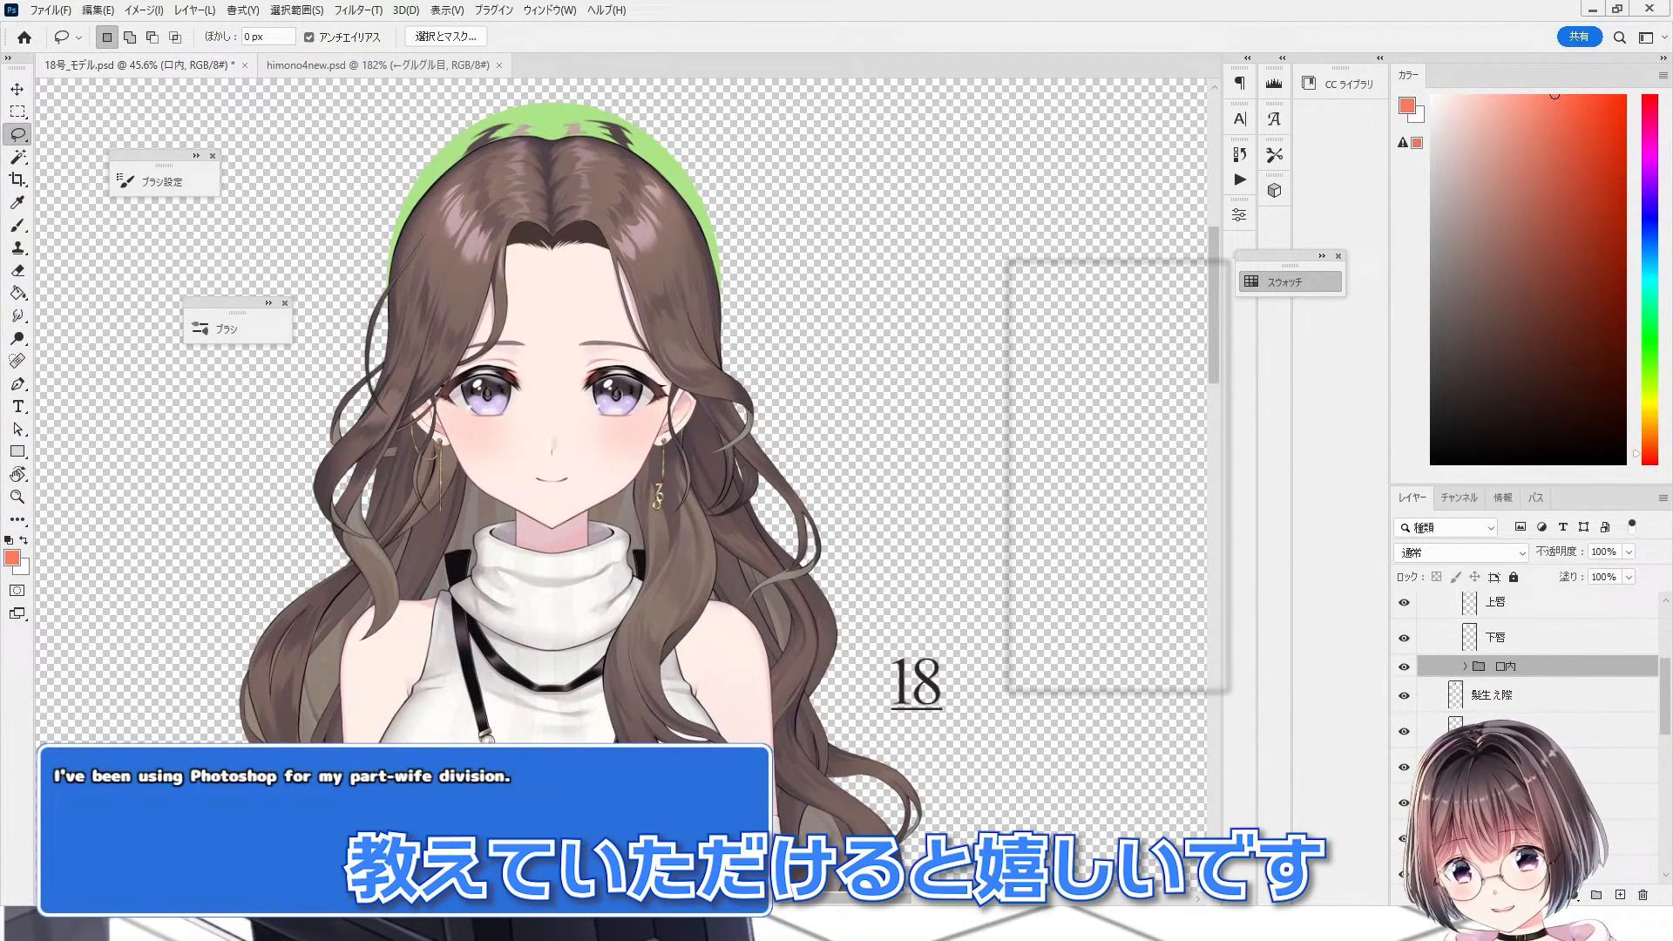
Step: Return to the 18号_モデル document and toggle the outline and lower layers' visibility to inspect how line art is separated
{"action": "key", "text": "ctrl+Tab"}
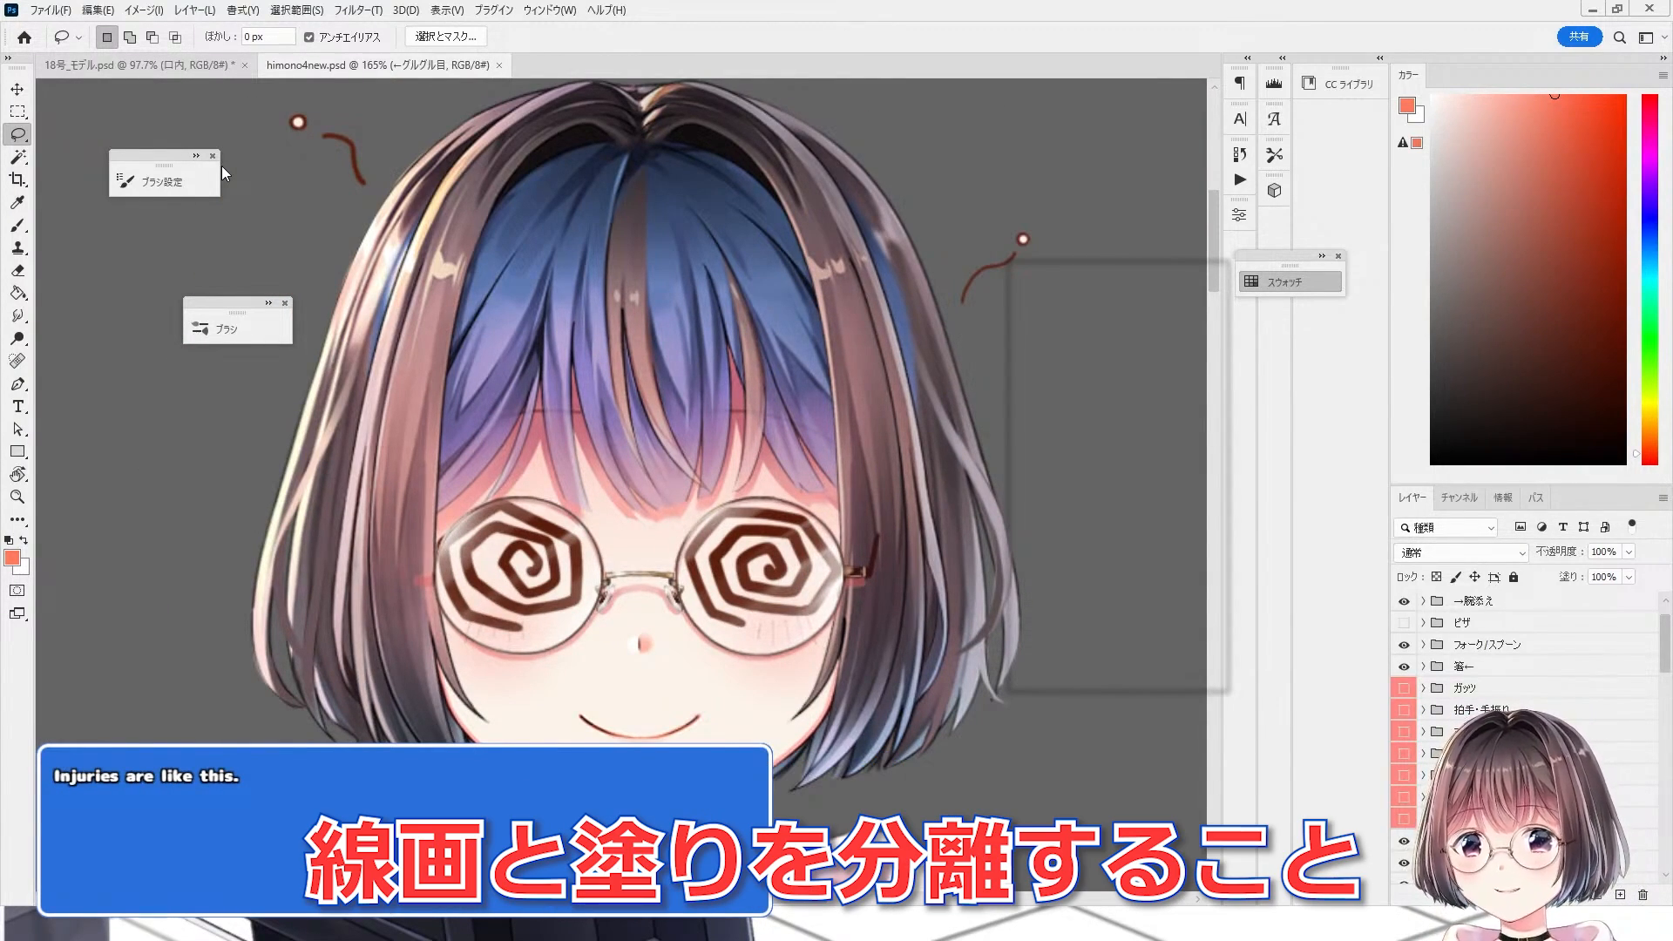
{"action": "left_click", "coordinate": [122, 68]}
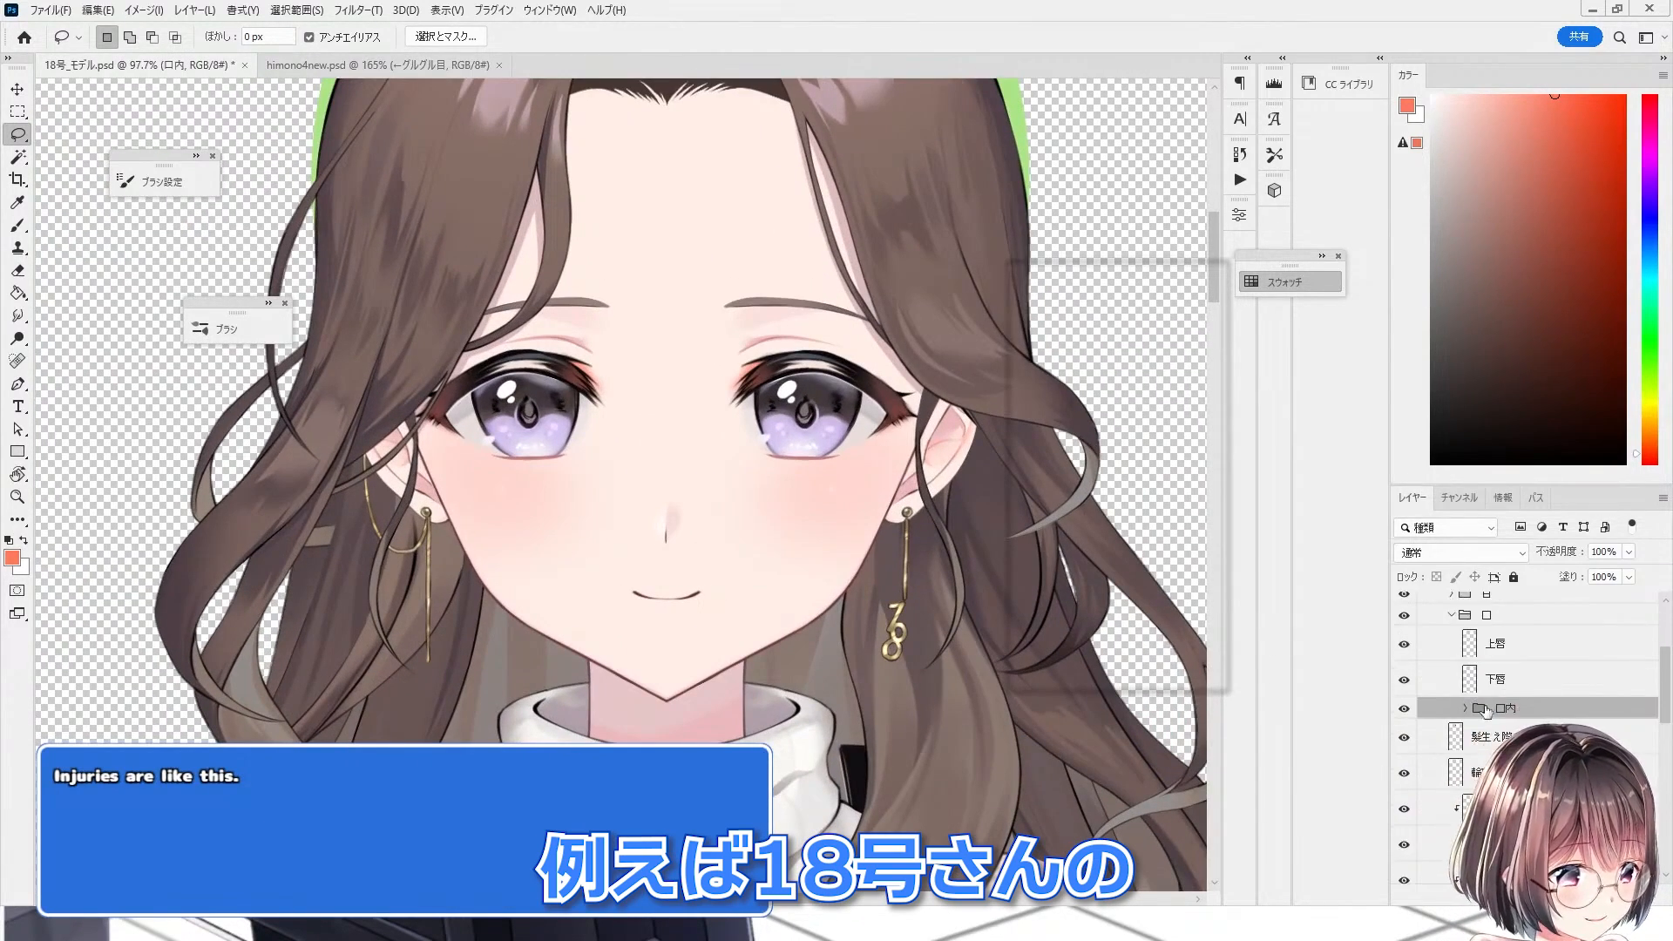
{"action": "scroll", "coordinate": [1442, 679], "scroll_direction": "down", "scroll_amount": 3}
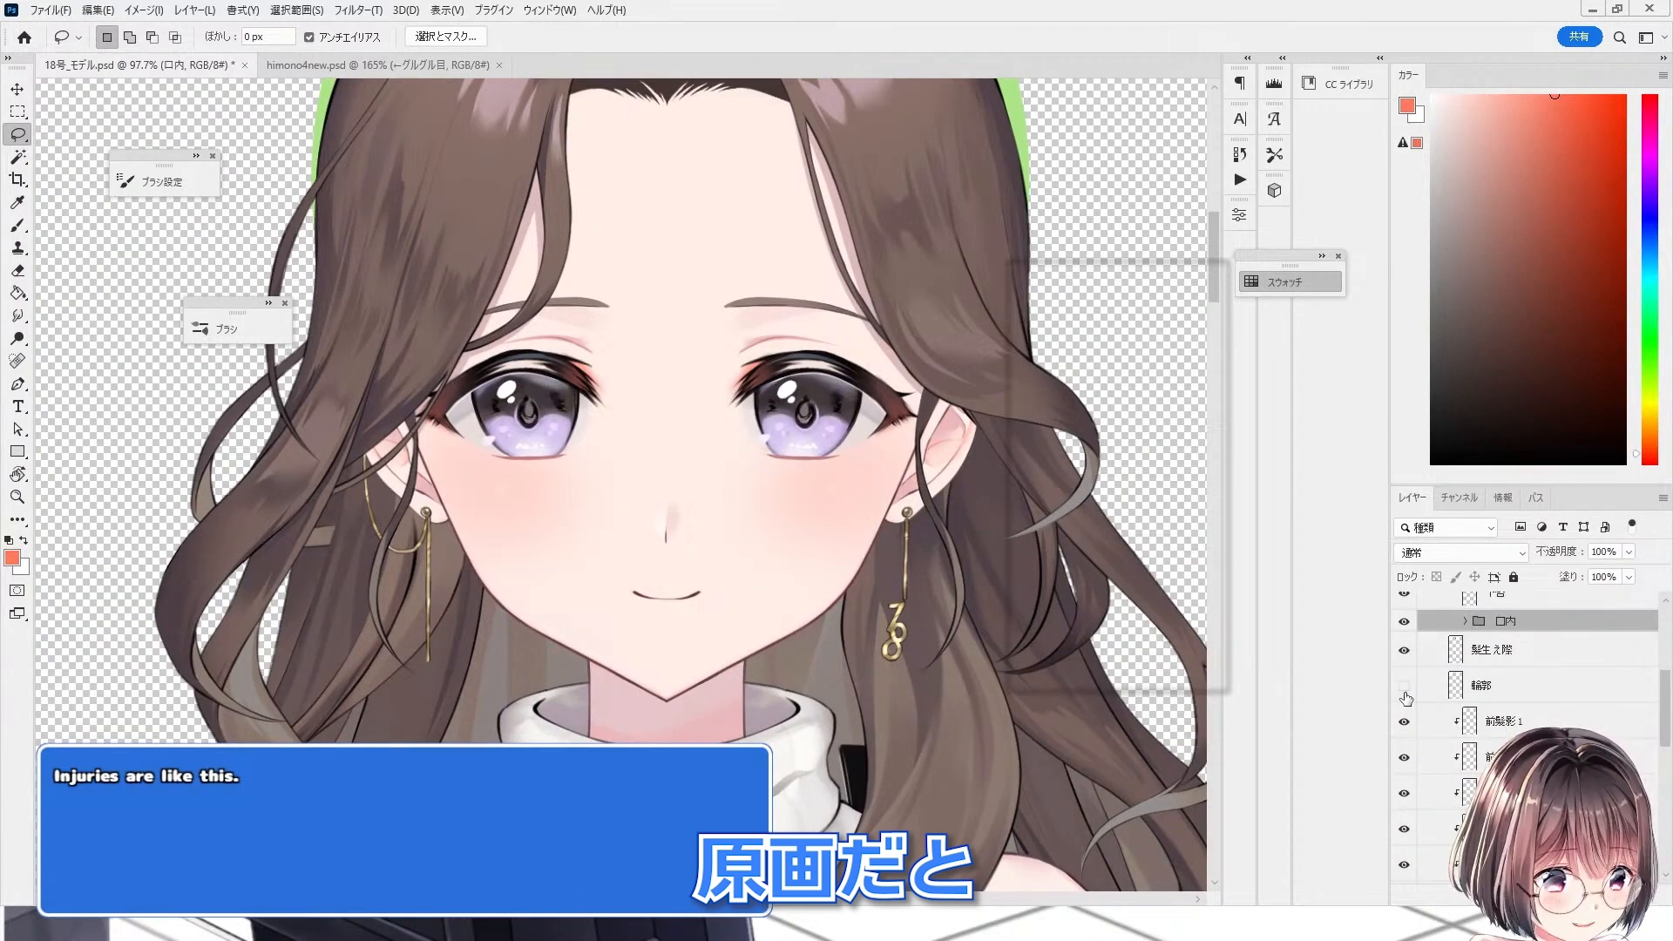
{"action": "left_click", "coordinate": [1404, 688]}
{"action": "scroll", "coordinate": [1426, 698], "scroll_direction": "down", "scroll_amount": 3}
{"action": "left_click", "coordinate": [1408, 827]}
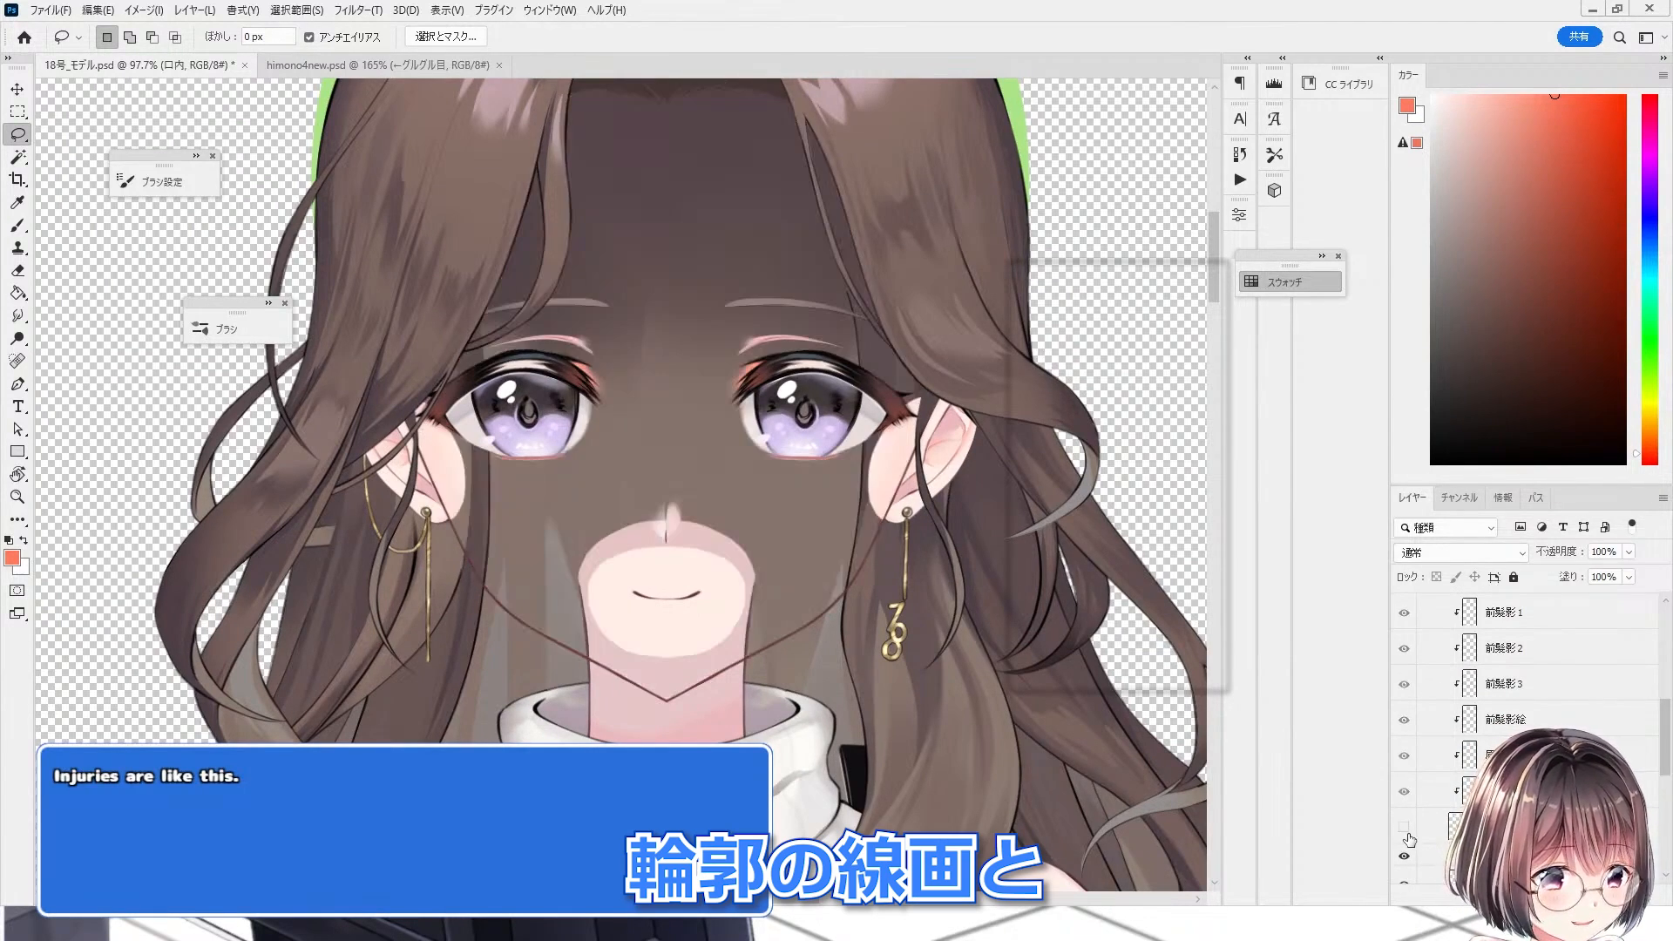
{"action": "left_click", "coordinate": [1408, 827]}
{"action": "left_click", "coordinate": [1408, 827]}
{"action": "left_click", "coordinate": [1408, 826]}
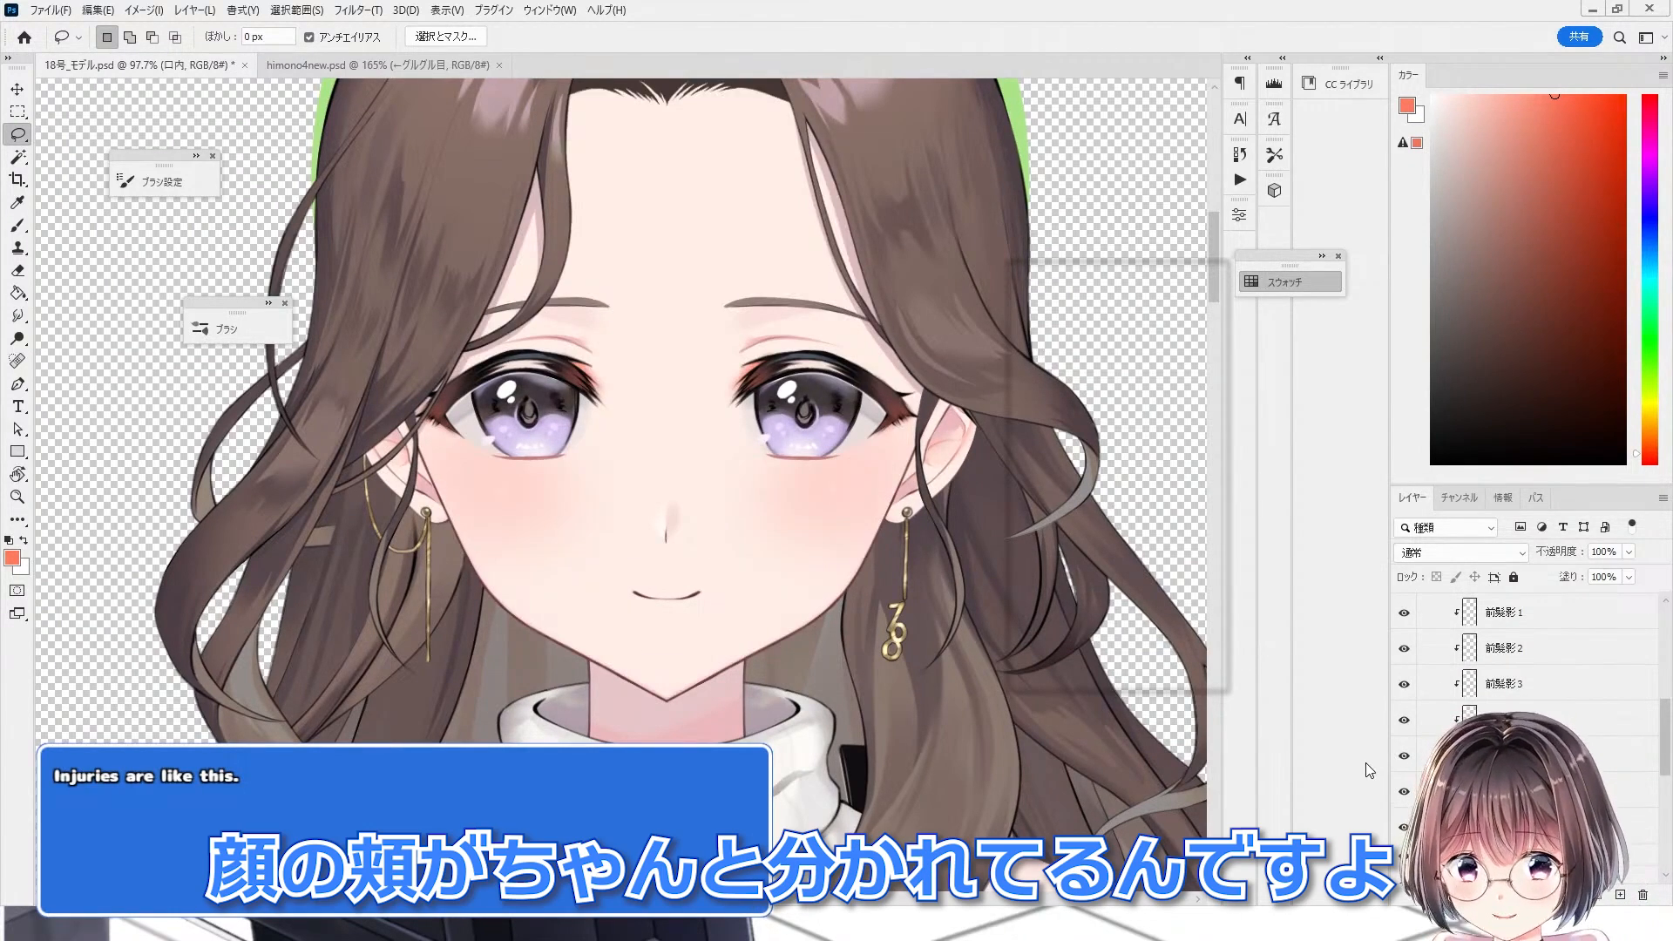
Step: Hide the front hair folder and toggle the outline and front-hair shadow layers to examine the per-strand shadows
{"action": "scroll", "coordinate": [813, 582], "scroll_direction": "down", "scroll_amount": 3}
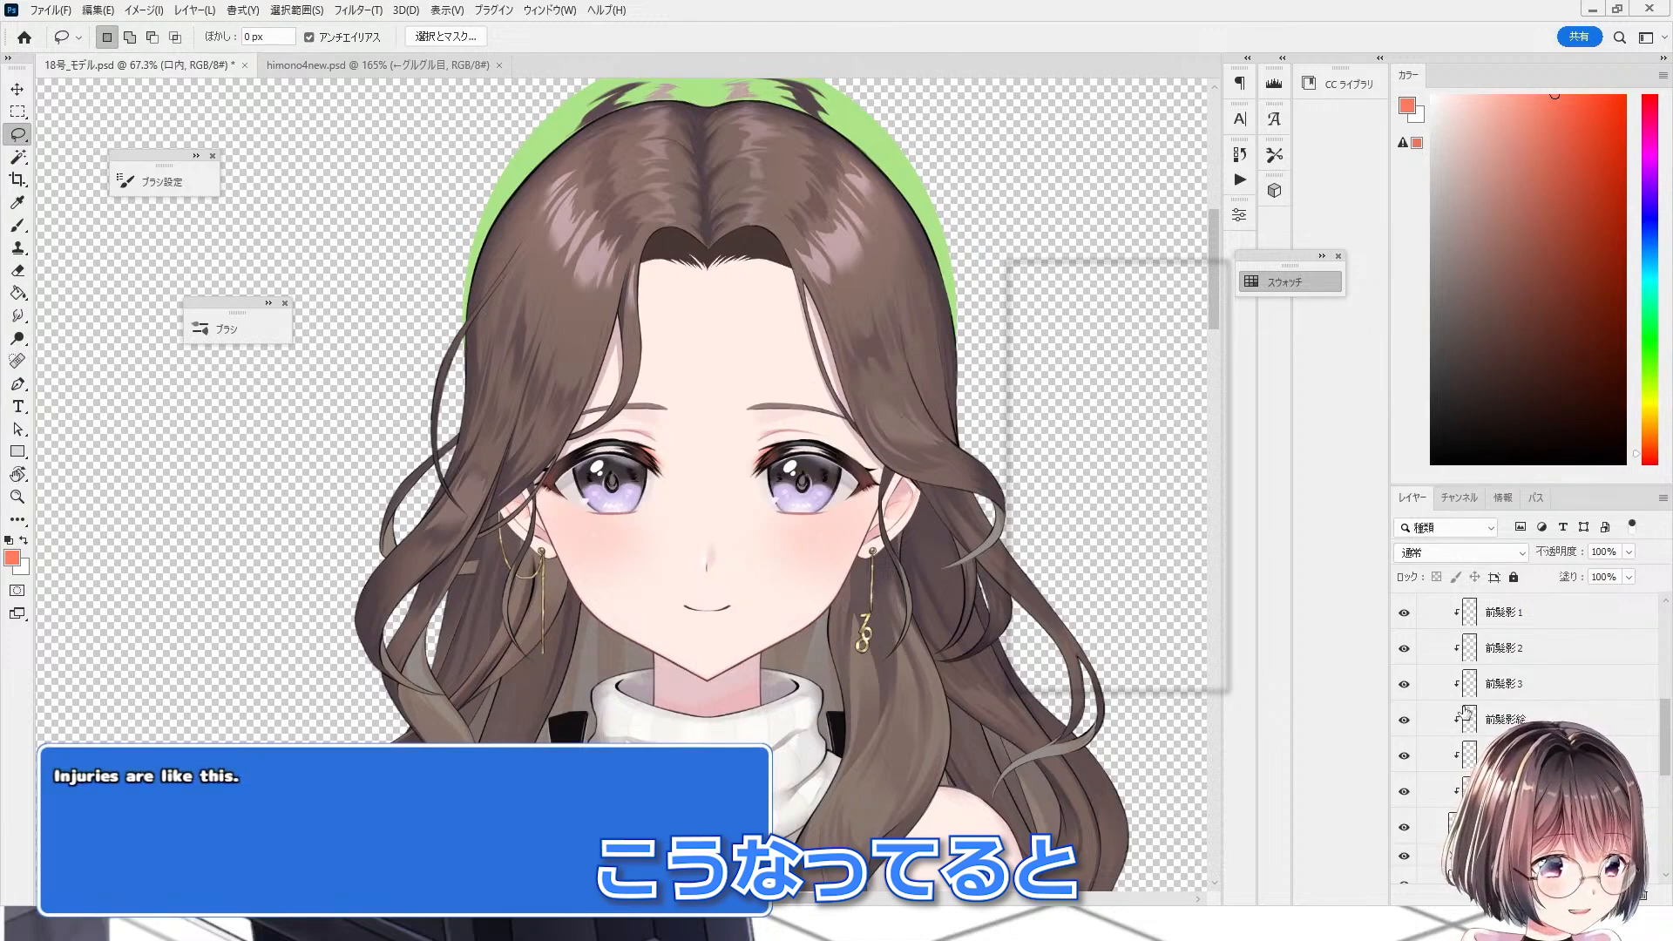
{"action": "scroll", "coordinate": [1467, 714], "scroll_direction": "up", "scroll_amount": 5}
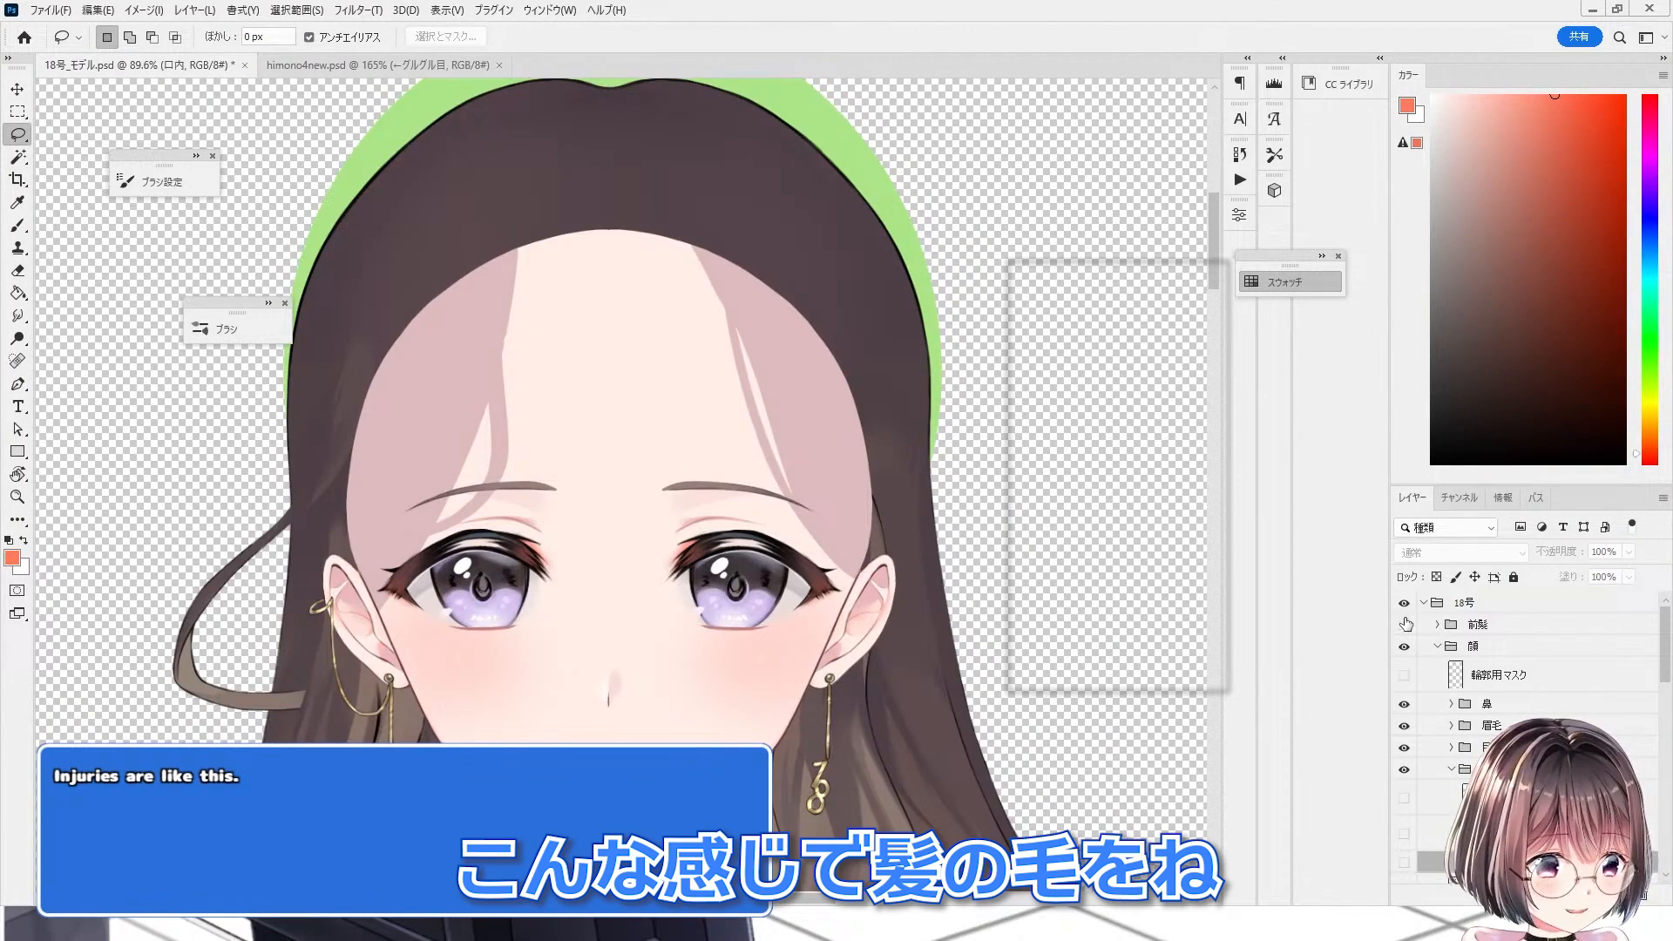
{"action": "left_click", "coordinate": [1404, 623]}
{"action": "left_click", "coordinate": [1403, 624]}
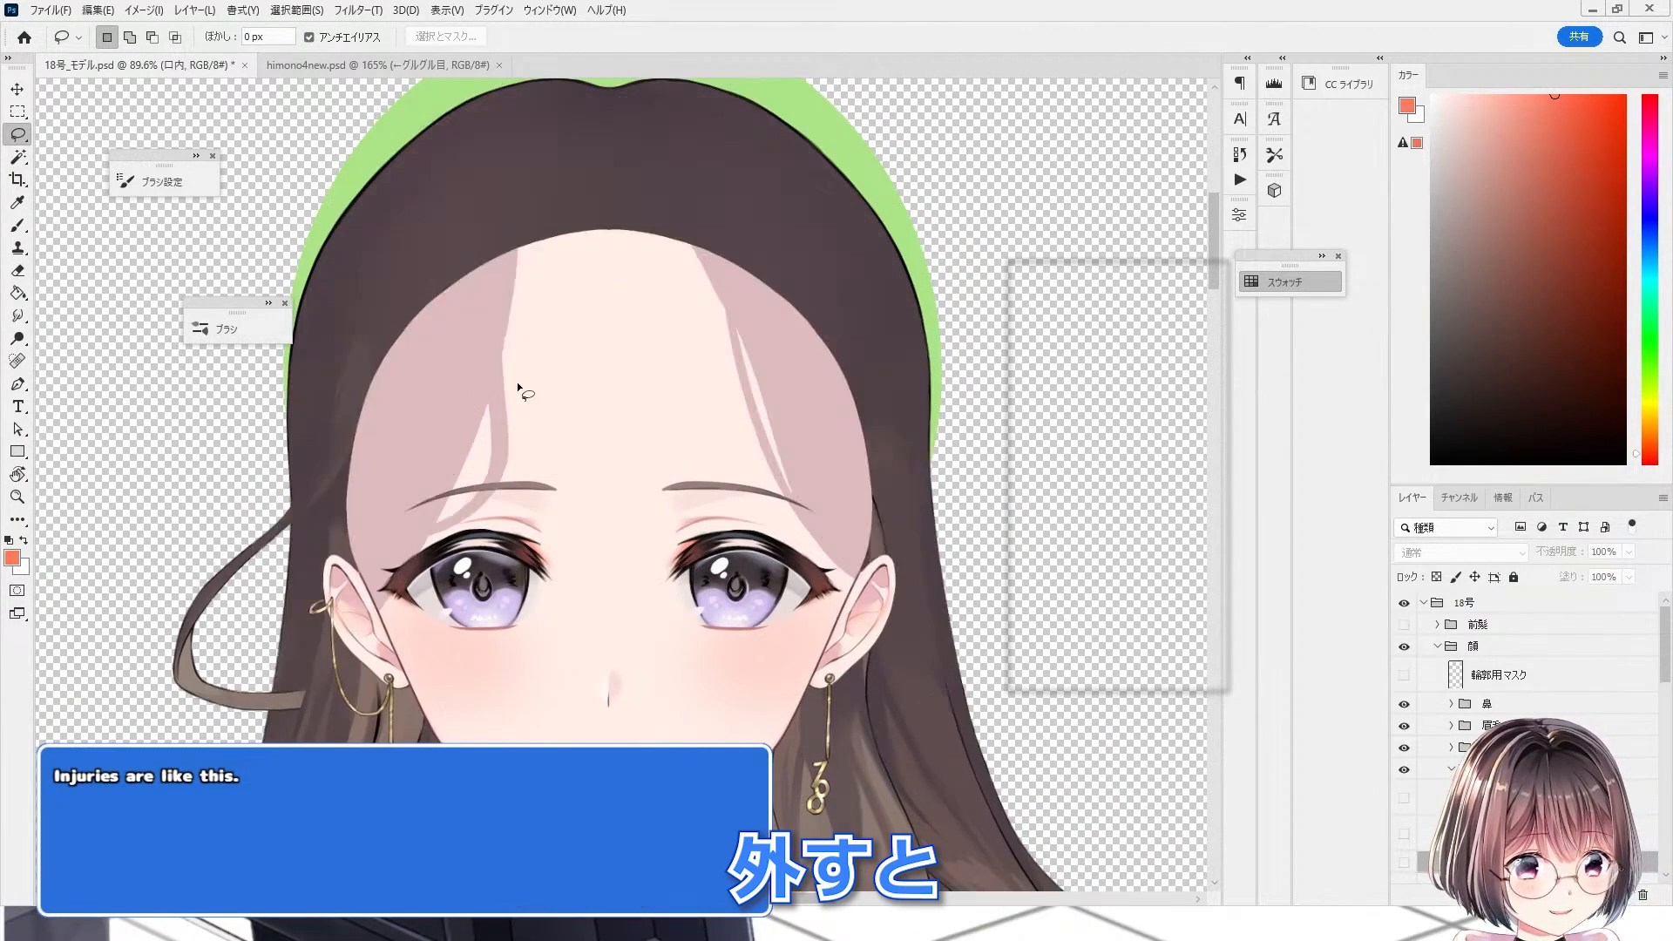
{"action": "scroll", "coordinate": [1401, 685], "scroll_direction": "down", "scroll_amount": 6}
{"action": "left_click", "coordinate": [1405, 704]}
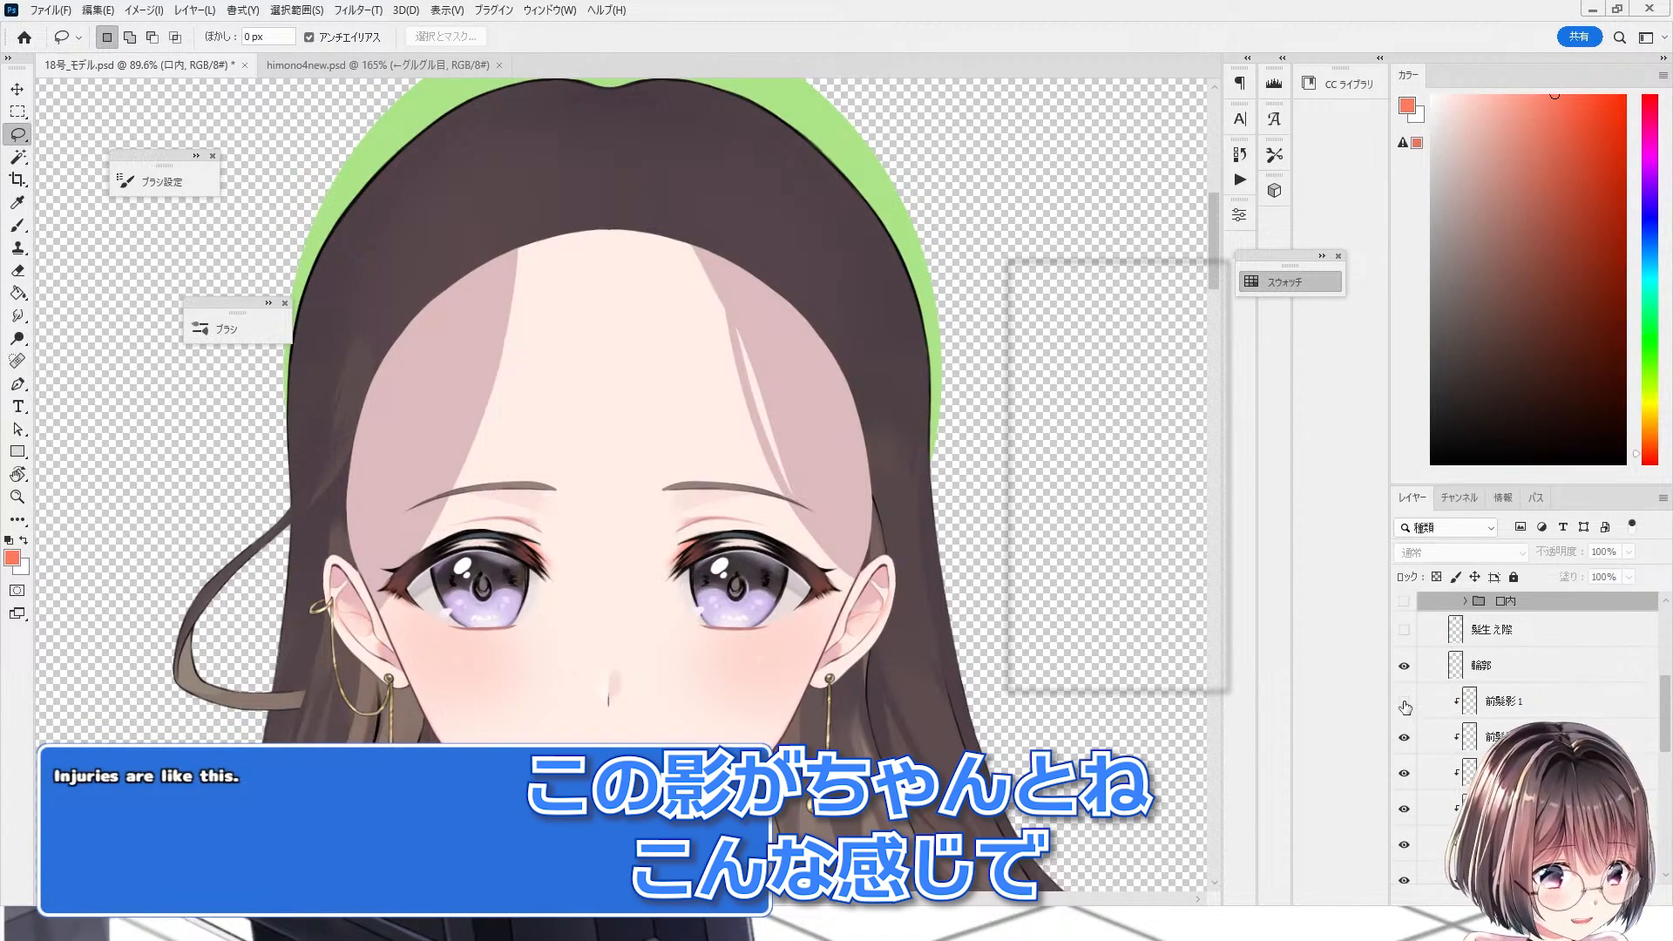
{"action": "left_click", "coordinate": [1404, 702]}
{"action": "left_click", "coordinate": [1404, 736]}
{"action": "left_click", "coordinate": [1405, 736]}
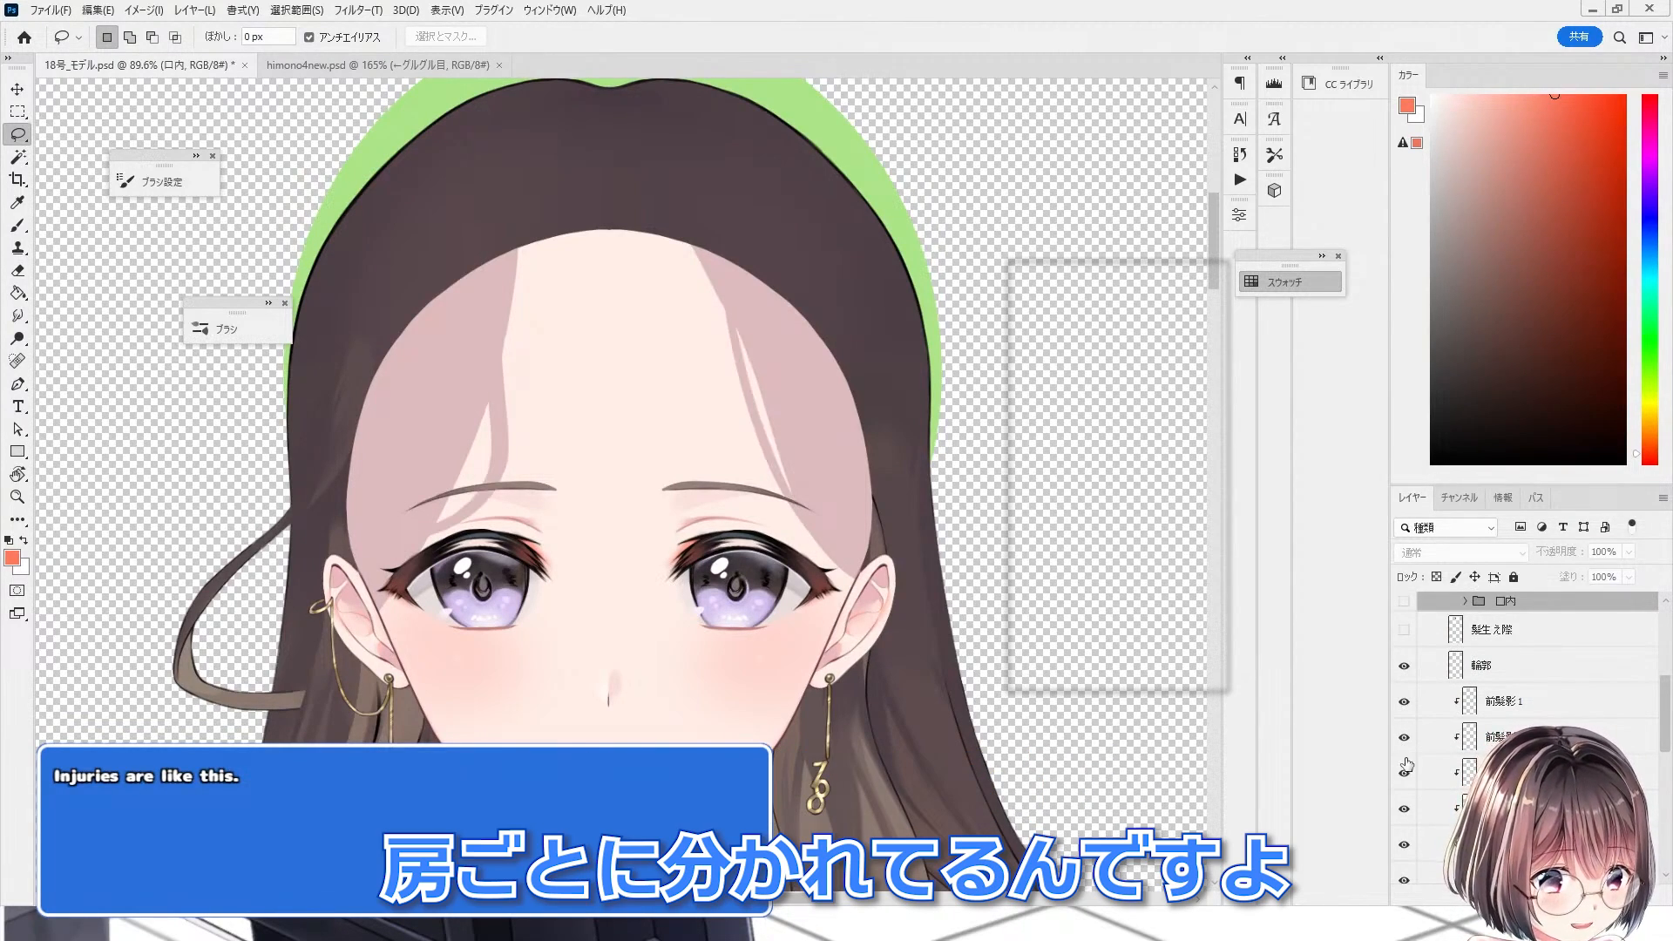
{"action": "left_click", "coordinate": [1405, 775]}
{"action": "left_click", "coordinate": [1401, 812]}
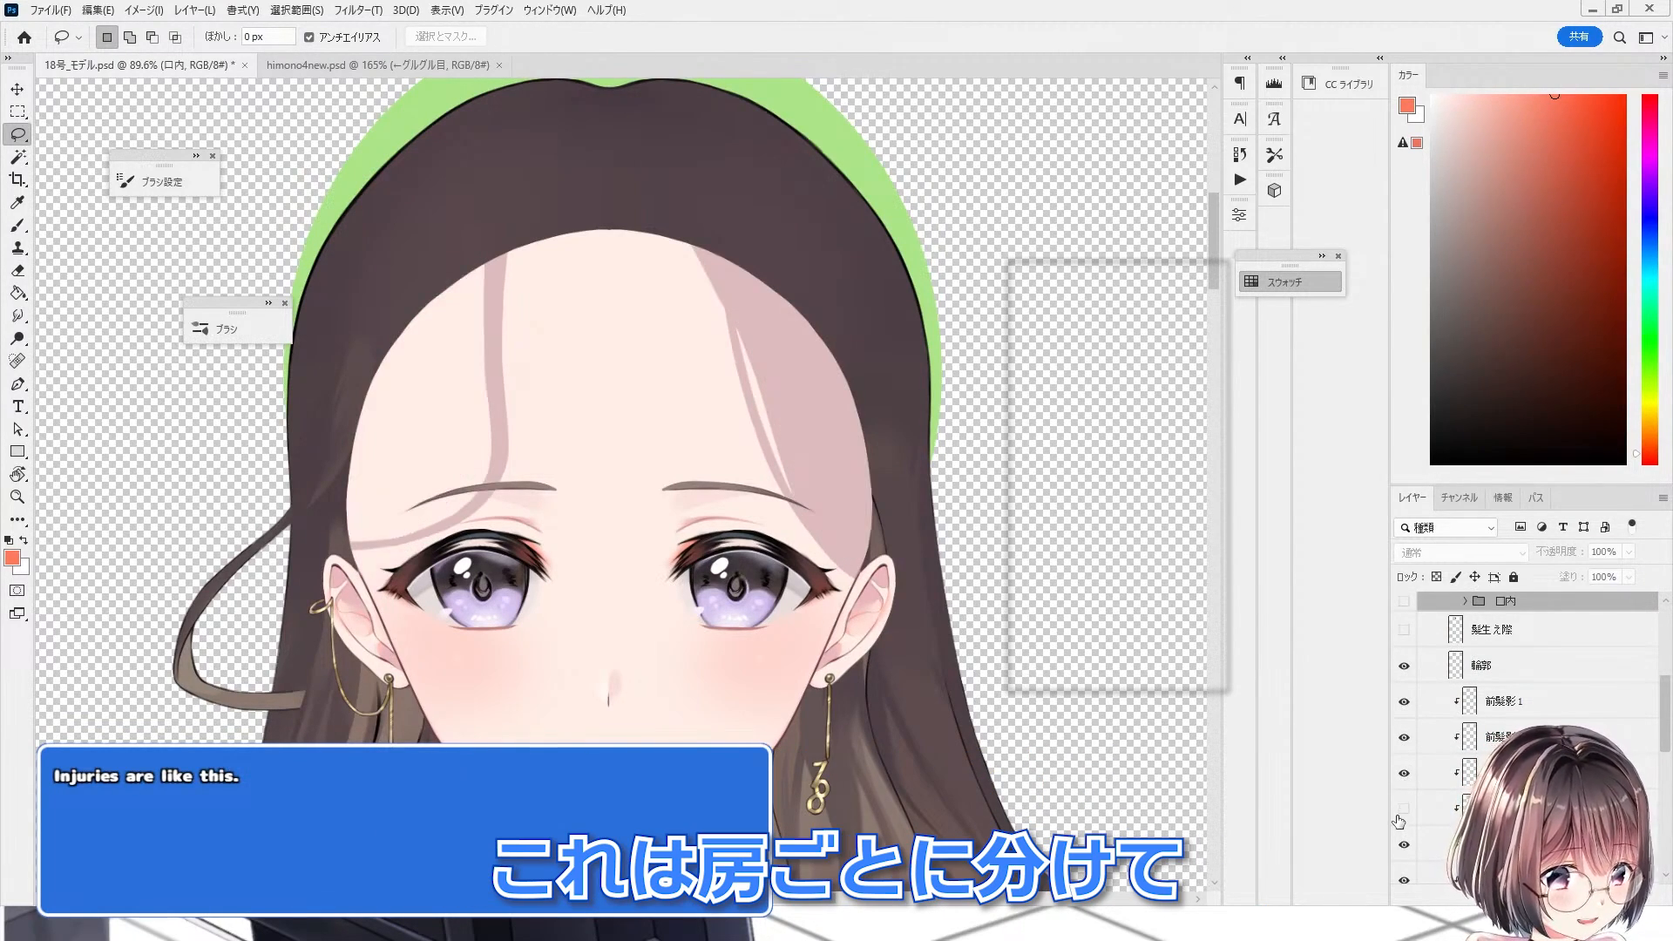
{"action": "left_click", "coordinate": [1401, 812]}
Step: Select the second front-hair shadow layer and toggle the outline and shadow layers' visibility to compare them
{"action": "scroll", "coordinate": [1513, 660], "scroll_direction": "down", "scroll_amount": 1}
{"action": "left_click", "coordinate": [1502, 680]}
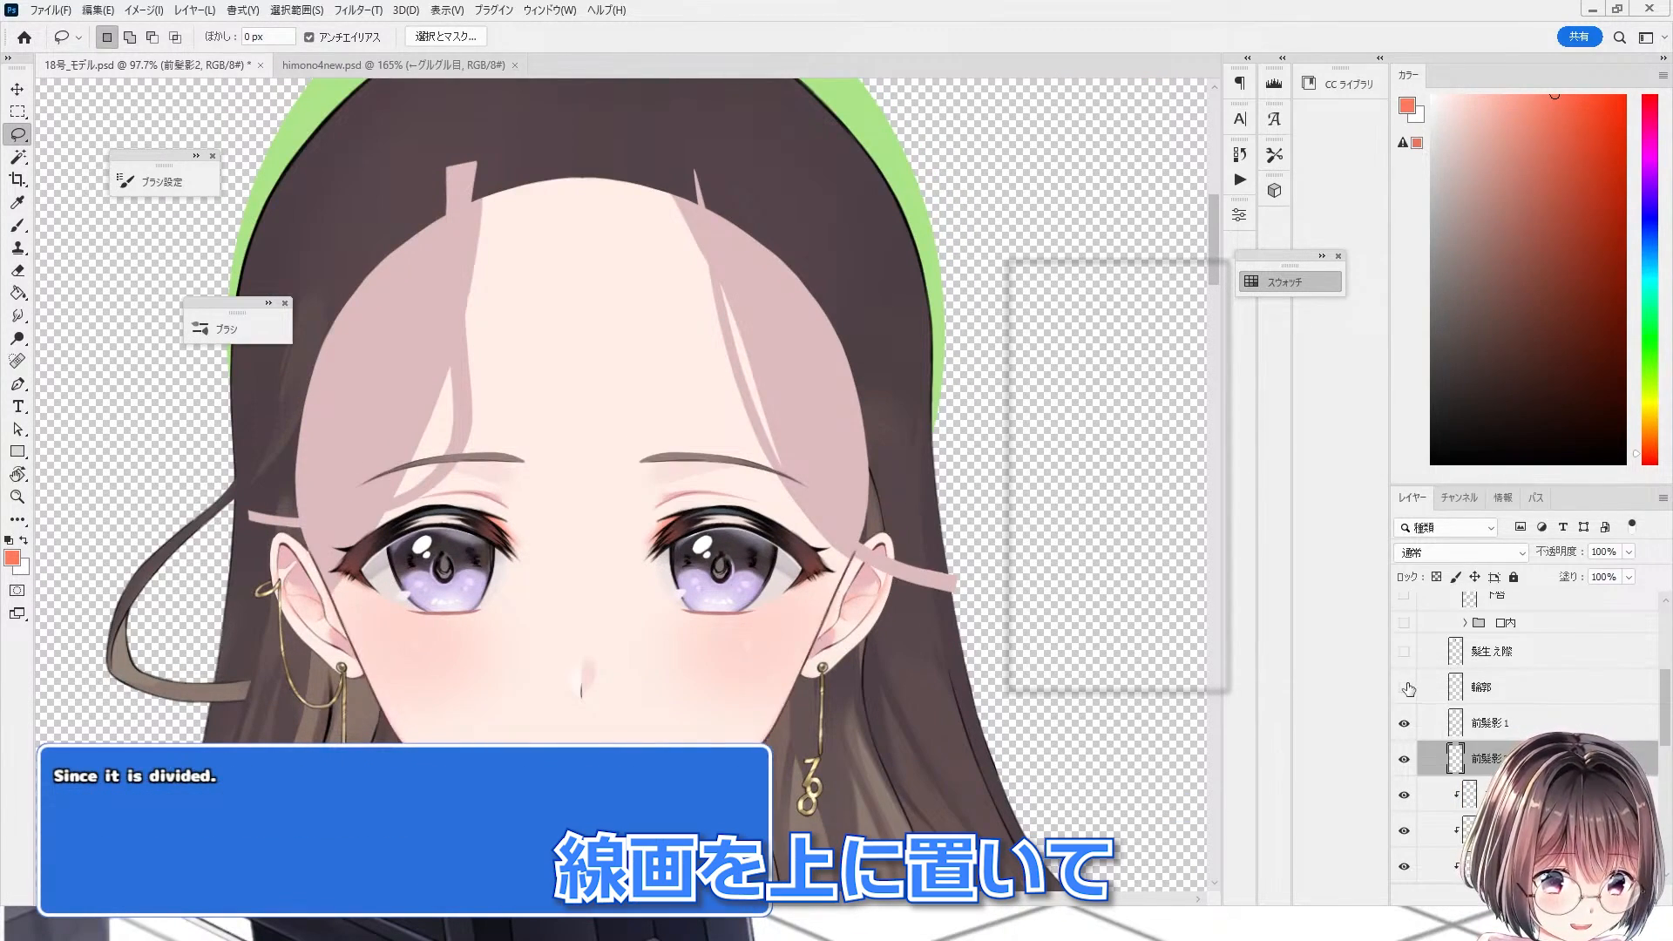
{"action": "left_click", "coordinate": [1405, 688]}
{"action": "left_click", "coordinate": [1405, 688]}
{"action": "scroll", "coordinate": [1406, 740], "scroll_direction": "down", "scroll_amount": 1}
{"action": "left_click", "coordinate": [1405, 873]}
{"action": "left_click", "coordinate": [1405, 874]}
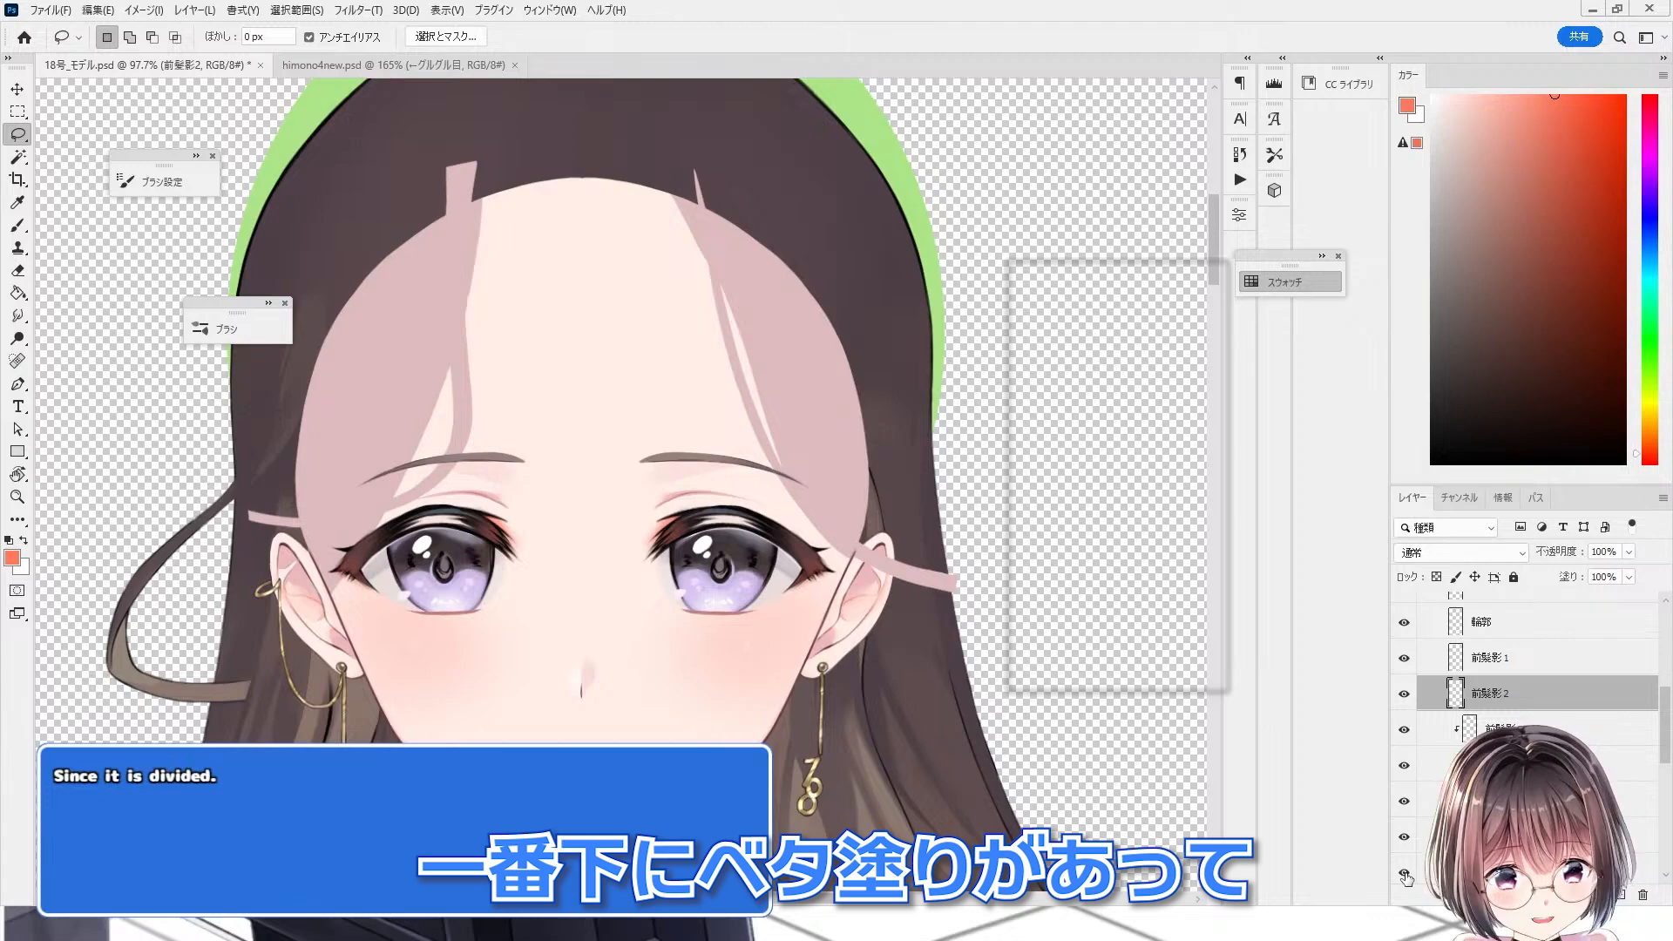
{"action": "left_click", "coordinate": [1405, 874]}
{"action": "left_click", "coordinate": [1404, 874]}
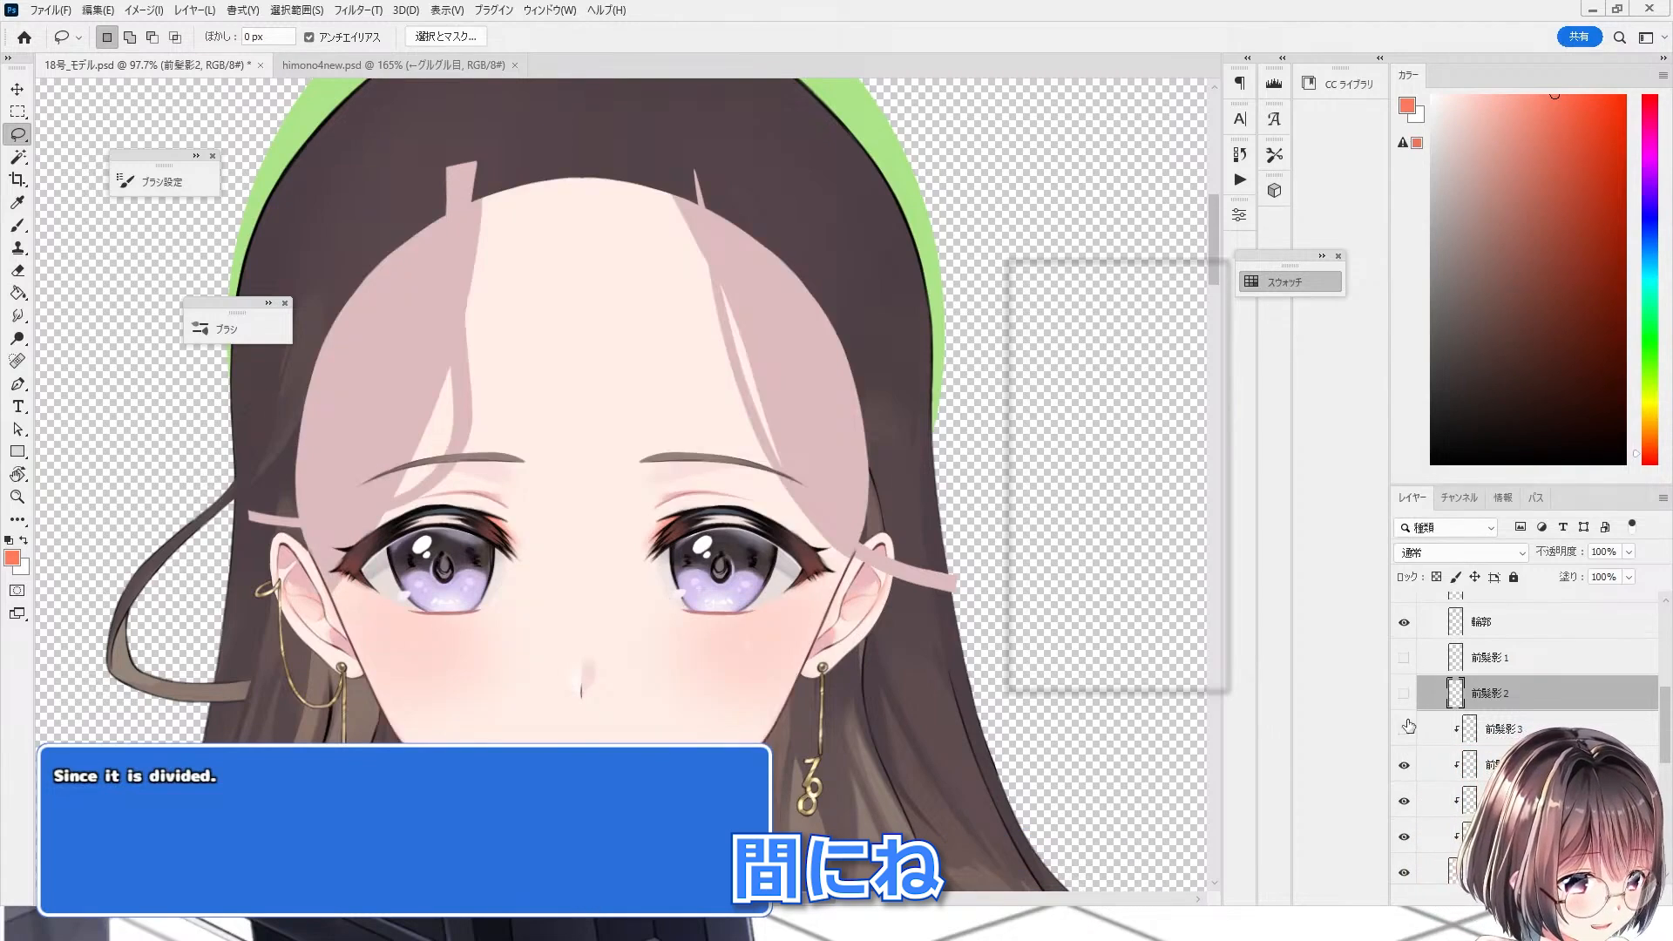
{"action": "left_click_drag", "start_coordinate": [1409, 726], "coordinate": [1404, 837]}
{"action": "left_click", "coordinate": [1403, 836]}
{"action": "left_click", "coordinate": [1402, 800]}
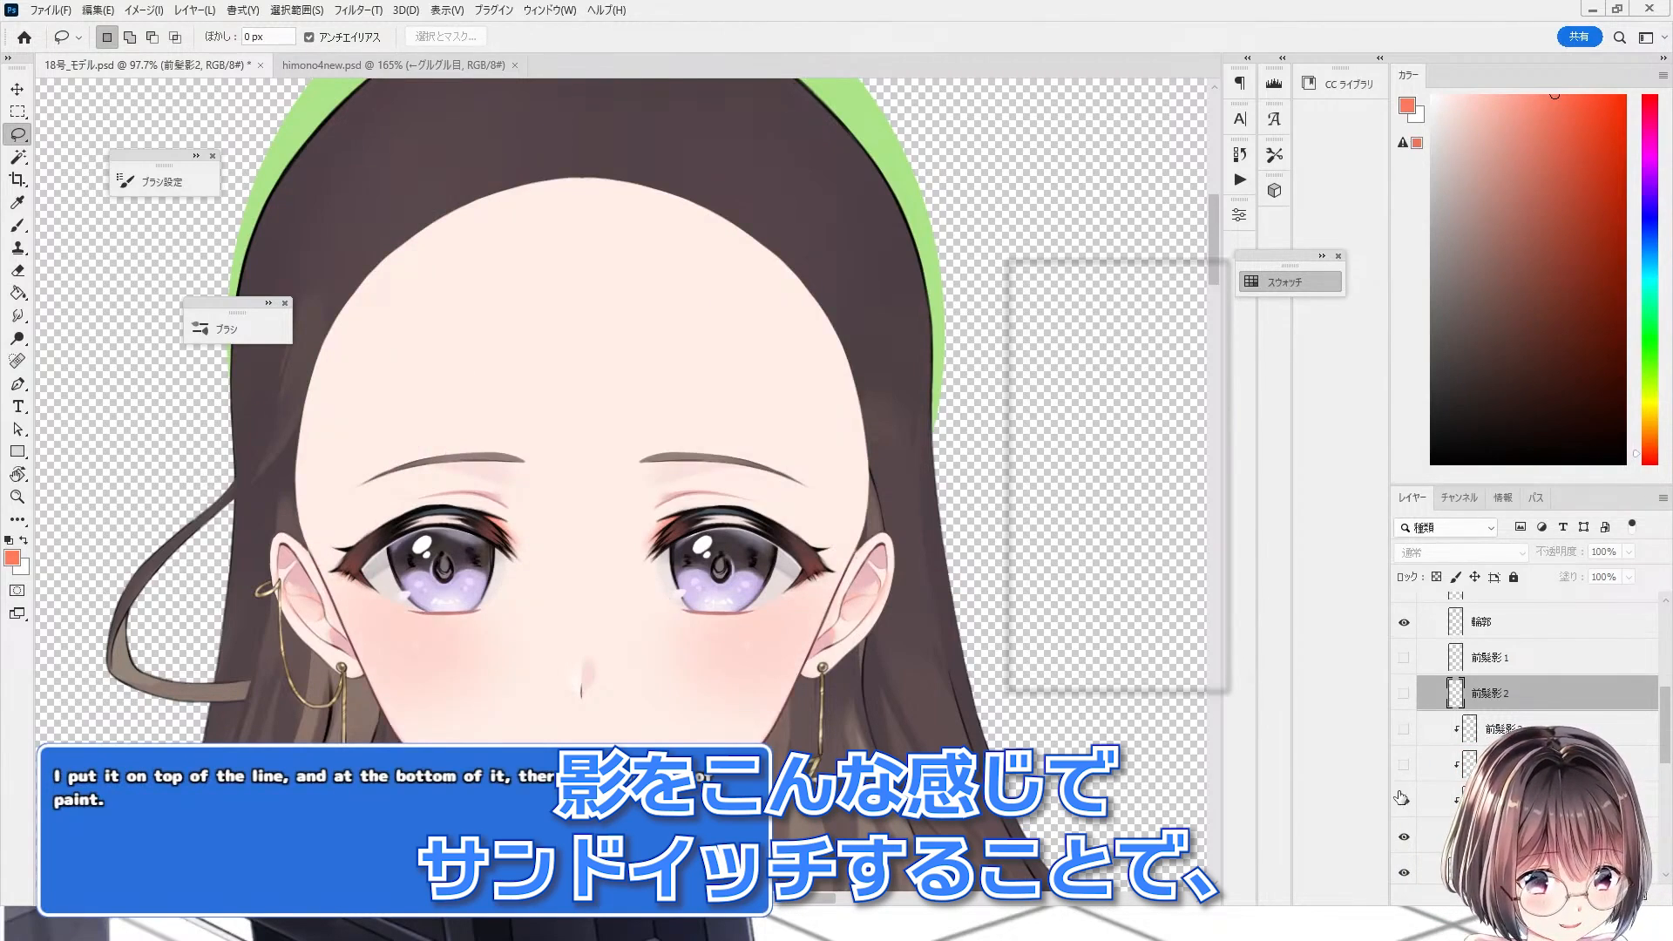
Step: Select the 前髪影1 and 前髪影2 layers and make them clipping masks on the layer below
{"action": "left_click", "coordinate": [1403, 730]}
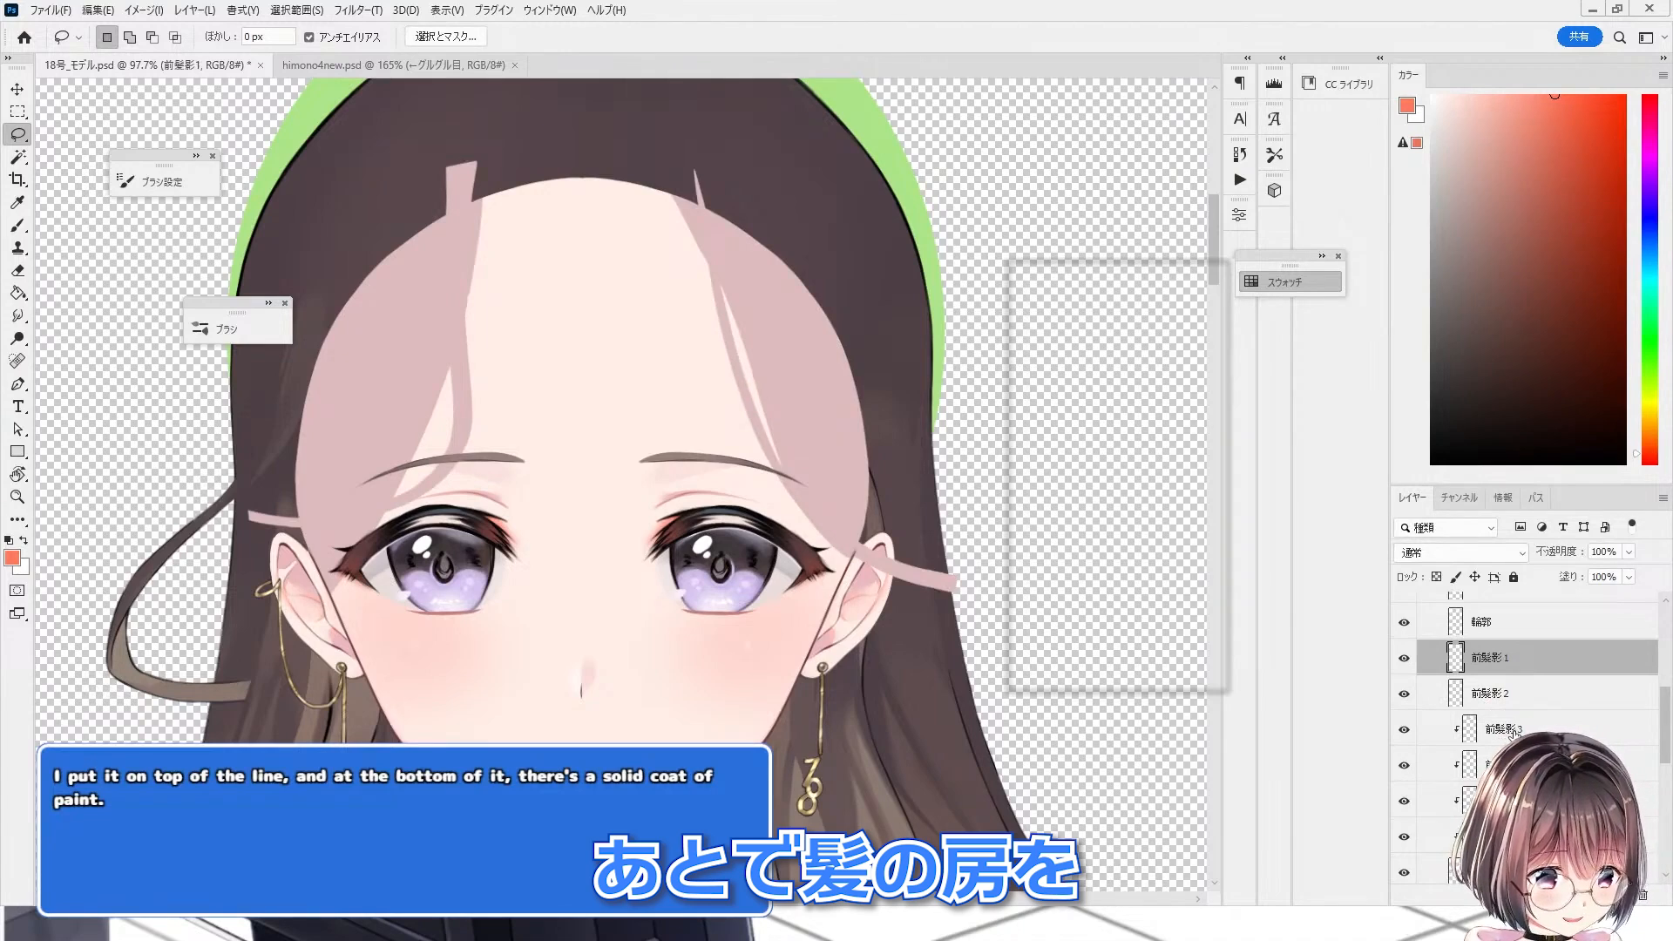
{"action": "left_click", "coordinate": [1486, 697], "text": "shift"}
{"action": "key", "text": "ctrl+alt+g"}
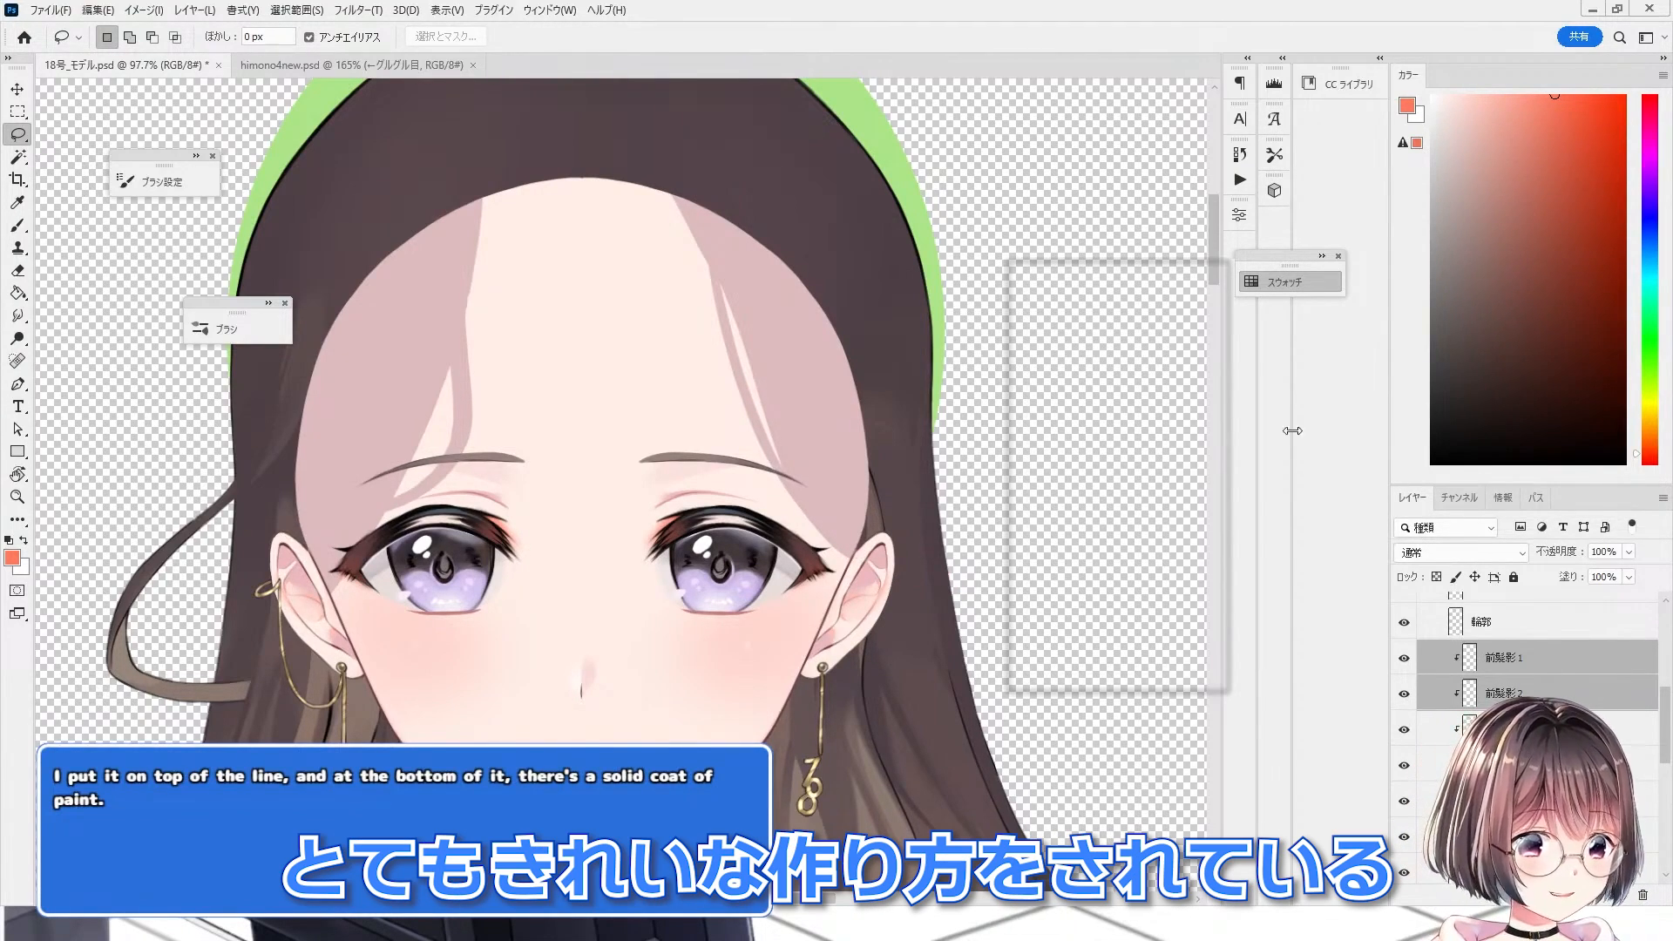
Step: Switch to the himono4new document and toggle its face shadow layers' visibility to compare with the line art
{"action": "left_click", "coordinate": [322, 71]}
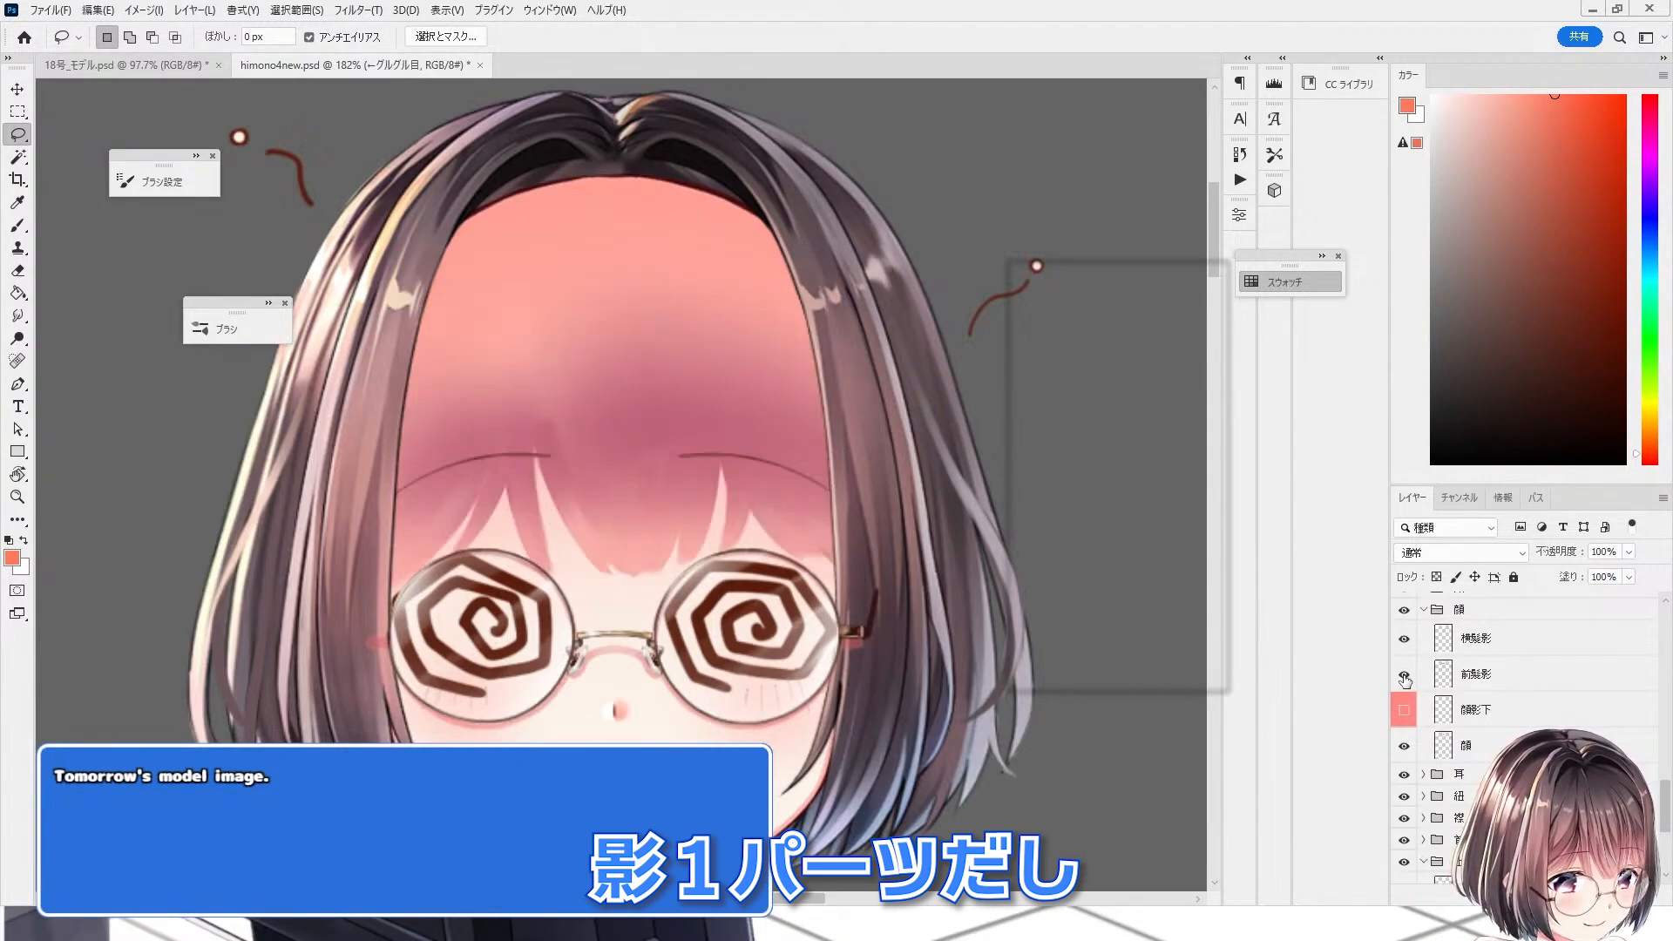
{"action": "left_click", "coordinate": [1403, 675]}
{"action": "left_click", "coordinate": [1404, 675]}
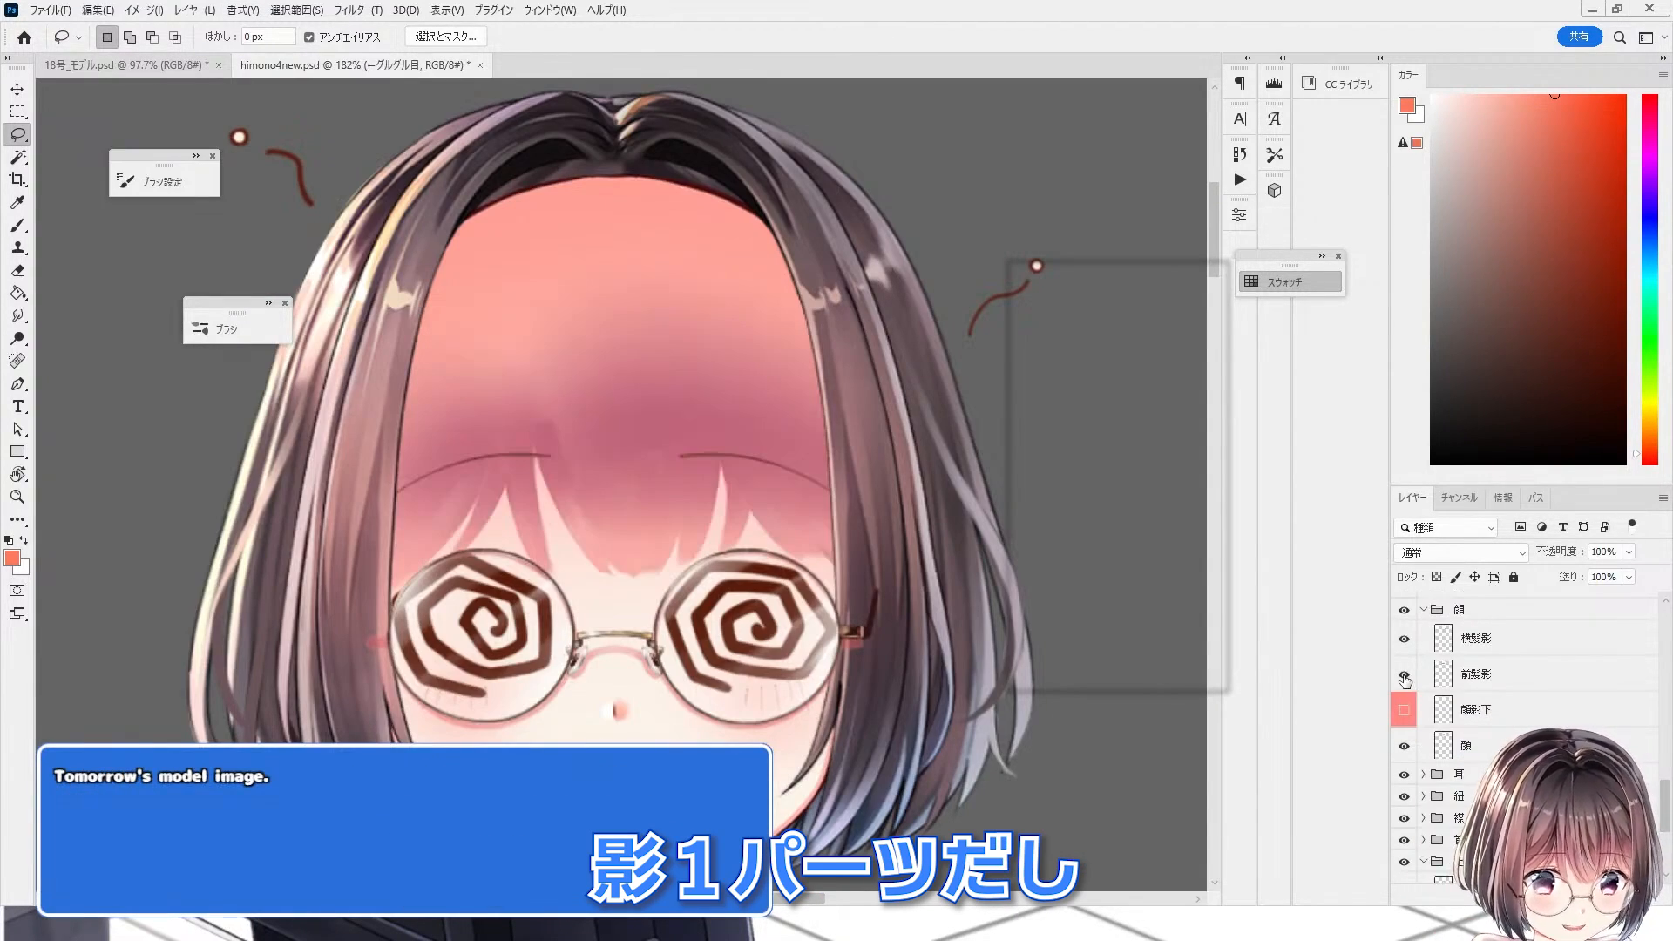
{"action": "left_click", "coordinate": [1403, 675]}
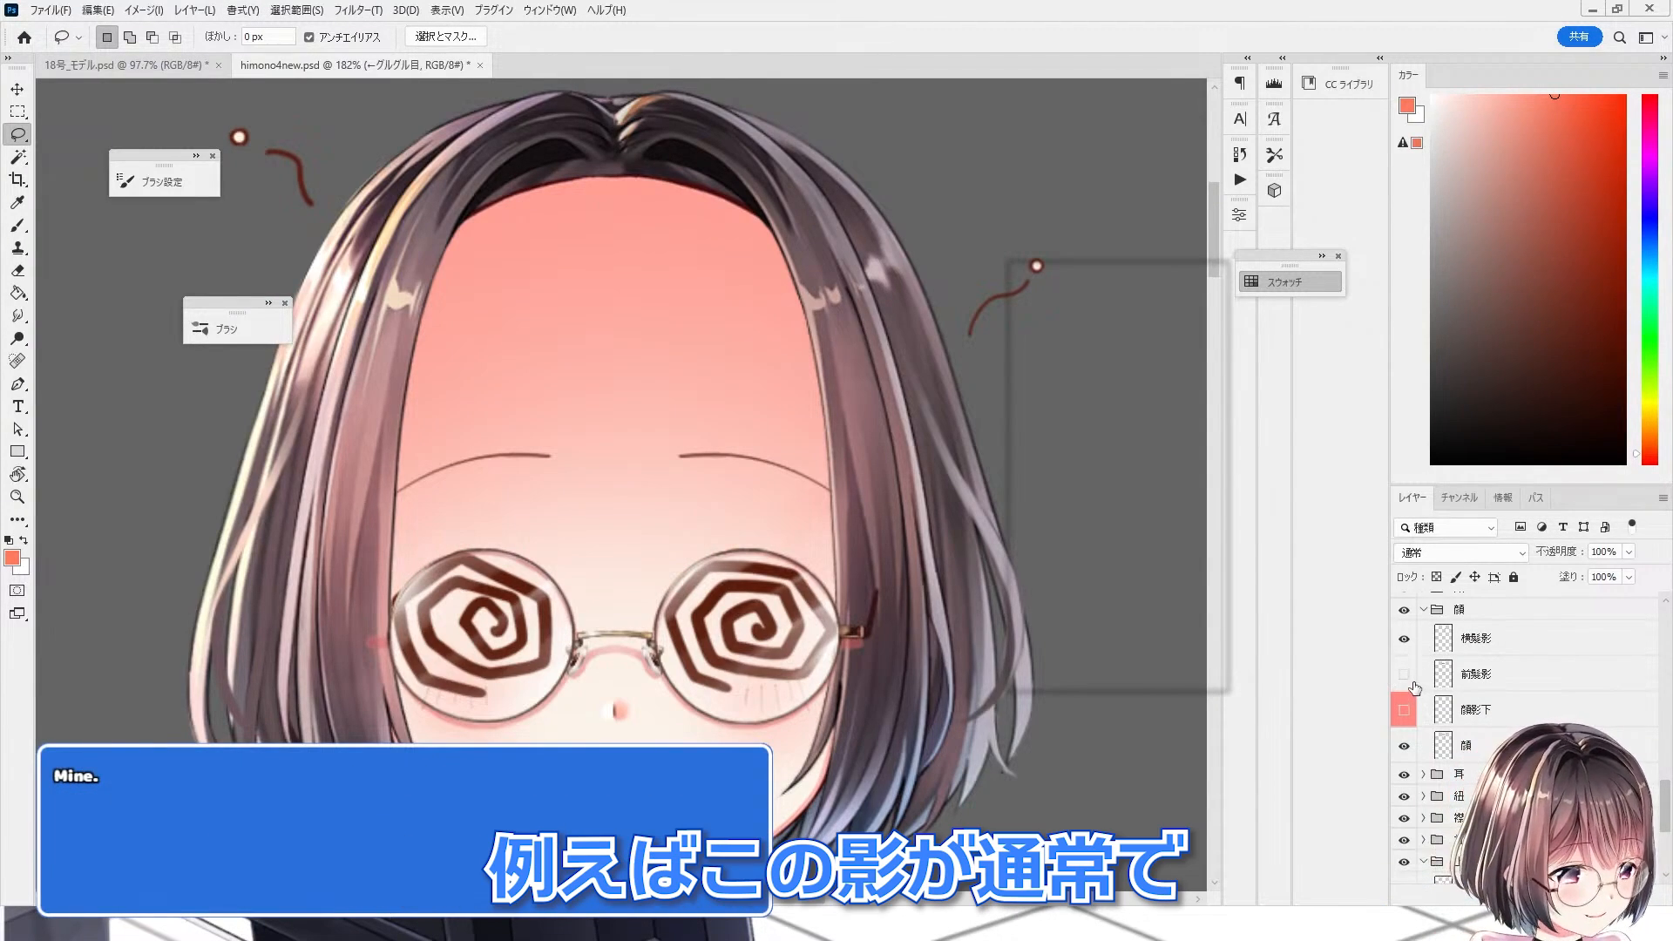
{"action": "left_click", "coordinate": [1409, 680]}
{"action": "left_click", "coordinate": [1409, 680]}
{"action": "left_click", "coordinate": [1409, 679]}
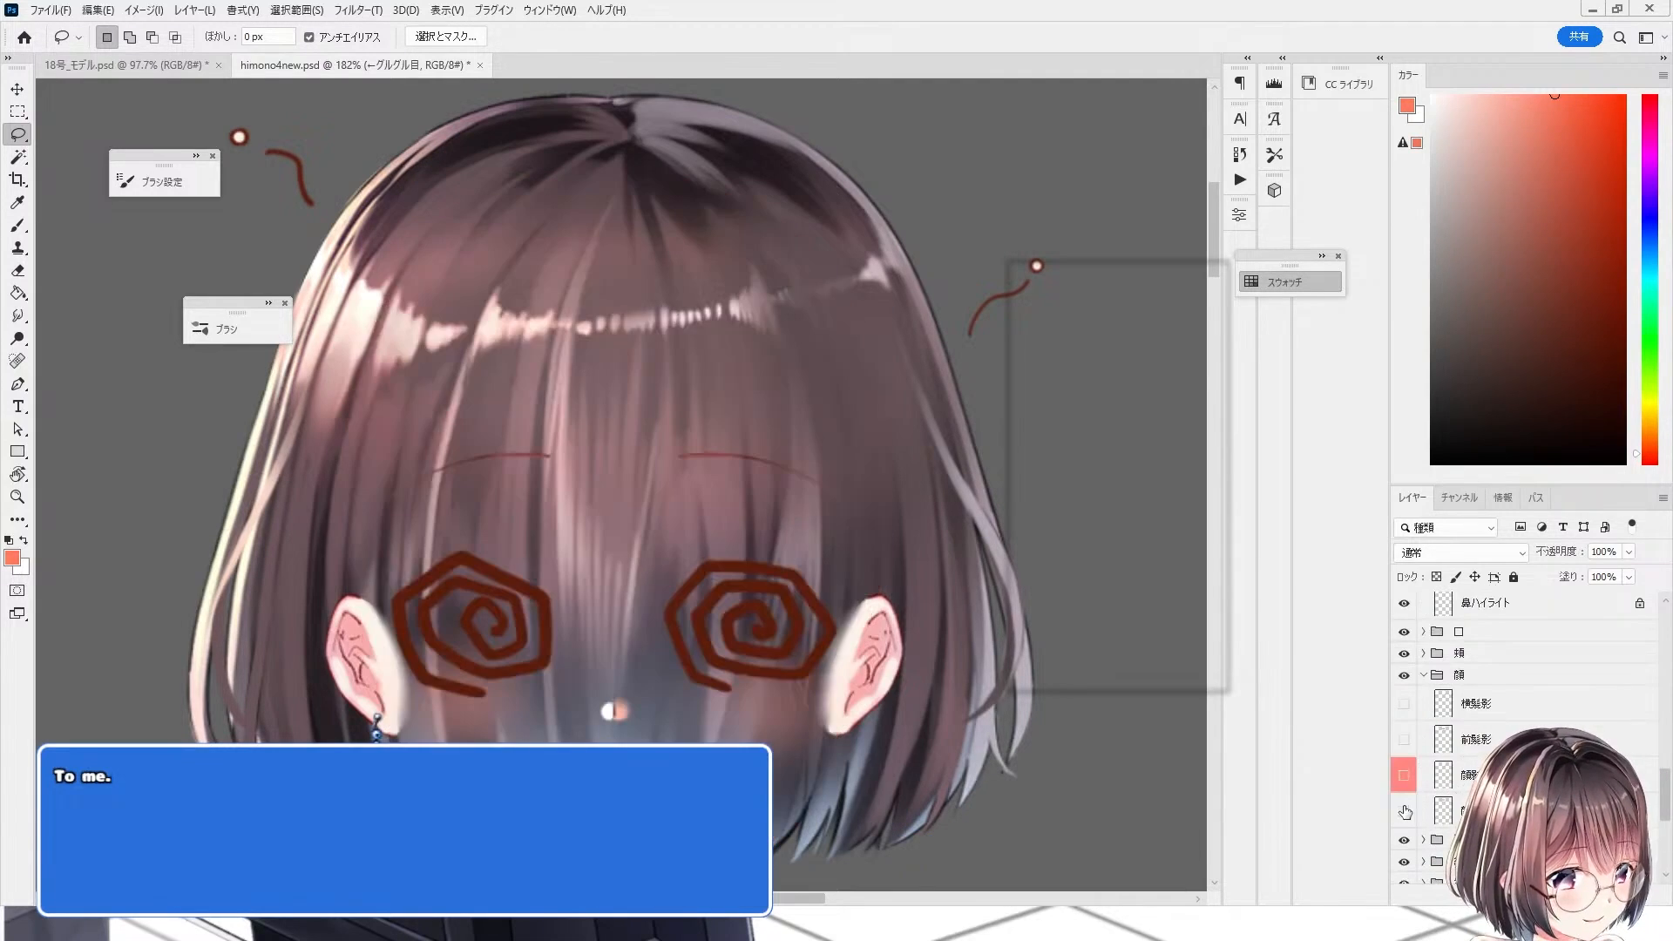
{"action": "left_click", "coordinate": [1405, 812]}
{"action": "left_click", "coordinate": [1405, 811]}
{"action": "left_click", "coordinate": [1404, 811]}
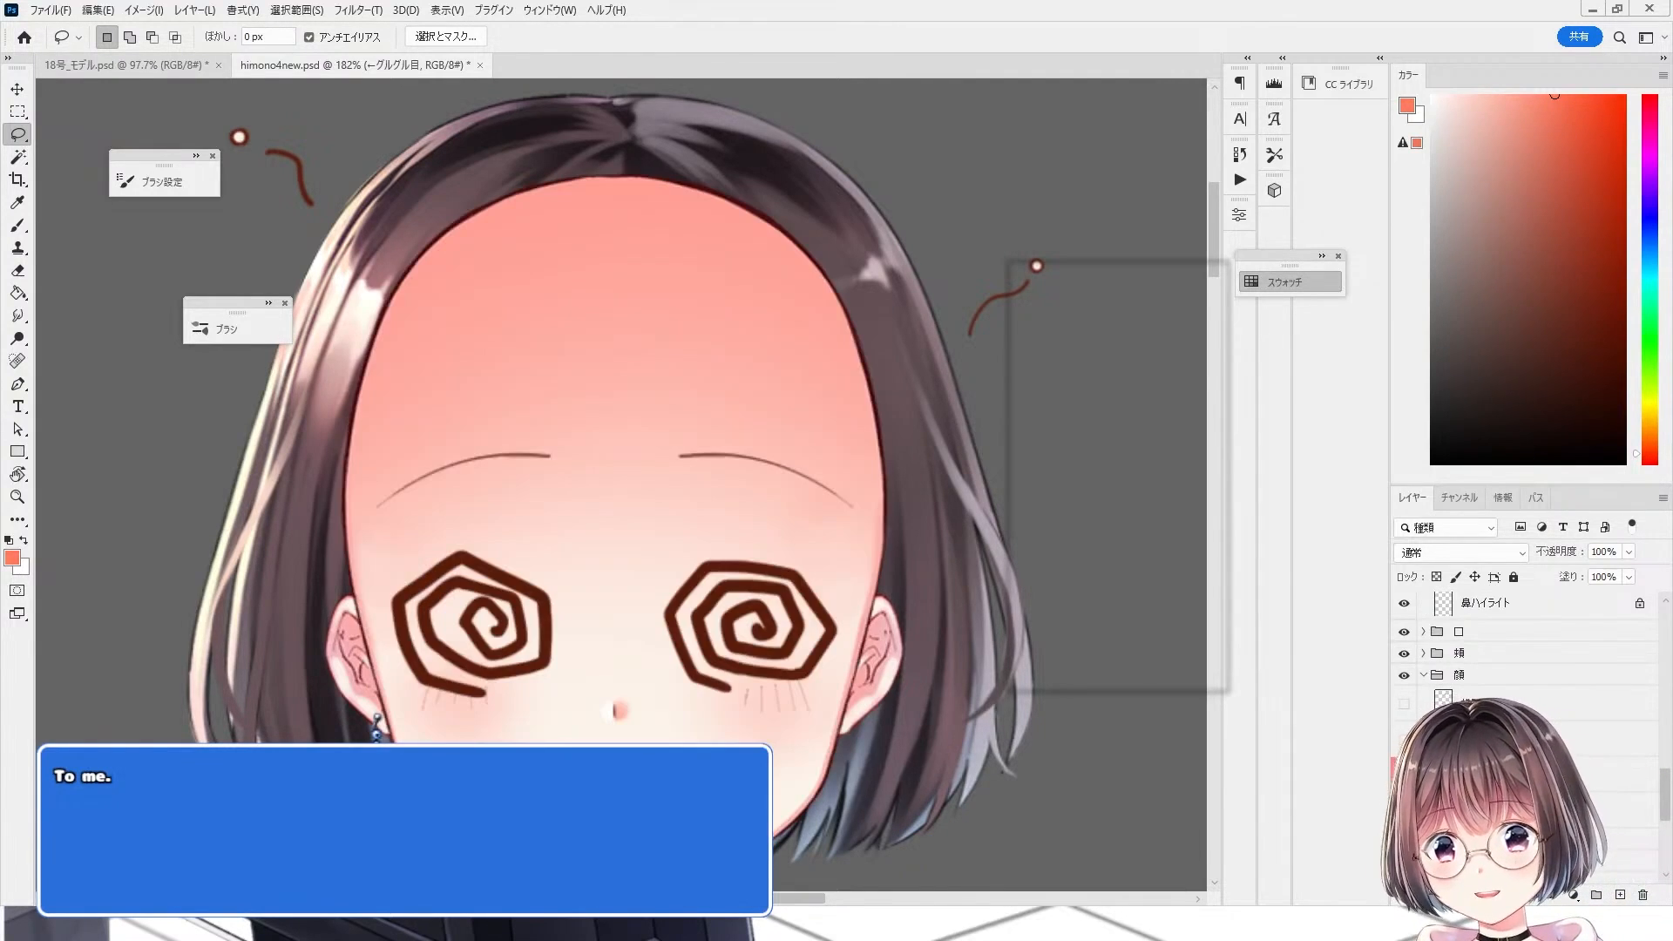
{"action": "left_click", "coordinate": [1406, 812]}
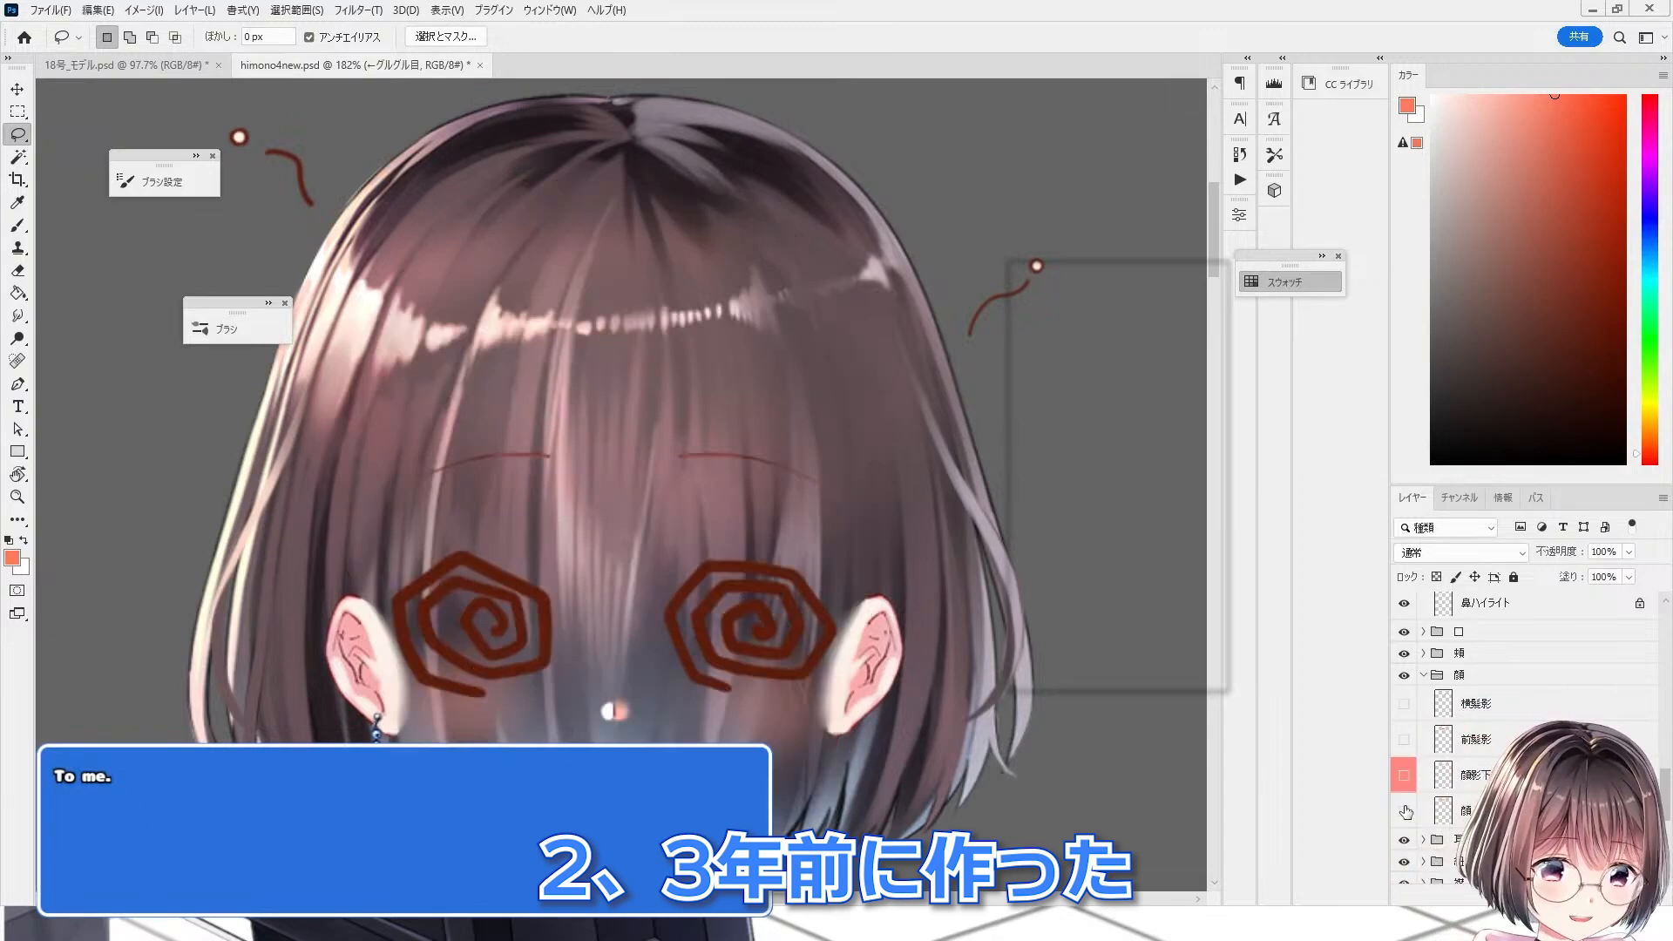
{"action": "left_click", "coordinate": [1406, 812]}
{"action": "left_click", "coordinate": [1406, 812]}
{"action": "left_click", "coordinate": [1405, 812]}
{"action": "left_click", "coordinate": [1481, 811]}
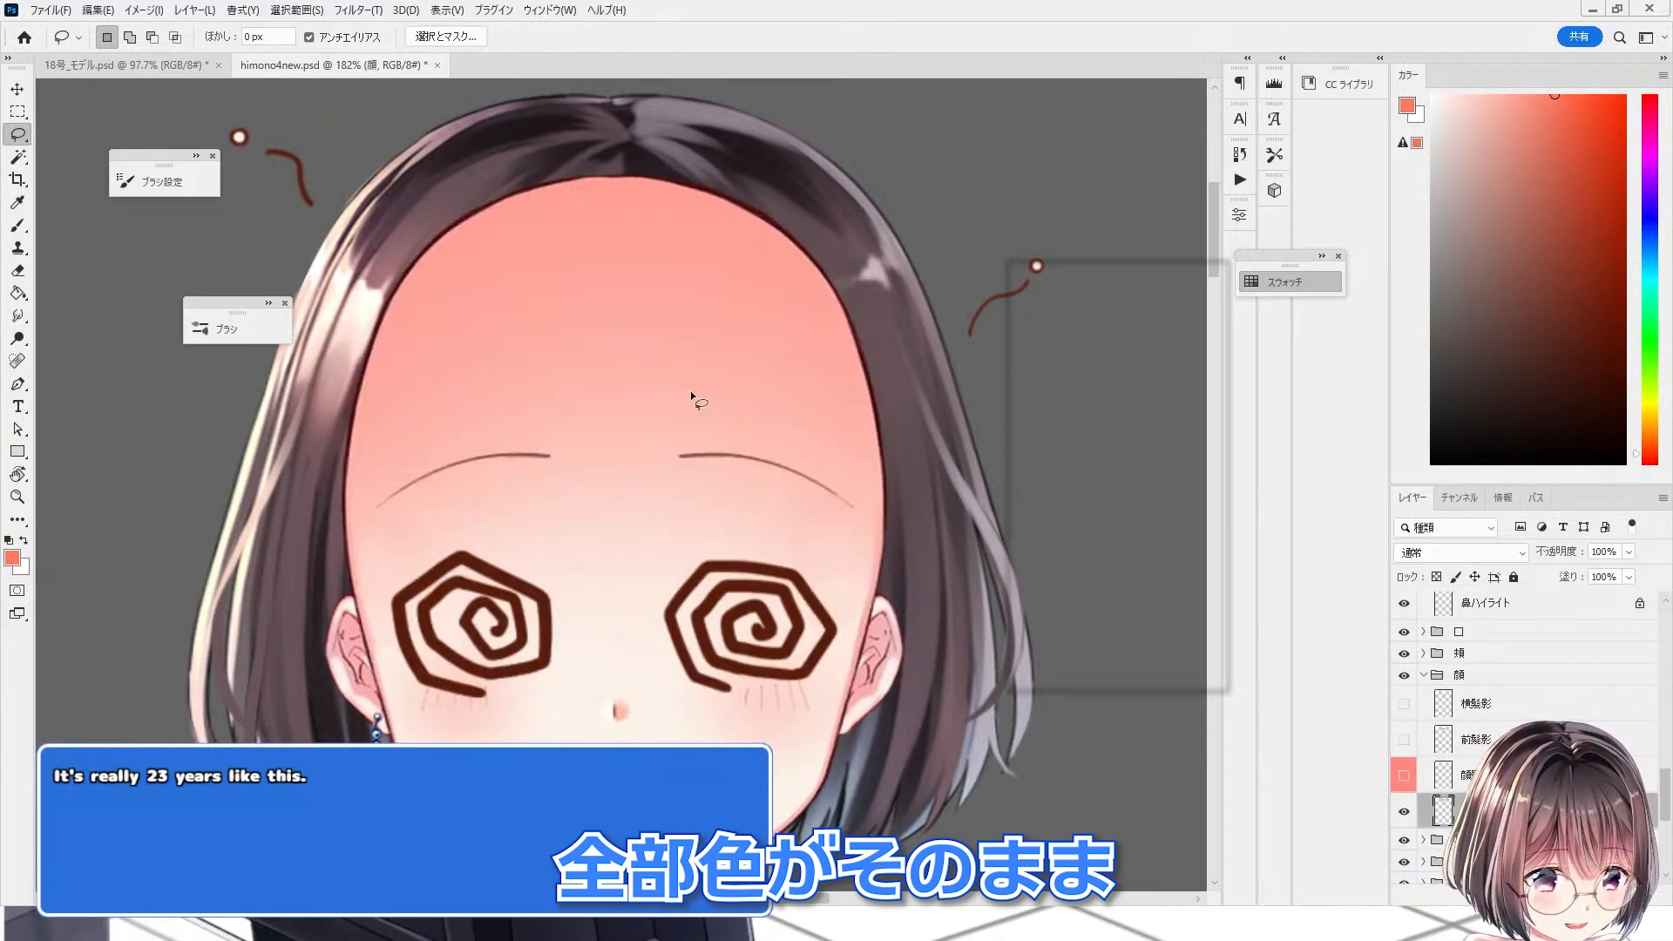
Step: Toggle the face layer's visibility repeatedly to inspect how its colors are merged with the line art
{"action": "scroll", "coordinate": [690, 396], "scroll_direction": "down", "scroll_amount": 3}
{"action": "scroll", "coordinate": [639, 704], "scroll_direction": "up", "scroll_amount": 5}
{"action": "left_click", "coordinate": [1402, 813]}
{"action": "left_click", "coordinate": [1402, 813]}
{"action": "left_click", "coordinate": [1402, 813]}
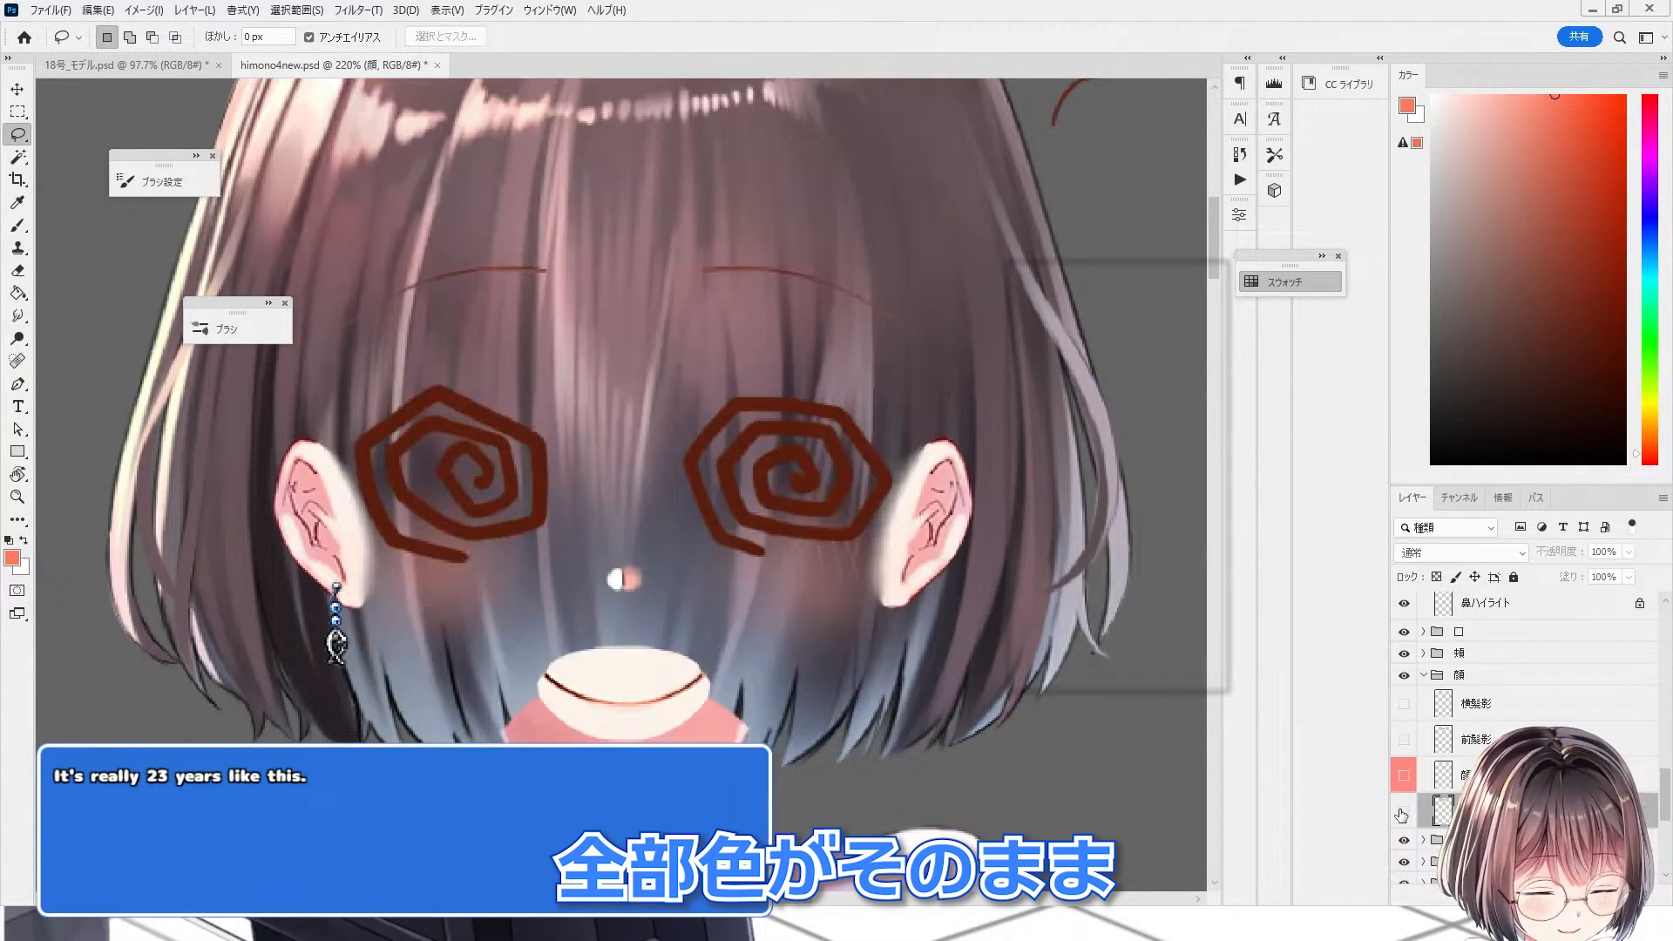
{"action": "left_click", "coordinate": [1402, 813]}
{"action": "left_click", "coordinate": [1402, 813]}
{"action": "left_click", "coordinate": [1401, 813]}
{"action": "left_click", "coordinate": [1402, 813]}
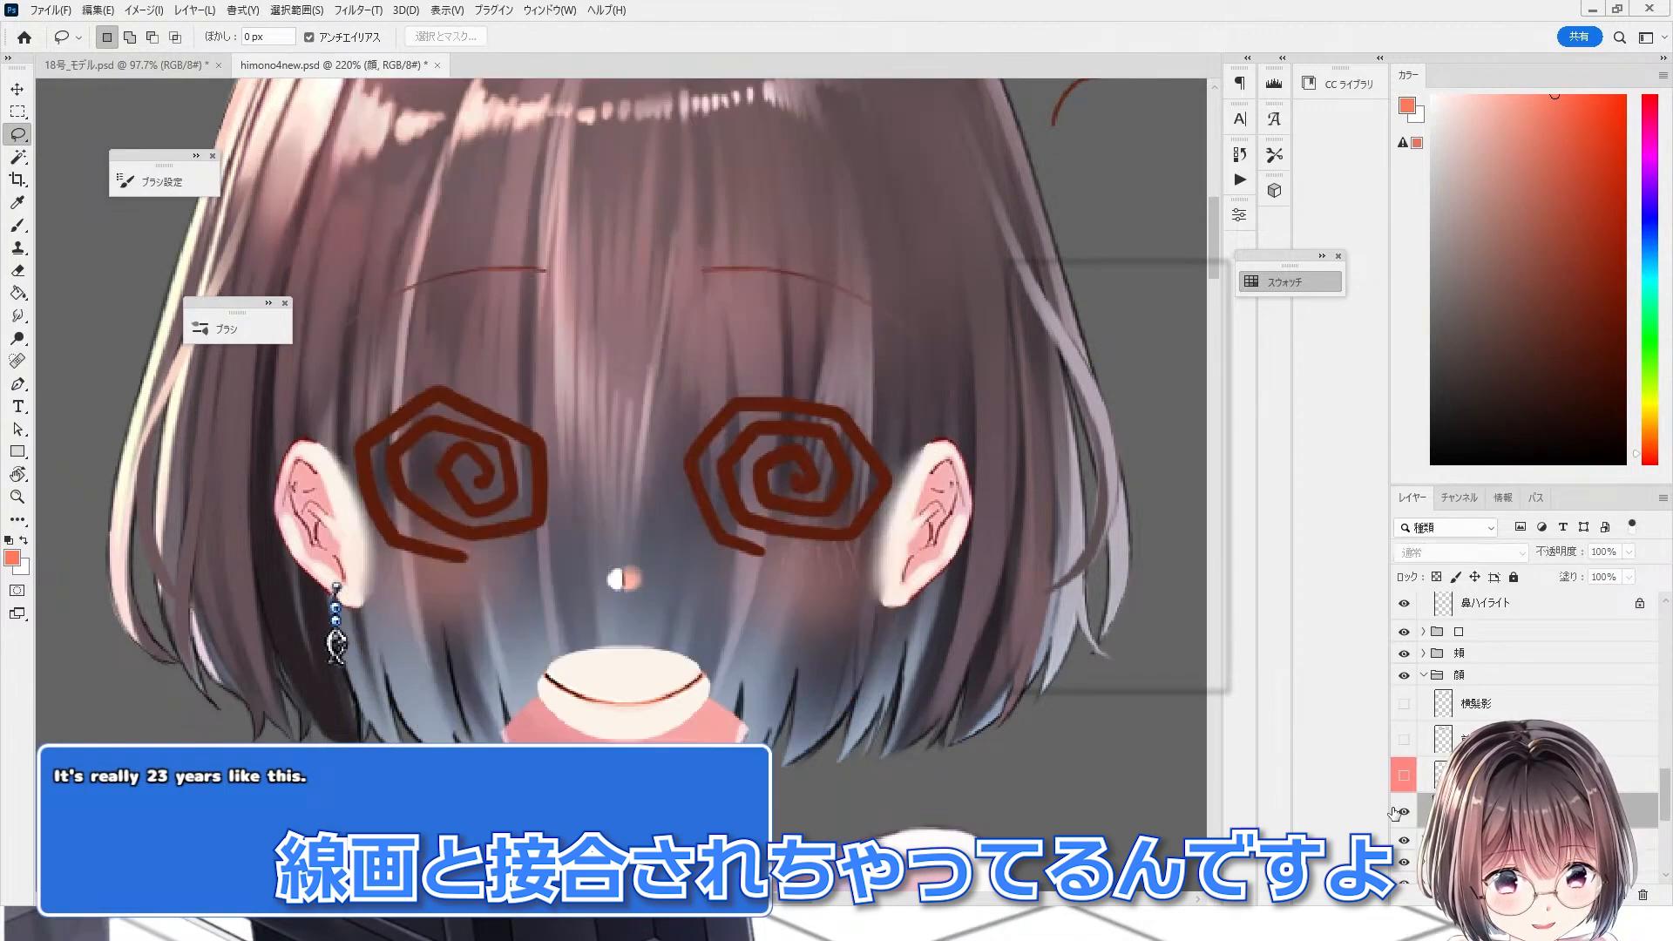
{"action": "left_click", "coordinate": [1399, 812]}
{"action": "scroll", "coordinate": [557, 440], "scroll_direction": "down", "scroll_amount": 3}
{"action": "scroll", "coordinate": [1457, 644], "scroll_direction": "up", "scroll_amount": 3}
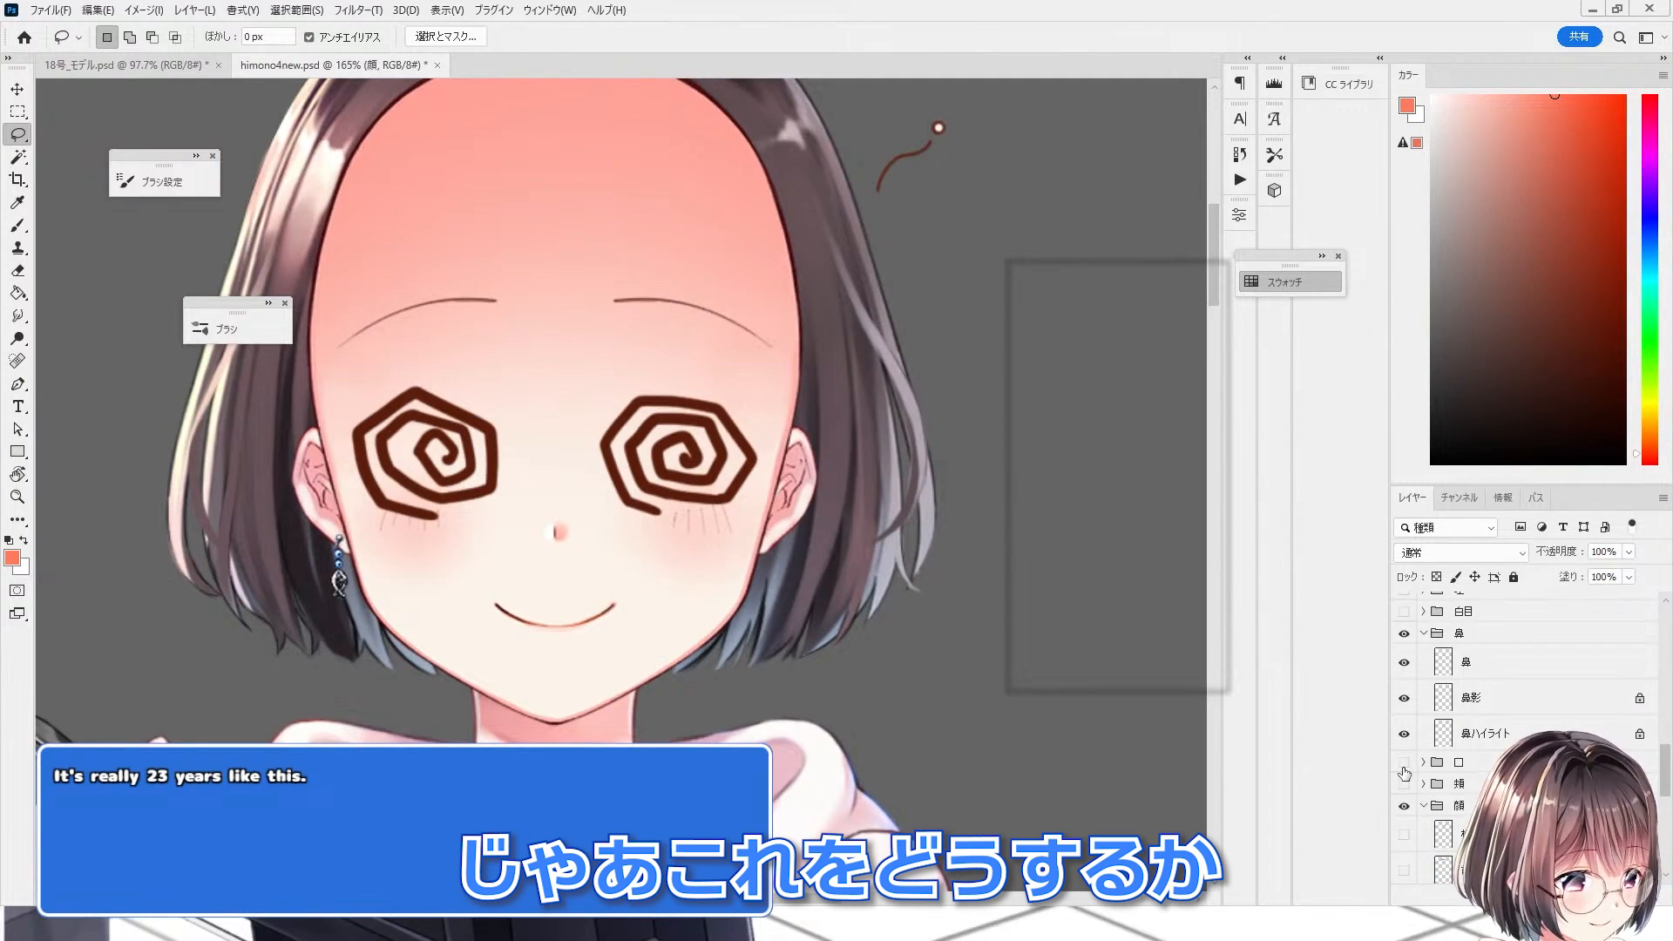
Step: Expand the nose folder and browse the layer list, toggling layer visibility to inspect the model's structure
{"action": "left_click", "coordinate": [1426, 635]}
{"action": "left_click", "coordinate": [1405, 635]}
{"action": "scroll", "coordinate": [1417, 680], "scroll_direction": "up", "scroll_amount": 4}
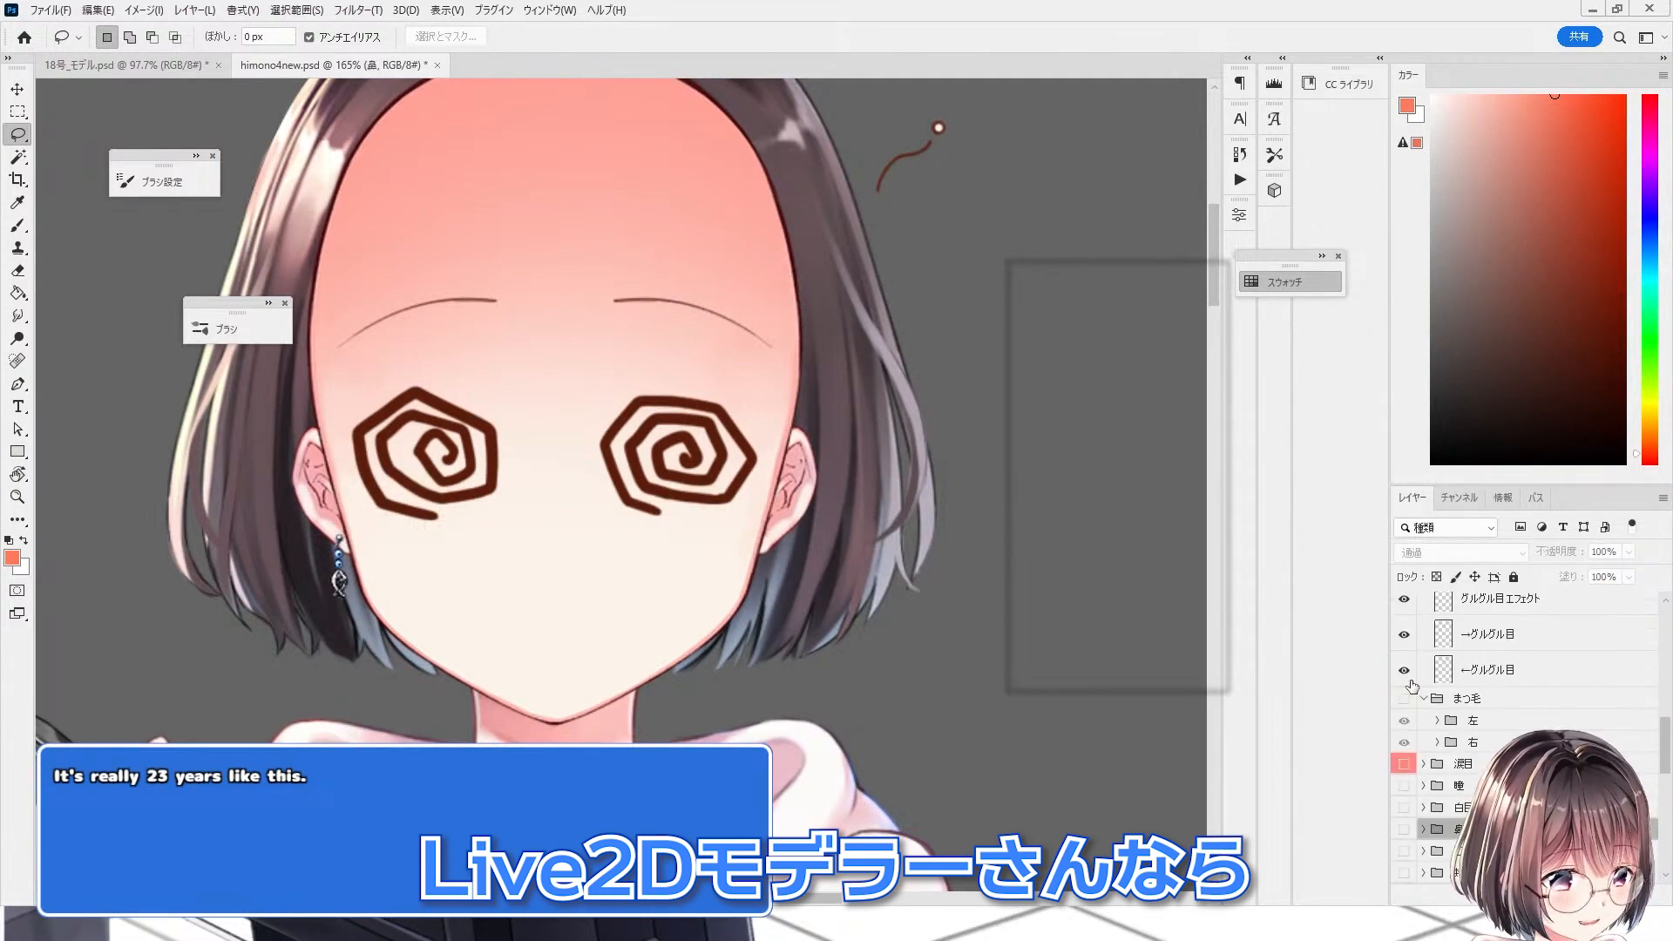
{"action": "scroll", "coordinate": [1410, 688], "scroll_direction": "up", "scroll_amount": 3}
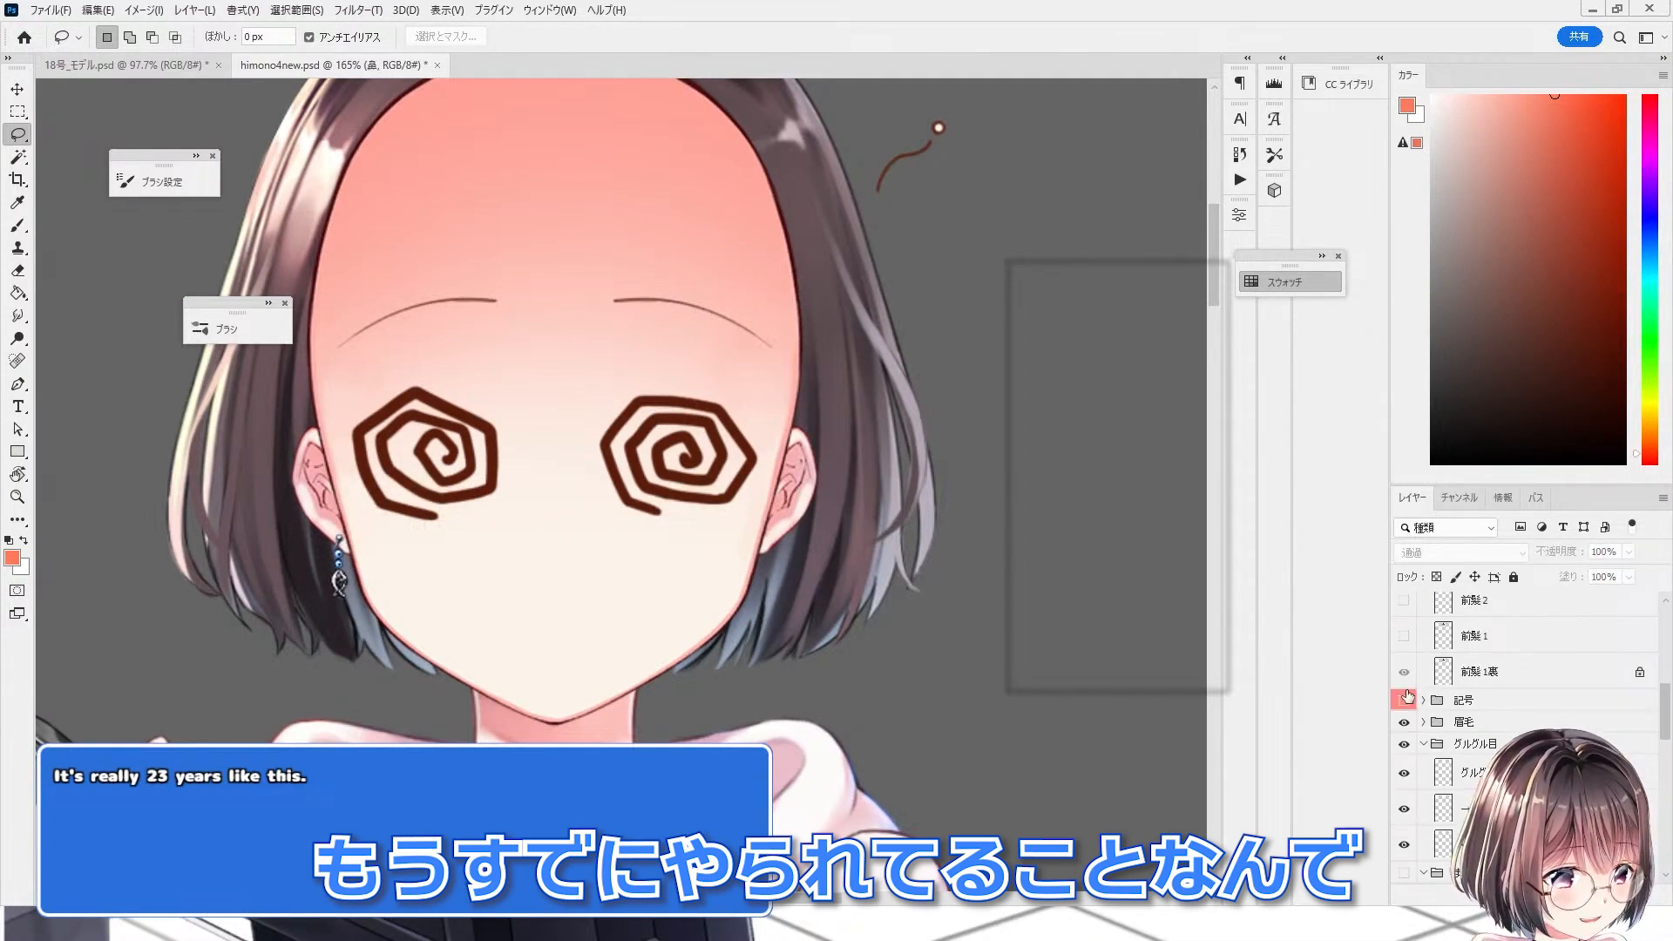
{"action": "left_click", "coordinate": [1404, 743]}
{"action": "scroll", "coordinate": [1411, 688], "scroll_direction": "up", "scroll_amount": 3}
{"action": "scroll", "coordinate": [746, 564], "scroll_direction": "down", "scroll_amount": 2}
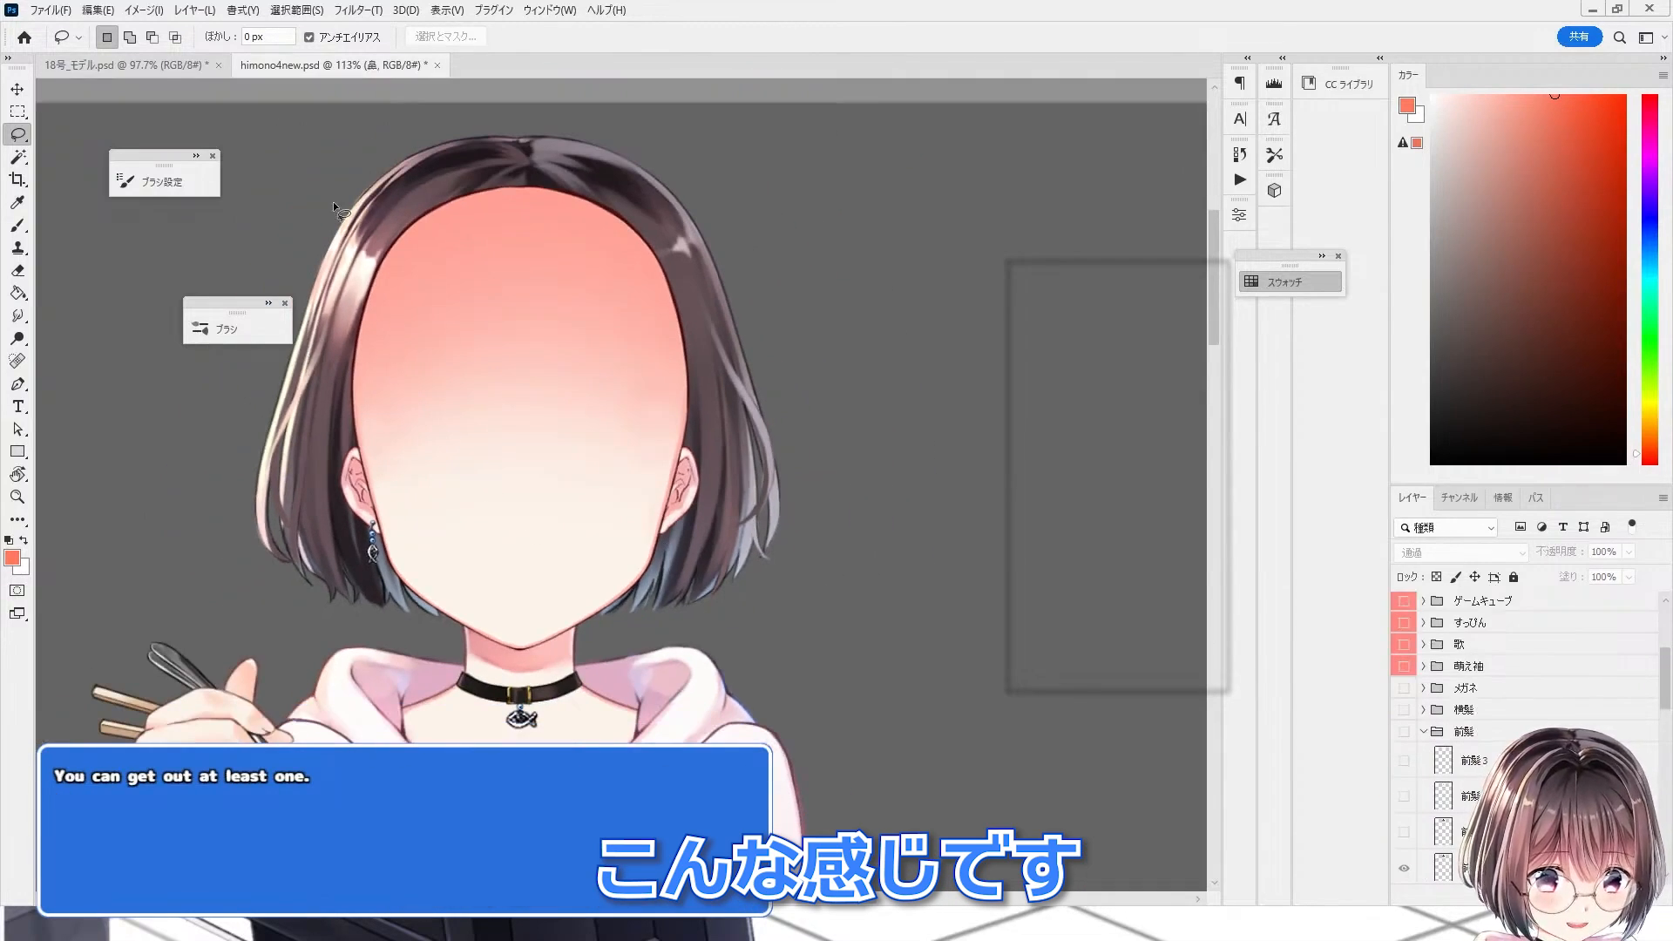
{"action": "scroll", "coordinate": [603, 598], "scroll_direction": "up", "scroll_amount": 2}
{"action": "scroll", "coordinate": [1412, 815], "scroll_direction": "down", "scroll_amount": 5}
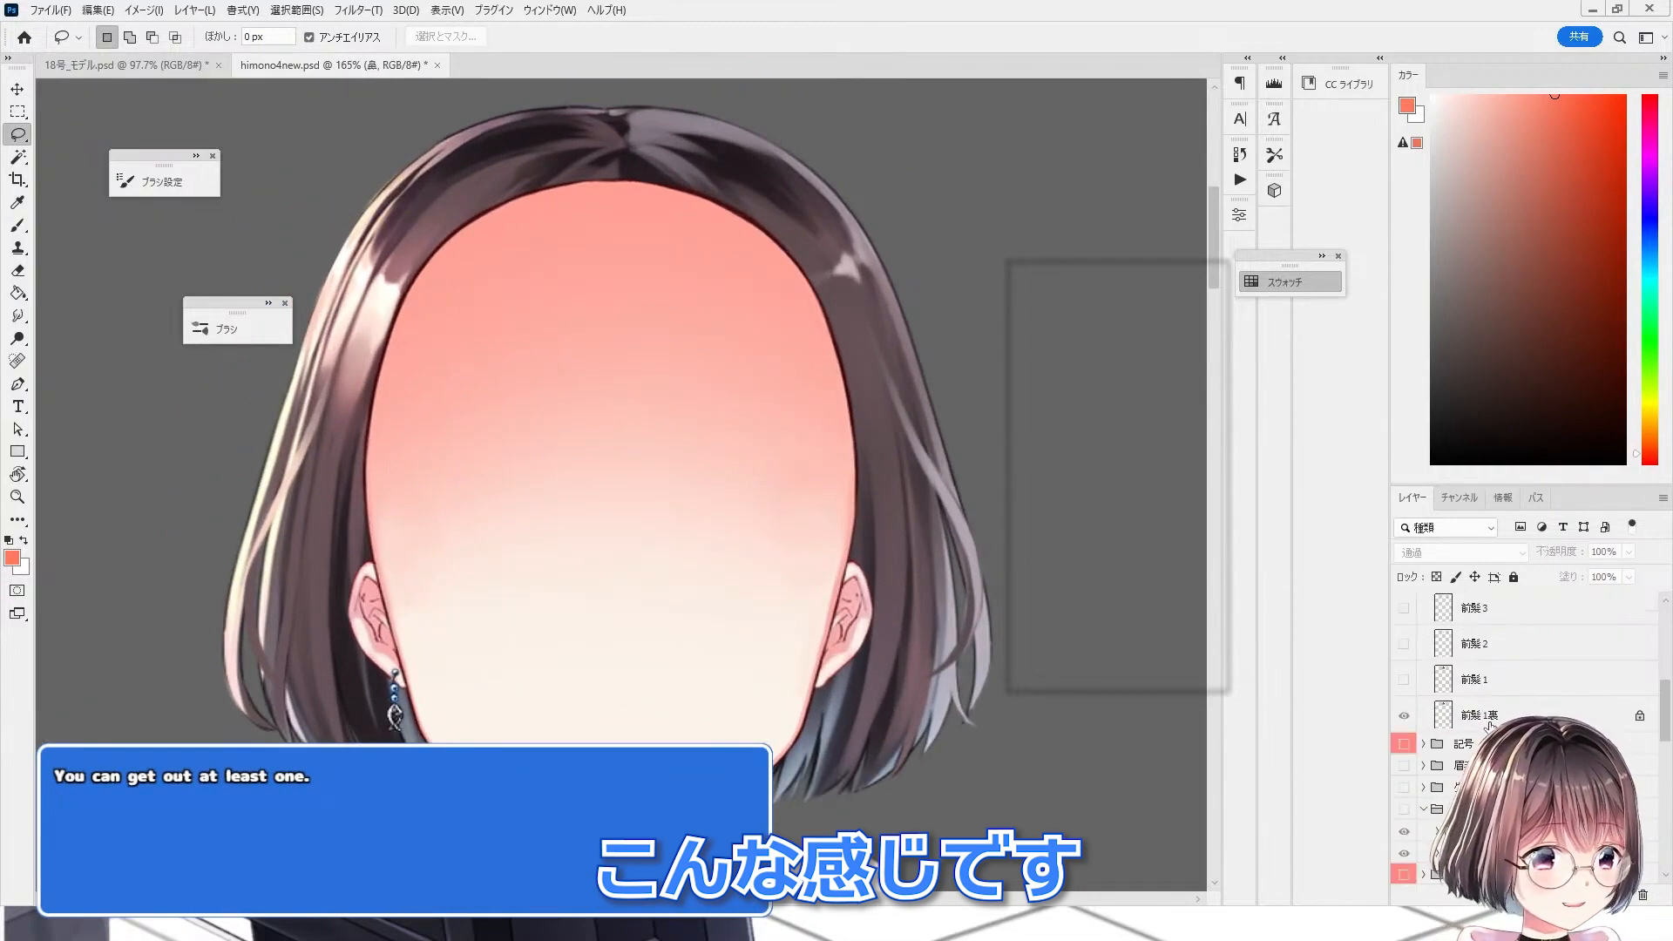
Step: Select the 顔 layer inside the face folder, check its visibility, and duplicate it
{"action": "left_click", "coordinate": [1404, 749]}
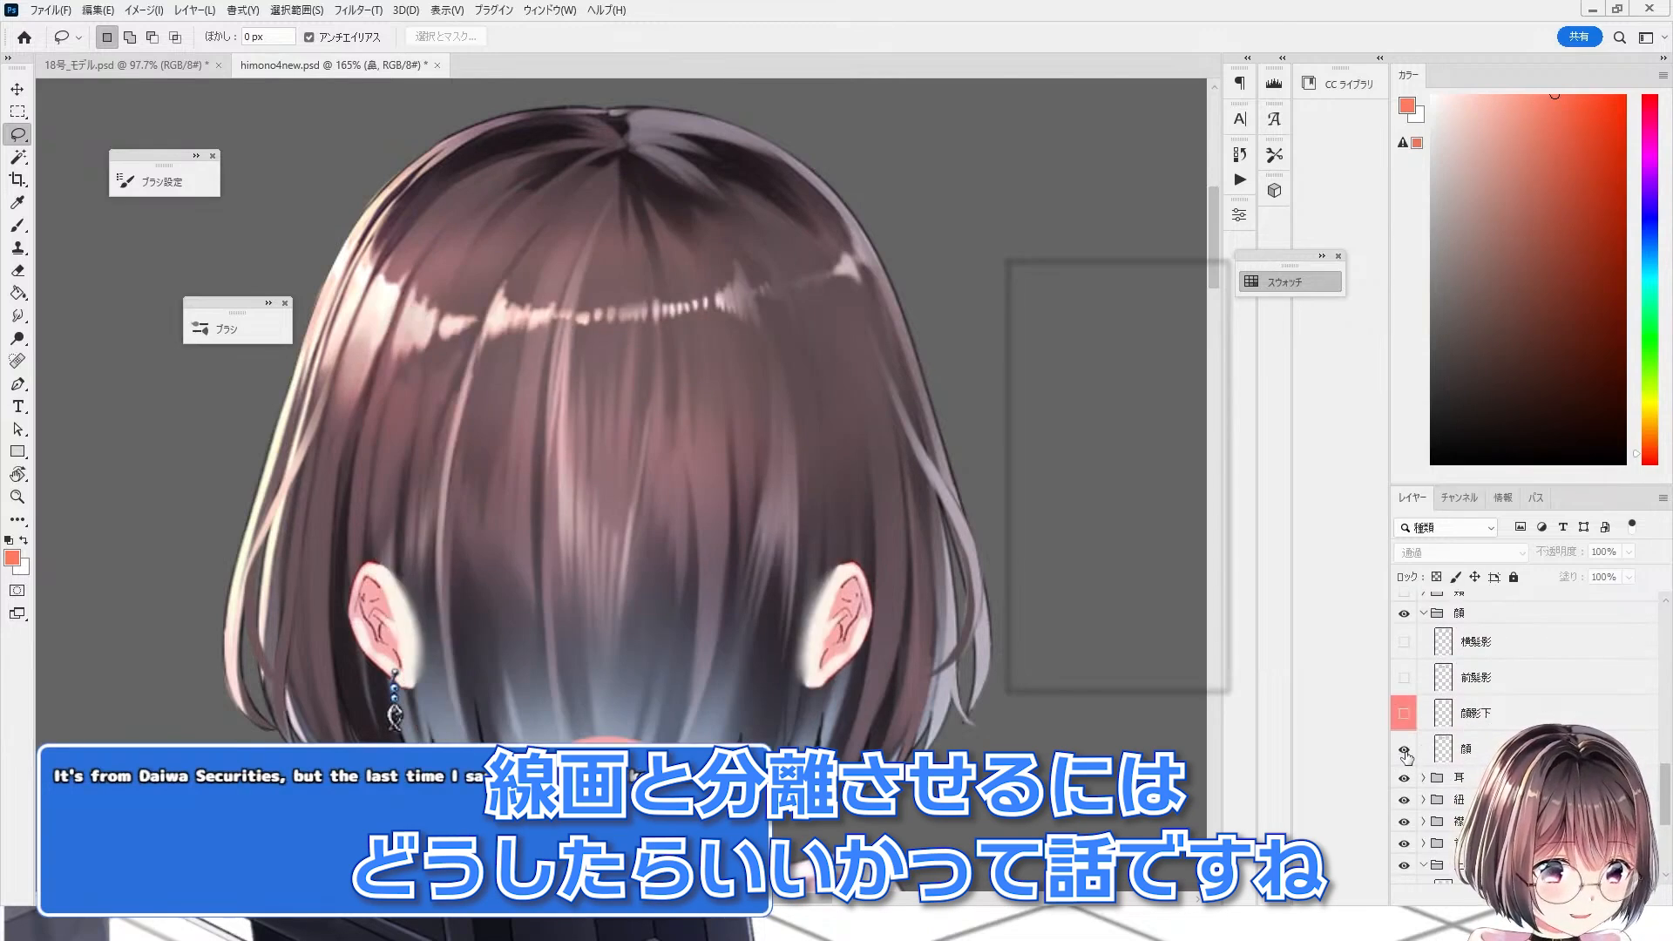
{"action": "left_click", "coordinate": [1404, 749]}
{"action": "left_click", "coordinate": [1472, 749]}
{"action": "left_click", "coordinate": [1404, 751]}
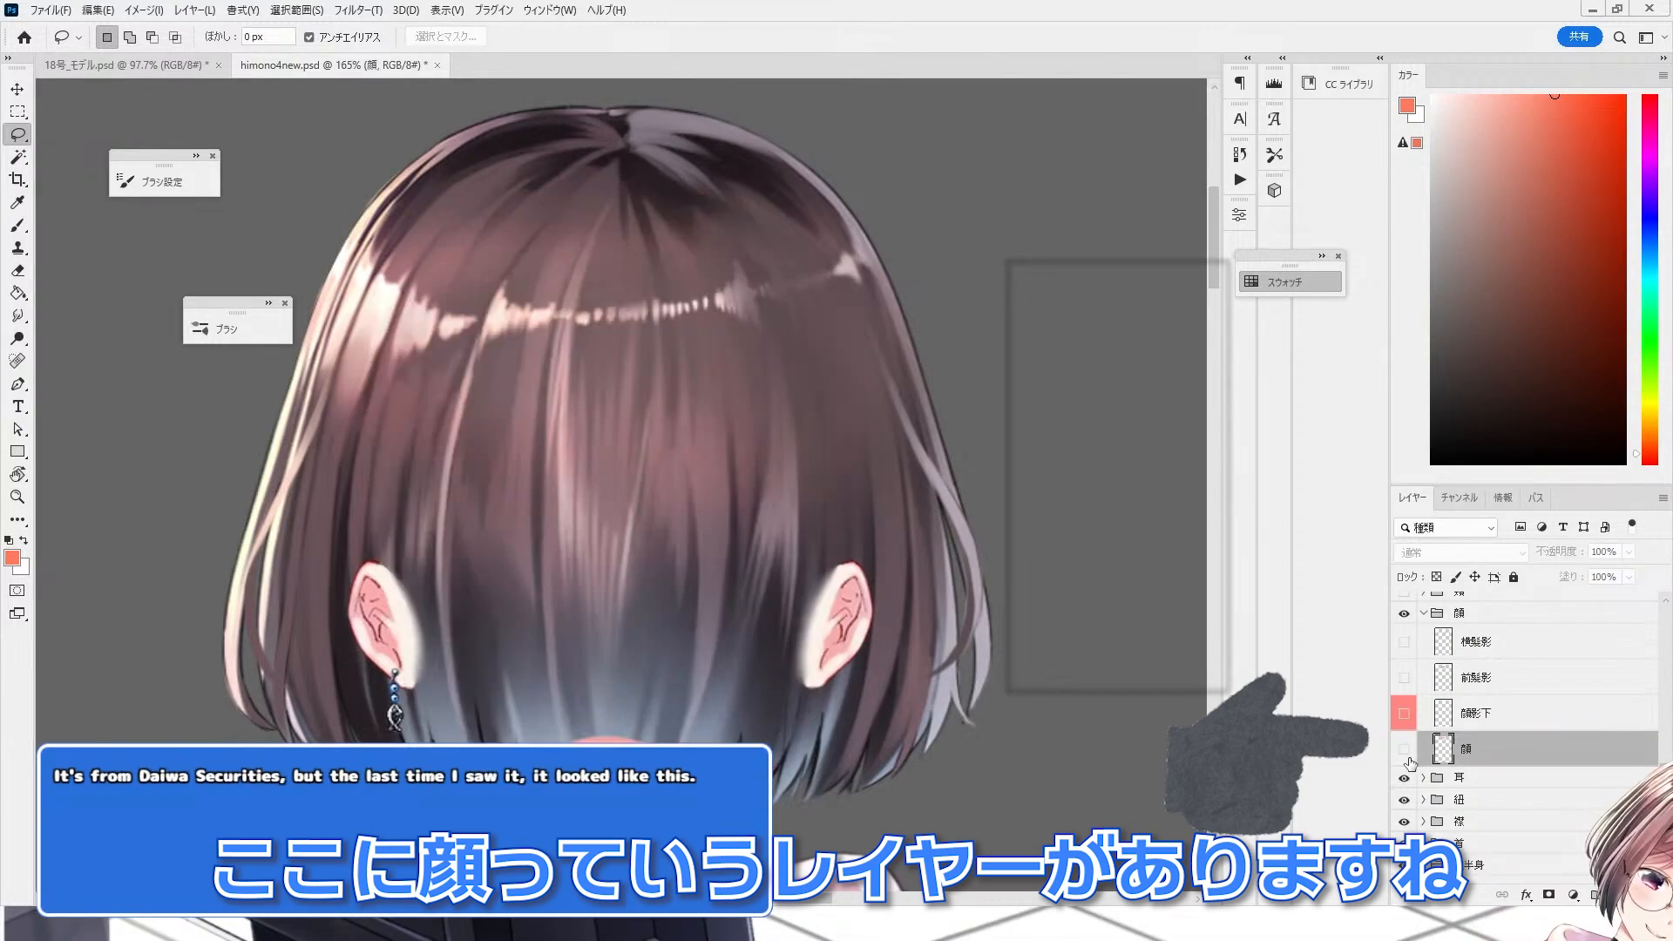
{"action": "left_click", "coordinate": [1404, 751]}
{"action": "left_click", "coordinate": [1403, 751]}
{"action": "left_click", "coordinate": [1403, 752]}
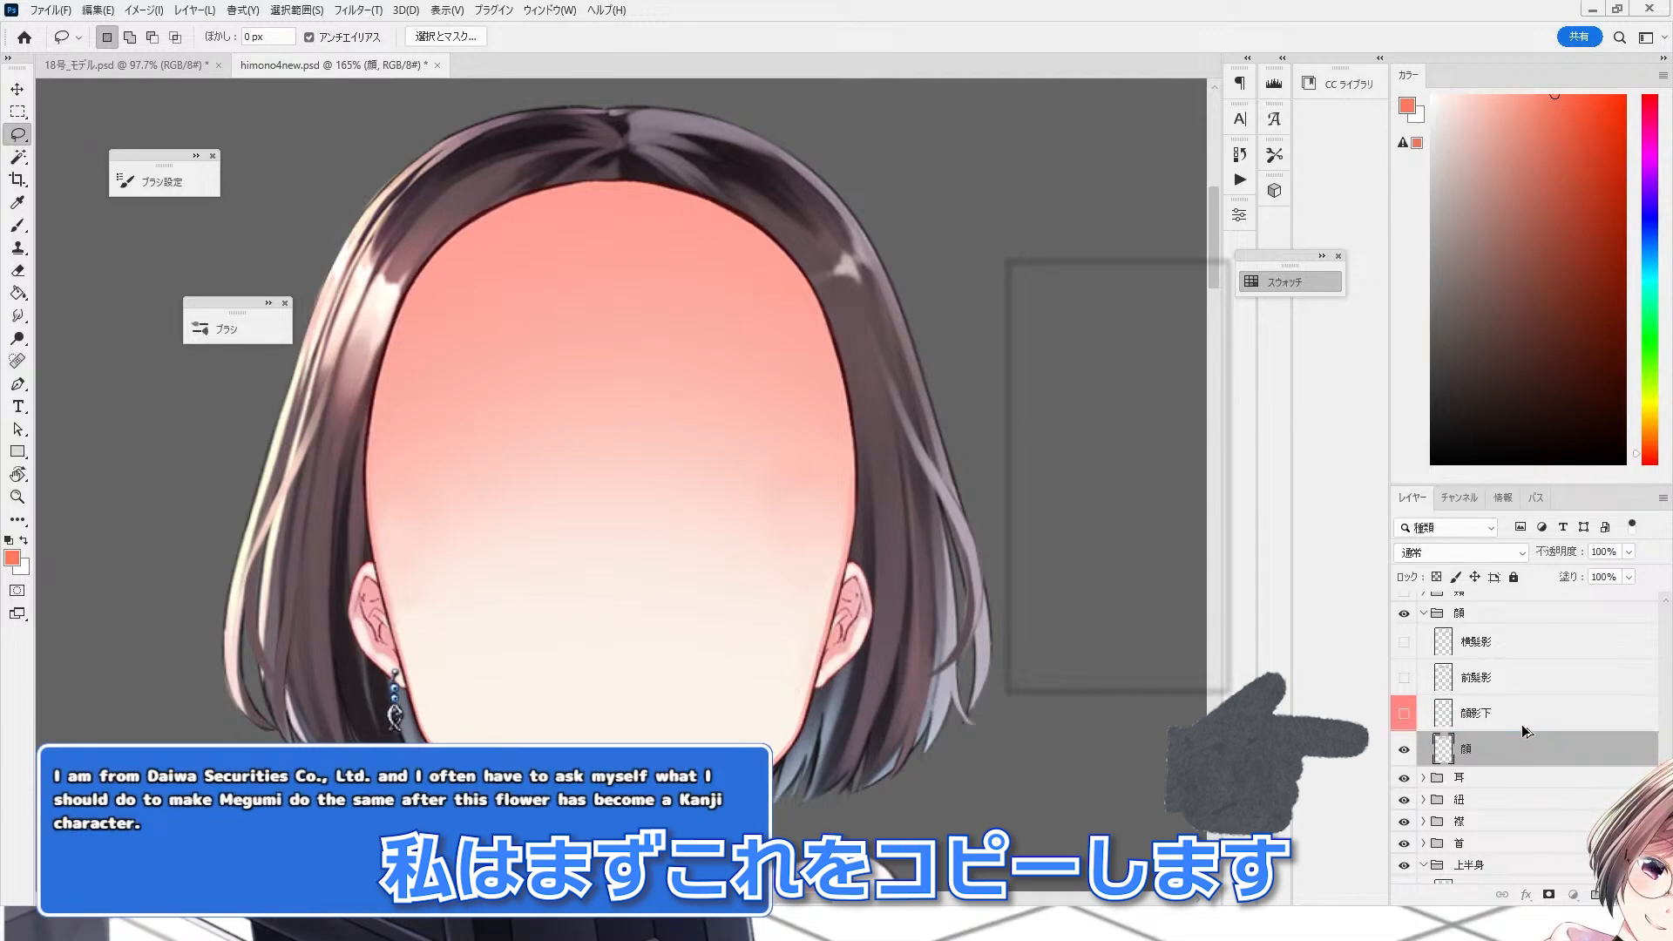
{"action": "key", "text": "ctrl+j"}
{"action": "left_click", "coordinate": [1403, 749]}
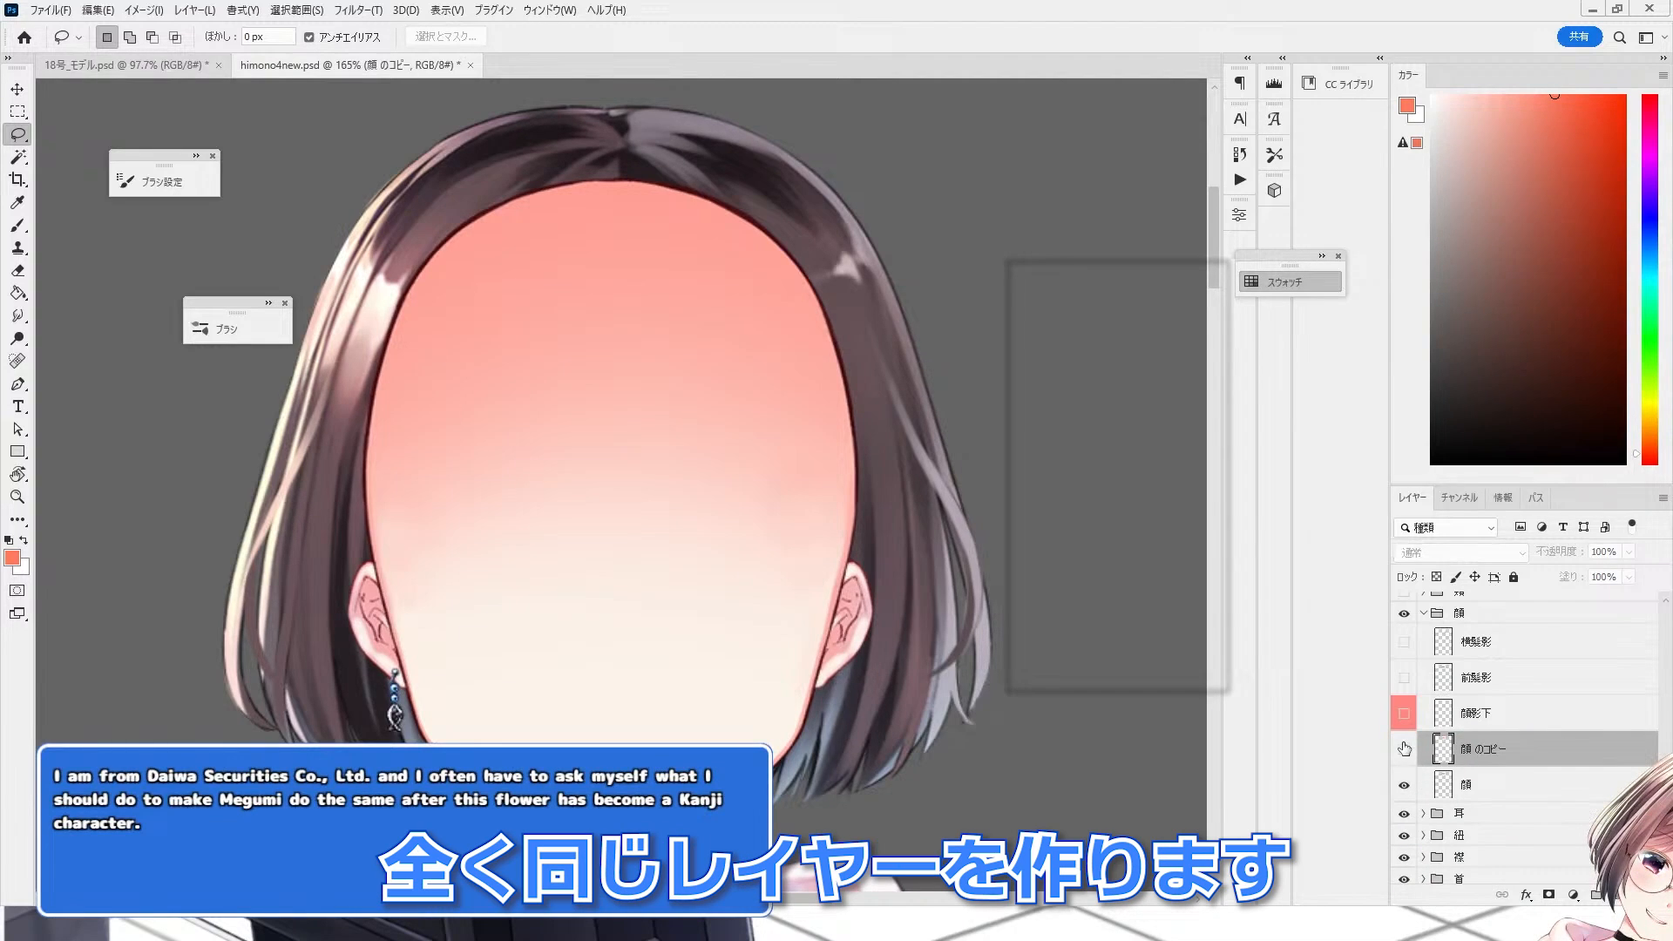
{"action": "left_click", "coordinate": [1404, 750]}
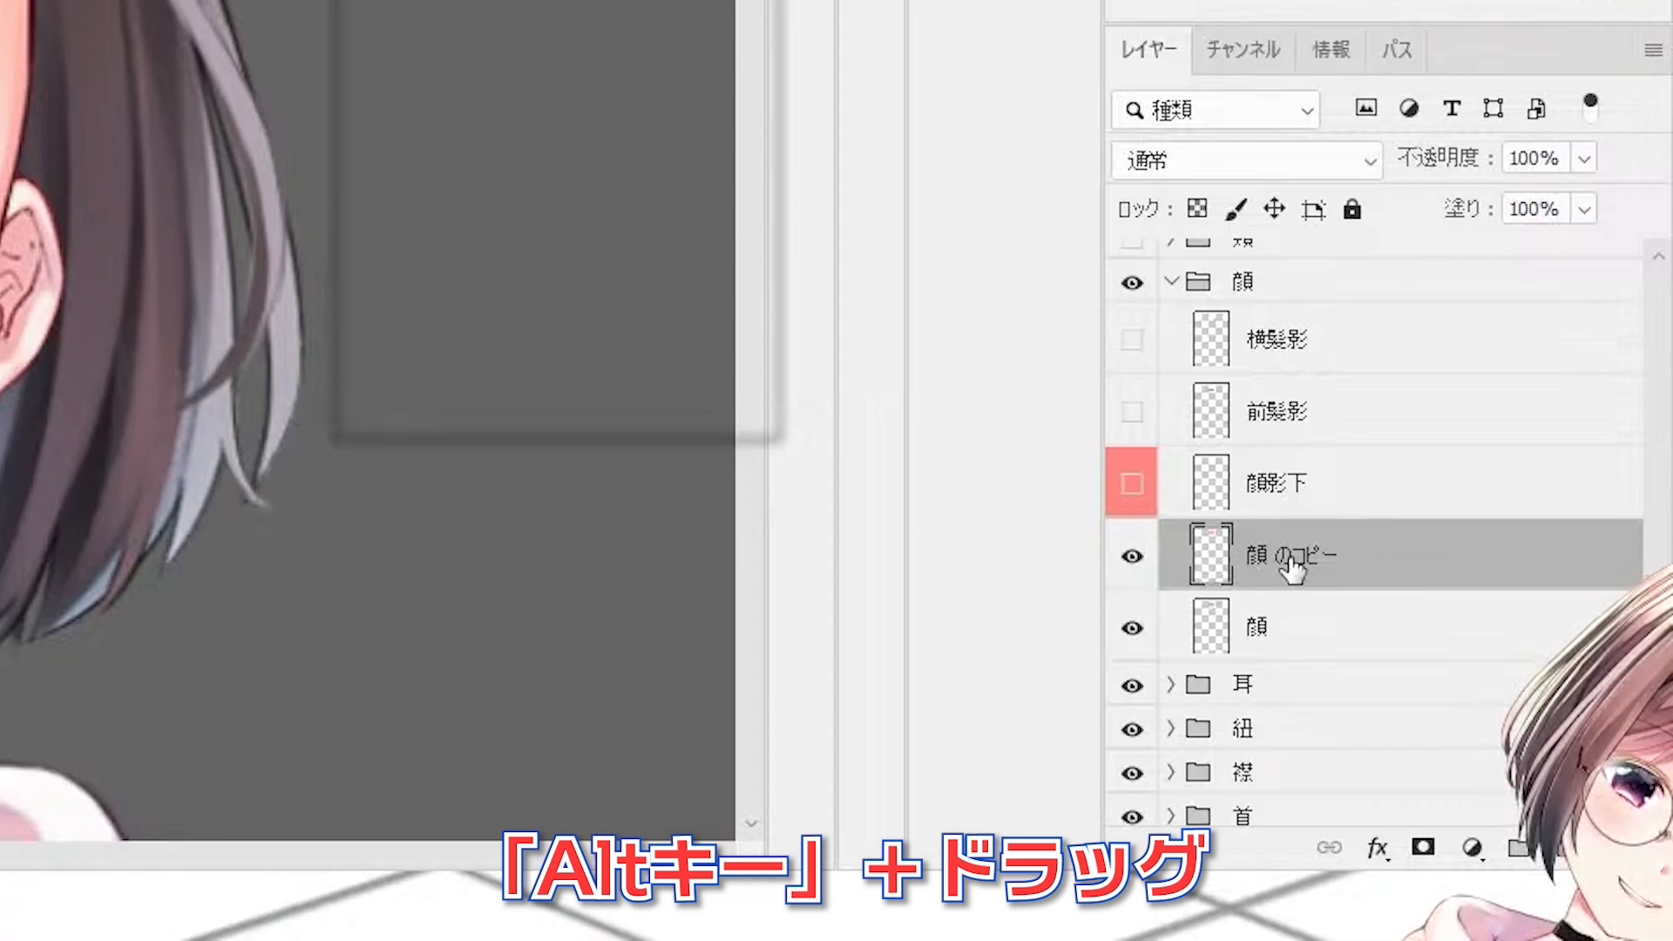
{"action": "left_click_drag", "start_coordinate": [1472, 754], "coordinate": [1486, 742]}
{"action": "left_click_drag", "start_coordinate": [1299, 531], "coordinate": [1298, 526]}
{"action": "left_click_drag", "start_coordinate": [1206, 571], "coordinate": [1307, 547]}
{"action": "key", "text": "Delete"}
{"action": "key", "text": "Delete"}
{"action": "key", "text": "Delete"}
{"action": "key", "text": "Delete"}
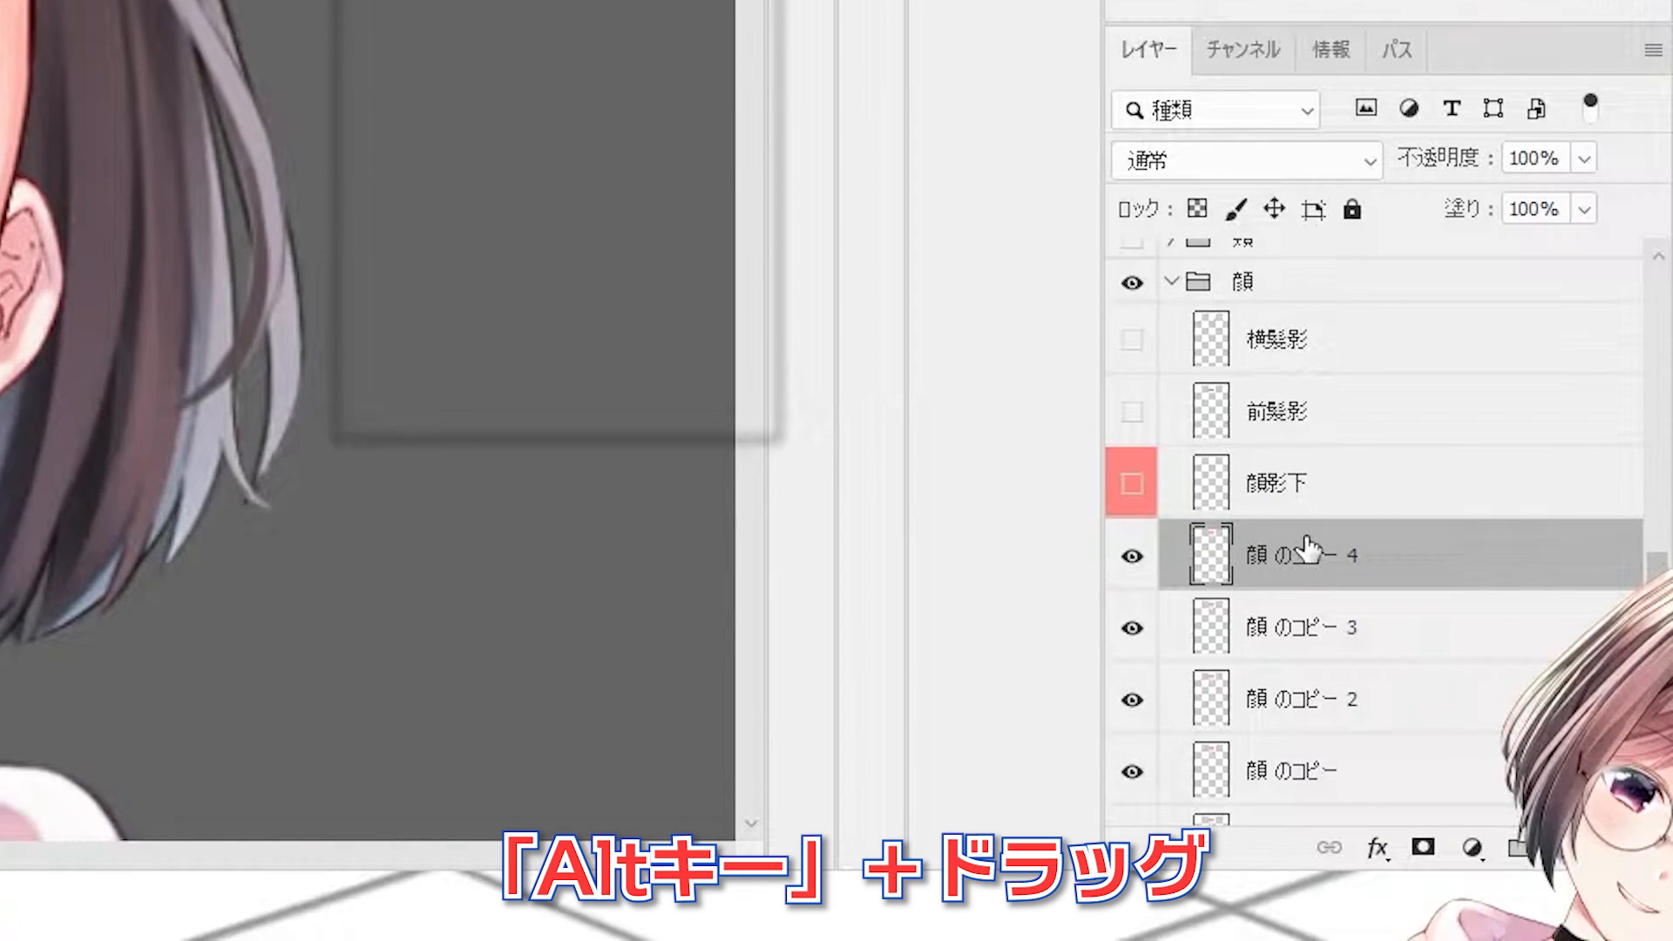
Step: Hide the original 顔 layer and trace a closed Pen path around the face along the inner edge of its line art
{"action": "left_click", "coordinate": [1132, 627]}
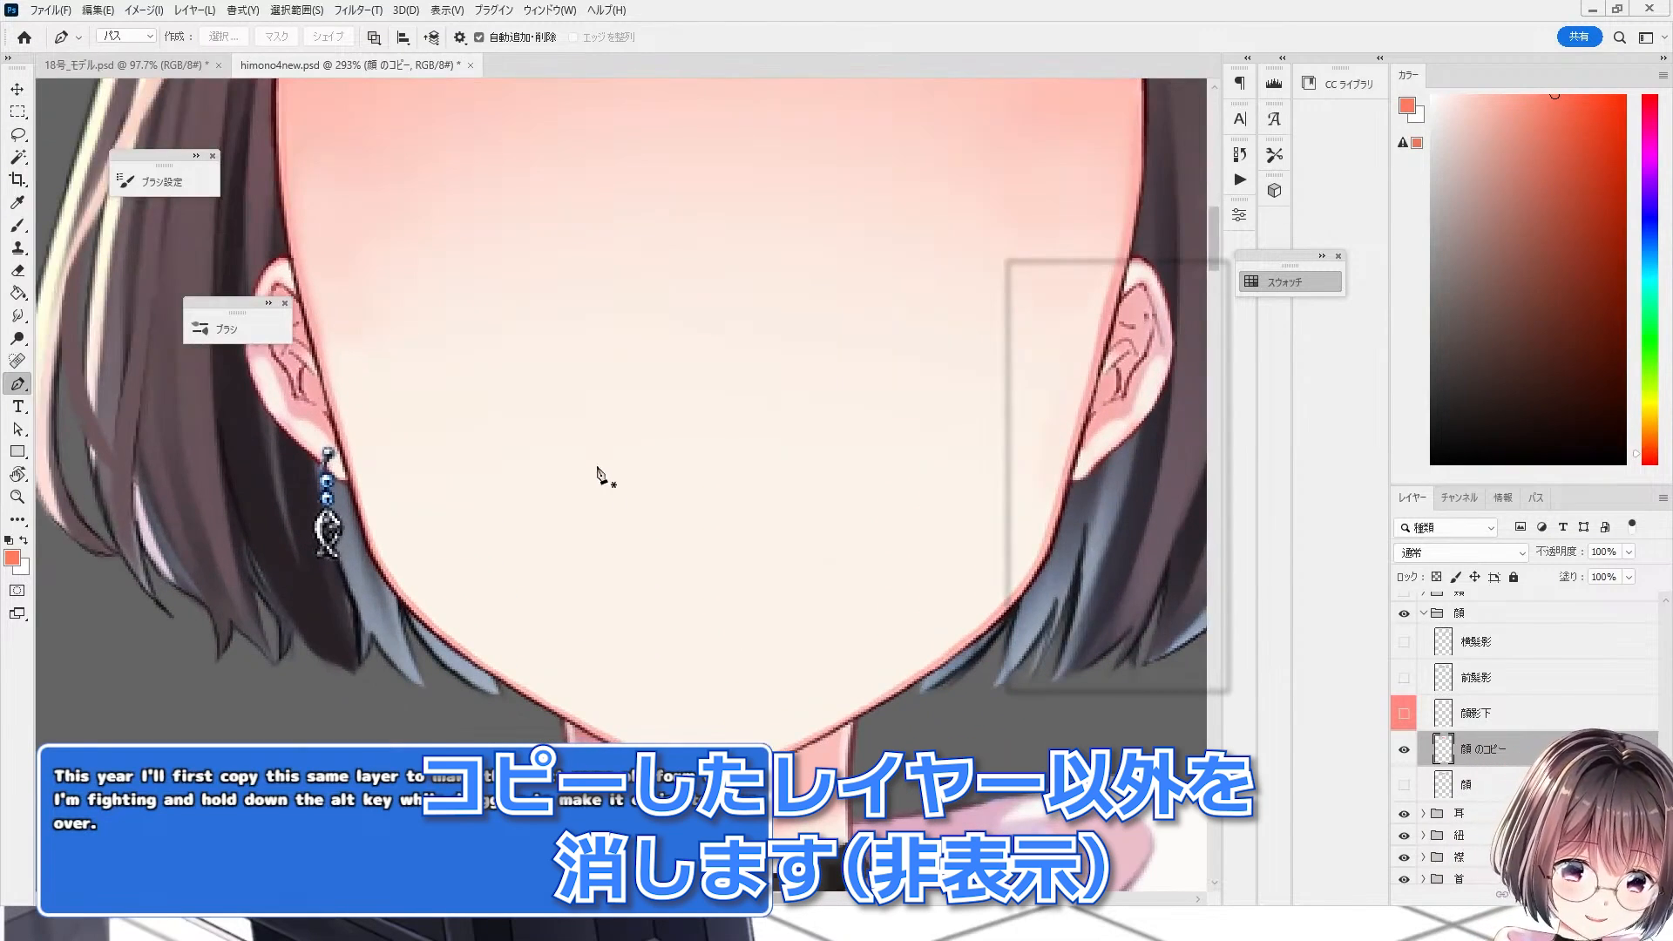
{"action": "scroll", "coordinate": [598, 473], "scroll_direction": "up", "scroll_amount": 5}
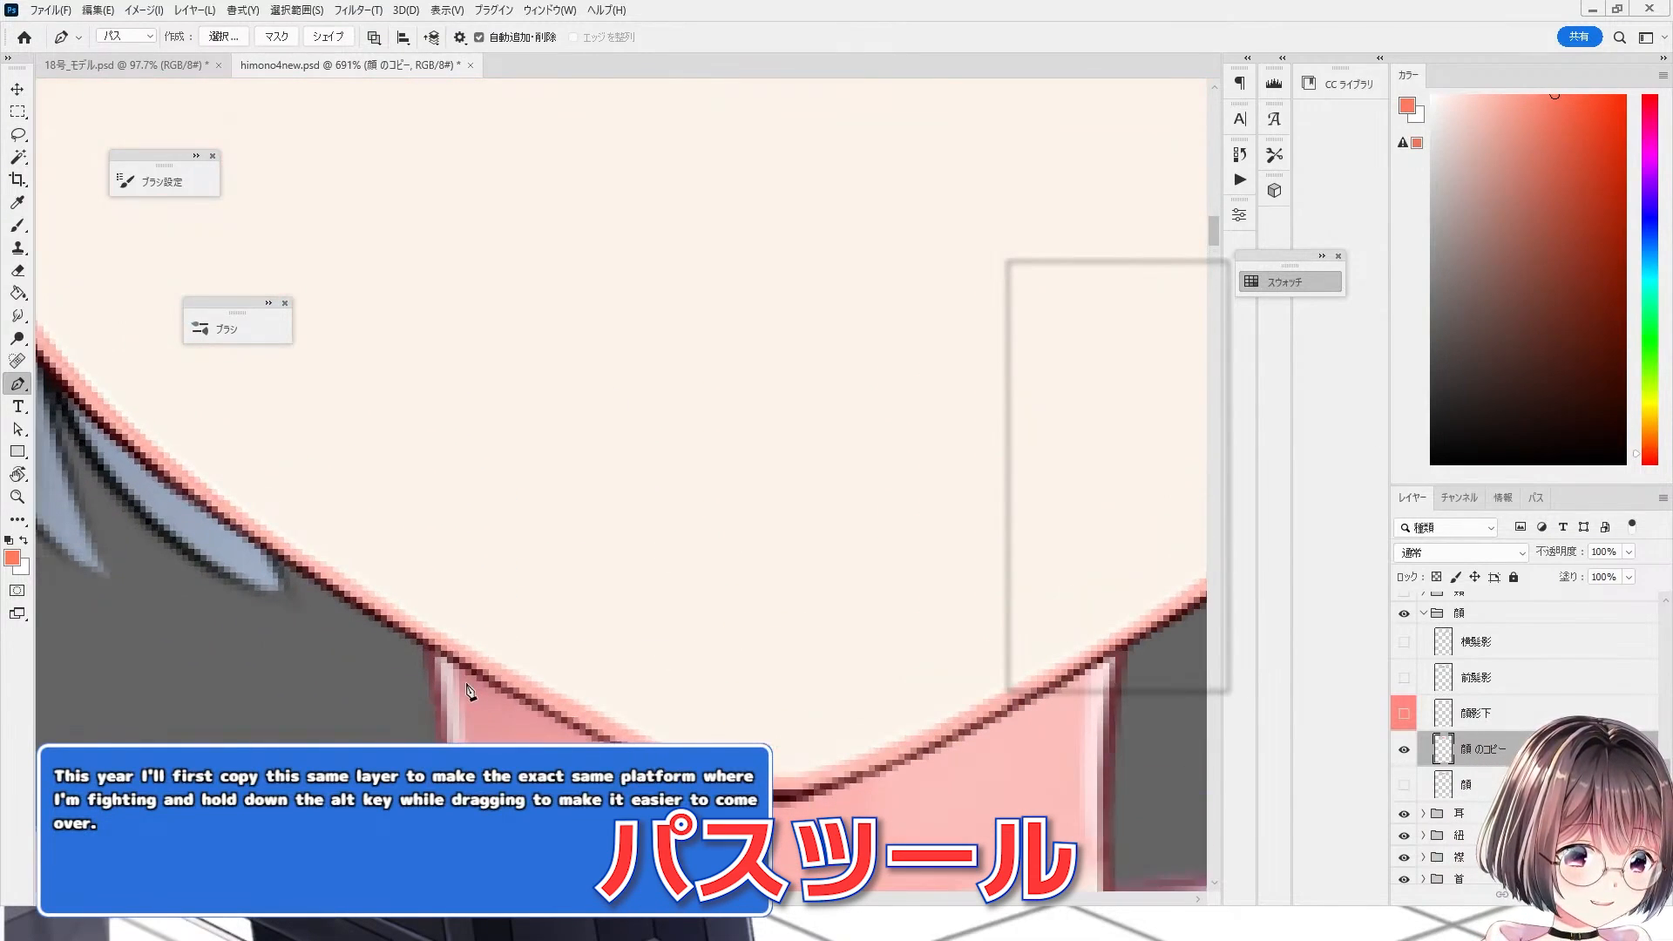
{"action": "scroll", "coordinate": [758, 732], "scroll_direction": "up", "scroll_amount": 1}
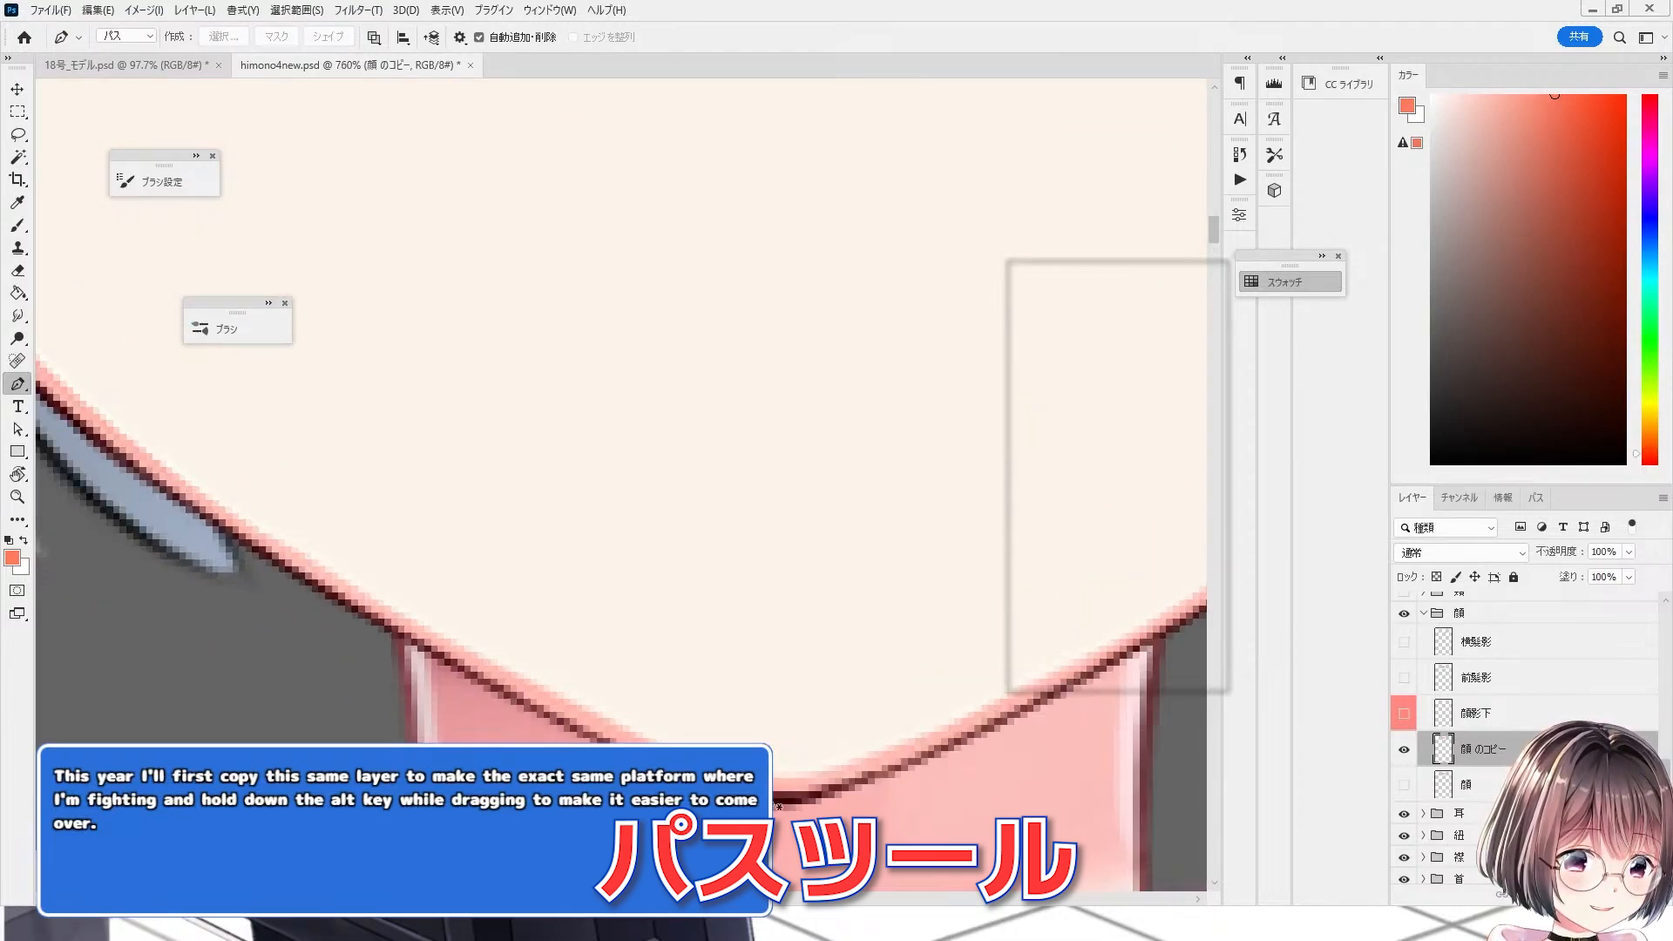
{"action": "left_click", "coordinate": [769, 794]}
{"action": "scroll", "coordinate": [490, 676], "scroll_direction": "up", "scroll_amount": 2}
{"action": "left_click", "coordinate": [461, 659]}
{"action": "left_click_drag", "start_coordinate": [82, 398], "coordinate": [357, 558]}
{"action": "scroll", "coordinate": [353, 565], "scroll_direction": "up", "scroll_amount": 2}
{"action": "left_click", "coordinate": [352, 566]}
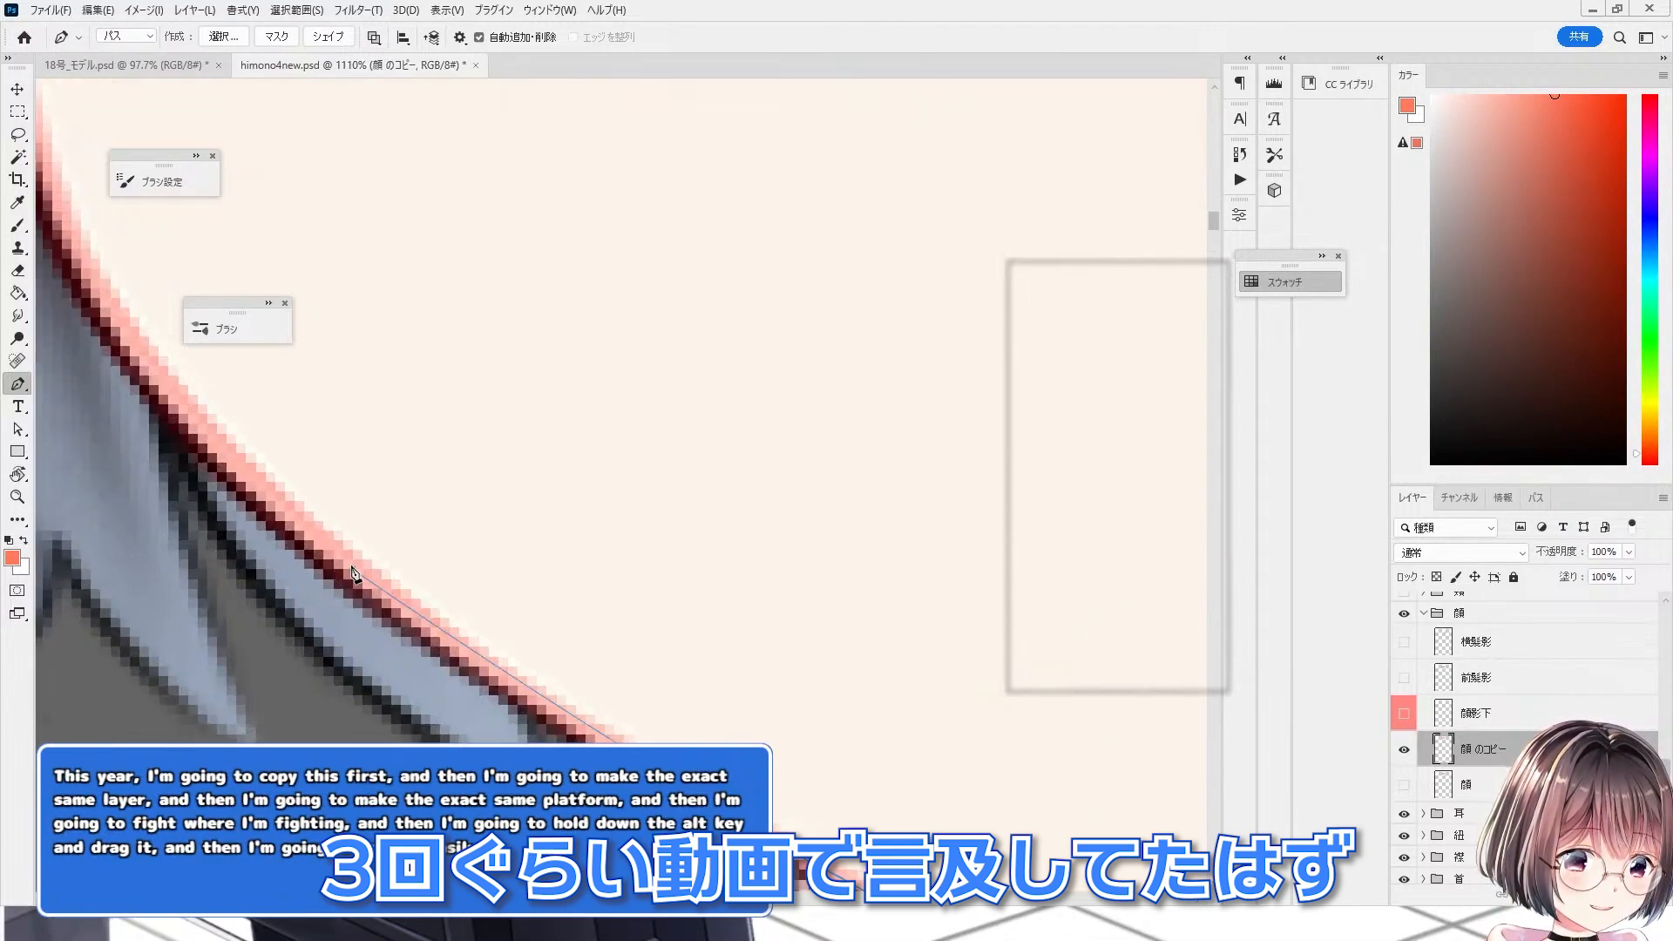
{"action": "scroll", "coordinate": [366, 582], "scroll_direction": "down", "scroll_amount": 2}
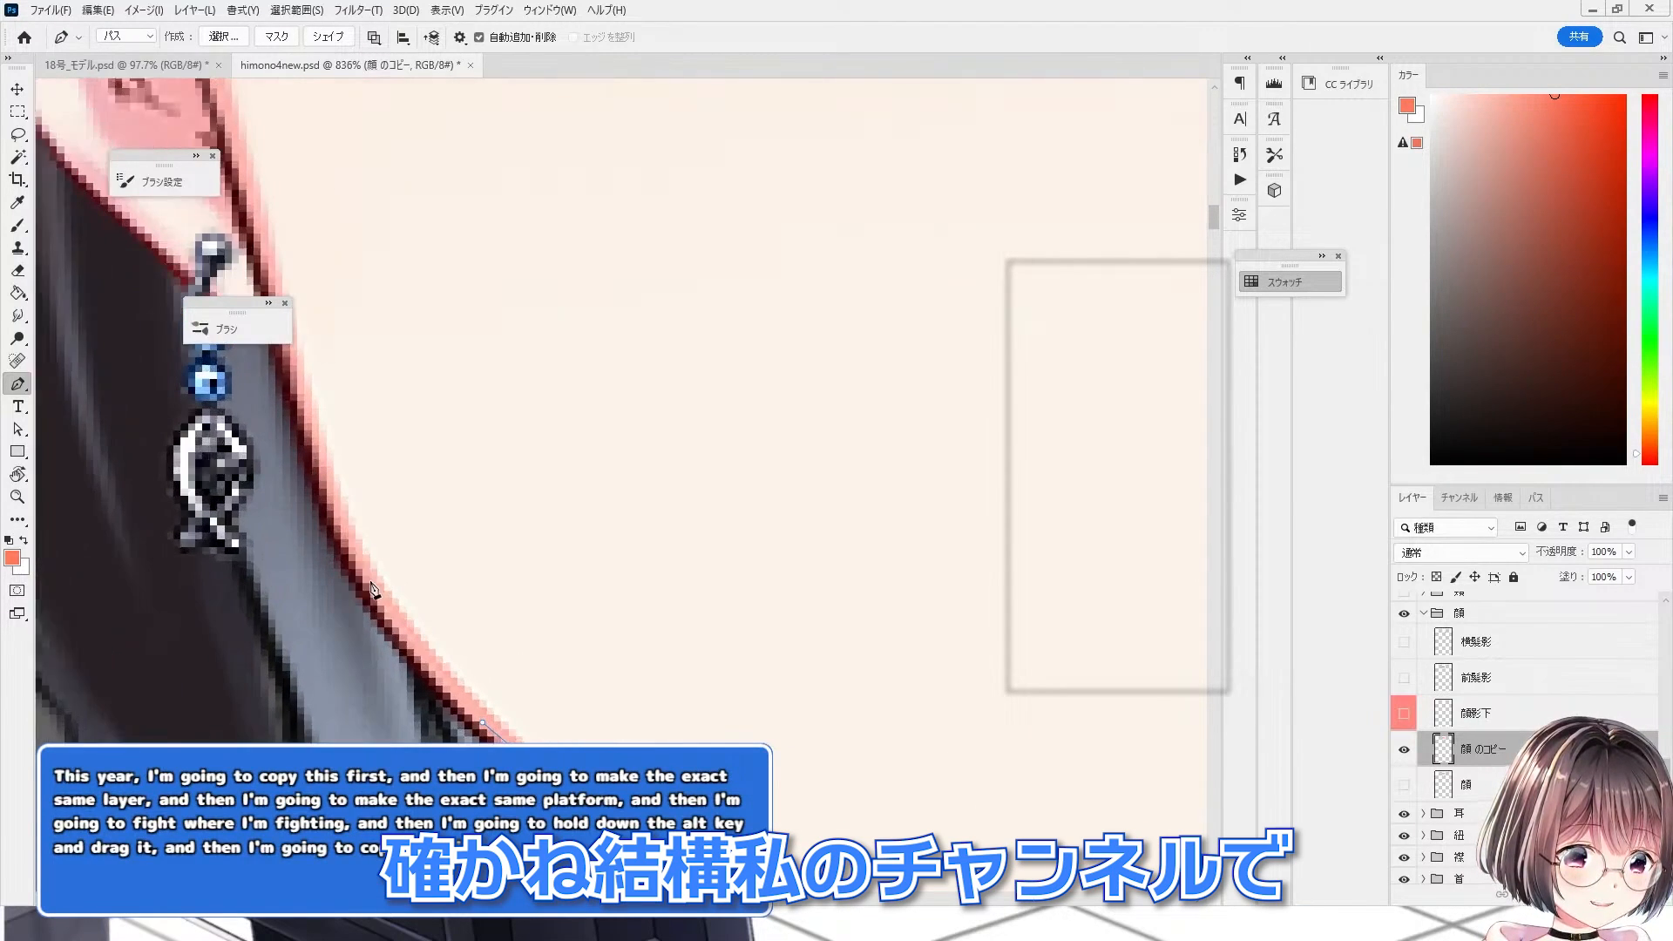
{"action": "scroll", "coordinate": [340, 523], "scroll_direction": "down", "scroll_amount": 4}
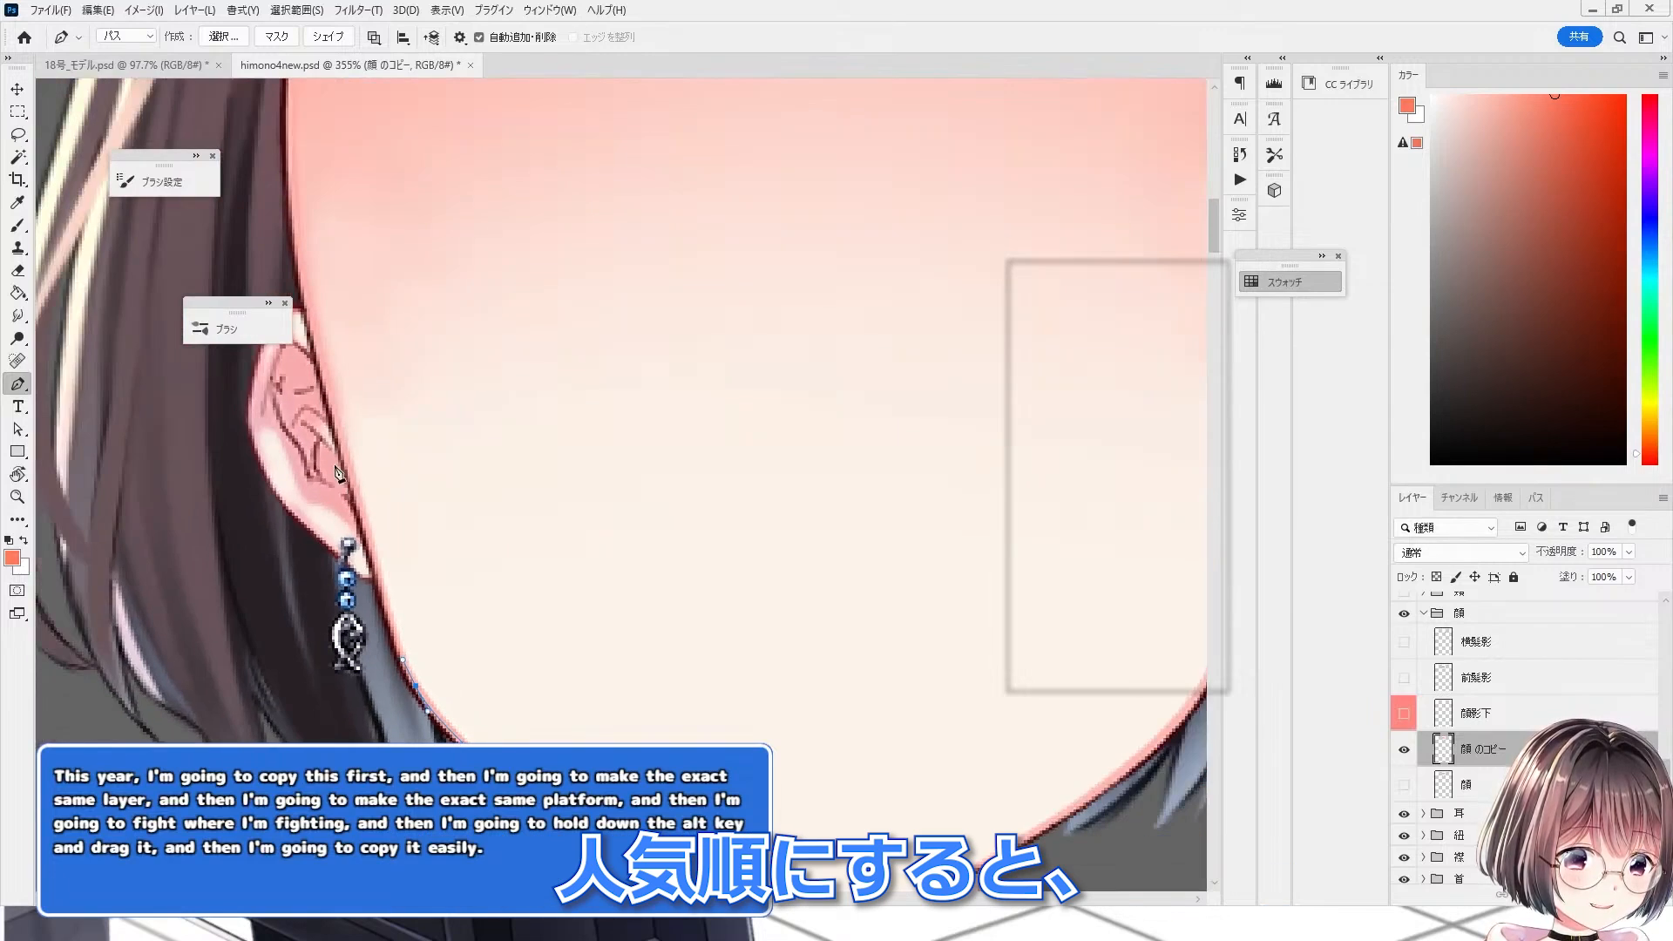
{"action": "scroll", "coordinate": [338, 473], "scroll_direction": "up", "scroll_amount": 3}
{"action": "left_click", "coordinate": [376, 544]}
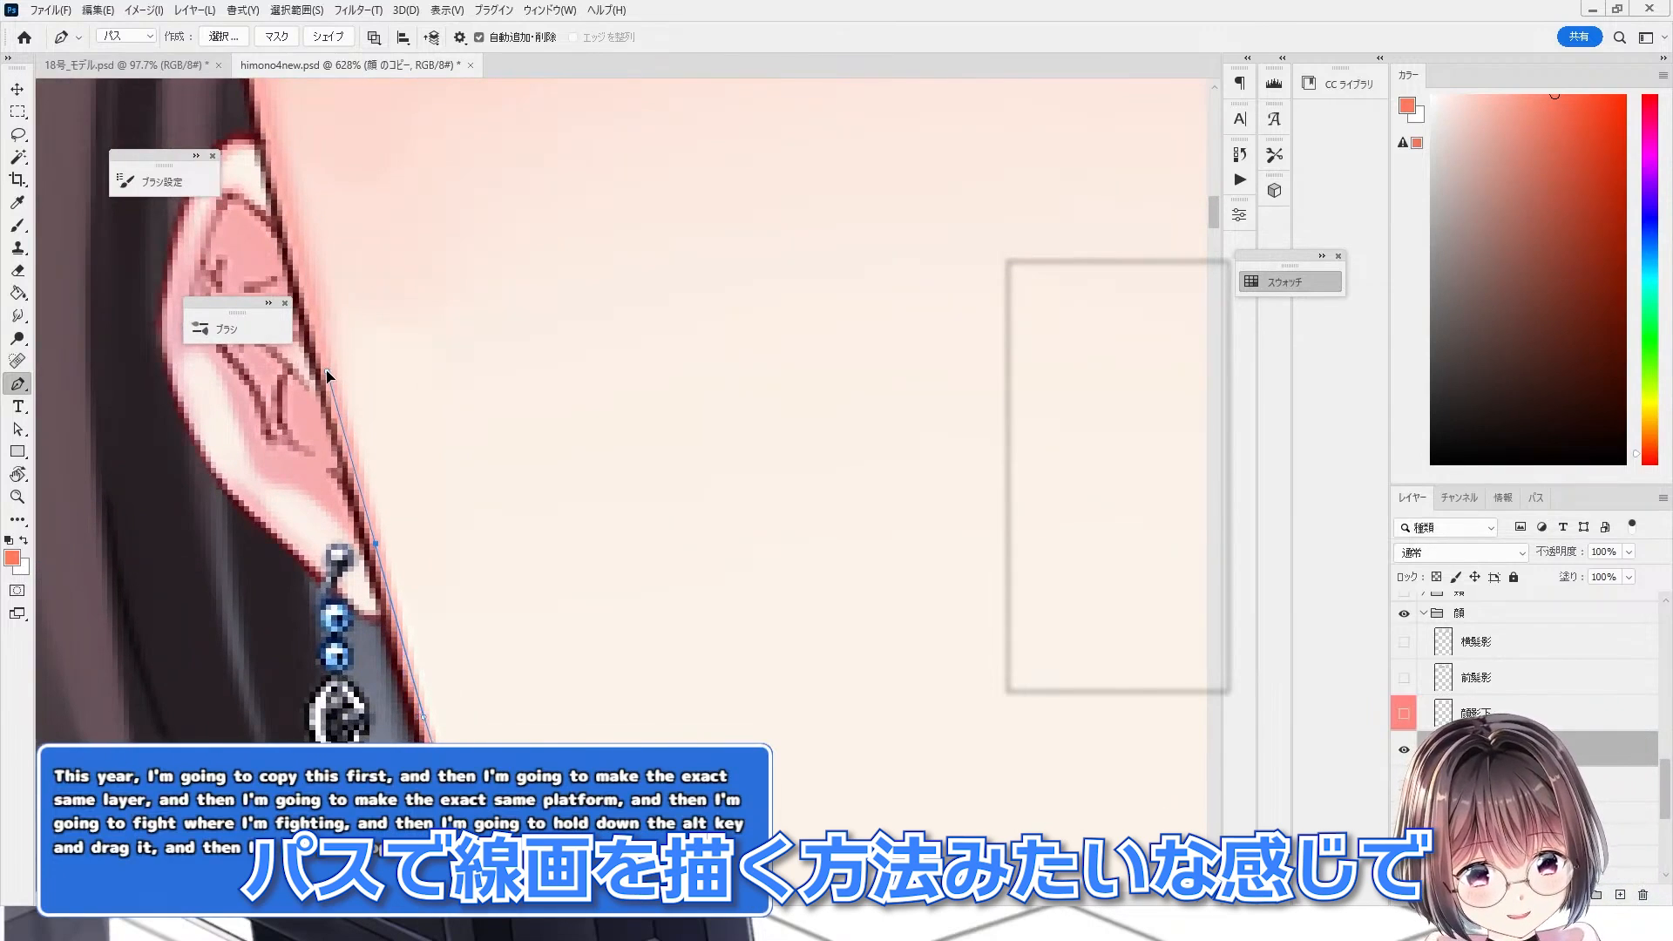
{"action": "scroll", "coordinate": [353, 601], "scroll_direction": "down", "scroll_amount": 8}
{"action": "scroll", "coordinate": [309, 349], "scroll_direction": "up", "scroll_amount": 7}
{"action": "left_click_drag", "start_coordinate": [343, 479], "coordinate": [337, 402]}
{"action": "scroll", "coordinate": [340, 436], "scroll_direction": "down", "scroll_amount": 5}
{"action": "scroll", "coordinate": [375, 436], "scroll_direction": "up", "scroll_amount": 4}
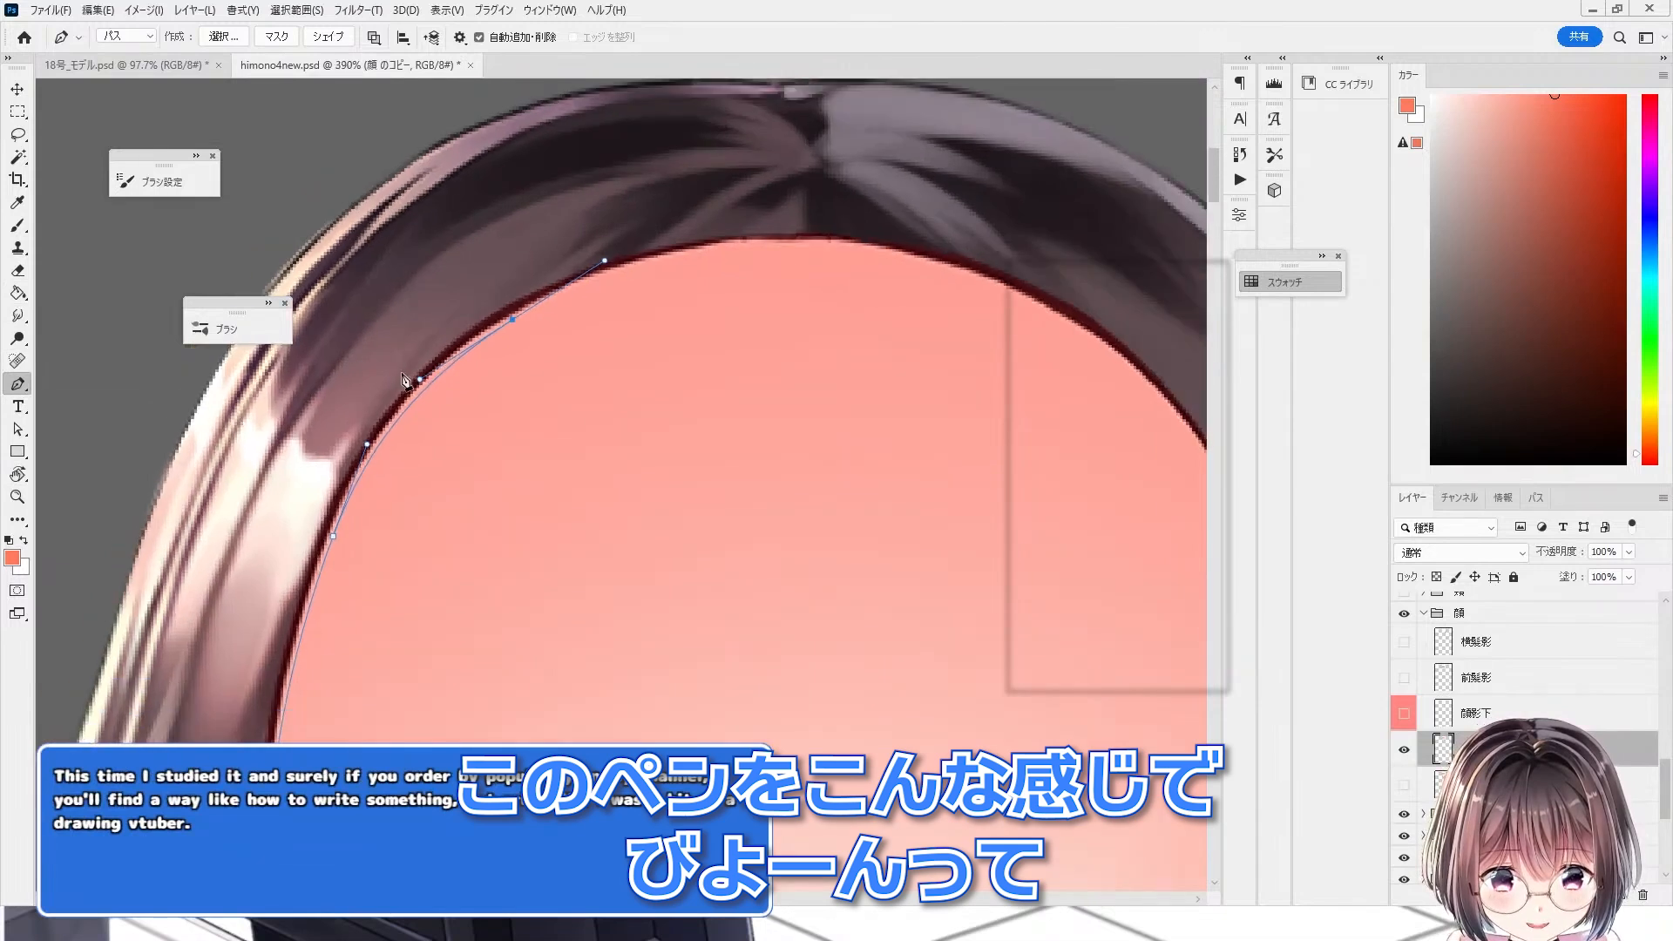
{"action": "scroll", "coordinate": [639, 320], "scroll_direction": "up", "scroll_amount": 3}
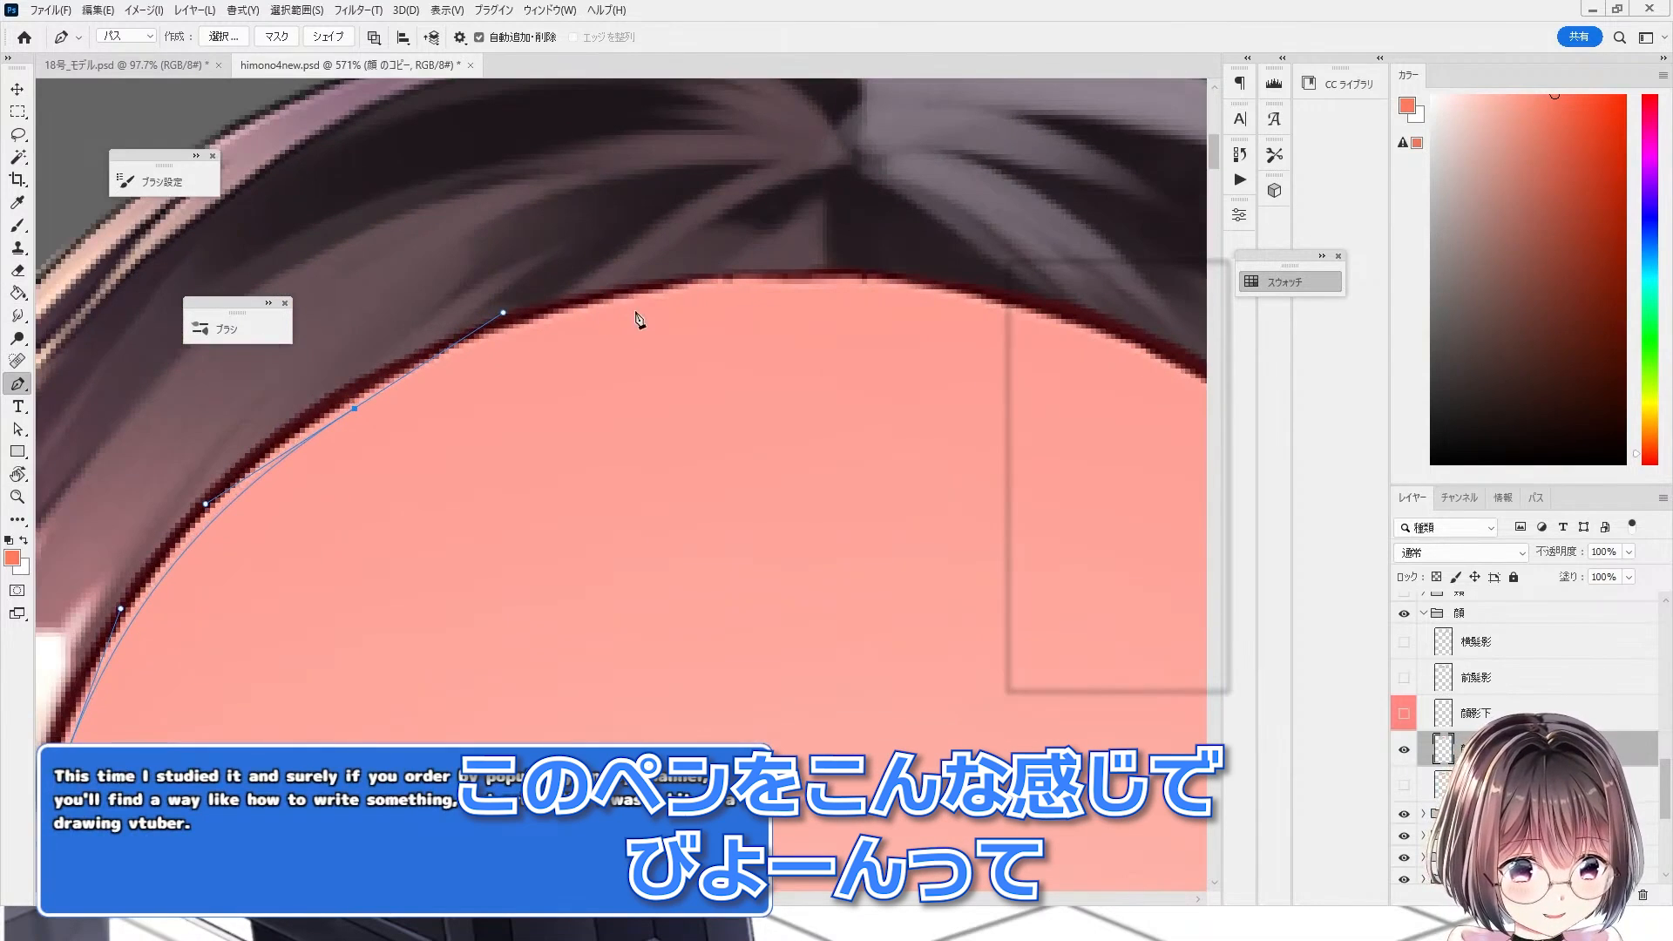
{"action": "left_click_drag", "start_coordinate": [642, 299], "coordinate": [753, 290]}
{"action": "key", "text": "ctrl+z"}
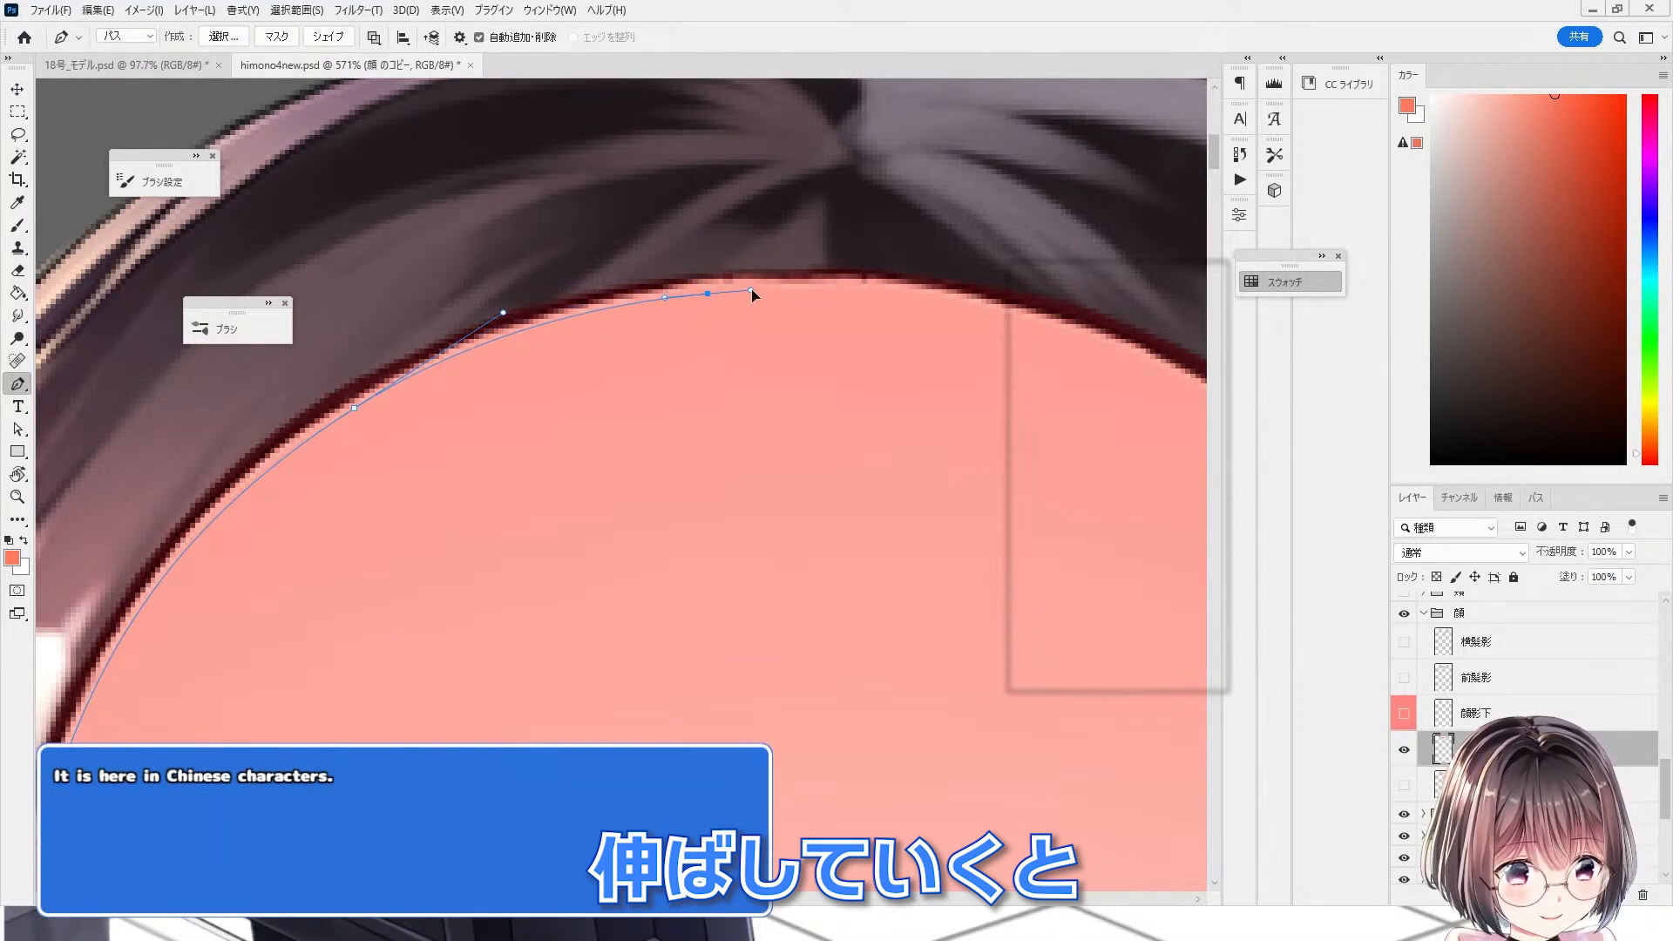
{"action": "scroll", "coordinate": [375, 305], "scroll_direction": "down", "scroll_amount": 3}
{"action": "scroll", "coordinate": [540, 309], "scroll_direction": "up", "scroll_amount": 3}
{"action": "left_click_drag", "start_coordinate": [645, 330], "coordinate": [760, 420]}
{"action": "scroll", "coordinate": [723, 363], "scroll_direction": "down", "scroll_amount": 4}
{"action": "scroll", "coordinate": [697, 366], "scroll_direction": "up", "scroll_amount": 3}
{"action": "scroll", "coordinate": [750, 436], "scroll_direction": "down", "scroll_amount": 4}
{"action": "scroll", "coordinate": [663, 488], "scroll_direction": "up", "scroll_amount": 3}
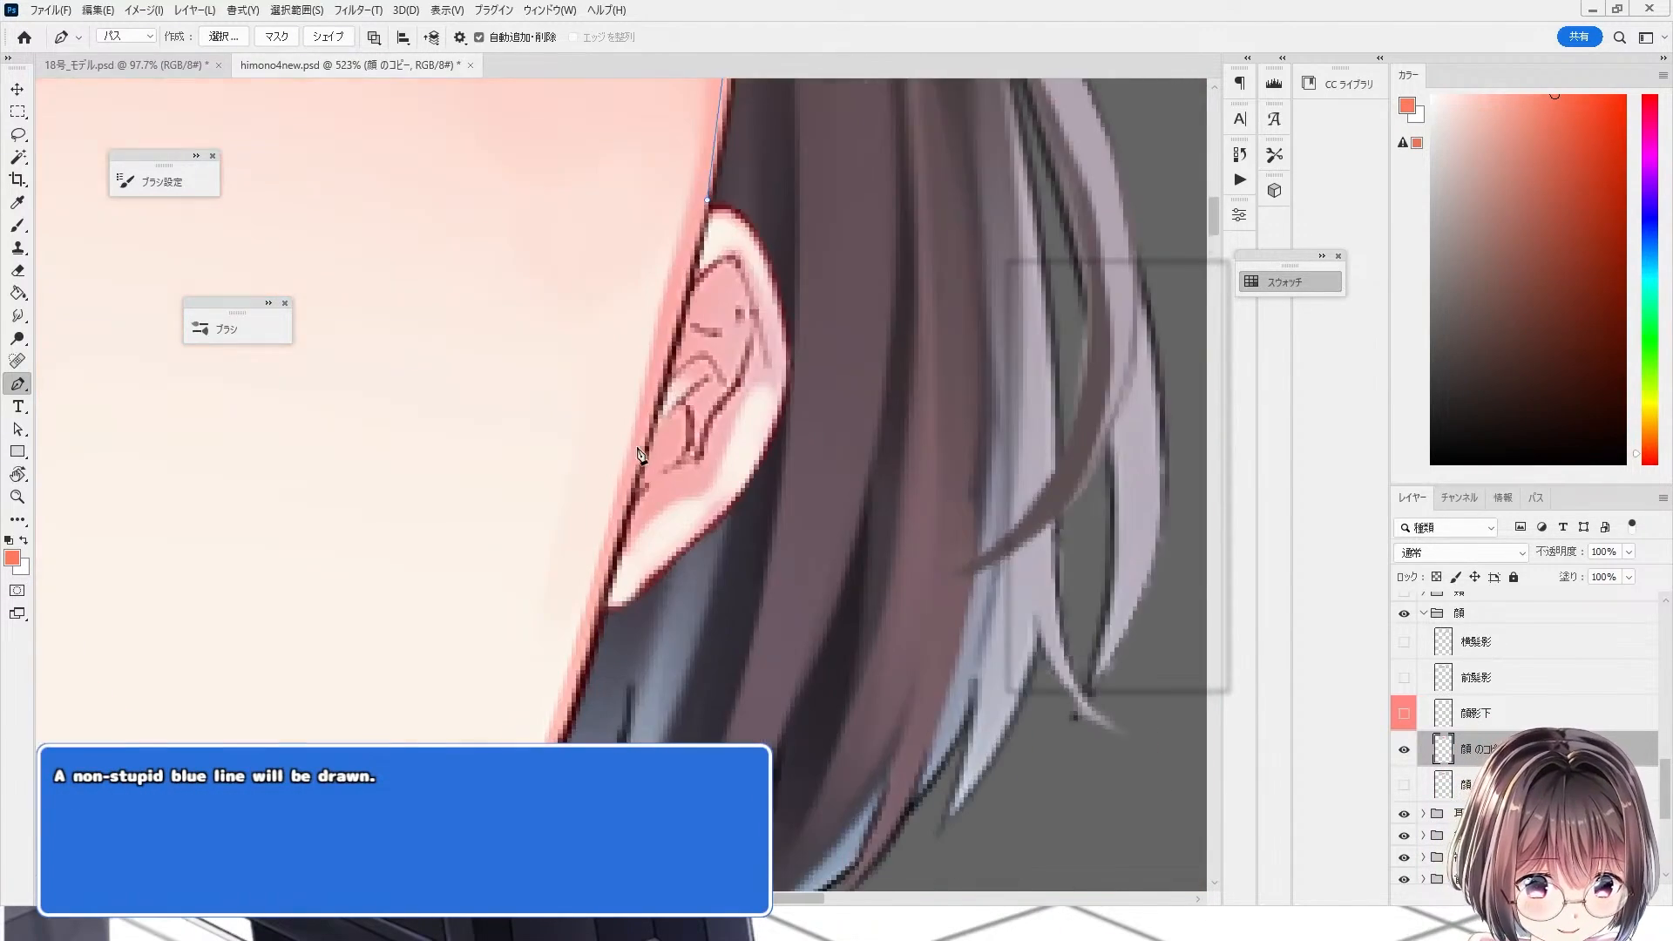
{"action": "scroll", "coordinate": [610, 435], "scroll_direction": "down", "scroll_amount": 10}
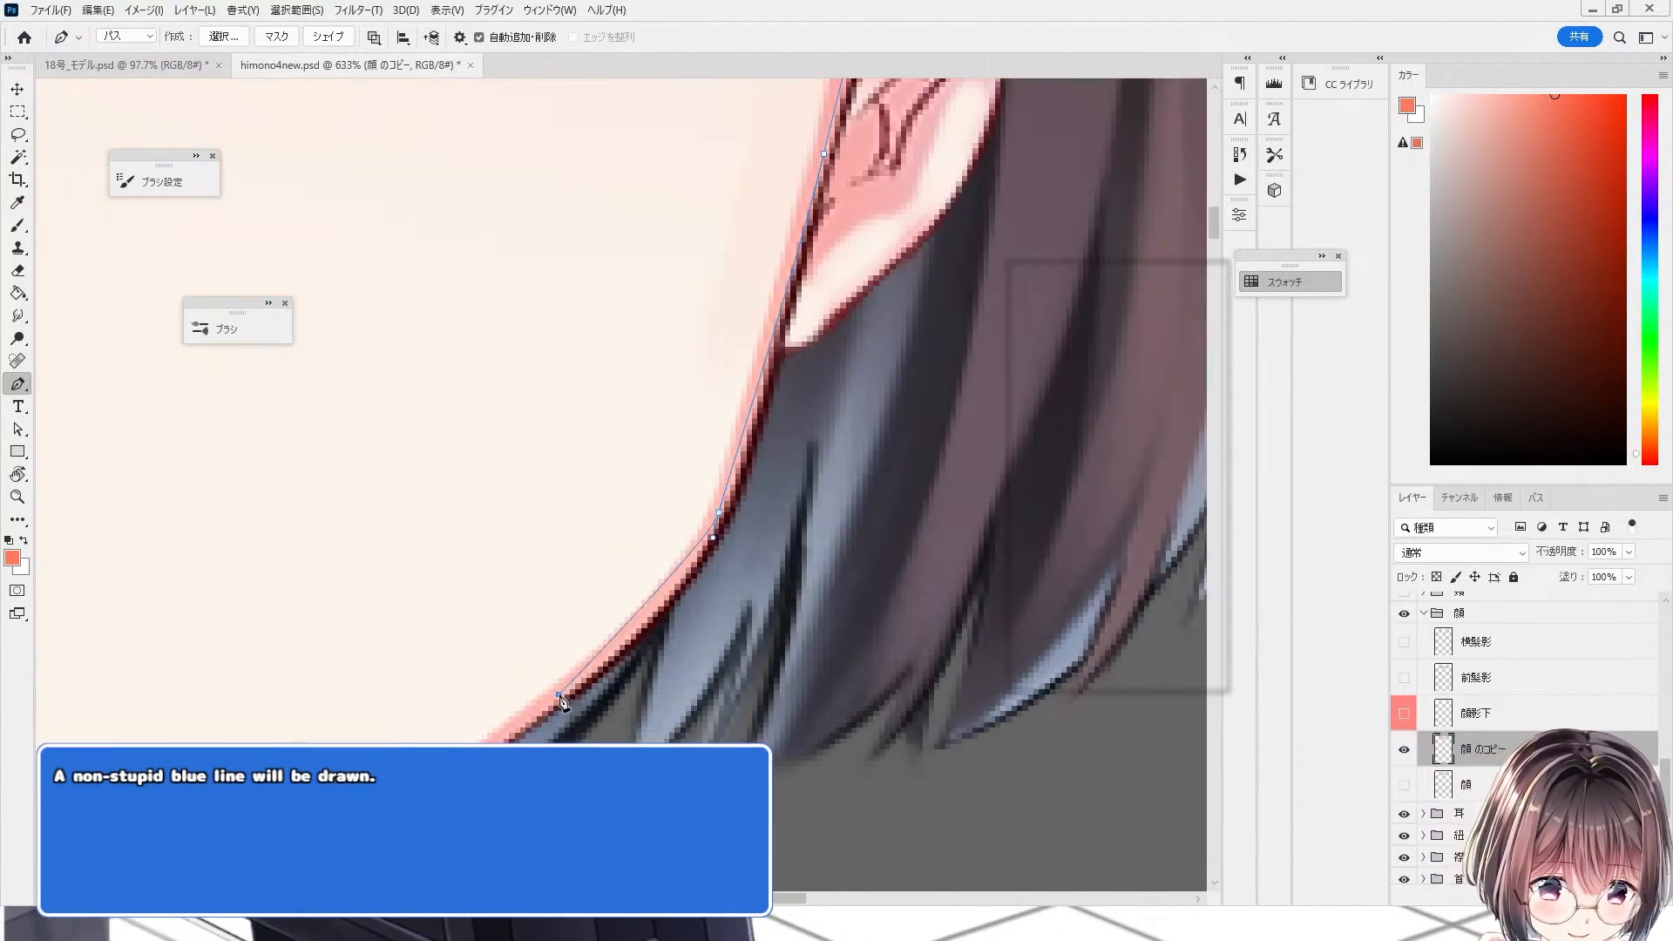
{"action": "left_click_drag", "start_coordinate": [375, 774], "coordinate": [348, 766]}
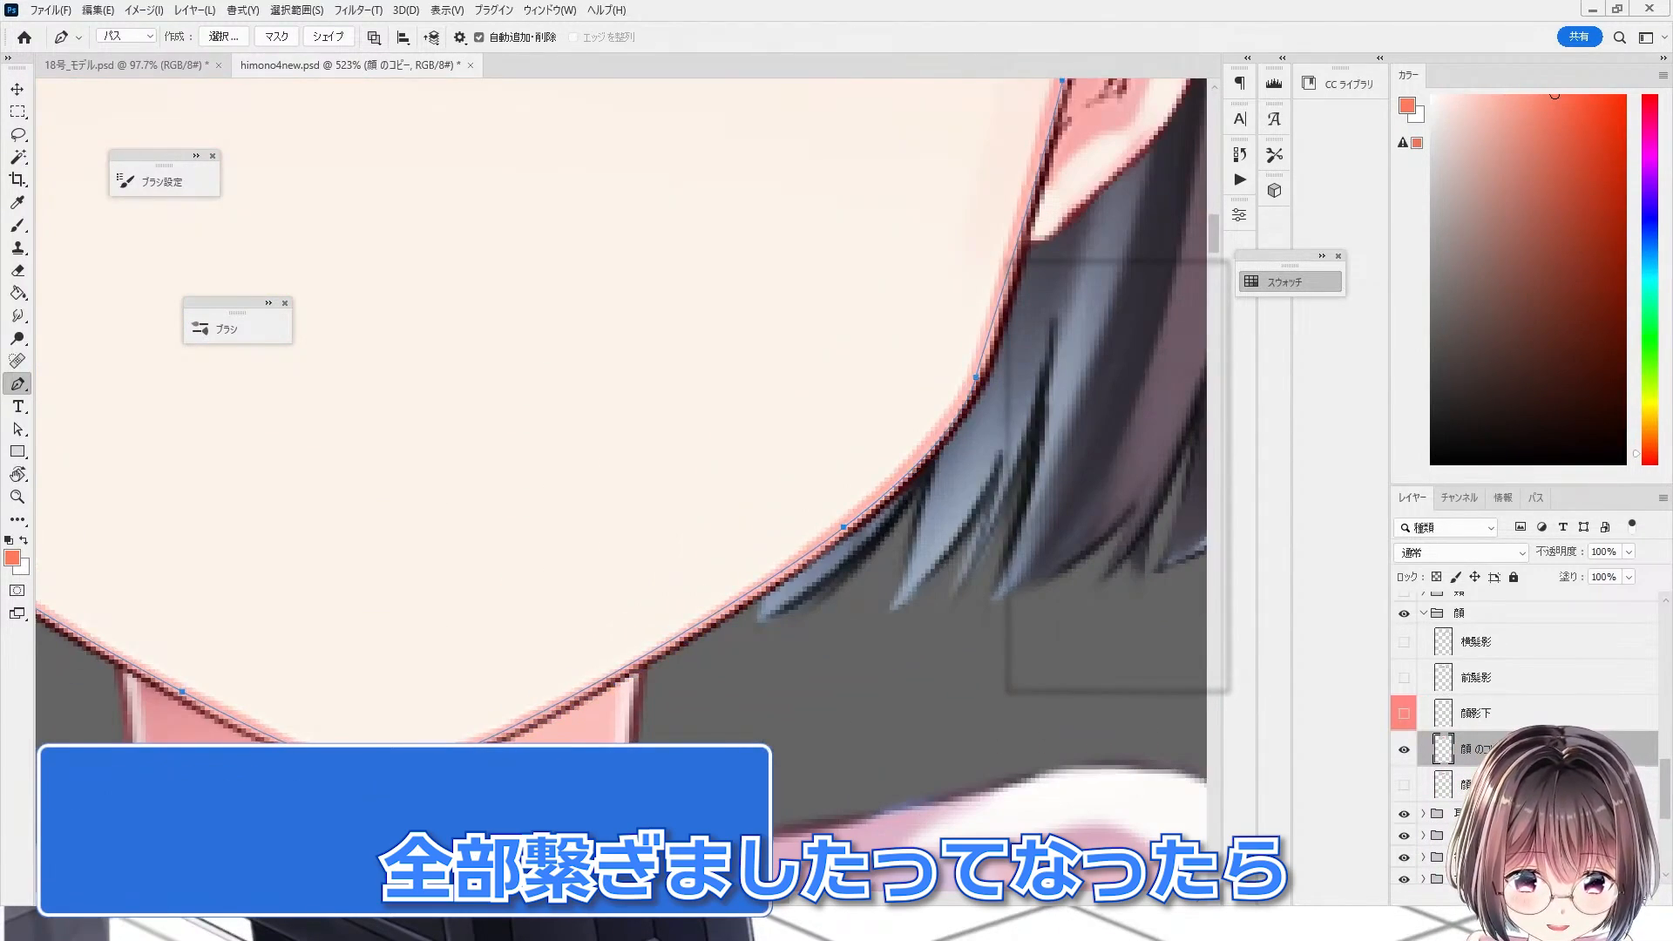
{"action": "scroll", "coordinate": [523, 695], "scroll_direction": "down", "scroll_amount": 10}
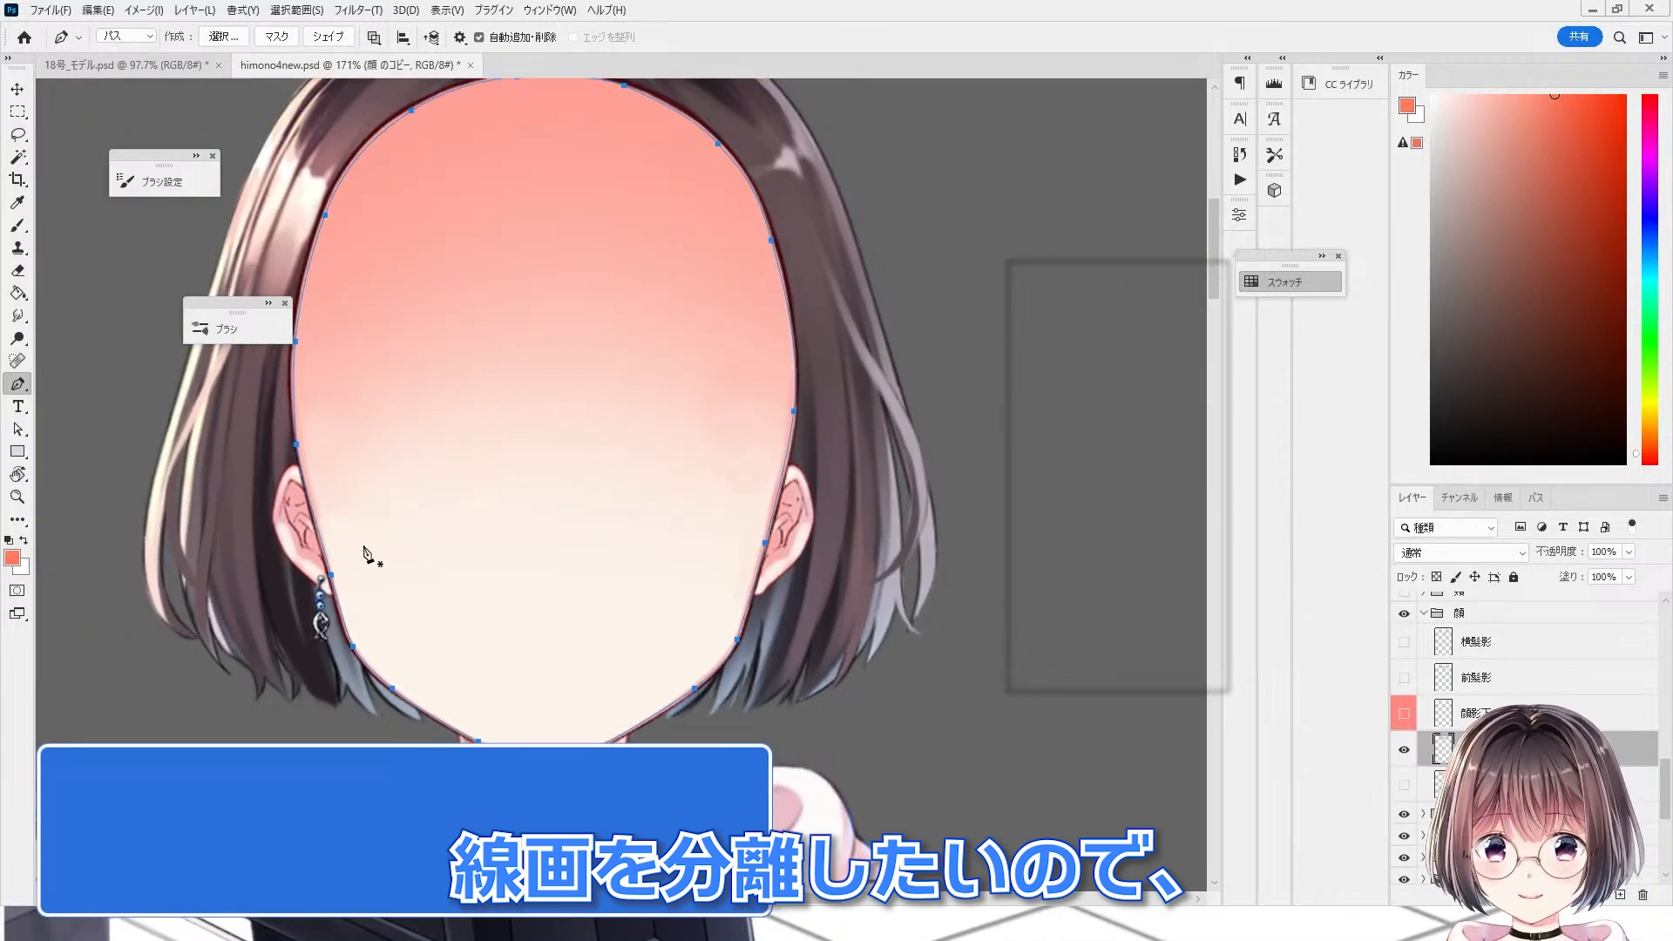
Step: Make a selection from the face path with 0 px feather, delete the enclosed fill on the copy layer, and deselect
{"action": "scroll", "coordinate": [413, 551], "scroll_direction": "up", "scroll_amount": 2}
{"action": "right_click", "coordinate": [622, 277]}
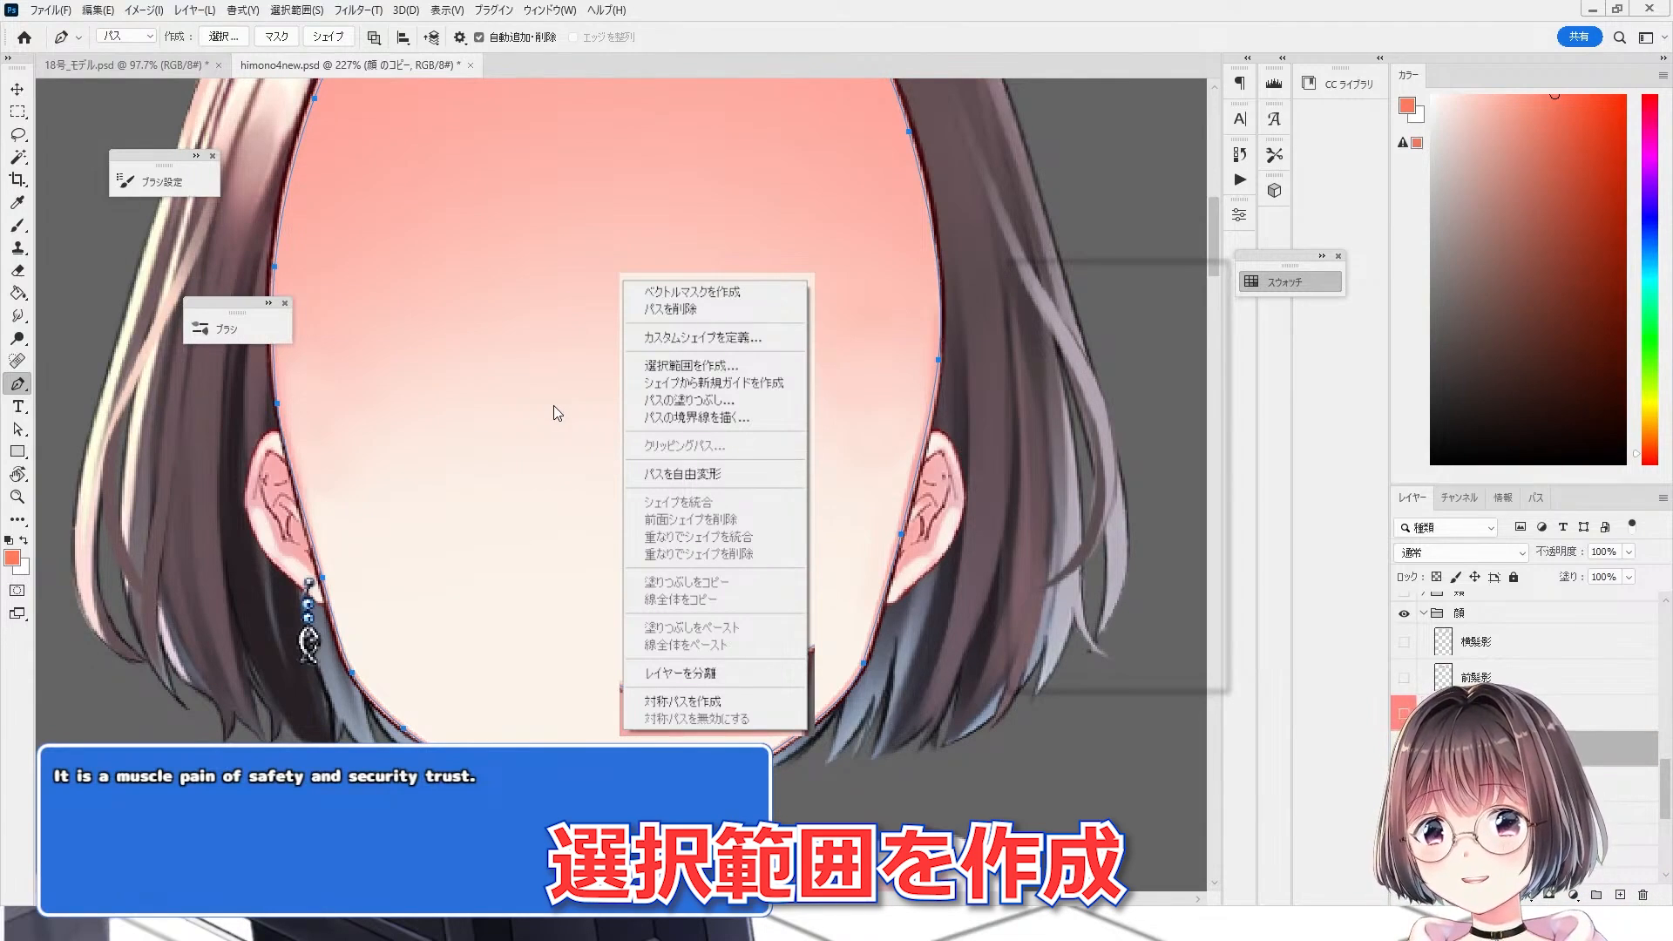
{"action": "key", "text": "i"}
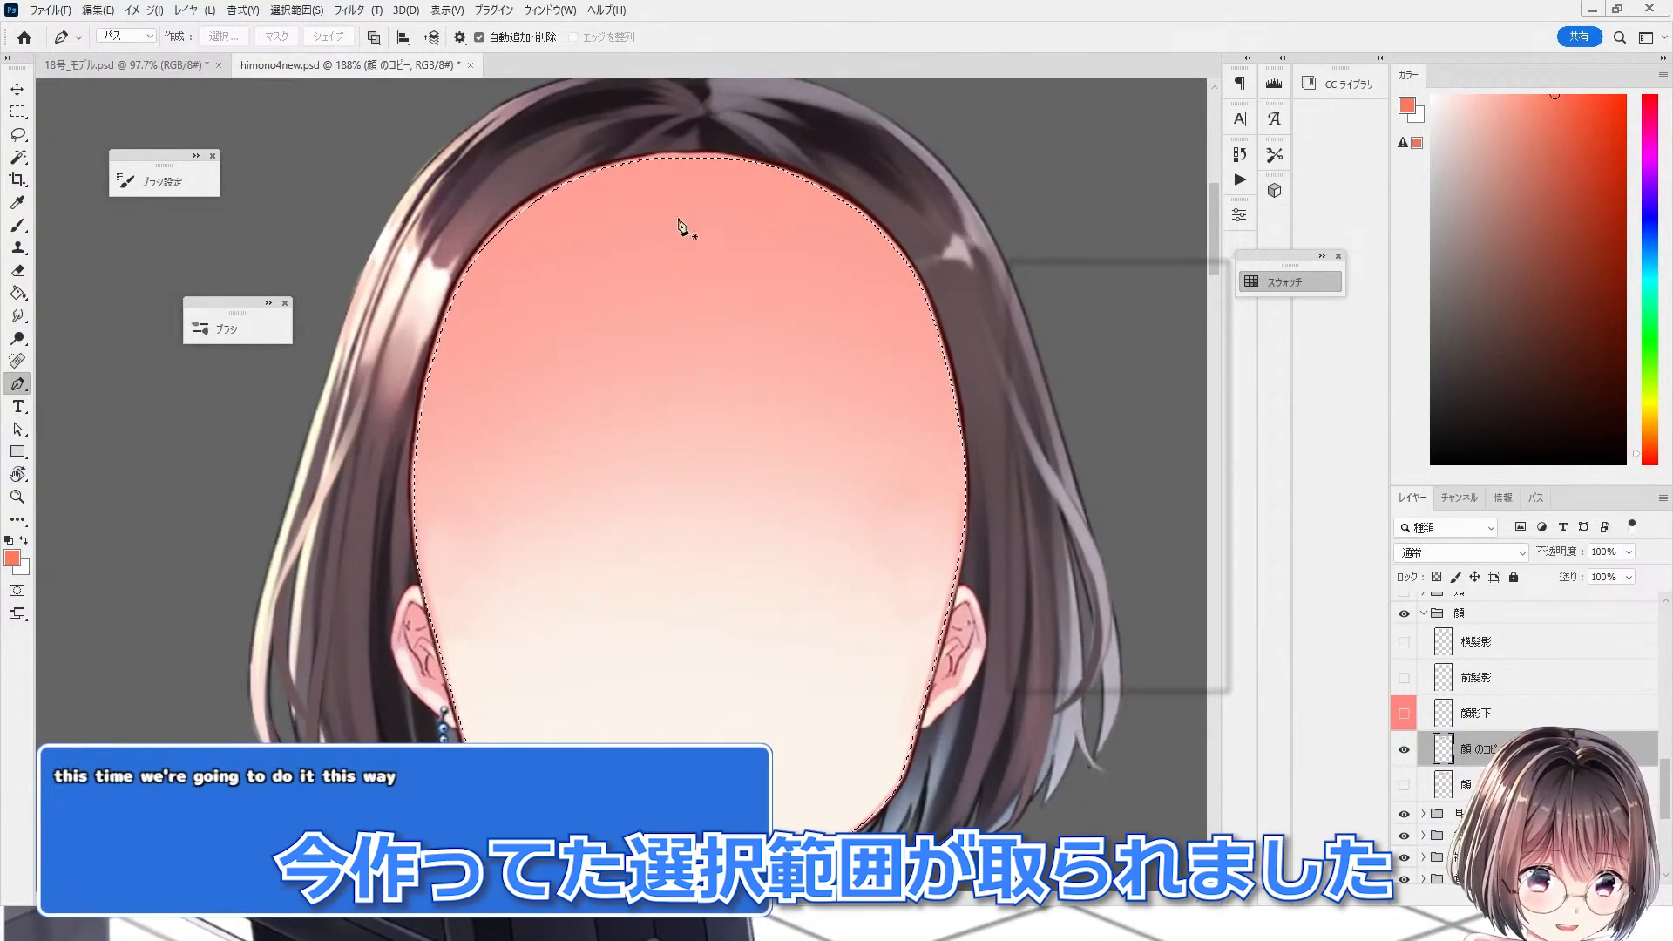
{"action": "scroll", "coordinate": [684, 224], "scroll_direction": "up", "scroll_amount": 2}
{"action": "scroll", "coordinate": [781, 377], "scroll_direction": "up", "scroll_amount": 2}
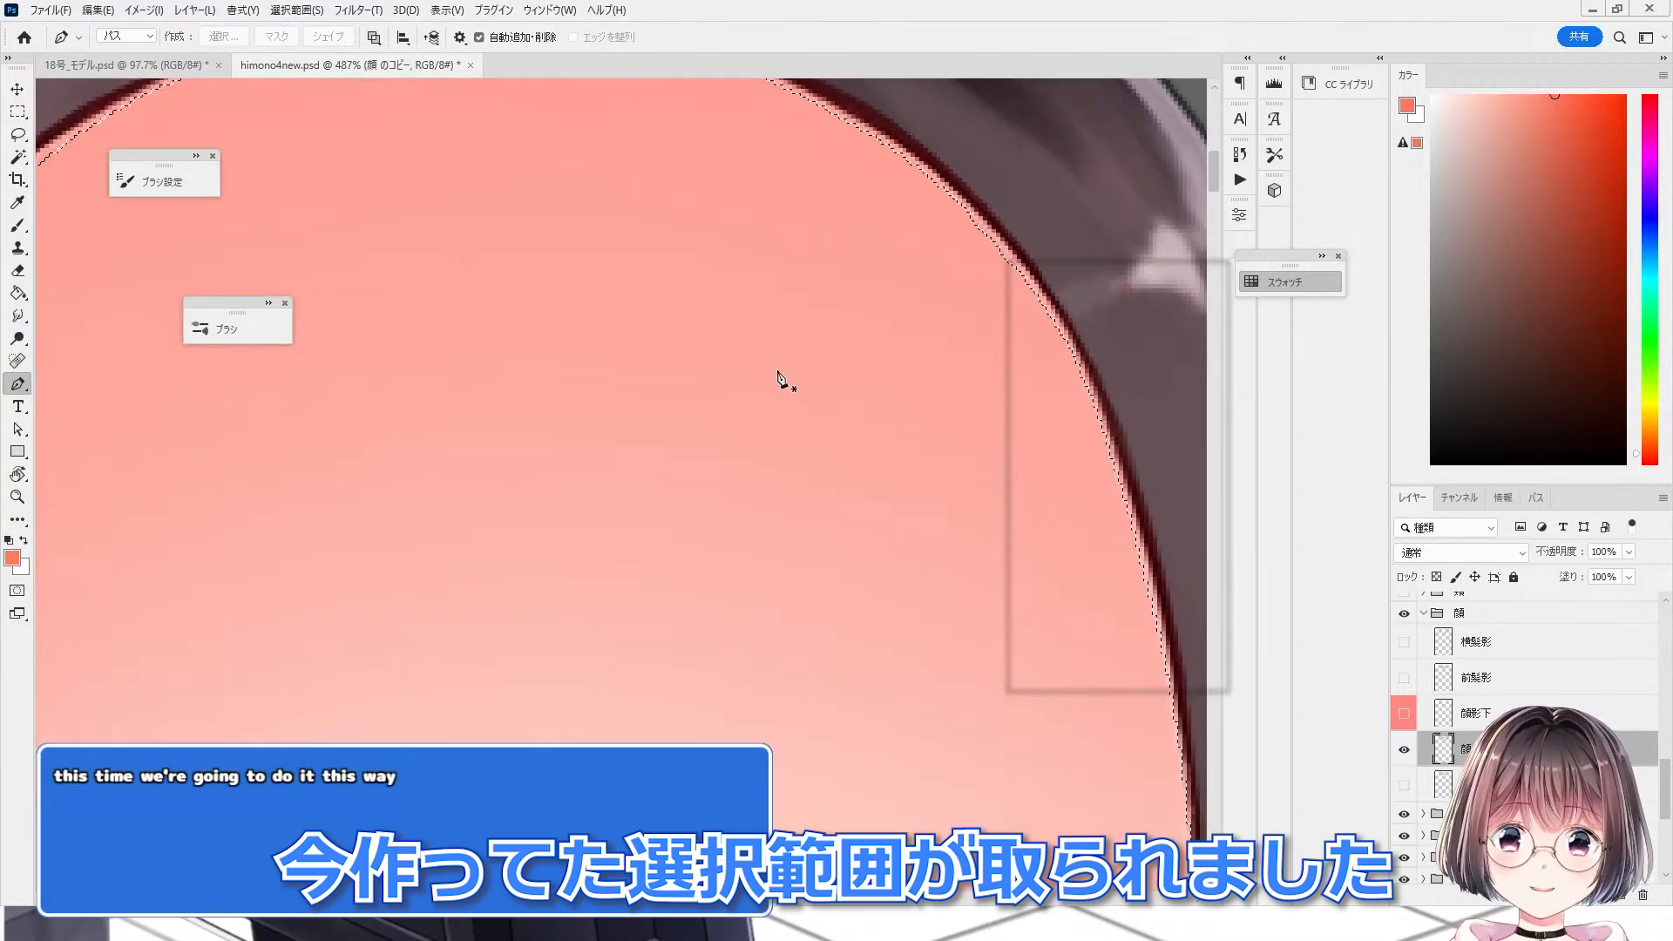
{"action": "scroll", "coordinate": [784, 374], "scroll_direction": "down", "scroll_amount": 2}
{"action": "scroll", "coordinate": [941, 325], "scroll_direction": "up", "scroll_amount": 5}
{"action": "scroll", "coordinate": [871, 340], "scroll_direction": "down", "scroll_amount": 6}
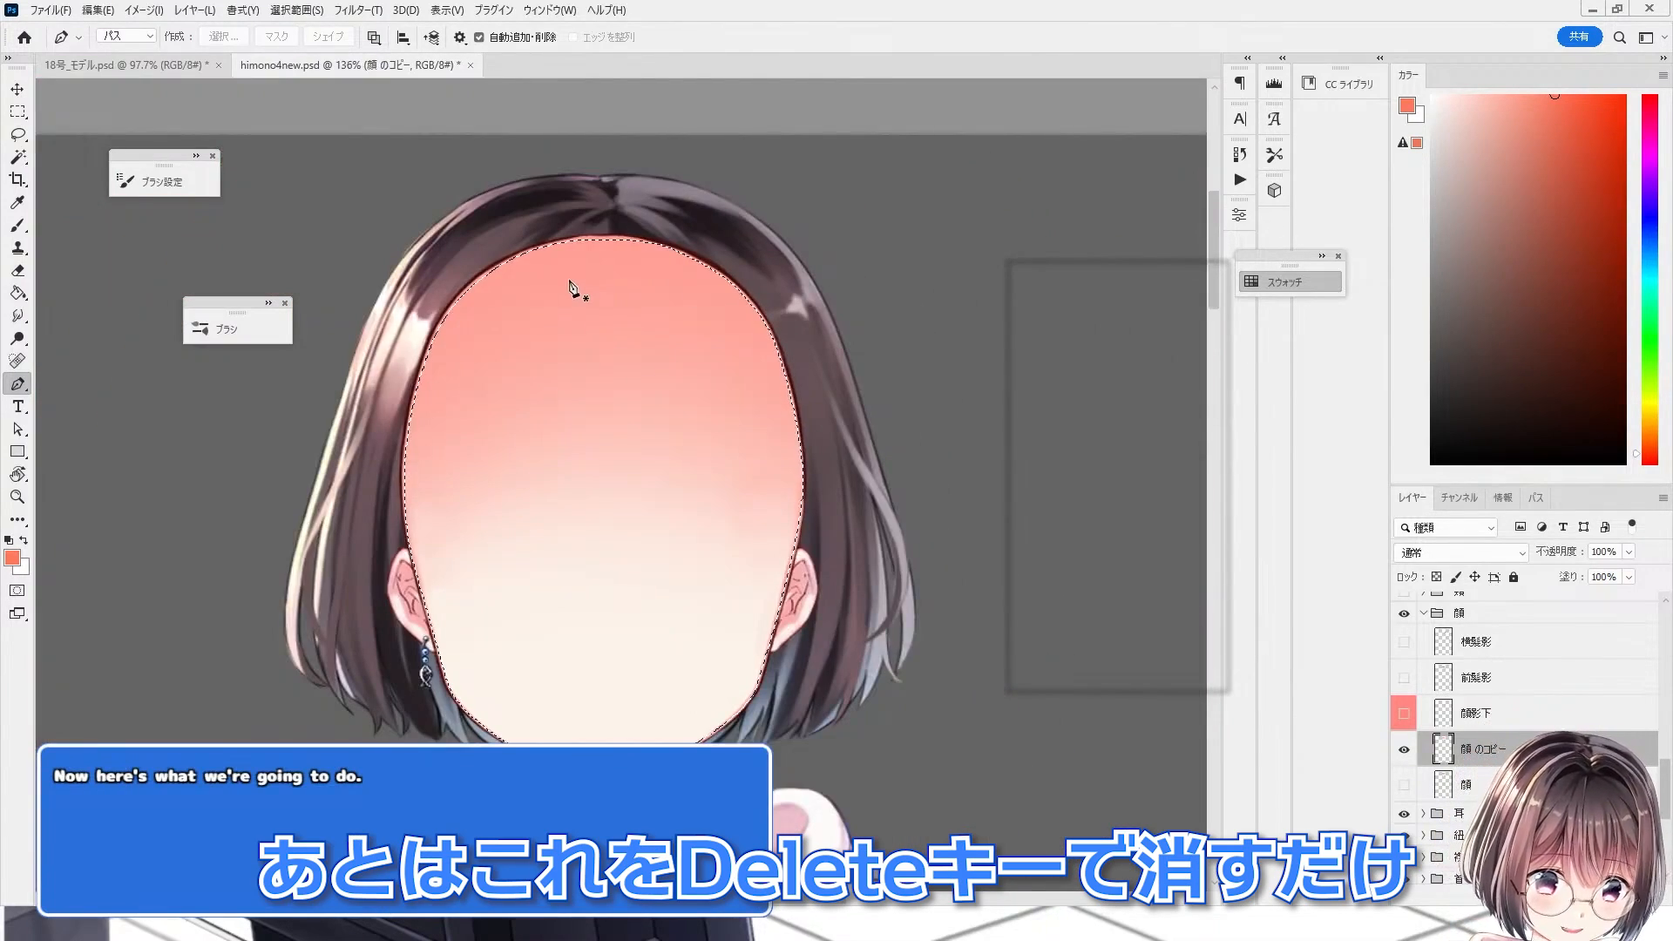
{"action": "key", "text": "Delete"}
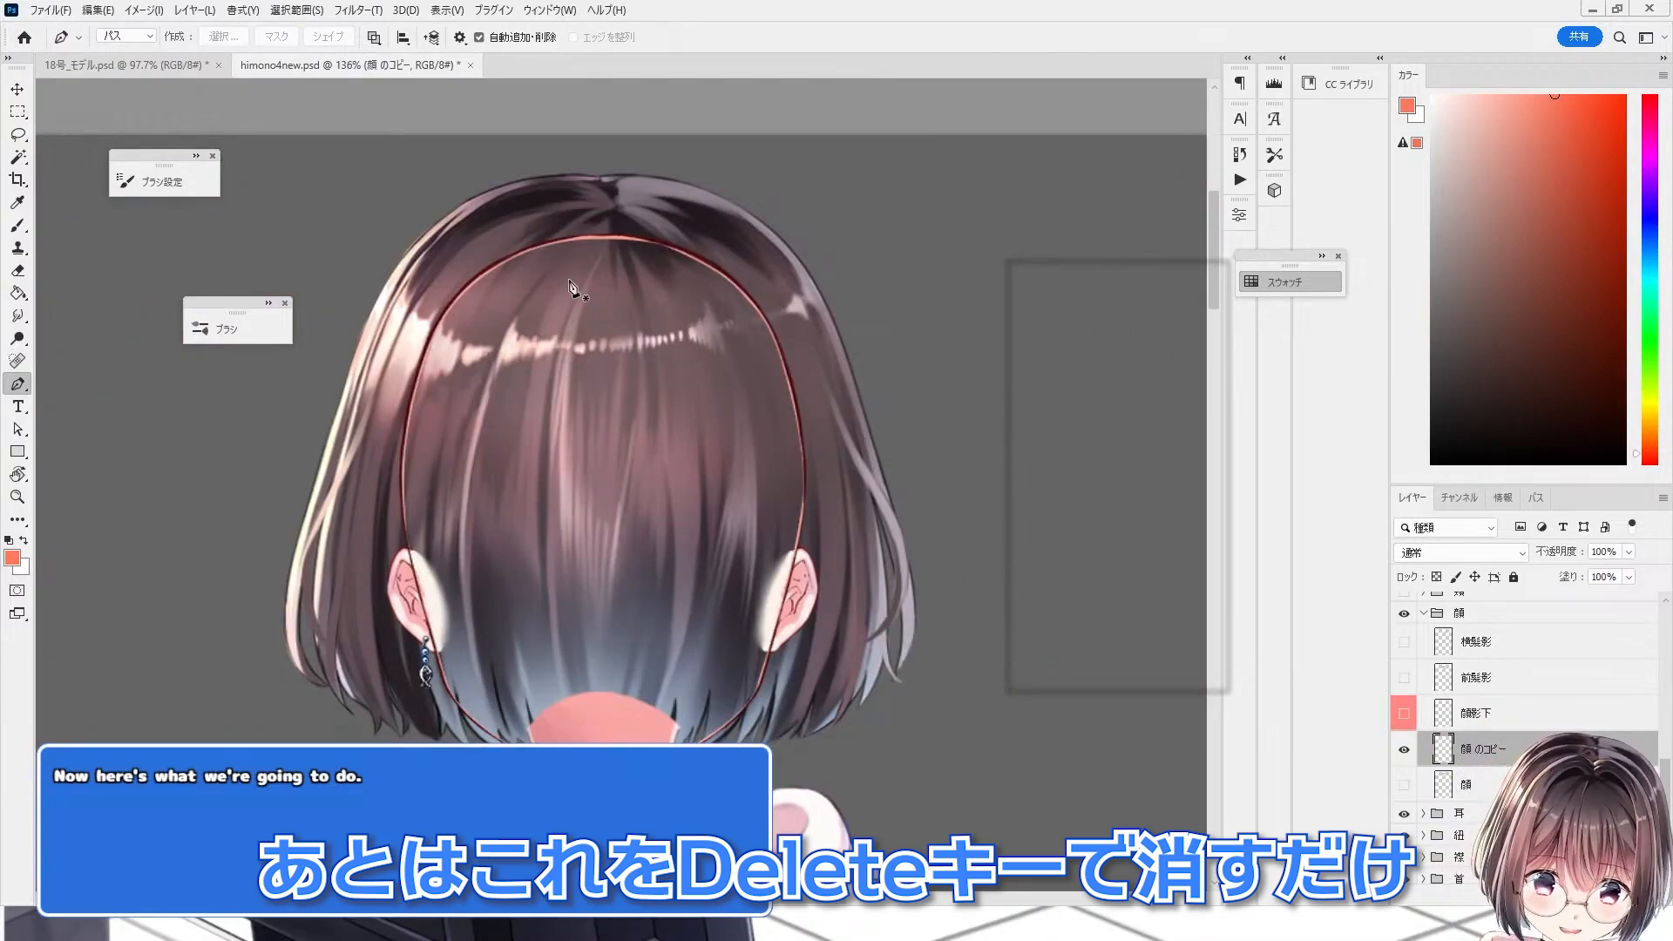
{"action": "key", "text": "ctrl+d"}
Step: Zoom around the face outline to examine the pink fringe left along the line art
{"action": "scroll", "coordinate": [664, 246], "scroll_direction": "up", "scroll_amount": 10}
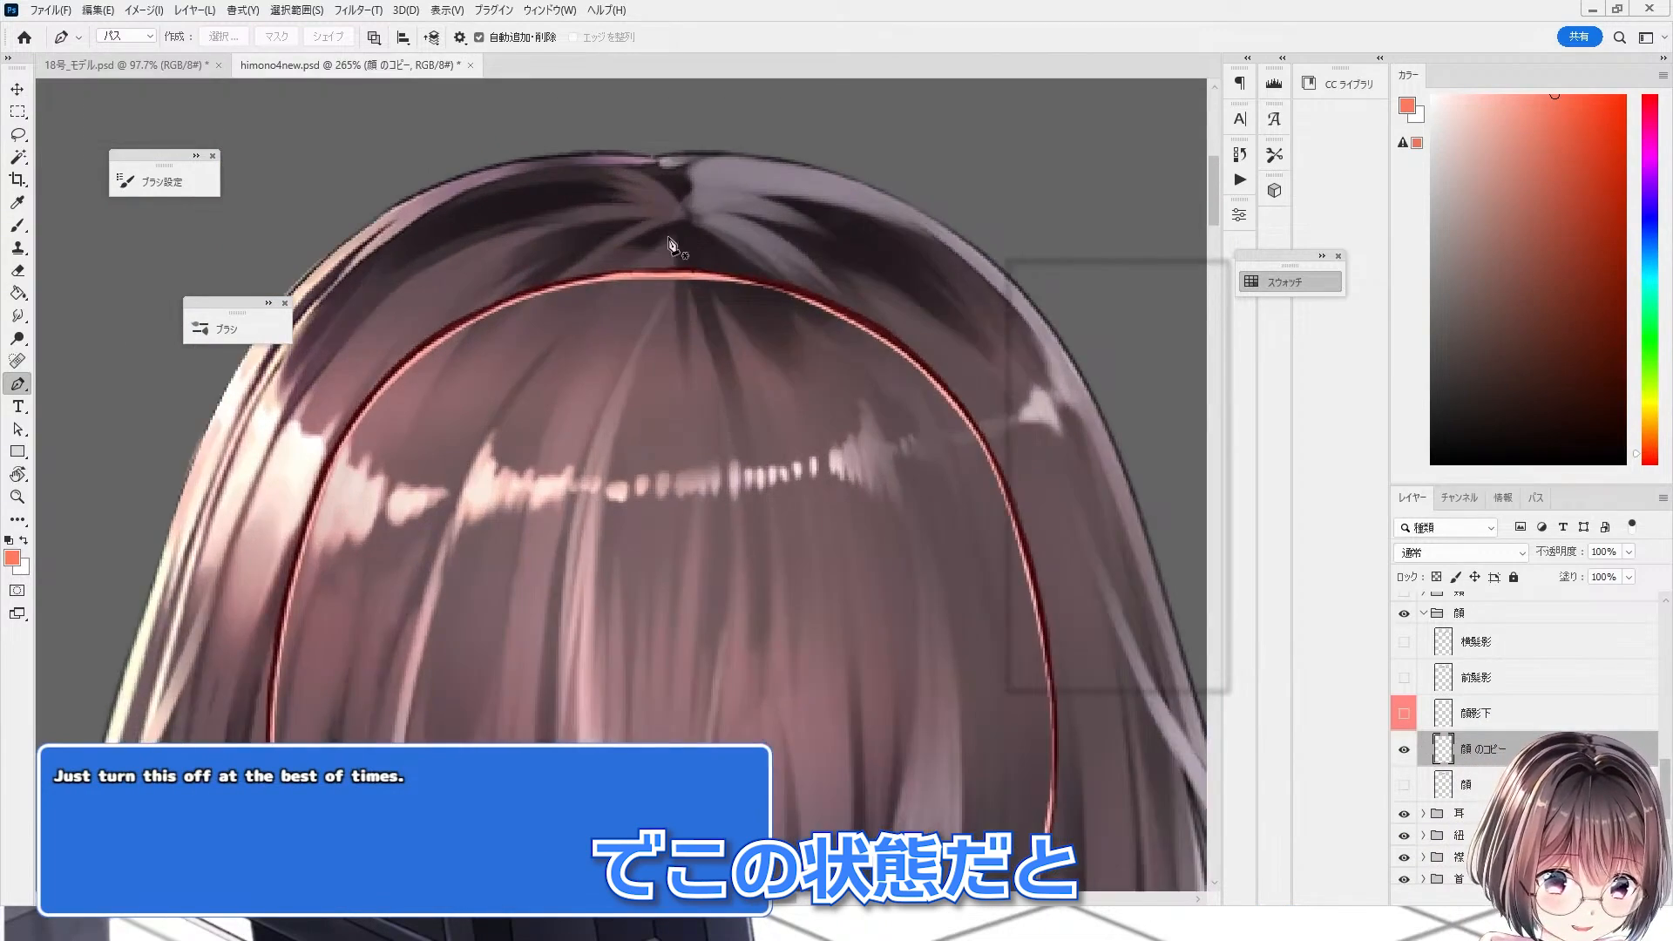
{"action": "scroll", "coordinate": [628, 300], "scroll_direction": "down", "scroll_amount": 4}
{"action": "scroll", "coordinate": [514, 240], "scroll_direction": "down", "scroll_amount": 6}
{"action": "scroll", "coordinate": [717, 758], "scroll_direction": "up", "scroll_amount": 6}
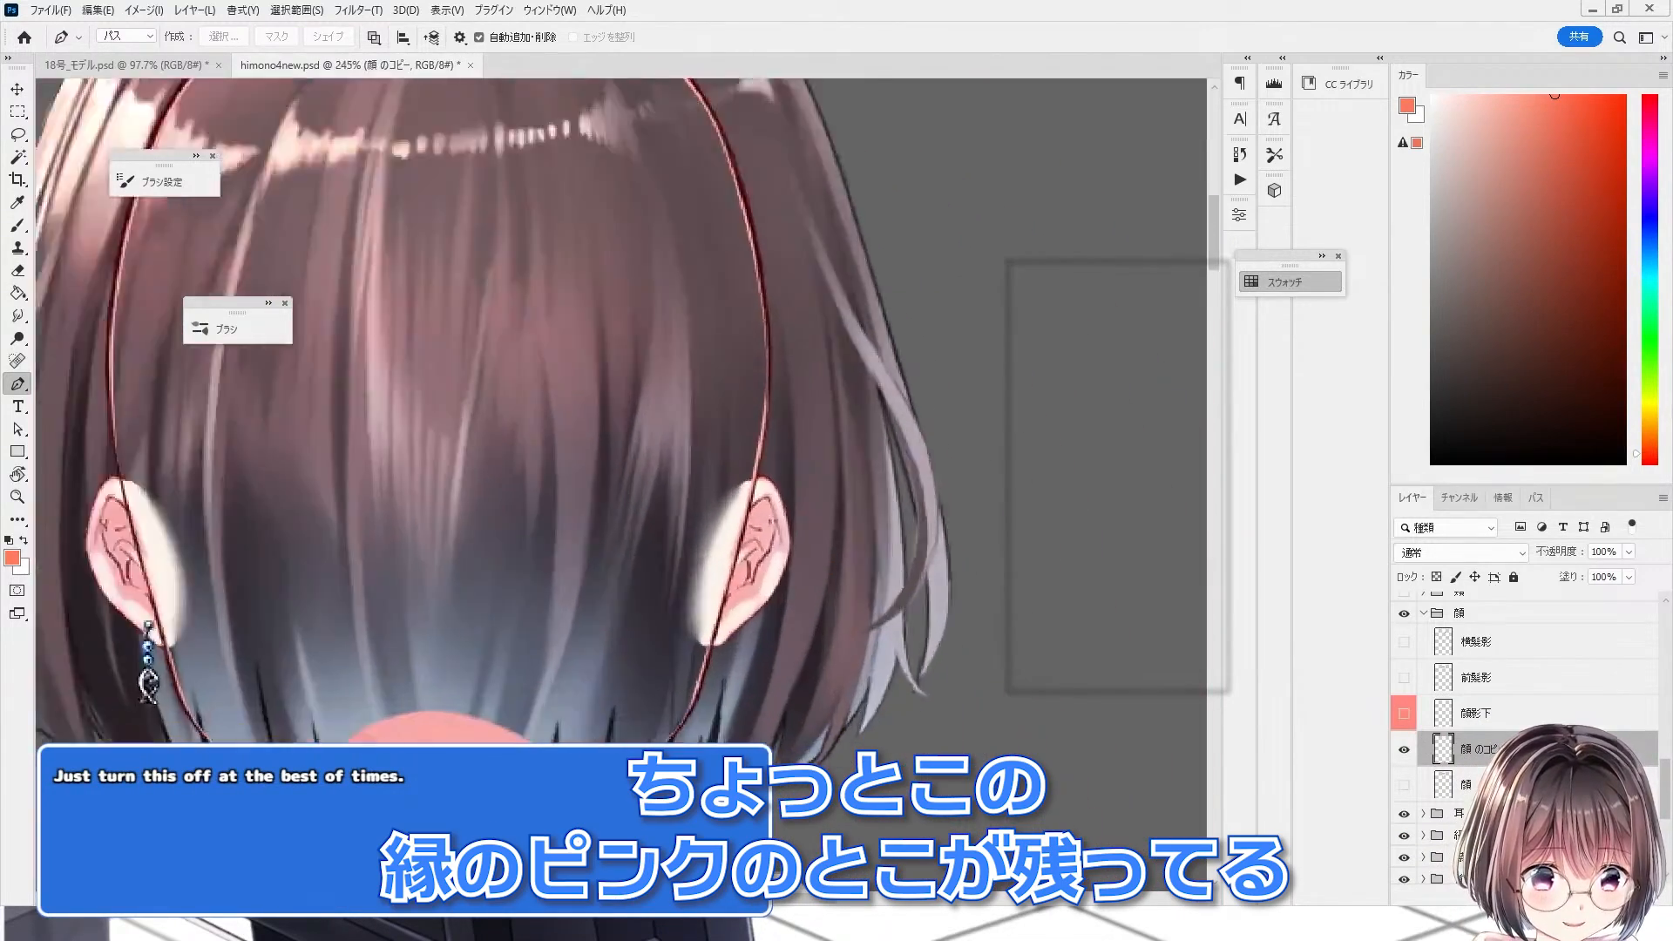
{"action": "scroll", "coordinate": [819, 649], "scroll_direction": "down", "scroll_amount": 5}
{"action": "scroll", "coordinate": [436, 732], "scroll_direction": "up", "scroll_amount": 3}
{"action": "scroll", "coordinate": [469, 754], "scroll_direction": "up", "scroll_amount": 3}
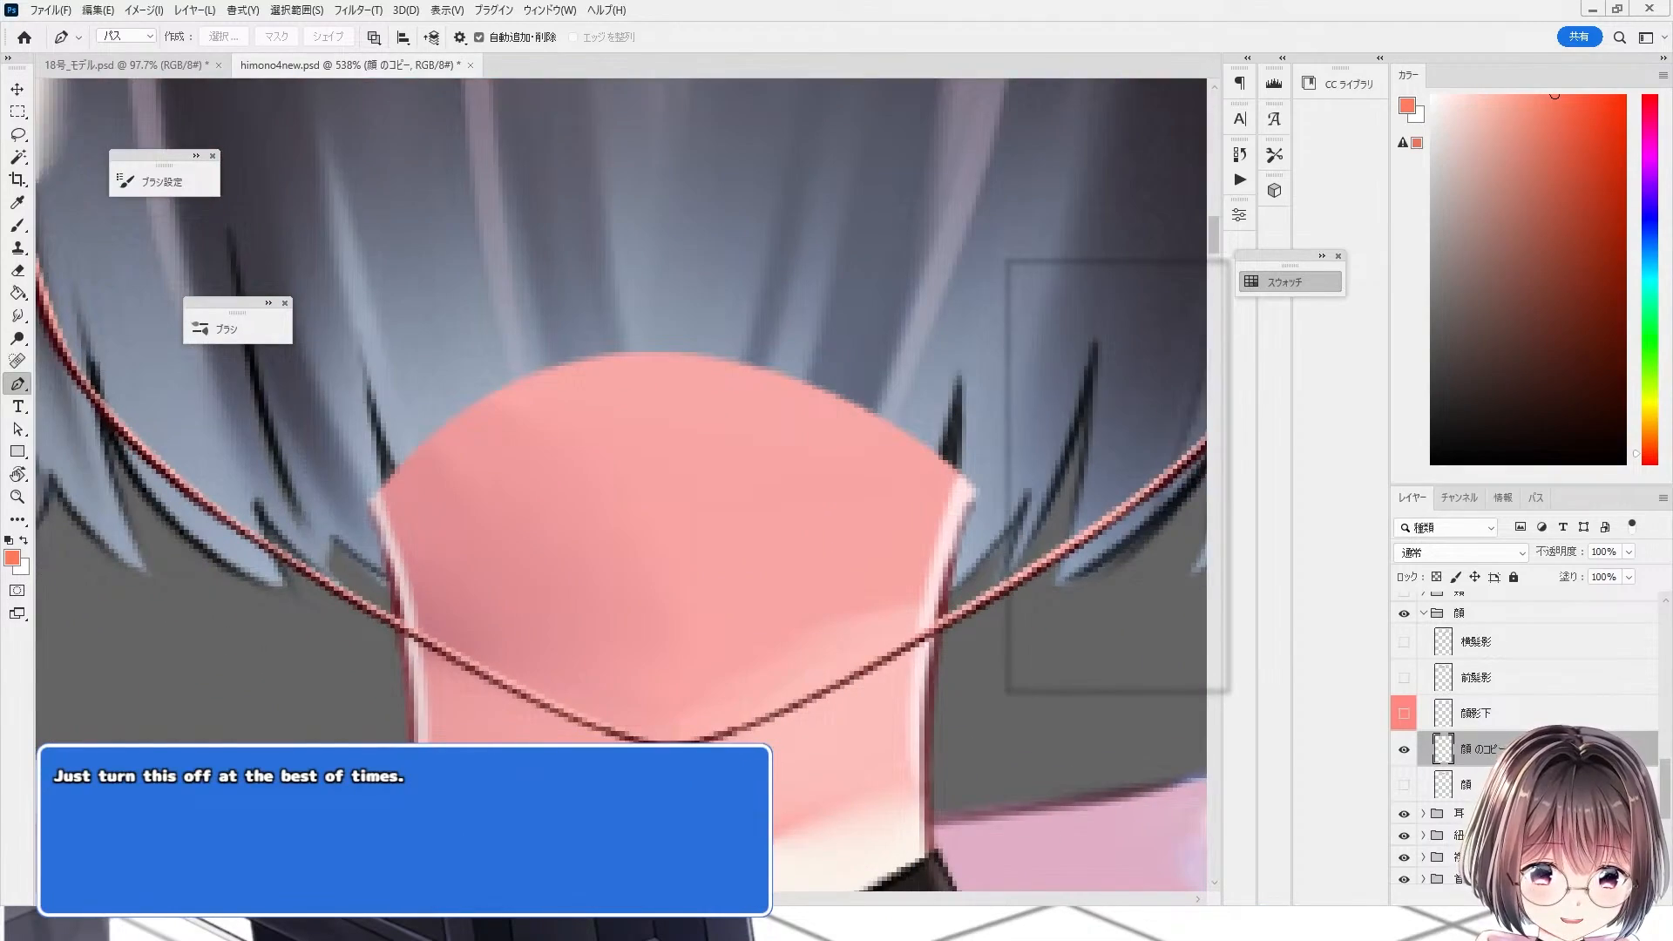
{"action": "scroll", "coordinate": [662, 736], "scroll_direction": "down", "scroll_amount": 9}
{"action": "scroll", "coordinate": [757, 270], "scroll_direction": "up", "scroll_amount": 2}
{"action": "key", "text": "e"}
{"action": "scroll", "coordinate": [697, 384], "scroll_direction": "up", "scroll_amount": 3}
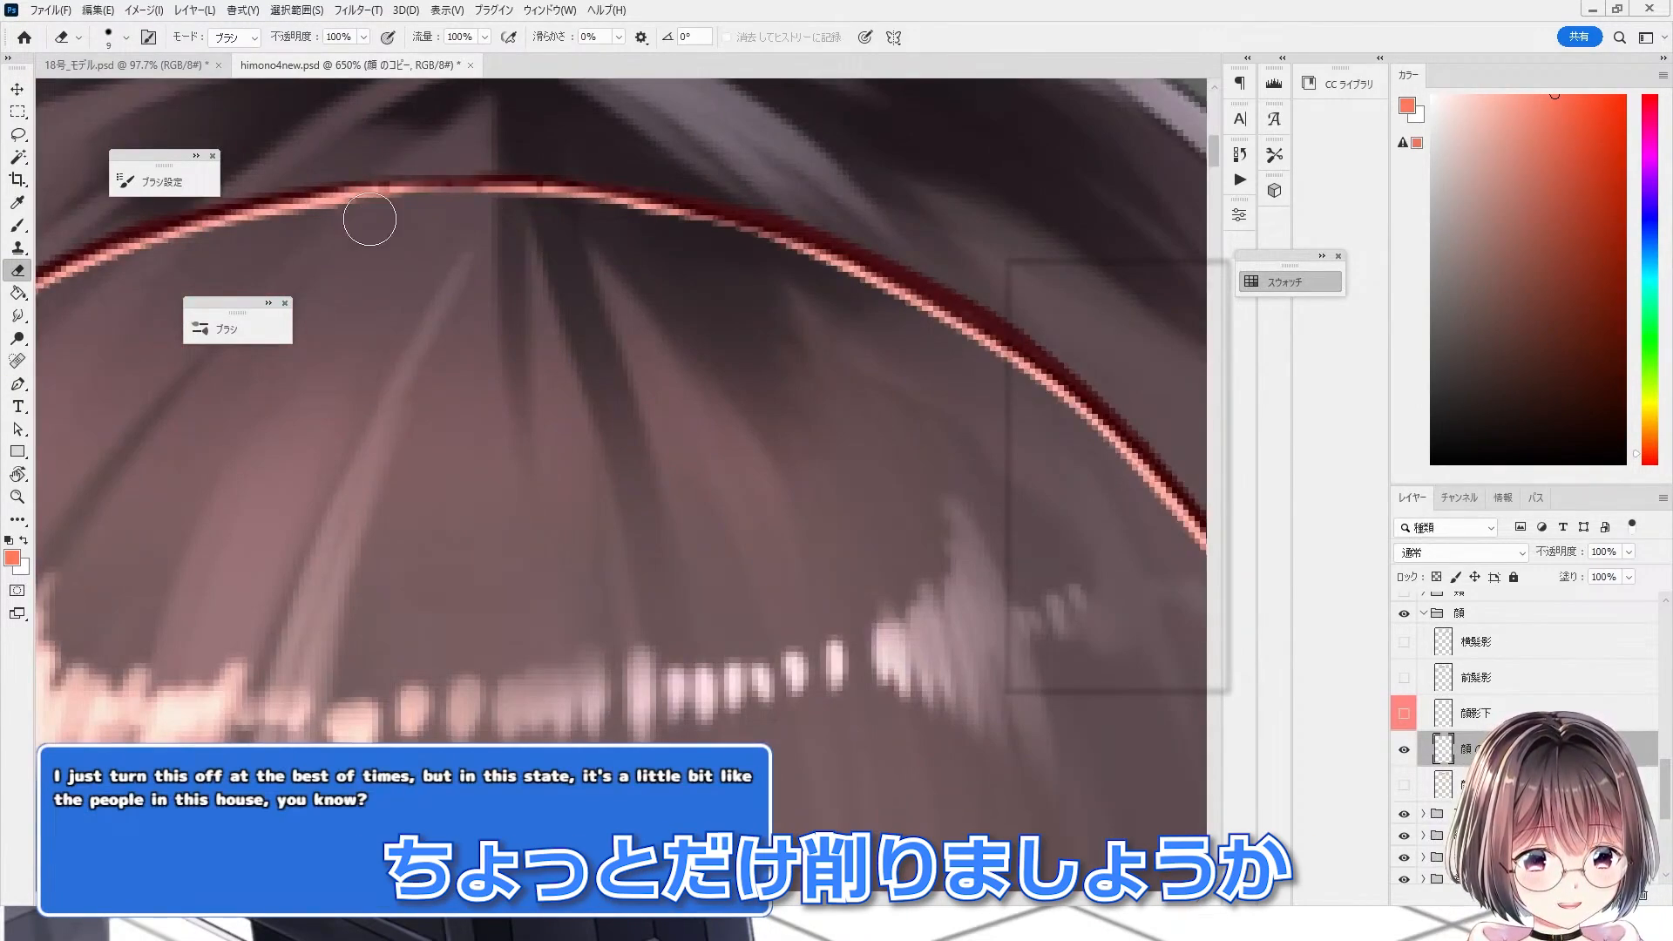
{"action": "scroll", "coordinate": [322, 414], "scroll_direction": "down", "scroll_amount": 2}
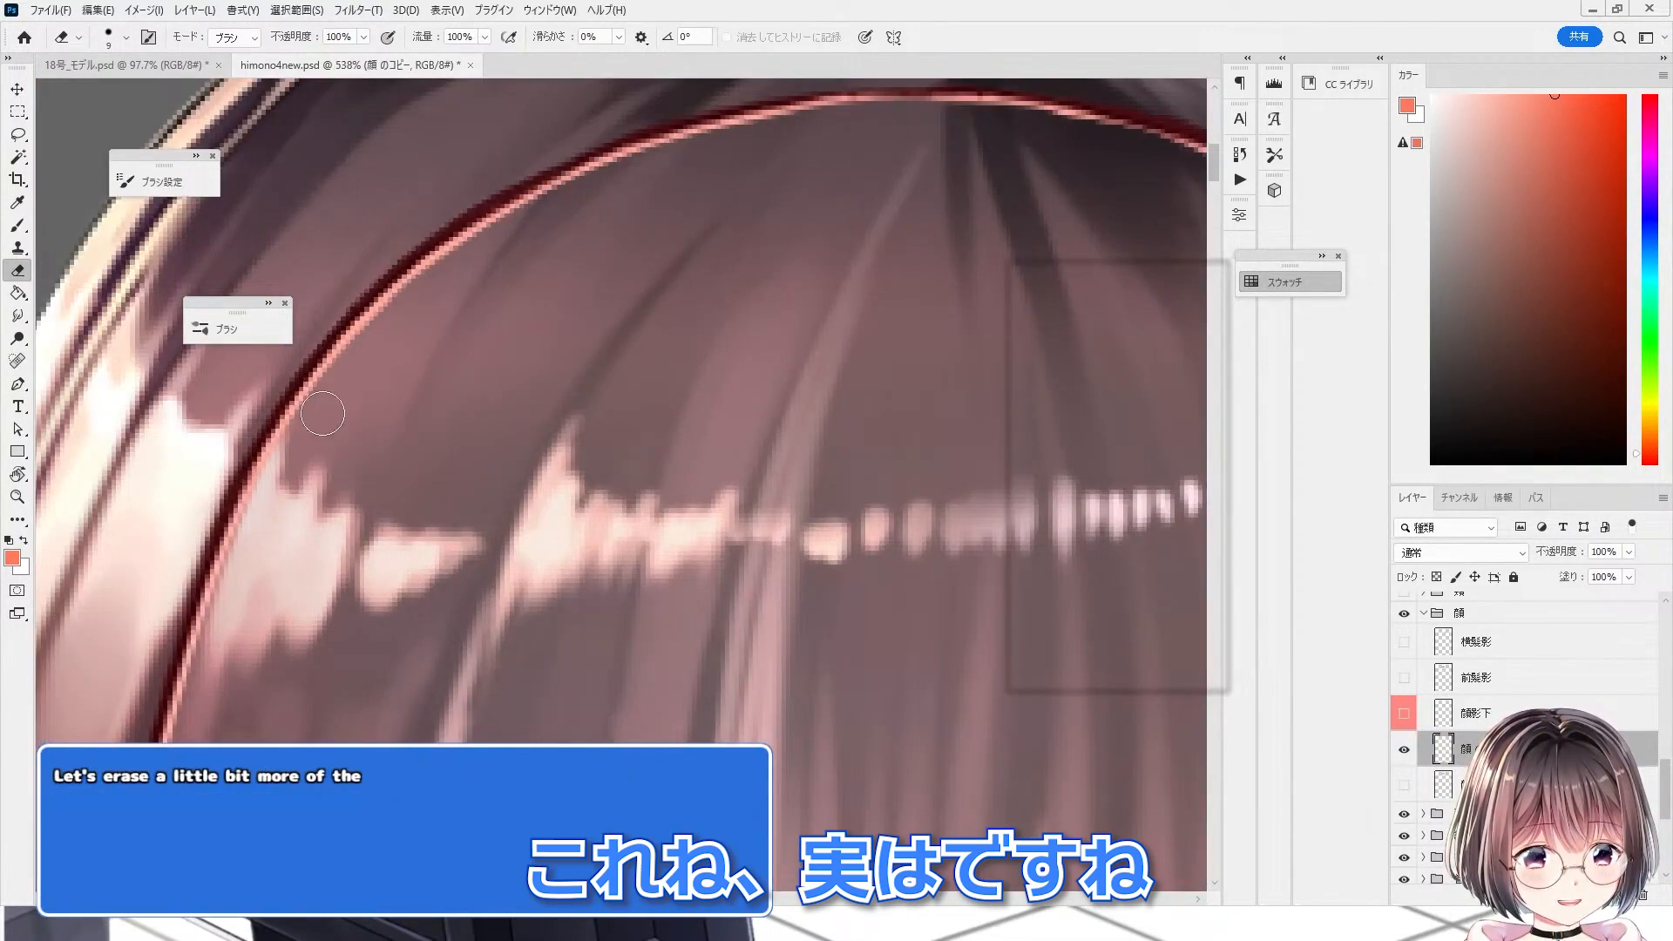
{"action": "scroll", "coordinate": [444, 135], "scroll_direction": "down", "scroll_amount": 5}
{"action": "scroll", "coordinate": [325, 379], "scroll_direction": "up", "scroll_amount": 5}
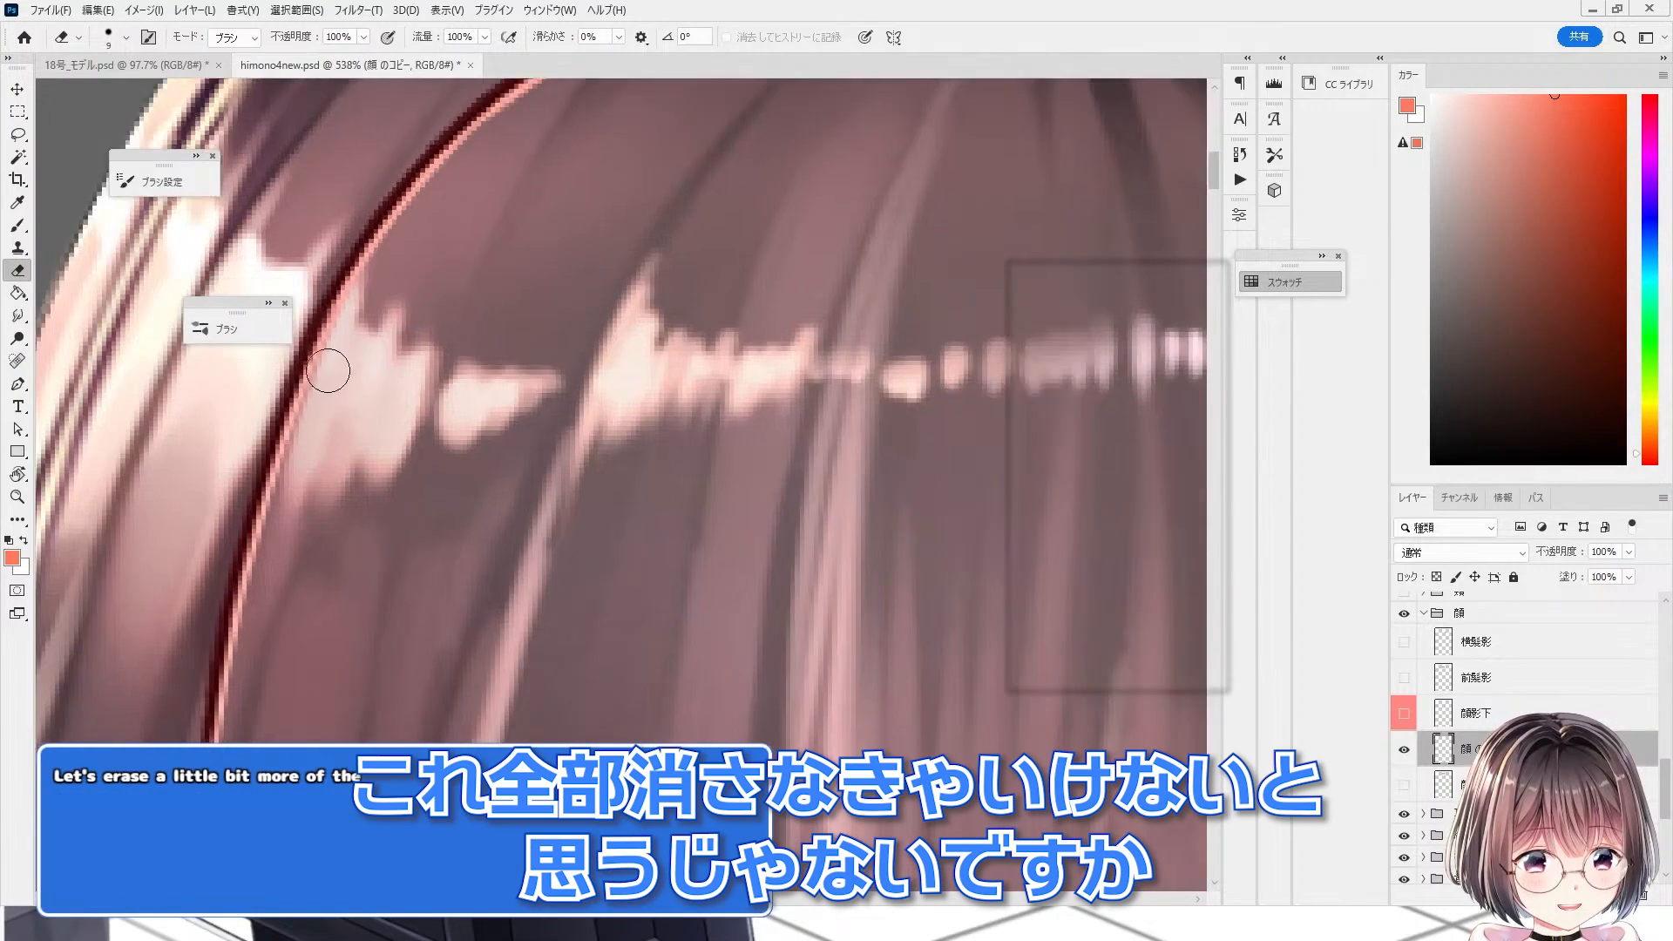
{"action": "scroll", "coordinate": [382, 159], "scroll_direction": "down", "scroll_amount": 7}
{"action": "scroll", "coordinate": [310, 458], "scroll_direction": "up", "scroll_amount": 4}
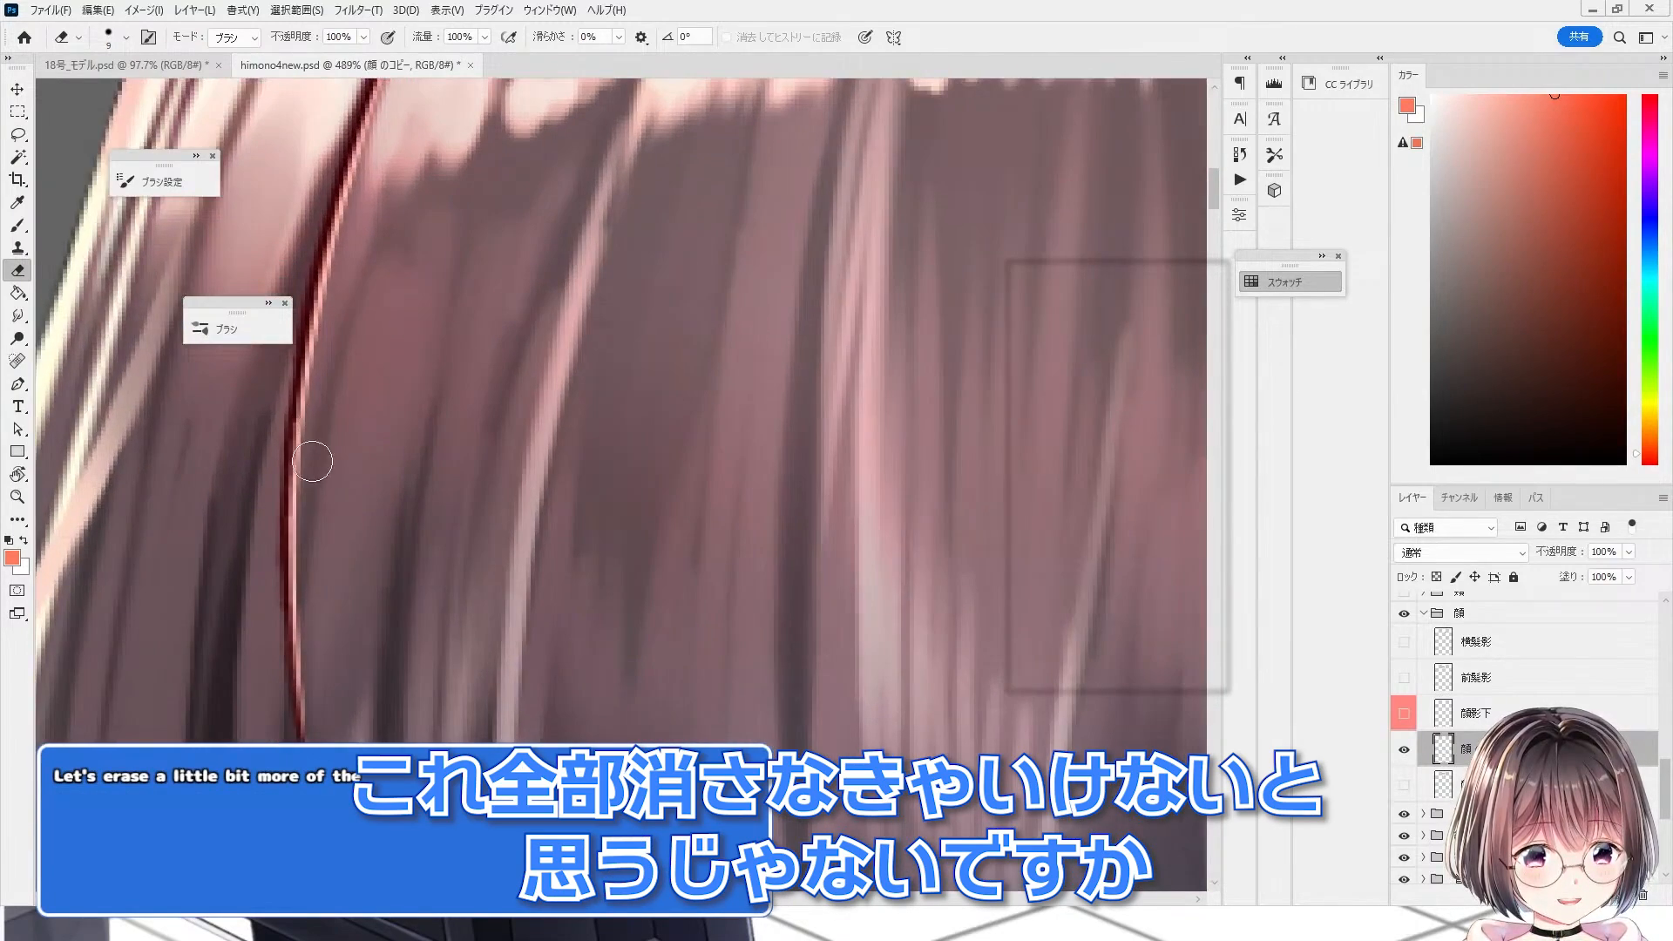
{"action": "scroll", "coordinate": [324, 241], "scroll_direction": "down", "scroll_amount": 5}
{"action": "scroll", "coordinate": [324, 242], "scroll_direction": "down", "scroll_amount": 4}
{"action": "scroll", "coordinate": [332, 467], "scroll_direction": "up", "scroll_amount": 6}
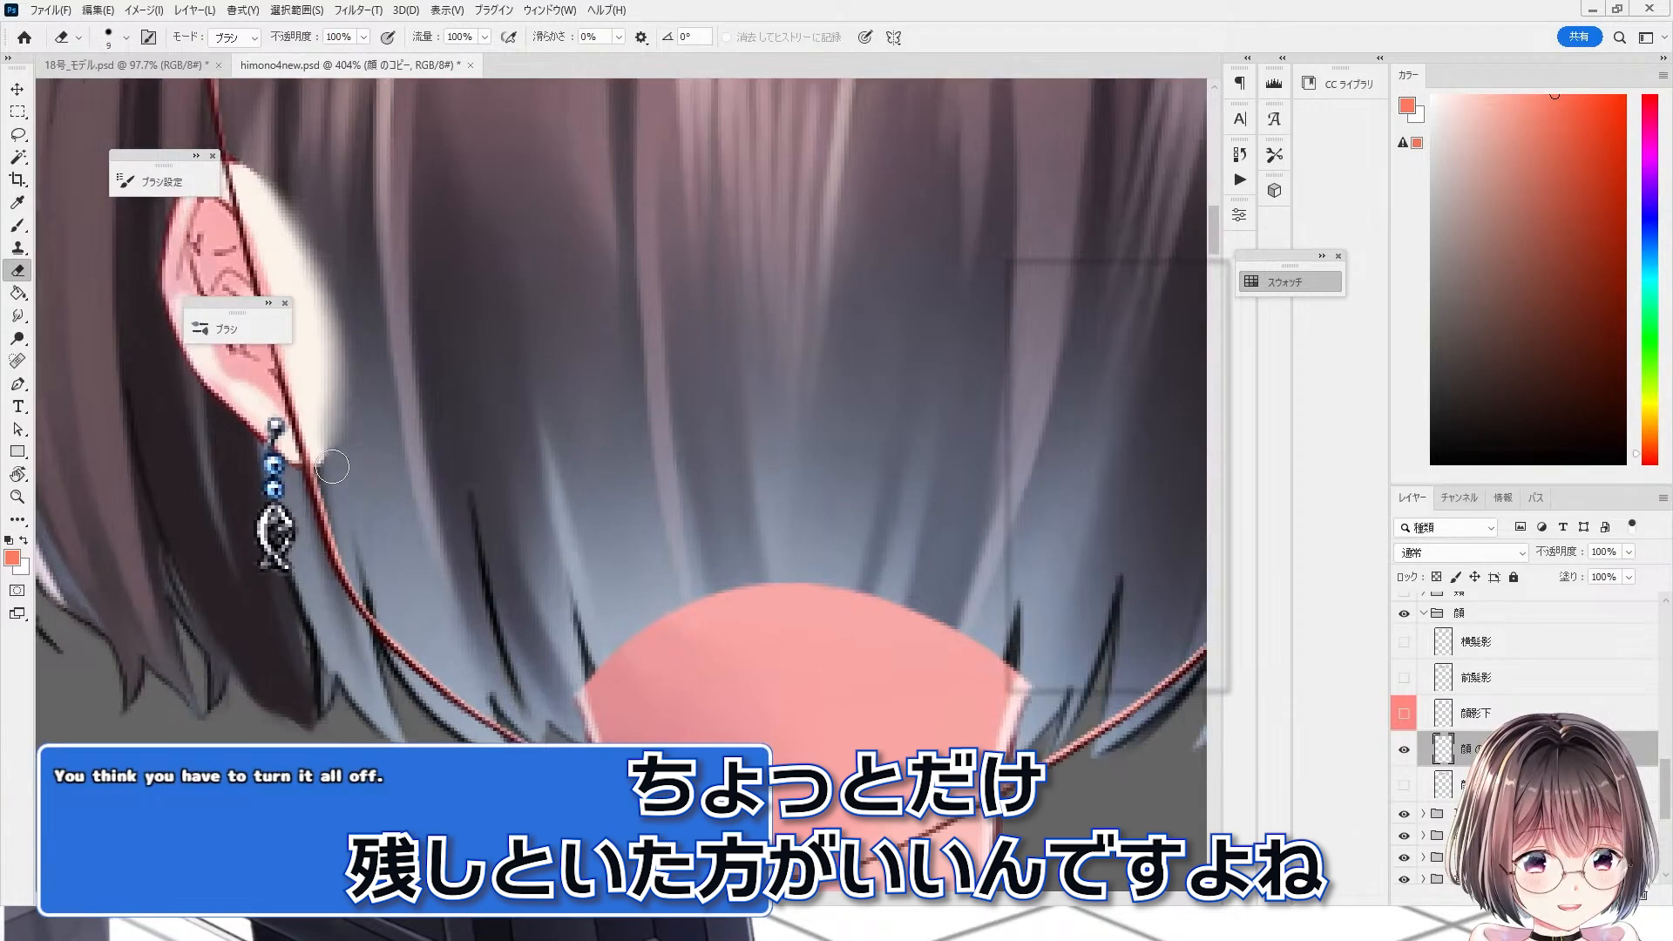
{"action": "scroll", "coordinate": [340, 494], "scroll_direction": "down", "scroll_amount": 4}
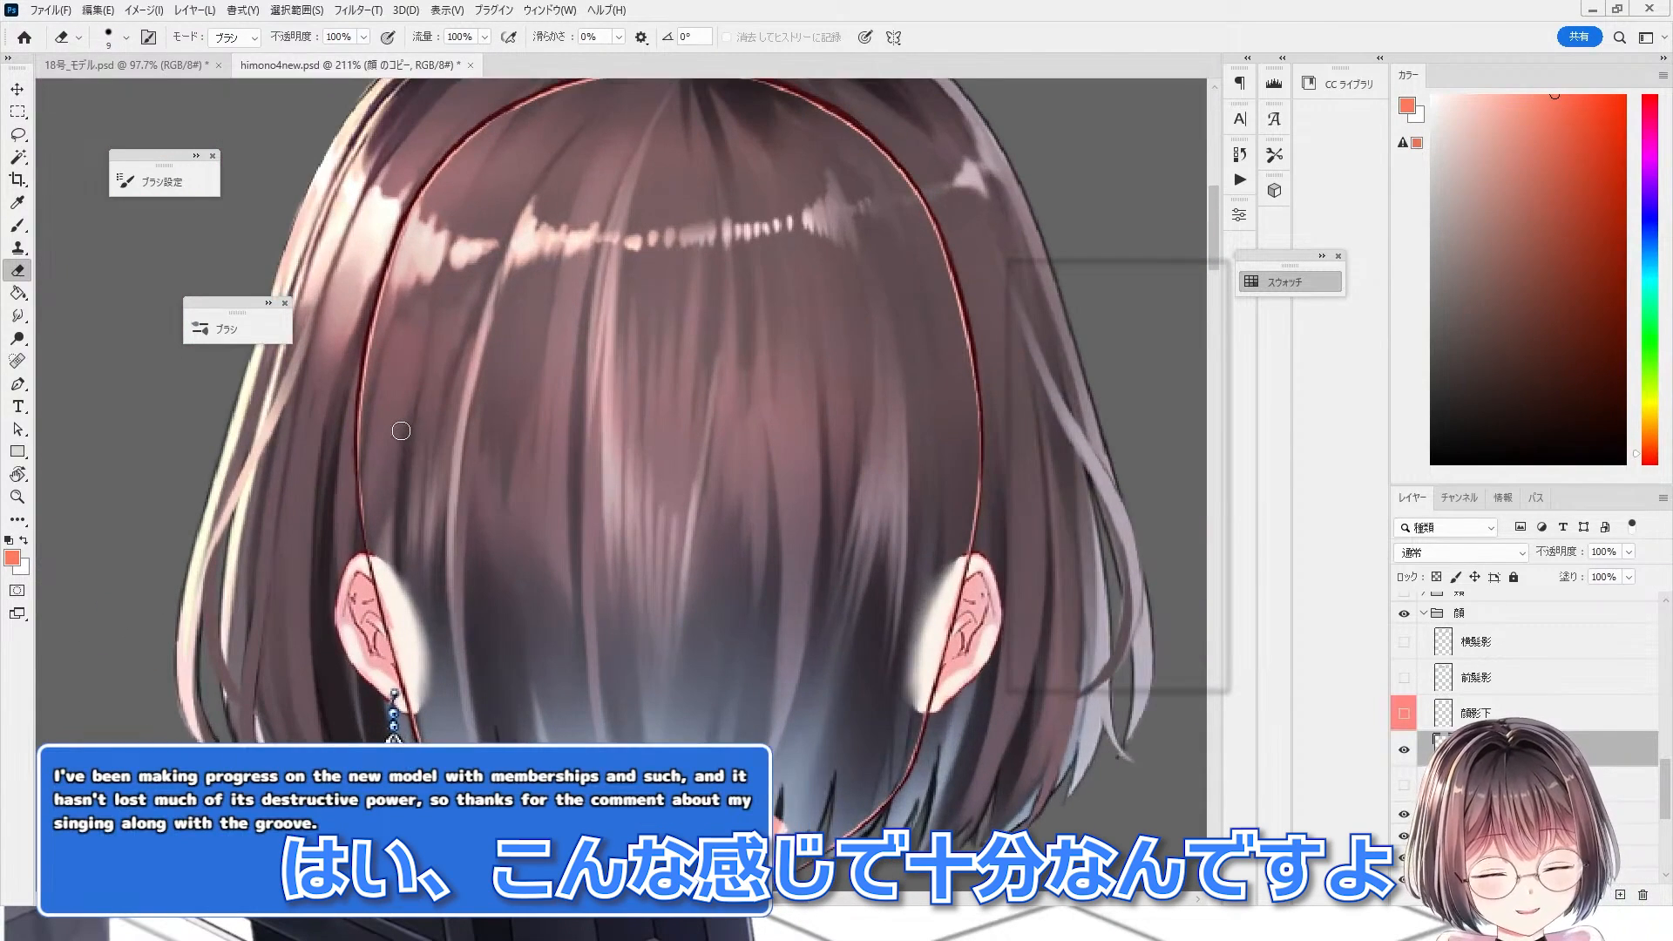
{"action": "scroll", "coordinate": [559, 336], "scroll_direction": "down", "scroll_amount": 4}
{"action": "scroll", "coordinate": [560, 369], "scroll_direction": "up", "scroll_amount": 4}
Step: Show the original 顔 layer, hide the 顔 のコピー layer, and create a new empty layer
{"action": "left_click", "coordinate": [1403, 786]}
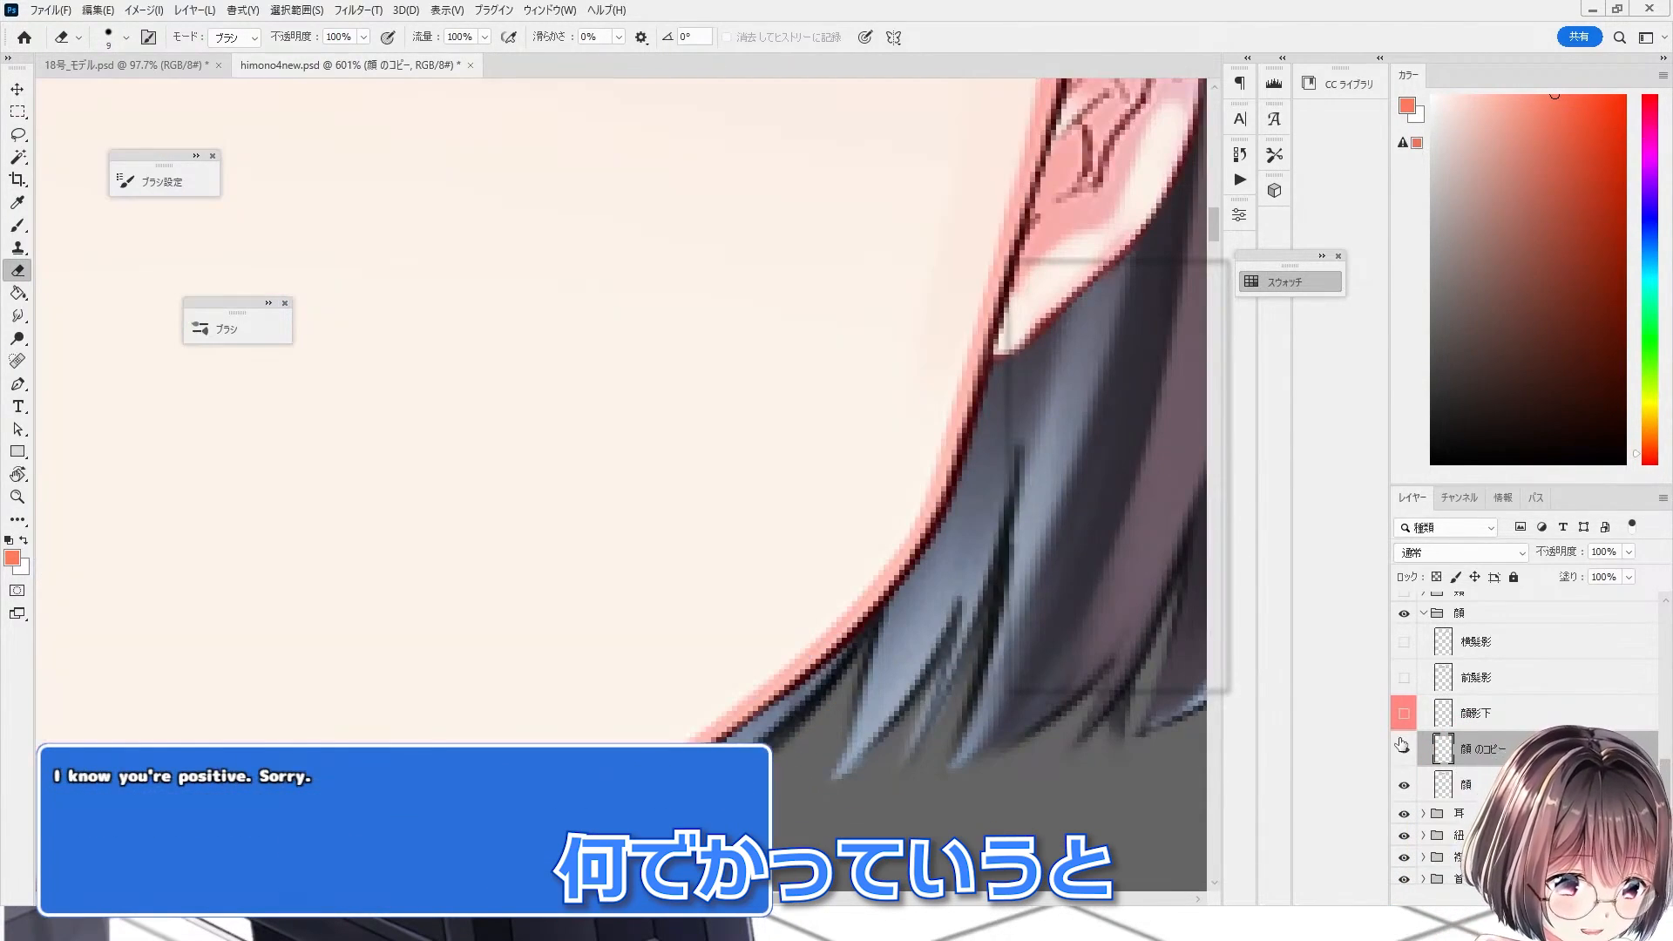
{"action": "left_click", "coordinate": [1405, 751]}
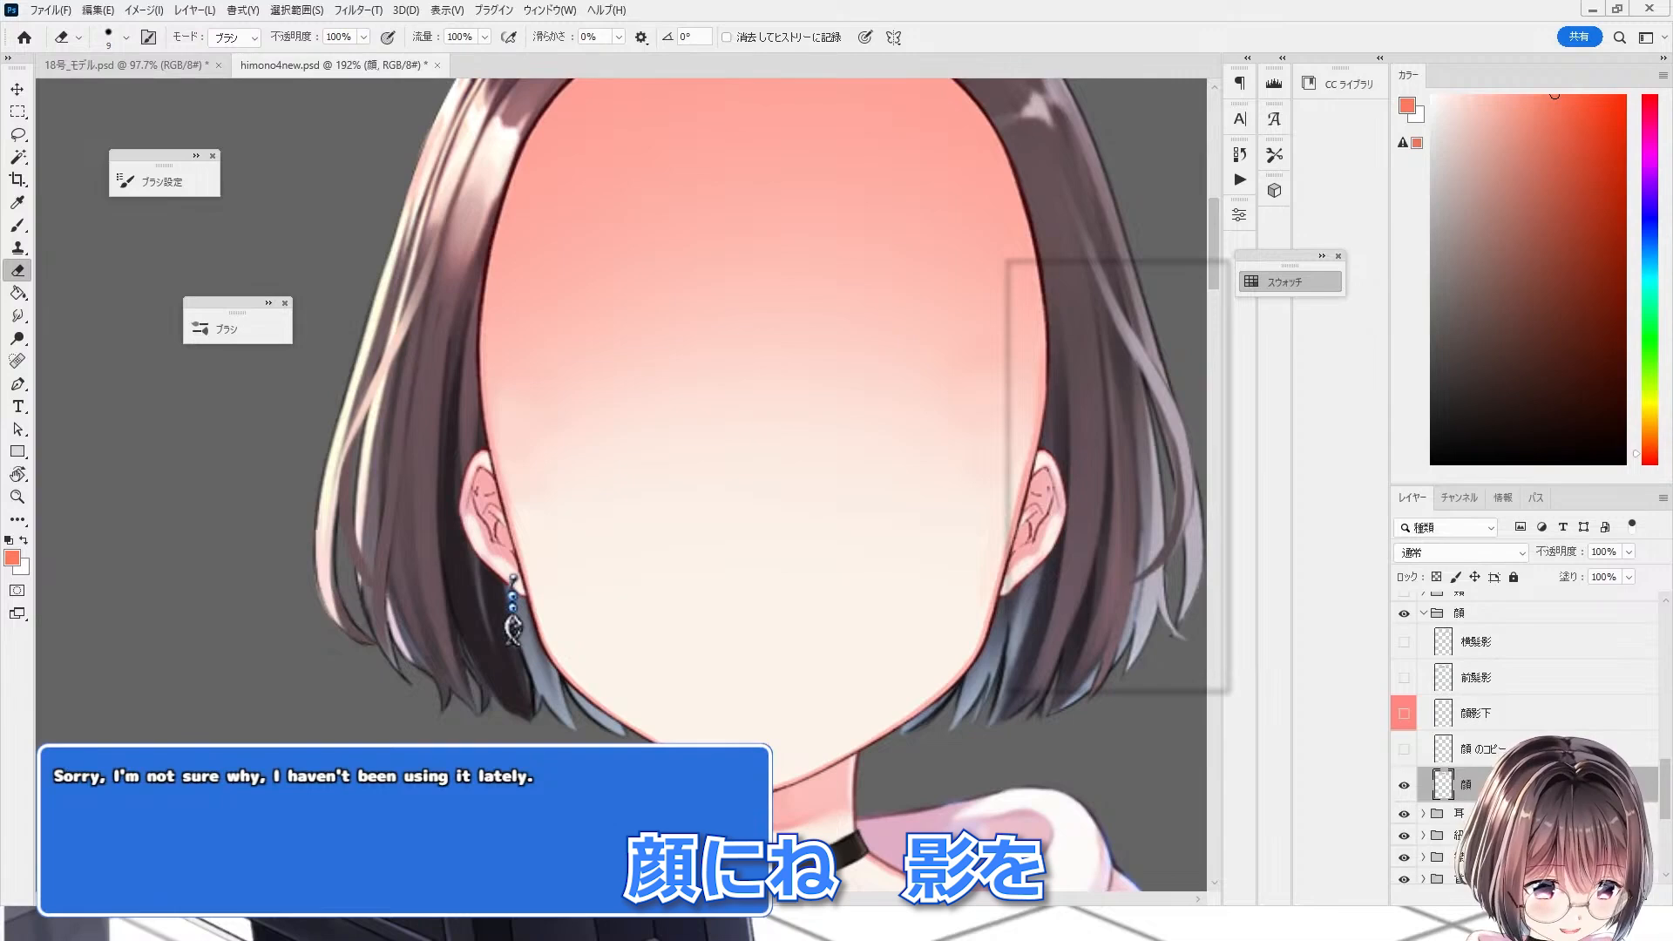
{"action": "key", "text": "ctrl+shift+alt+n"}
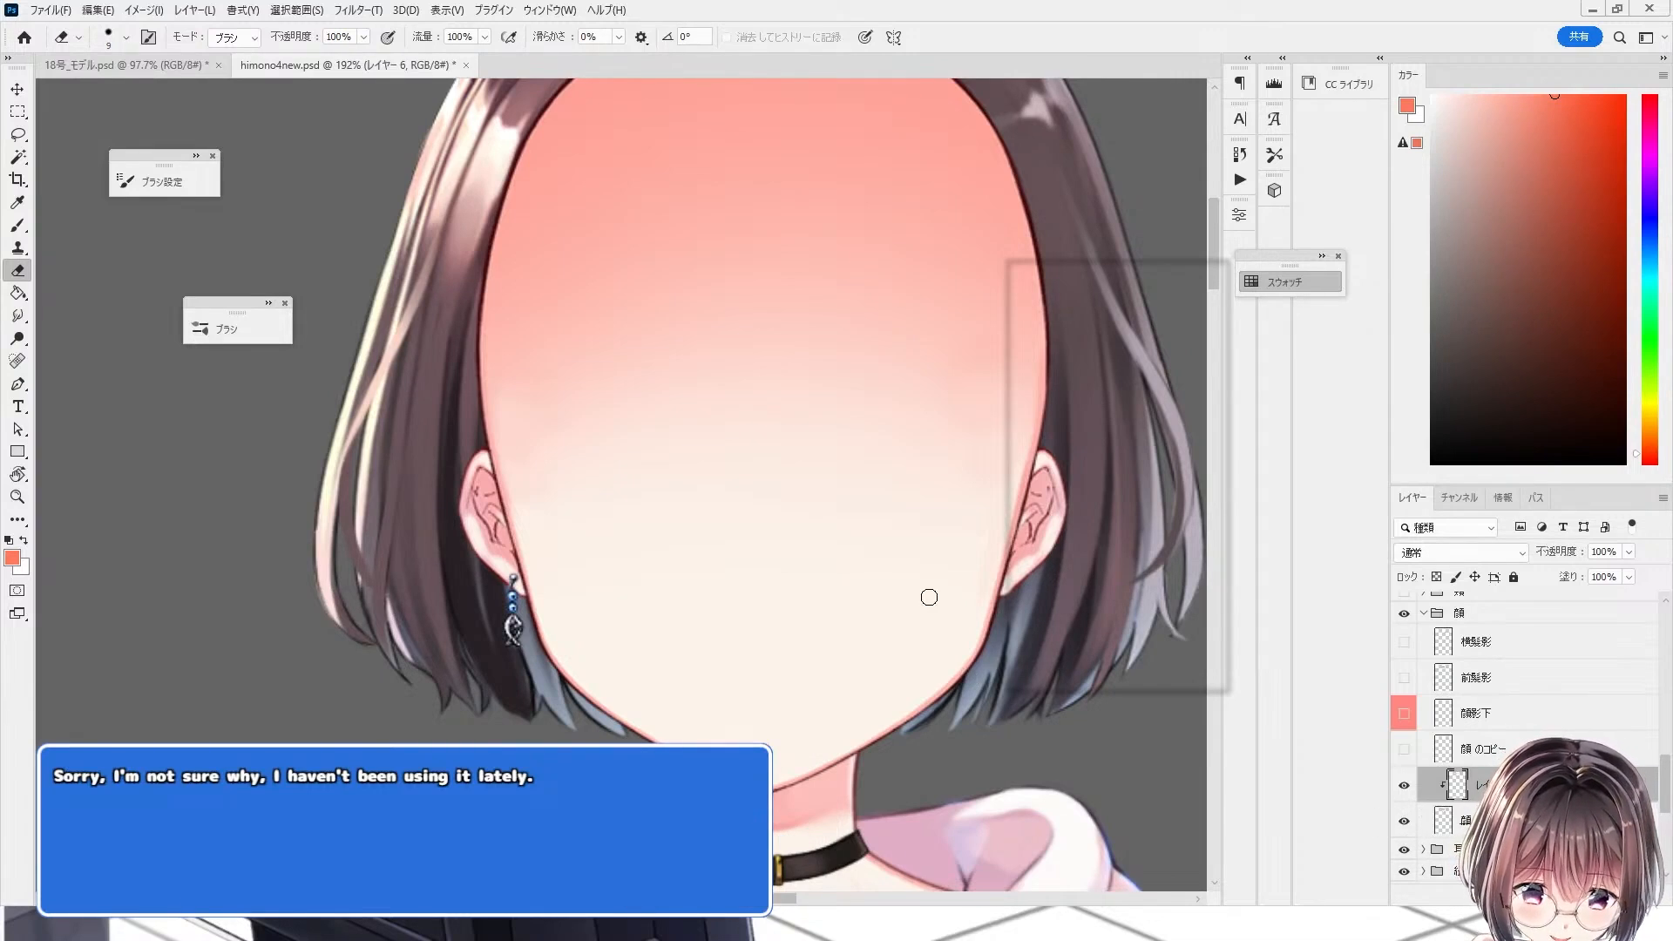
Step: Paint light pink shading strokes along the right side of the face and jaw on the new layer
{"action": "scroll", "coordinate": [832, 741], "scroll_direction": "up", "scroll_amount": 13}
{"action": "key", "text": "b"}
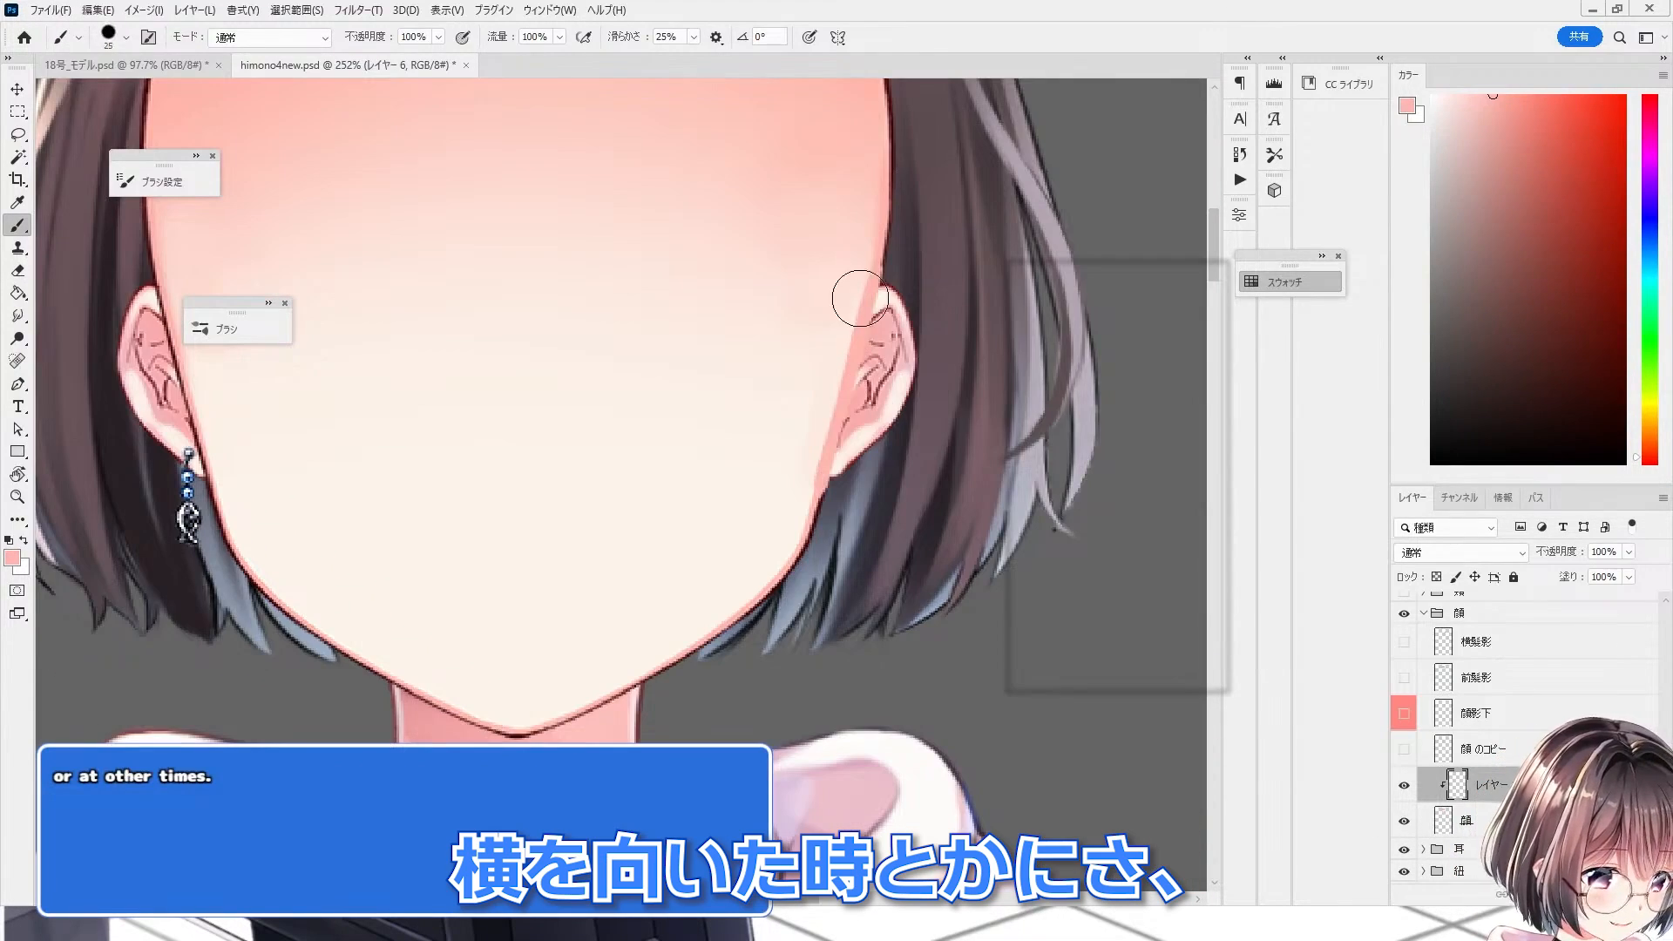
{"action": "mouse_move", "coordinate": [868, 231]}
{"action": "left_mouse_down"}
{"action": "mouse_move", "coordinate": [802, 518]}
{"action": "mouse_move", "coordinate": [730, 670]}
{"action": "left_mouse_up"}
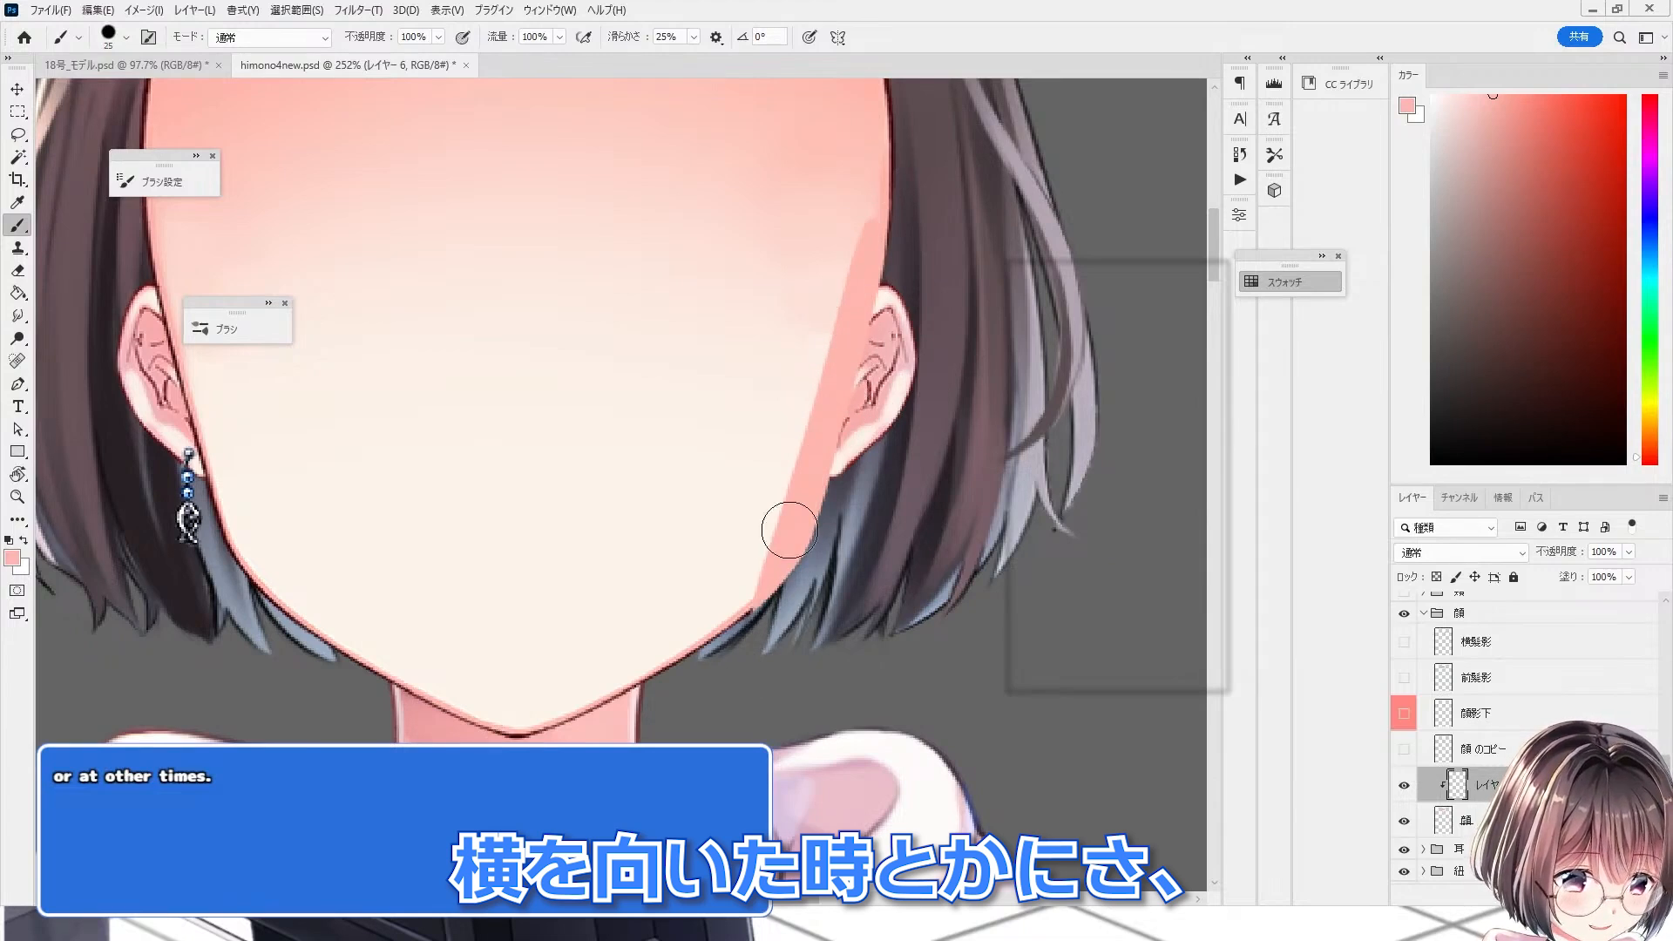
{"action": "left_click_drag", "start_coordinate": [789, 530], "coordinate": [702, 649]}
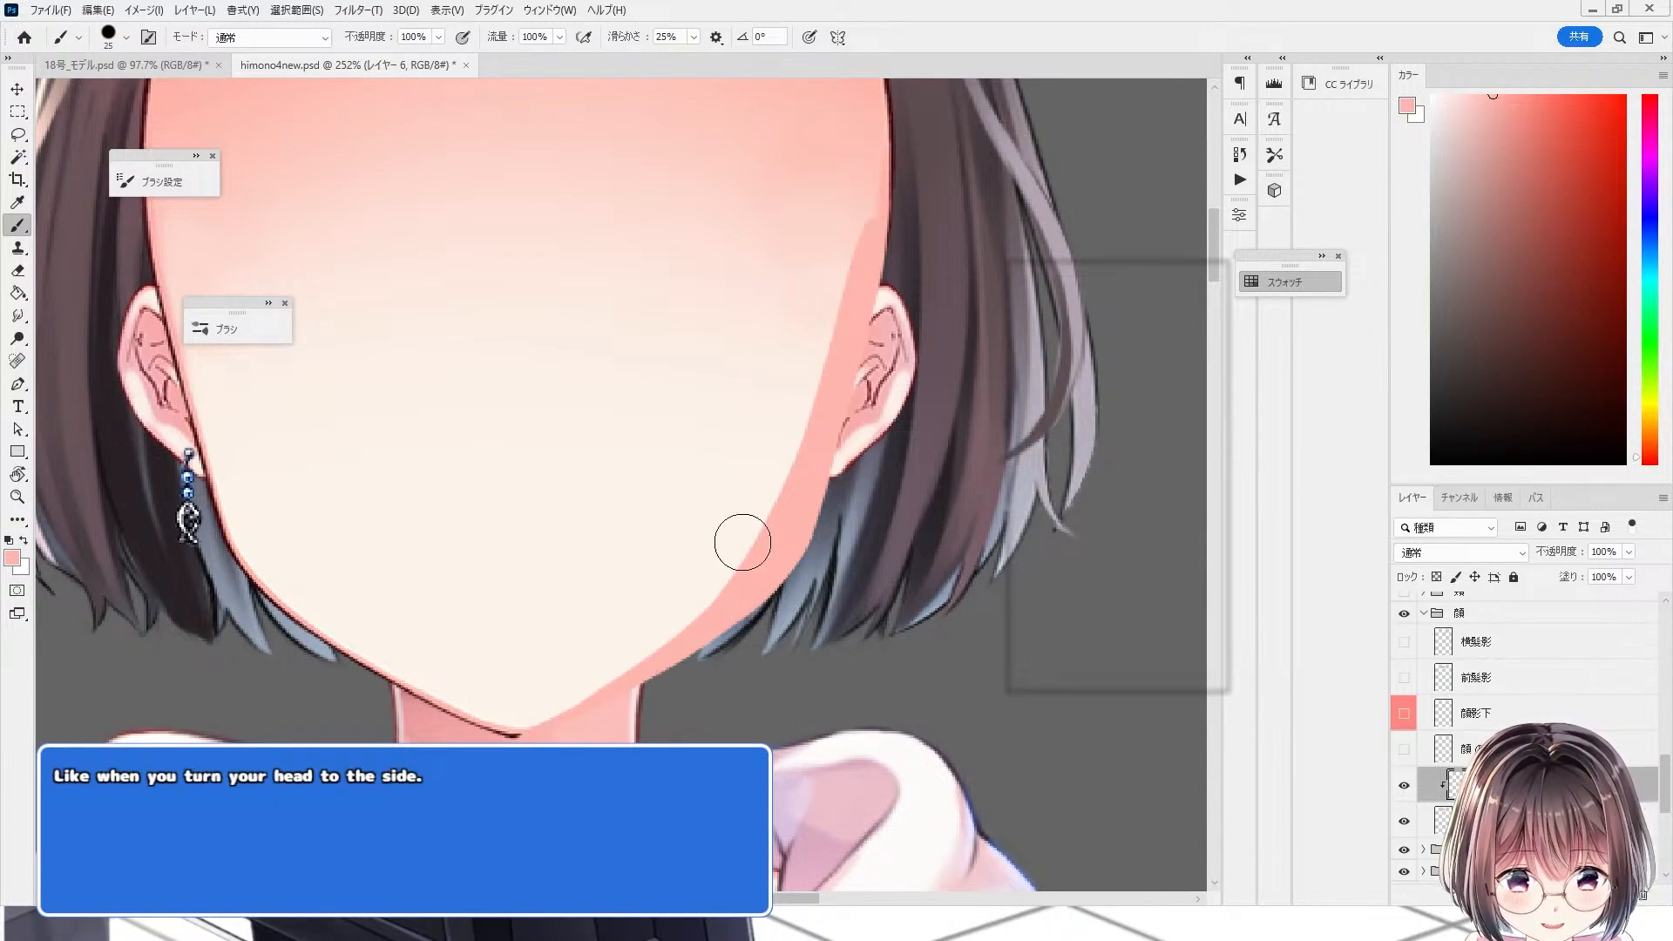
{"action": "mouse_move", "coordinate": [865, 188]}
{"action": "left_mouse_down"}
{"action": "mouse_move", "coordinate": [795, 503]}
{"action": "mouse_move", "coordinate": [861, 236]}
{"action": "mouse_move", "coordinate": [718, 631]}
{"action": "mouse_move", "coordinate": [820, 400]}
{"action": "mouse_move", "coordinate": [713, 629]}
{"action": "left_mouse_up"}
Step: Soften the pink shading along the right side of the face toward the jaw with the Smudge tool at 14% strength
{"action": "left_click", "coordinate": [18, 315]}
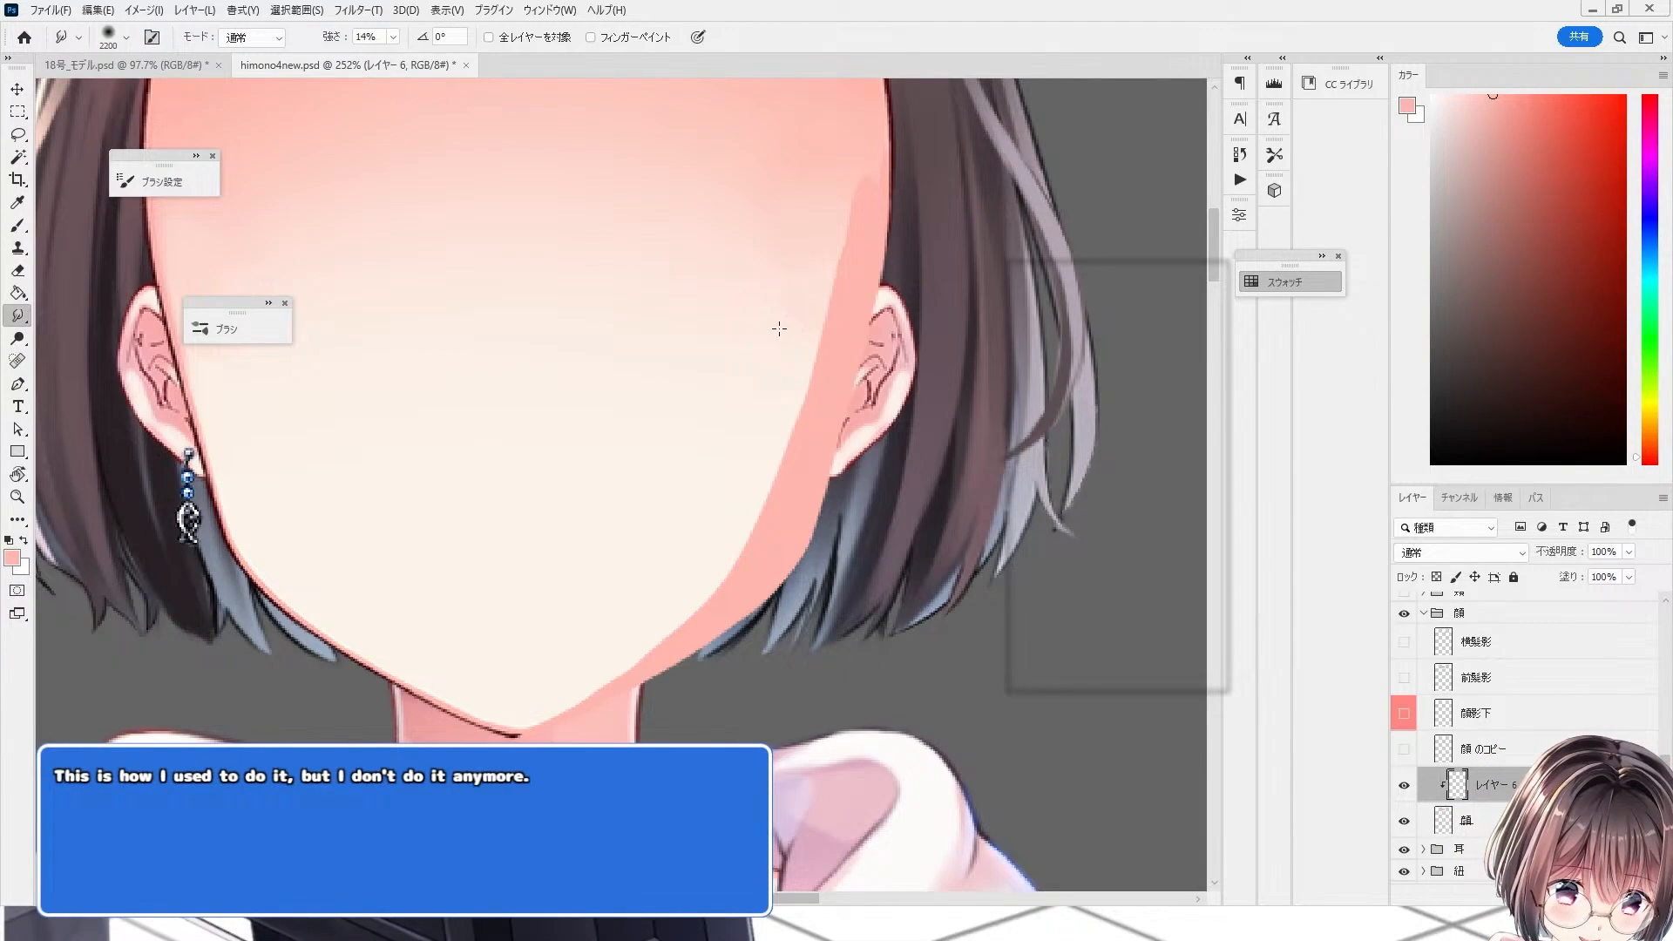
{"action": "key", "text": "bracketleft"}
{"action": "key", "text": "bracketleft"}
{"action": "key", "text": "bracketleft"}
{"action": "key", "text": "bracketleft"}
{"action": "key", "text": "bracketleft"}
{"action": "key", "text": "bracketleft"}
{"action": "key", "text": "bracketleft"}
{"action": "key", "text": "bracketleft"}
{"action": "key", "text": "bracketleft"}
{"action": "key", "text": "bracketleft"}
{"action": "key", "text": "bracketleft"}
{"action": "key", "text": "bracketleft"}
{"action": "key", "text": "bracketleft"}
{"action": "key", "text": "bracketleft"}
{"action": "key", "text": "bracketleft"}
{"action": "key", "text": "bracketleft"}
{"action": "key", "text": "bracketleft"}
{"action": "key", "text": "bracketleft"}
{"action": "key", "text": "bracketleft"}
{"action": "key", "text": "bracketleft"}
{"action": "mouse_move", "coordinate": [842, 162]}
{"action": "left_mouse_down"}
{"action": "mouse_move", "coordinate": [772, 413]}
{"action": "mouse_move", "coordinate": [832, 187]}
{"action": "mouse_move", "coordinate": [787, 408]}
{"action": "mouse_move", "coordinate": [784, 356]}
{"action": "mouse_move", "coordinate": [699, 592]}
{"action": "mouse_move", "coordinate": [742, 442]}
{"action": "mouse_move", "coordinate": [633, 640]}
{"action": "mouse_move", "coordinate": [788, 427]}
{"action": "mouse_move", "coordinate": [655, 641]}
{"action": "mouse_move", "coordinate": [587, 665]}
{"action": "left_mouse_up"}
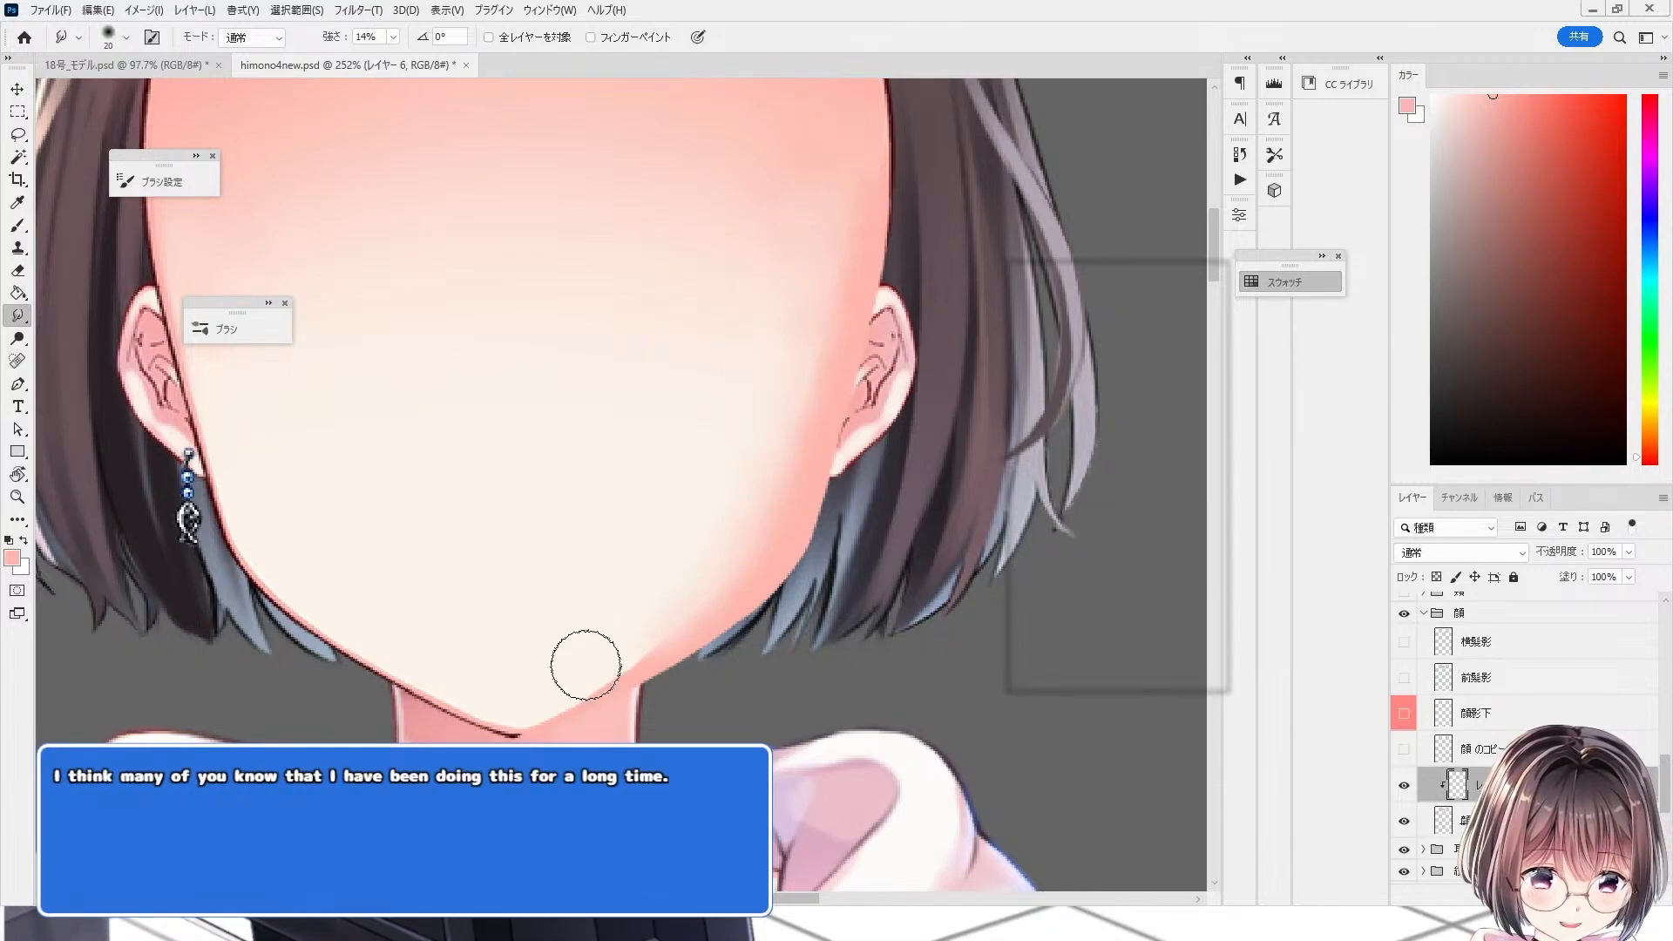
{"action": "key", "text": "bracketleft"}
{"action": "key", "text": "bracketleft"}
{"action": "key", "text": "bracketleft"}
Step: Toggle the shading layer's visibility and zoom in to compare the softened shading at the jaw
{"action": "left_click", "coordinate": [1407, 788]}
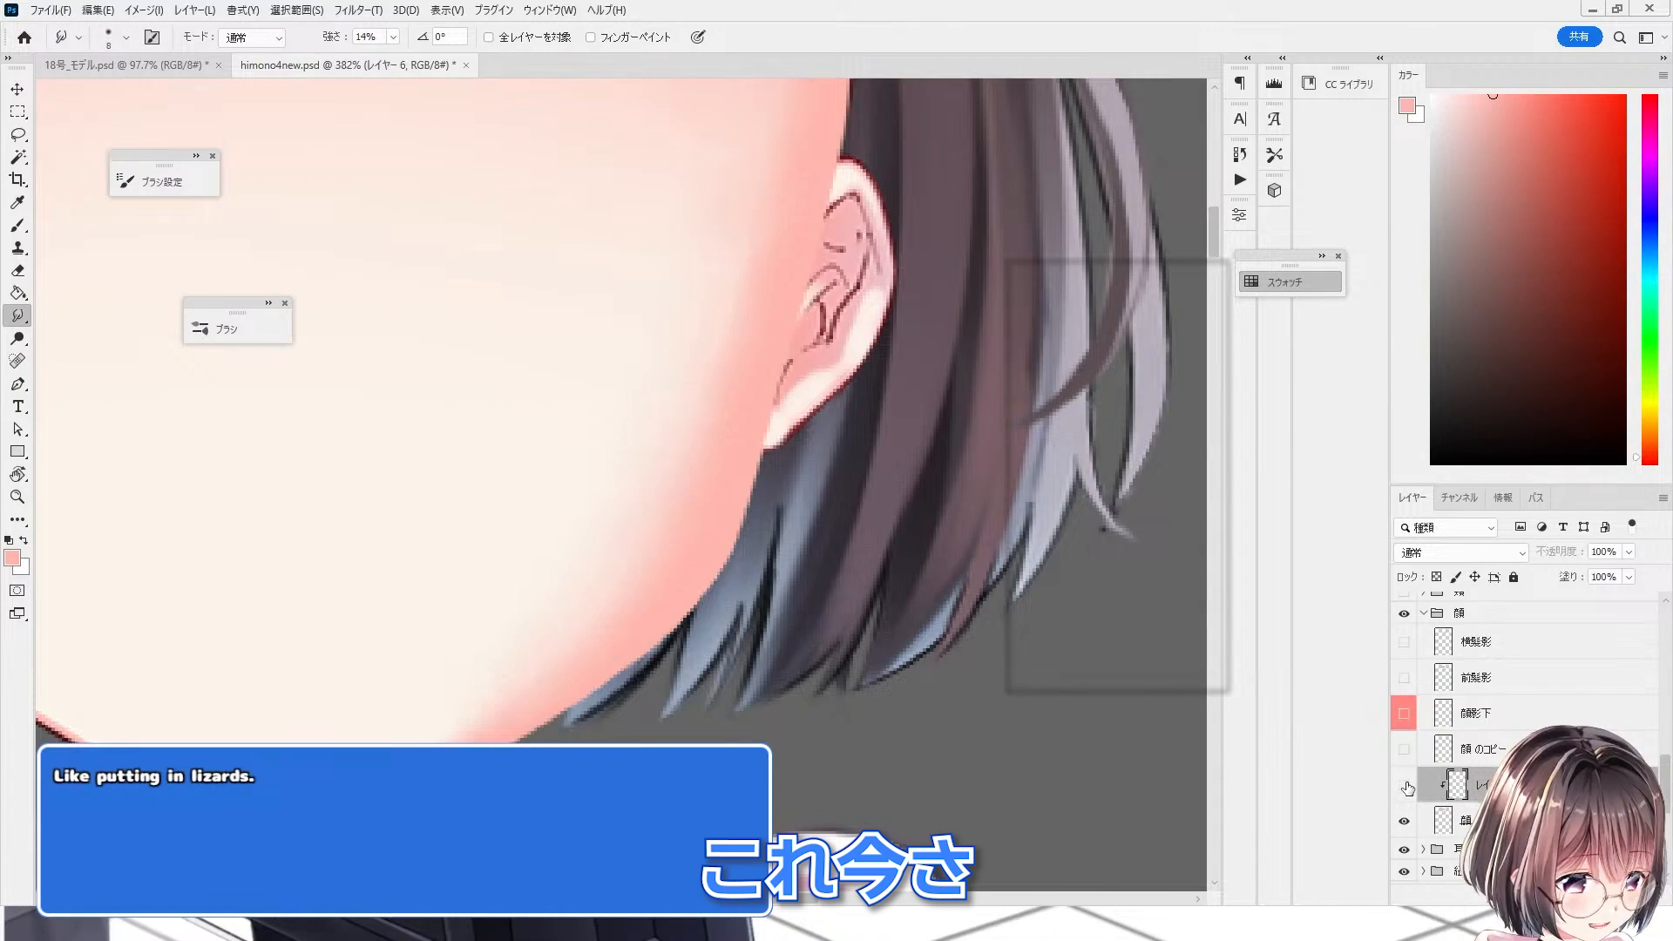
{"action": "left_click", "coordinate": [1408, 787]}
{"action": "scroll", "coordinate": [766, 680], "scroll_direction": "up", "scroll_amount": 4}
{"action": "scroll", "coordinate": [688, 623], "scroll_direction": "down", "scroll_amount": 4}
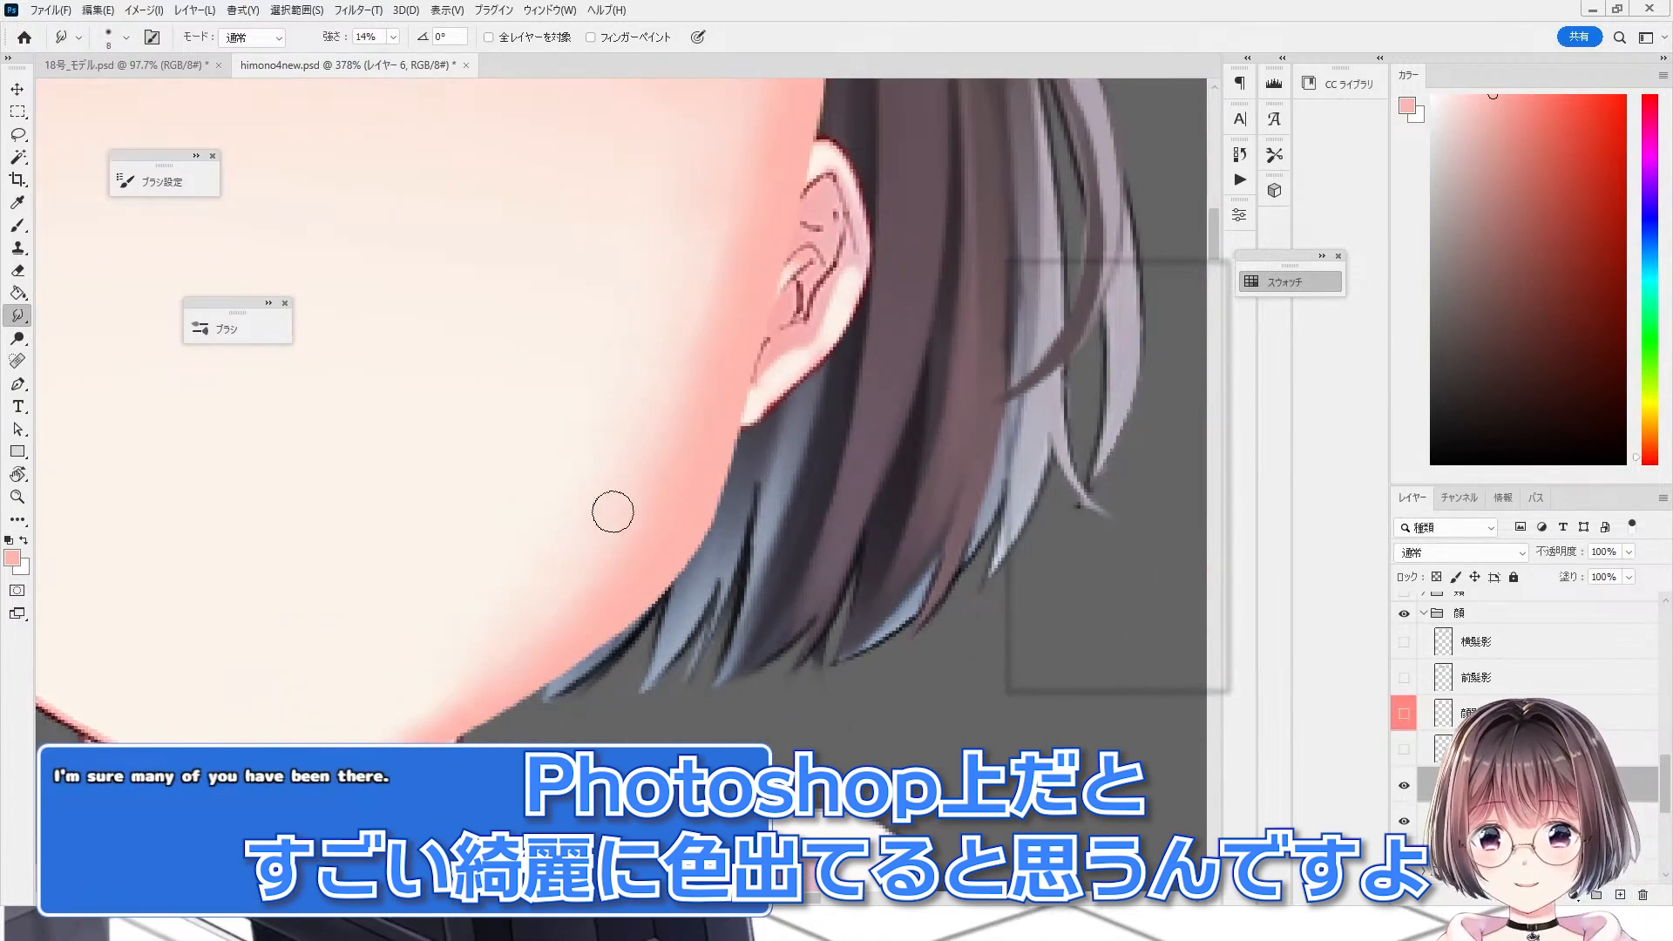
{"action": "scroll", "coordinate": [650, 507], "scroll_direction": "up", "scroll_amount": 2}
{"action": "scroll", "coordinate": [800, 524], "scroll_direction": "down", "scroll_amount": 2}
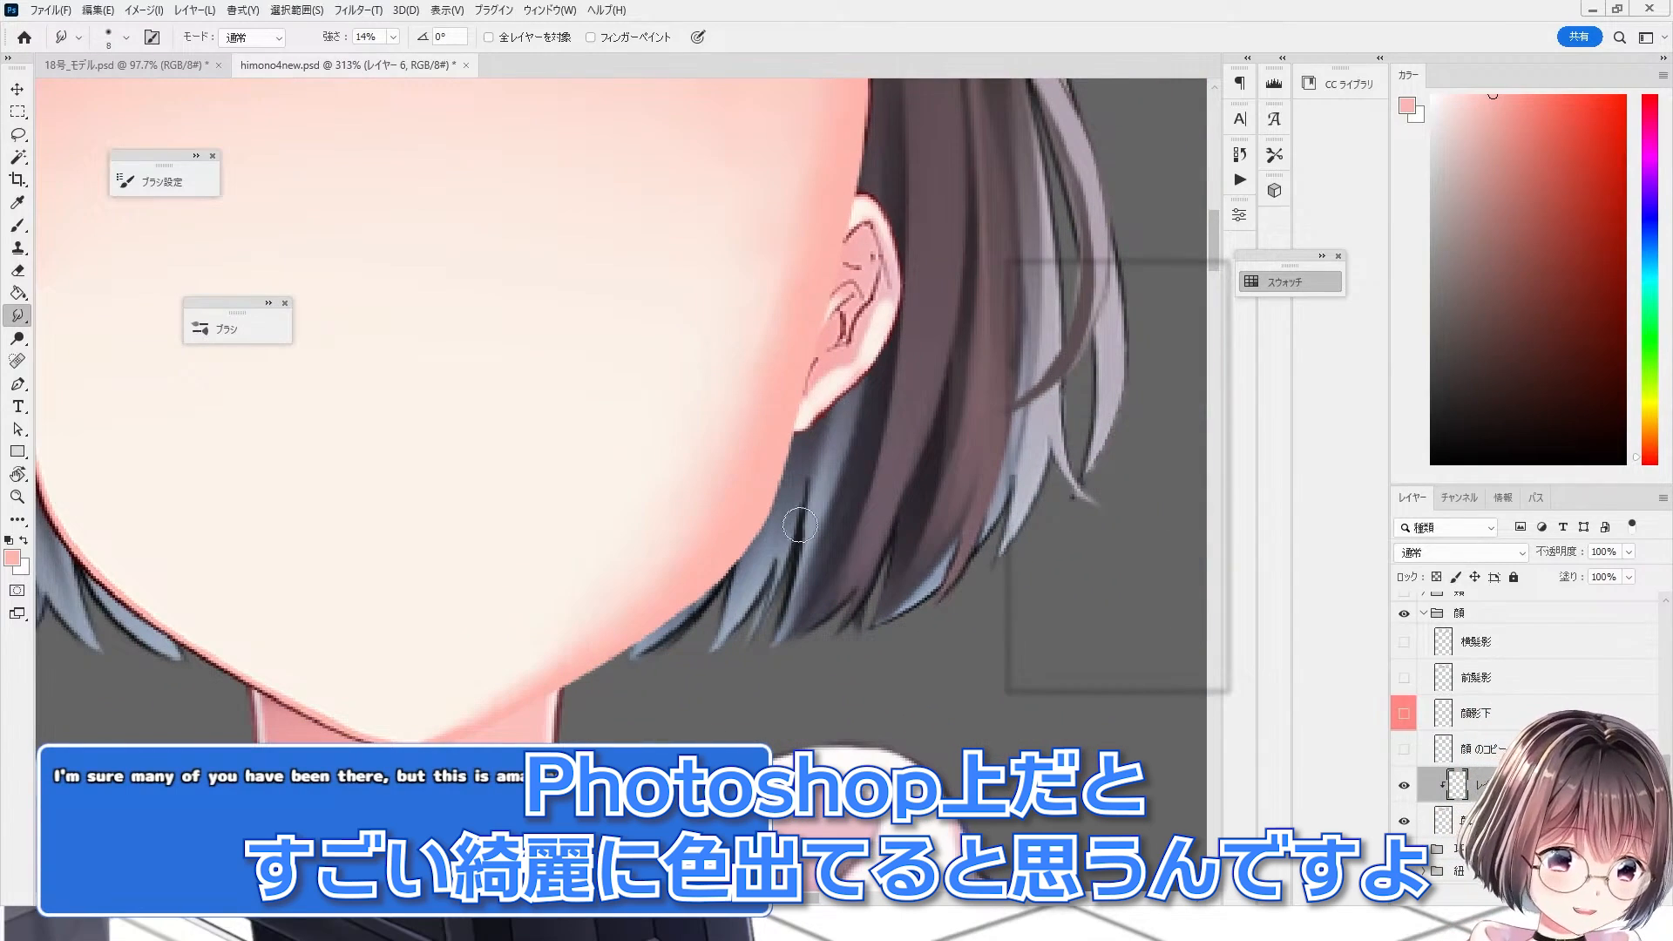
{"action": "scroll", "coordinate": [562, 520], "scroll_direction": "down", "scroll_amount": 2}
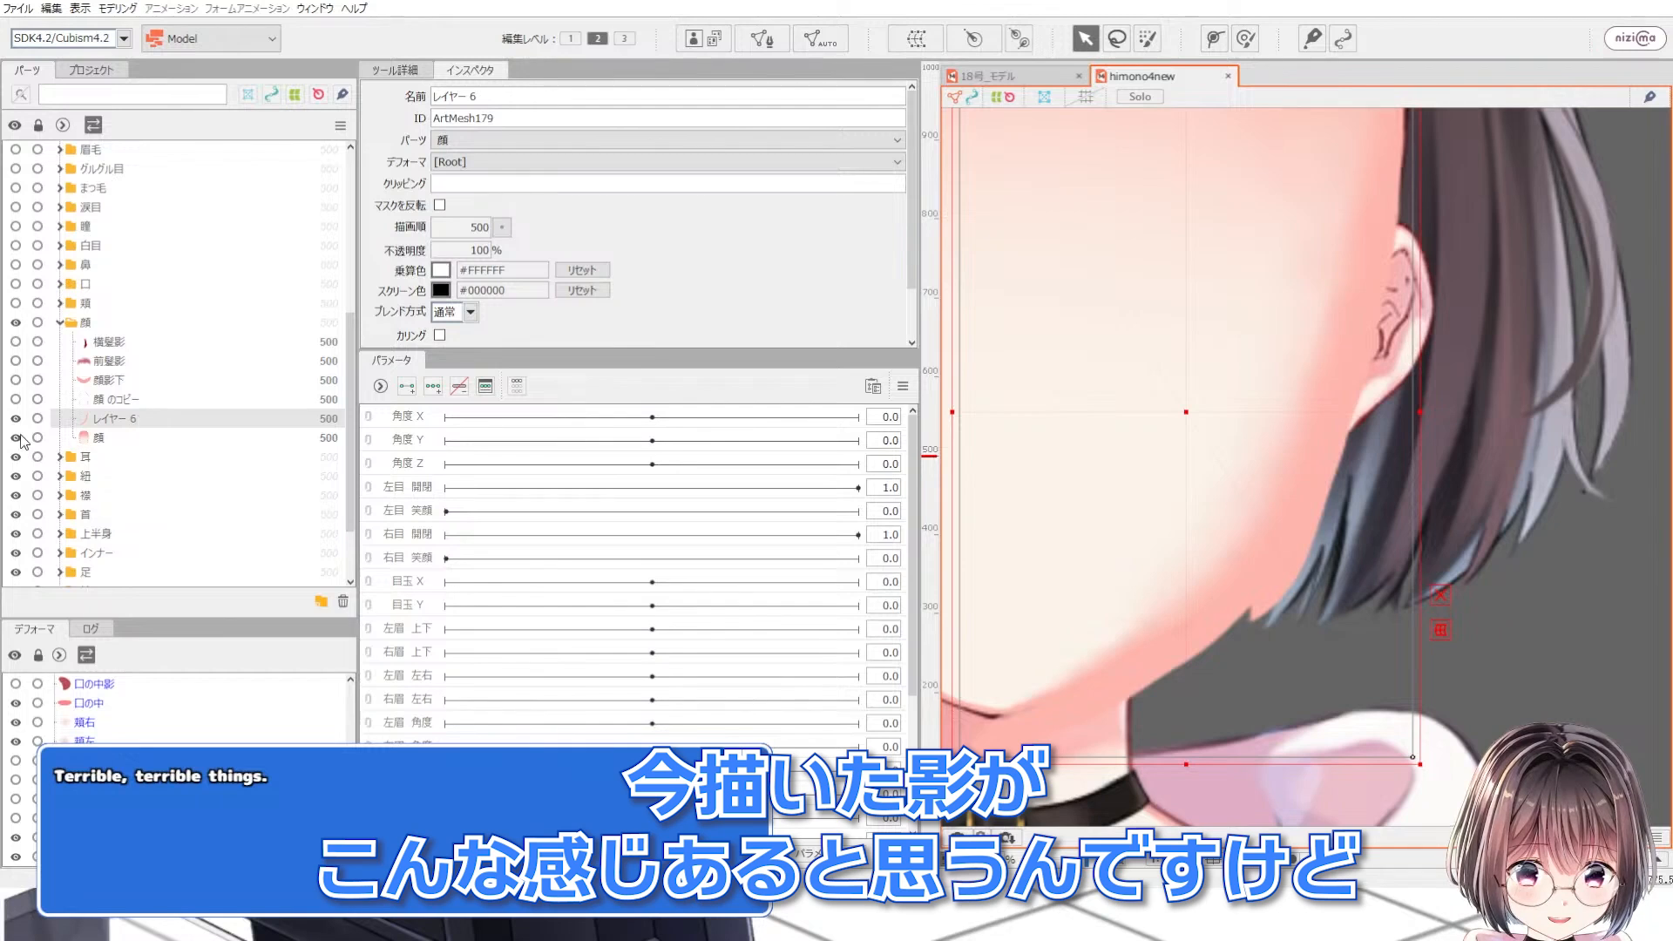
Step: In Cubism Editor, toggle the レイヤー 6 mesh's visibility, select the 顔 mesh, and zoom in on the jaw edge under the hair
{"action": "left_click", "coordinate": [17, 420]}
{"action": "left_click", "coordinate": [16, 420]}
{"action": "left_click", "coordinate": [17, 420]}
{"action": "left_click", "coordinate": [17, 420]}
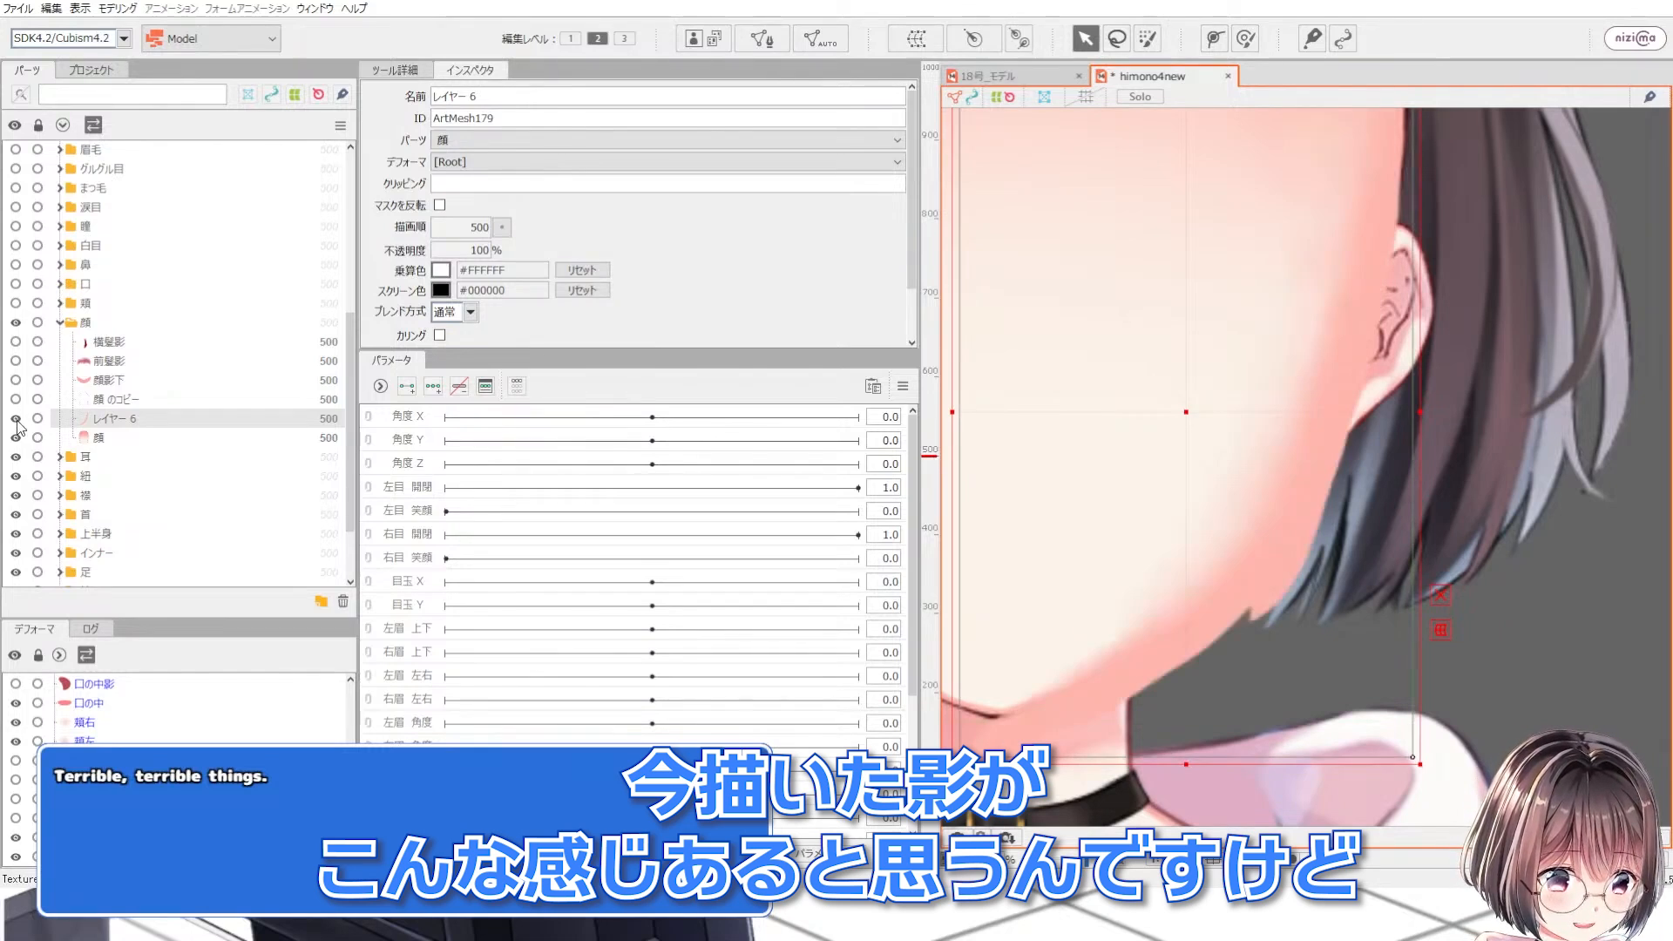
{"action": "left_click", "coordinate": [97, 438]}
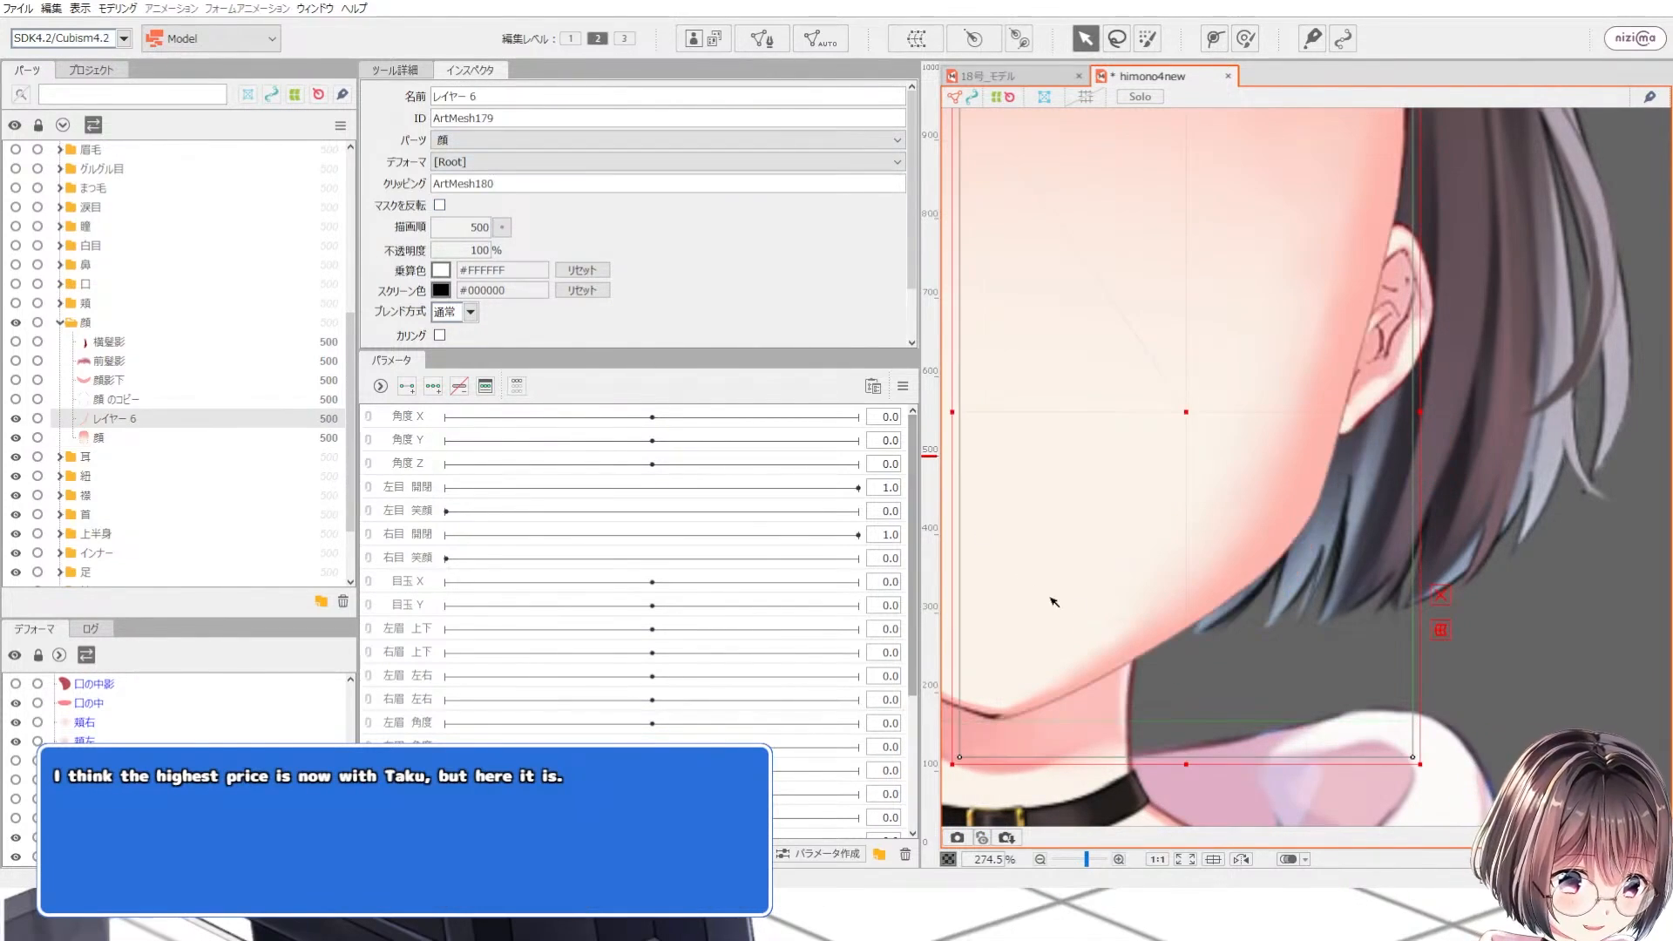
{"action": "scroll", "coordinate": [1054, 601], "scroll_direction": "up", "scroll_amount": 5}
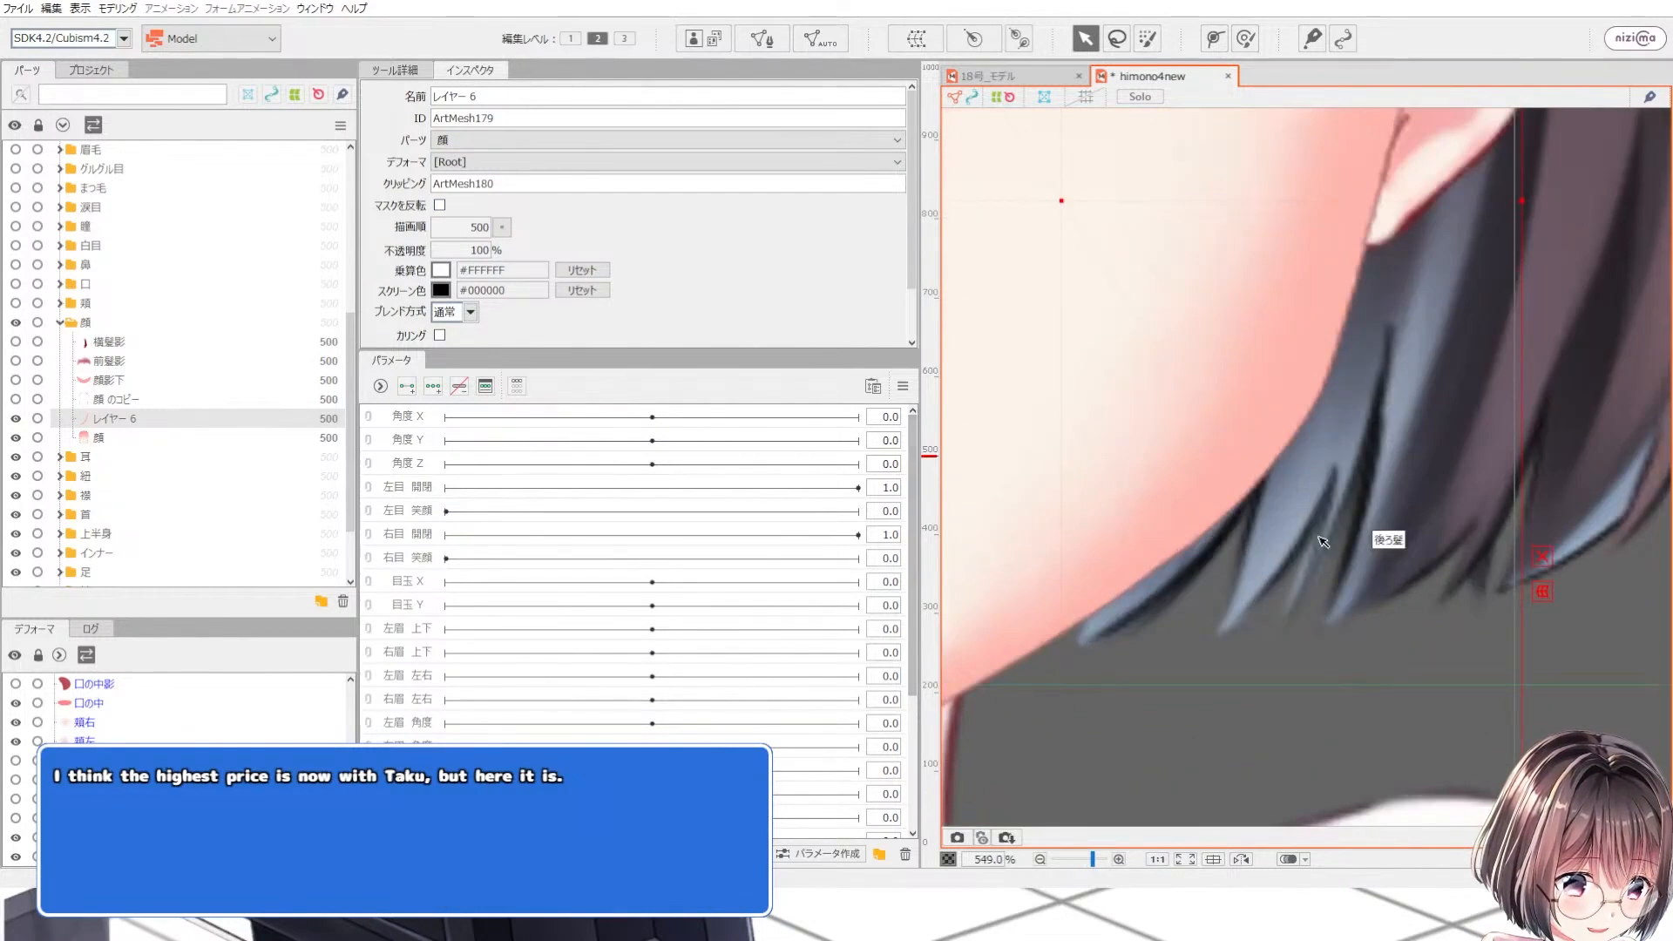
{"action": "scroll", "coordinate": [1200, 388], "scroll_direction": "down", "scroll_amount": 3}
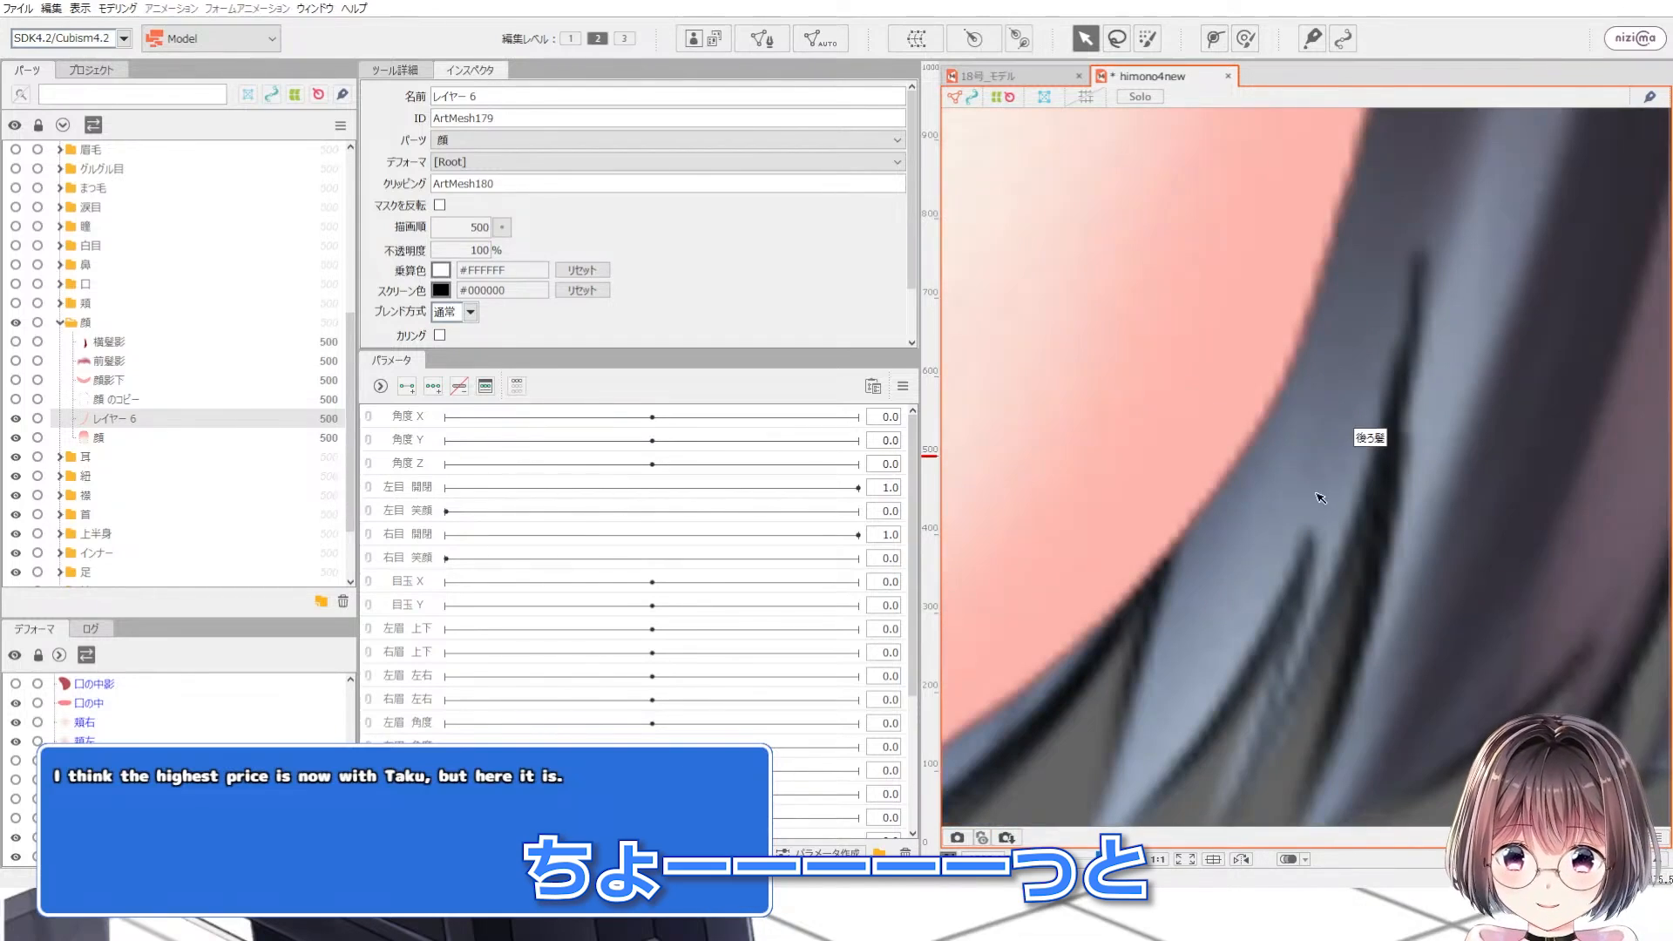
{"action": "scroll", "coordinate": [1328, 491], "scroll_direction": "up", "scroll_amount": 3}
{"action": "scroll", "coordinate": [1331, 492], "scroll_direction": "up", "scroll_amount": 2}
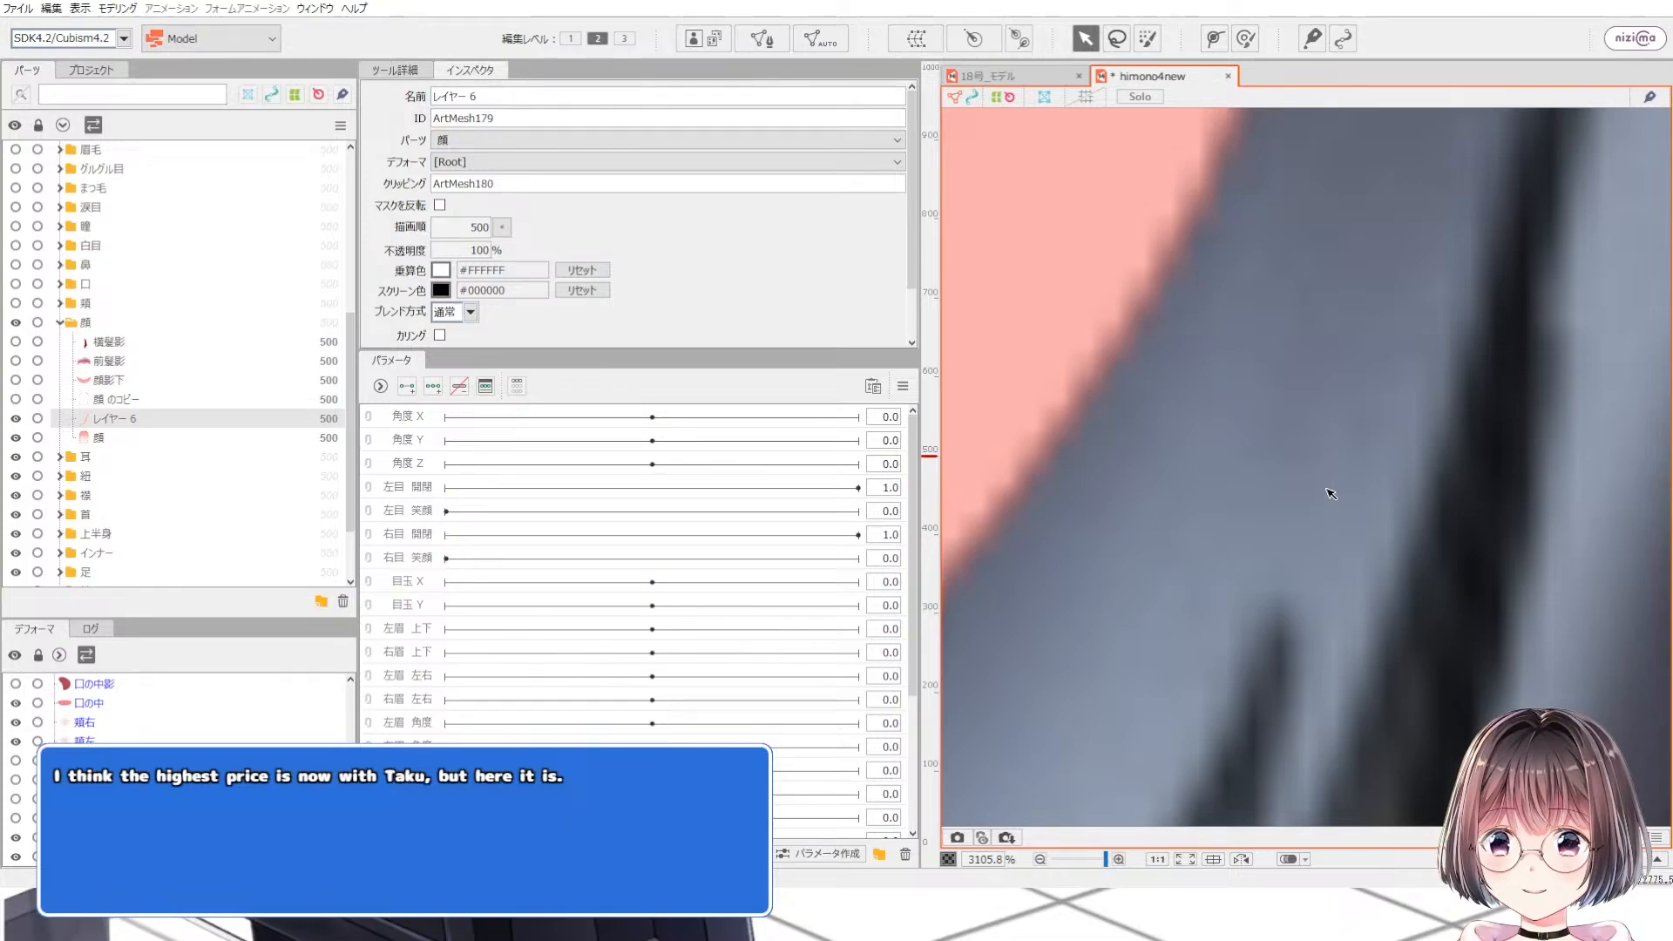
{"action": "scroll", "coordinate": [1327, 490], "scroll_direction": "down", "scroll_amount": 2}
{"action": "scroll", "coordinate": [1147, 554], "scroll_direction": "up", "scroll_amount": 1}
{"action": "scroll", "coordinate": [1289, 370], "scroll_direction": "down", "scroll_amount": 4}
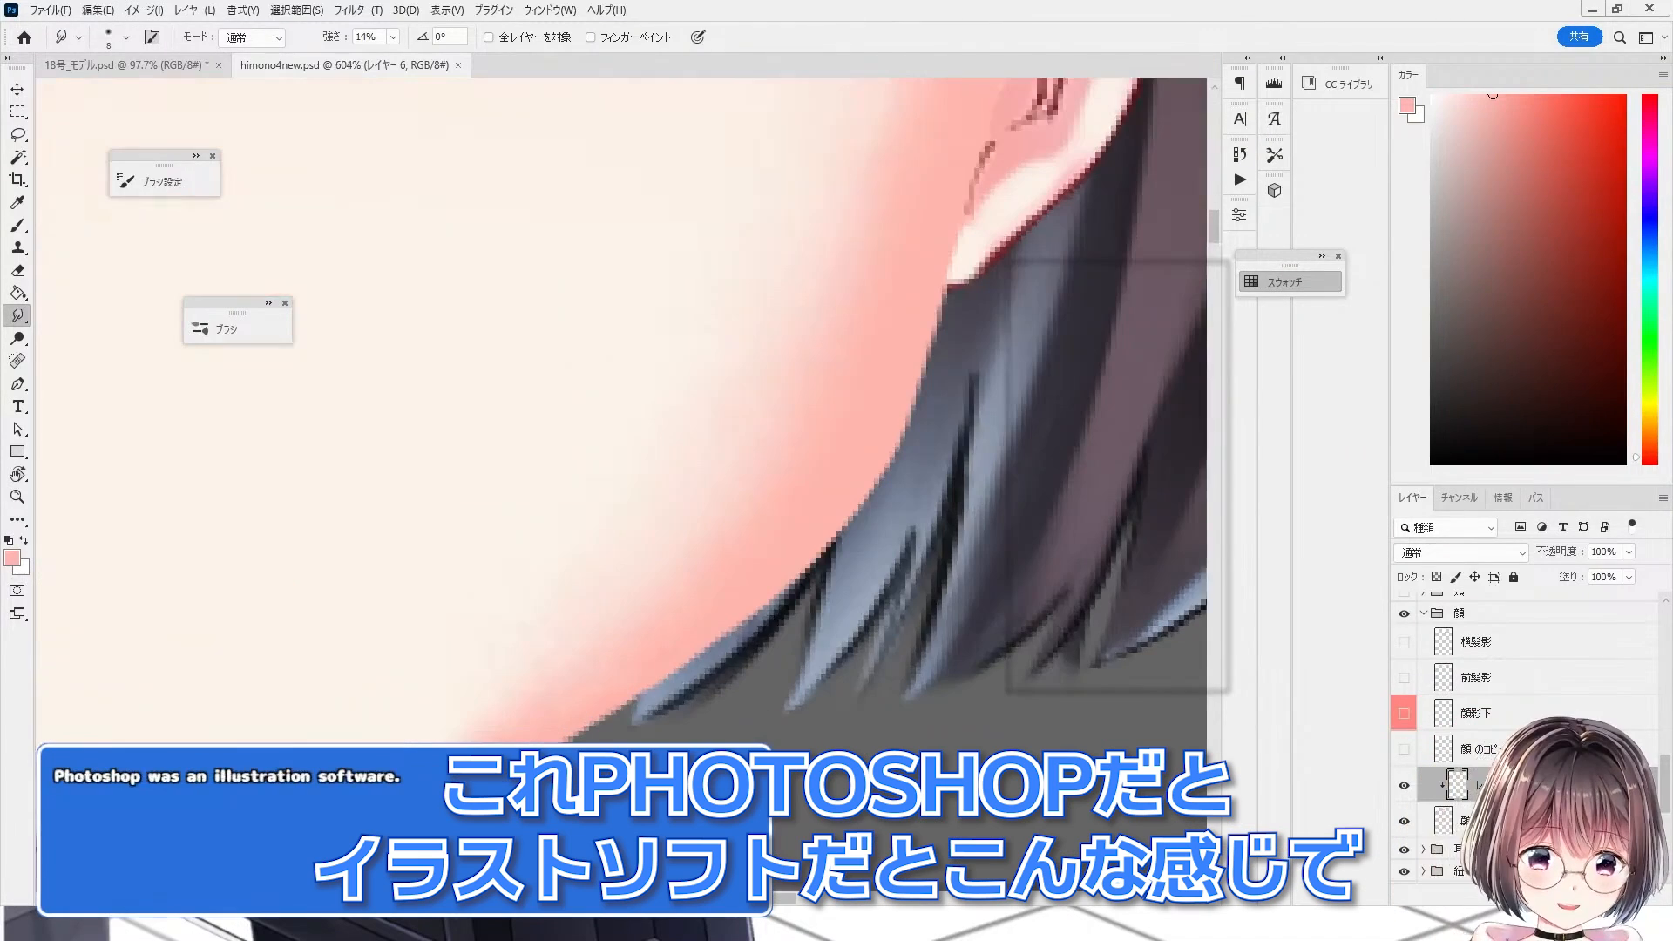
Step: Compare the jaw edge in Photoshop and Cubism, zooming in to examine the fringe along the face outline
{"action": "left_click_drag", "start_coordinate": [945, 351], "coordinate": [771, 412]}
{"action": "scroll", "coordinate": [771, 412], "scroll_direction": "up", "scroll_amount": 6}
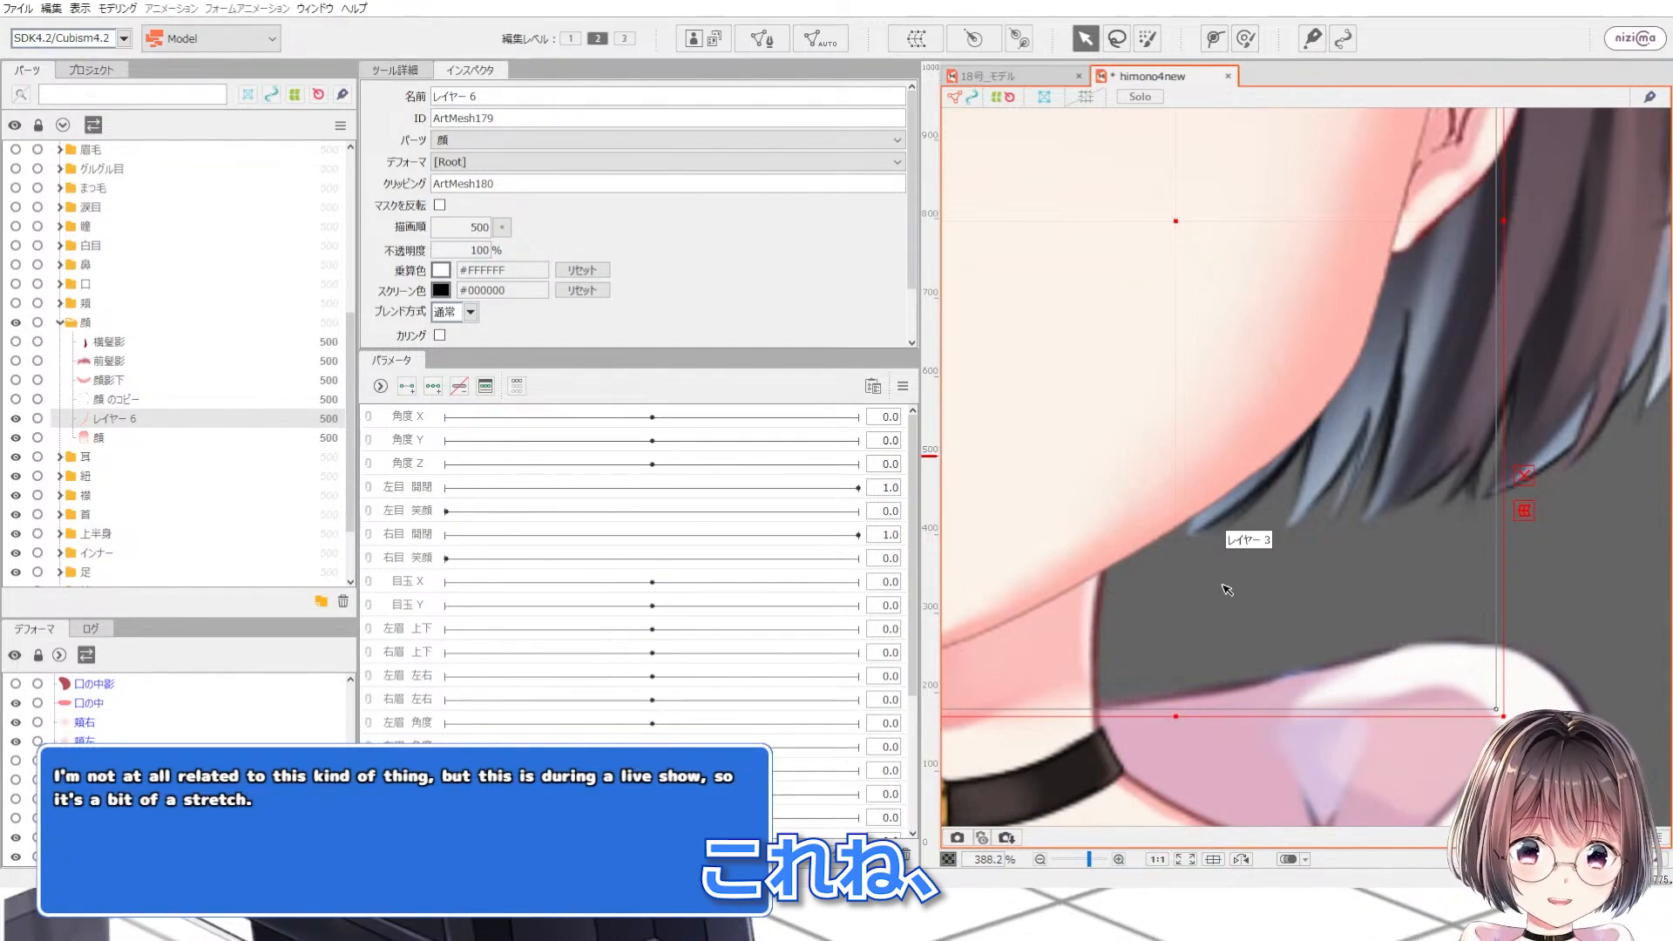
{"action": "scroll", "coordinate": [1225, 589], "scroll_direction": "down", "scroll_amount": 2}
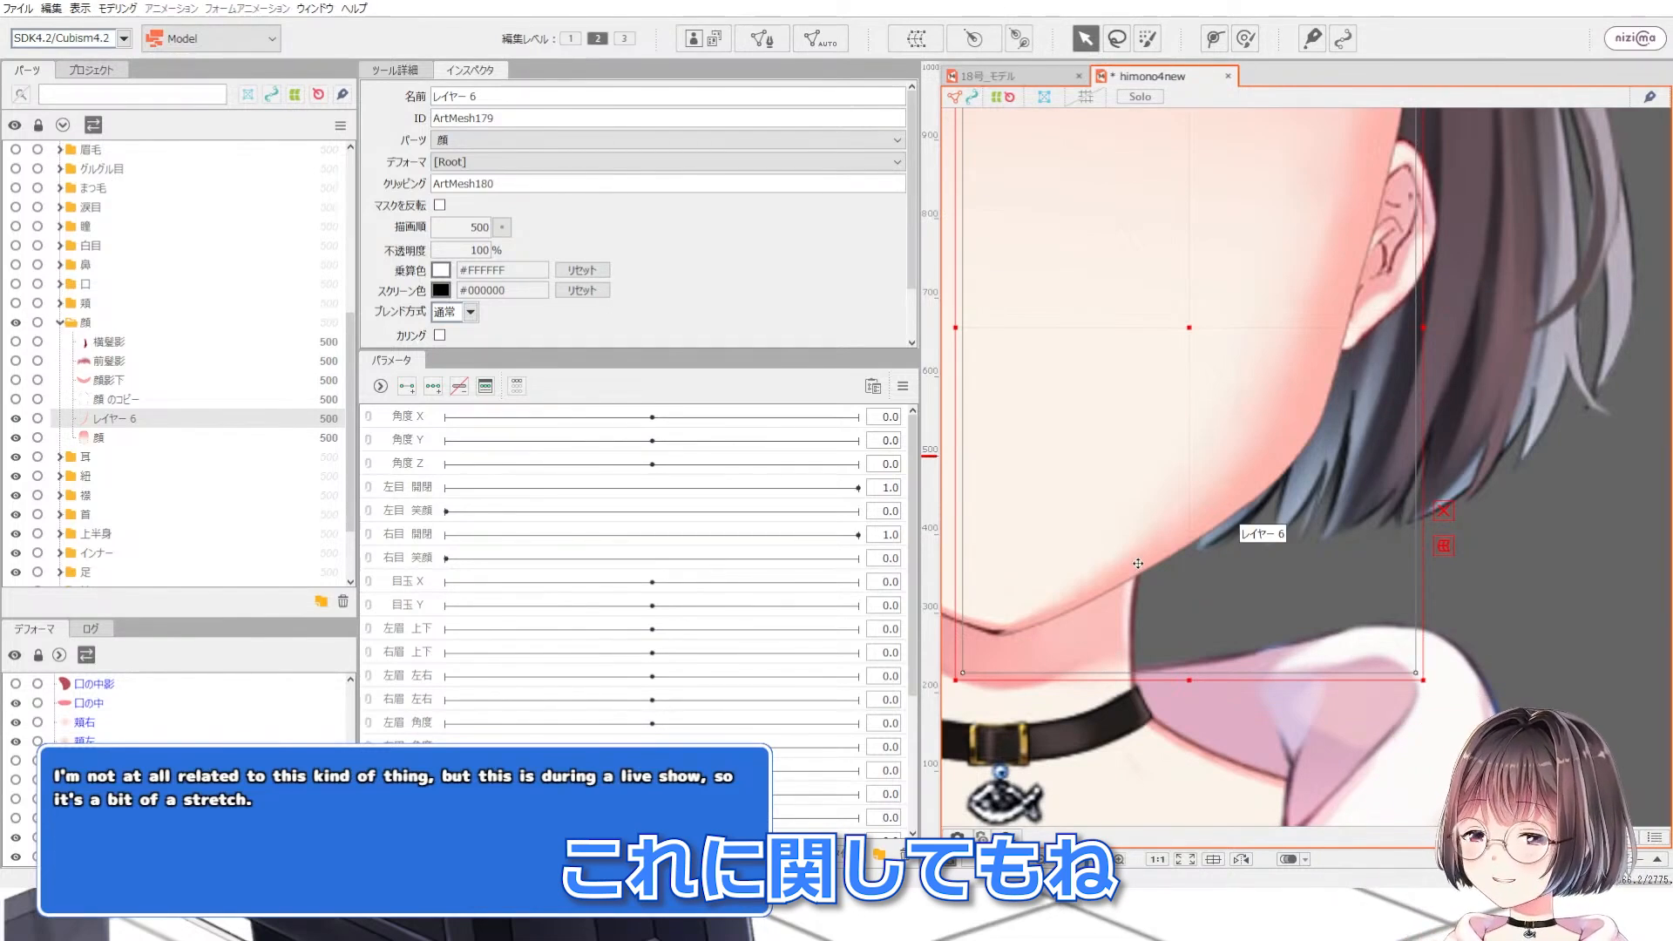
{"action": "scroll", "coordinate": [1129, 564], "scroll_direction": "up", "scroll_amount": 3}
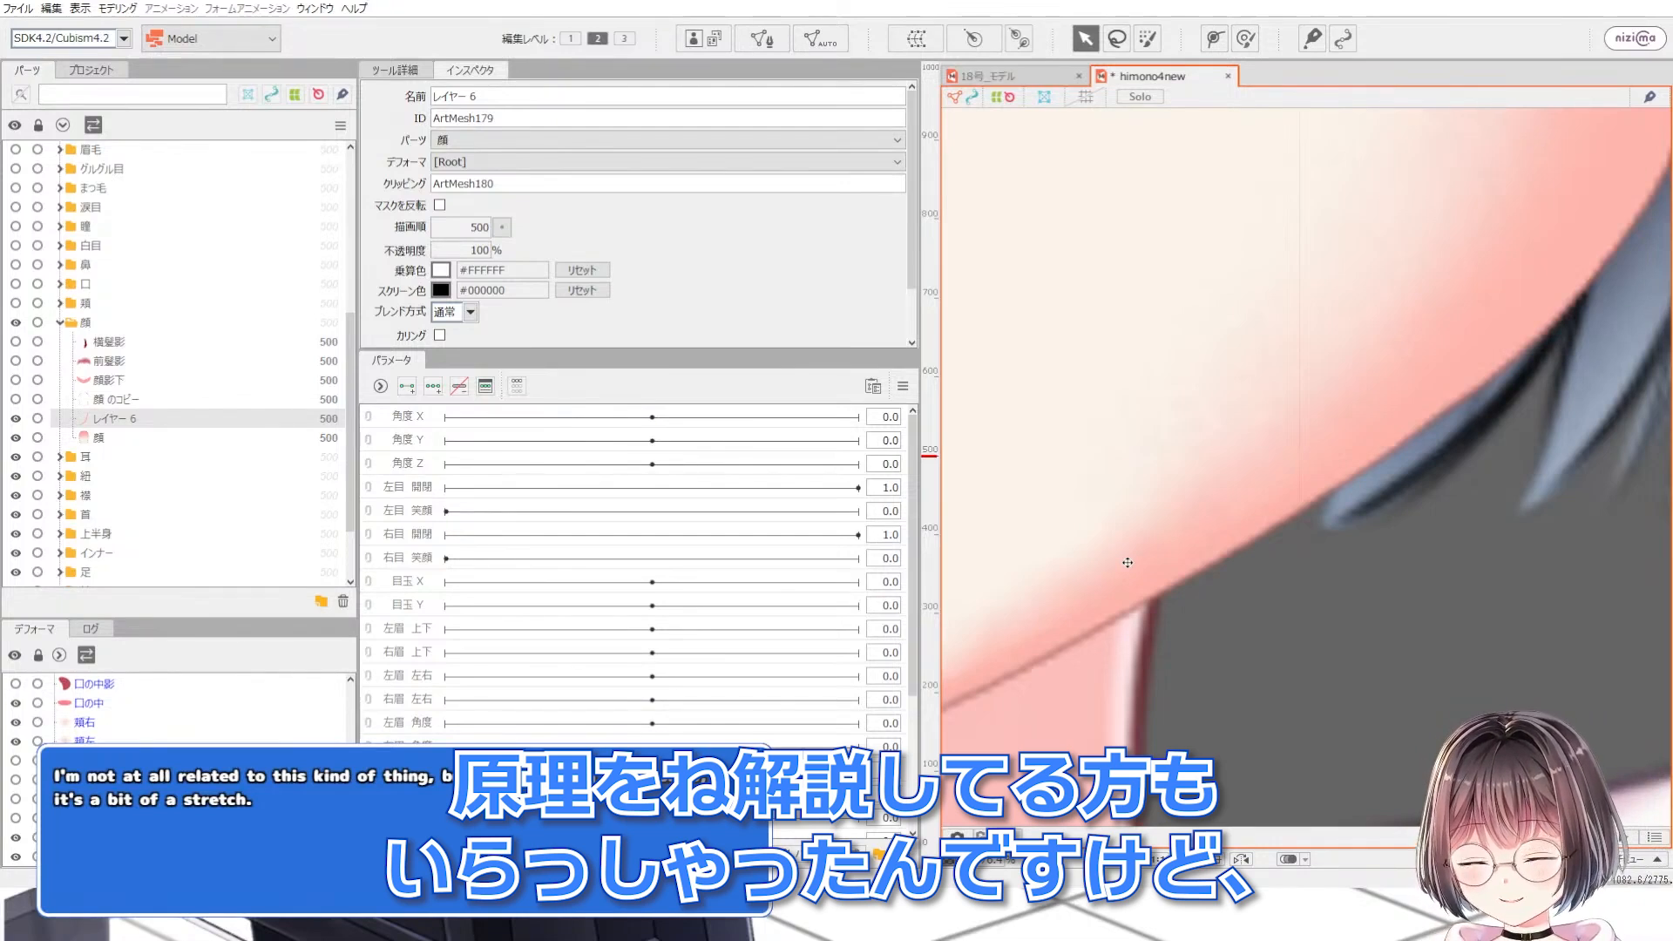
{"action": "scroll", "coordinate": [1130, 565], "scroll_direction": "down", "scroll_amount": 3}
{"action": "scroll", "coordinate": [1132, 568], "scroll_direction": "up", "scroll_amount": 3}
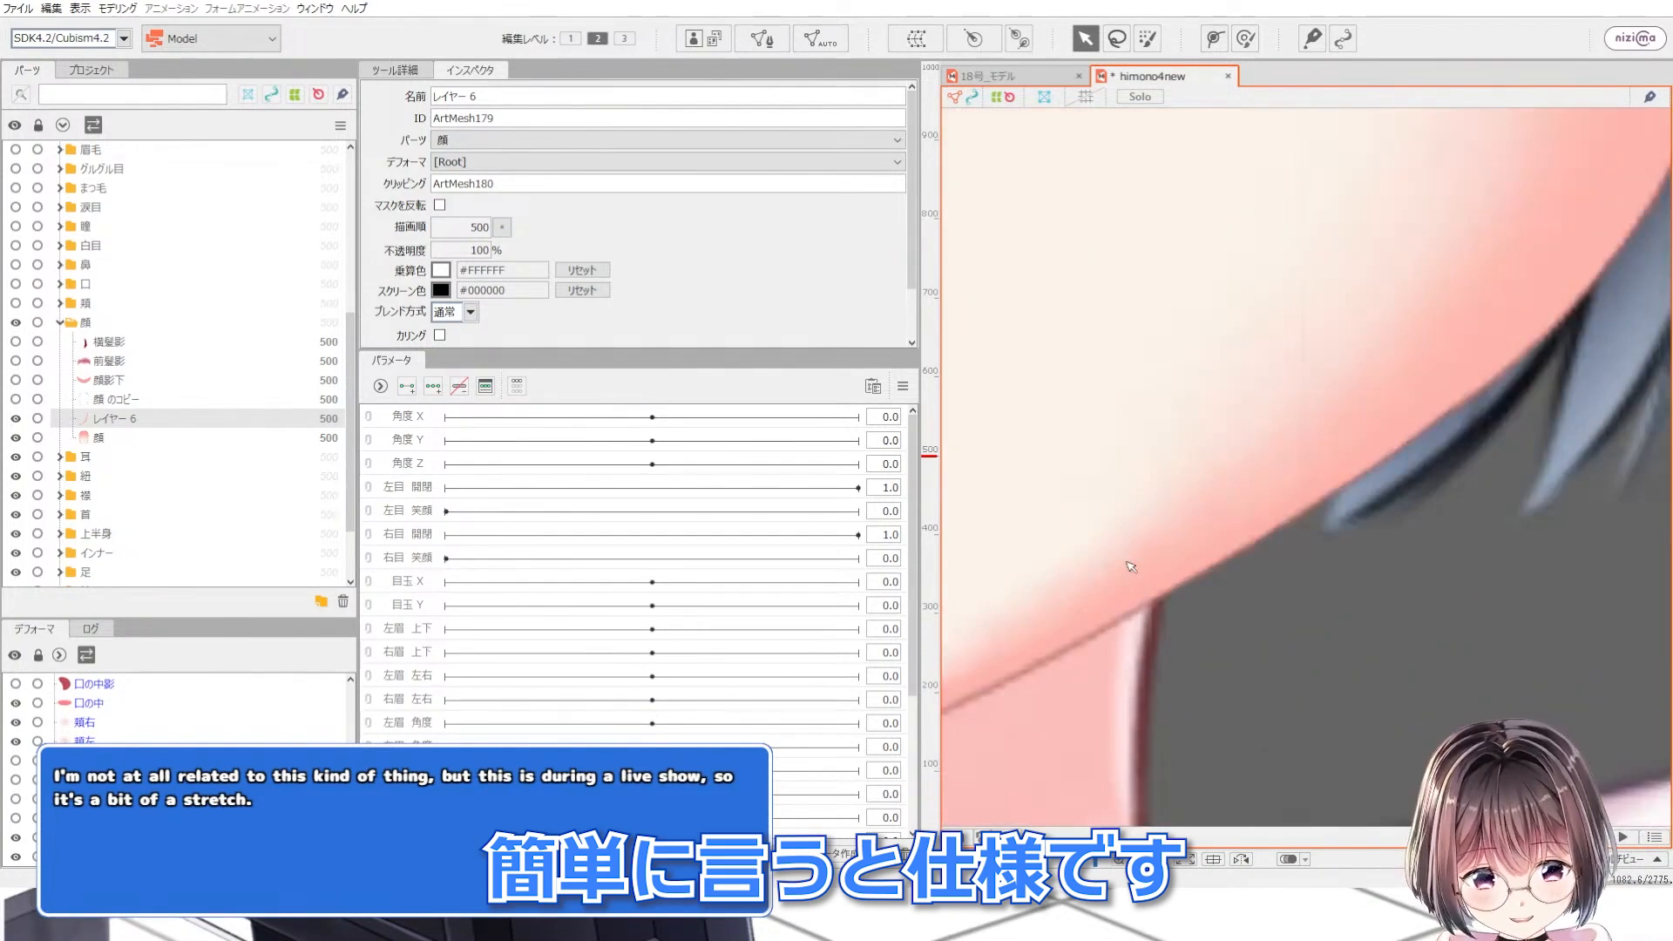
{"action": "scroll", "coordinate": [1133, 567], "scroll_direction": "down", "scroll_amount": 3}
{"action": "scroll", "coordinate": [1150, 588], "scroll_direction": "down", "scroll_amount": 2}
{"action": "scroll", "coordinate": [1023, 556], "scroll_direction": "up", "scroll_amount": 2}
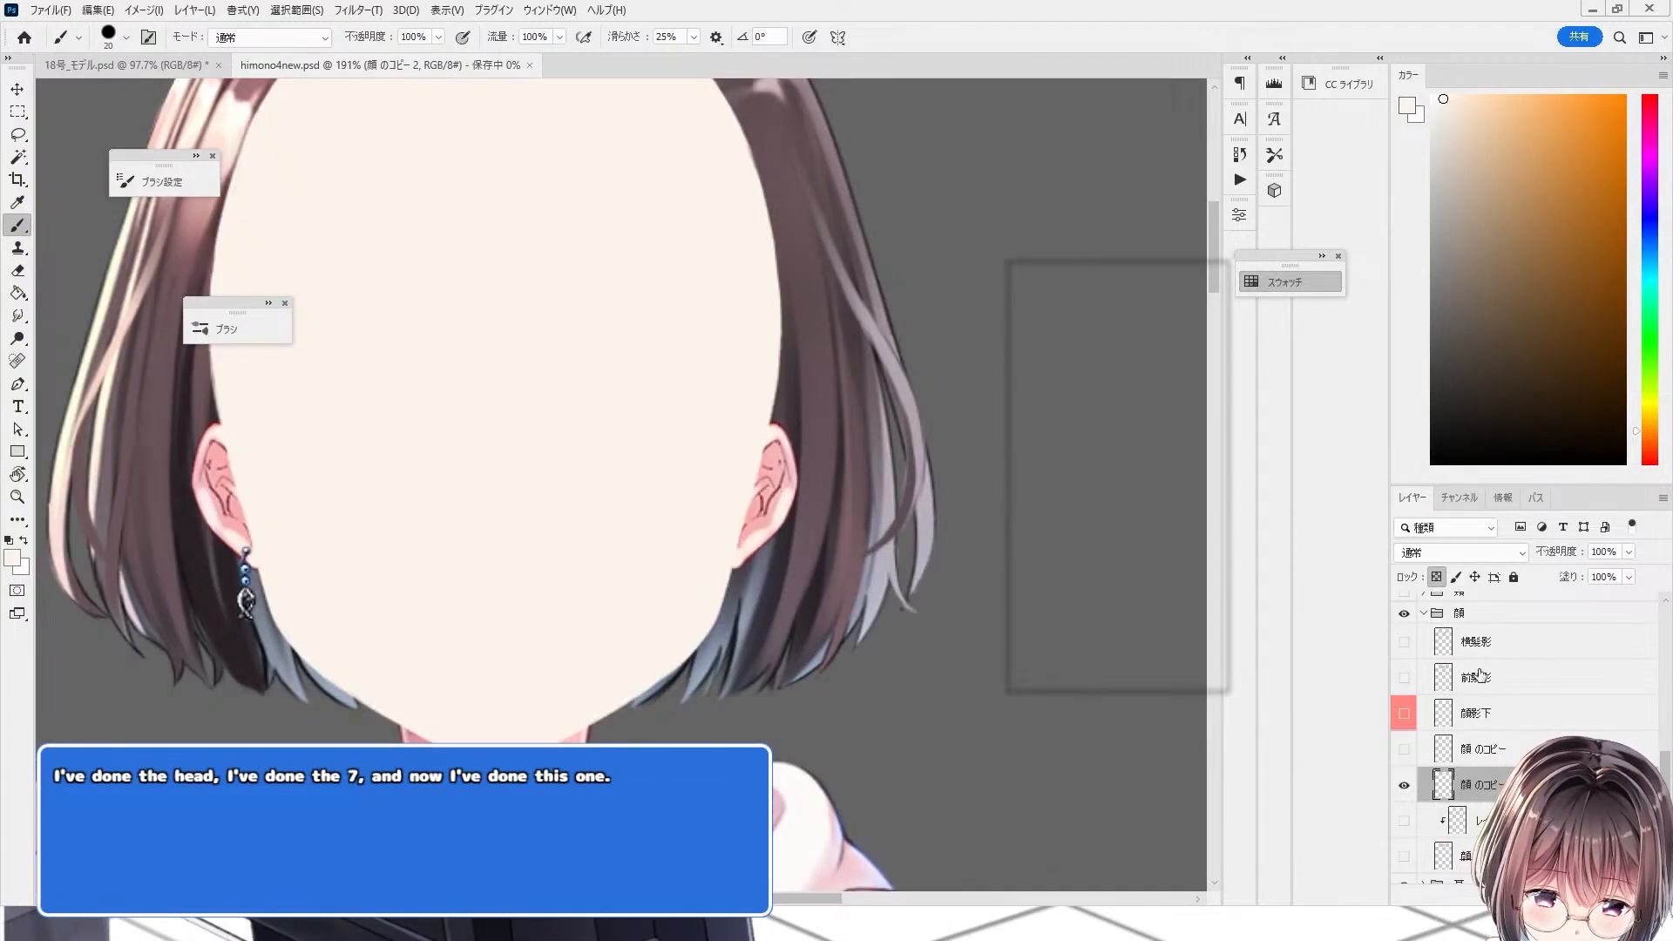
Step: Toggle the face layers' visibility, showing 顔 のコピー and selecting 顔 のコピー 2
{"action": "left_click", "coordinate": [1404, 857]}
{"action": "scroll", "coordinate": [544, 584], "scroll_direction": "up", "scroll_amount": 5}
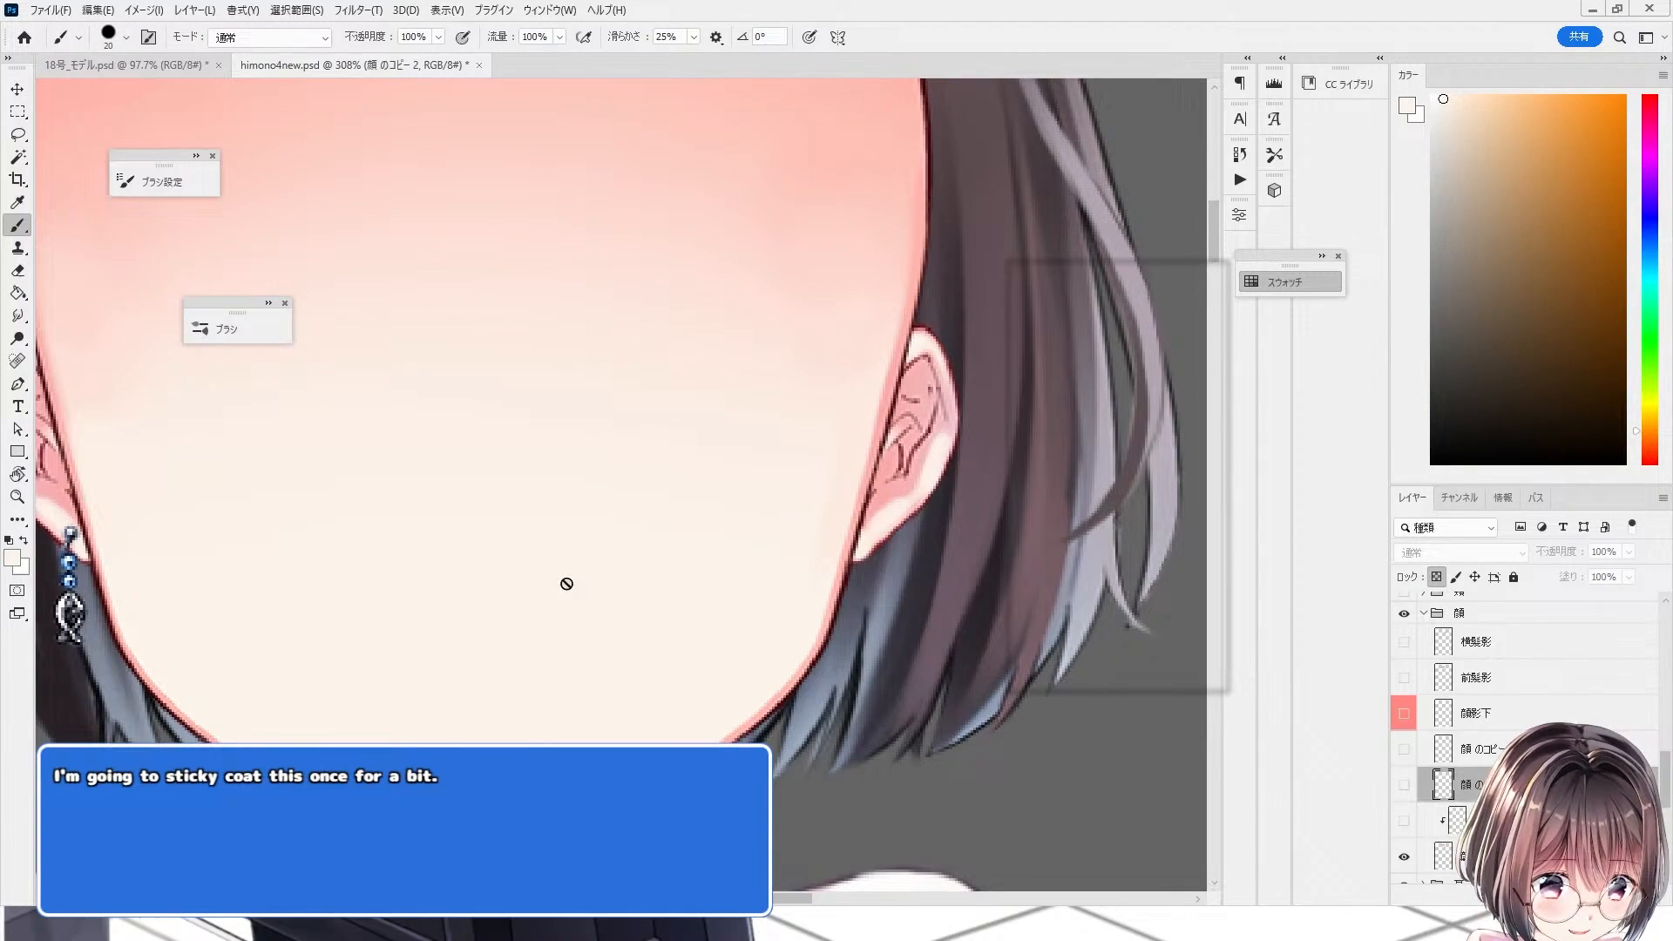
{"action": "left_click", "coordinate": [1419, 862]}
{"action": "left_click", "coordinate": [1403, 784]}
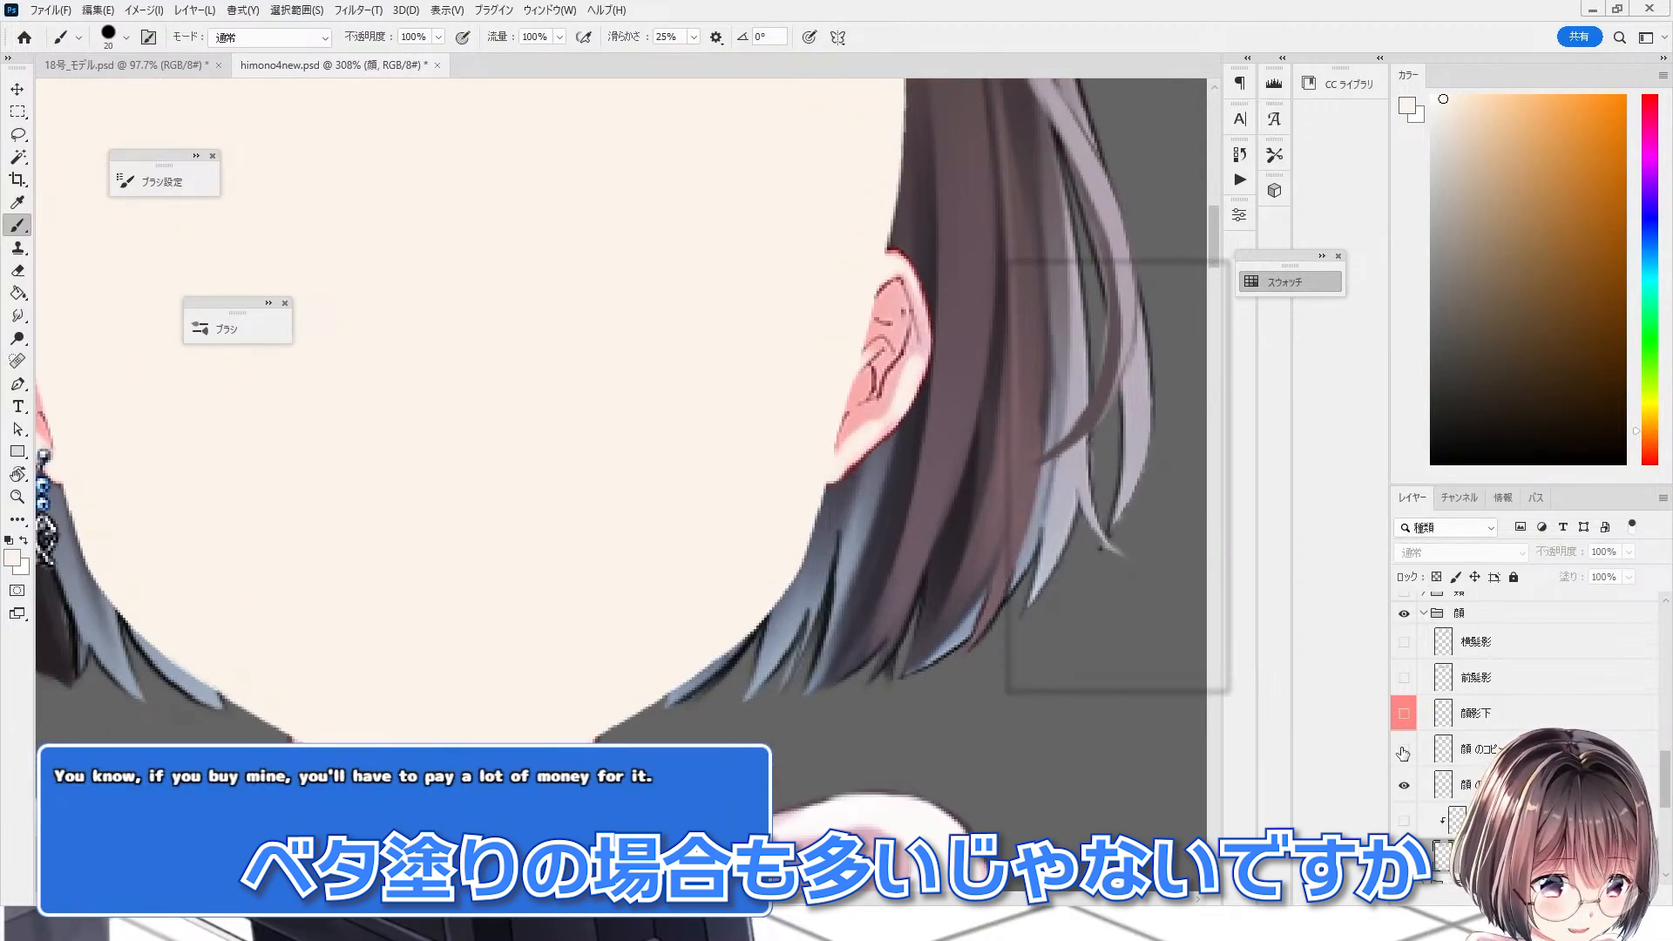
{"action": "left_click", "coordinate": [1404, 750]}
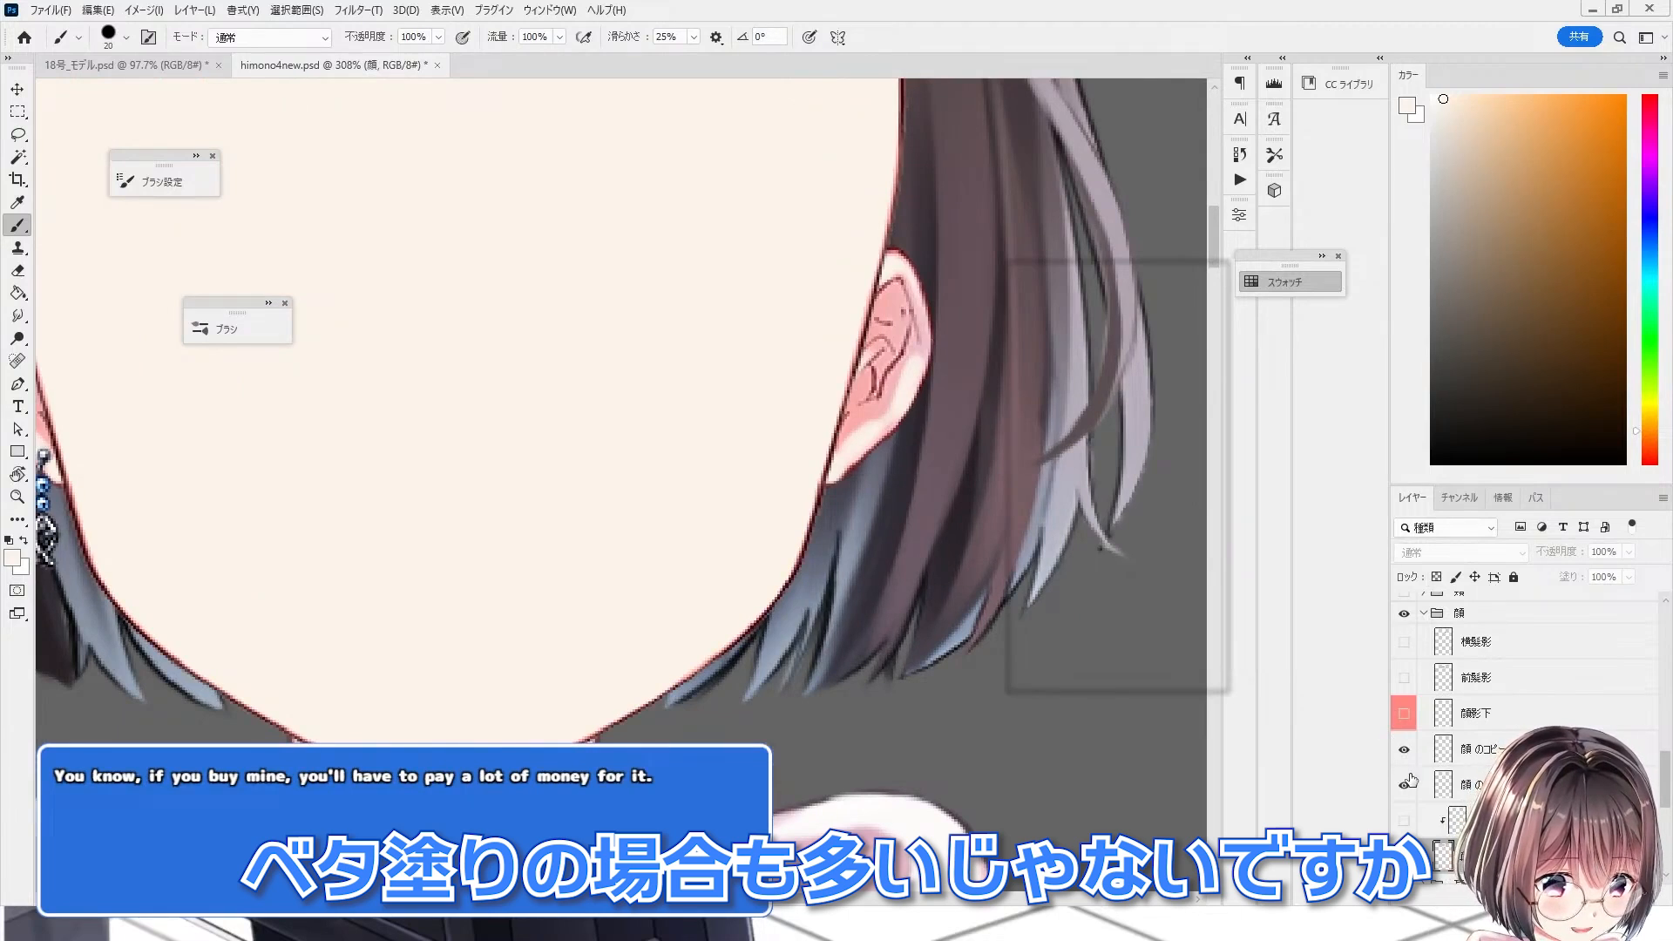
{"action": "left_click", "coordinate": [1471, 786]}
{"action": "scroll", "coordinate": [886, 684], "scroll_direction": "down", "scroll_amount": 3}
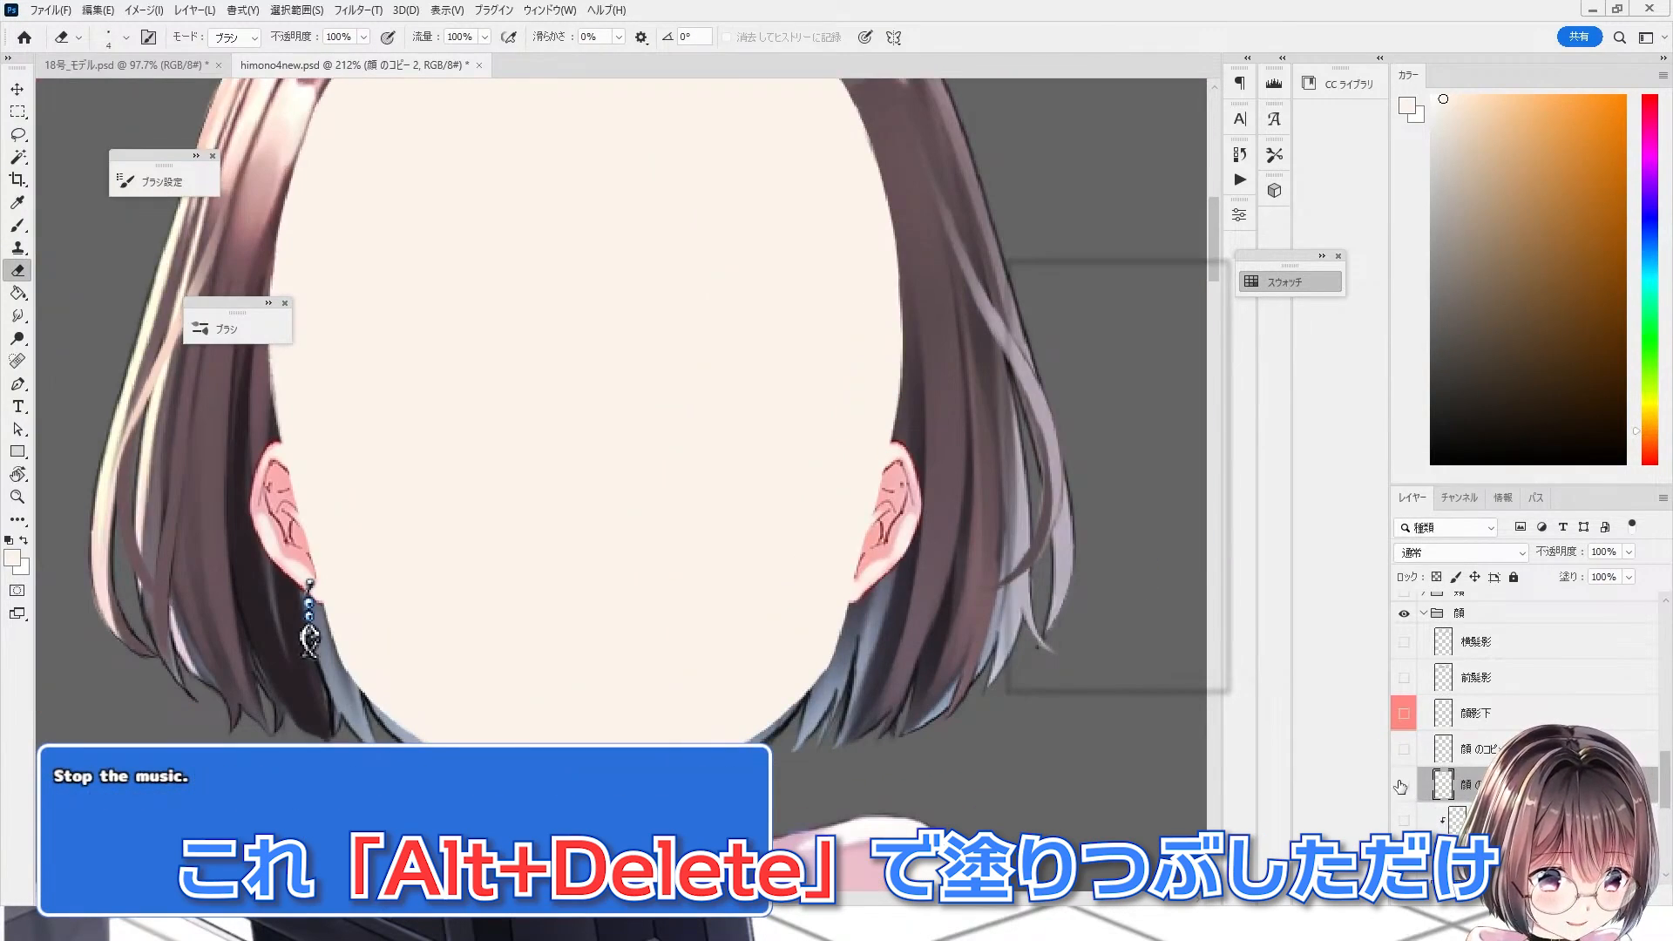
{"action": "left_click", "coordinate": [1402, 786]}
{"action": "left_click", "coordinate": [1402, 786]}
{"action": "left_click", "coordinate": [1403, 786]}
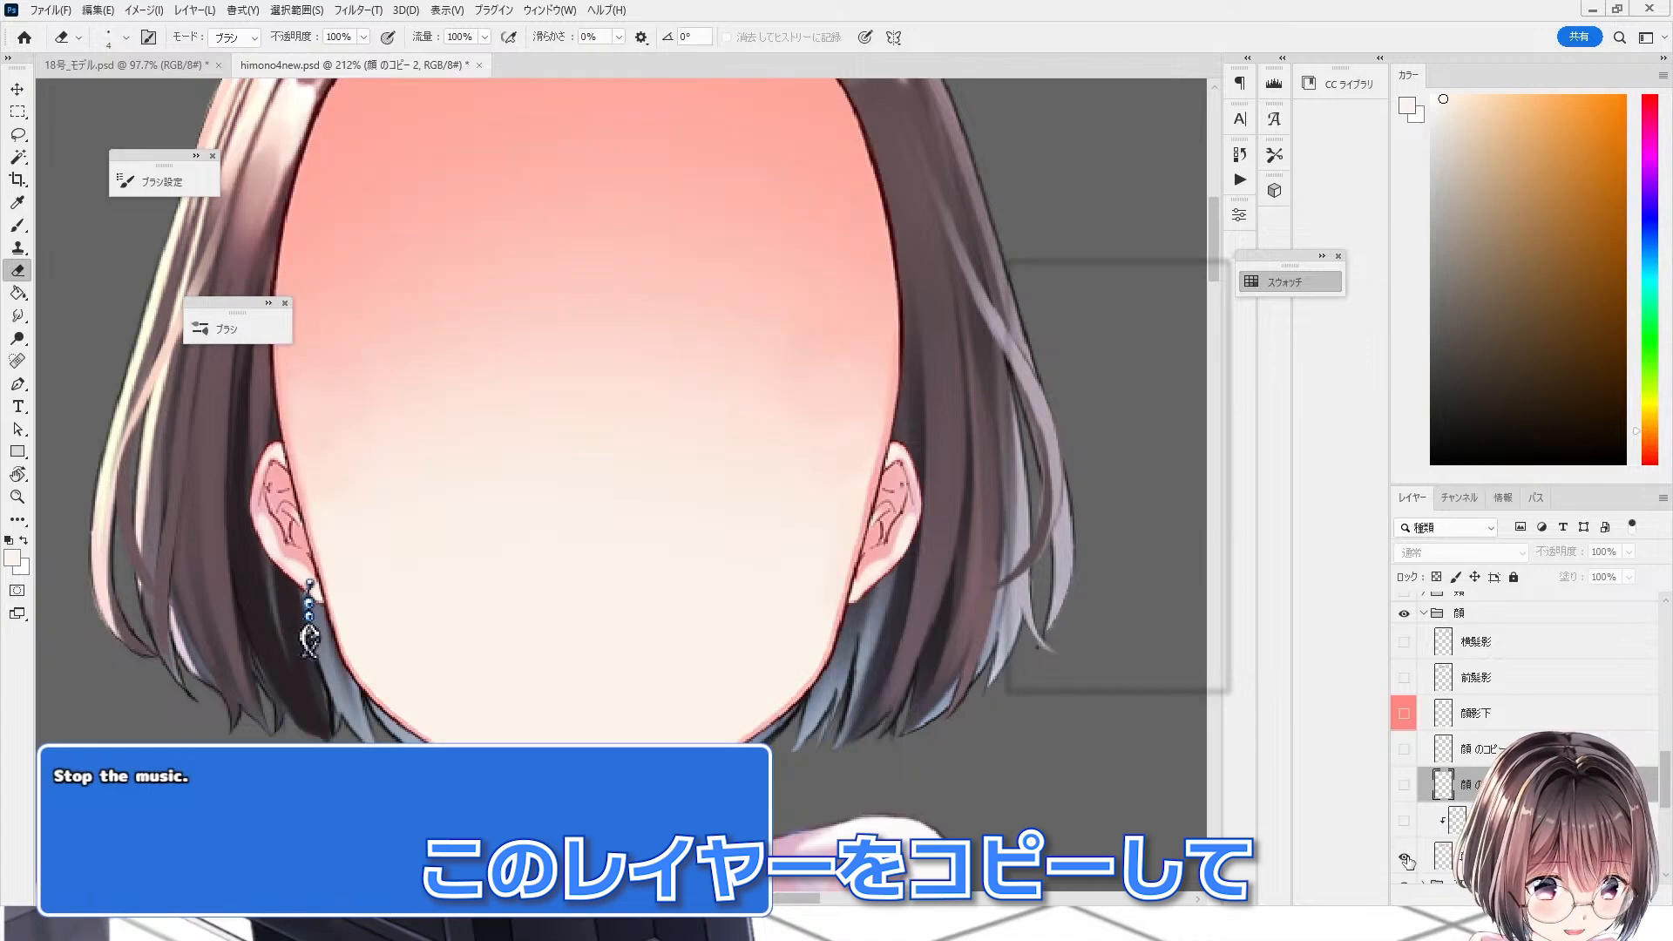
Step: Duplicate the 顔 layer as 顔 のコピー 3 above 顔 のコピー 2
{"action": "left_click", "coordinate": [1482, 857]}
{"action": "left_click_drag", "start_coordinate": [1481, 841], "coordinate": [1481, 767]}
{"action": "scroll", "coordinate": [1473, 767], "scroll_direction": "down", "scroll_amount": 5}
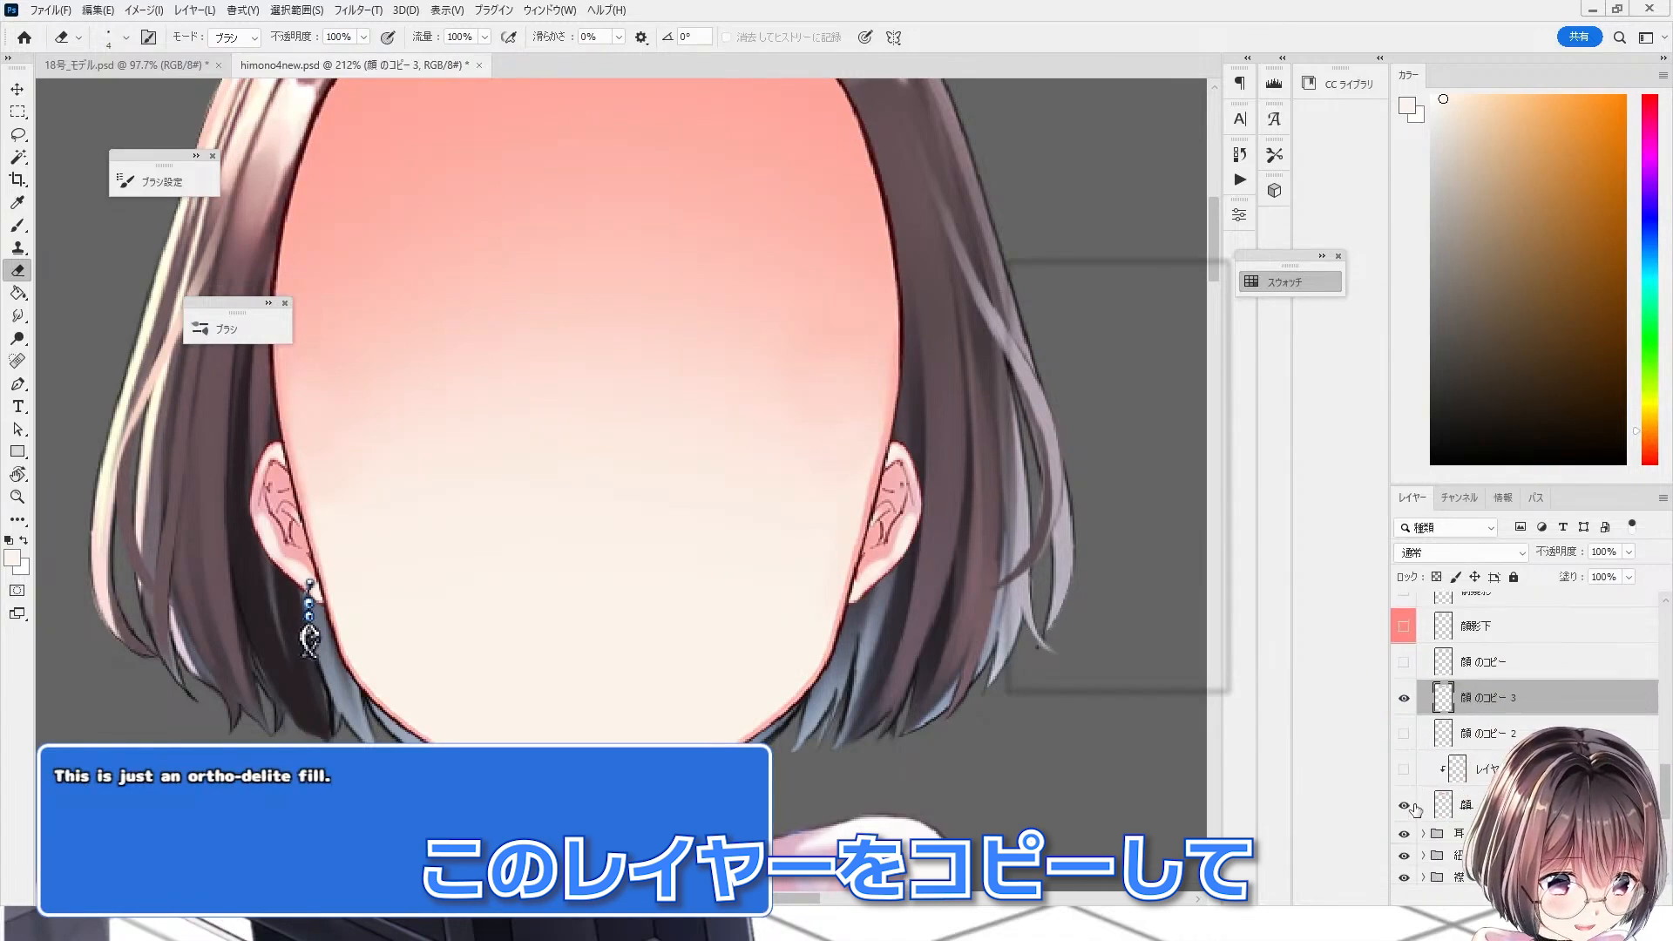
{"action": "left_click", "coordinate": [1403, 783]}
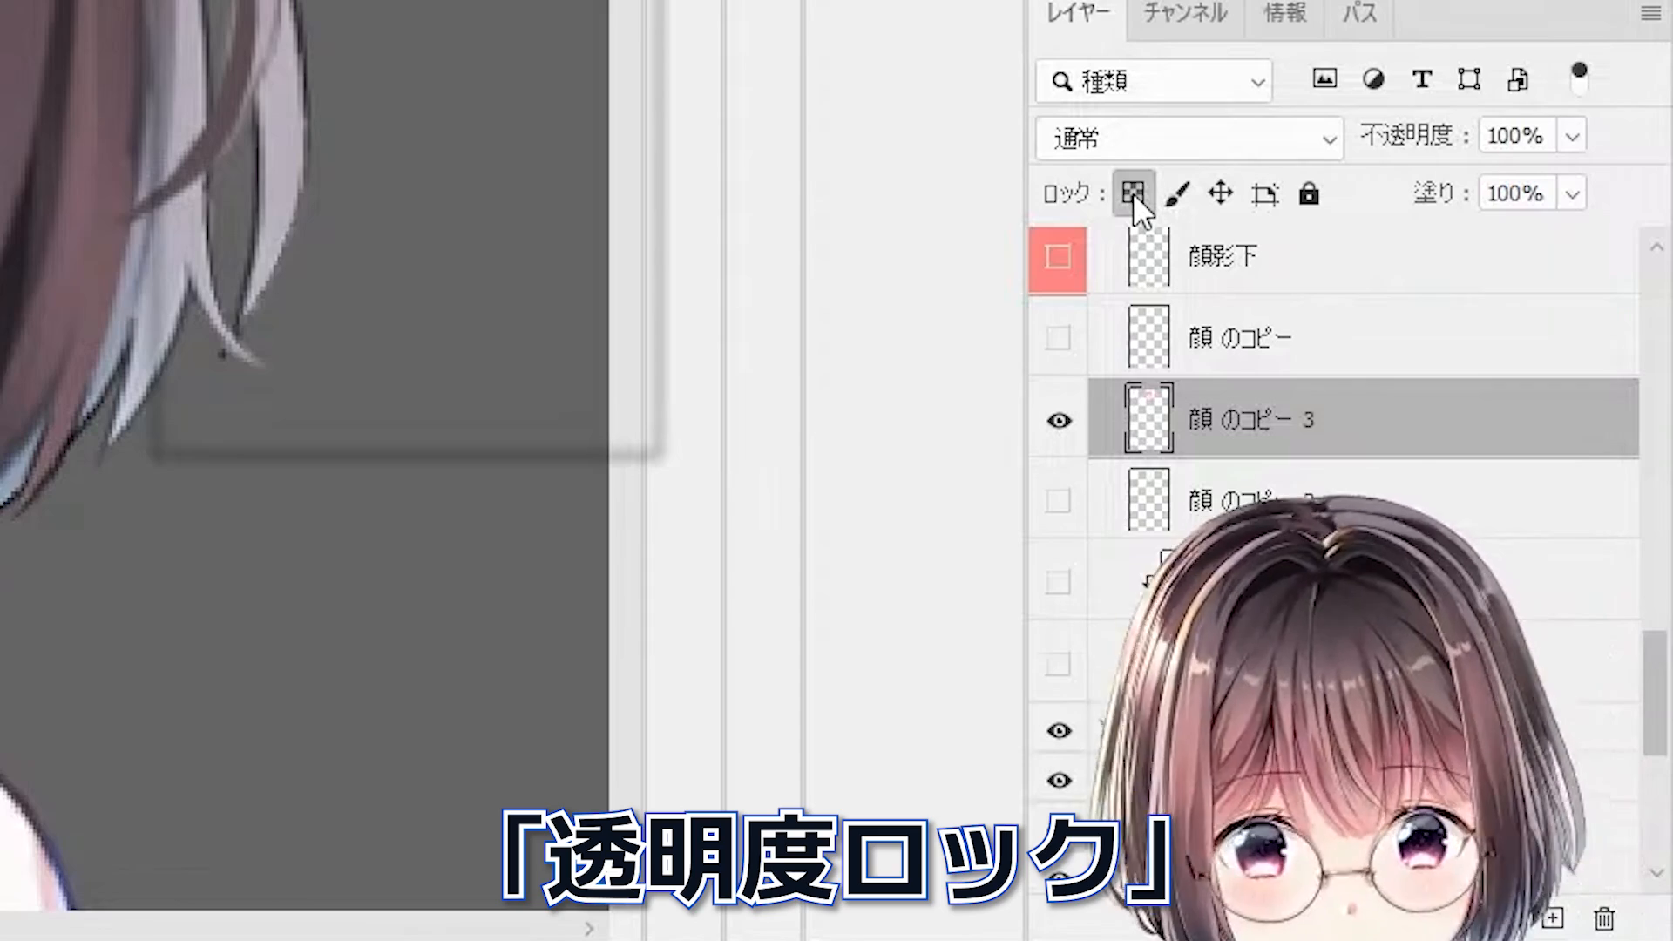
Step: Lock transparency on 顔 のコピー 3 and show the 顔 のコピー layer
{"action": "left_click", "coordinate": [1133, 192]}
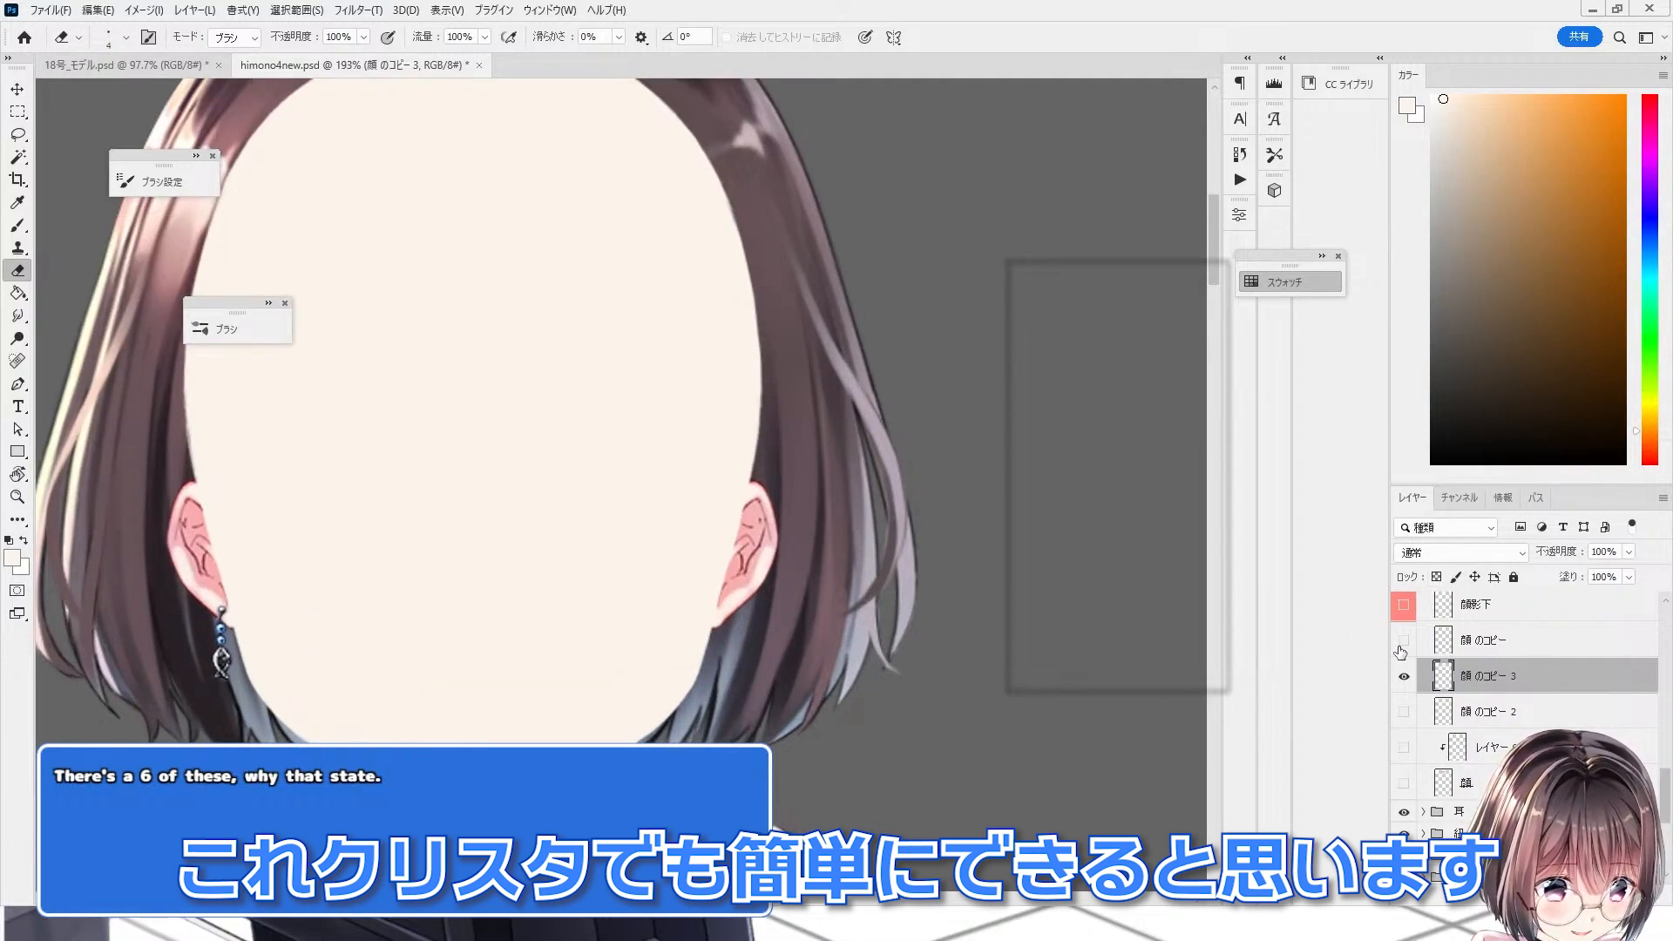
{"action": "left_click", "coordinate": [1401, 647]}
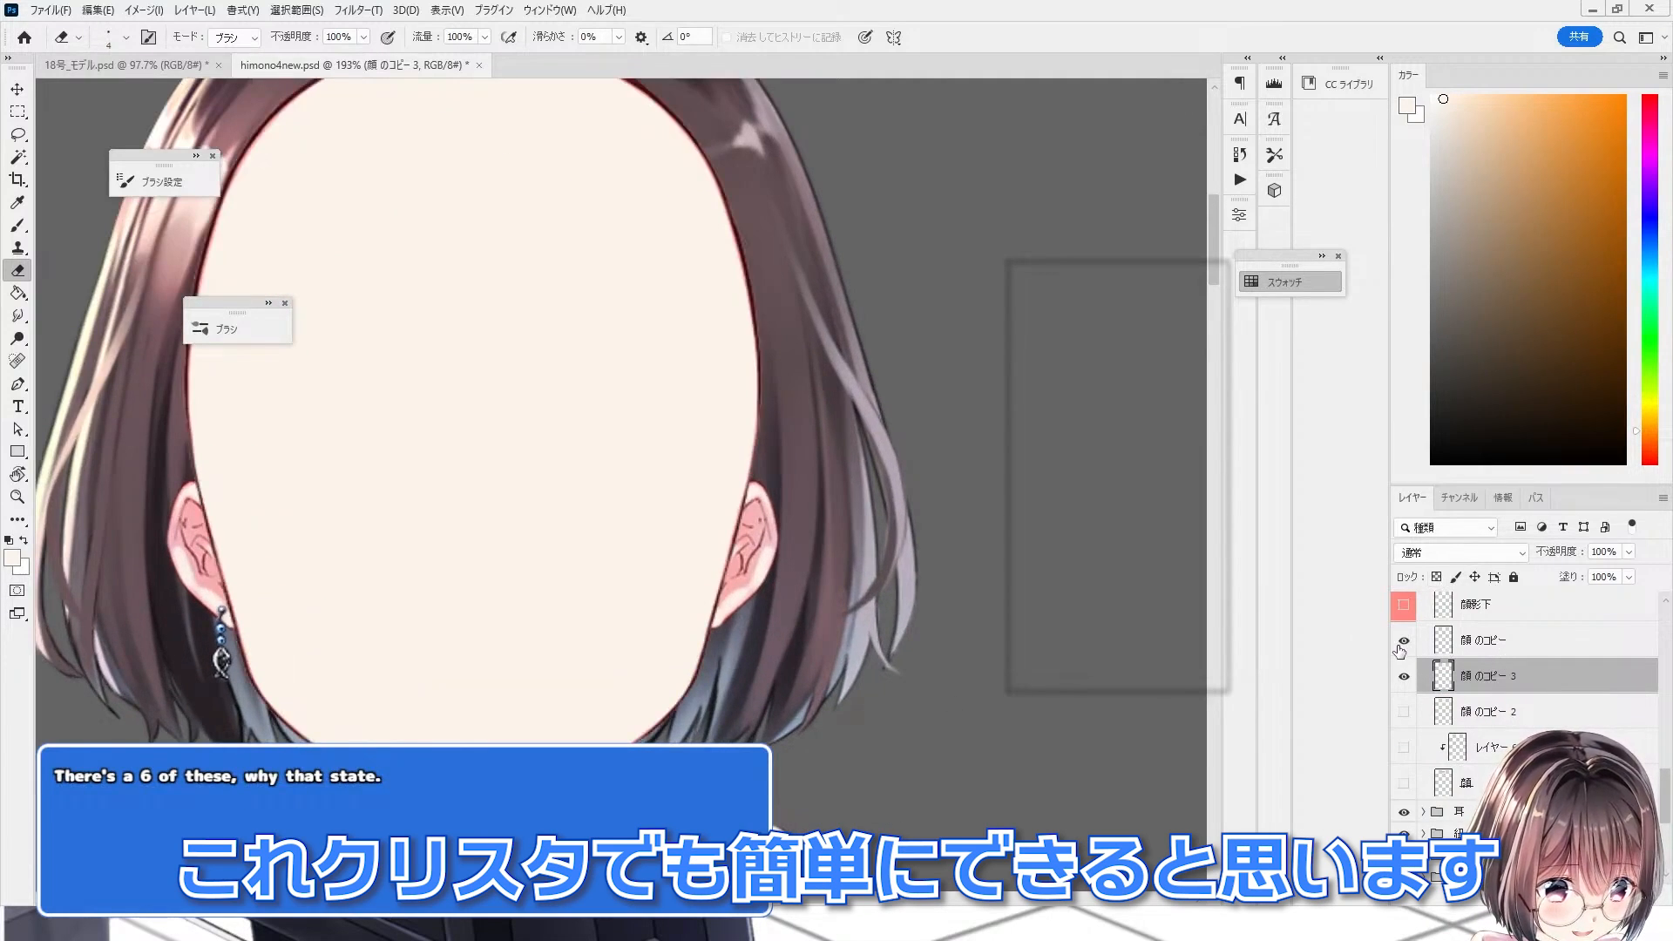
Step: Zoom around the face outline to examine the line art over the flat fill
{"action": "scroll", "coordinate": [862, 691], "scroll_direction": "down", "scroll_amount": 3}
{"action": "scroll", "coordinate": [519, 758], "scroll_direction": "up", "scroll_amount": 11}
{"action": "scroll", "coordinate": [782, 793], "scroll_direction": "down", "scroll_amount": 3}
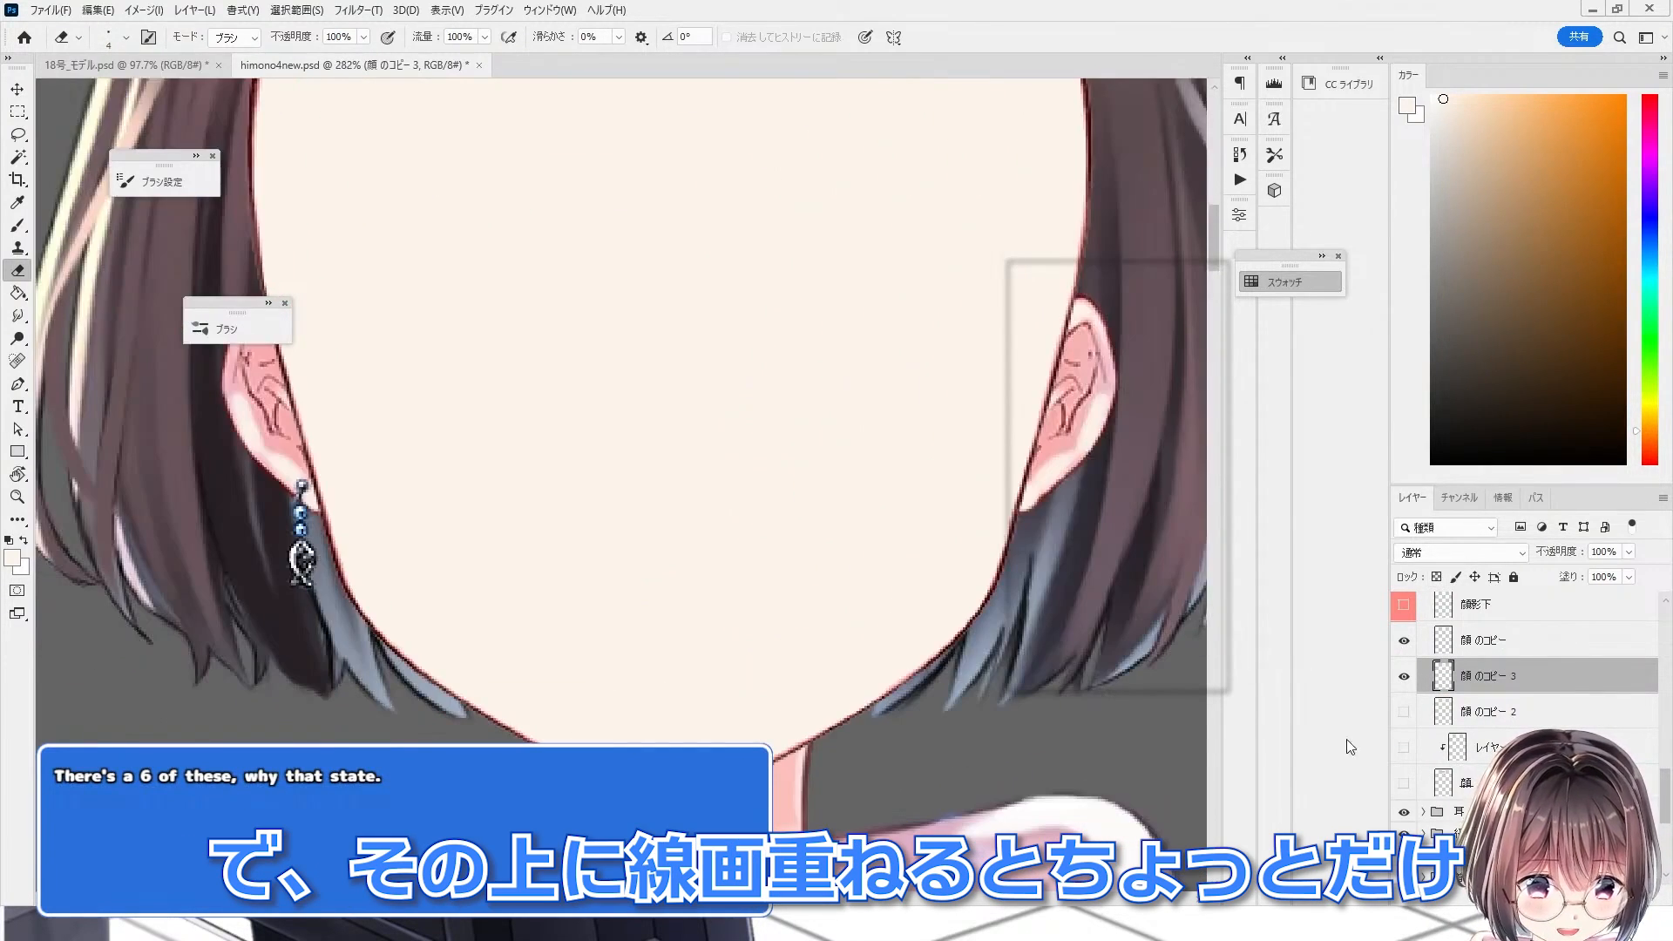
{"action": "scroll", "coordinate": [331, 566], "scroll_direction": "up", "scroll_amount": 11}
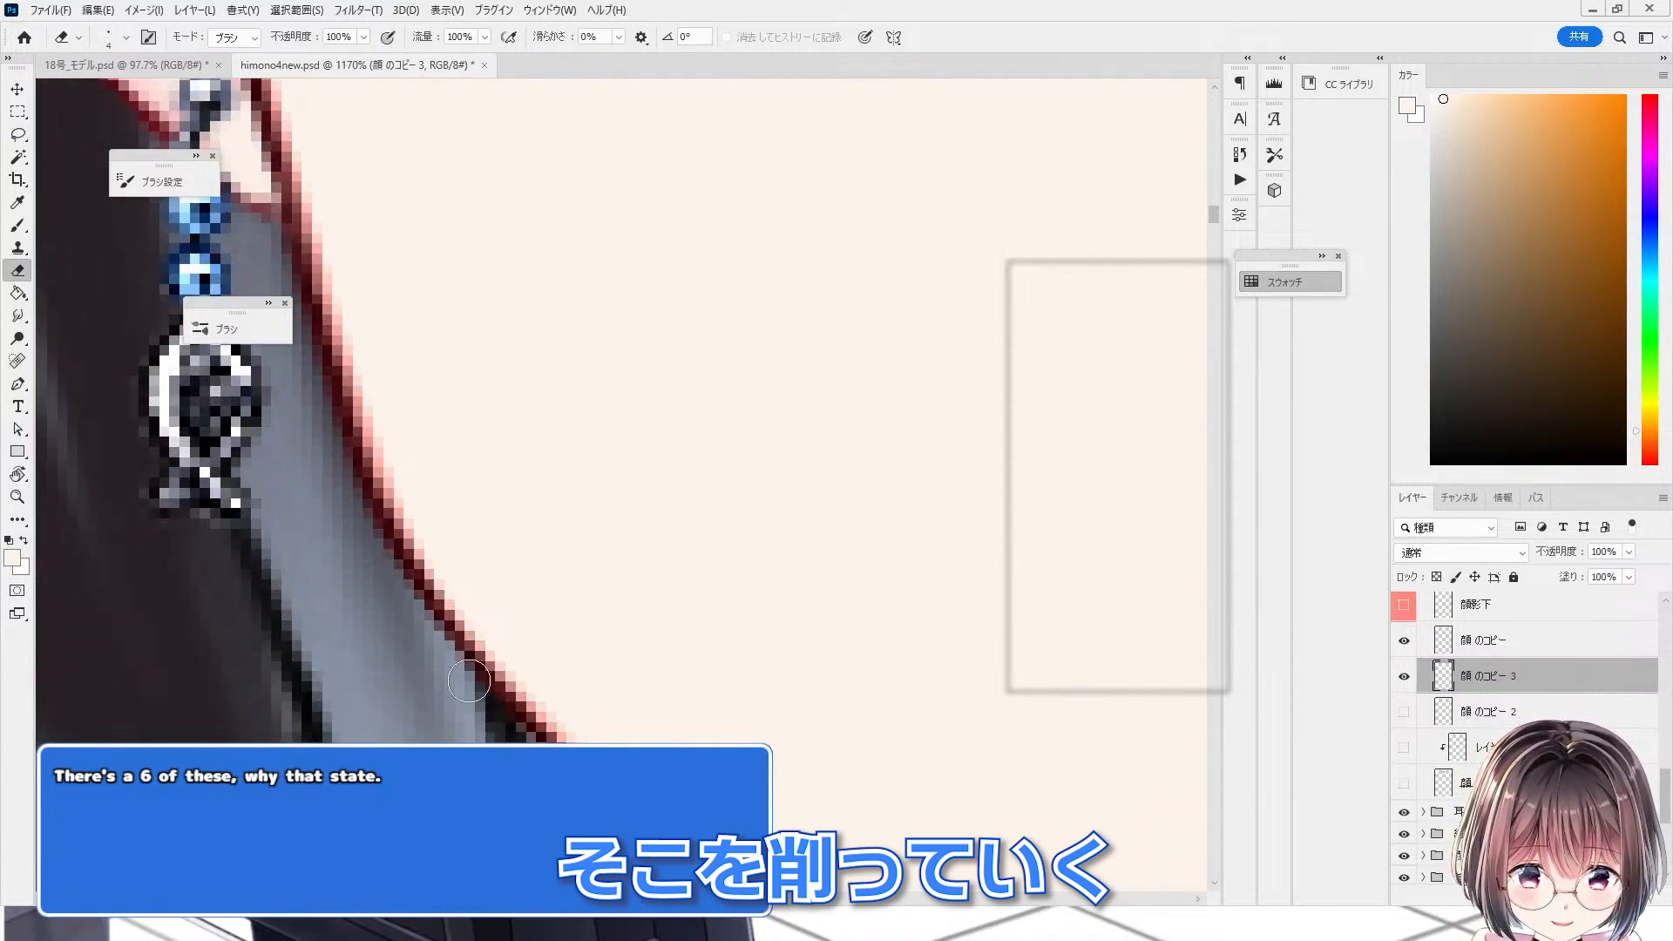
{"action": "scroll", "coordinate": [424, 630], "scroll_direction": "down", "scroll_amount": 3}
{"action": "scroll", "coordinate": [423, 635], "scroll_direction": "down", "scroll_amount": 15}
{"action": "scroll", "coordinate": [563, 467], "scroll_direction": "up", "scroll_amount": 3}
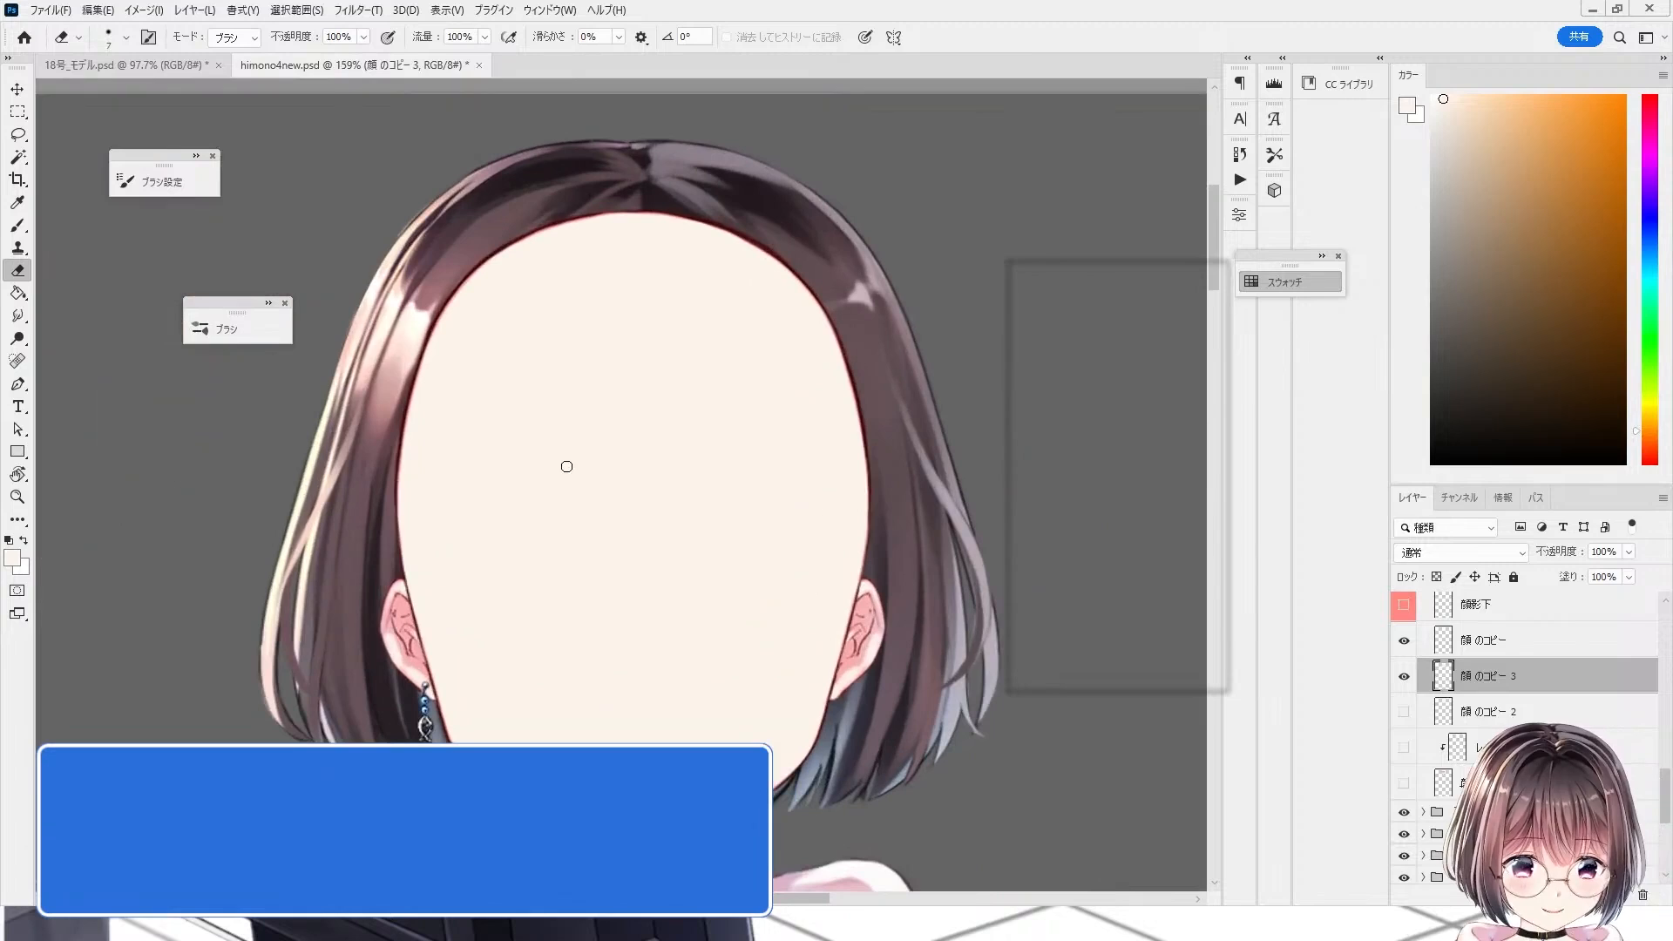
{"action": "scroll", "coordinate": [579, 472], "scroll_direction": "down", "scroll_amount": 3}
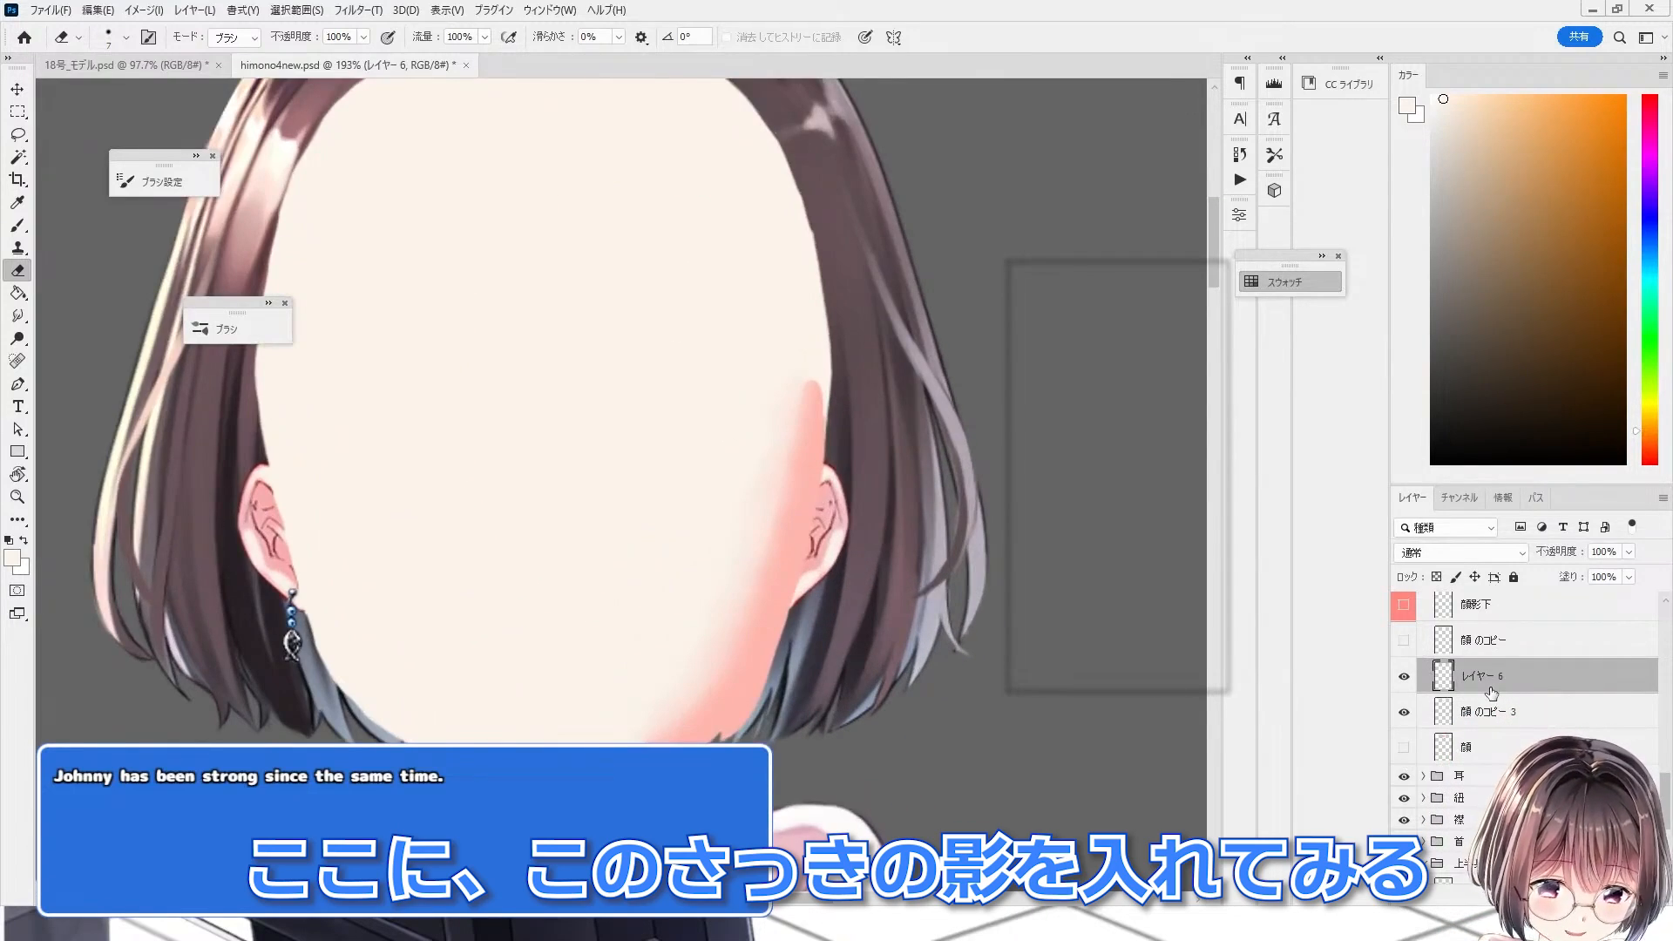
Step: Clip the レイヤー 6 shading layer to 顔 のコピー 3 and inspect the jaw shading
{"action": "key", "text": "ctrl+alt+g"}
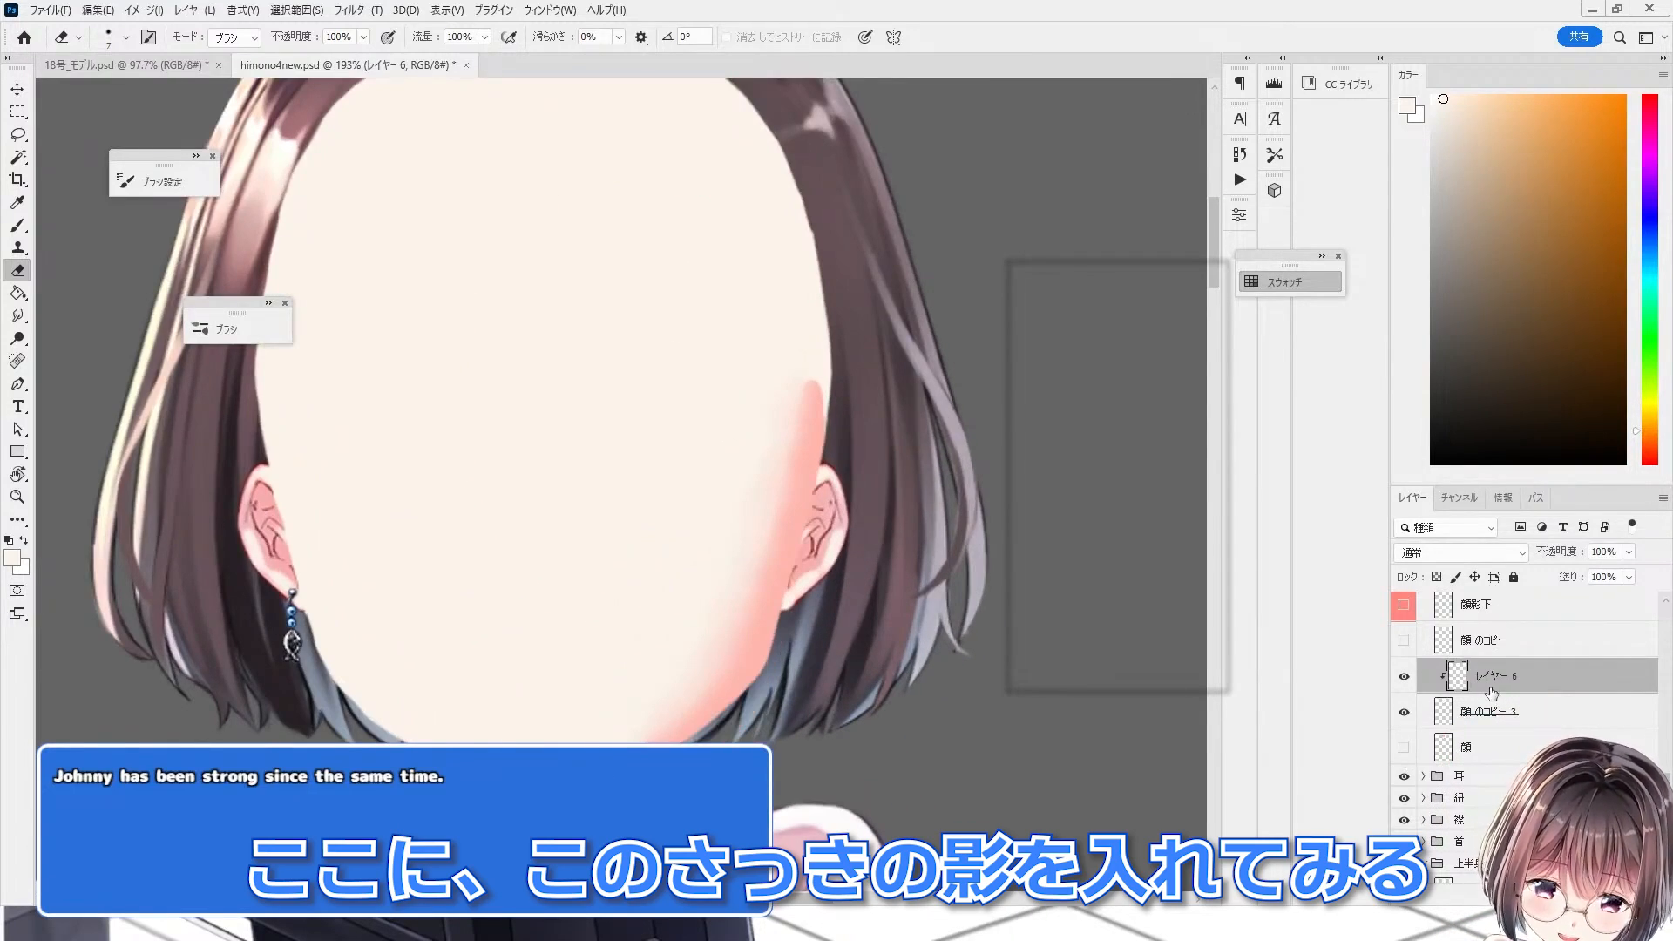
{"action": "scroll", "coordinate": [747, 703], "scroll_direction": "up", "scroll_amount": 3}
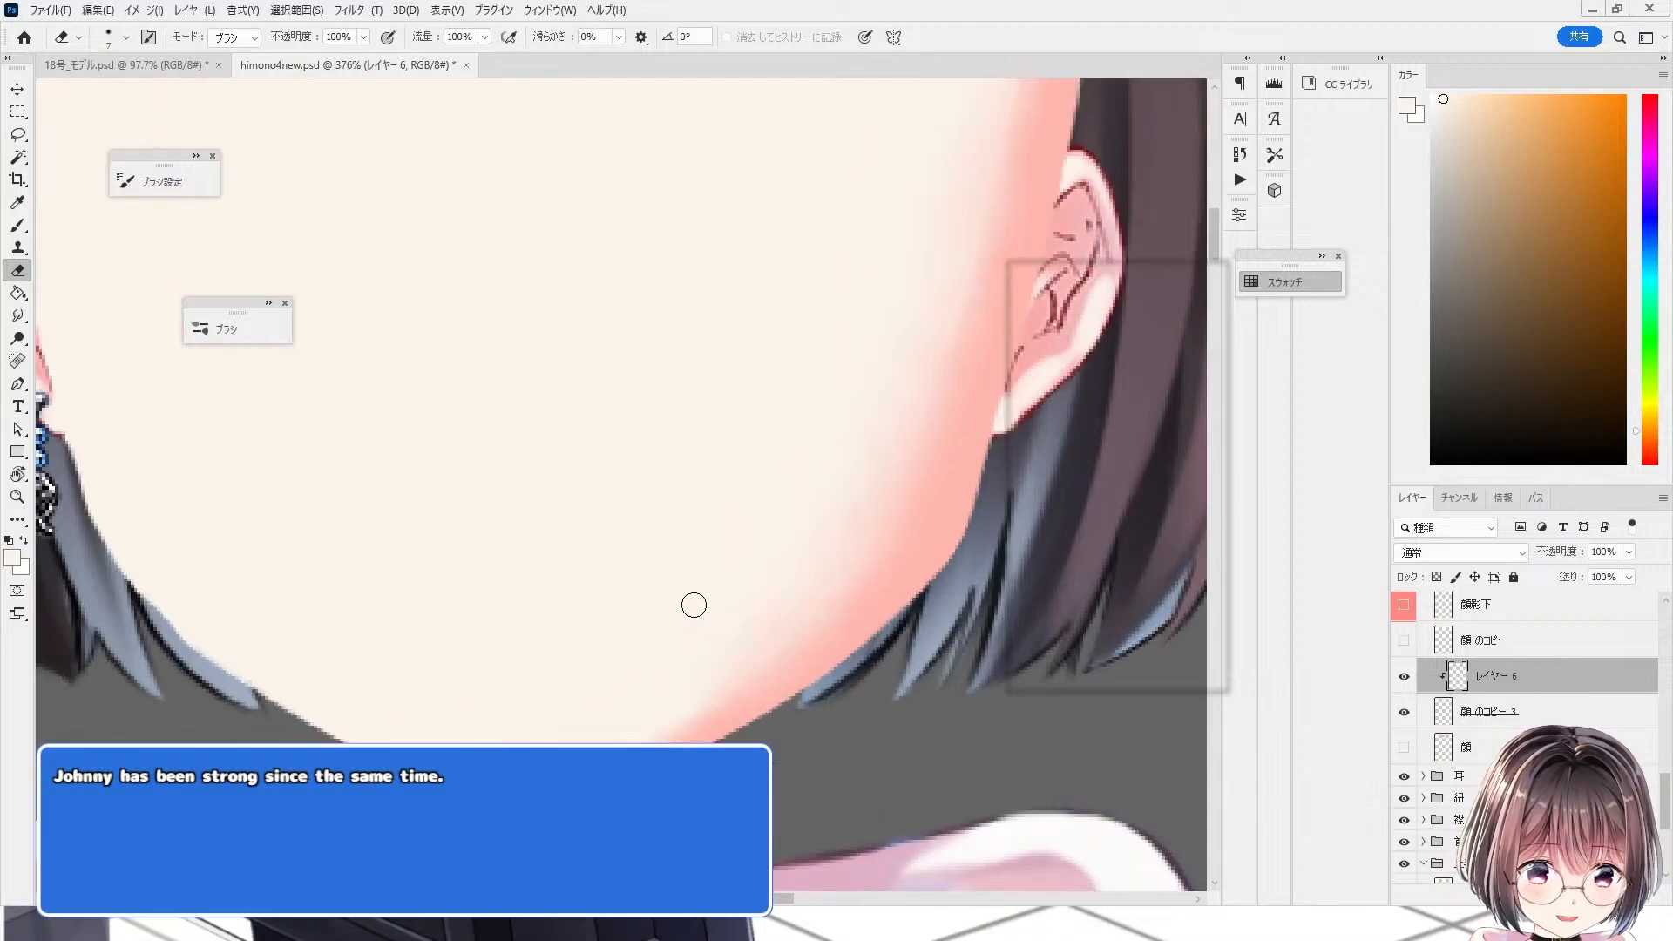
{"action": "scroll", "coordinate": [424, 632], "scroll_direction": "down", "scroll_amount": 3}
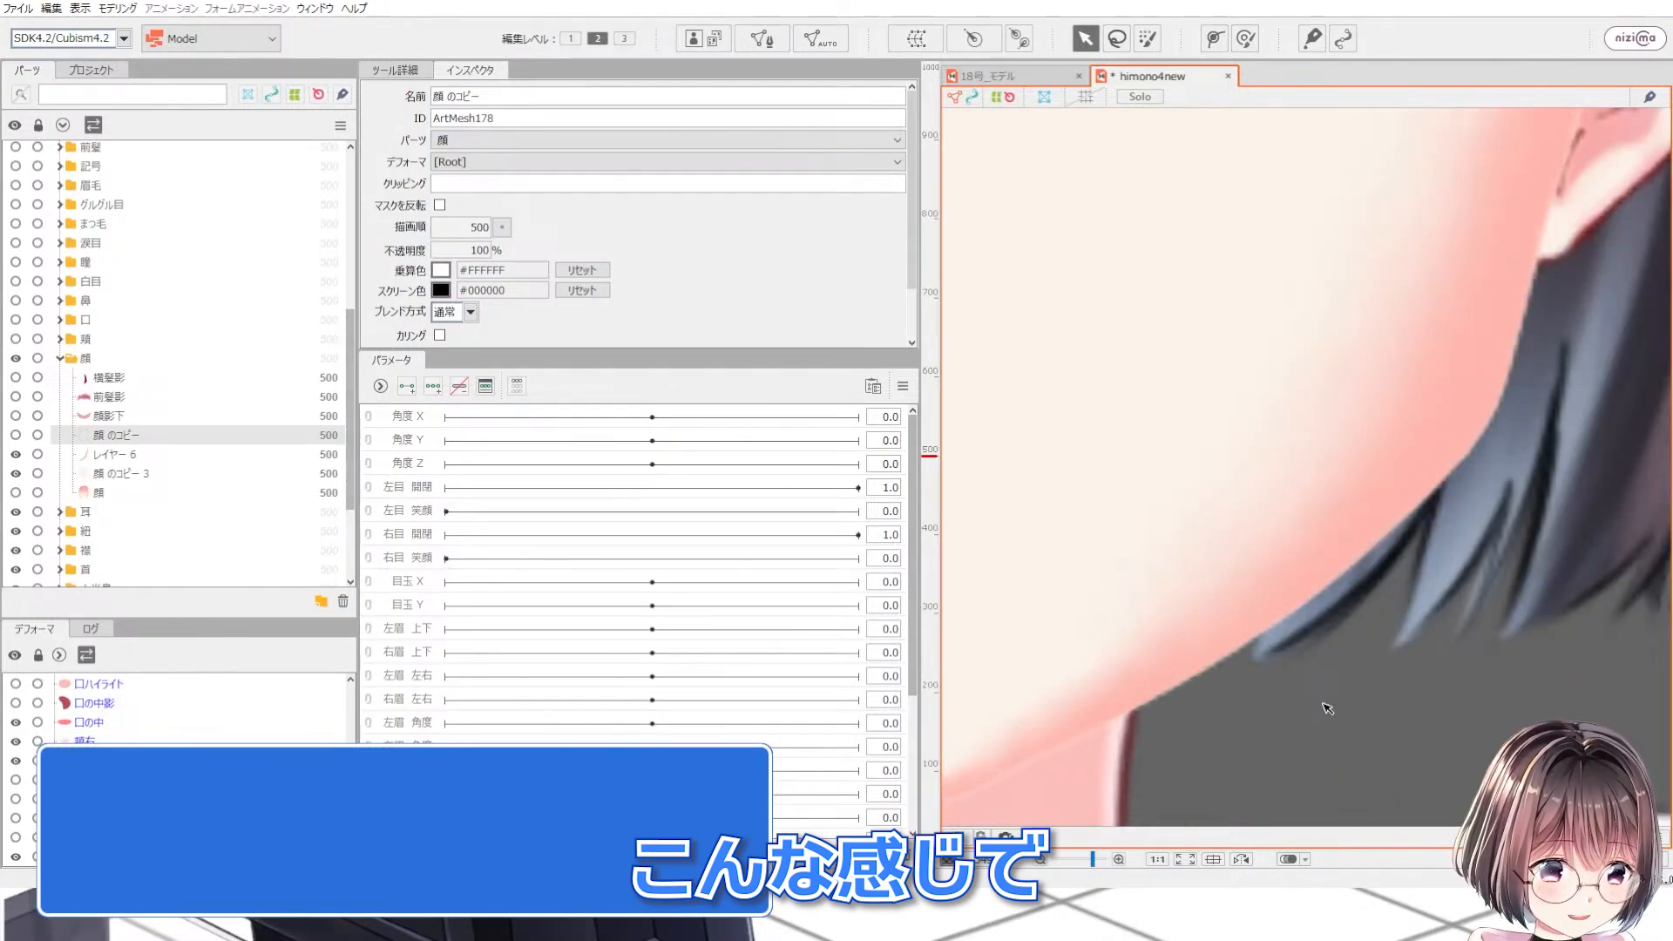
Step: In Cubism Editor, toggle the レイヤー 6 mesh's visibility and zoom in on the jaw edge
{"action": "left_click", "coordinate": [16, 454]}
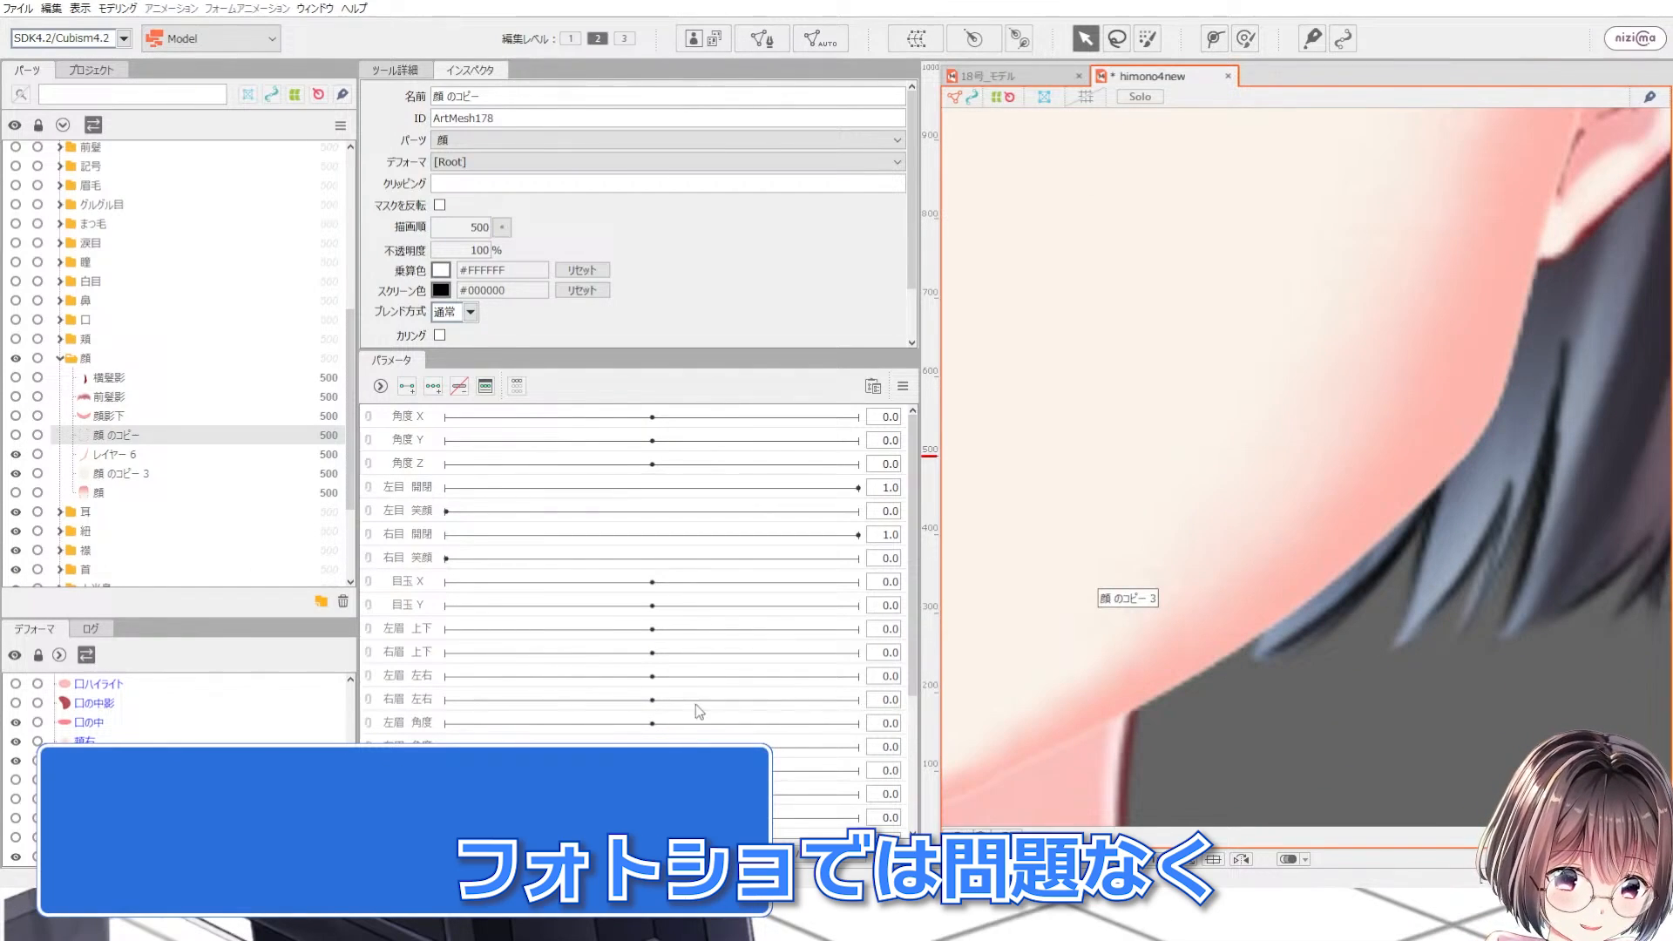
{"action": "scroll", "coordinate": [1453, 672], "scroll_direction": "up", "scroll_amount": 1}
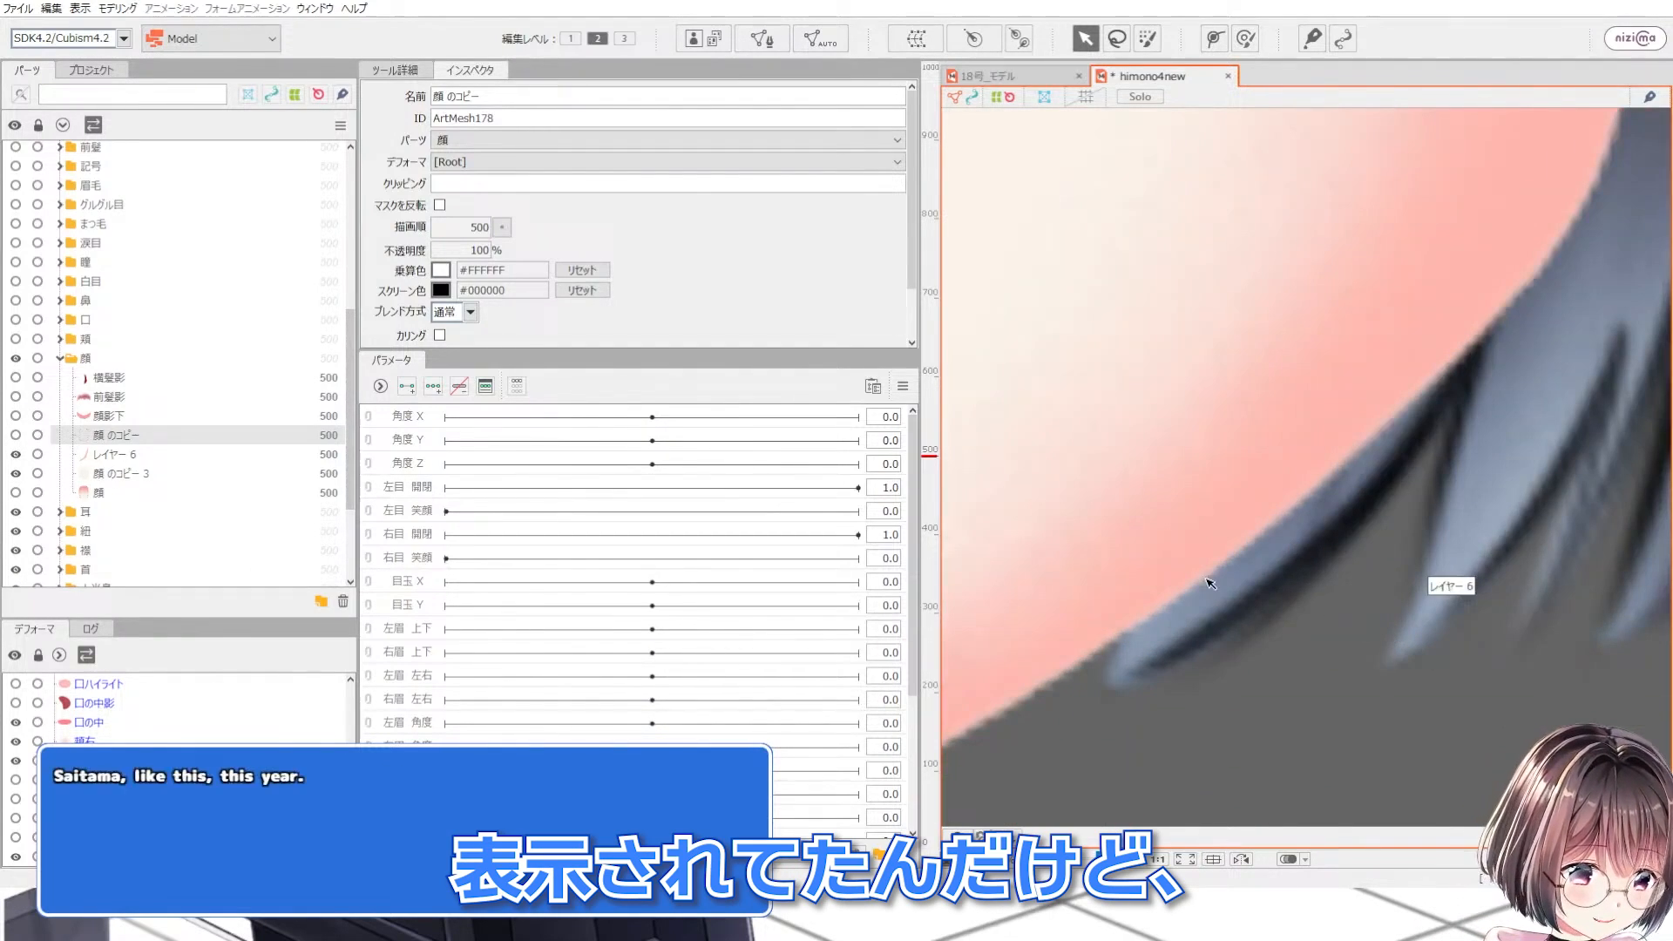
{"action": "scroll", "coordinate": [1203, 540], "scroll_direction": "down", "scroll_amount": 3}
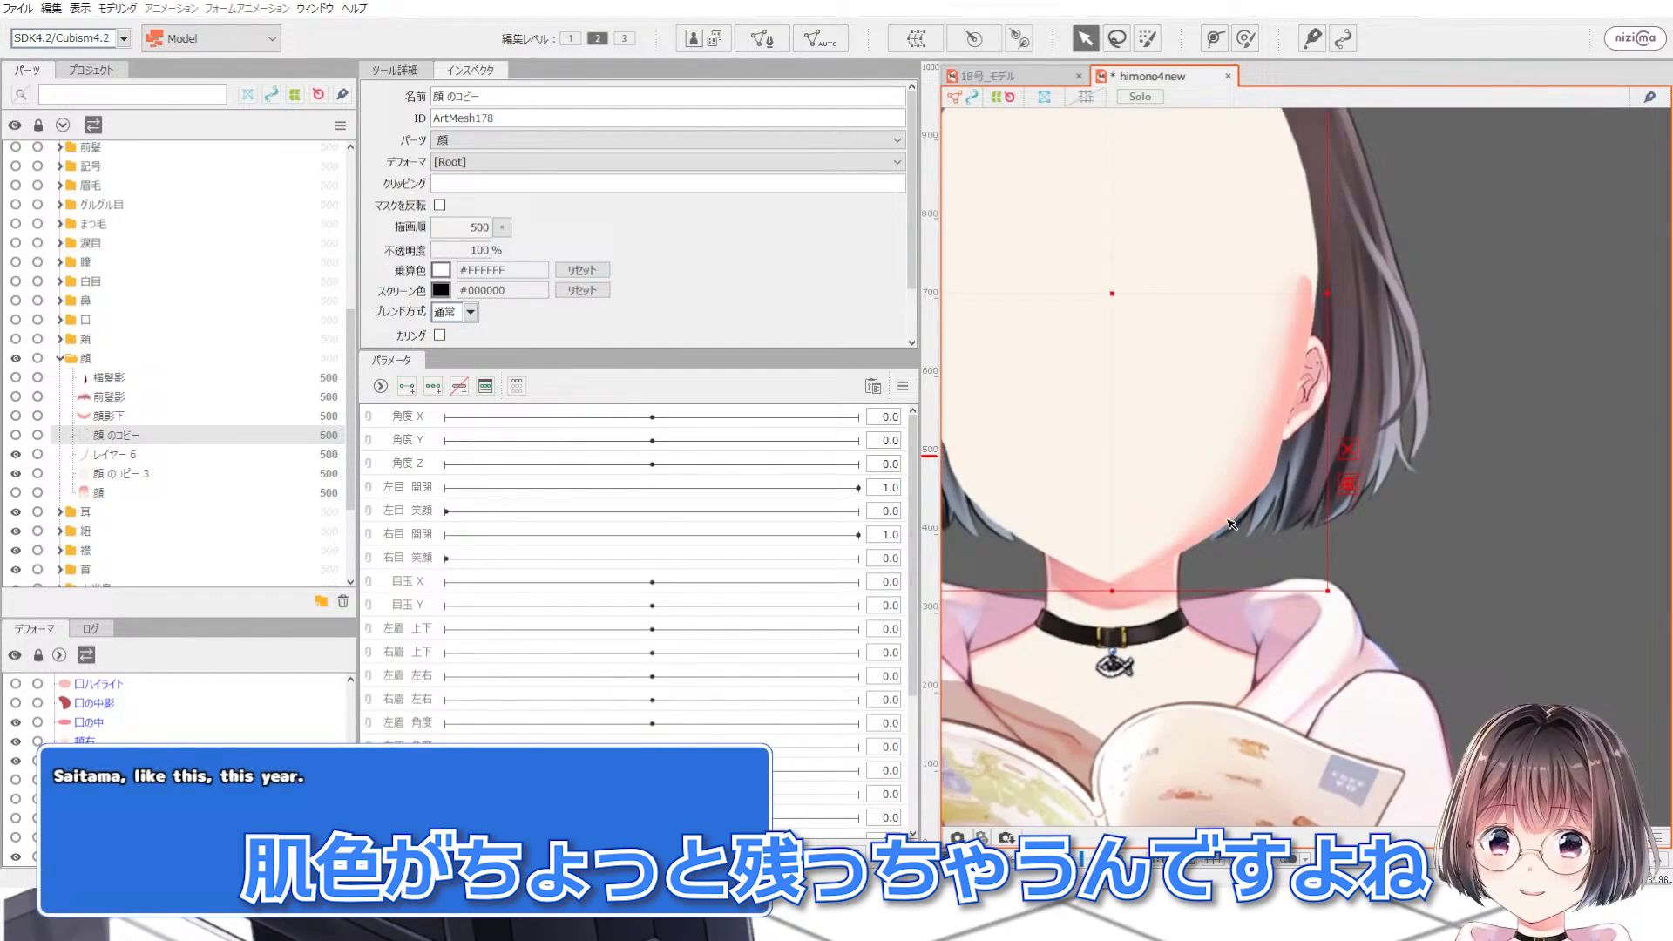
Step: Position the red レイヤー 1 mask mesh over the chin and neck below the face
{"action": "scroll", "coordinate": [22, 180], "scroll_direction": "up", "scroll_amount": 4}
{"action": "scroll", "coordinate": [22, 180], "scroll_direction": "up", "scroll_amount": 3}
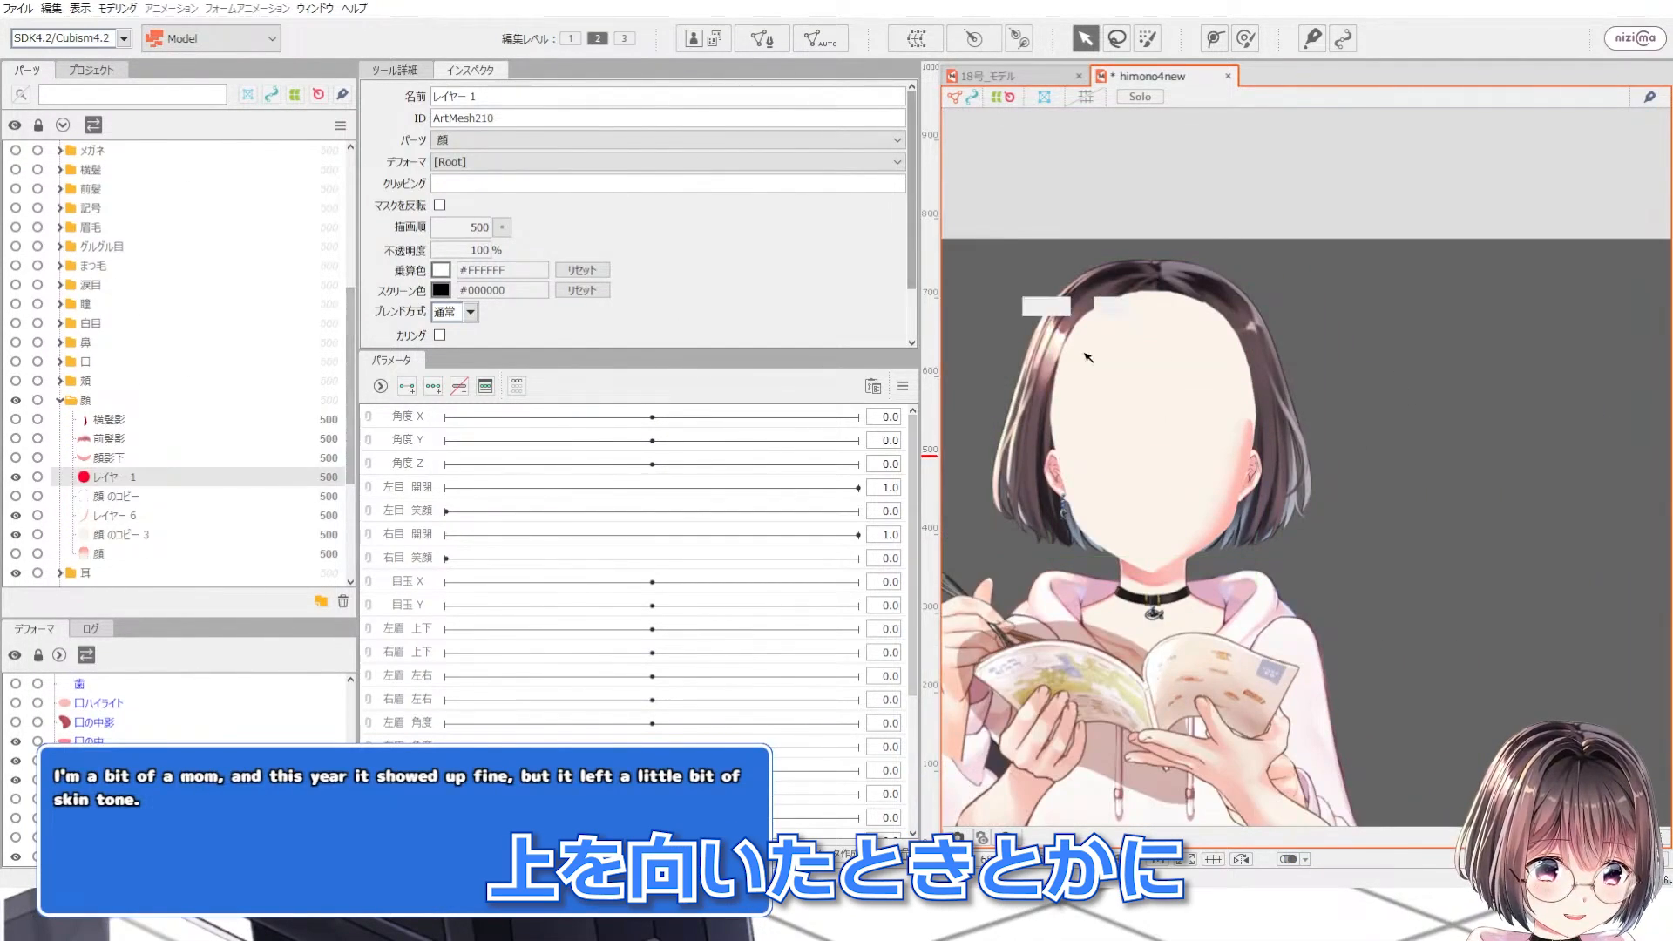
{"action": "scroll", "coordinate": [1088, 357], "scroll_direction": "down", "scroll_amount": 3}
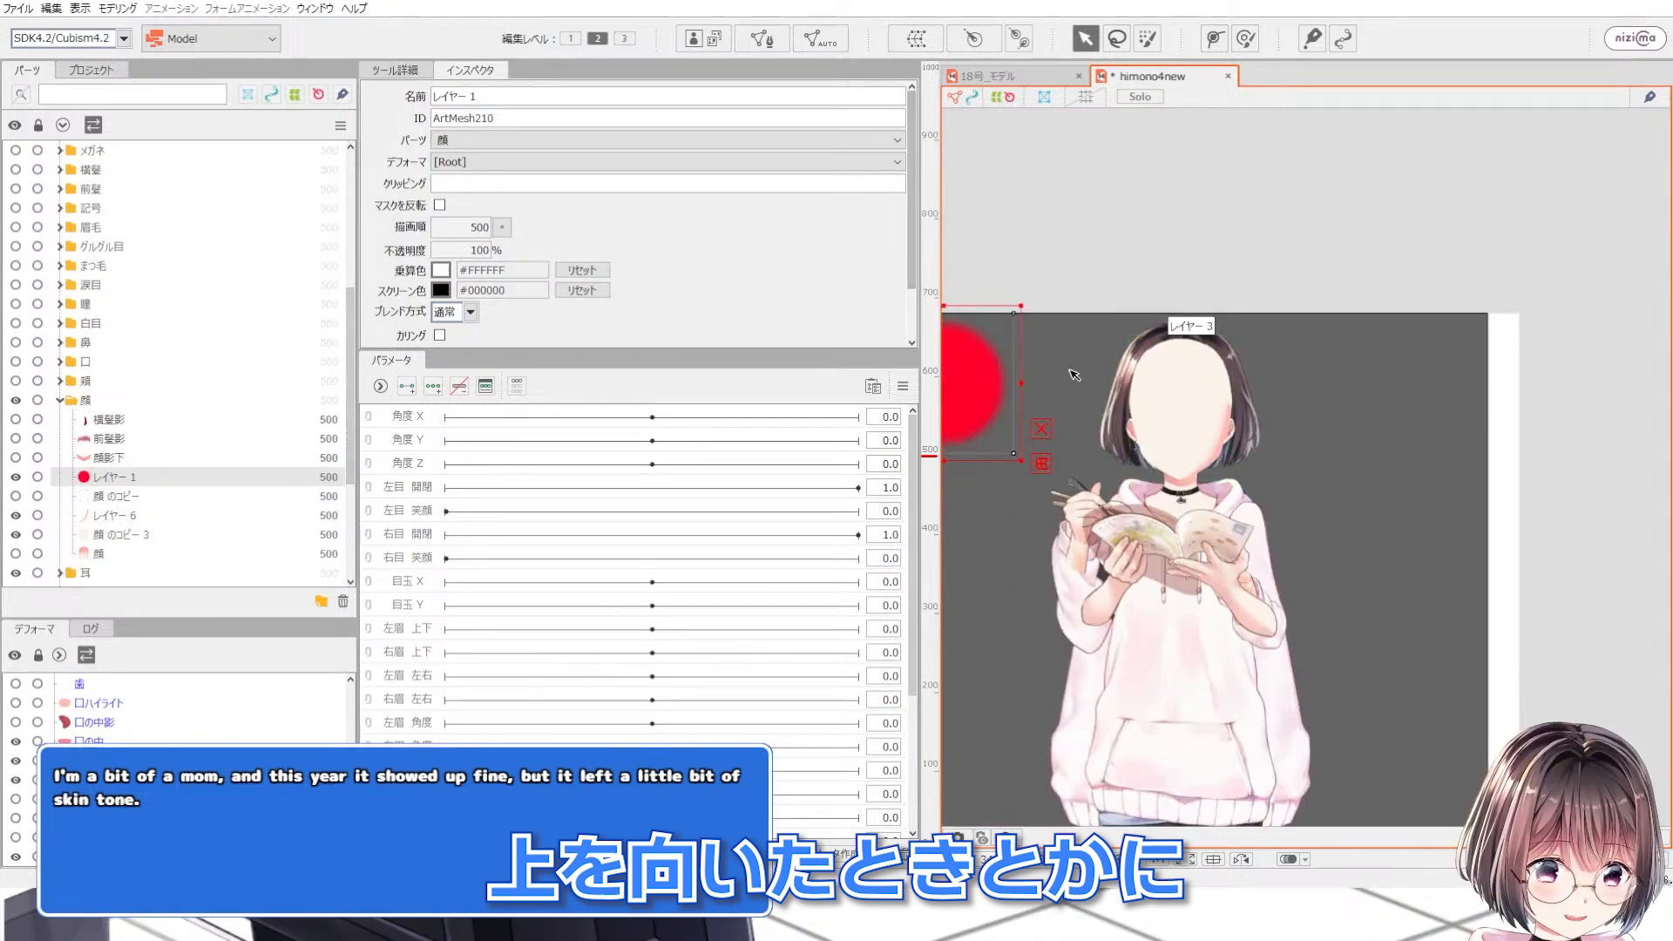
{"action": "left_click_drag", "start_coordinate": [973, 379], "coordinate": [1220, 529]}
{"action": "scroll", "coordinate": [1187, 497], "scroll_direction": "up", "scroll_amount": 1}
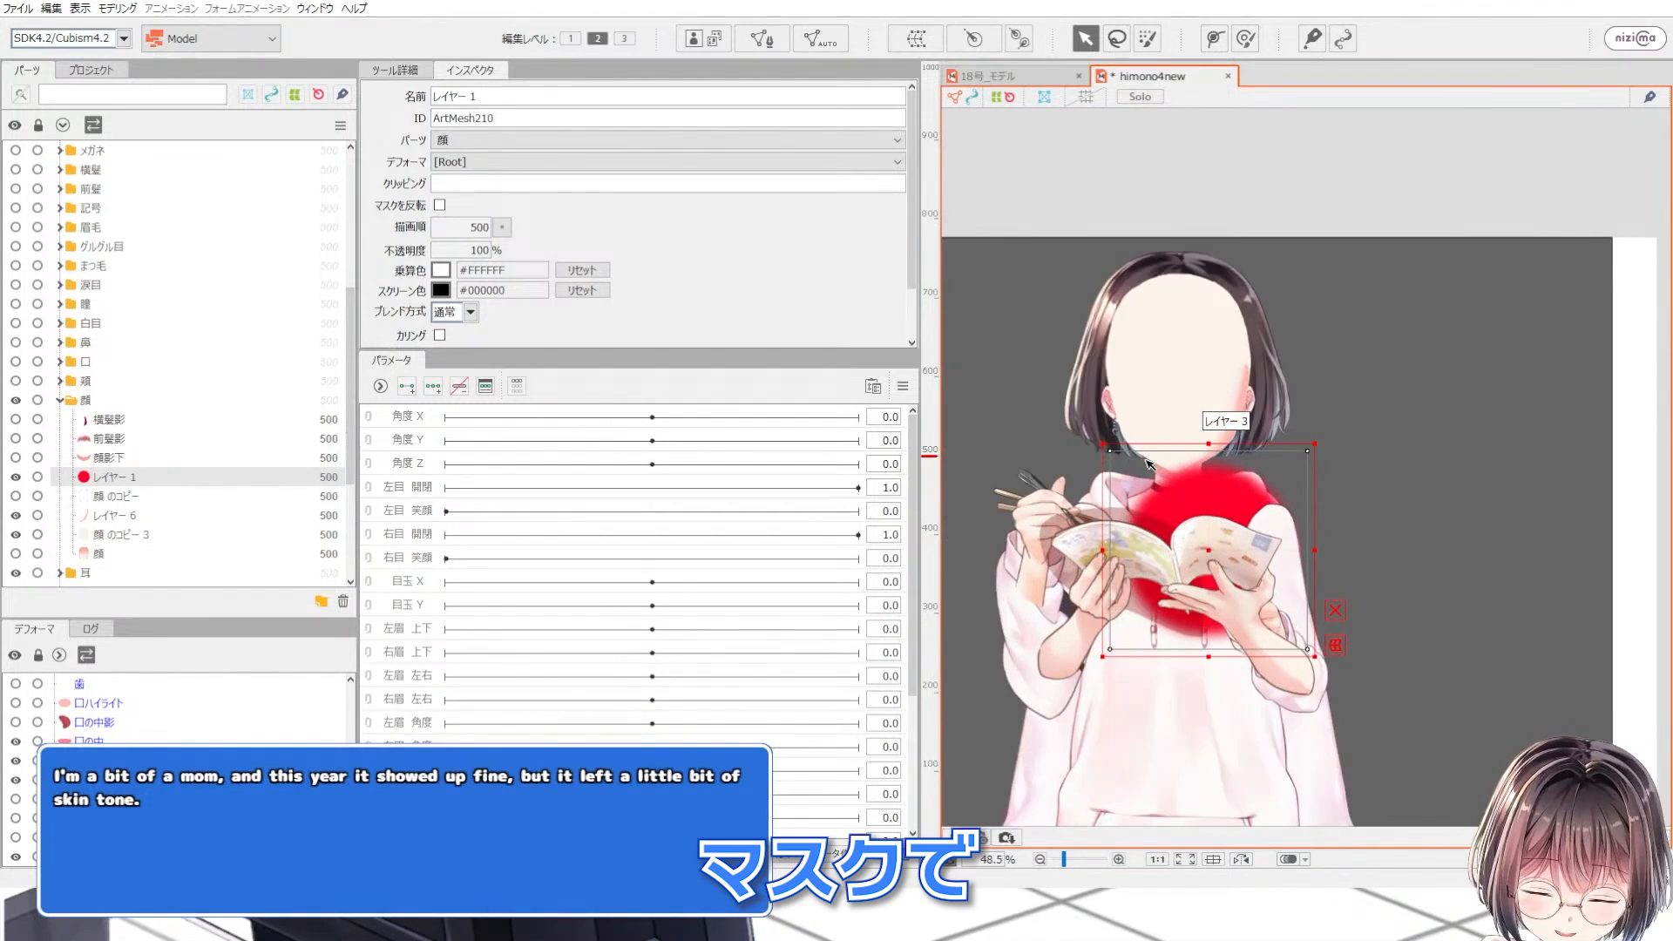
{"action": "left_click_drag", "start_coordinate": [1100, 441], "coordinate": [1164, 505]}
{"action": "scroll", "coordinate": [1196, 522], "scroll_direction": "up", "scroll_amount": 1}
{"action": "scroll", "coordinate": [1199, 525], "scroll_direction": "up", "scroll_amount": 1}
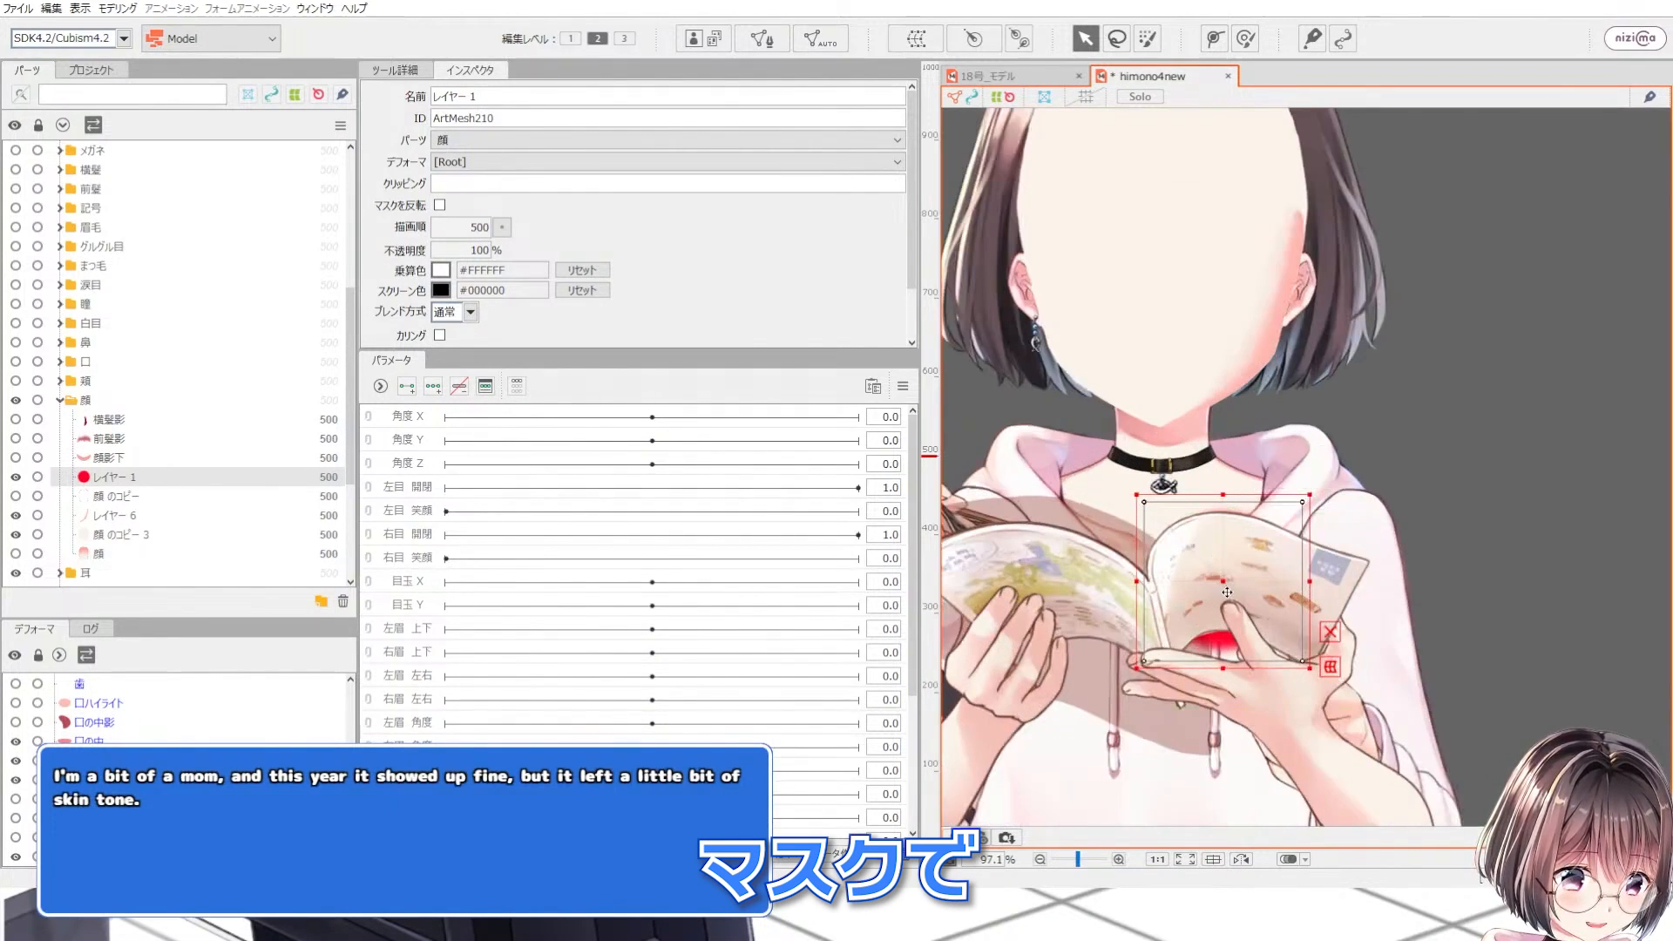
{"action": "left_click_drag", "start_coordinate": [1211, 562], "coordinate": [1162, 509]}
{"action": "left_click_drag", "start_coordinate": [1076, 424], "coordinate": [1105, 448]}
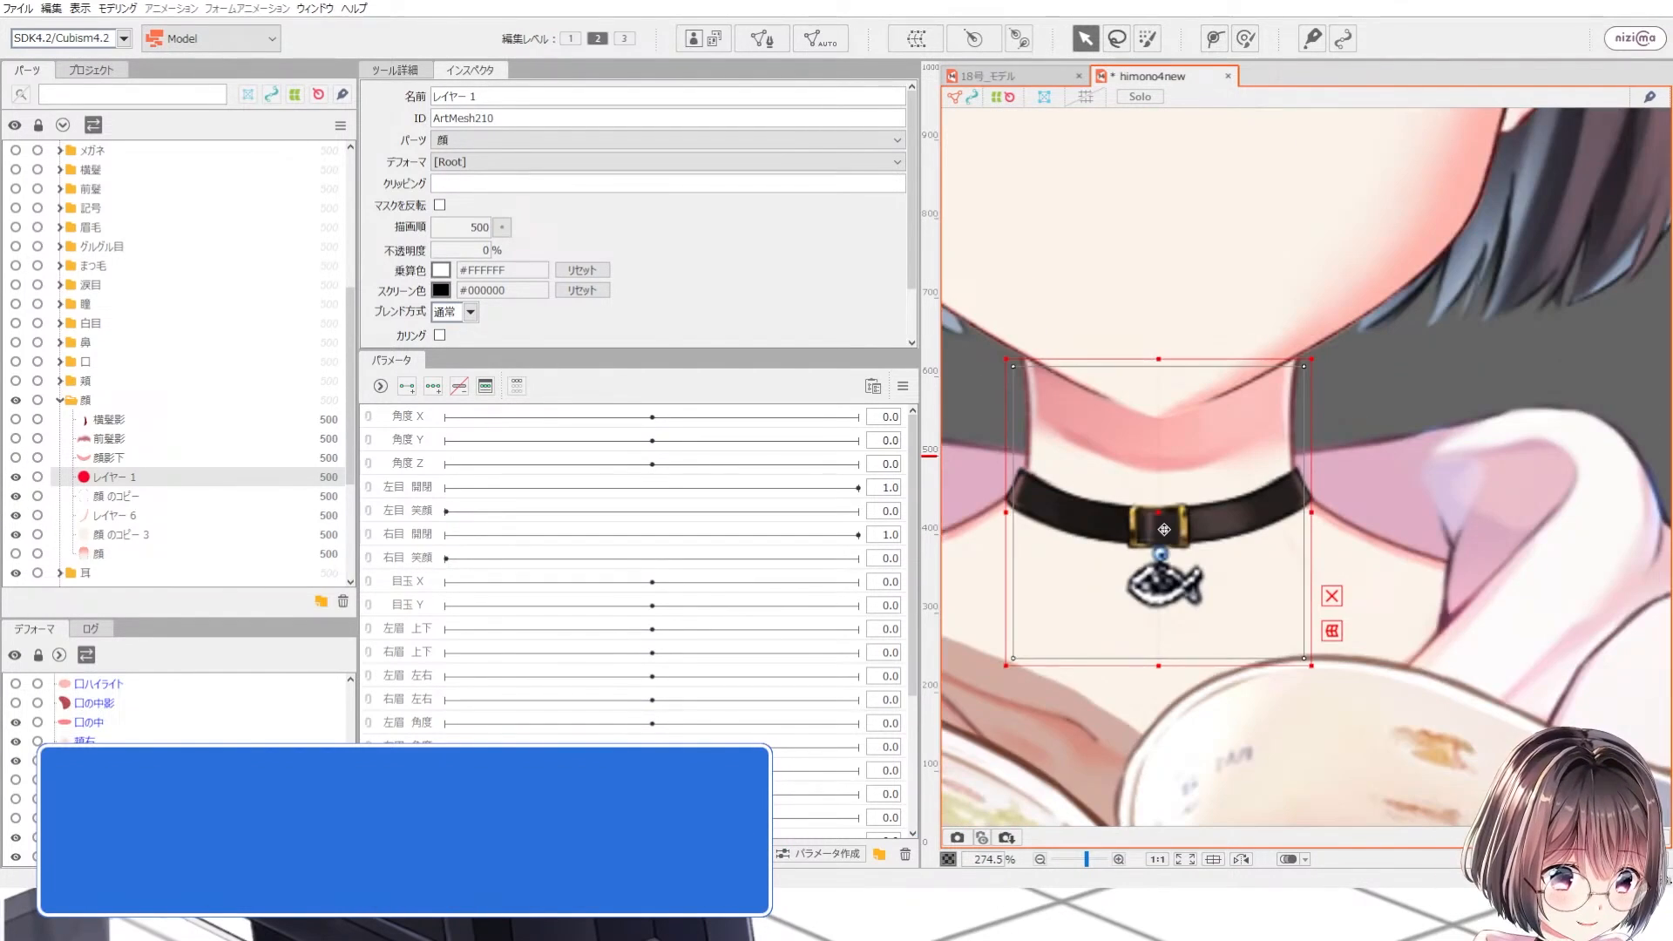
{"action": "left_click_drag", "start_coordinate": [1161, 526], "coordinate": [1176, 414]}
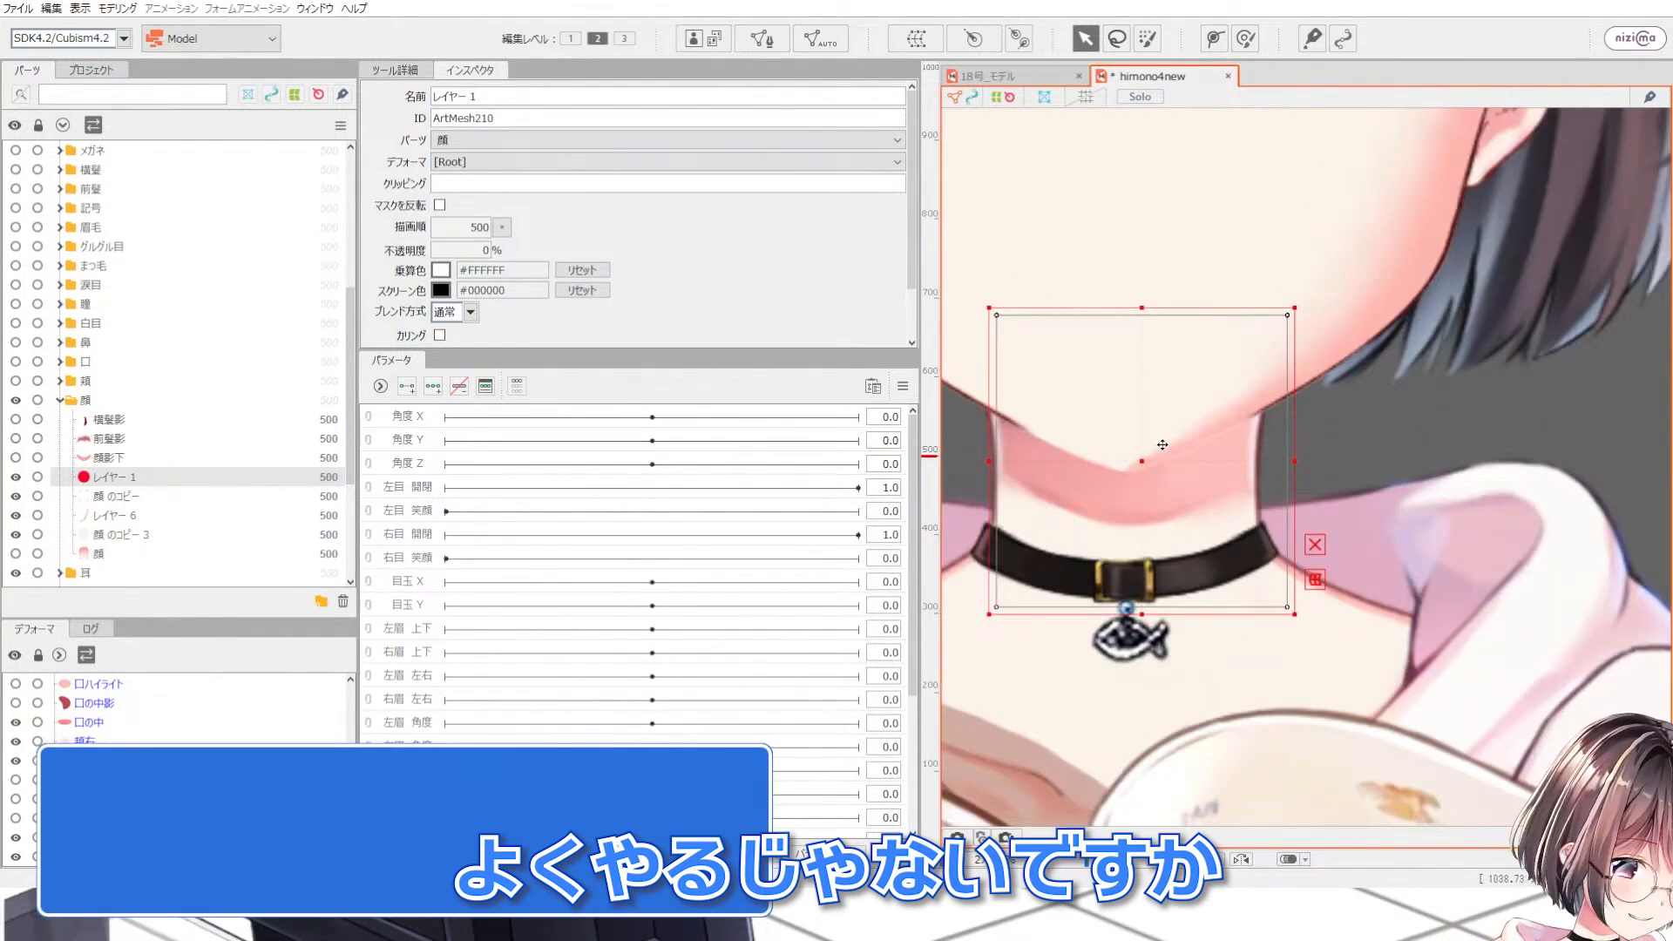
{"action": "scroll", "coordinate": [1135, 528], "scroll_direction": "down", "scroll_amount": 1}
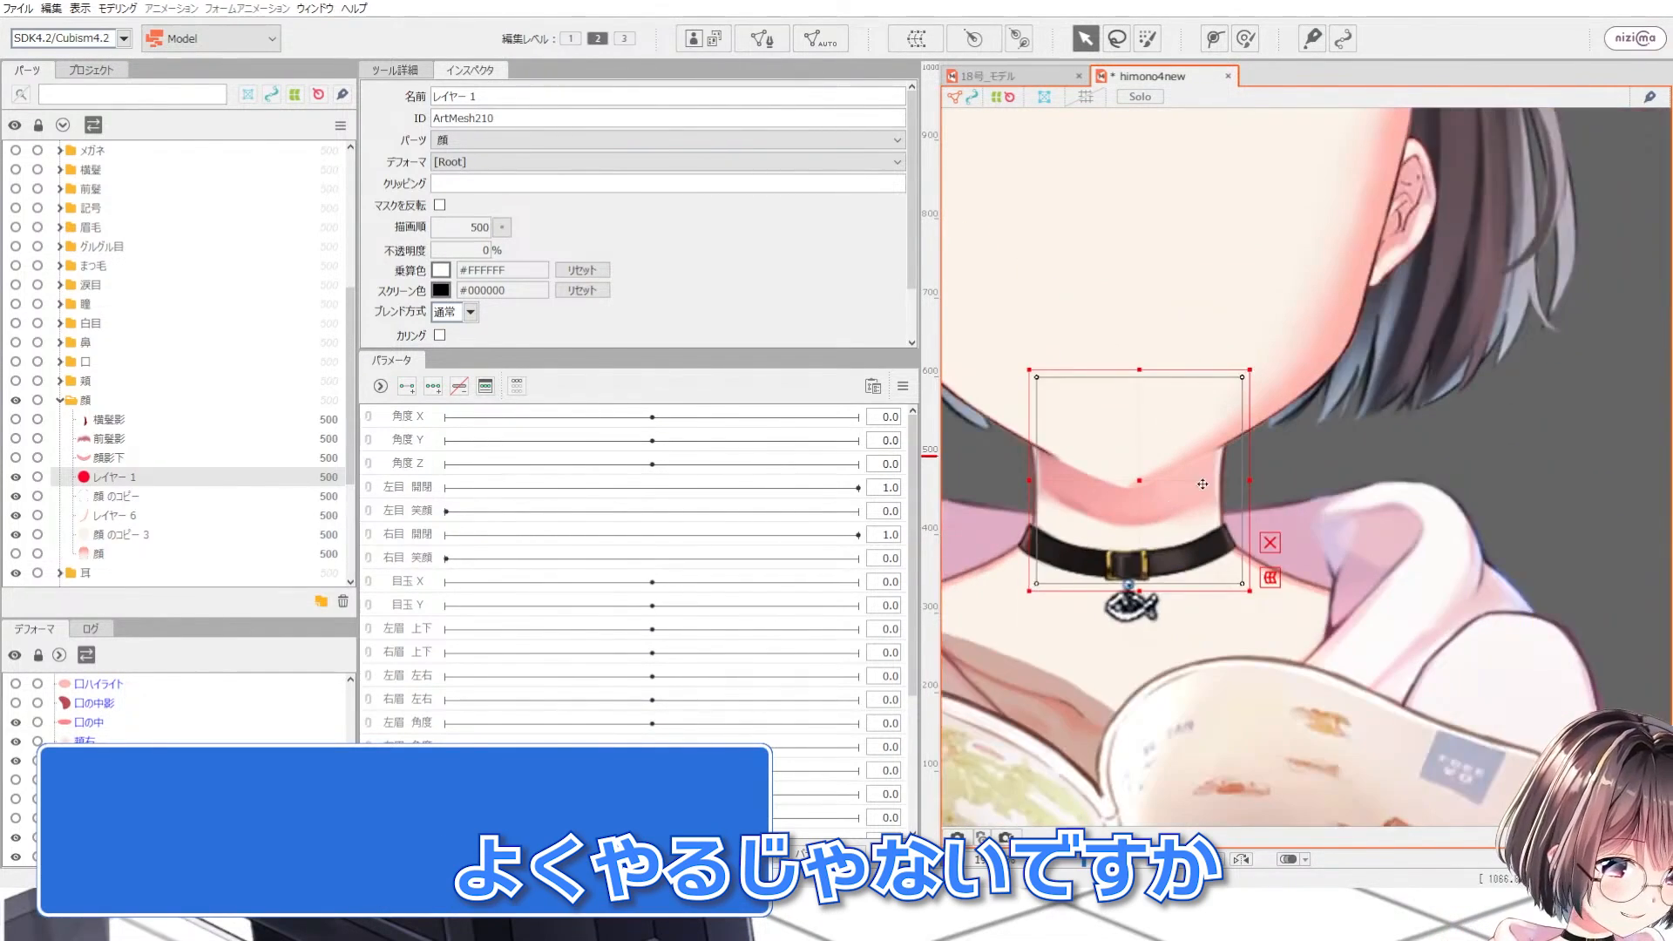
Step: Fine-tune the now transparent レイヤー 1 mask mesh's position under the jaw line
{"action": "scroll", "coordinate": [1237, 458], "scroll_direction": "up", "scroll_amount": 2}
{"action": "left_click_drag", "start_coordinate": [1056, 511], "coordinate": [1095, 441]}
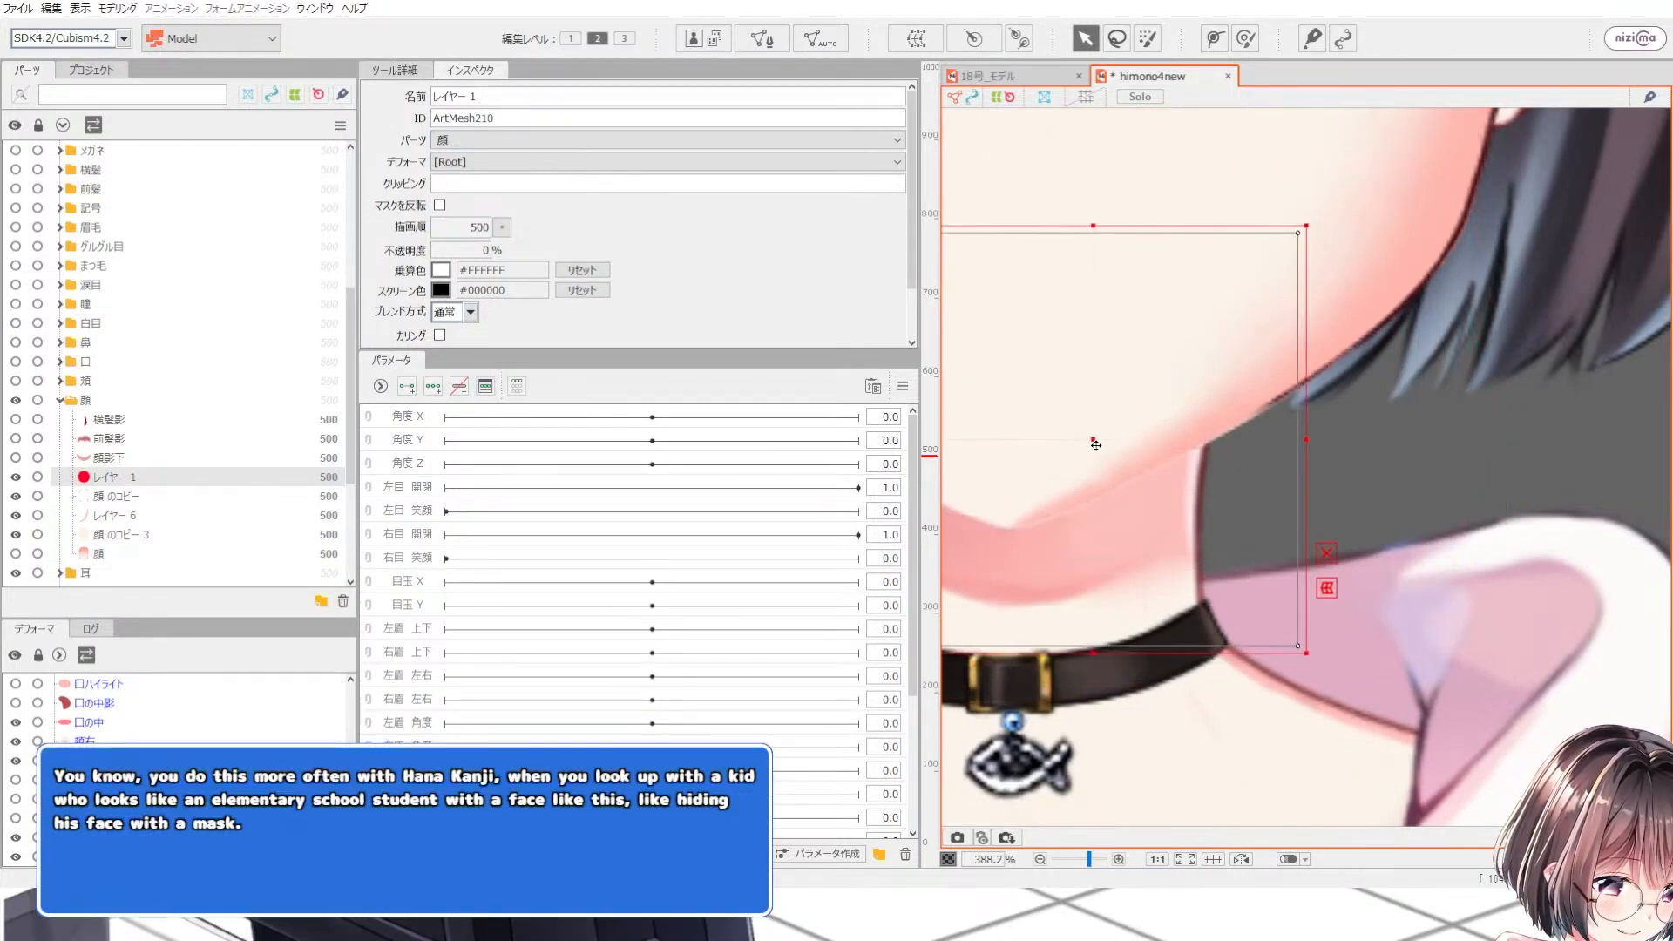
{"action": "scroll", "coordinate": [1254, 531], "scroll_direction": "down", "scroll_amount": 2}
{"action": "scroll", "coordinate": [1203, 511], "scroll_direction": "up", "scroll_amount": 2}
{"action": "left_click_drag", "start_coordinate": [1203, 511], "coordinate": [1153, 499]}
{"action": "scroll", "coordinate": [1364, 527], "scroll_direction": "down", "scroll_amount": 2}
{"action": "scroll", "coordinate": [1247, 537], "scroll_direction": "up", "scroll_amount": 2}
{"action": "left_click_drag", "start_coordinate": [1265, 523], "coordinate": [1393, 433]}
Step: Hide the レイヤー 1 mask mesh, select 顔 のコピー, and hide 顔 のコピー 3
{"action": "left_click", "coordinate": [14, 478]}
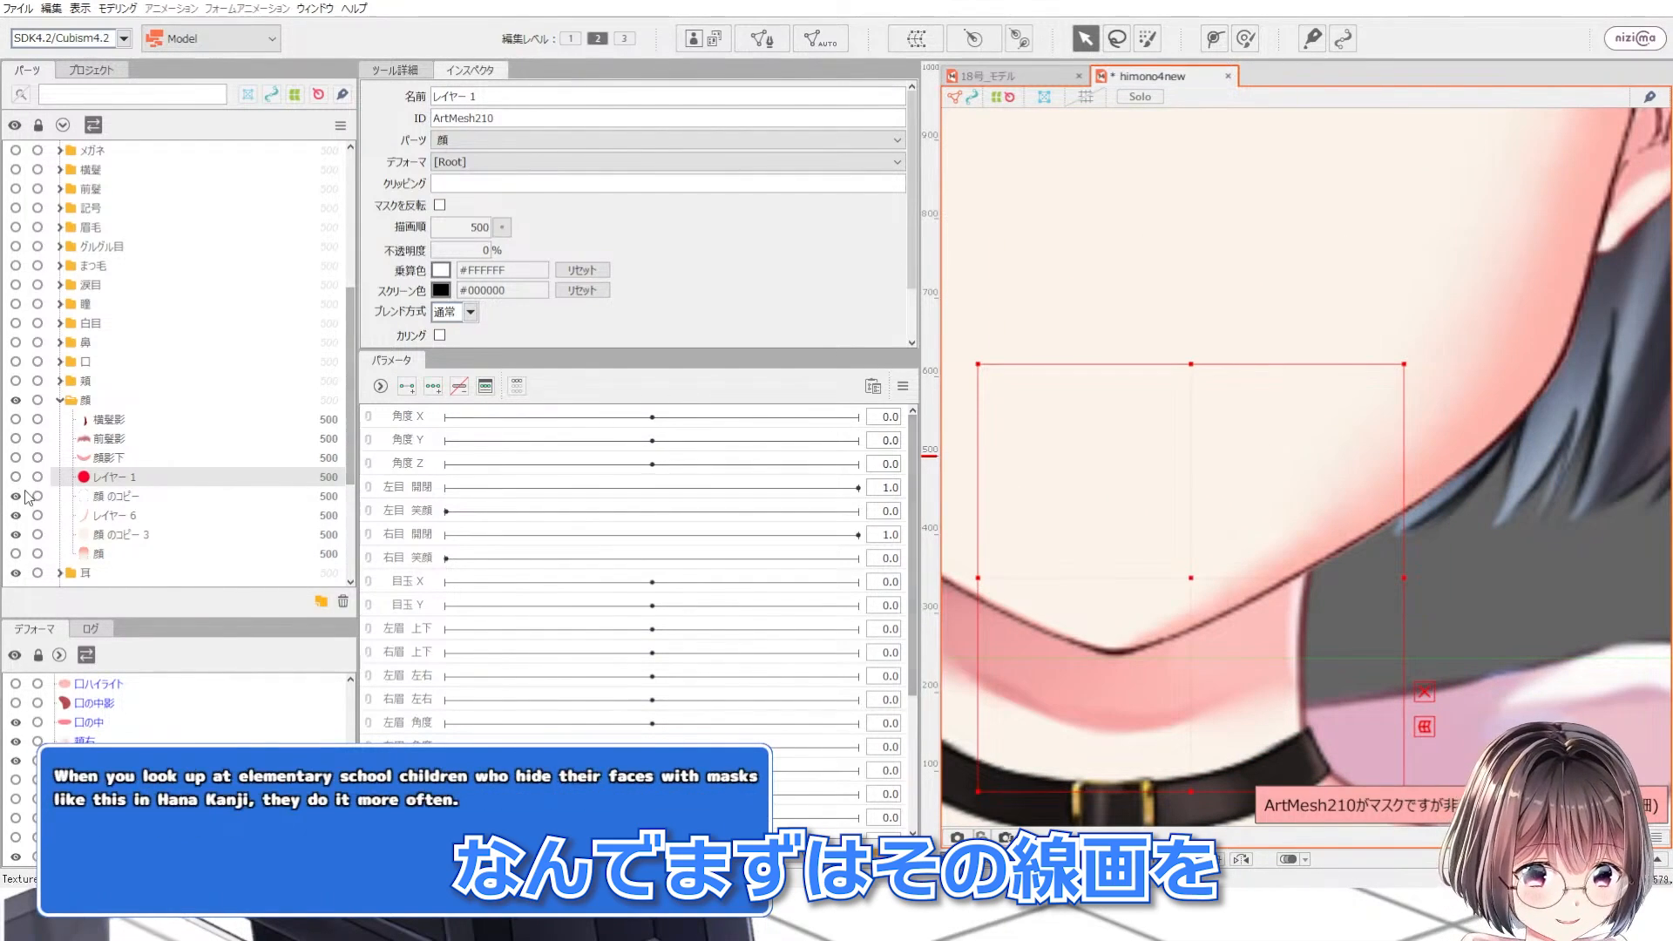
{"action": "left_click", "coordinate": [19, 495]}
{"action": "left_click", "coordinate": [19, 494]}
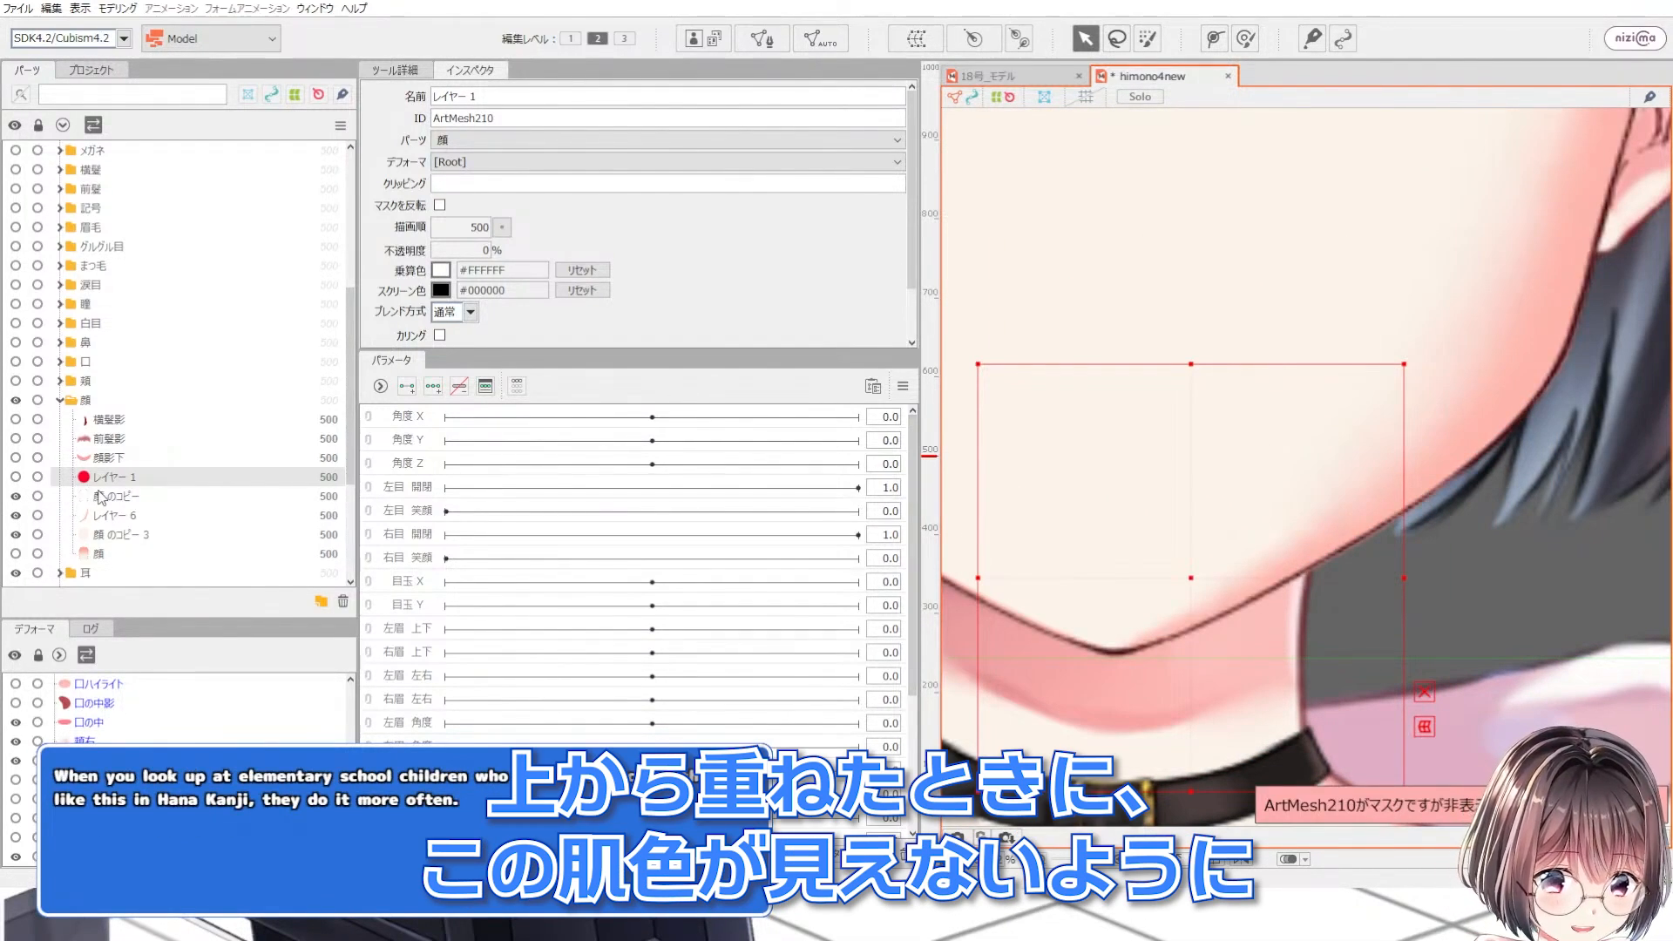
{"action": "left_click", "coordinate": [103, 496]}
{"action": "left_click", "coordinate": [16, 534]}
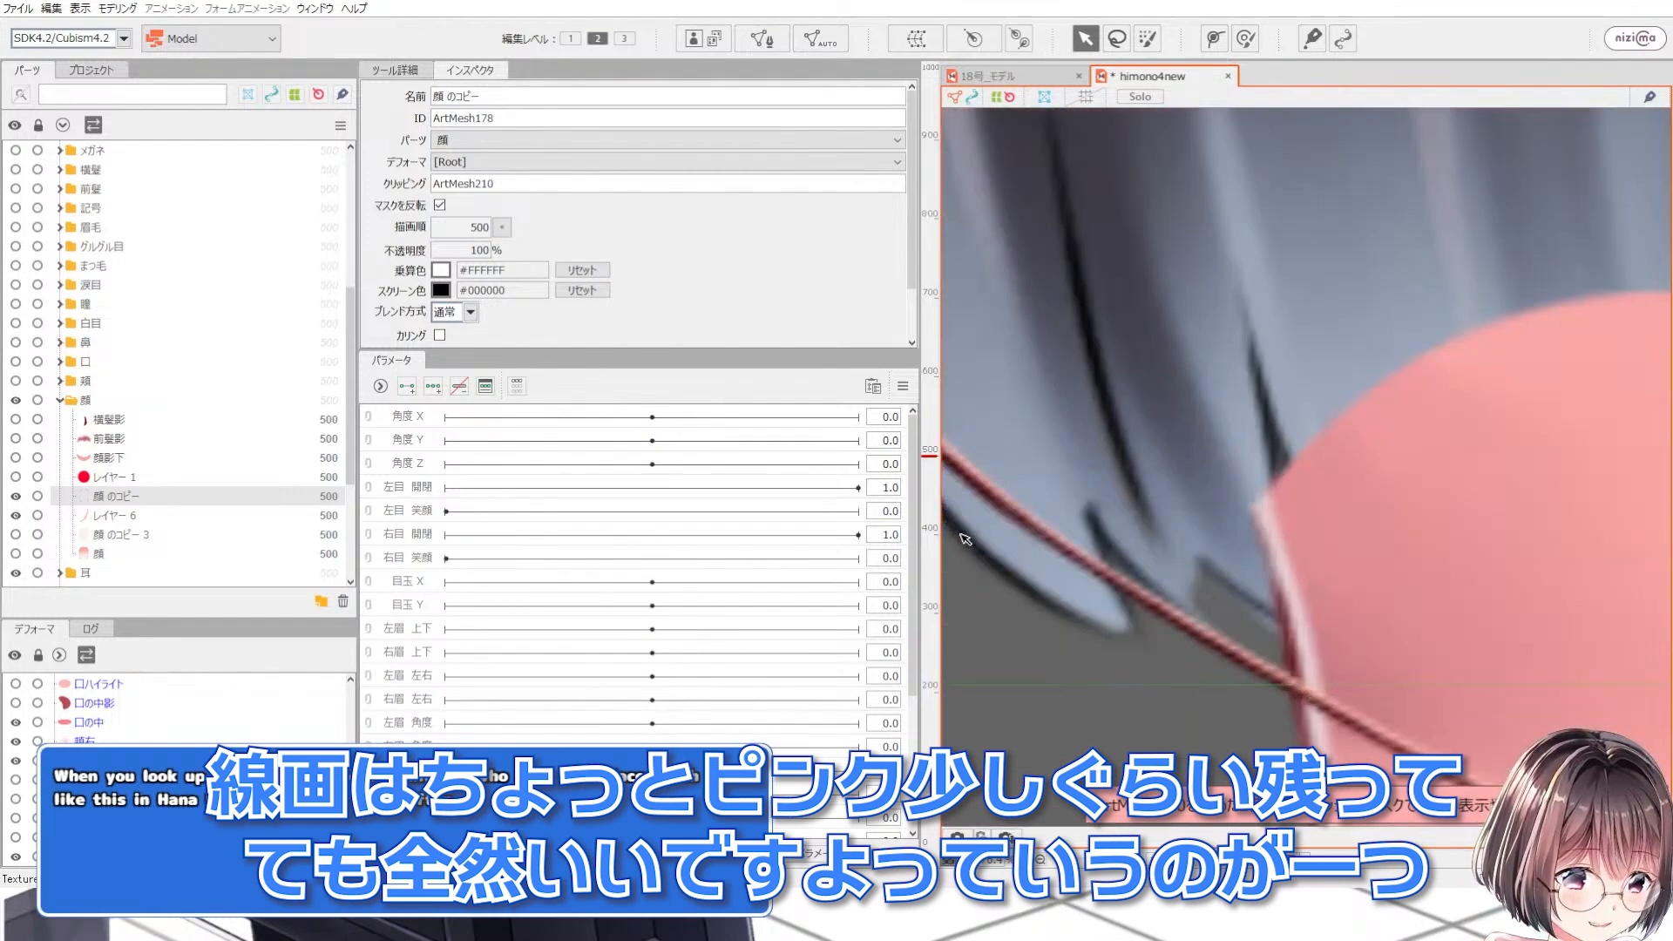
Step: Zoom along the jaw and ear to inspect the masked line art, then show 顔 のコピー 3 again
{"action": "scroll", "coordinate": [1157, 644], "scroll_direction": "down", "scroll_amount": 5}
{"action": "scroll", "coordinate": [1026, 473], "scroll_direction": "up", "scroll_amount": 5}
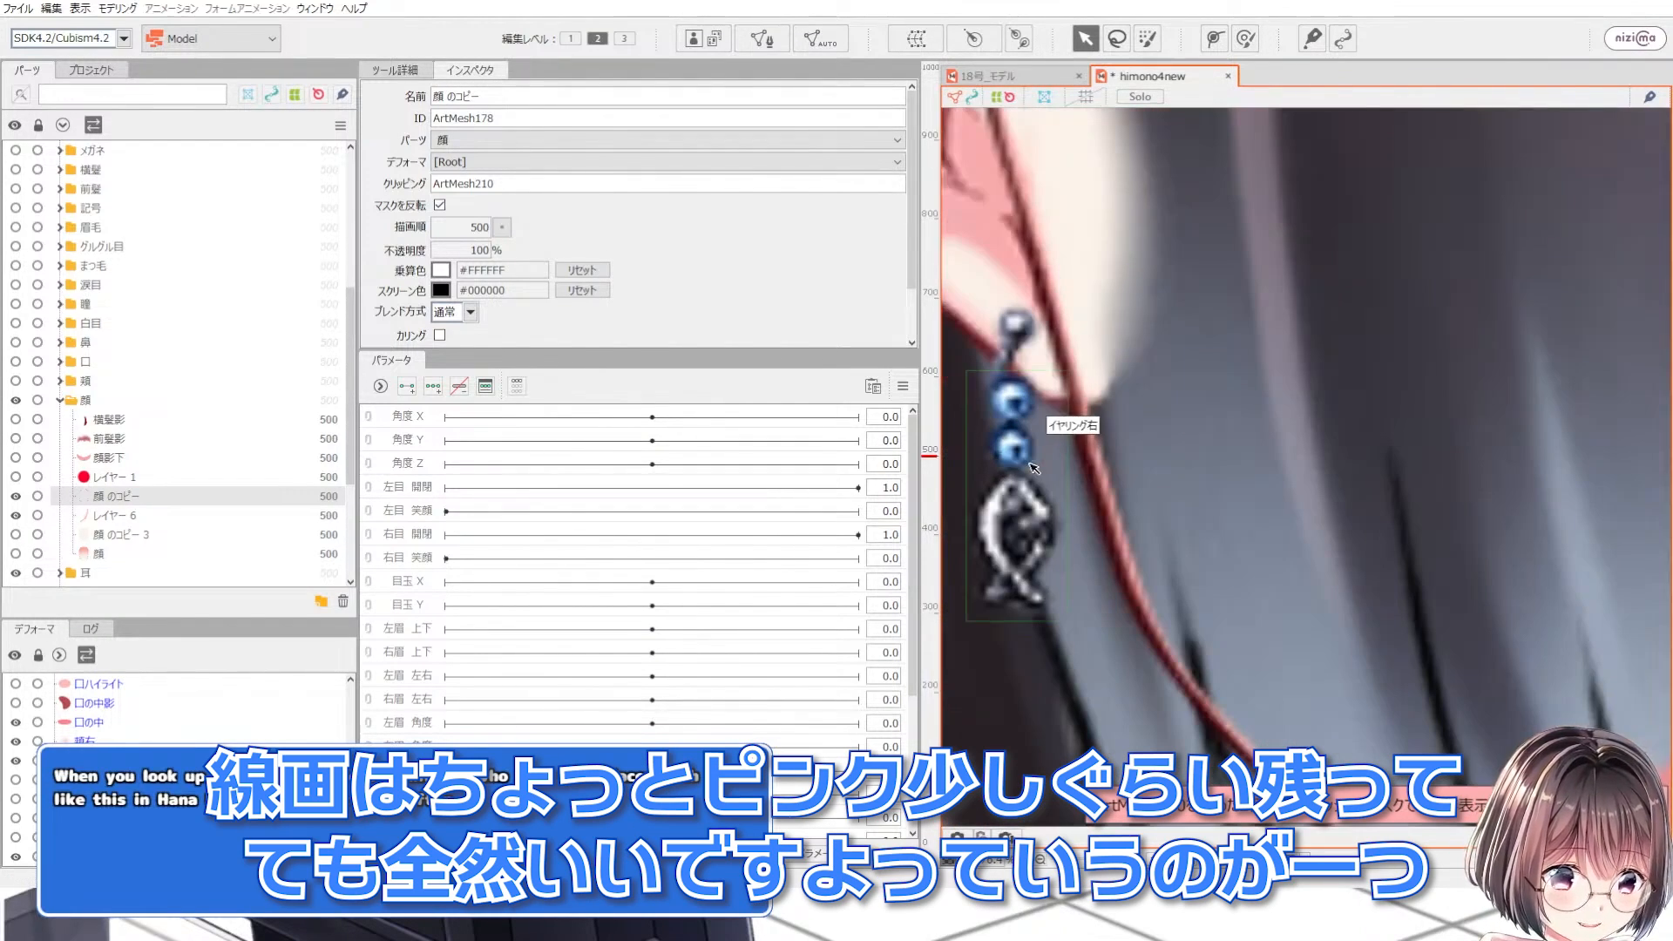
{"action": "scroll", "coordinate": [1073, 475], "scroll_direction": "down", "scroll_amount": 5}
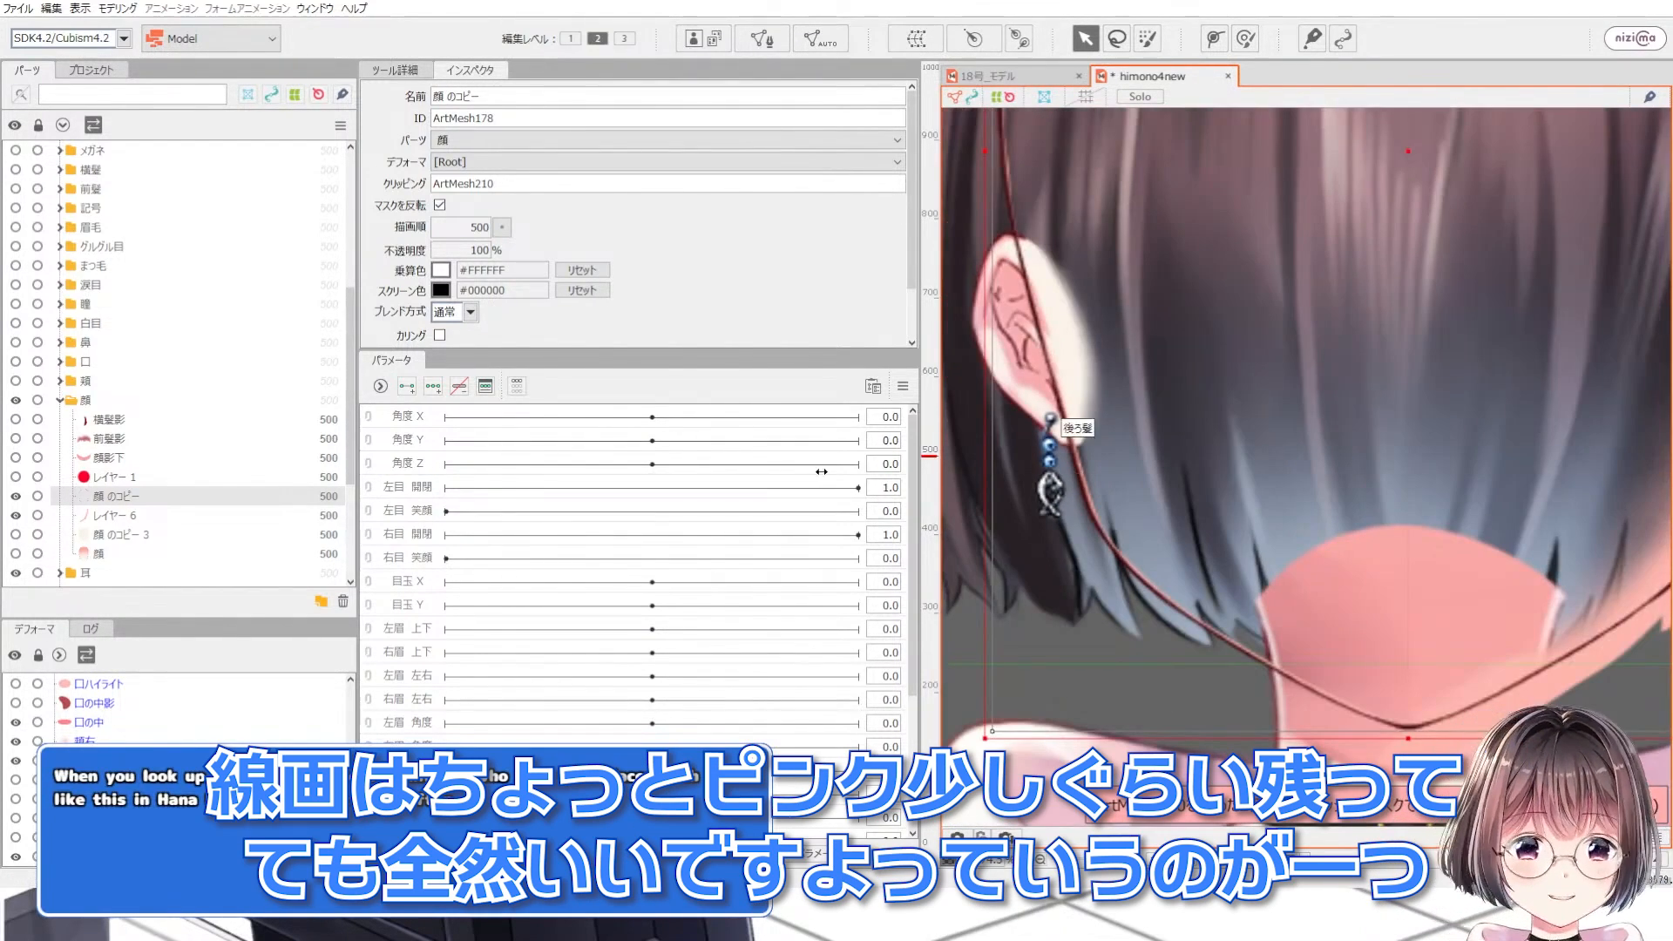
{"action": "left_click", "coordinate": [16, 536]}
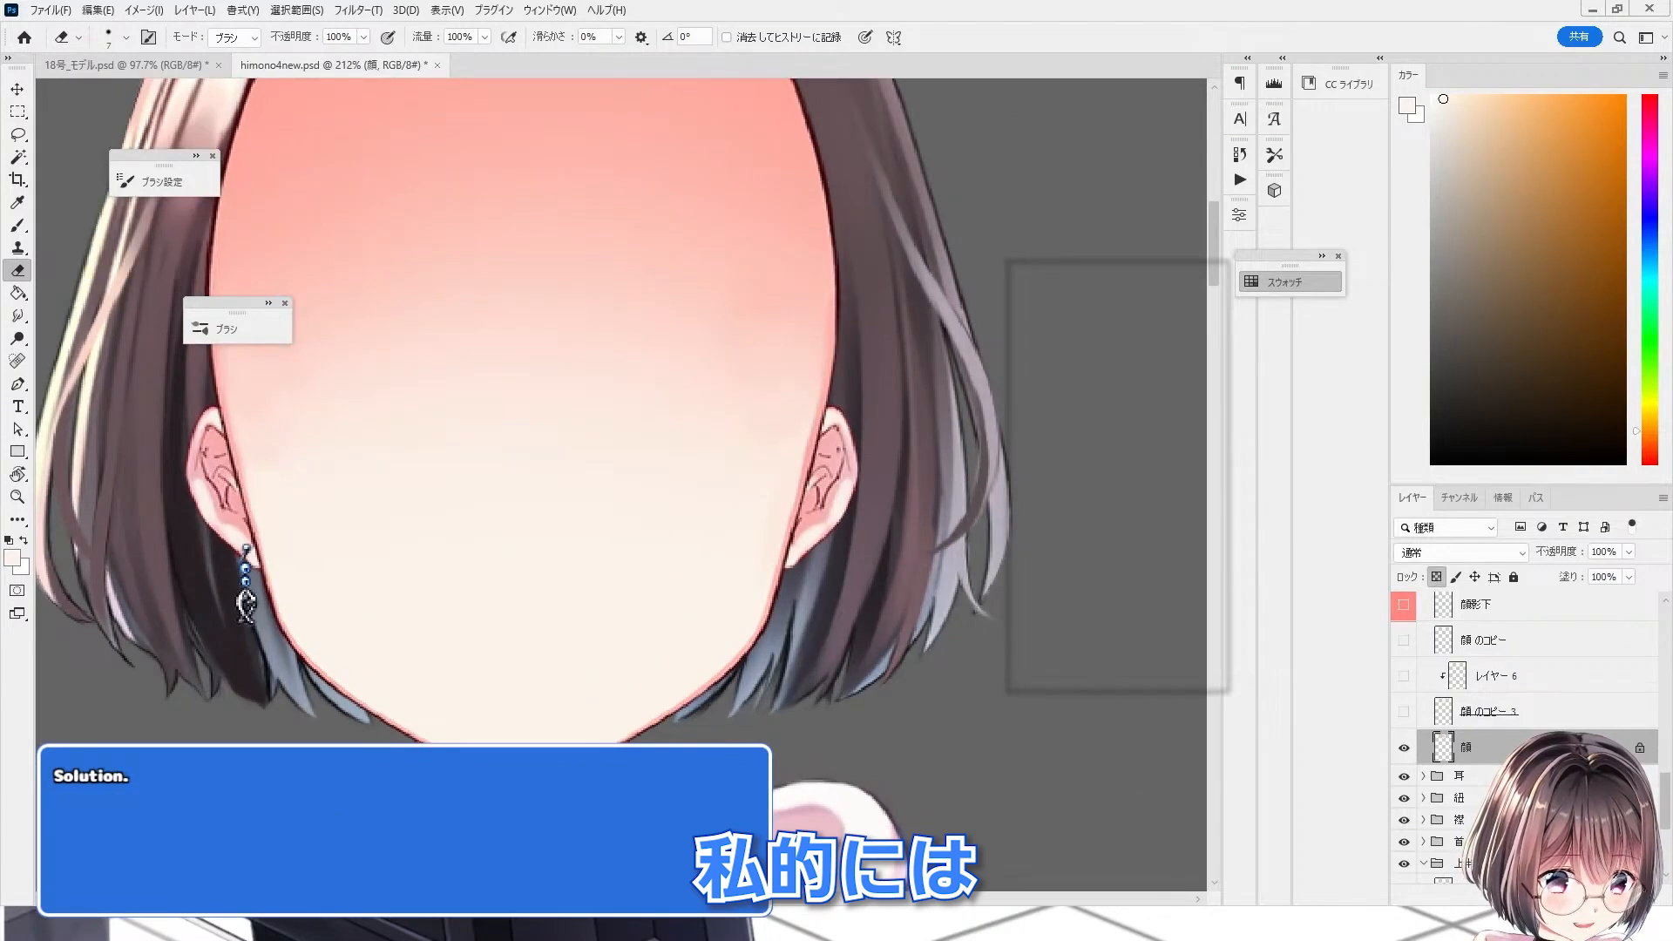
Step: In Photoshop, sample the pink edge colour, shrink the brush, and paint along the jaw edge on the 顔 layer
{"action": "key", "text": "b"}
{"action": "scroll", "coordinate": [697, 627], "scroll_direction": "up", "scroll_amount": 6}
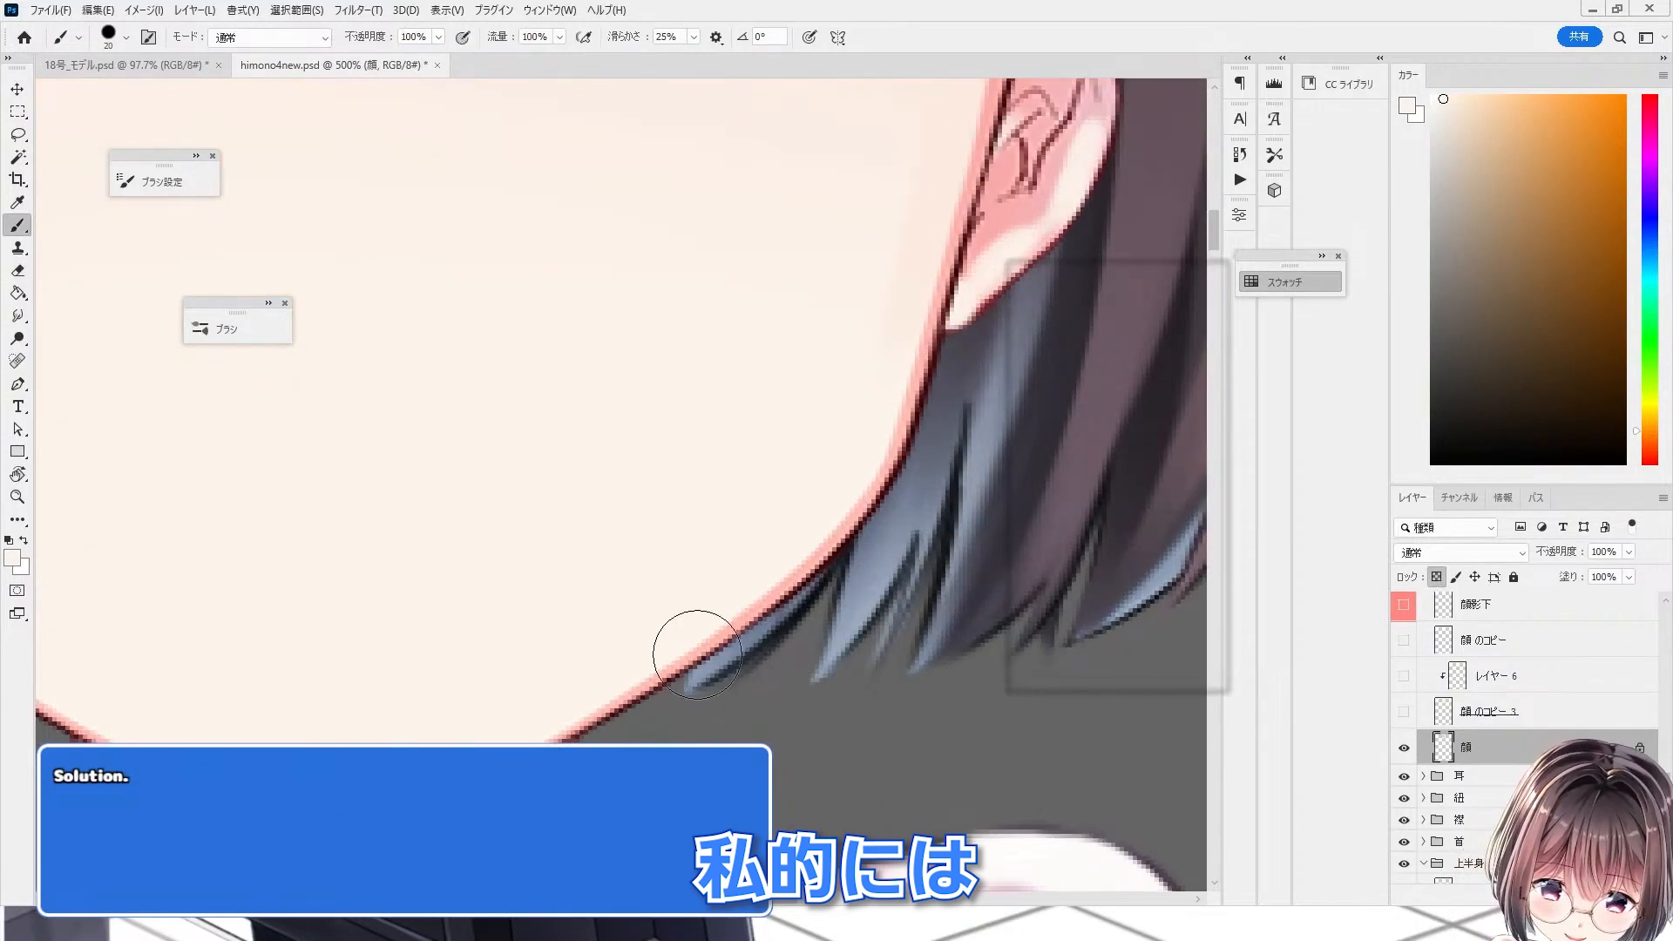
{"action": "left_click", "coordinate": [751, 610], "text": "alt"}
{"action": "scroll", "coordinate": [620, 588], "scroll_direction": "down", "scroll_amount": 3}
{"action": "key", "text": "bracketleft"}
{"action": "key", "text": "bracketleft"}
{"action": "key", "text": "bracketleft"}
{"action": "key", "text": "bracketleft"}
{"action": "key", "text": "bracketleft"}
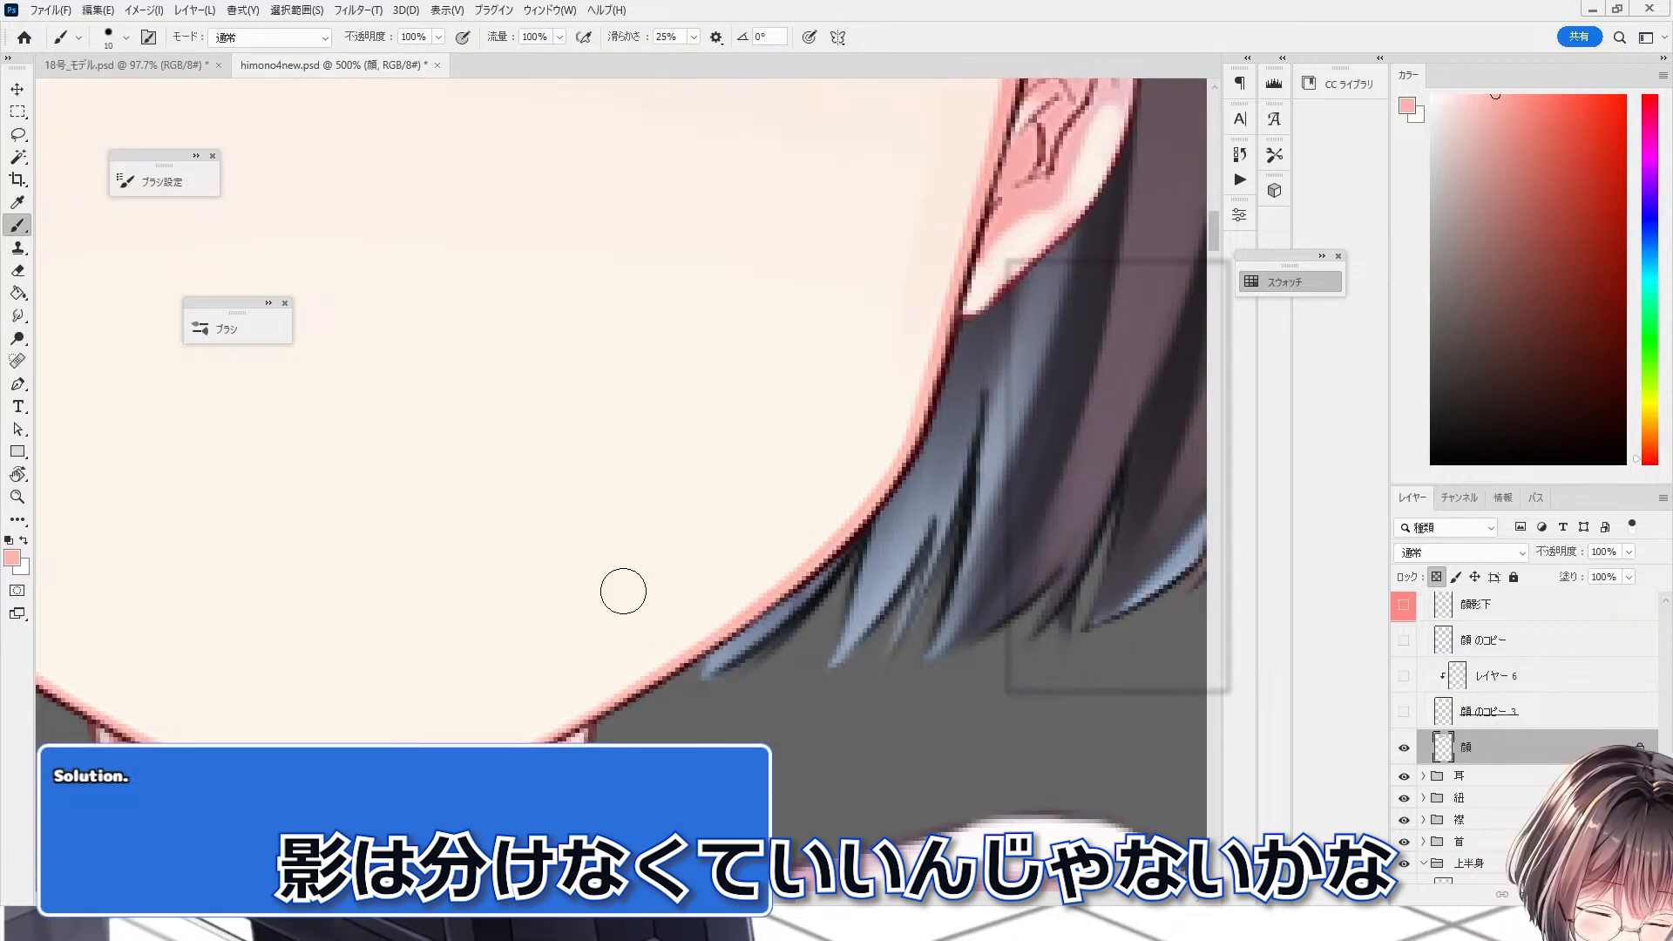
{"action": "key", "text": "bracketleft"}
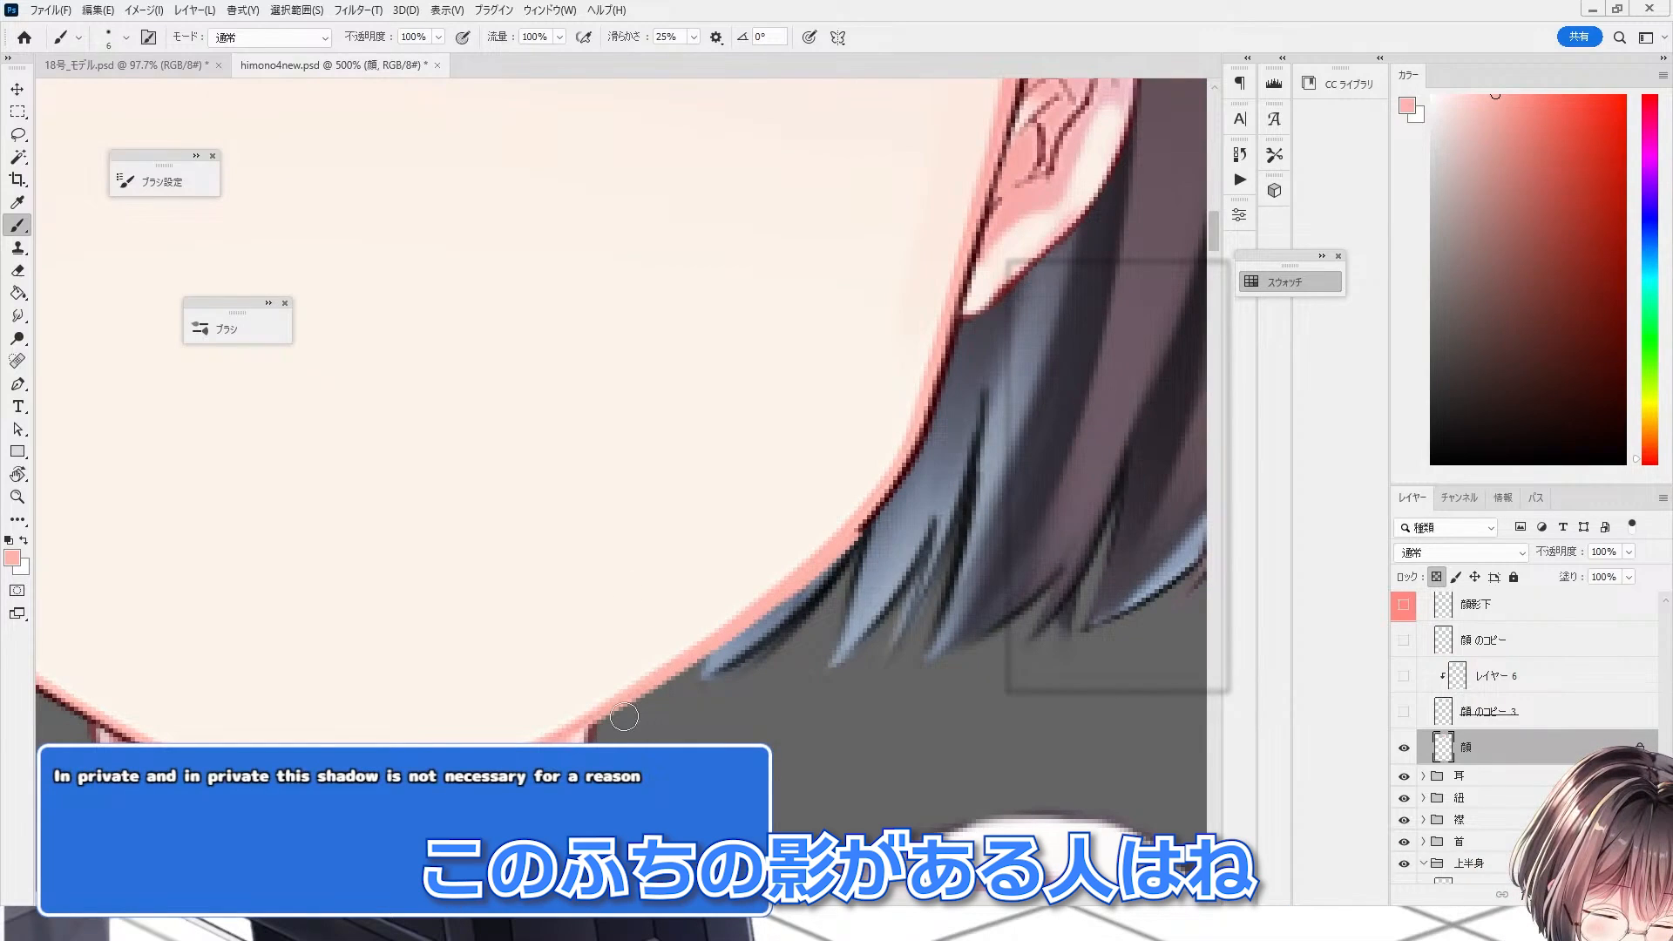
{"action": "left_click_drag", "start_coordinate": [624, 717], "coordinate": [617, 723]}
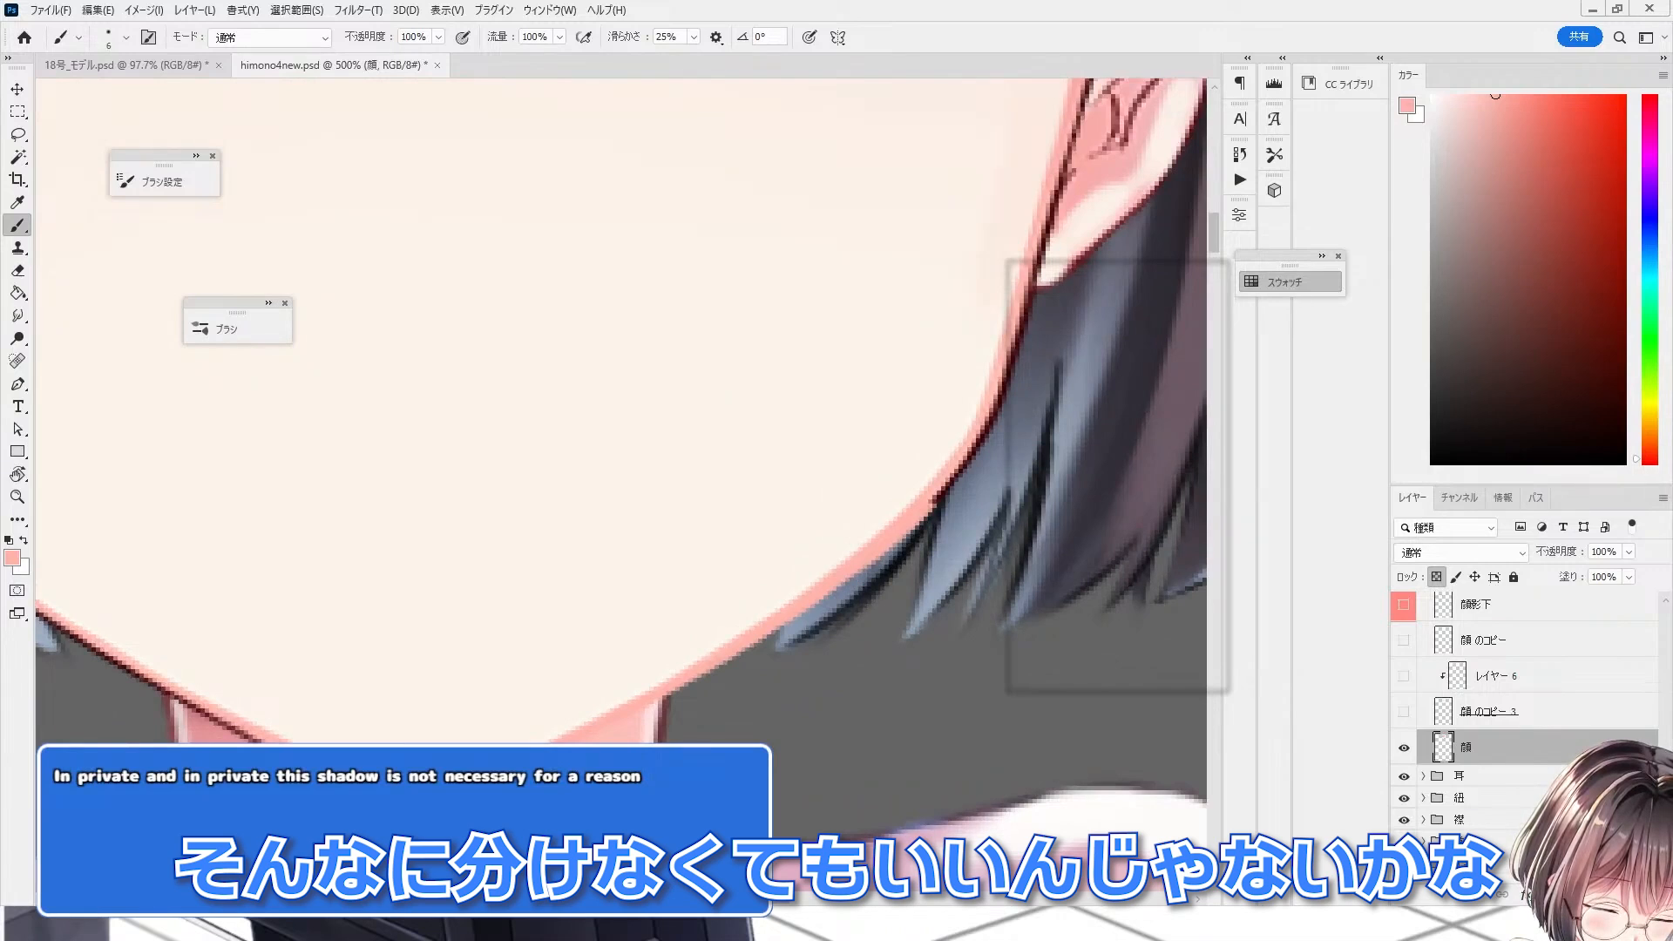
Step: Paint the pink edge colour along the jaw line up to the ear
{"action": "scroll", "coordinate": [750, 529], "scroll_direction": "down", "scroll_amount": 3}
{"action": "scroll", "coordinate": [749, 529], "scroll_direction": "up", "scroll_amount": 3}
{"action": "scroll", "coordinate": [750, 529], "scroll_direction": "down", "scroll_amount": 1}
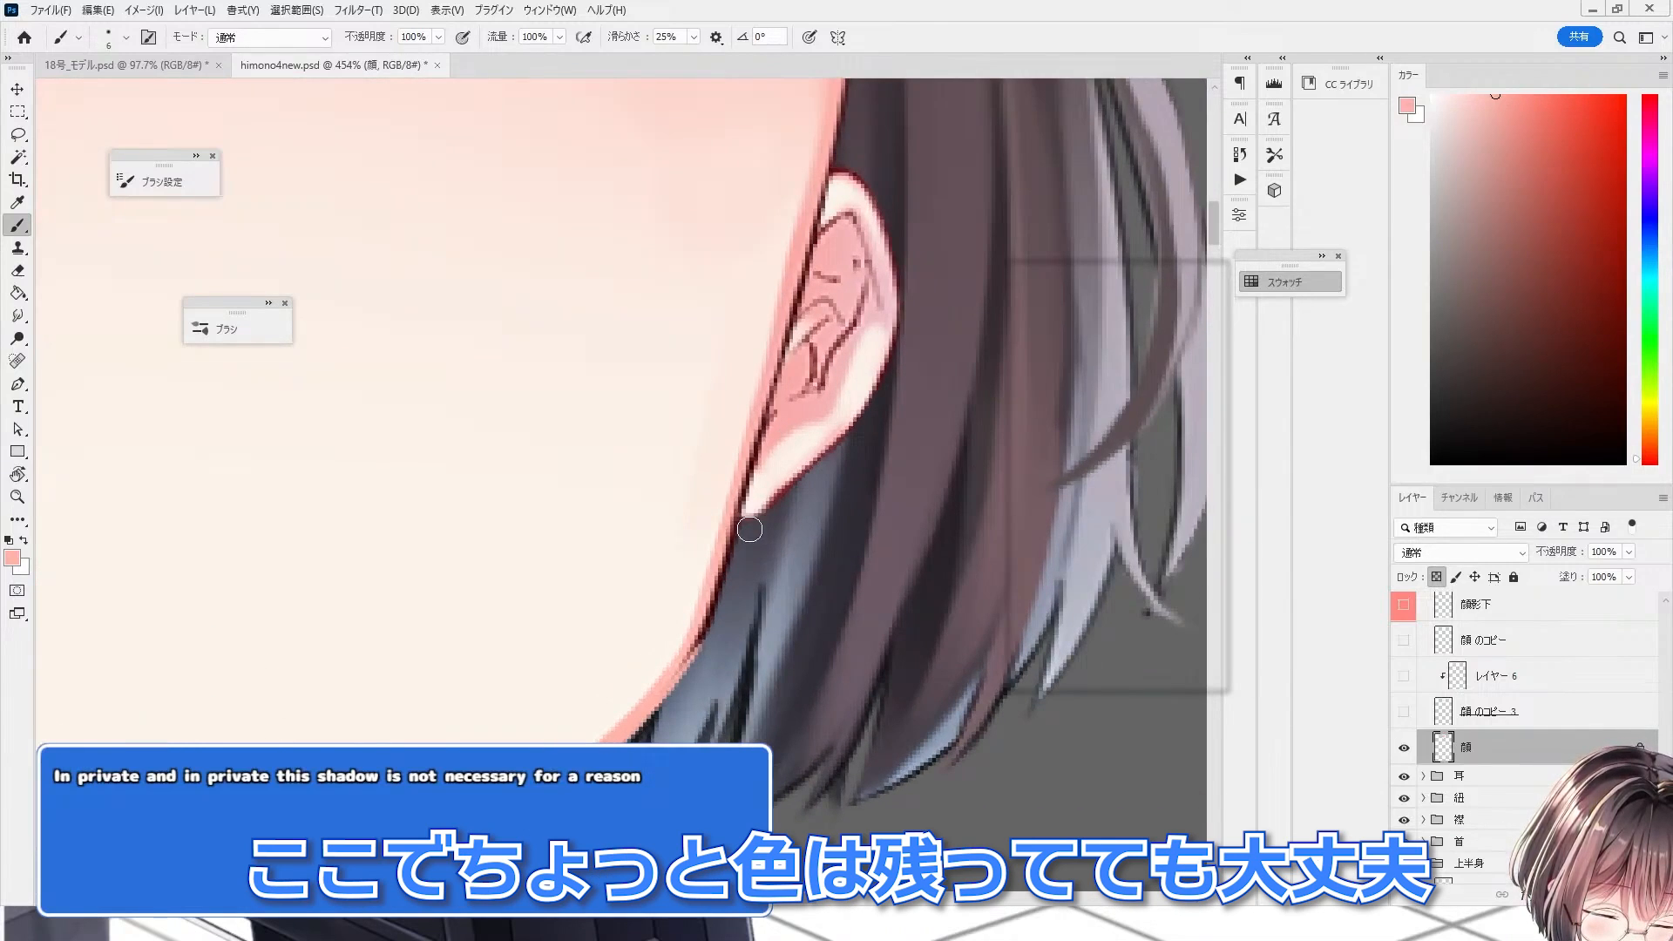
{"action": "left_click_drag", "start_coordinate": [695, 652], "coordinate": [750, 506]}
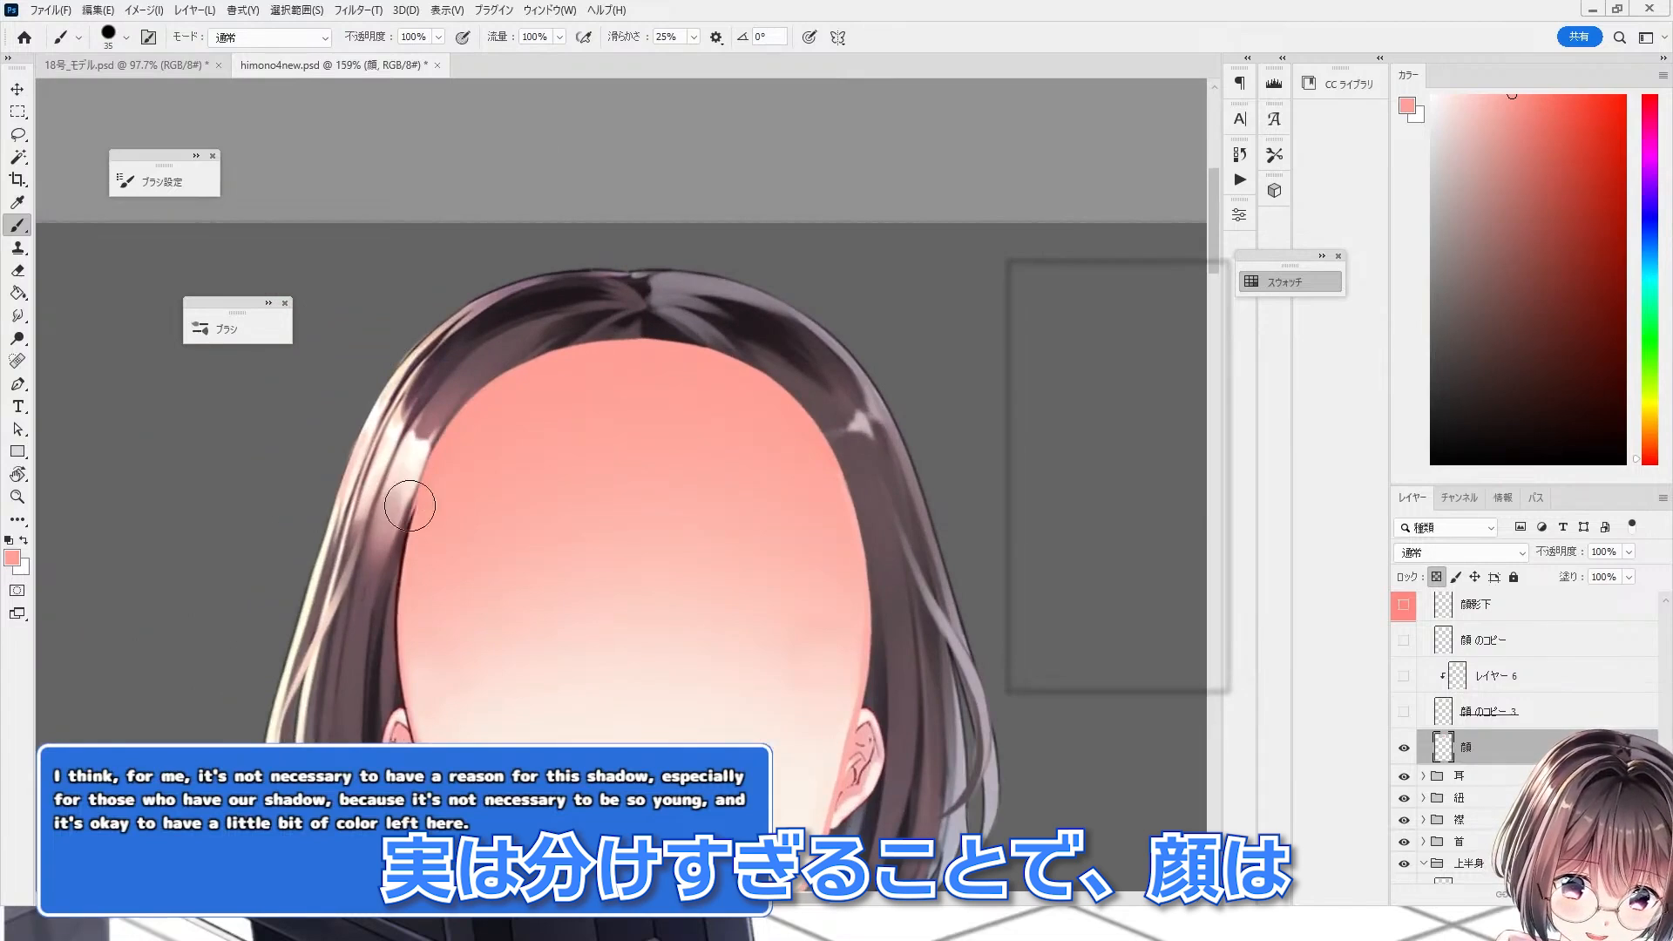
Step: Show the 顔 のコピー line-art layer and move it directly above the 顔 layer
{"action": "left_click", "coordinate": [408, 597], "text": "alt"}
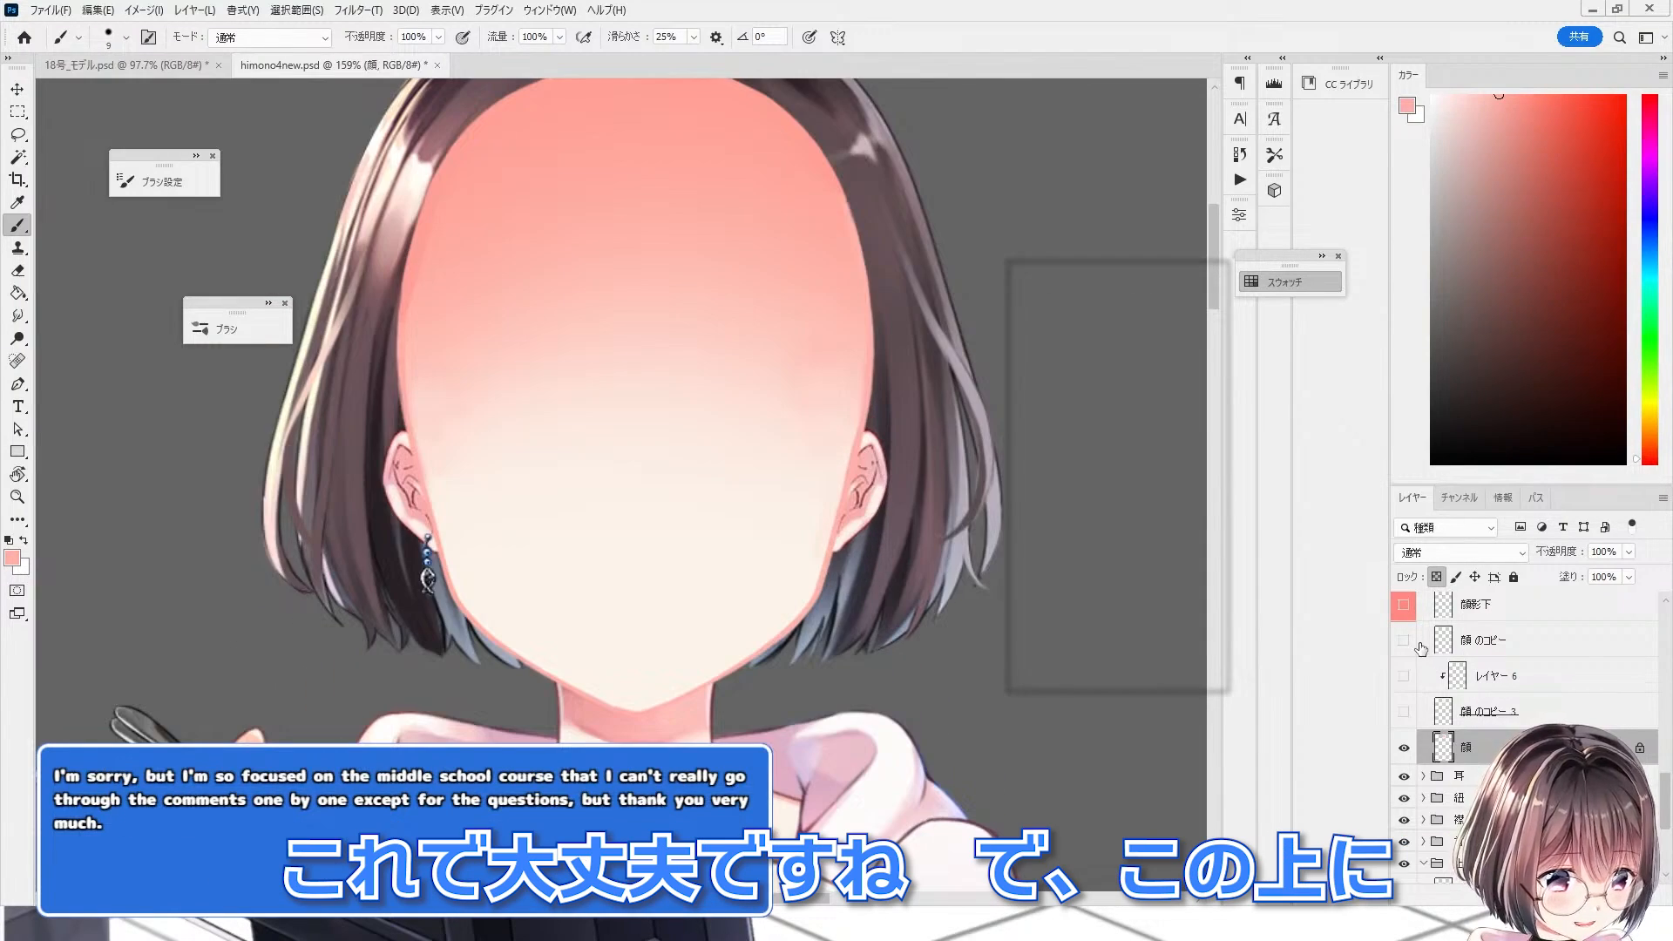
{"action": "left_click", "coordinate": [1411, 643]}
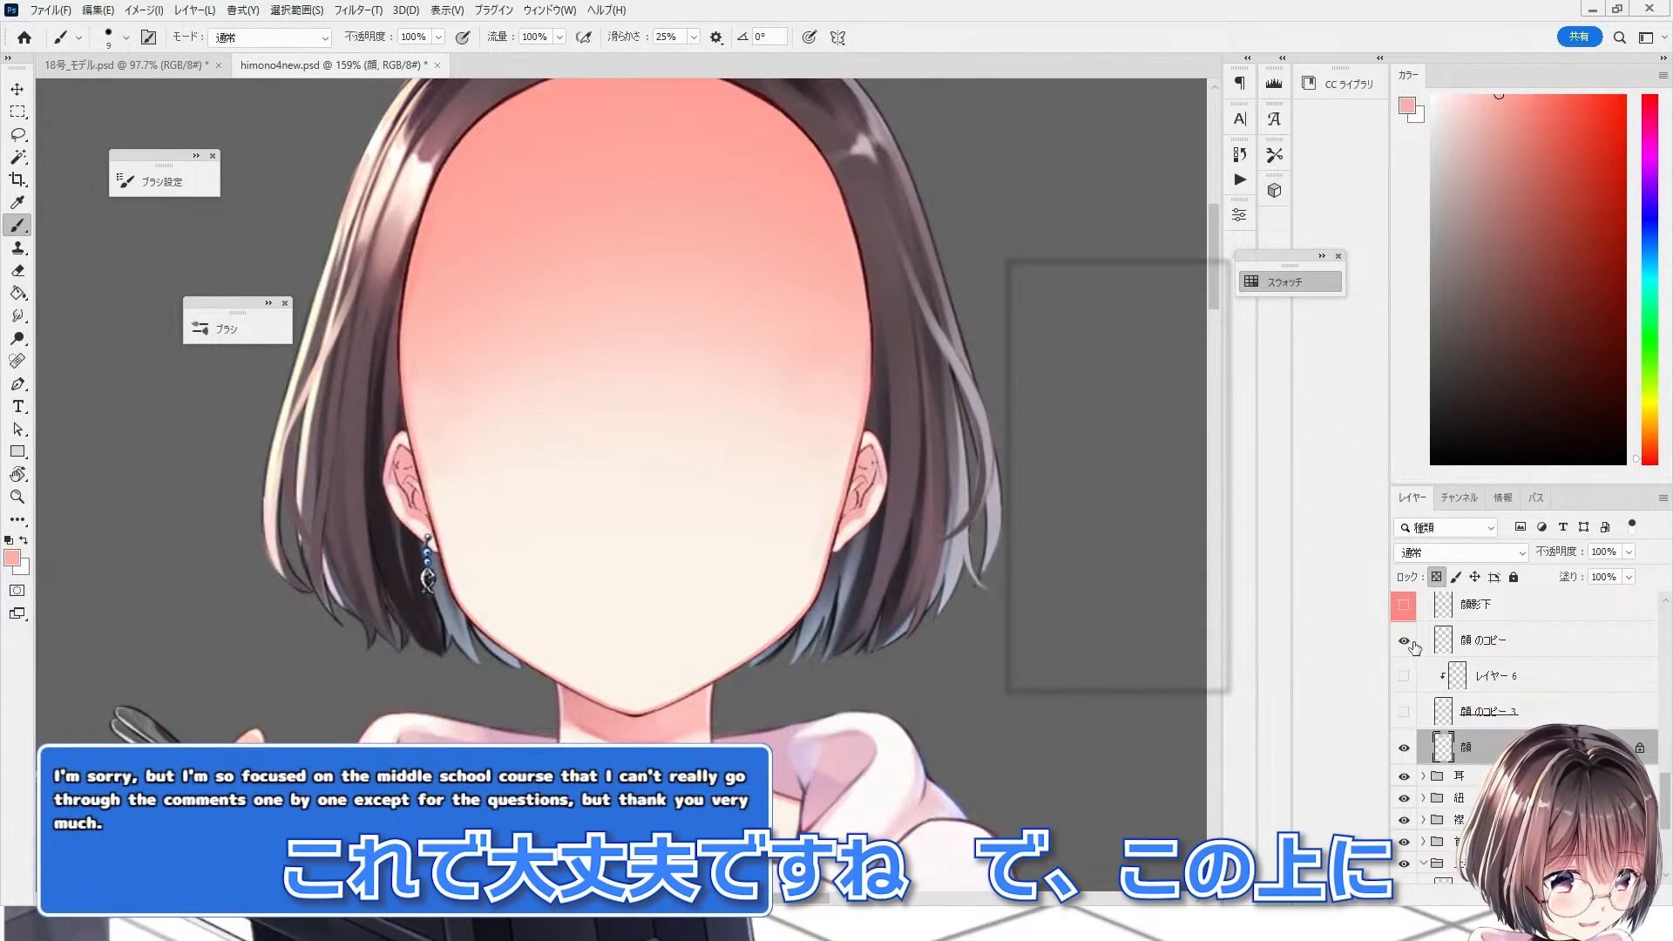
{"action": "left_click_drag", "start_coordinate": [1453, 646], "coordinate": [1432, 729]}
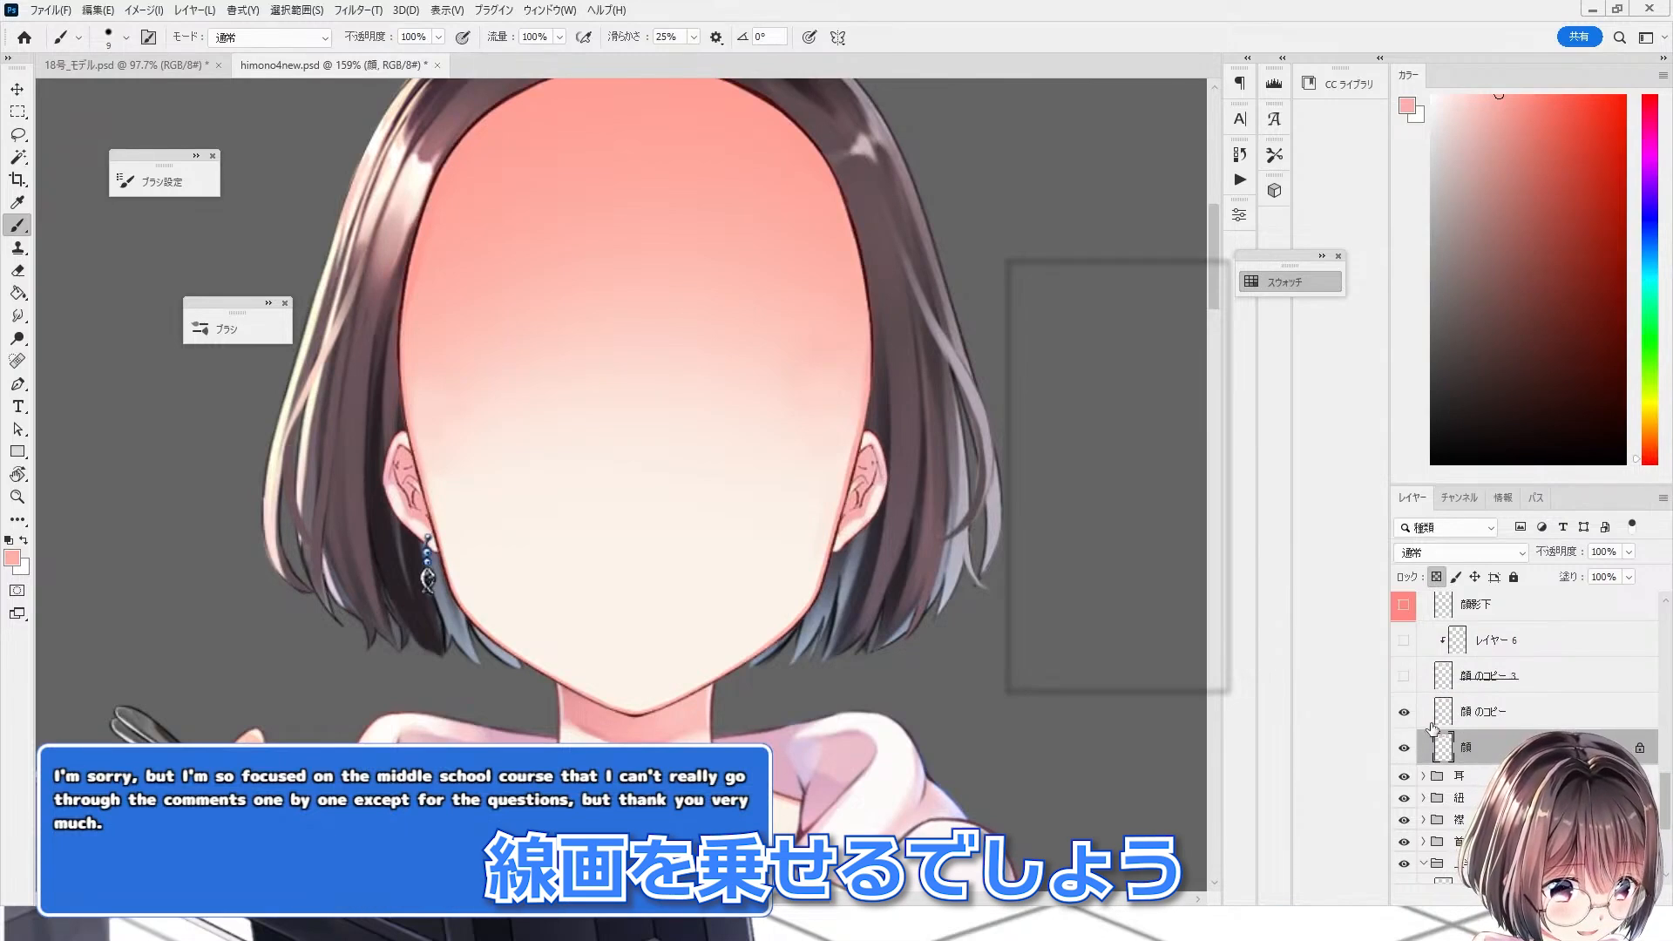
Step: Unlock transparent pixels on the 顔 layer and switch to the Eraser to examine the pink fringe along the jaw
{"action": "left_click", "coordinate": [1438, 577]}
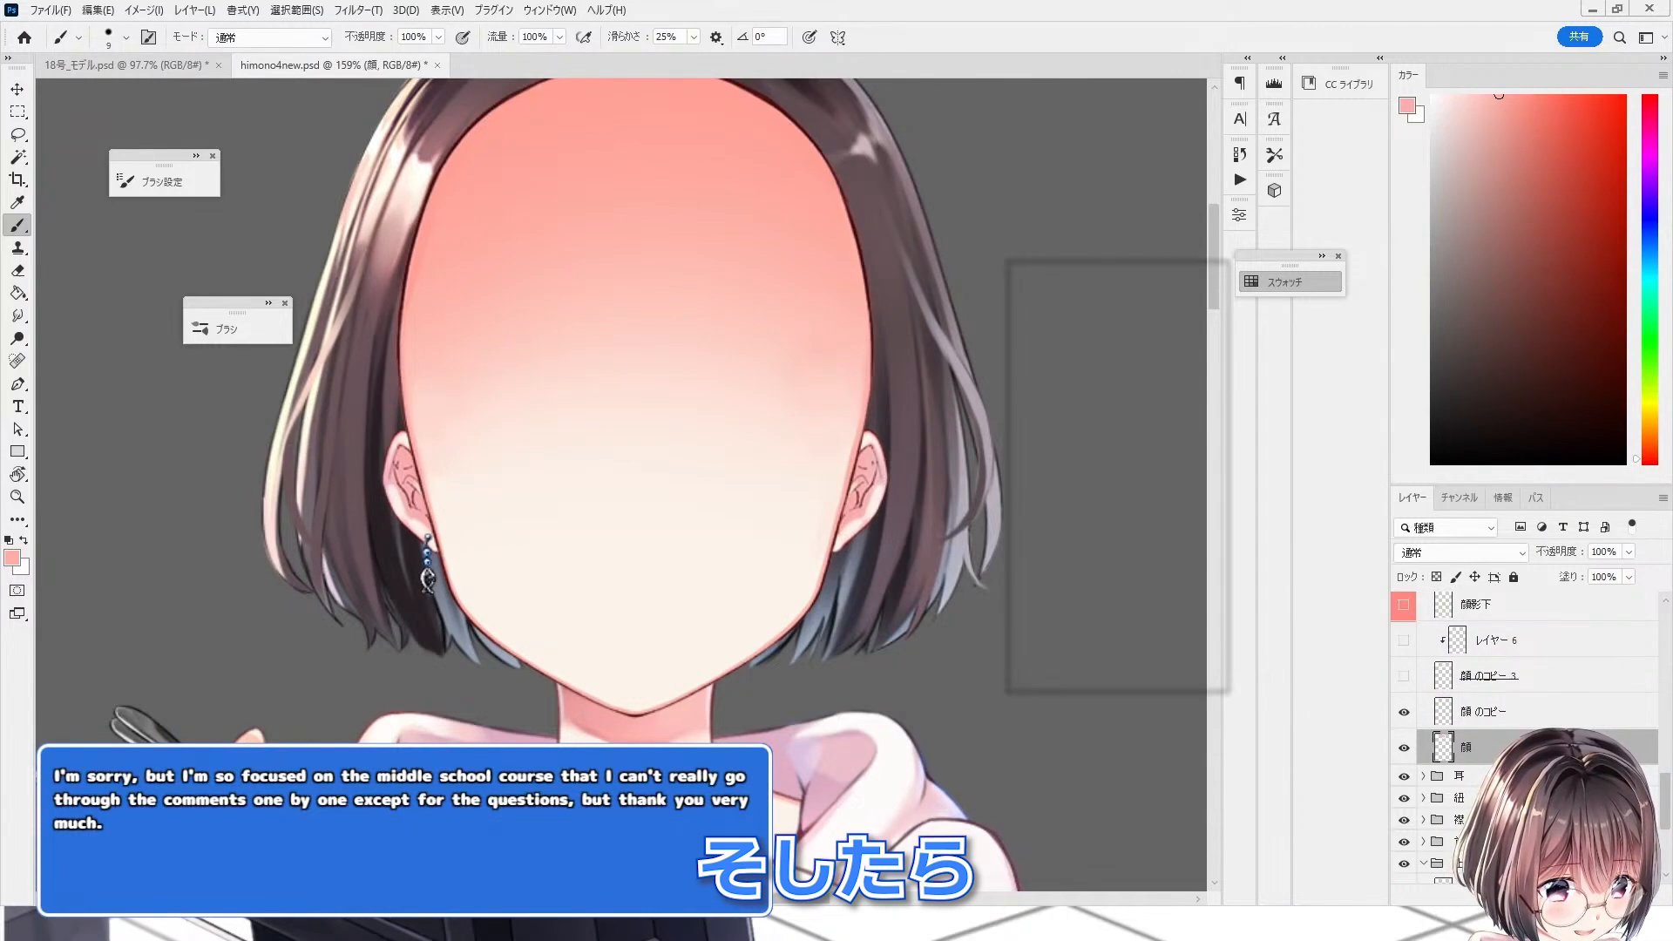
{"action": "scroll", "coordinate": [842, 609], "scroll_direction": "up", "scroll_amount": 10}
{"action": "key", "text": "e"}
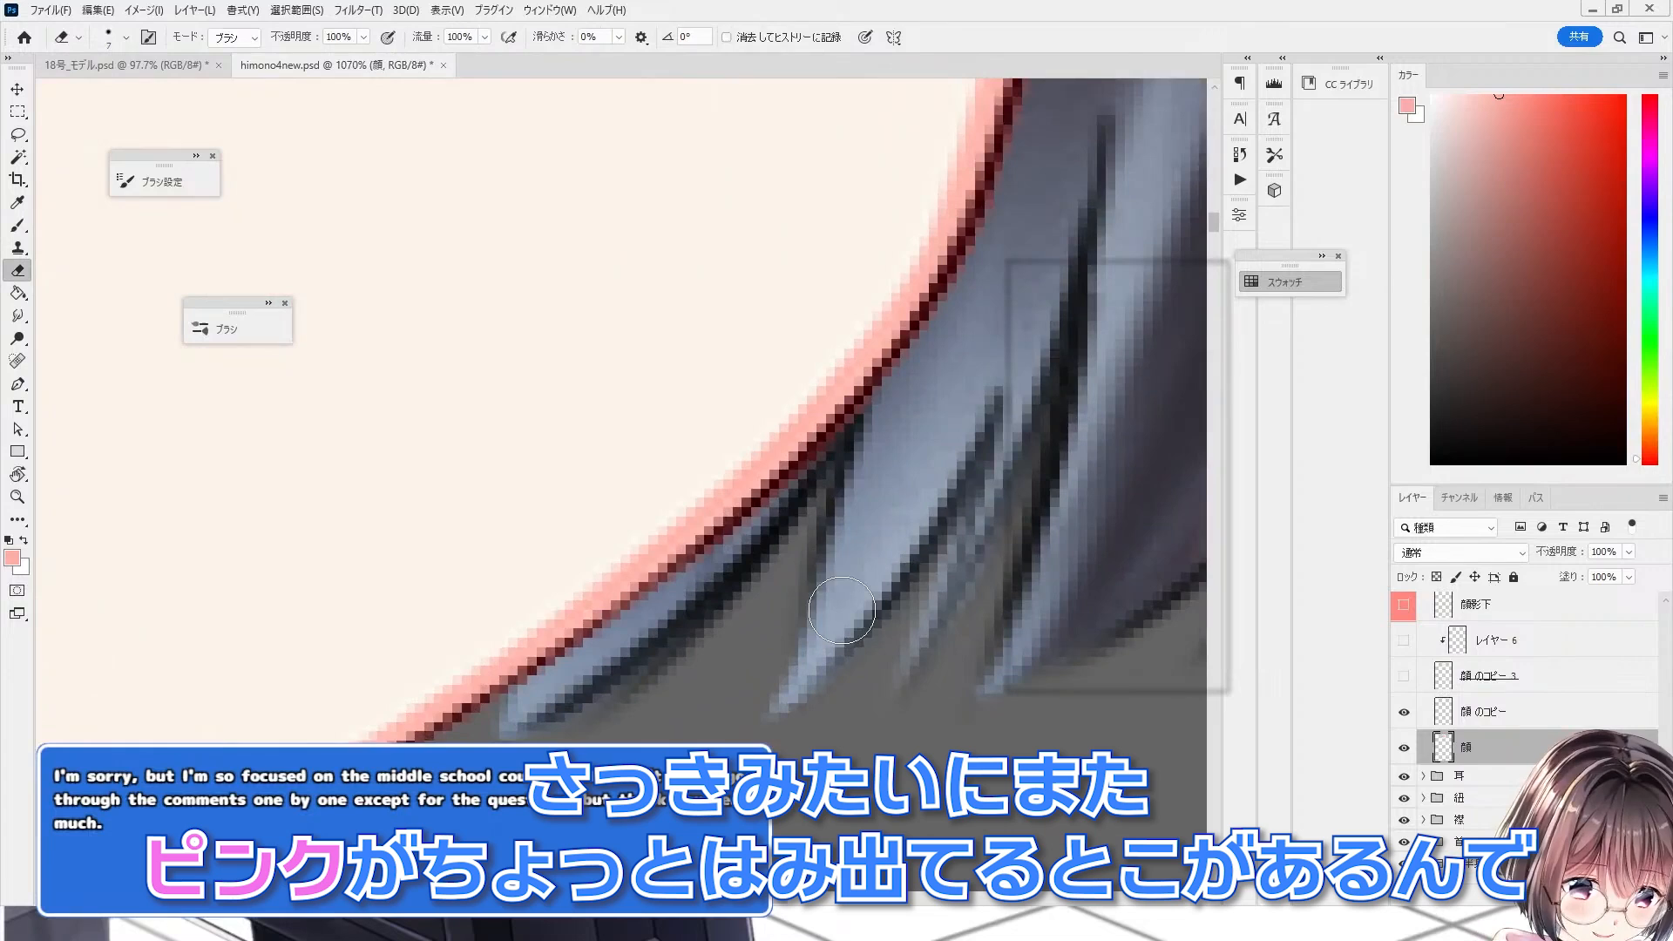
{"action": "scroll", "coordinate": [642, 627], "scroll_direction": "down", "scroll_amount": 2}
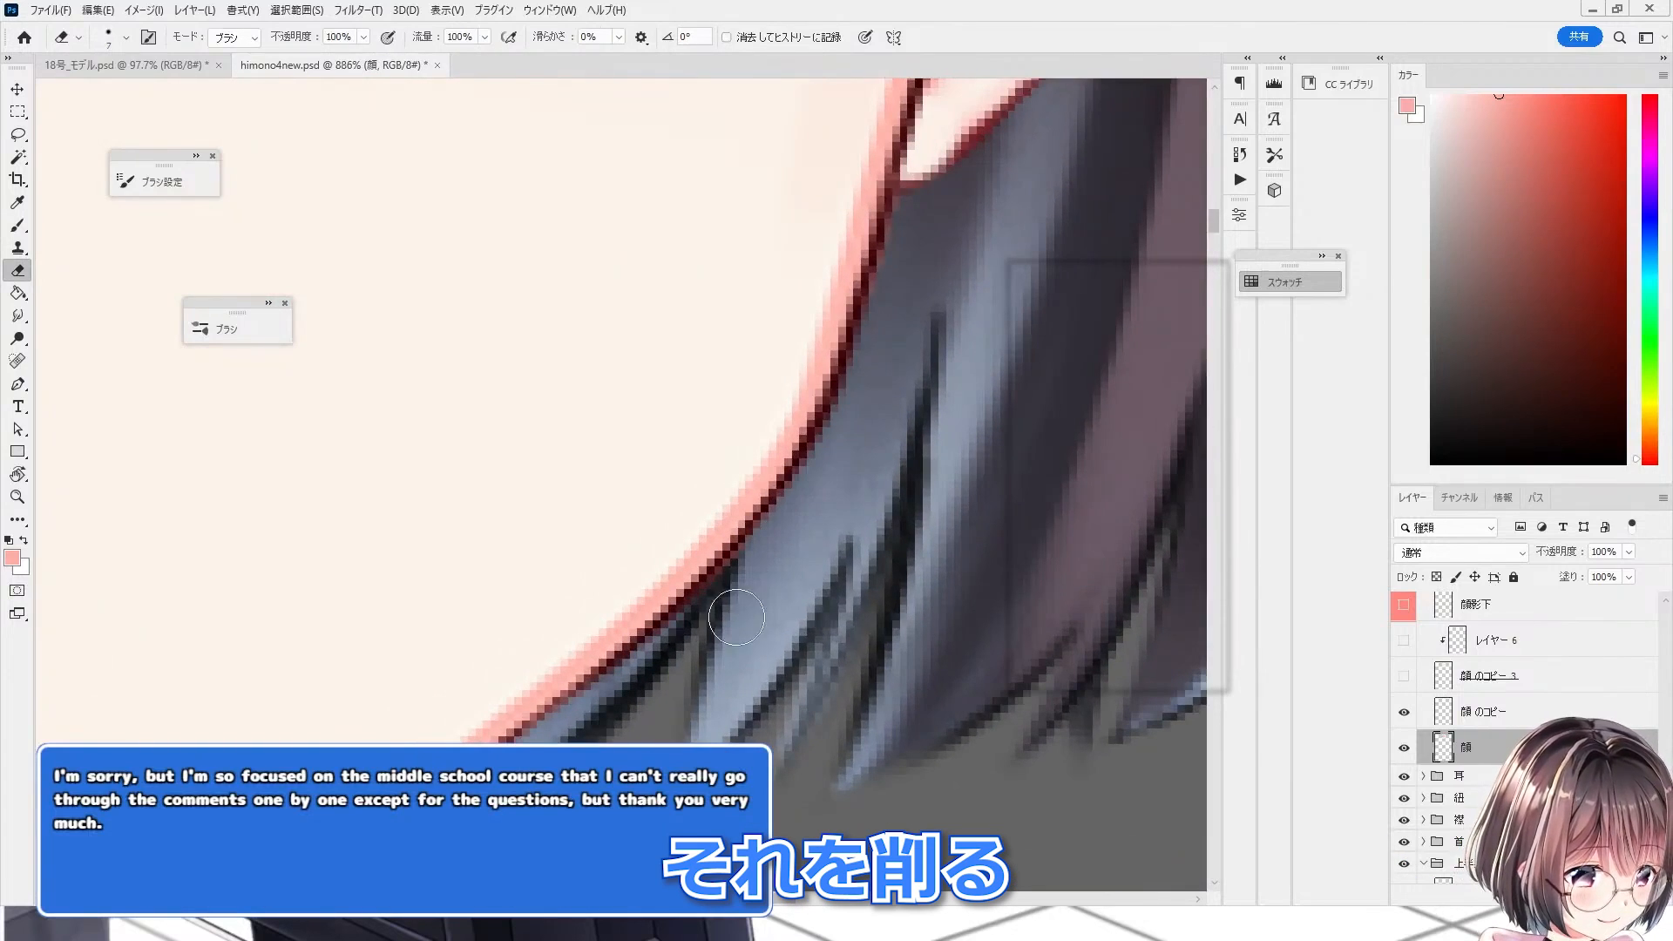
{"action": "scroll", "coordinate": [737, 617], "scroll_direction": "down", "scroll_amount": 5}
{"action": "scroll", "coordinate": [448, 441], "scroll_direction": "up", "scroll_amount": 2}
{"action": "scroll", "coordinate": [455, 435], "scroll_direction": "up", "scroll_amount": 1}
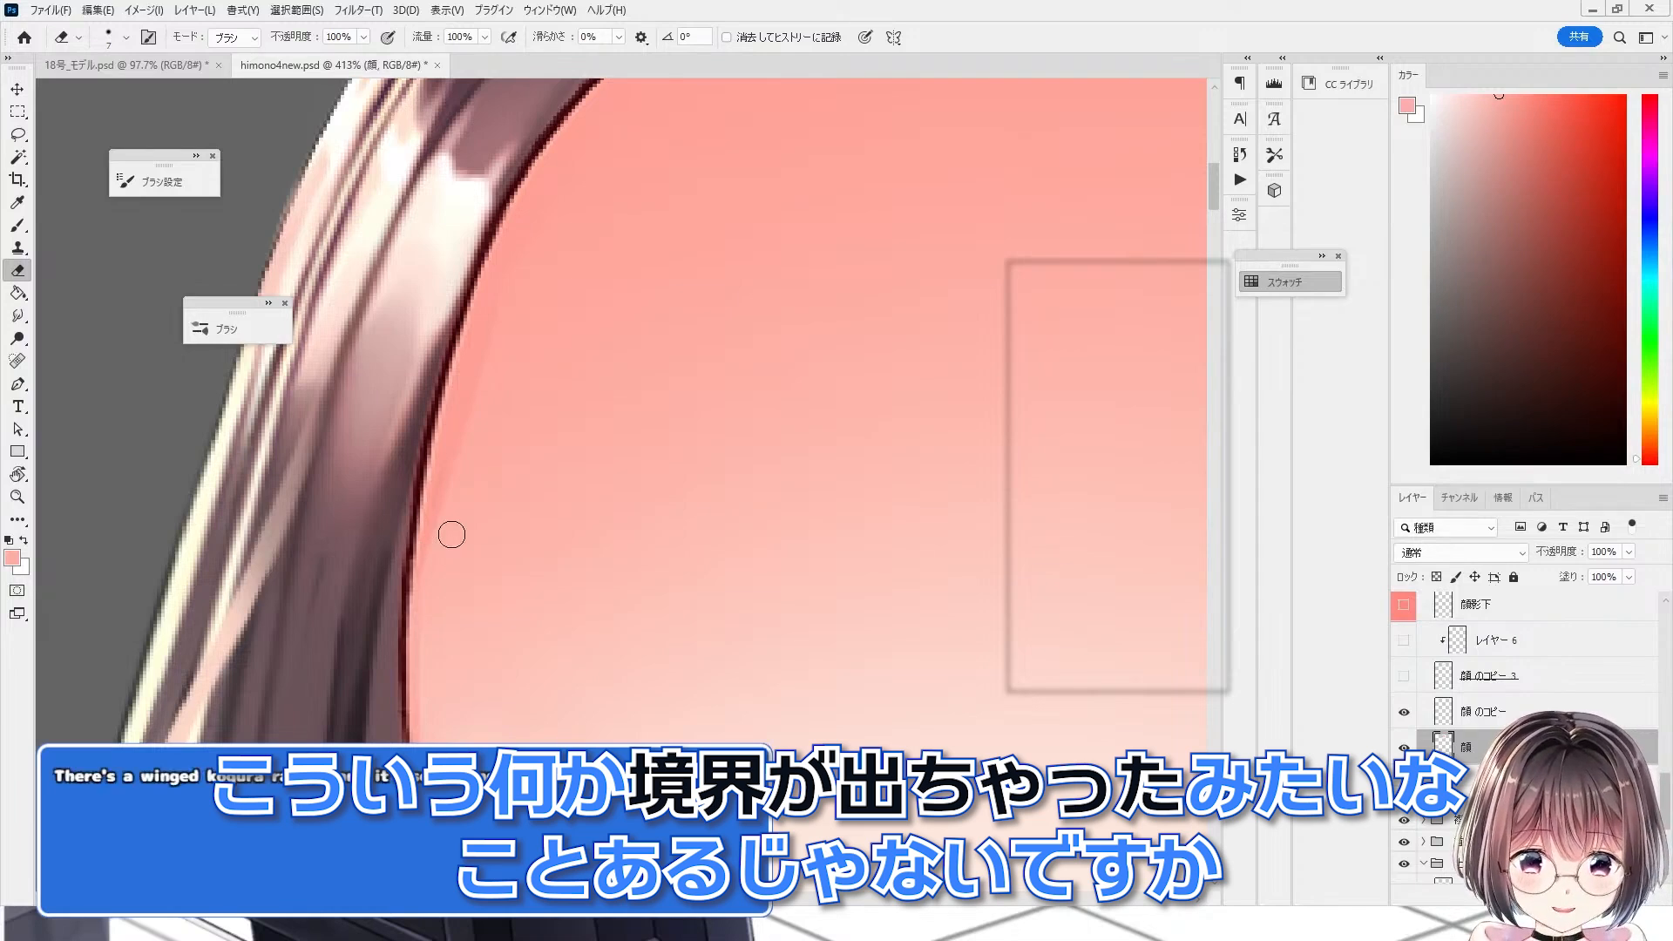
Step: Hide 顔 のコピー and toggle the 顔 layer's visibility to compare the fill edge at the hairline
{"action": "scroll", "coordinate": [455, 542], "scroll_direction": "down", "scroll_amount": 2}
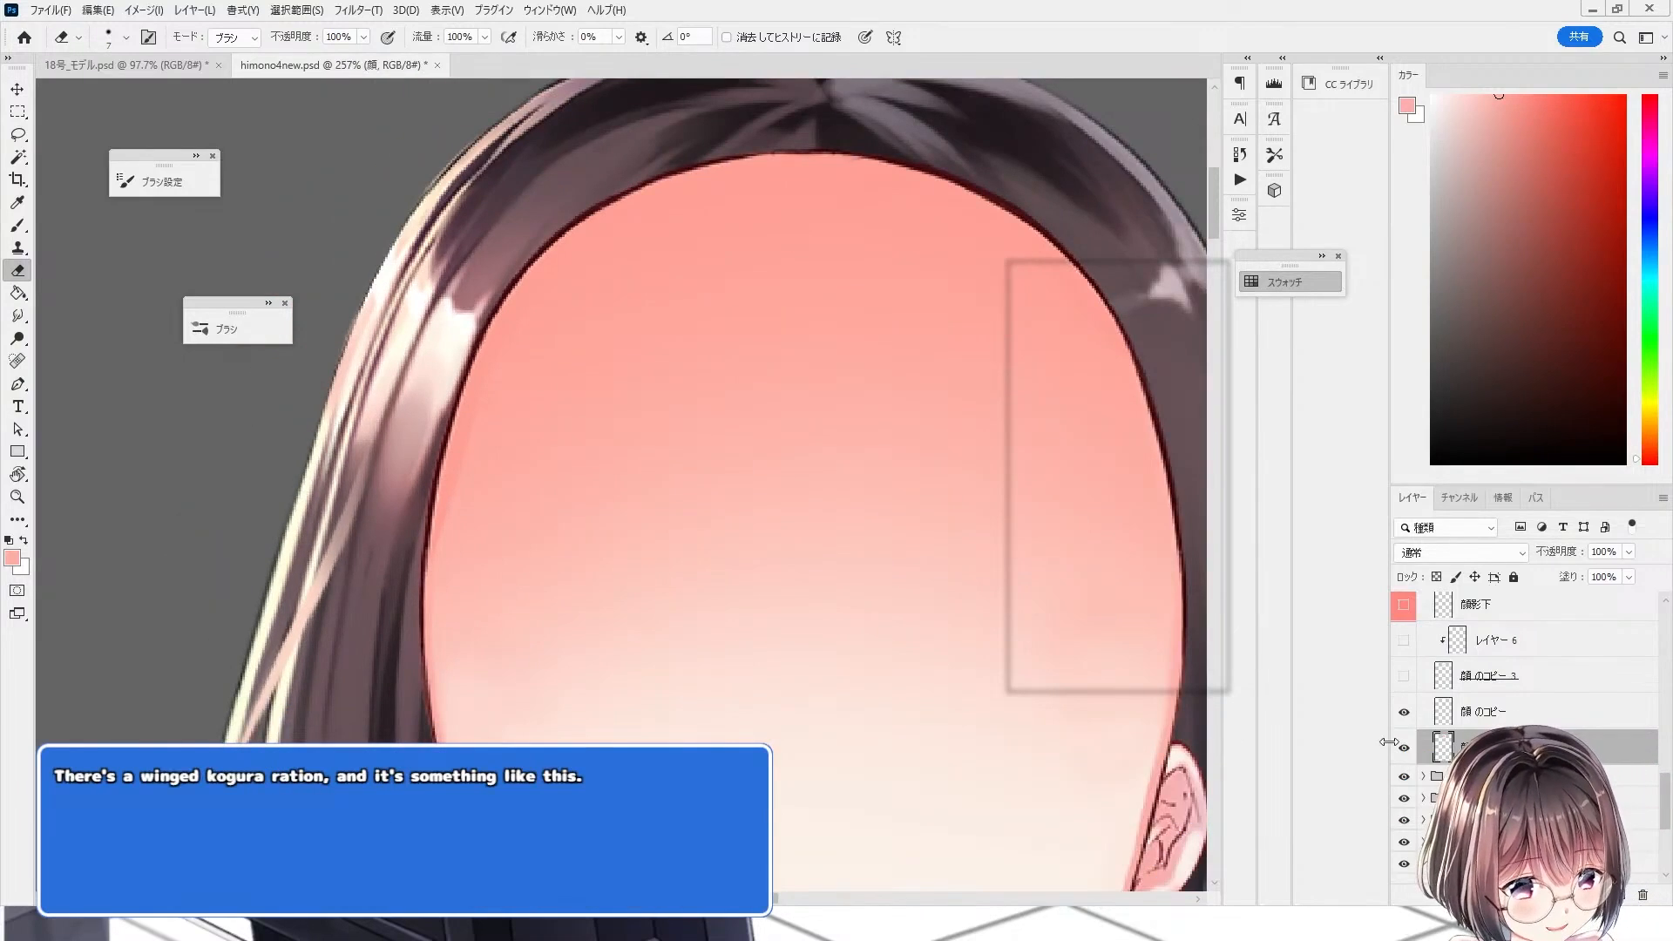
{"action": "left_click", "coordinate": [1399, 714]}
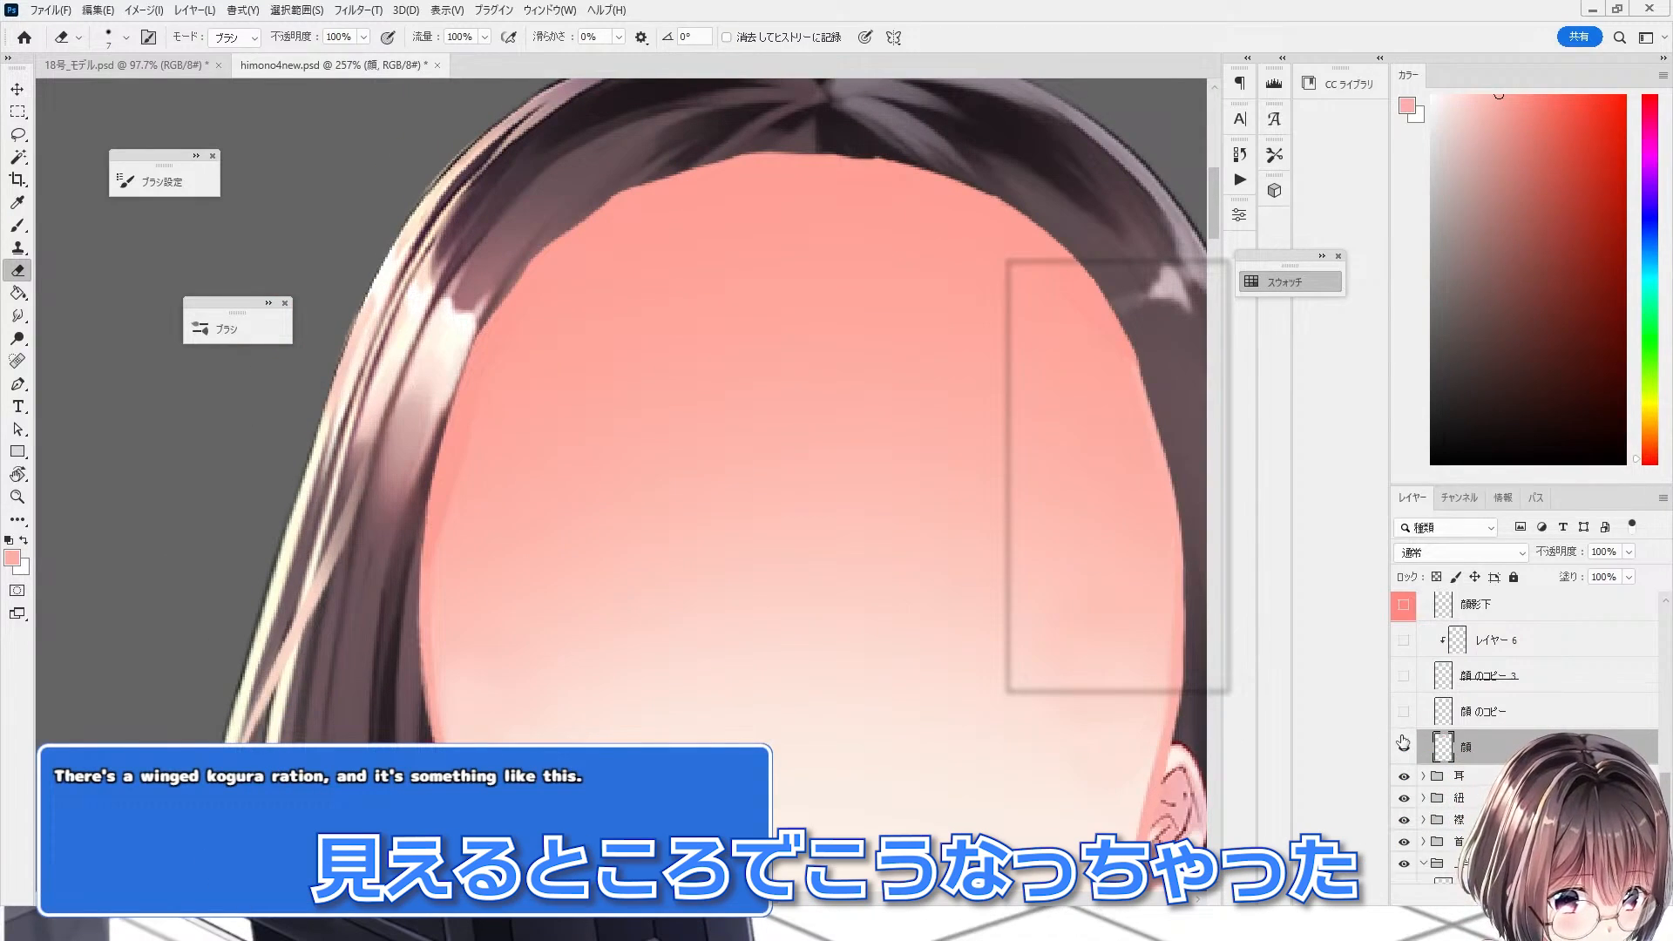
{"action": "left_click", "coordinate": [1402, 747]}
{"action": "left_click", "coordinate": [1402, 746]}
Step: Switch to the Blur tool and blur the face fill's edge along the hairline on the 顔 layer
{"action": "scroll", "coordinate": [379, 656], "scroll_direction": "down", "scroll_amount": 2}
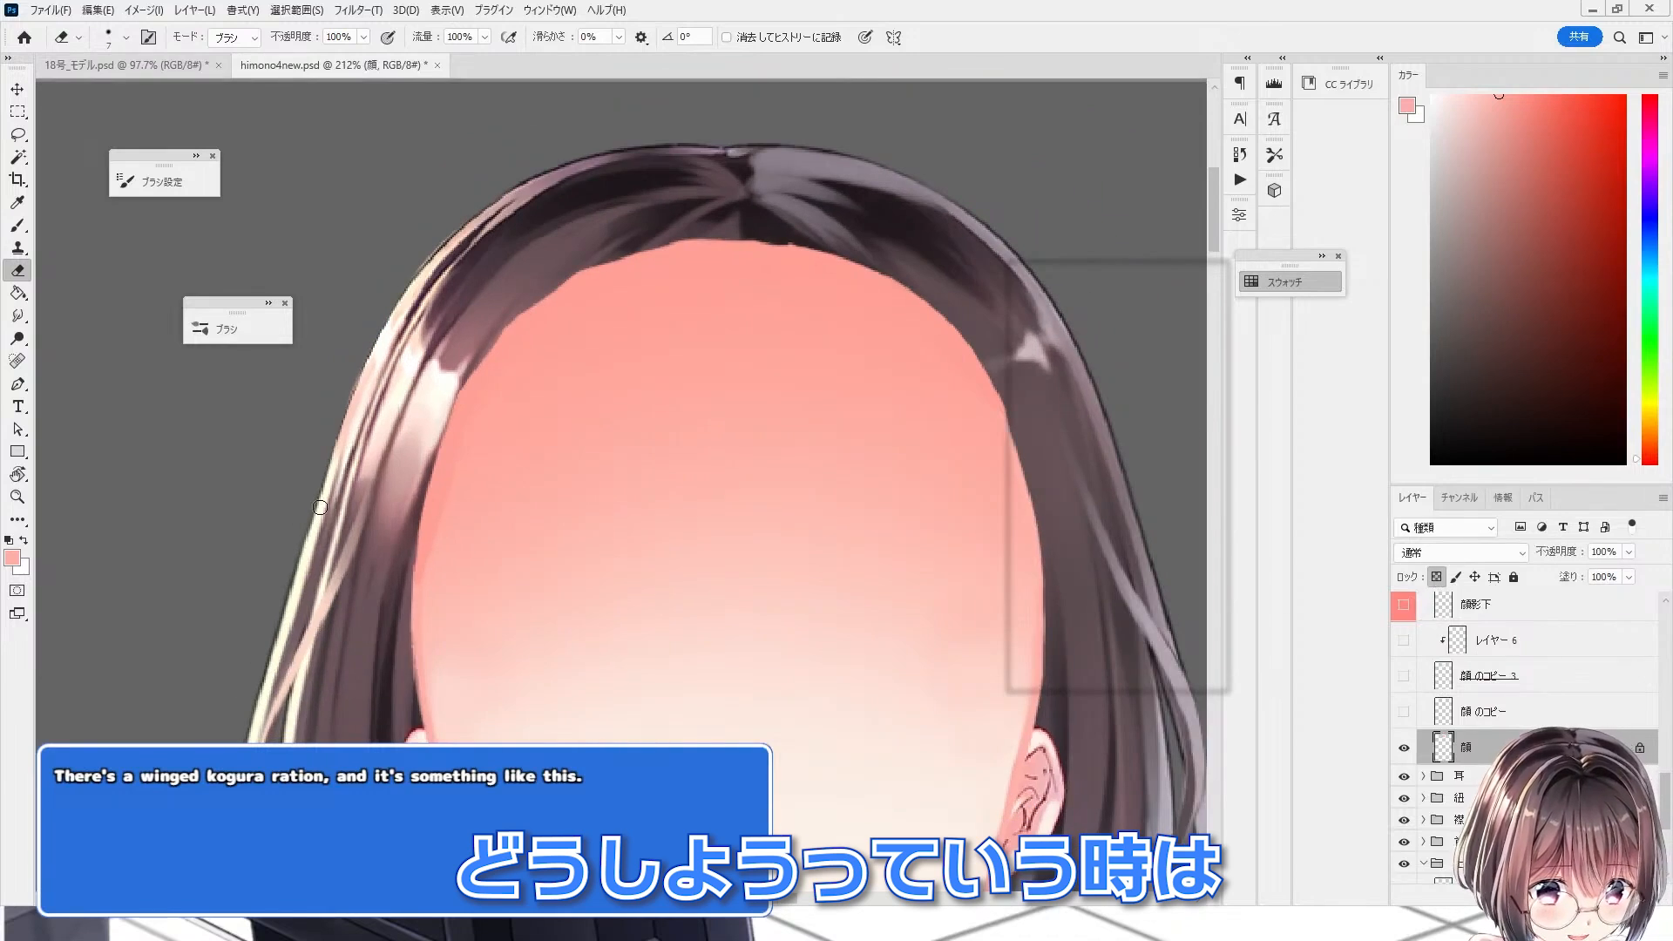
{"action": "scroll", "coordinate": [585, 437], "scroll_direction": "up", "scroll_amount": 3}
{"action": "scroll", "coordinate": [117, 525], "scroll_direction": "up", "scroll_amount": 3}
{"action": "key", "text": "r"}
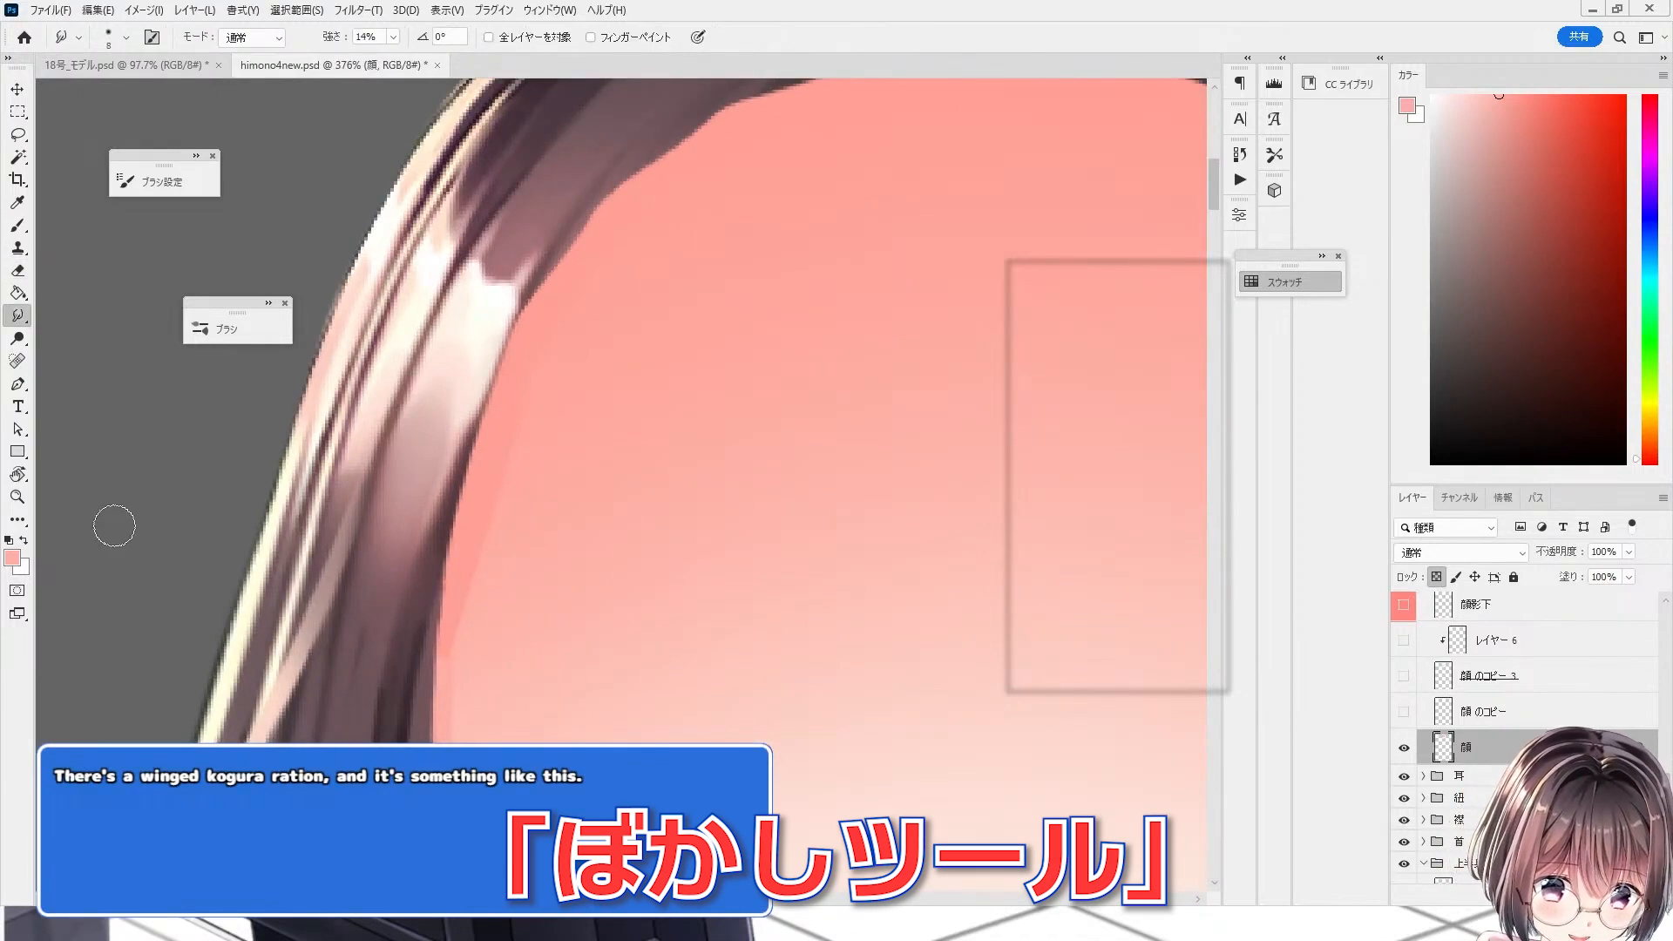
{"action": "scroll", "coordinate": [465, 353], "scroll_direction": "up", "scroll_amount": 1}
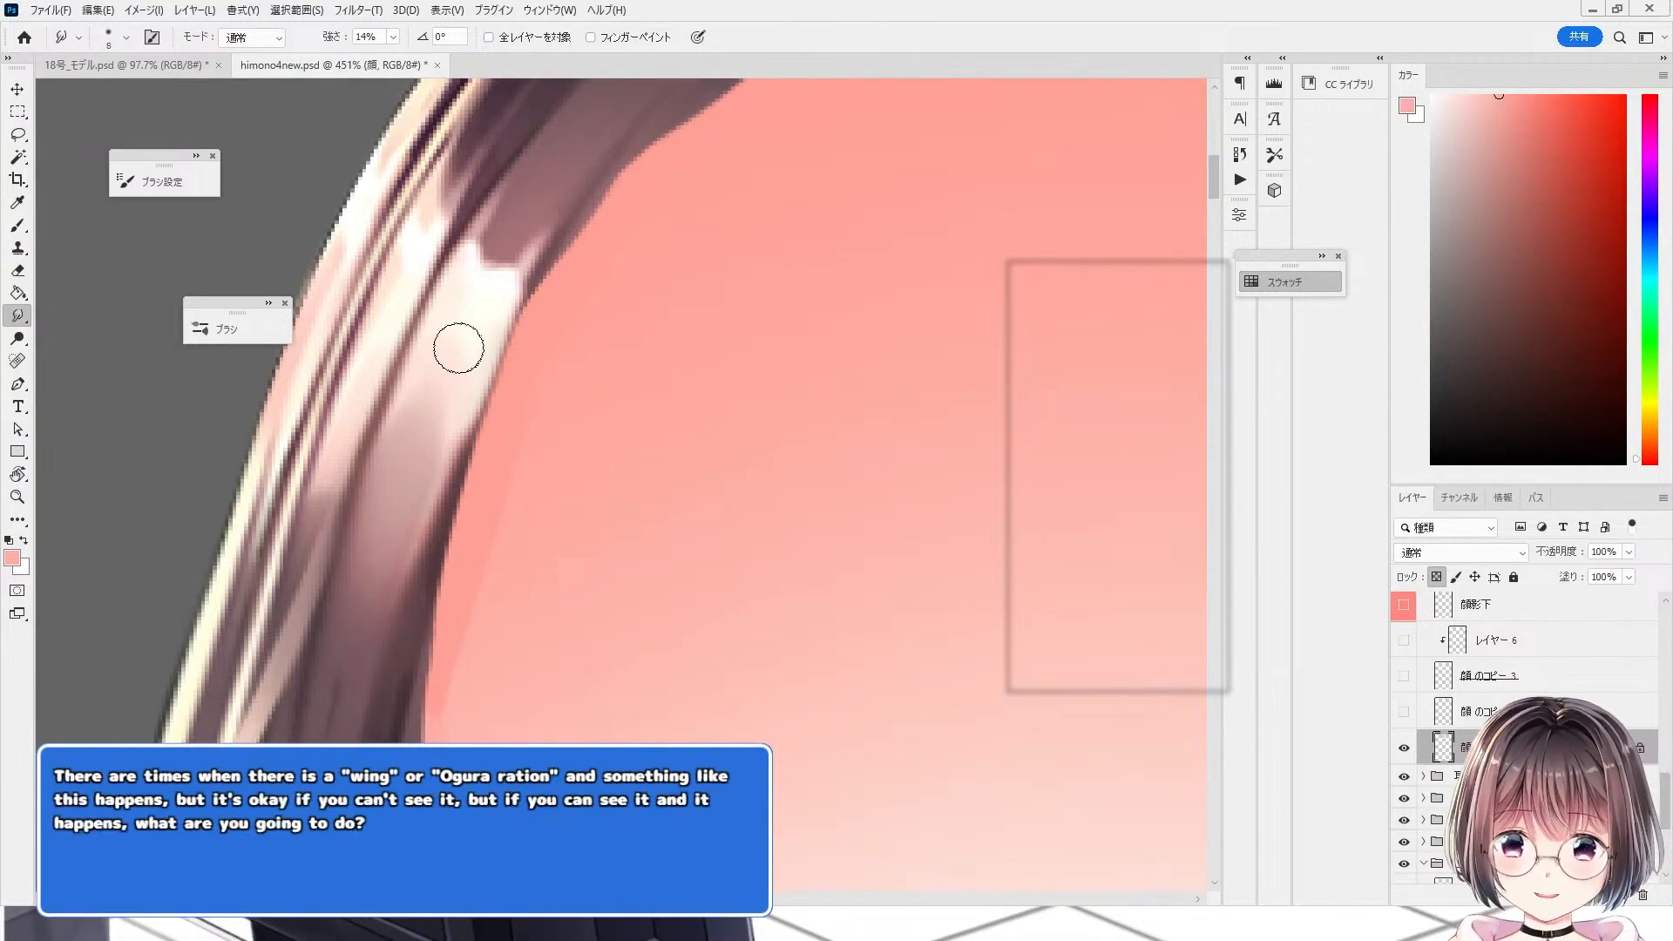
{"action": "scroll", "coordinate": [458, 348], "scroll_direction": "up", "scroll_amount": 1}
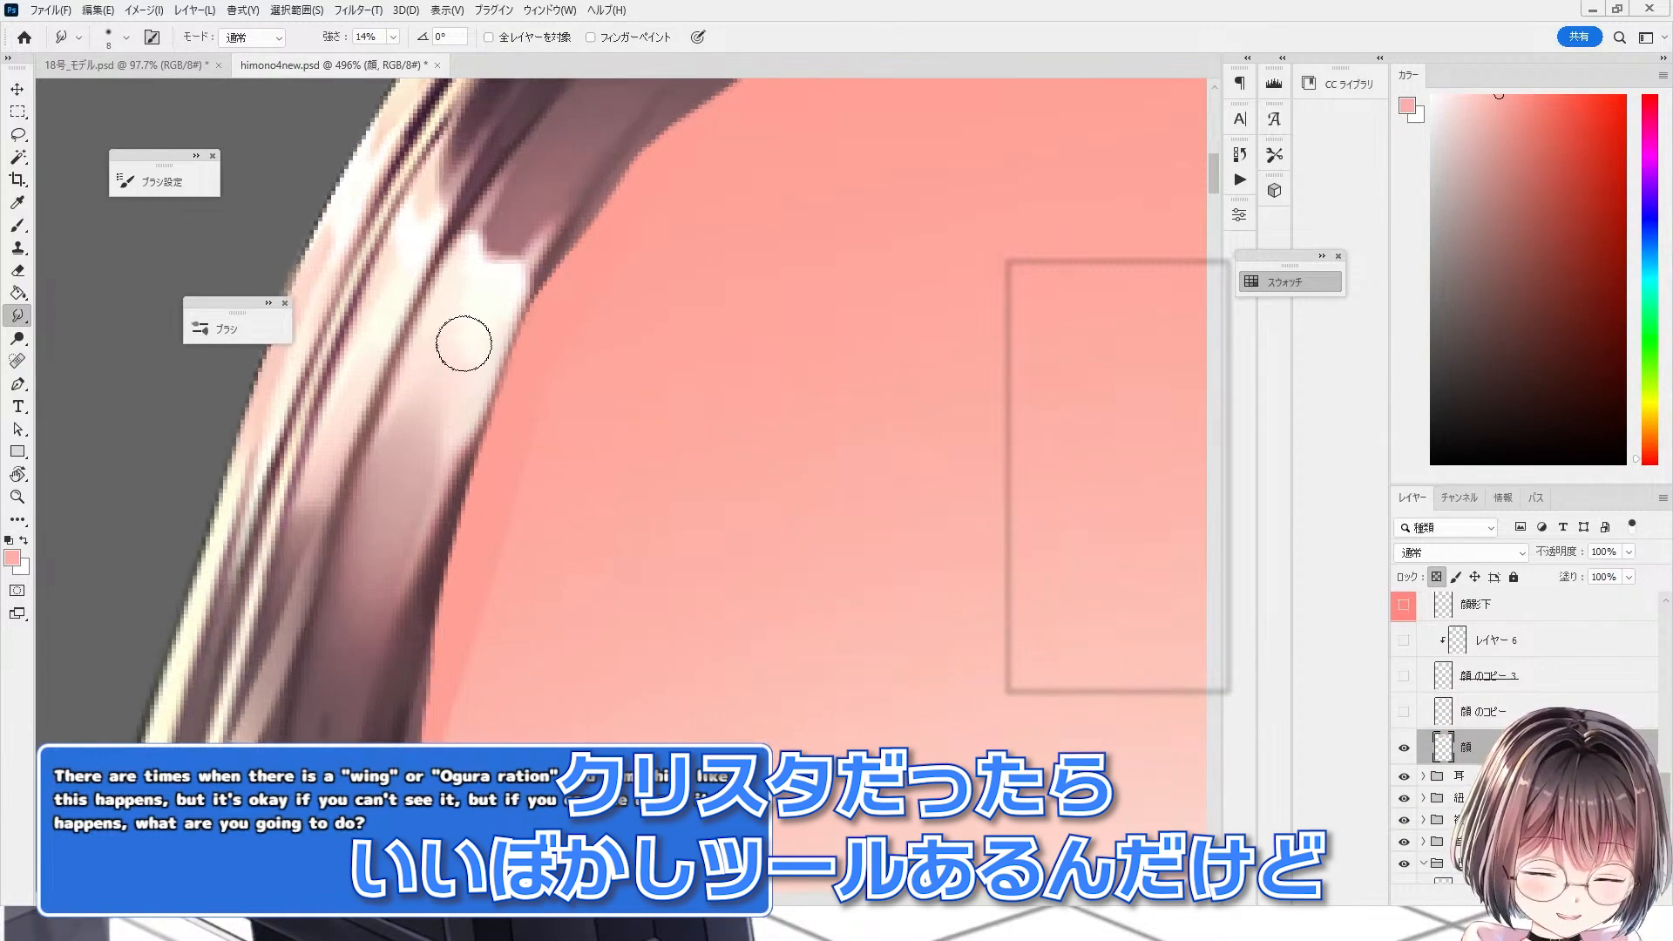
{"action": "right_click", "coordinate": [26, 327]}
{"action": "left_click", "coordinate": [79, 322]}
{"action": "scroll", "coordinate": [678, 404], "scroll_direction": "down", "scroll_amount": 1}
{"action": "scroll", "coordinate": [590, 387], "scroll_direction": "up", "scroll_amount": 1}
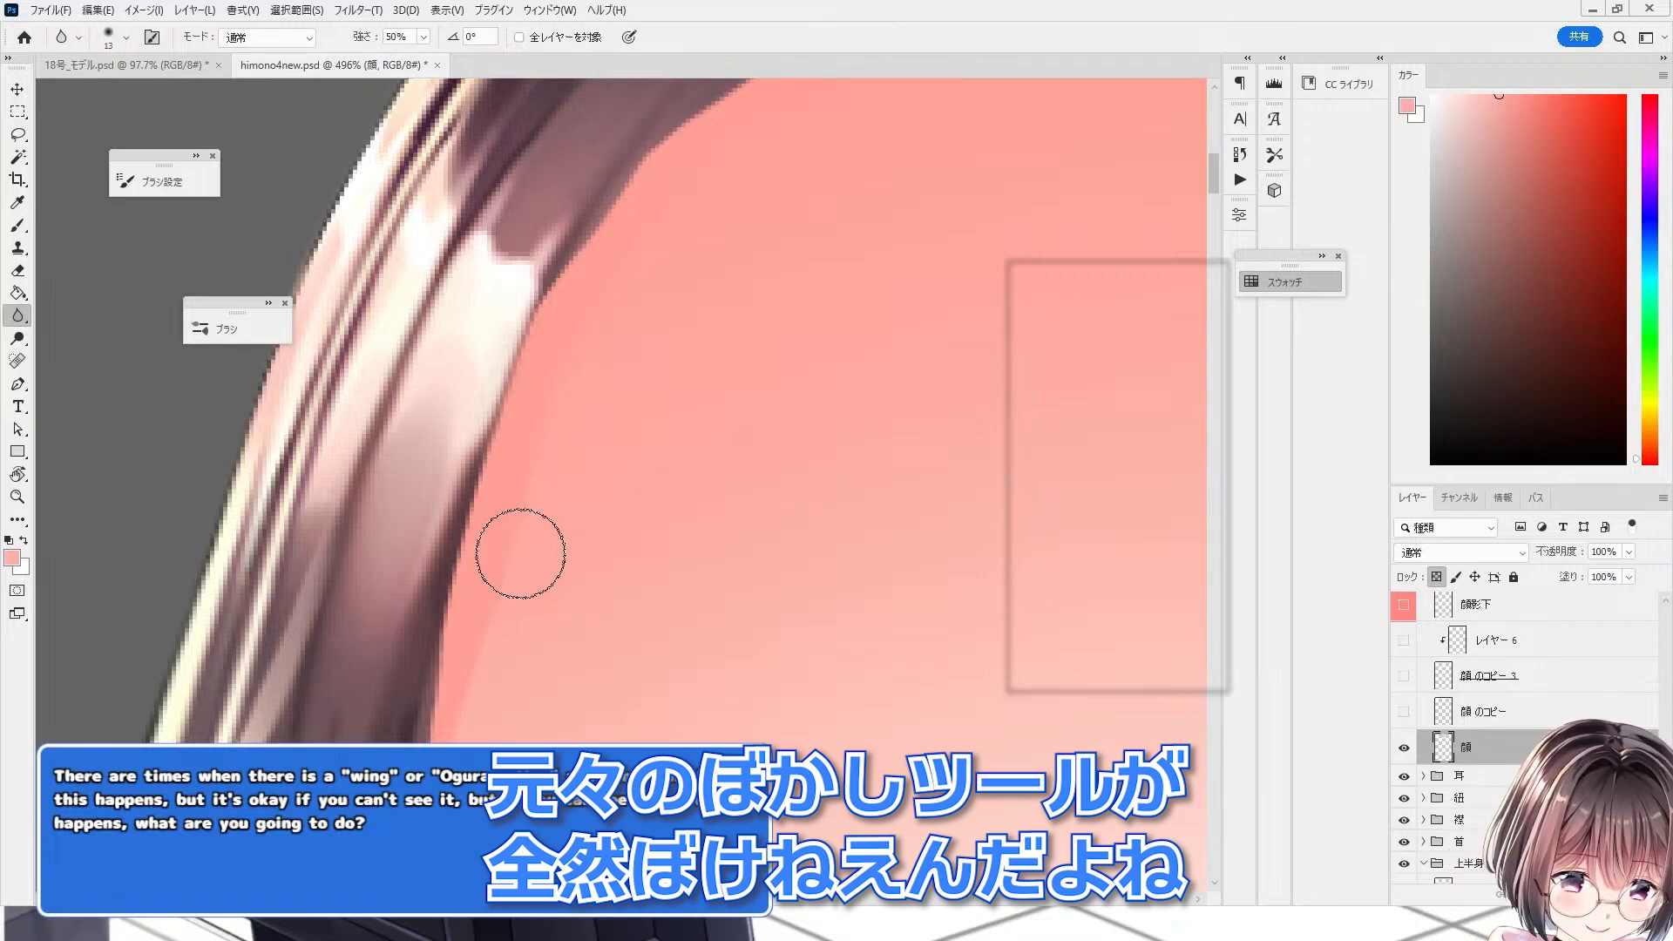
{"action": "mouse_move", "coordinate": [520, 554]}
{"action": "left_mouse_down"}
{"action": "mouse_move", "coordinate": [490, 673]}
{"action": "mouse_move", "coordinate": [542, 452]}
{"action": "mouse_move", "coordinate": [471, 763]}
{"action": "left_mouse_up"}
Step: Blur the face fill's edge further down along the jaw on the 顔 layer
{"action": "scroll", "coordinate": [472, 266], "scroll_direction": "down", "scroll_amount": 3}
{"action": "scroll", "coordinate": [494, 488], "scroll_direction": "up", "scroll_amount": 3}
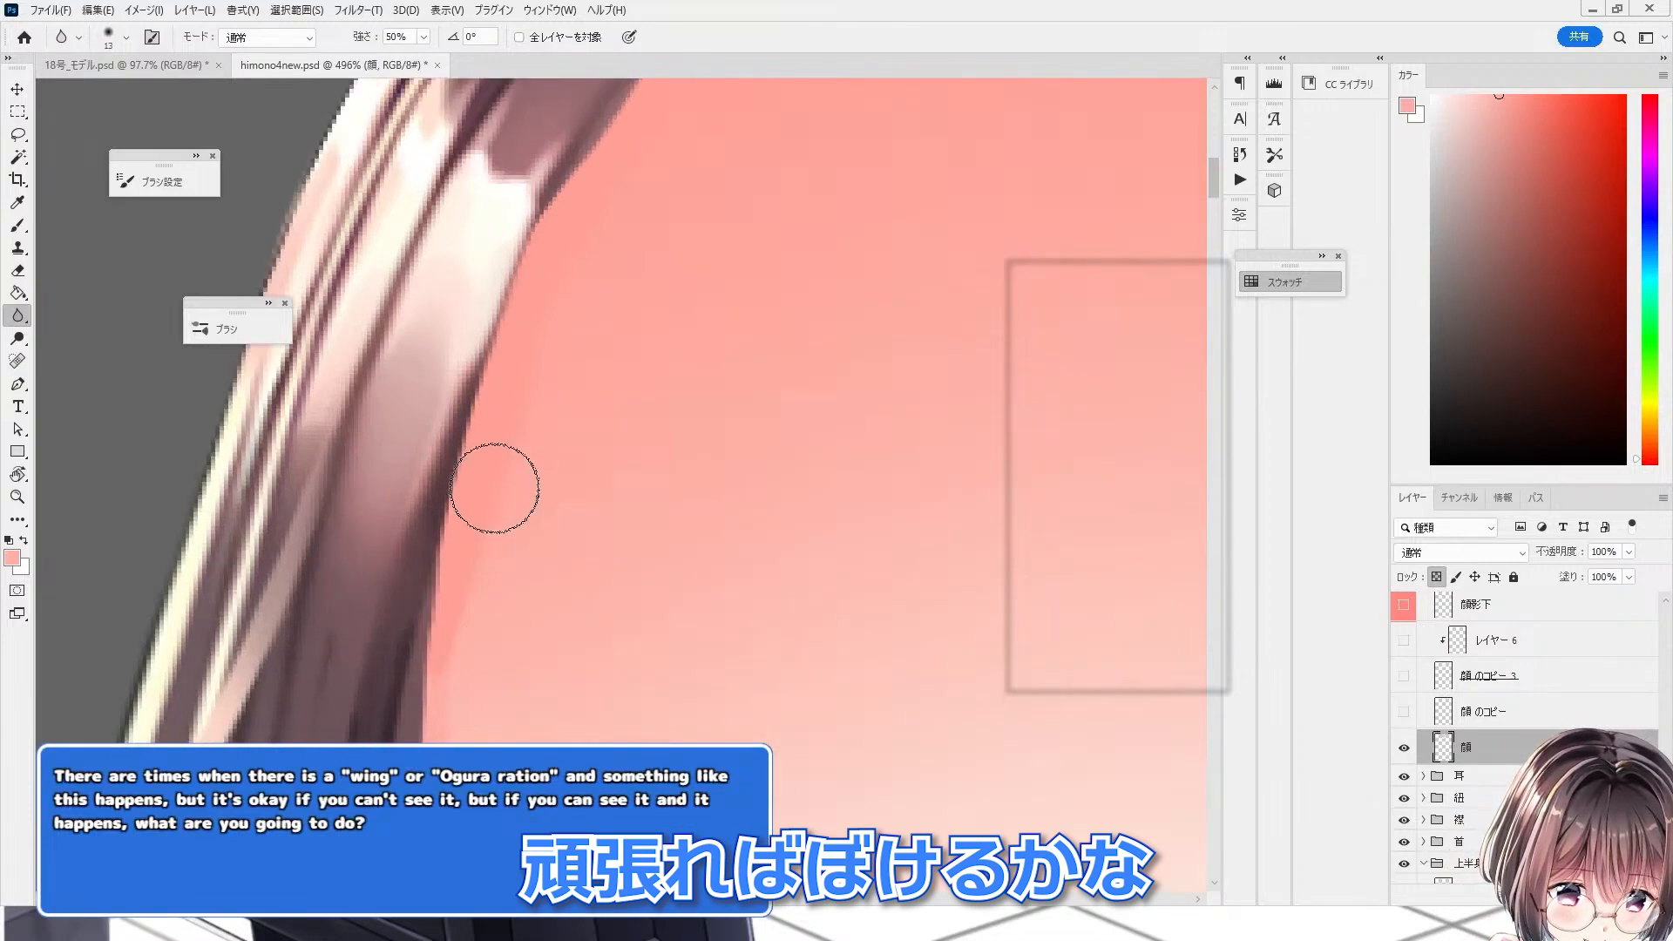
{"action": "mouse_move", "coordinate": [494, 488]}
{"action": "left_mouse_down"}
{"action": "mouse_move", "coordinate": [483, 609]}
{"action": "mouse_move", "coordinate": [547, 345]}
{"action": "mouse_move", "coordinate": [520, 665]}
{"action": "mouse_move", "coordinate": [563, 332]}
{"action": "mouse_move", "coordinate": [525, 539]}
{"action": "mouse_move", "coordinate": [515, 422]}
{"action": "mouse_move", "coordinate": [515, 734]}
{"action": "left_mouse_up"}
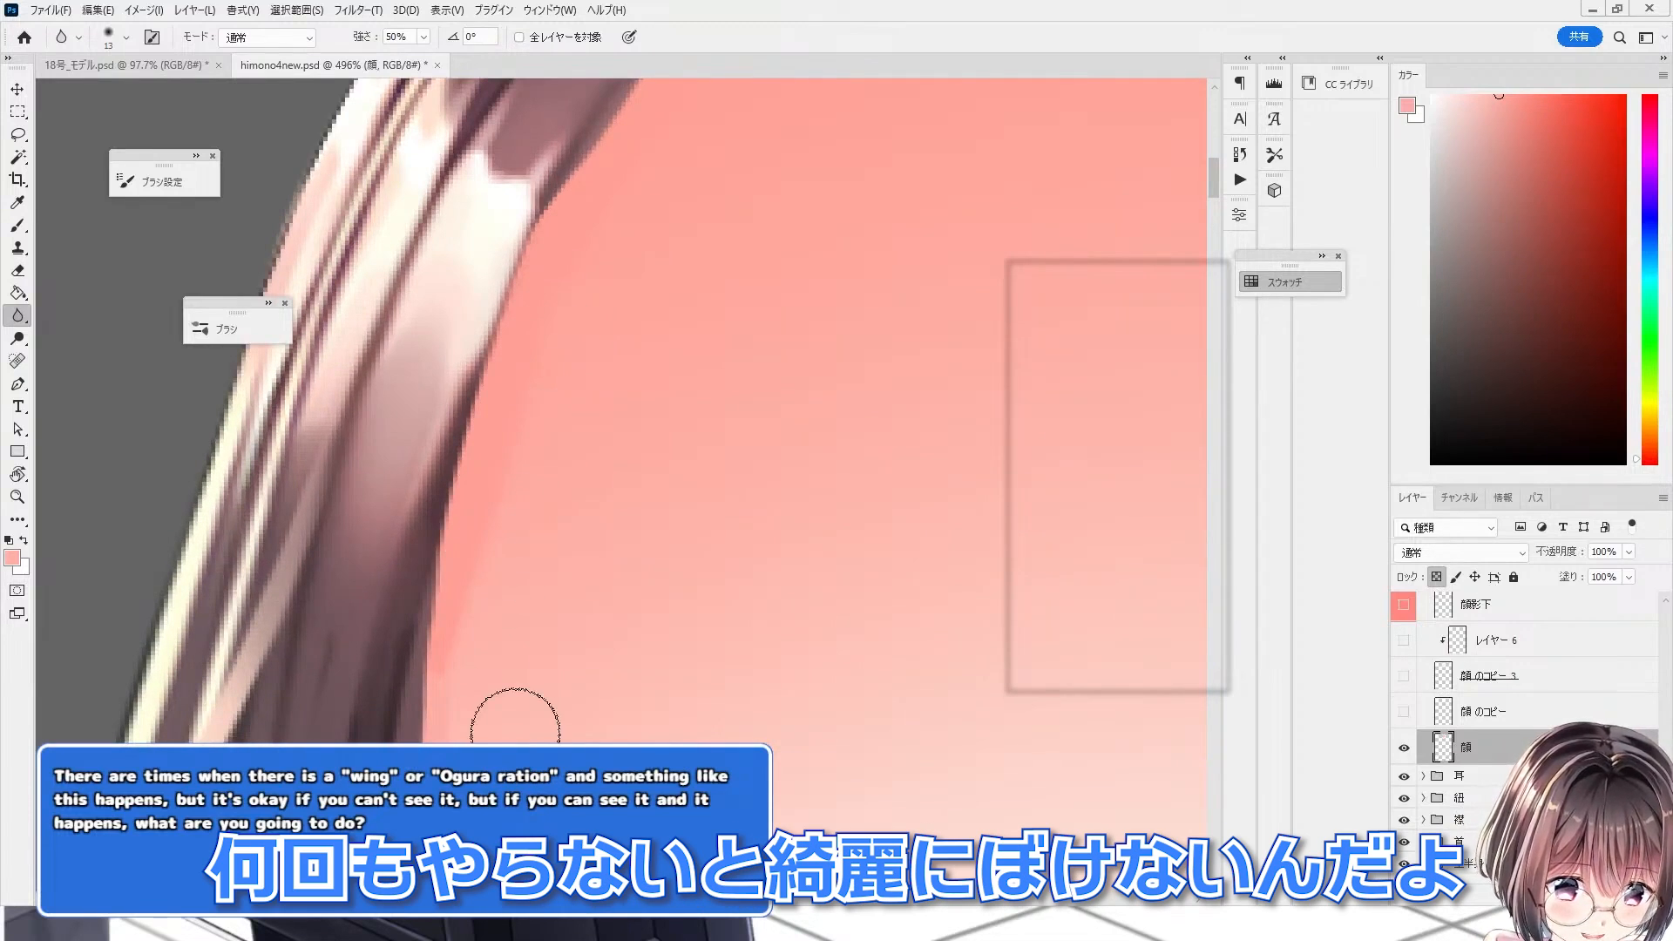
Step: Switch to the Smudge tool at 14% strength for smoothing the face fill's edge
{"action": "right_click", "coordinate": [14, 320]}
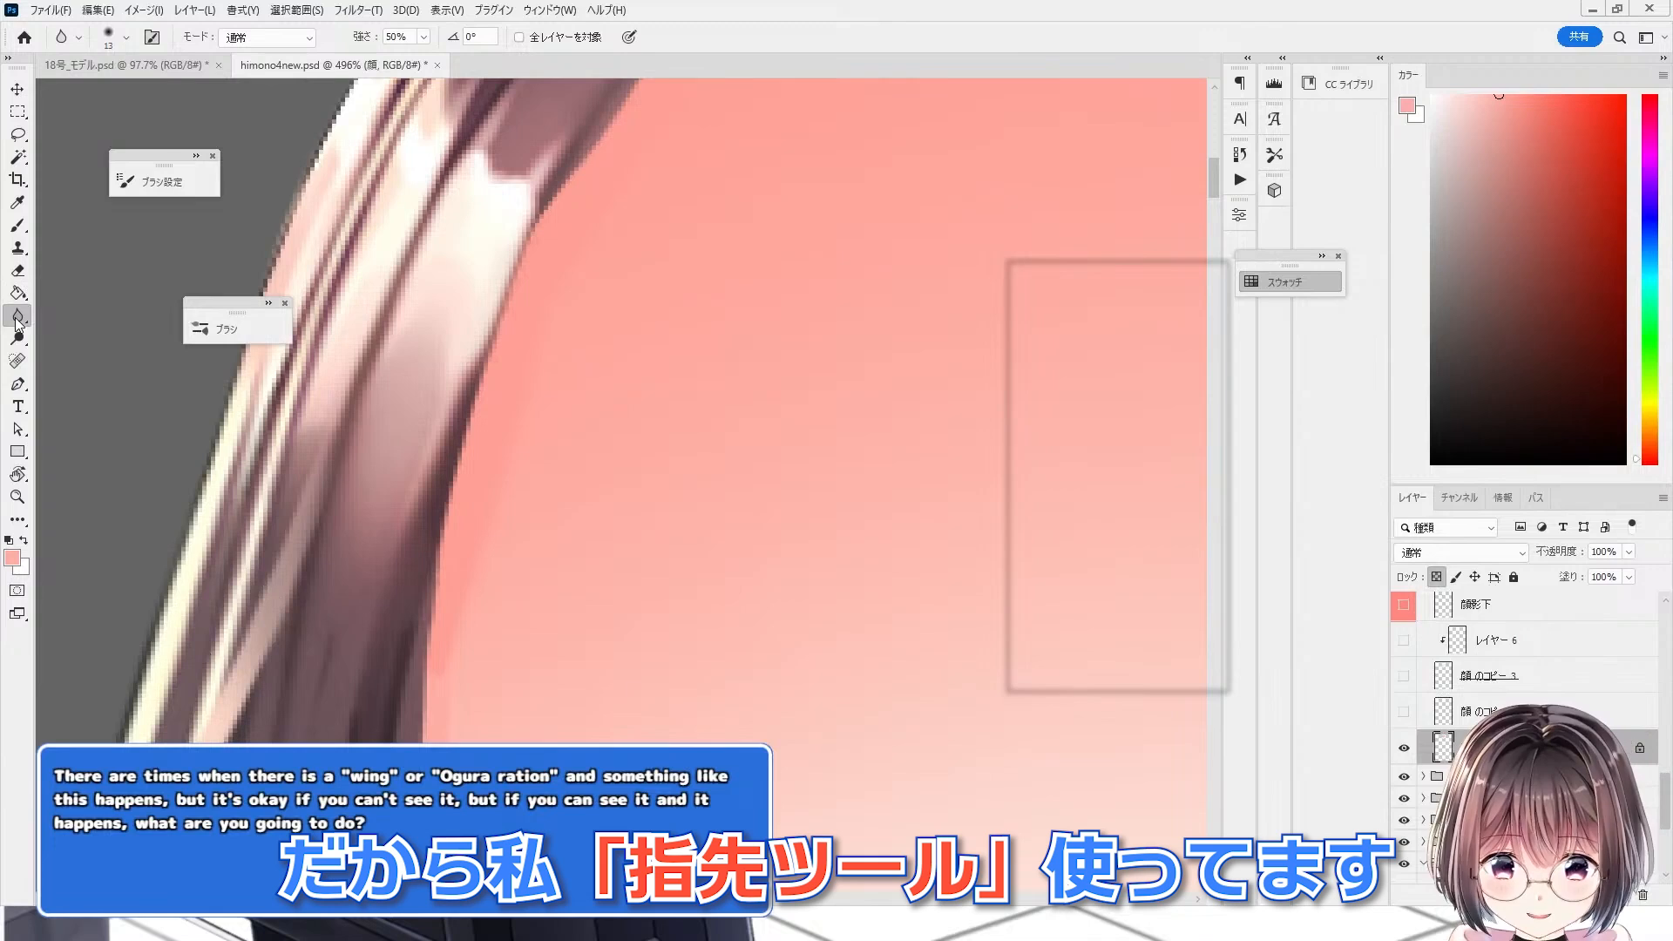
{"action": "left_click", "coordinate": [73, 358]}
{"action": "scroll", "coordinate": [587, 470], "scroll_direction": "down", "scroll_amount": 3}
{"action": "scroll", "coordinate": [483, 344], "scroll_direction": "up", "scroll_amount": 4}
{"action": "left_click", "coordinate": [163, 181]}
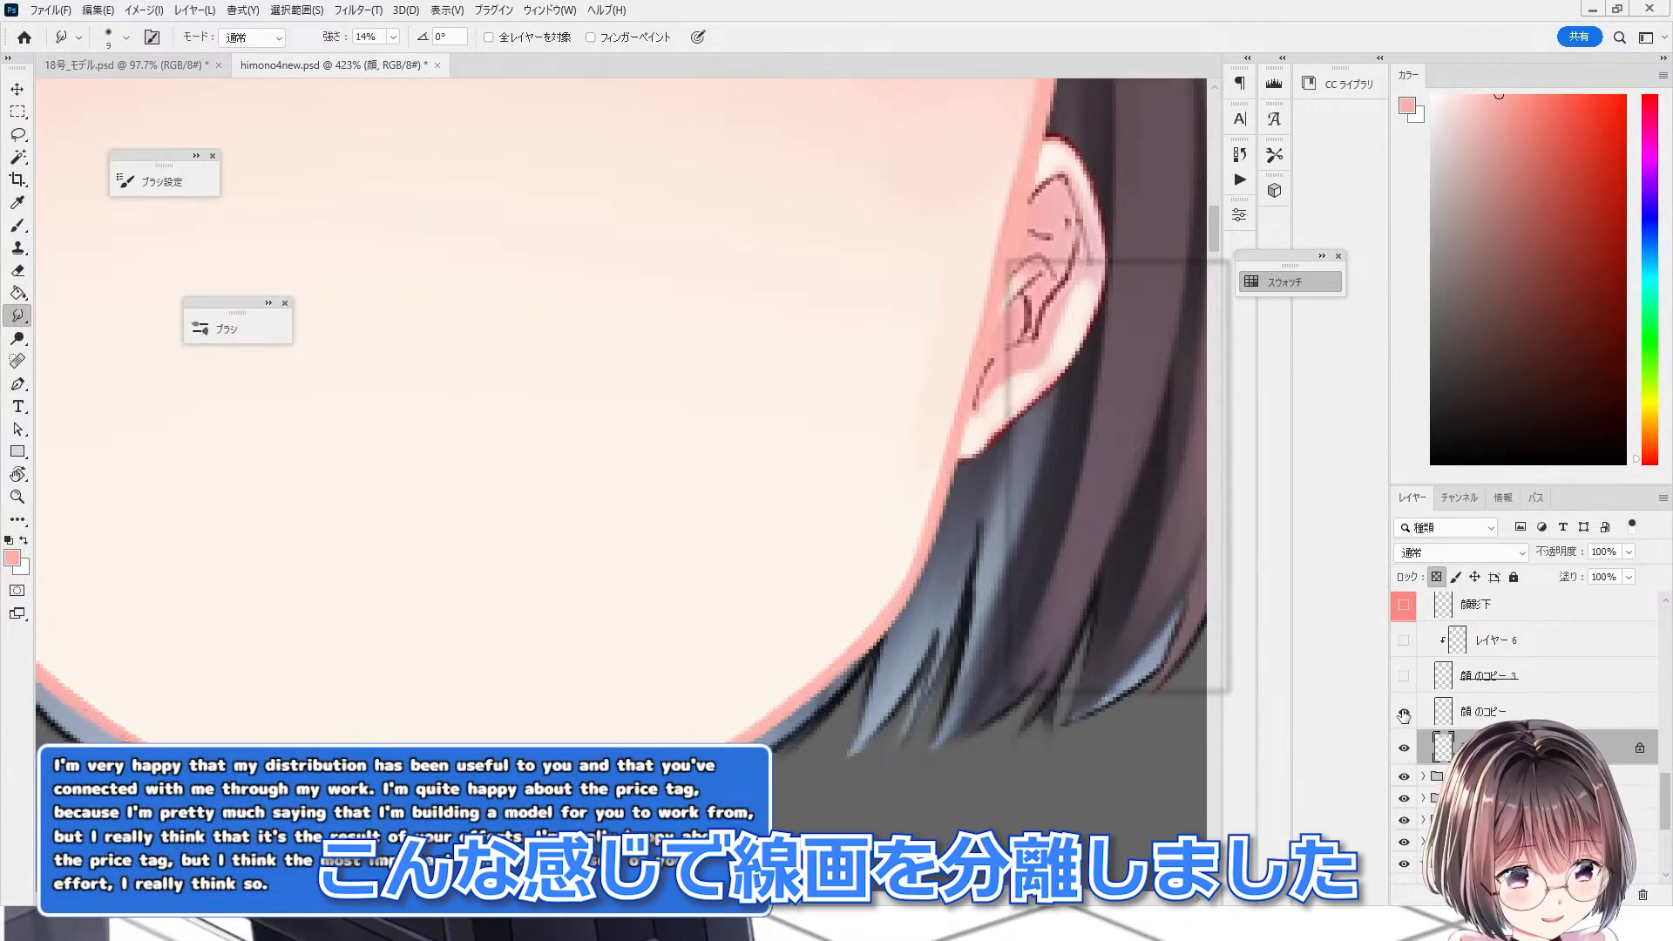
Step: Toggle the 顔 のコピー line-art layer's visibility to compare the smudged fill edge
{"action": "left_click", "coordinate": [1404, 712]}
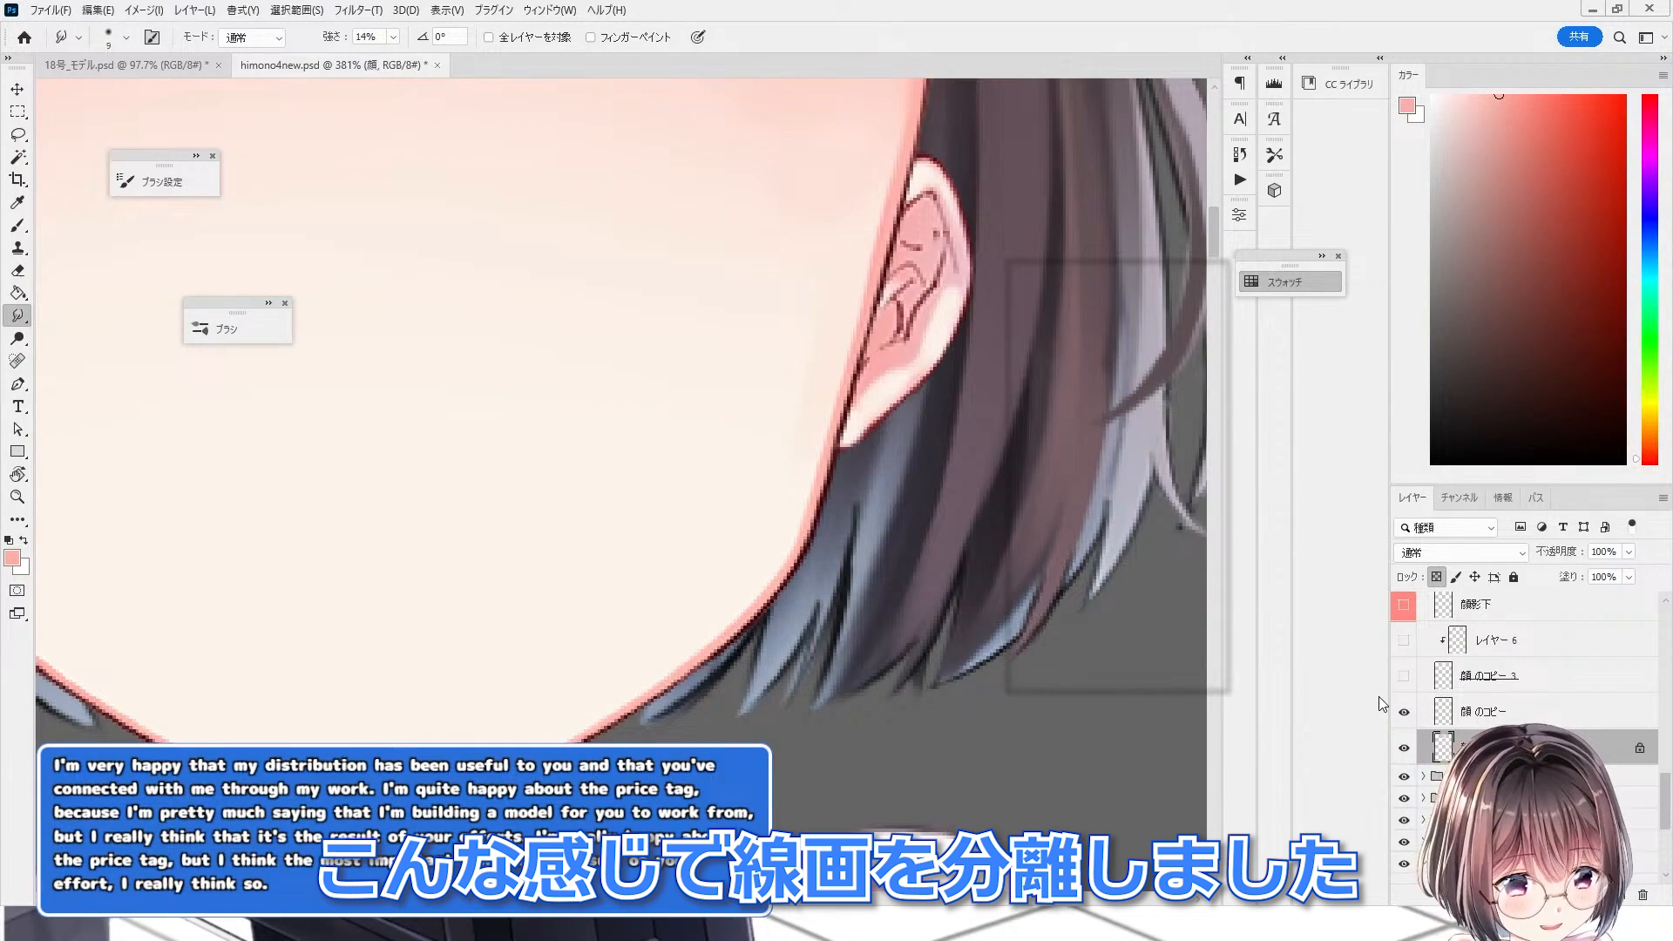
{"action": "left_click", "coordinate": [1403, 713]}
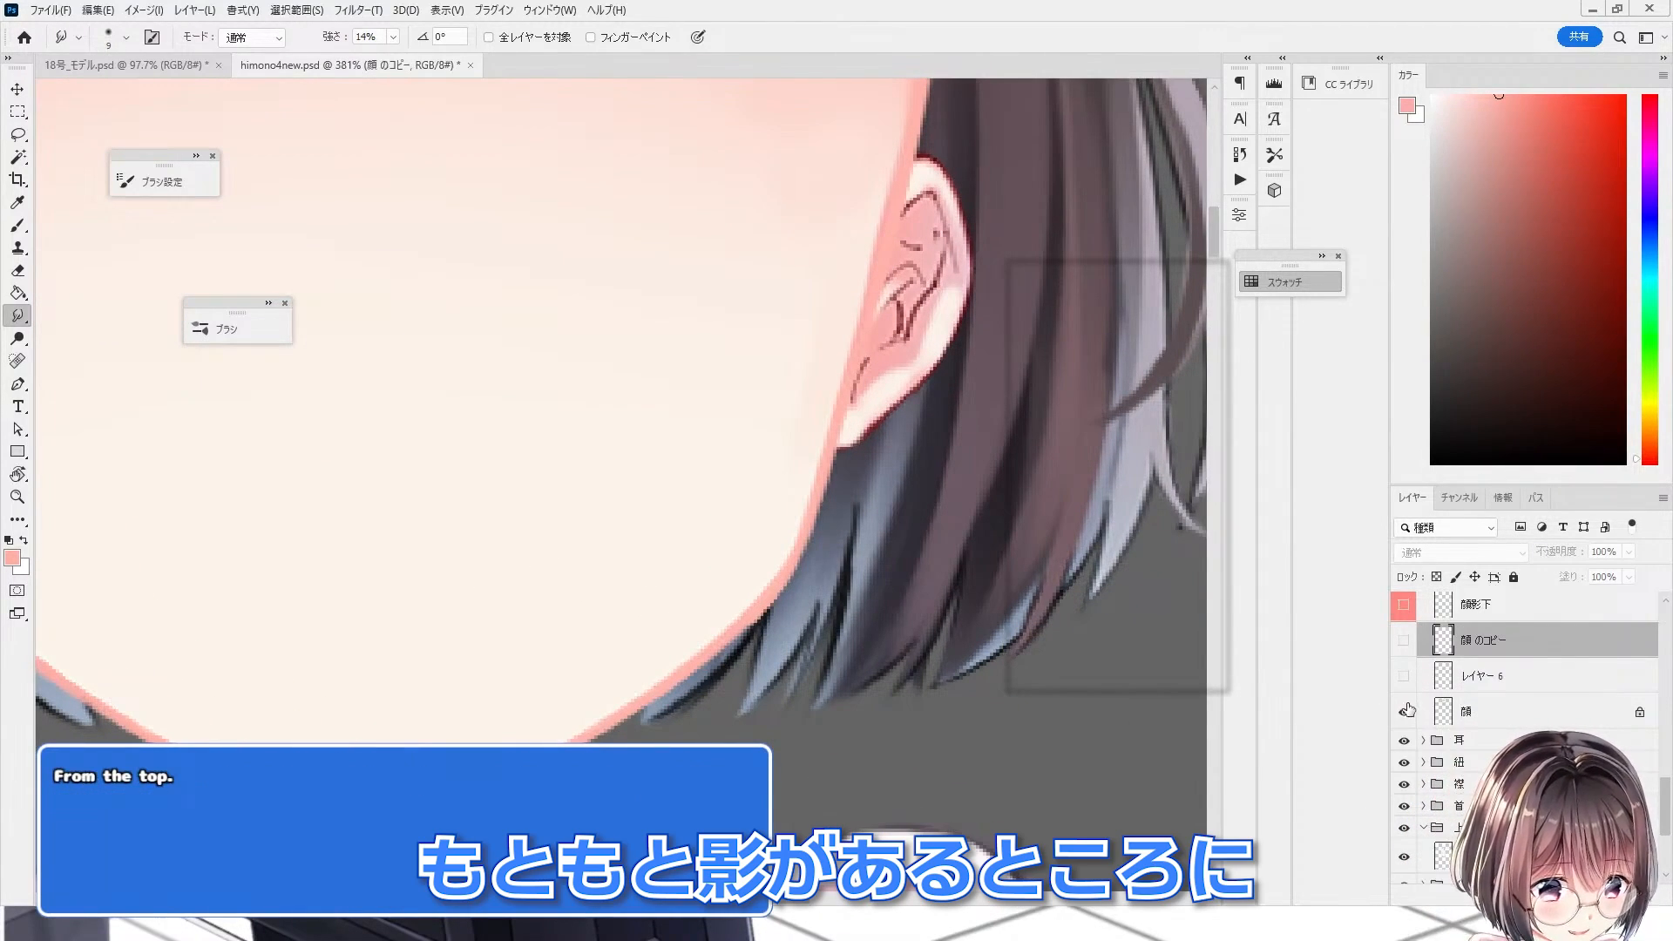
{"action": "left_click", "coordinate": [1405, 712]}
{"action": "left_click", "coordinate": [1405, 712]}
{"action": "left_click", "coordinate": [1405, 711]}
{"action": "left_click", "coordinate": [1405, 712]}
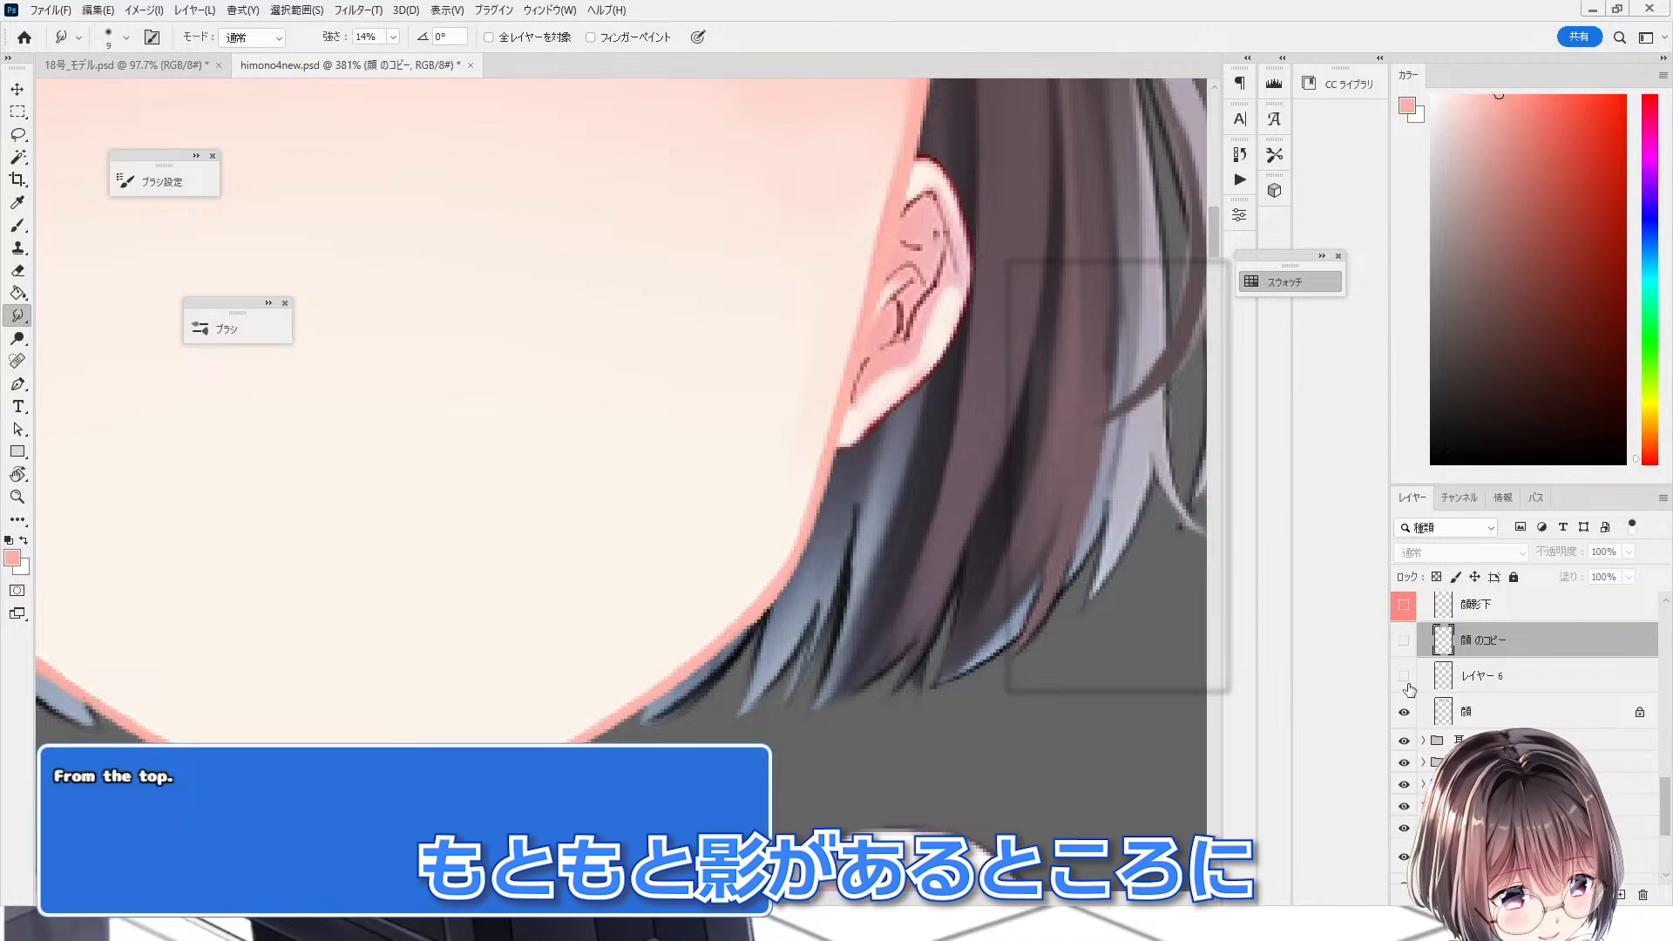
Step: Show レイヤー 6, select it and clip it to the 顔 layer as a clipping mask
{"action": "left_click", "coordinate": [1405, 678]}
{"action": "left_click", "coordinate": [1433, 685]}
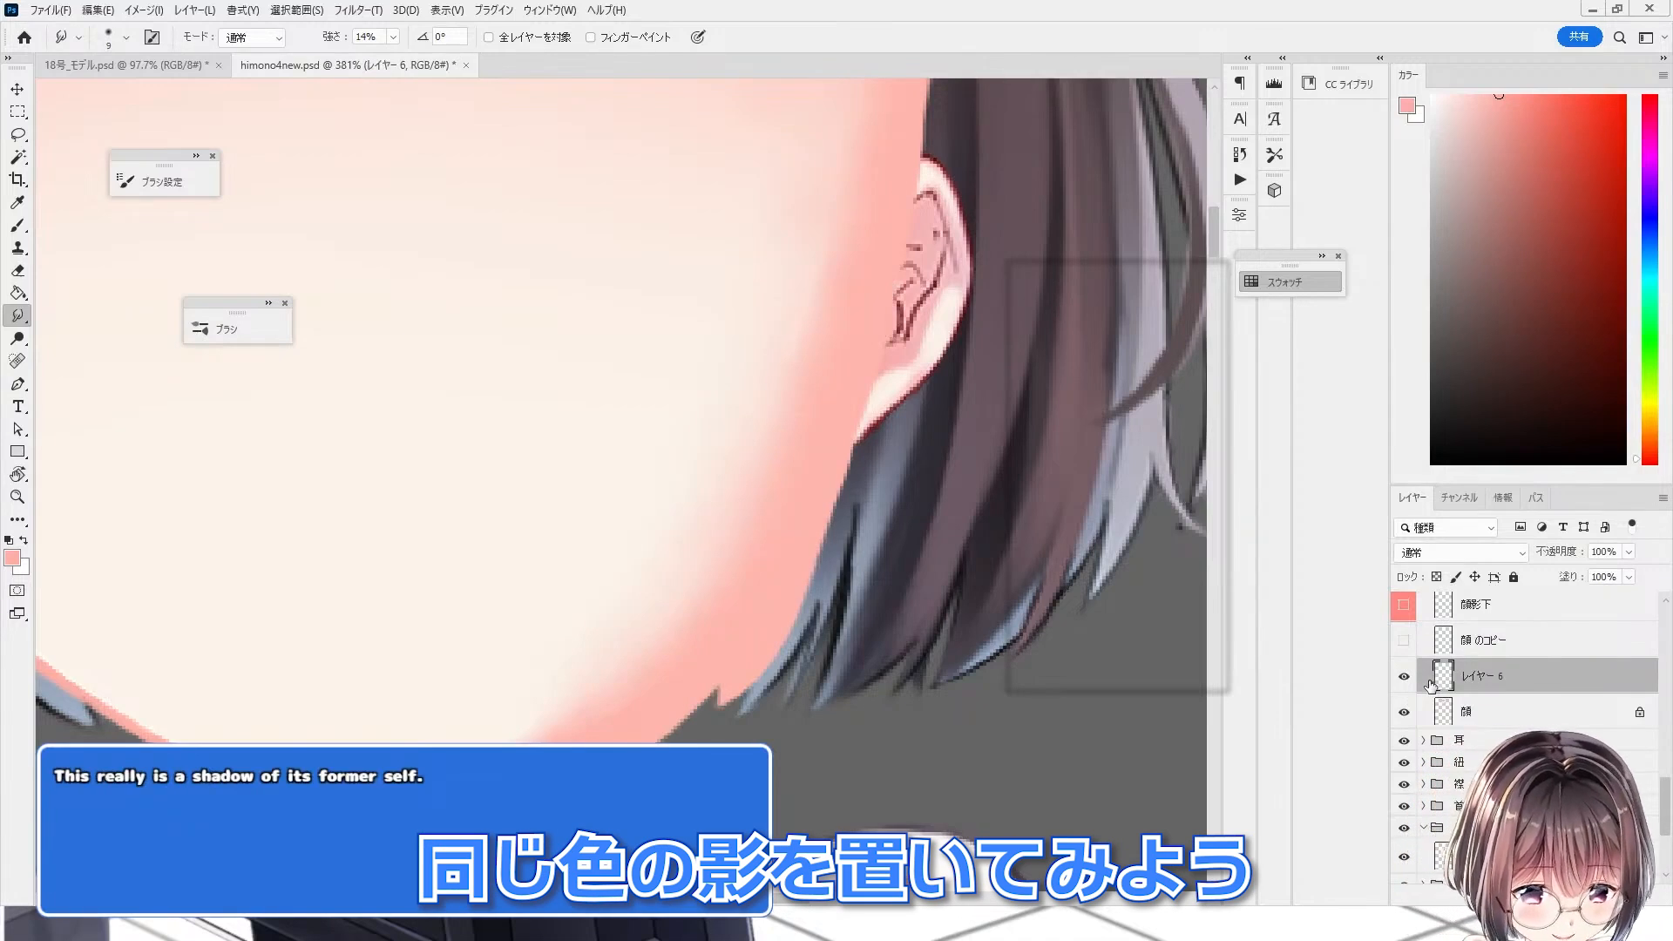
{"action": "key", "text": "ctrl+alt+g"}
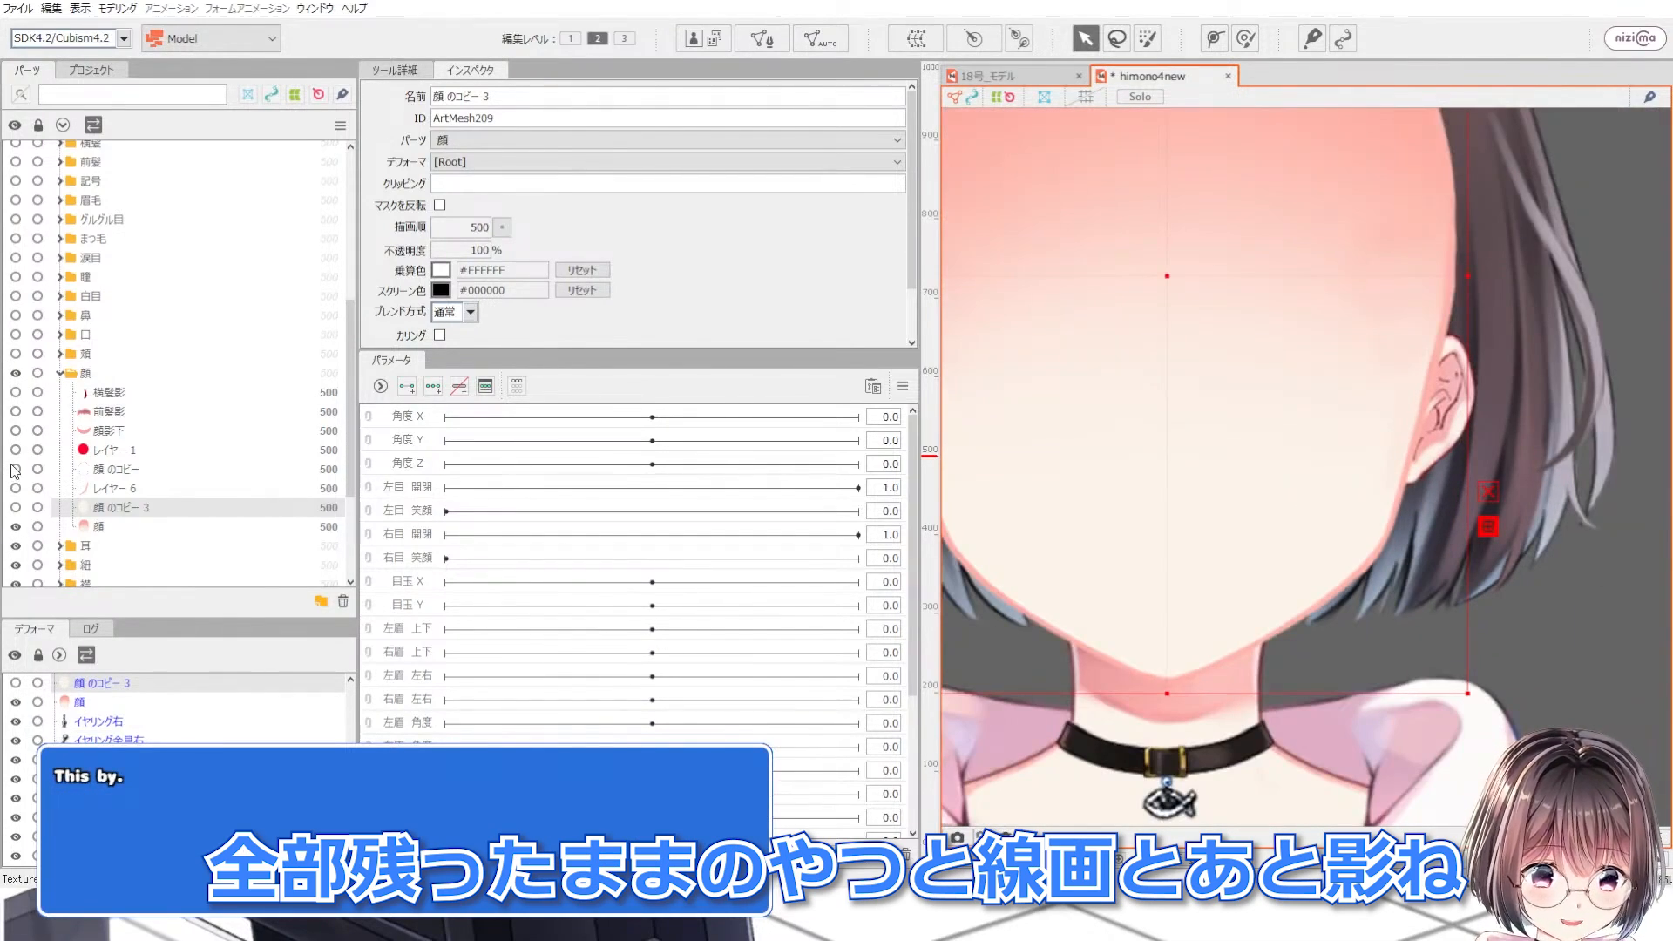
Step: In Cubism, show レイヤー 6 and move it directly above the 顔 mesh, keeping 顔 visible
{"action": "left_click", "coordinate": [13, 468]}
{"action": "left_click", "coordinate": [14, 469]}
{"action": "left_click", "coordinate": [17, 489]}
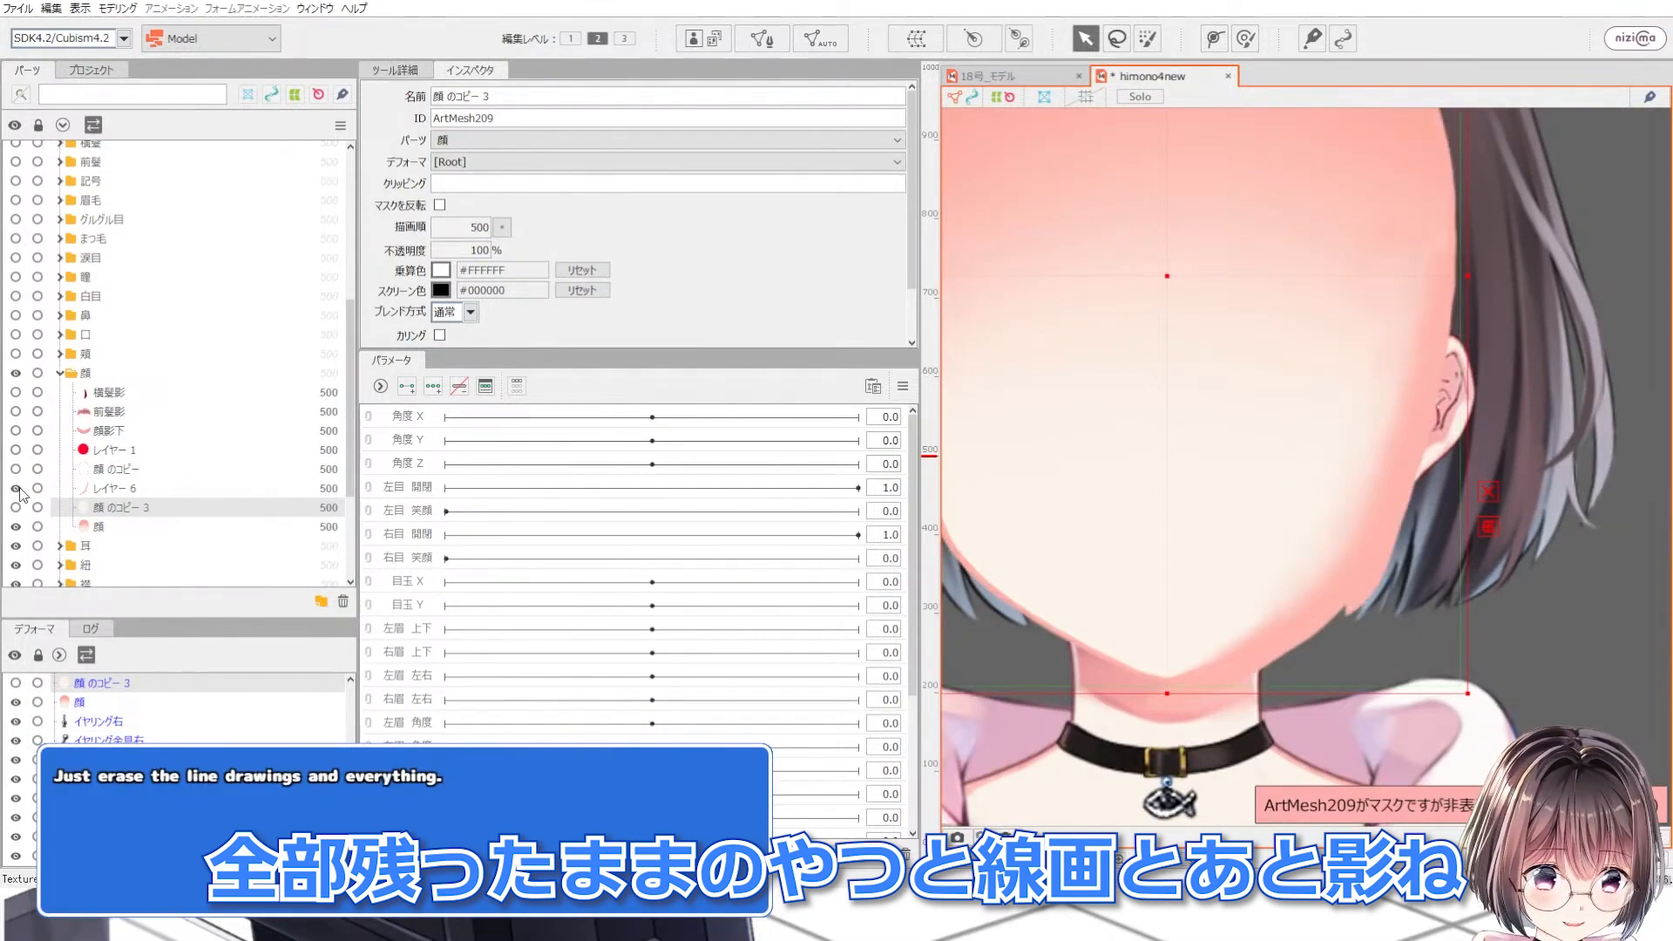
{"action": "left_click_drag", "start_coordinate": [81, 492], "coordinate": [121, 526]}
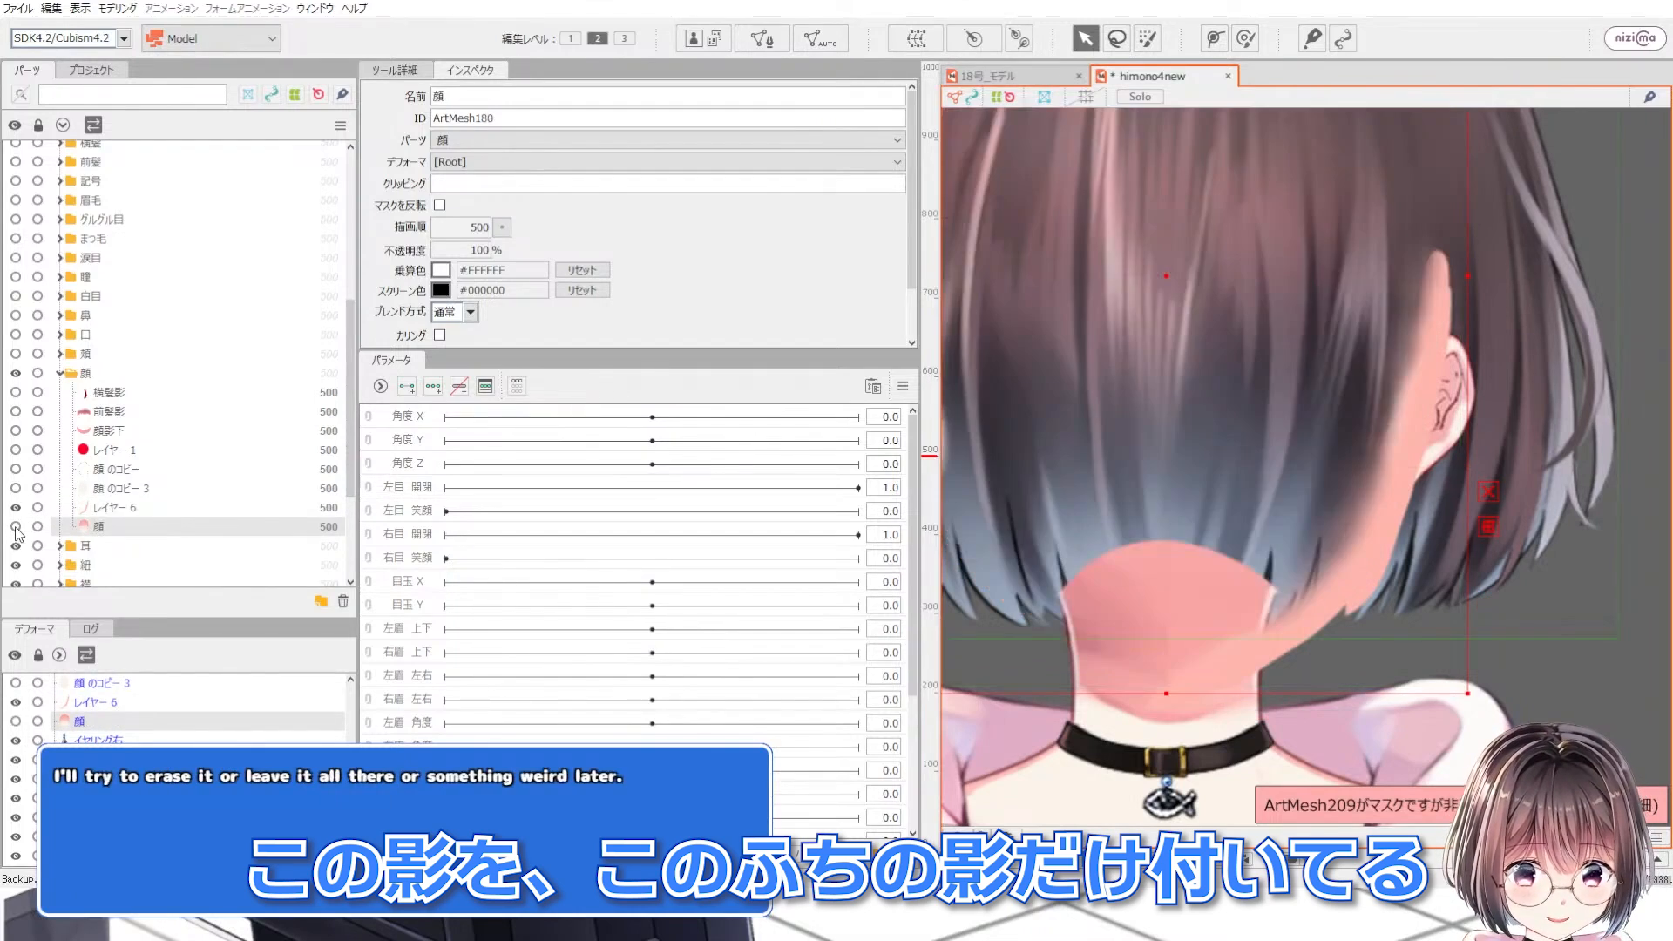
{"action": "left_click", "coordinate": [15, 527]}
Step: Copy the 顔 mesh's ID ArtMesh180 and paste it into レイヤー 6's clipping field
{"action": "double_click", "coordinate": [514, 116]}
{"action": "key", "text": "ctrl+c"}
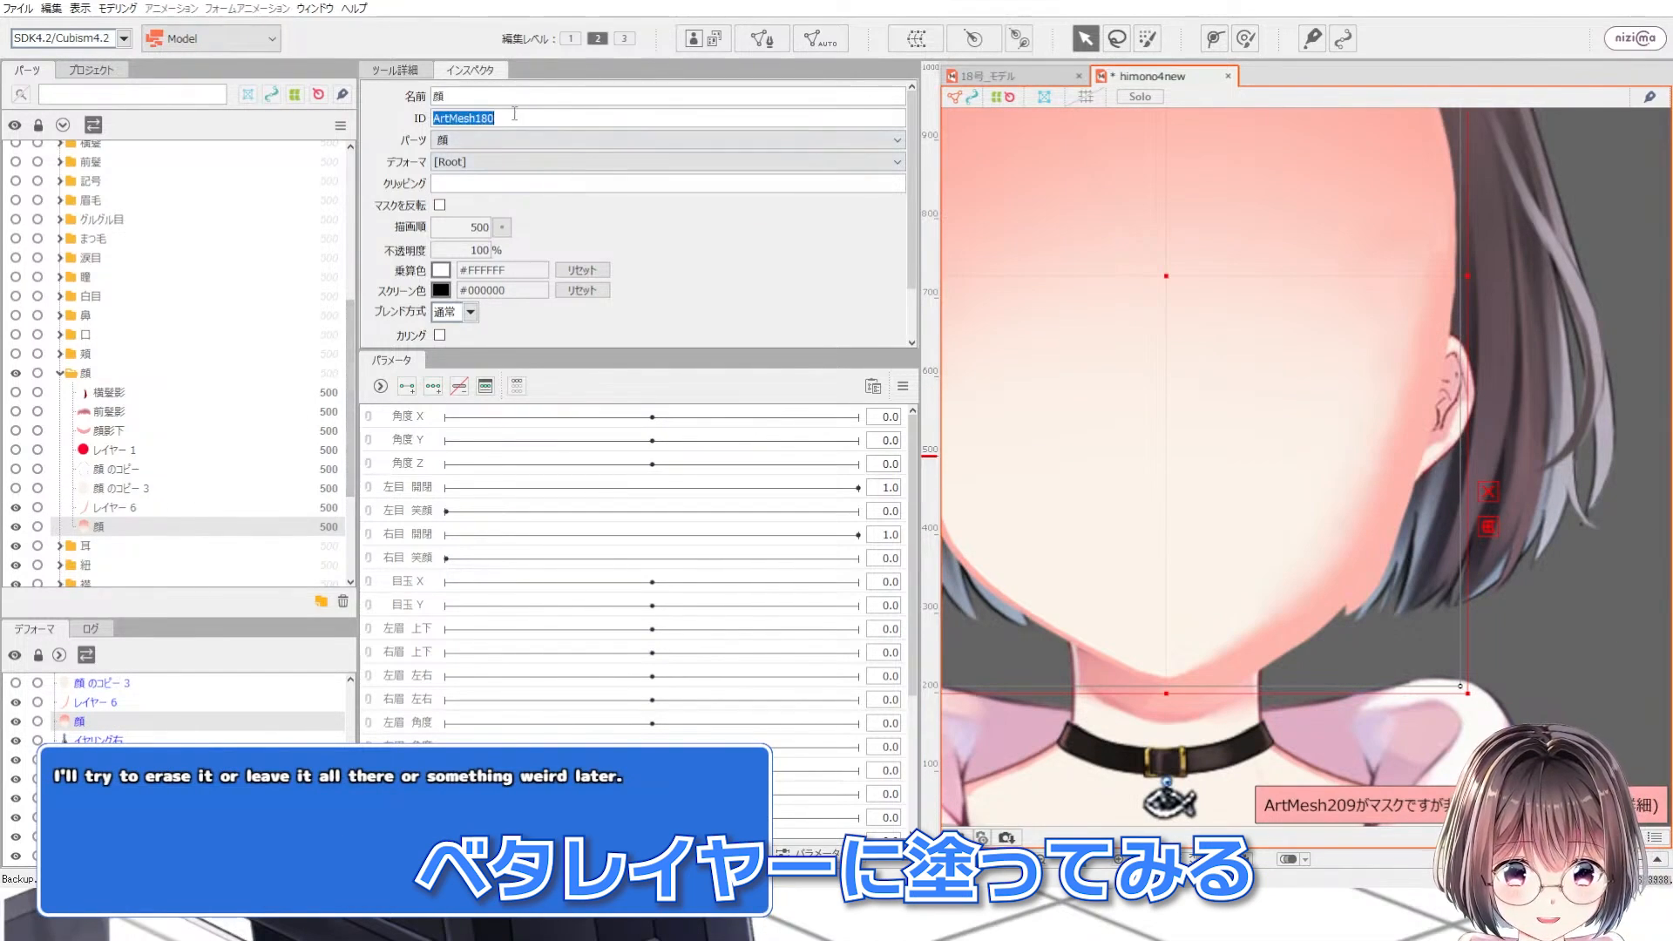
{"action": "left_click", "coordinate": [114, 507]}
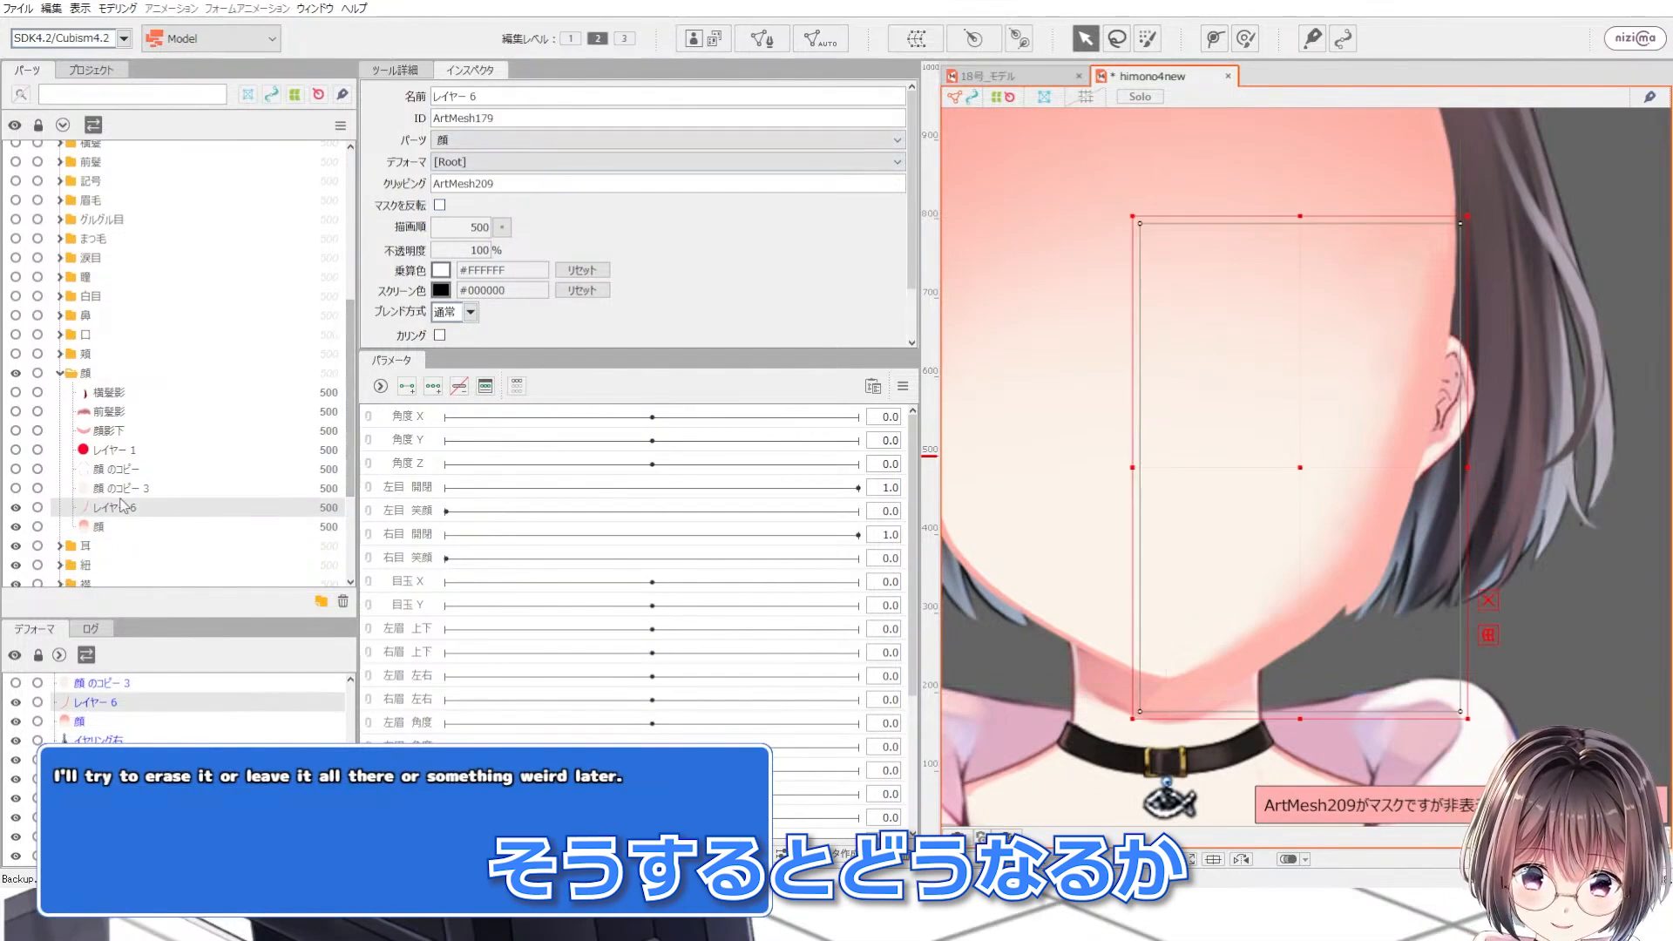
{"action": "double_click", "coordinate": [514, 183]}
{"action": "key", "text": "ctrl+v"}
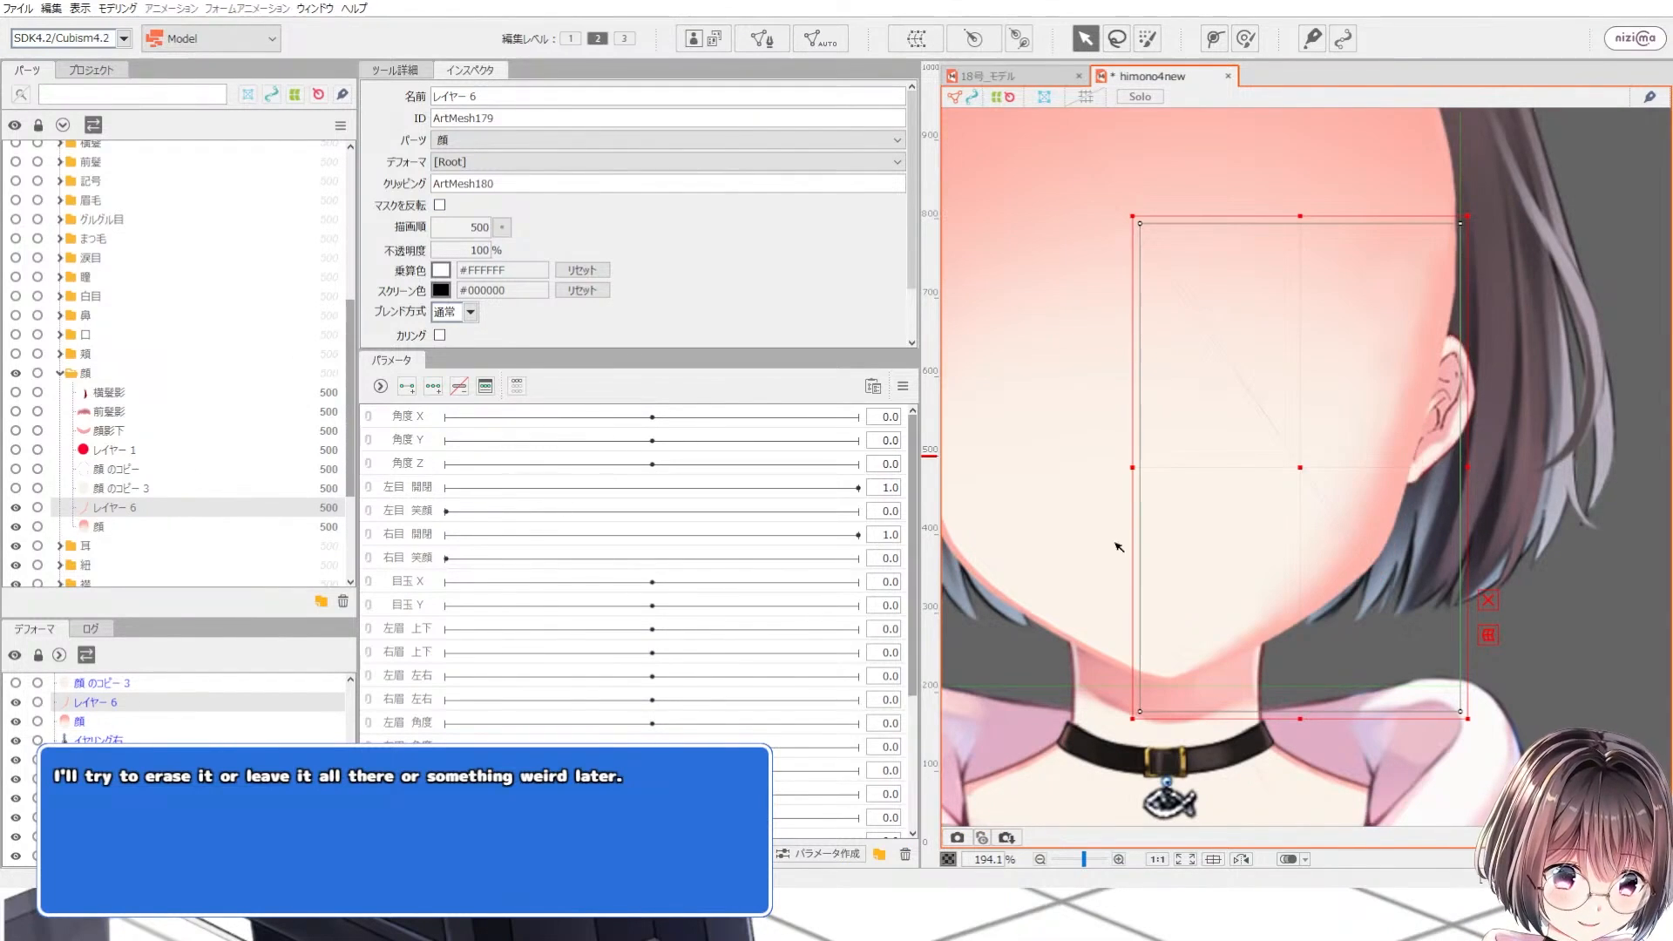
Step: Move レイヤー 6 above 顔 のコピー 3 in the parts list
{"action": "scroll", "coordinate": [1459, 549], "scroll_direction": "up", "scroll_amount": 2}
{"action": "scroll", "coordinate": [1347, 523], "scroll_direction": "up", "scroll_amount": 2}
{"action": "scroll", "coordinate": [1331, 453], "scroll_direction": "down", "scroll_amount": 2}
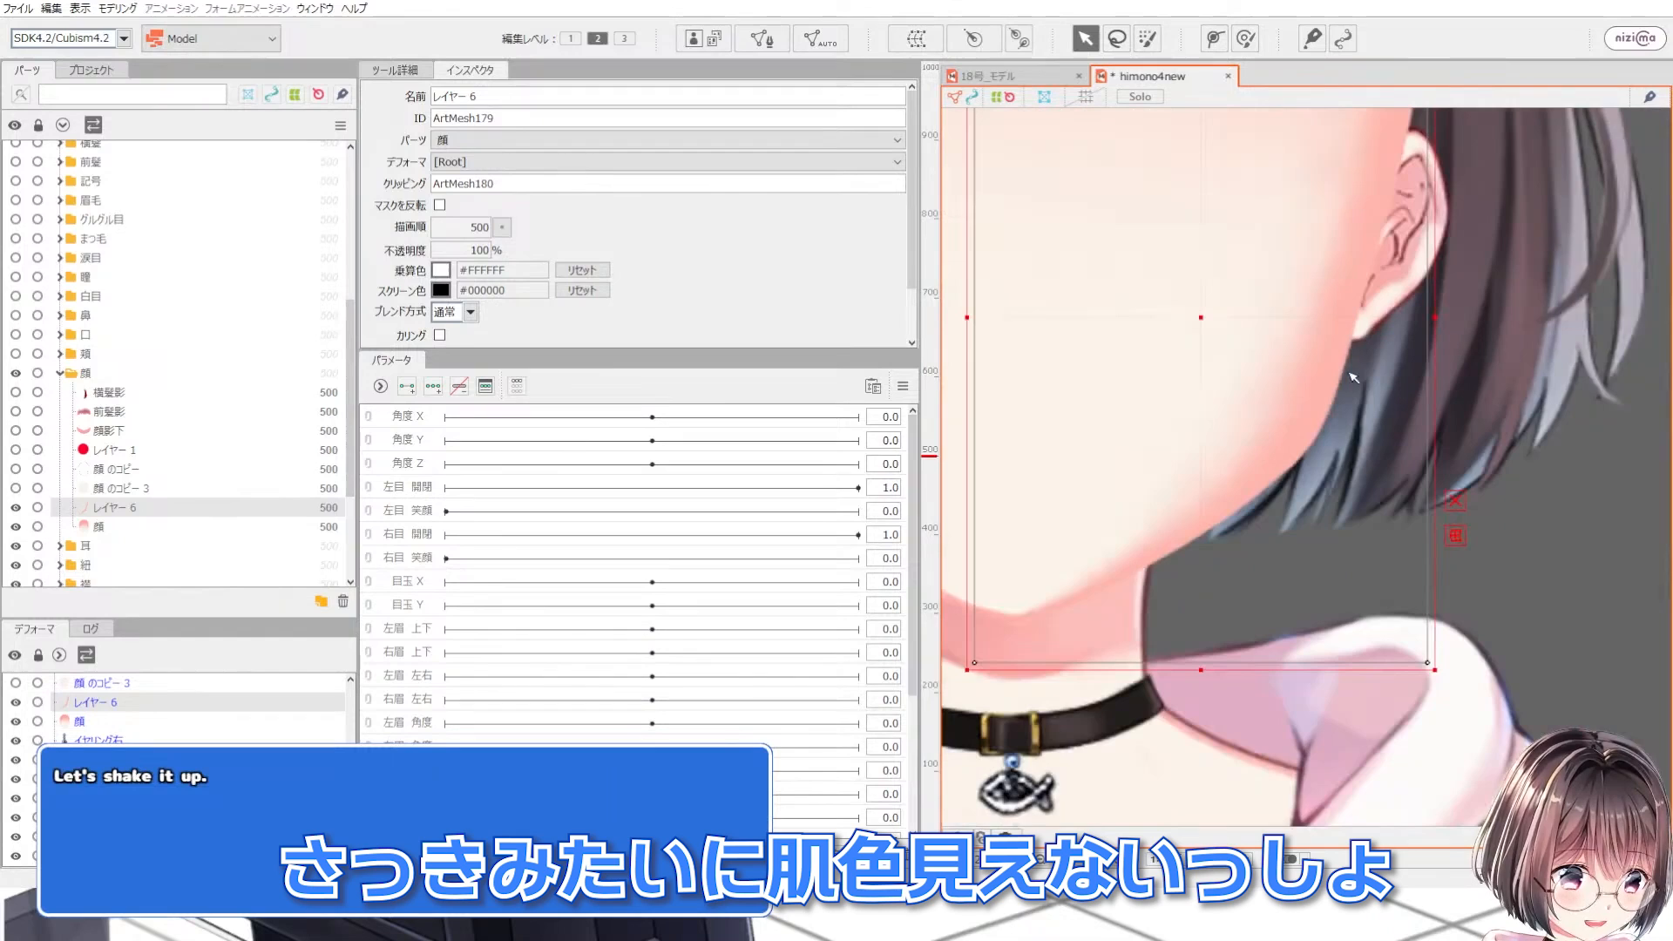
{"action": "scroll", "coordinate": [1352, 378], "scroll_direction": "up", "scroll_amount": 1}
{"action": "scroll", "coordinate": [1117, 577], "scroll_direction": "down", "scroll_amount": 1}
{"action": "scroll", "coordinate": [1312, 324], "scroll_direction": "down", "scroll_amount": 2}
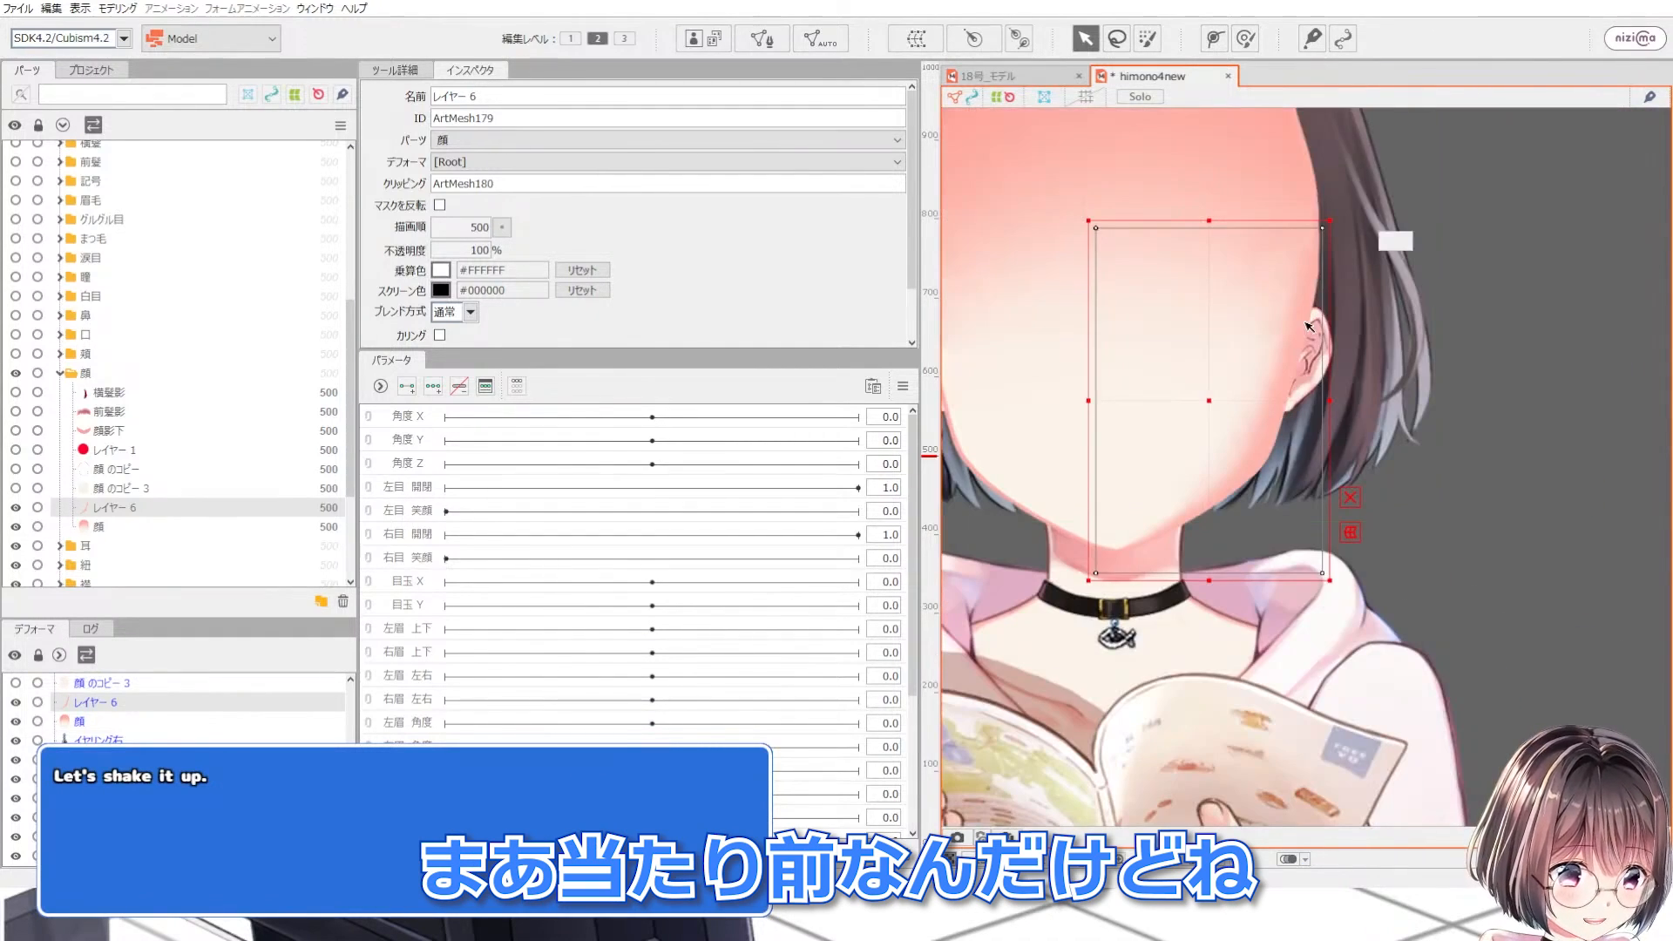
{"action": "scroll", "coordinate": [1307, 331], "scroll_direction": "up", "scroll_amount": 3}
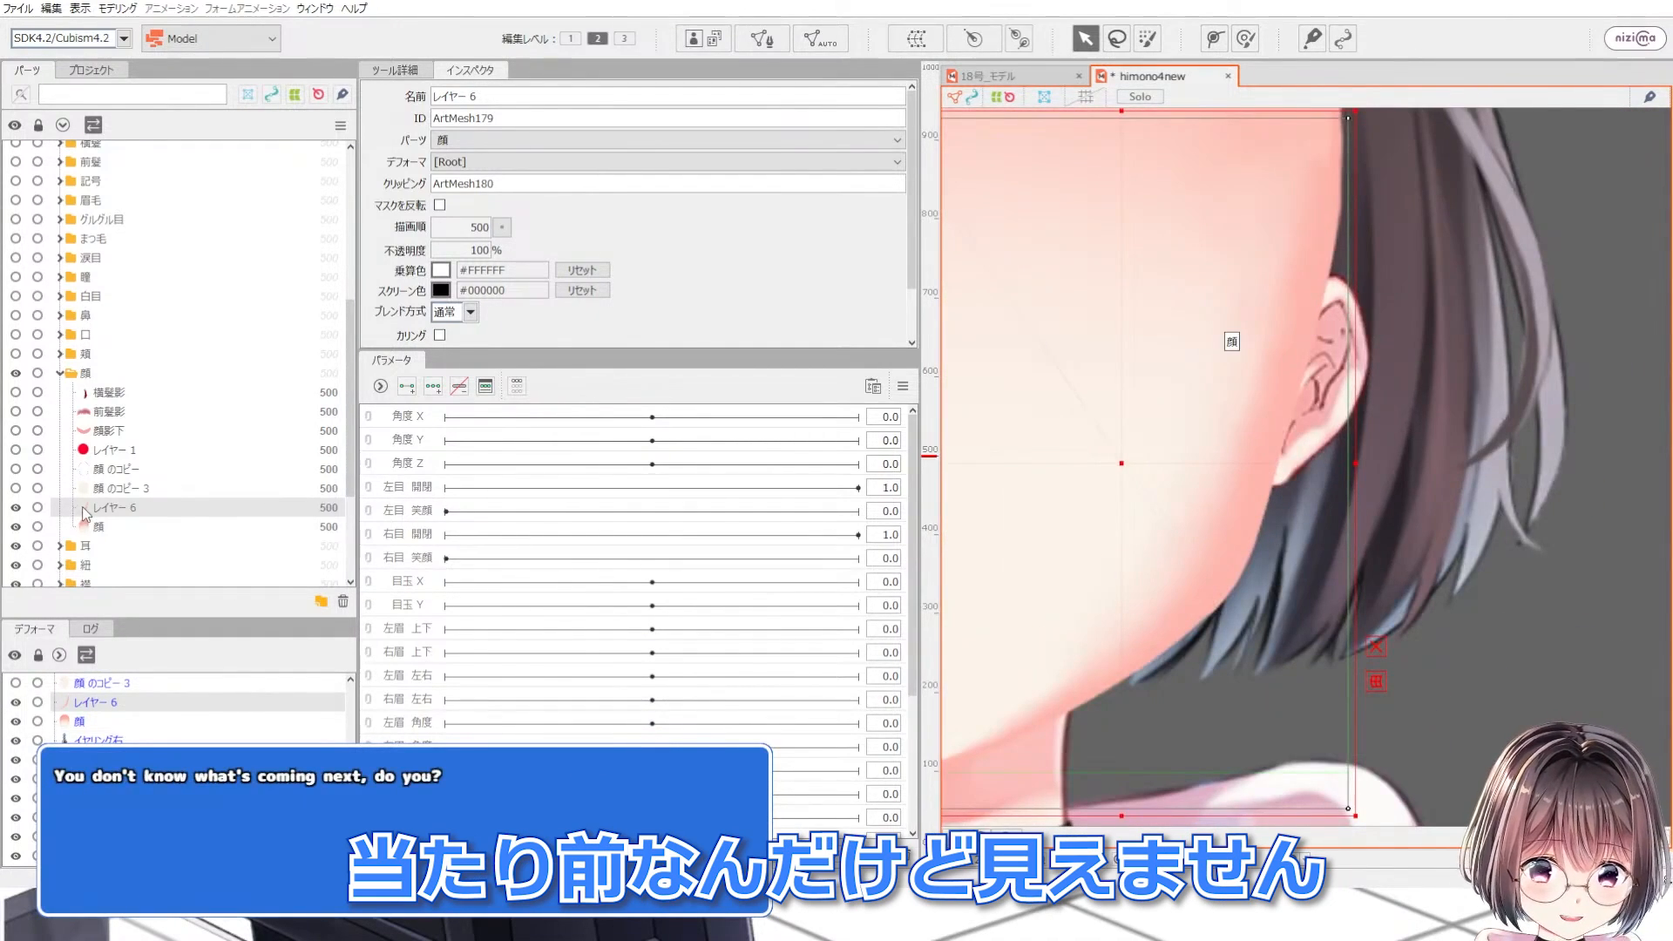
{"action": "left_click_drag", "start_coordinate": [91, 509], "coordinate": [103, 494]}
Step: Hide the 顔 のコピー 3 mesh to compare the jaw edge
{"action": "scroll", "coordinate": [1105, 655], "scroll_direction": "down", "scroll_amount": 2}
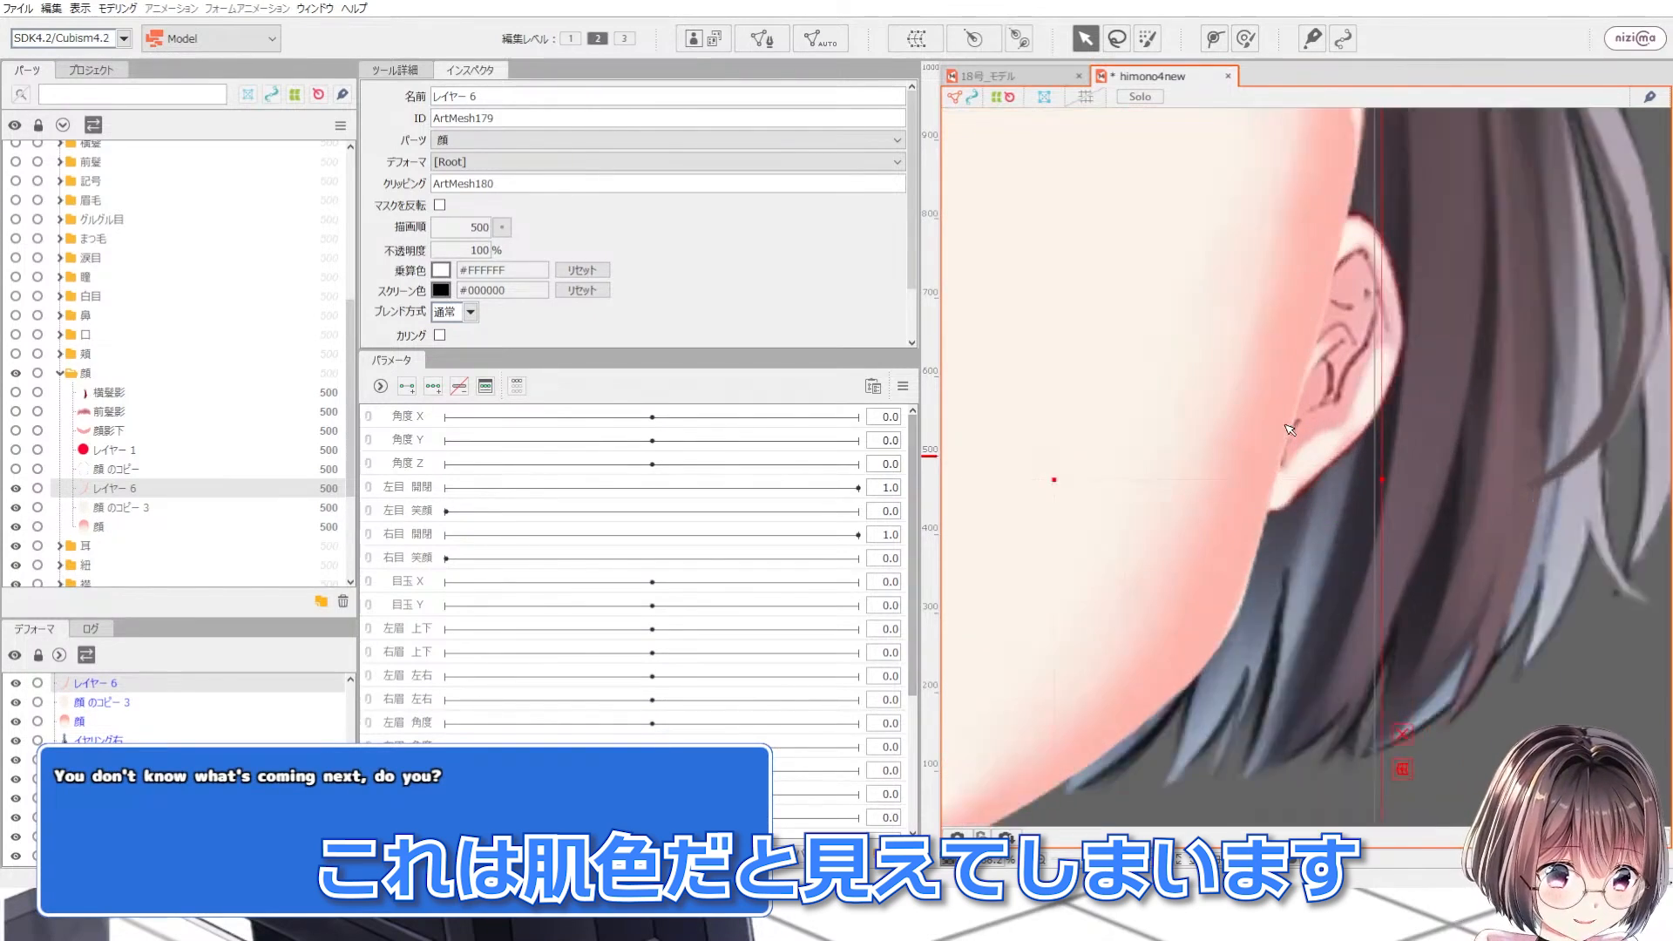
{"action": "scroll", "coordinate": [1106, 655], "scroll_direction": "up", "scroll_amount": 4}
{"action": "scroll", "coordinate": [1106, 656], "scroll_direction": "down", "scroll_amount": 3}
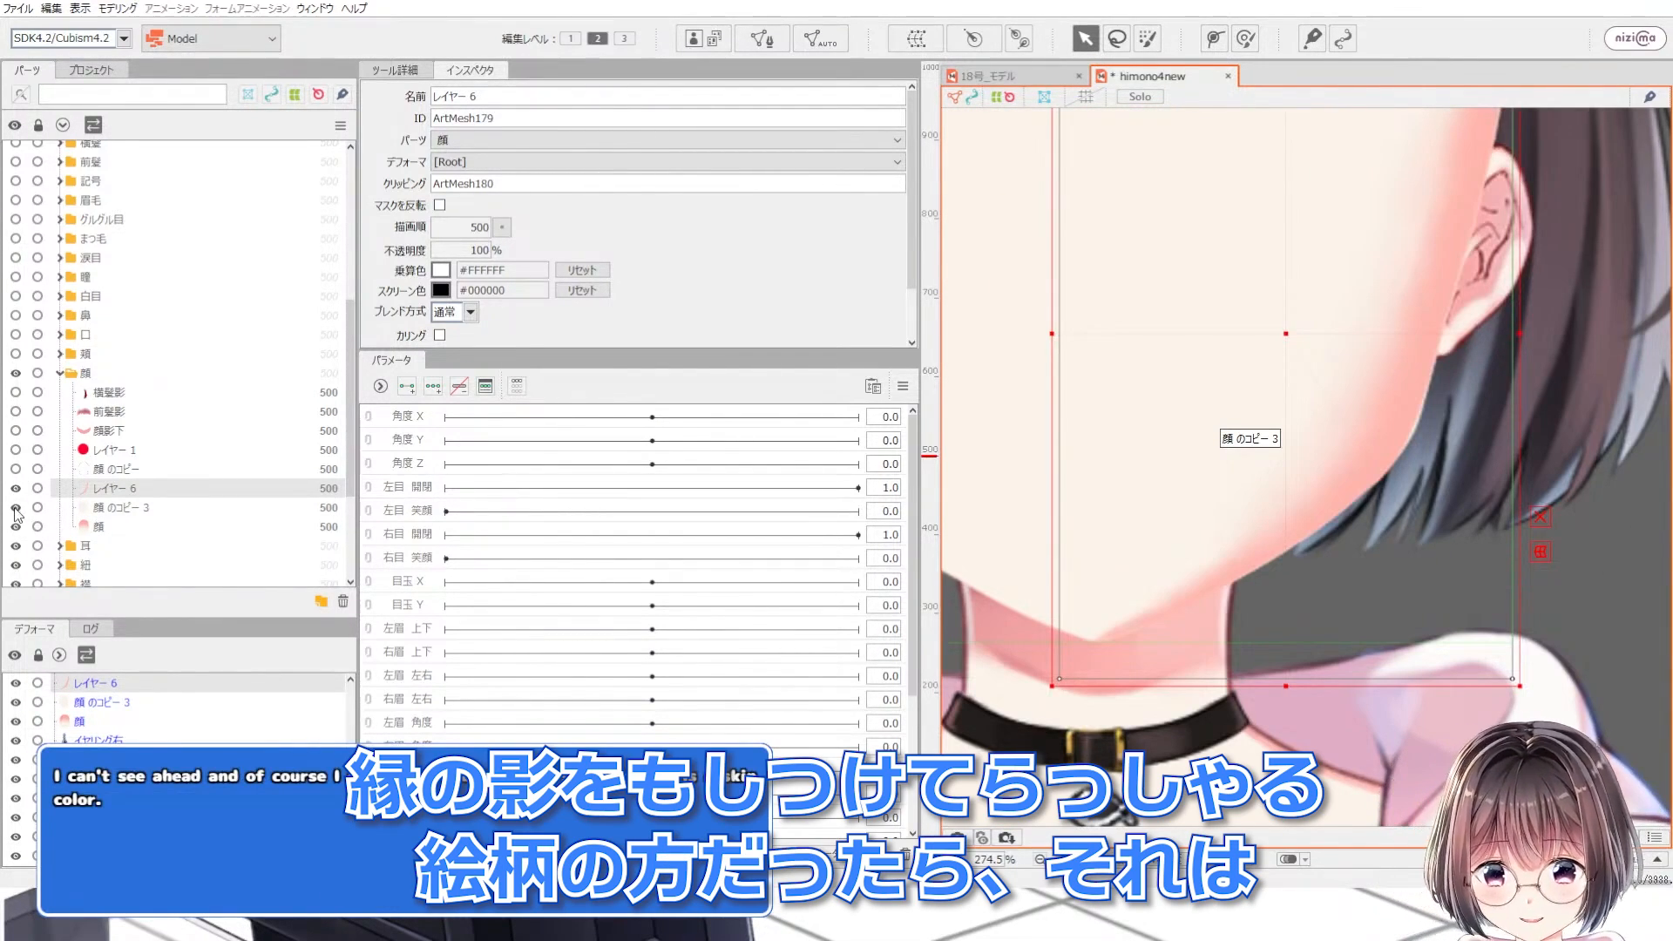
{"action": "left_click", "coordinate": [16, 508]}
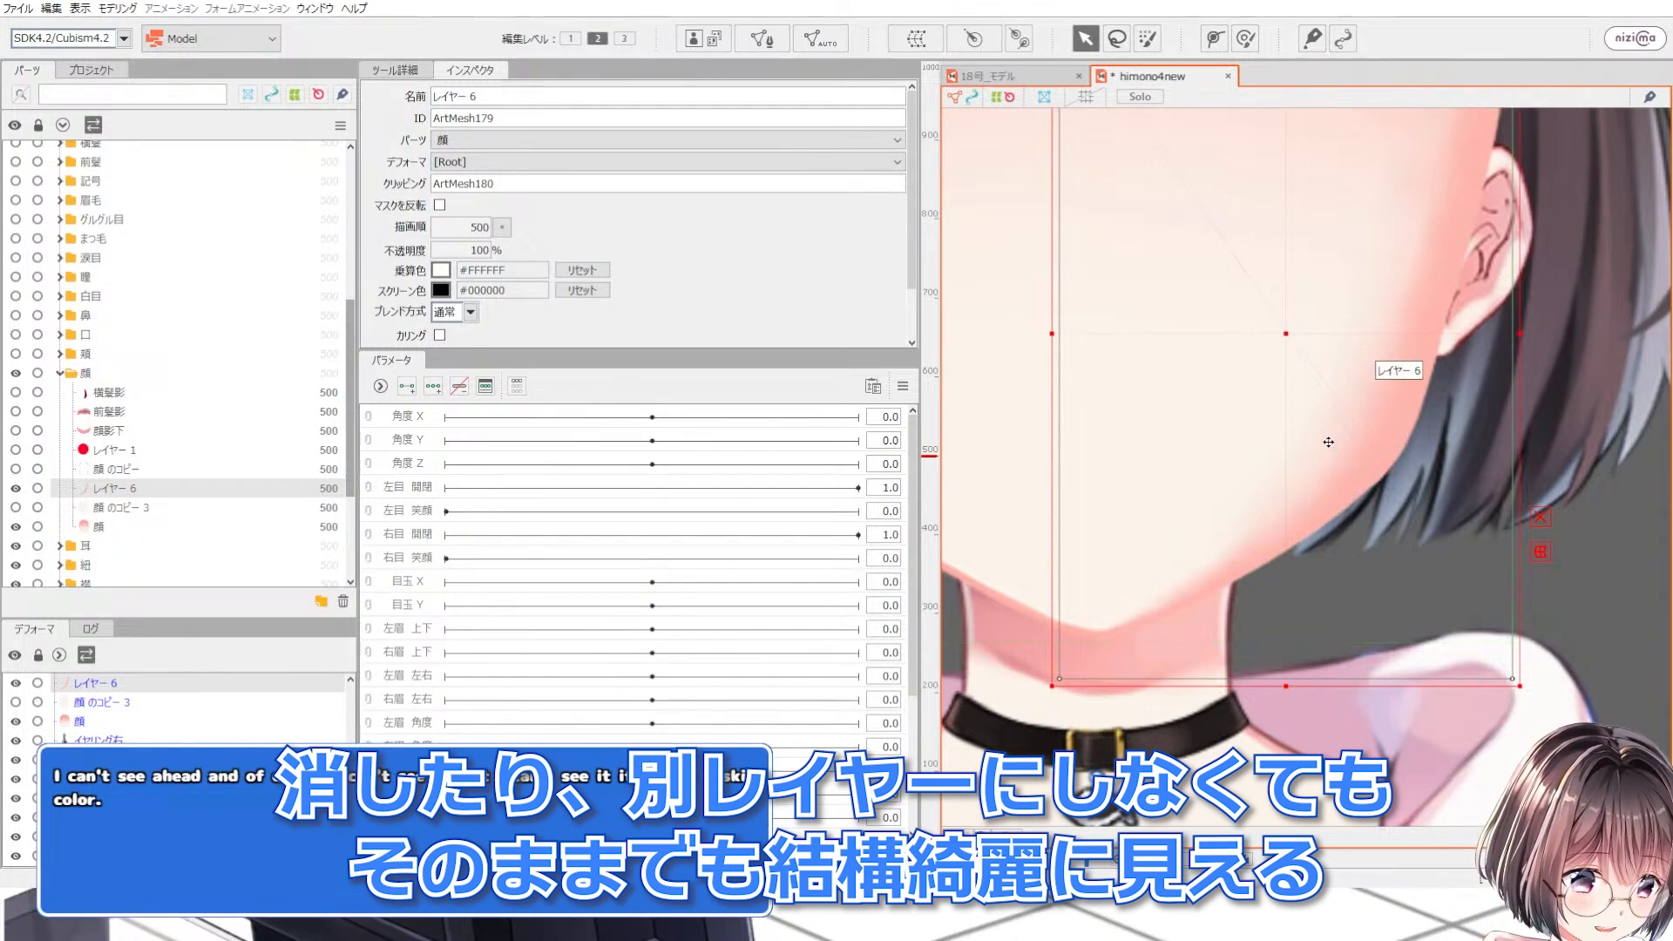
Step: Zoom around the jaw and ear edges to inspect the shadow fringe on the face
{"action": "scroll", "coordinate": [1287, 438], "scroll_direction": "down", "scroll_amount": 3}
{"action": "scroll", "coordinate": [1287, 438], "scroll_direction": "up", "scroll_amount": 3}
{"action": "scroll", "coordinate": [1220, 453], "scroll_direction": "down", "scroll_amount": 3}
{"action": "scroll", "coordinate": [1113, 478], "scroll_direction": "up", "scroll_amount": 3}
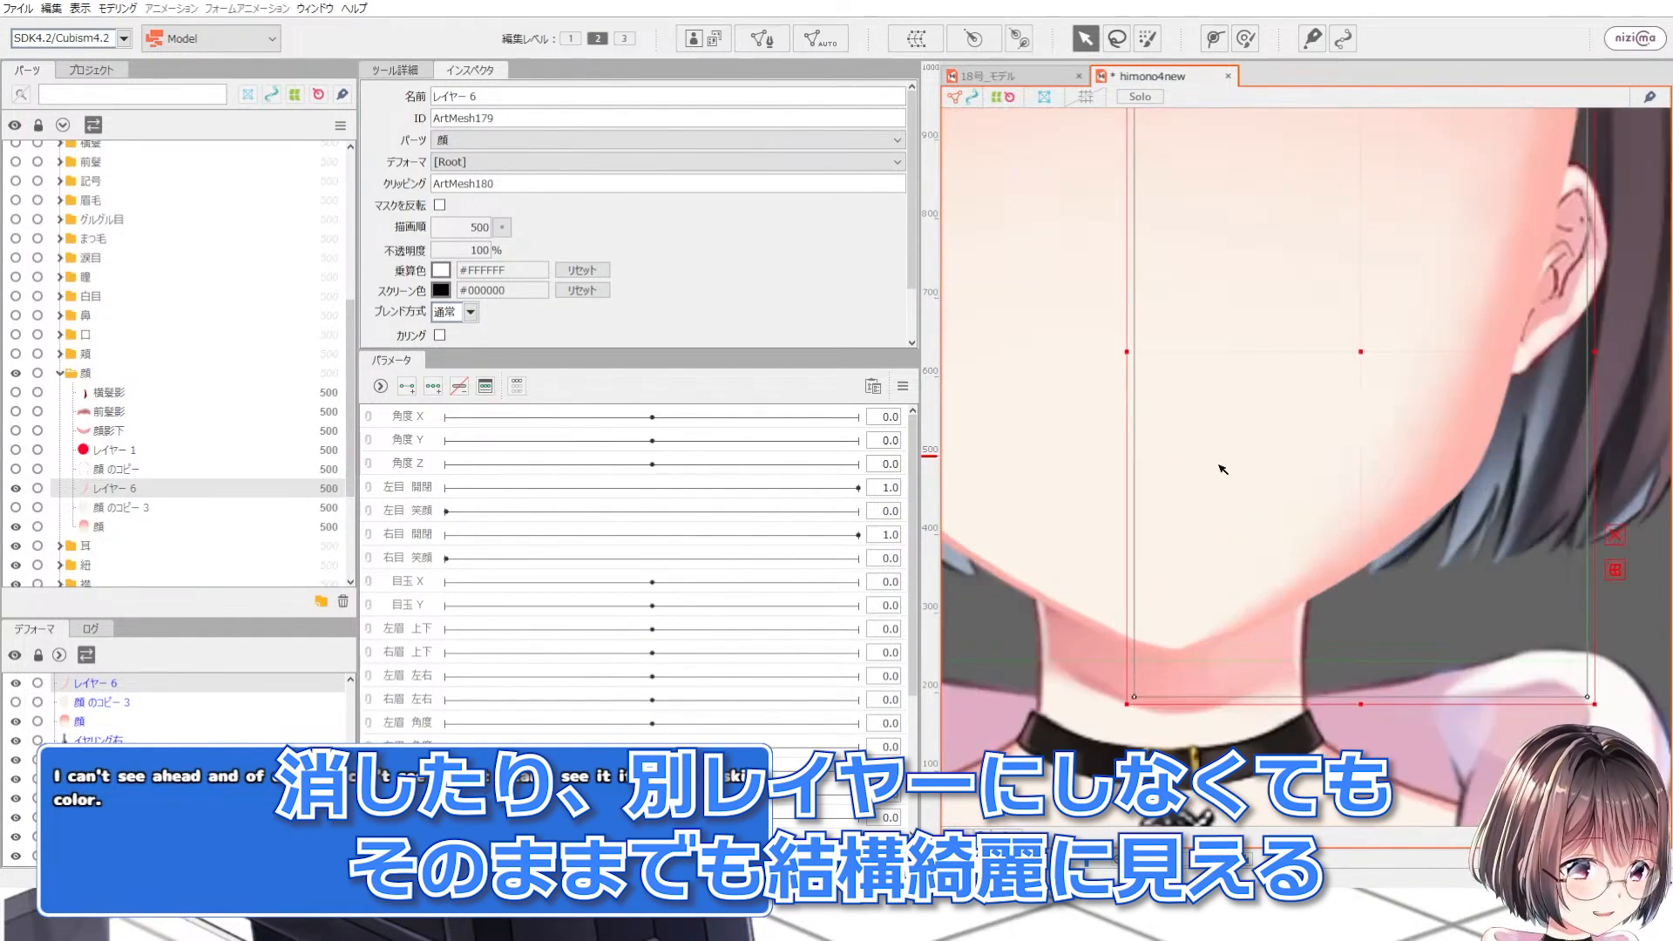
{"action": "scroll", "coordinate": [1075, 507], "scroll_direction": "down", "scroll_amount": 3}
{"action": "scroll", "coordinate": [1281, 488], "scroll_direction": "up", "scroll_amount": 5}
{"action": "scroll", "coordinate": [1289, 523], "scroll_direction": "down", "scroll_amount": 2}
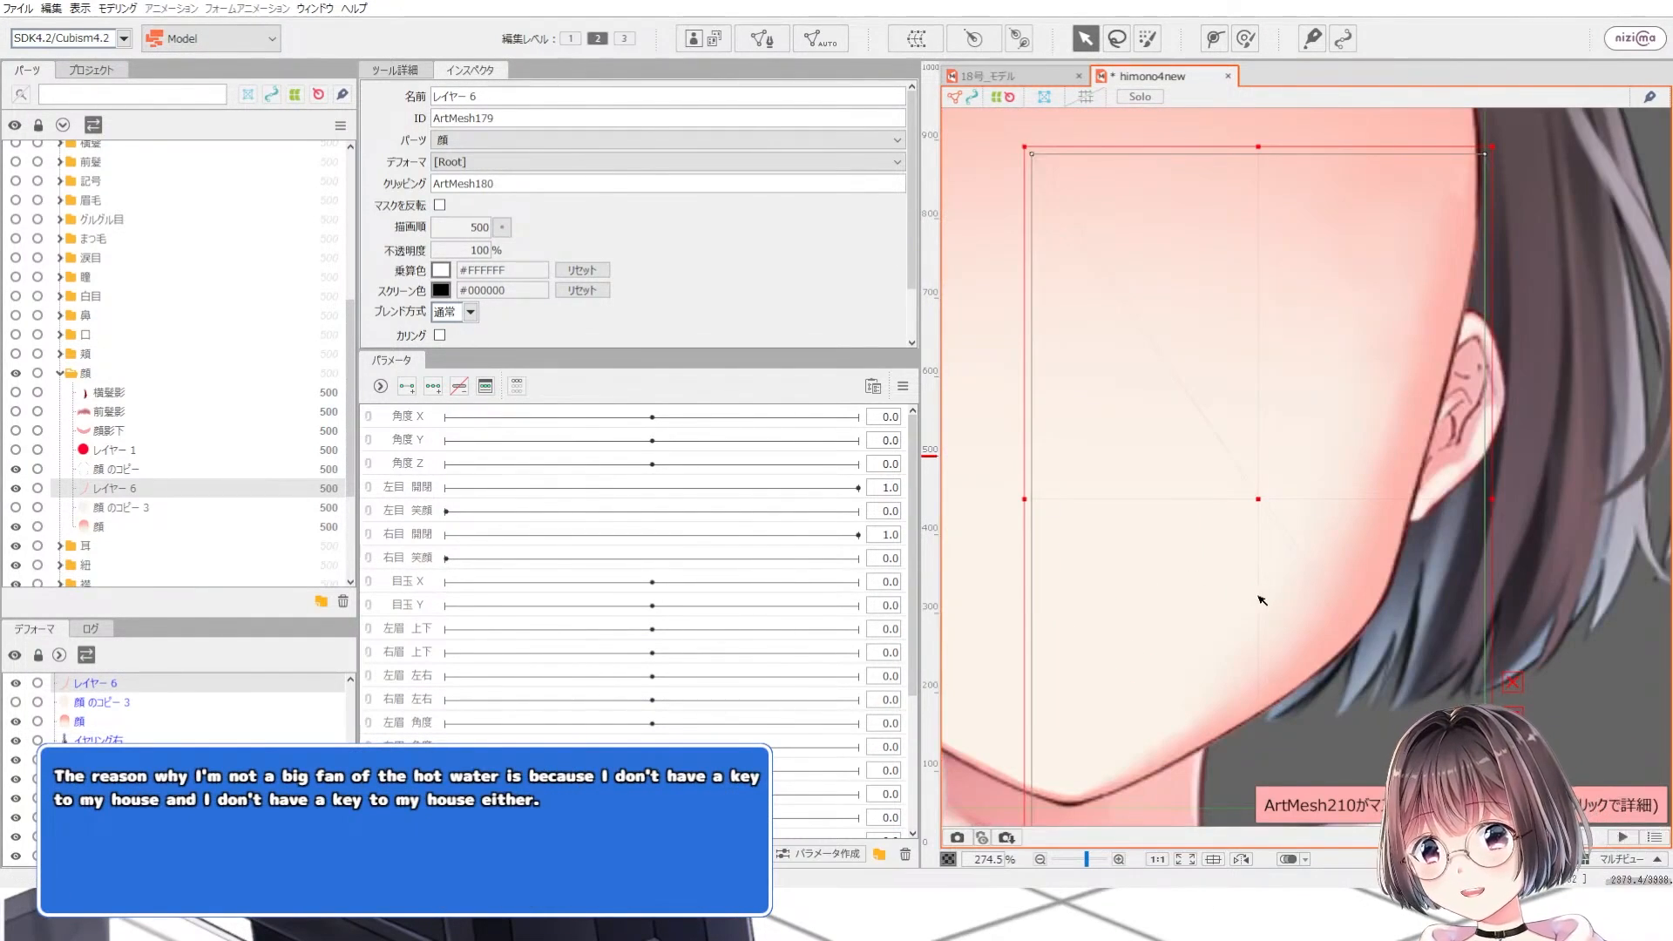
{"action": "scroll", "coordinate": [1281, 475], "scroll_direction": "down", "scroll_amount": 2}
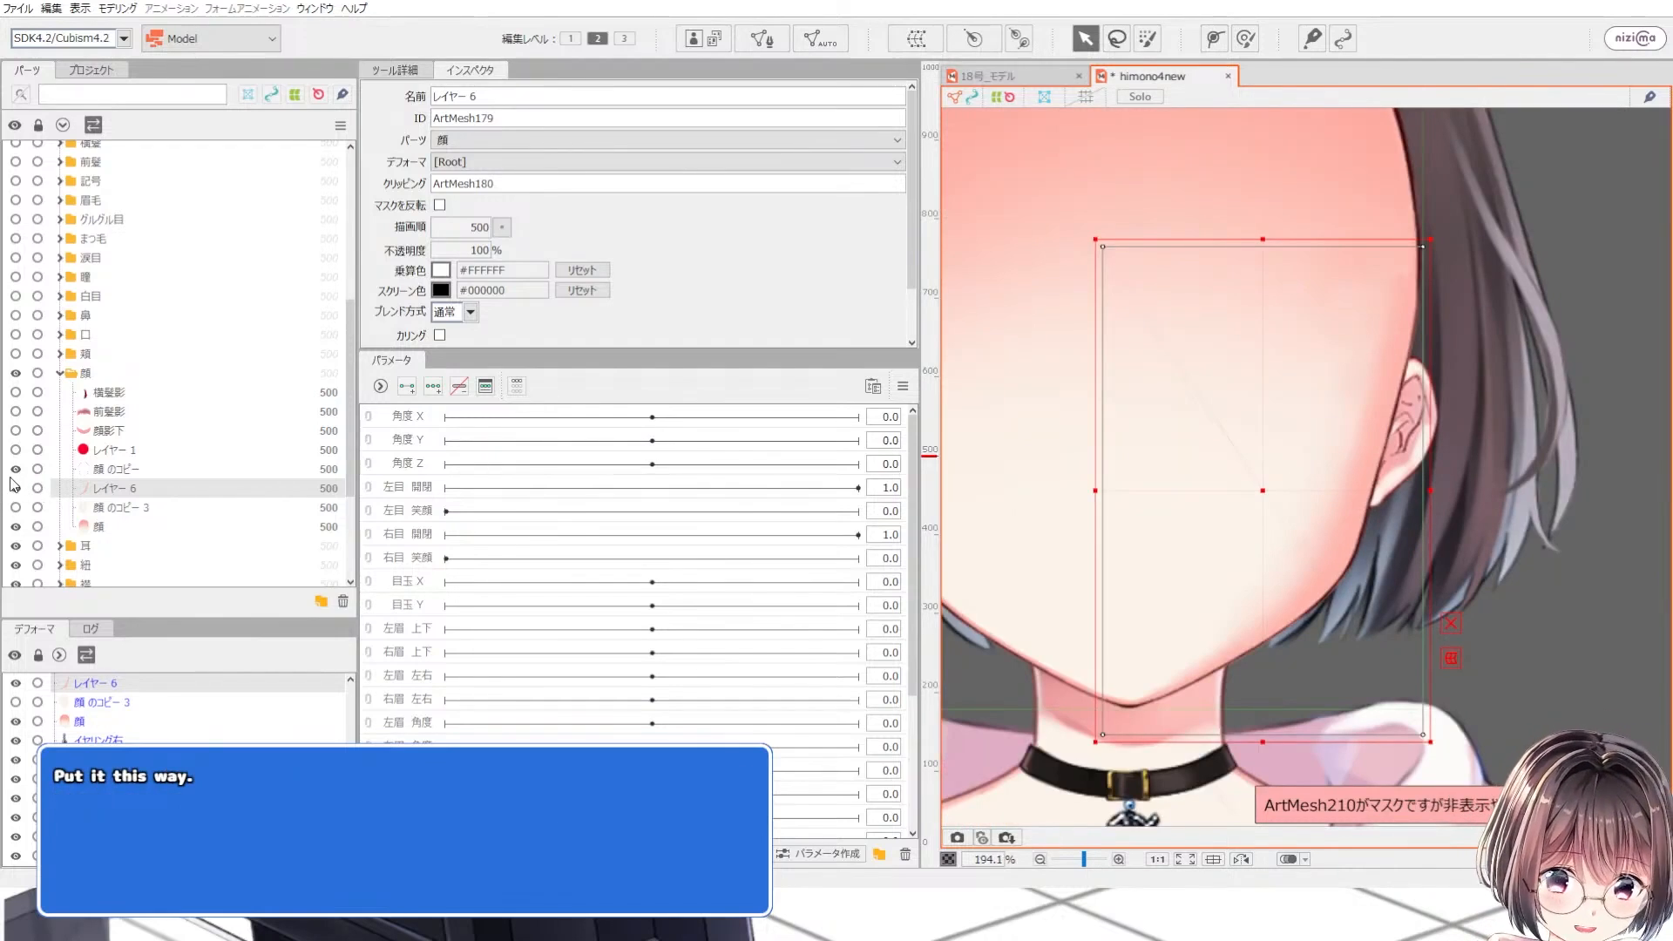
Step: Toggle the visibility of the 顔 のコピー and 顔 のコピー 3 meshes
{"action": "left_click", "coordinate": [15, 469]}
{"action": "left_click", "coordinate": [16, 507]}
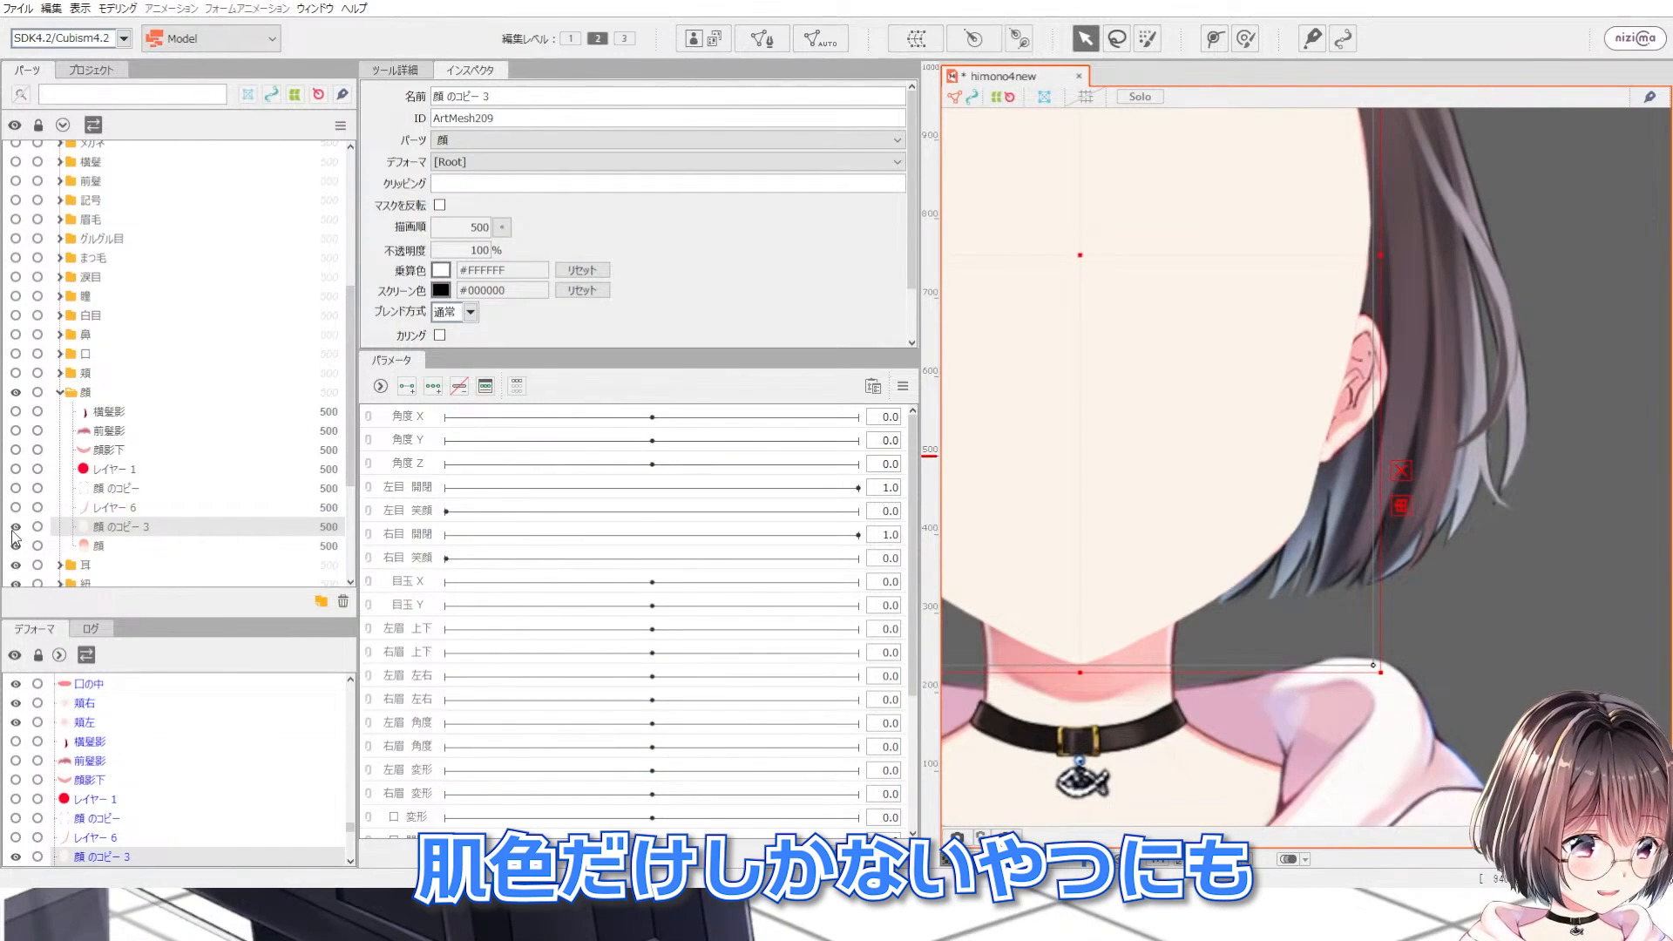
{"action": "left_click", "coordinate": [15, 510]}
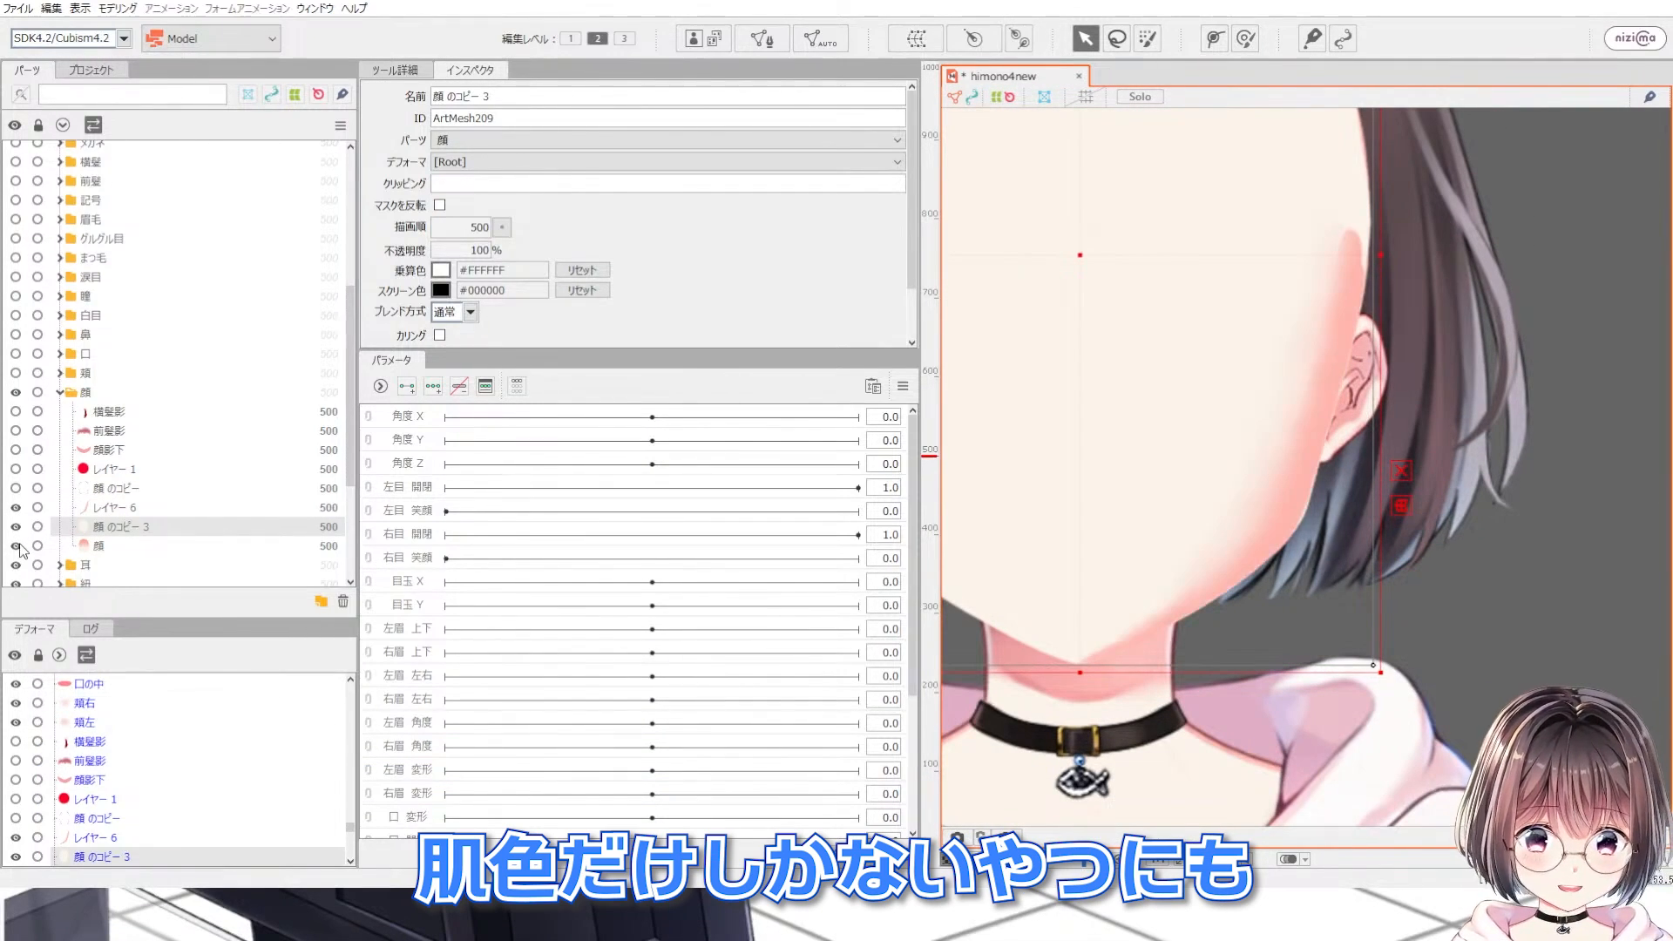
Step: Copy the 顔 のコピー 3 mesh's ID and paste it into レイヤー 6's clipping field
{"action": "left_click", "coordinate": [105, 506]}
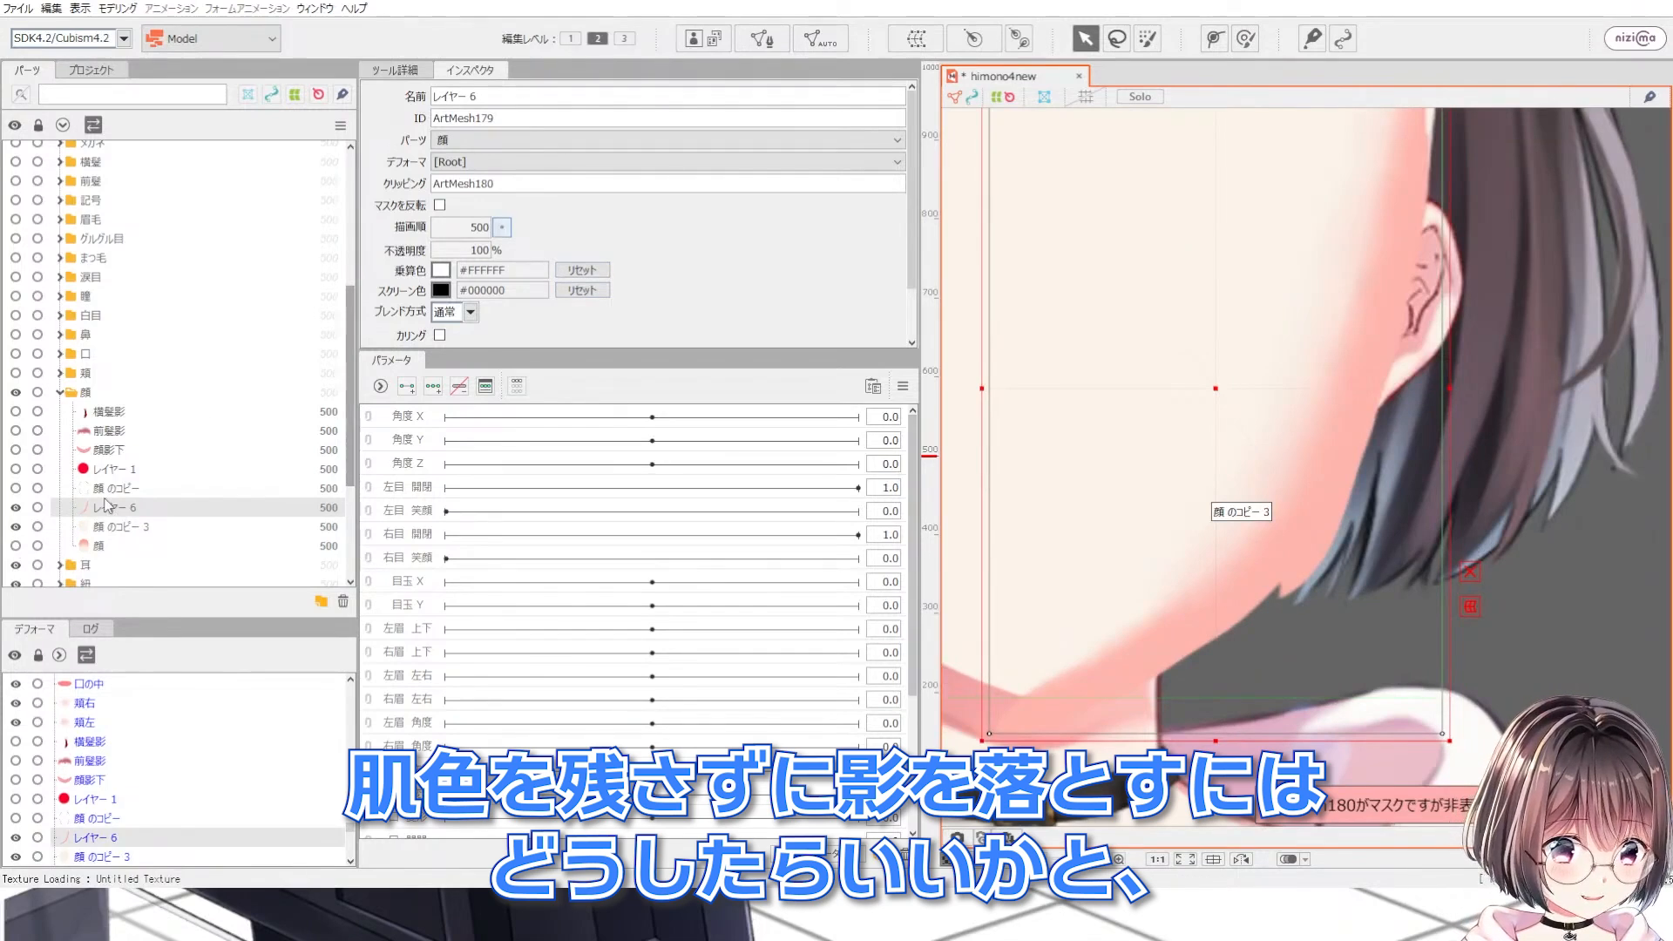
{"action": "left_click", "coordinate": [165, 527]}
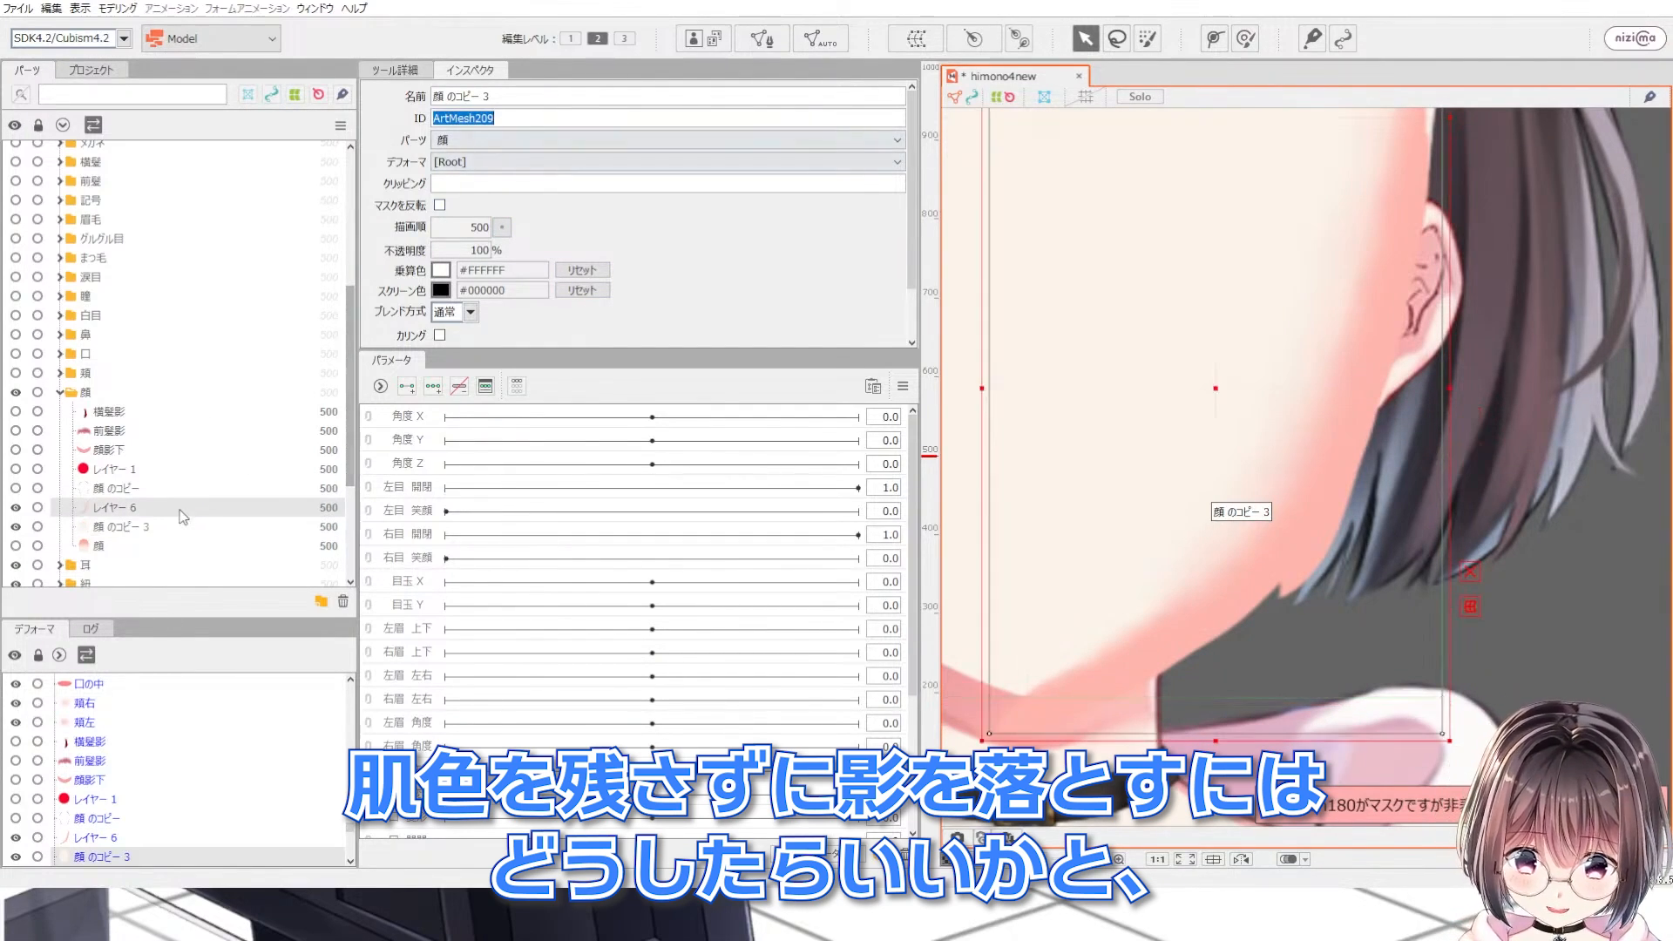
{"action": "left_click", "coordinate": [183, 509]}
{"action": "left_click", "coordinate": [507, 183]}
{"action": "type", "text": "ArtMesh209"}
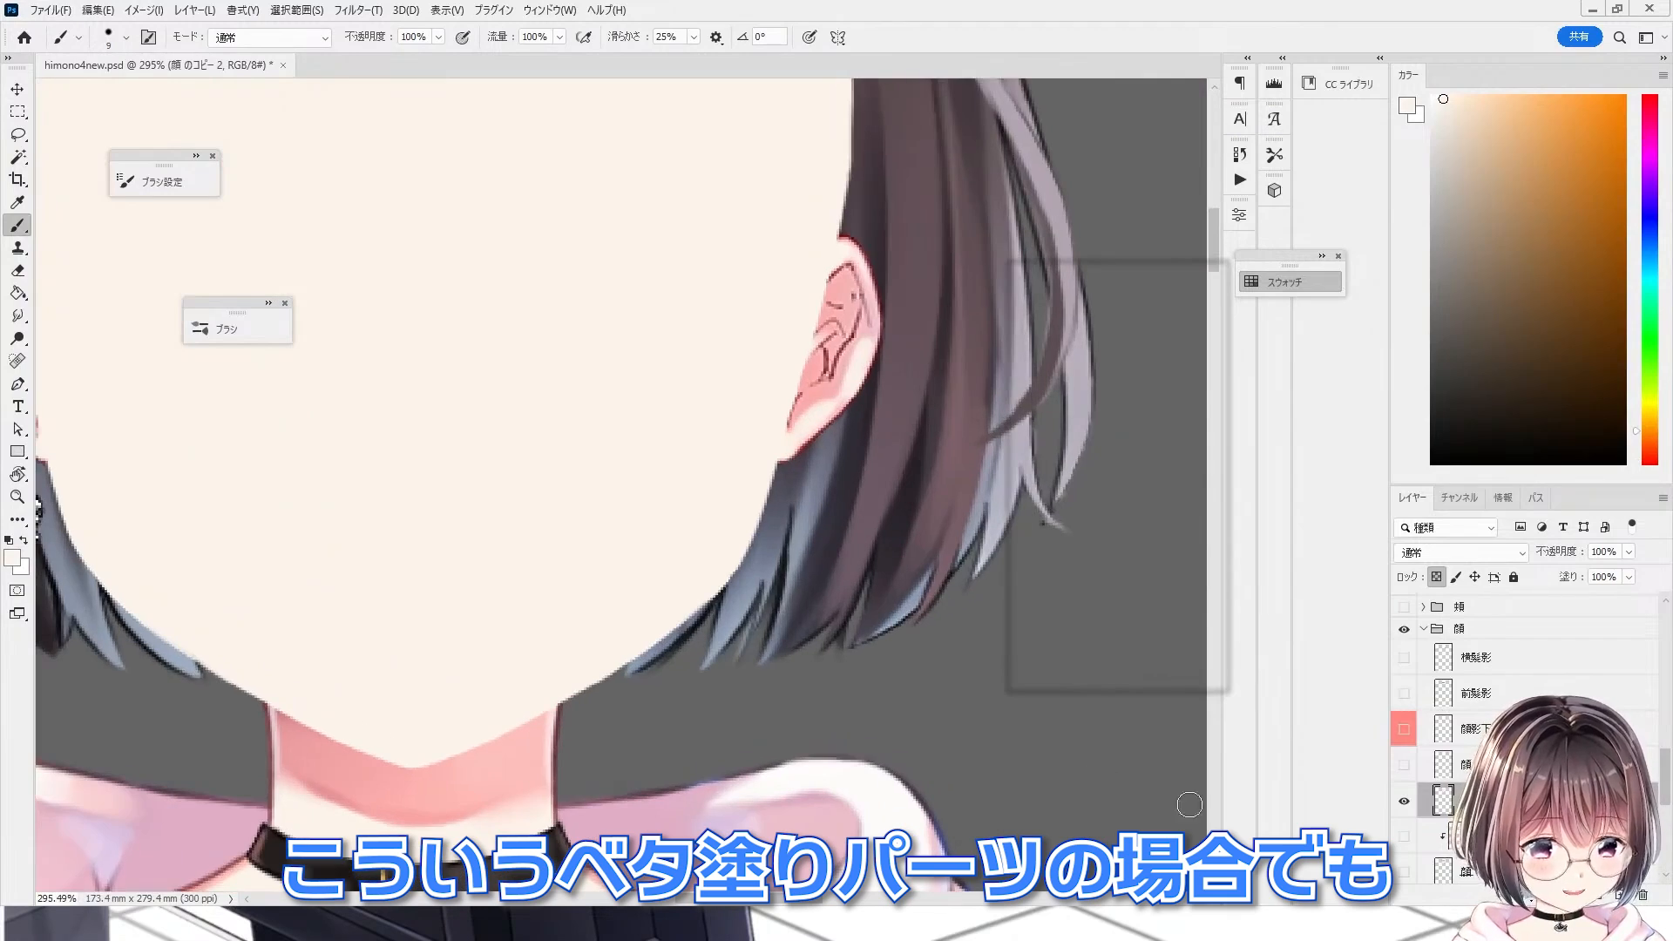
Step: In Photoshop, shrink the brush and paint pink along the jaw edge under the hair on the 顔 のコピー 2 layer
{"action": "left_click", "coordinate": [1404, 765]}
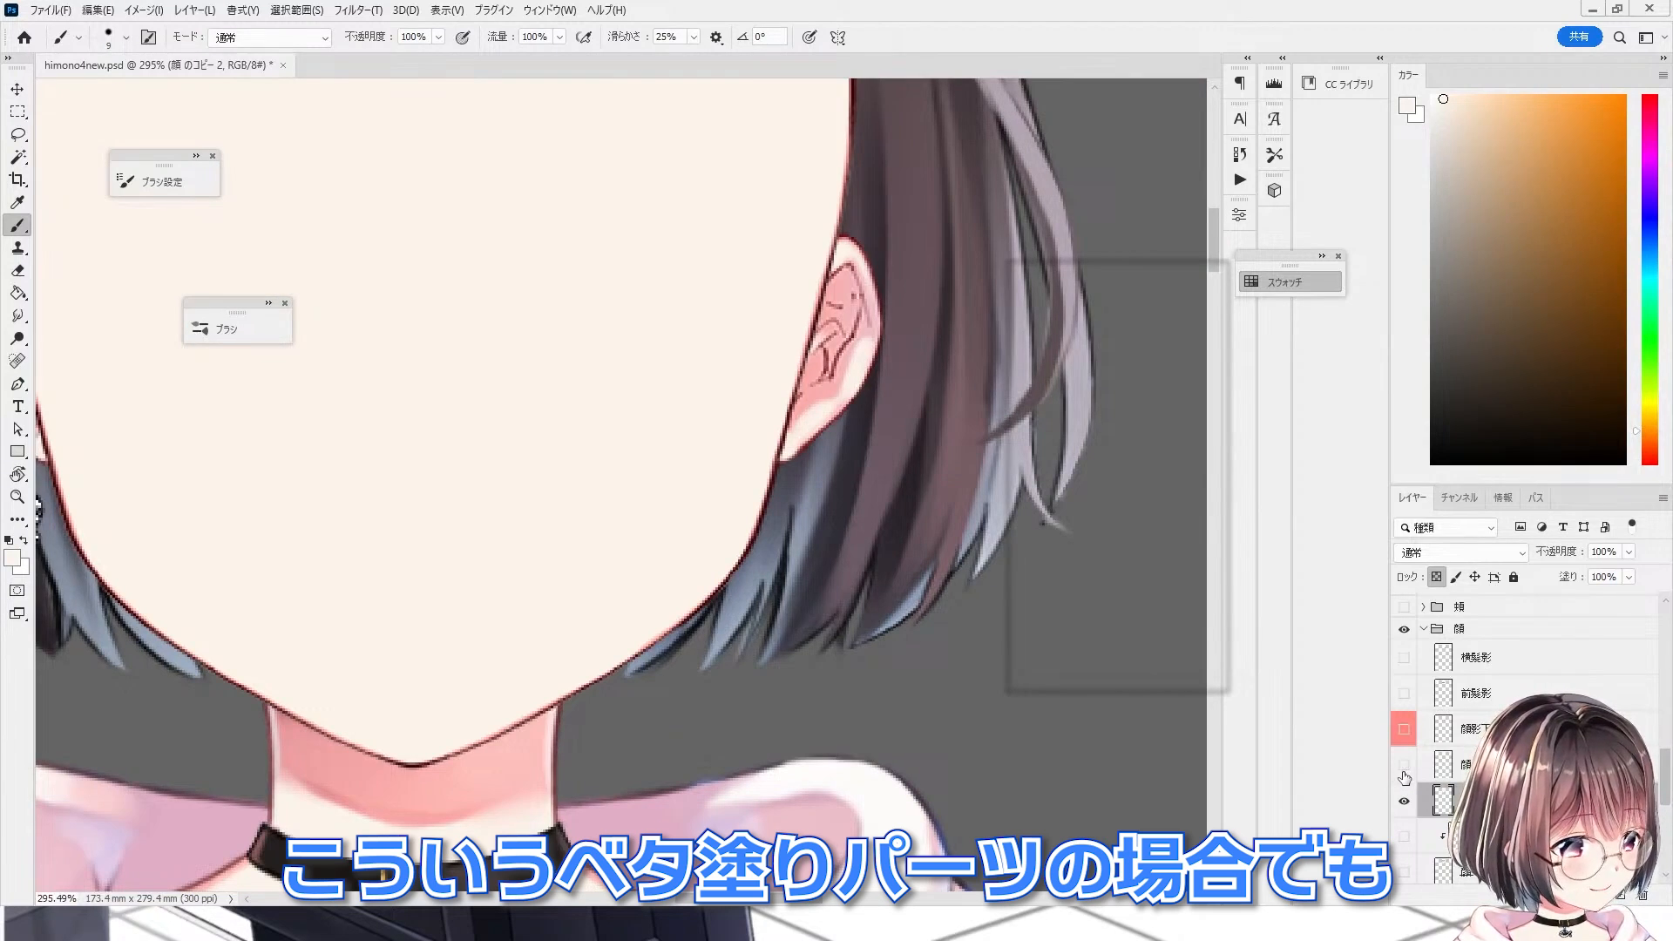
{"action": "left_click", "coordinate": [1403, 767]}
{"action": "scroll", "coordinate": [616, 653], "scroll_direction": "up", "scroll_amount": 4}
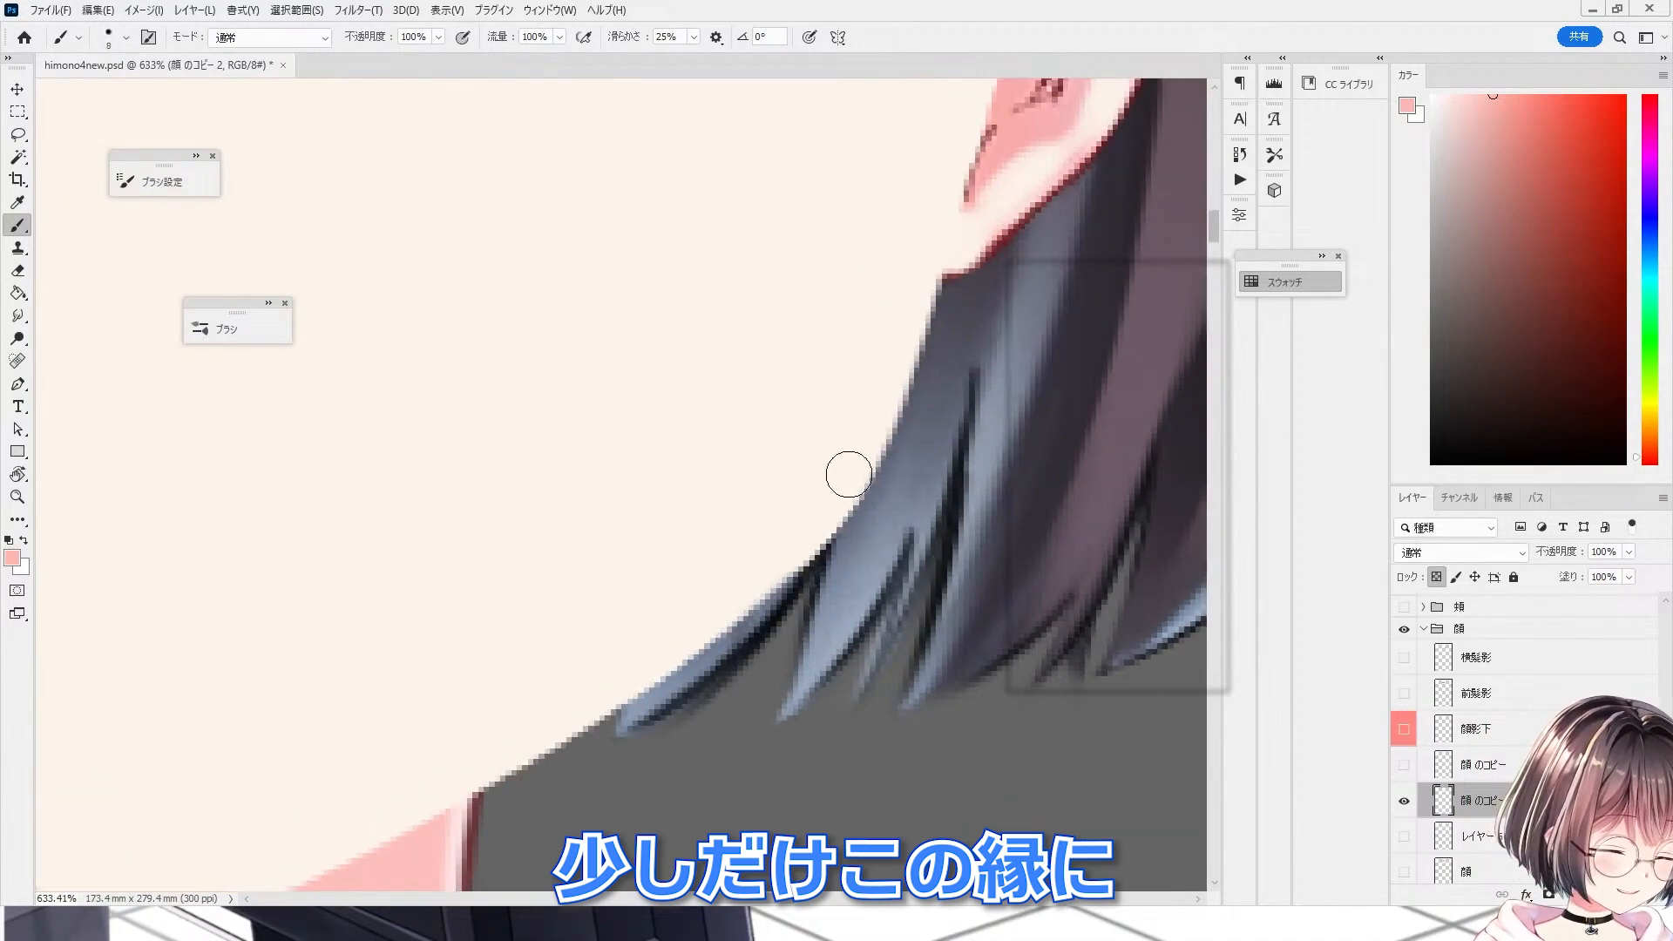
{"action": "key", "text": "bracketleft"}
{"action": "key", "text": "bracketleft"}
{"action": "key", "text": "bracketleft"}
{"action": "key", "text": "bracketleft"}
{"action": "key", "text": "bracketleft"}
{"action": "left_click_drag", "start_coordinate": [915, 391], "coordinate": [791, 596]}
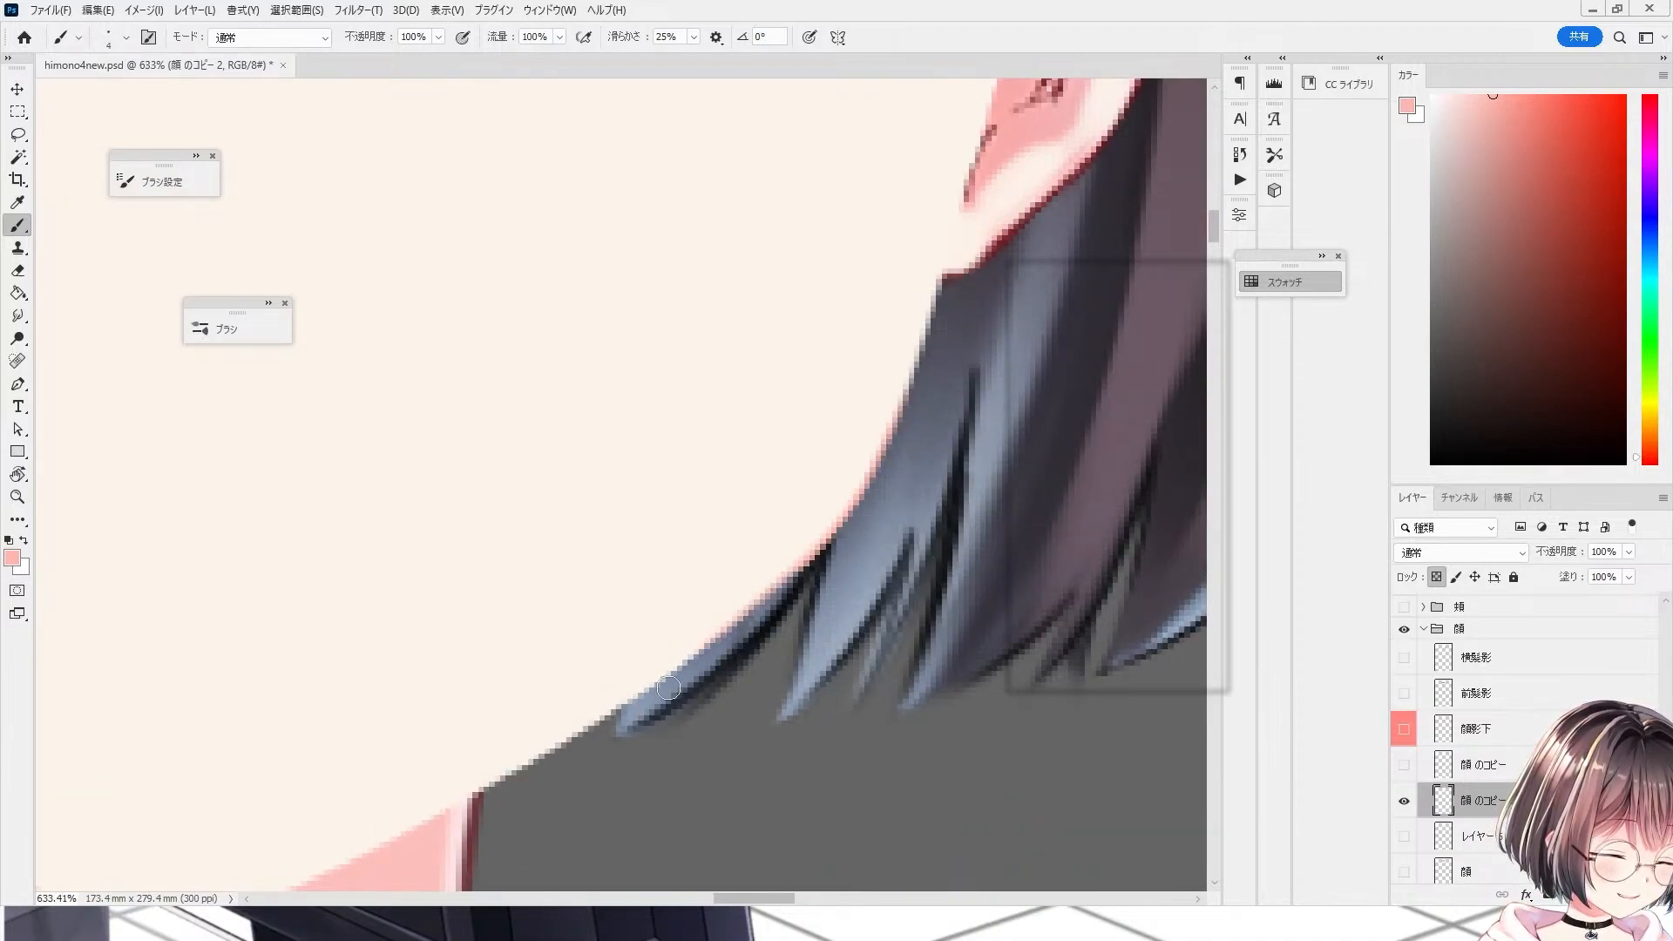
Step: Paint the pink edge along the face fill's hairline in several strokes
{"action": "scroll", "coordinate": [736, 599], "scroll_direction": "down", "scroll_amount": 2}
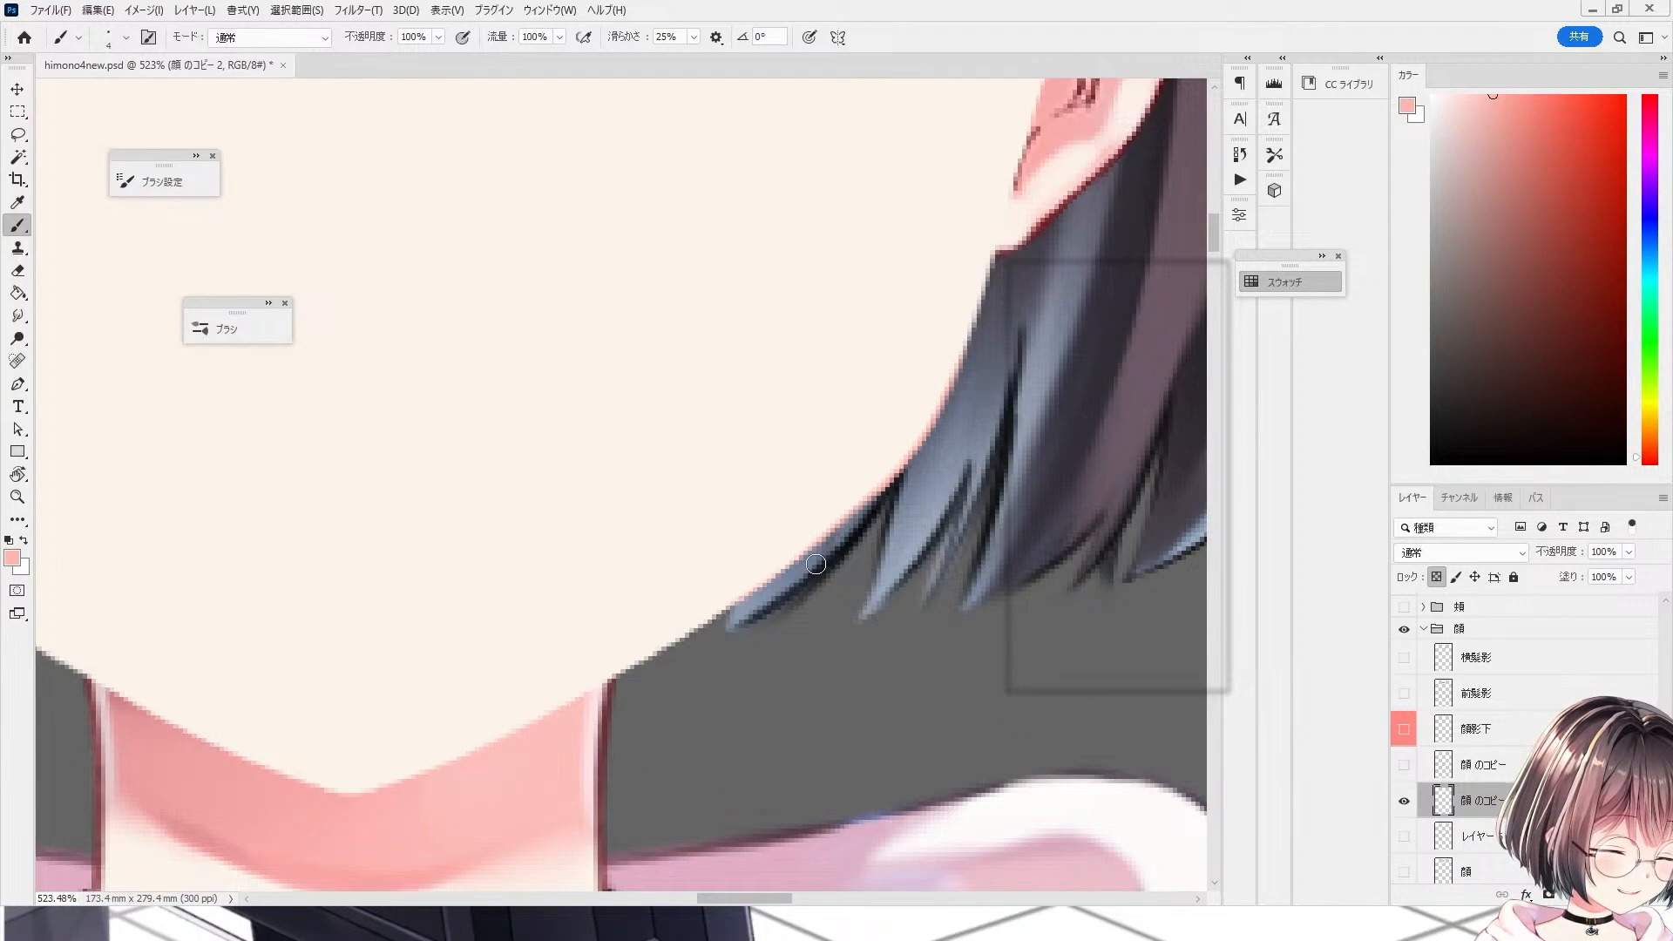
{"action": "scroll", "coordinate": [703, 626], "scroll_direction": "down", "scroll_amount": 8}
{"action": "scroll", "coordinate": [640, 666], "scroll_direction": "up", "scroll_amount": 7}
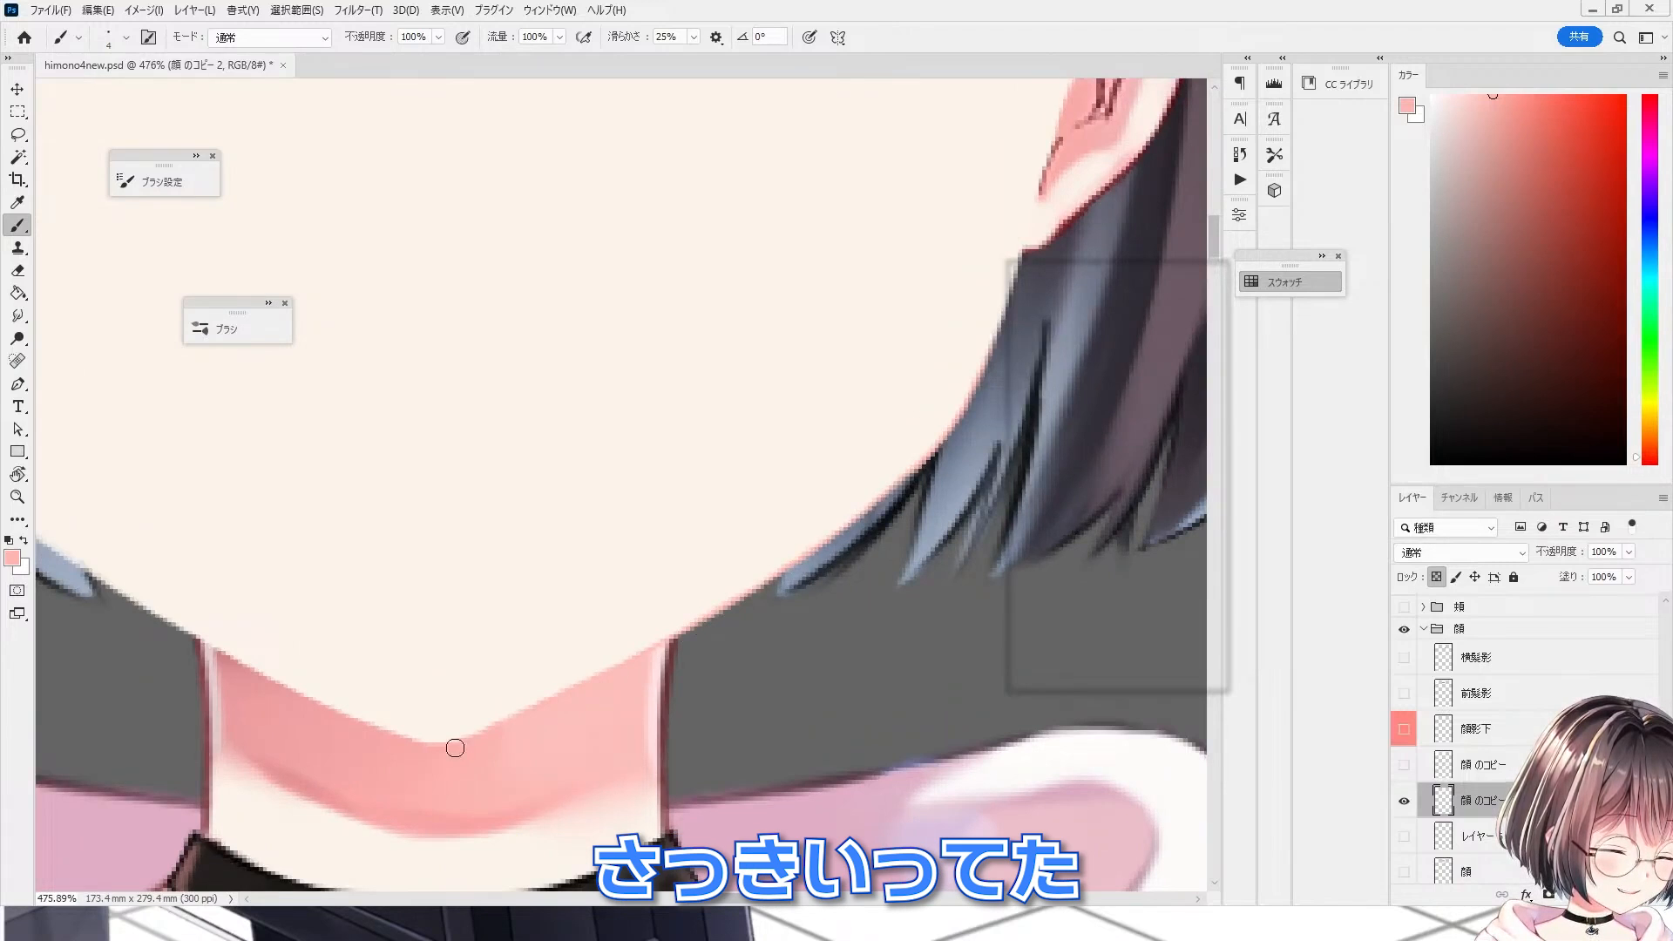
{"action": "scroll", "coordinate": [419, 755], "scroll_direction": "down", "scroll_amount": 6}
{"action": "scroll", "coordinate": [763, 371], "scroll_direction": "up", "scroll_amount": 6}
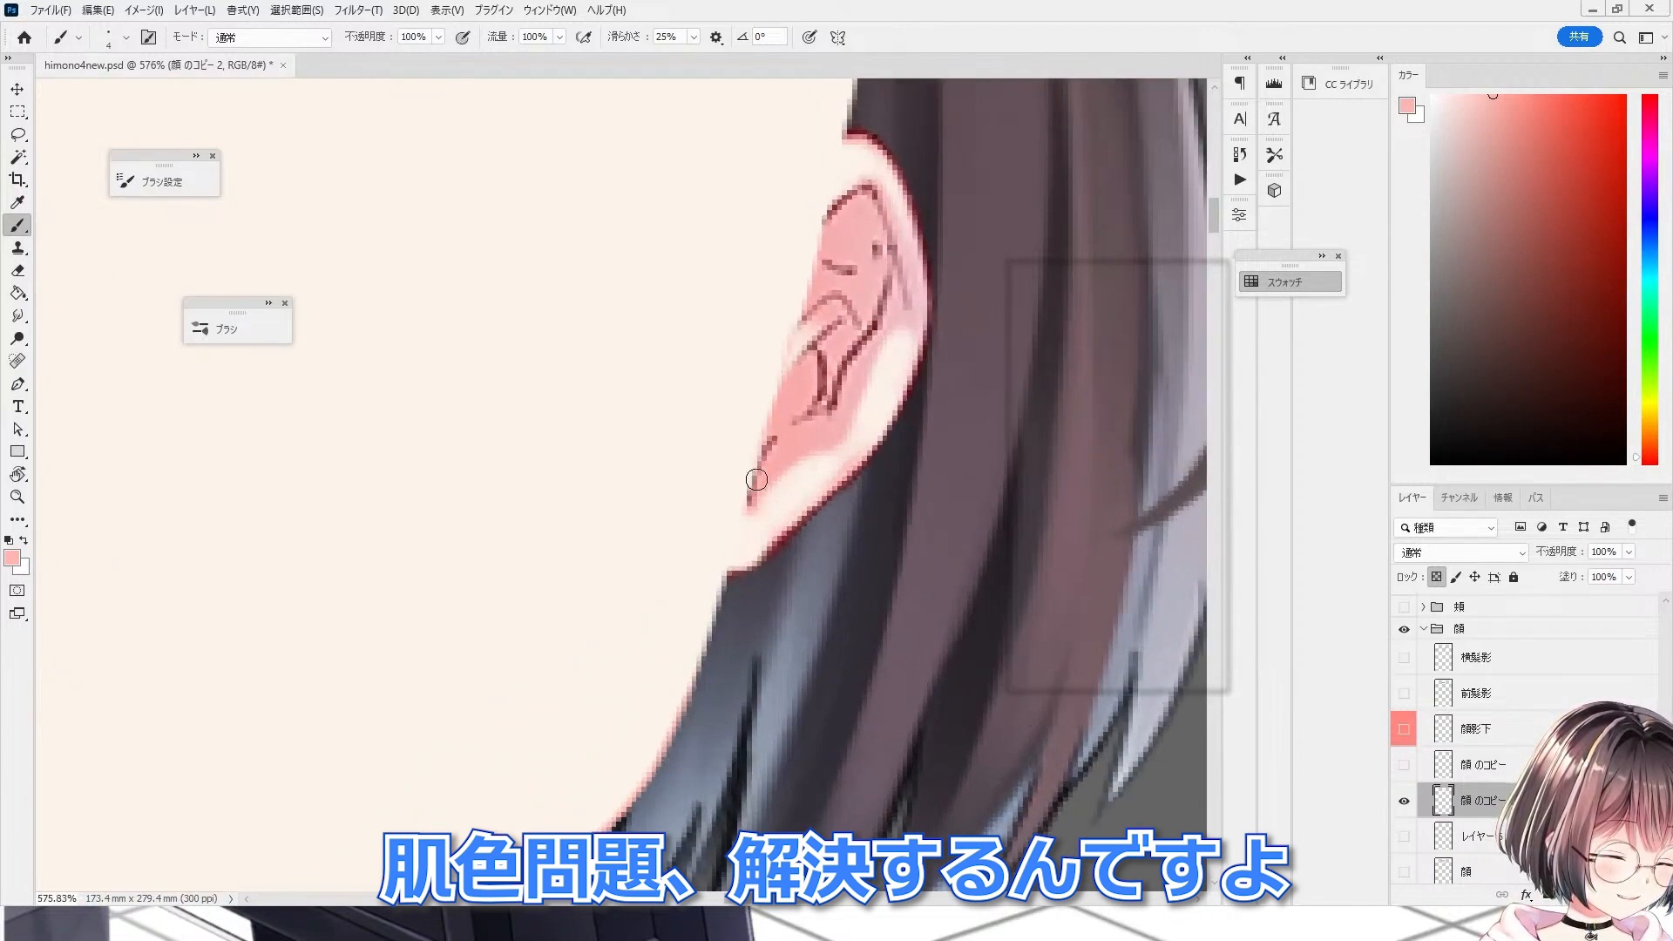
{"action": "scroll", "coordinate": [738, 372], "scroll_direction": "up", "scroll_amount": 5}
{"action": "left_click_drag", "start_coordinate": [606, 272], "coordinate": [742, 383]}
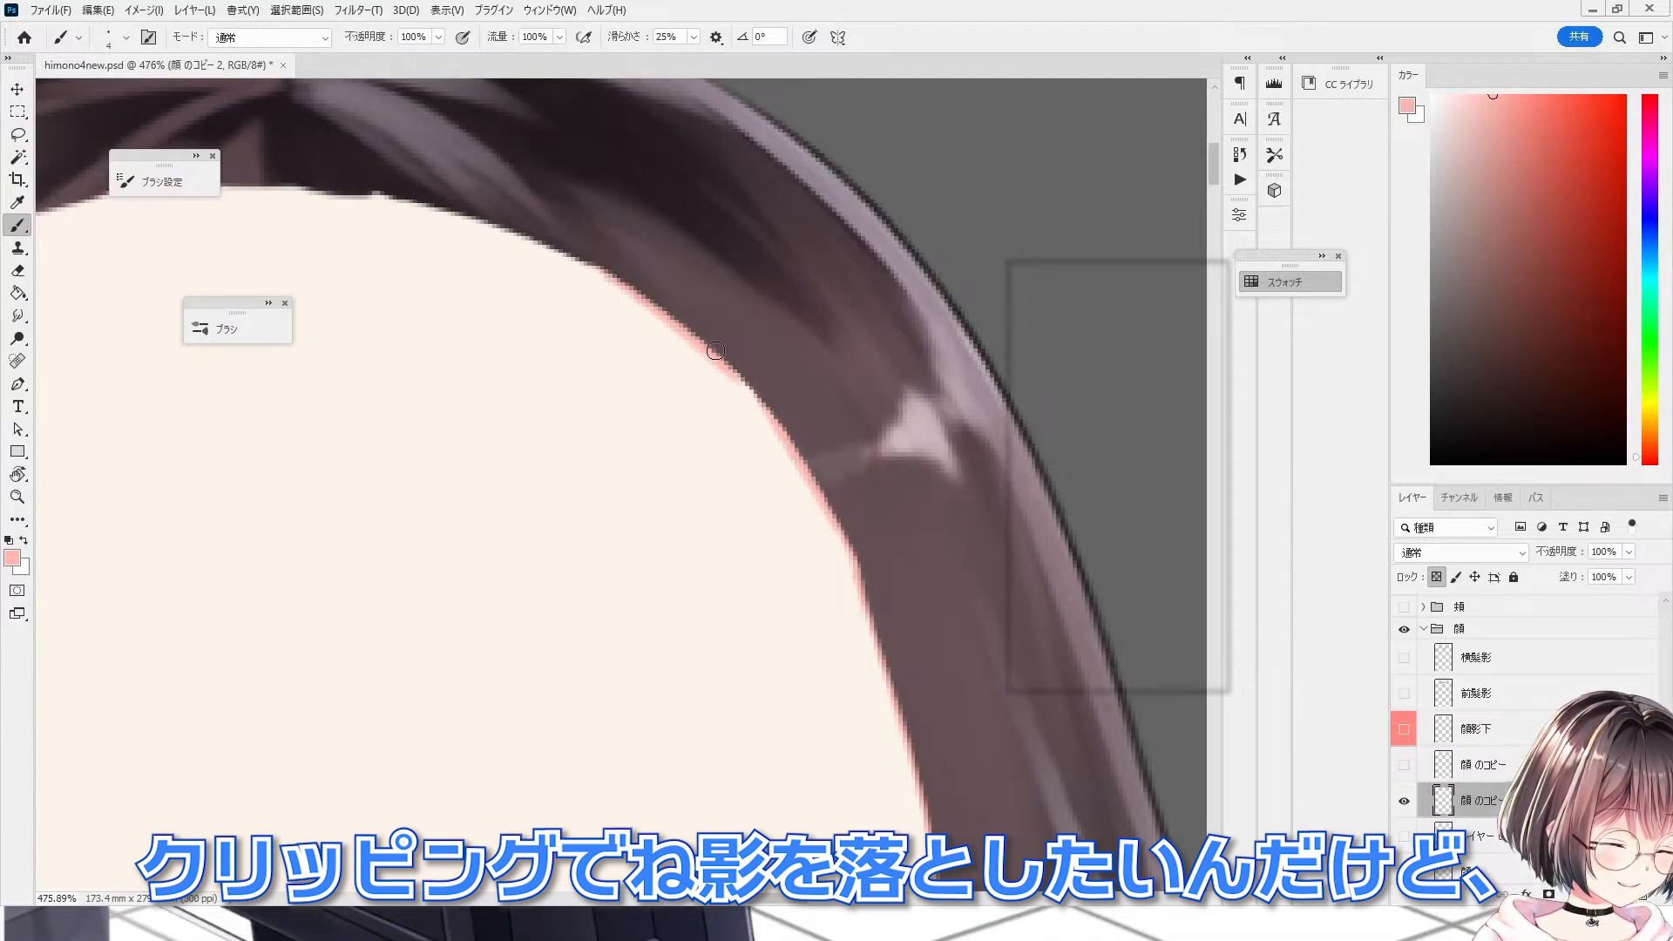
{"action": "scroll", "coordinate": [680, 366], "scroll_direction": "down", "scroll_amount": 3}
{"action": "scroll", "coordinate": [466, 252], "scroll_direction": "up", "scroll_amount": 6}
{"action": "left_click_drag", "start_coordinate": [437, 232], "coordinate": [578, 267]}
{"action": "scroll", "coordinate": [609, 280], "scroll_direction": "down", "scroll_amount": 3}
{"action": "scroll", "coordinate": [441, 280], "scroll_direction": "up", "scroll_amount": 3}
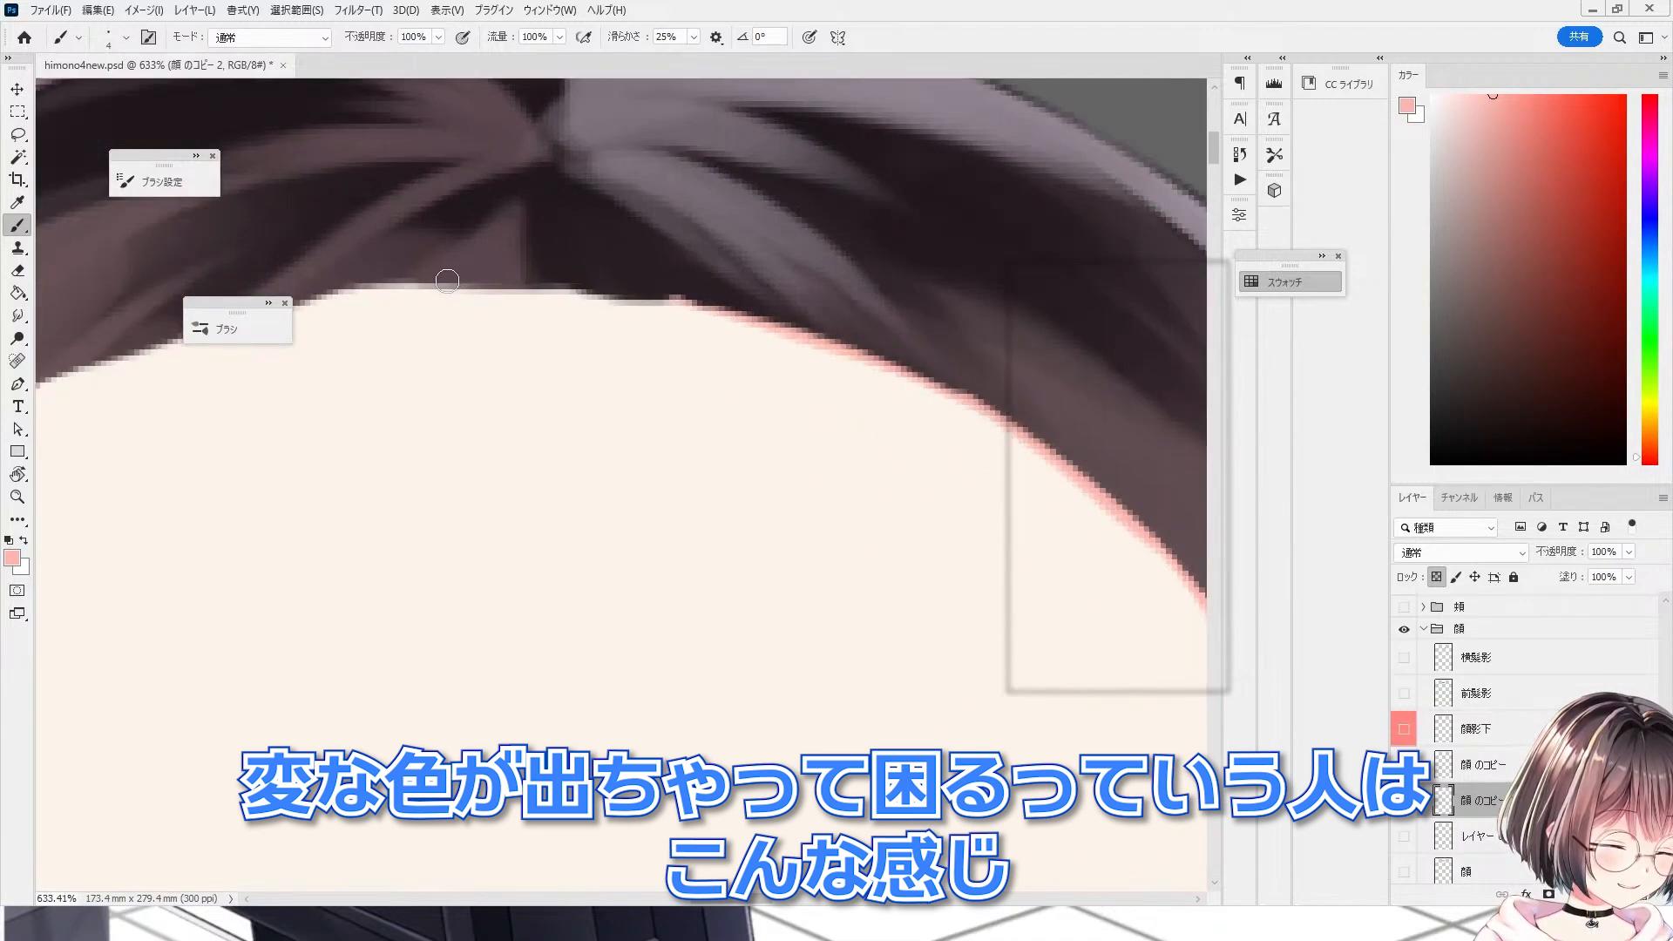
Step: Toggle the 顔 のコピー layer's visibility to compare the pink edge with the line art
{"action": "left_click", "coordinate": [1404, 766]}
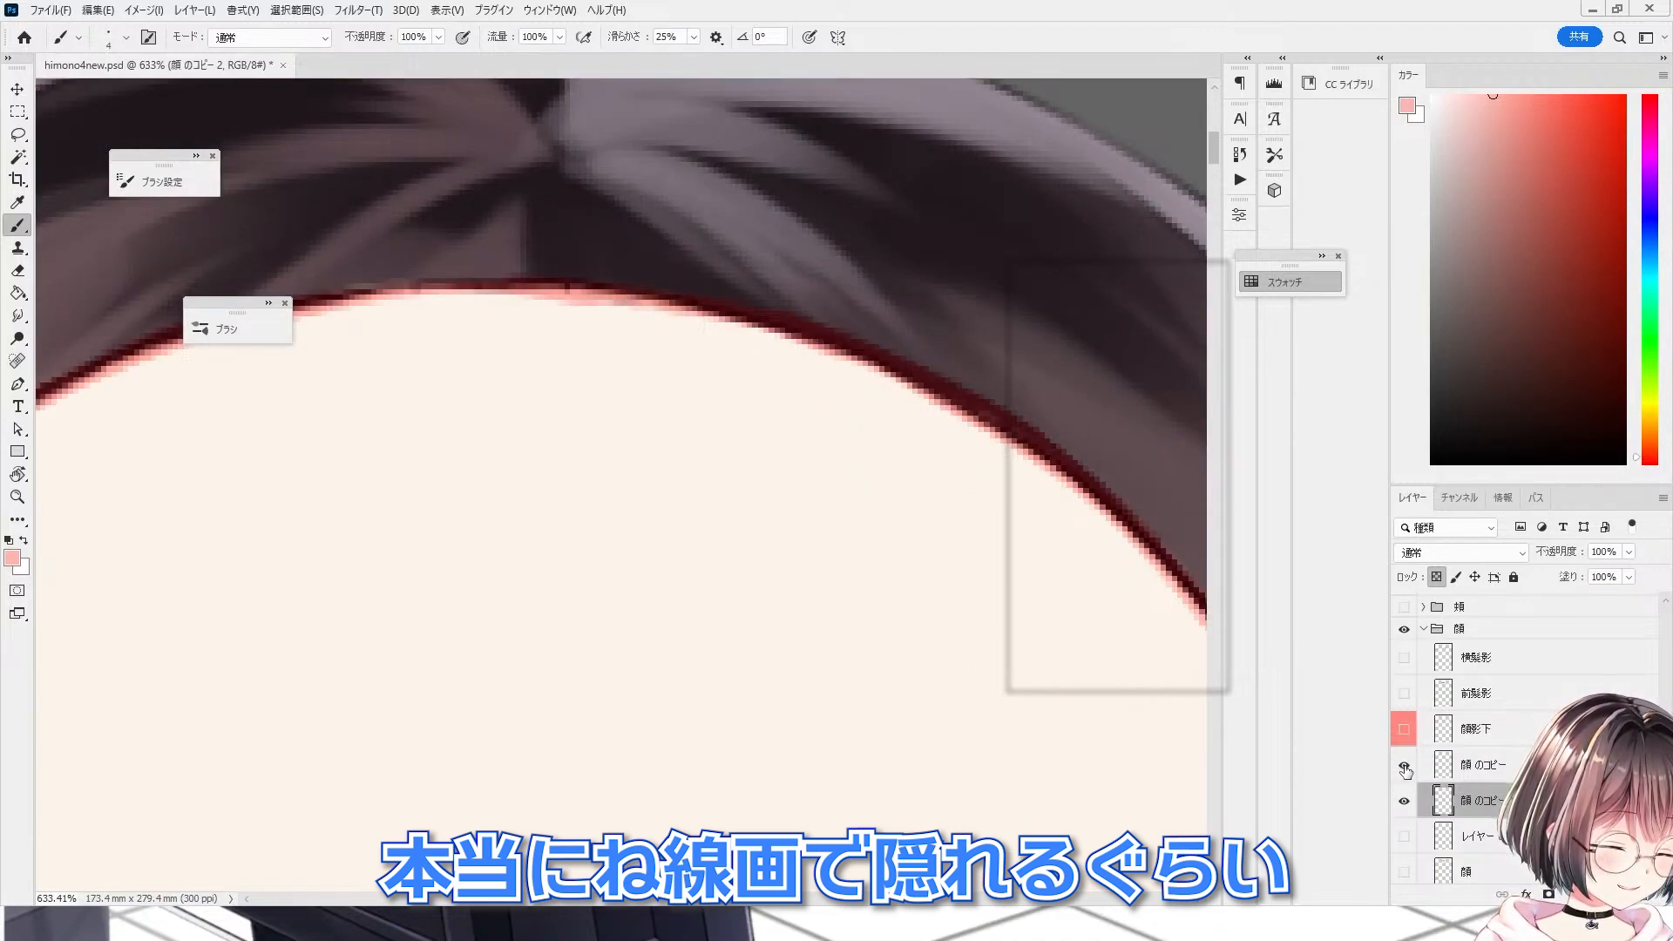
{"action": "left_click", "coordinate": [1403, 765]}
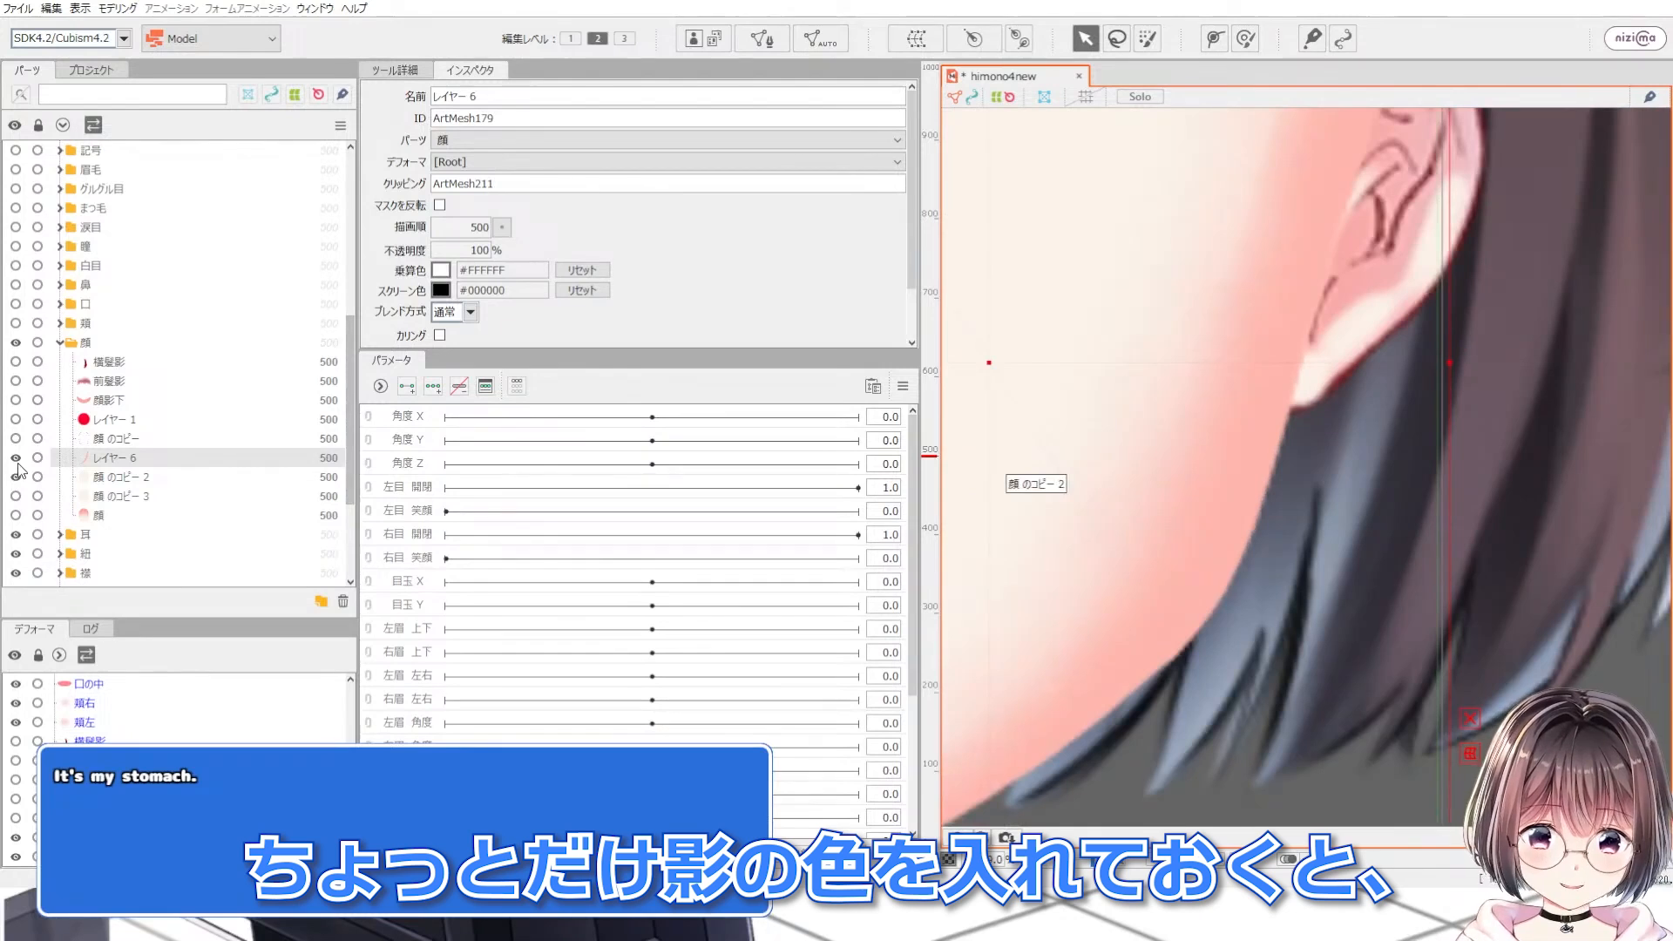
Step: Zoom in on the jaw and toggle the visibility of the レイヤー 6 and 顔 のコピー meshes
{"action": "scroll", "coordinate": [1261, 454], "scroll_direction": "up", "scroll_amount": 2}
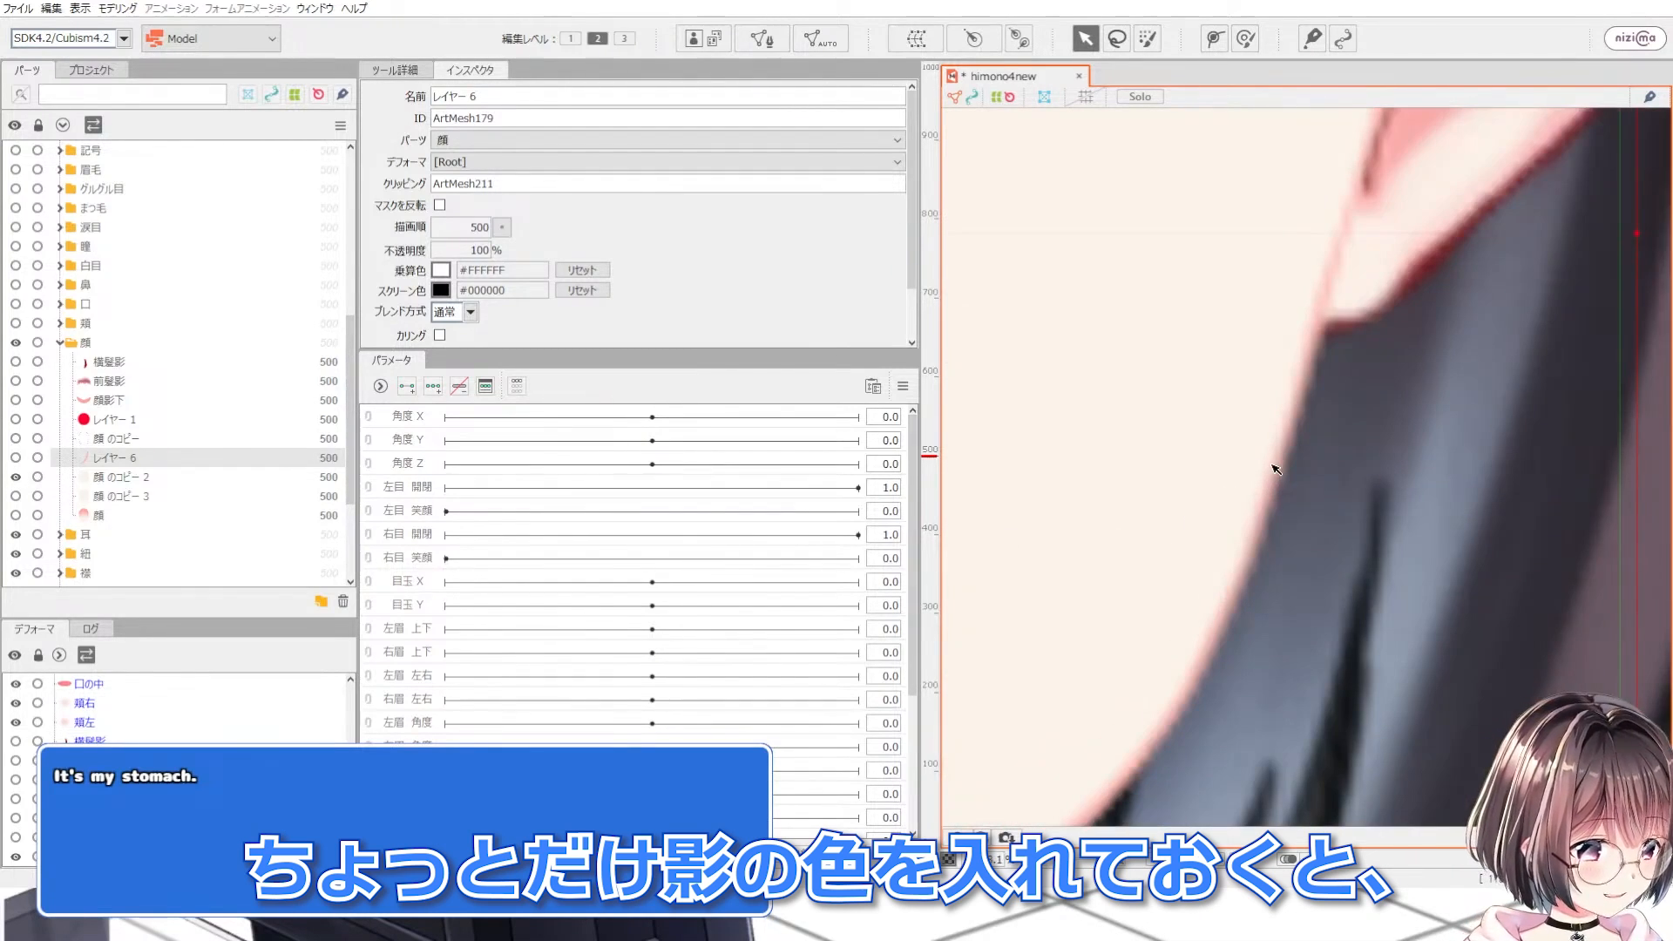
{"action": "left_click", "coordinate": [14, 459]}
{"action": "scroll", "coordinate": [1270, 475], "scroll_direction": "down", "scroll_amount": 3}
{"action": "scroll", "coordinate": [1165, 705], "scroll_direction": "up", "scroll_amount": 2}
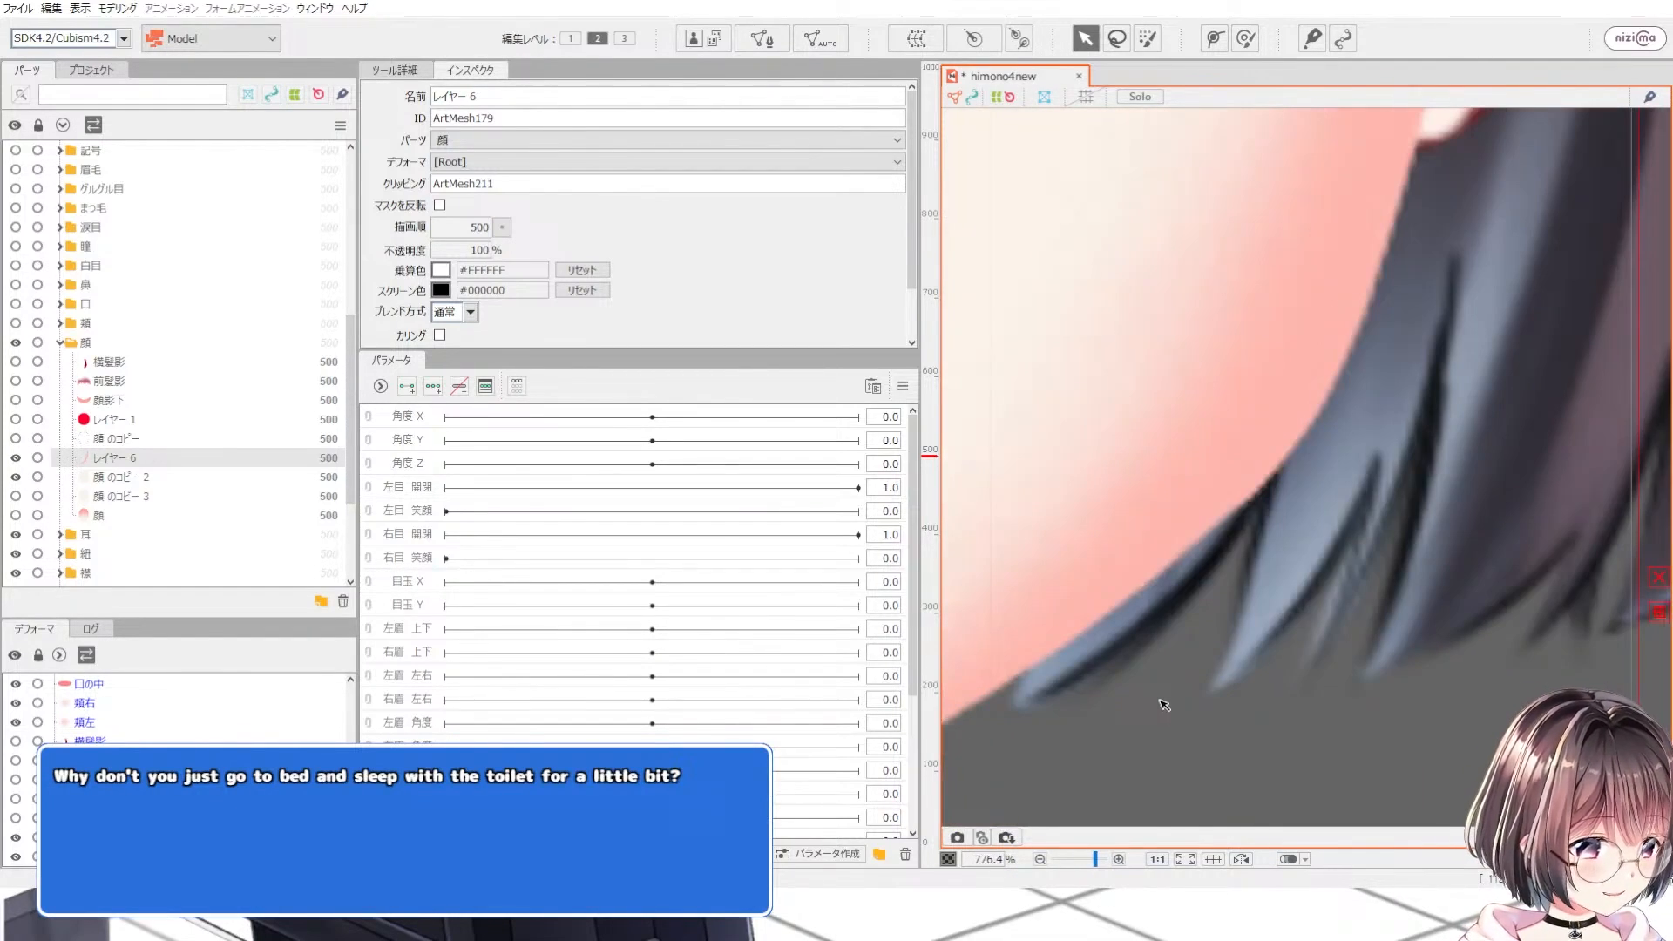
{"action": "scroll", "coordinate": [1174, 581], "scroll_direction": "down", "scroll_amount": 3}
{"action": "scroll", "coordinate": [1124, 610], "scroll_direction": "up", "scroll_amount": 3}
{"action": "scroll", "coordinate": [1163, 546], "scroll_direction": "down", "scroll_amount": 3}
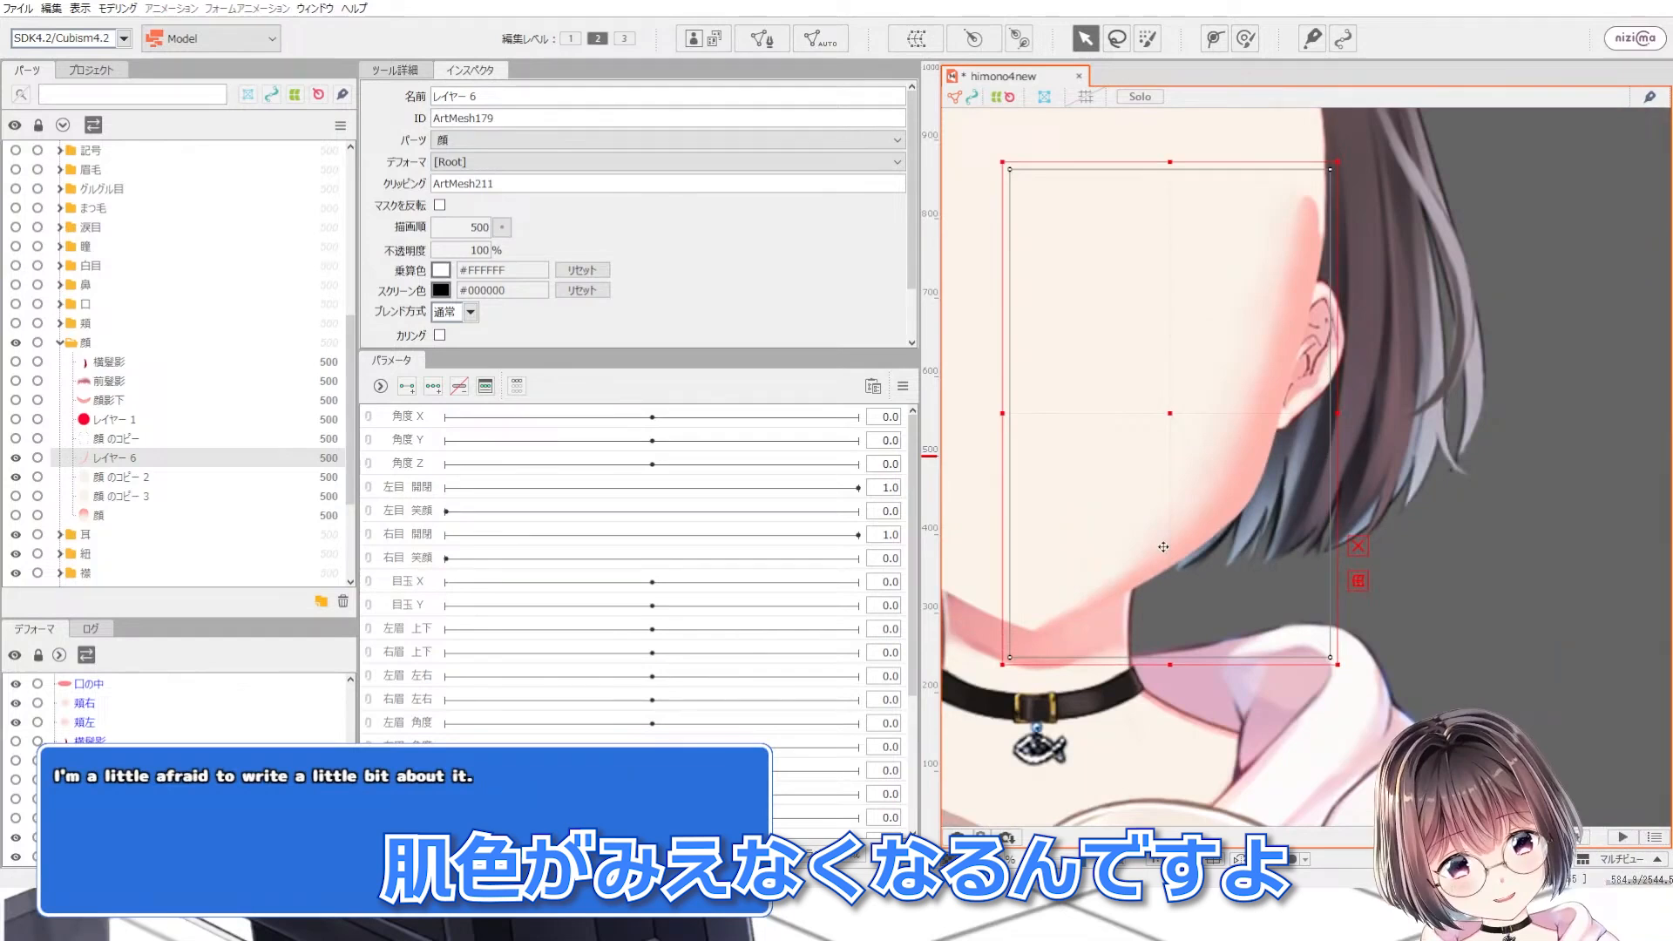
{"action": "left_click", "coordinate": [15, 439]}
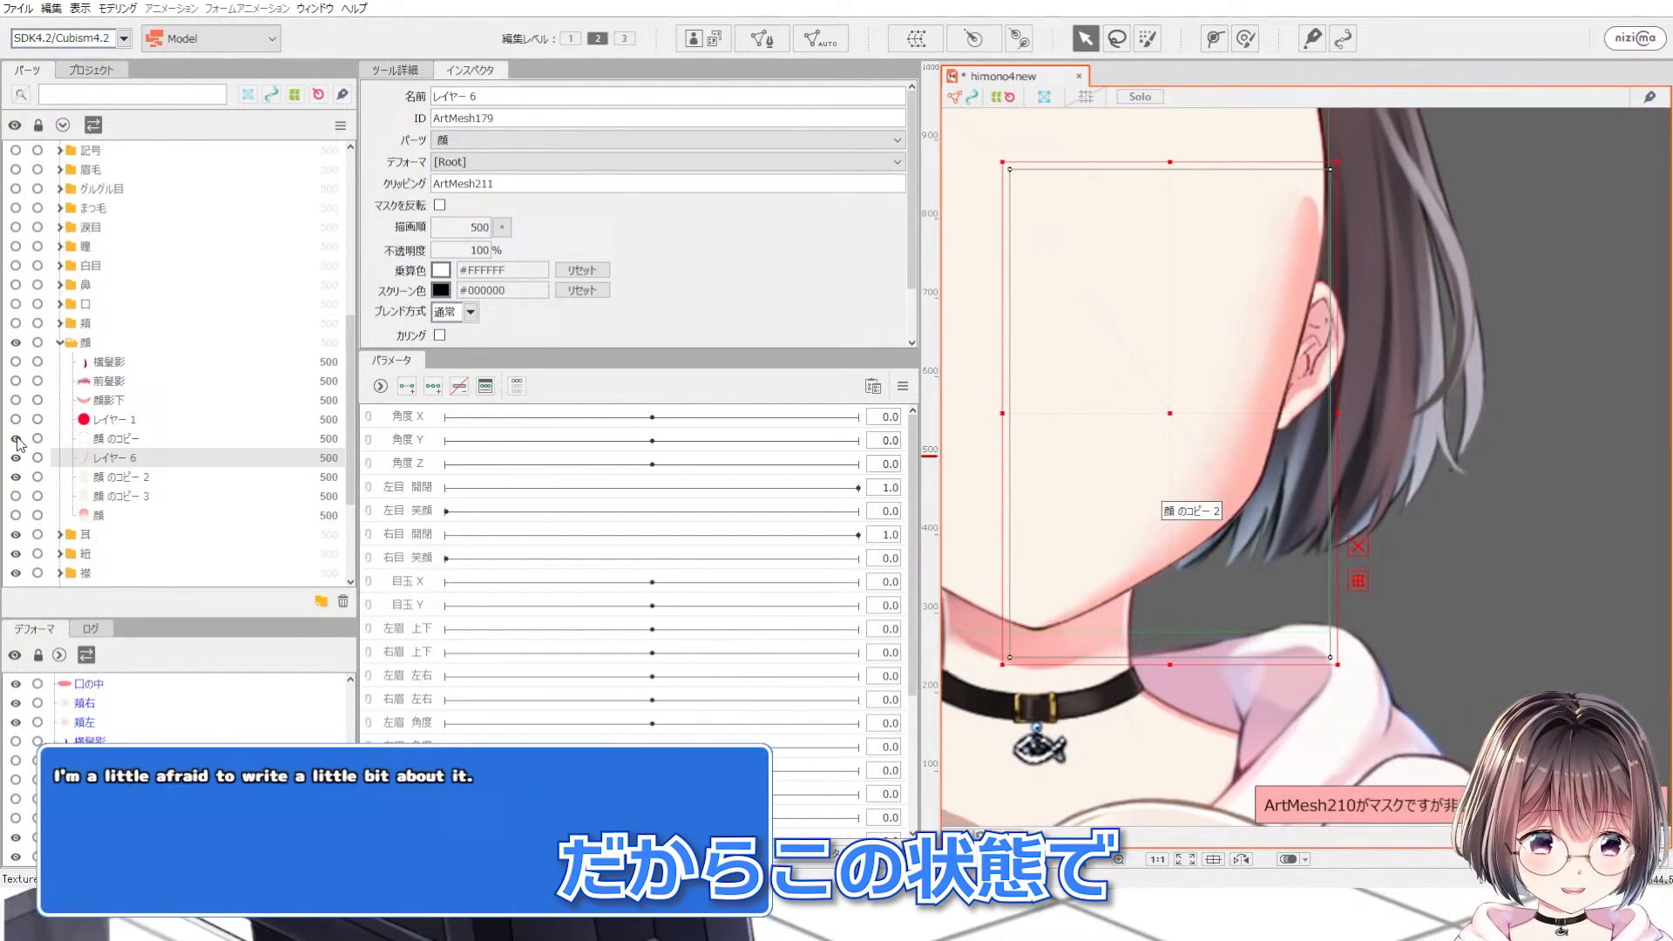
Step: Select the レイヤー 1 mesh and inspect the jaw edge under the hair
{"action": "left_click", "coordinate": [103, 425]}
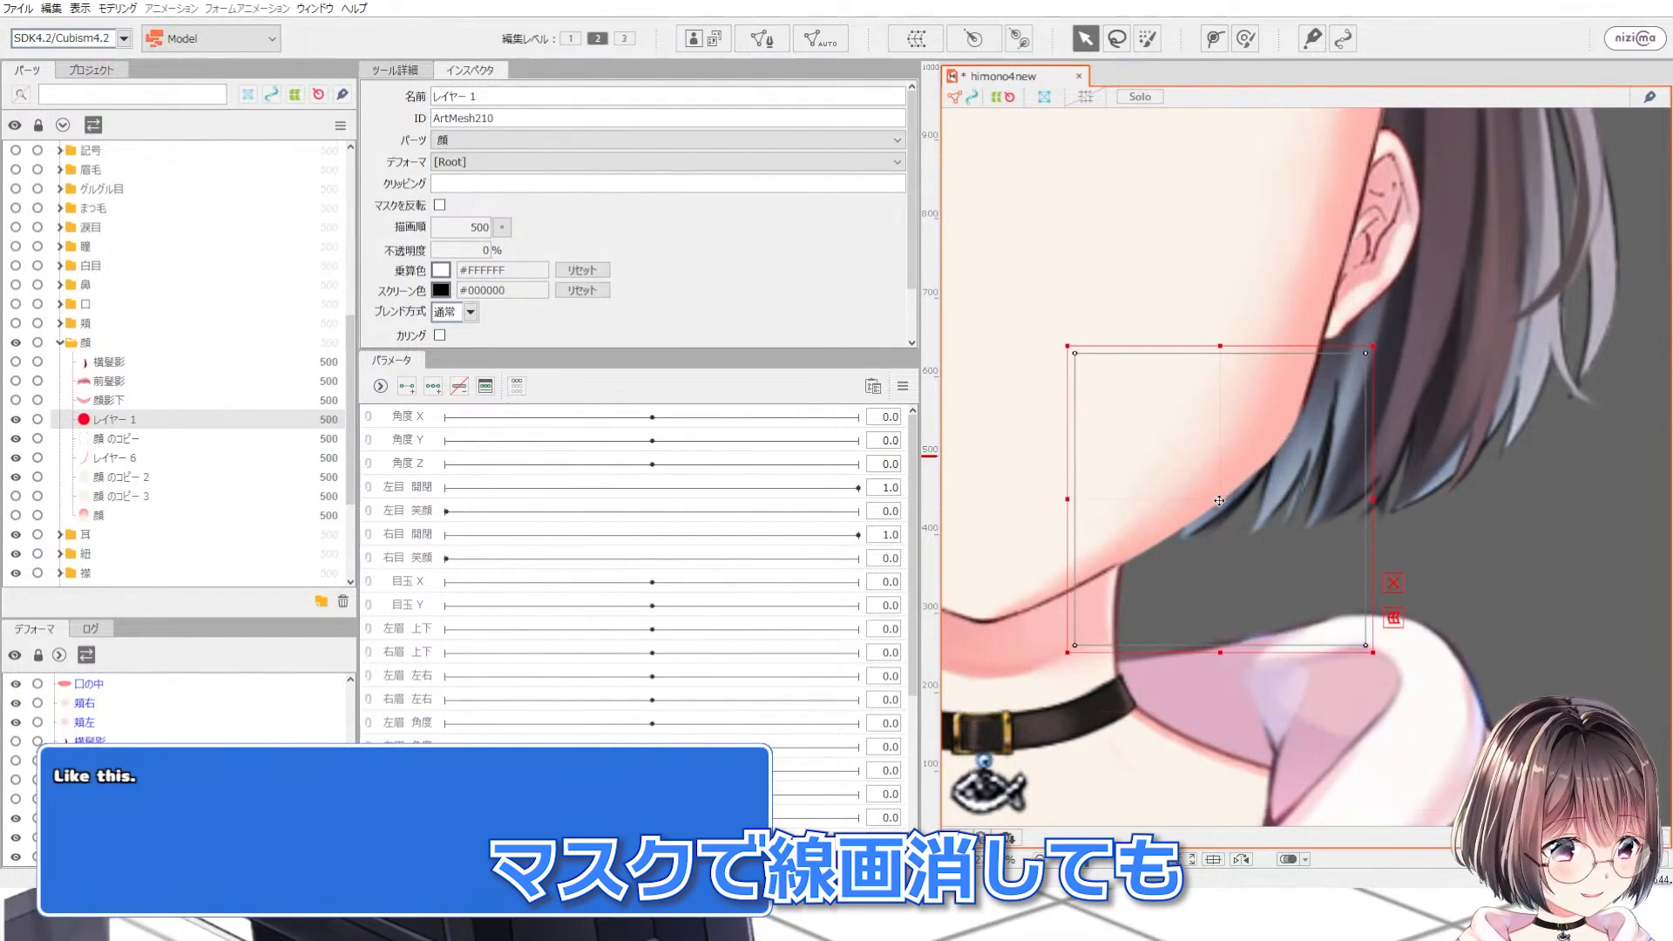
{"action": "scroll", "coordinate": [1199, 520], "scroll_direction": "up", "scroll_amount": 3}
{"action": "left_click_drag", "start_coordinate": [1199, 520], "coordinate": [1159, 527]}
{"action": "scroll", "coordinate": [1249, 567], "scroll_direction": "down", "scroll_amount": 4}
{"action": "scroll", "coordinate": [1183, 580], "scroll_direction": "up", "scroll_amount": 2}
{"action": "scroll", "coordinate": [1159, 529], "scroll_direction": "down", "scroll_amount": 3}
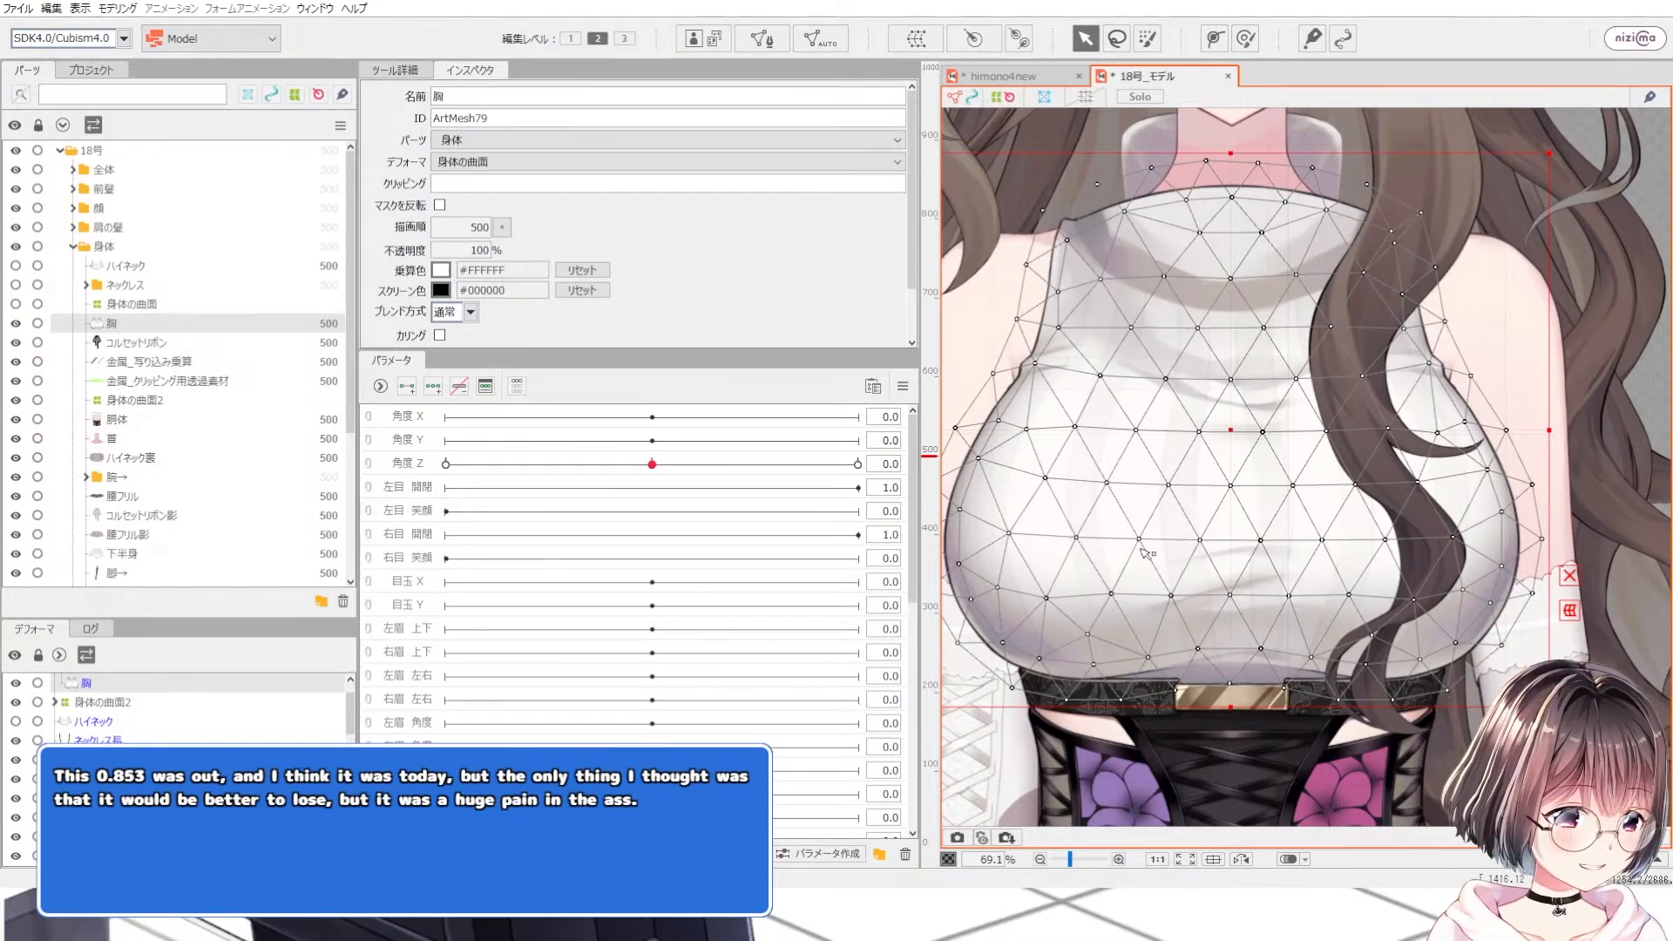
Step: Zoom around the chest mesh of the 18号 model to examine the faint sweater pattern
{"action": "scroll", "coordinate": [1144, 552], "scroll_direction": "down", "scroll_amount": 2}
{"action": "left_click", "coordinate": [1541, 352]}
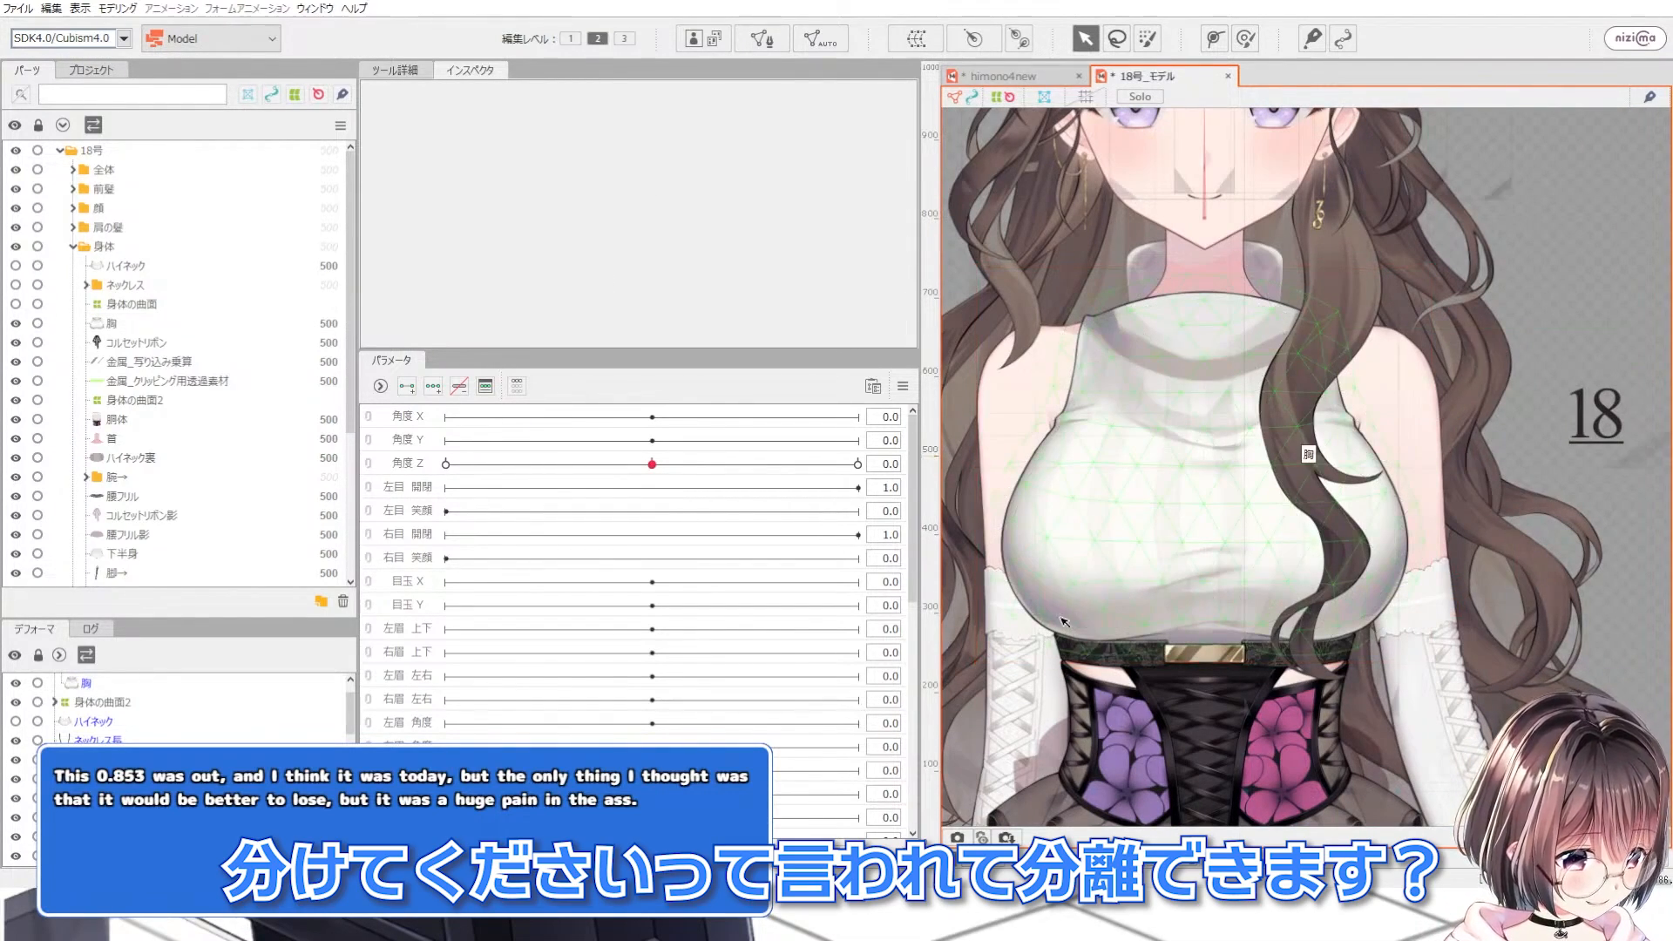
{"action": "scroll", "coordinate": [1064, 622], "scroll_direction": "up", "scroll_amount": 3}
{"action": "scroll", "coordinate": [1322, 565], "scroll_direction": "down", "scroll_amount": 2}
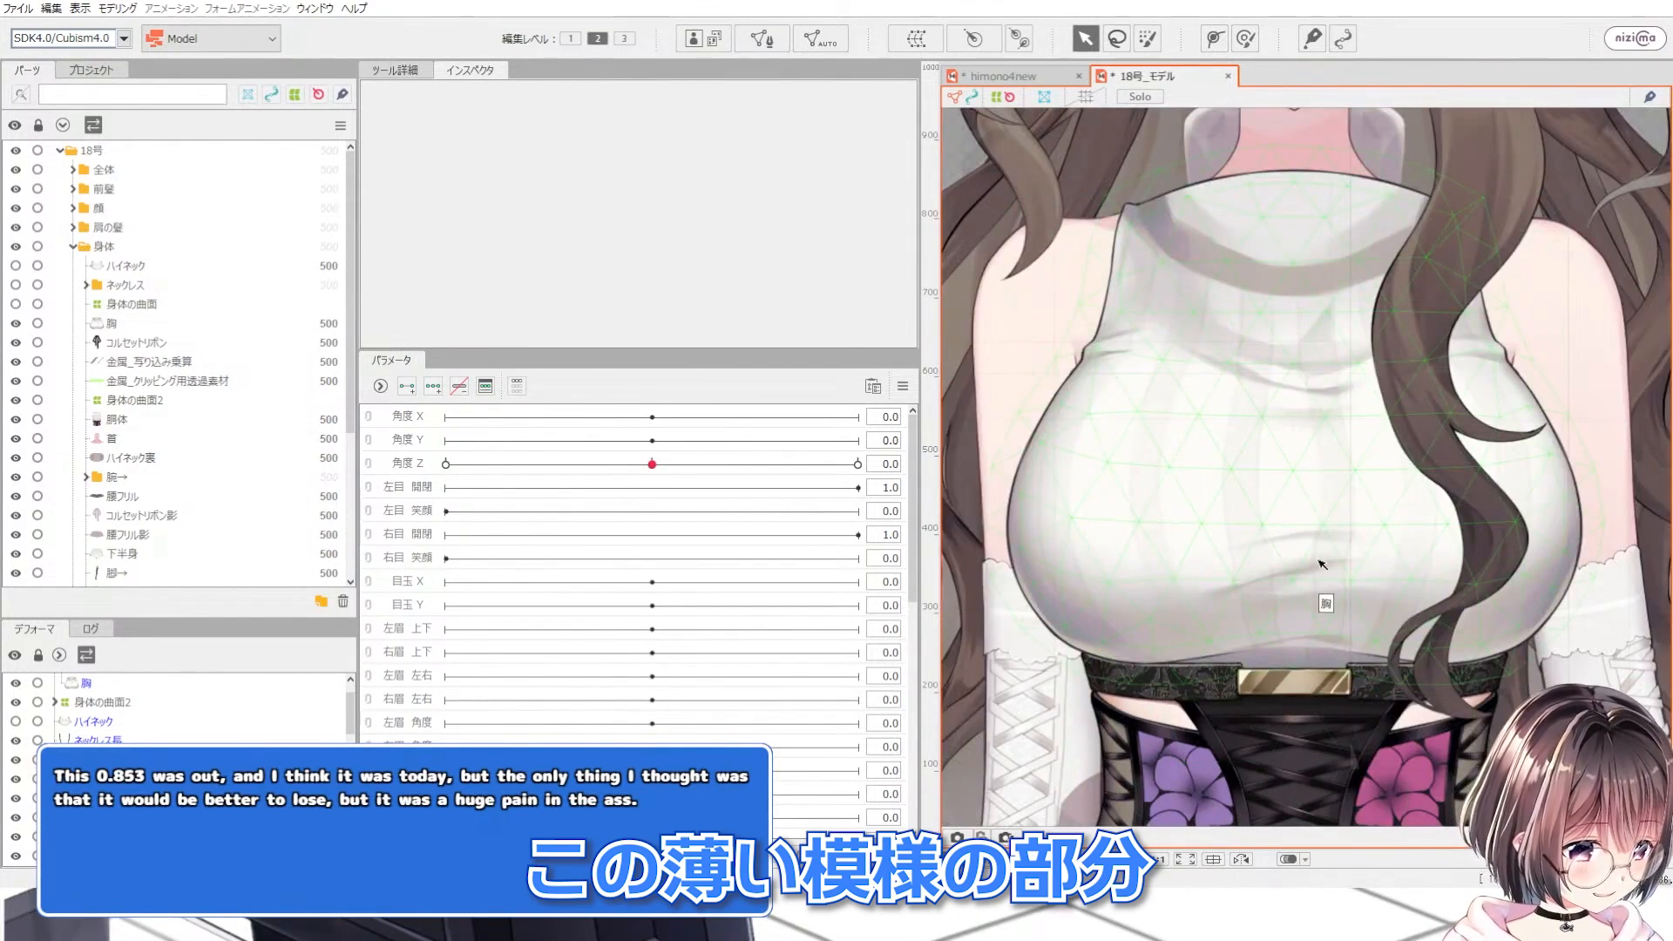
{"action": "scroll", "coordinate": [1255, 602], "scroll_direction": "up", "scroll_amount": 2}
{"action": "scroll", "coordinate": [1161, 579], "scroll_direction": "down", "scroll_amount": 1}
{"action": "scroll", "coordinate": [1183, 567], "scroll_direction": "up", "scroll_amount": 2}
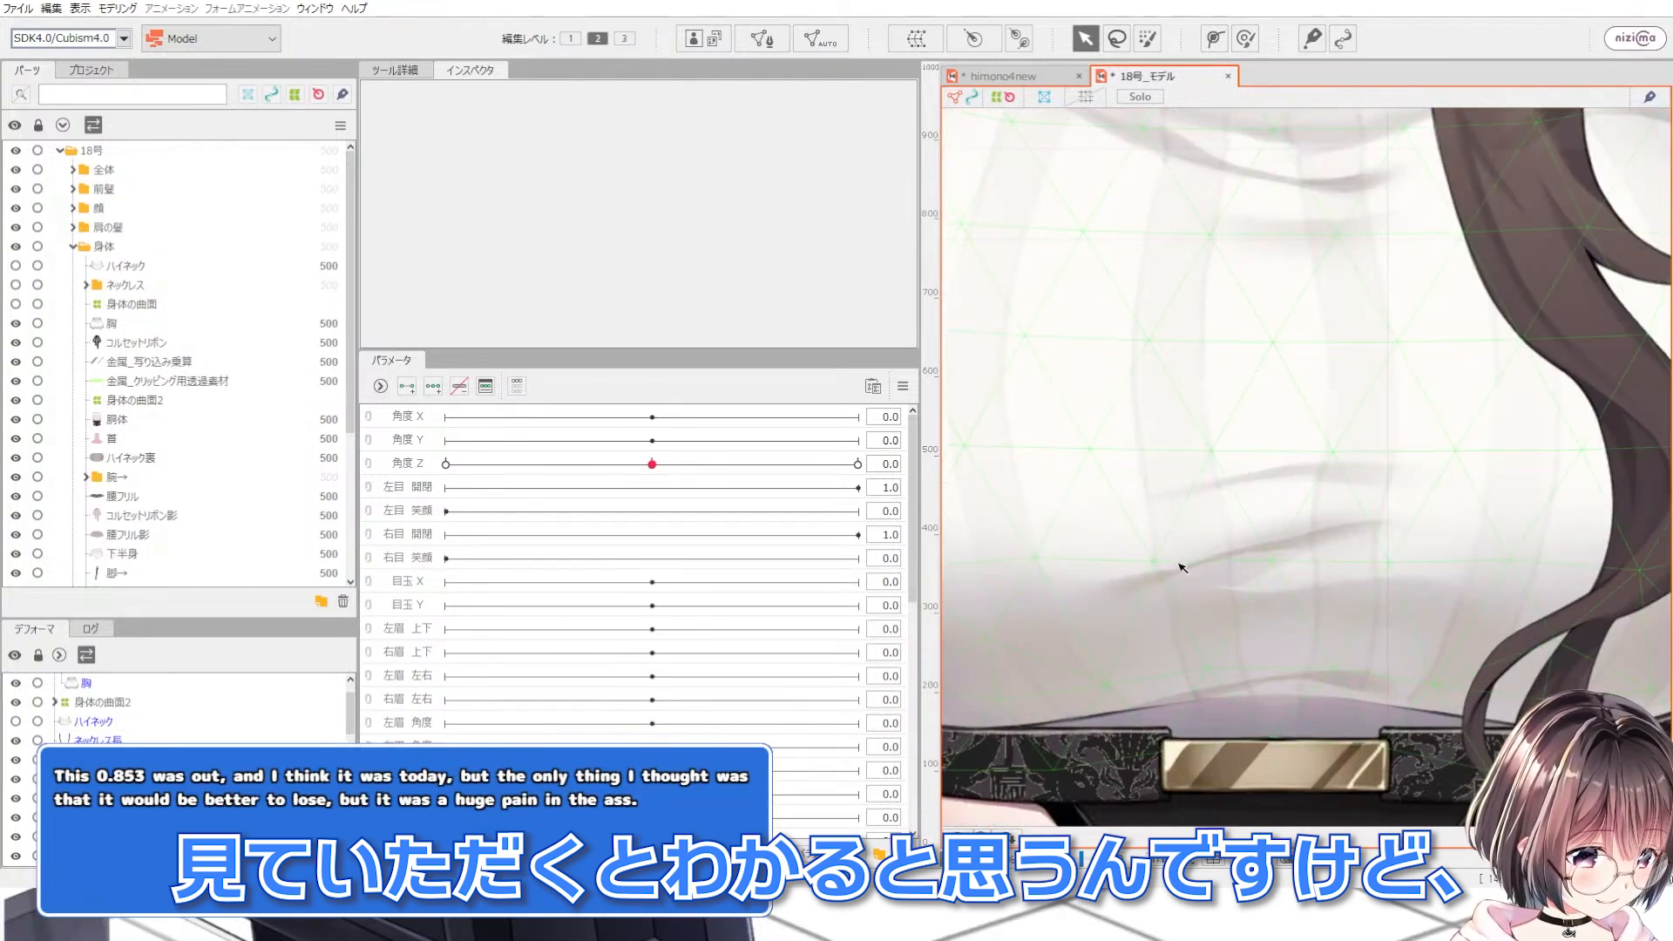
{"action": "scroll", "coordinate": [1364, 471], "scroll_direction": "down", "scroll_amount": 2}
{"action": "scroll", "coordinate": [1416, 609], "scroll_direction": "up", "scroll_amount": 2}
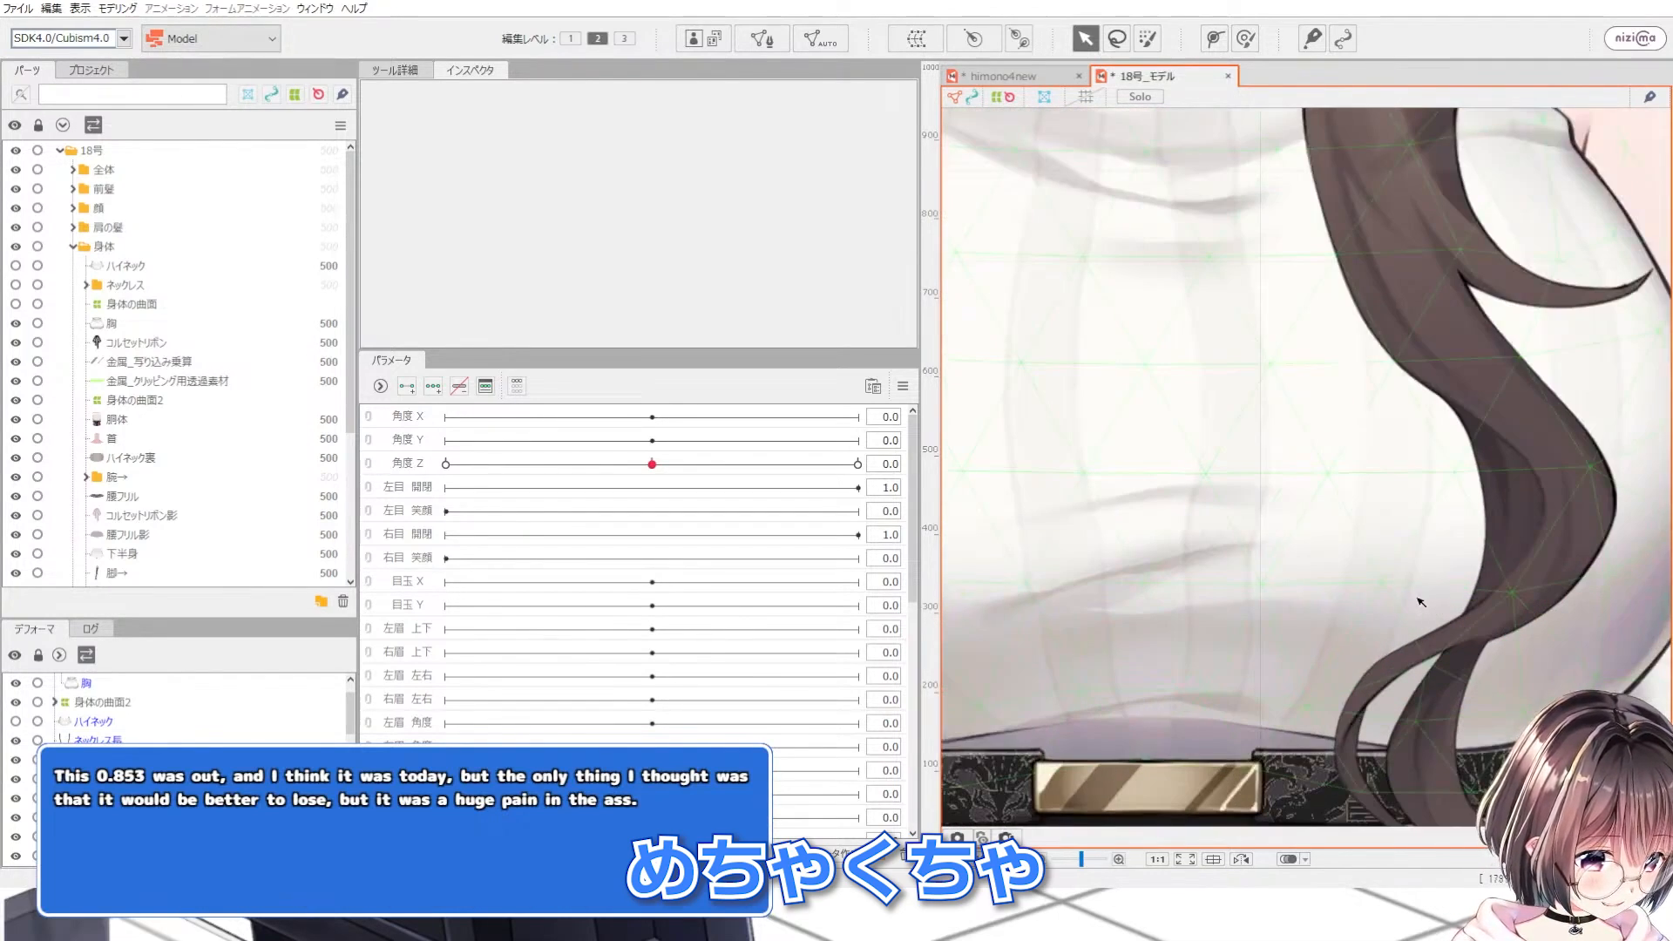
{"action": "scroll", "coordinate": [1418, 610], "scroll_direction": "down", "scroll_amount": 2}
{"action": "scroll", "coordinate": [1429, 603], "scroll_direction": "up", "scroll_amount": 2}
{"action": "scroll", "coordinate": [1481, 544], "scroll_direction": "down", "scroll_amount": 2}
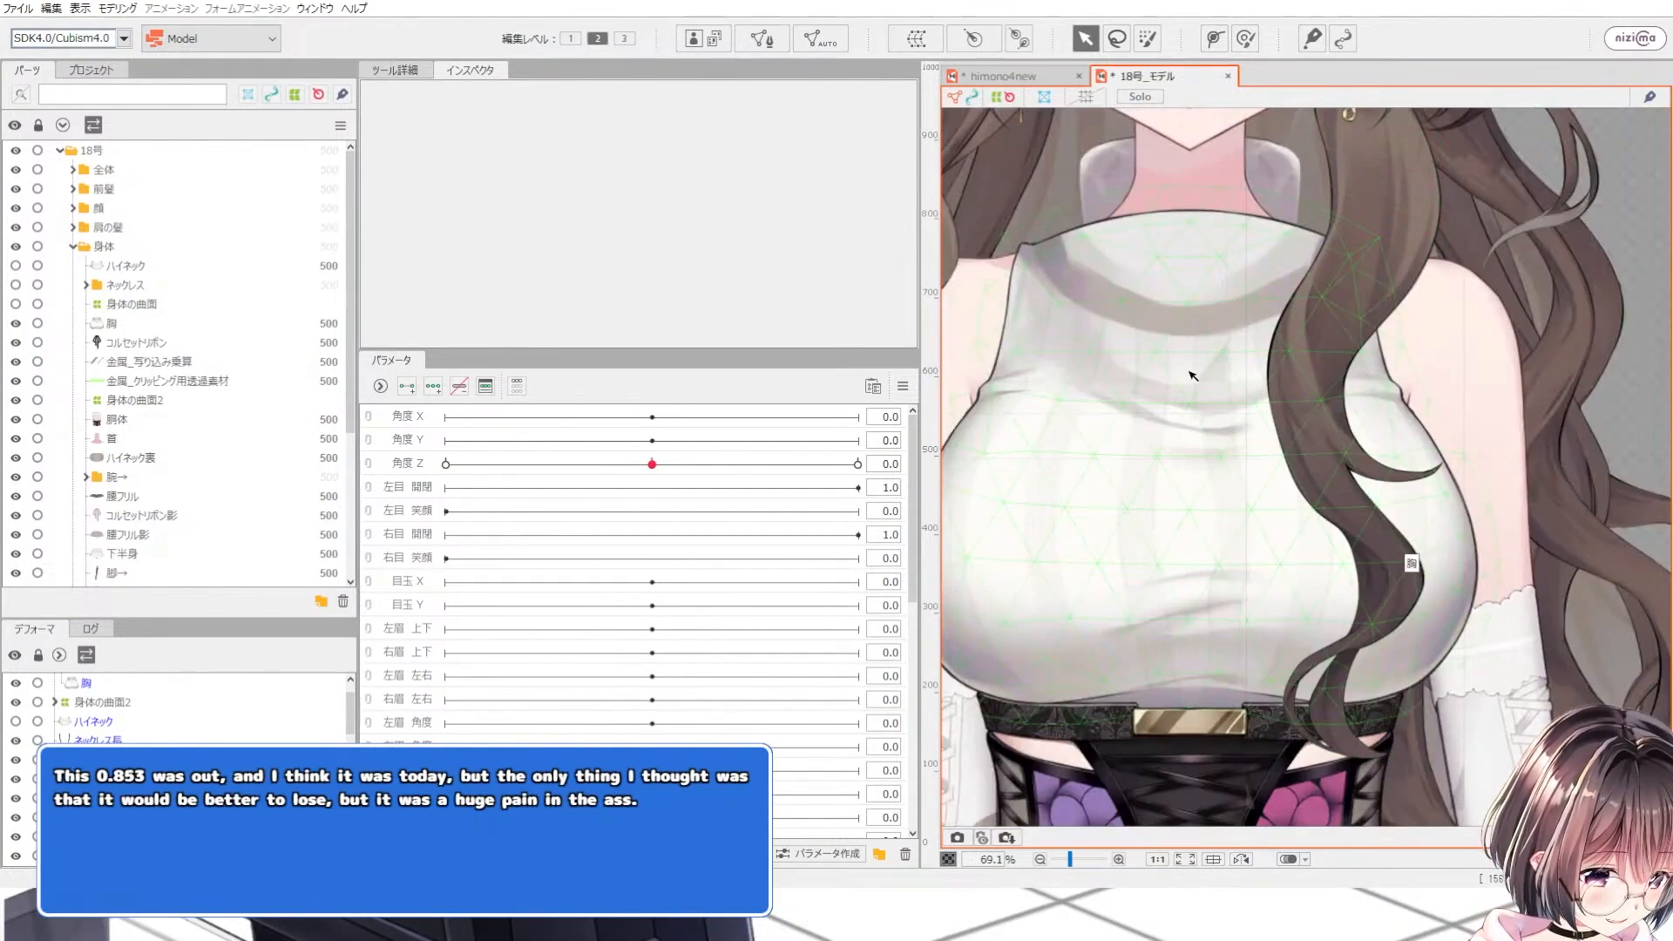
{"action": "scroll", "coordinate": [1185, 361], "scroll_direction": "up", "scroll_amount": 2}
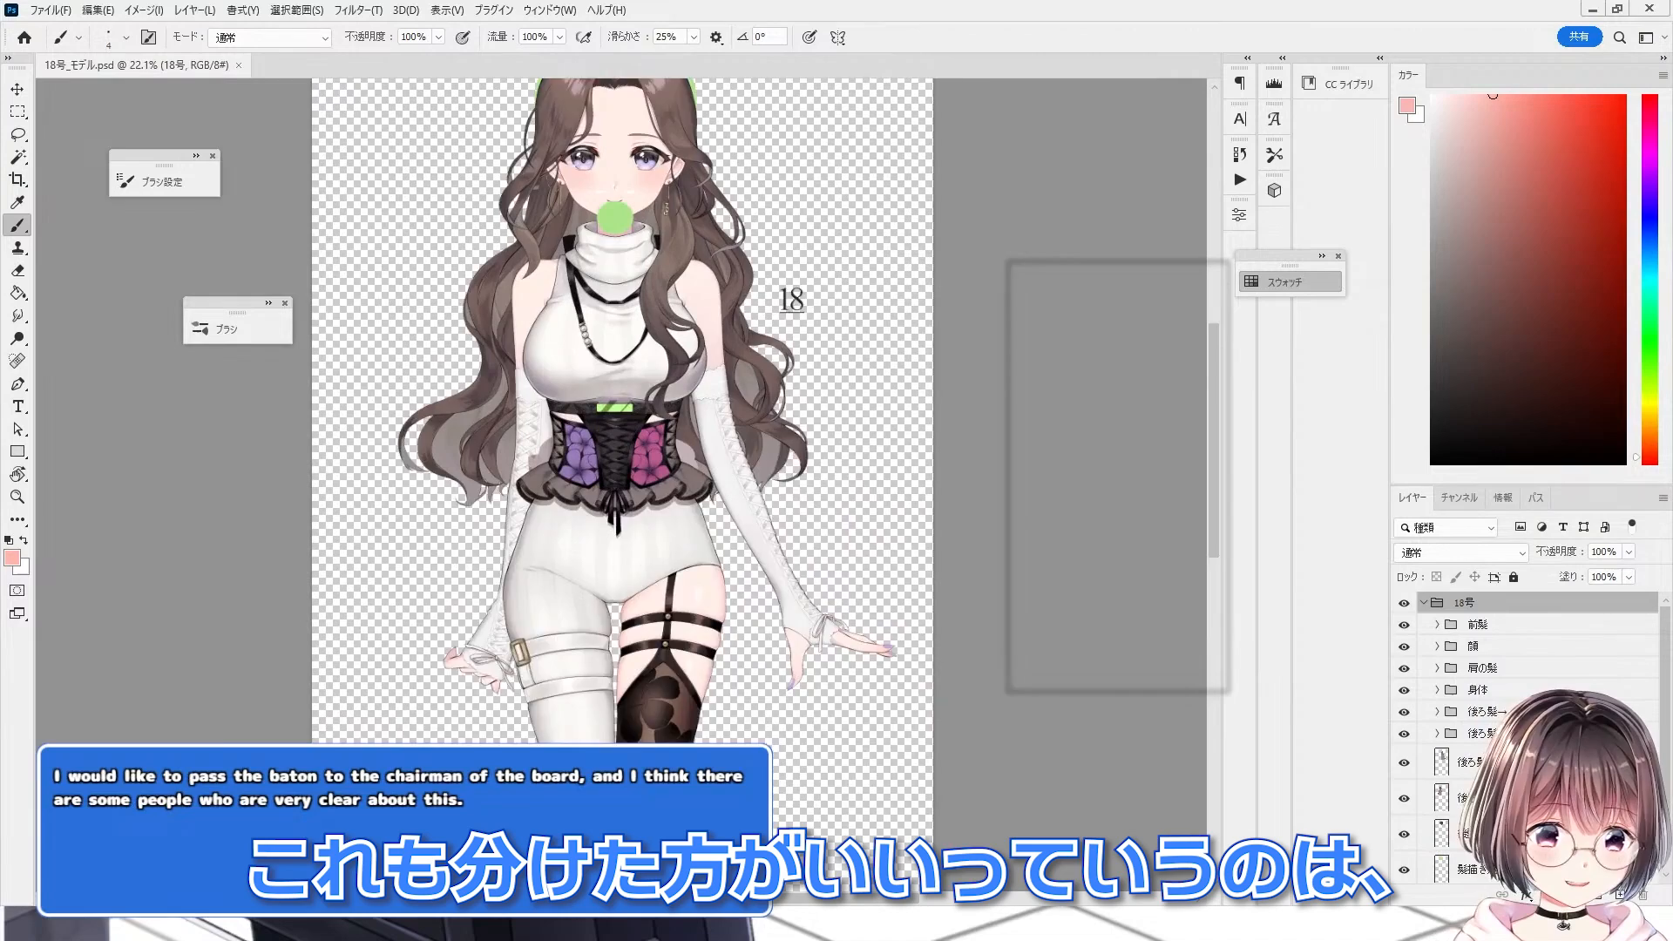
{"action": "scroll", "coordinate": [540, 305], "scroll_direction": "up", "scroll_amount": 3}
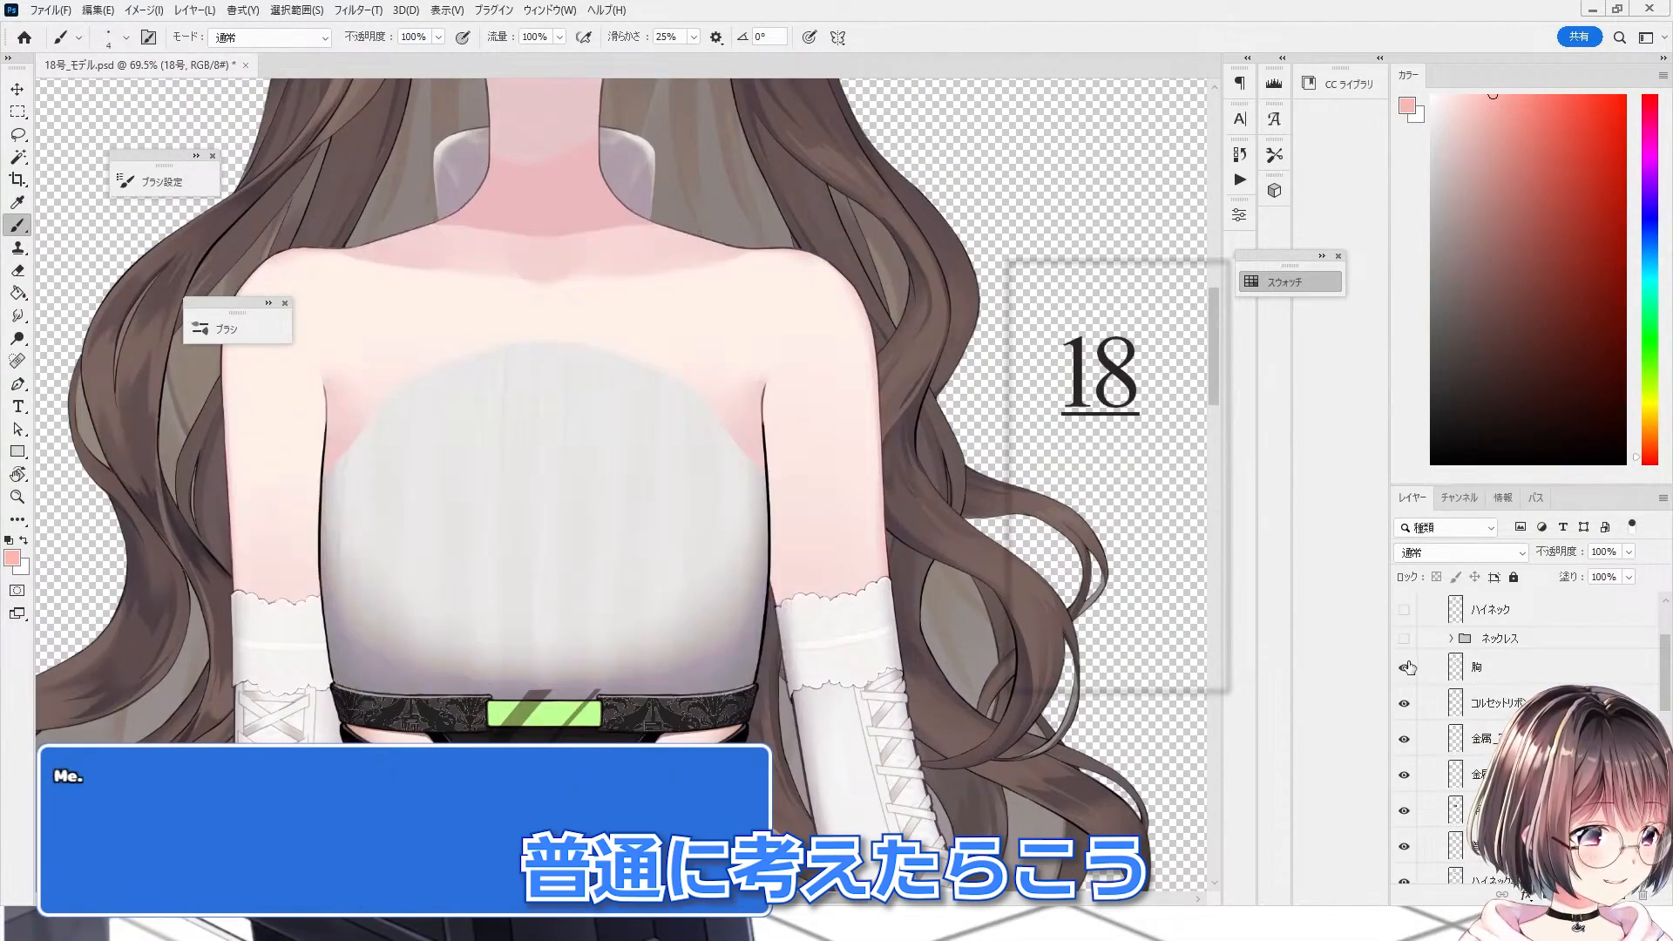
Step: Open the 身体 group and duplicate the 胸 layer
{"action": "left_click", "coordinate": [1404, 668]}
{"action": "left_click", "coordinate": [1457, 669]}
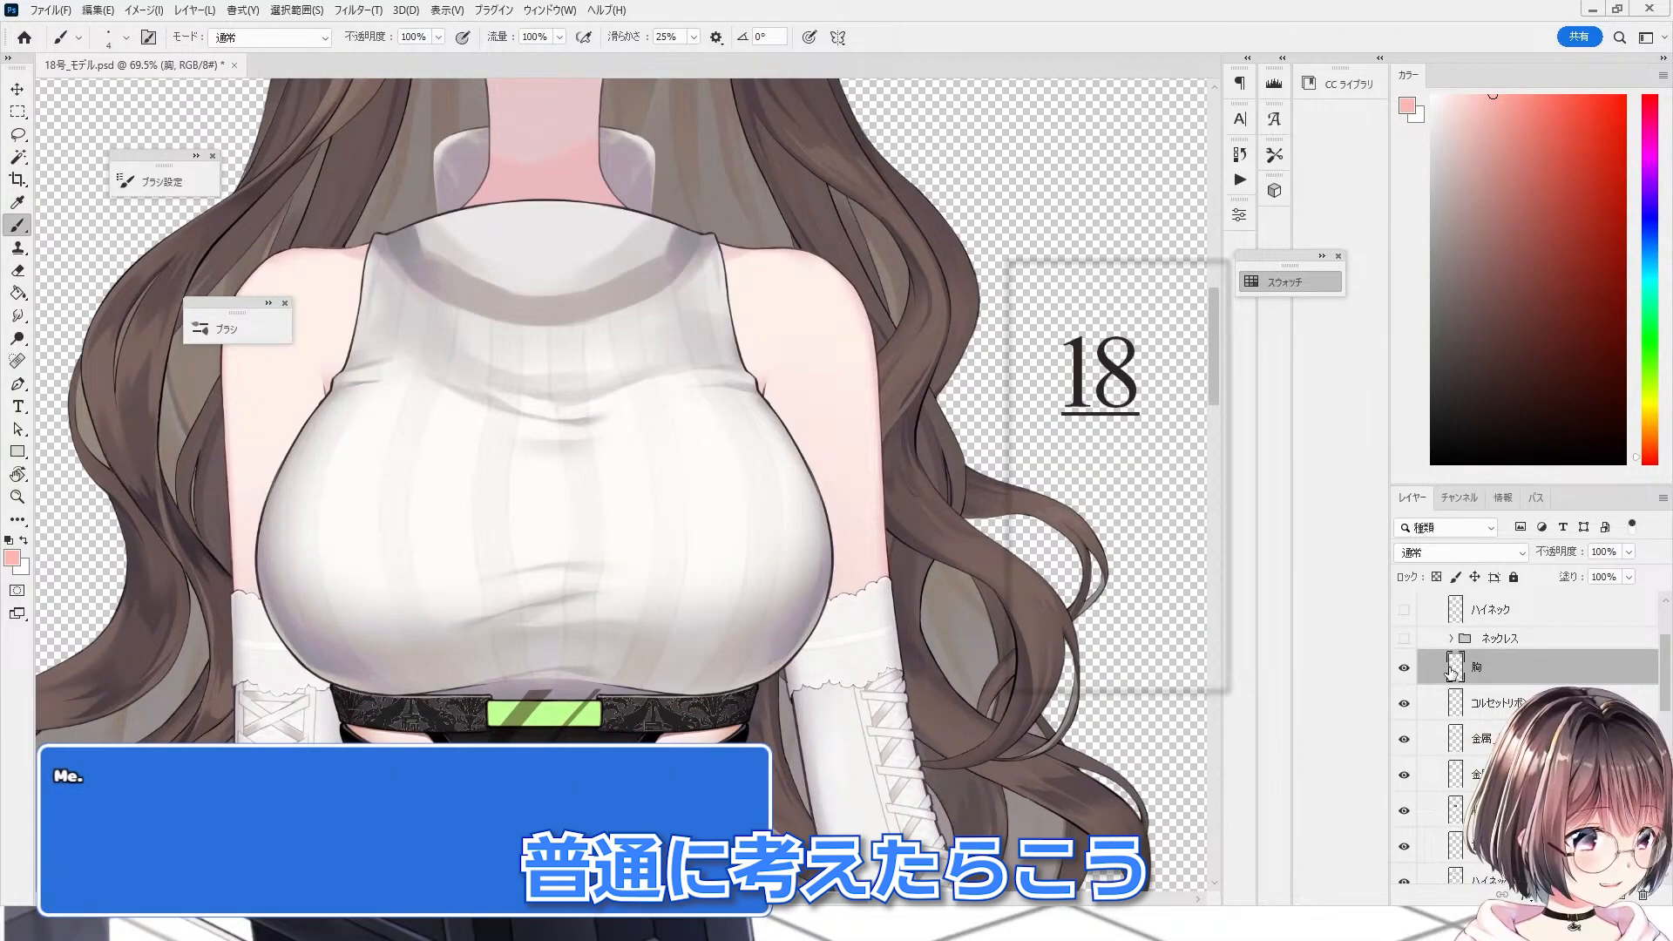
{"action": "scroll", "coordinate": [595, 605], "scroll_direction": "up", "scroll_amount": 8}
{"action": "scroll", "coordinate": [609, 594], "scroll_direction": "up", "scroll_amount": 3}
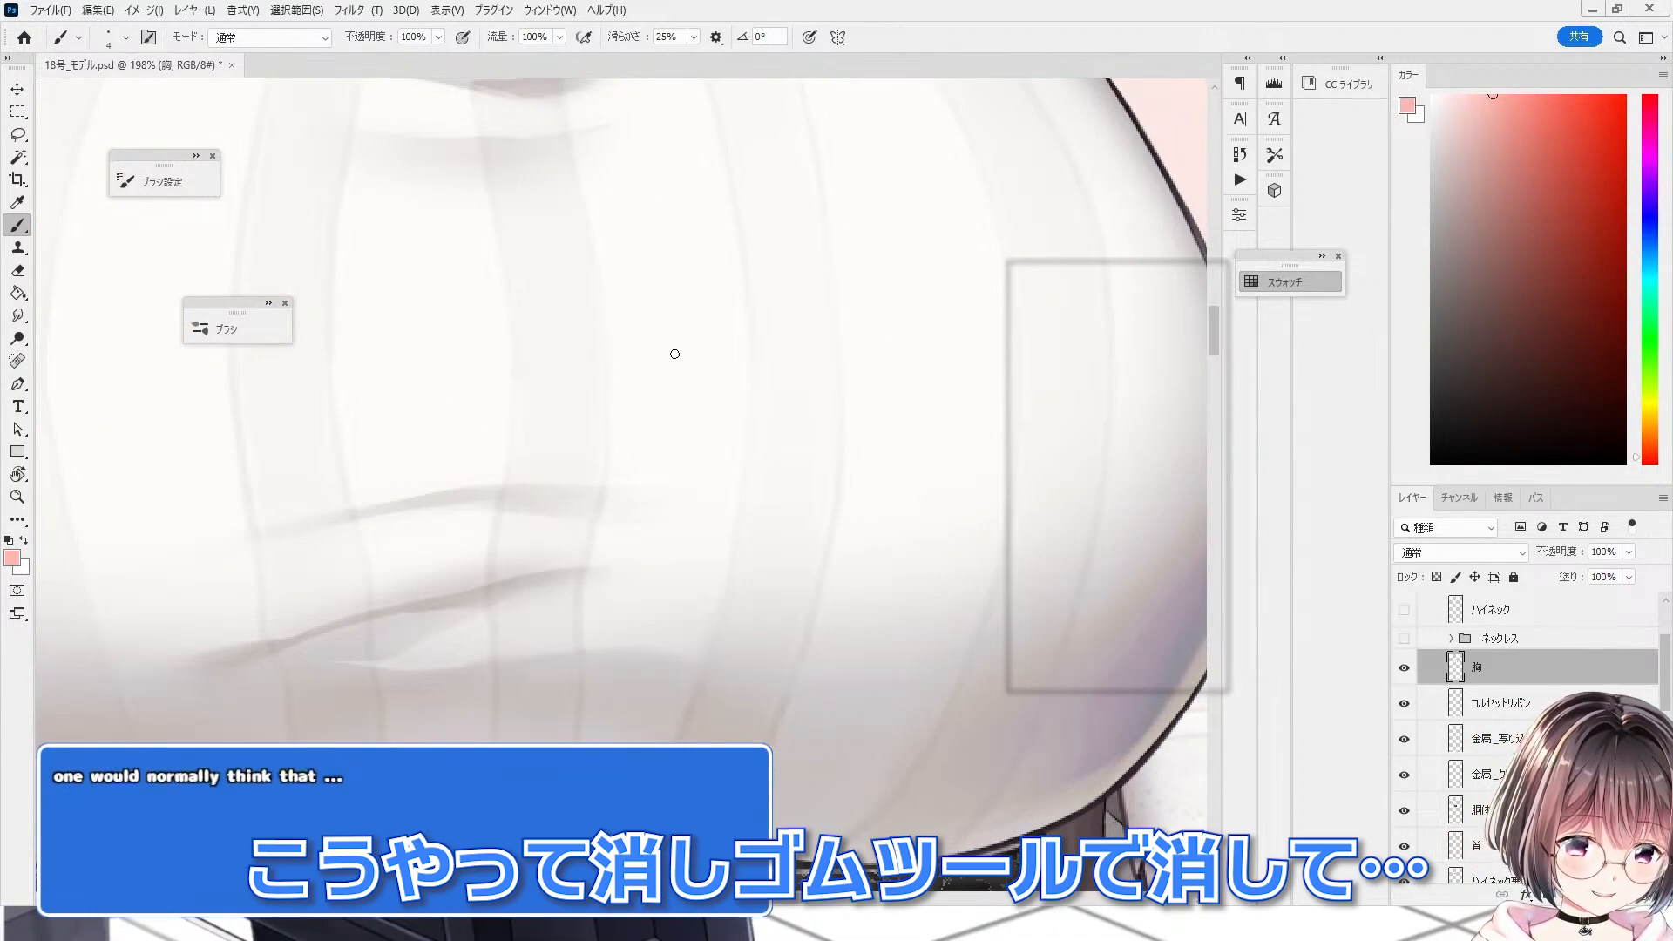
{"action": "scroll", "coordinate": [674, 354], "scroll_direction": "down", "scroll_amount": 5}
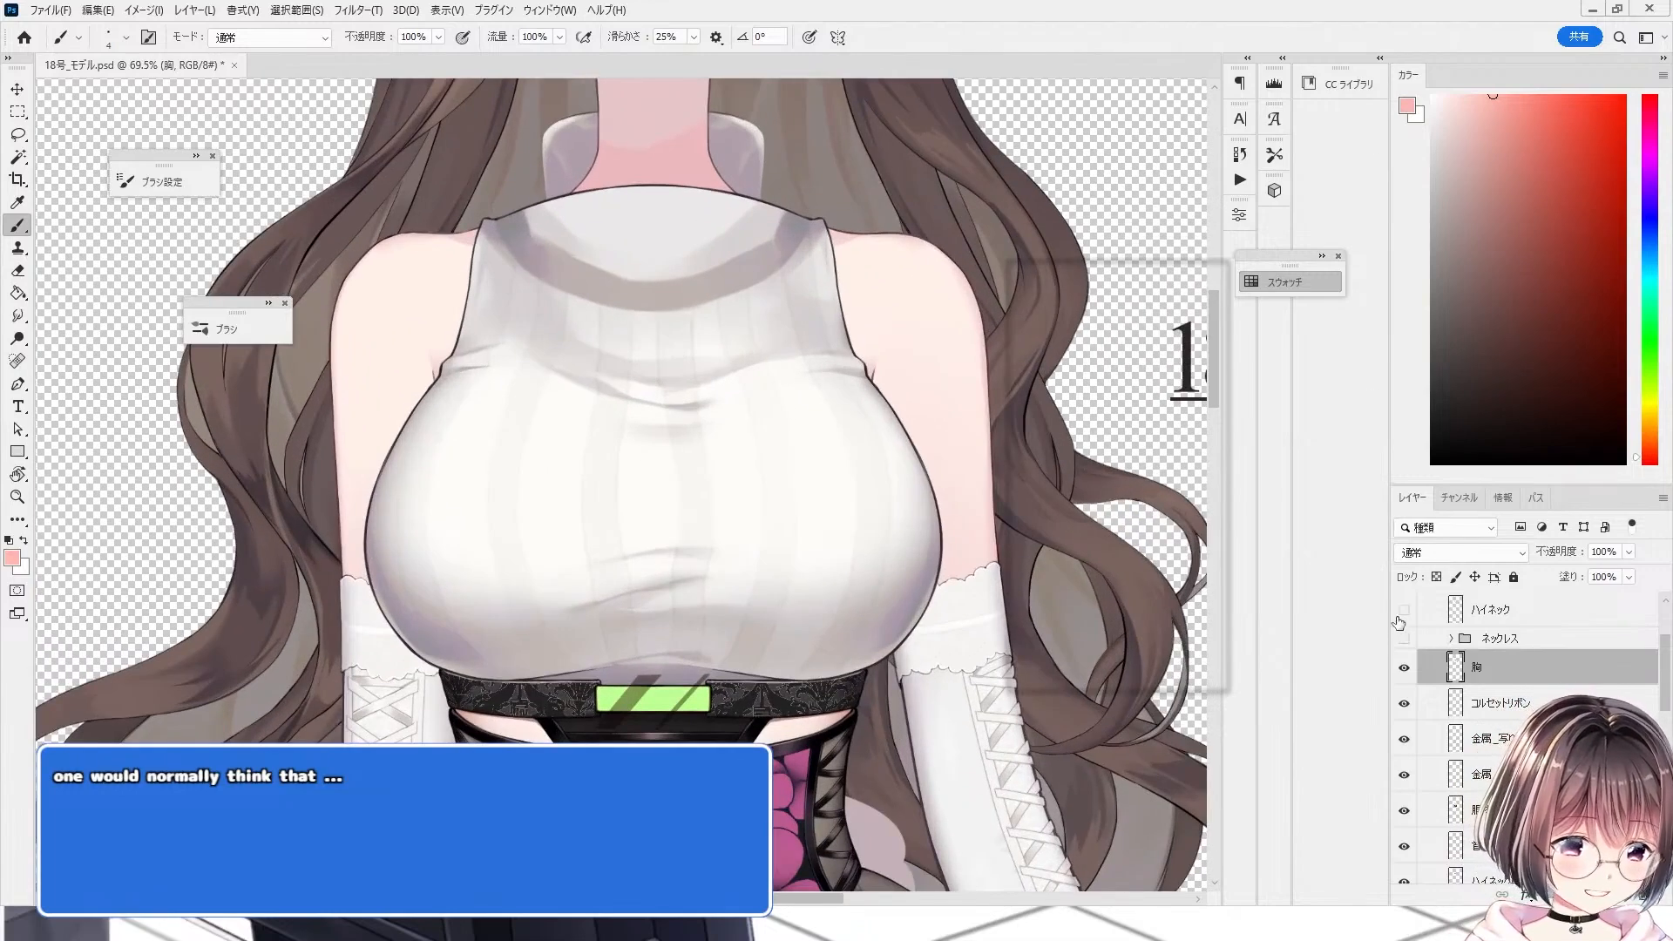
{"action": "left_click_drag", "start_coordinate": [1517, 658], "coordinate": [1516, 653]}
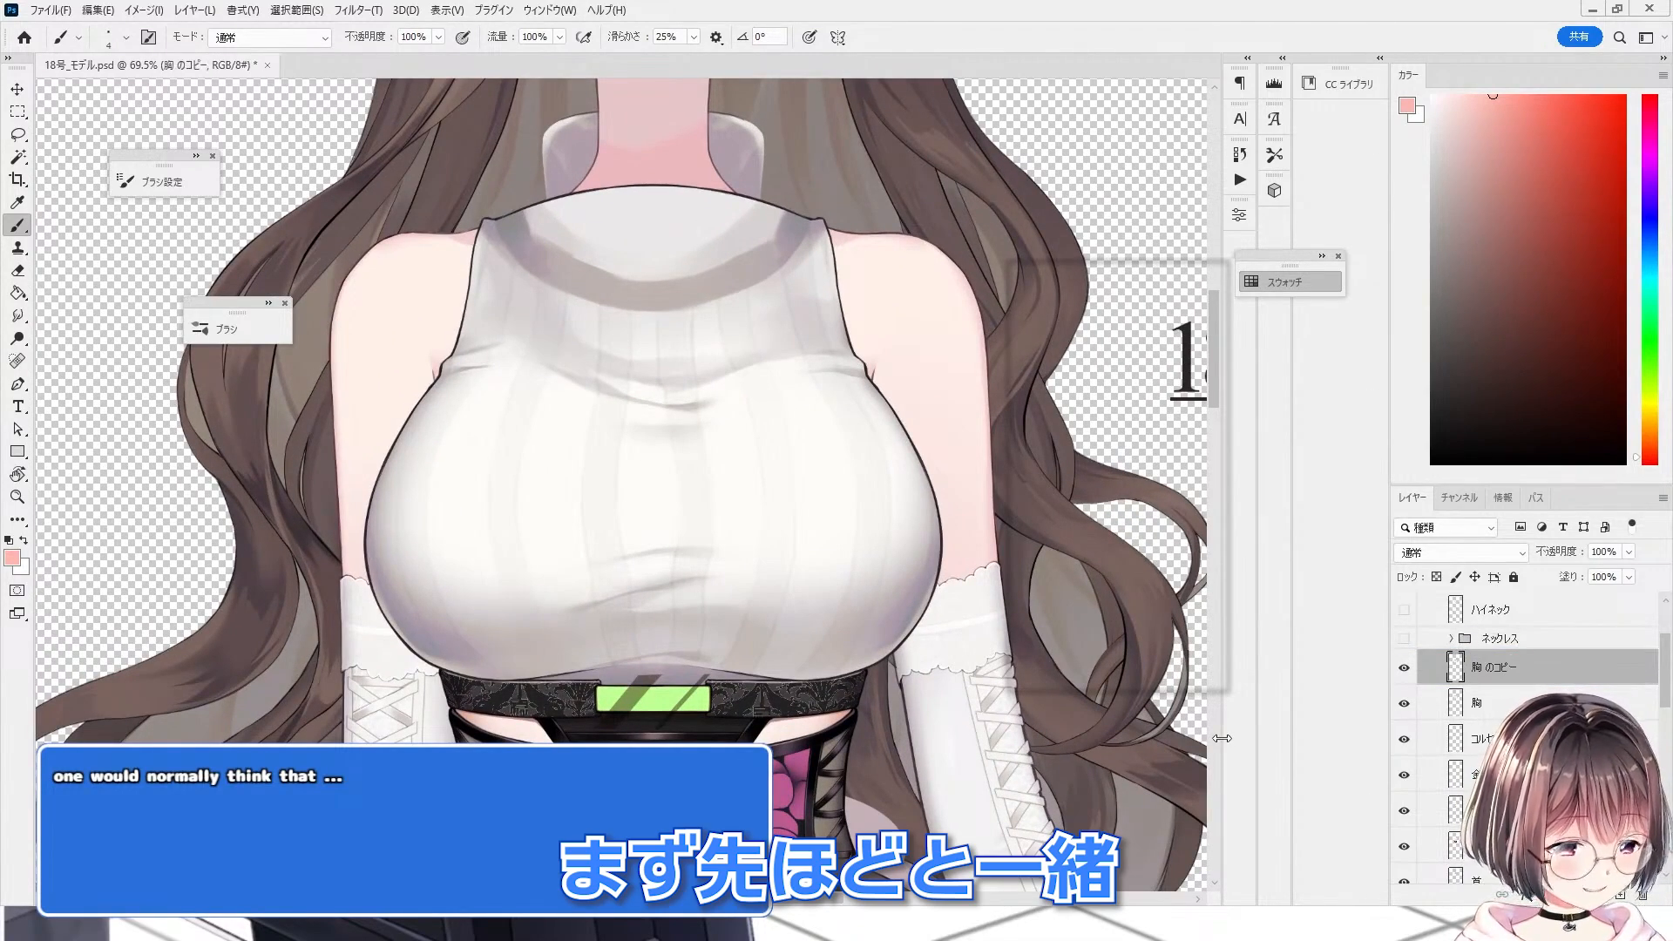
Step: Paint the sweater on 胸 のコピー with a flat off-white fill
{"action": "scroll", "coordinate": [967, 567], "scroll_direction": "down", "scroll_amount": 1}
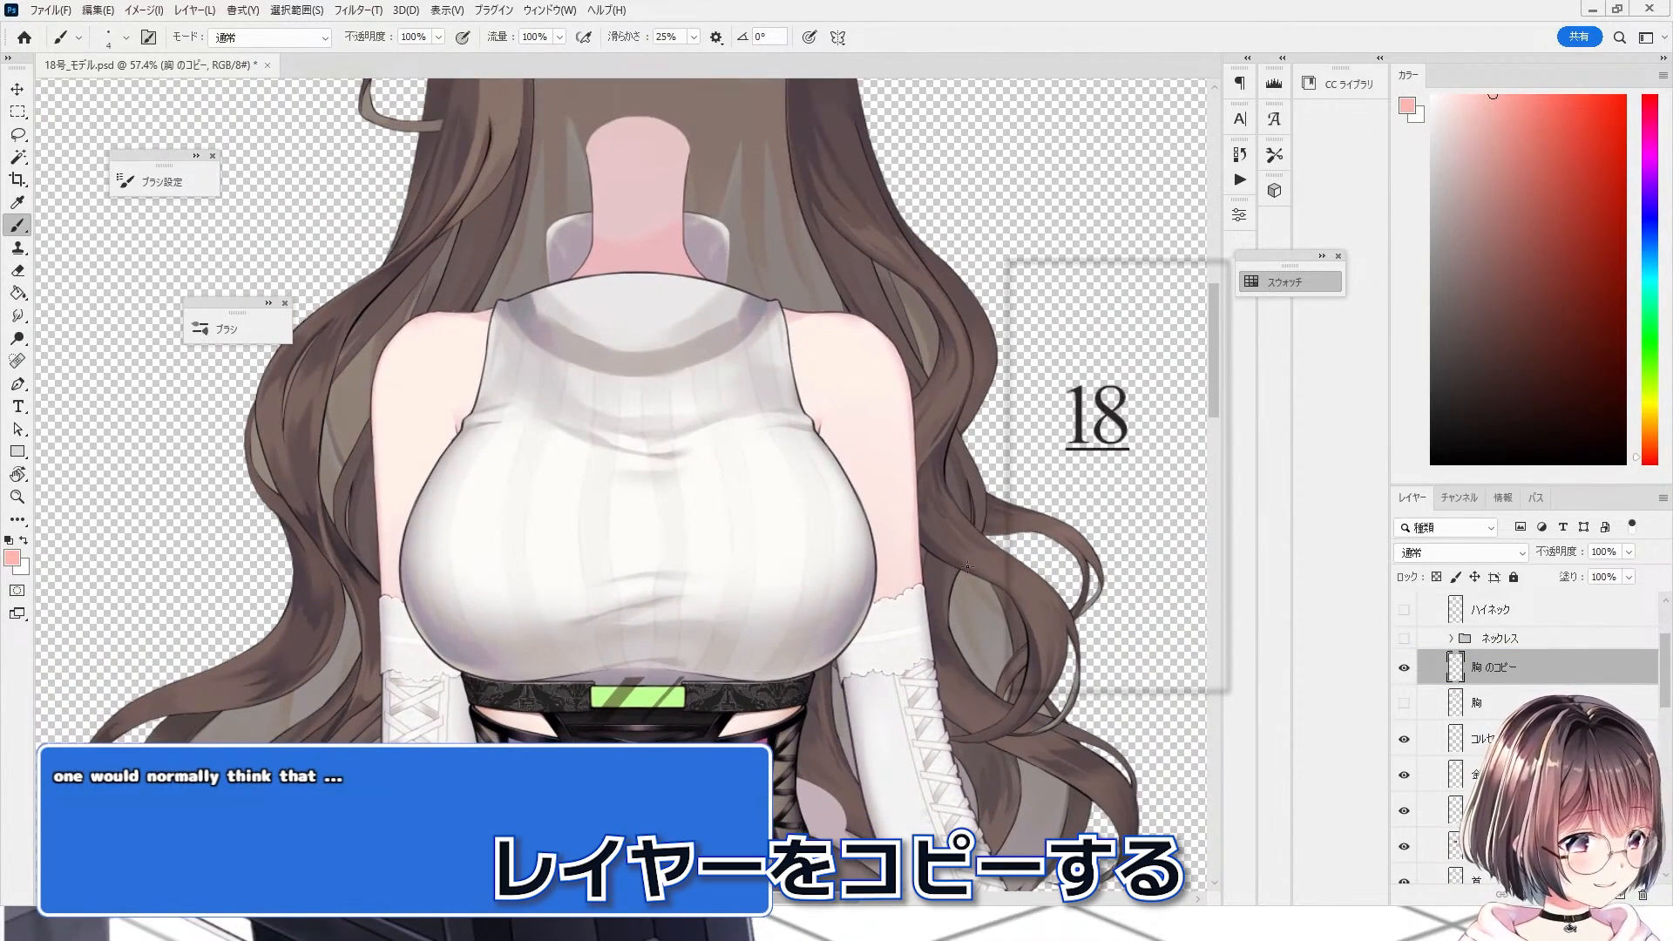
{"action": "left_click", "coordinate": [1404, 667]}
{"action": "left_click", "coordinate": [1405, 667]}
{"action": "scroll", "coordinate": [788, 442], "scroll_direction": "up", "scroll_amount": 2}
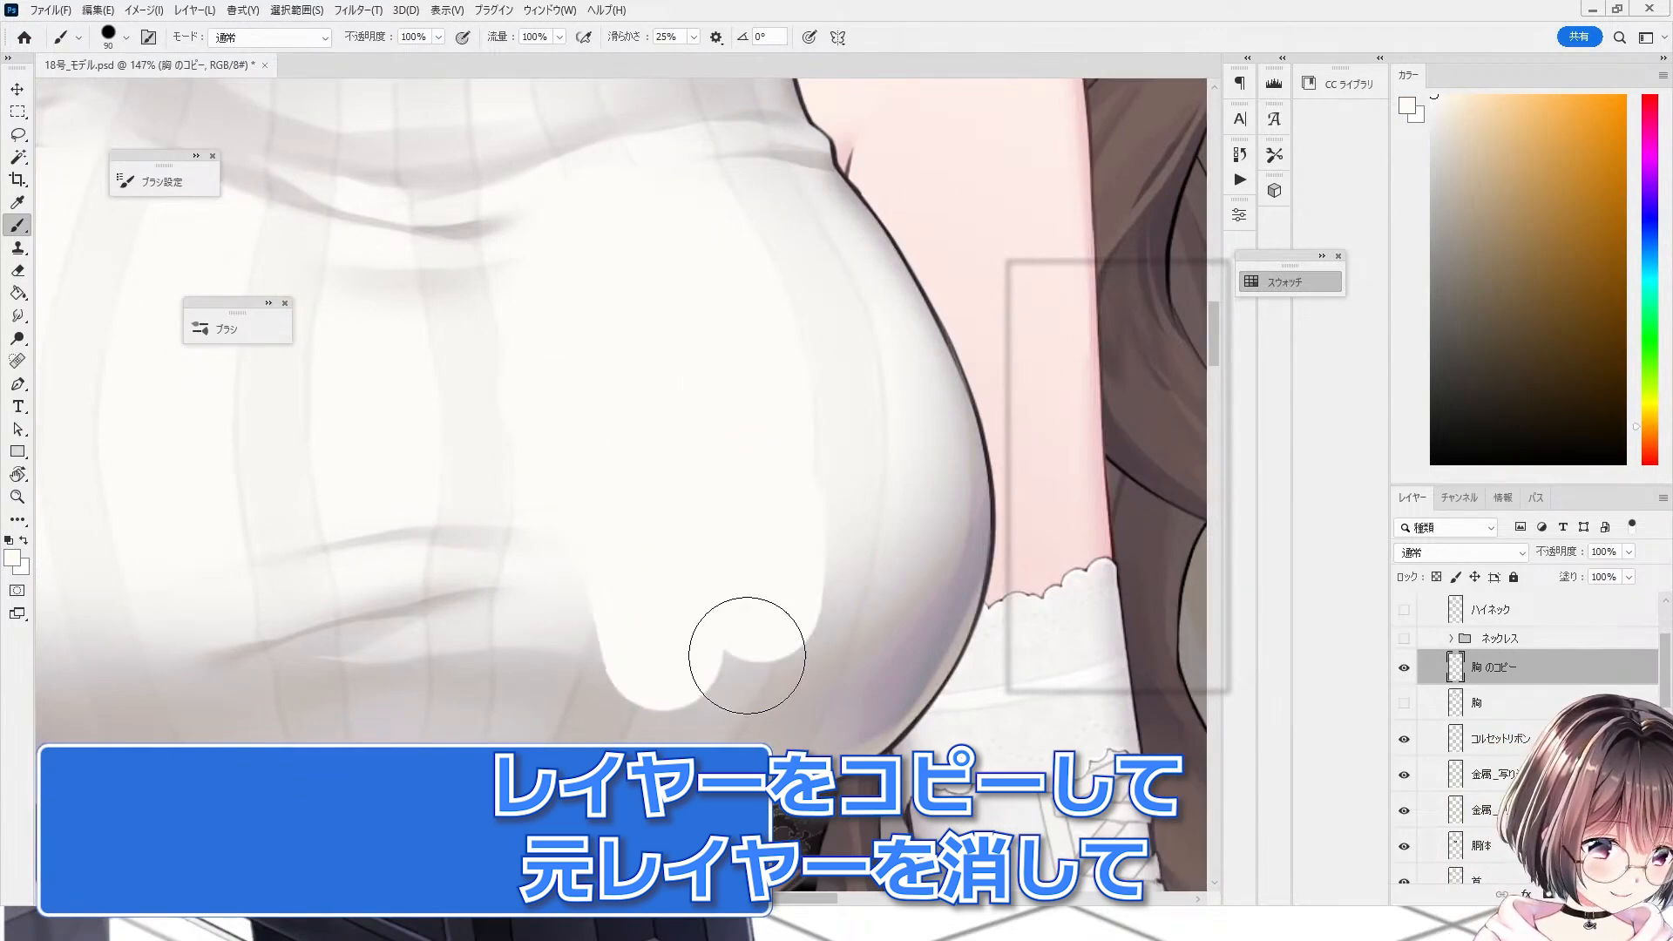
{"action": "left_click_drag", "start_coordinate": [747, 656], "coordinate": [910, 542]}
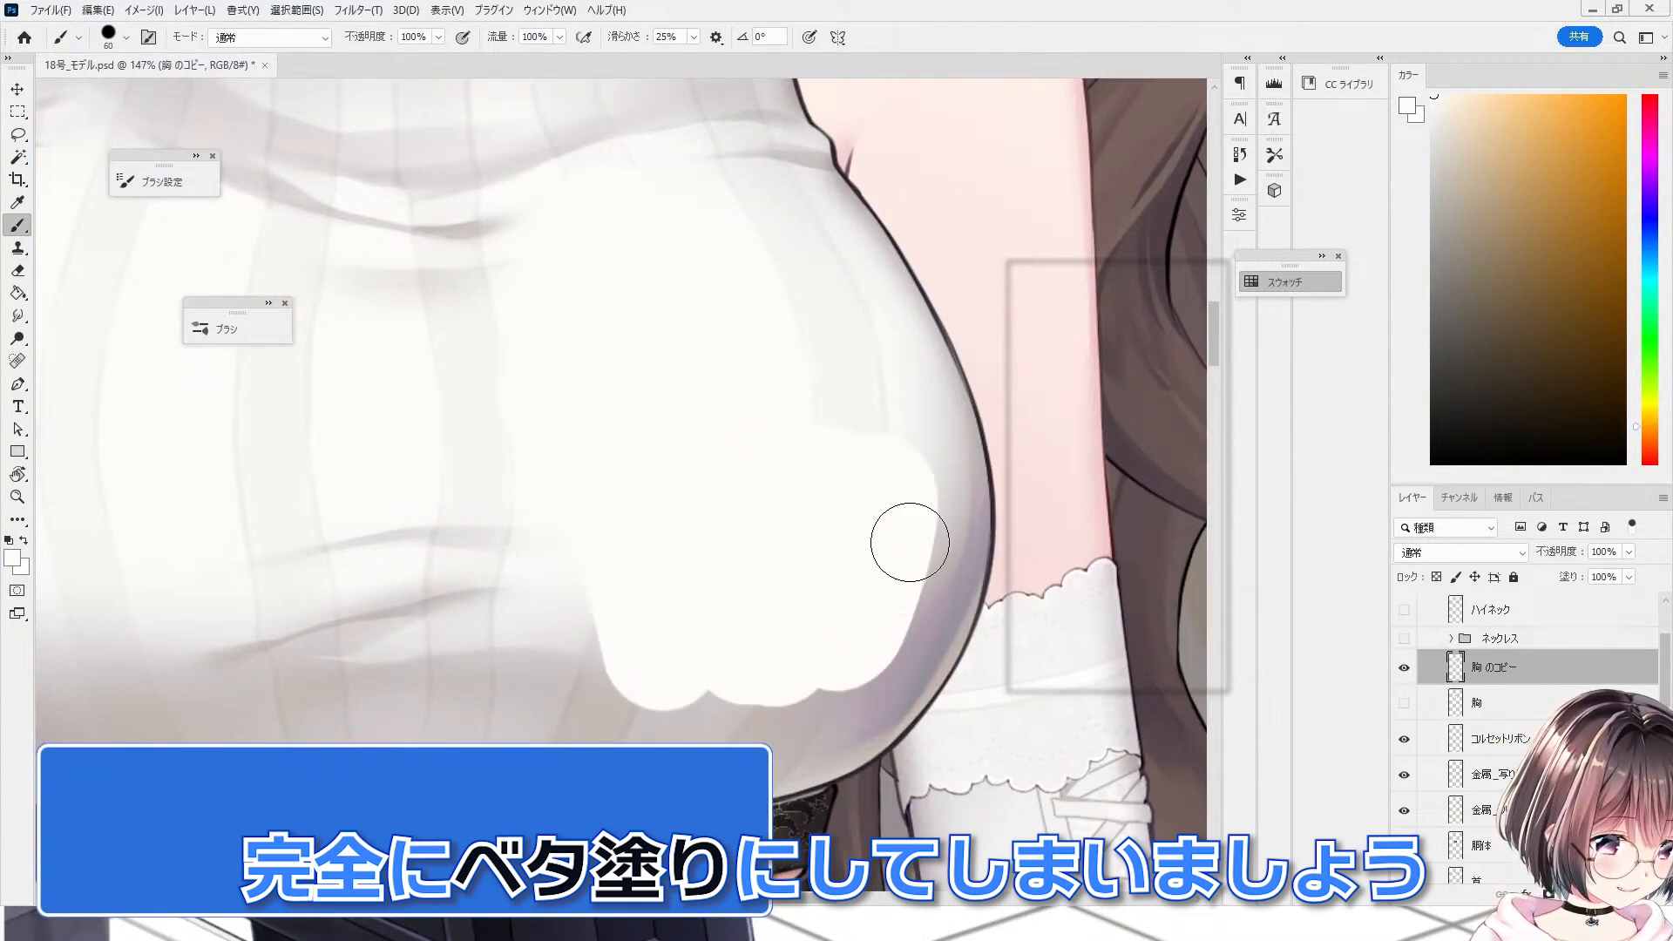
{"action": "left_click_drag", "start_coordinate": [935, 465], "coordinate": [897, 666]}
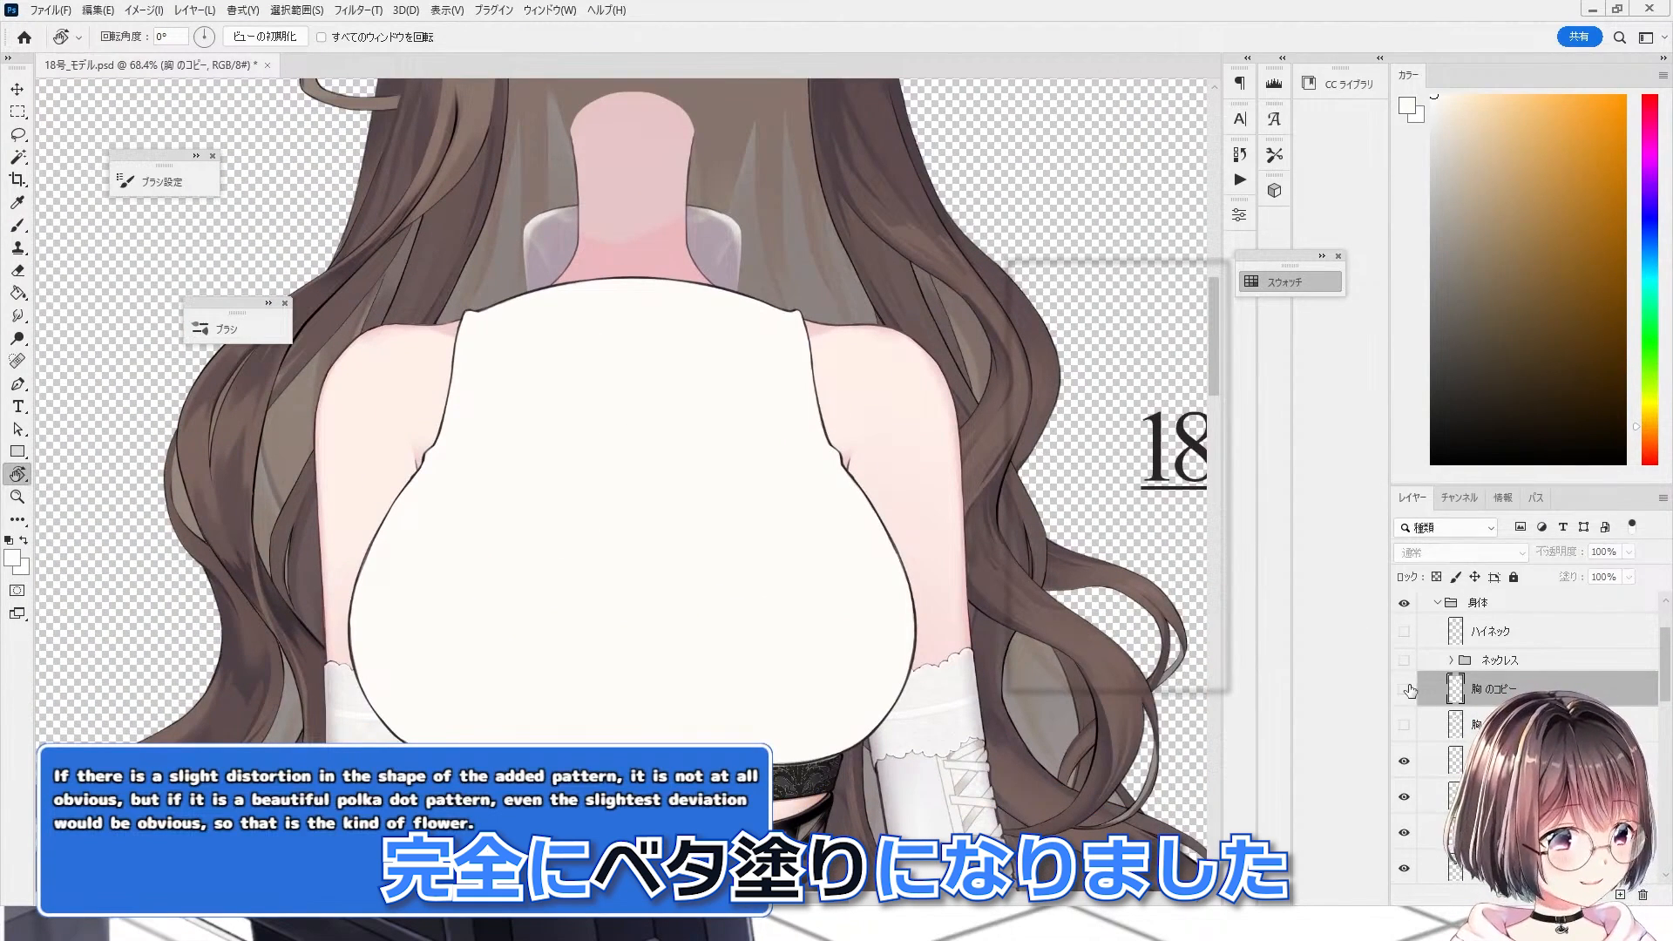
Step: Add a clipped layer above the chest copy and fill it with the flat off-white colour
{"action": "left_click", "coordinate": [1409, 690]}
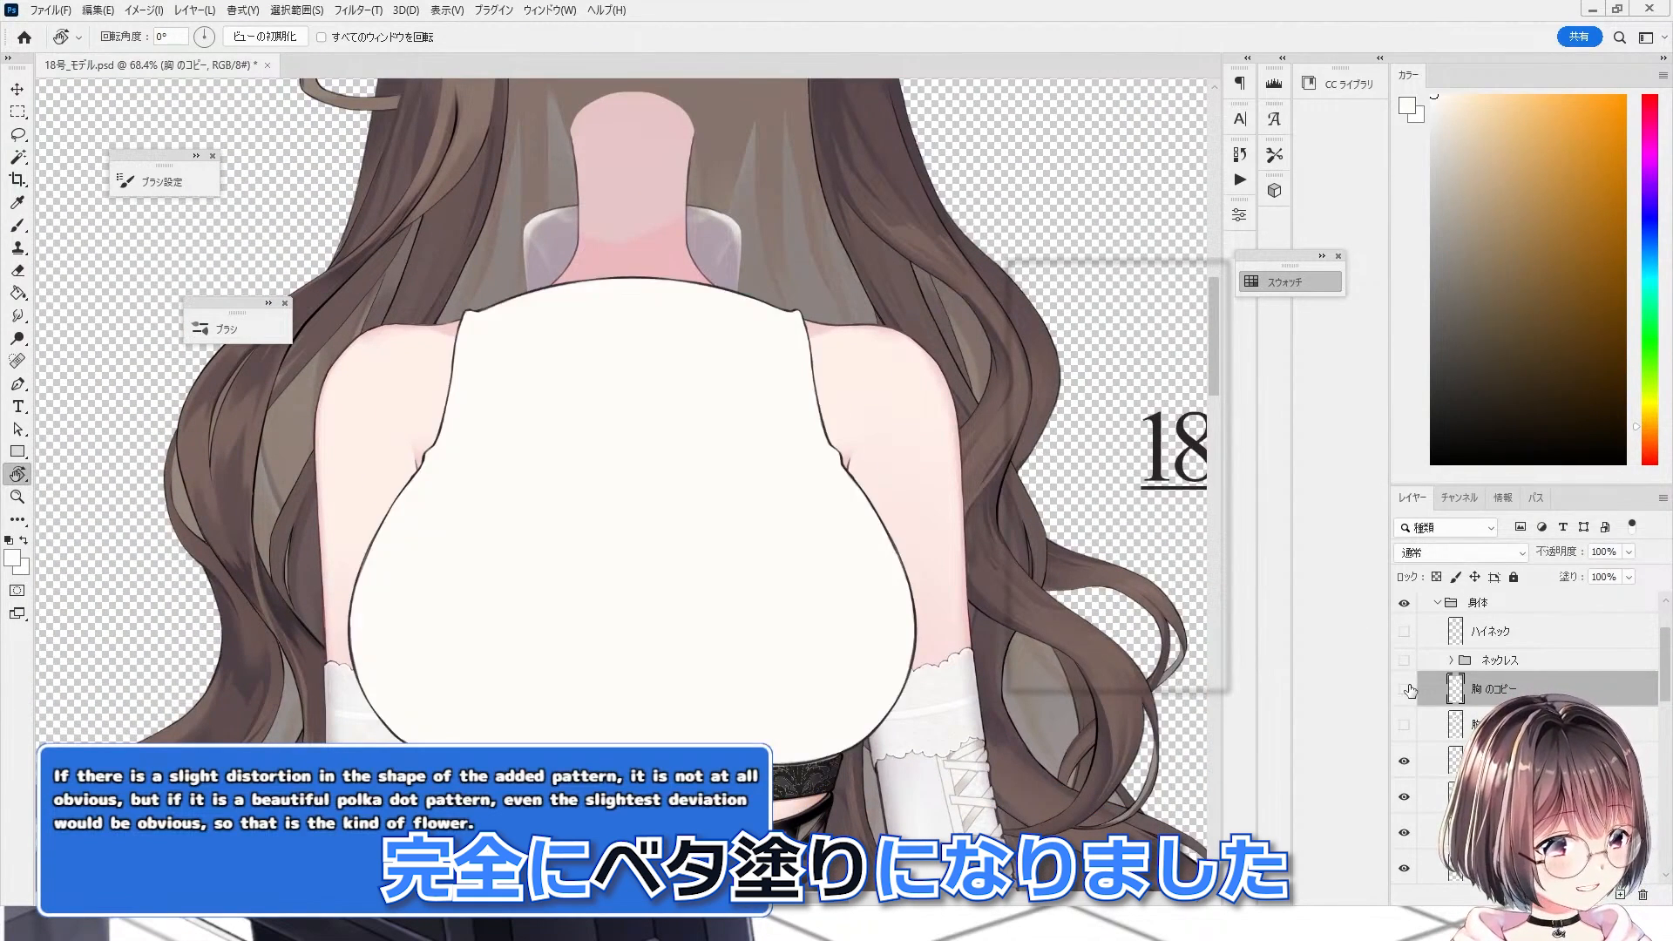
{"action": "left_click", "coordinate": [1409, 690]}
{"action": "left_click", "coordinate": [1409, 690]}
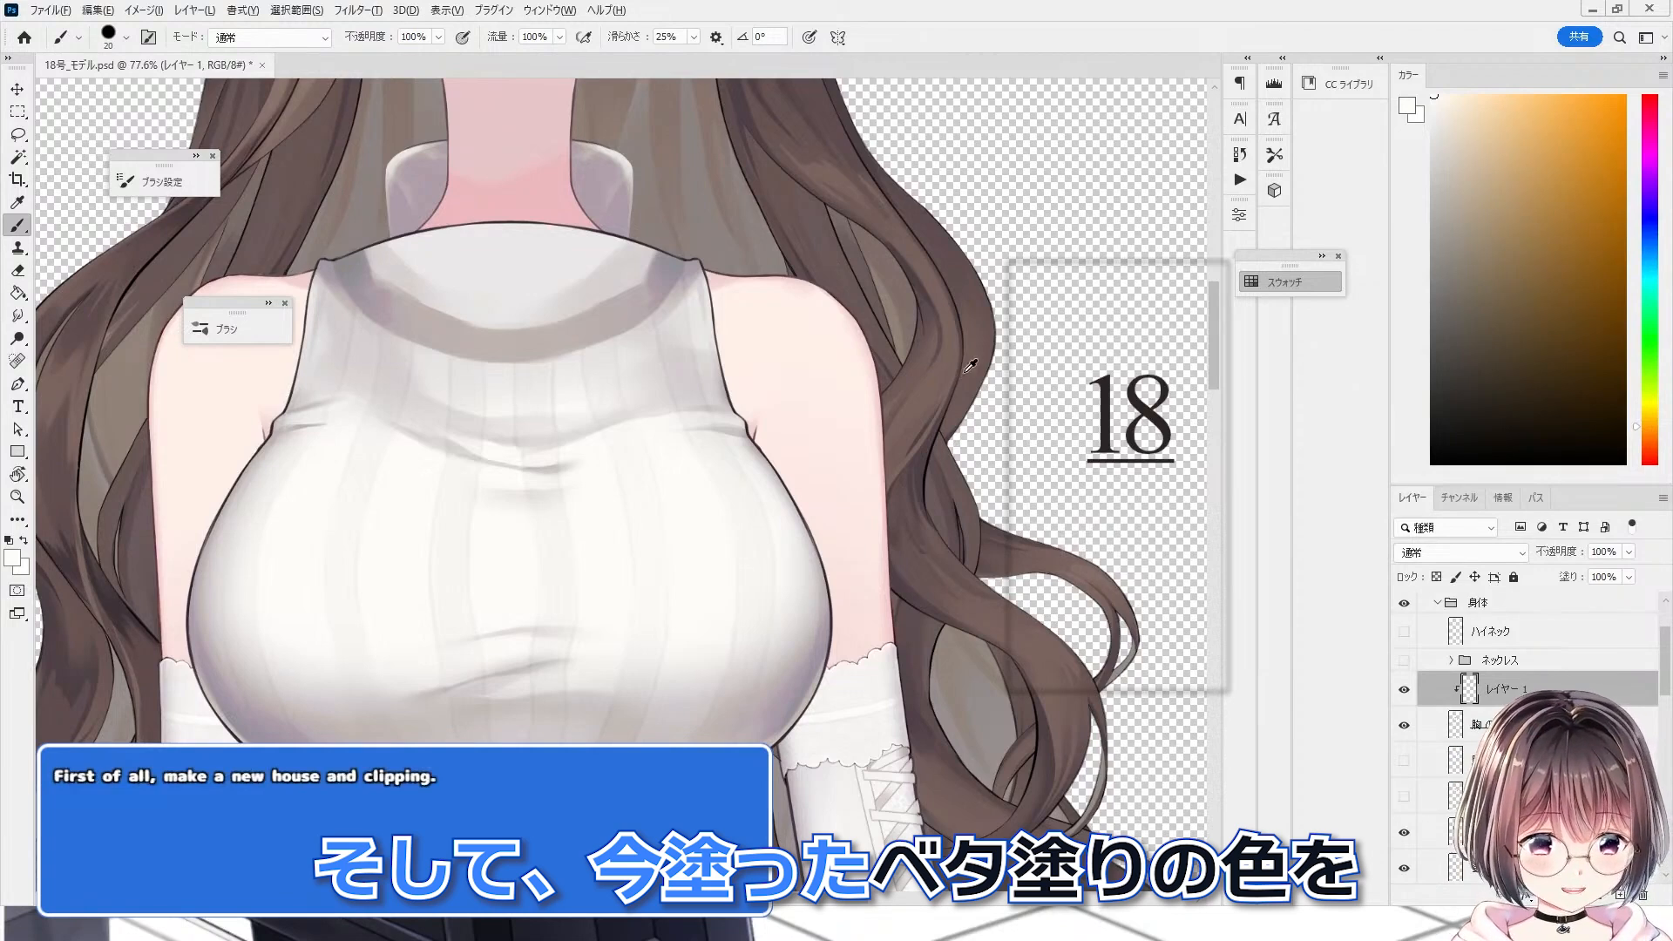
{"action": "key", "text": "alt+Delete"}
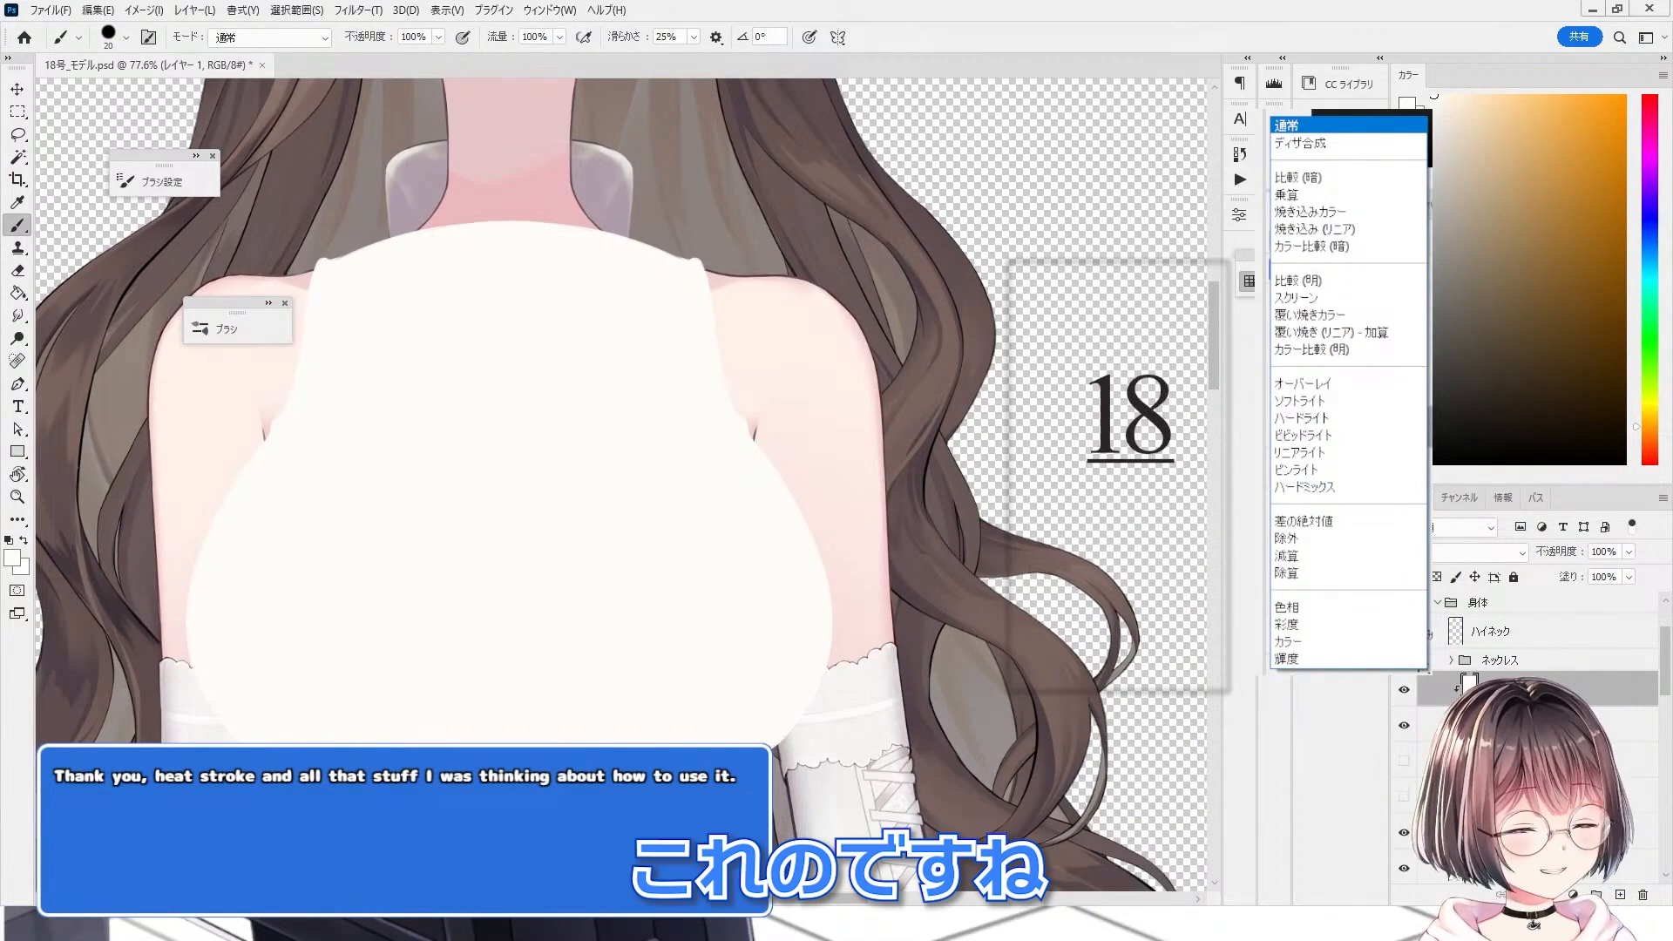
Step: Set the clipped layer's blend mode to 除算
{"action": "left_click", "coordinate": [1497, 549]}
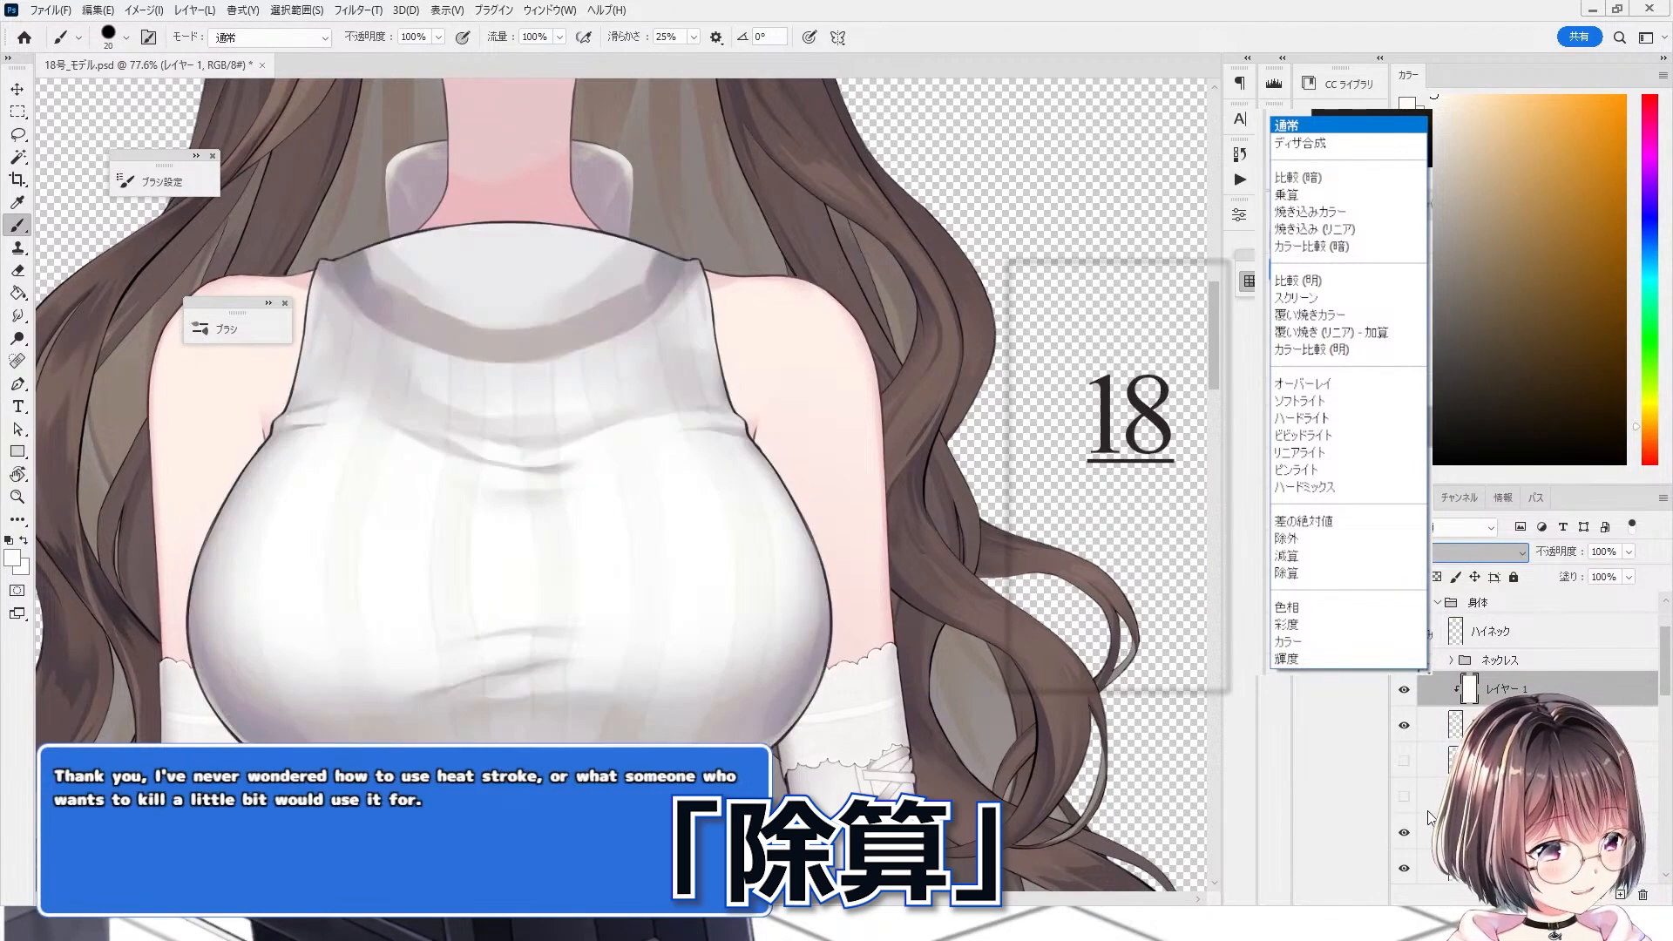
{"action": "left_click", "coordinate": [1427, 811]}
{"action": "scroll", "coordinate": [755, 524], "scroll_direction": "down", "scroll_amount": 3}
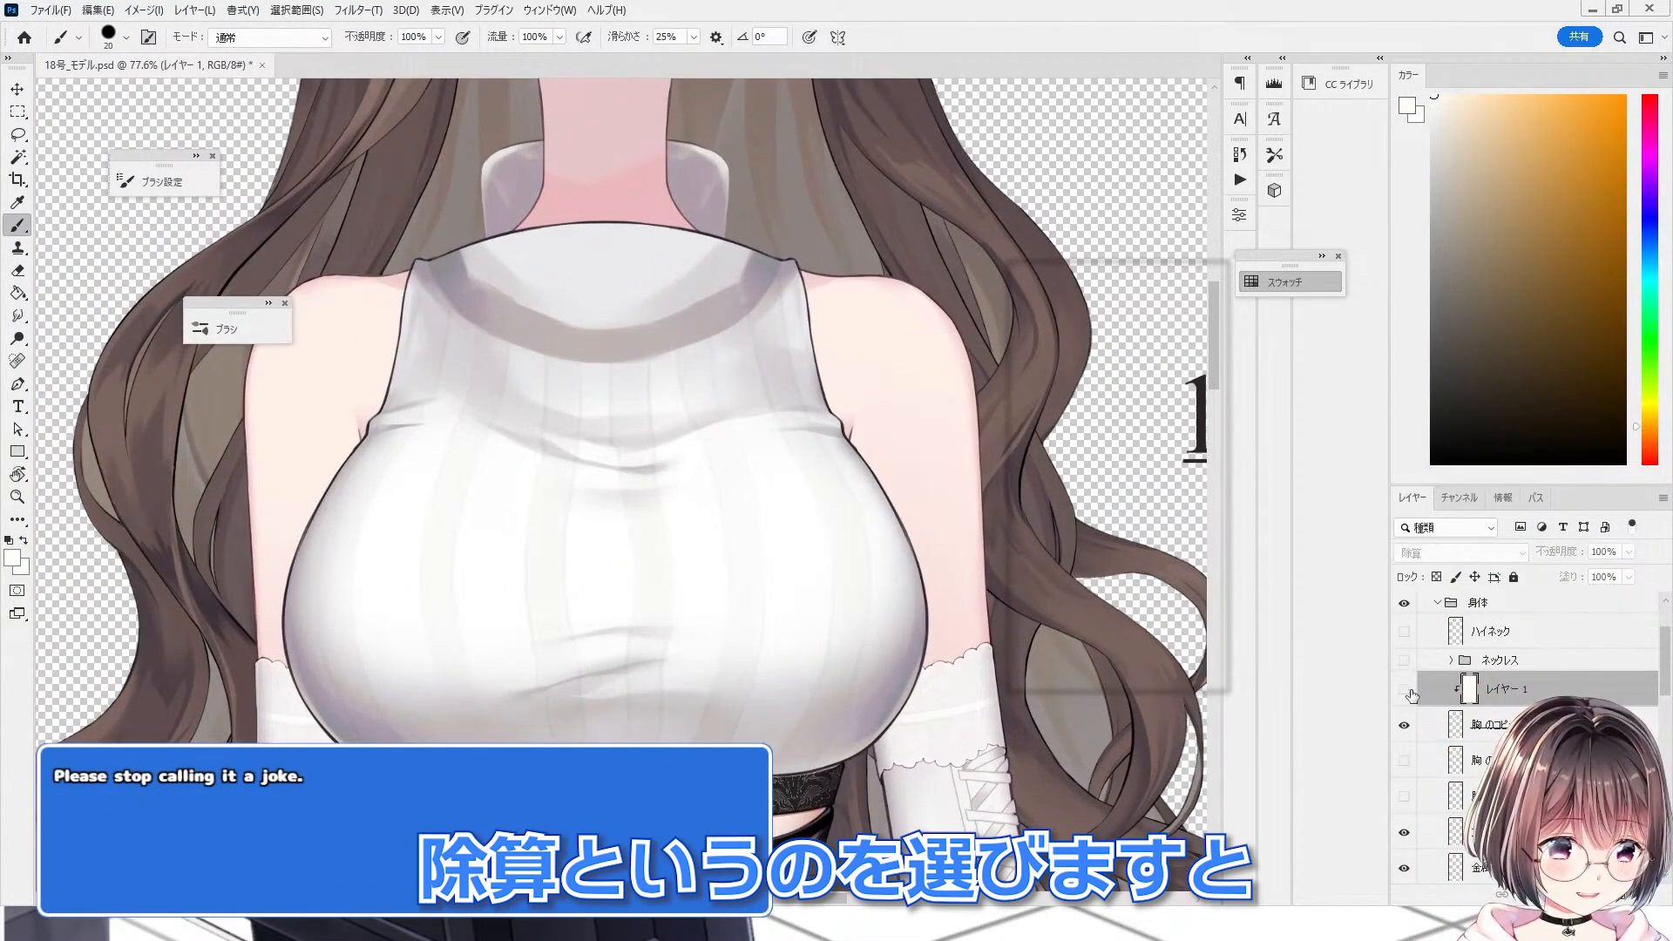
Step: Toggle the clipped layer's visibility to compare the sweater colour with and without it
{"action": "left_click", "coordinate": [1404, 690]}
{"action": "left_click", "coordinate": [1405, 690]}
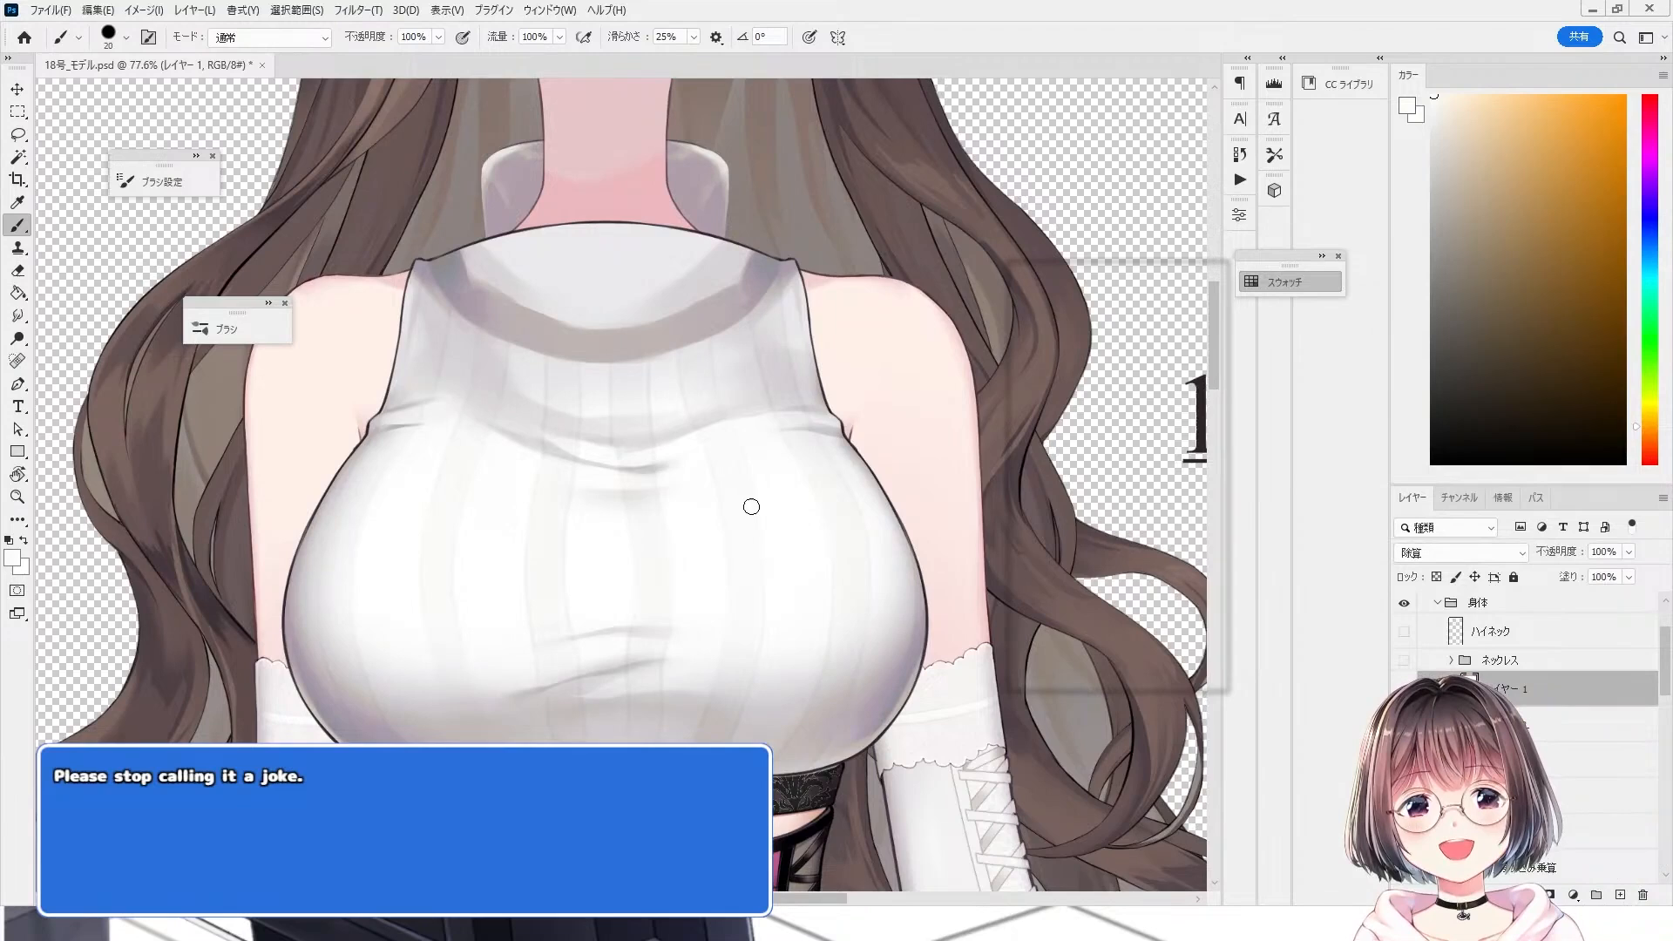
{"action": "scroll", "coordinate": [737, 558], "scroll_direction": "up", "scroll_amount": 2}
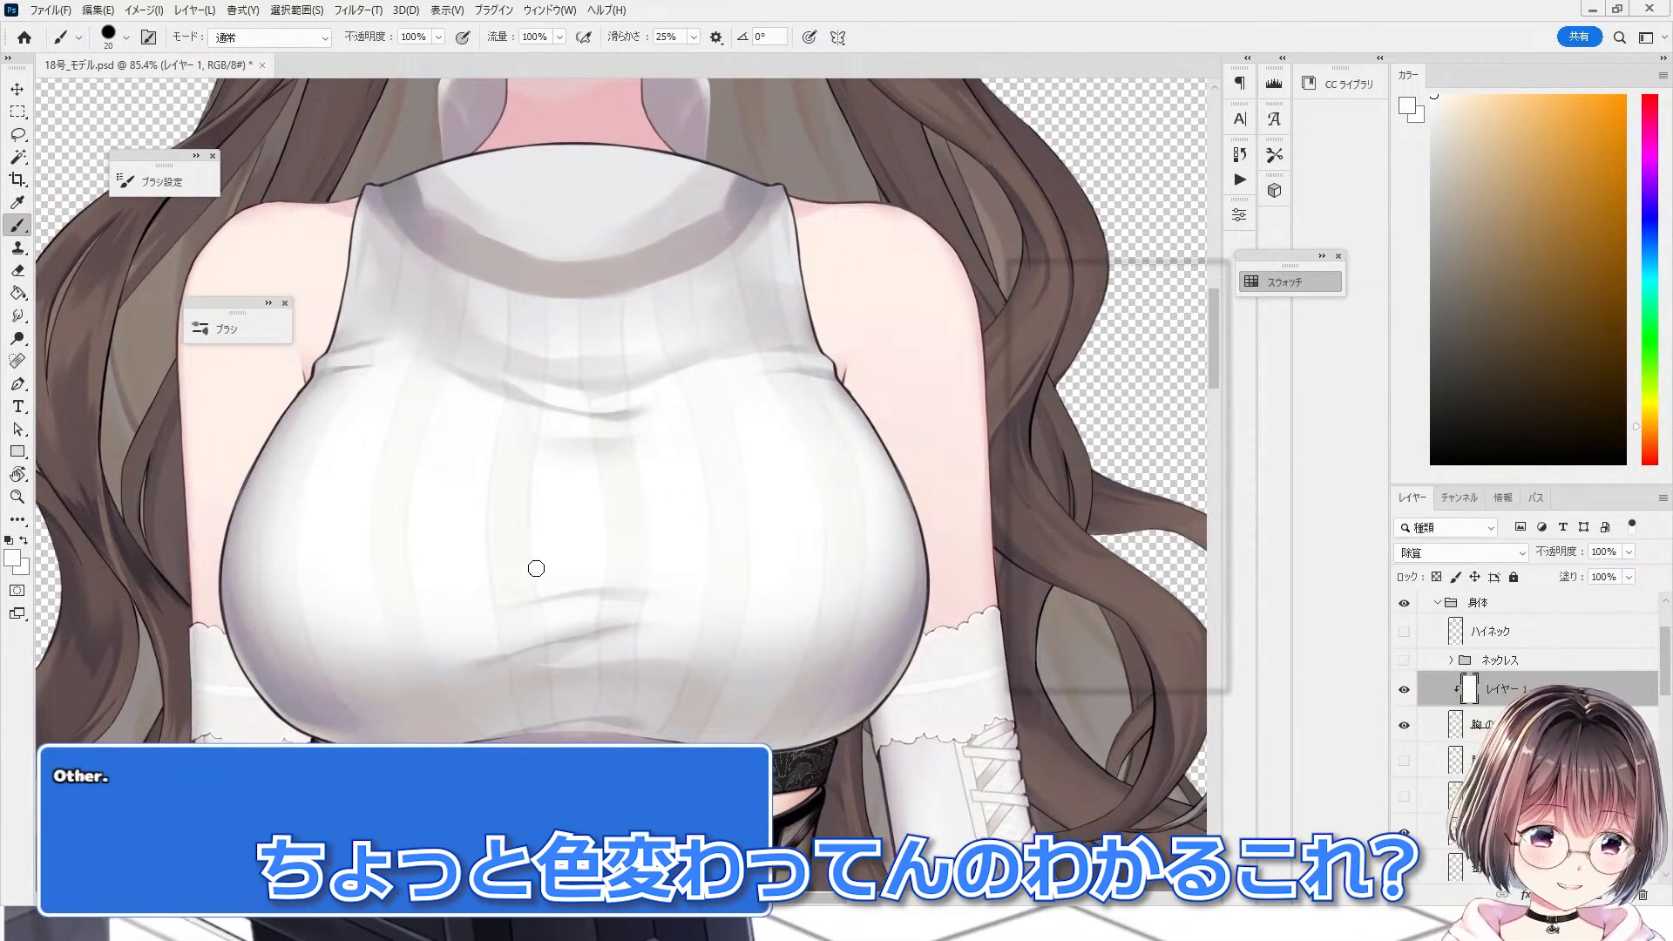
{"action": "scroll", "coordinate": [534, 567], "scroll_direction": "up", "scroll_amount": 2}
{"action": "left_click", "coordinate": [1404, 691]}
{"action": "left_click", "coordinate": [1404, 691]}
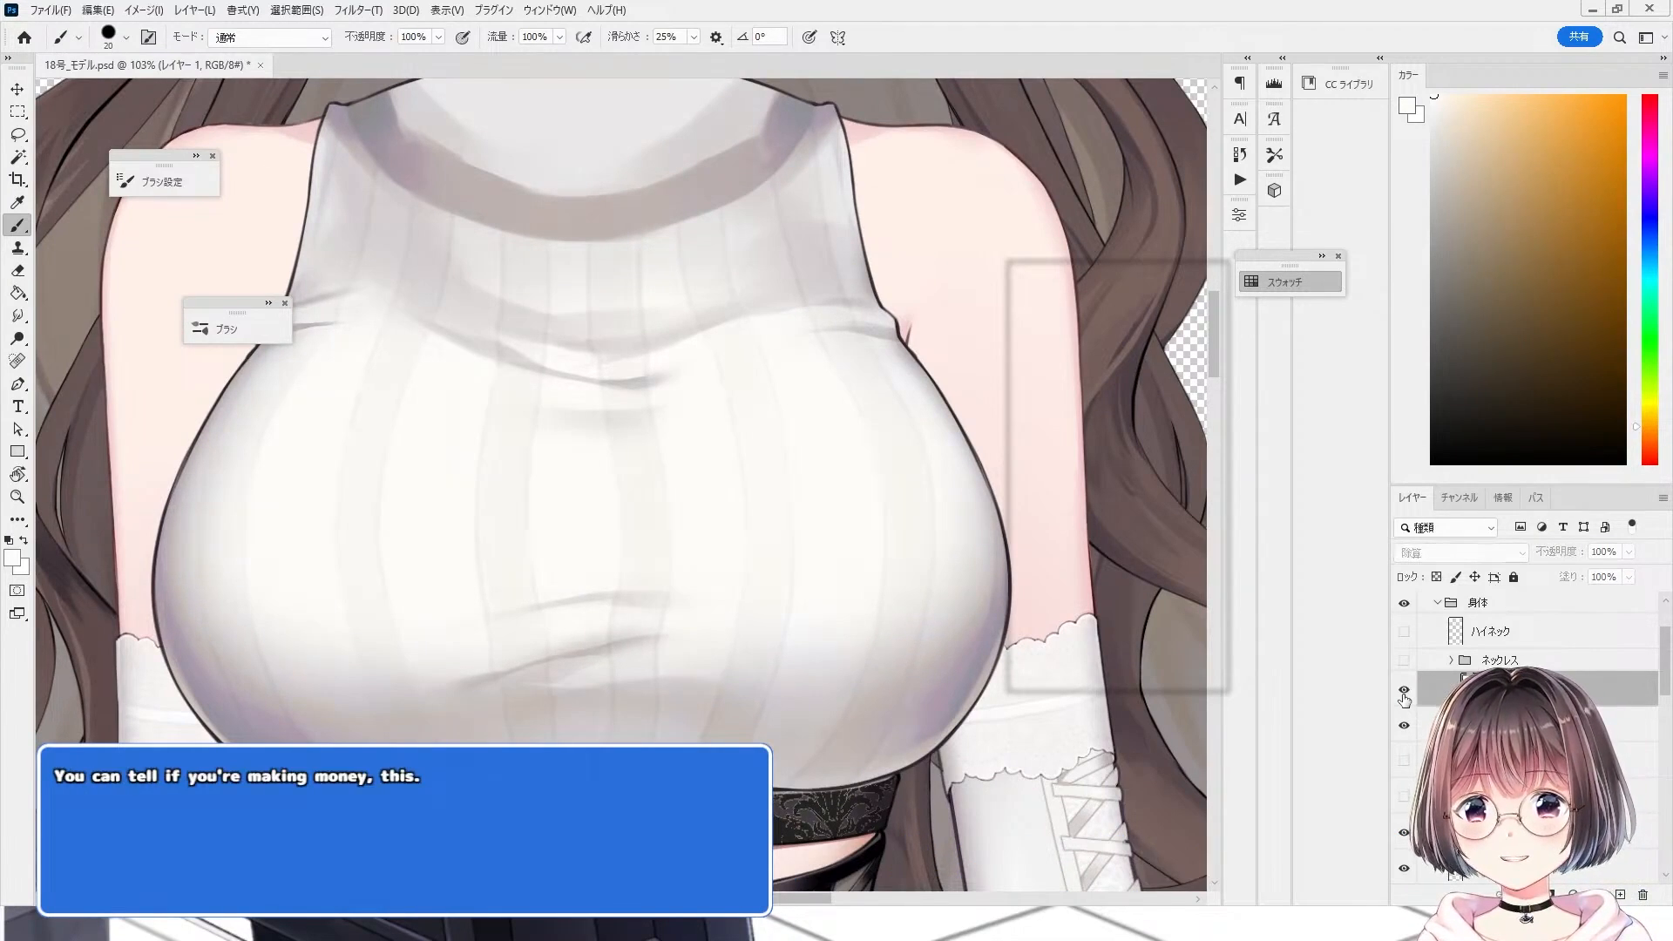
{"action": "left_click", "coordinate": [1404, 693]}
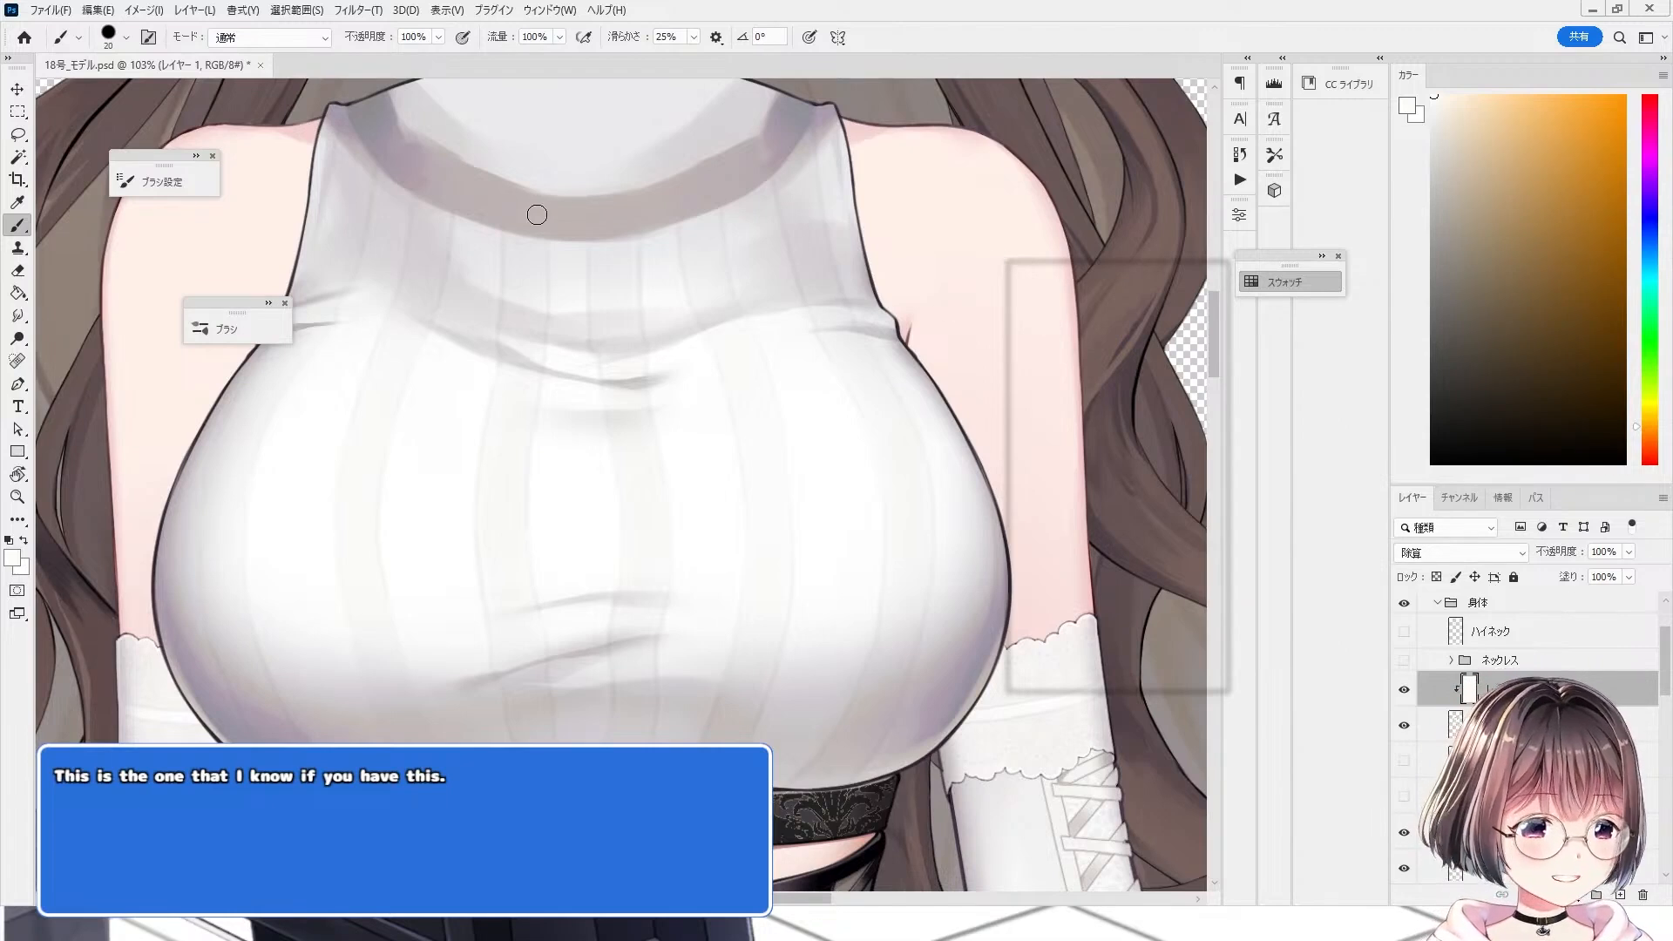
Step: Sample the sweater colour with the eyedropper to check the result
{"action": "scroll", "coordinate": [825, 561], "scroll_direction": "up", "scroll_amount": 3}
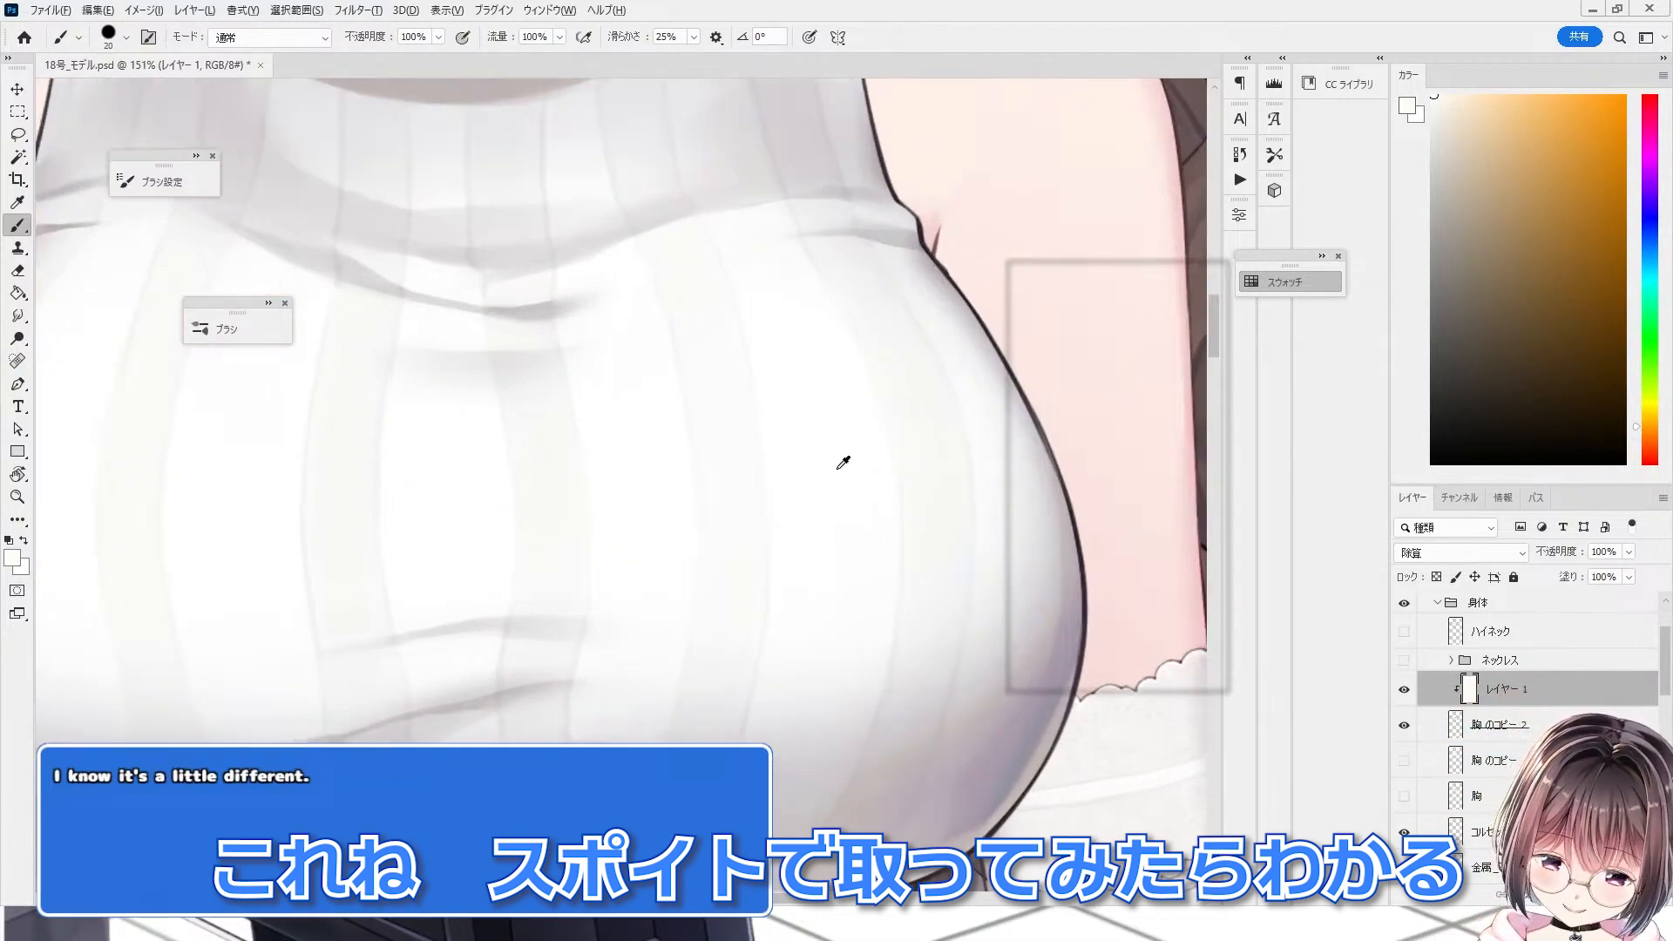
{"action": "left_click", "coordinate": [842, 461], "text": "alt"}
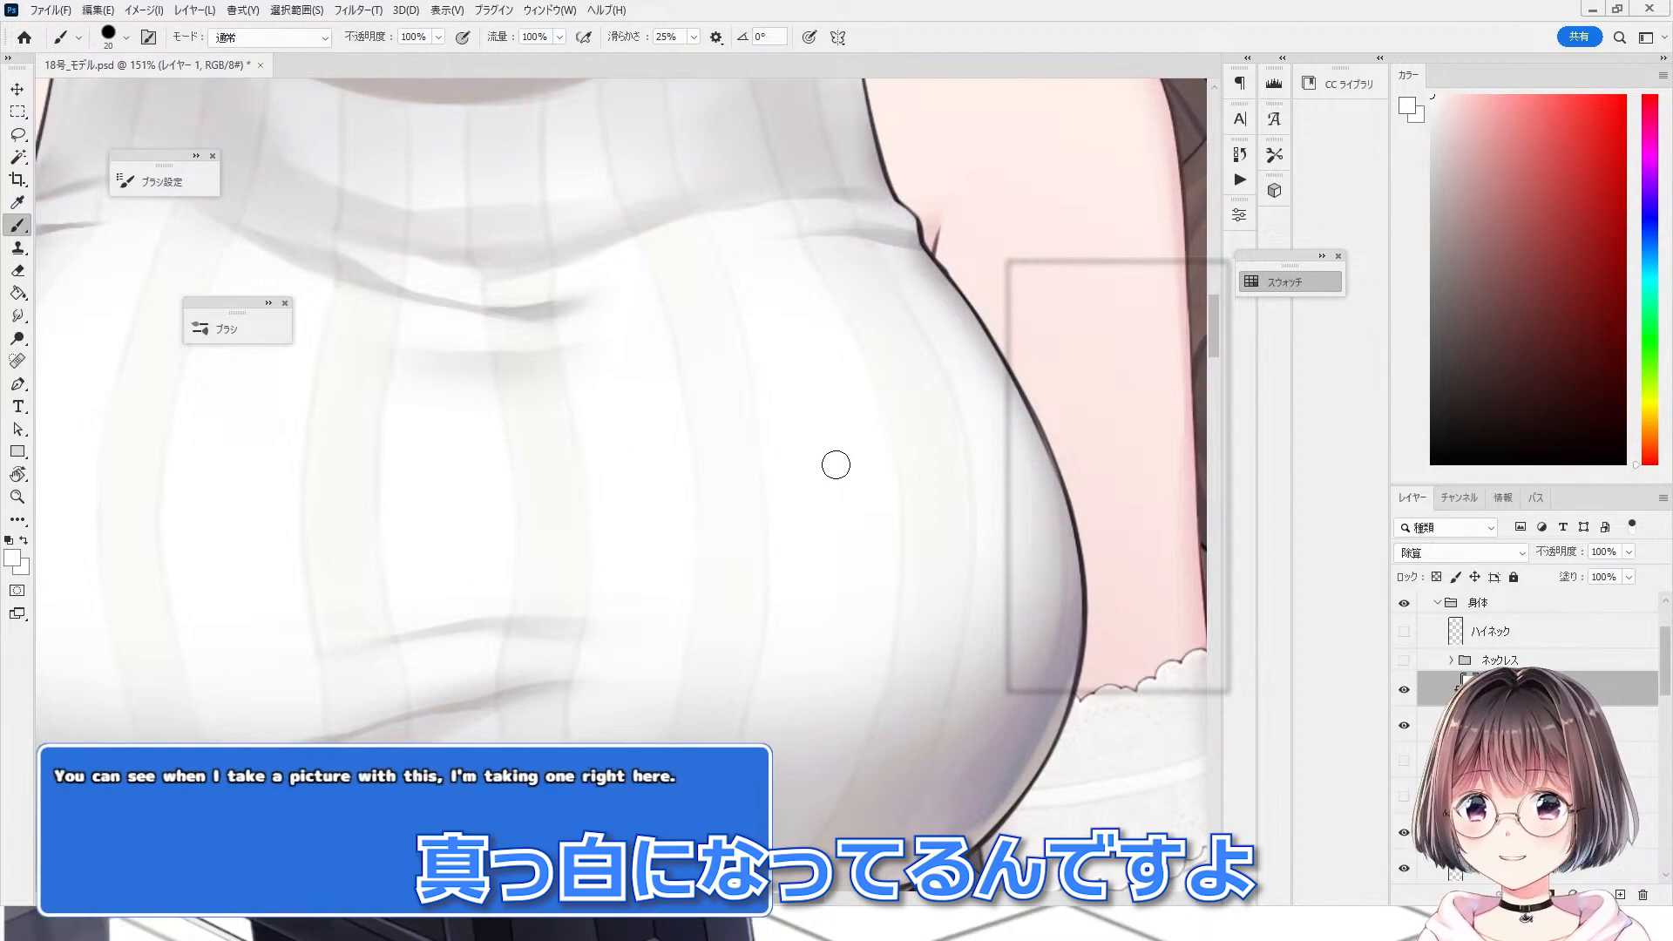
{"action": "scroll", "coordinate": [839, 557], "scroll_direction": "down", "scroll_amount": 2}
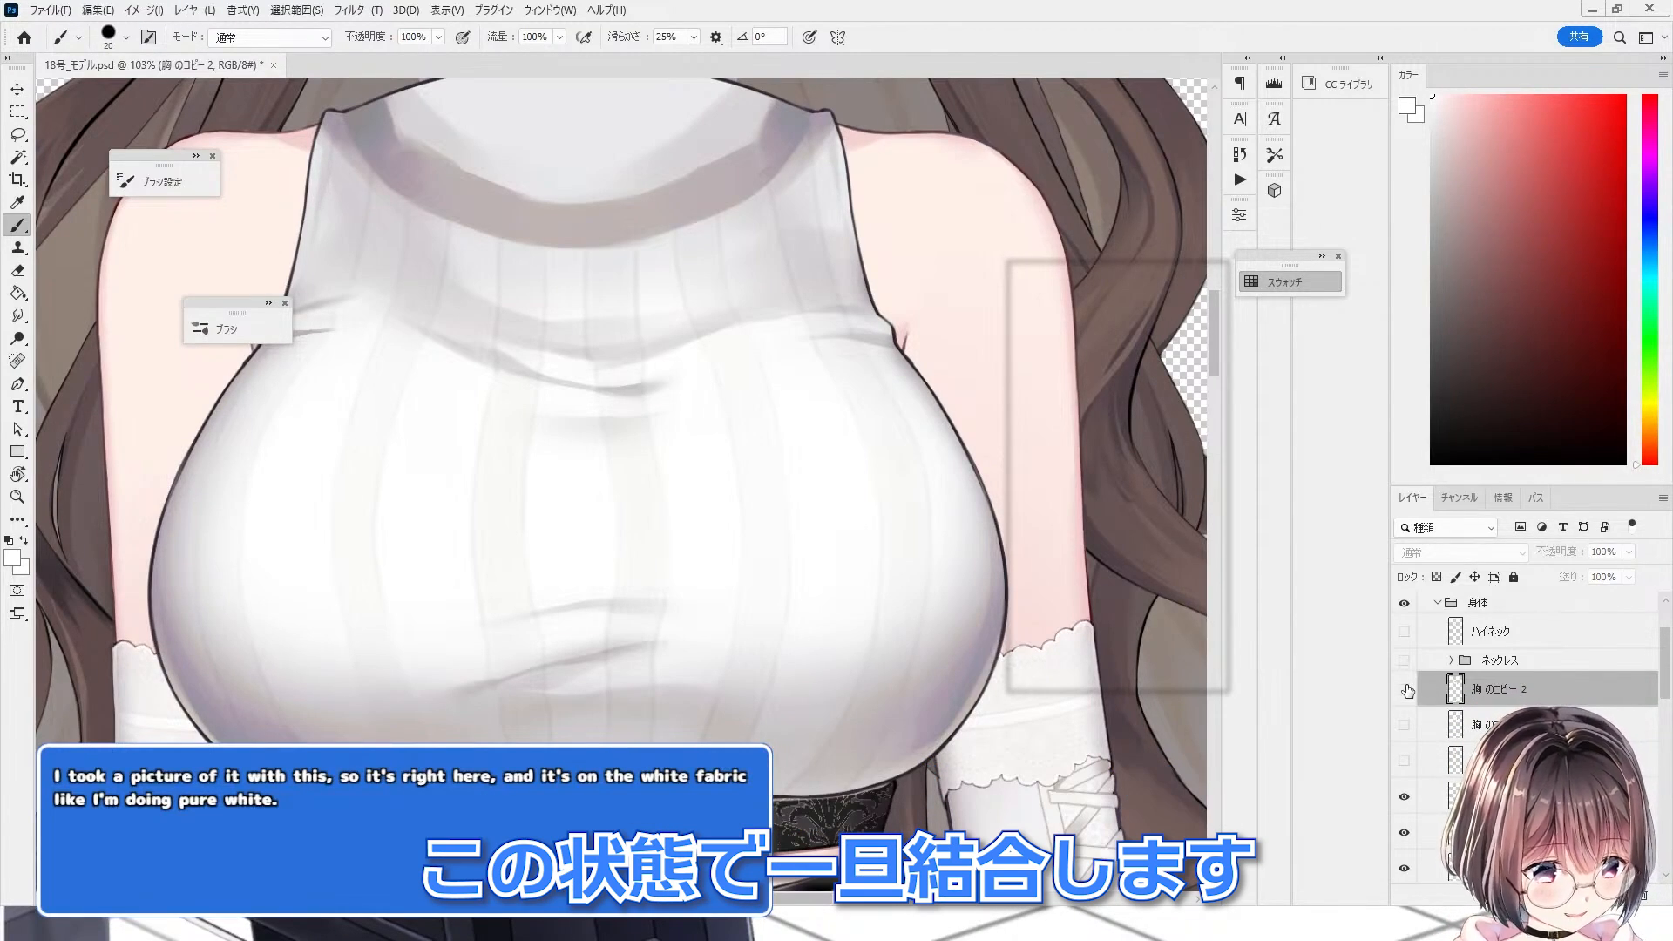
Step: Show the 胸のコピー 2 layer and paint loose shadow strokes on it that spill past the sweater's left edge
{"action": "left_click", "coordinate": [1404, 690]}
{"action": "scroll", "coordinate": [626, 535], "scroll_direction": "up", "scroll_amount": 1}
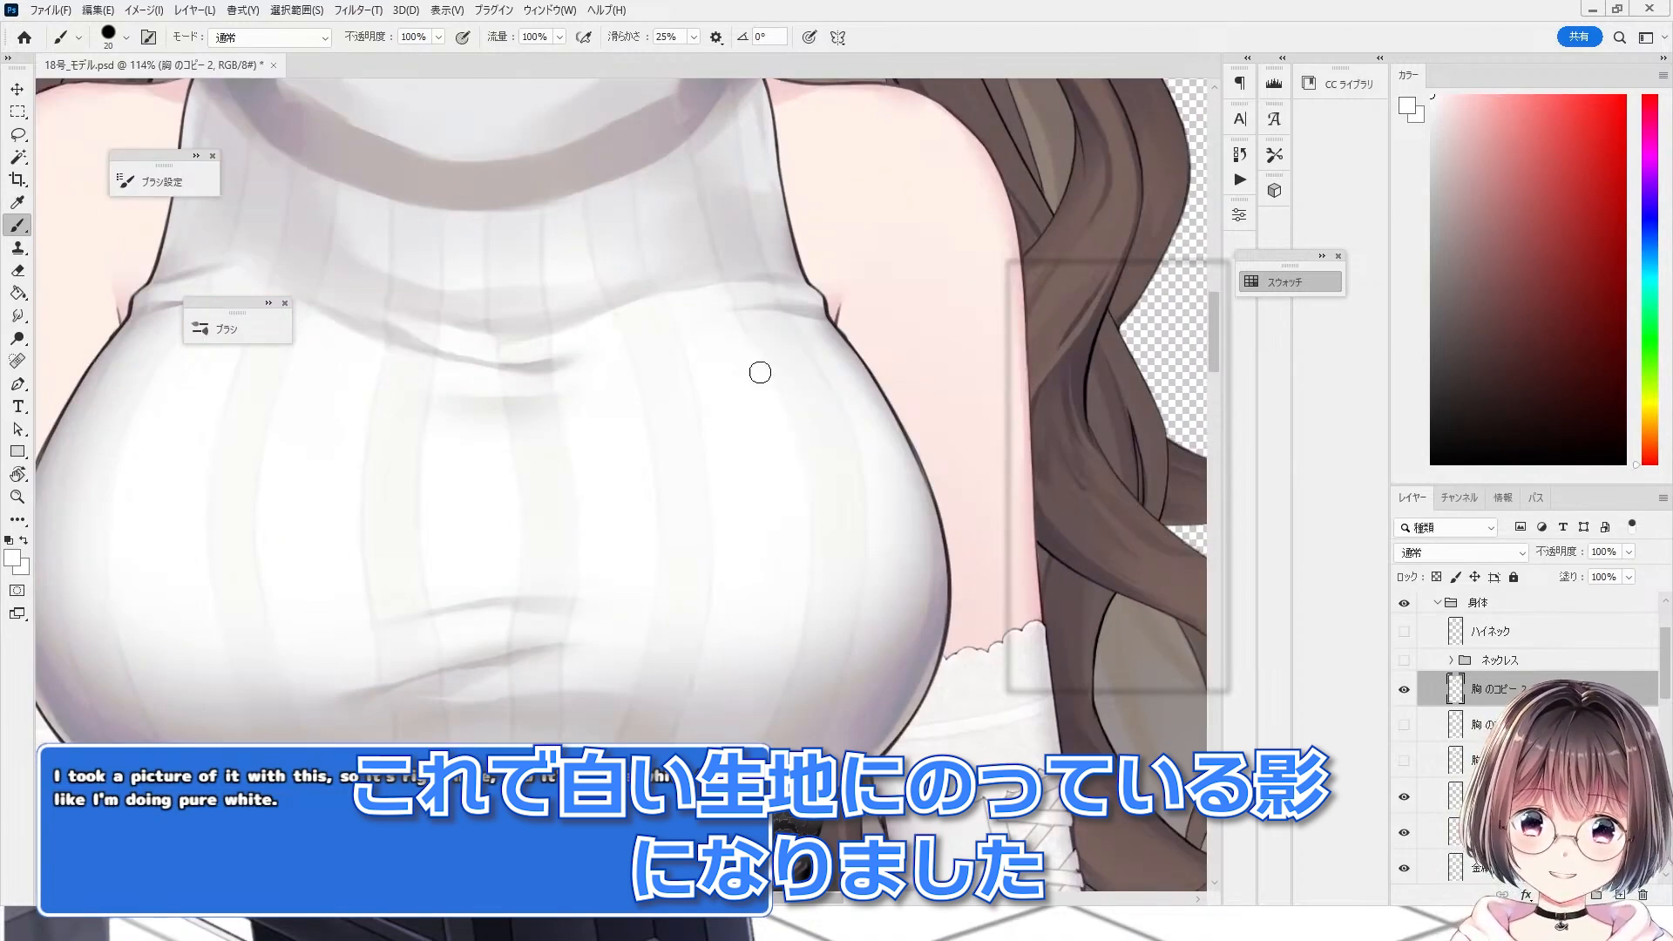
{"action": "scroll", "coordinate": [540, 494], "scroll_direction": "down", "scroll_amount": 4}
{"action": "scroll", "coordinate": [580, 343], "scroll_direction": "up", "scroll_amount": 3}
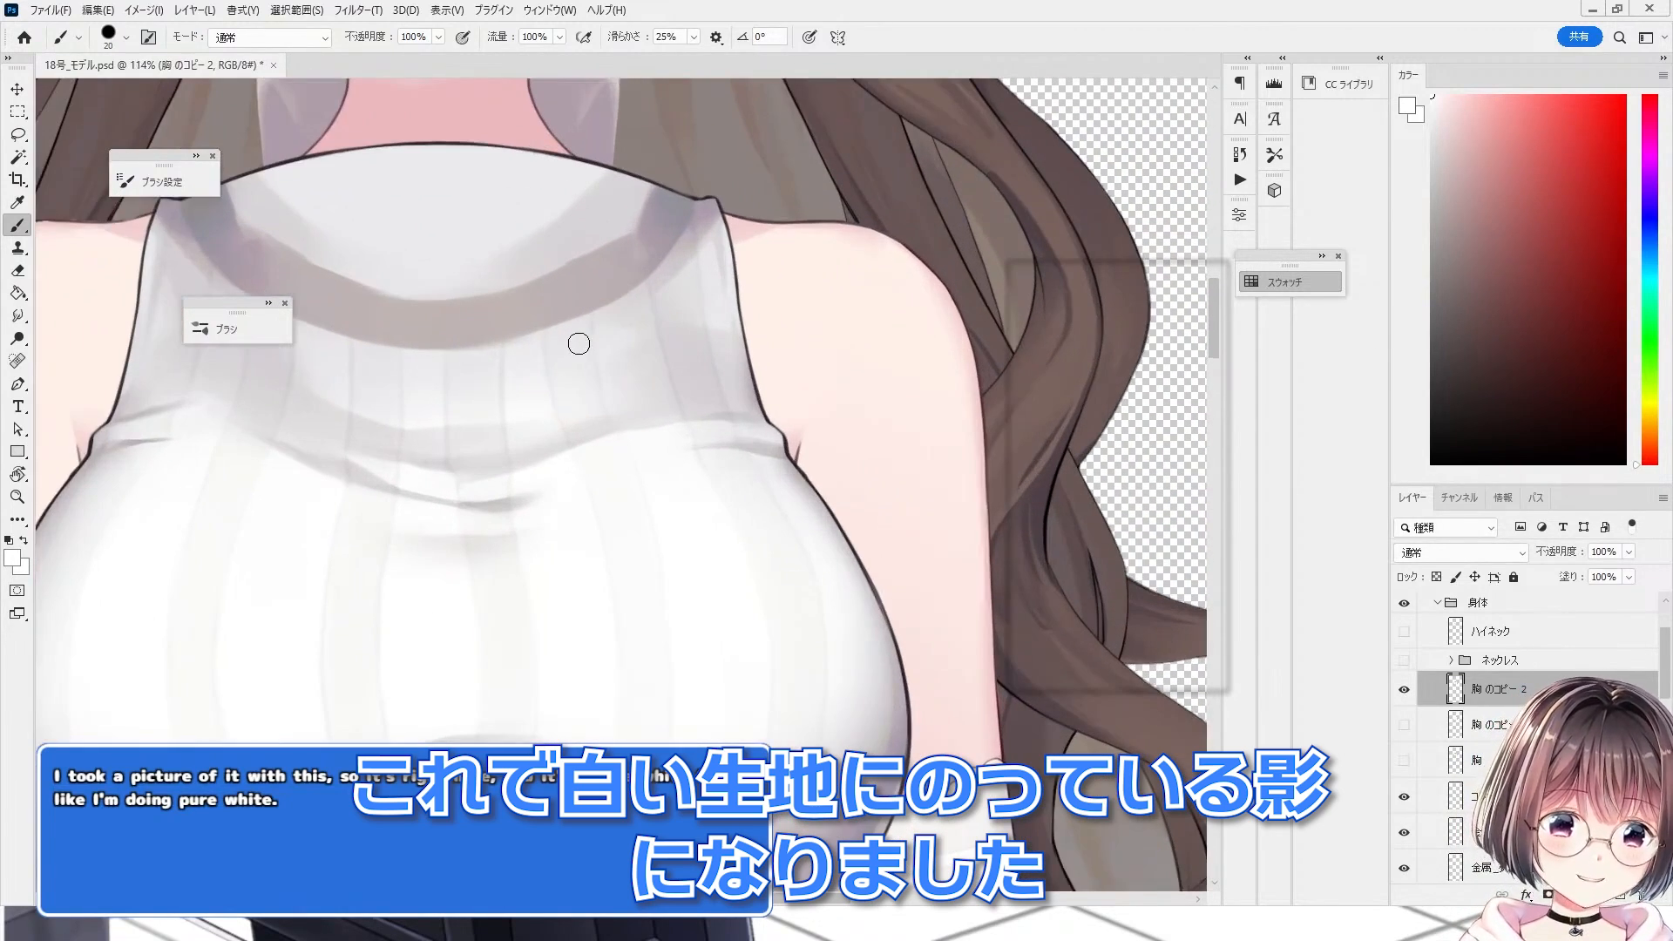
{"action": "scroll", "coordinate": [881, 578], "scroll_direction": "up", "scroll_amount": 2}
{"action": "scroll", "coordinate": [881, 579], "scroll_direction": "down", "scroll_amount": 3}
{"action": "scroll", "coordinate": [175, 694], "scroll_direction": "up", "scroll_amount": 5}
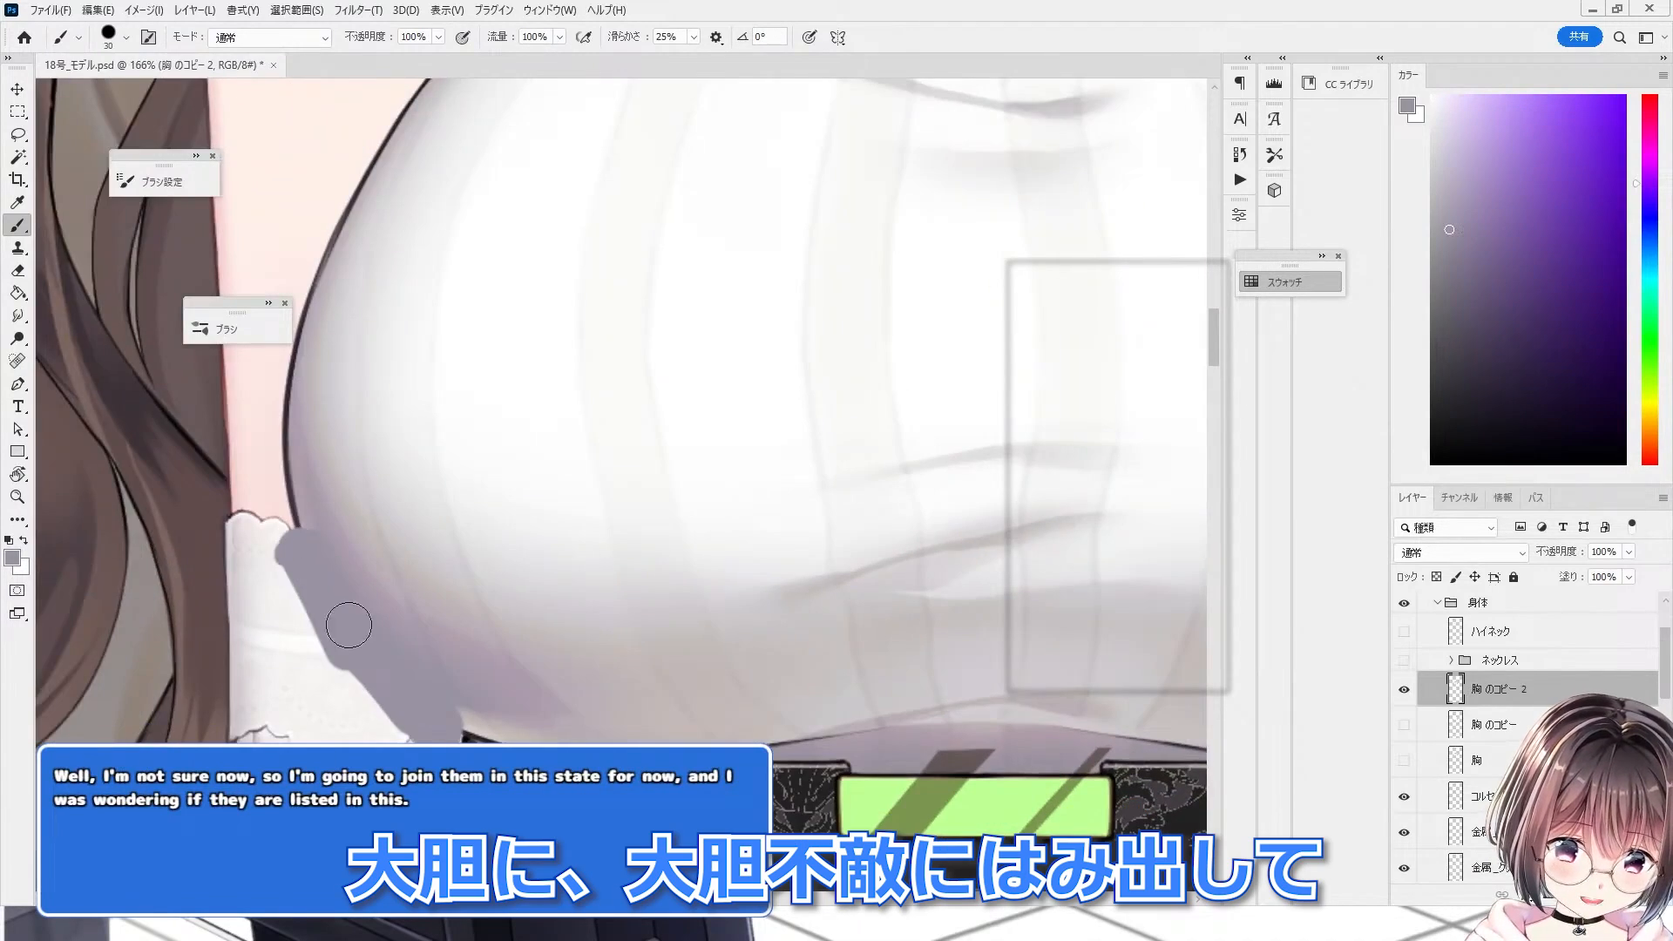
{"action": "scroll", "coordinate": [348, 627], "scroll_direction": "down", "scroll_amount": 3}
{"action": "scroll", "coordinate": [285, 469], "scroll_direction": "up", "scroll_amount": 2}
{"action": "left_click_drag", "start_coordinate": [283, 469], "coordinate": [285, 470]}
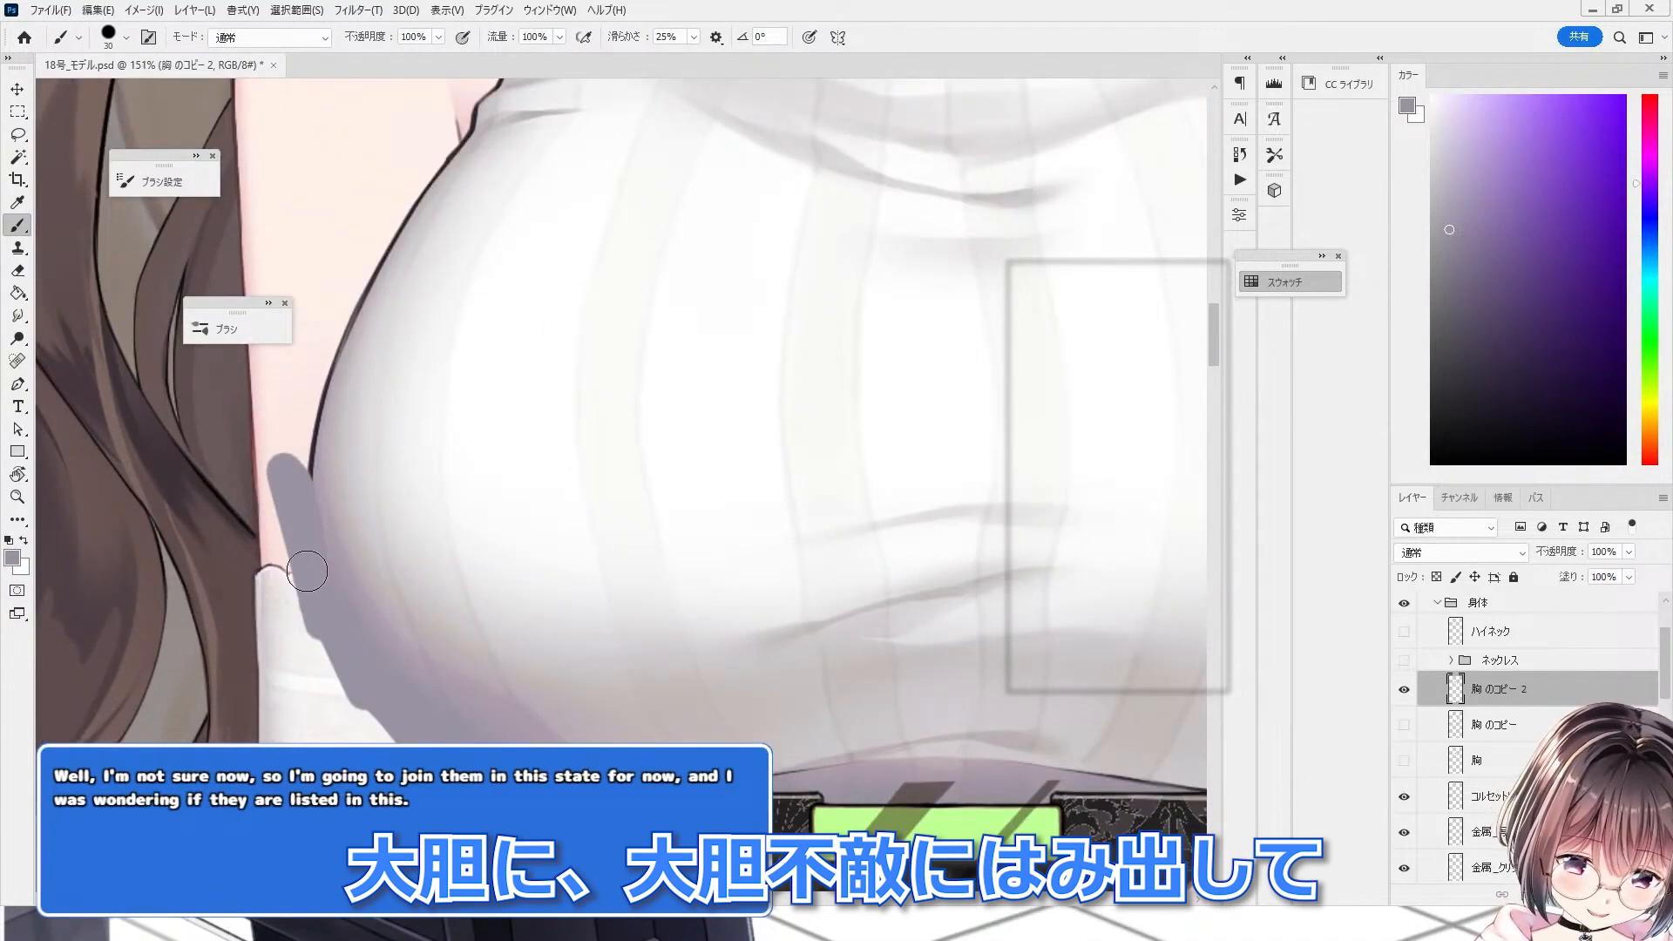
{"action": "left_click", "coordinate": [364, 613], "text": "alt"}
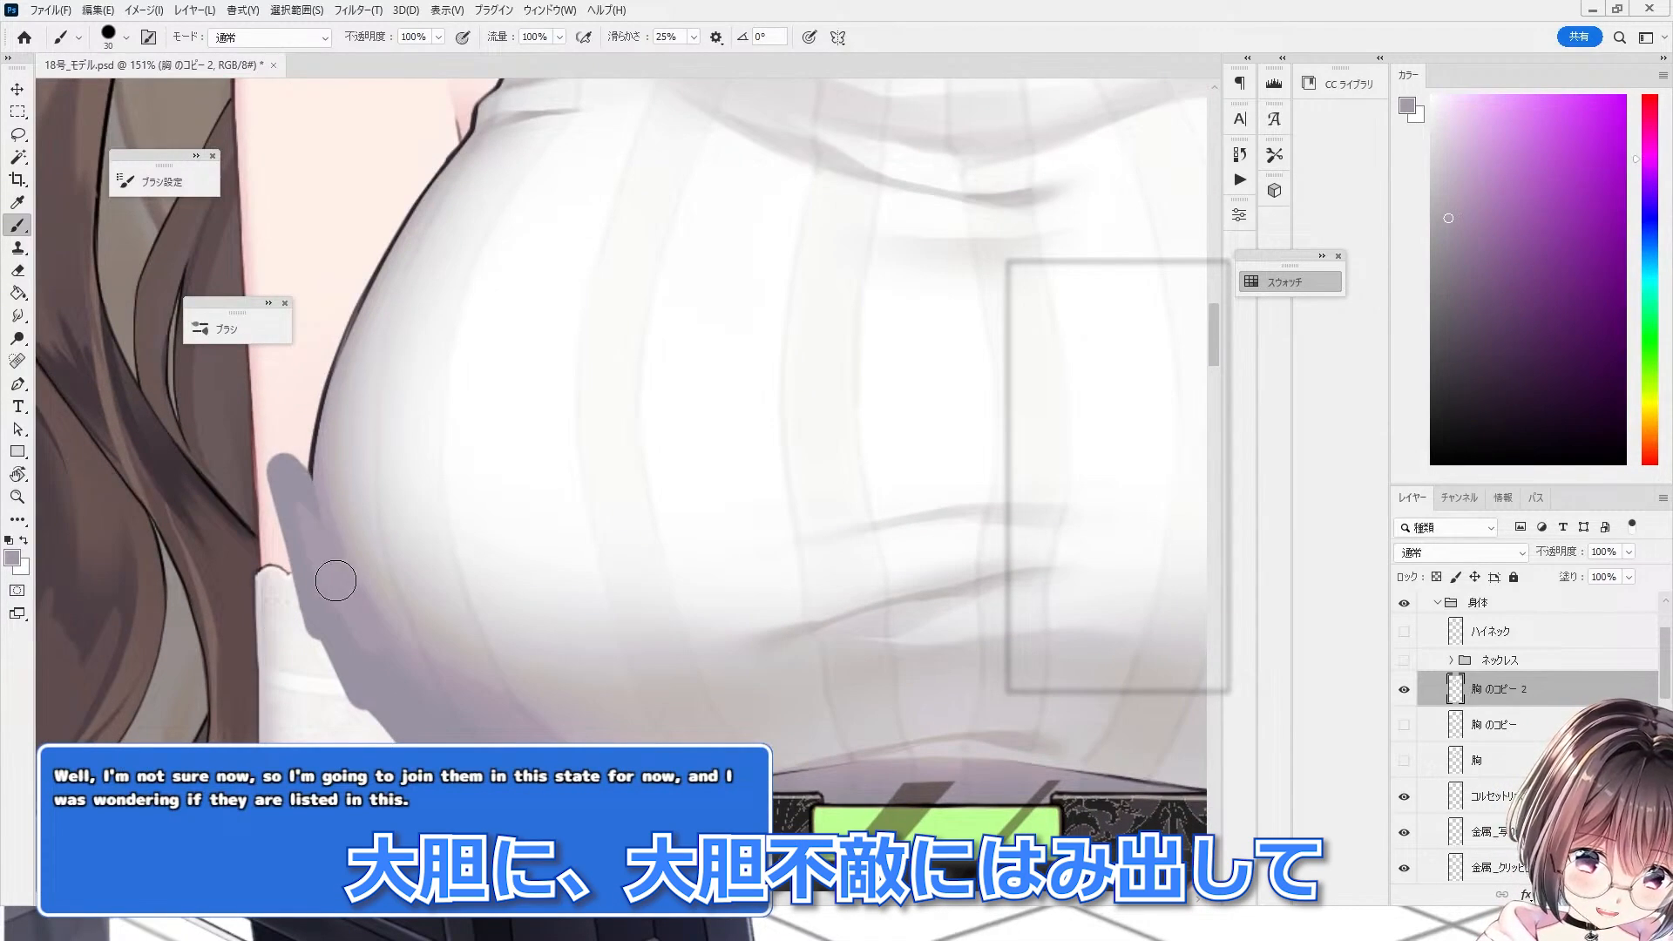
{"action": "left_click_drag", "start_coordinate": [305, 482], "coordinate": [307, 504]}
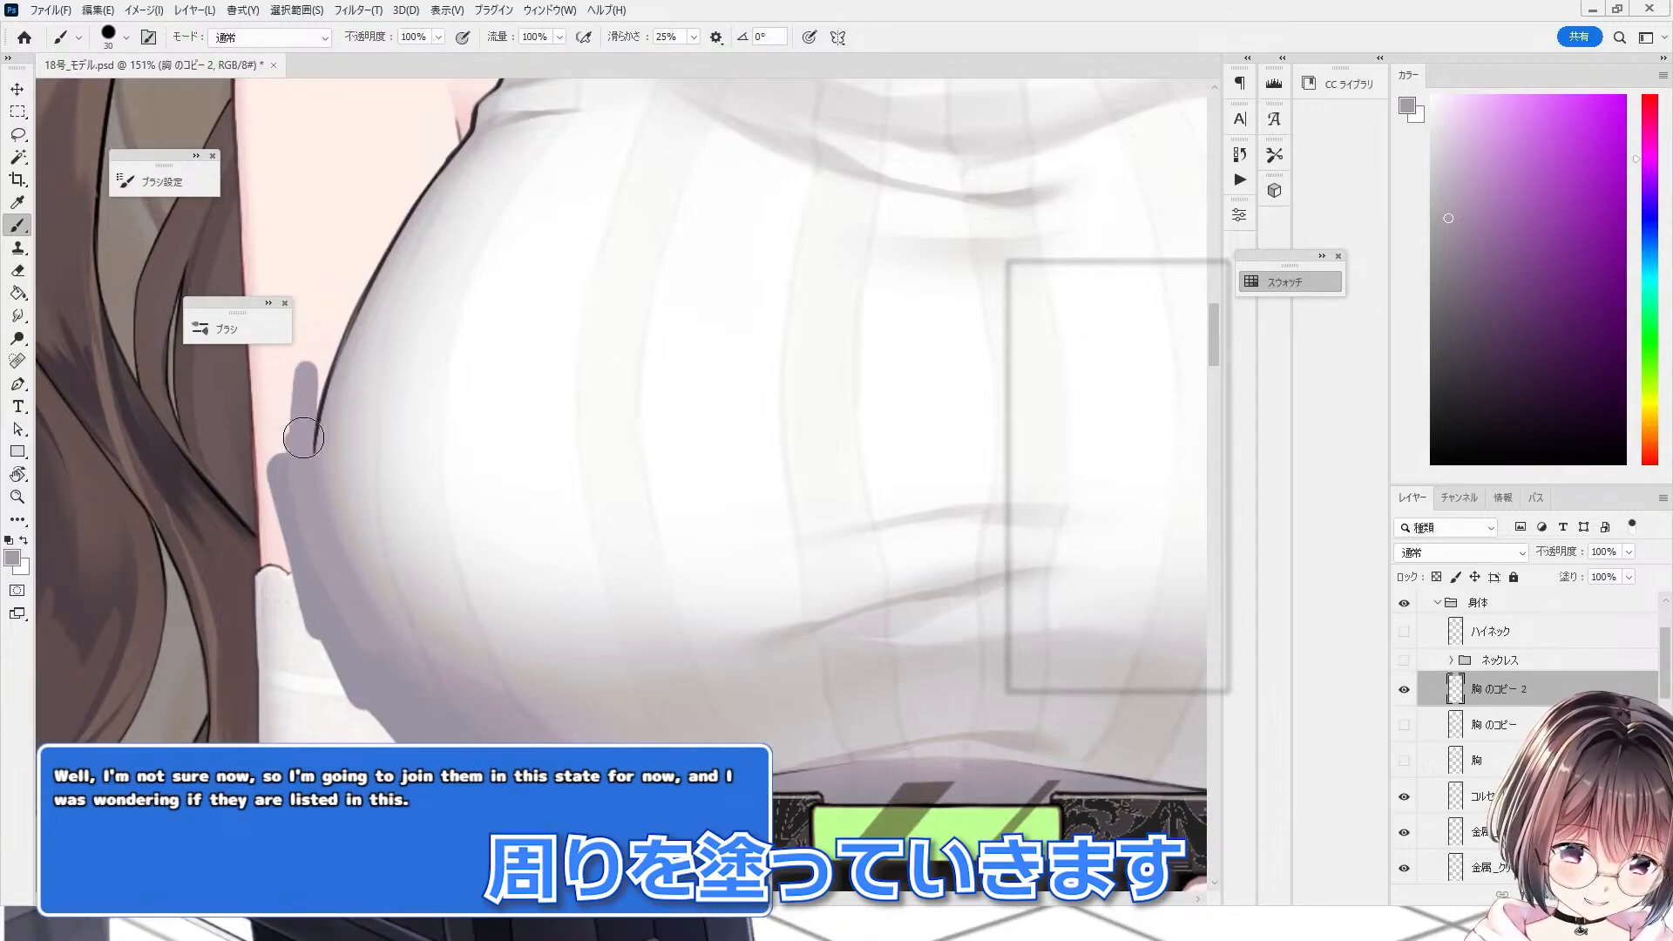
{"action": "left_click_drag", "start_coordinate": [303, 438], "coordinate": [304, 470]}
{"action": "scroll", "coordinate": [337, 541], "scroll_direction": "down", "scroll_amount": 5}
{"action": "scroll", "coordinate": [436, 593], "scroll_direction": "up", "scroll_amount": 8}
{"action": "mouse_move", "coordinate": [558, 523]}
{"action": "left_mouse_down"}
{"action": "mouse_move", "coordinate": [541, 627]}
{"action": "mouse_move", "coordinate": [601, 710]}
{"action": "left_mouse_up"}
{"action": "left_click", "coordinate": [627, 541], "text": "alt"}
{"action": "left_click_drag", "start_coordinate": [680, 549], "coordinate": [488, 689]}
{"action": "scroll", "coordinate": [589, 607], "scroll_direction": "down", "scroll_amount": 3}
{"action": "left_click", "coordinate": [589, 558], "text": "alt"}
{"action": "scroll", "coordinate": [688, 314], "scroll_direction": "down", "scroll_amount": 3}
Step: Toggle the chest copy layers' visibility to compare the sweater with and without the painted shadows
{"action": "left_click", "coordinate": [1404, 724]}
{"action": "left_click", "coordinate": [18, 315]}
{"action": "scroll", "coordinate": [589, 482], "scroll_direction": "down", "scroll_amount": 3}
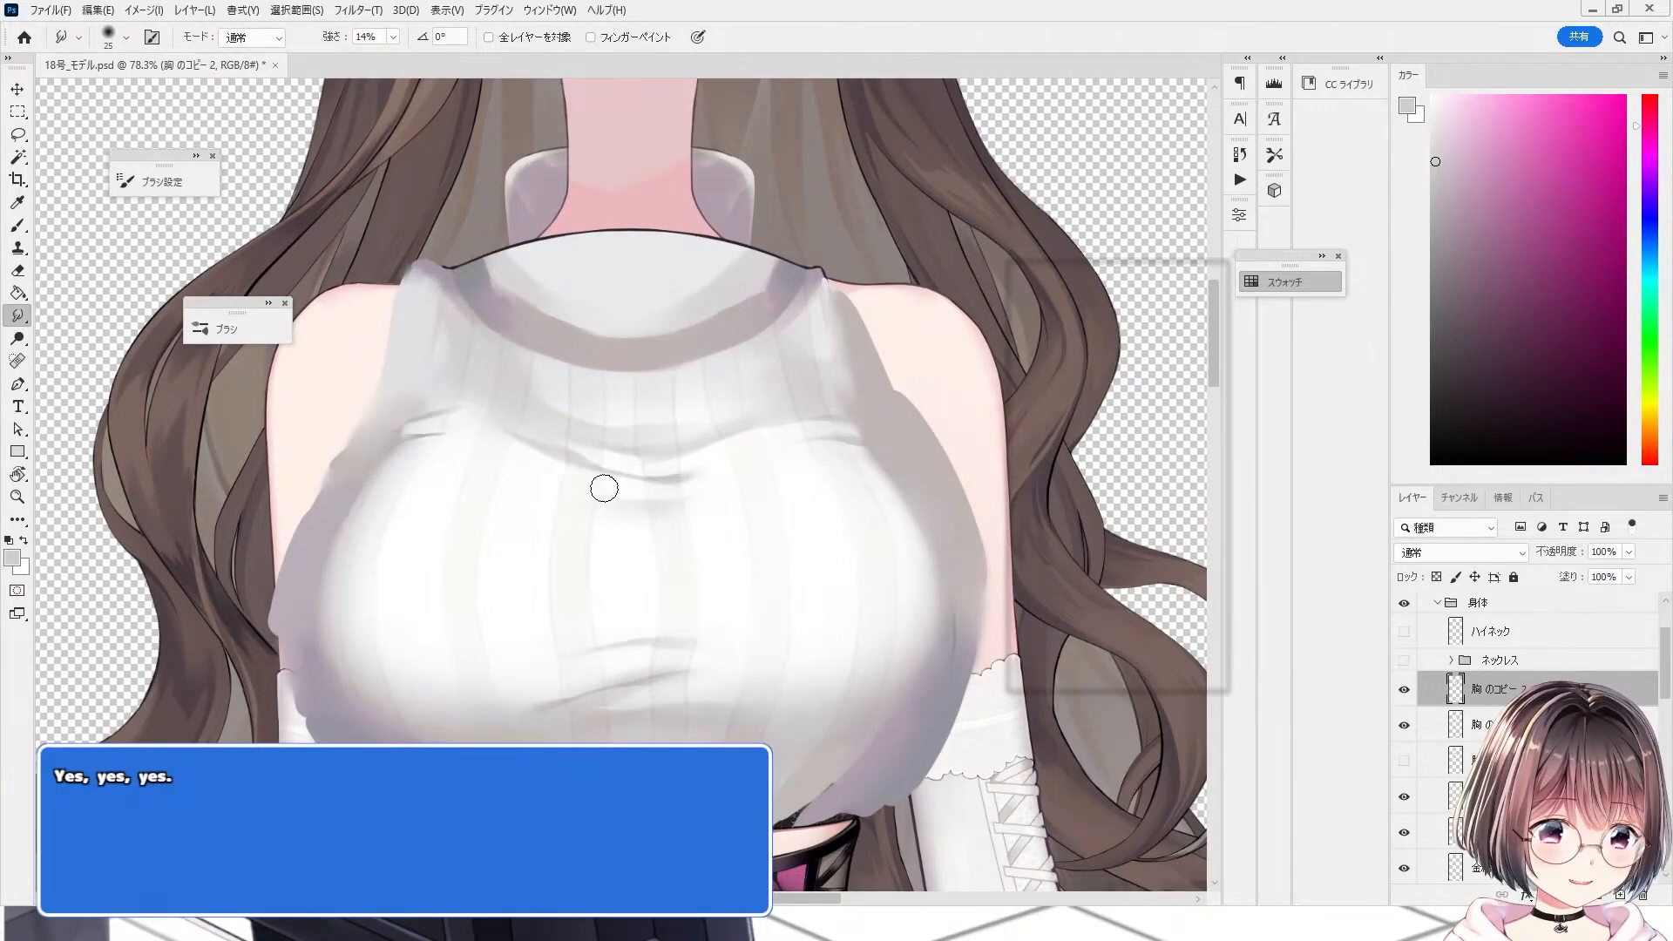
{"action": "left_click", "coordinate": [1404, 689]}
{"action": "left_click", "coordinate": [1404, 689]}
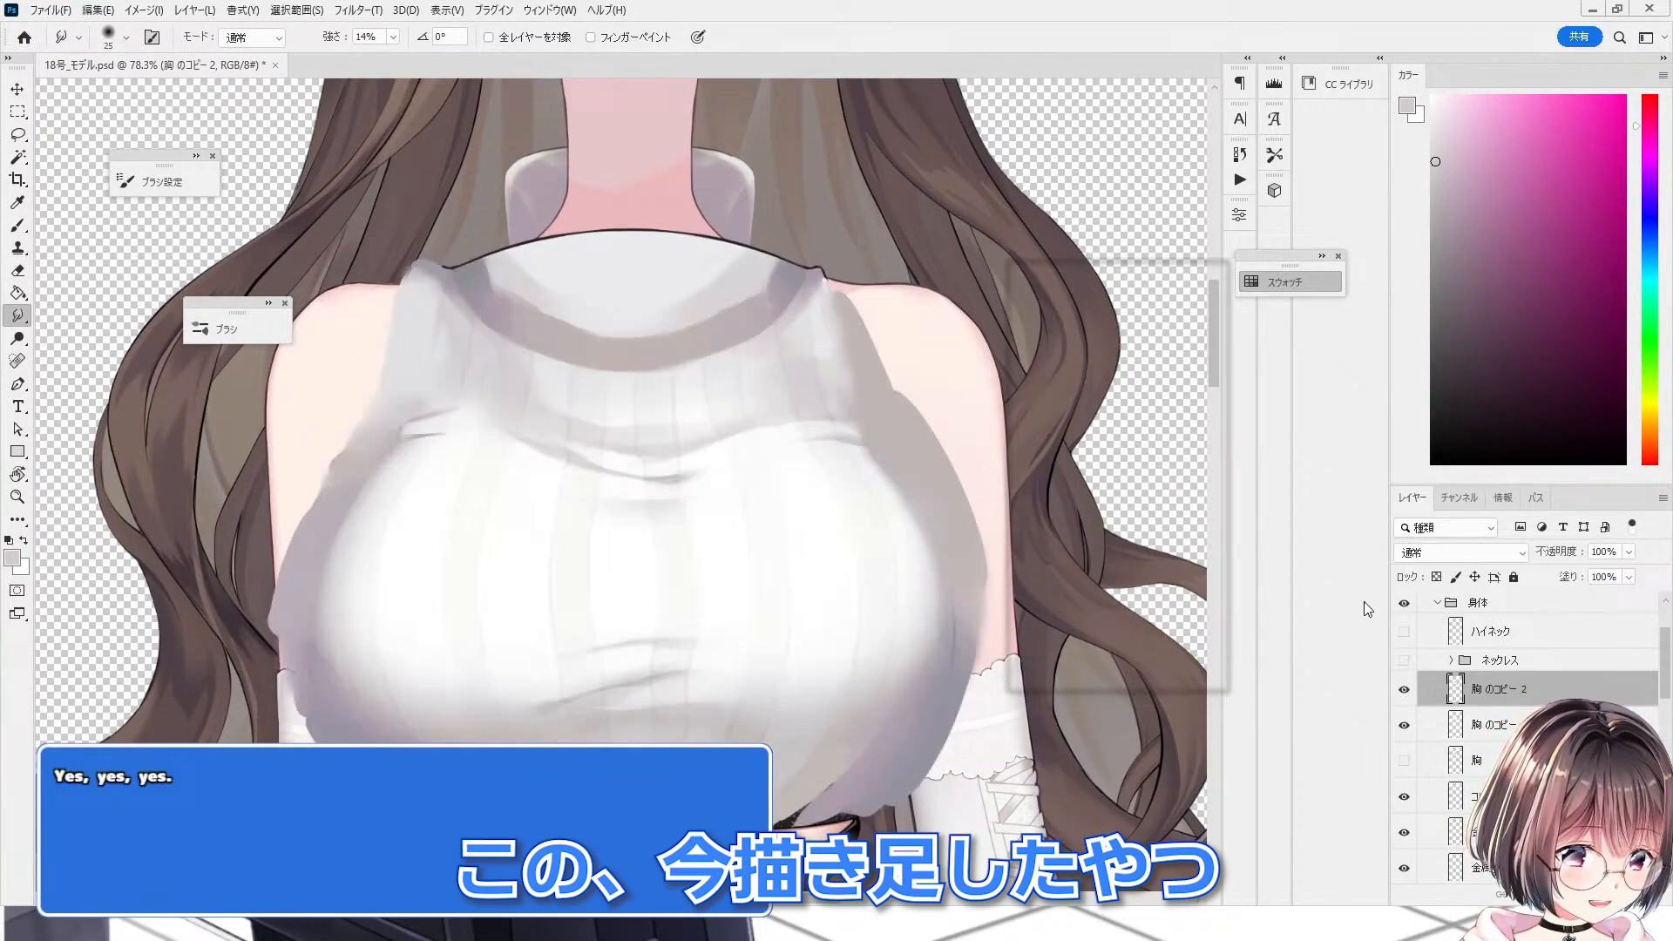
Step: Set the 胸のコピー 2 layer's blend mode to 乗算
{"action": "left_click", "coordinate": [1447, 552]}
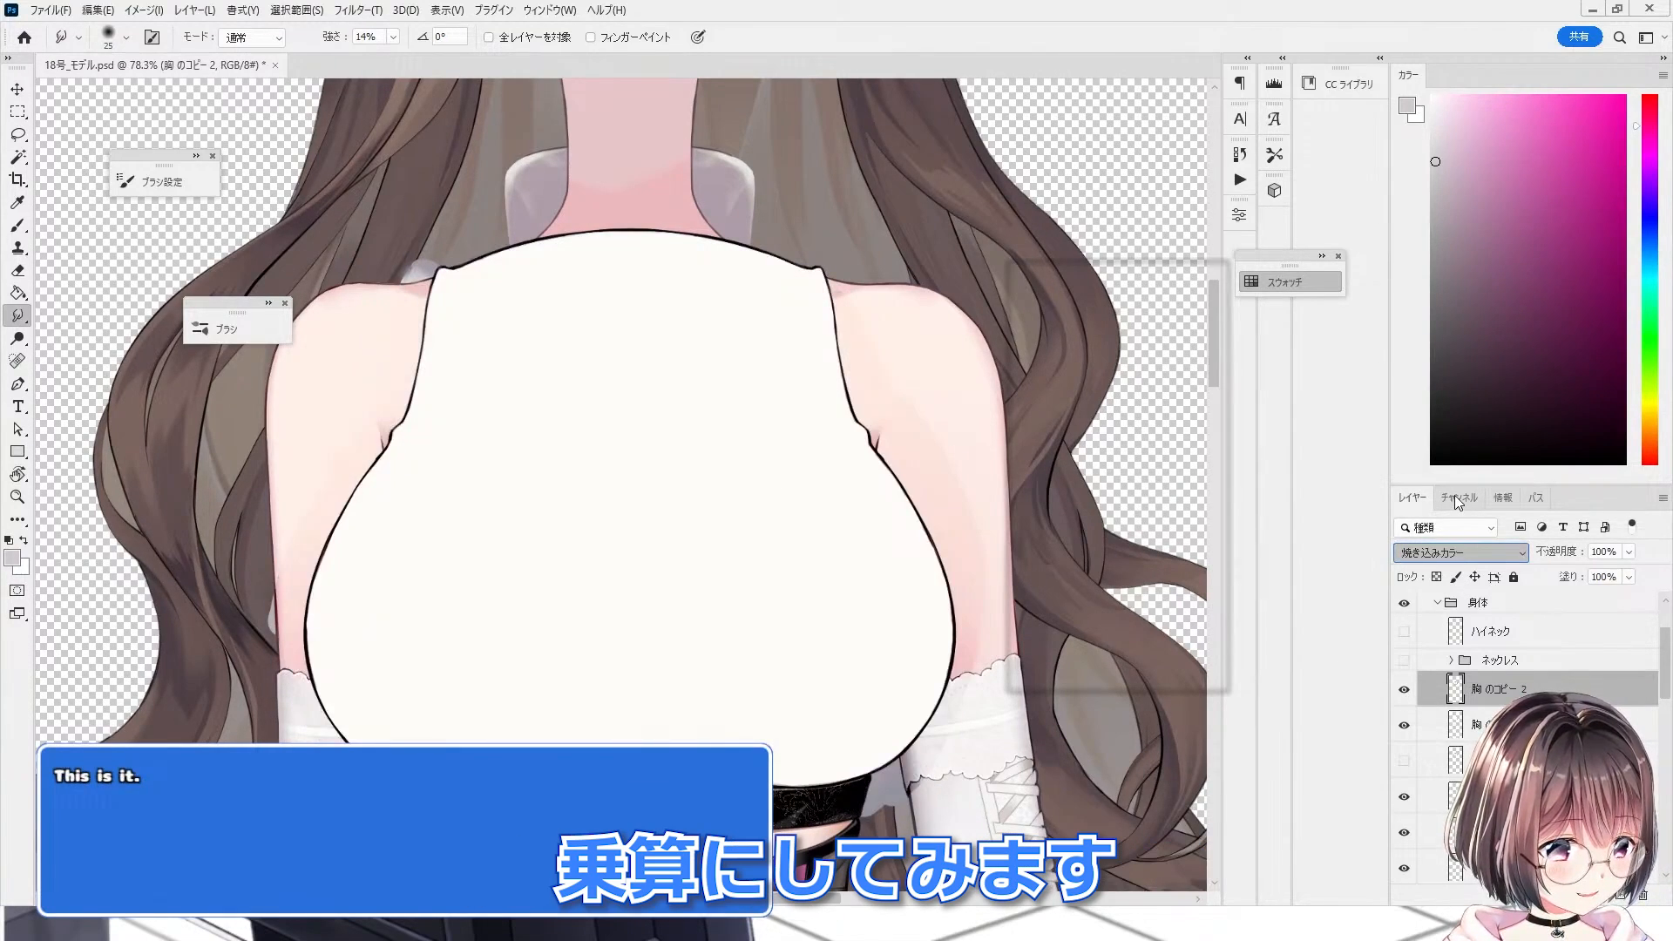
{"action": "left_click", "coordinate": [1455, 494]}
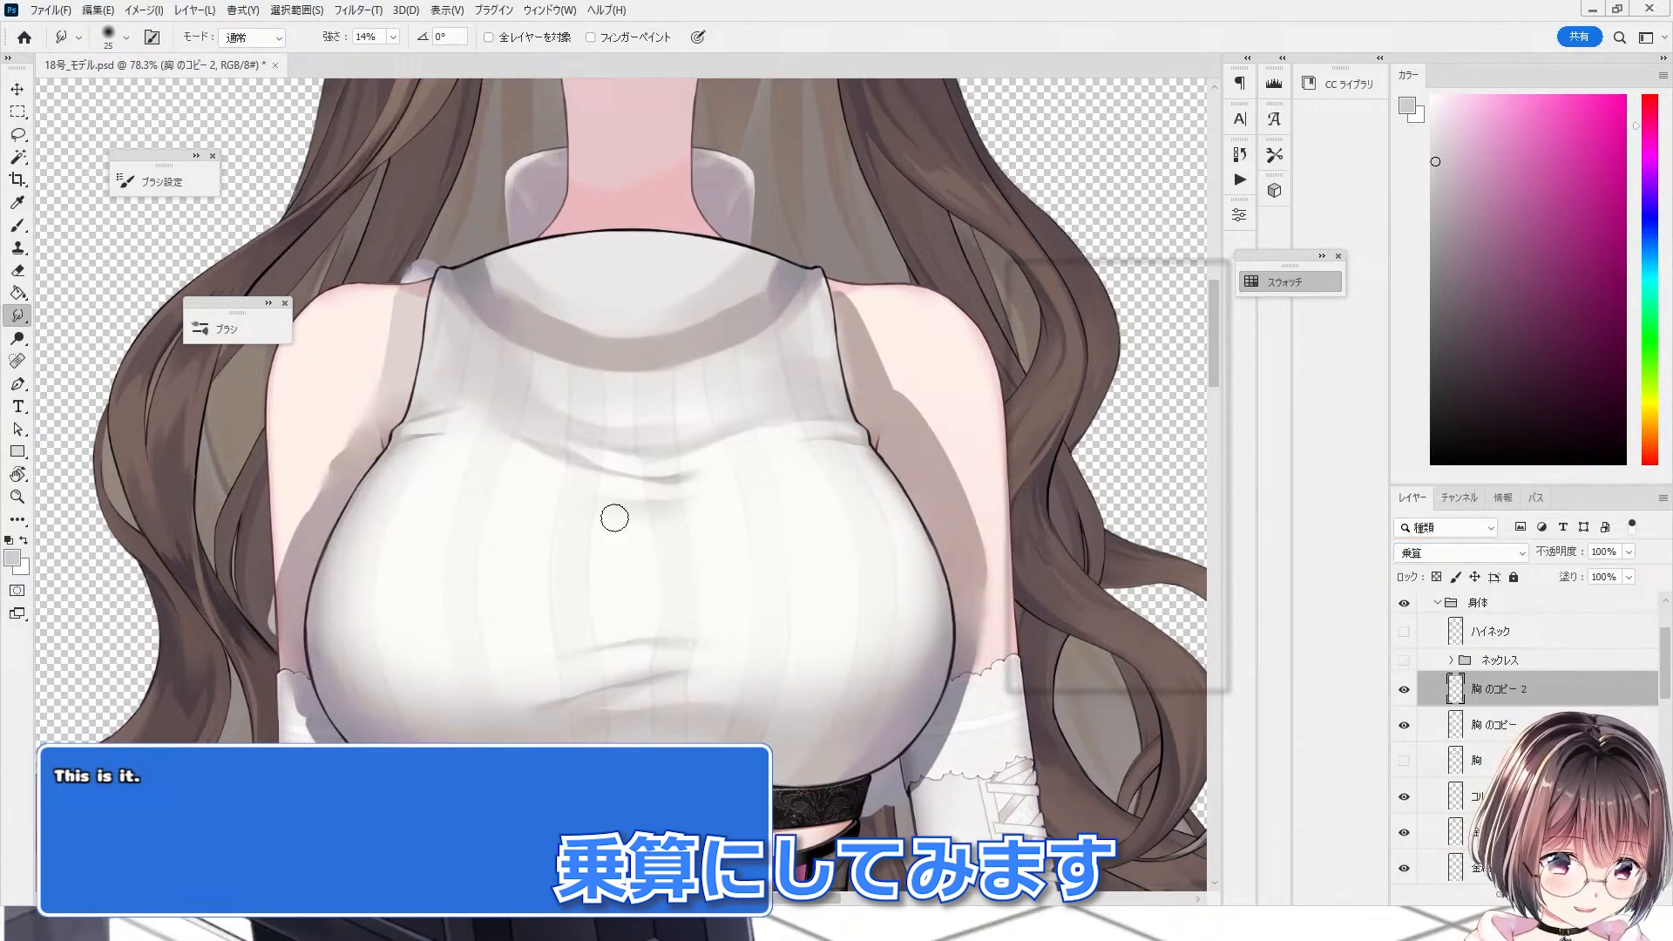
{"action": "scroll", "coordinate": [403, 486], "scroll_direction": "down", "scroll_amount": 2}
{"action": "scroll", "coordinate": [472, 503], "scroll_direction": "up", "scroll_amount": 2}
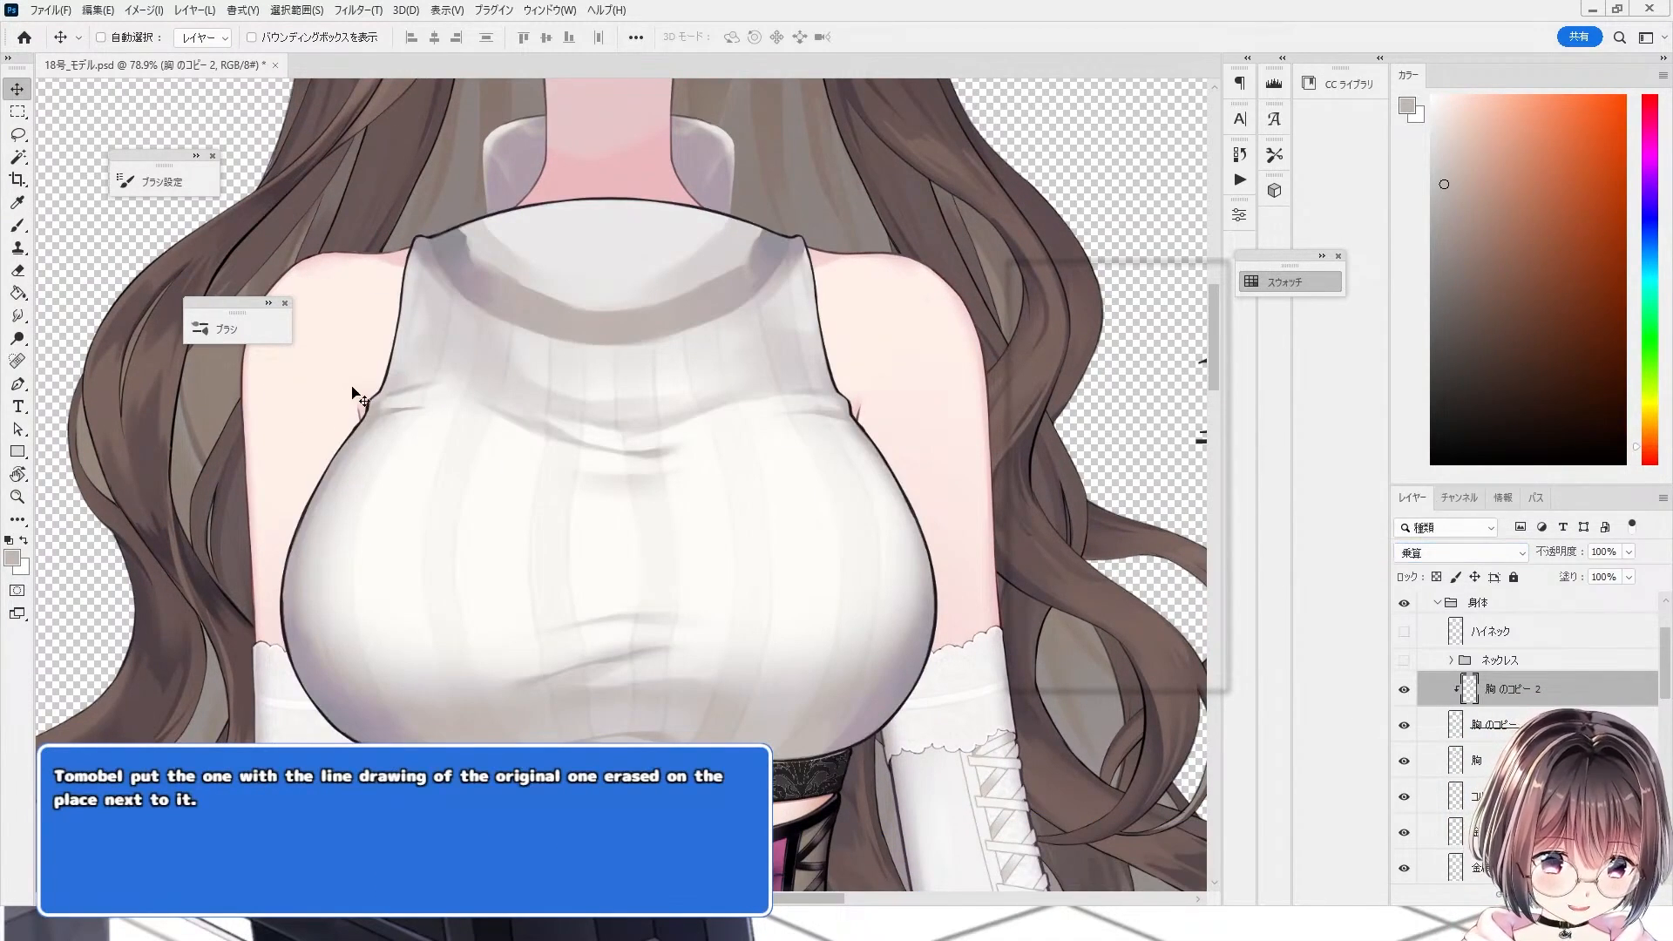
{"action": "scroll", "coordinate": [904, 662], "scroll_direction": "up", "scroll_amount": 6}
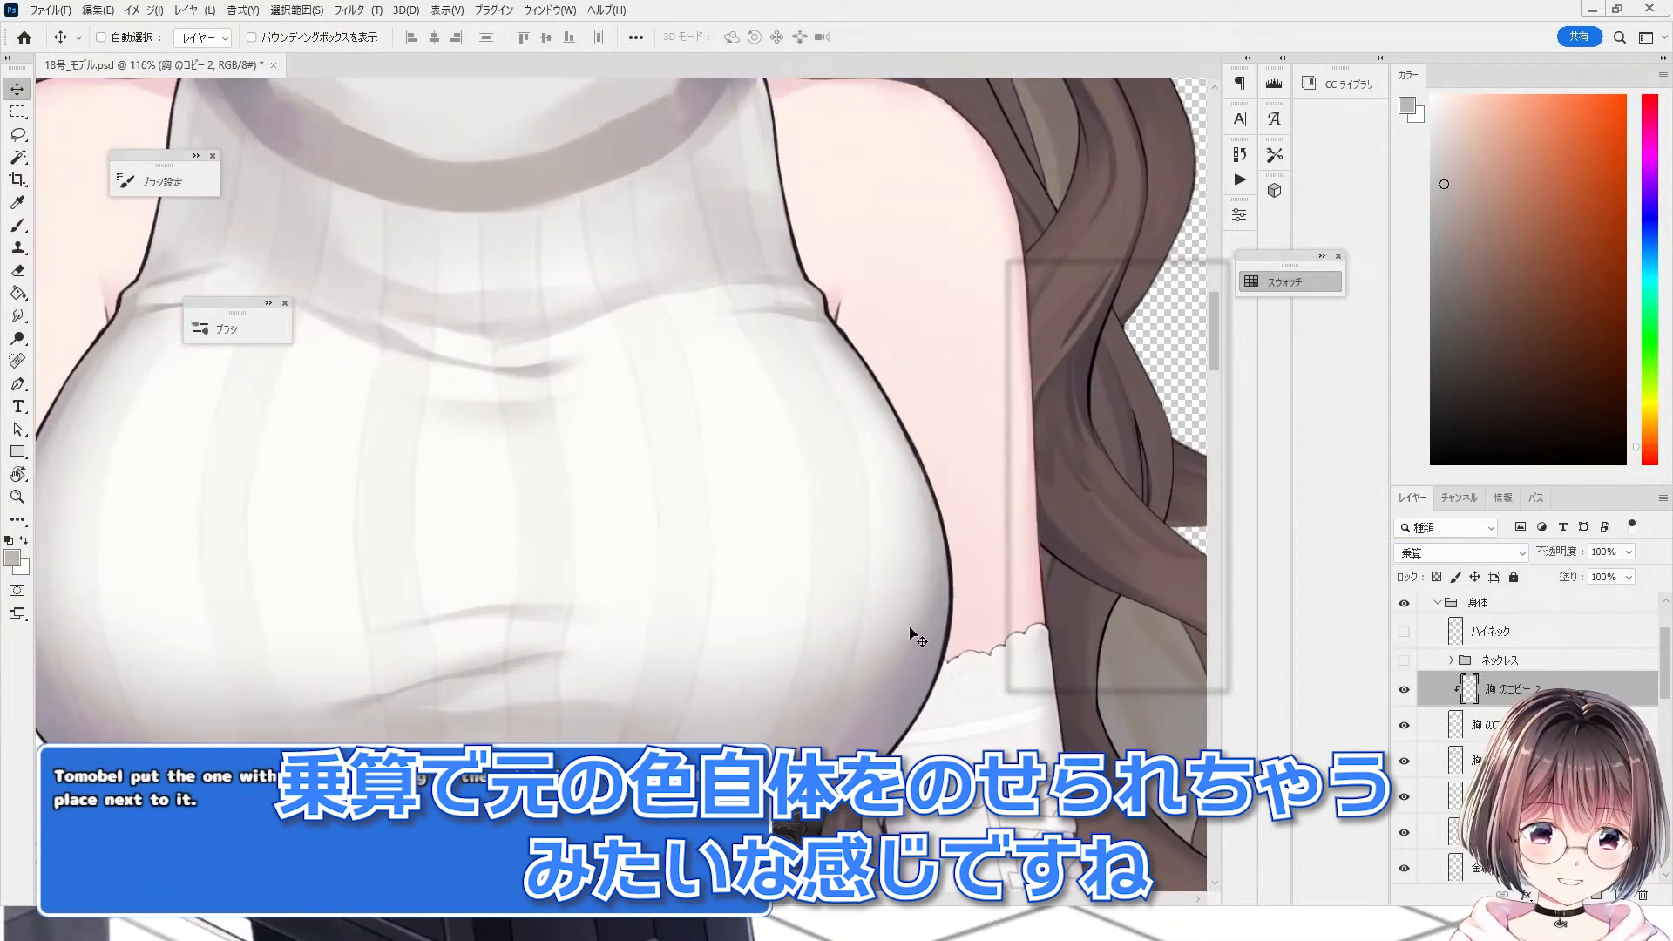
{"action": "left_click_drag", "start_coordinate": [950, 566], "coordinate": [920, 566]}
{"action": "scroll", "coordinate": [714, 601], "scroll_direction": "down", "scroll_amount": 3}
{"action": "left_click_drag", "start_coordinate": [665, 598], "coordinate": [875, 622]}
{"action": "left_click_drag", "start_coordinate": [275, 540], "coordinate": [283, 540]}
{"action": "scroll", "coordinate": [282, 540], "scroll_direction": "down", "scroll_amount": 2}
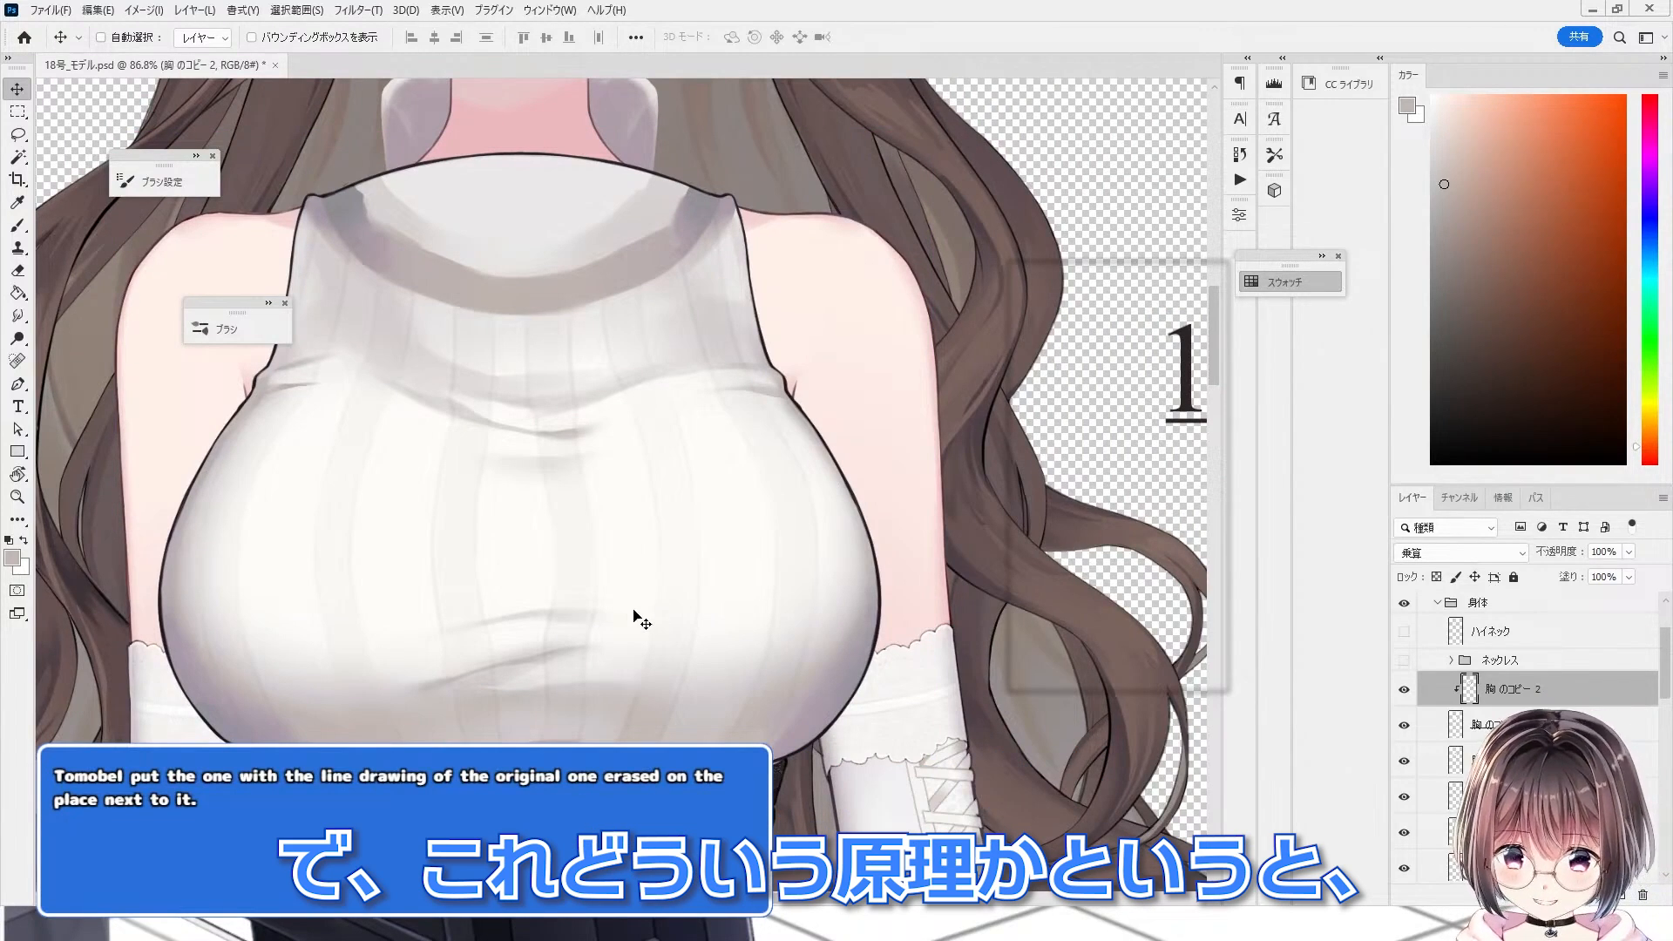
Step: Hide the upper chest copies, select the flat-fill chest layer and set its blend mode to 除算
{"action": "left_click_drag", "start_coordinate": [1403, 689], "coordinate": [1404, 724]}
{"action": "left_click", "coordinate": [1403, 761]}
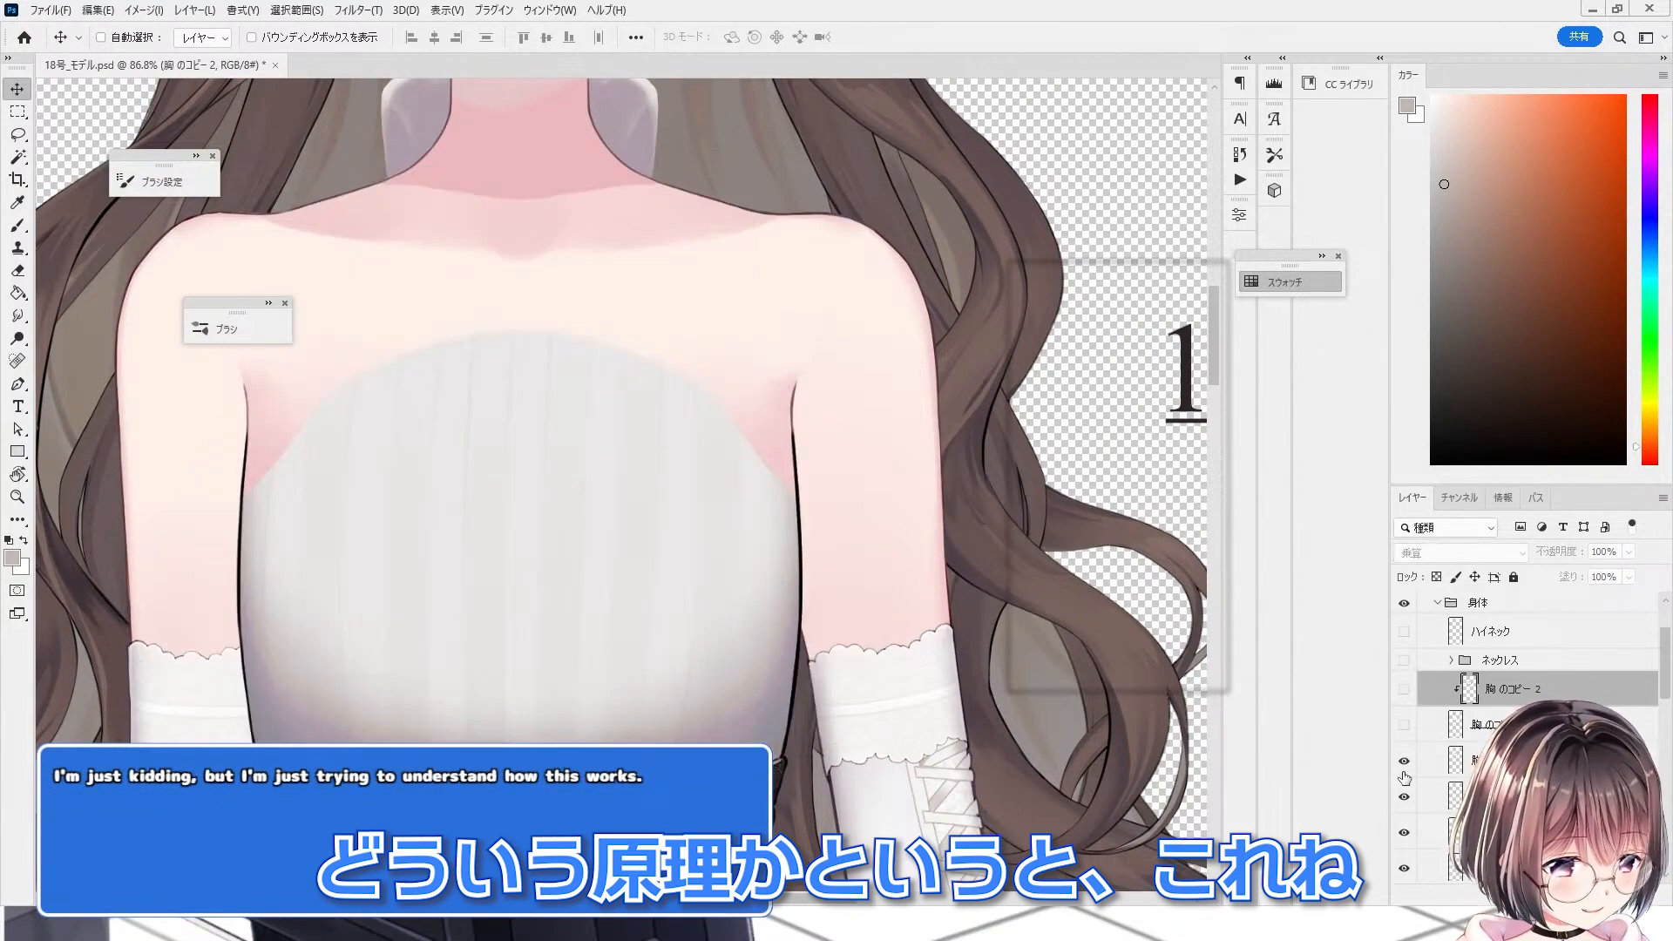
{"action": "left_click", "coordinate": [1404, 761]}
{"action": "left_click", "coordinate": [1495, 761]}
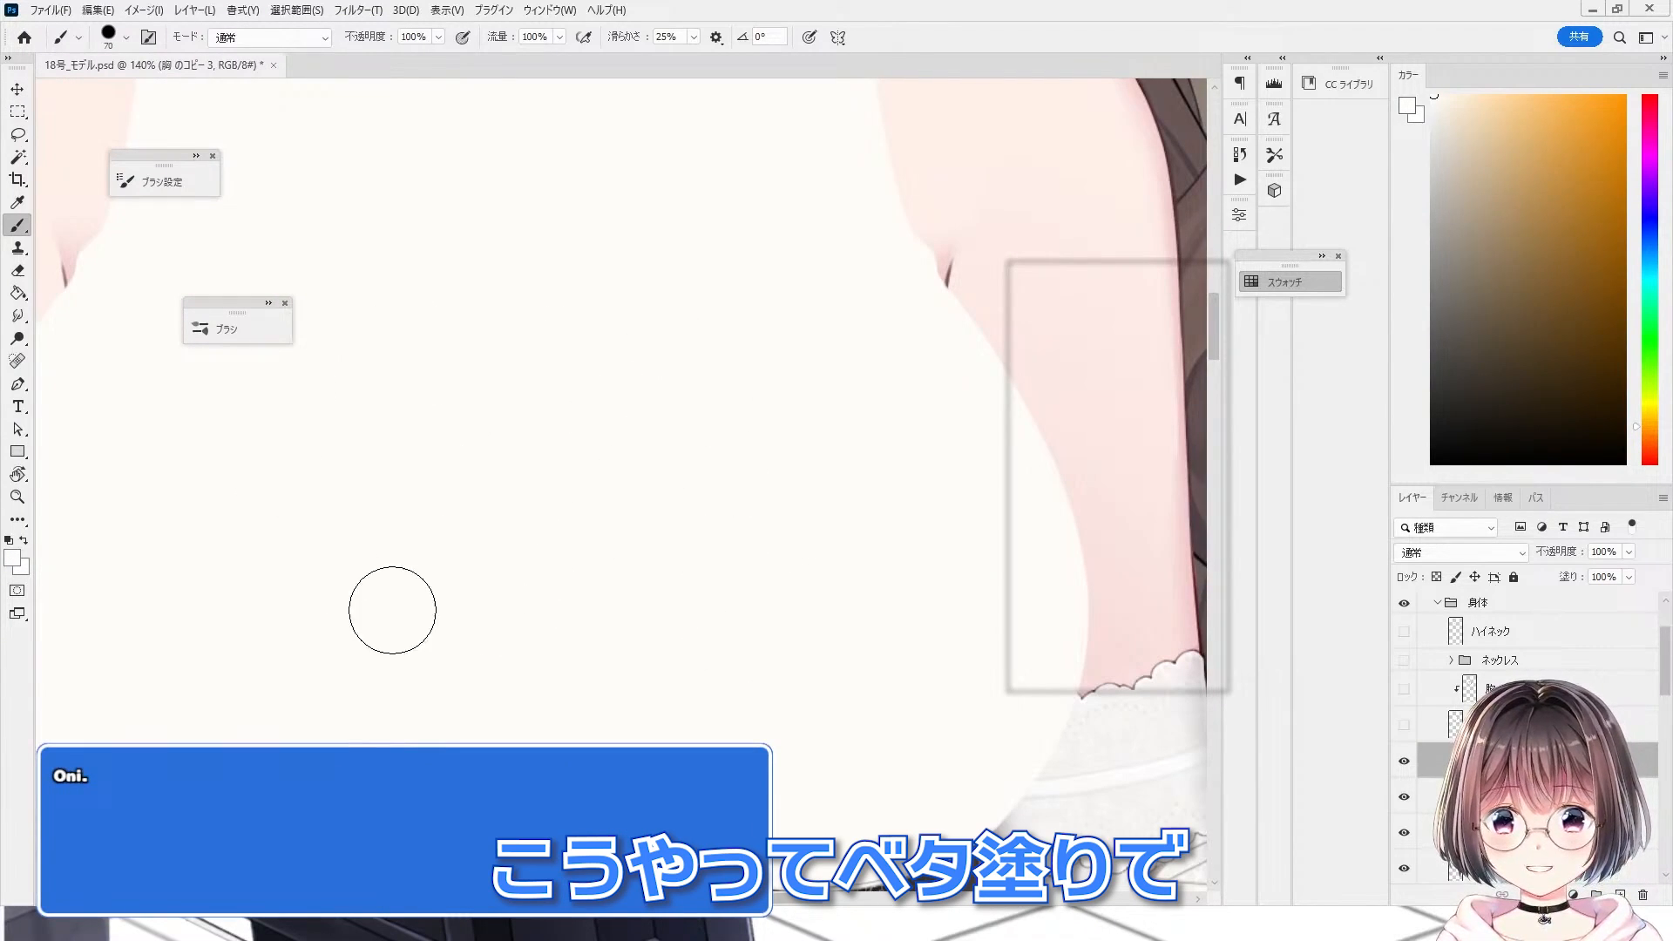
{"action": "scroll", "coordinate": [482, 674], "scroll_direction": "down", "scroll_amount": 3}
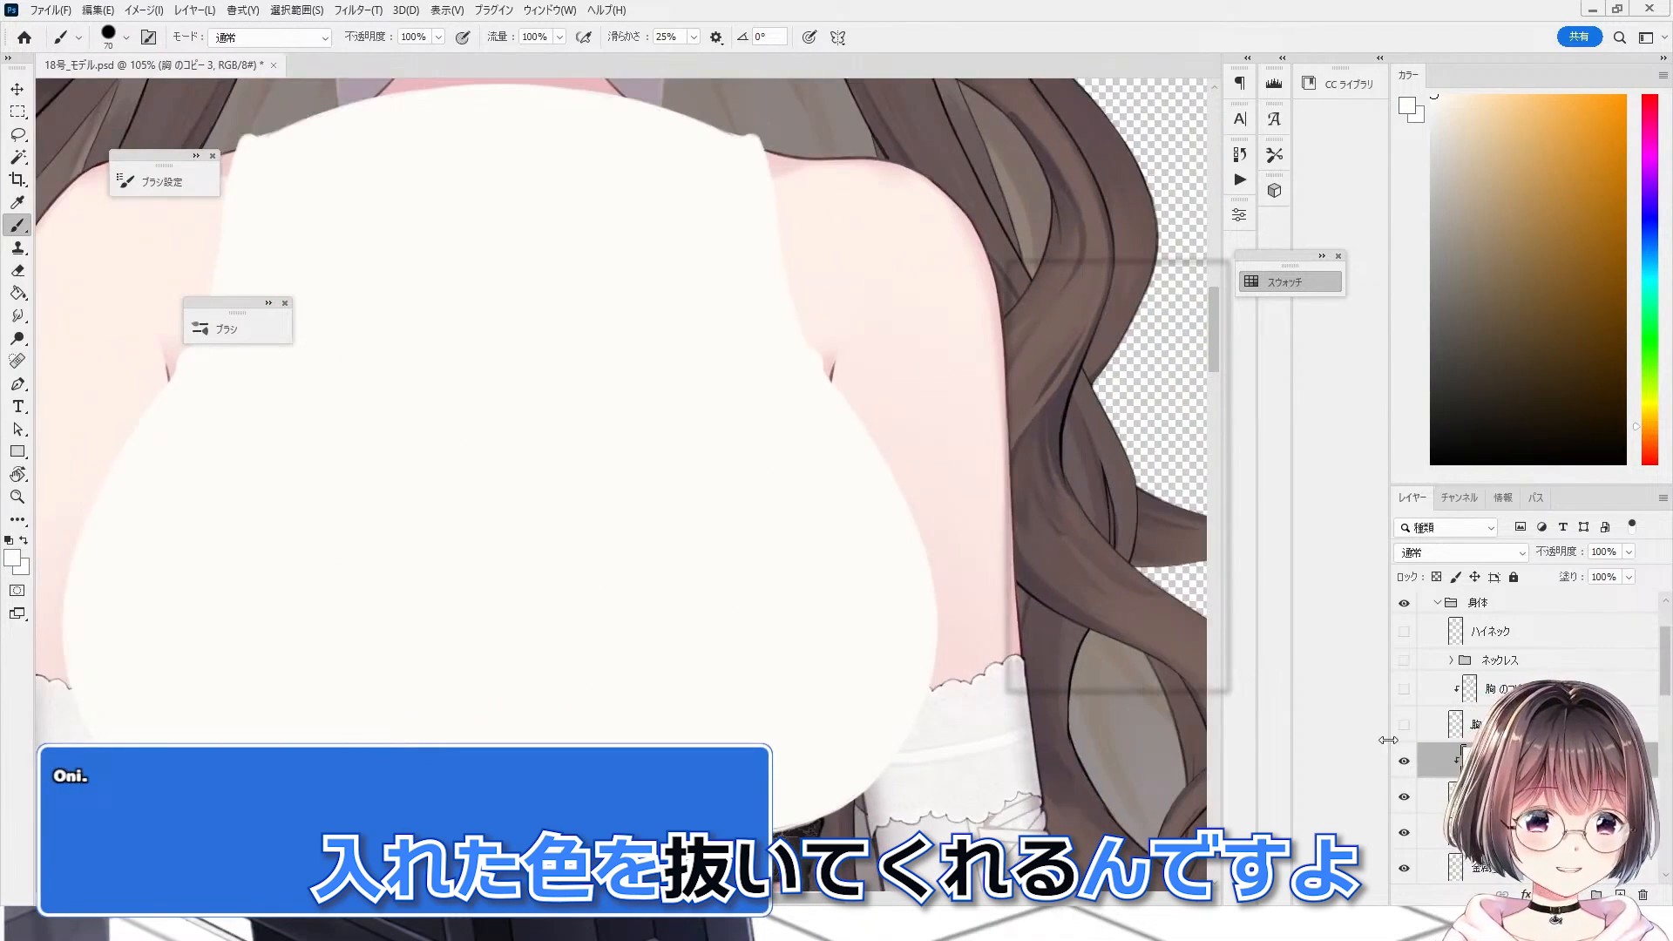
{"action": "left_click", "coordinate": [1501, 552]}
{"action": "left_click", "coordinate": [1422, 822]}
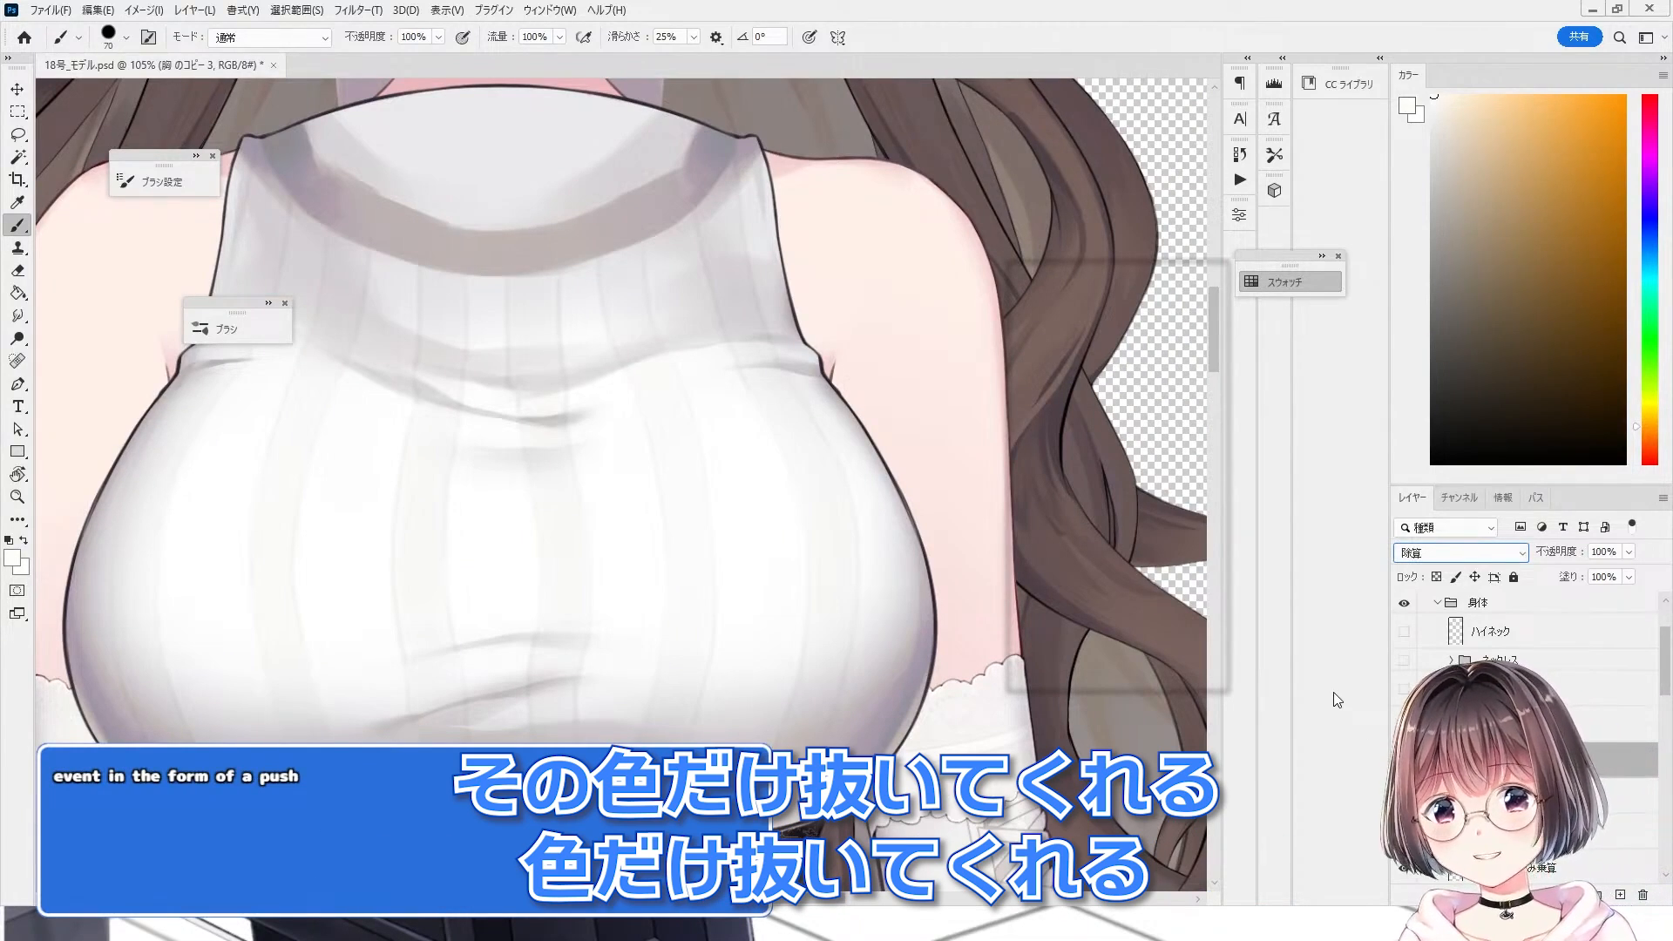
Step: Add a new empty layer above the flat-fill chest layer
{"action": "left_click", "coordinate": [1625, 895]}
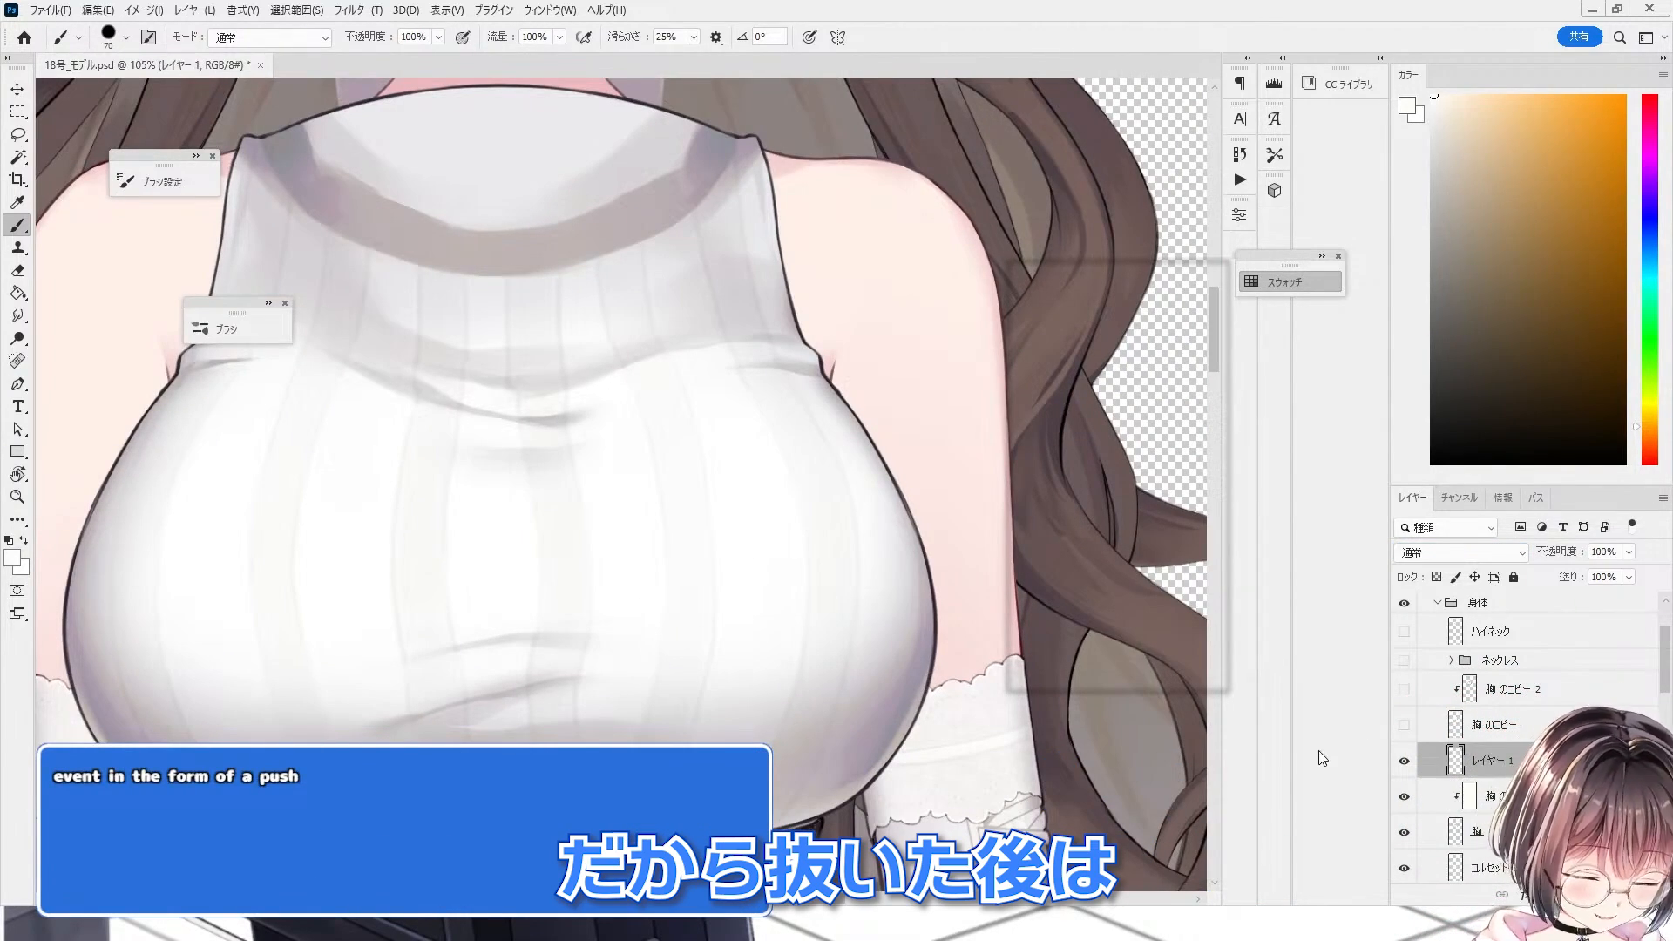
{"action": "scroll", "coordinate": [813, 526], "scroll_direction": "up", "scroll_amount": 4}
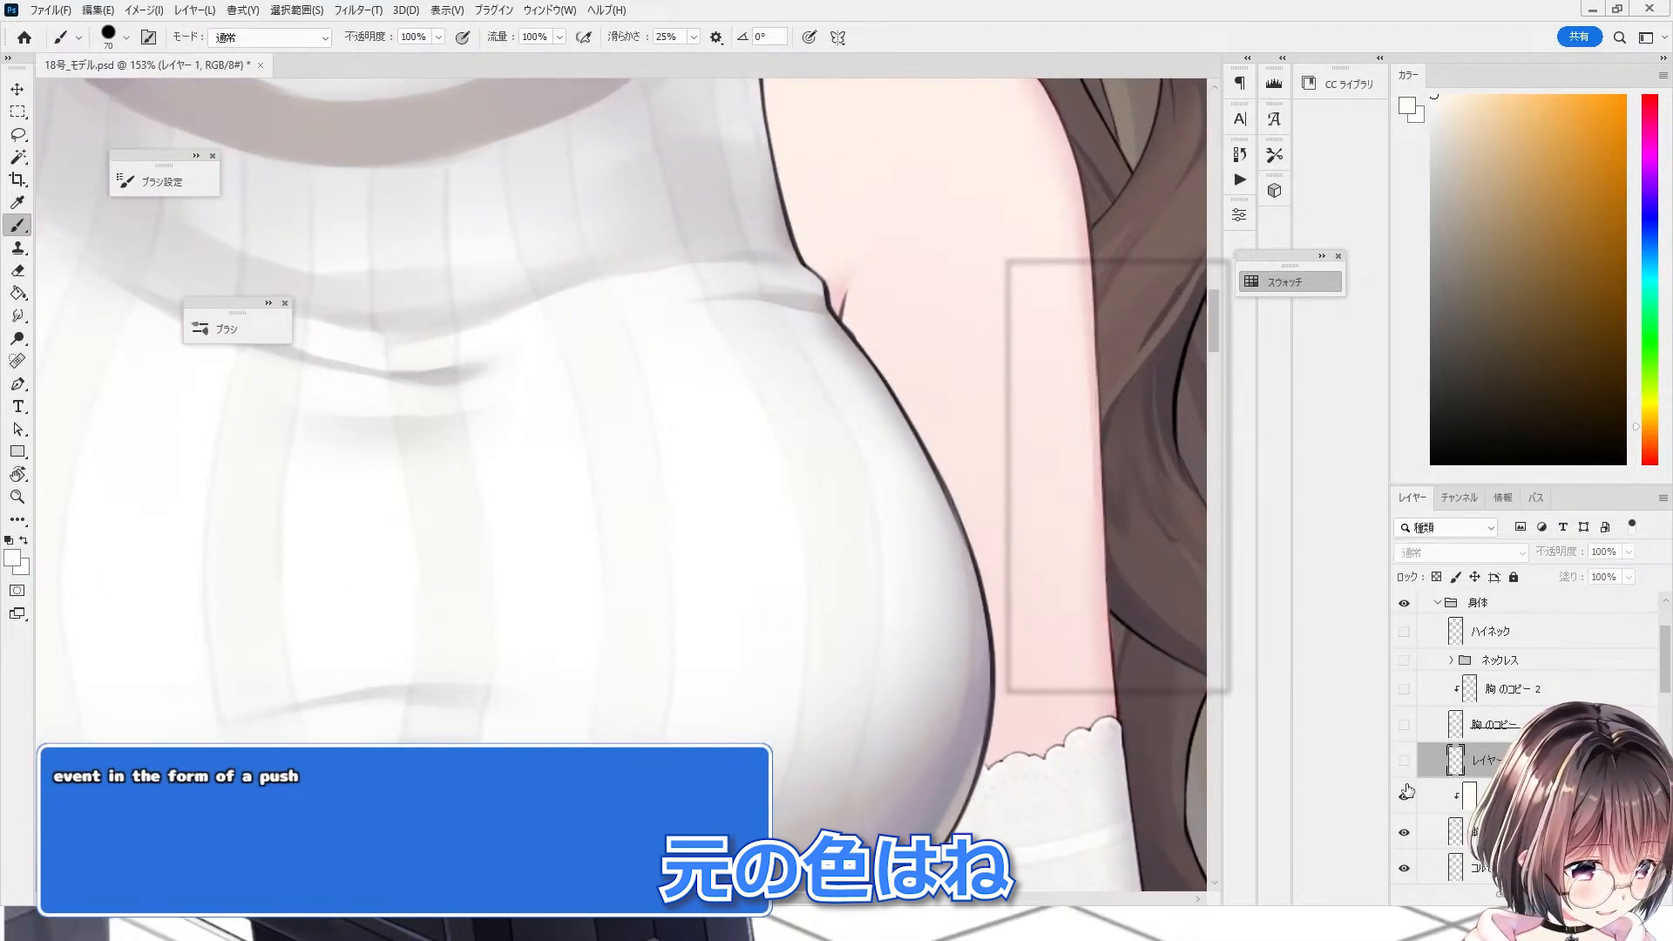
{"action": "scroll", "coordinate": [590, 175], "scroll_direction": "up", "scroll_amount": 5}
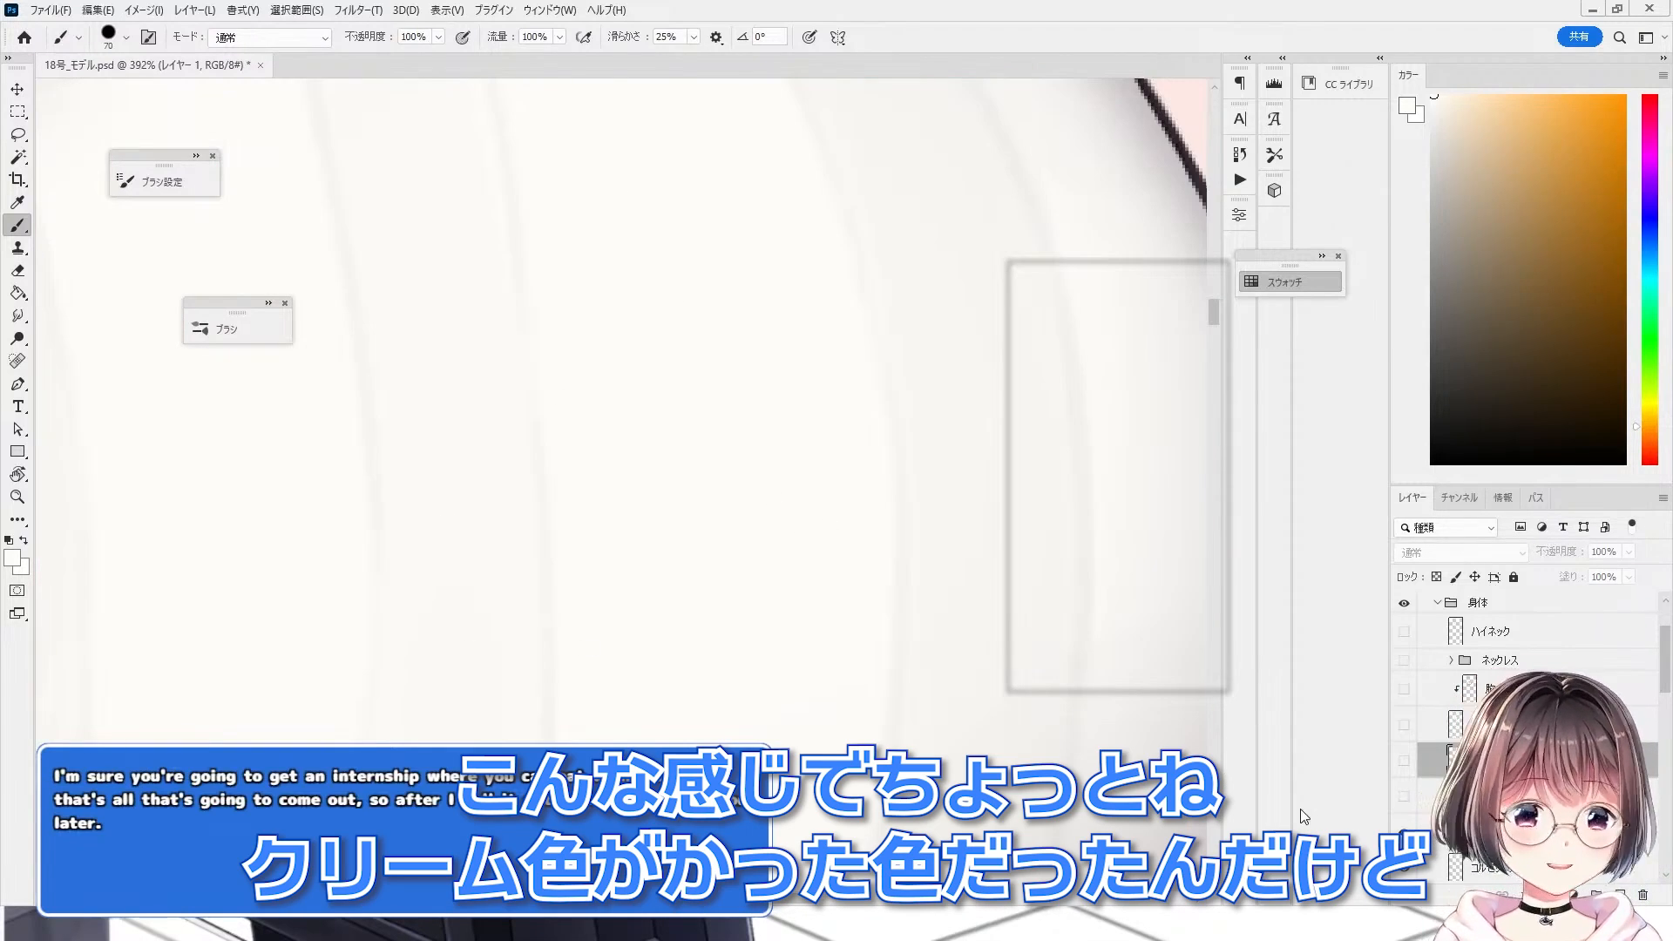
{"action": "left_click", "coordinate": [1403, 796]}
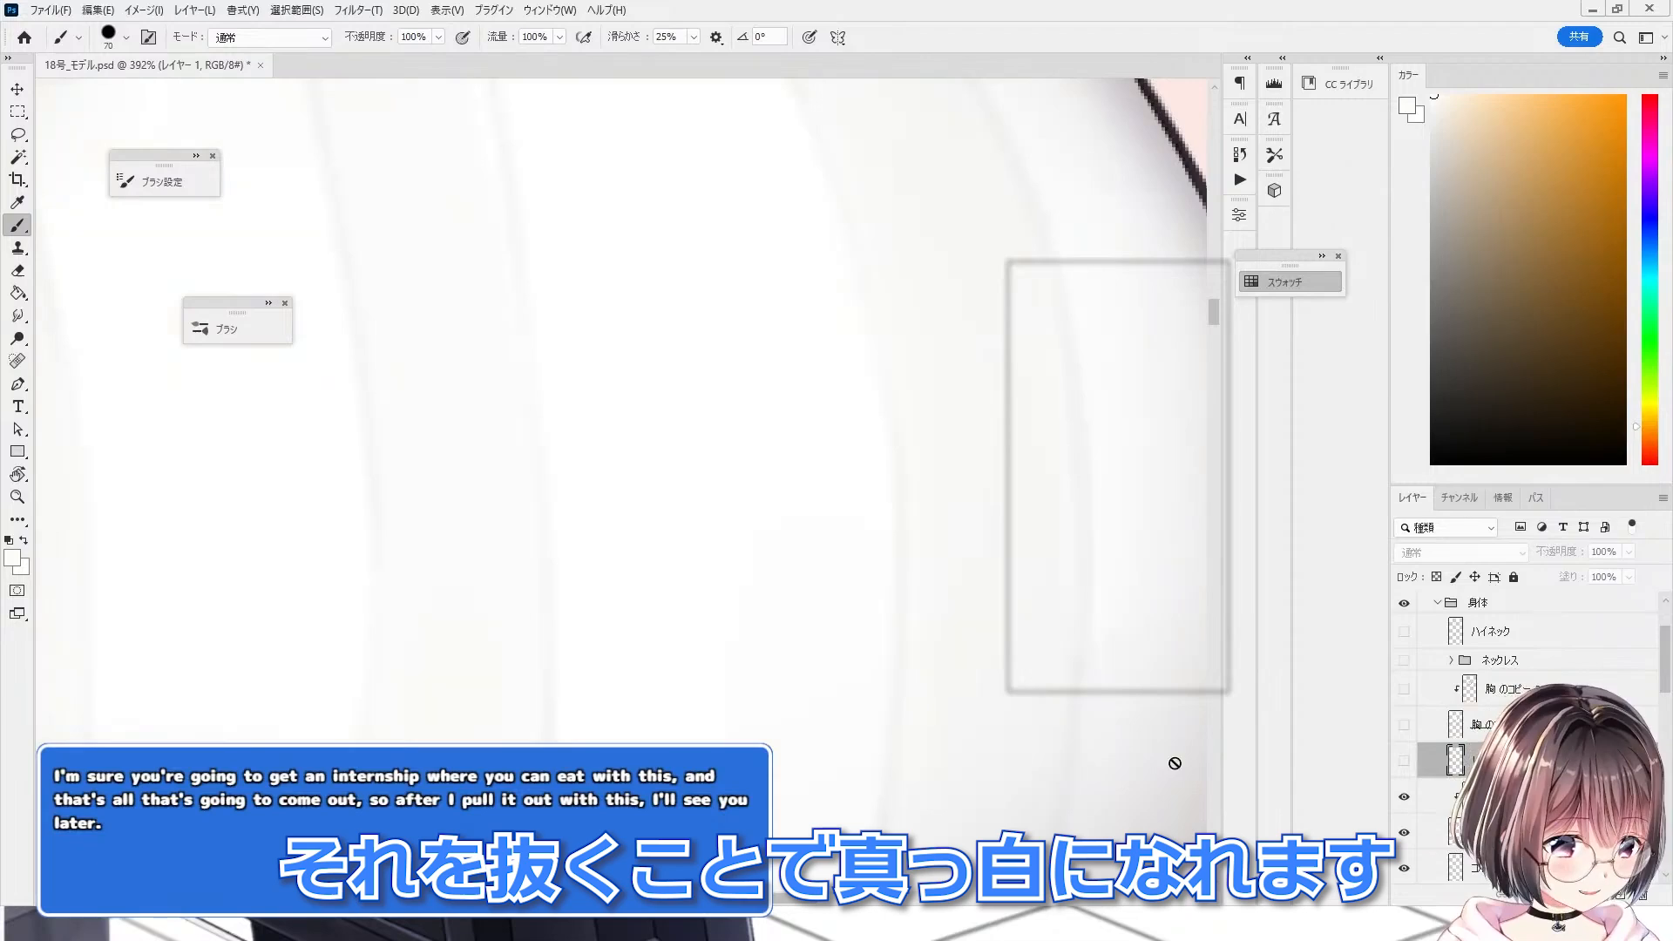
{"action": "left_click", "coordinate": [736, 562], "text": "alt"}
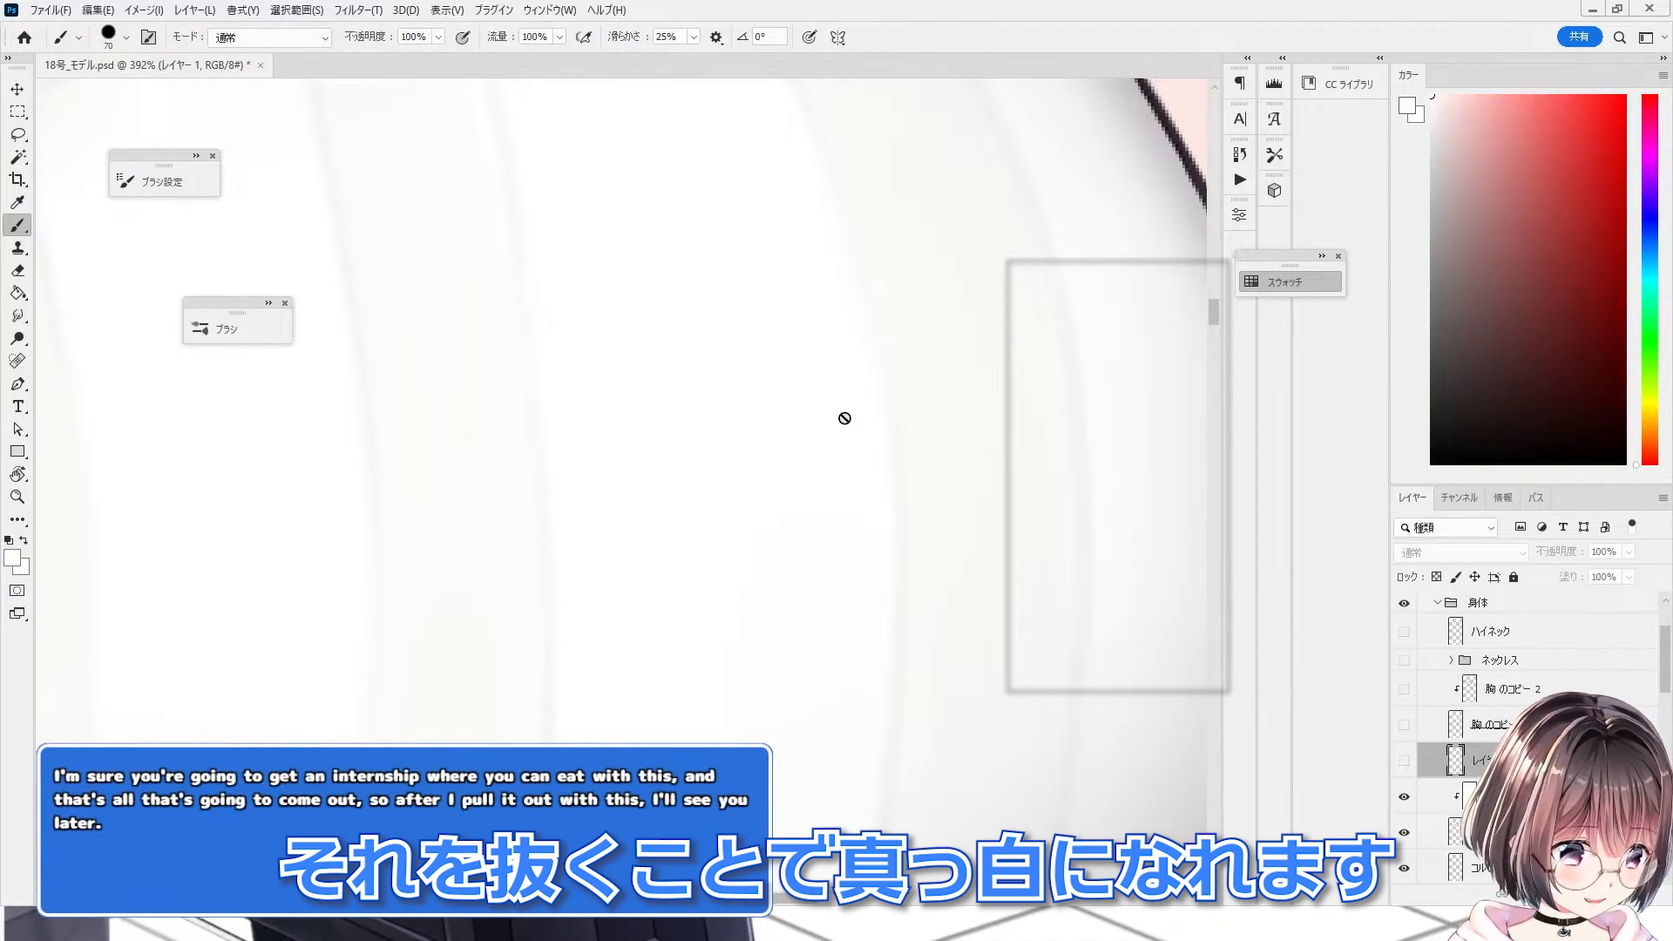
{"action": "scroll", "coordinate": [843, 414], "scroll_direction": "down", "scroll_amount": 8}
{"action": "scroll", "coordinate": [653, 483], "scroll_direction": "up", "scroll_amount": 1}
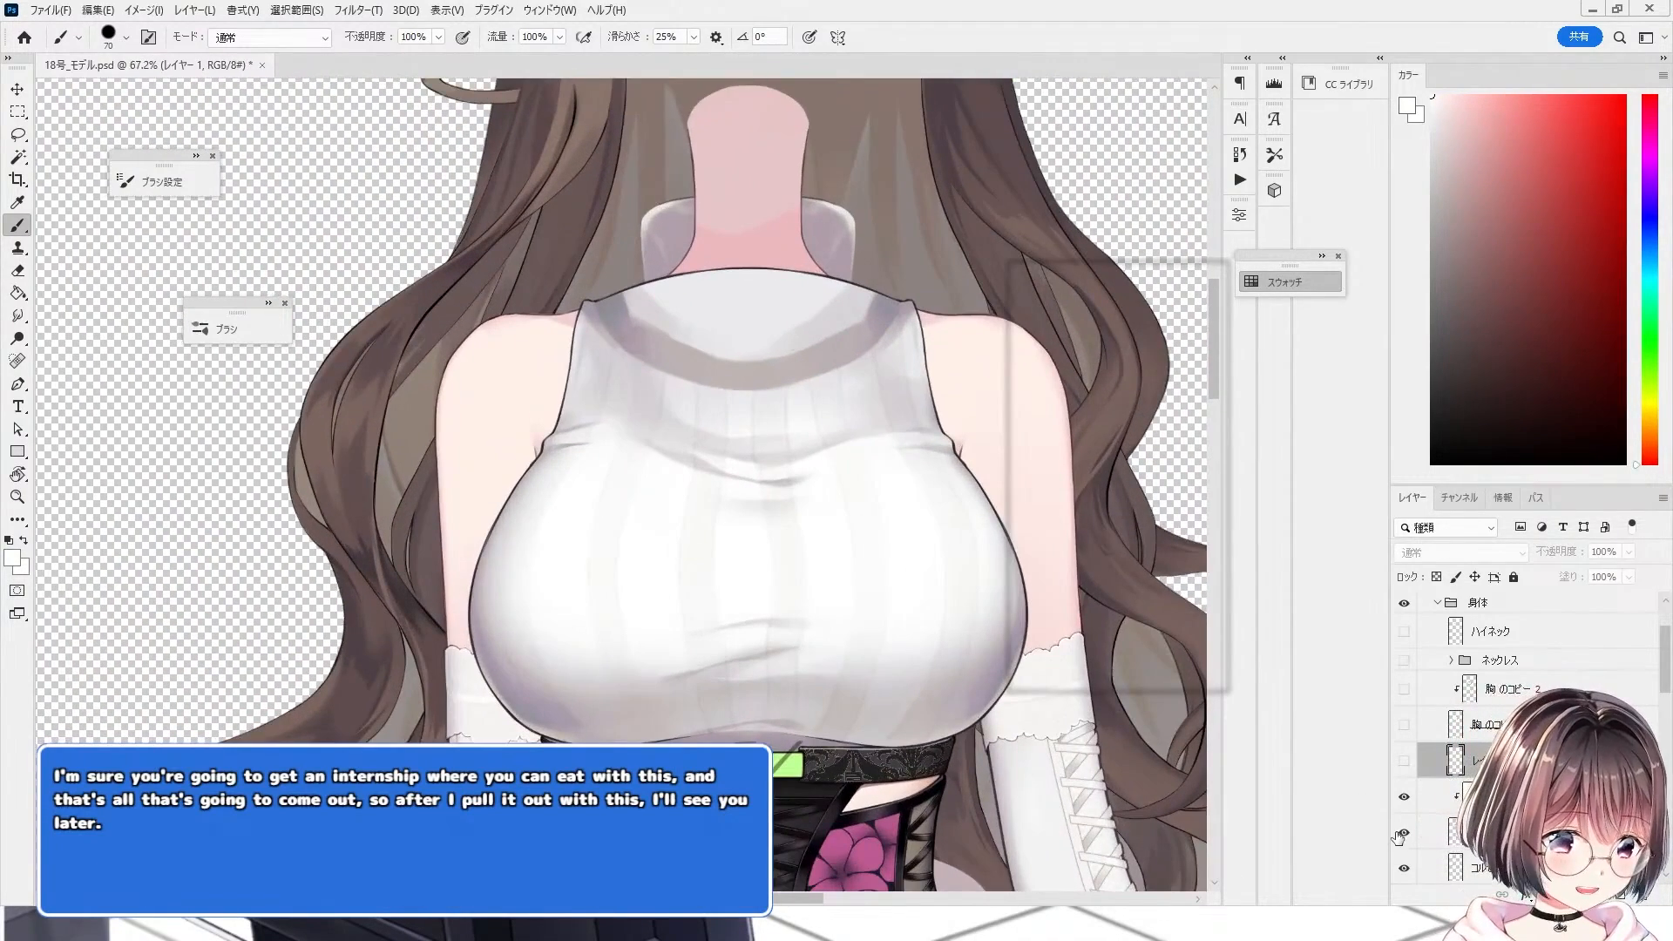
Step: Select the red flat-fill layer and sample the red sweater colour with the eyedropper
{"action": "left_click", "coordinate": [1481, 832]}
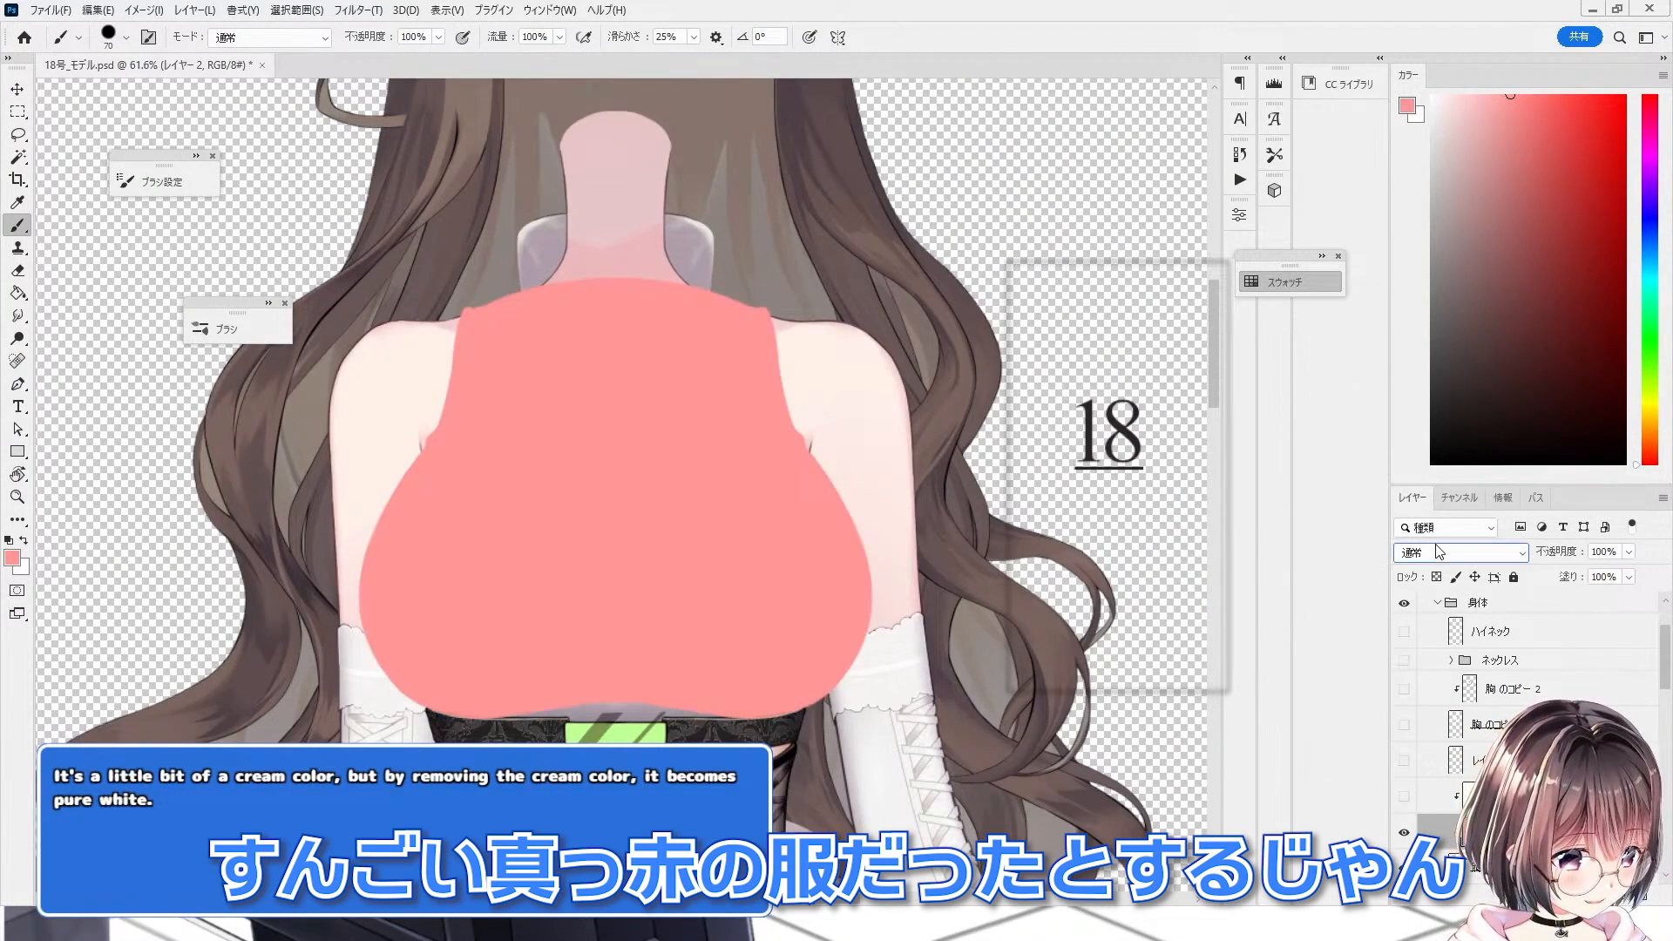
{"action": "left_click", "coordinate": [1437, 551]}
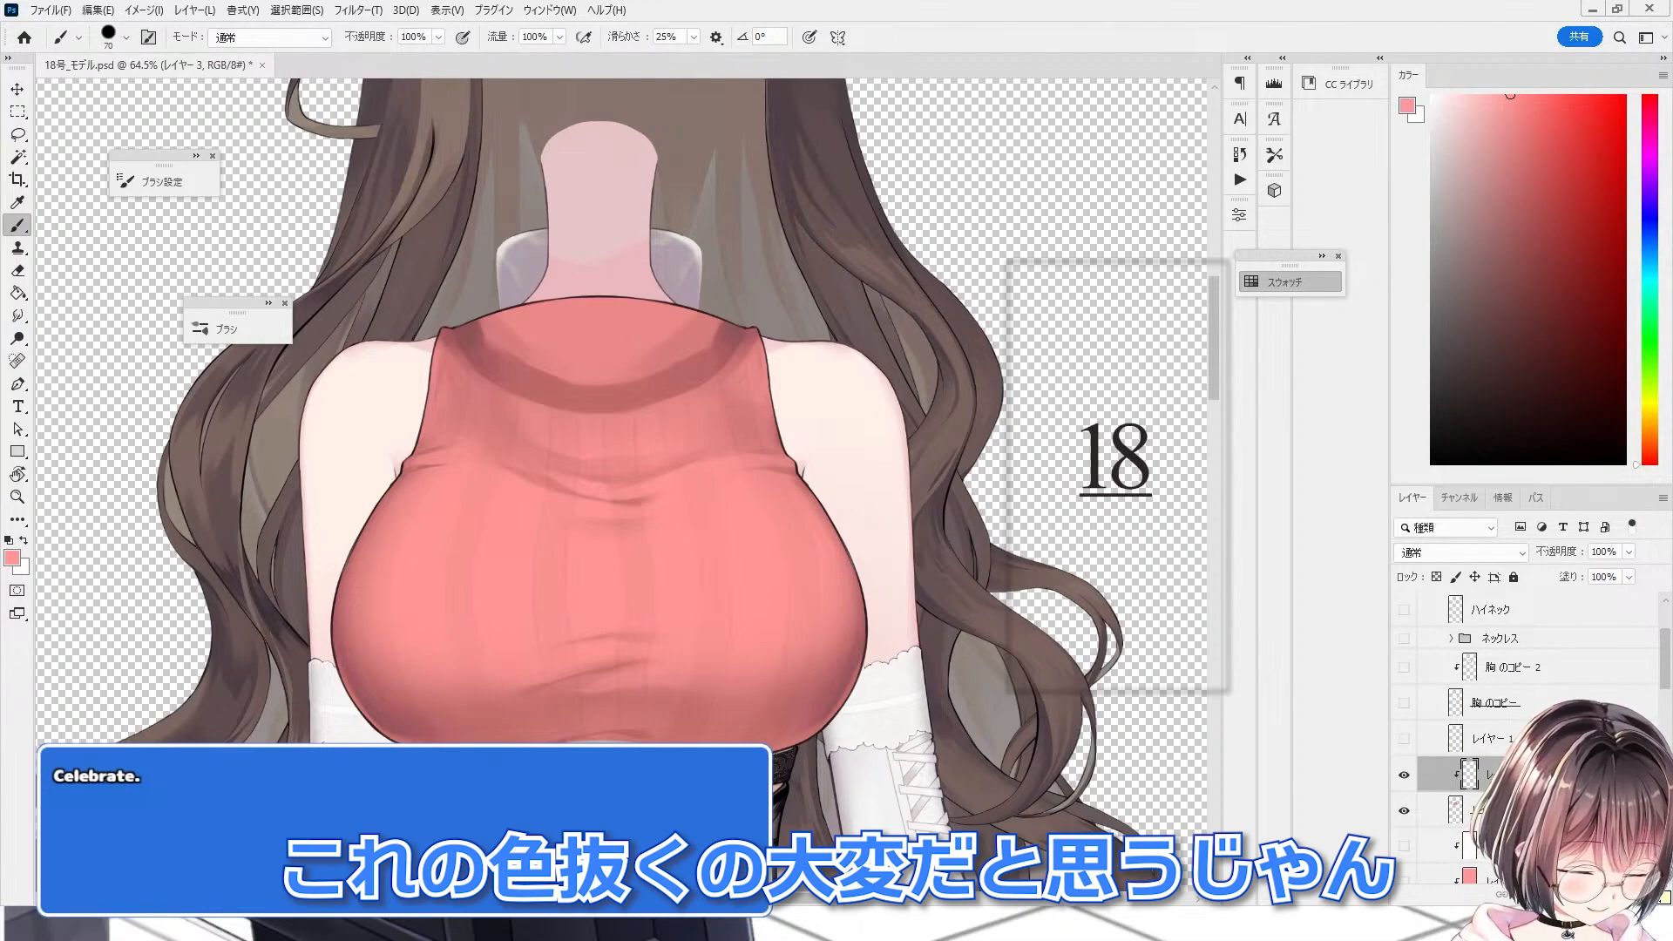
{"action": "scroll", "coordinate": [776, 539], "scroll_direction": "up", "scroll_amount": 5}
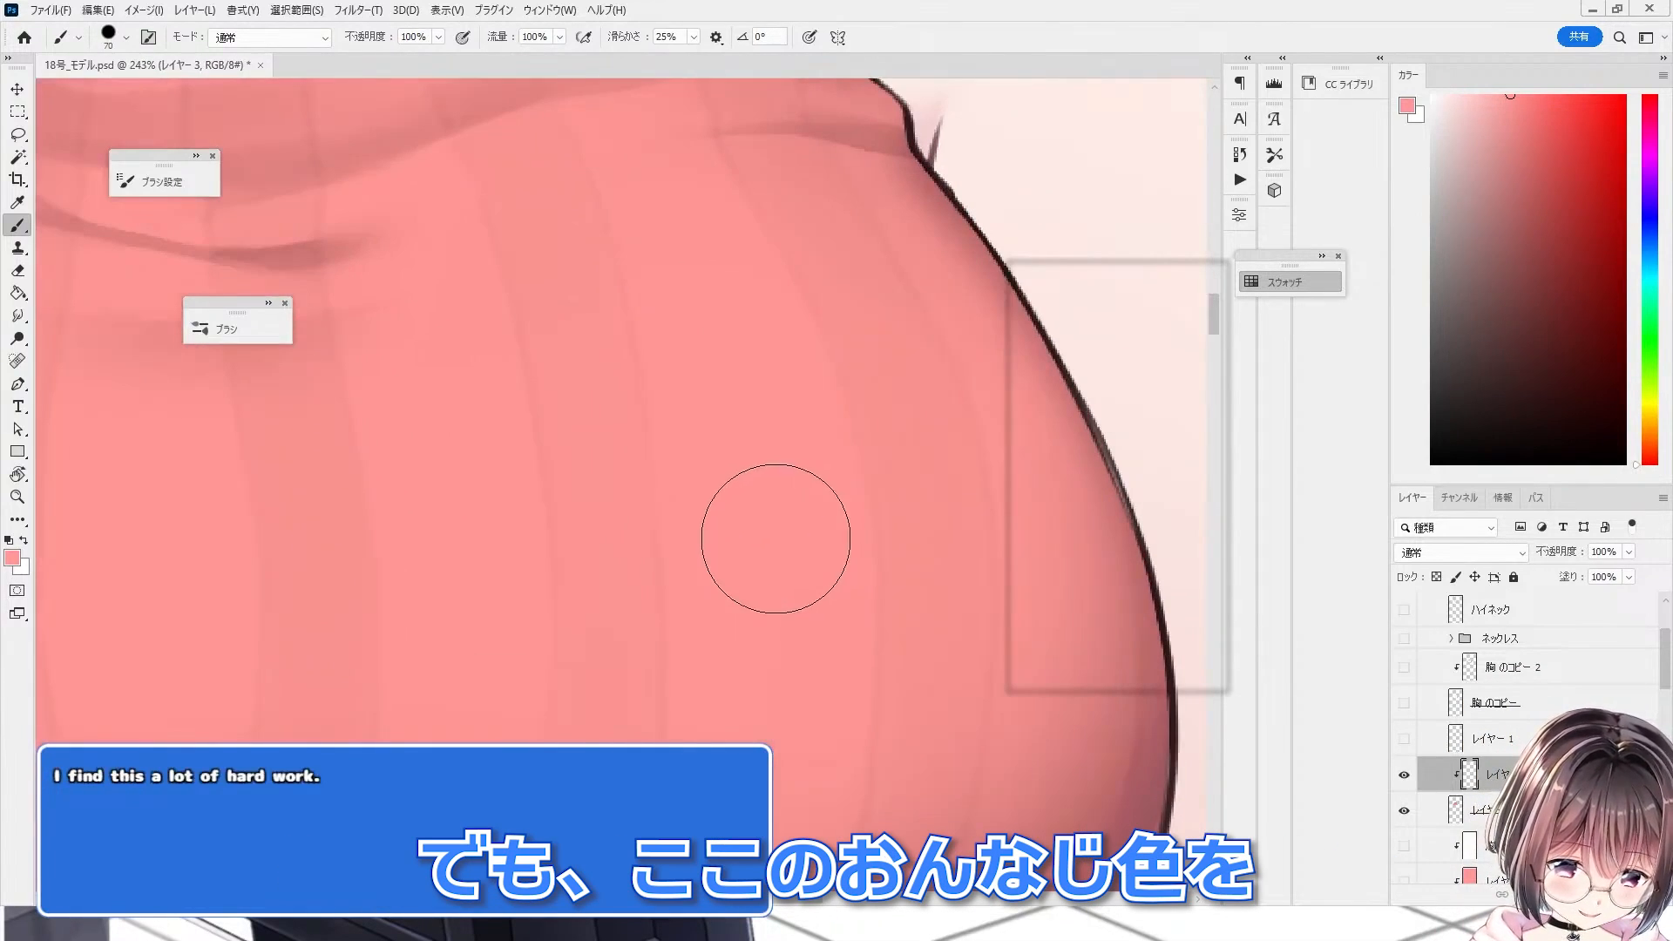
{"action": "left_click", "coordinate": [771, 551], "text": "alt"}
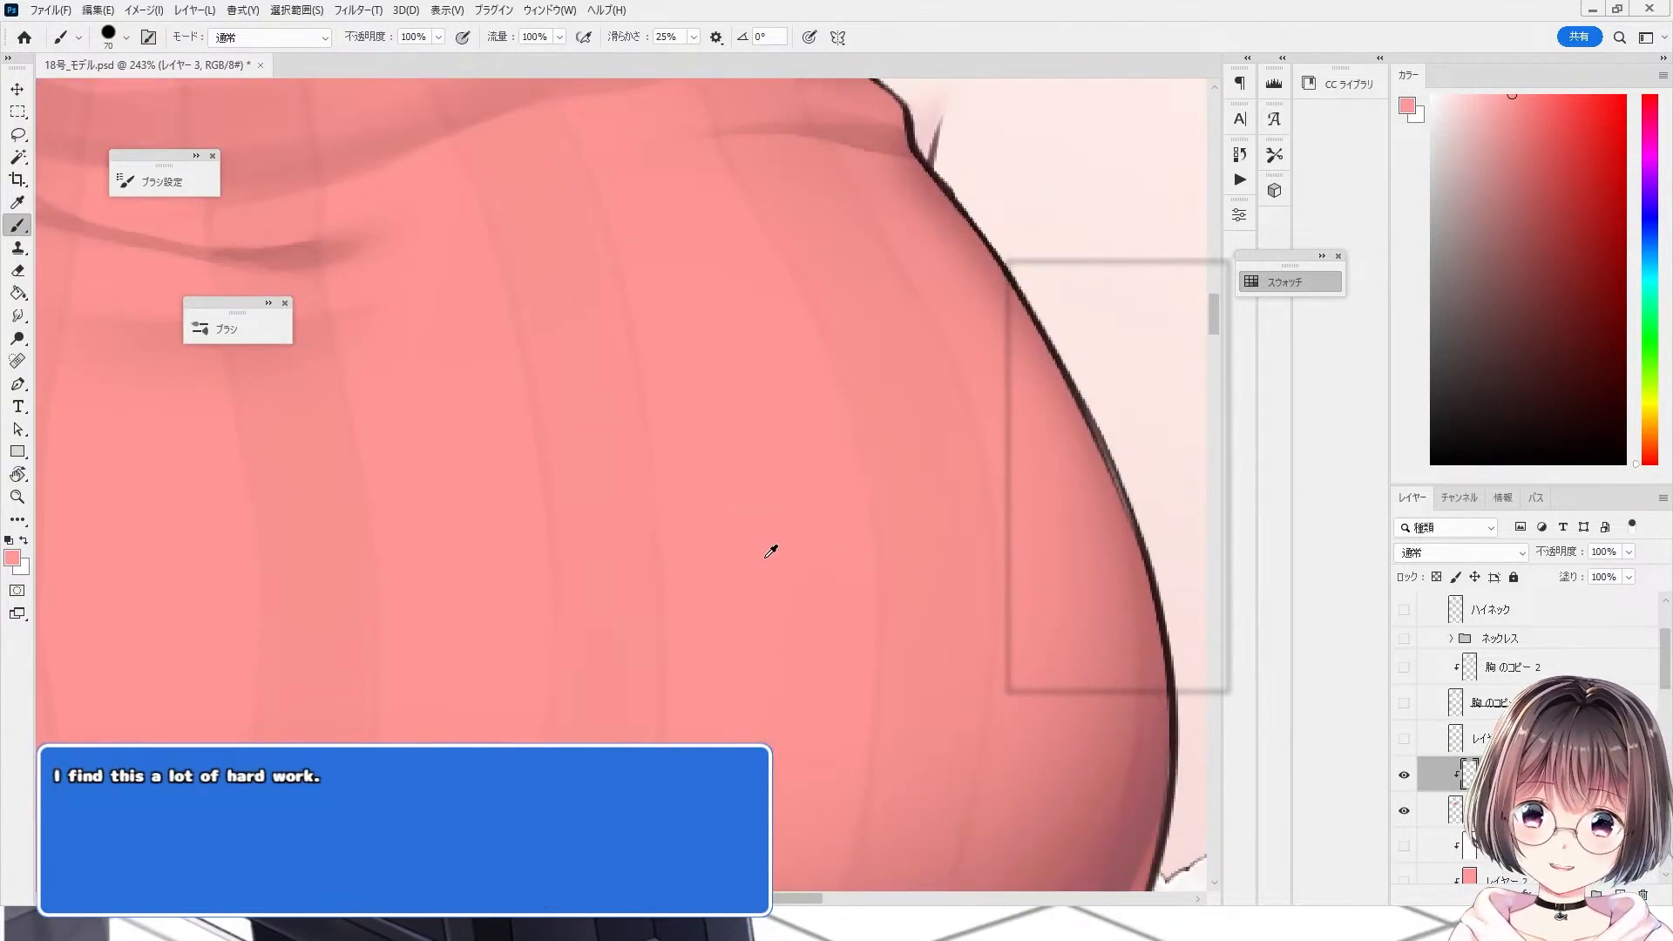
{"action": "scroll", "coordinate": [766, 557], "scroll_direction": "down", "scroll_amount": 5}
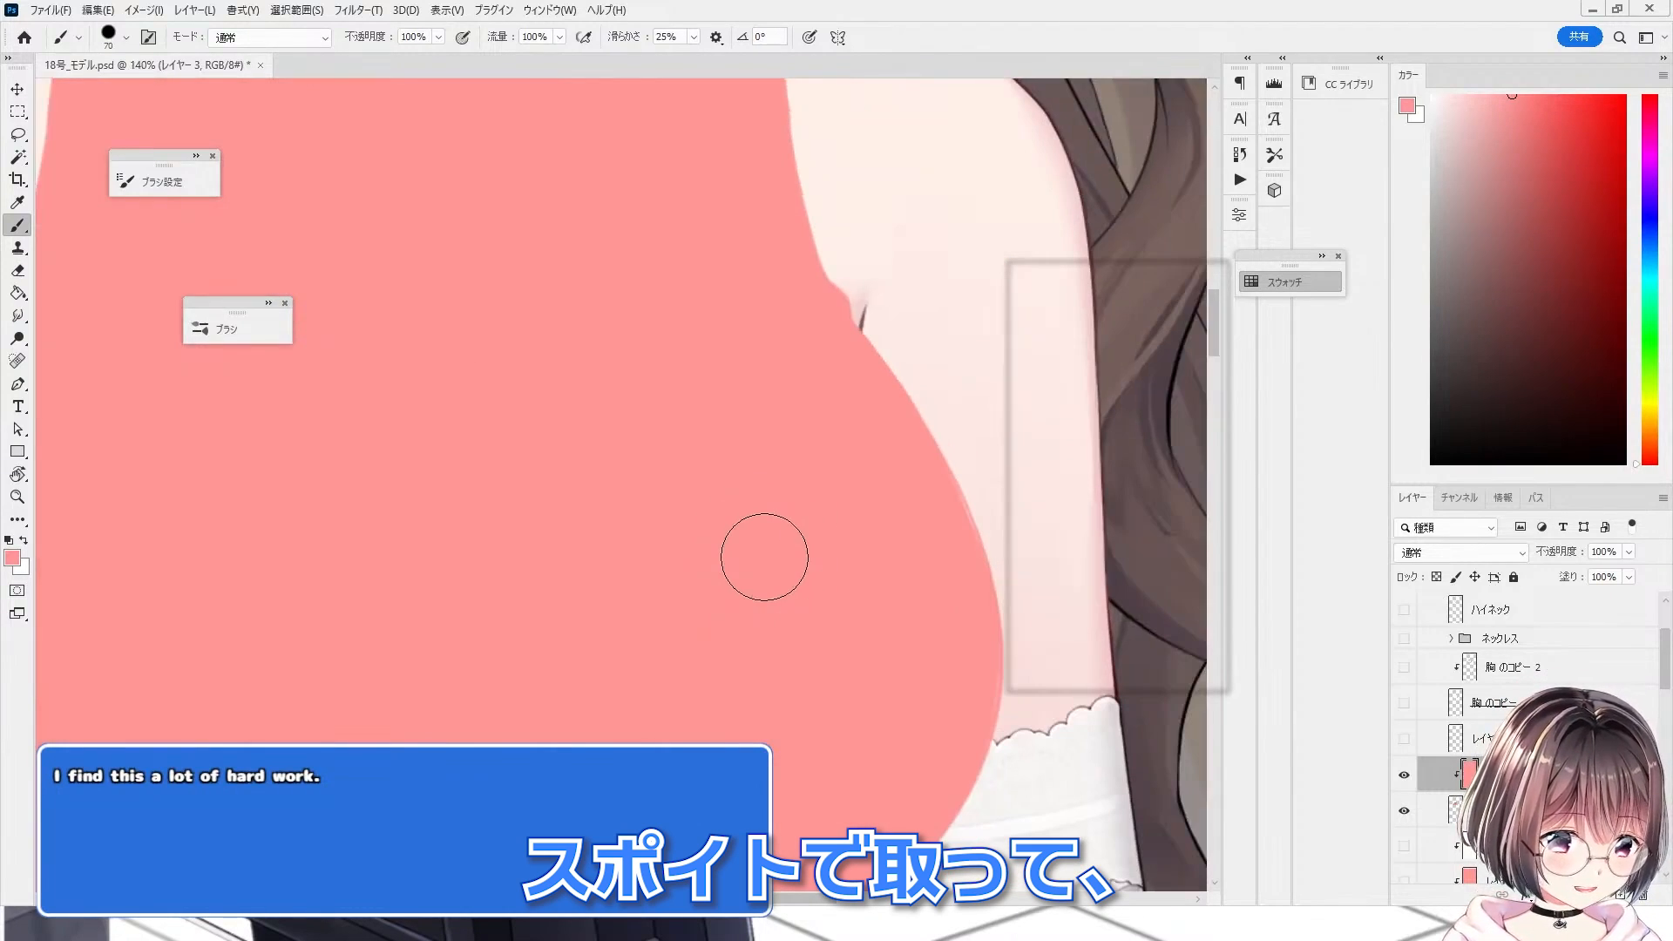
{"action": "scroll", "coordinate": [549, 578], "scroll_direction": "up", "scroll_amount": 1}
Step: Set the red flat-fill layer's blend mode to 除算 and open the blend mode list again
{"action": "left_click", "coordinate": [1420, 554]}
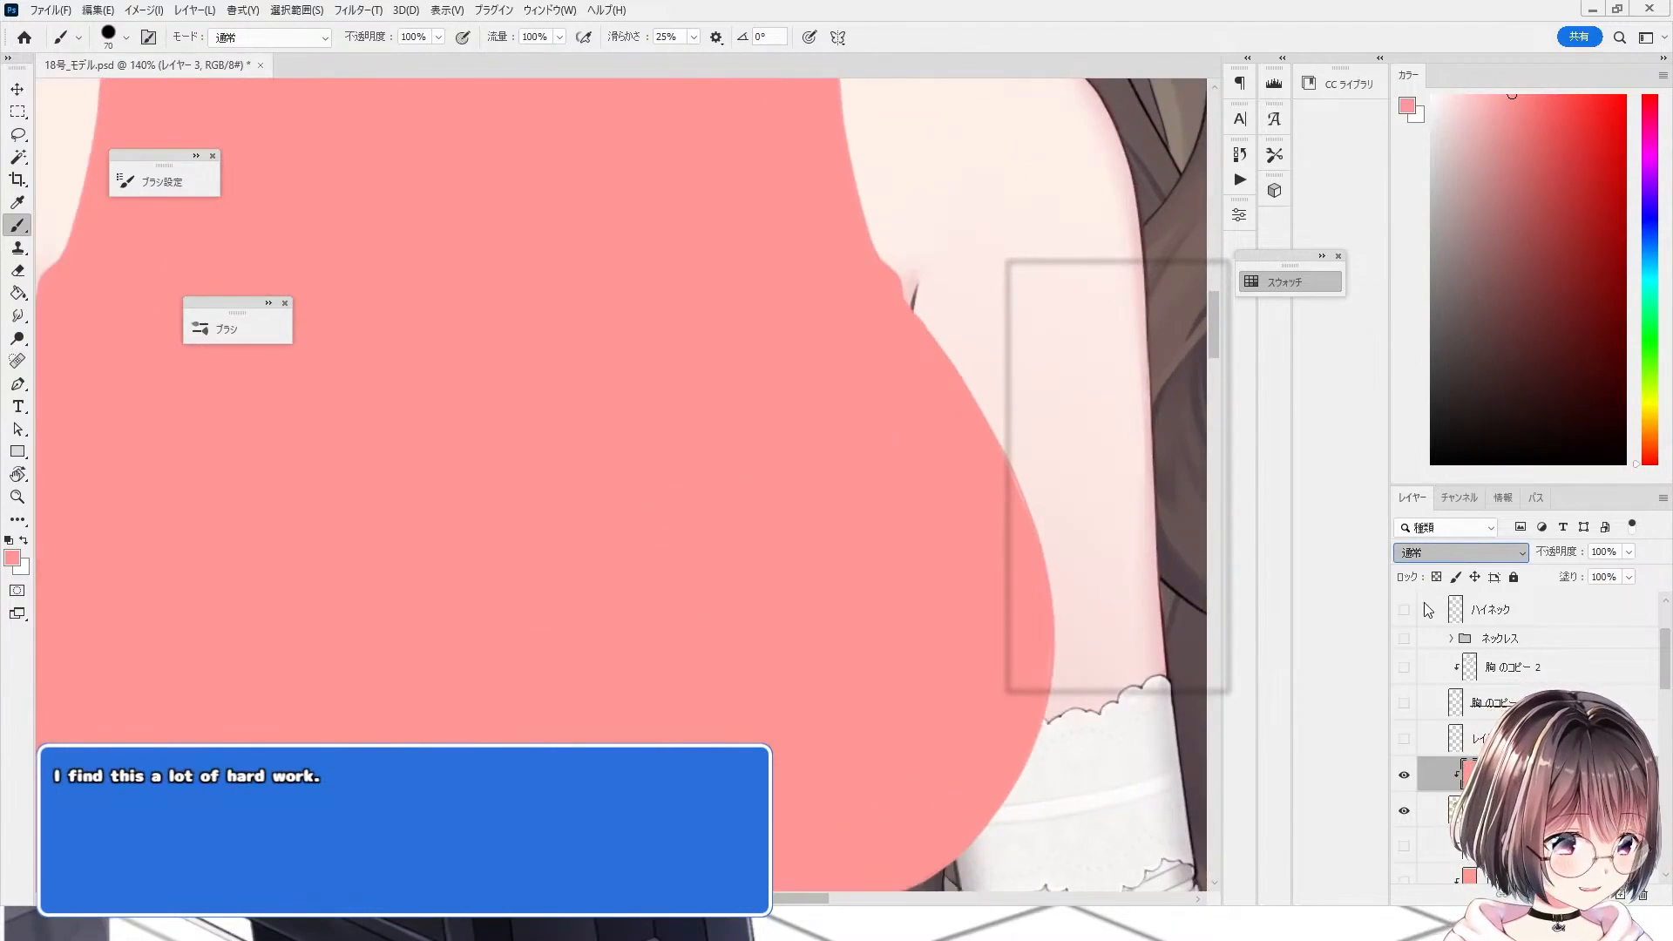
{"action": "left_click", "coordinate": [1434, 814]}
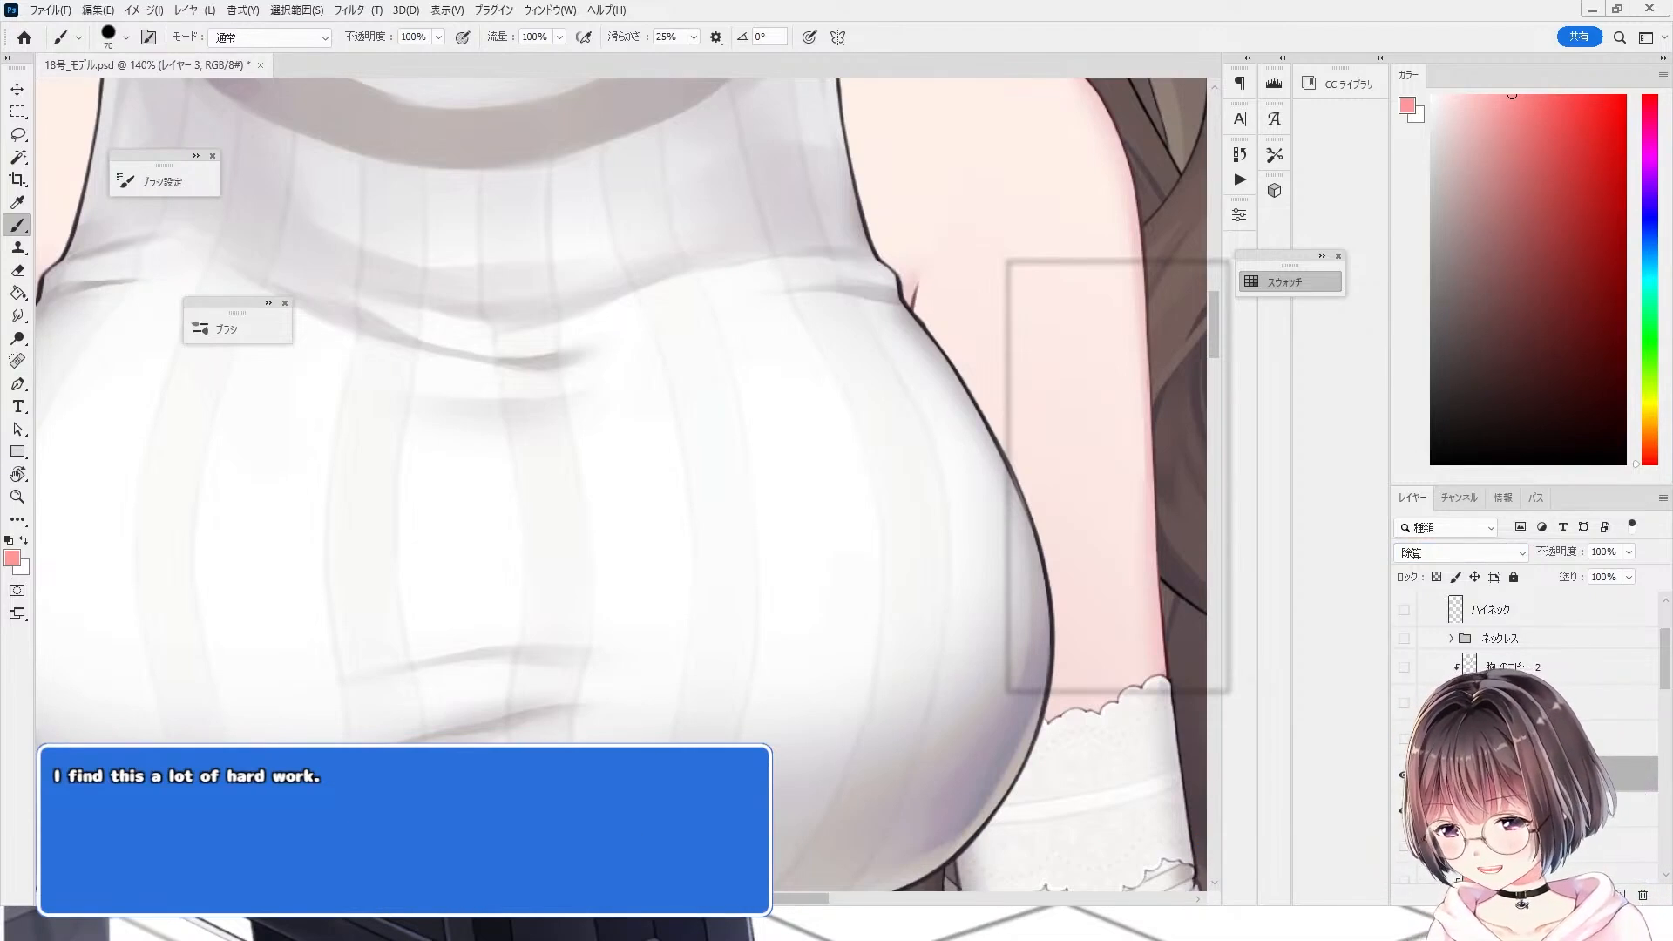
{"action": "left_click", "coordinate": [1432, 554]}
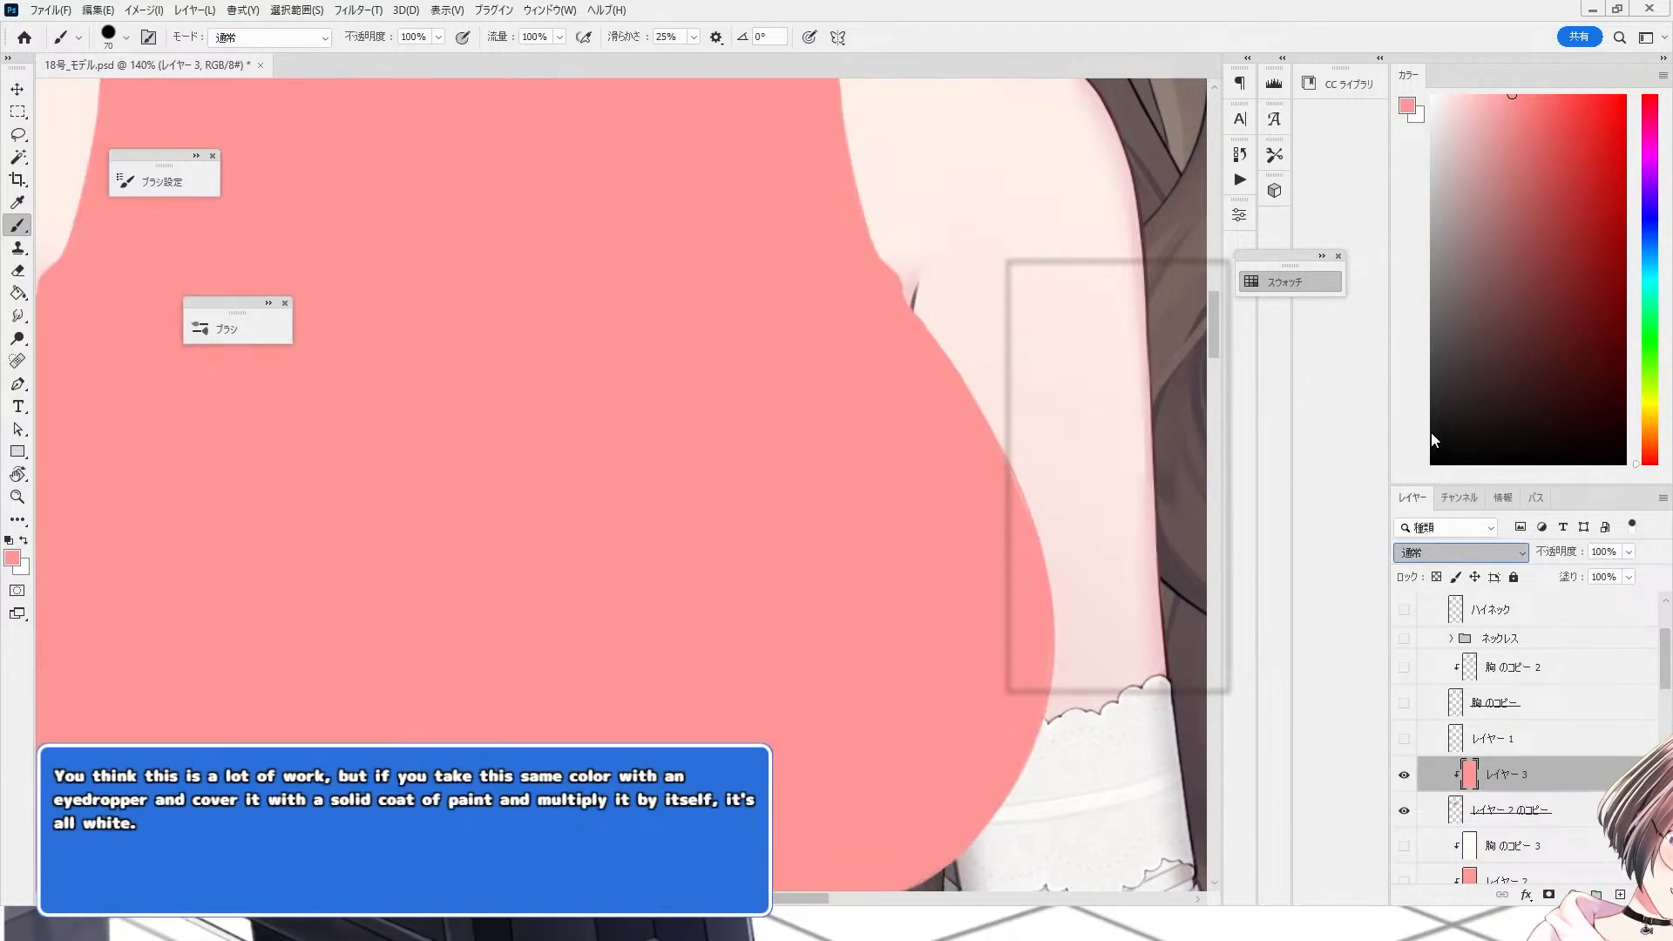
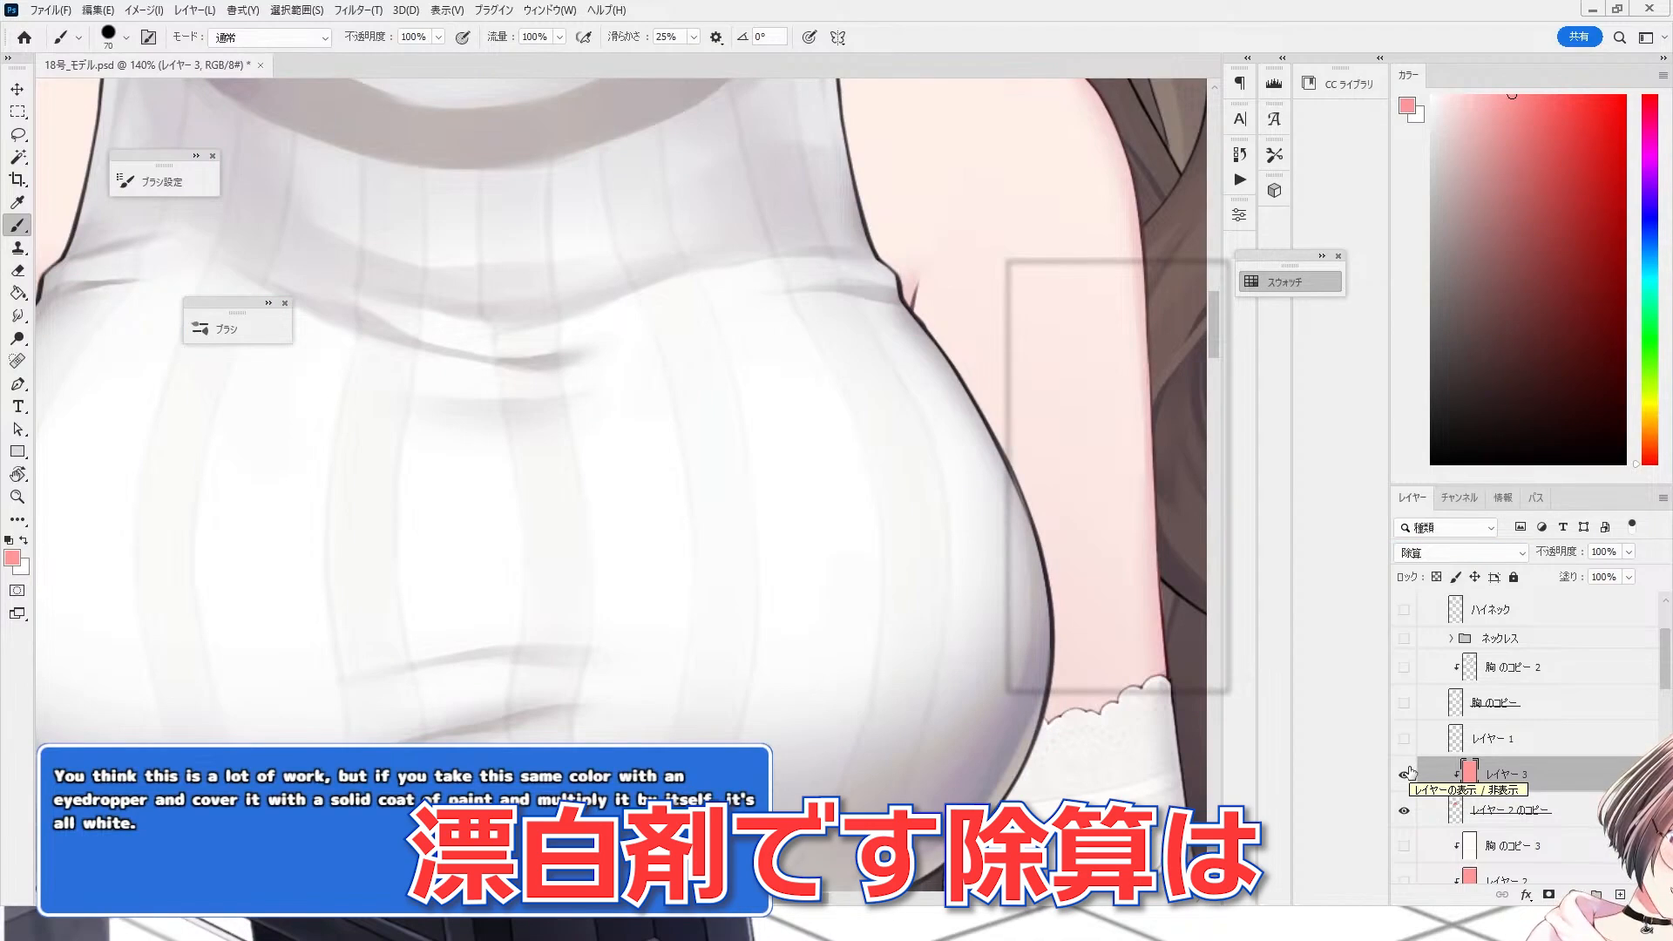
Step: Zoom out and toggle layer visibility so the multiplied chest shading copy shows over the white base
{"action": "scroll", "coordinate": [539, 502], "scroll_direction": "down", "scroll_amount": 2}
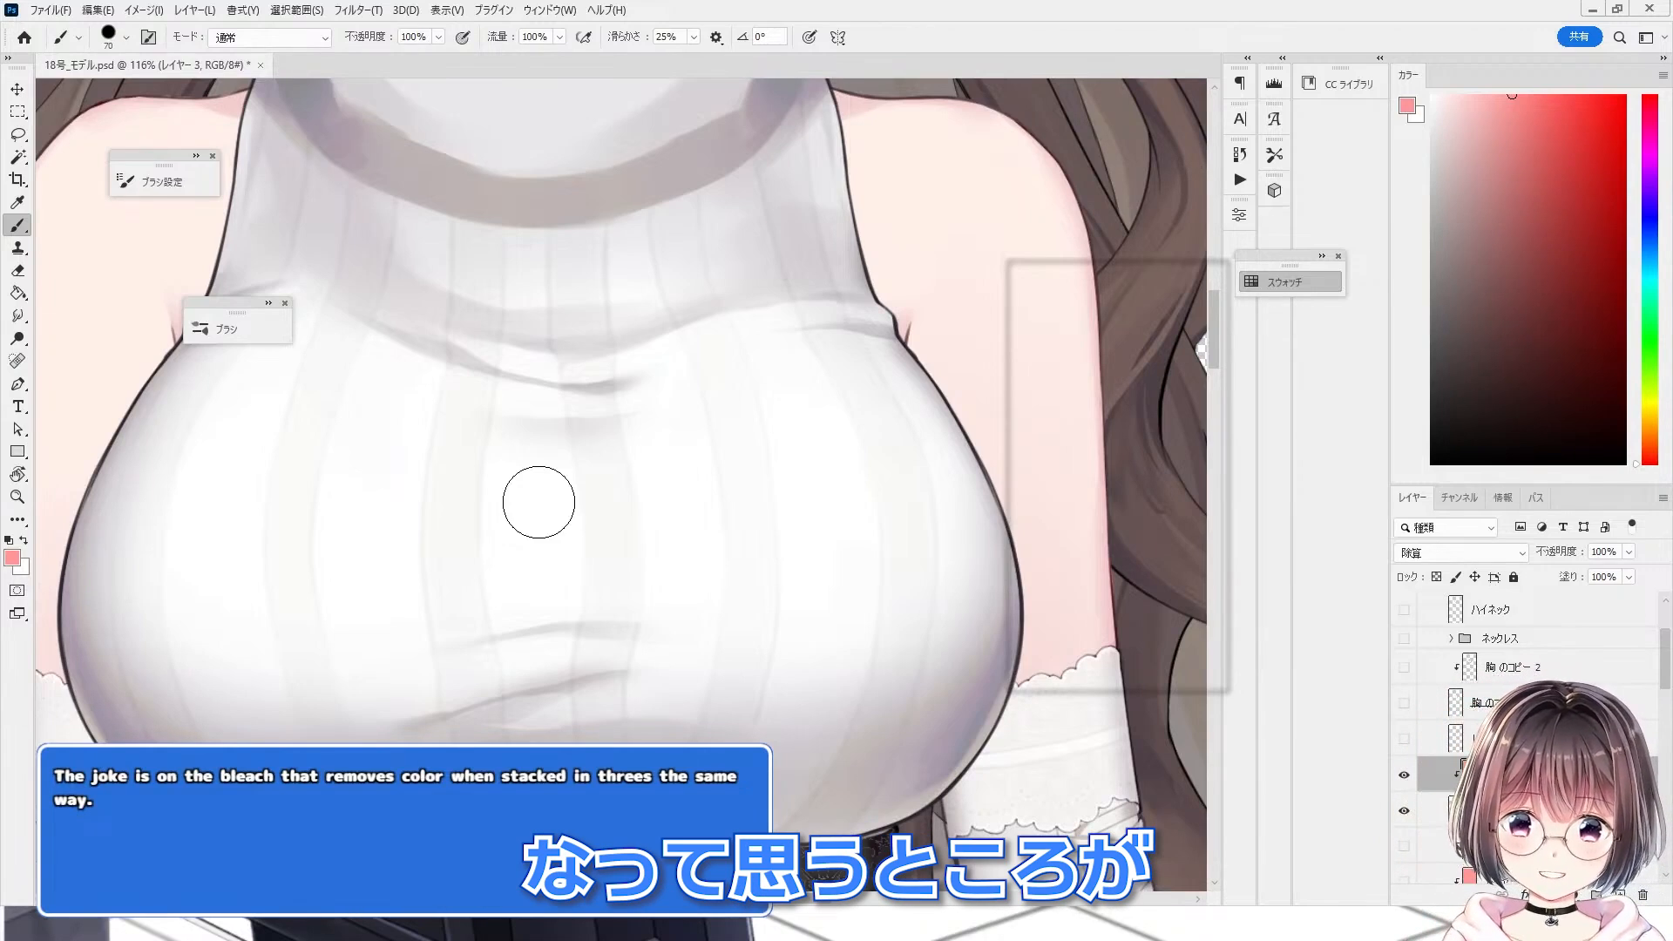
{"action": "scroll", "coordinate": [571, 497], "scroll_direction": "down", "scroll_amount": 2}
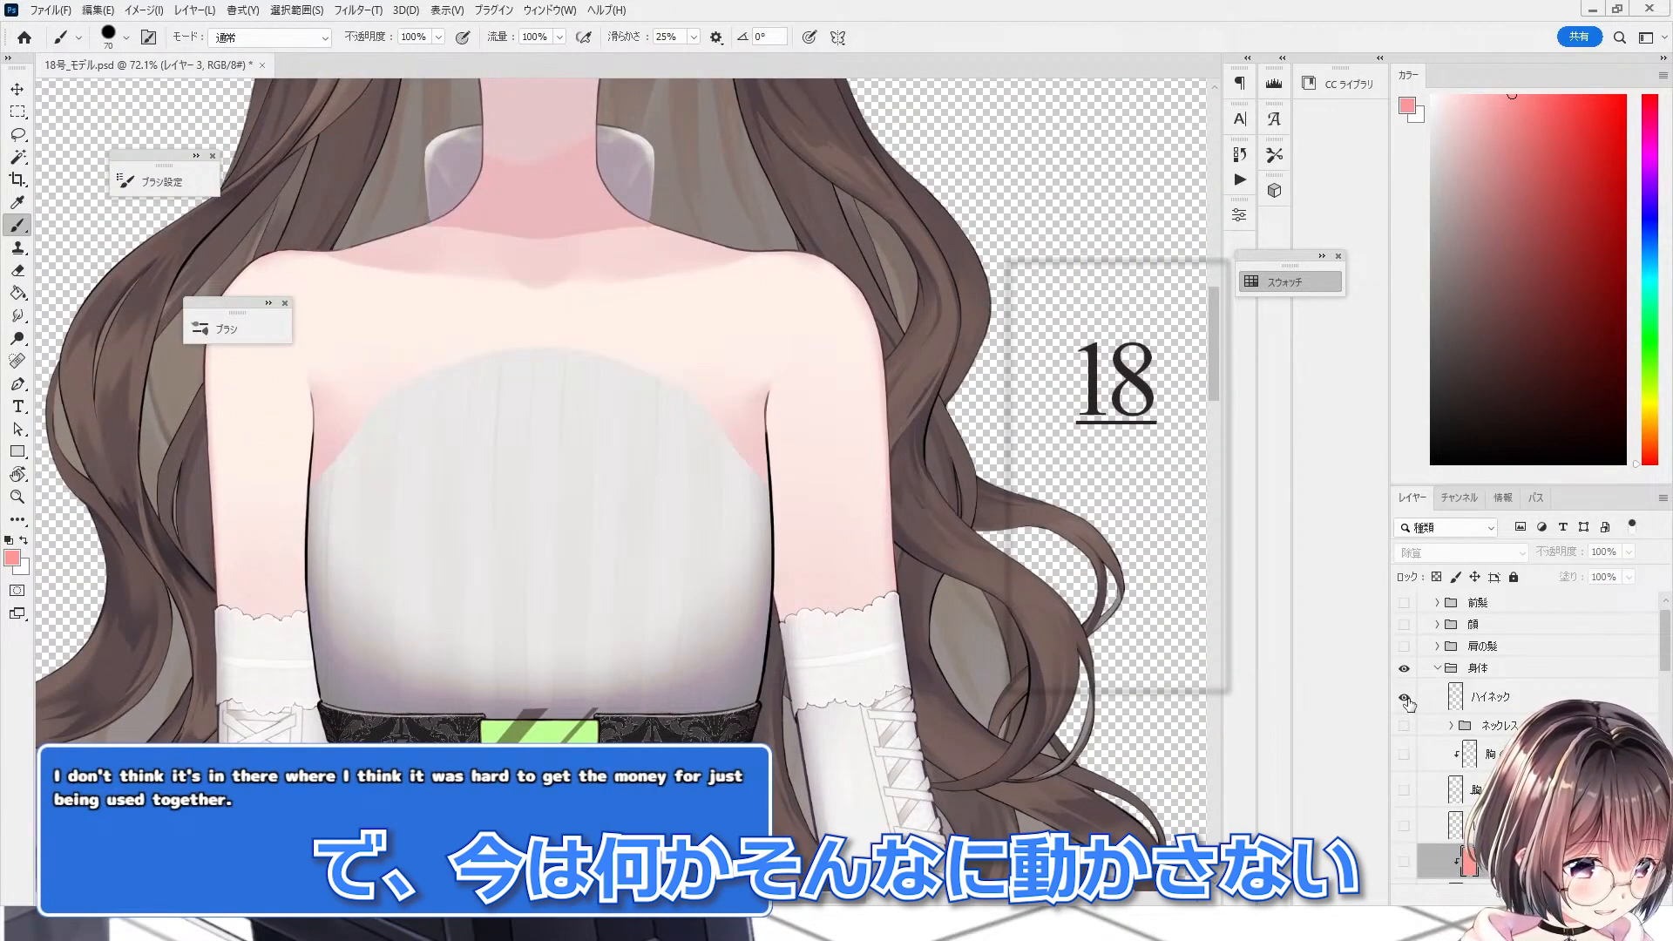
{"action": "left_click", "coordinate": [1405, 699]}
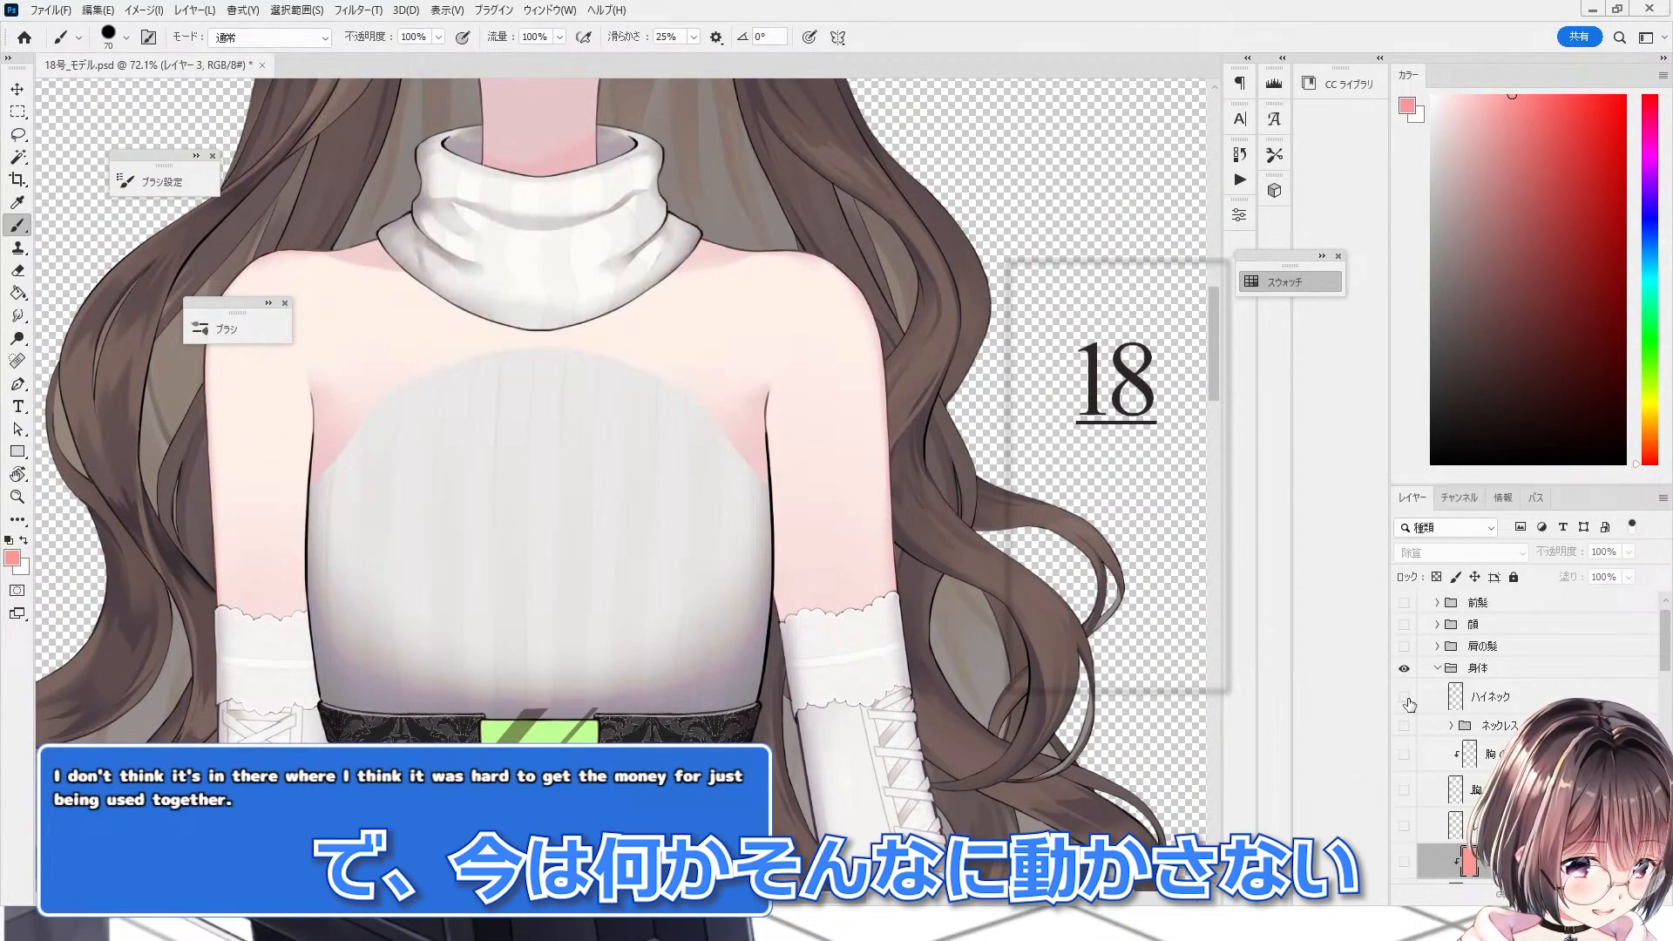
{"action": "left_click", "coordinate": [1404, 790]}
{"action": "left_click", "coordinate": [1405, 754]}
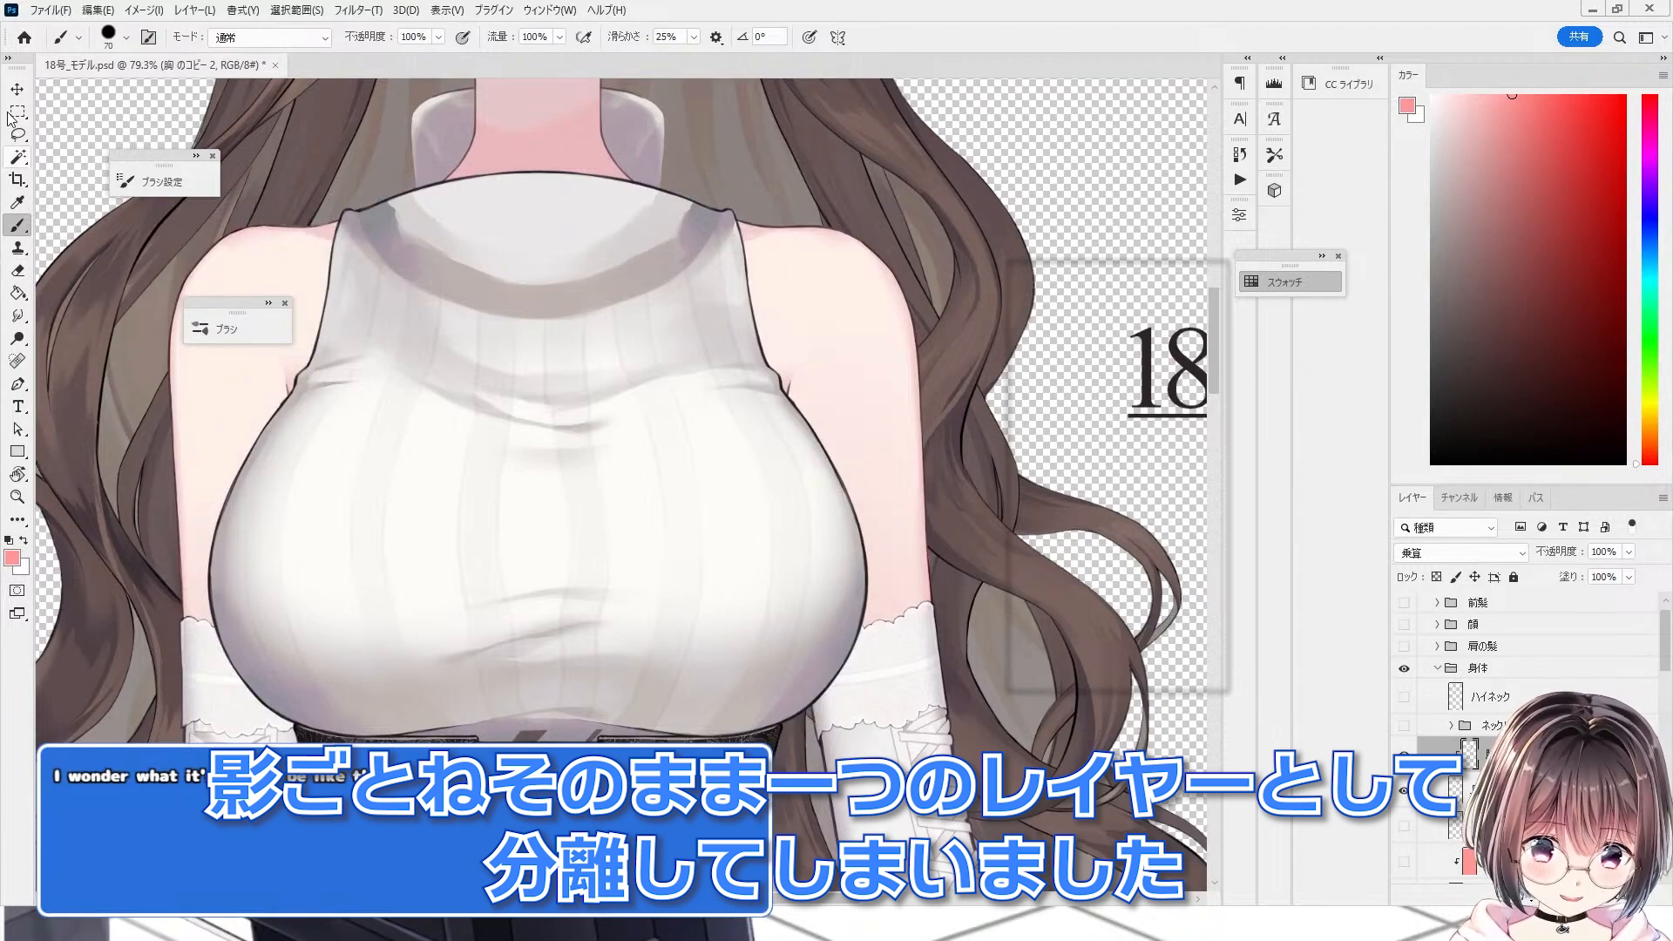
Step: Preview movement by warping the chest shading copy's lower grid points, then cancel the warp
{"action": "left_click", "coordinate": [13, 85]}
{"action": "scroll", "coordinate": [714, 482], "scroll_direction": "down", "scroll_amount": 2}
{"action": "scroll", "coordinate": [540, 445], "scroll_direction": "up", "scroll_amount": 2}
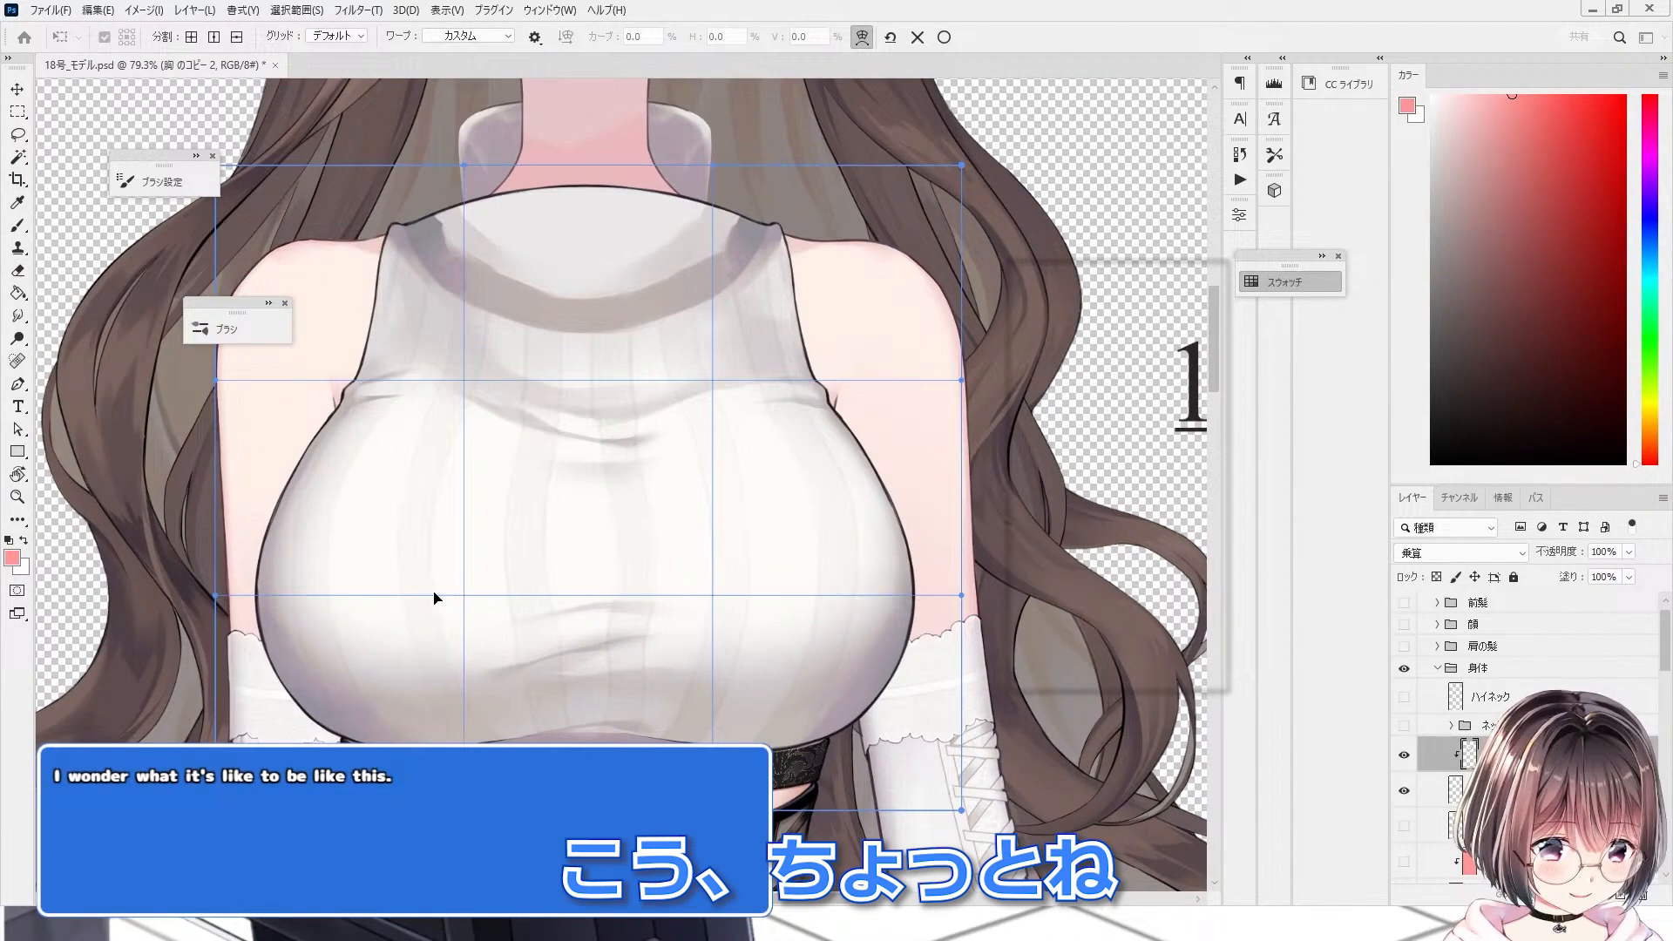
{"action": "left_click_drag", "start_coordinate": [403, 605], "coordinate": [377, 608]}
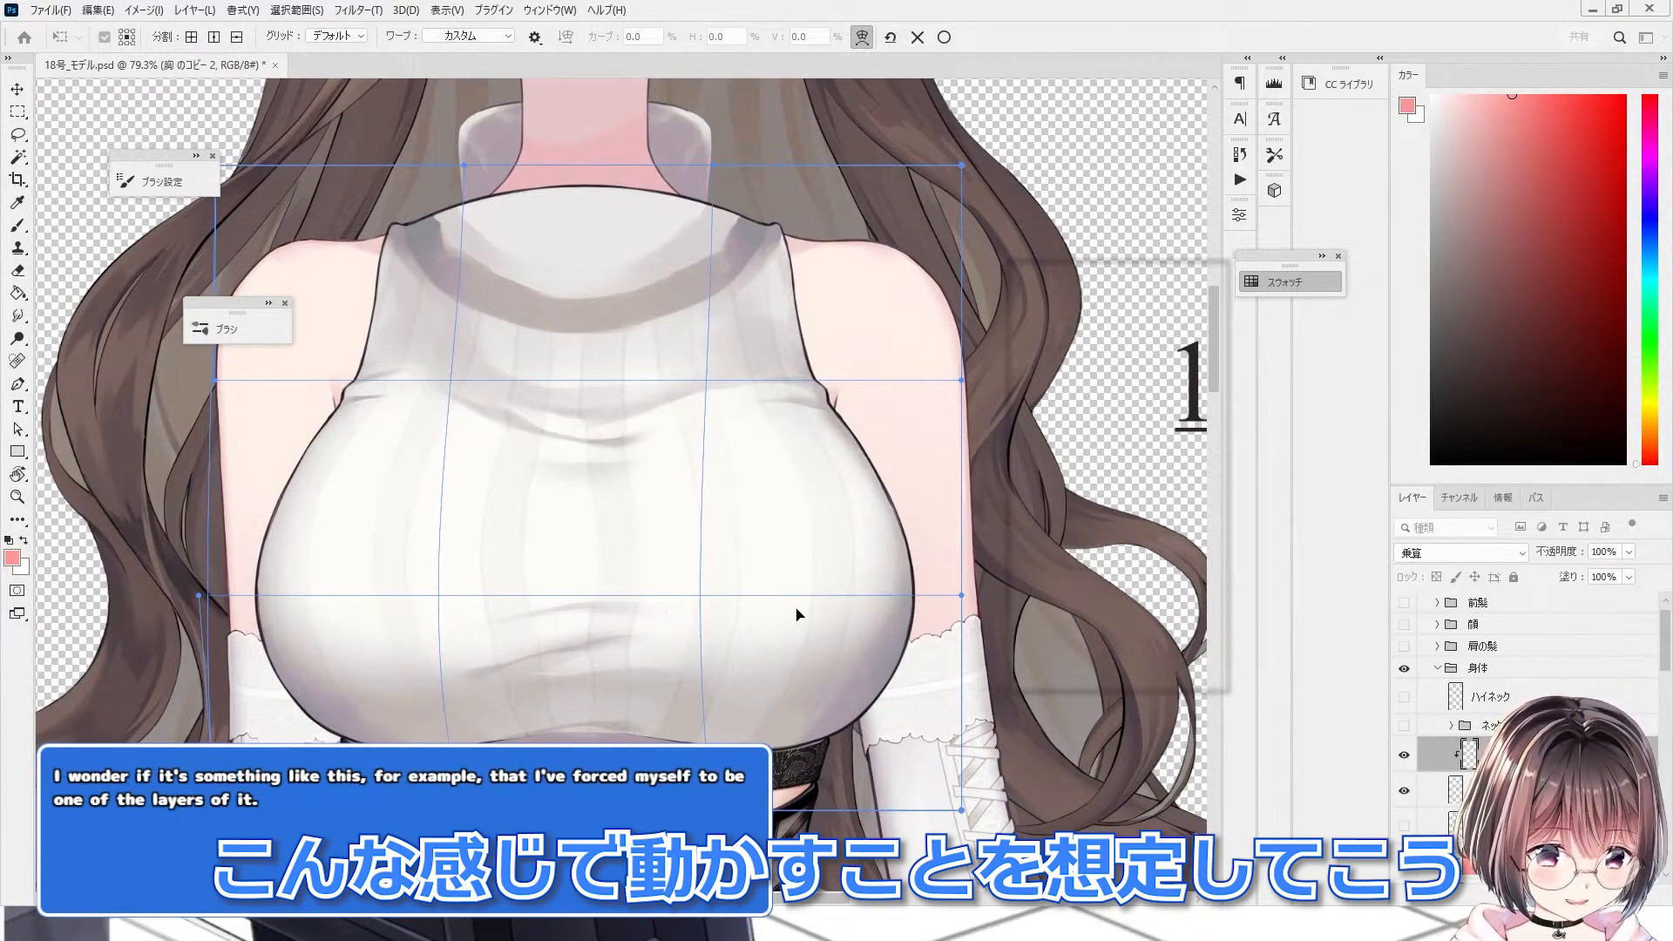
{"action": "left_click_drag", "start_coordinate": [797, 612], "coordinate": [606, 610]}
{"action": "left_click_drag", "start_coordinate": [400, 578], "coordinate": [440, 582]}
{"action": "left_click_drag", "start_coordinate": [788, 609], "coordinate": [815, 609]}
{"action": "left_click_drag", "start_coordinate": [527, 629], "coordinate": [441, 604]}
{"action": "left_click_drag", "start_coordinate": [787, 590], "coordinate": [731, 594]}
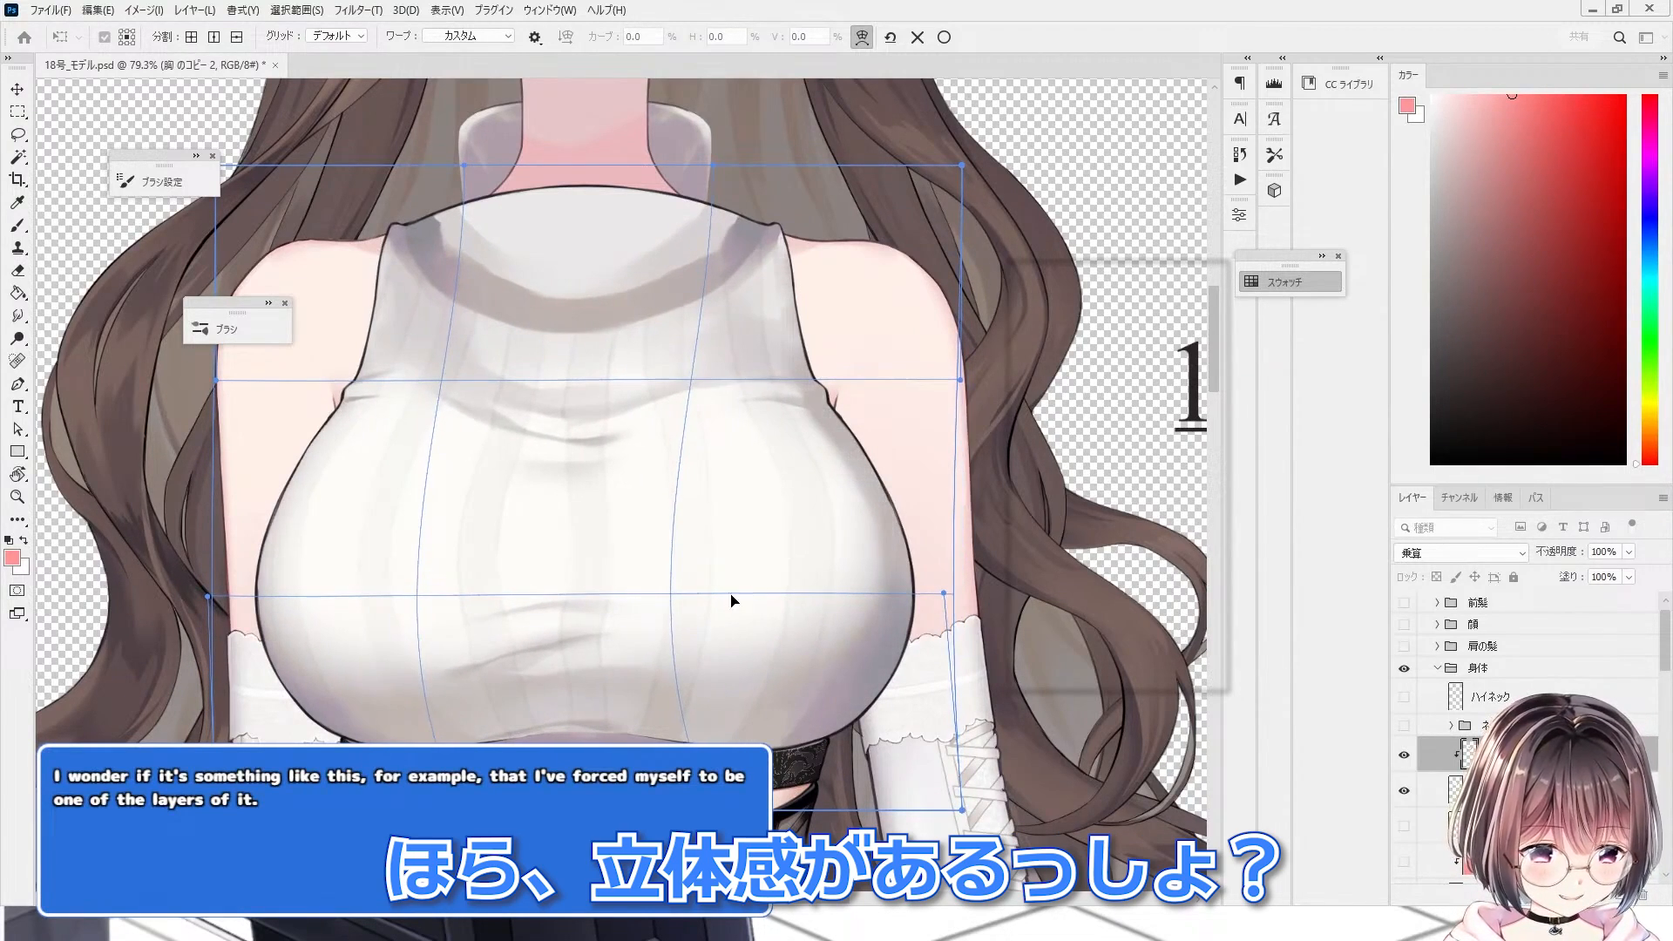
{"action": "left_click_drag", "start_coordinate": [344, 587], "coordinate": [379, 588]}
{"action": "left_click_drag", "start_coordinate": [734, 595], "coordinate": [788, 594]}
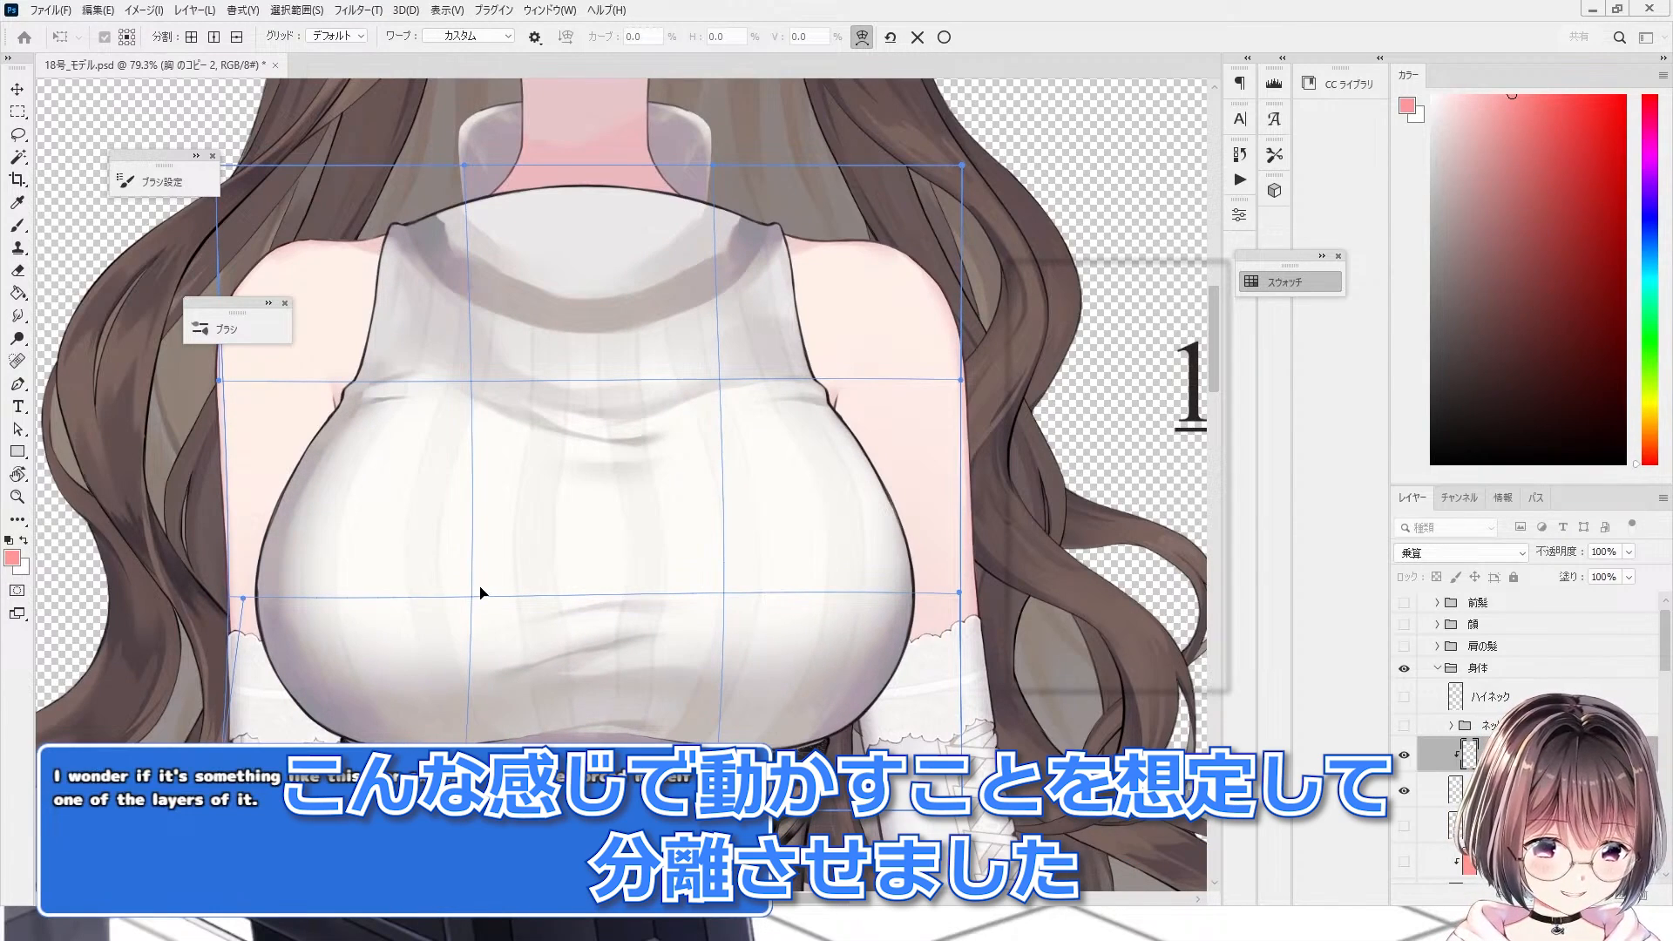
{"action": "left_click_drag", "start_coordinate": [480, 590], "coordinate": [448, 585]}
{"action": "left_click_drag", "start_coordinate": [809, 590], "coordinate": [792, 587]}
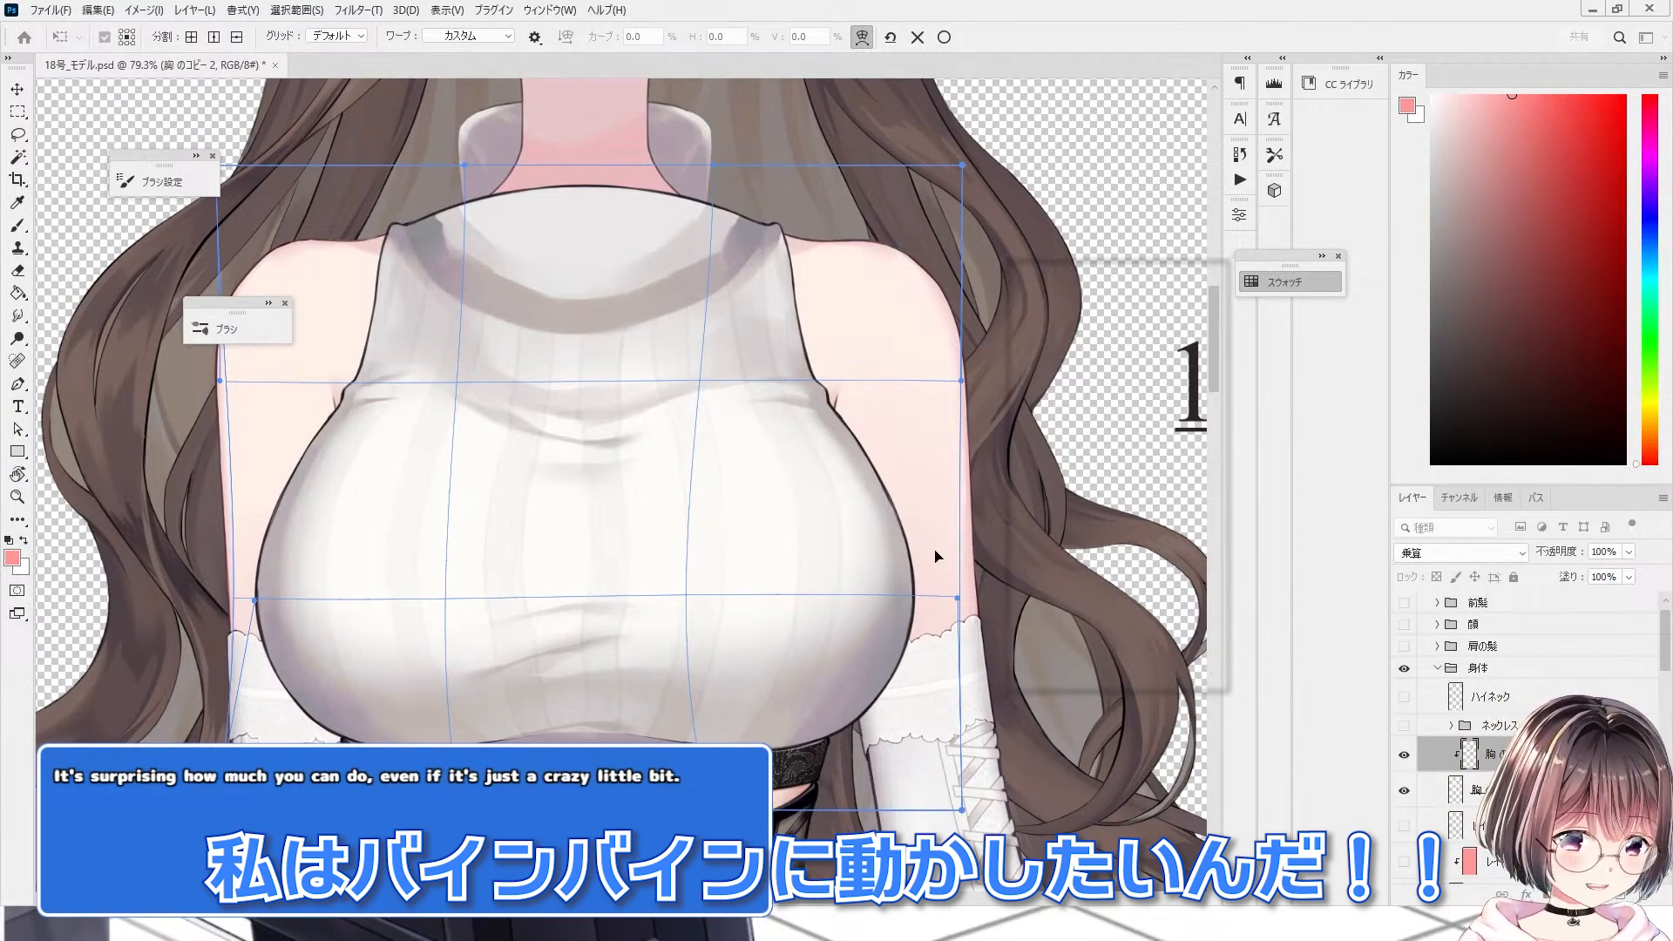
{"action": "left_click", "coordinate": [917, 35]}
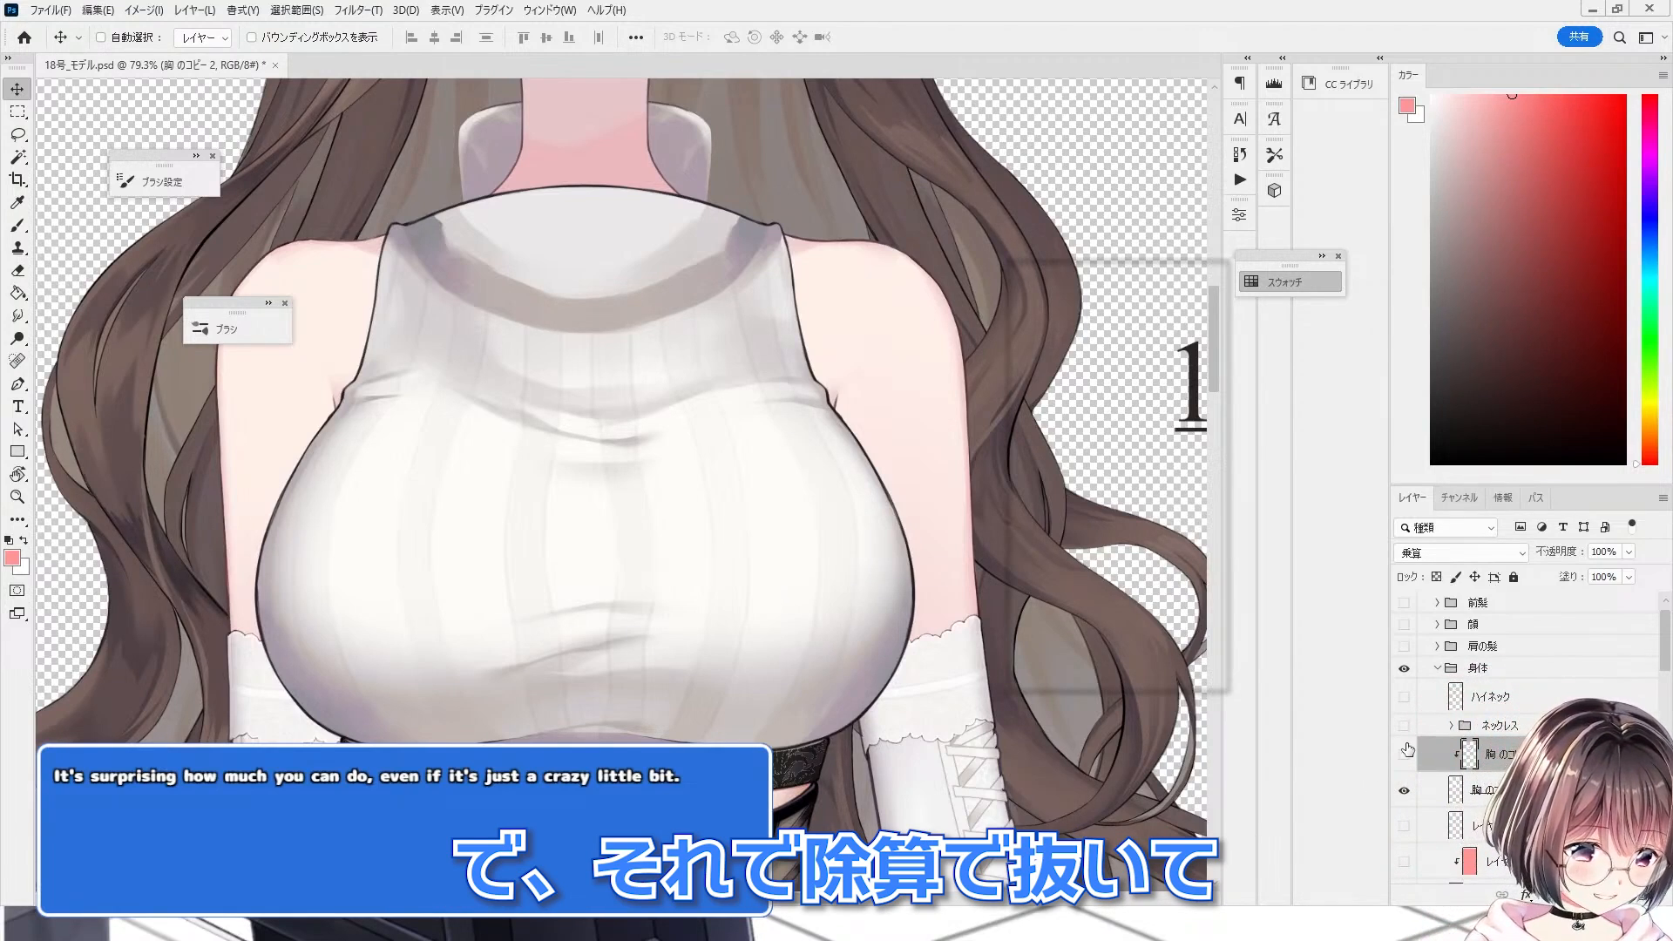
Step: Toggle the chest shading copy on and off to compare it with the bleached base
{"action": "left_click", "coordinate": [1405, 750]}
{"action": "left_click", "coordinate": [1404, 750]}
{"action": "left_click", "coordinate": [1402, 751]}
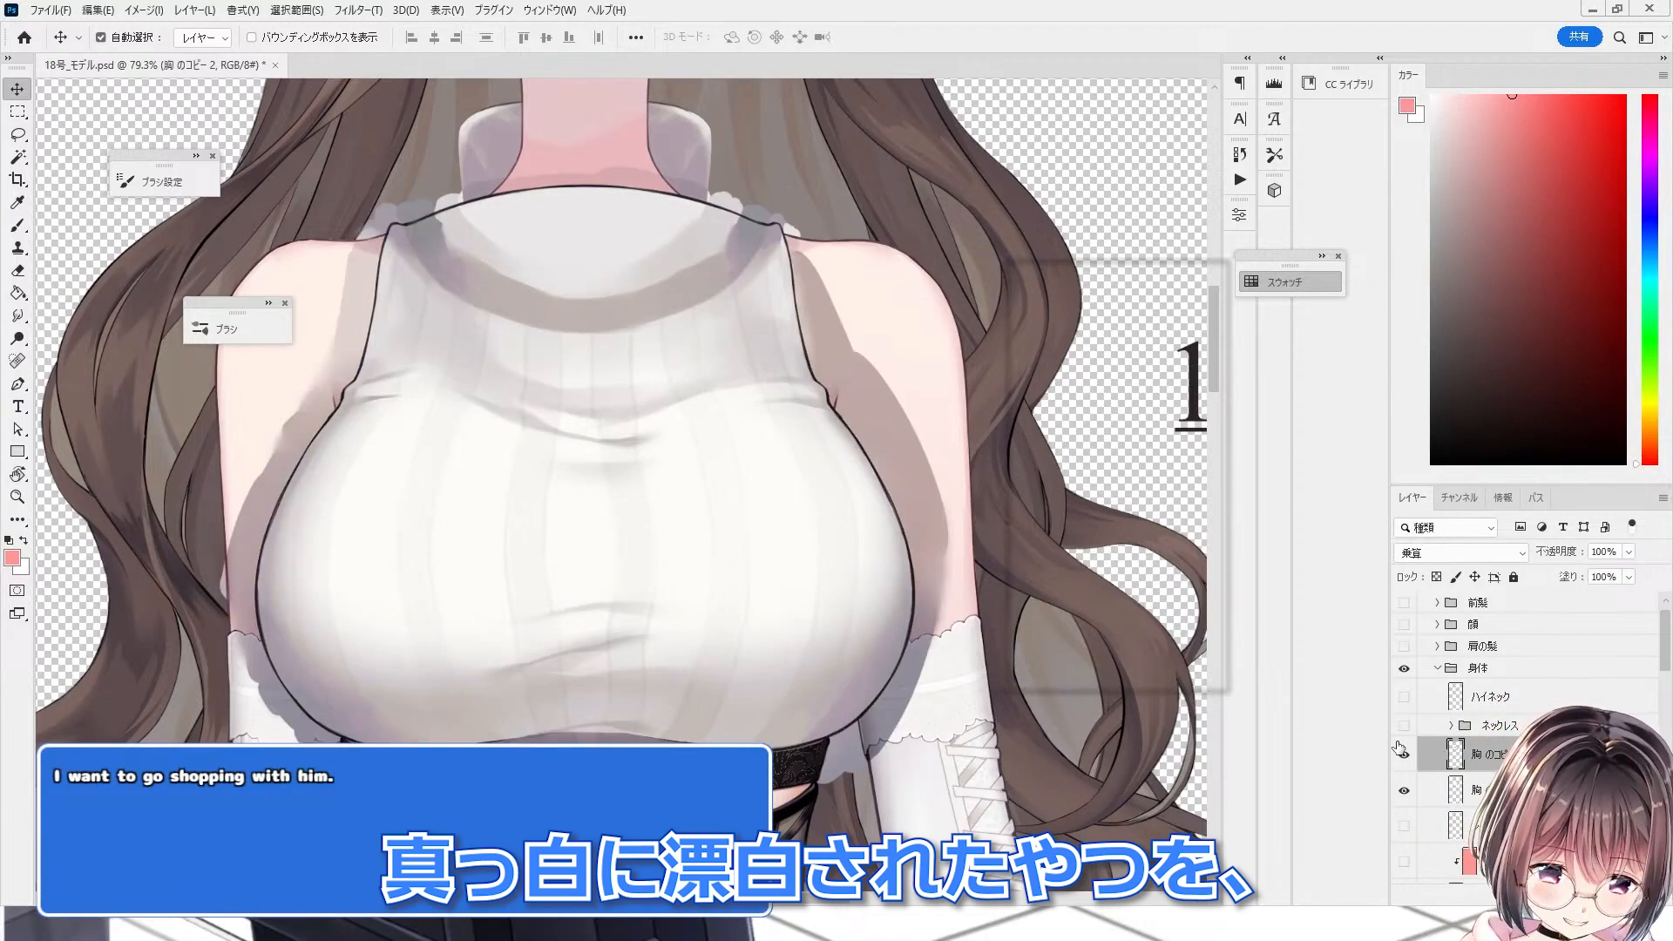
{"action": "left_click", "coordinate": [1401, 749]}
{"action": "scroll", "coordinate": [709, 567], "scroll_direction": "up", "scroll_amount": 6}
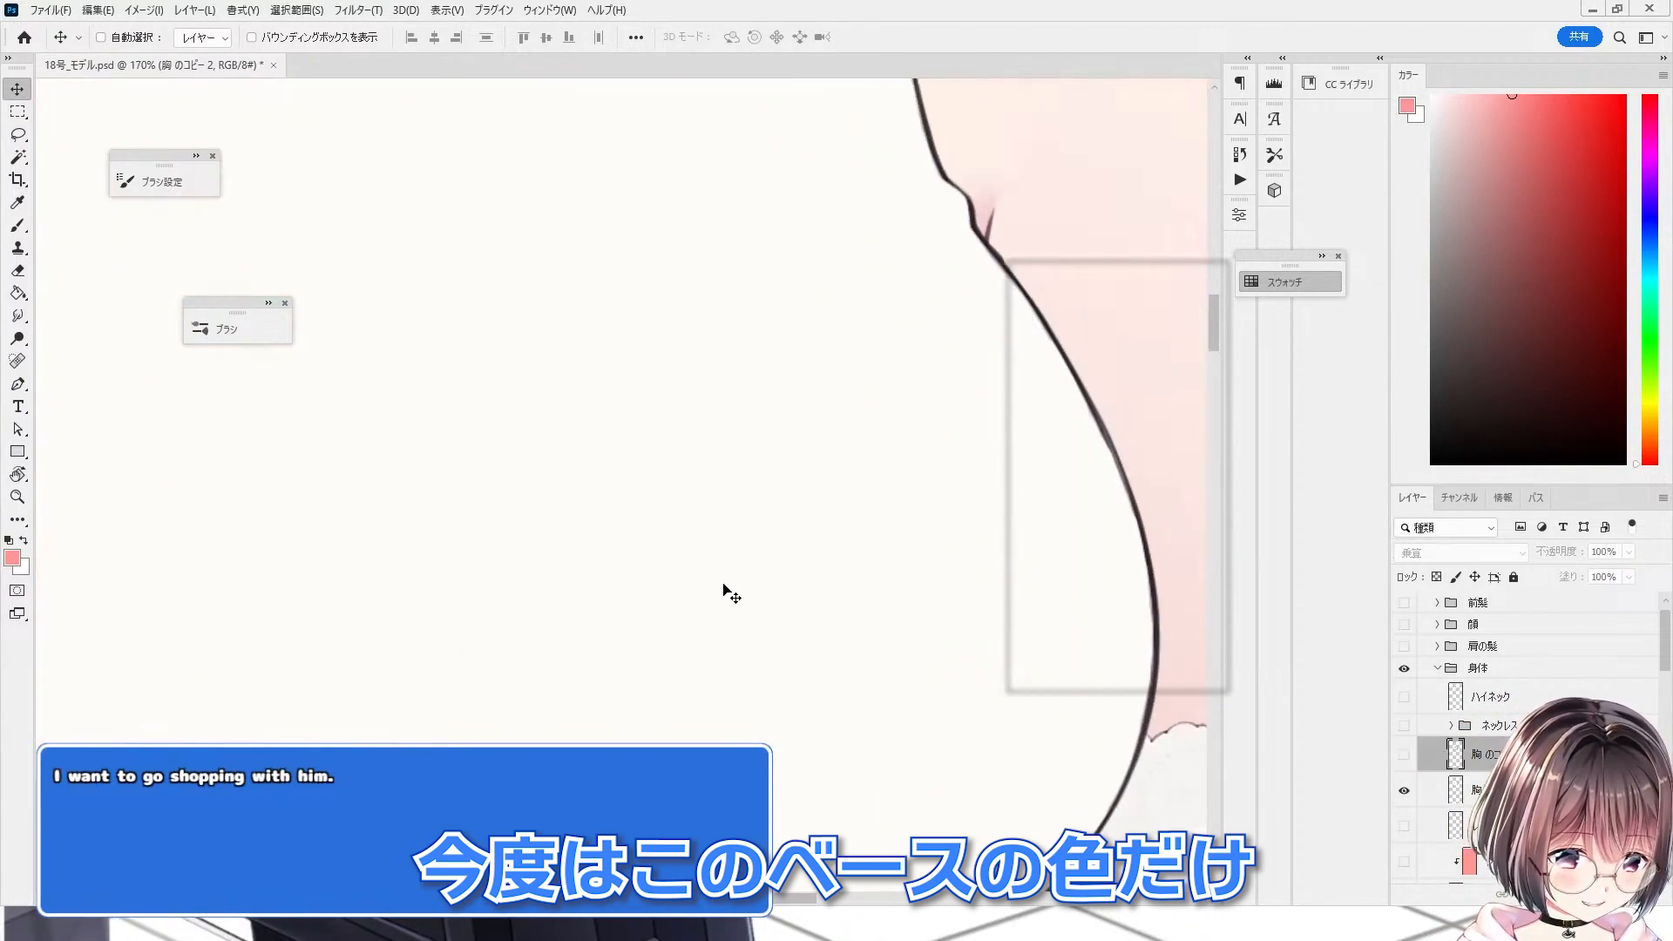
Step: Show the pink flat-fill chest layer and turn on the multiplied shading copy above it
{"action": "key", "text": "b"}
{"action": "scroll", "coordinate": [754, 562], "scroll_direction": "down", "scroll_amount": 6}
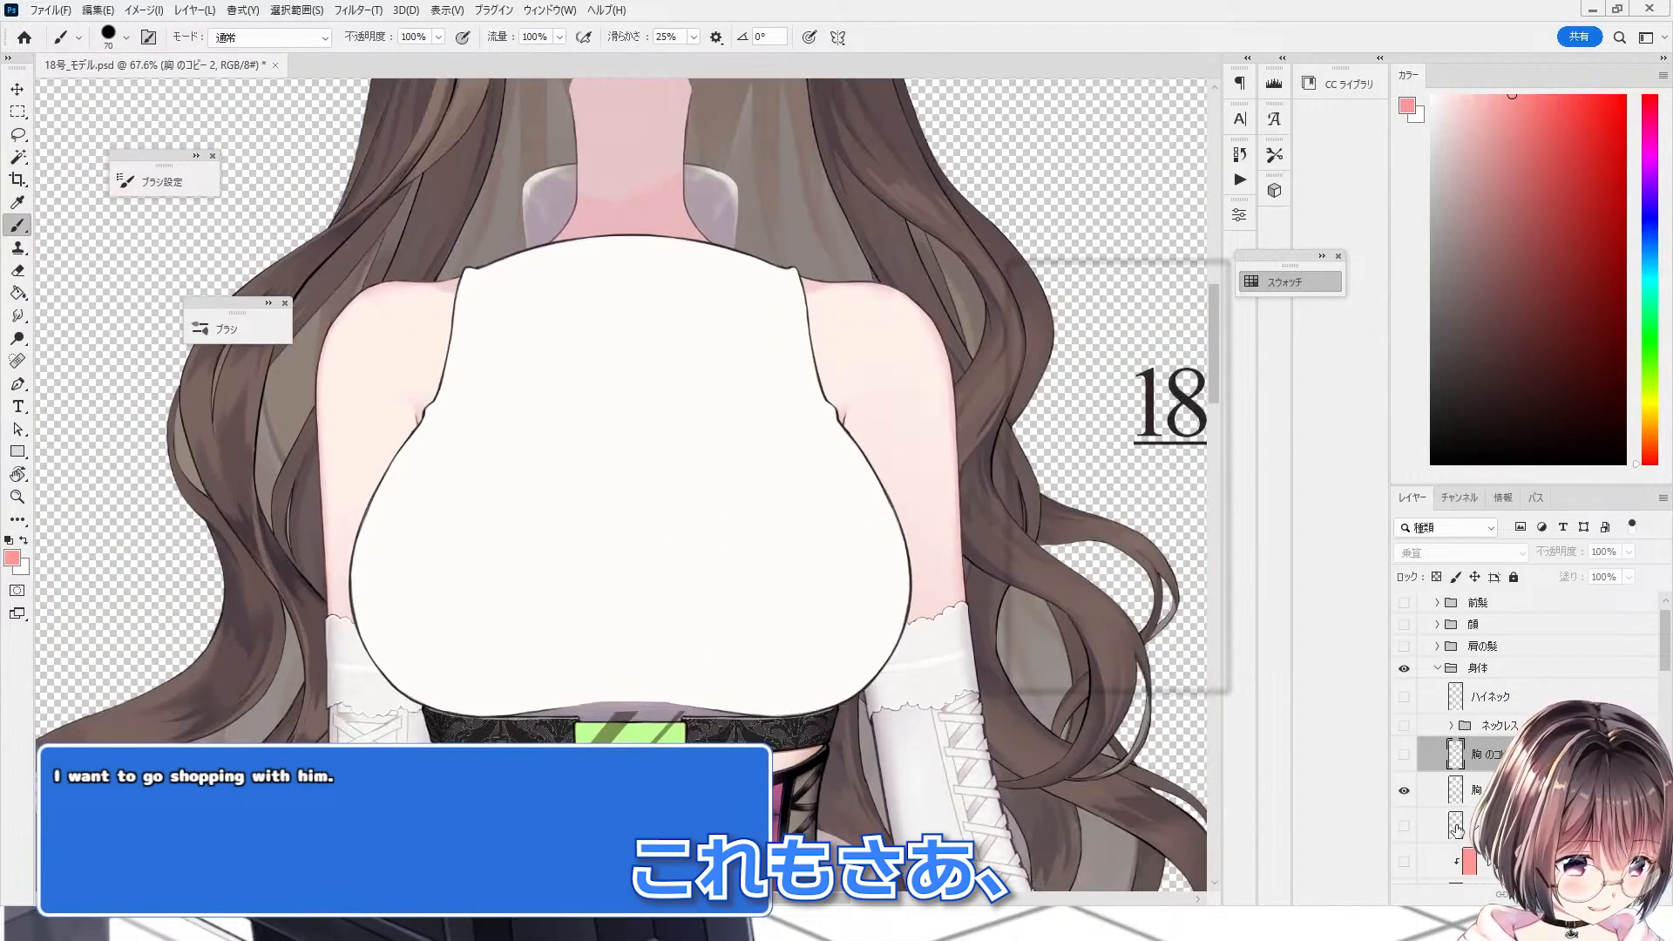
{"action": "left_click", "coordinate": [1420, 800]}
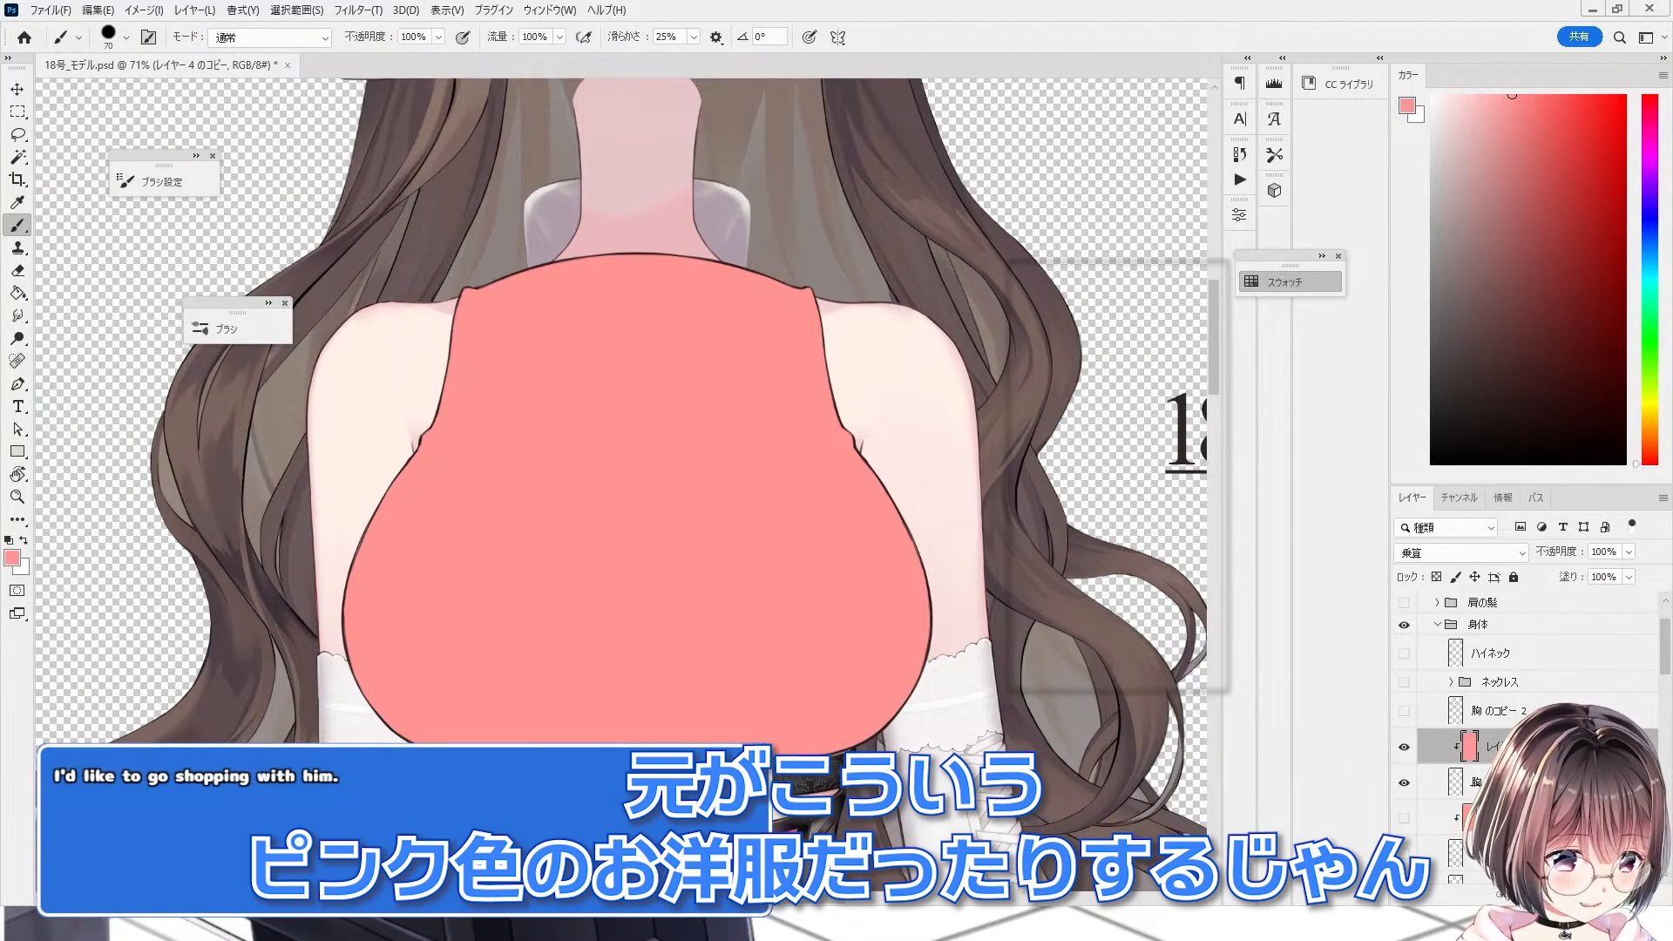
{"action": "left_click", "coordinate": [1429, 782], "text": "shift"}
{"action": "scroll", "coordinate": [866, 629], "scroll_direction": "up", "scroll_amount": 3}
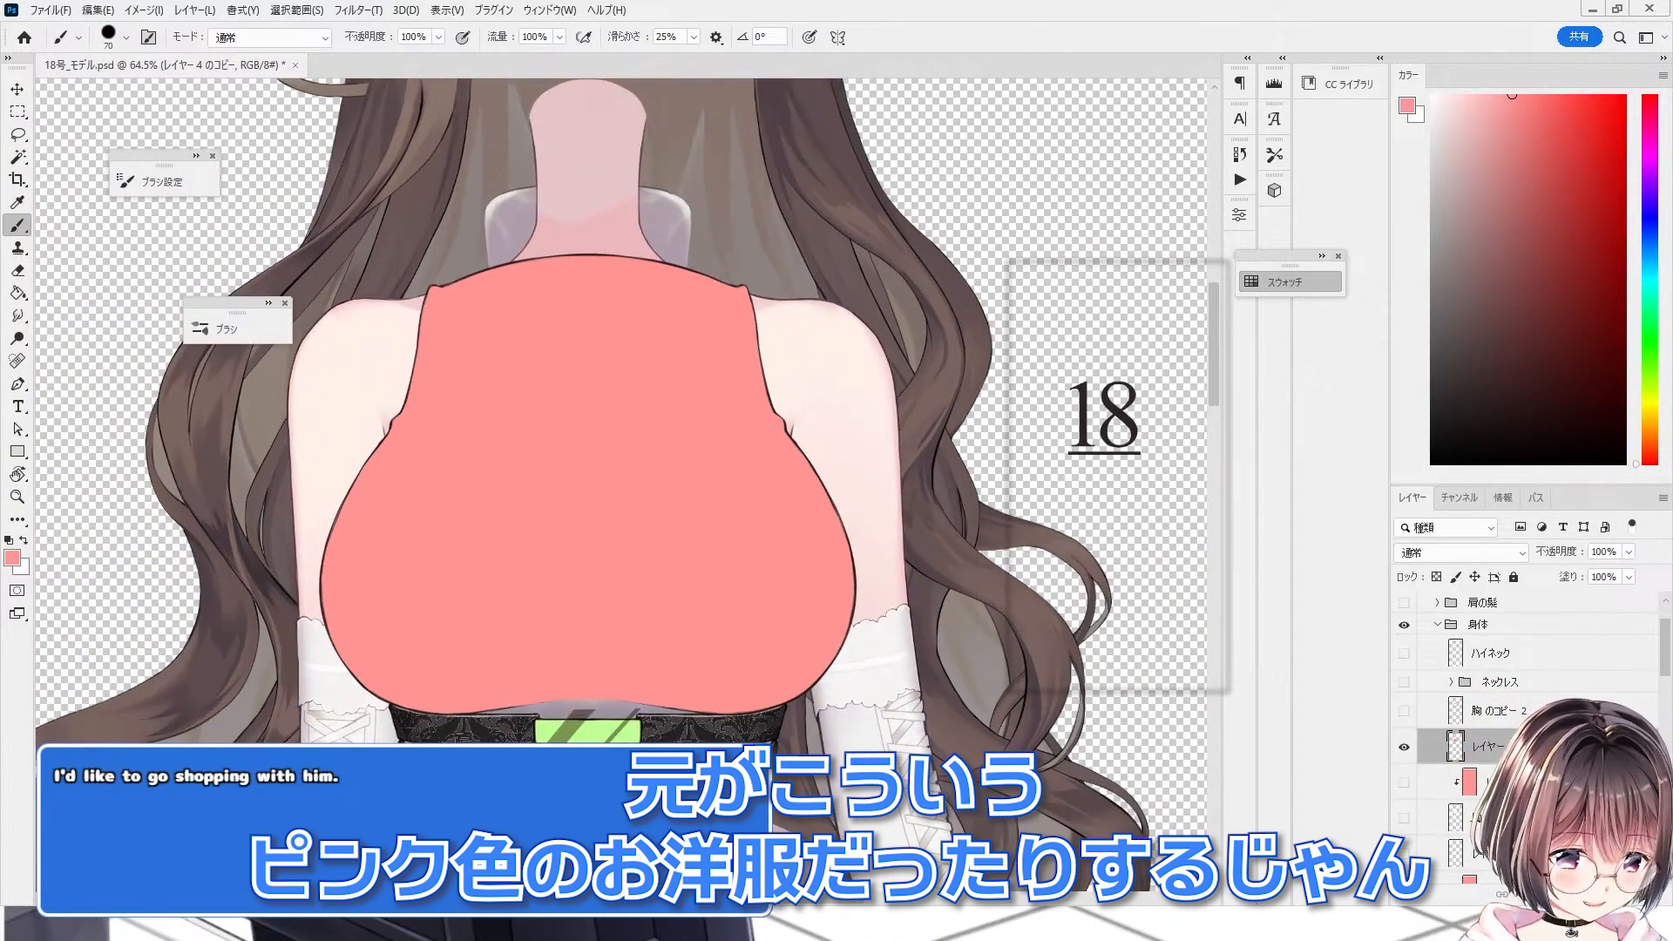
{"action": "left_click", "coordinate": [1405, 713]}
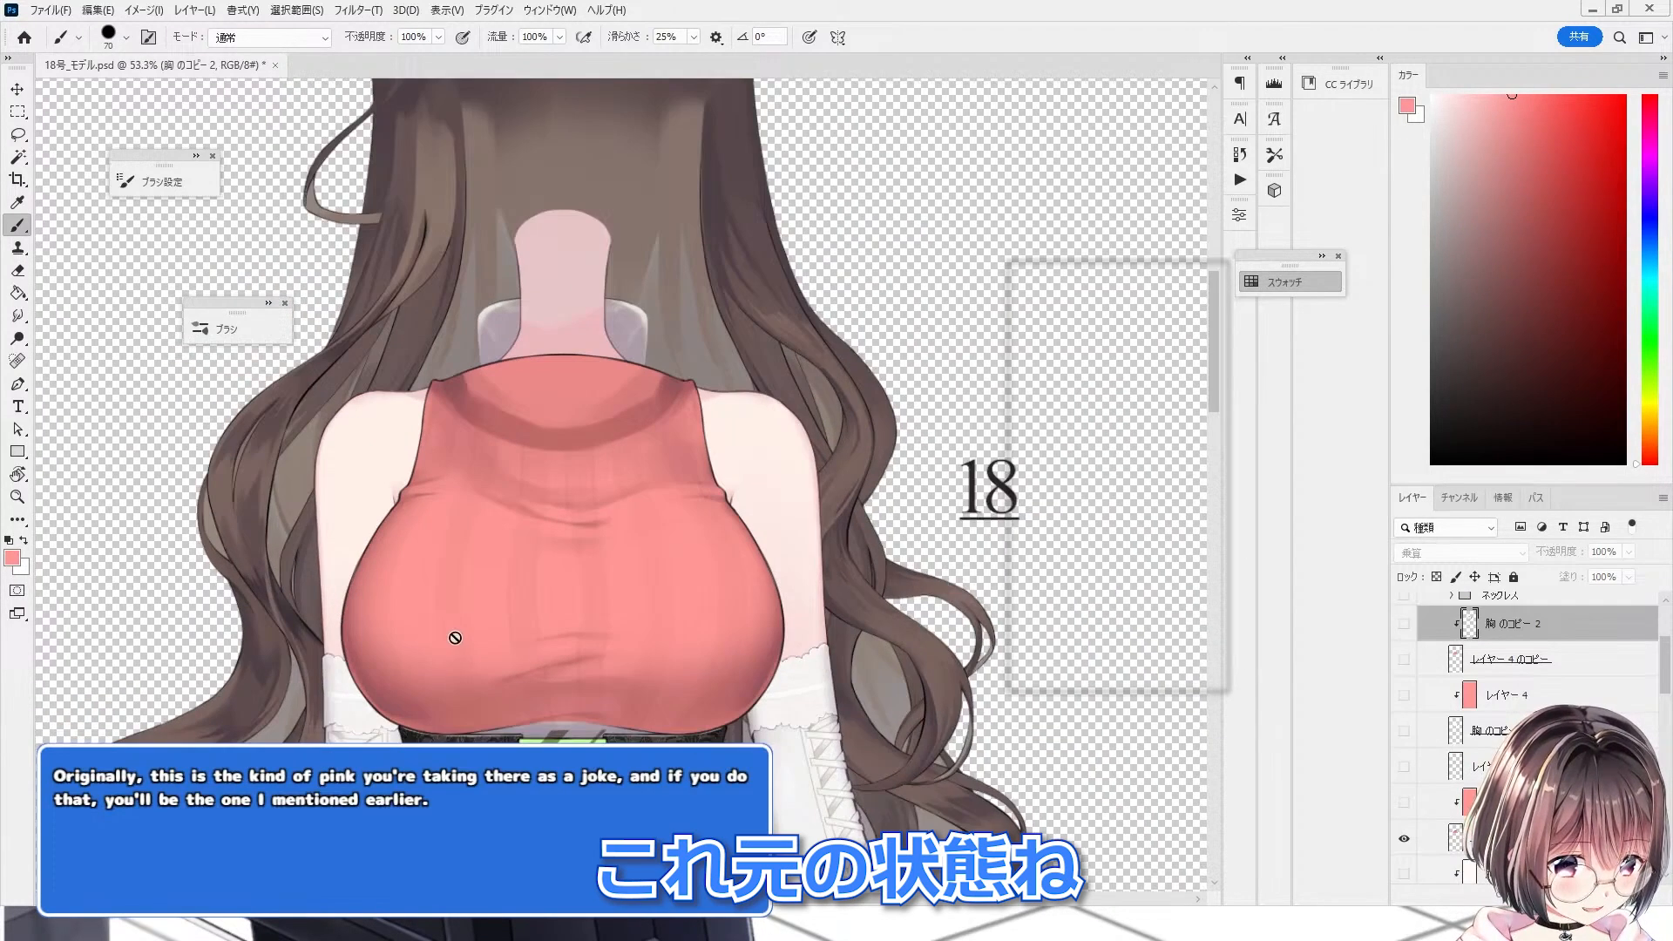
Step: Compare the recoloured chest against the original by toggling the shading copy and pink fill copy
{"action": "scroll", "coordinate": [456, 637], "scroll_direction": "up", "scroll_amount": 2}
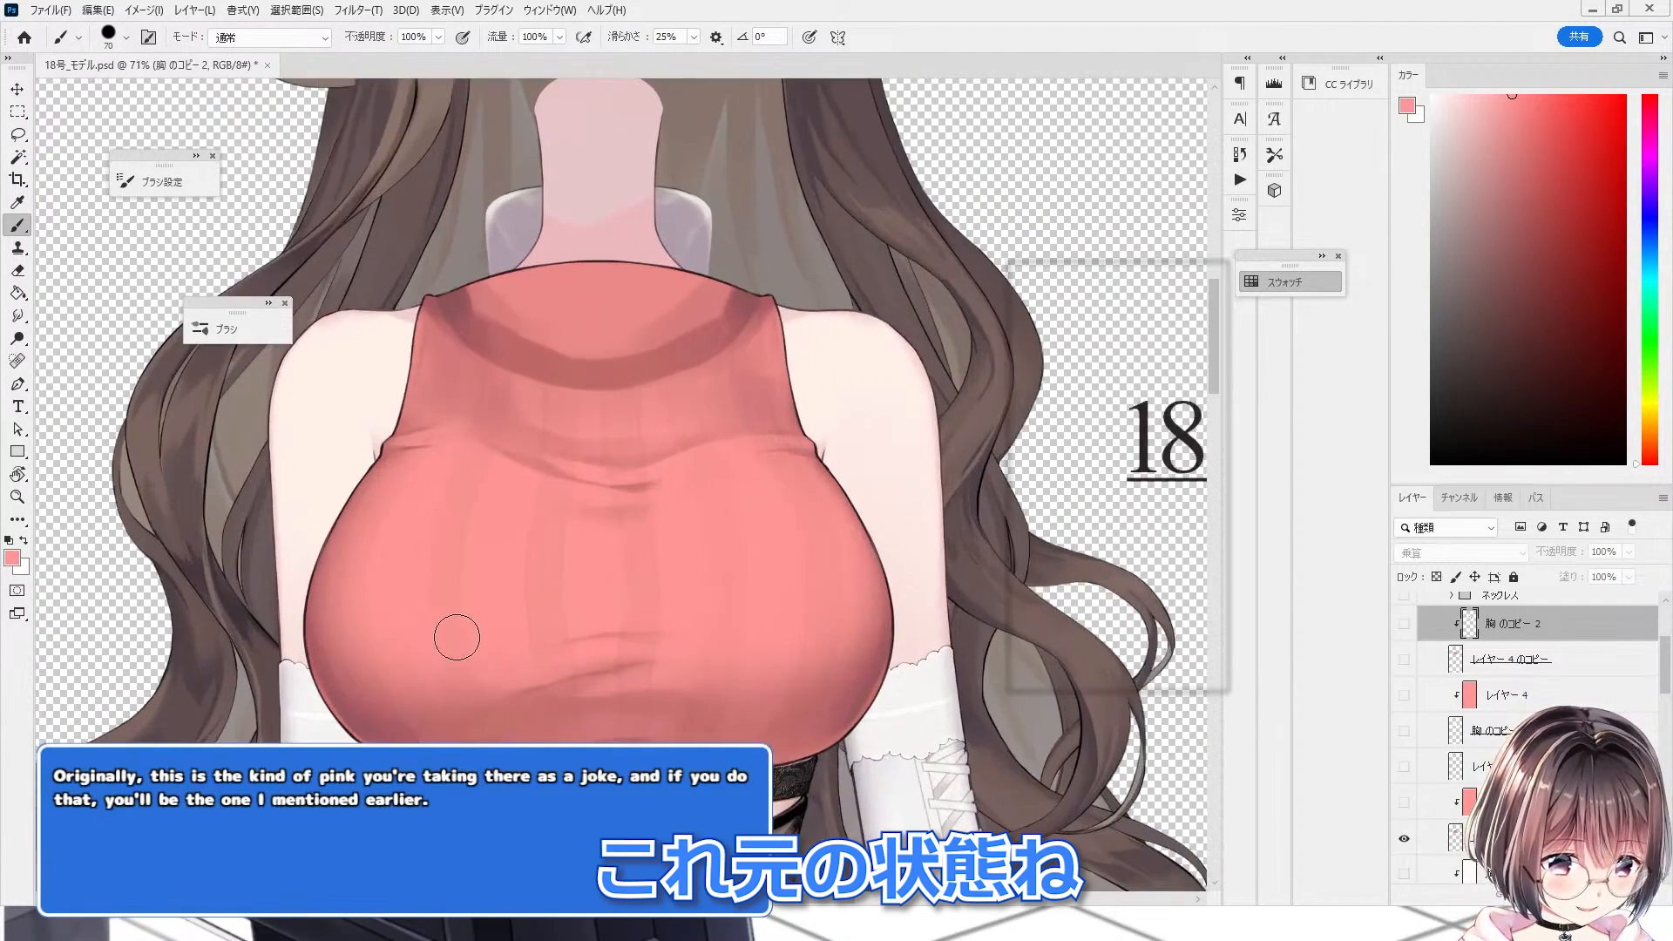
{"action": "left_click", "coordinate": [1403, 627]}
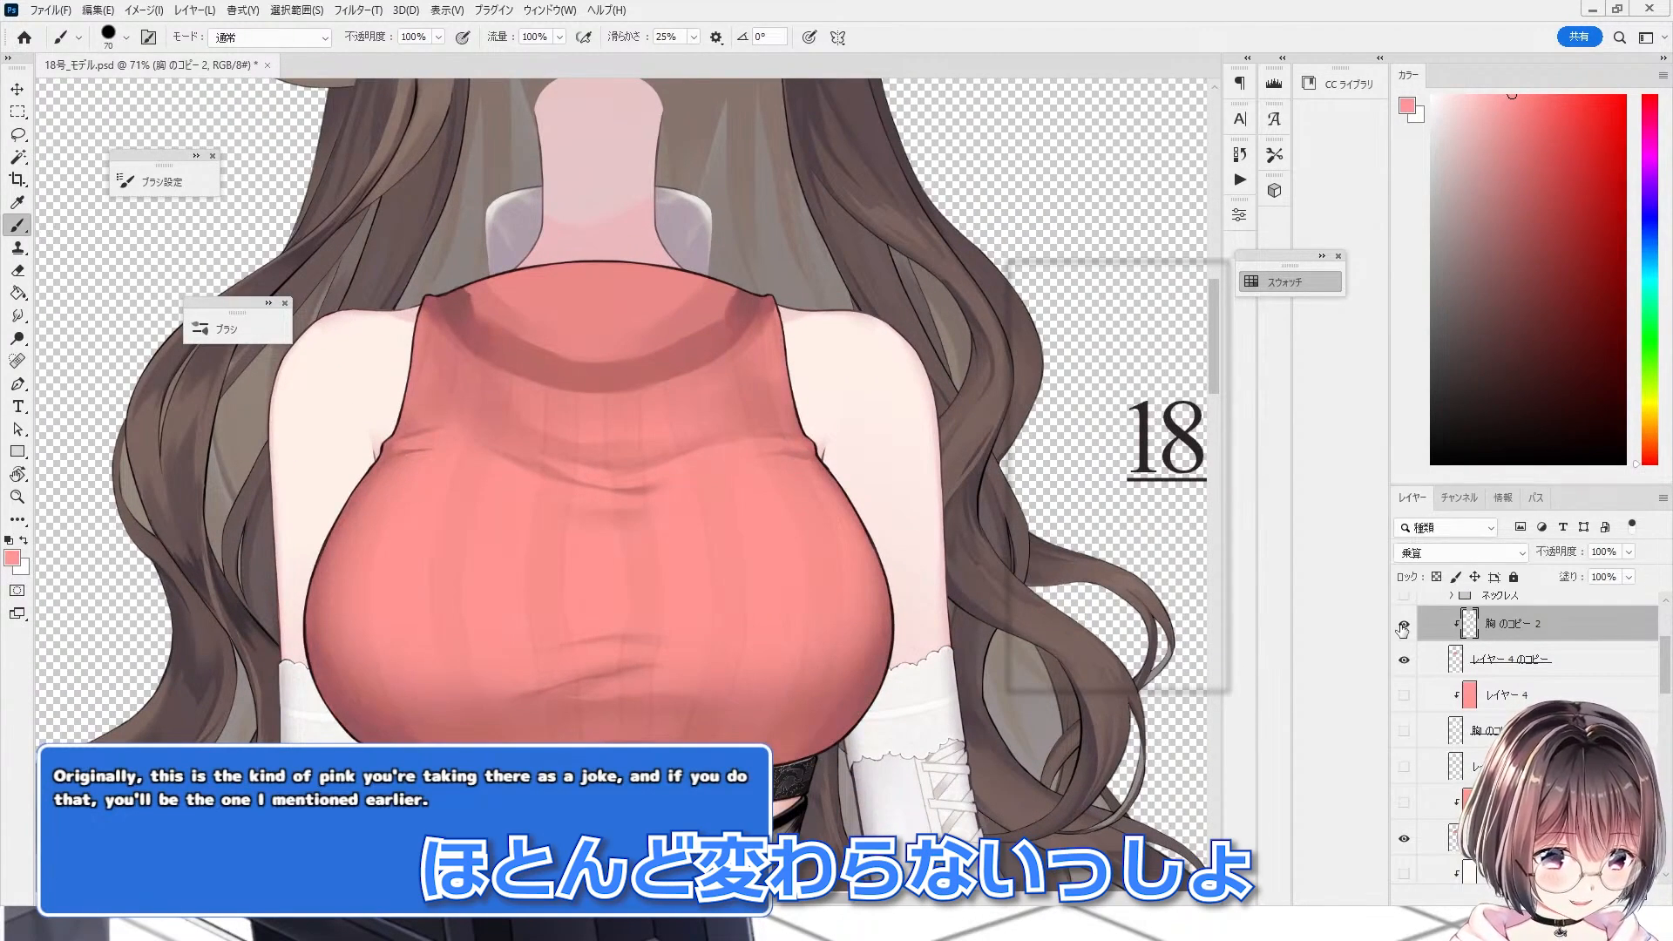
{"action": "left_click", "coordinate": [1401, 657]}
{"action": "left_click", "coordinate": [1403, 626]}
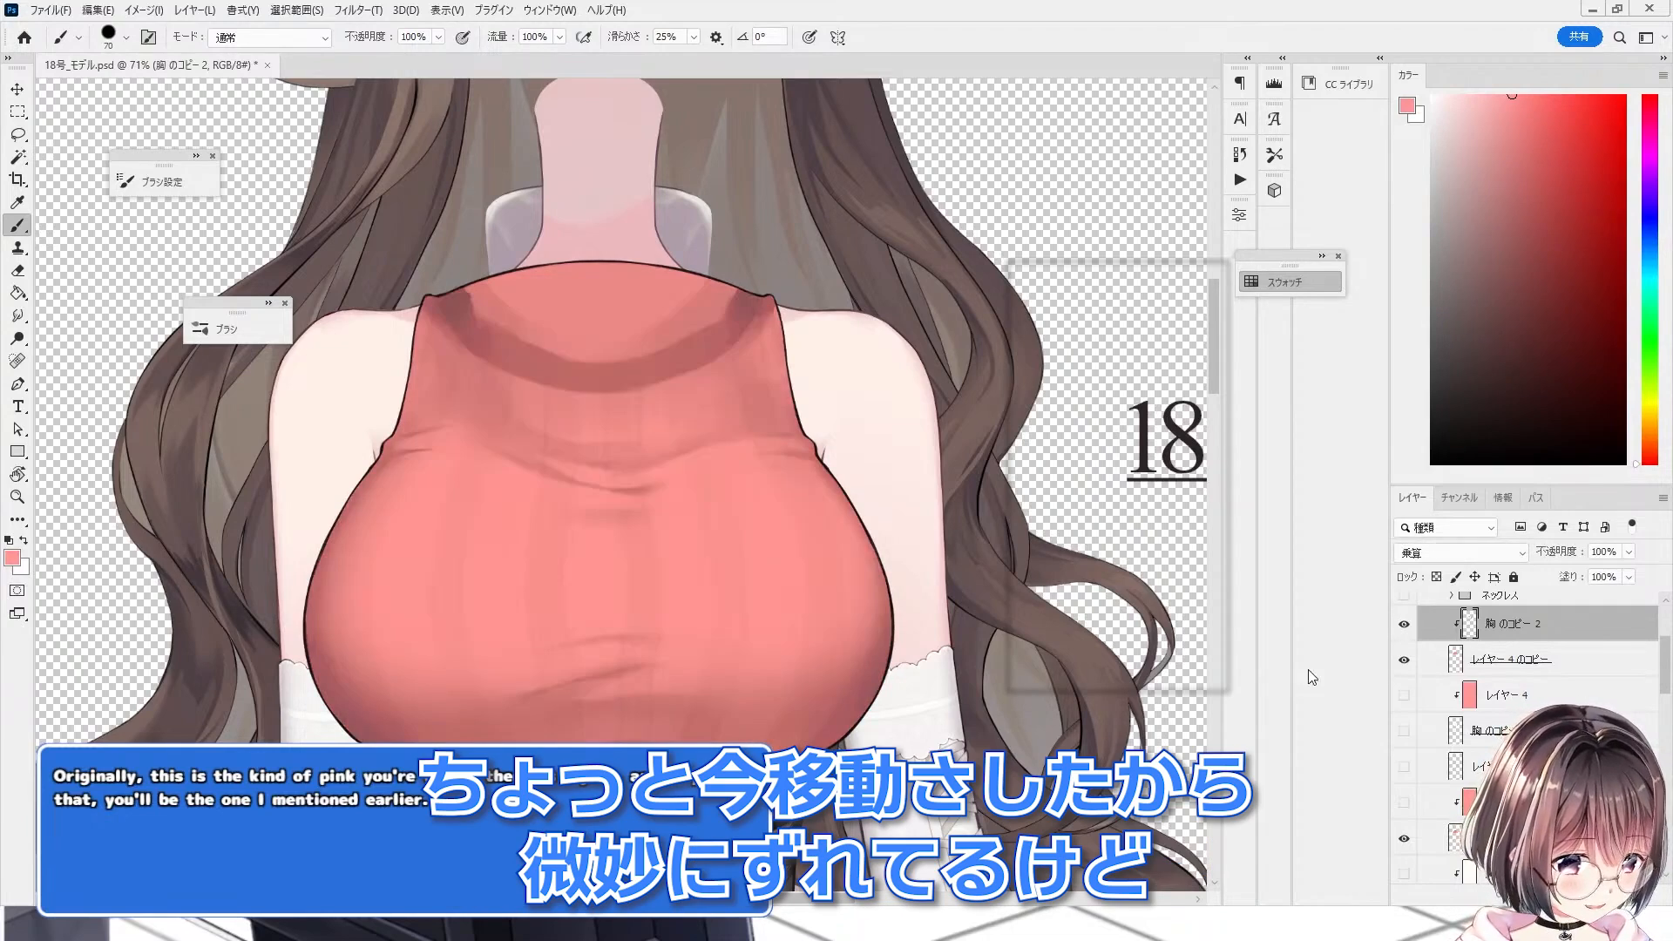
{"action": "scroll", "coordinate": [636, 536], "scroll_direction": "down", "scroll_amount": 2}
{"action": "scroll", "coordinate": [636, 536], "scroll_direction": "up", "scroll_amount": 3}
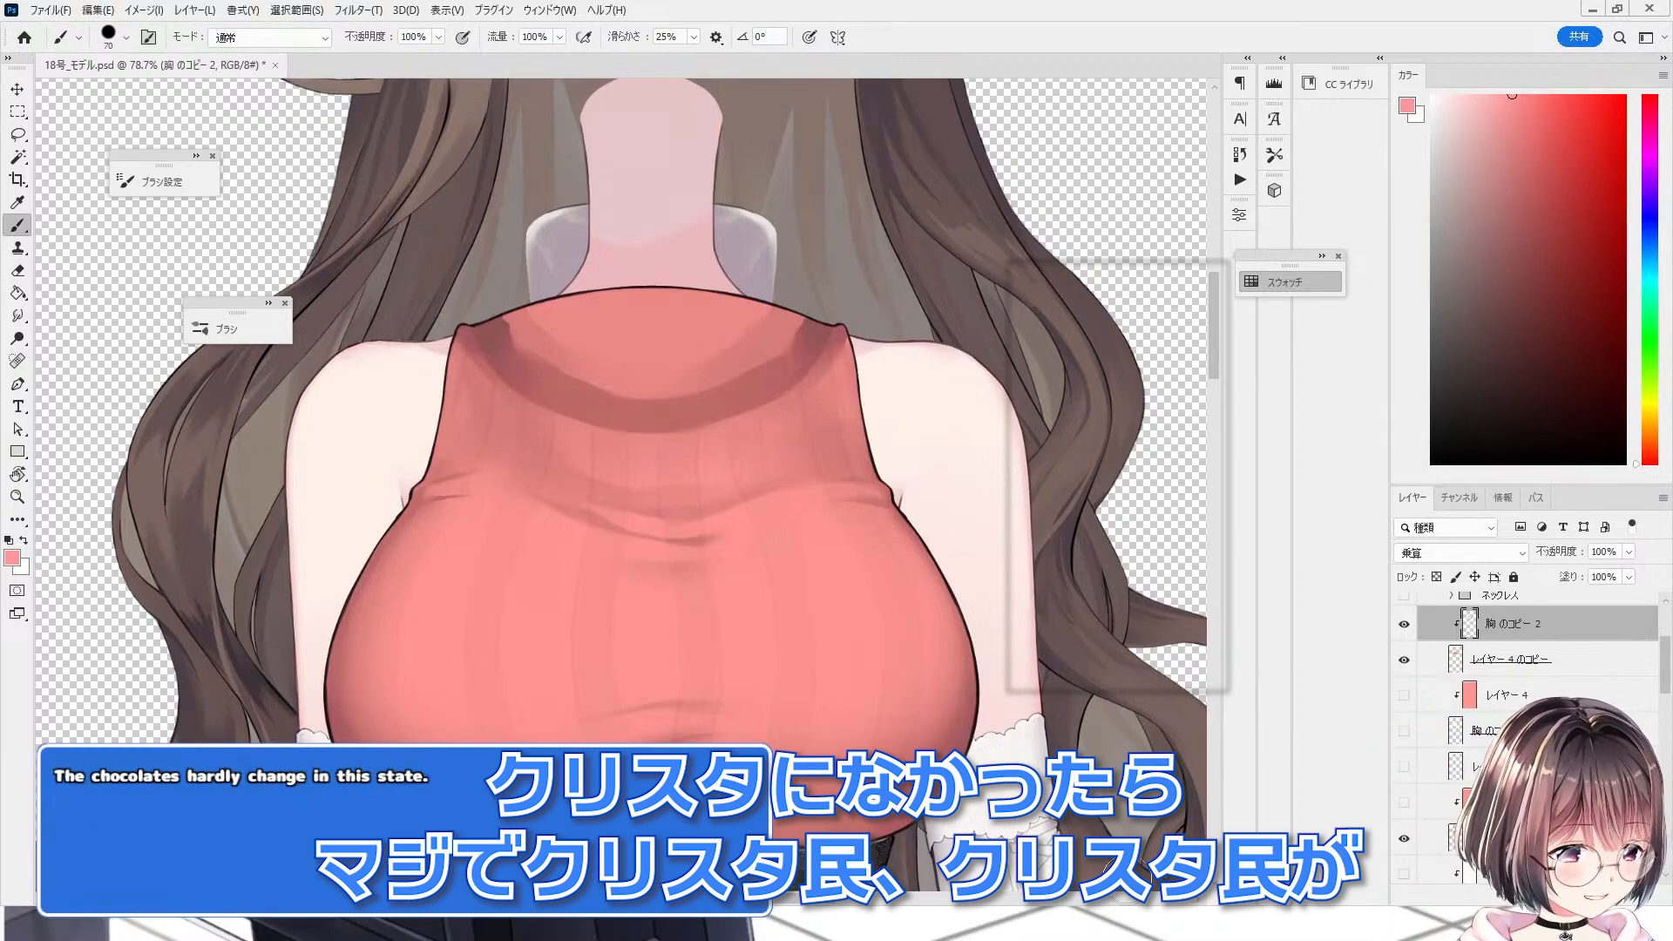
{"action": "left_click", "coordinate": [1403, 659]}
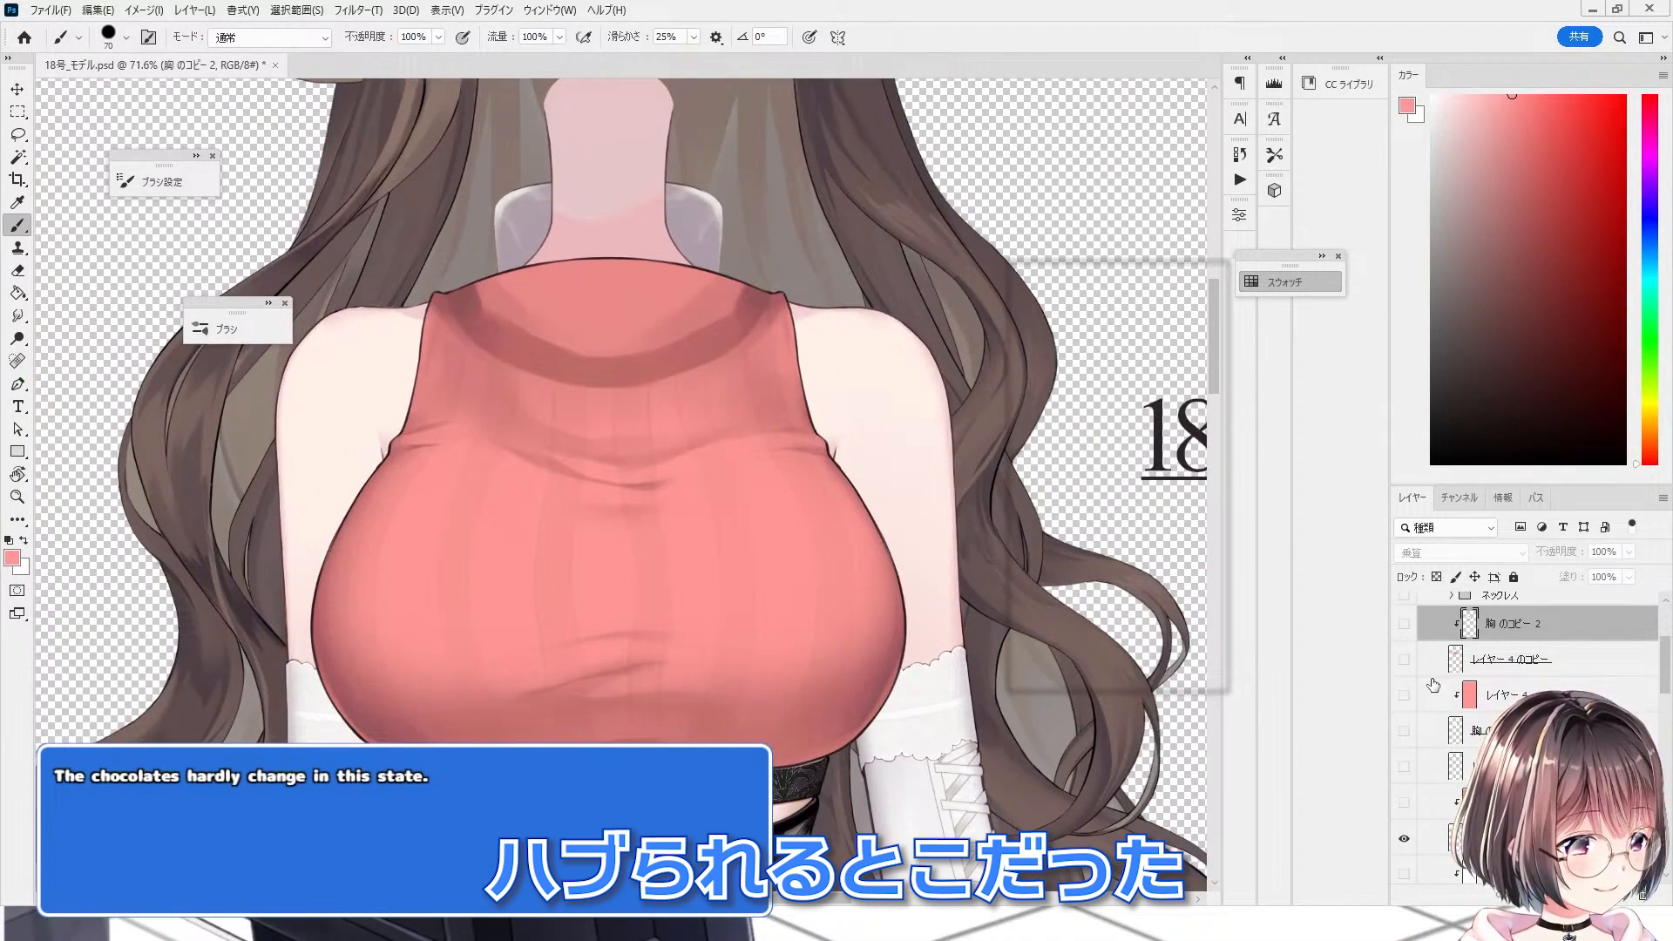
{"action": "left_click", "coordinate": [1404, 731]}
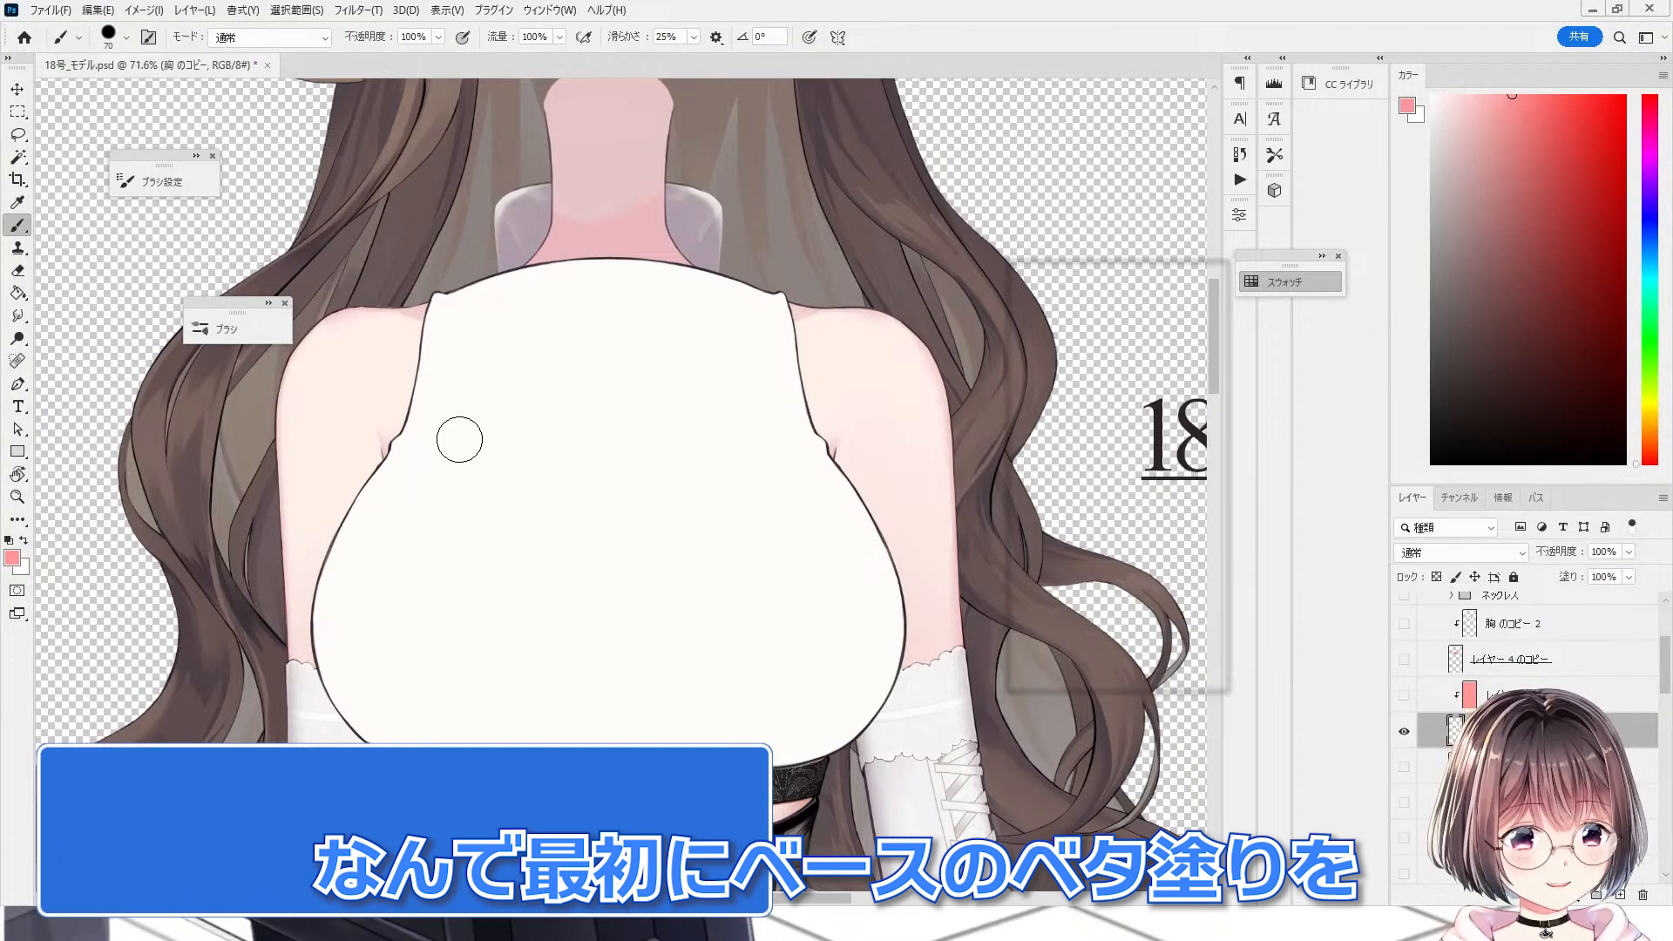
Step: Inspect the white chest layers and shading copy by toggling their visibility and checking the blend mode
{"action": "scroll", "coordinate": [1394, 688], "scroll_direction": "up", "scroll_amount": 1}
{"action": "left_click", "coordinate": [1404, 610]}
{"action": "left_click", "coordinate": [1409, 615]}
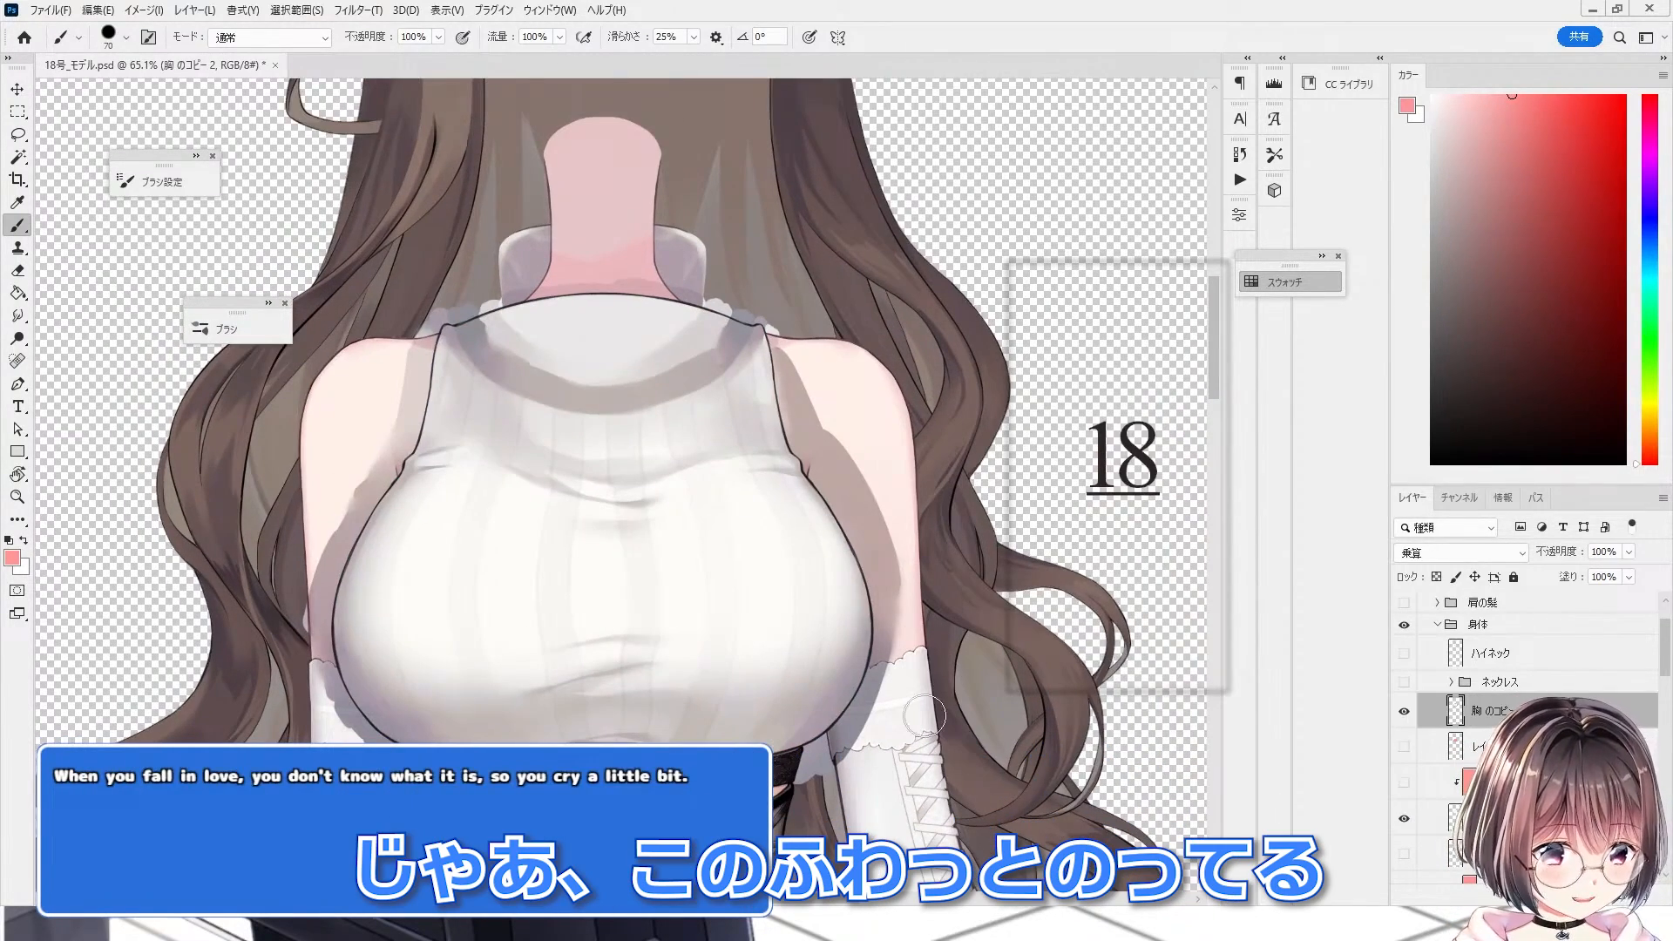
{"action": "scroll", "coordinate": [923, 716], "scroll_direction": "up", "scroll_amount": 2}
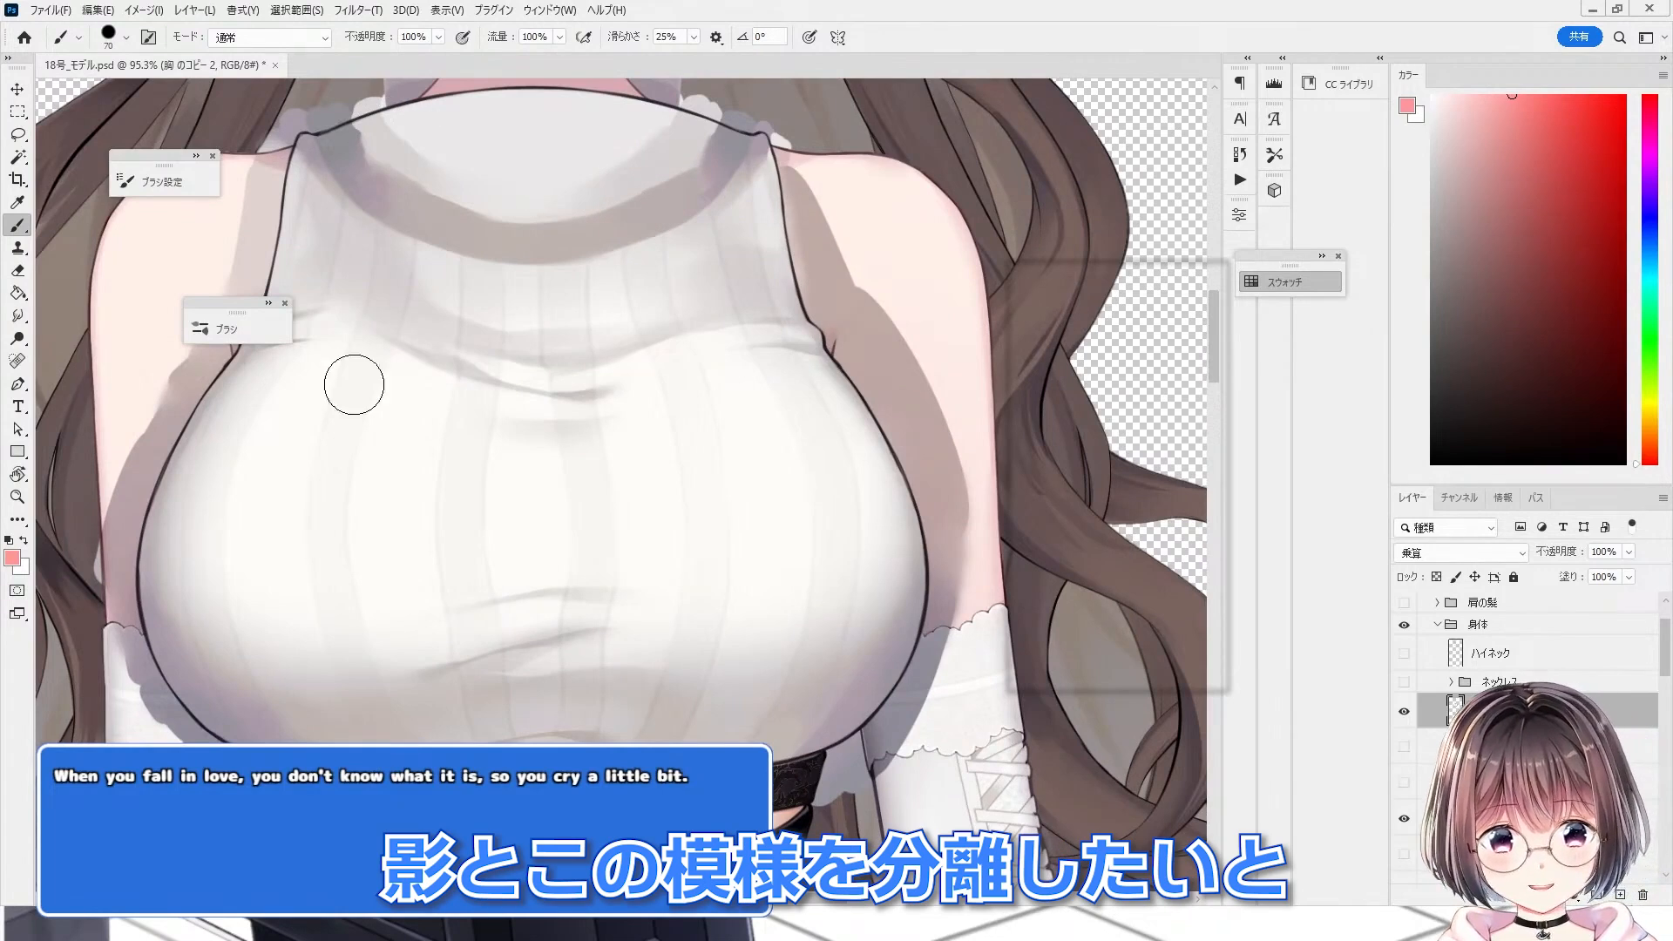
{"action": "scroll", "coordinate": [352, 381], "scroll_direction": "up", "scroll_amount": 1}
{"action": "scroll", "coordinate": [637, 601], "scroll_direction": "down", "scroll_amount": 2}
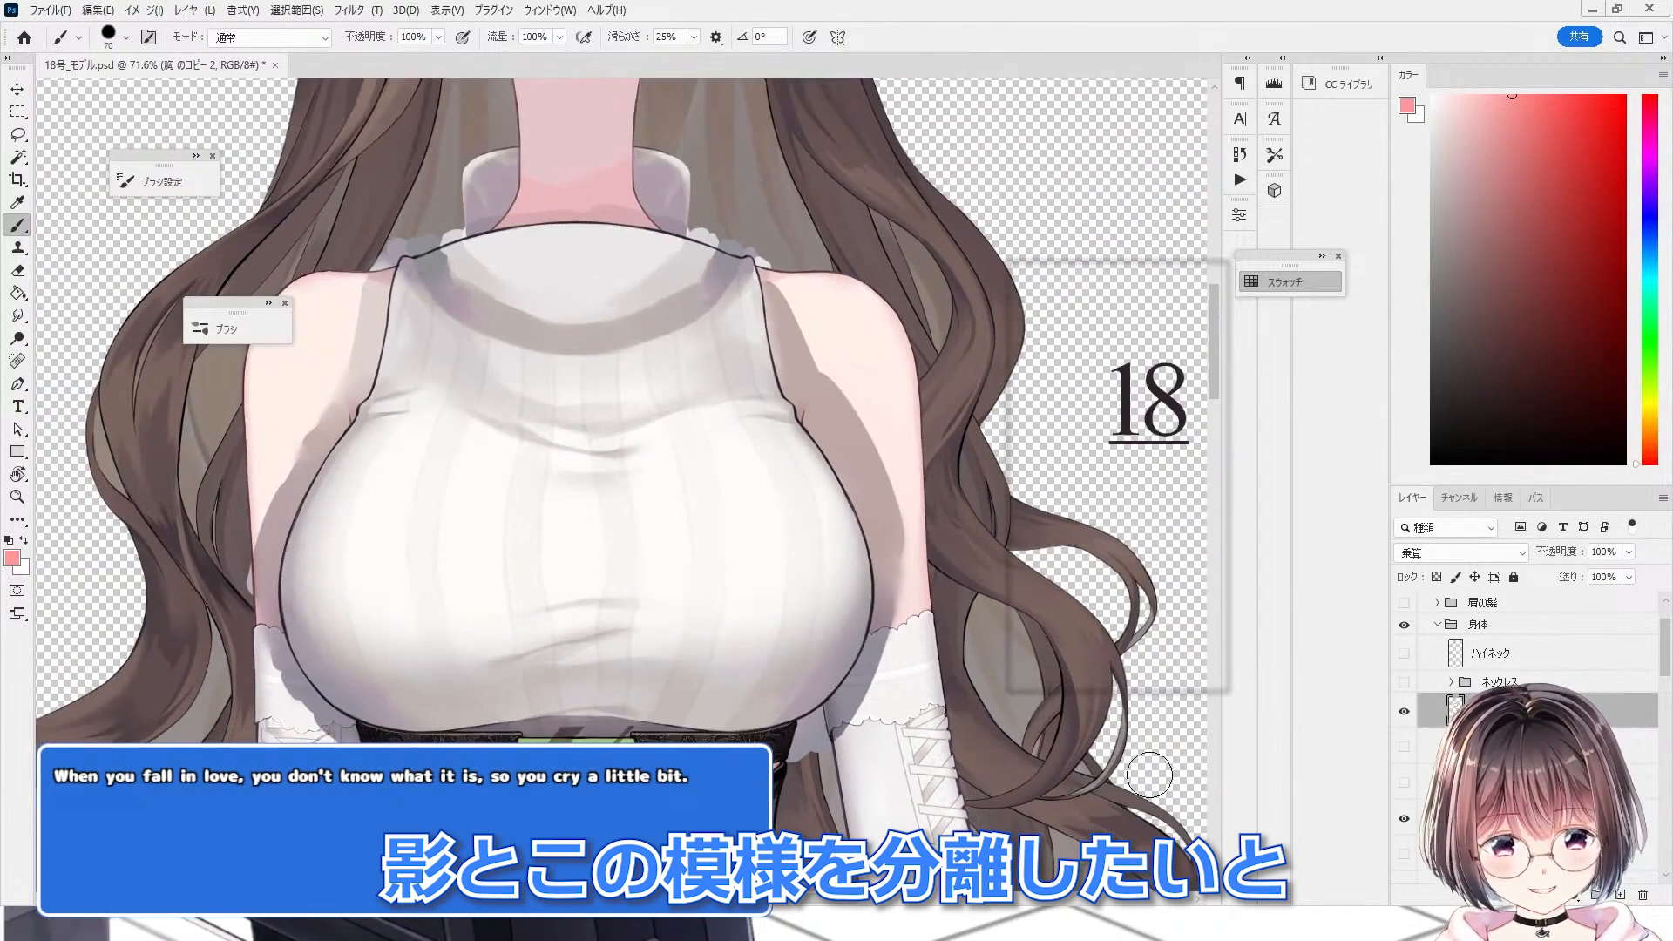
{"action": "left_click", "coordinate": [1403, 818]}
{"action": "left_click", "coordinate": [1420, 552]}
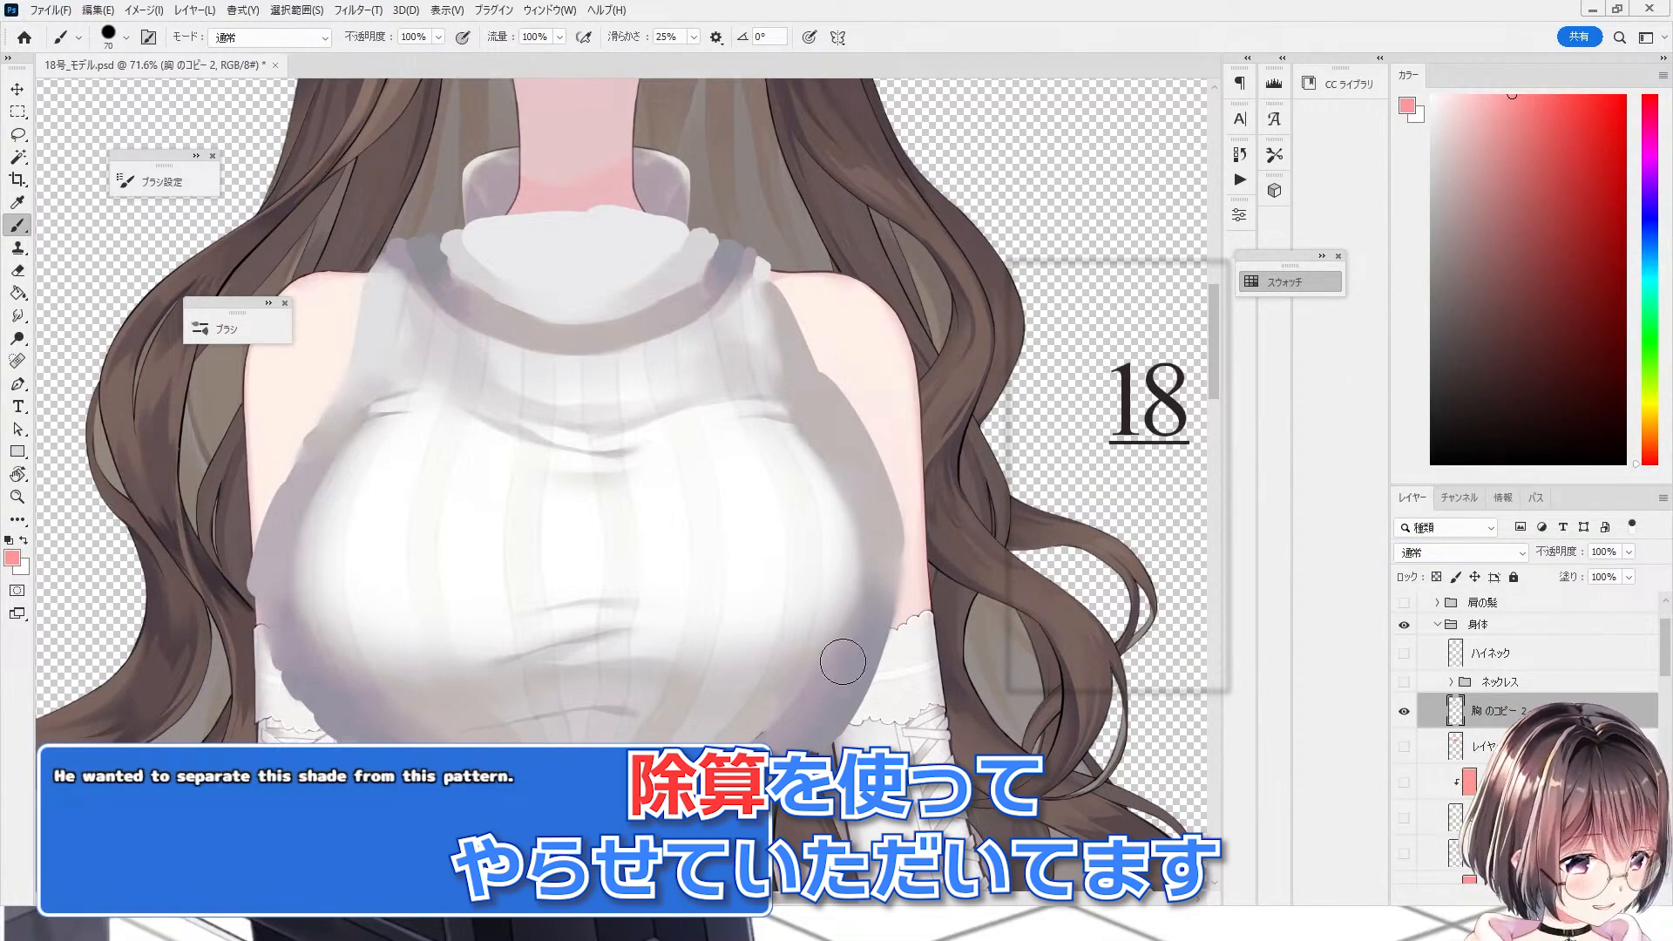
{"action": "left_click_drag", "start_coordinate": [842, 662], "coordinate": [863, 651]}
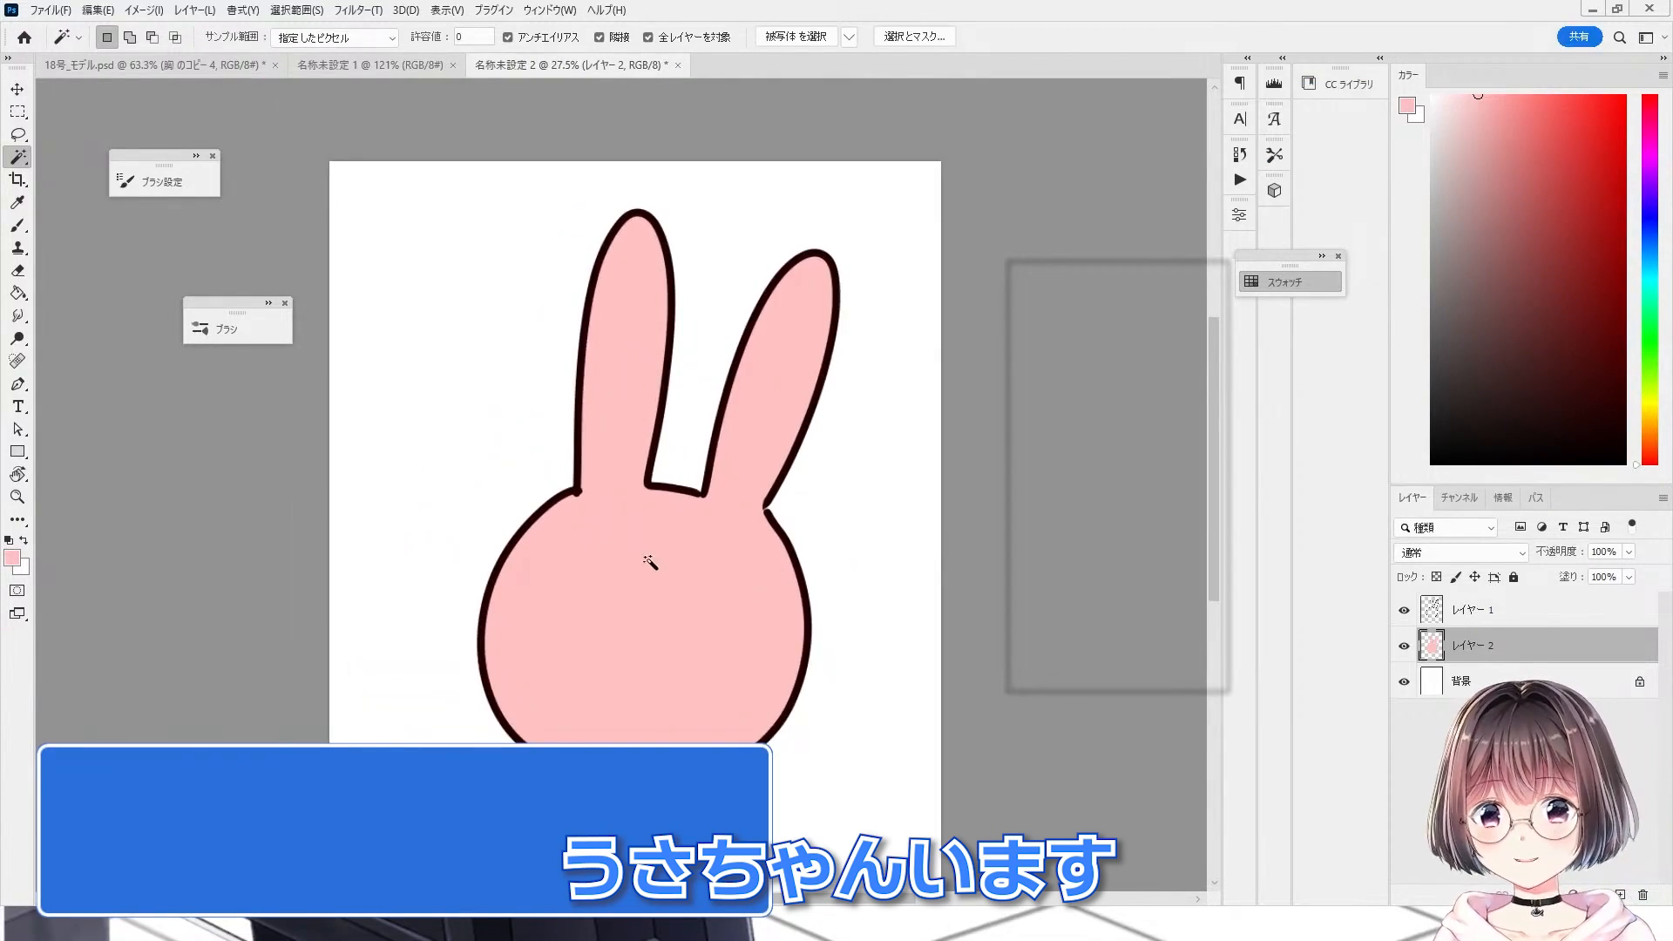
Step: Paint the rabbit sample's red cheeks with the brush on the face layer
{"action": "scroll", "coordinate": [649, 562], "scroll_direction": "down", "scroll_amount": 2}
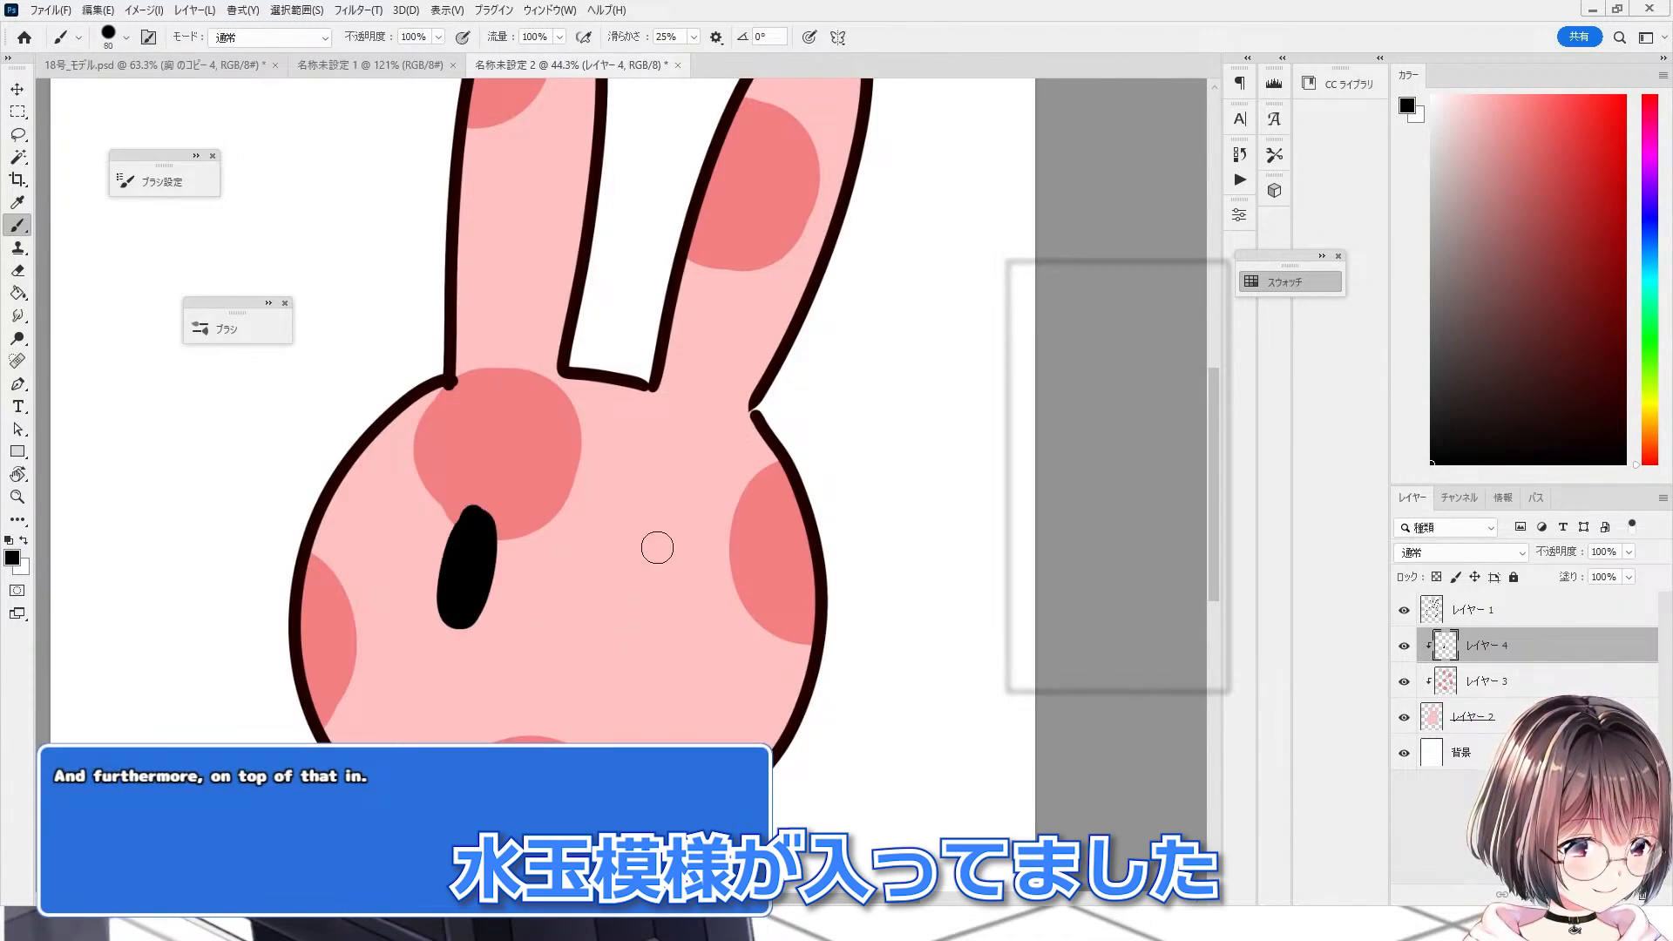
{"action": "left_click_drag", "start_coordinate": [653, 542], "coordinate": [662, 623]}
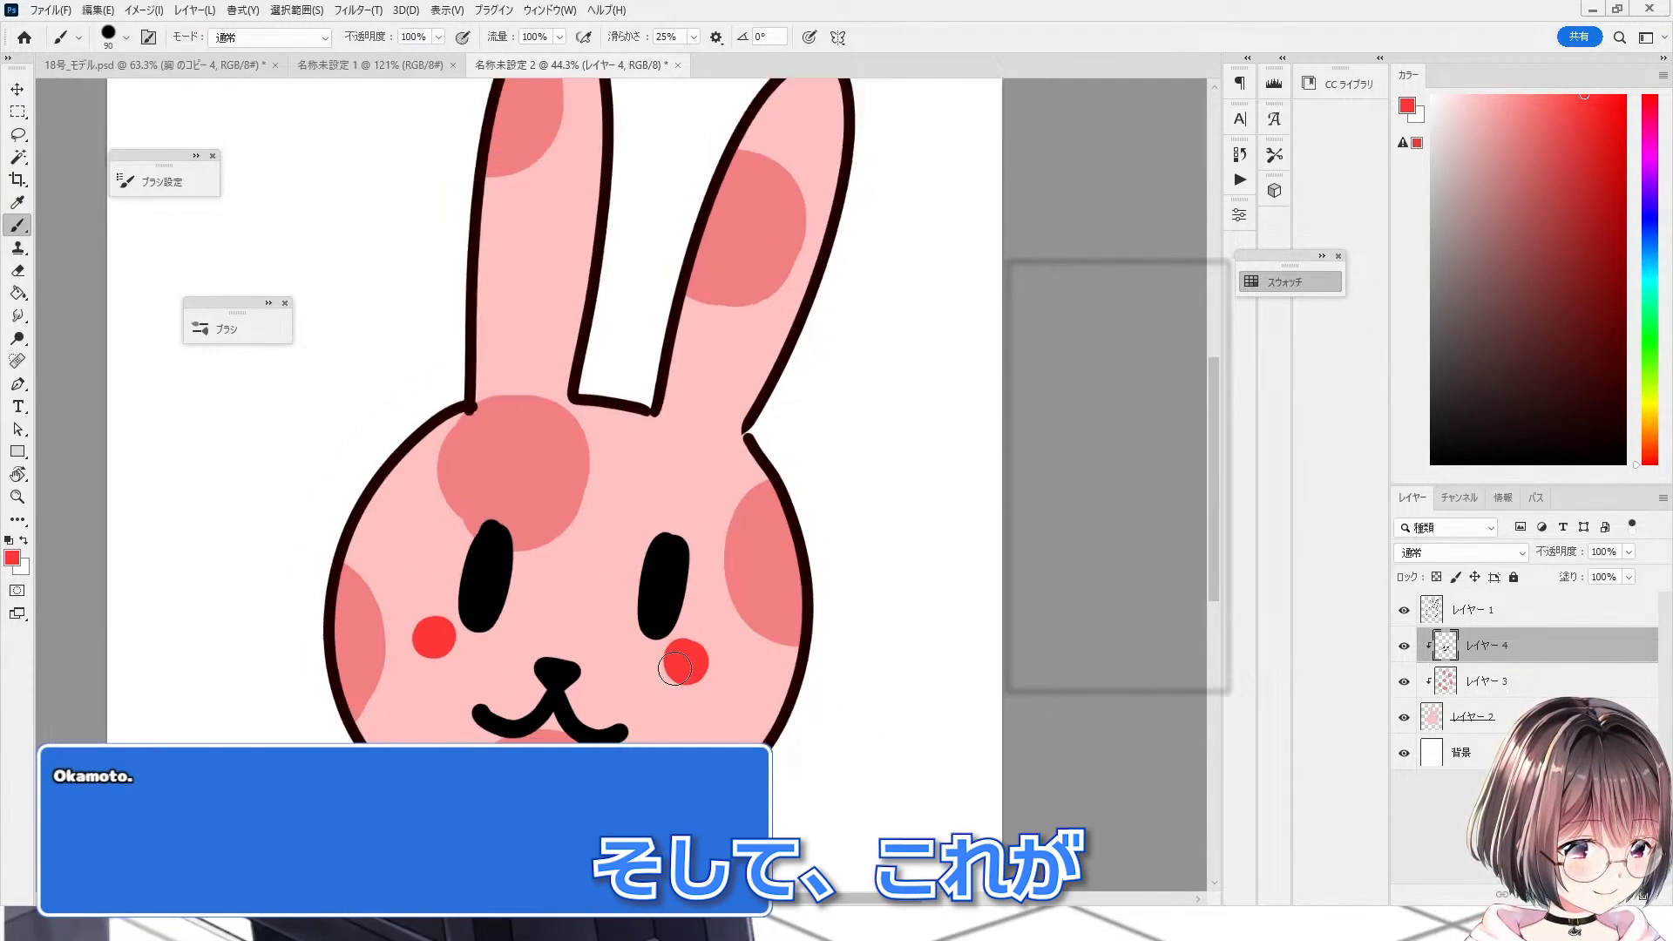
{"action": "scroll", "coordinate": [788, 683], "scroll_direction": "down", "scroll_amount": 3}
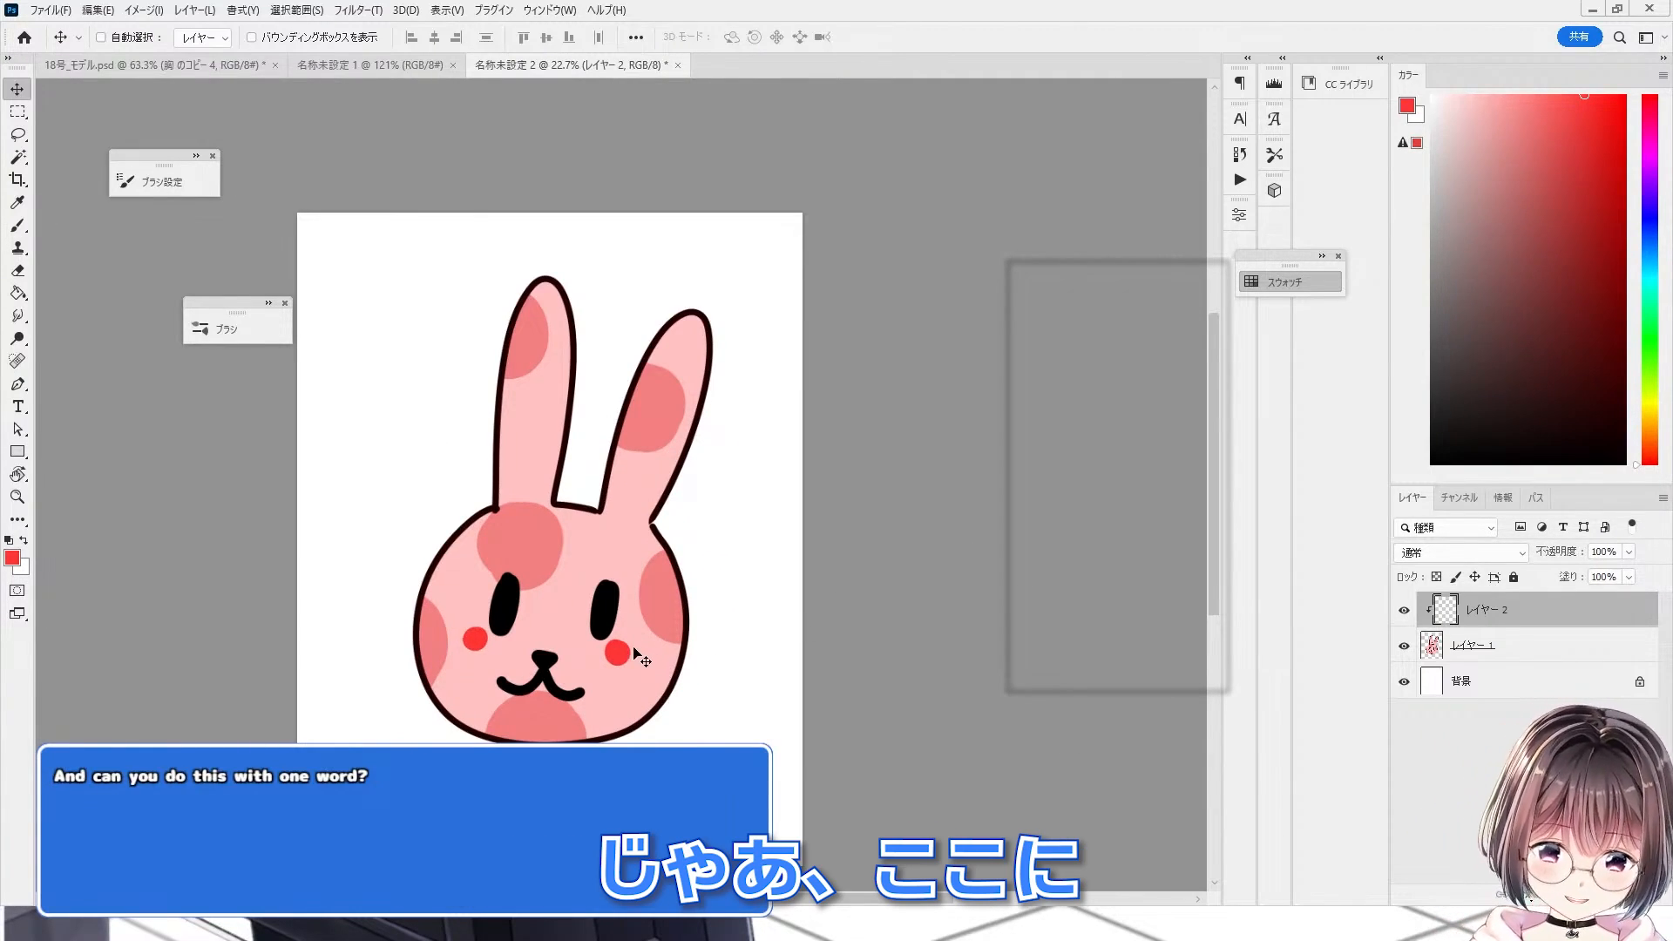
Step: Sample the rabbit's base pink and fill the clipped layer above the rabbit with it
{"action": "key", "text": "b"}
{"action": "scroll", "coordinate": [552, 598], "scroll_direction": "up", "scroll_amount": 4}
{"action": "left_click", "coordinate": [642, 451], "text": "alt"}
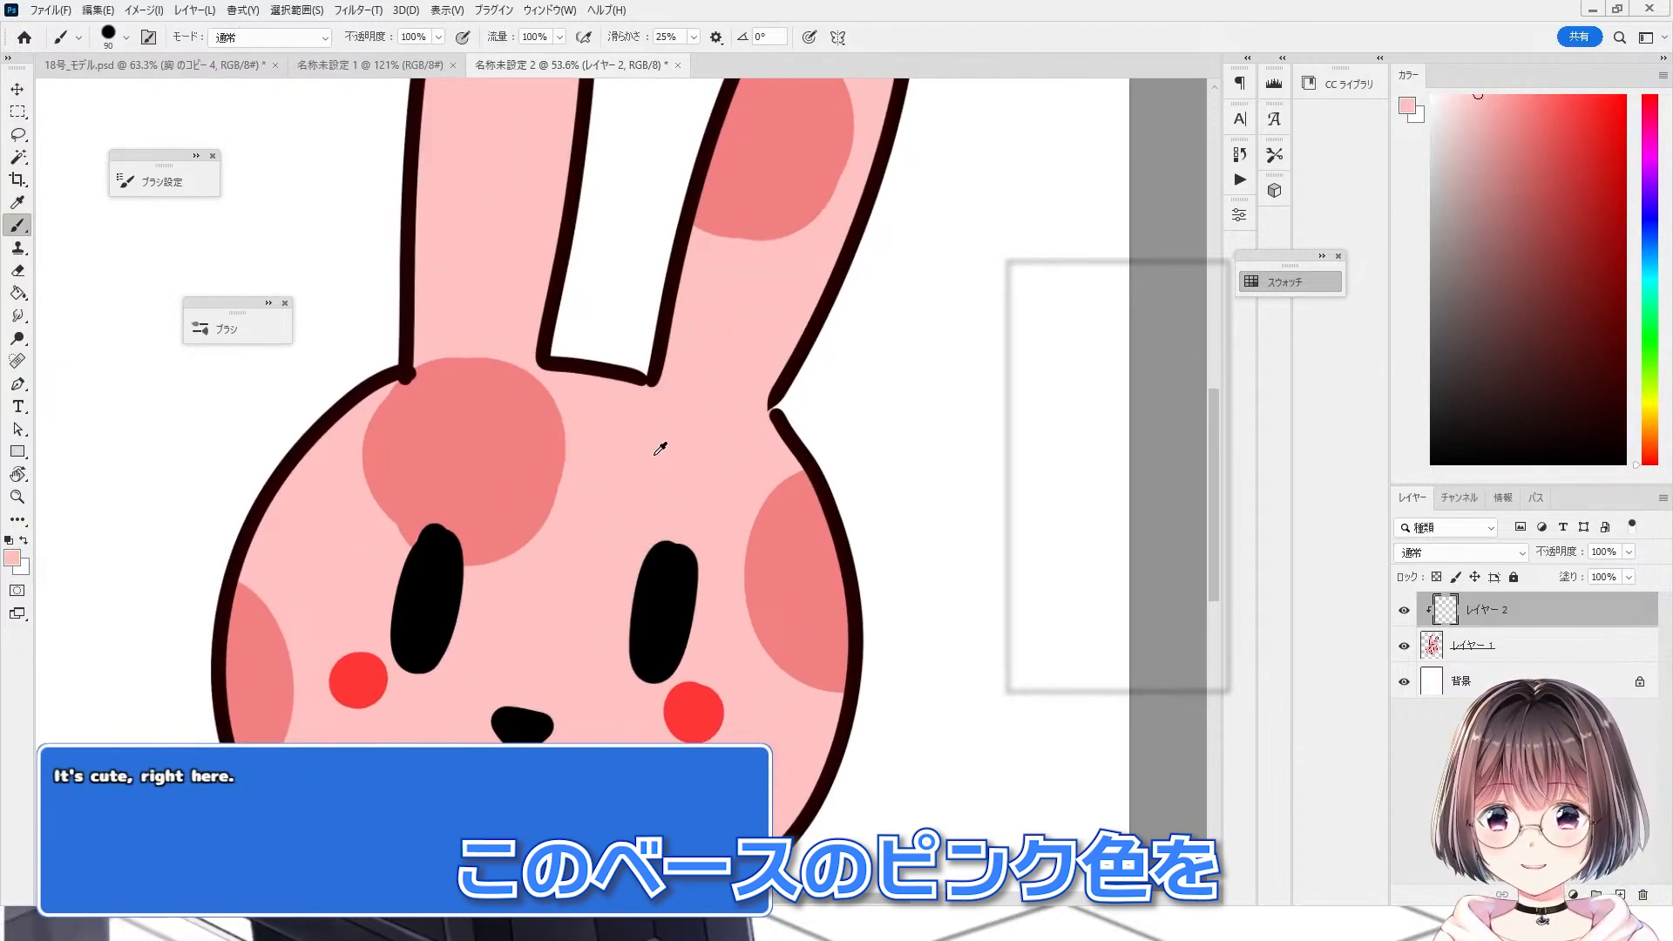
{"action": "key", "text": "alt+BackSpace"}
{"action": "scroll", "coordinate": [646, 736], "scroll_direction": "down", "scroll_amount": 3}
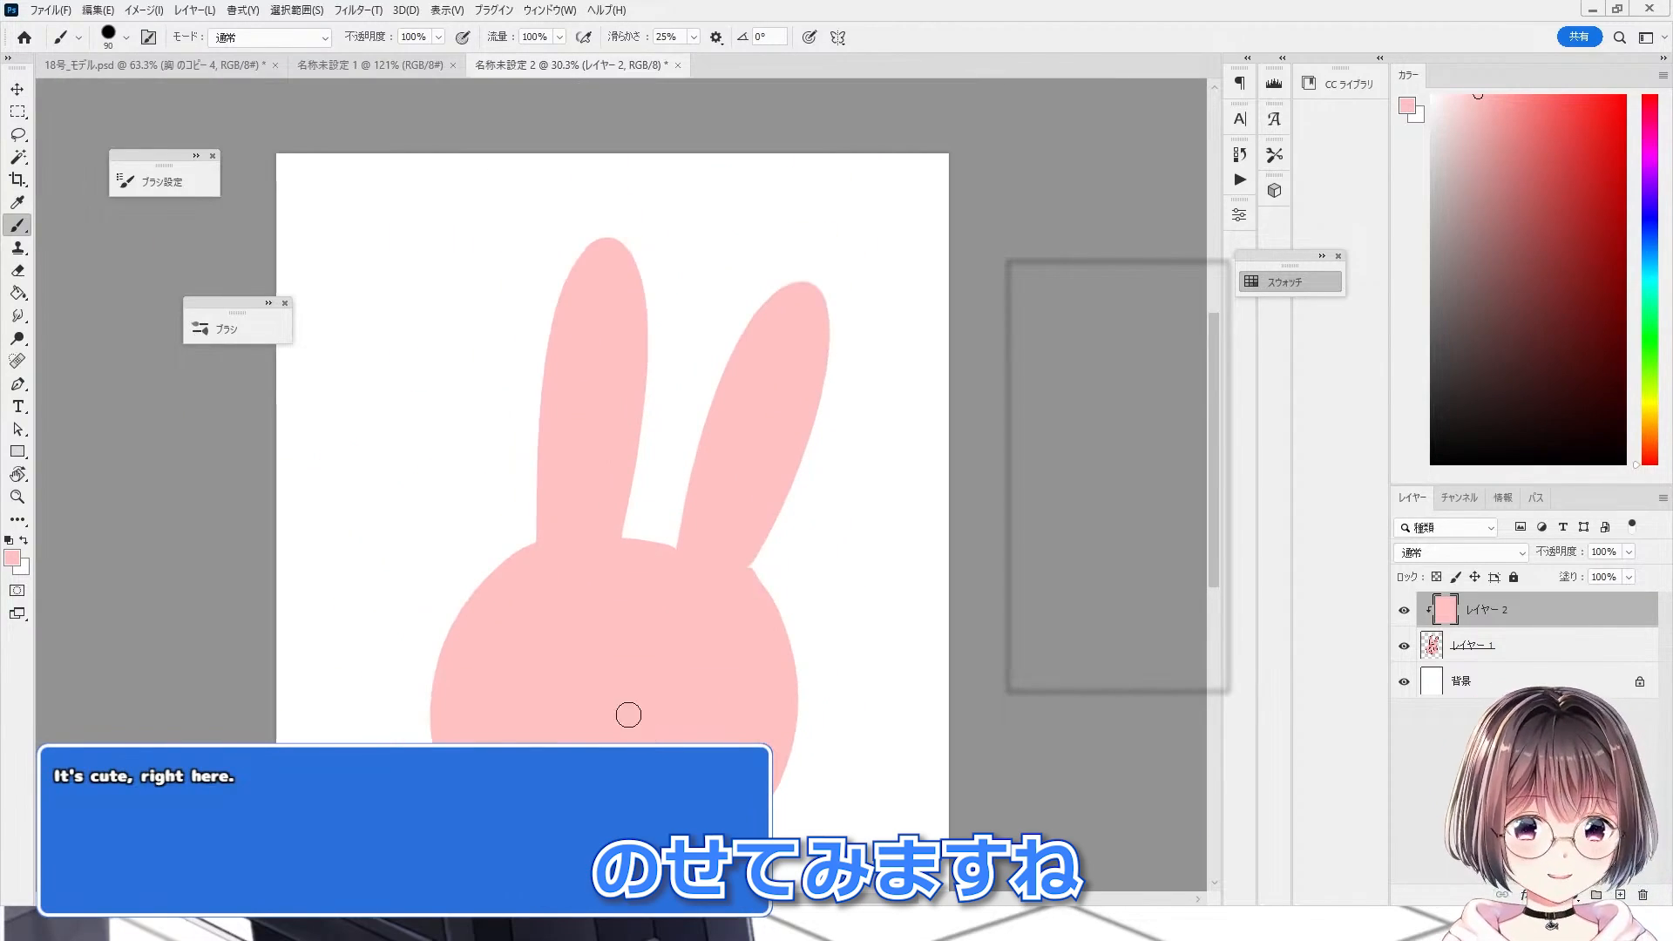
Step: Set the pink fill layer's blend mode to 除算
{"action": "scroll", "coordinate": [598, 530], "scroll_direction": "down", "scroll_amount": 3}
{"action": "scroll", "coordinate": [711, 738], "scroll_direction": "up", "scroll_amount": 4}
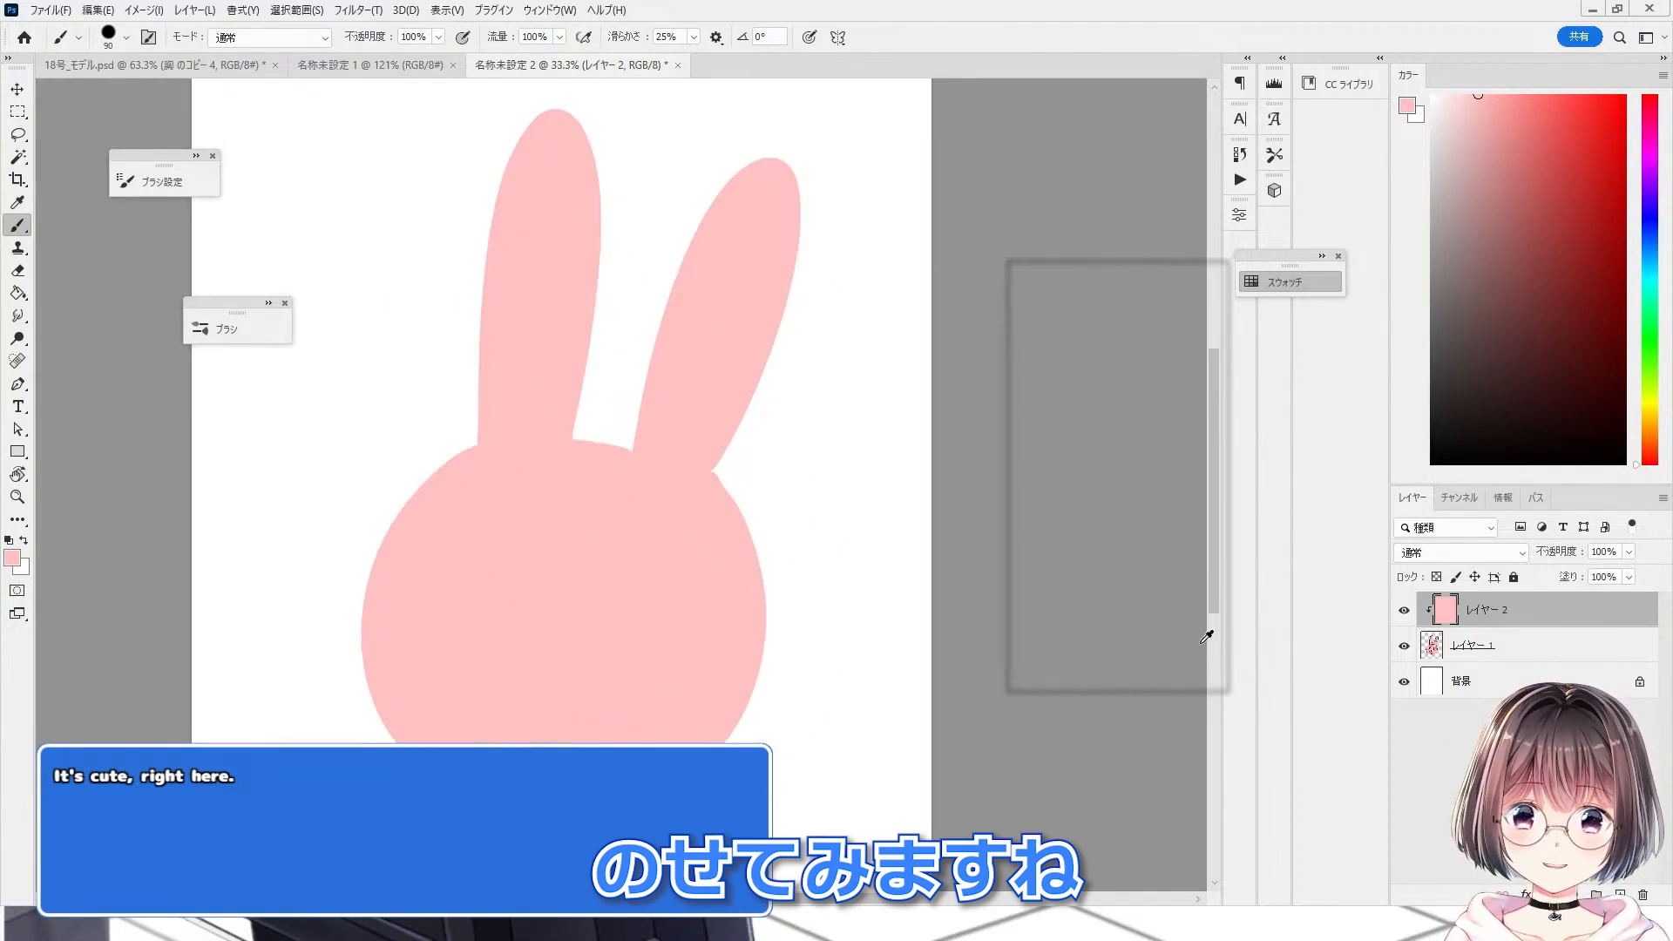
{"action": "left_click", "coordinate": [1414, 554]}
{"action": "left_click", "coordinate": [1408, 817]}
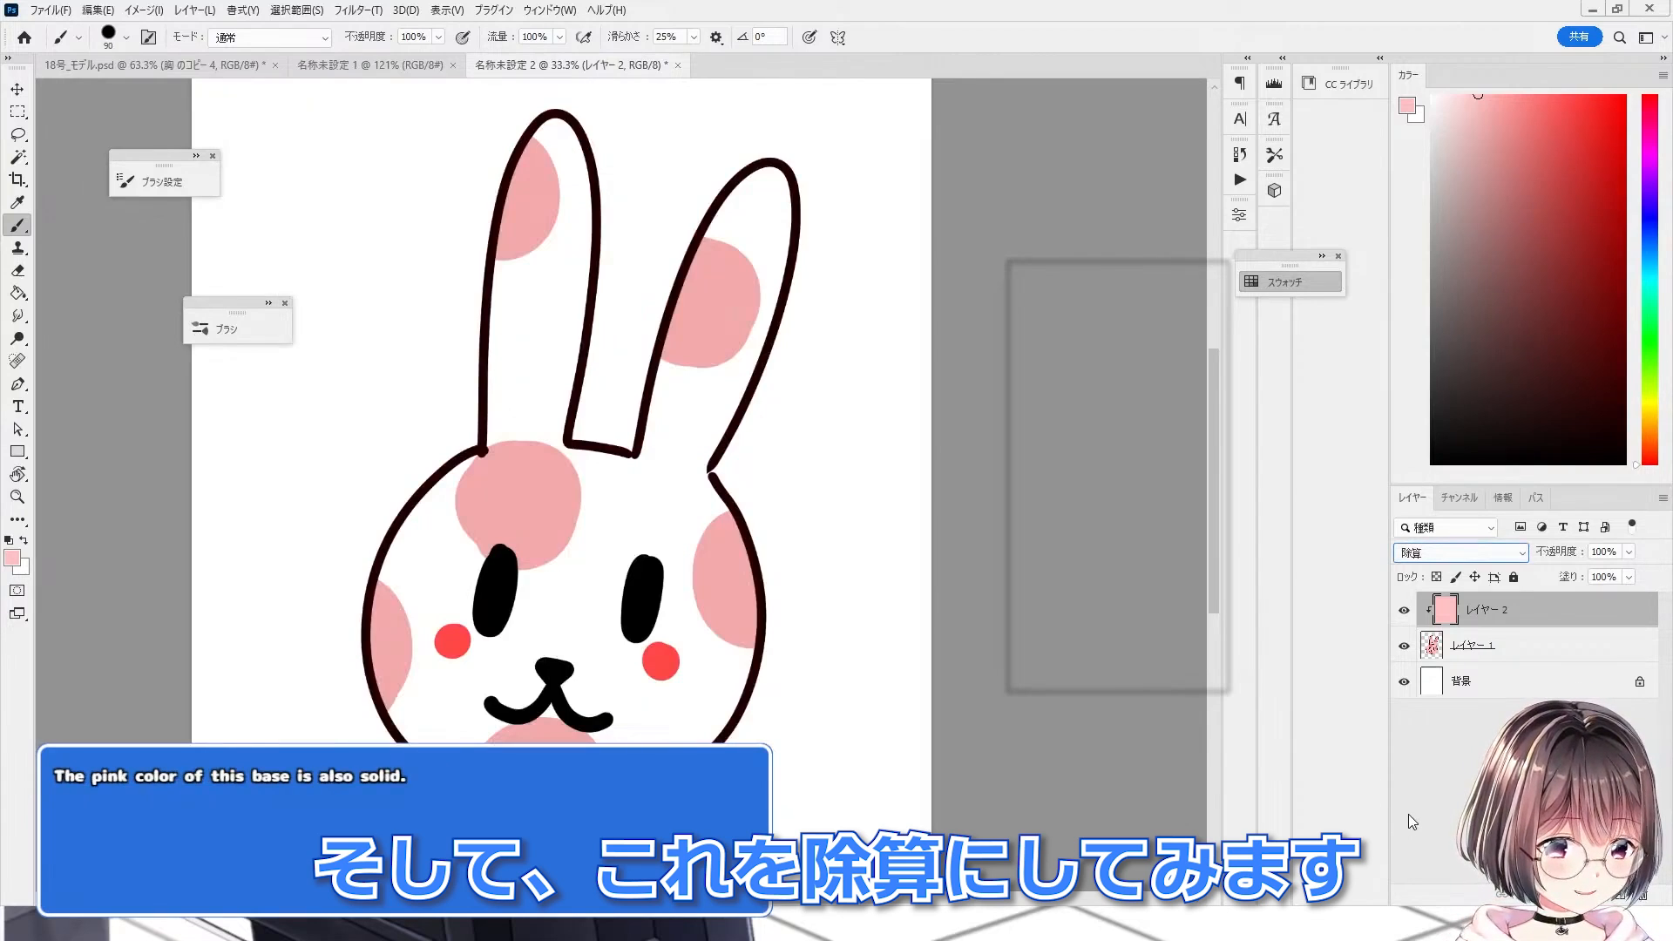
{"action": "scroll", "coordinate": [540, 396], "scroll_direction": "down", "scroll_amount": 1}
{"action": "scroll", "coordinate": [593, 514], "scroll_direction": "up", "scroll_amount": 3}
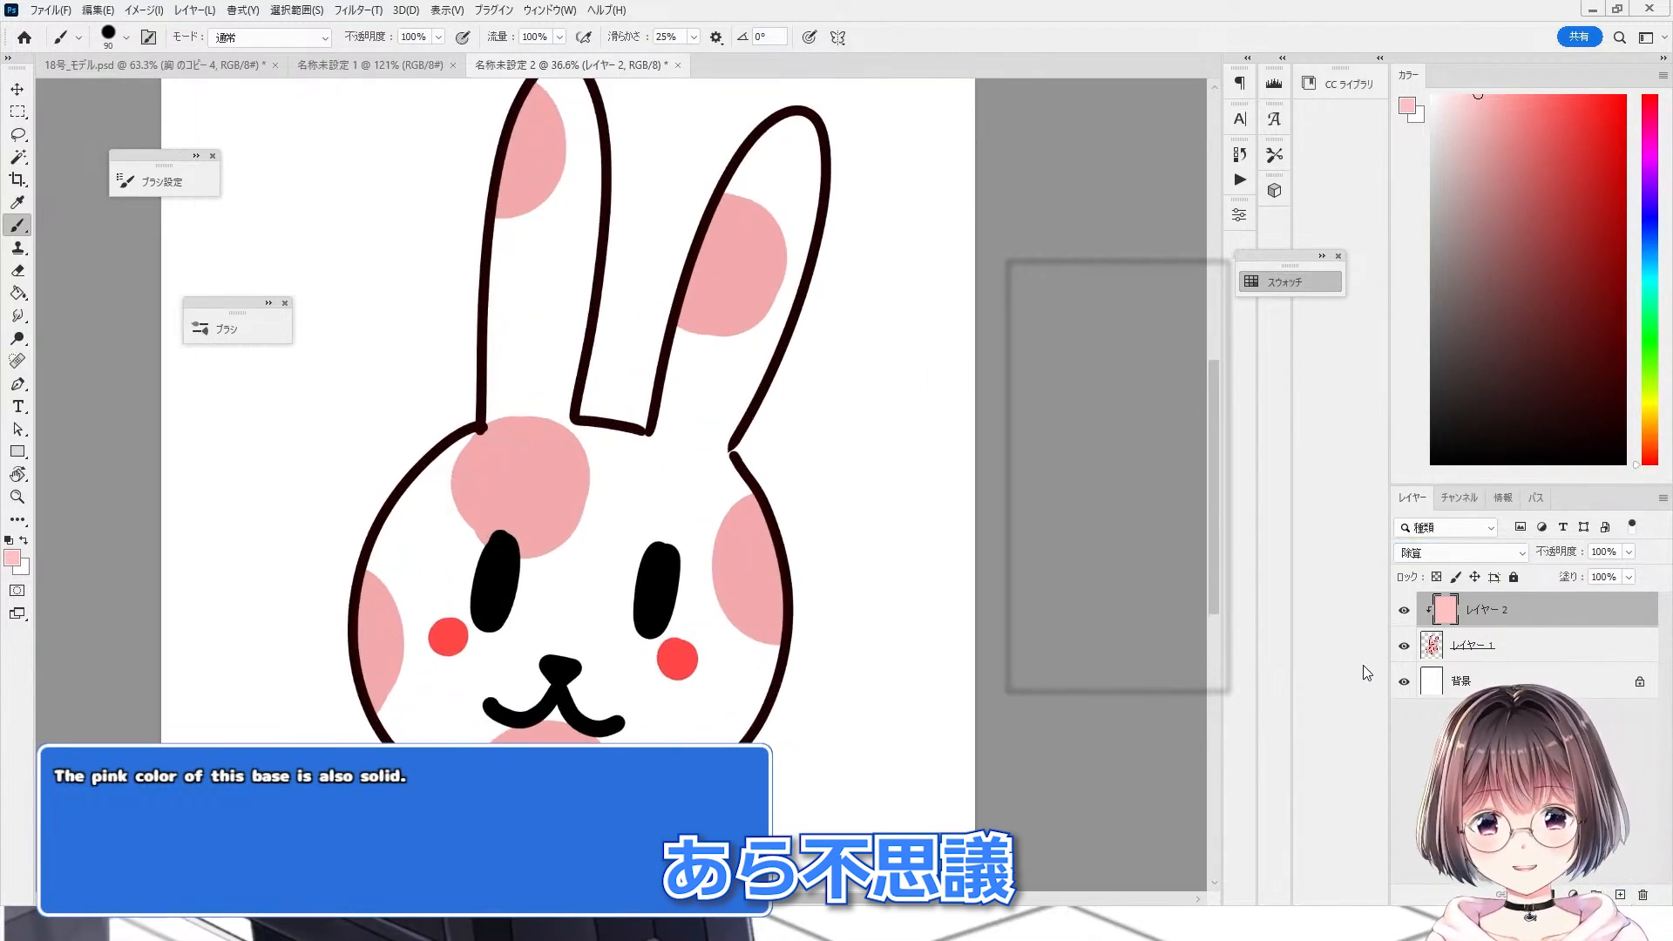
Step: Toggle the 除算 pink fill layer on and off at several zoom levels to compare the rabbit's colours
{"action": "left_click", "coordinate": [1404, 610]}
{"action": "left_click", "coordinate": [1404, 610]}
{"action": "scroll", "coordinate": [514, 419], "scroll_direction": "up", "scroll_amount": 8}
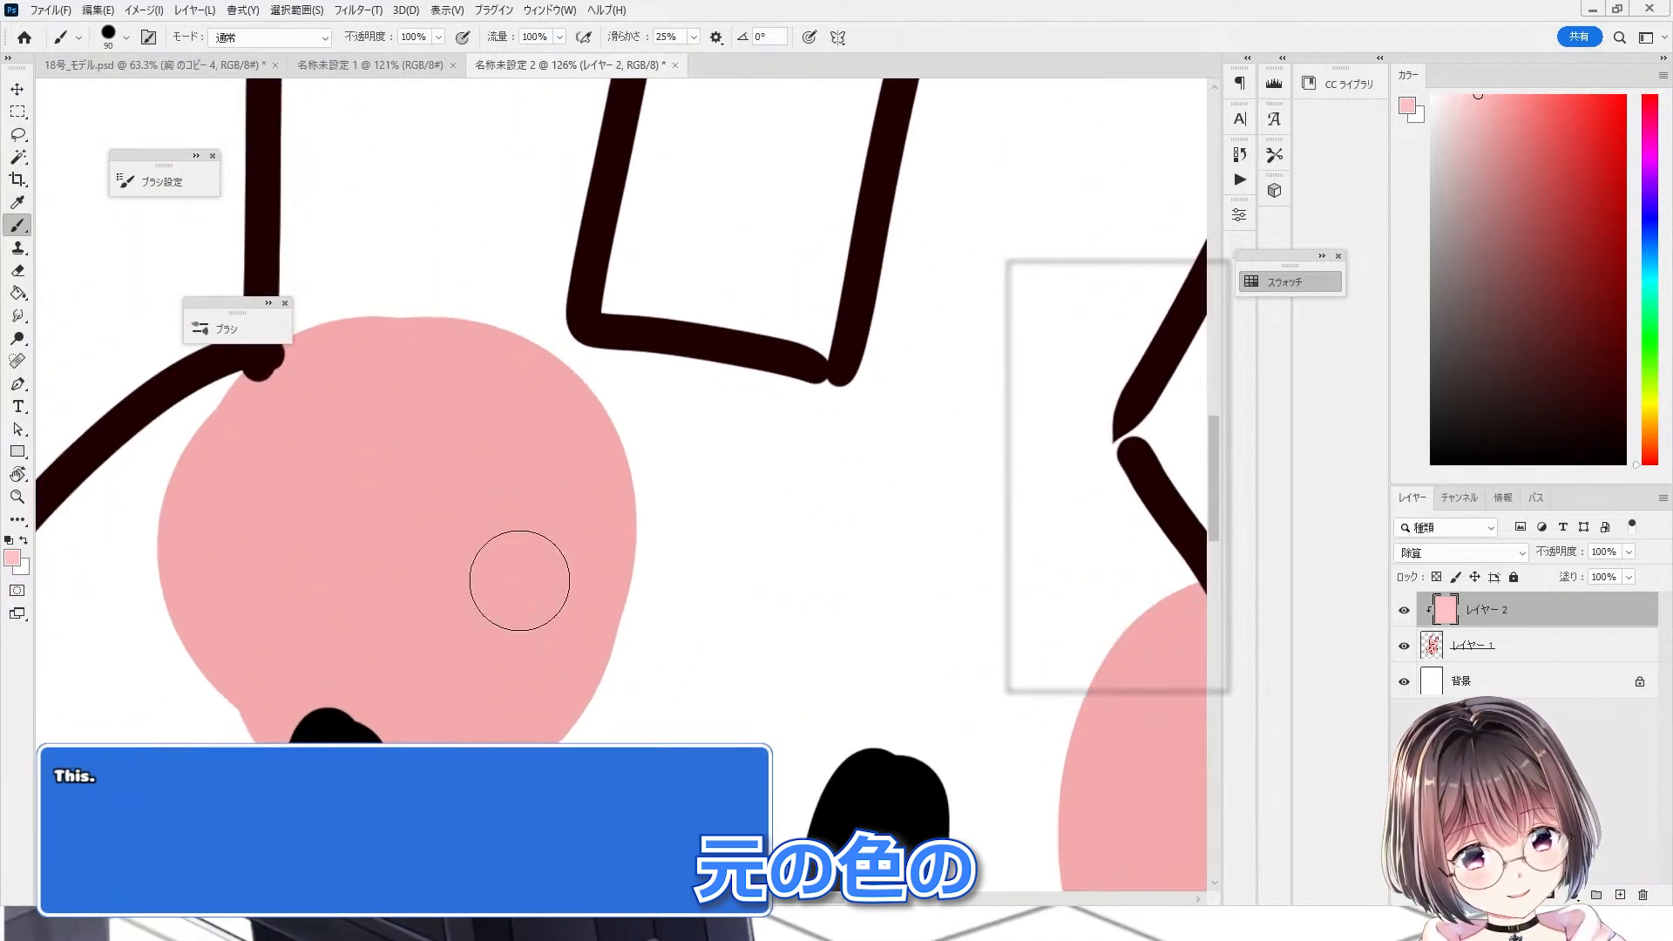
{"action": "scroll", "coordinate": [463, 525], "scroll_direction": "down", "scroll_amount": 8}
{"action": "scroll", "coordinate": [662, 514], "scroll_direction": "up", "scroll_amount": 4}
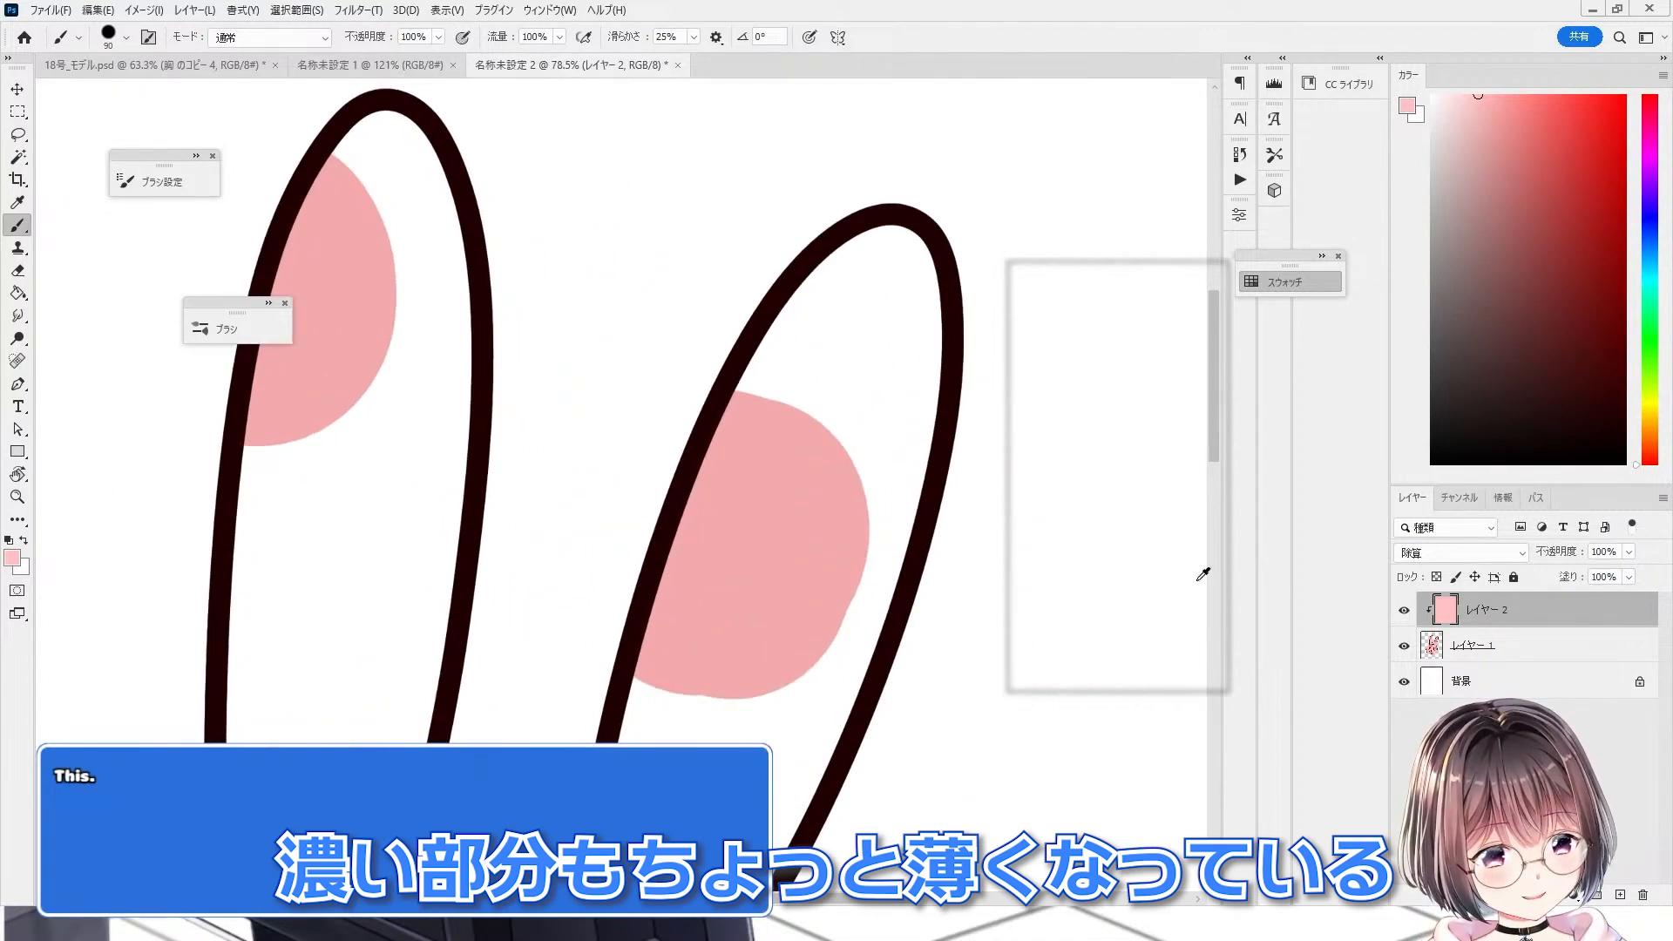
{"action": "left_click", "coordinate": [1402, 611]}
{"action": "left_click", "coordinate": [1402, 611]}
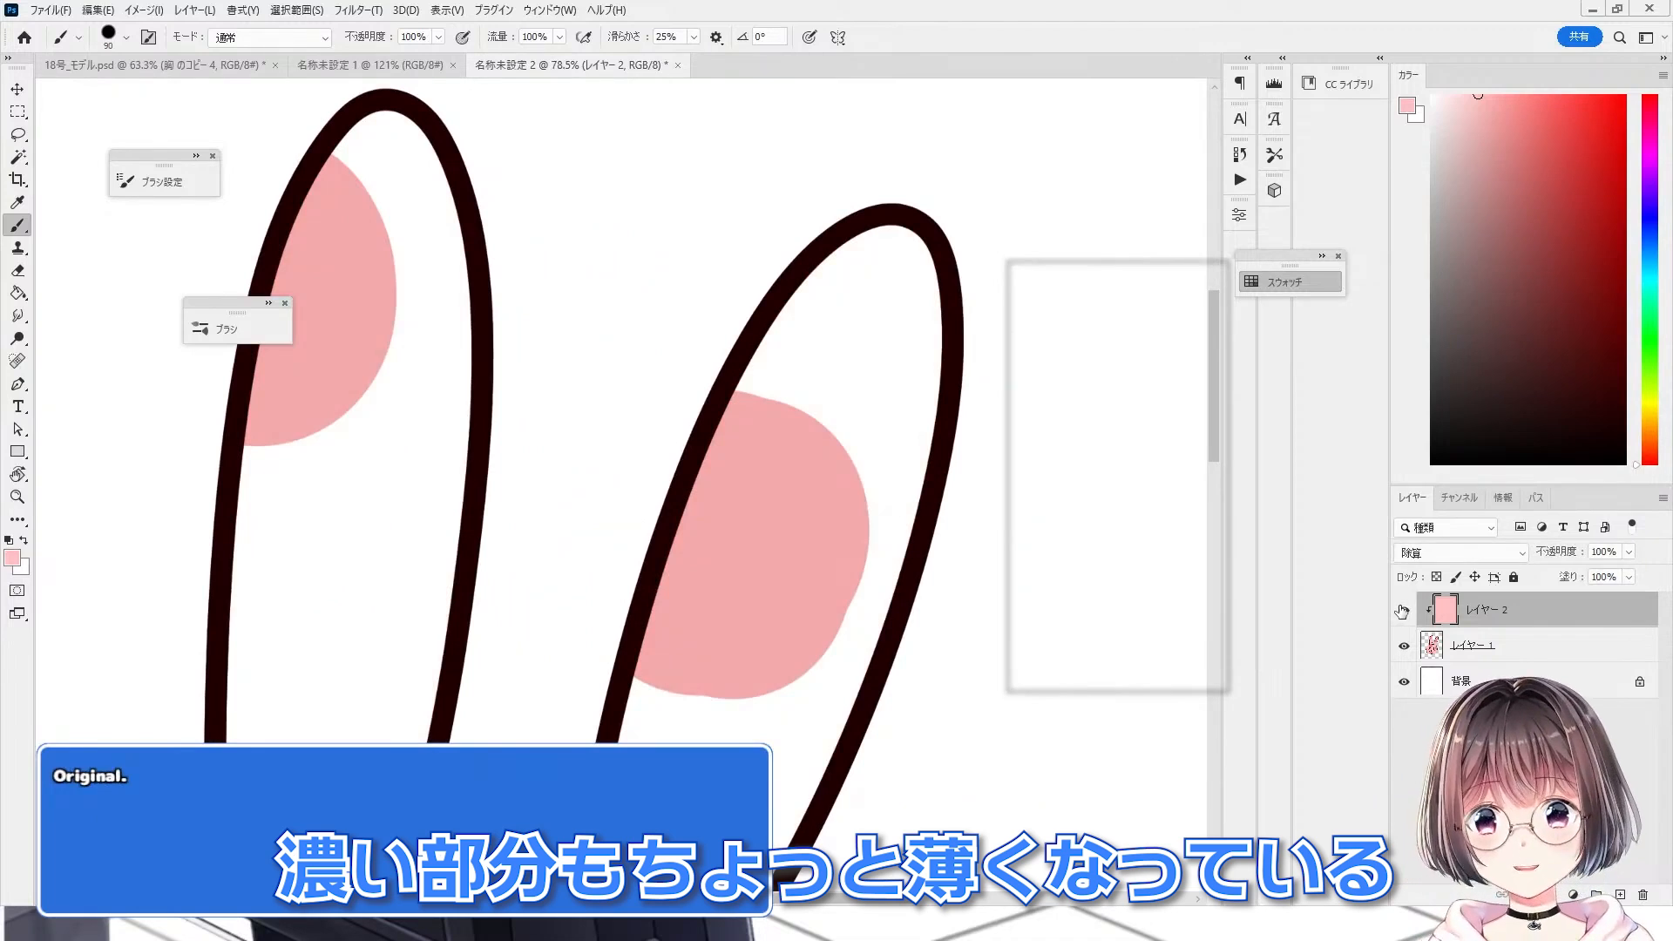
{"action": "left_click", "coordinate": [1403, 610]}
{"action": "left_click", "coordinate": [1402, 611]}
{"action": "left_click", "coordinate": [1403, 611]}
{"action": "left_click", "coordinate": [1406, 644]}
{"action": "left_click", "coordinate": [1406, 644]}
{"action": "scroll", "coordinate": [363, 201], "scroll_direction": "down", "scroll_amount": 11}
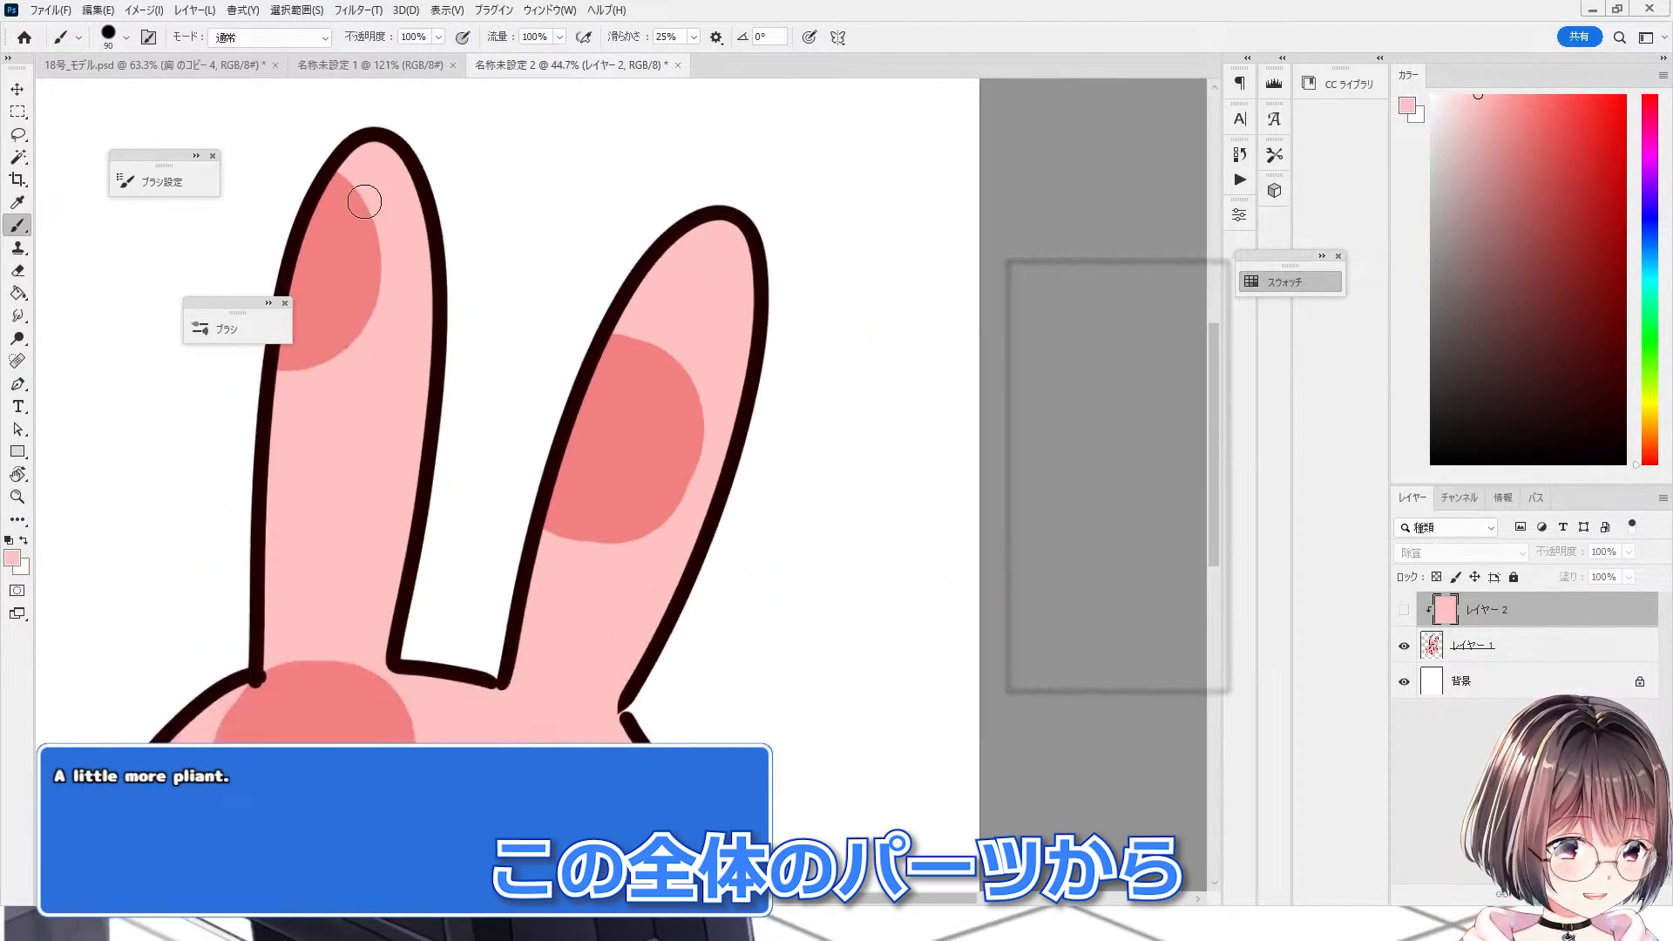
{"action": "scroll", "coordinate": [174, 413], "scroll_direction": "up", "scroll_amount": 3}
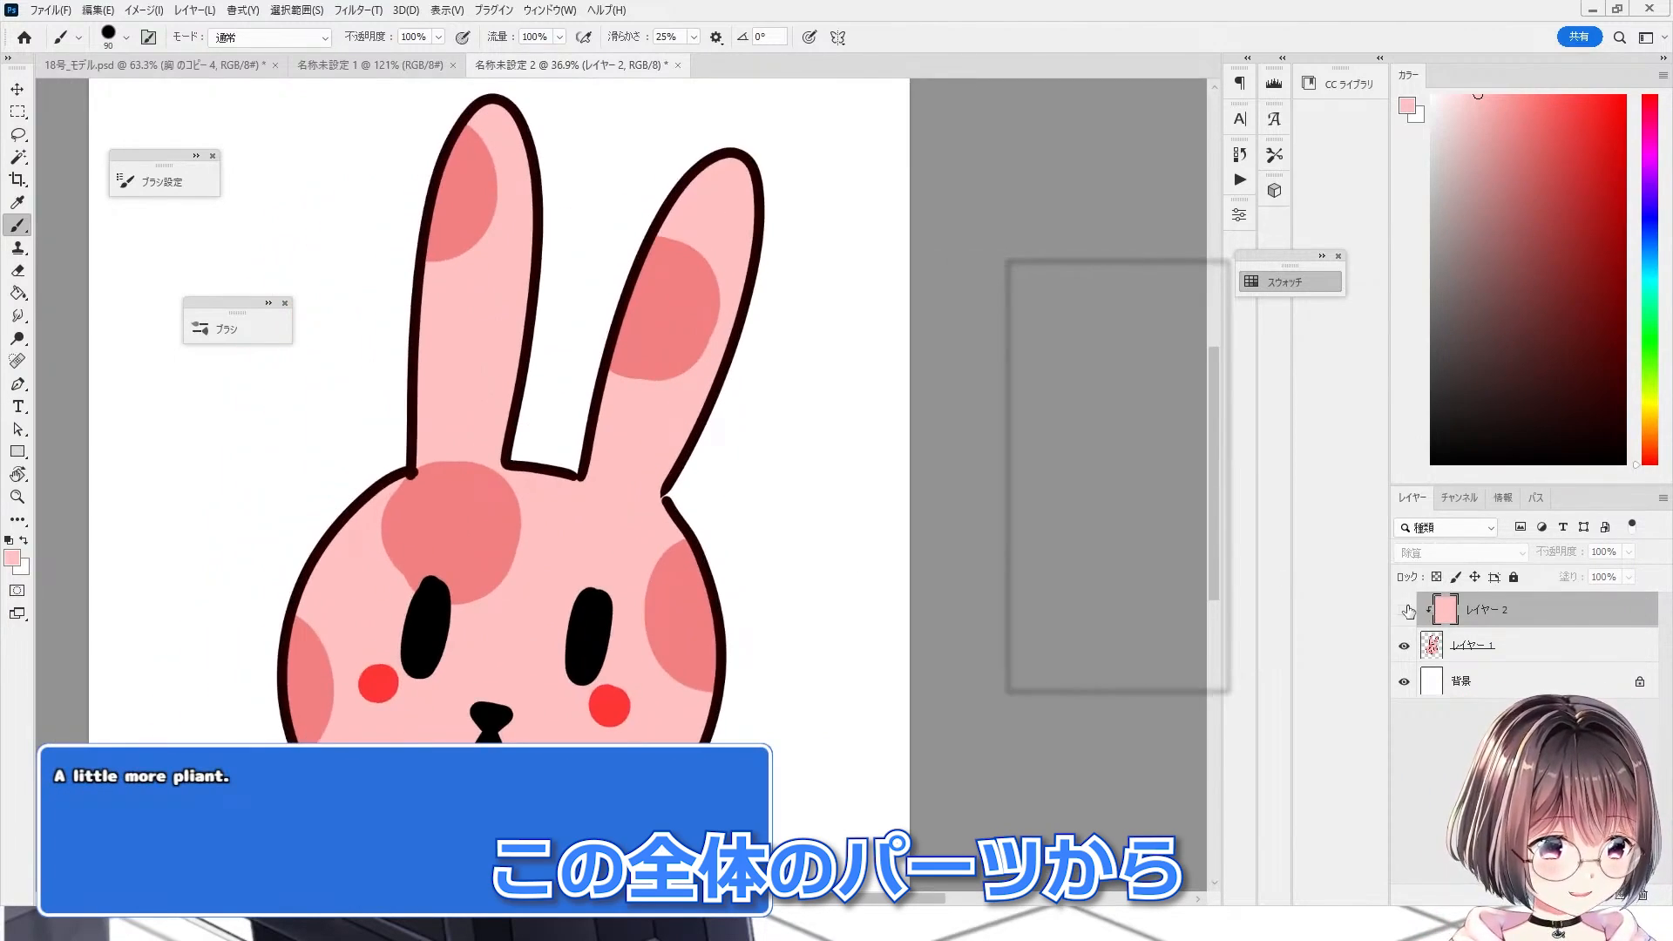
{"action": "left_click", "coordinate": [1403, 609]}
{"action": "scroll", "coordinate": [247, 551], "scroll_direction": "up", "scroll_amount": 1}
{"action": "scroll", "coordinate": [246, 550], "scroll_direction": "down", "scroll_amount": 1}
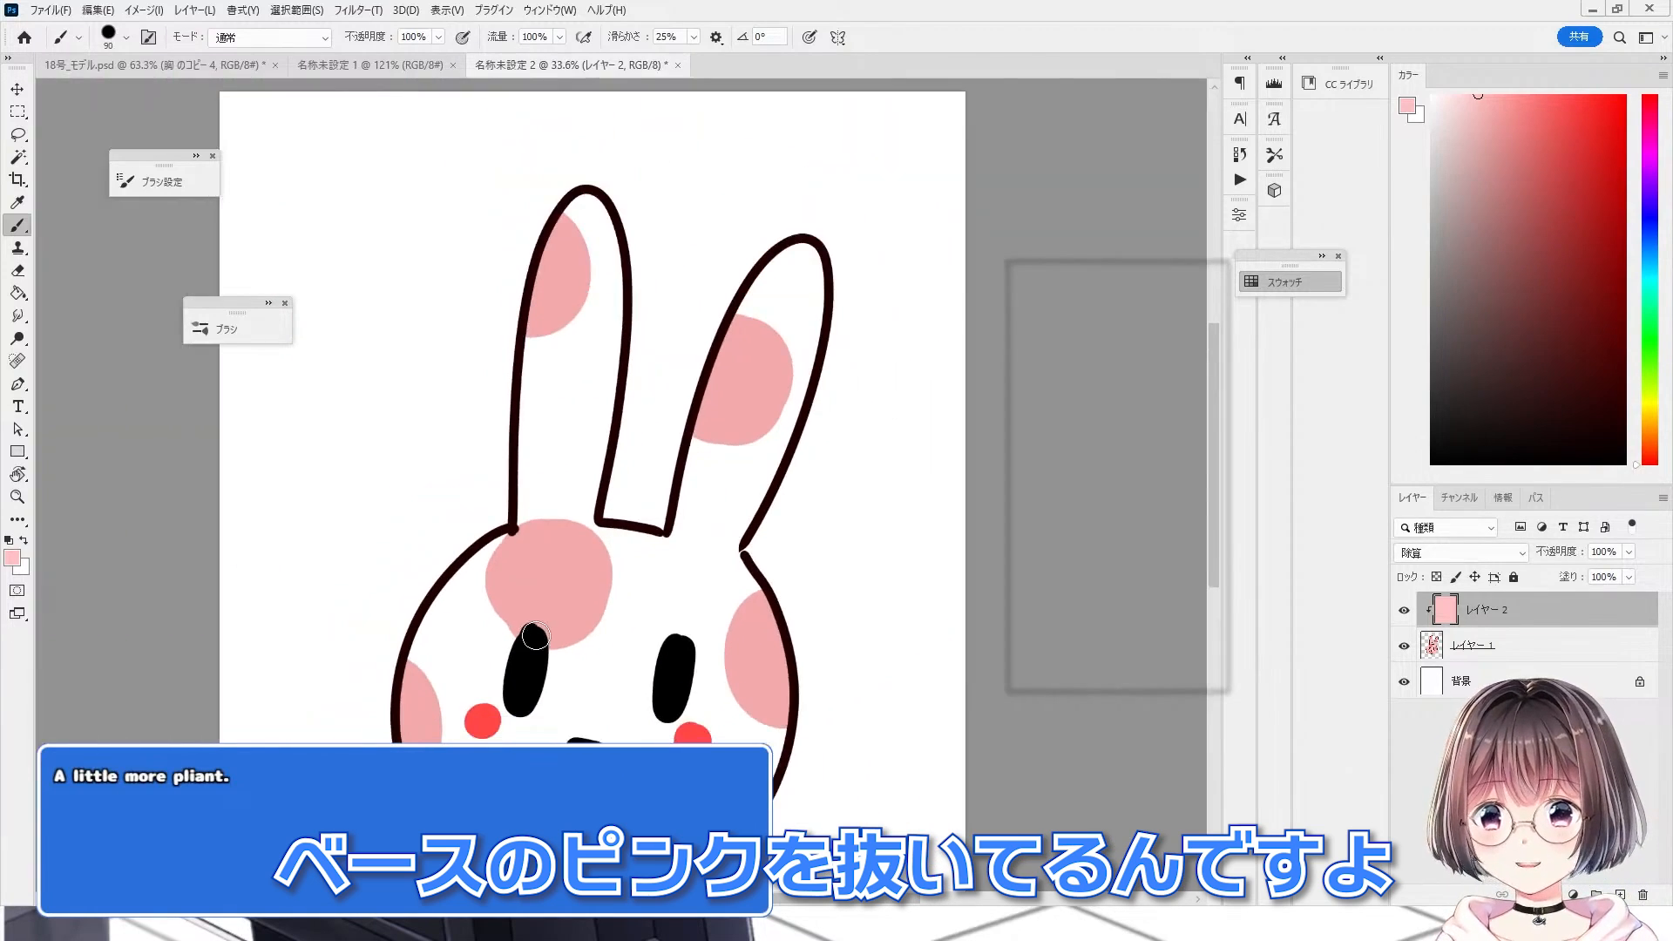
{"action": "scroll", "coordinate": [247, 551], "scroll_direction": "up", "scroll_amount": 1}
{"action": "scroll", "coordinate": [399, 683], "scroll_direction": "down", "scroll_amount": 2}
{"action": "scroll", "coordinate": [734, 553], "scroll_direction": "down", "scroll_amount": 1}
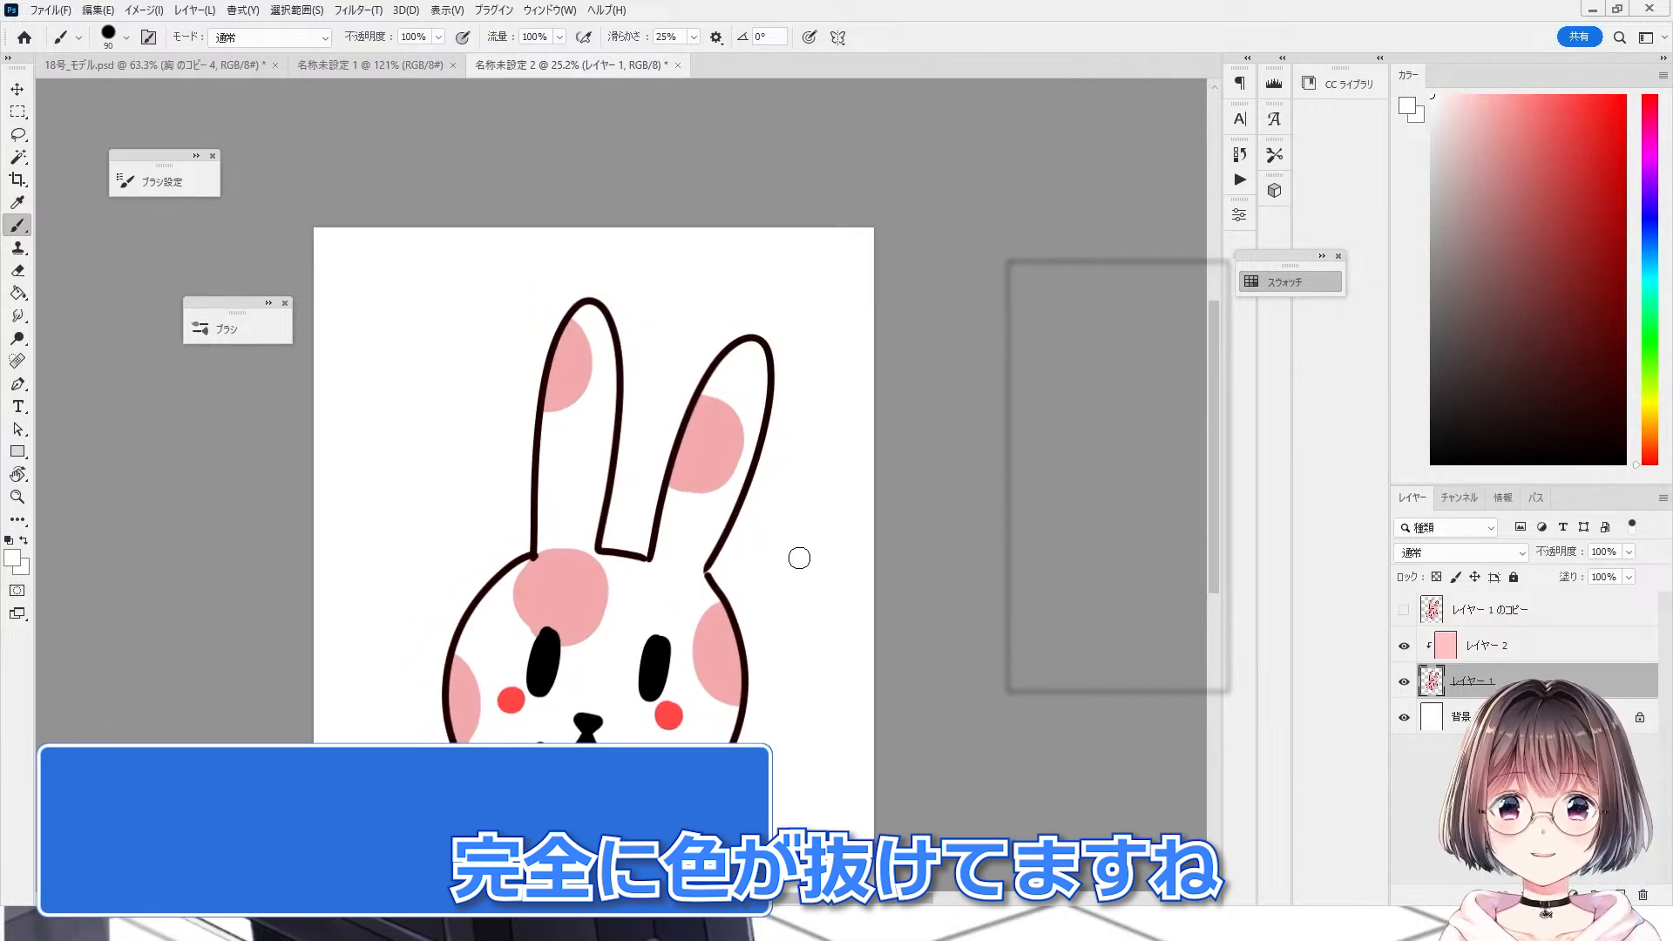
Step: Add a new pink layer clipped above the 除算 fill layer and set its blend mode to 乗算
{"action": "left_click", "coordinate": [1550, 646]}
{"action": "left_click", "coordinate": [1620, 894]}
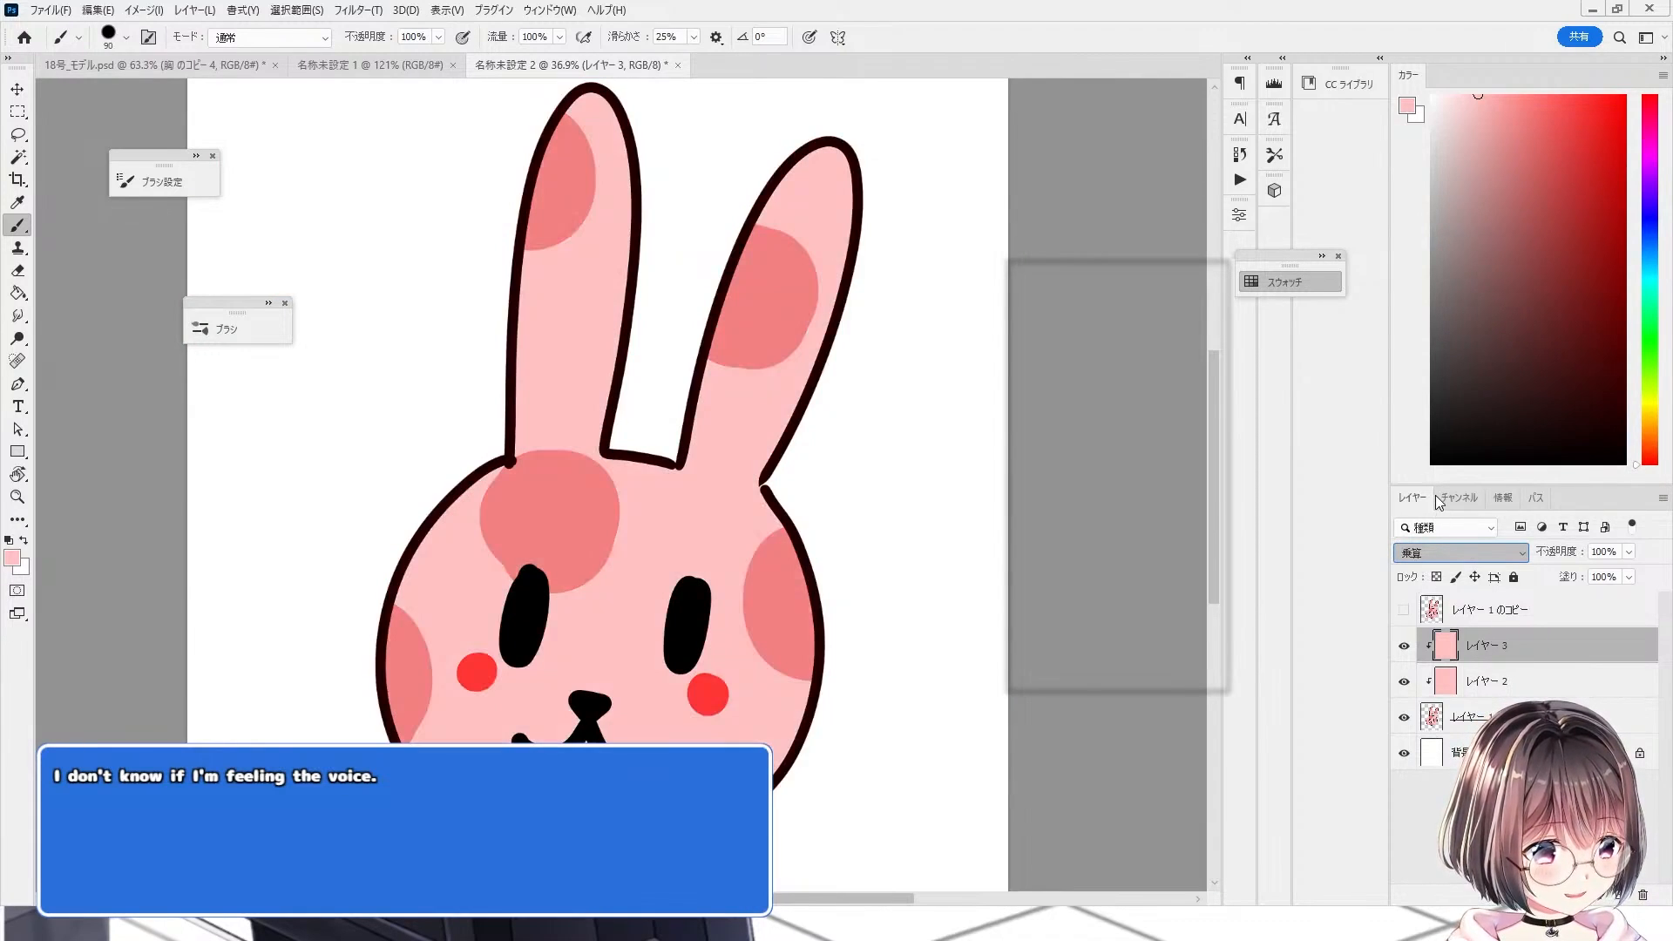
{"action": "left_click", "coordinate": [1436, 494]}
{"action": "scroll", "coordinate": [736, 536], "scroll_direction": "down", "scroll_amount": 1}
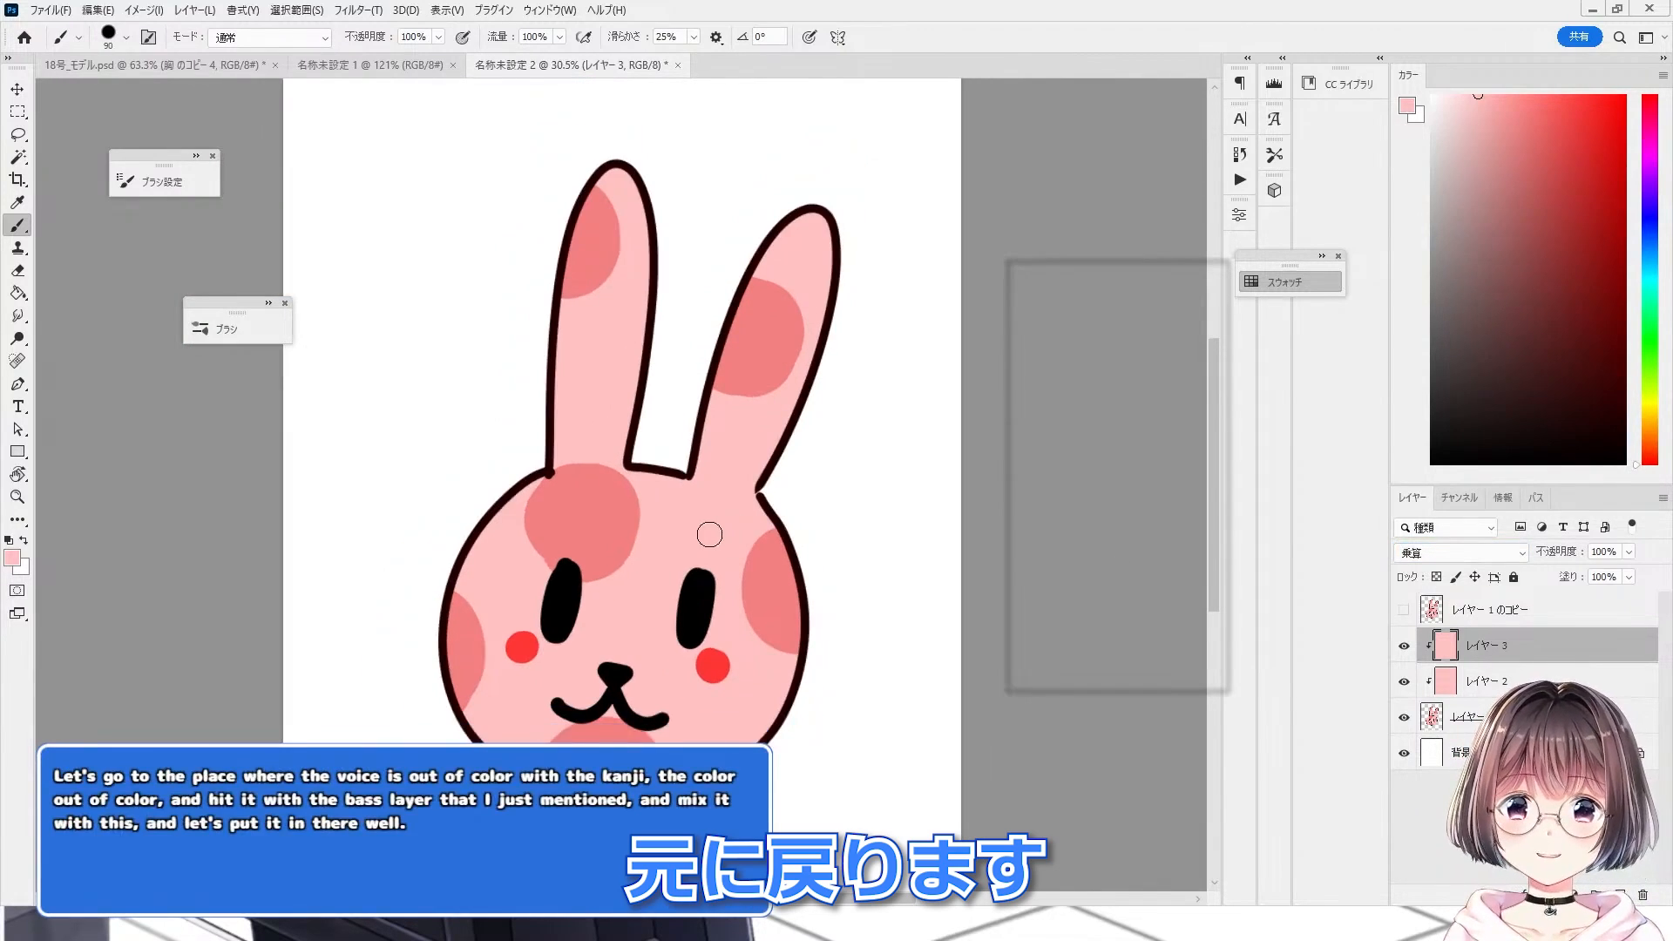
{"action": "scroll", "coordinate": [824, 610], "scroll_direction": "up", "scroll_amount": 2}
Step: Toggle the 乗算 layer, the 除算 layer and the base rabbit layer to compare how they cancel out
{"action": "left_click", "coordinate": [1473, 681]}
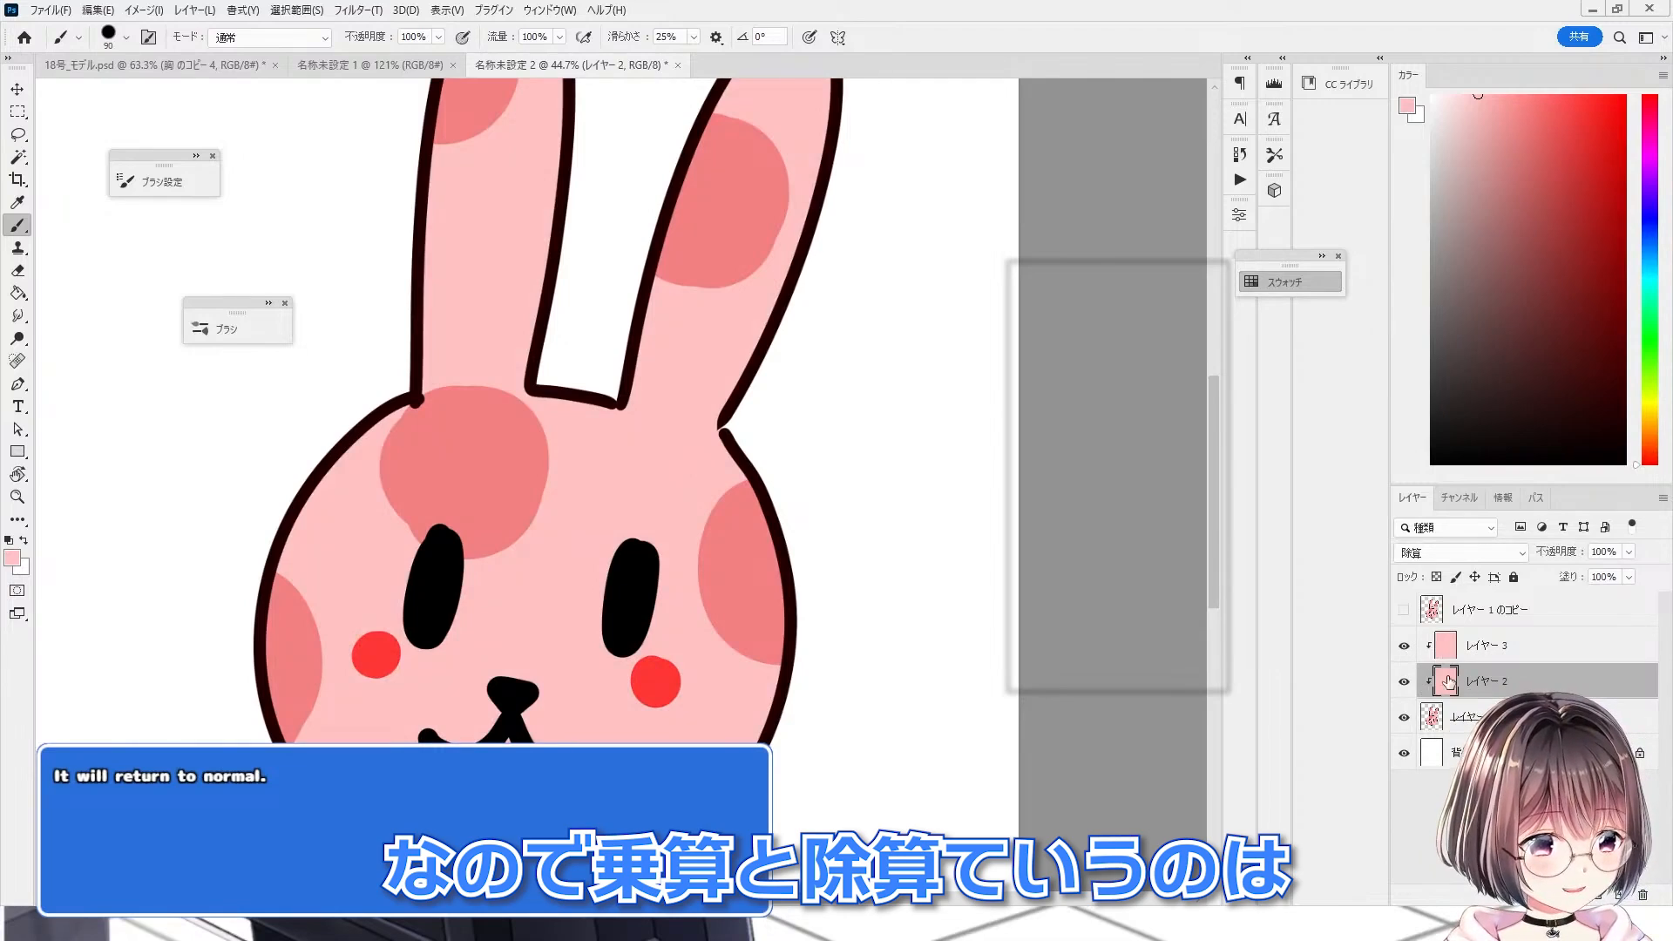
{"action": "left_click", "coordinate": [1404, 646]}
{"action": "left_click", "coordinate": [1404, 717]}
{"action": "left_click", "coordinate": [1403, 717]}
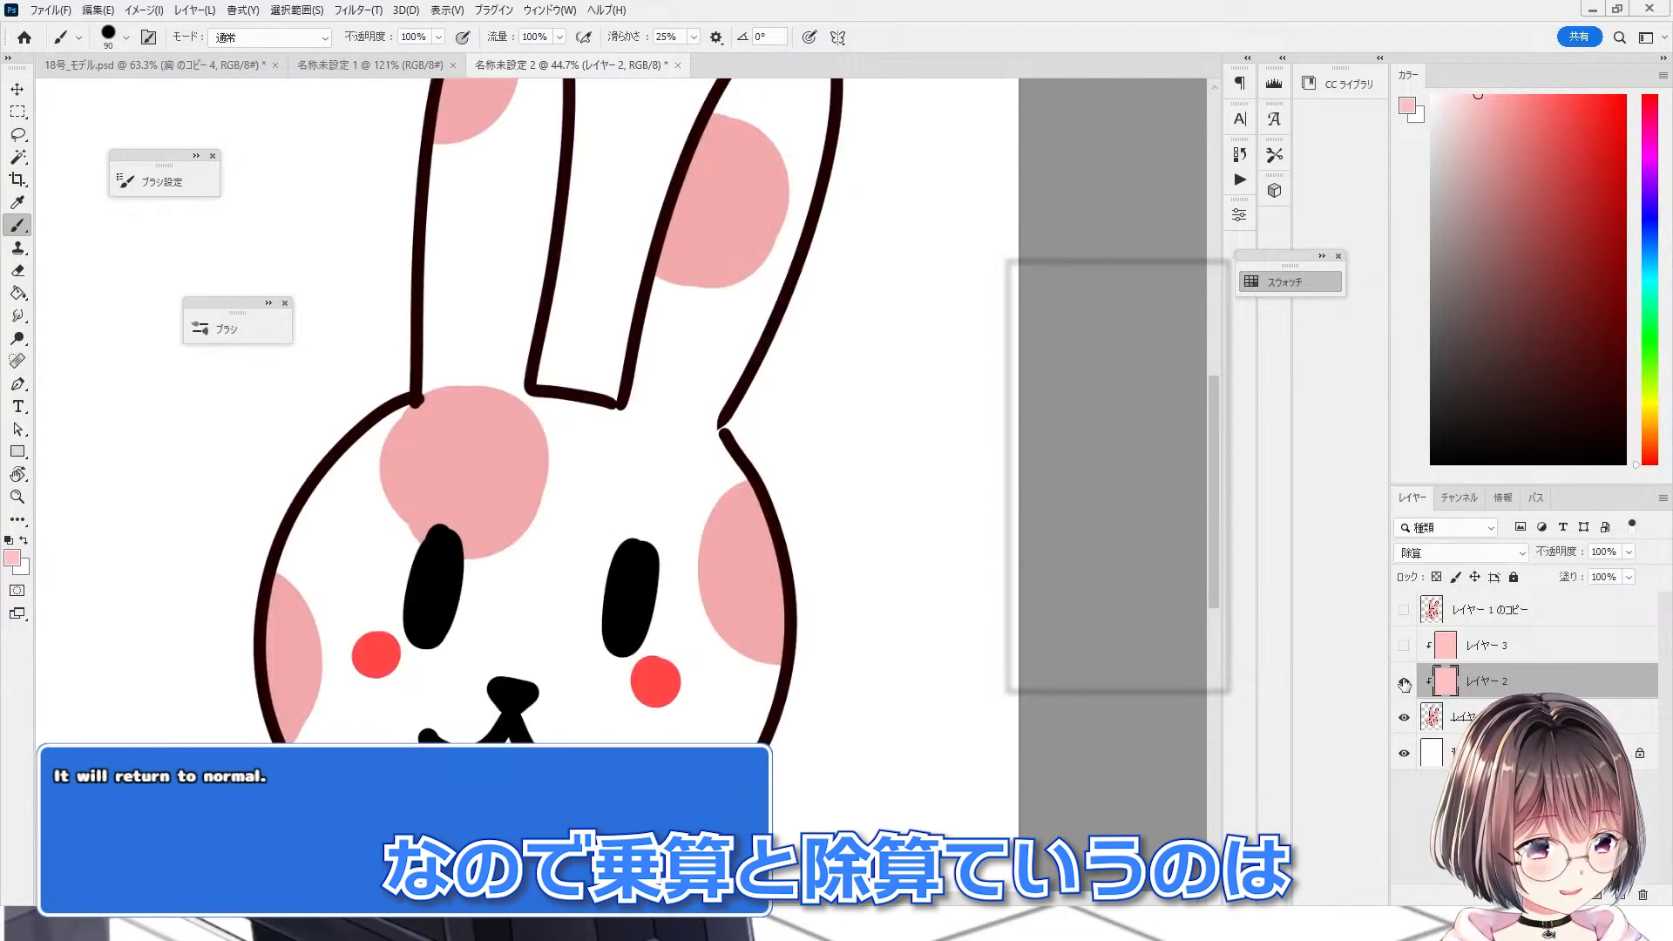
{"action": "left_click", "coordinate": [1404, 682]}
{"action": "left_click", "coordinate": [1403, 680]}
{"action": "left_click", "coordinate": [1404, 648]}
{"action": "left_click", "coordinate": [1404, 648]}
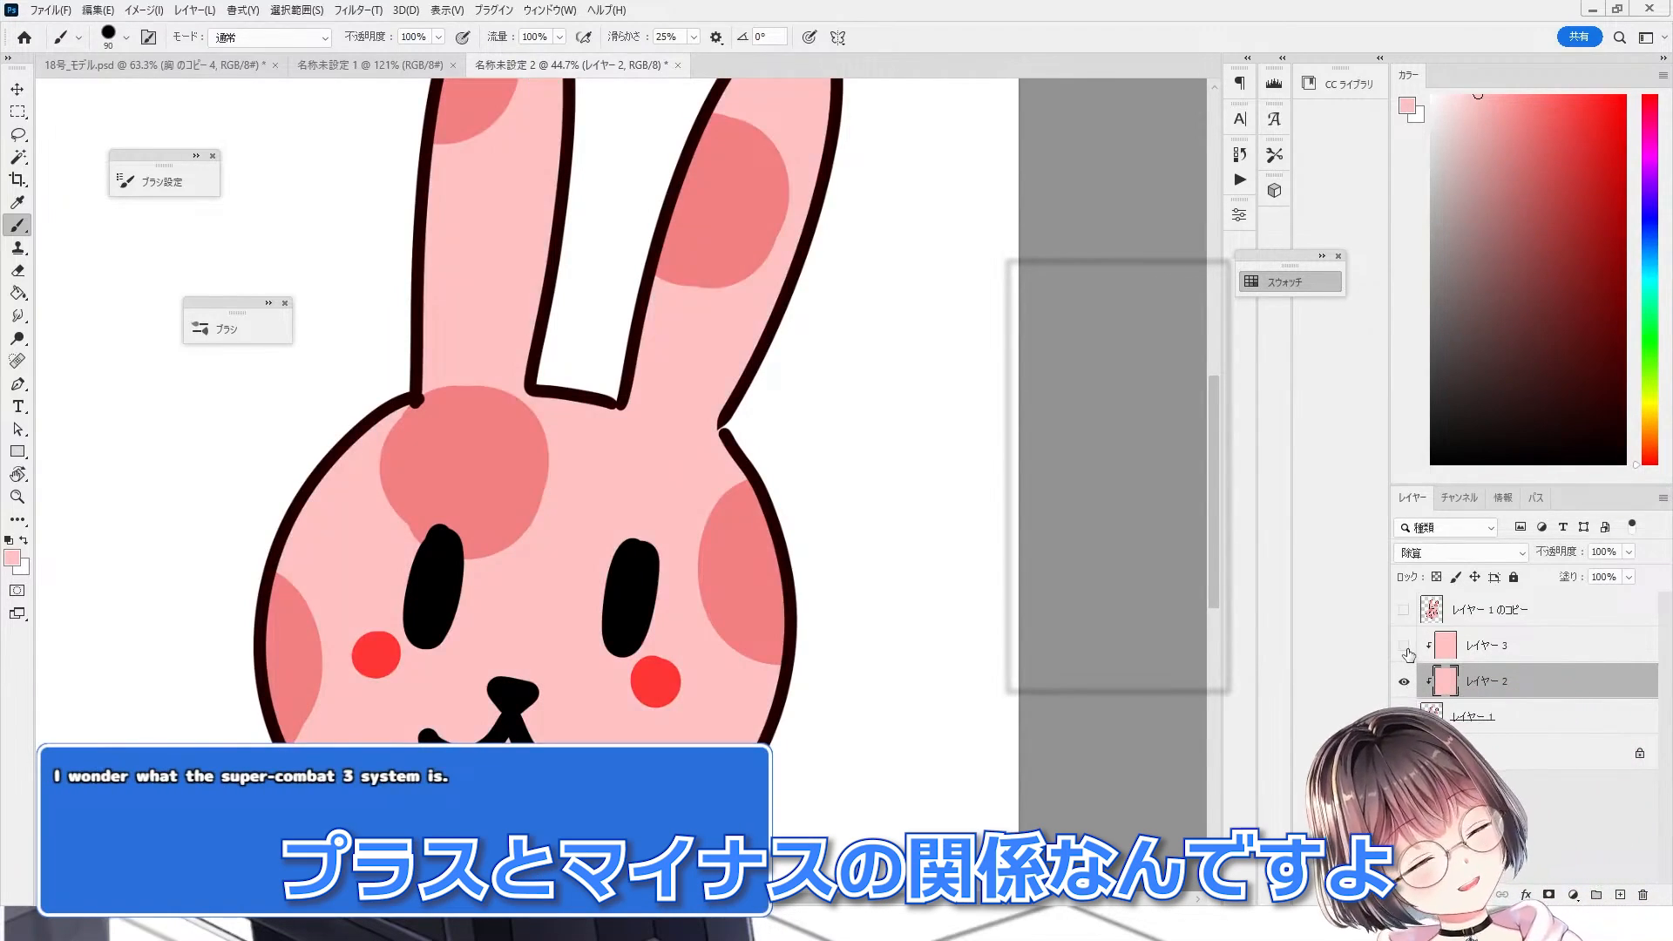
{"action": "left_click", "coordinate": [1404, 681]}
{"action": "left_click", "coordinate": [1403, 646]}
{"action": "left_click", "coordinate": [1404, 680]}
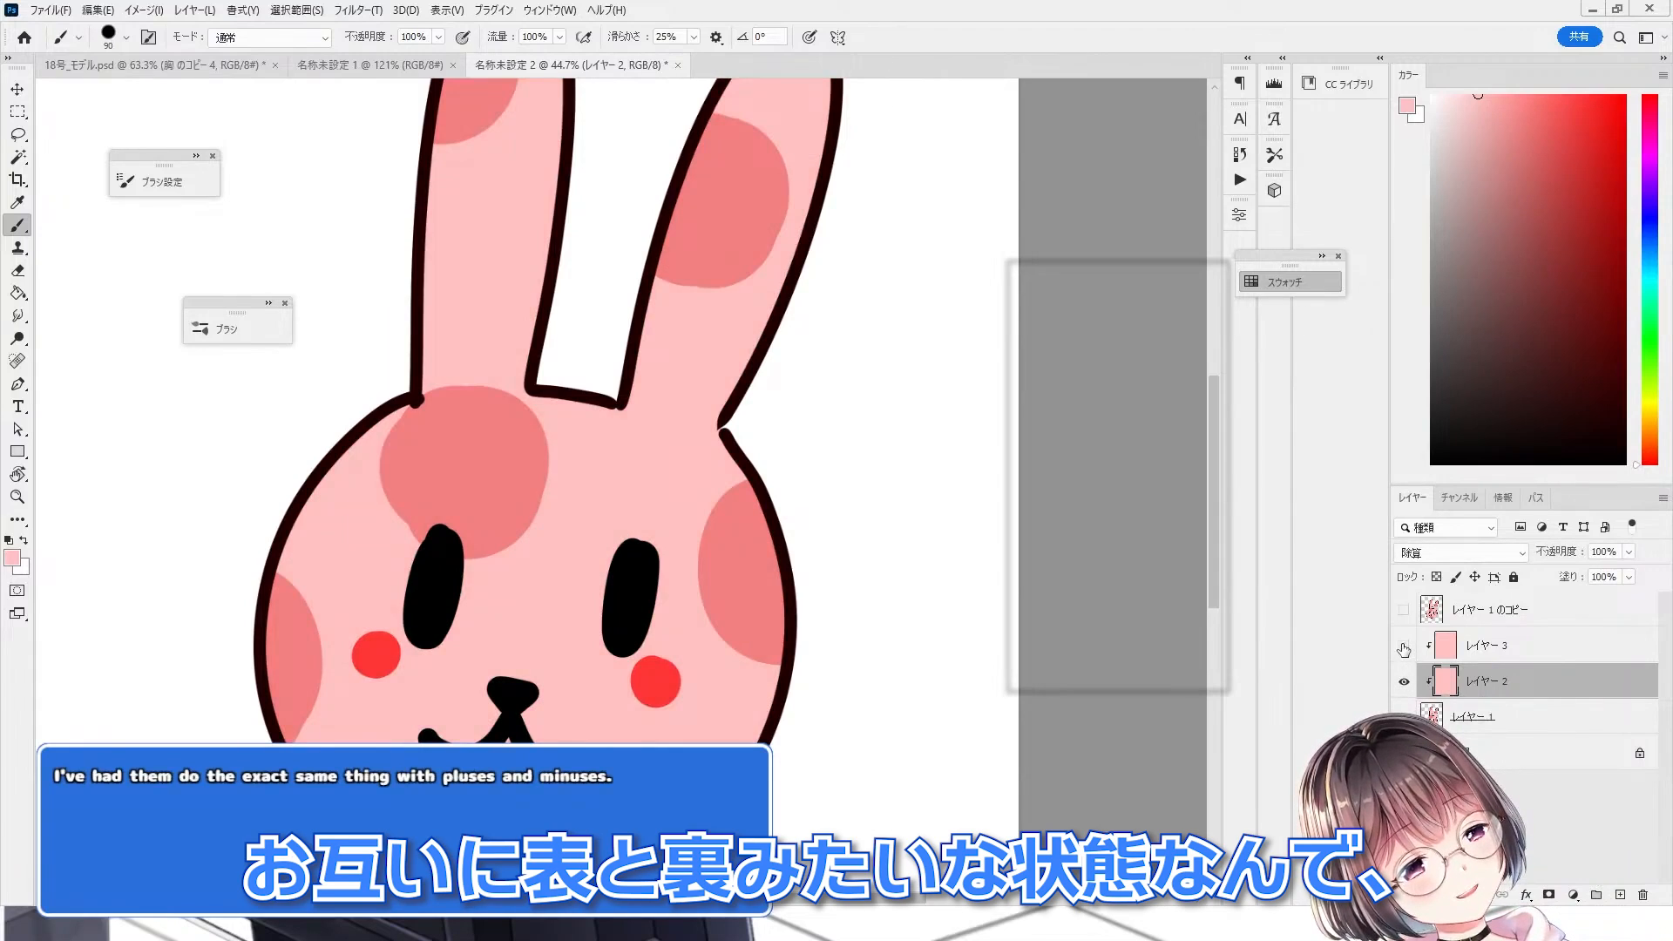
{"action": "left_click", "coordinate": [1403, 646]}
{"action": "left_click", "coordinate": [1404, 647]}
{"action": "scroll", "coordinate": [610, 631], "scroll_direction": "down", "scroll_amount": 4}
{"action": "scroll", "coordinate": [734, 624], "scroll_direction": "up", "scroll_amount": 4}
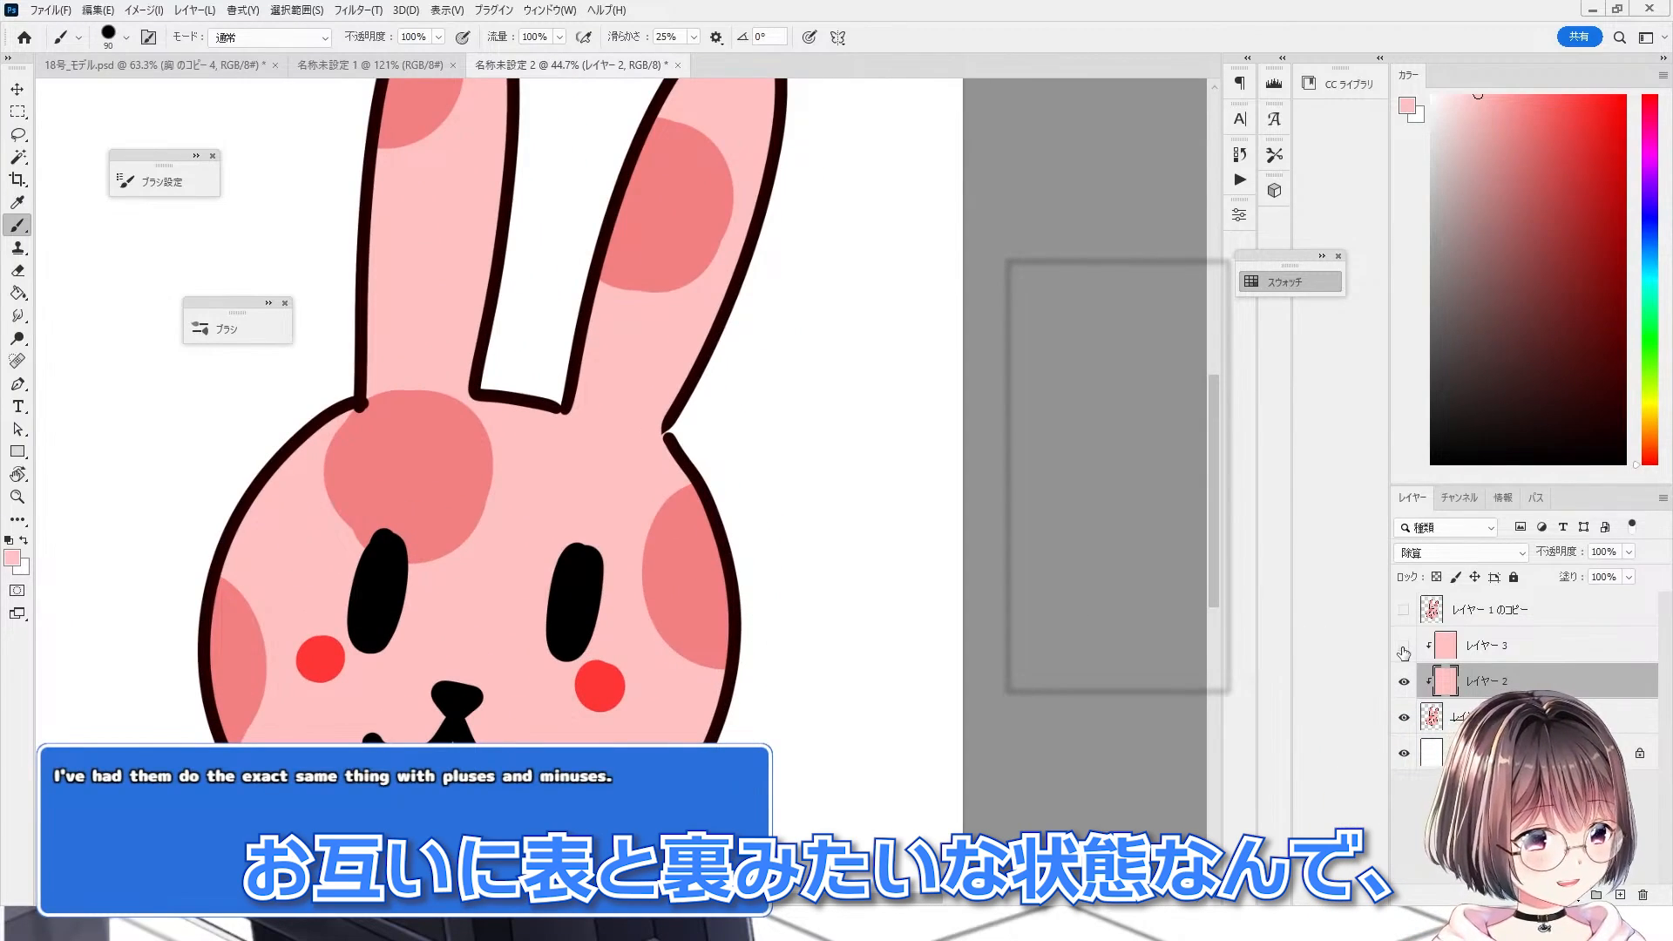
{"action": "left_click_drag", "start_coordinate": [1404, 647], "coordinate": [1404, 682]}
{"action": "left_click", "coordinate": [1404, 683]}
{"action": "left_click", "coordinate": [1404, 682]}
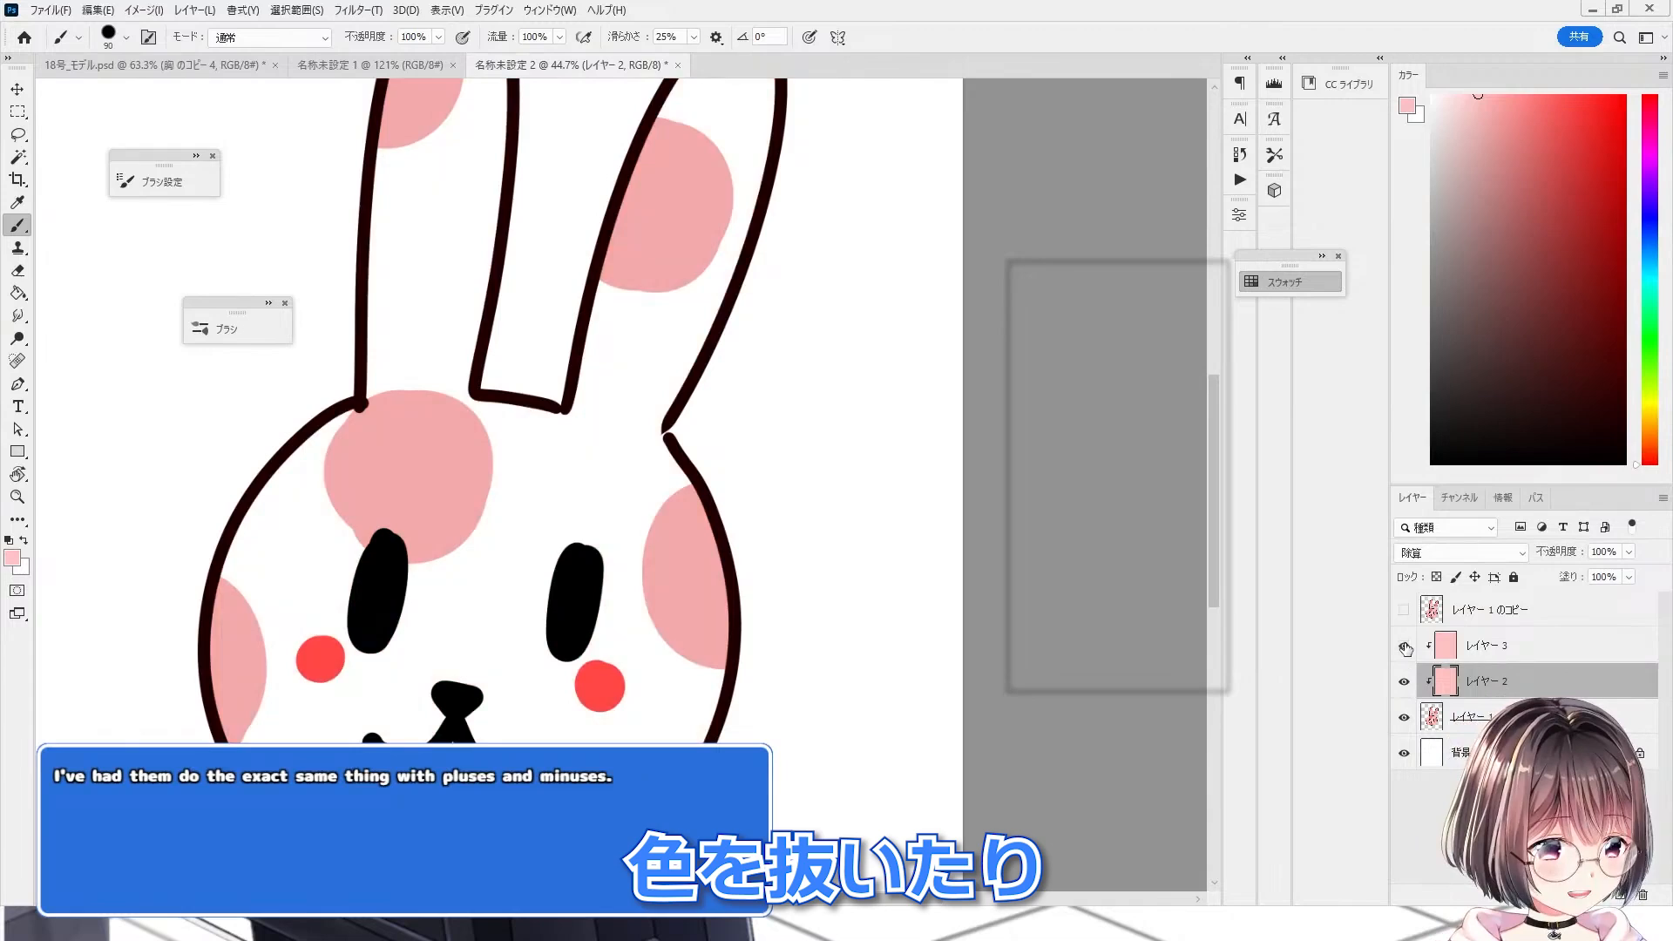
{"action": "left_click", "coordinate": [1404, 646]}
{"action": "left_click", "coordinate": [1403, 646]}
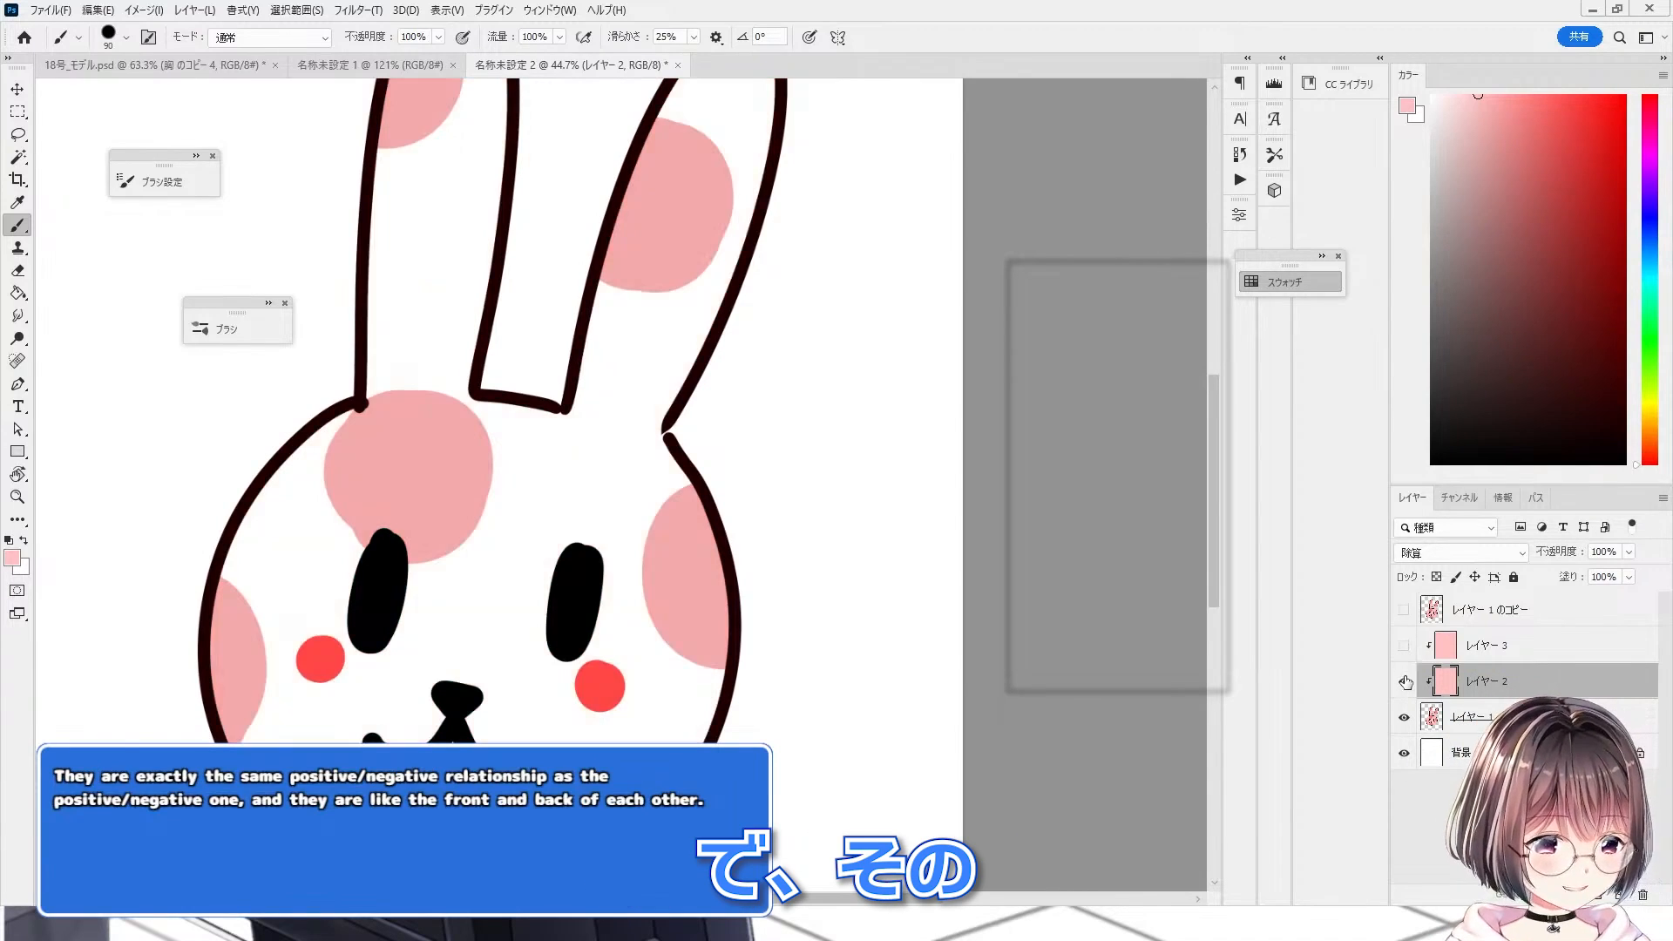
{"action": "left_click", "coordinate": [1404, 682]}
Step: Show the pattern-only copy of the rabbit layer and compare it with the layers beneath
{"action": "scroll", "coordinate": [1079, 732], "scroll_direction": "down", "scroll_amount": 2}
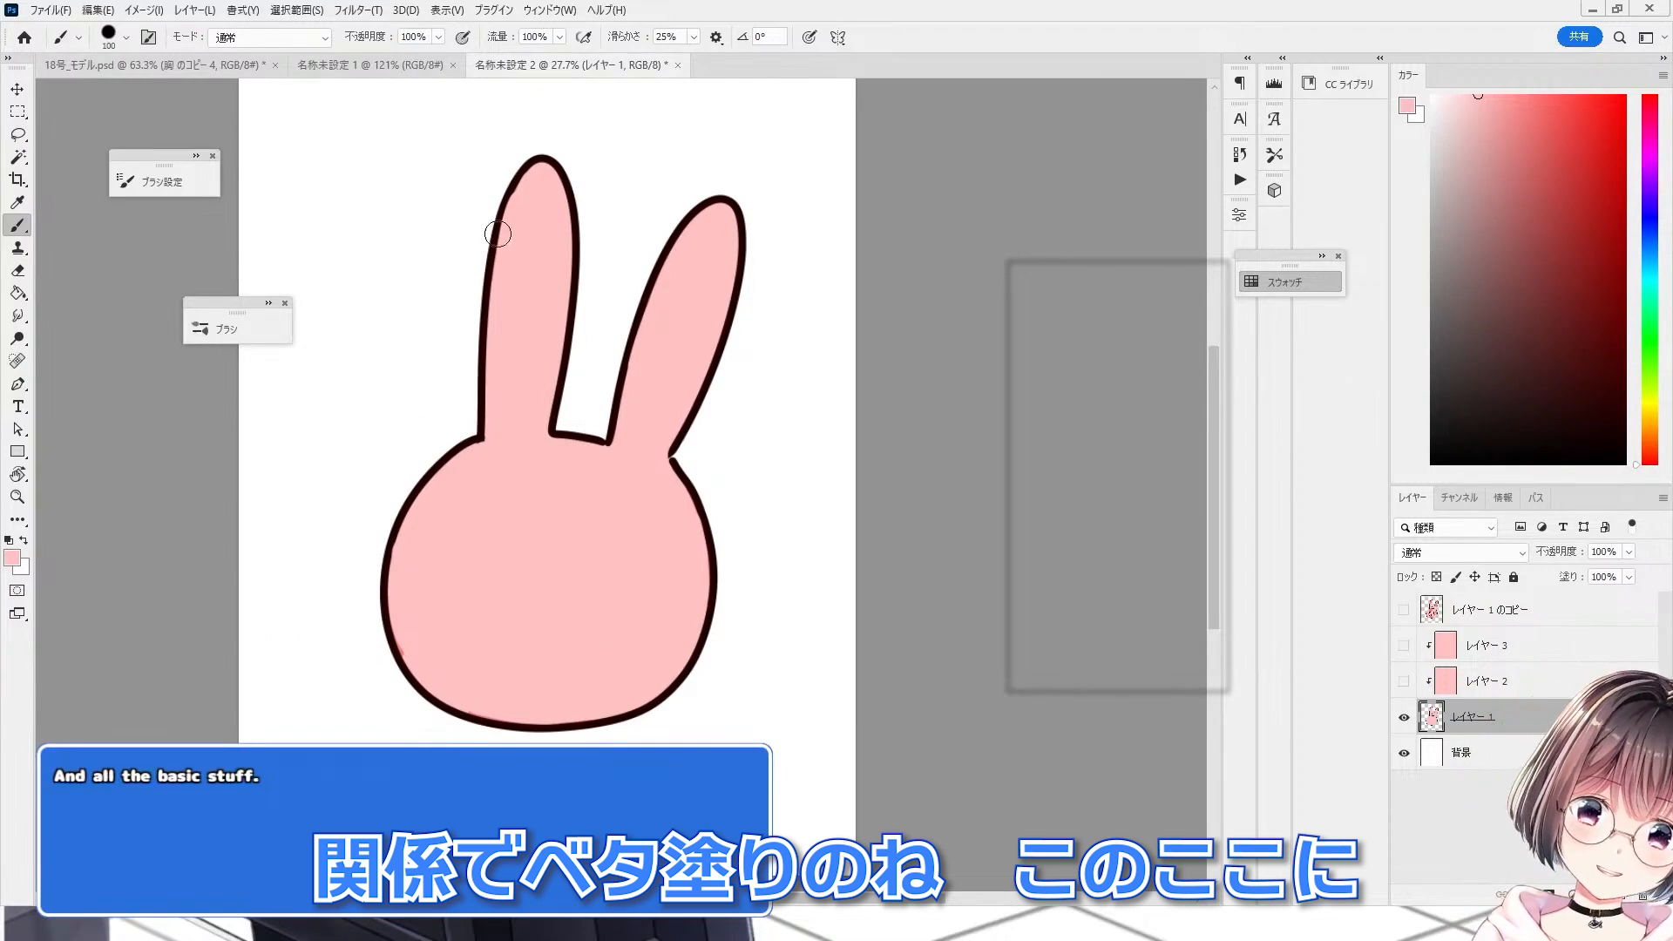
{"action": "scroll", "coordinate": [562, 590], "scroll_direction": "down", "scroll_amount": 2}
{"action": "left_click", "coordinate": [1404, 612]}
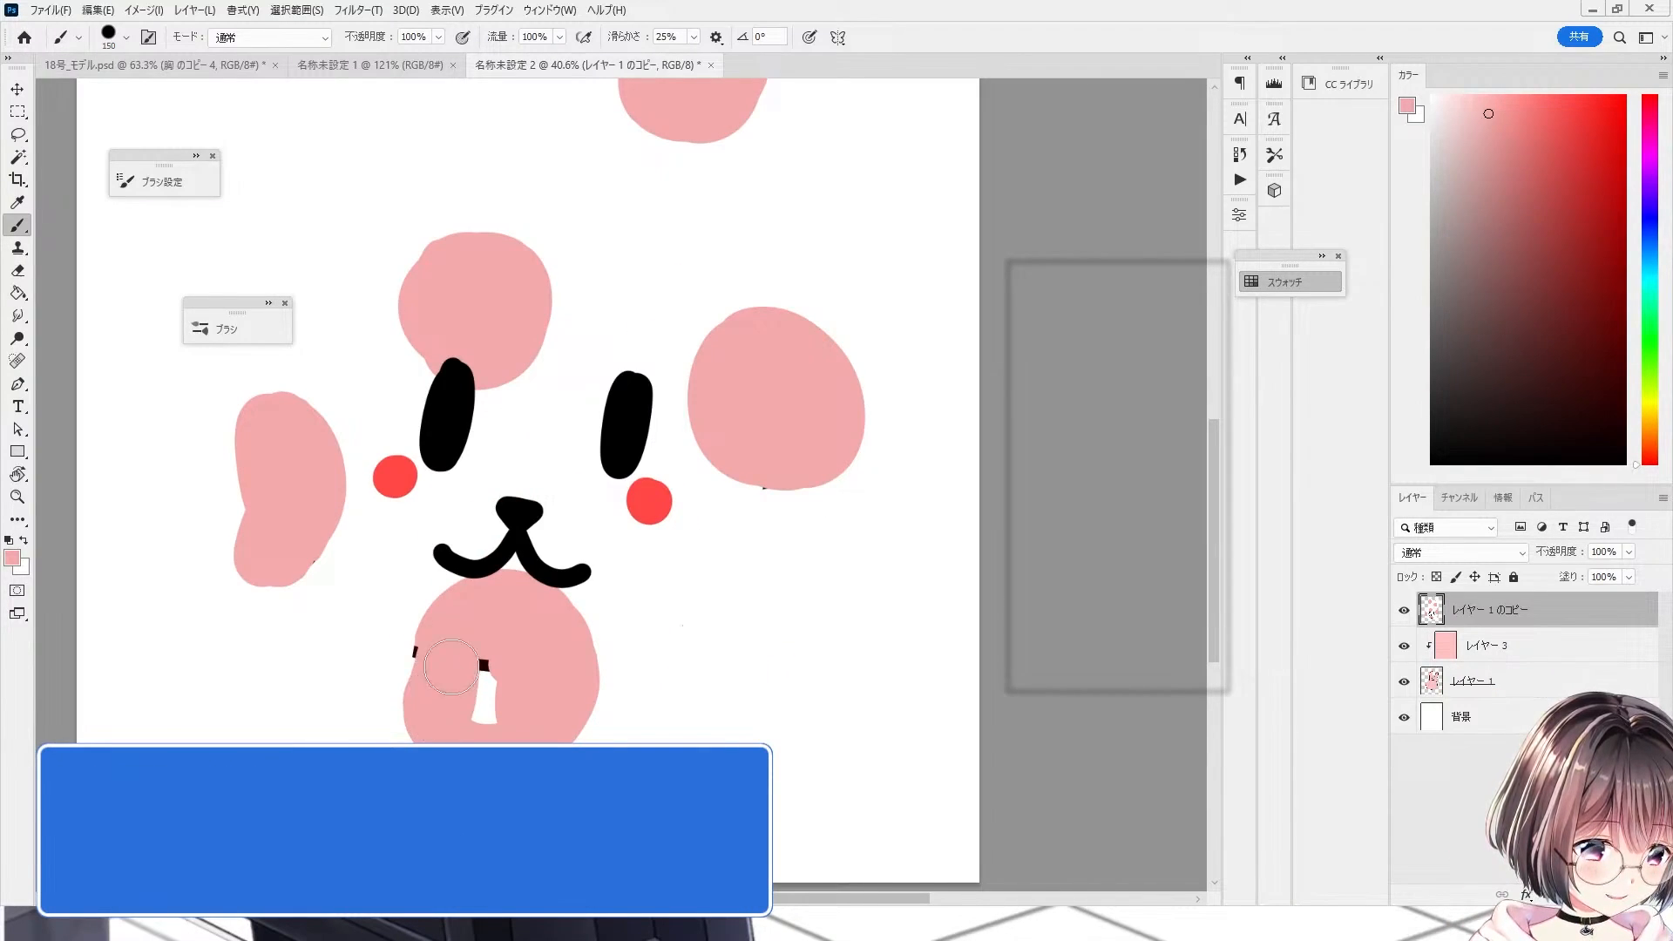
{"action": "left_click_drag", "start_coordinate": [451, 667], "coordinate": [431, 678]}
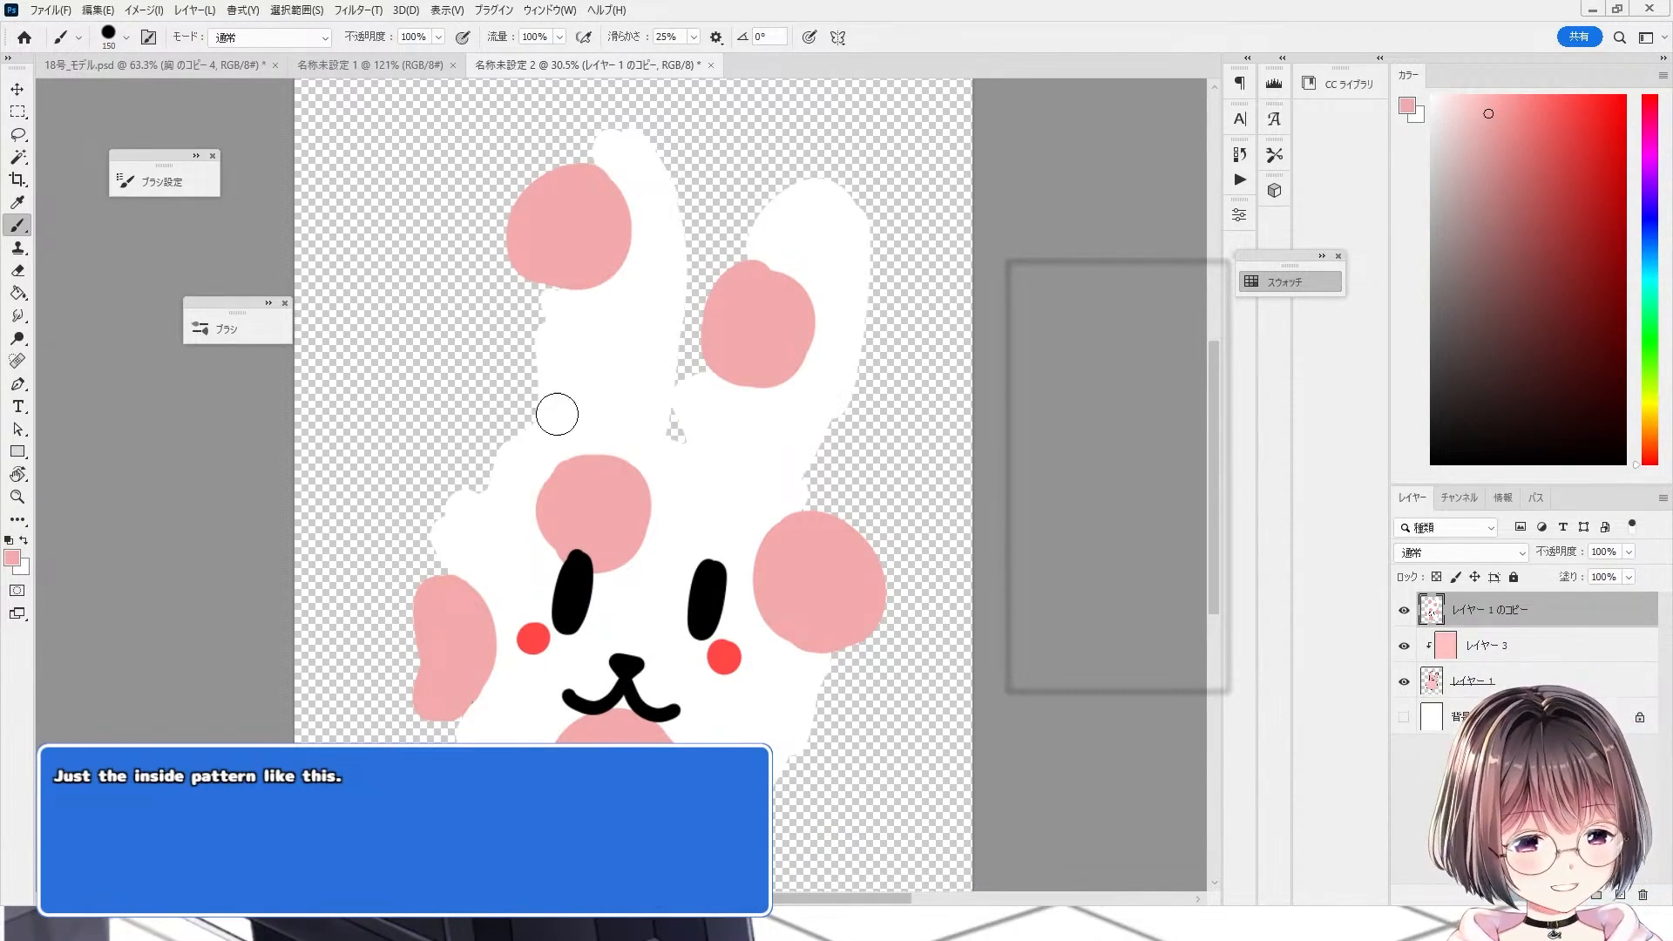
{"action": "left_click", "coordinate": [1403, 610]}
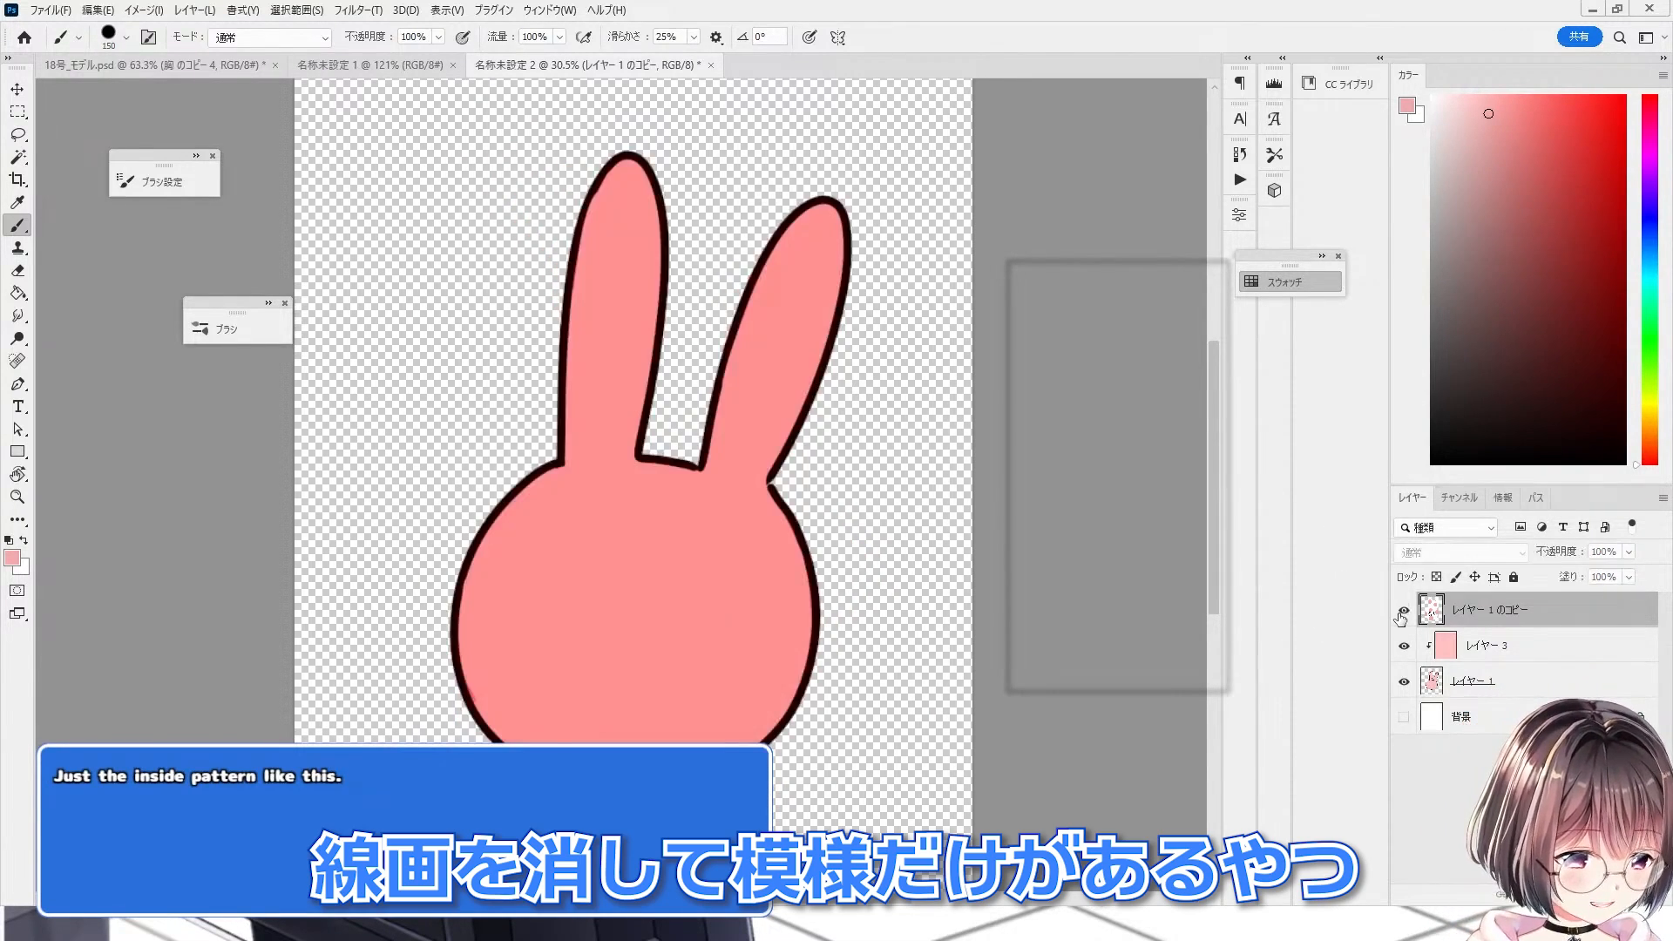
{"action": "left_click", "coordinate": [1403, 610]}
Step: Clip the pattern-only copy layer onto the pink layer below with 乗算 blending
{"action": "scroll", "coordinate": [760, 515], "scroll_direction": "down", "scroll_amount": 2}
{"action": "key", "text": "ctrl+alt+g"}
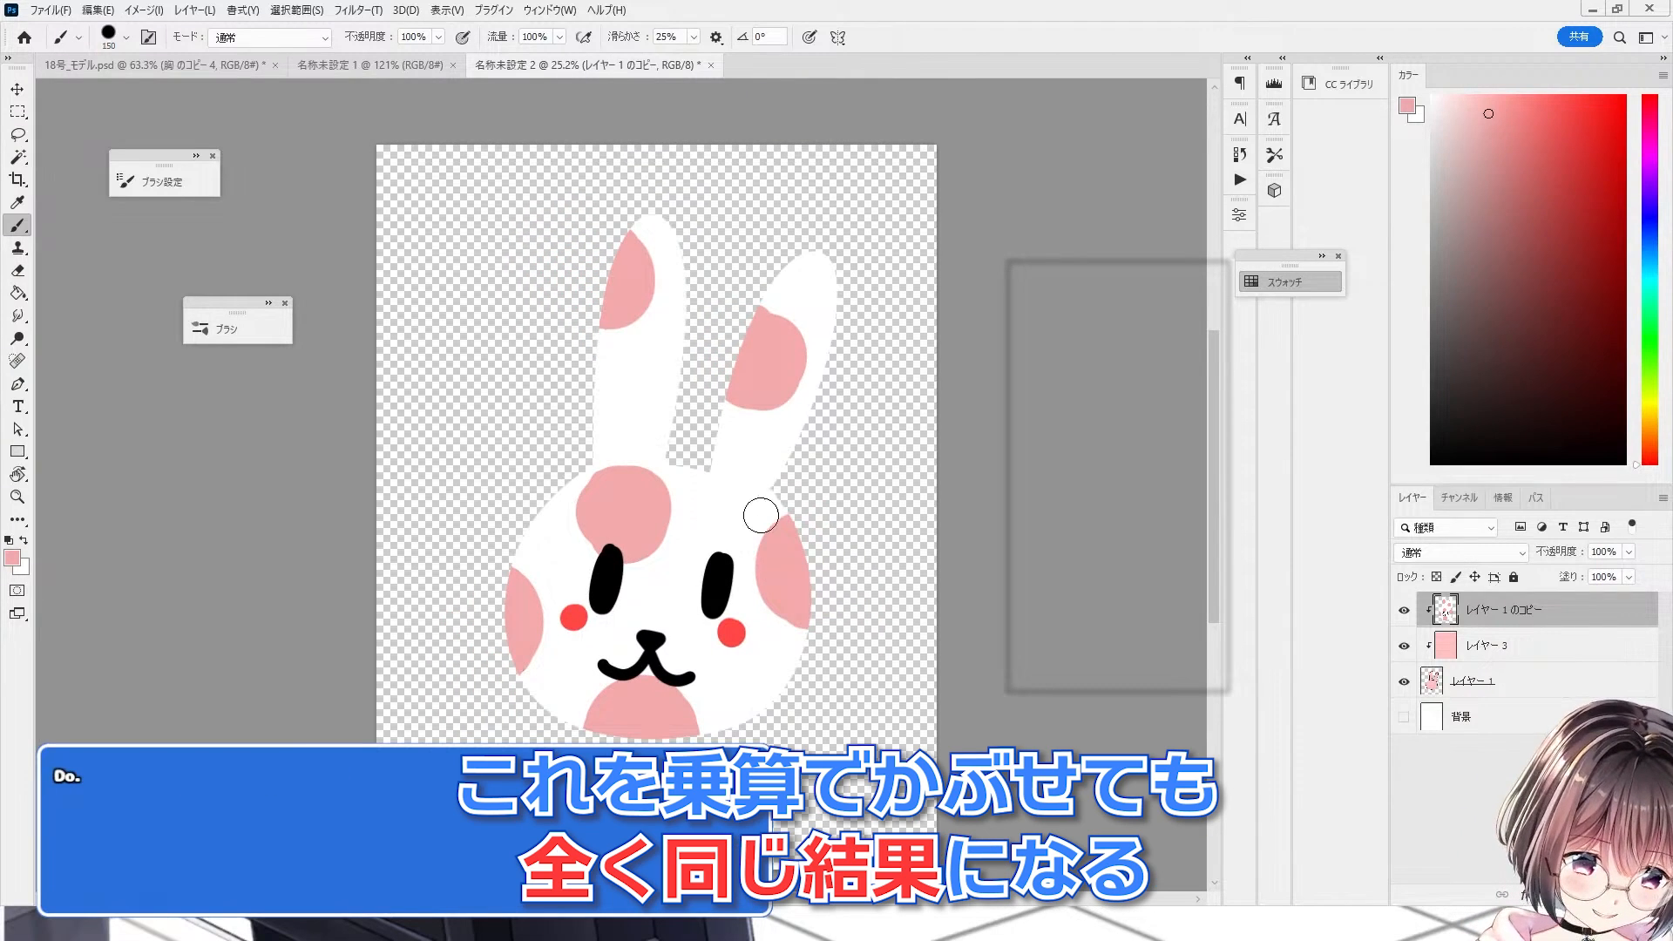
{"action": "left_click", "coordinate": [1440, 490]}
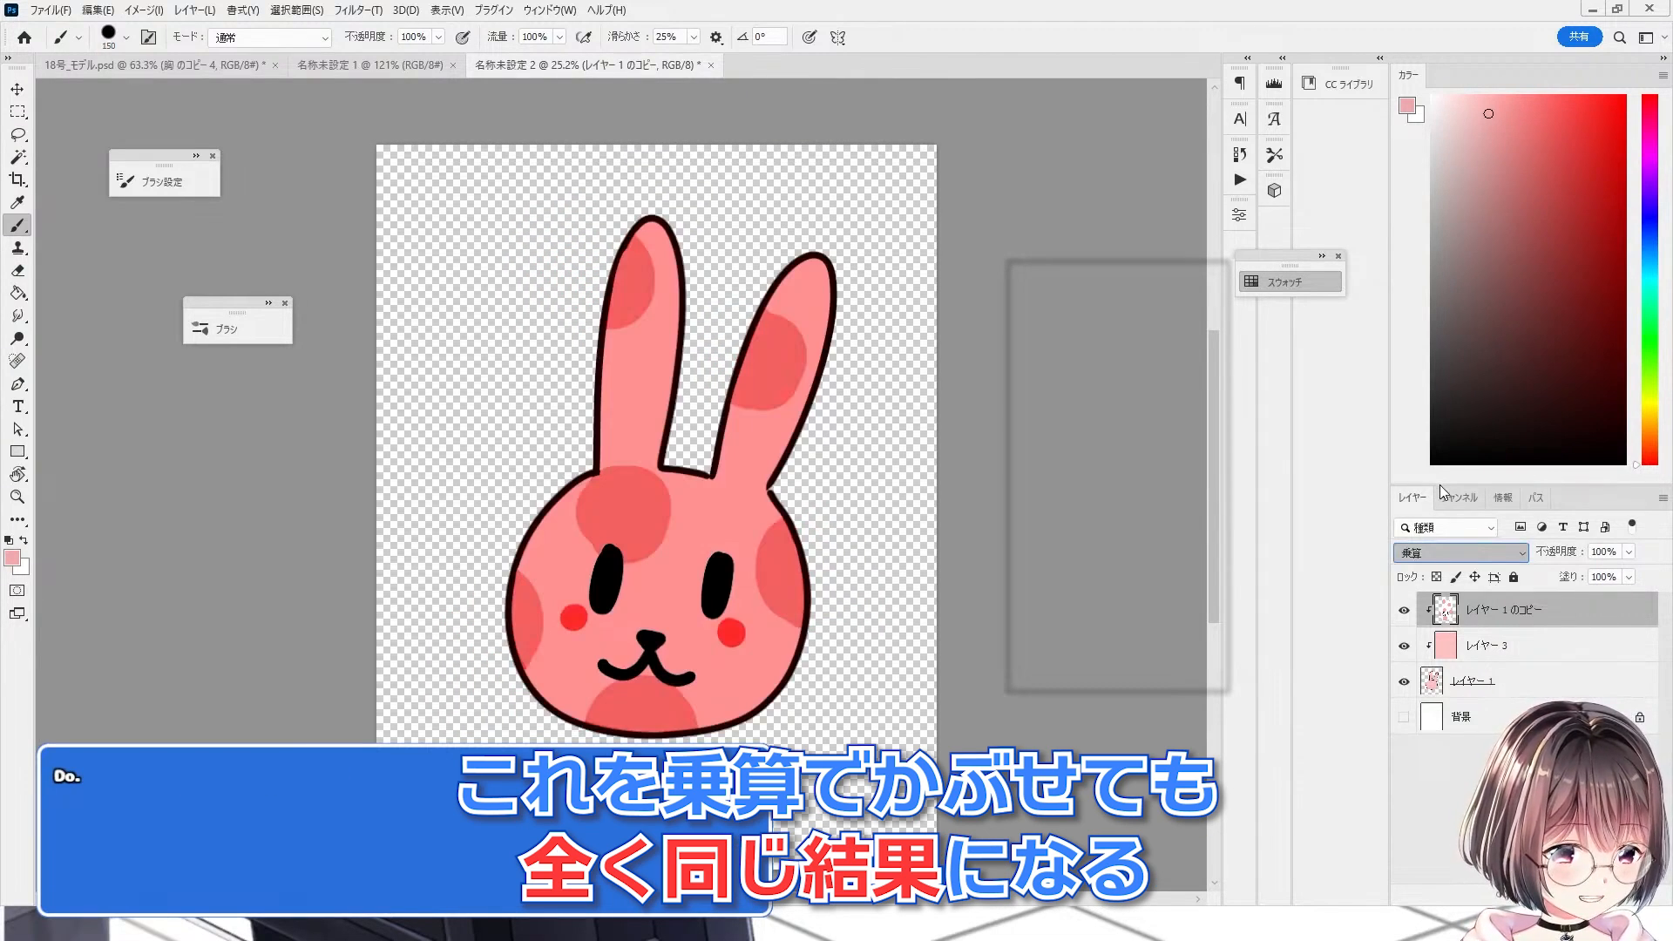
{"action": "scroll", "coordinate": [392, 467], "scroll_direction": "down", "scroll_amount": 2}
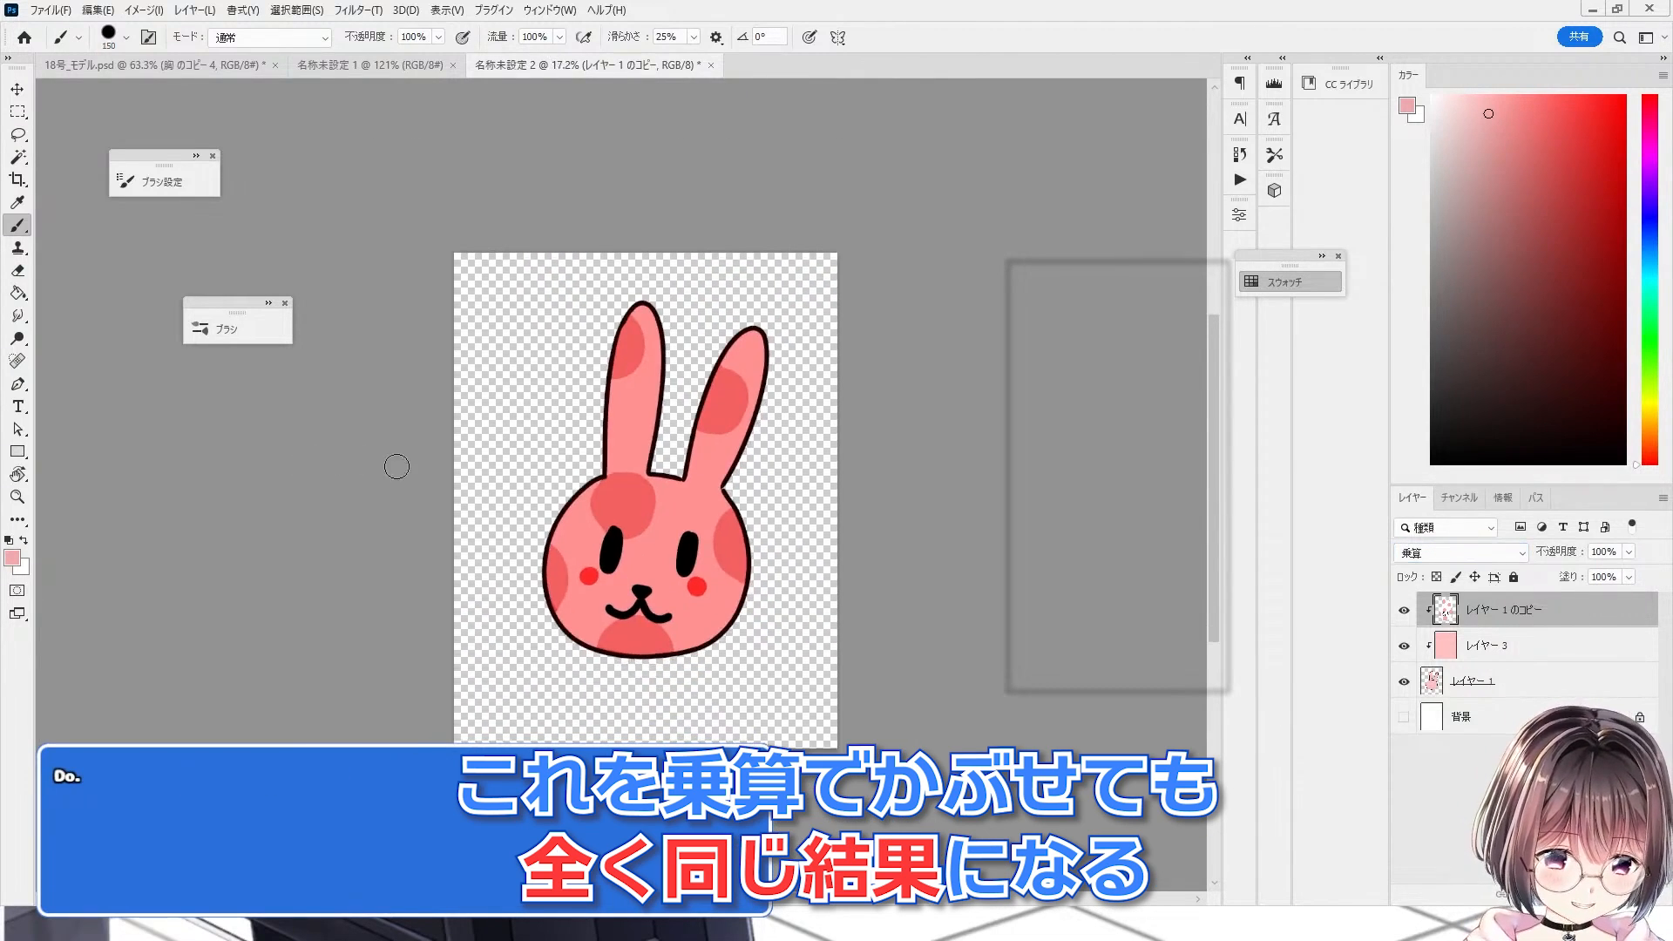
{"action": "scroll", "coordinate": [774, 524], "scroll_direction": "up", "scroll_amount": 4}
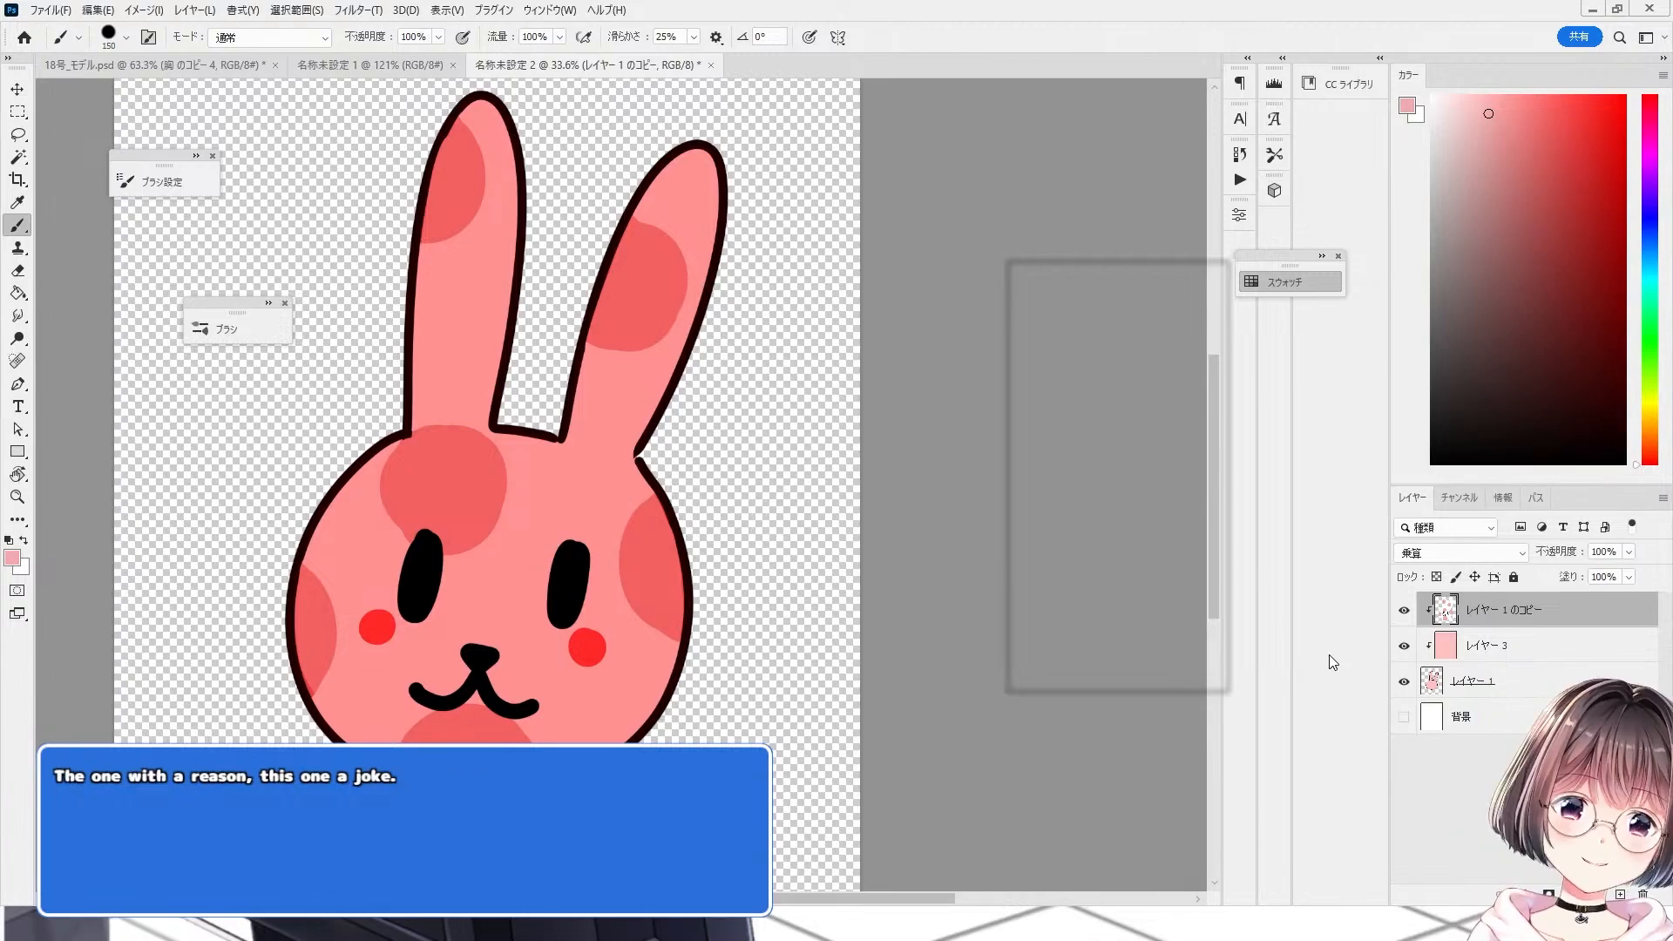
Step: Toggle the pink layer and the pattern copy on and off to compare the result
{"action": "left_click", "coordinate": [1407, 644]}
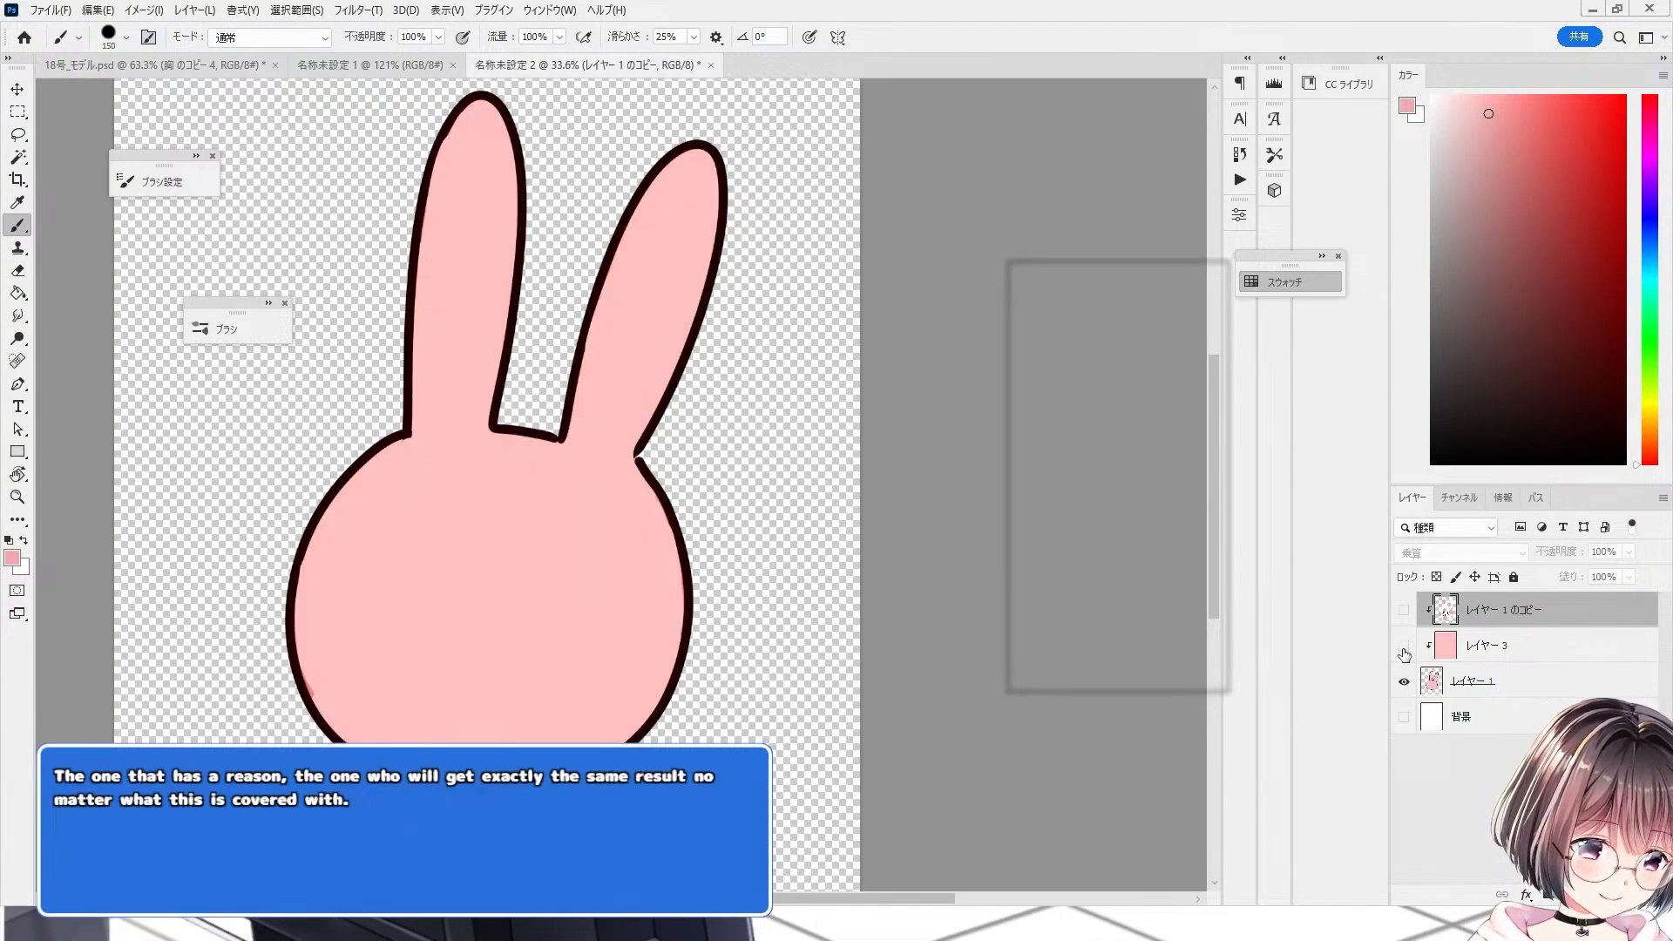
{"action": "left_click", "coordinate": [1404, 609]}
{"action": "scroll", "coordinate": [562, 610], "scroll_direction": "down", "scroll_amount": 2}
{"action": "scroll", "coordinate": [553, 613], "scroll_direction": "up", "scroll_amount": 3}
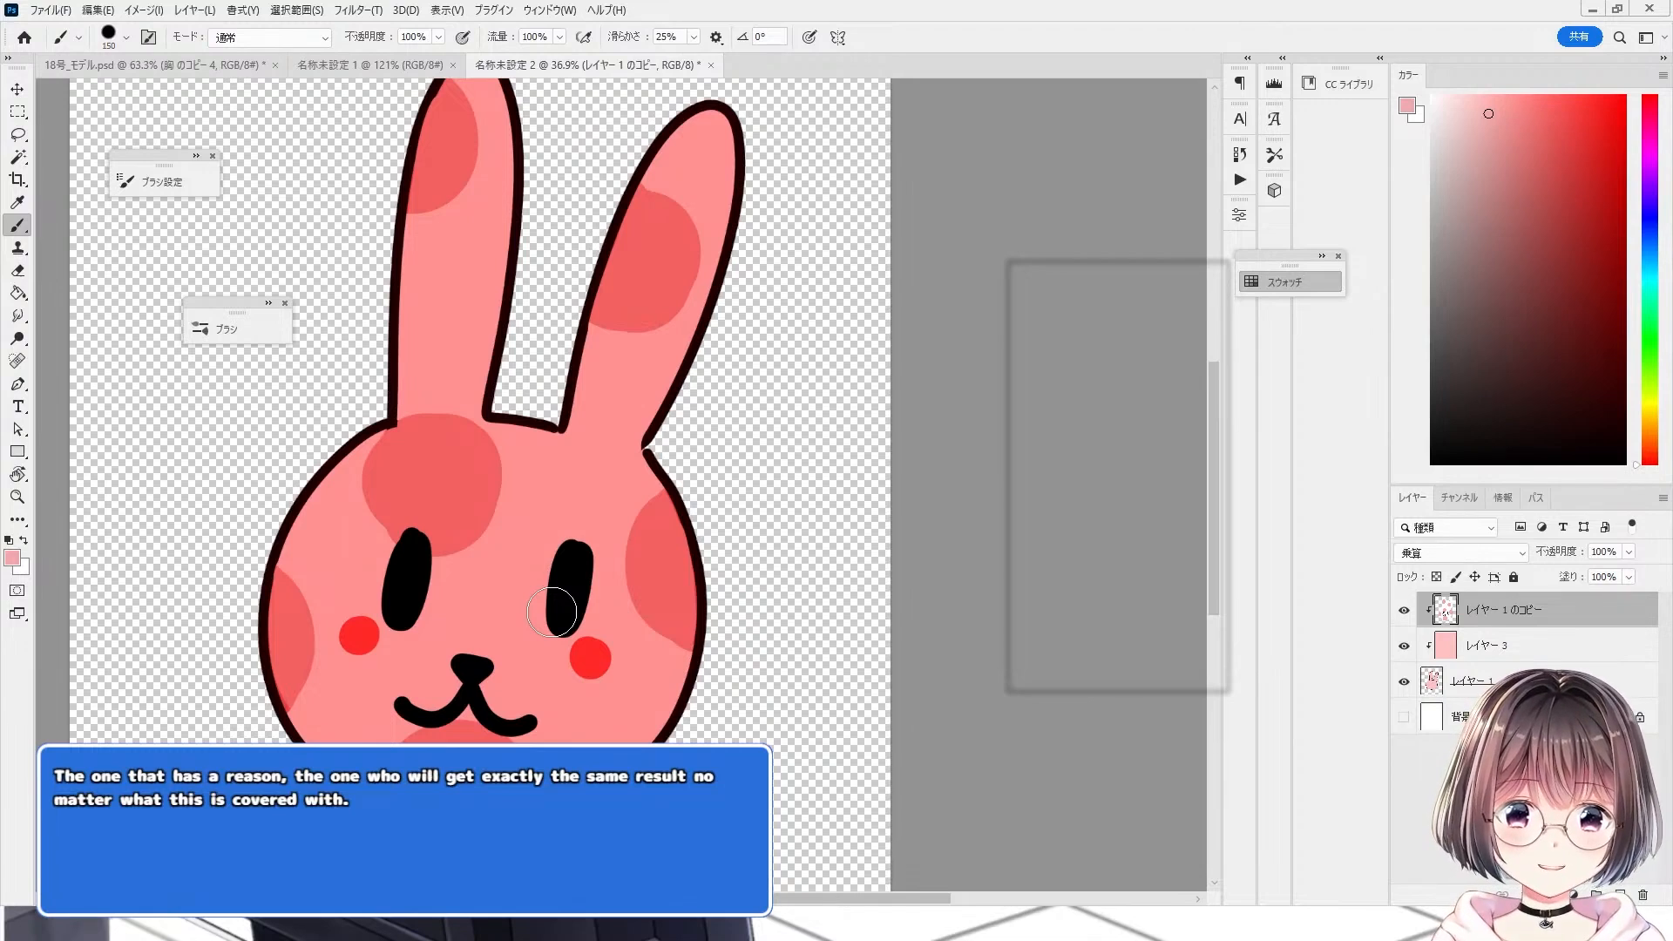
{"action": "scroll", "coordinate": [552, 612], "scroll_direction": "up", "scroll_amount": 1}
Step: Free-transform the pattern copy layer and nudge it slightly sideways
{"action": "left_click", "coordinate": [17, 89]}
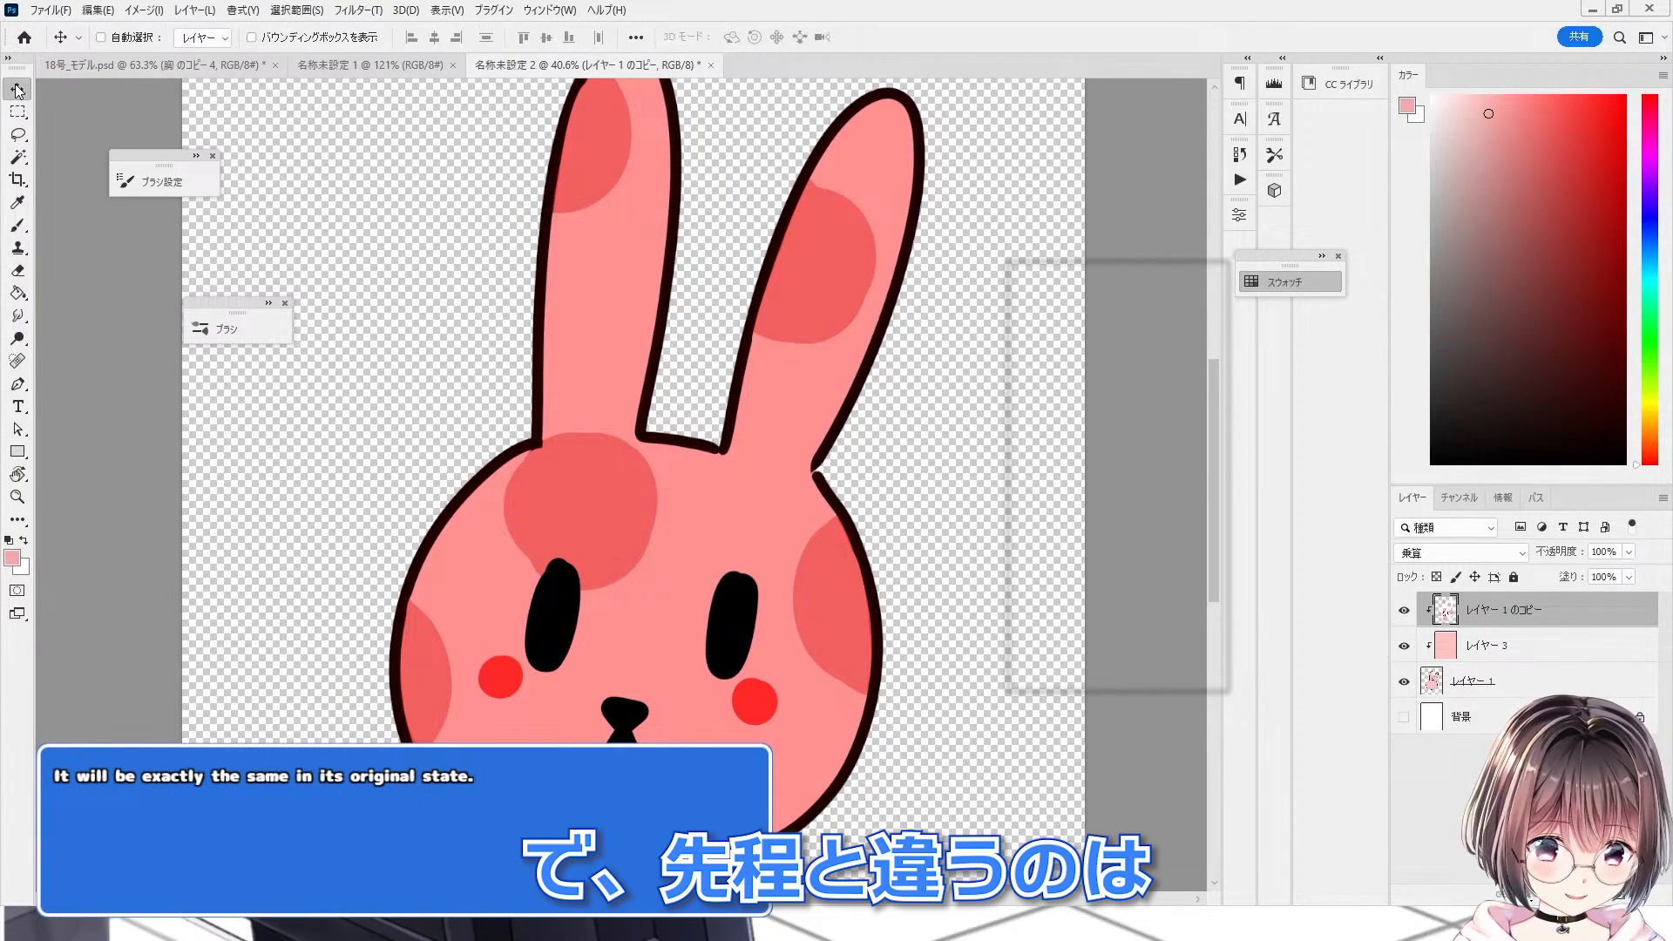
{"action": "key", "text": "ctrl+t"}
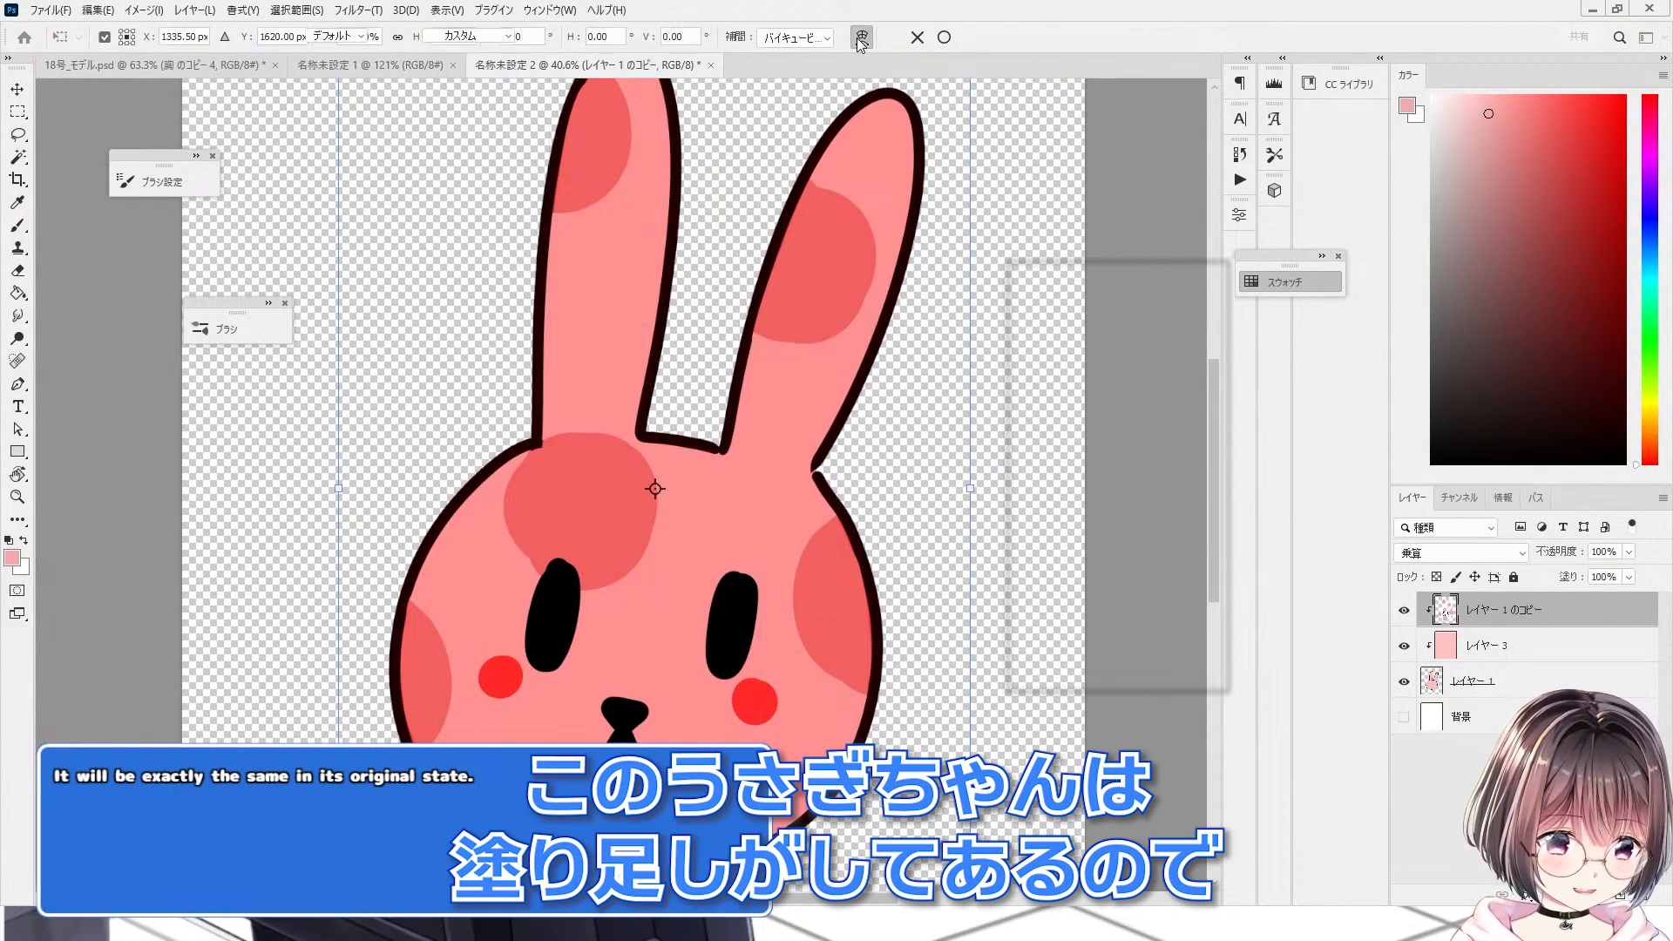
{"action": "scroll", "coordinate": [594, 688], "scroll_direction": "down", "scroll_amount": 1}
{"action": "scroll", "coordinate": [725, 616], "scroll_direction": "up", "scroll_amount": 1}
{"action": "mouse_move", "coordinate": [707, 613]}
{"action": "left_mouse_down"}
{"action": "mouse_move", "coordinate": [659, 579]}
{"action": "mouse_move", "coordinate": [708, 581]}
{"action": "mouse_move", "coordinate": [662, 567]}
{"action": "mouse_move", "coordinate": [682, 607]}
{"action": "left_mouse_up"}
{"action": "scroll", "coordinate": [581, 628], "scroll_direction": "down", "scroll_amount": 3}
{"action": "left_click", "coordinate": [627, 620], "text": "alt"}
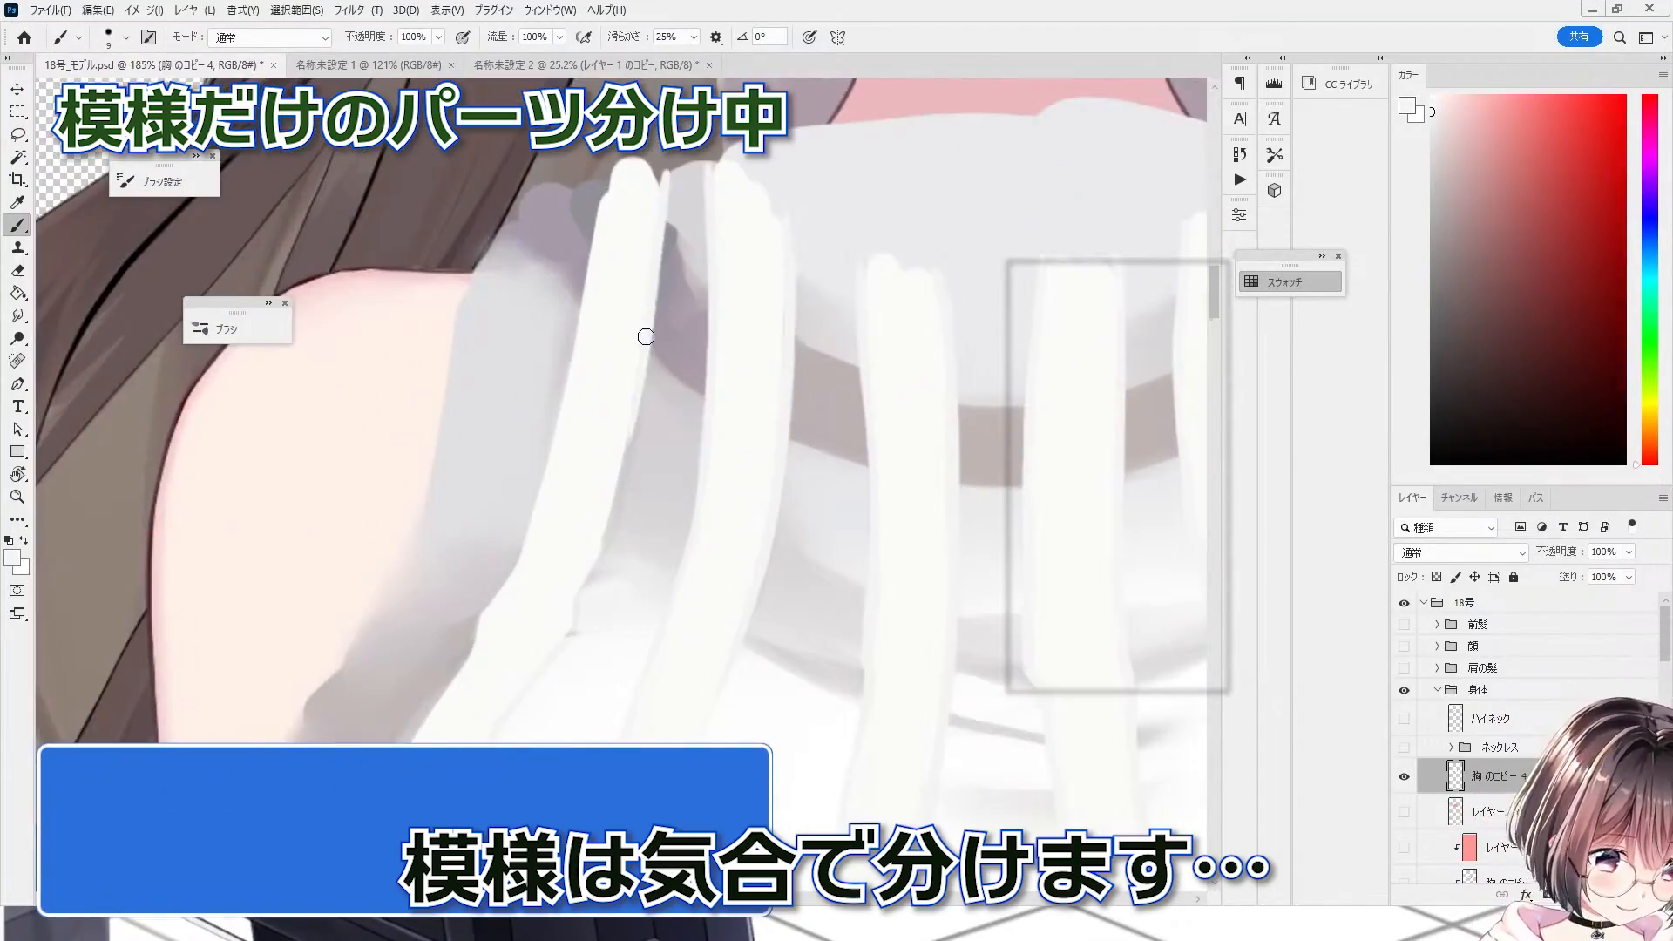
Step: Paint the sweater's white stripe pattern on the chest copy layer in the model file with the brush
{"action": "left_click_drag", "start_coordinate": [645, 337], "coordinate": [575, 508]}
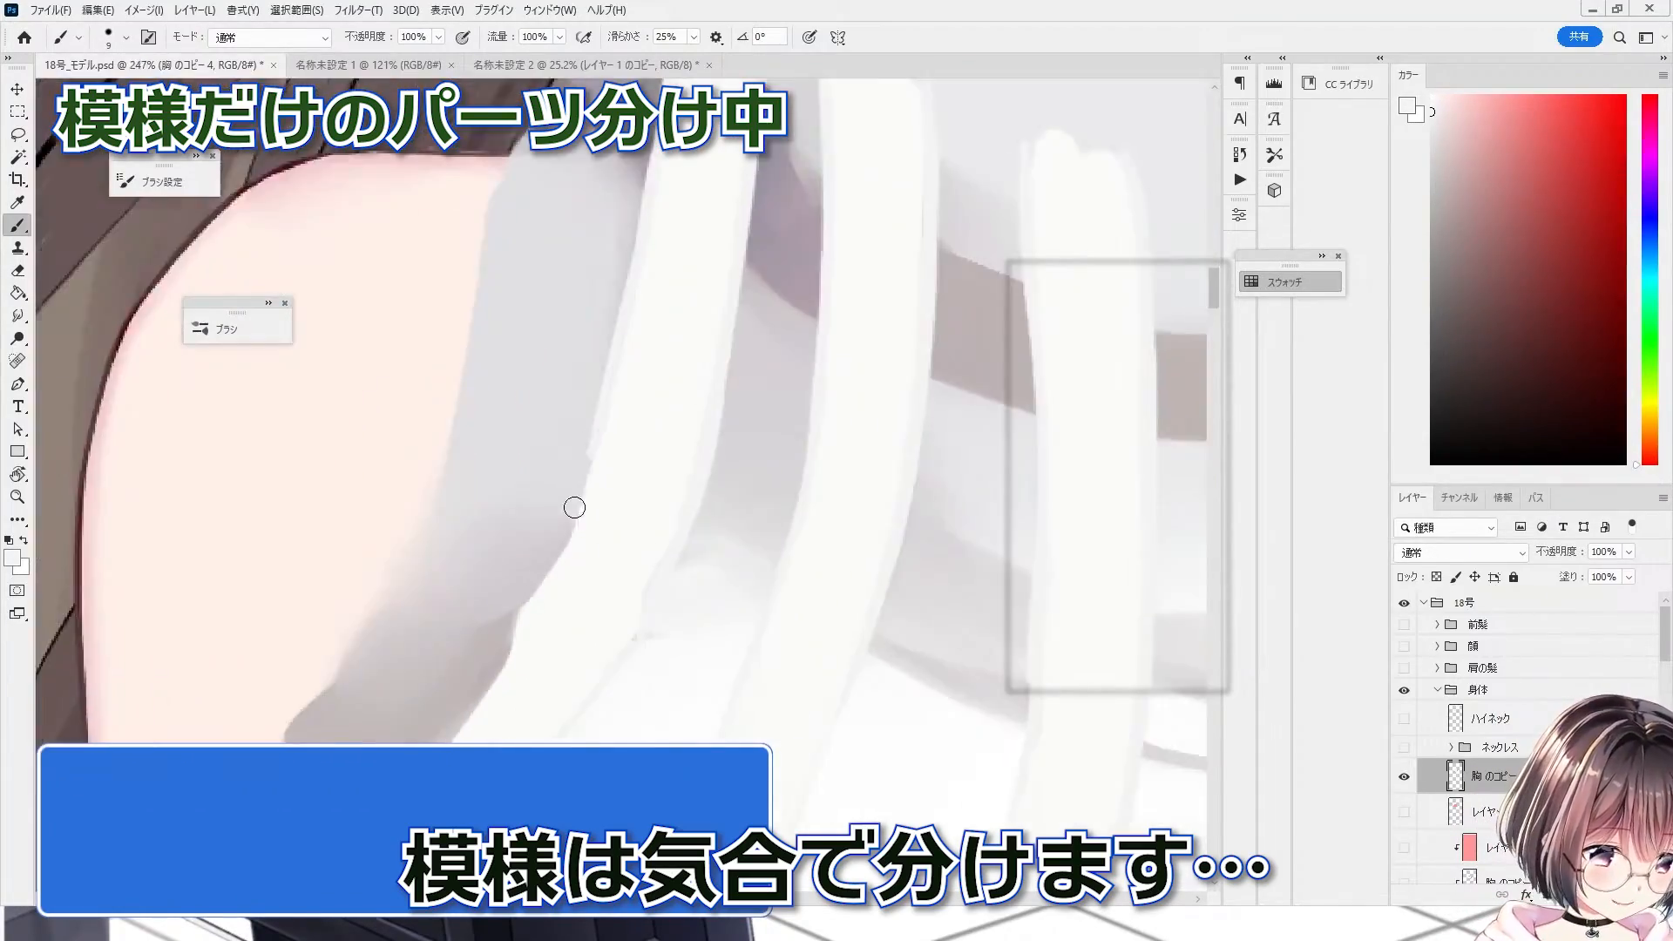
{"action": "left_click", "coordinate": [852, 522], "text": "alt"}
{"action": "mouse_move", "coordinate": [851, 522]}
{"action": "left_mouse_down"}
{"action": "mouse_move", "coordinate": [805, 677]}
{"action": "mouse_move", "coordinate": [919, 549]}
{"action": "left_mouse_up"}
{"action": "left_click_drag", "start_coordinate": [793, 483], "coordinate": [752, 445]}
{"action": "scroll", "coordinate": [807, 630], "scroll_direction": "down", "scroll_amount": 2}
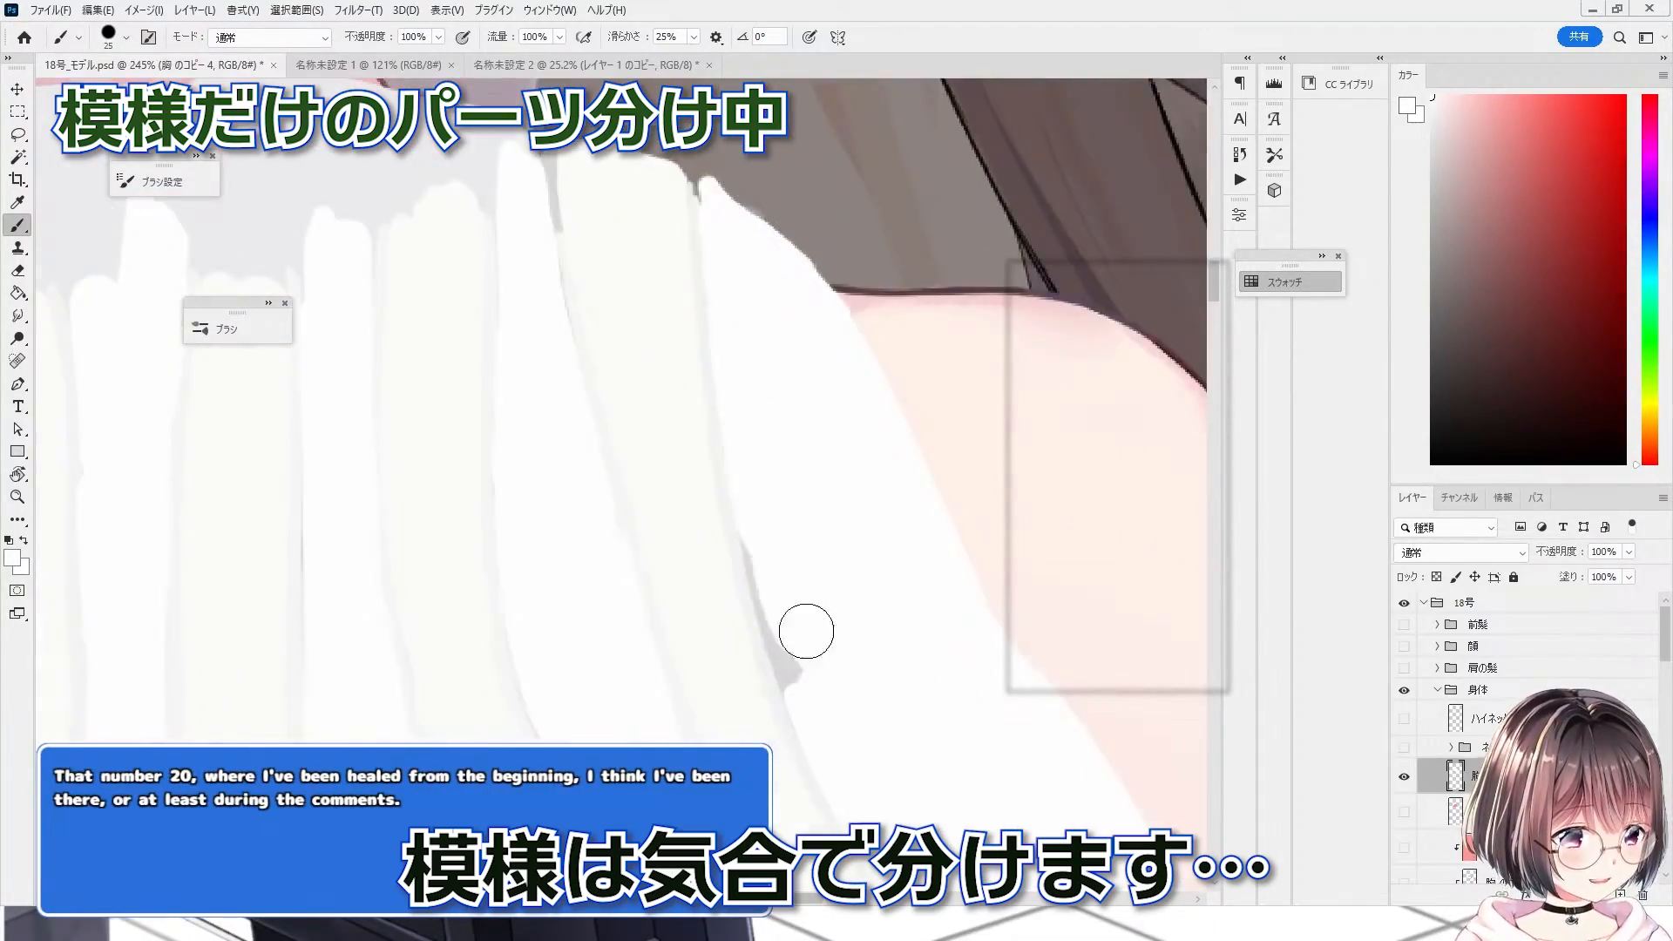
{"action": "scroll", "coordinate": [638, 594], "scroll_direction": "up", "scroll_amount": 3}
{"action": "left_click_drag", "start_coordinate": [639, 593], "coordinate": [656, 544]}
{"action": "scroll", "coordinate": [656, 544], "scroll_direction": "down", "scroll_amount": 3}
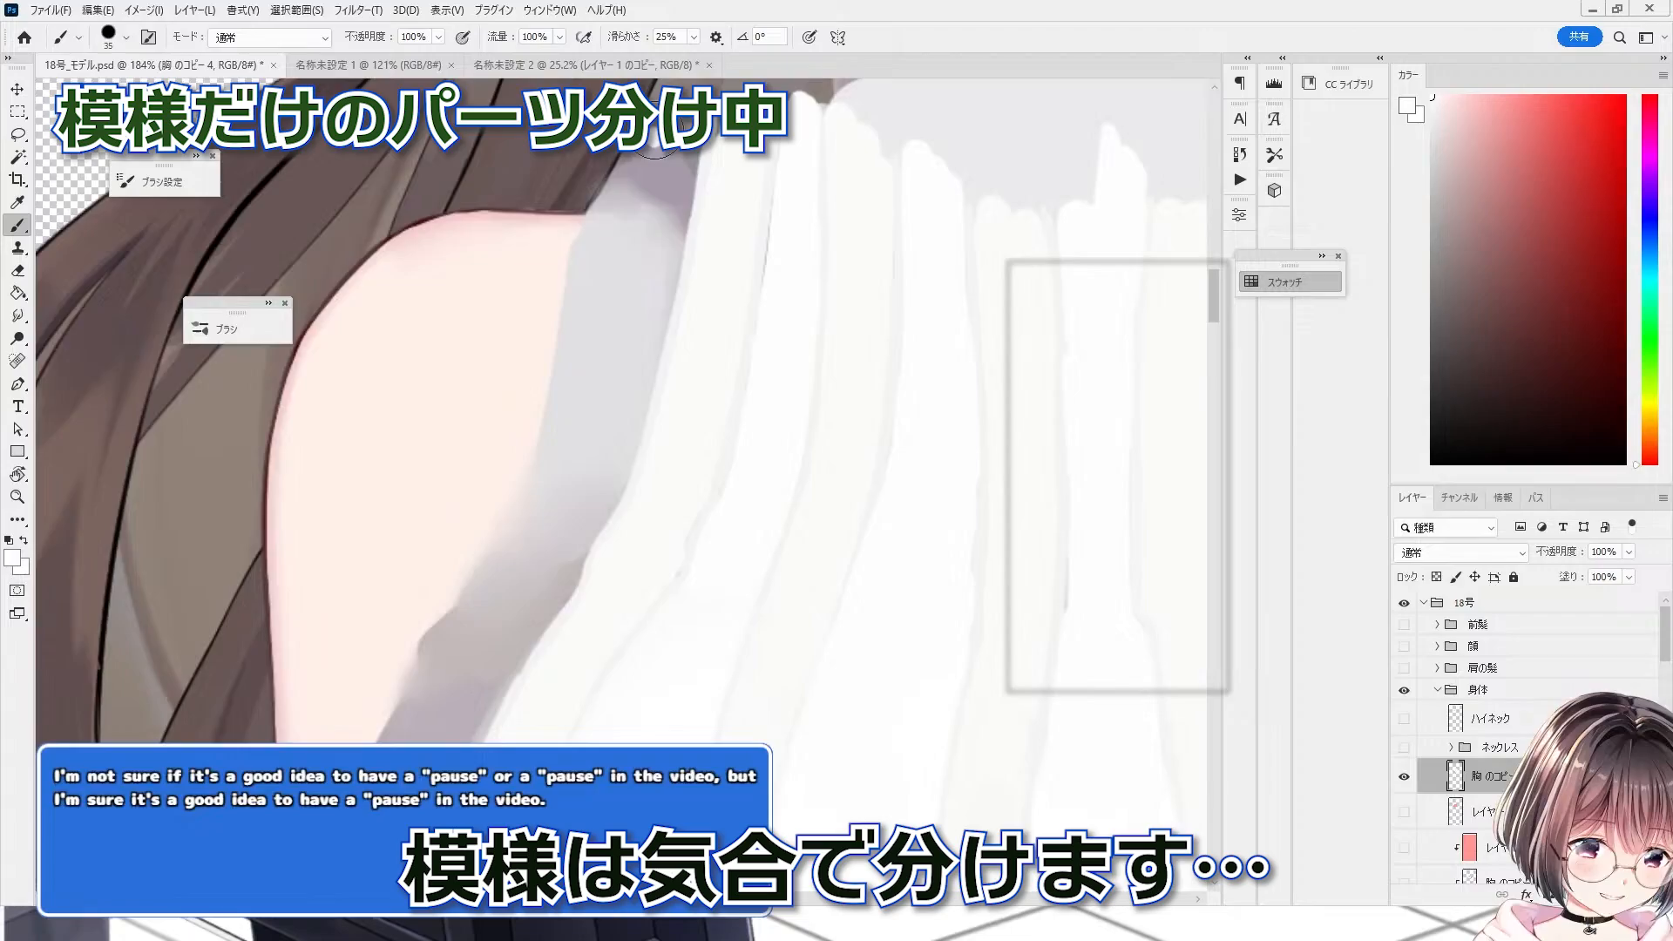
{"action": "left_click_drag", "start_coordinate": [381, 427], "coordinate": [381, 488]}
{"action": "scroll", "coordinate": [610, 436], "scroll_direction": "down", "scroll_amount": 3}
{"action": "scroll", "coordinate": [681, 315], "scroll_direction": "up", "scroll_amount": 3}
{"action": "left_click", "coordinate": [681, 315], "text": "alt"}
{"action": "left_click_drag", "start_coordinate": [681, 315], "coordinate": [758, 508]}
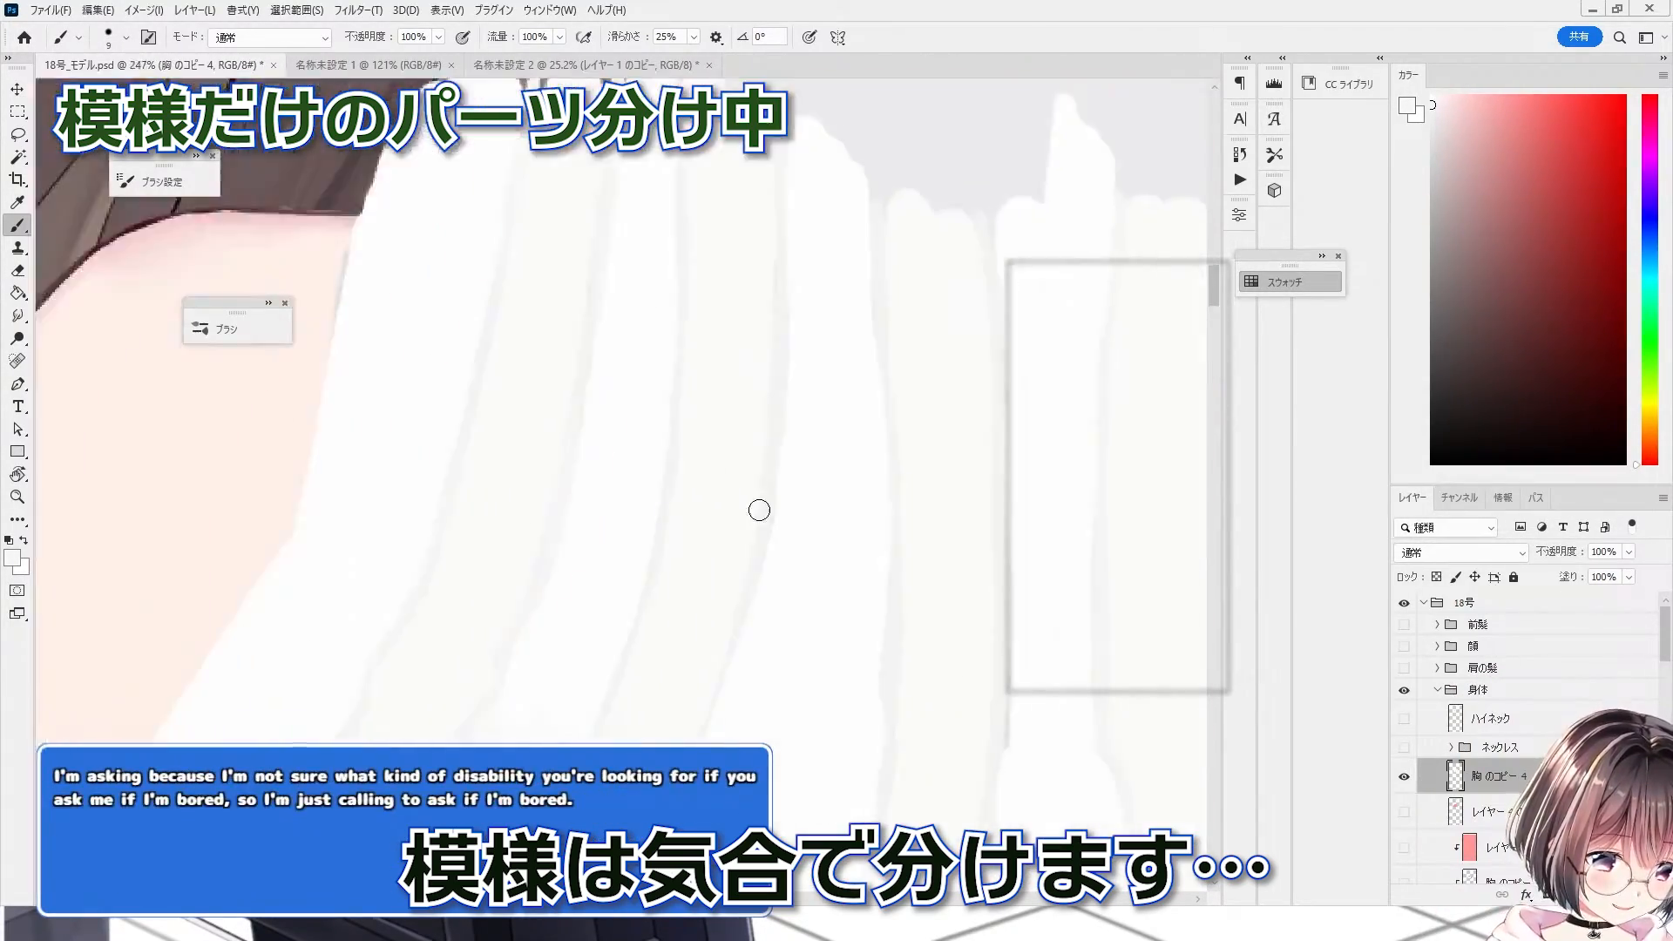
{"action": "scroll", "coordinate": [758, 508], "scroll_direction": "down", "scroll_amount": 4}
Step: Toggle the chest pattern and fill layers on and off to check the separated stripes
{"action": "left_click", "coordinate": [1404, 777]}
{"action": "left_click", "coordinate": [1404, 777]}
{"action": "left_click", "coordinate": [1403, 777]}
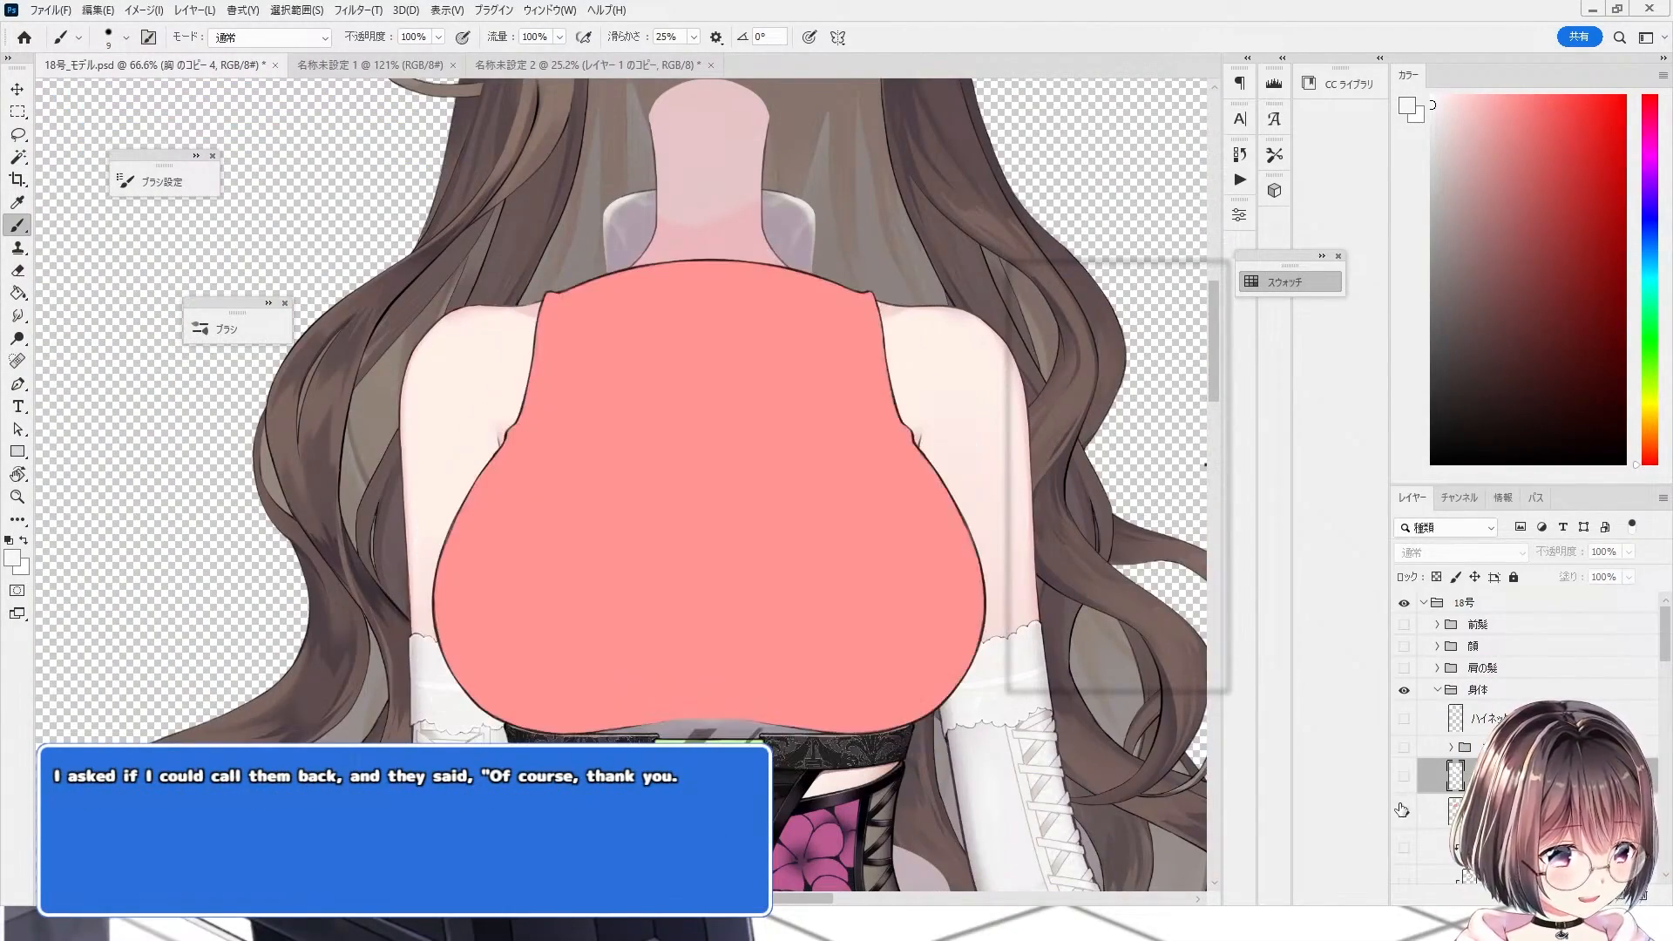
{"action": "left_click", "coordinate": [1404, 777]}
{"action": "key", "text": "ctrl+minus"}
{"action": "scroll", "coordinate": [1410, 772], "scroll_direction": "down", "scroll_amount": 2}
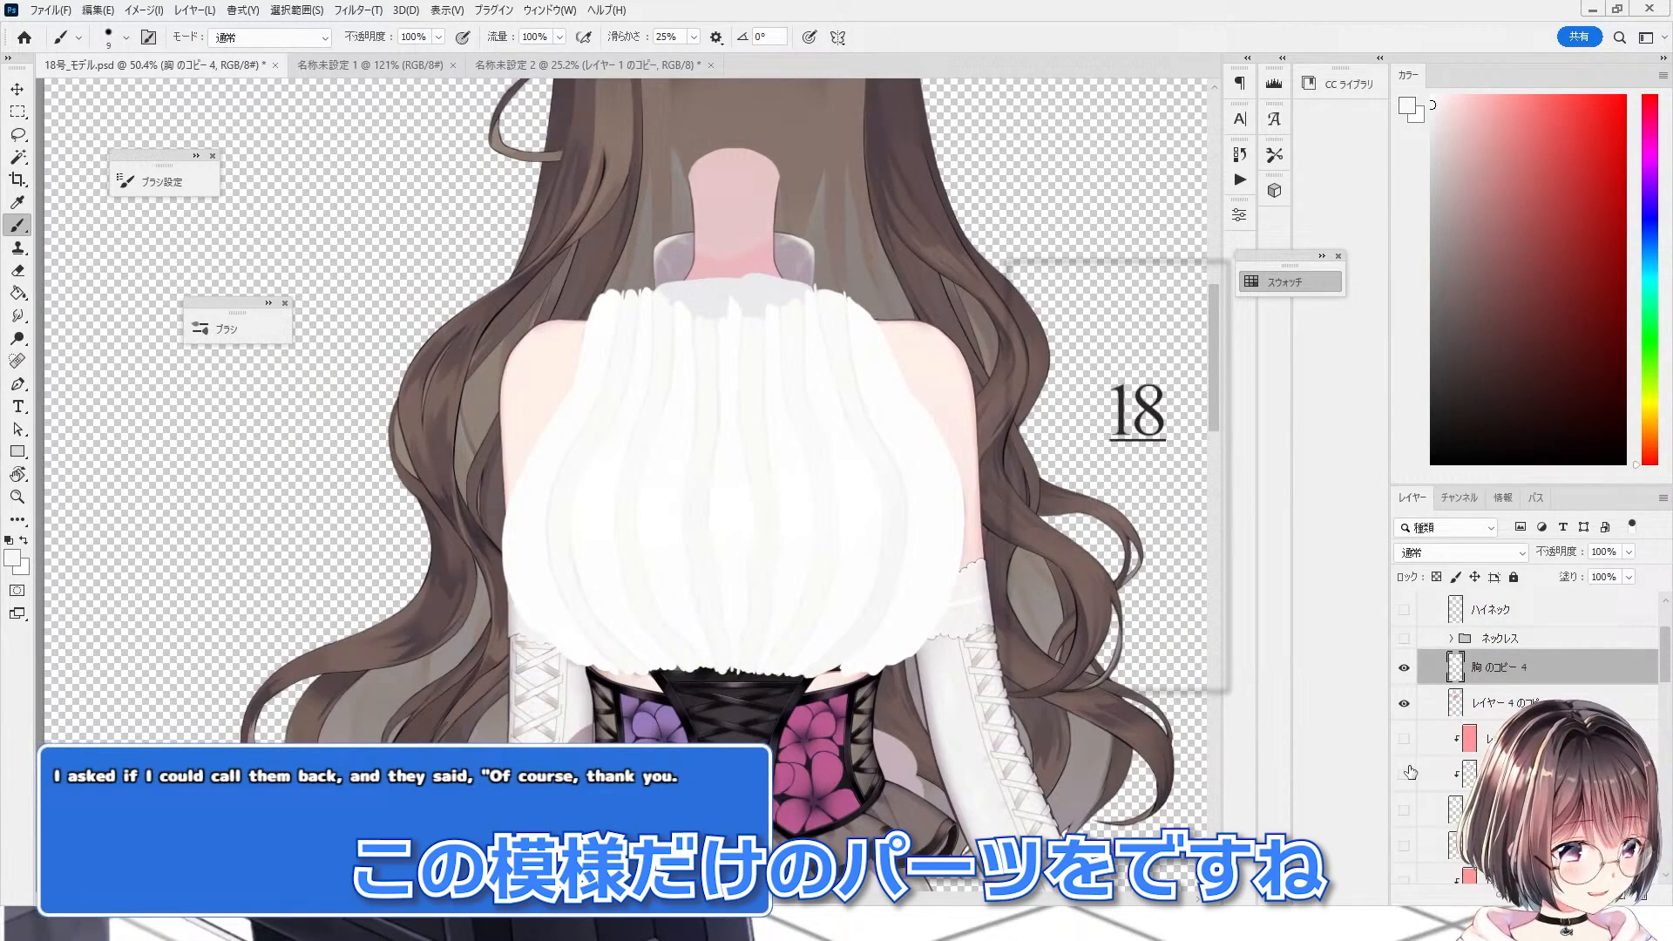
{"action": "left_click", "coordinate": [1402, 776]}
{"action": "left_click", "coordinate": [1404, 810]}
Step: Move the chest pattern copy layer lower in the layer stack, beneath the pink fill layers
{"action": "left_click", "coordinate": [1496, 641]}
{"action": "left_click_drag", "start_coordinate": [1496, 662], "coordinate": [1458, 824]}
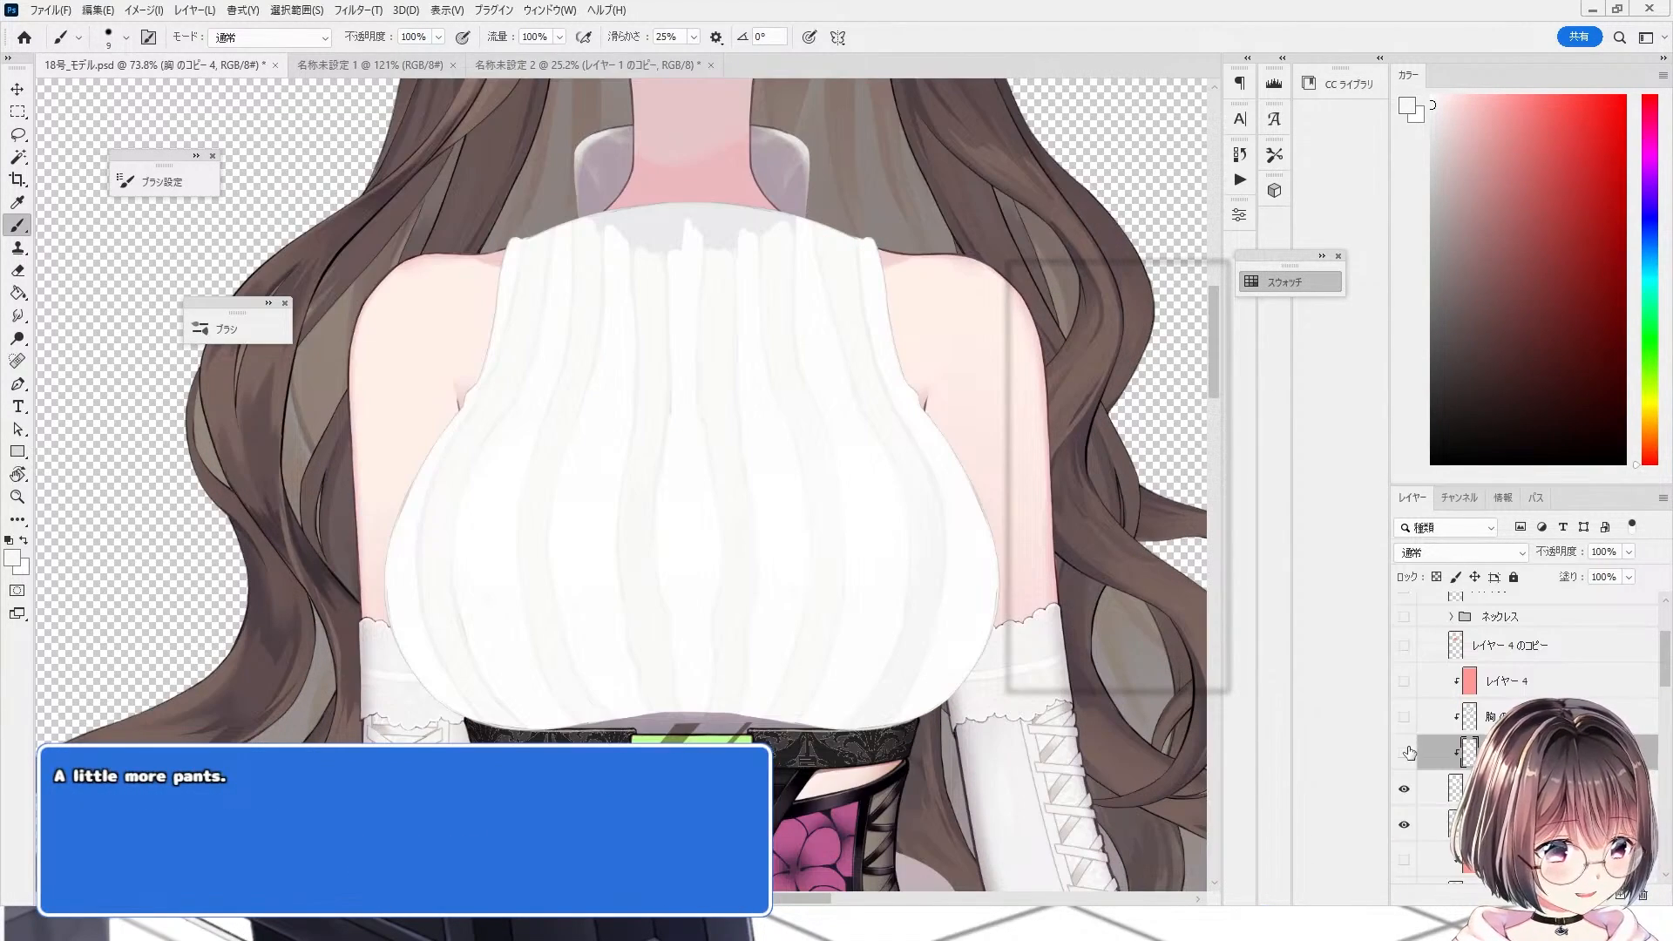
Step: Show the chest copy layer and set its blend mode to Multiply
{"action": "left_click", "coordinate": [1402, 751]}
{"action": "left_click", "coordinate": [1402, 751]}
{"action": "left_click", "coordinate": [1402, 751]}
{"action": "left_click", "coordinate": [1403, 751]}
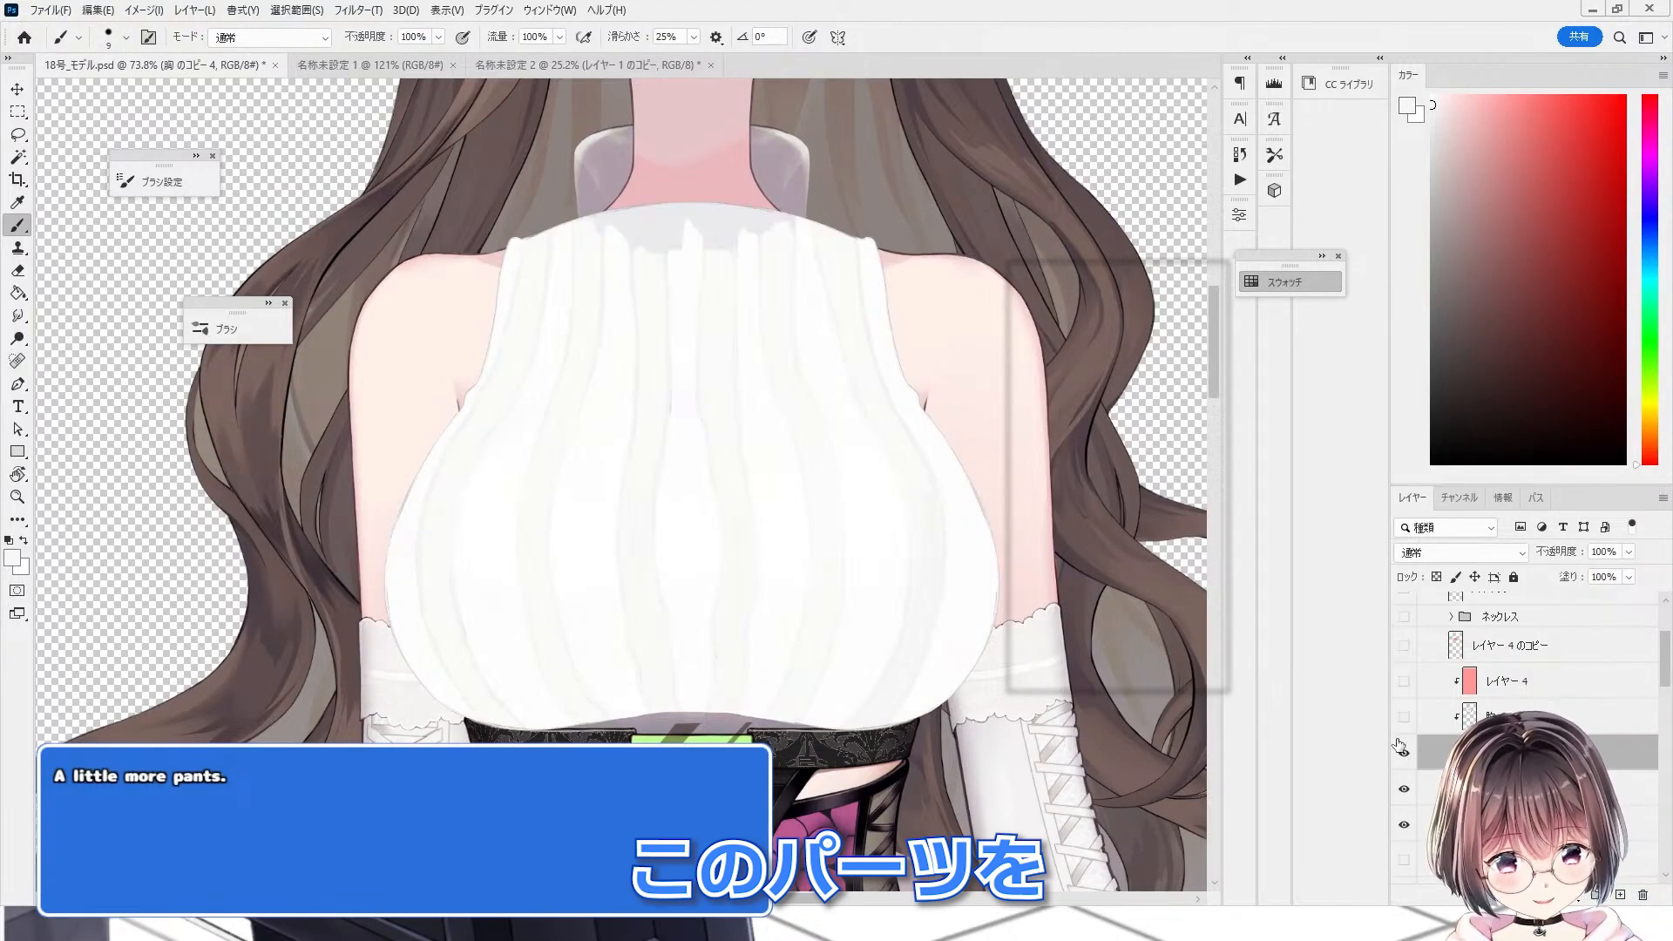
{"action": "left_click", "coordinate": [1422, 555]}
{"action": "left_click", "coordinate": [1426, 465]}
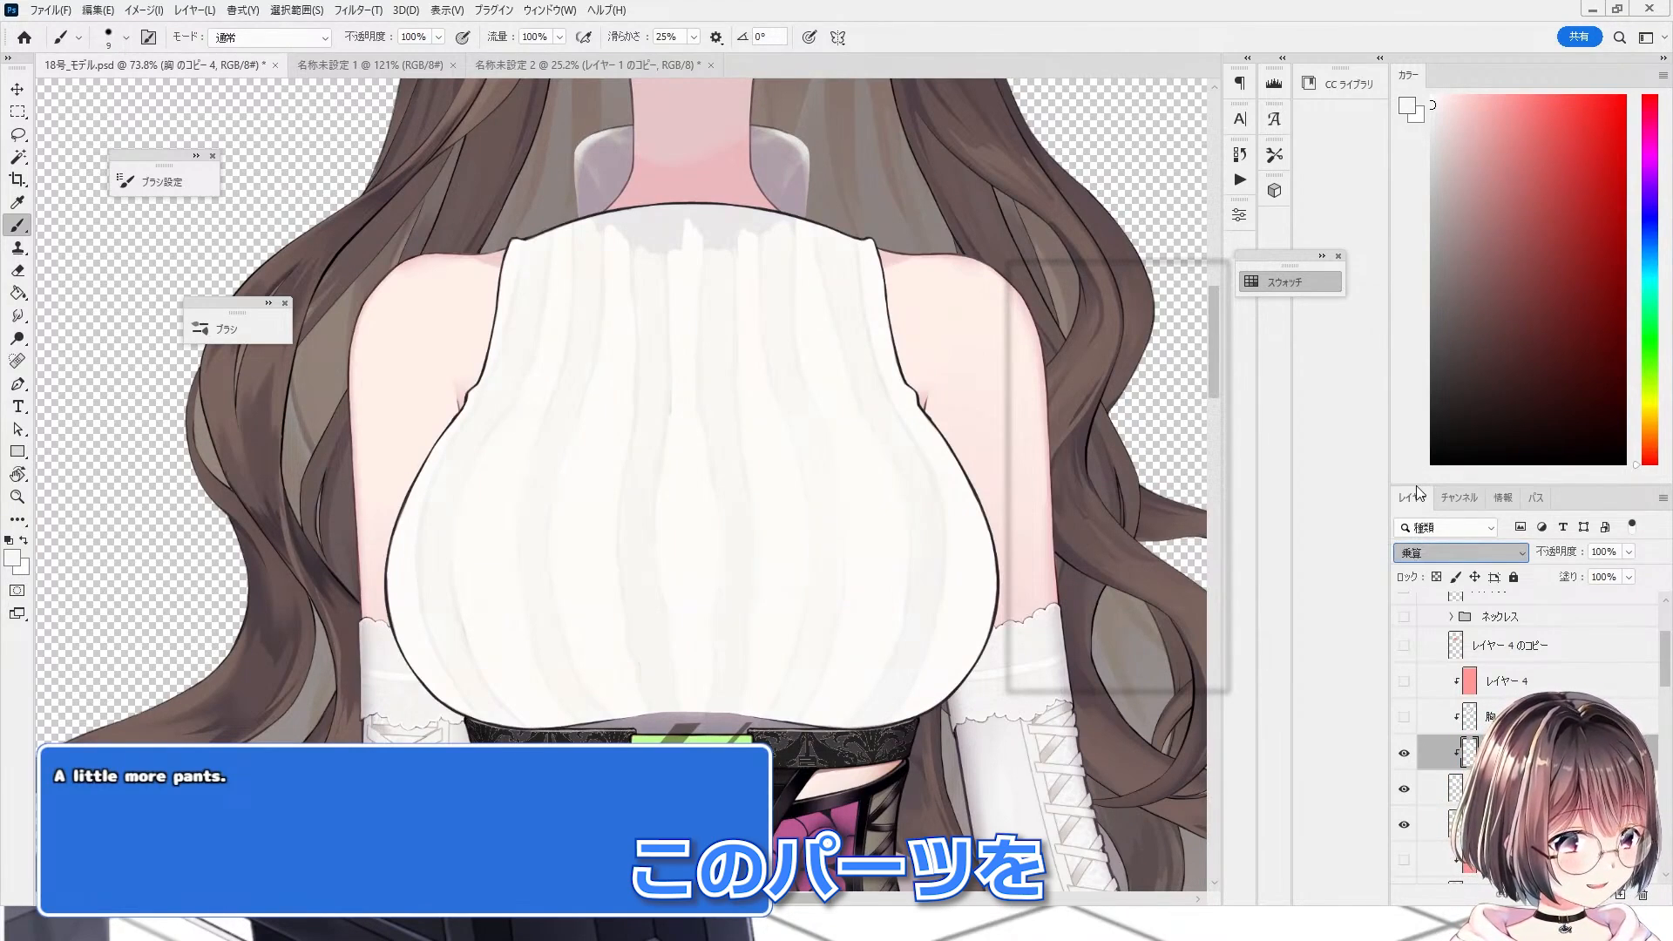
Step: Warp the multiplied chest layer, pushing its middle sideways, and apply the transform
{"action": "left_click_drag", "start_coordinate": [612, 542], "coordinate": [579, 544]}
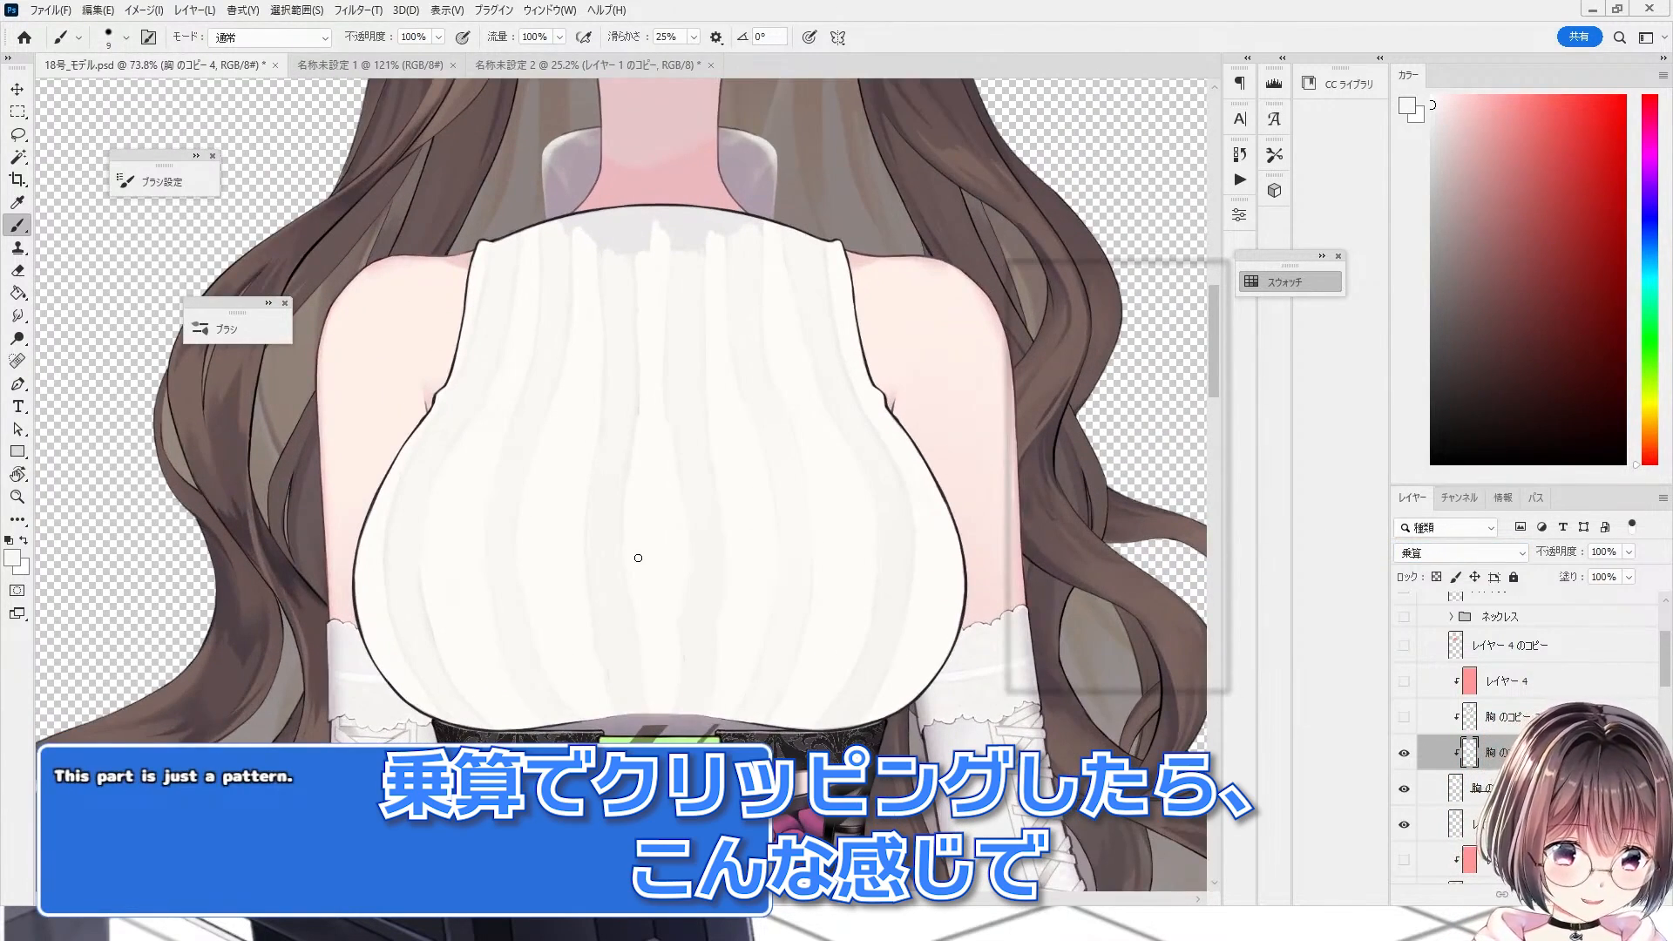
{"action": "key", "text": "ctrl+t"}
{"action": "left_click", "coordinate": [19, 94]}
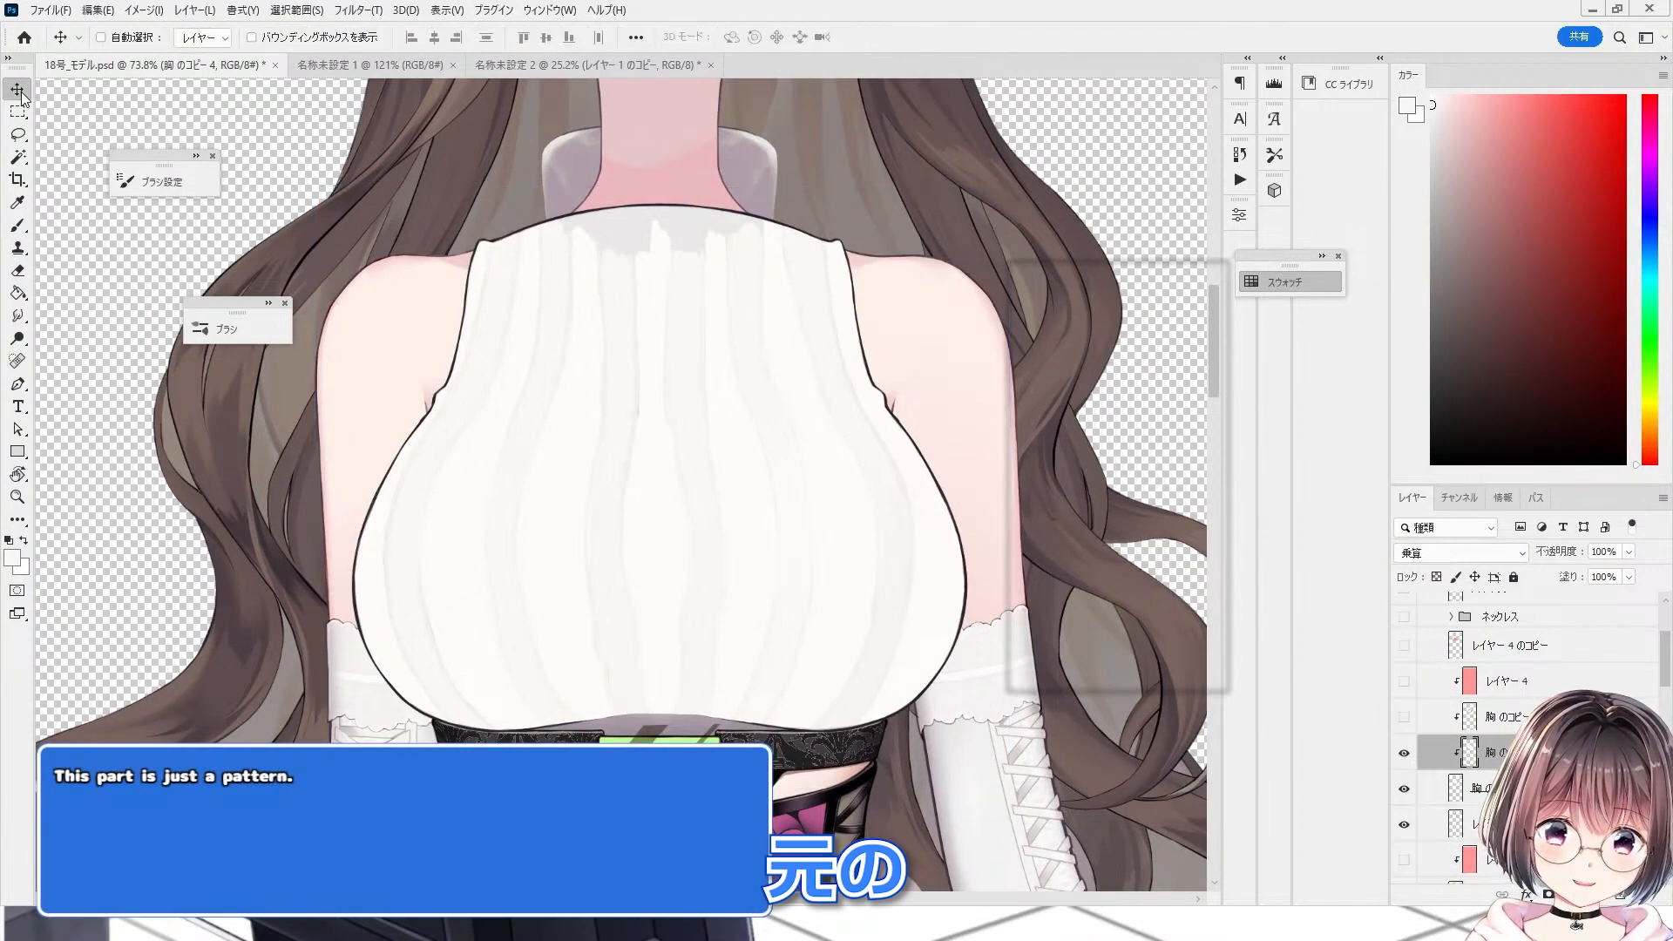
{"action": "key", "text": "ctrl+t"}
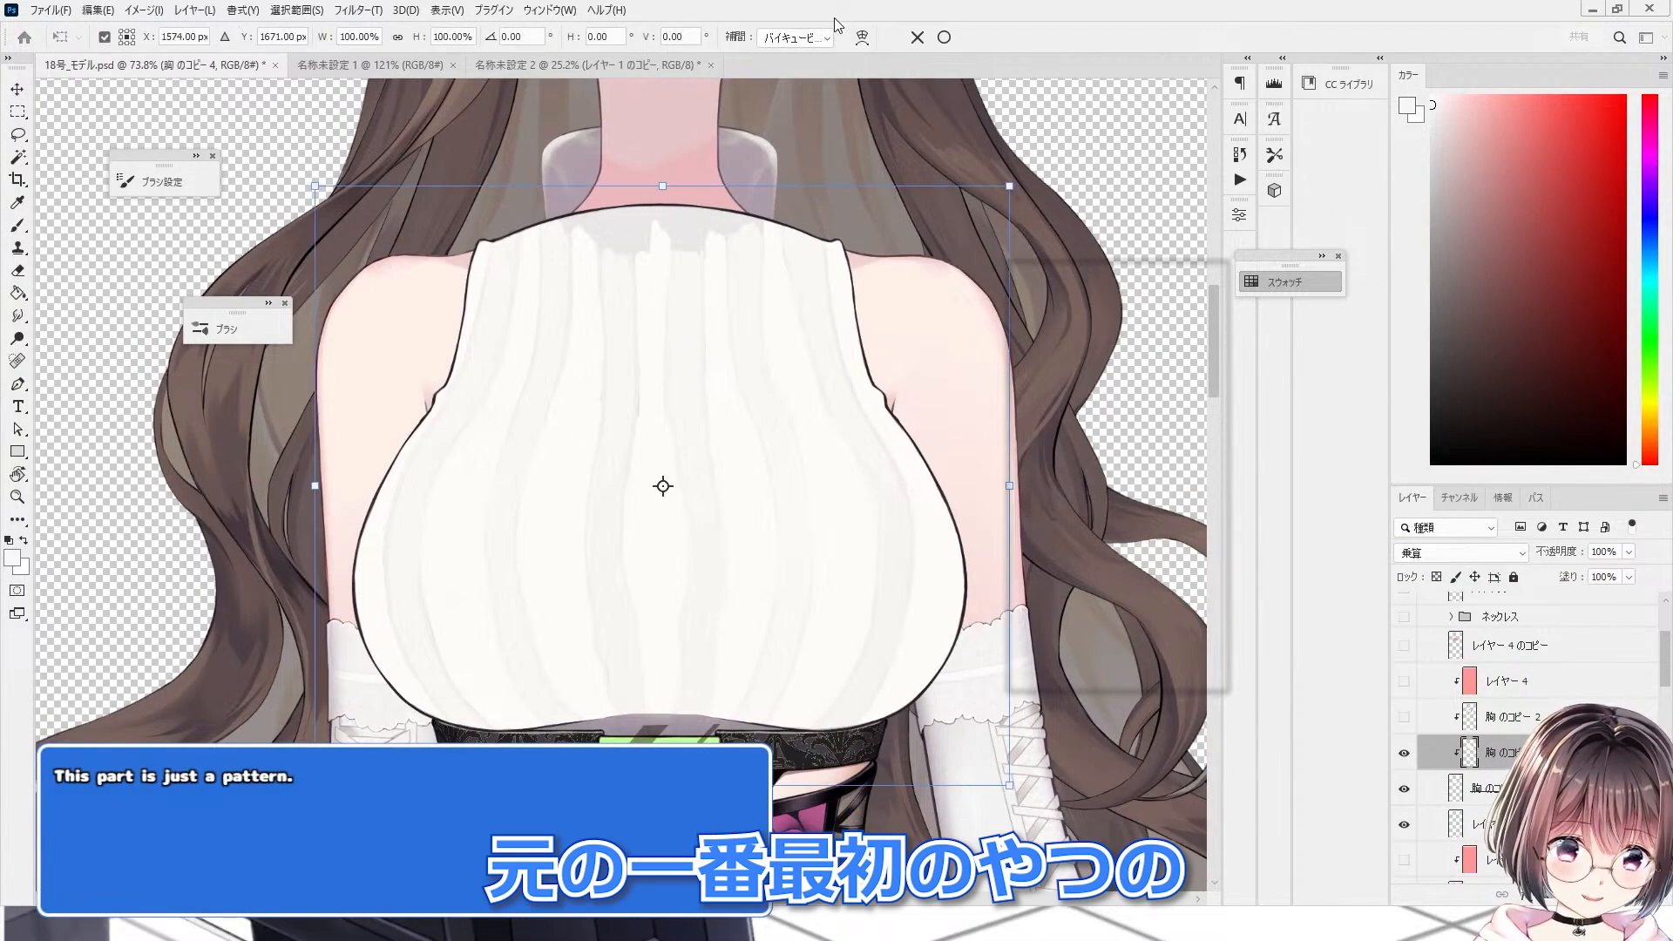
{"action": "left_click", "coordinate": [861, 37]}
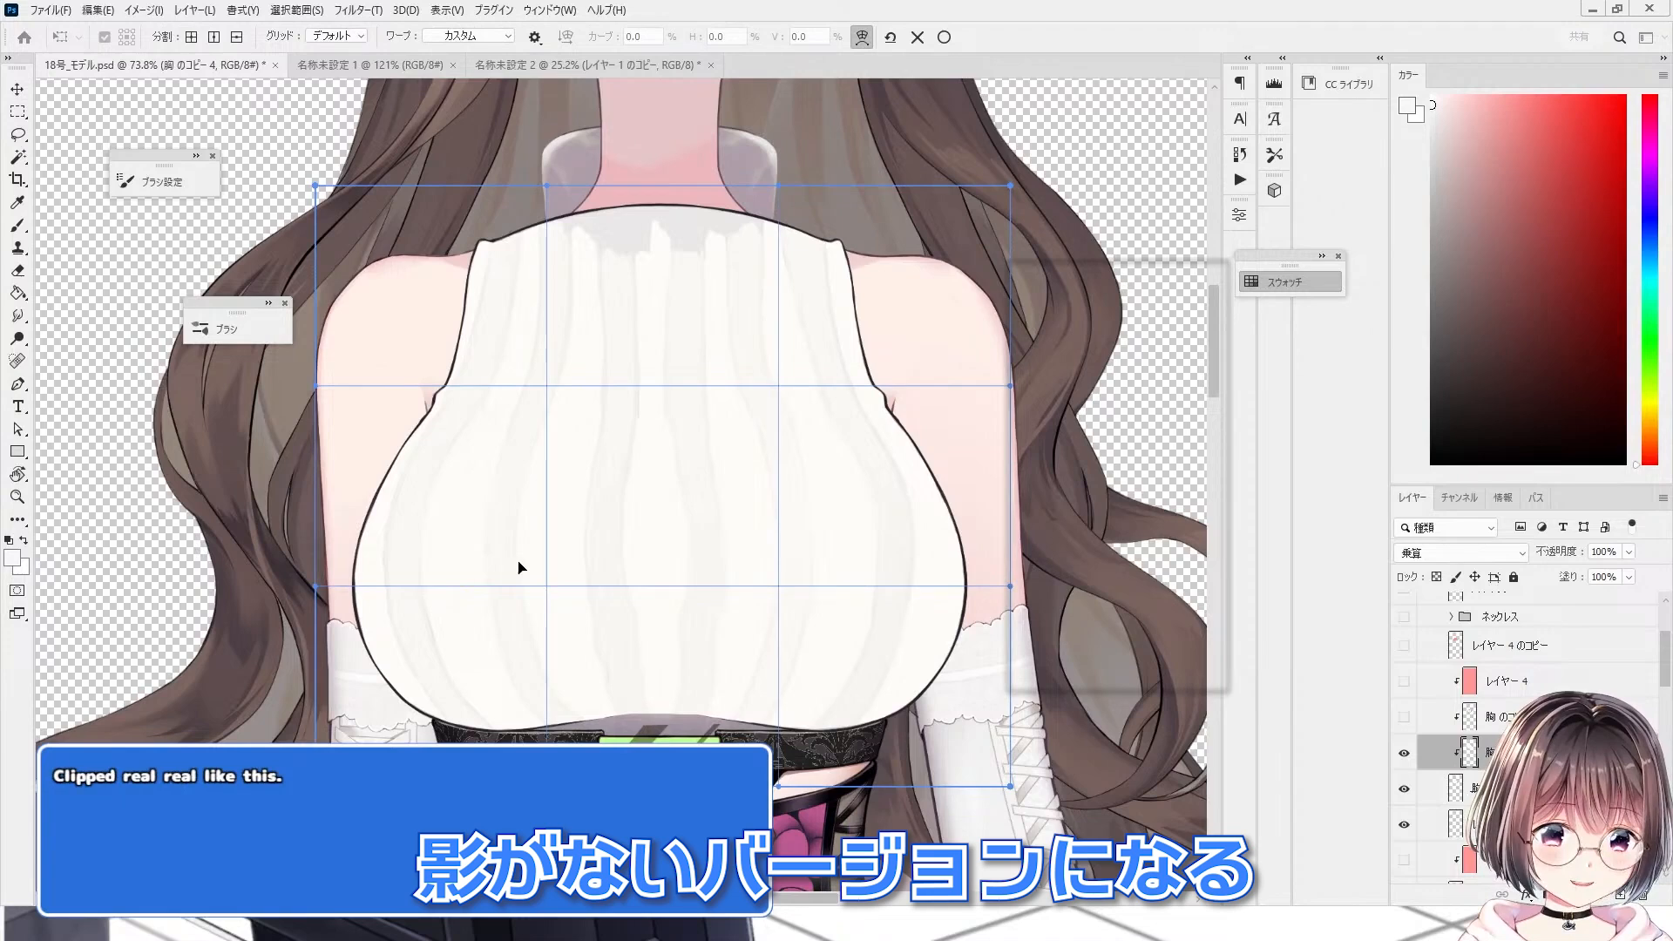
{"action": "left_click_drag", "start_coordinate": [517, 567], "coordinate": [795, 572]}
{"action": "key", "text": "Return"}
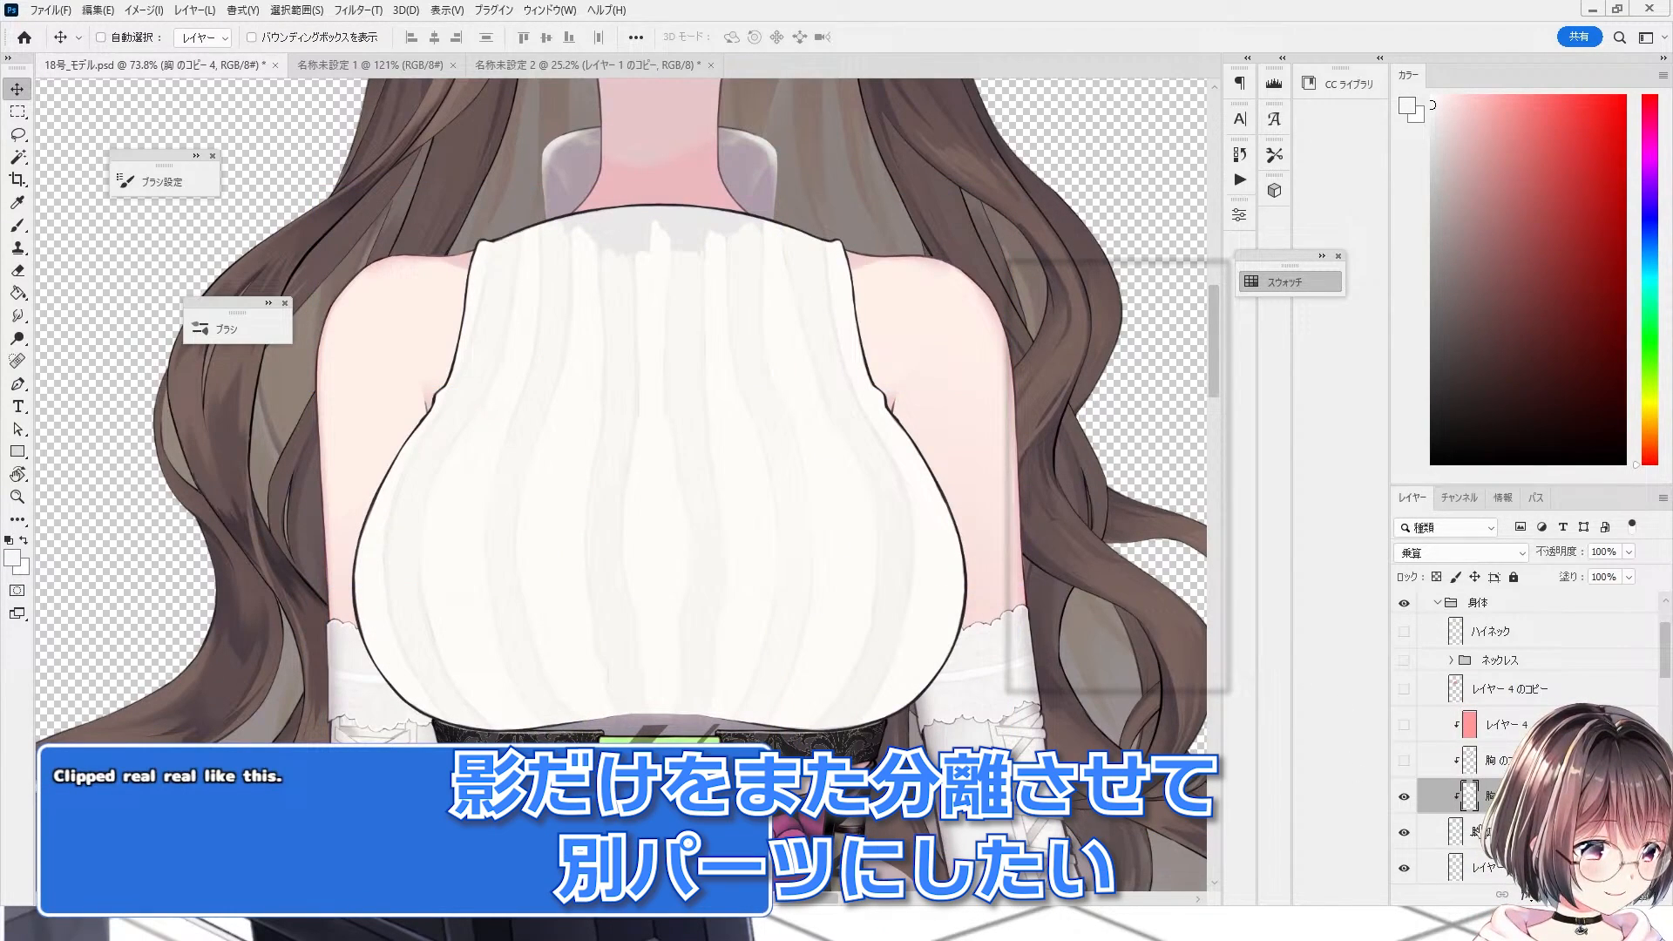
Step: Clip the pattern-only chest copy 4 layer onto the layer below and set its blend mode to Divide (除算)
{"action": "left_click", "coordinate": [1404, 631]}
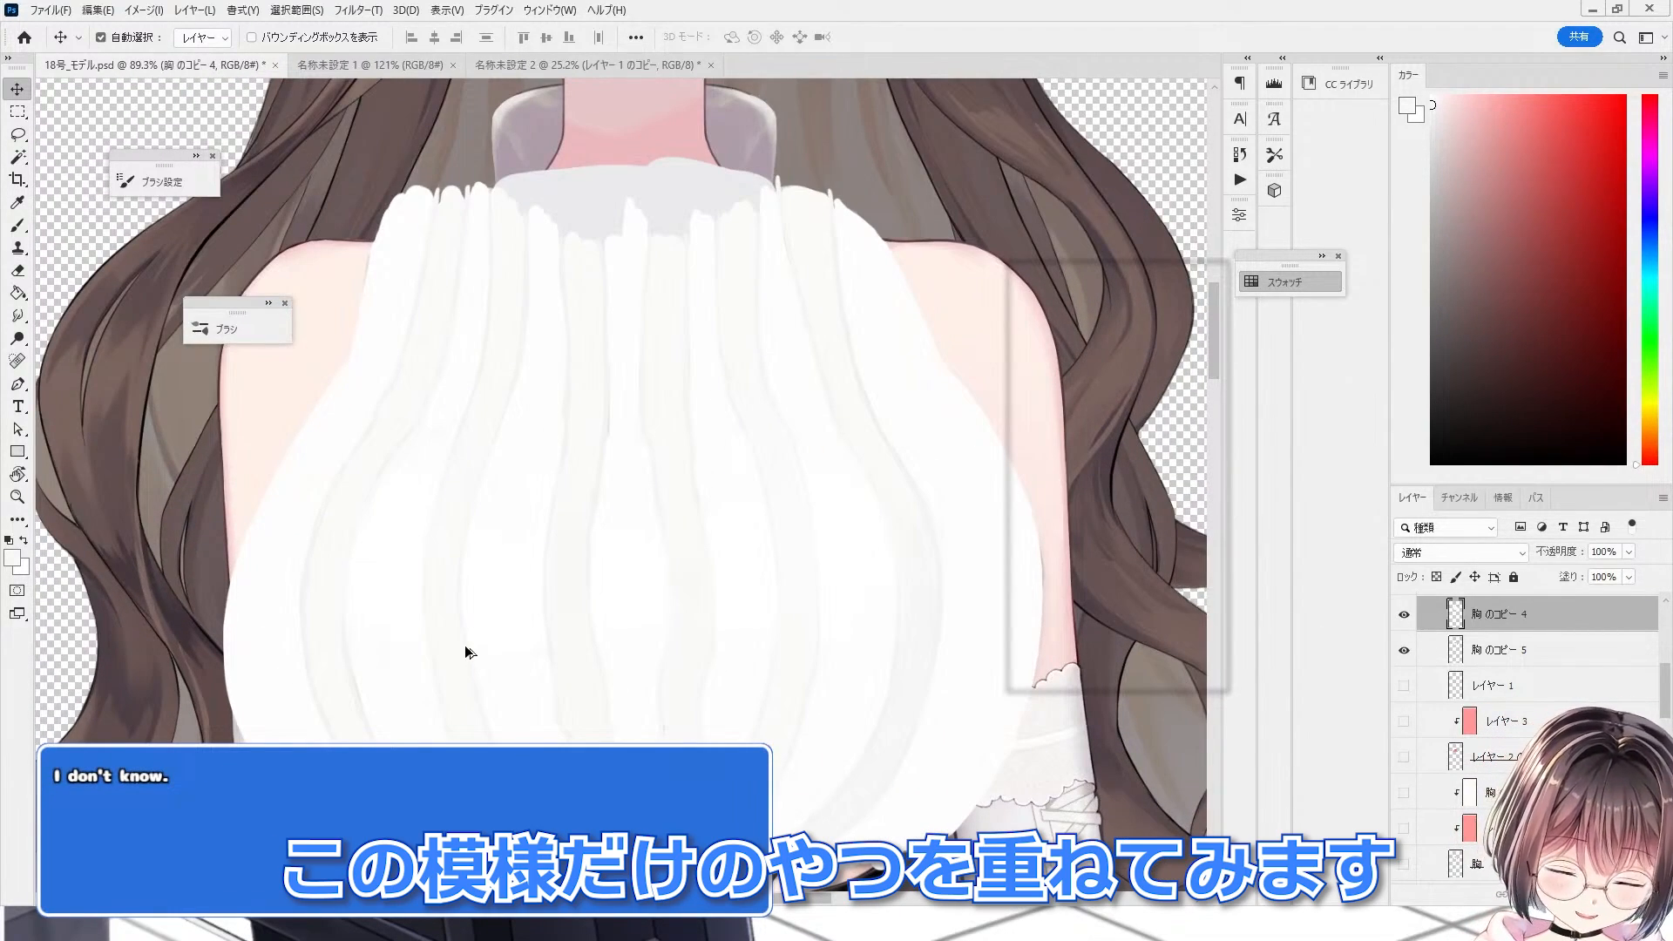
{"action": "key", "text": "ctrl+alt+g"}
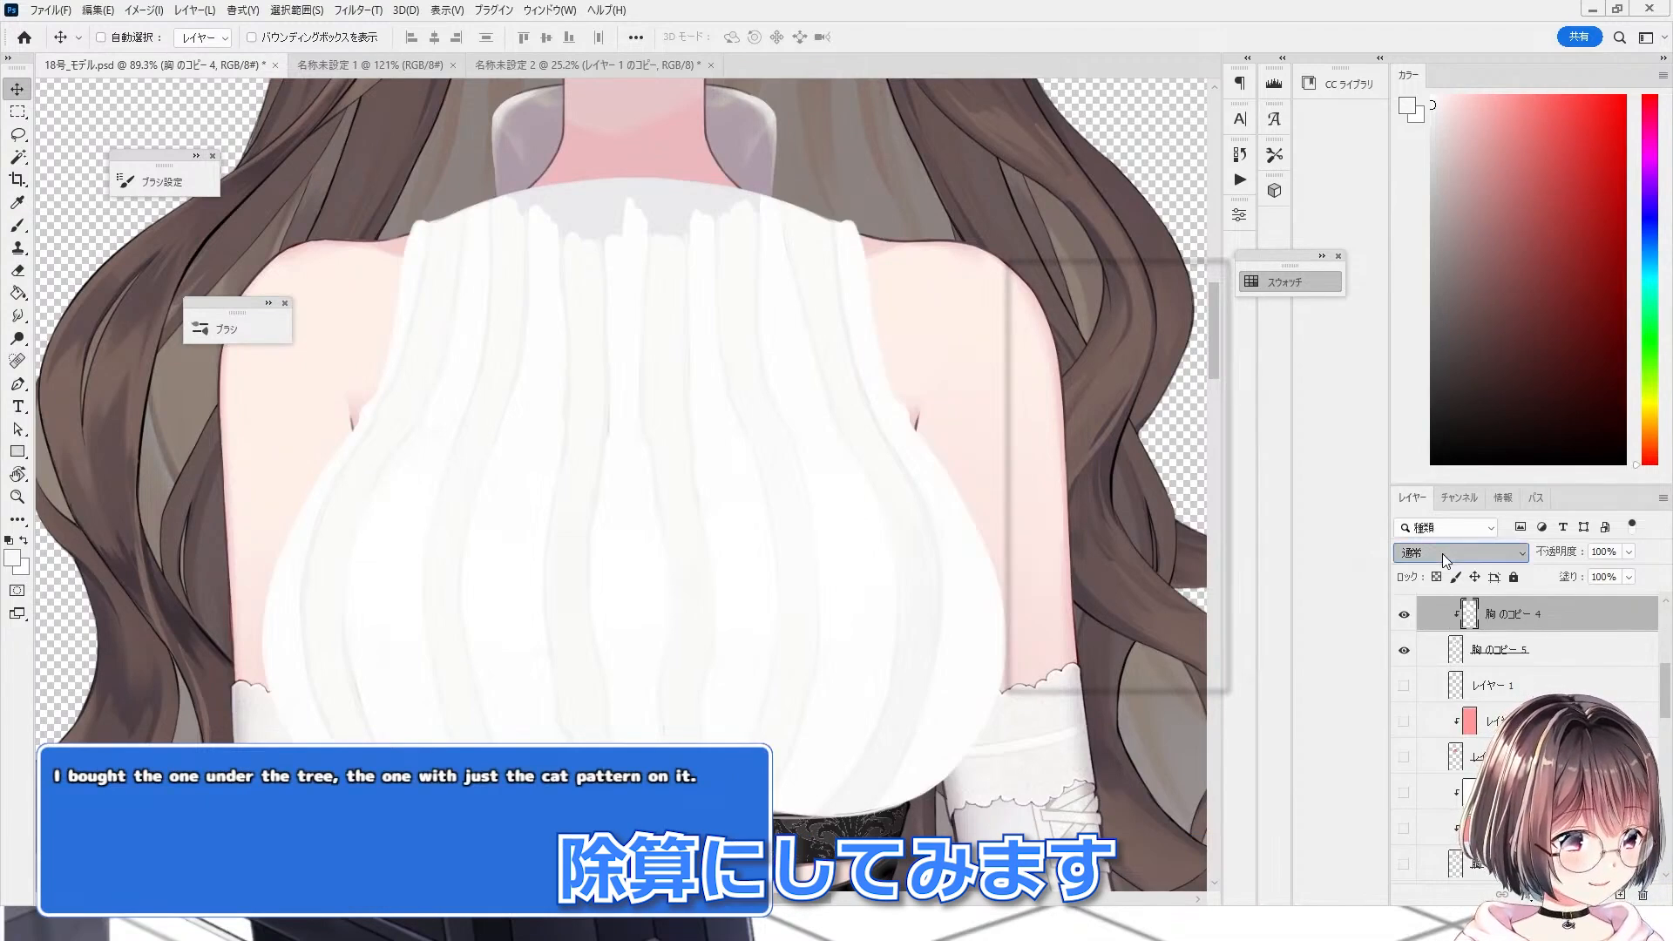
{"action": "left_click", "coordinate": [1441, 552]}
{"action": "left_click", "coordinate": [1450, 826]}
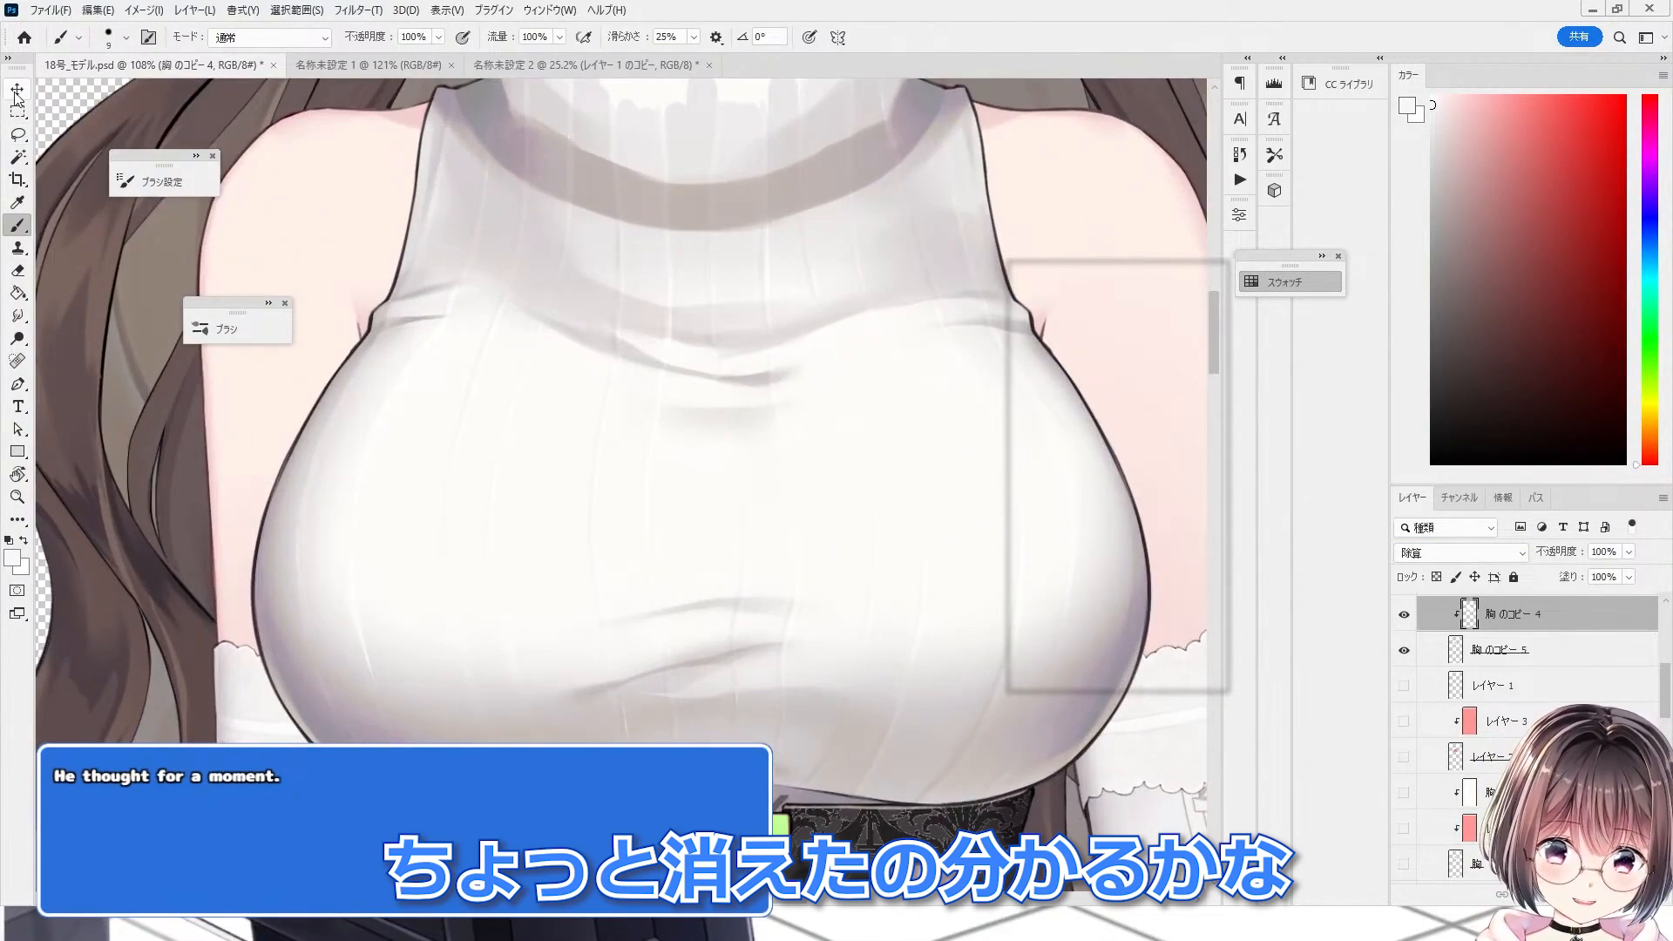
Step: Soften the shading on the shadow layer copy with the Blur tool using a smaller brush, avoiding crisp shadow edges
{"action": "left_click", "coordinate": [17, 89]}
{"action": "scroll", "coordinate": [843, 621], "scroll_direction": "up", "scroll_amount": 3}
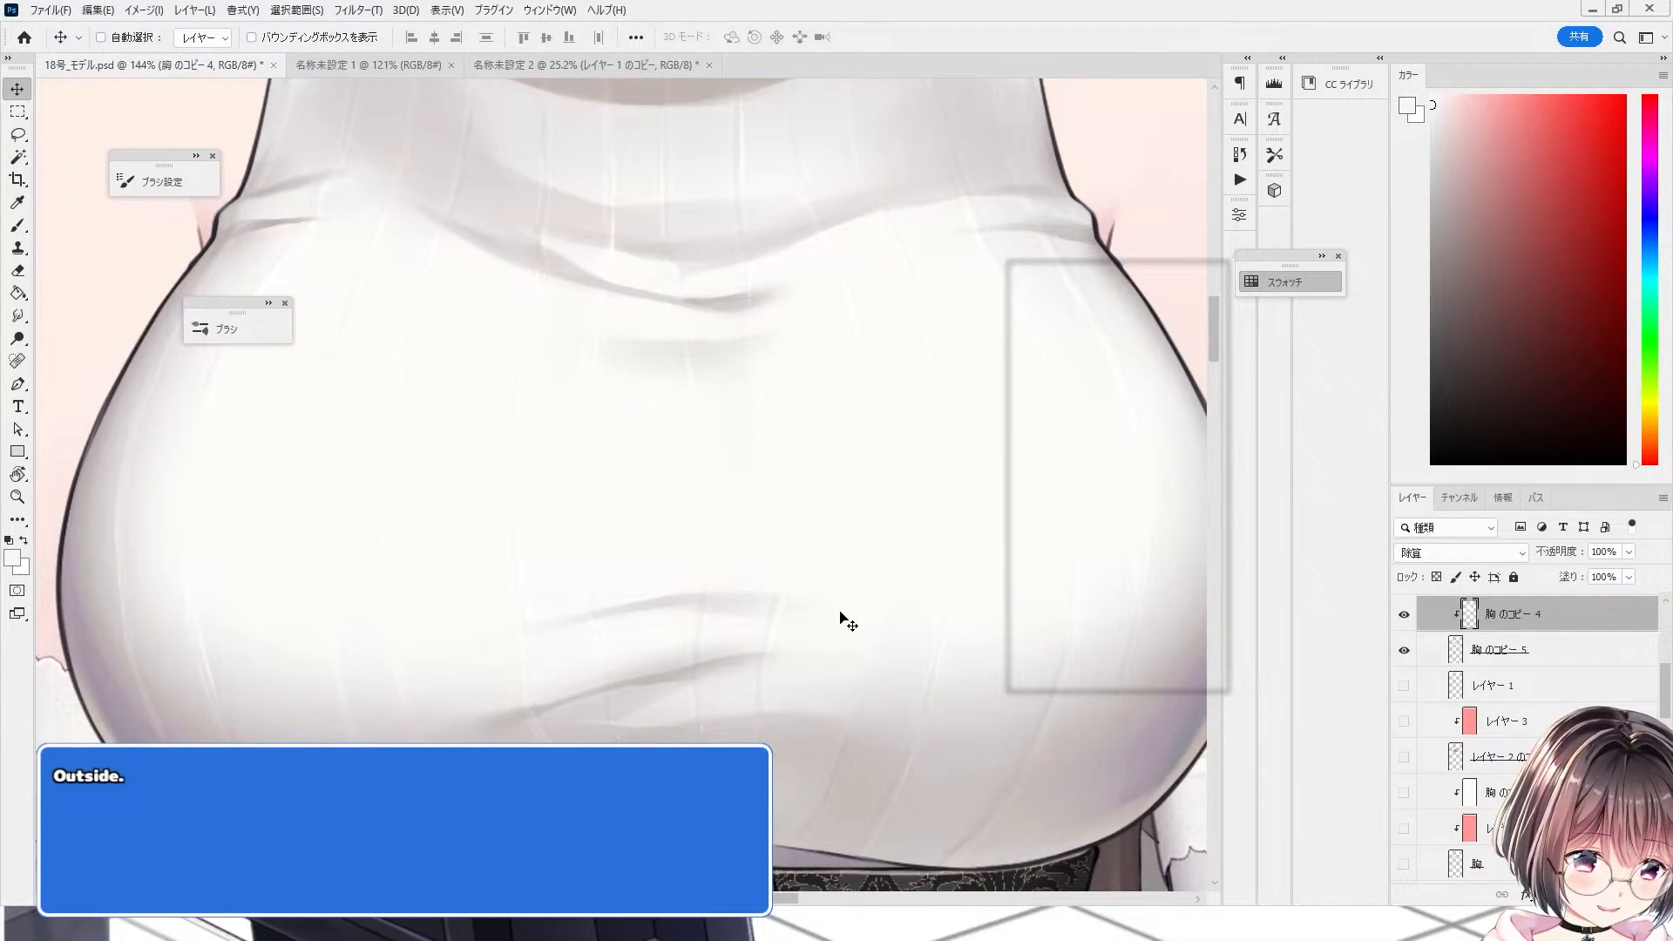
{"action": "scroll", "coordinate": [464, 527], "scroll_direction": "down", "scroll_amount": 4}
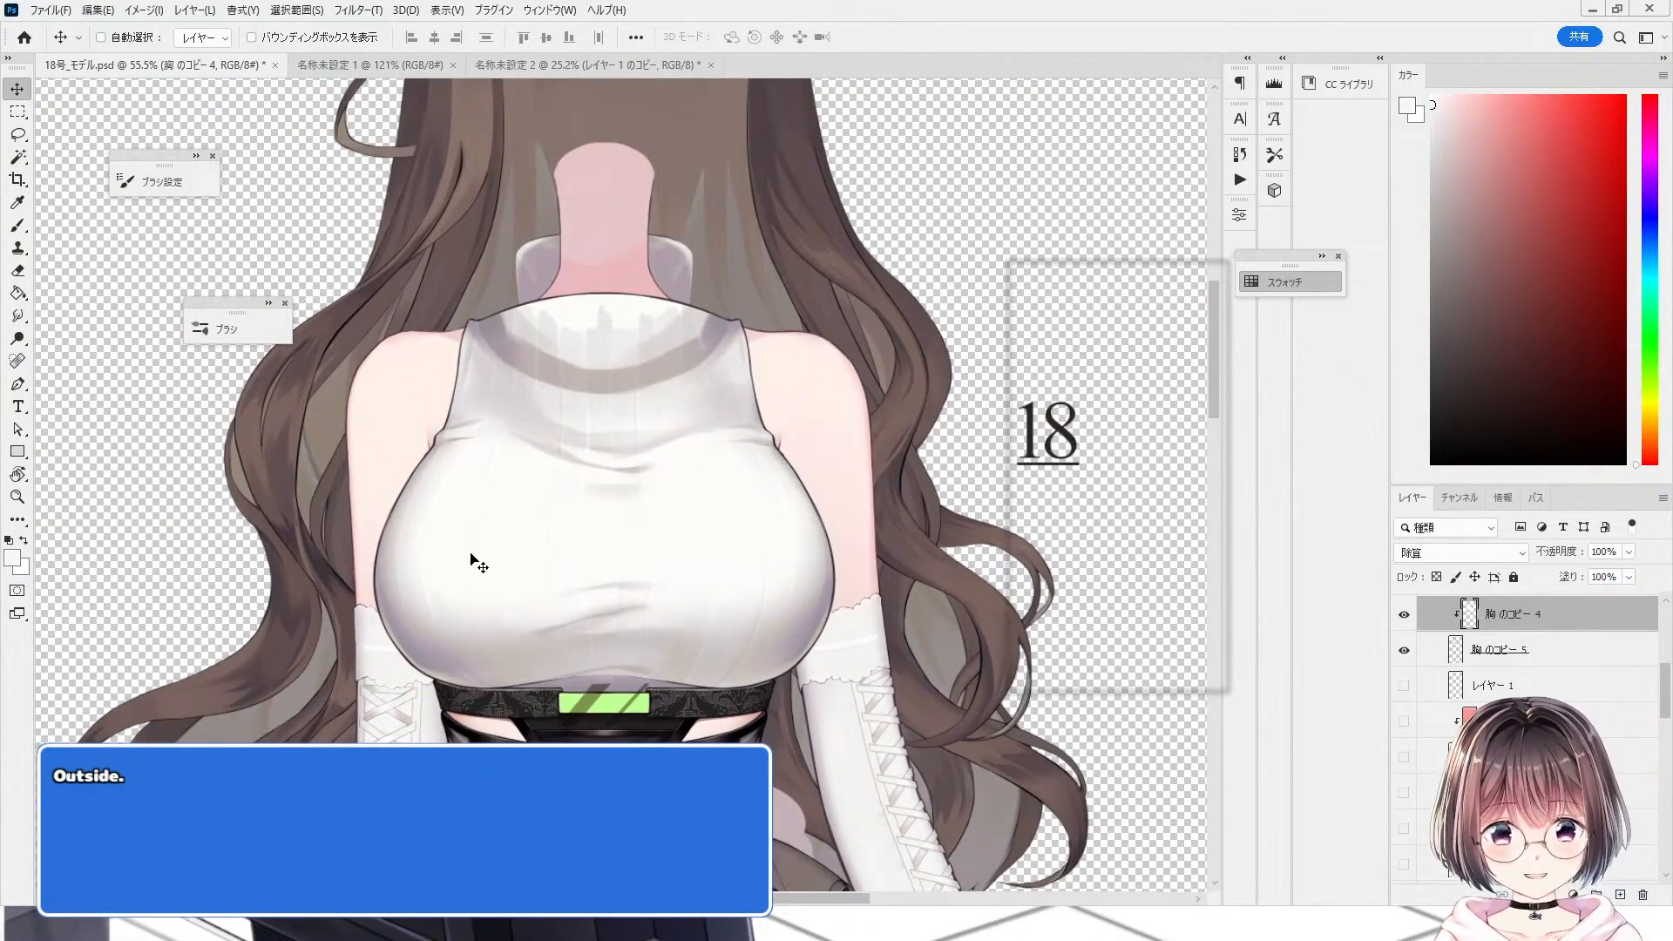
{"action": "scroll", "coordinate": [471, 558], "scroll_direction": "up", "scroll_amount": 3}
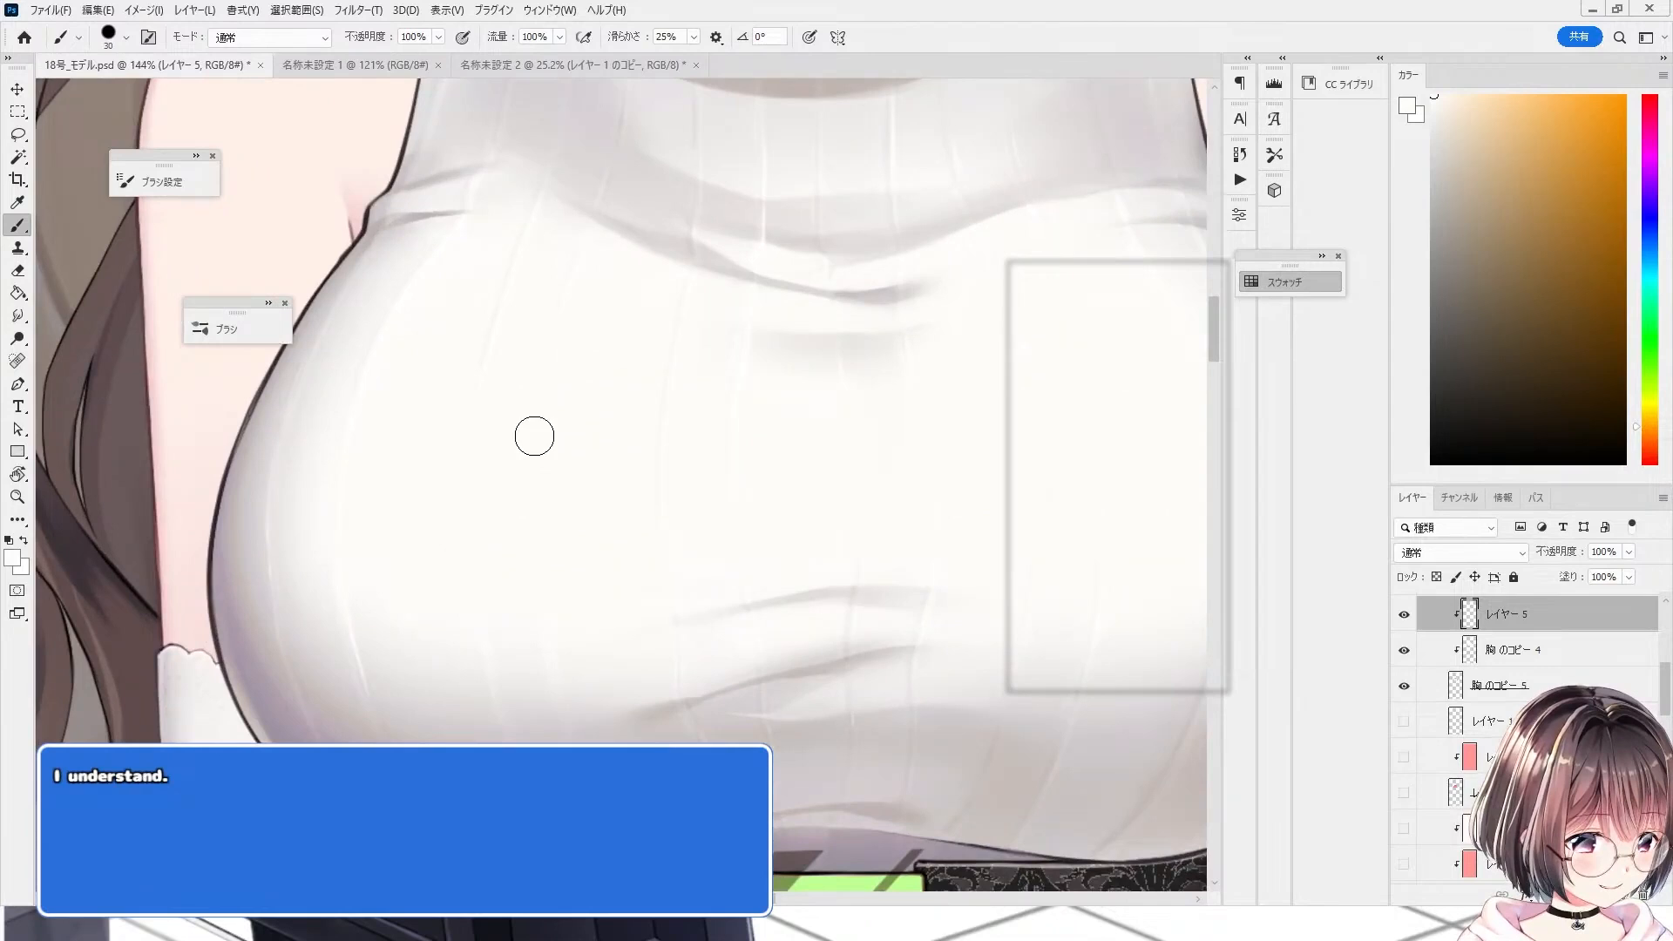
{"action": "scroll", "coordinate": [471, 404], "scroll_direction": "down", "scroll_amount": 2}
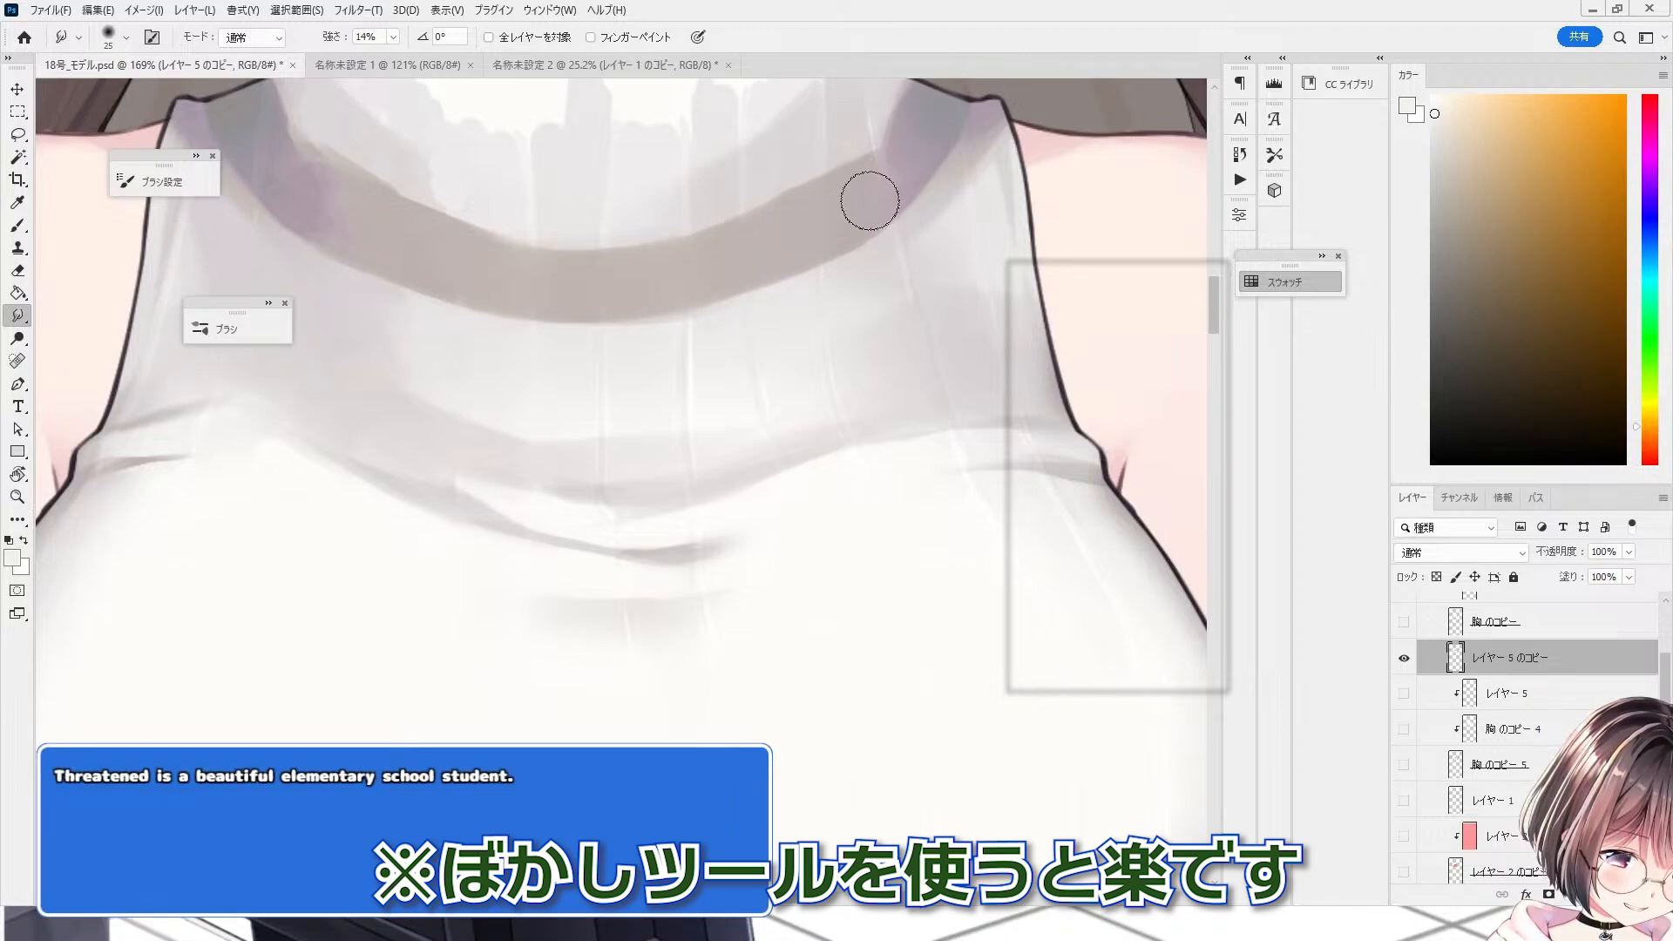
{"action": "scroll", "coordinate": [862, 201], "scroll_direction": "down", "scroll_amount": 2}
{"action": "scroll", "coordinate": [590, 523], "scroll_direction": "up", "scroll_amount": 2}
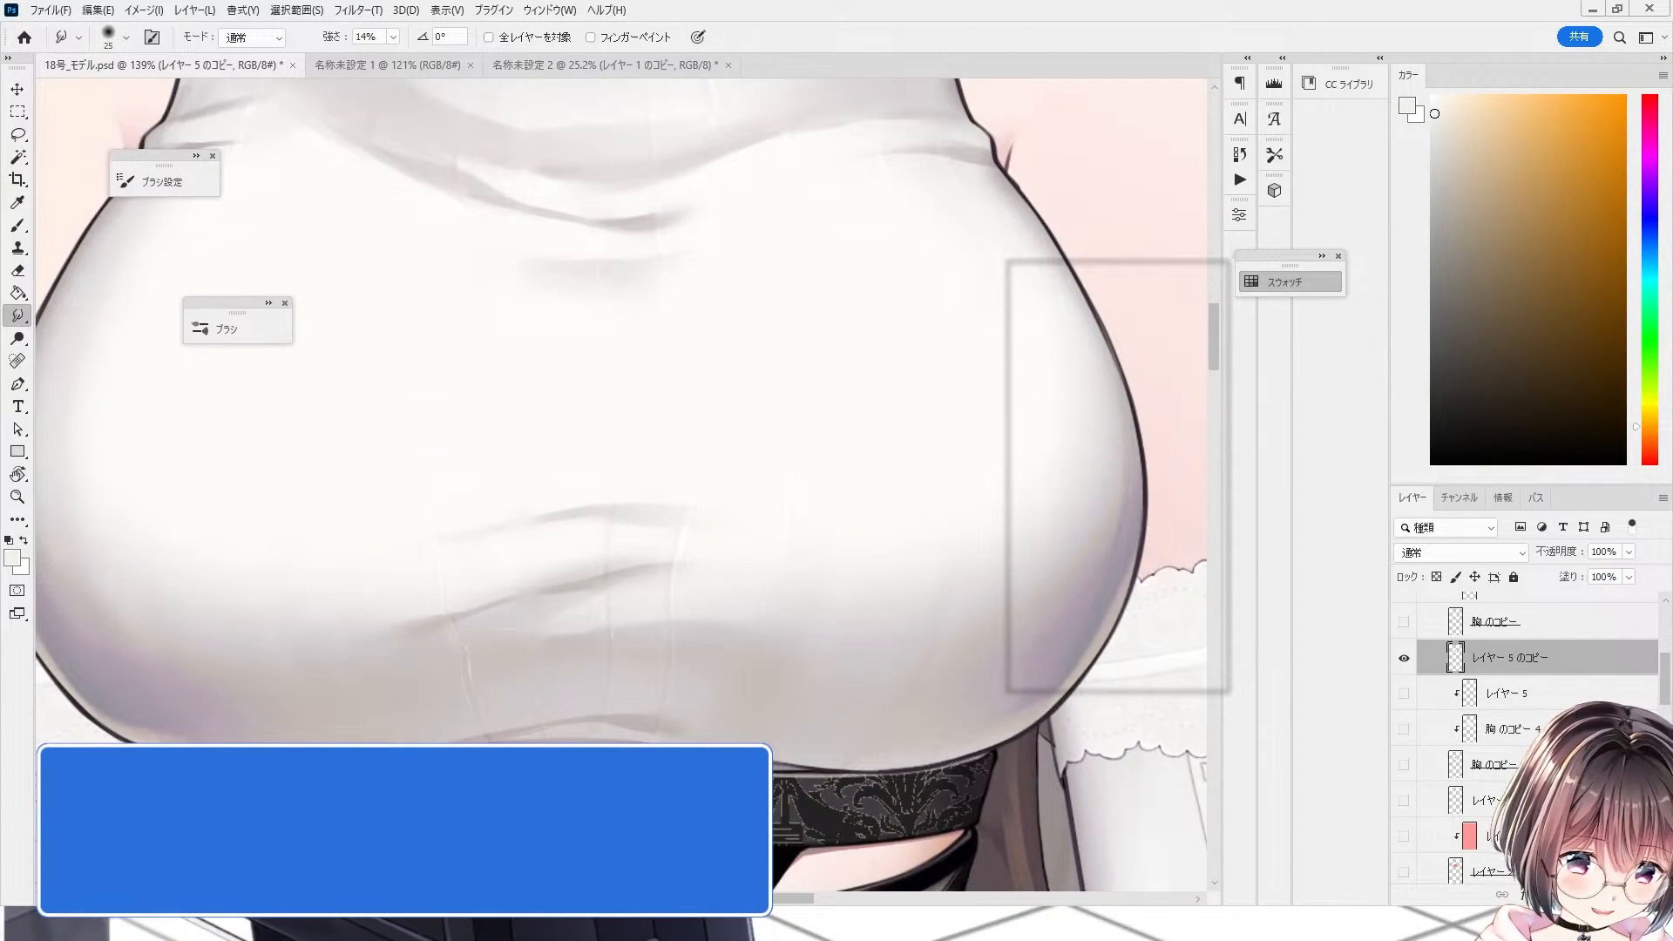
{"action": "scroll", "coordinate": [527, 534], "scroll_direction": "up", "scroll_amount": 5}
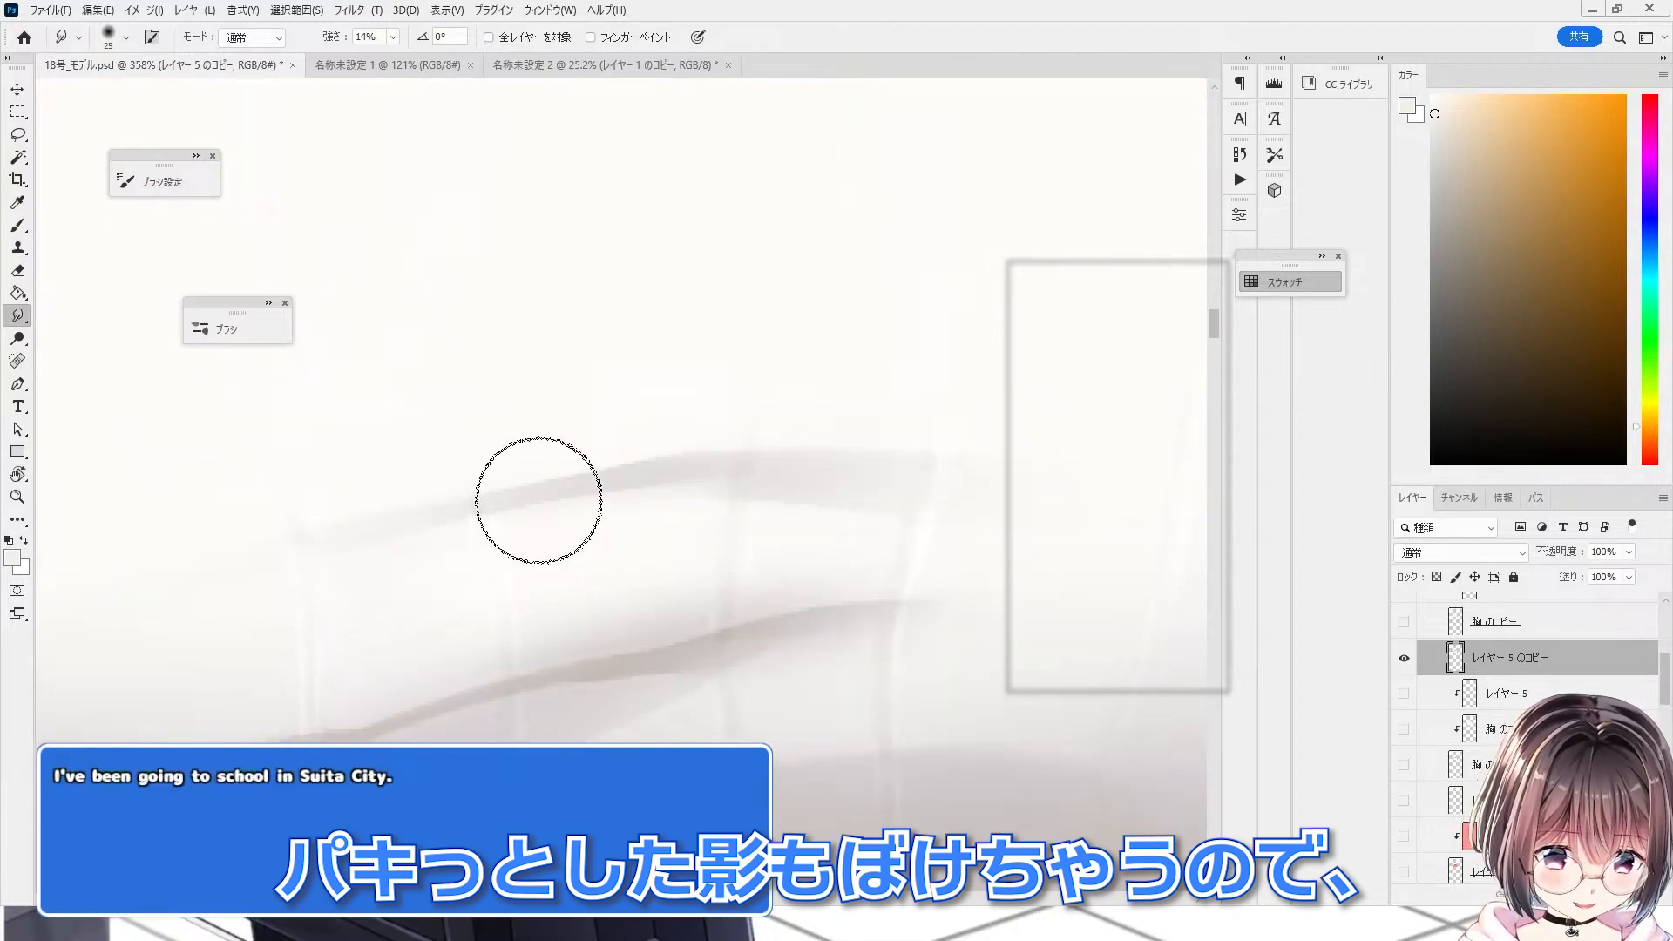
{"action": "key", "text": "bracketleft"}
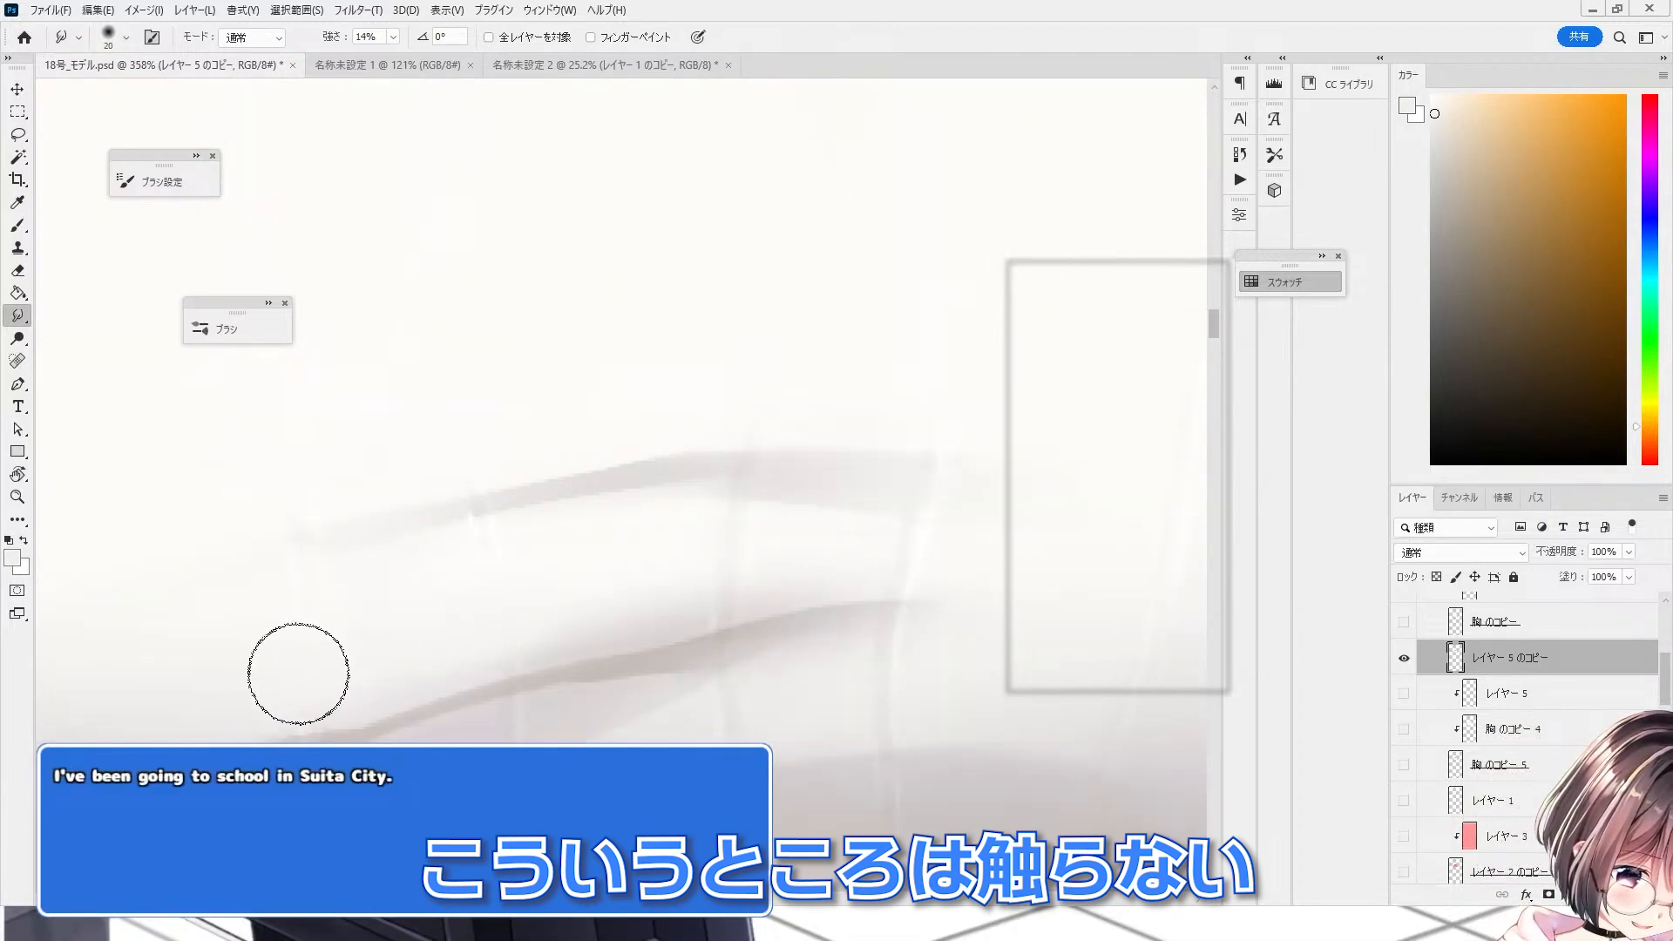
{"action": "key", "text": "bracketleft"}
{"action": "key", "text": "bracketleft"}
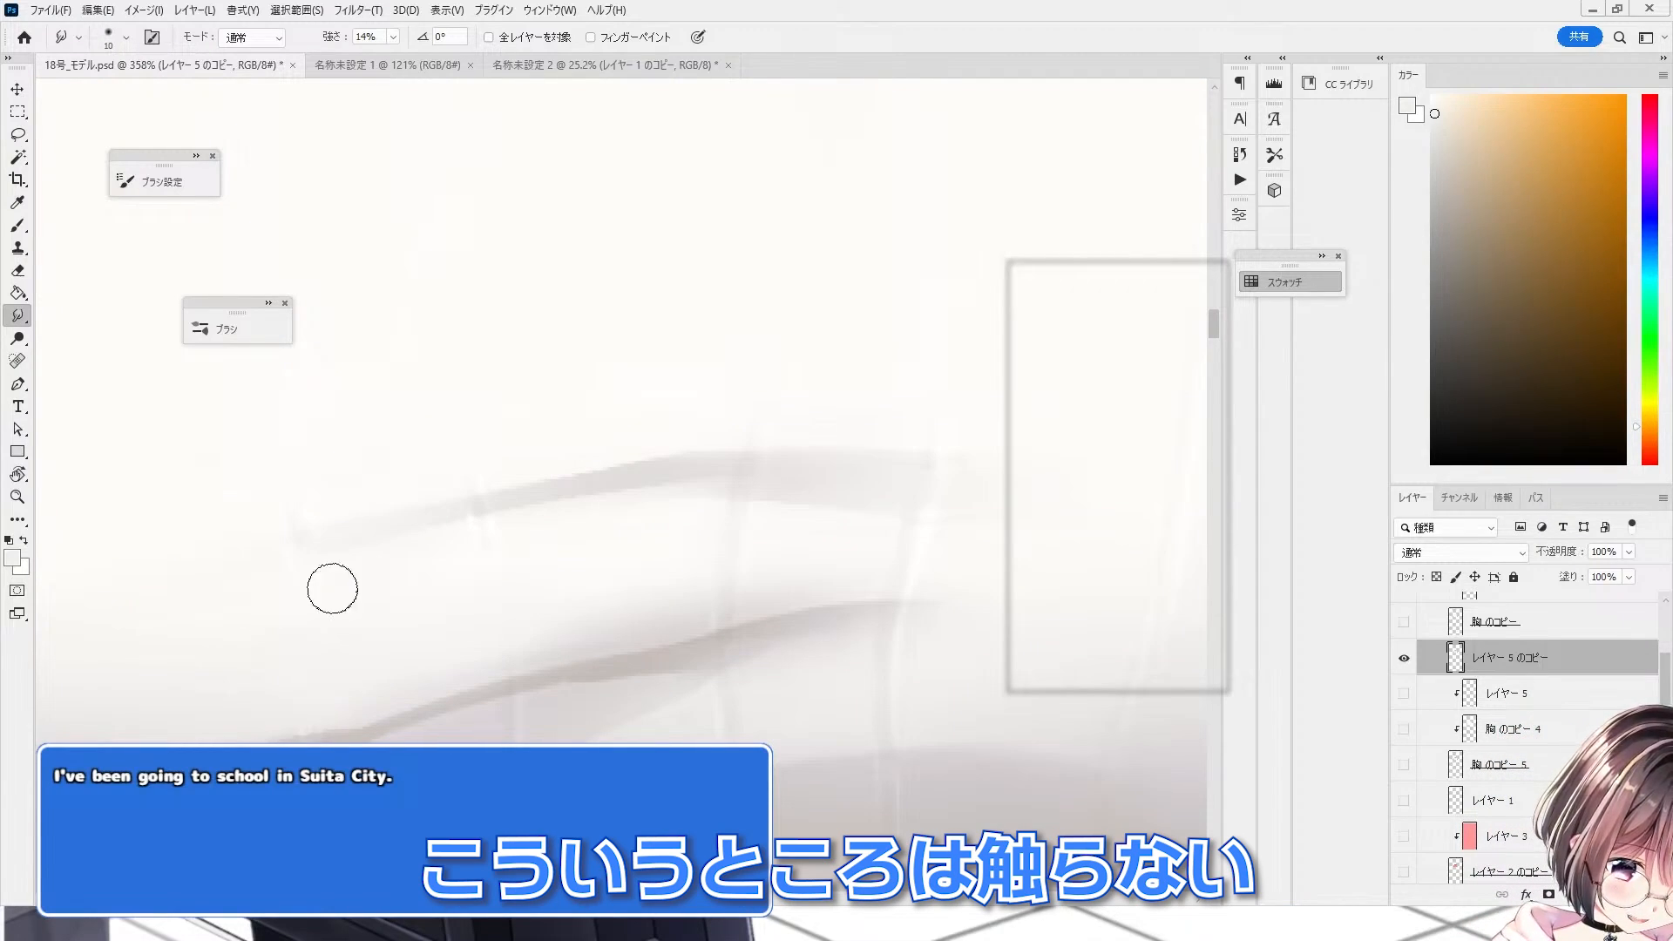
{"action": "scroll", "coordinate": [363, 411], "scroll_direction": "down", "scroll_amount": 2}
{"action": "key", "text": "bracketright"}
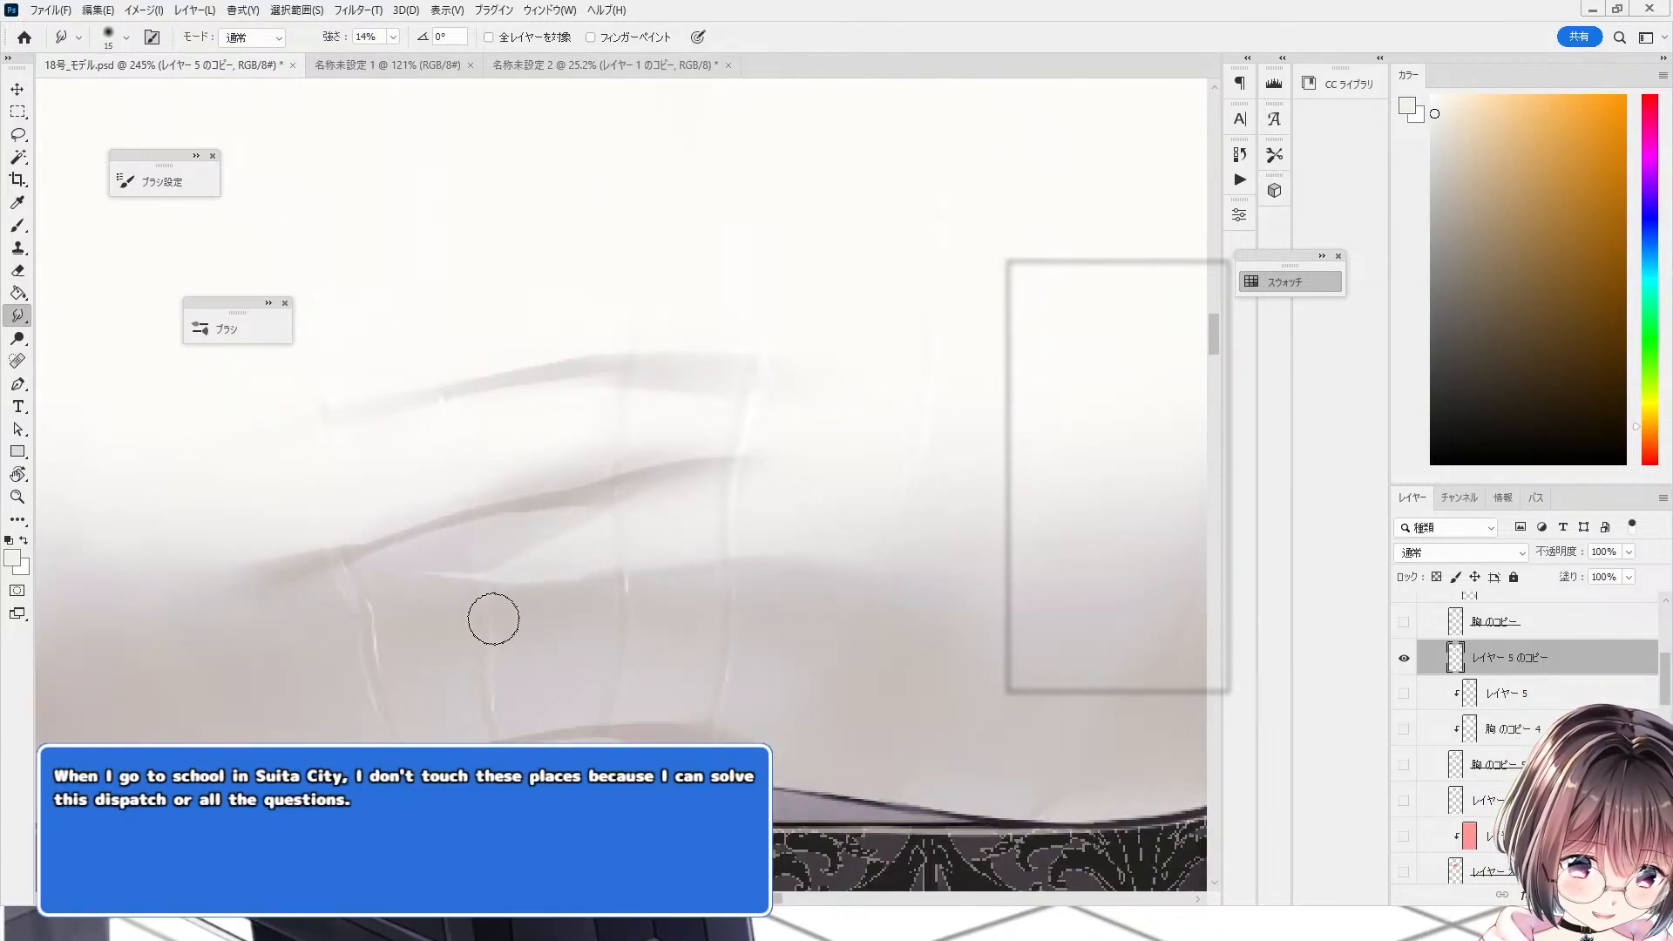
{"action": "left_click_drag", "start_coordinate": [350, 596], "coordinate": [385, 715]}
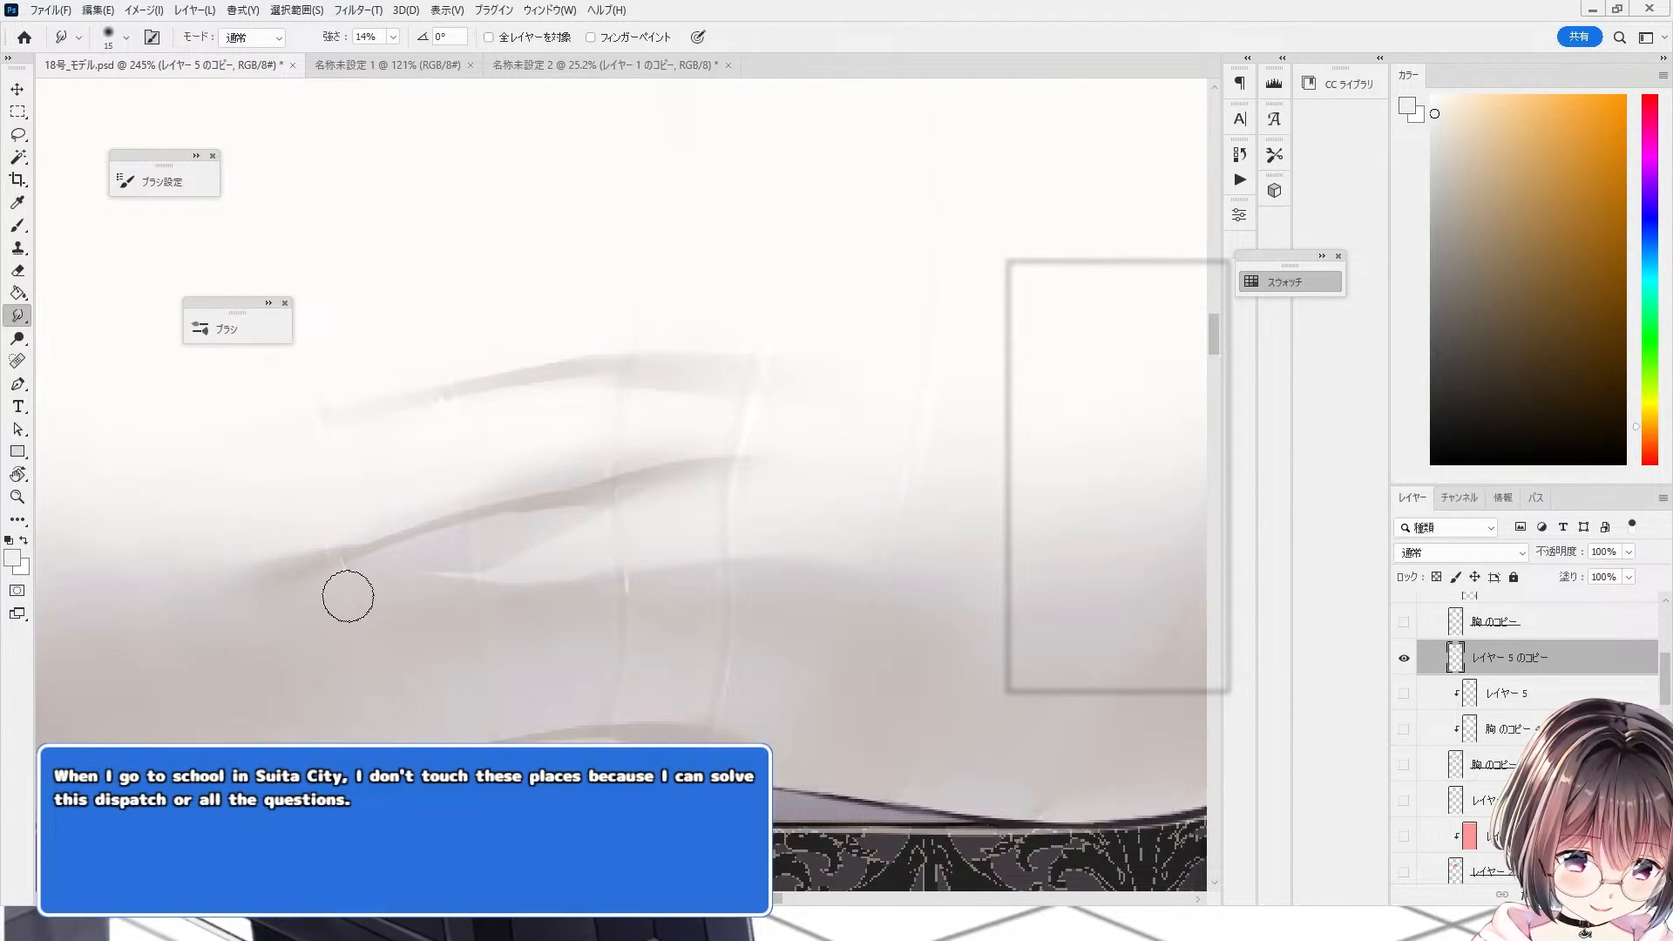
{"action": "left_click_drag", "start_coordinate": [349, 597], "coordinate": [389, 716]}
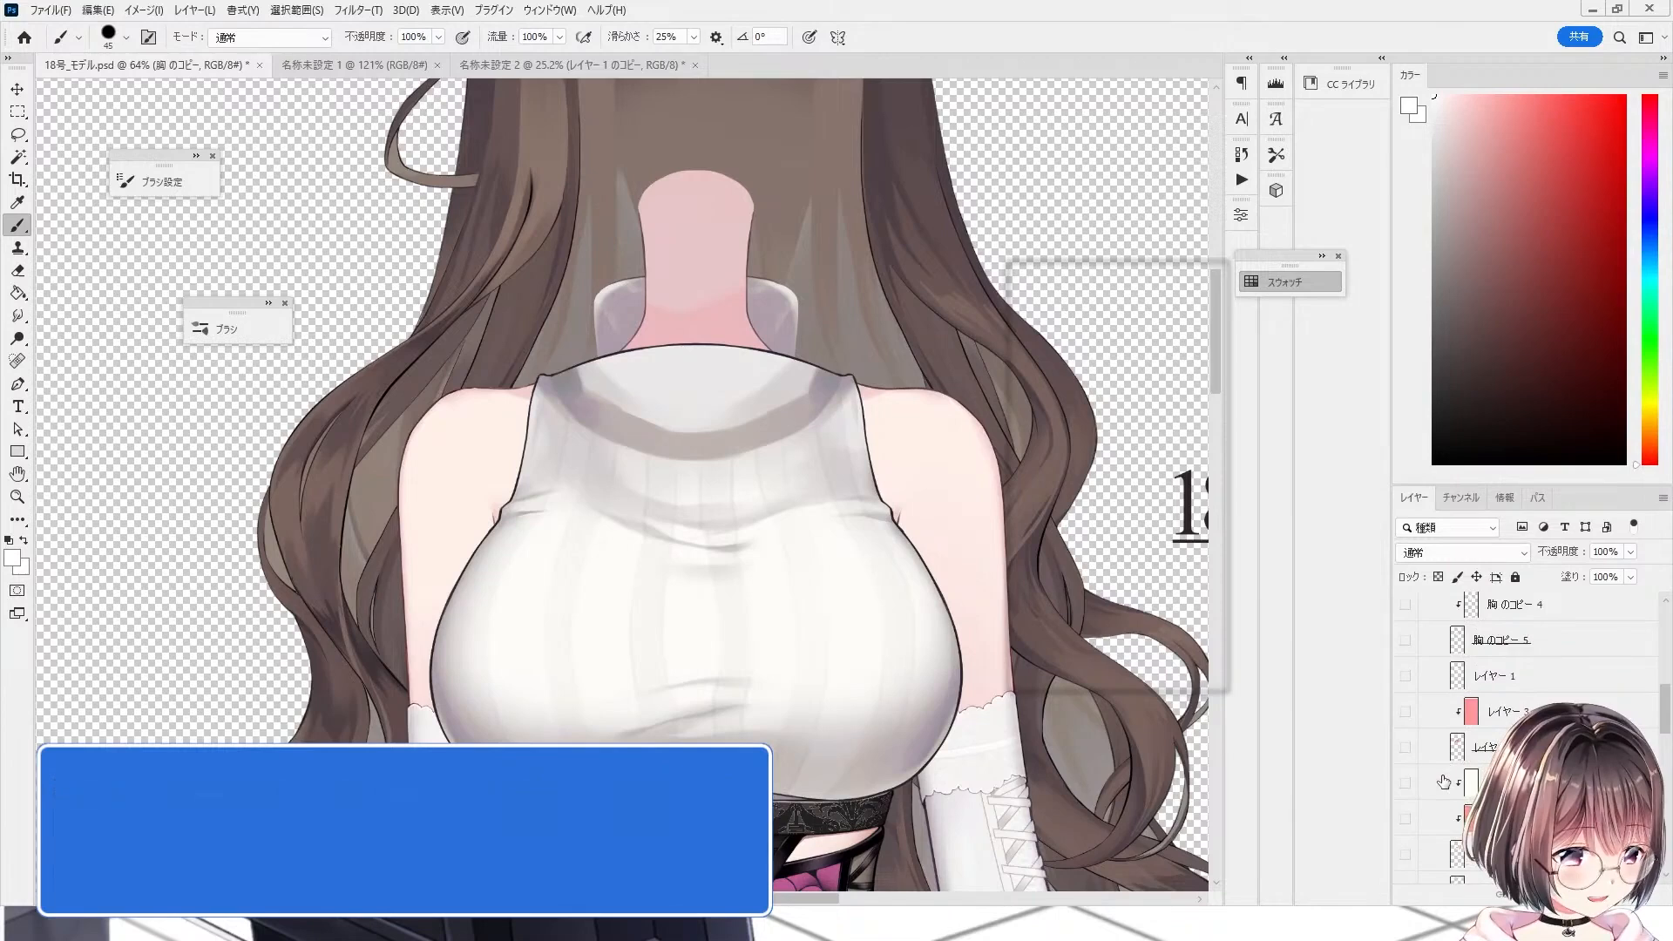
Step: Show the flat fill layer and the shadow-only layer for the chest
{"action": "scroll", "coordinate": [1458, 773], "scroll_direction": "down", "scroll_amount": 3}
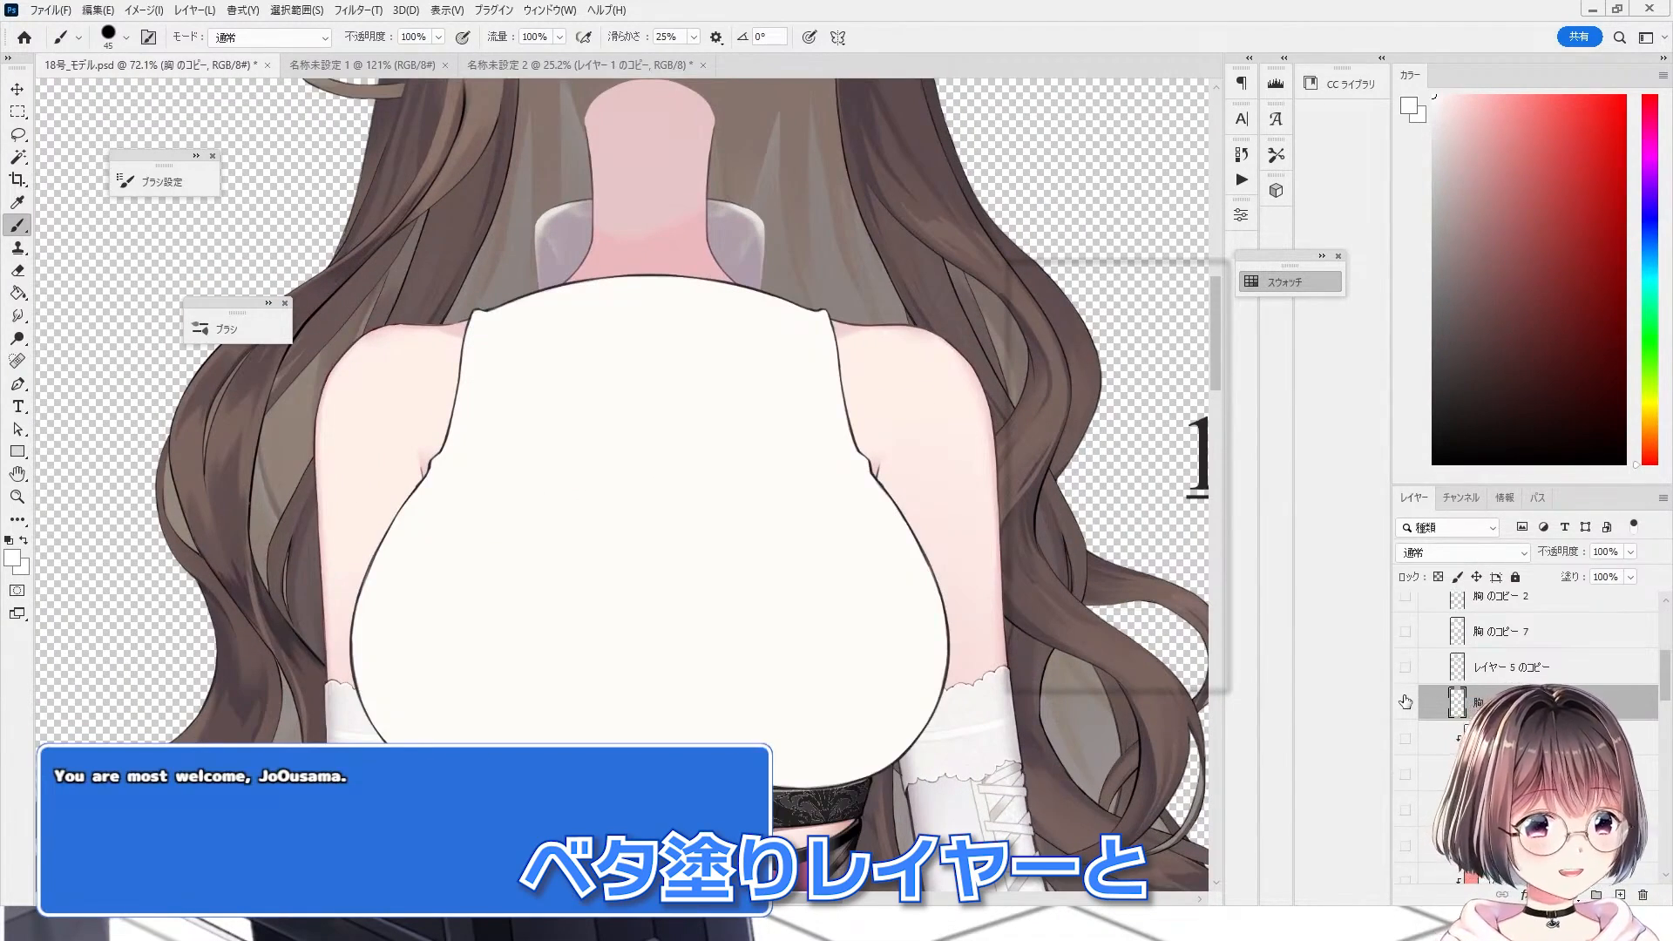
{"action": "left_click", "coordinate": [1405, 703]}
{"action": "left_click", "coordinate": [1404, 666]}
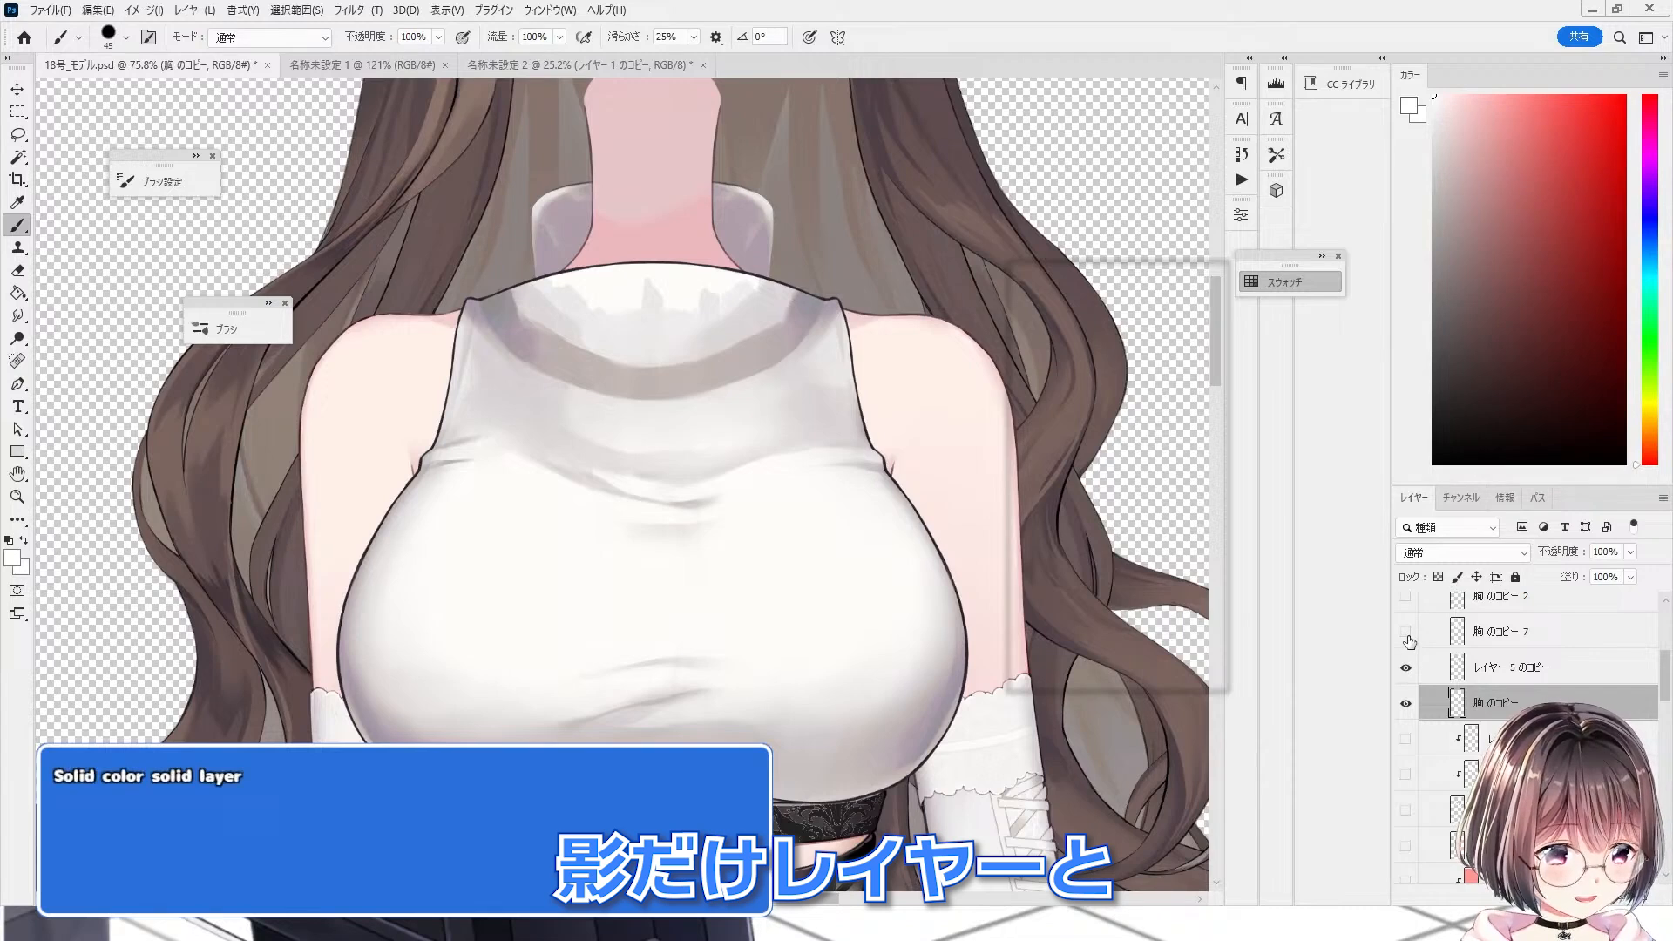
Step: Show the chest copy 7 pattern layer, set it to Multiply (乗算) and clip it onto the layers below
{"action": "left_click", "coordinate": [1405, 631]}
{"action": "left_click", "coordinate": [1561, 631]}
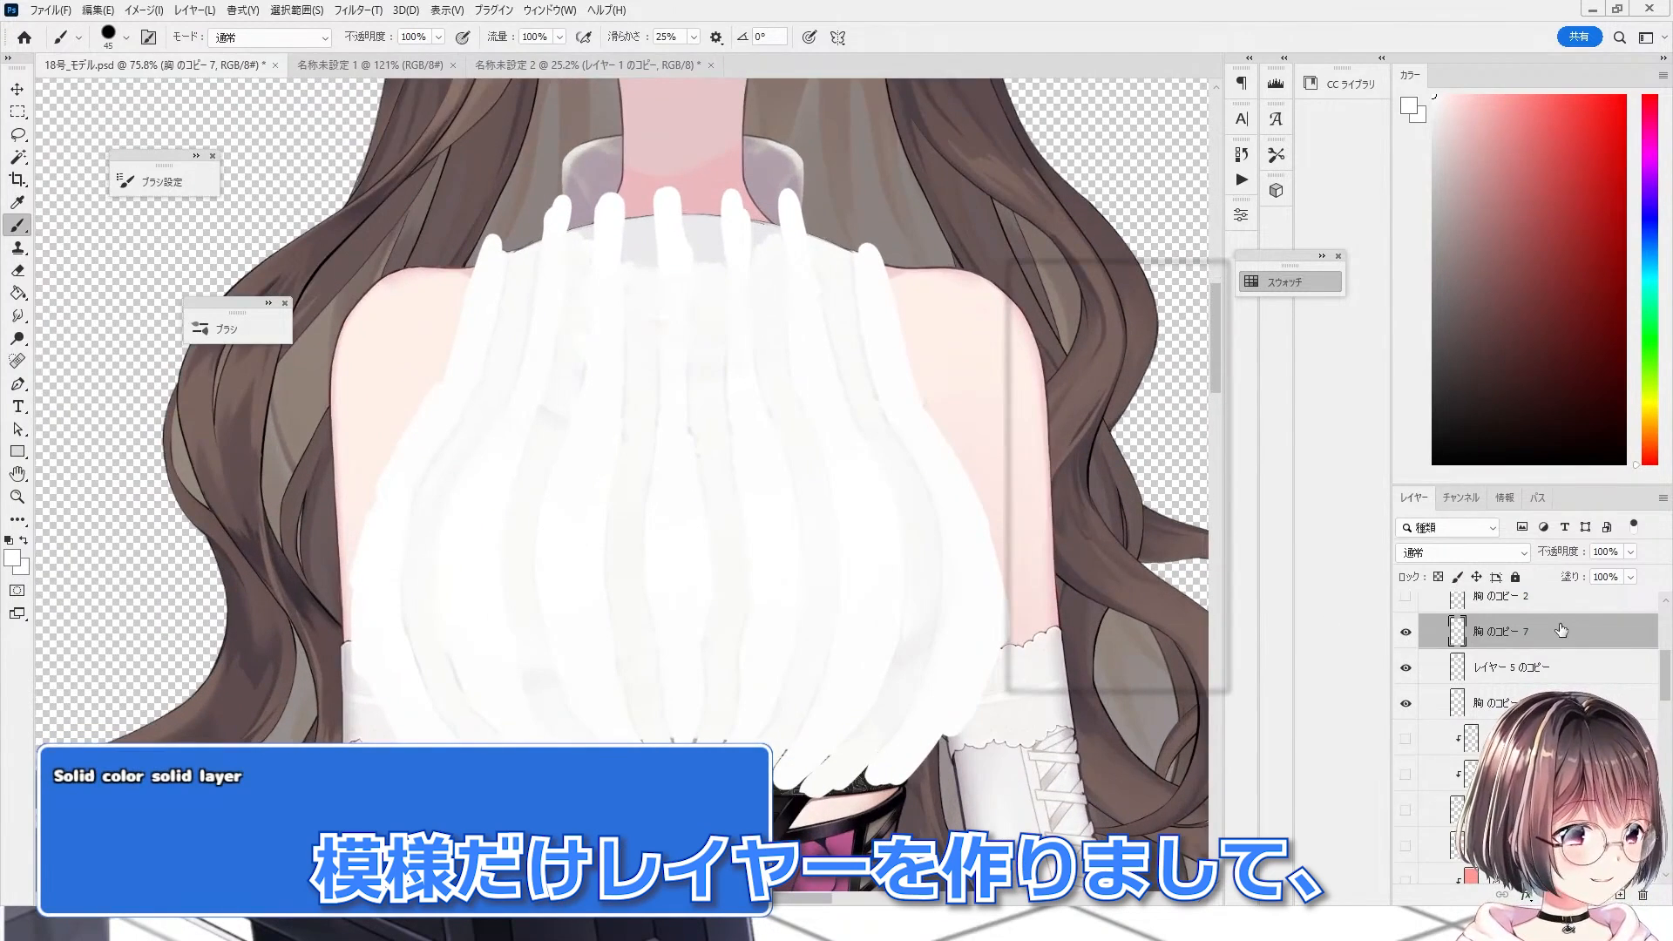
{"action": "left_click", "coordinate": [1504, 554]}
{"action": "left_click", "coordinate": [1450, 491]}
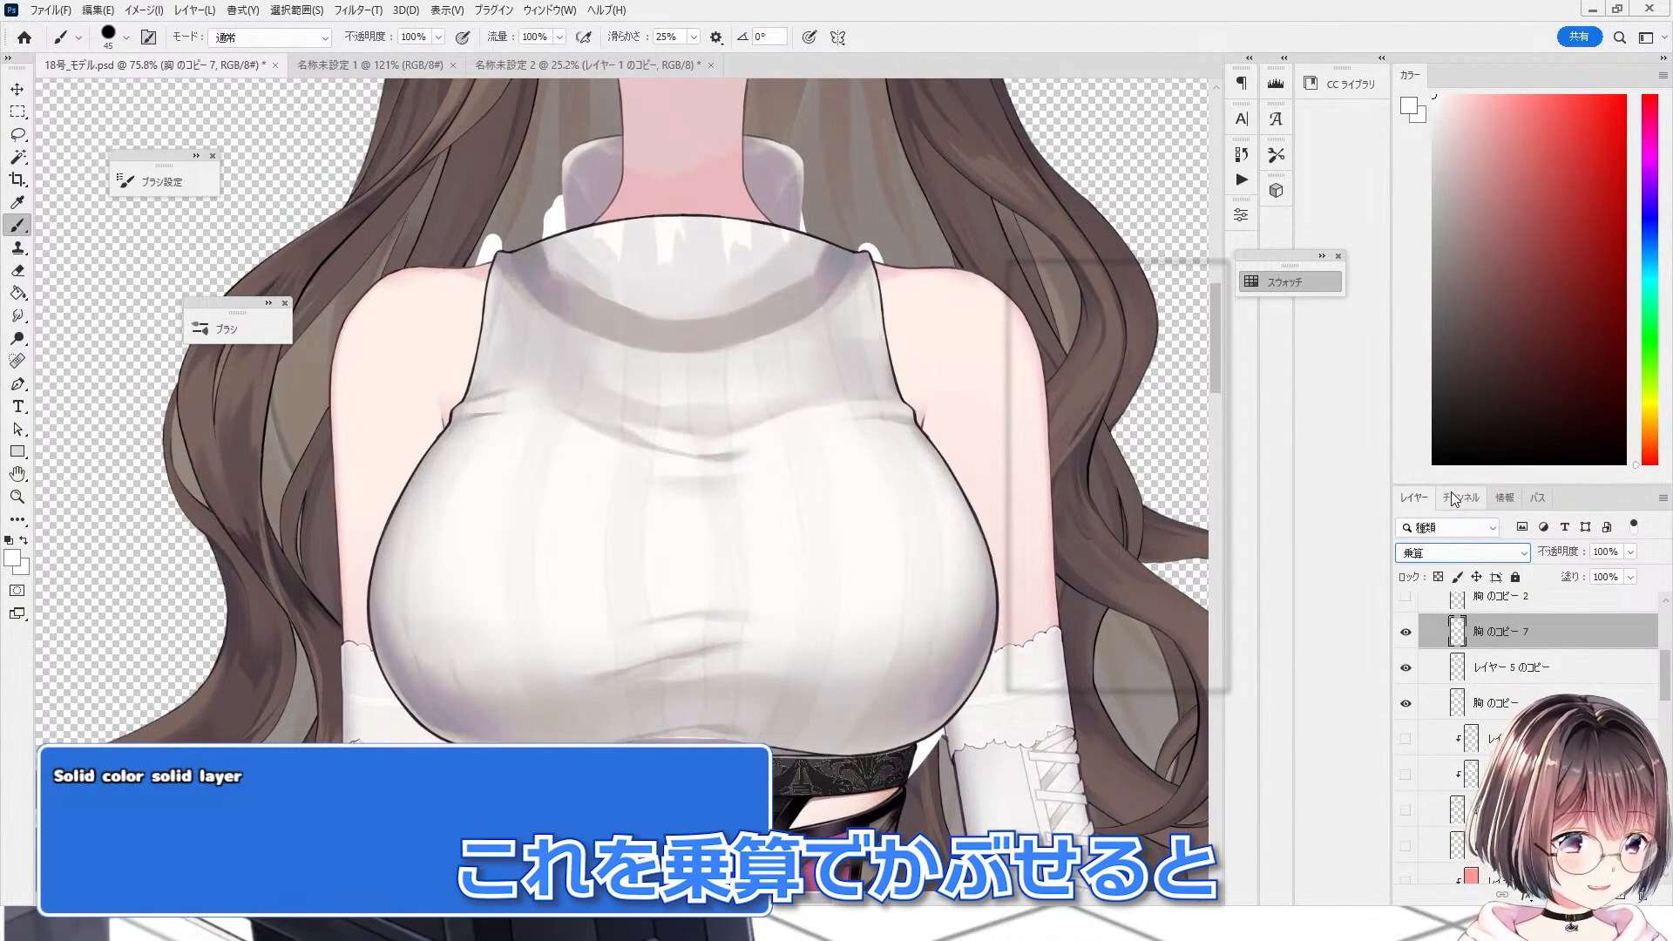
{"action": "key", "text": "ctrl+alt+g"}
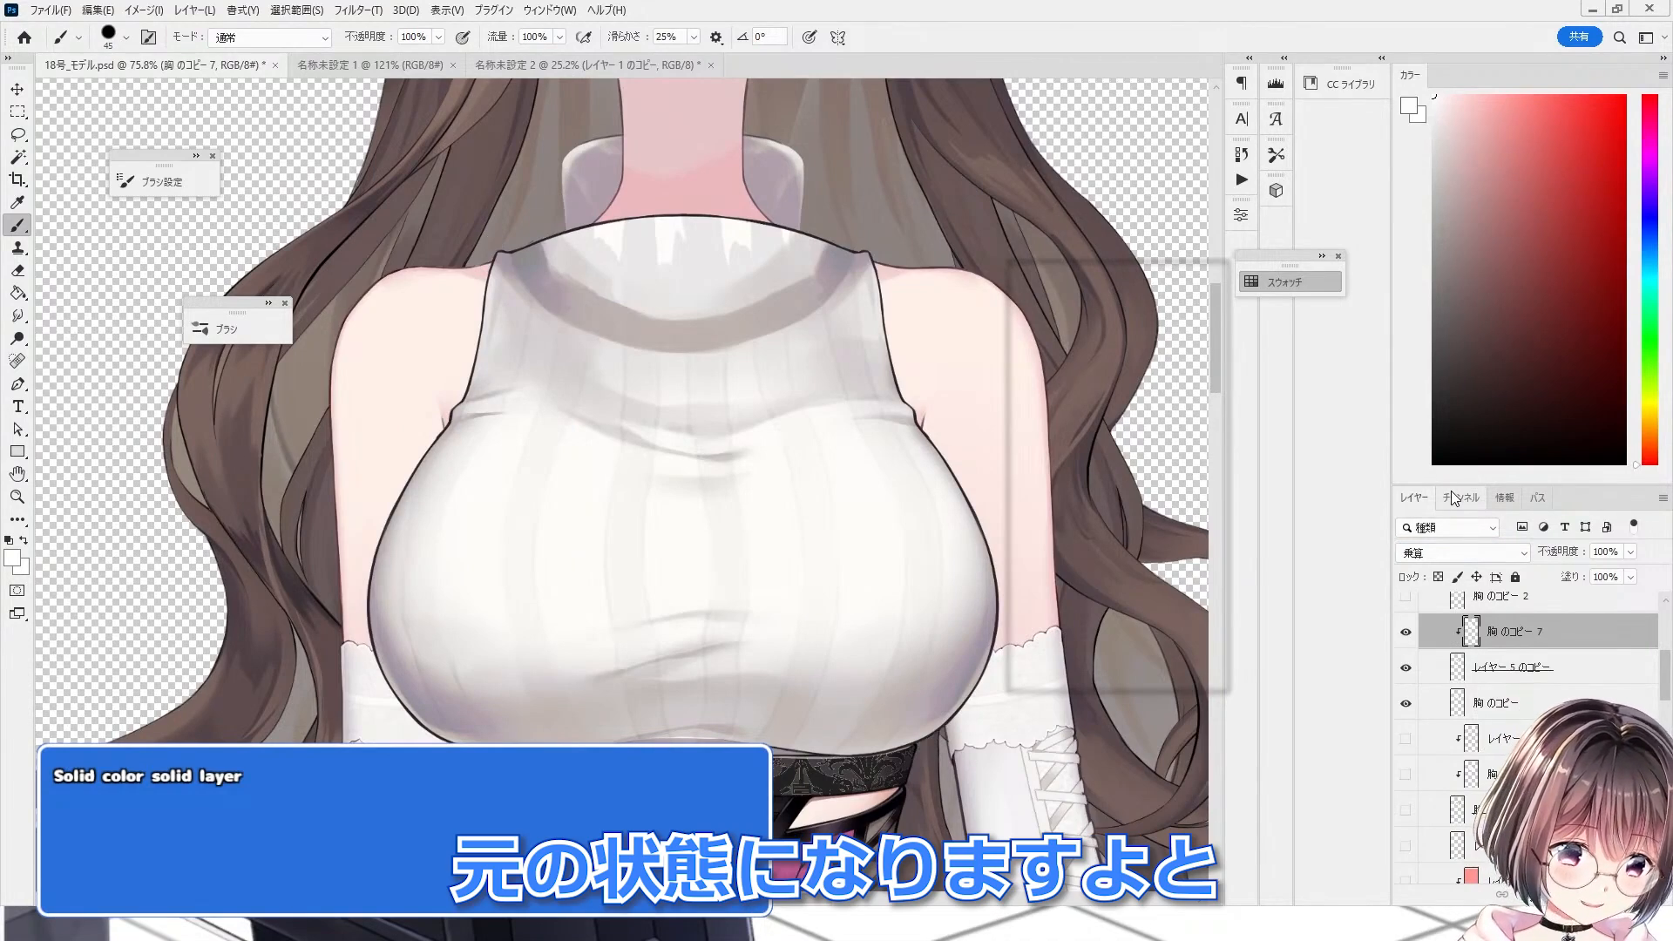
Step: Toggle the clipped pattern layer on and off to compare the sweater with and without the stripes
{"action": "scroll", "coordinate": [601, 562], "scroll_direction": "down", "scroll_amount": 5}
{"action": "scroll", "coordinate": [674, 531], "scroll_direction": "up", "scroll_amount": 3}
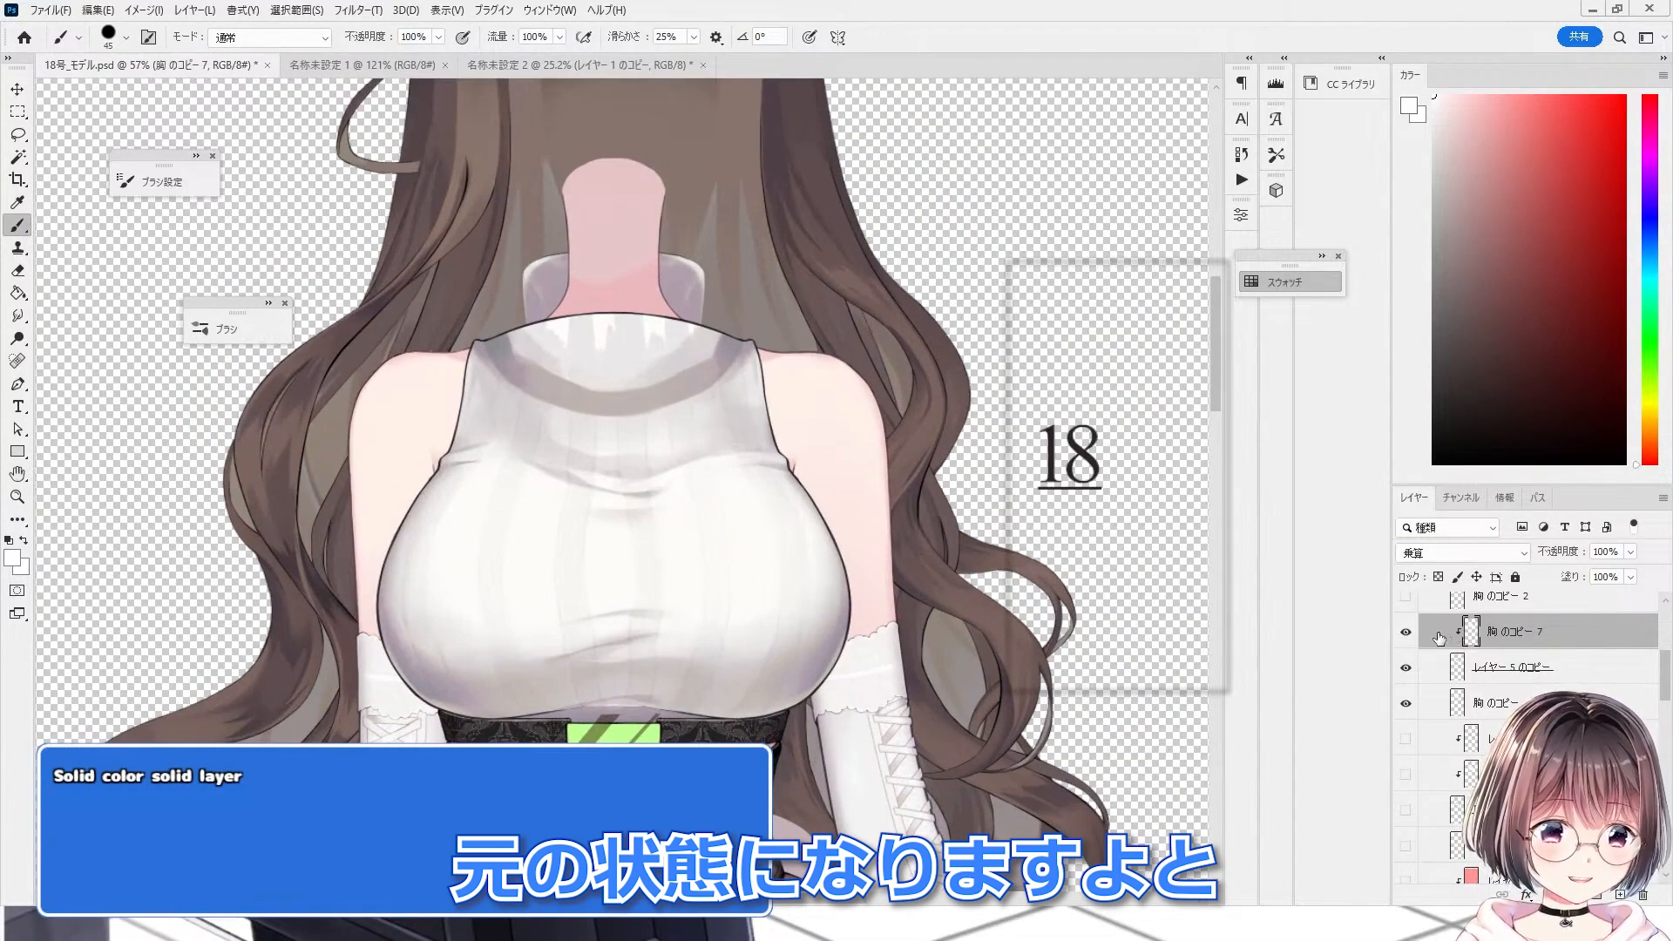
{"action": "left_click", "coordinate": [1407, 634]}
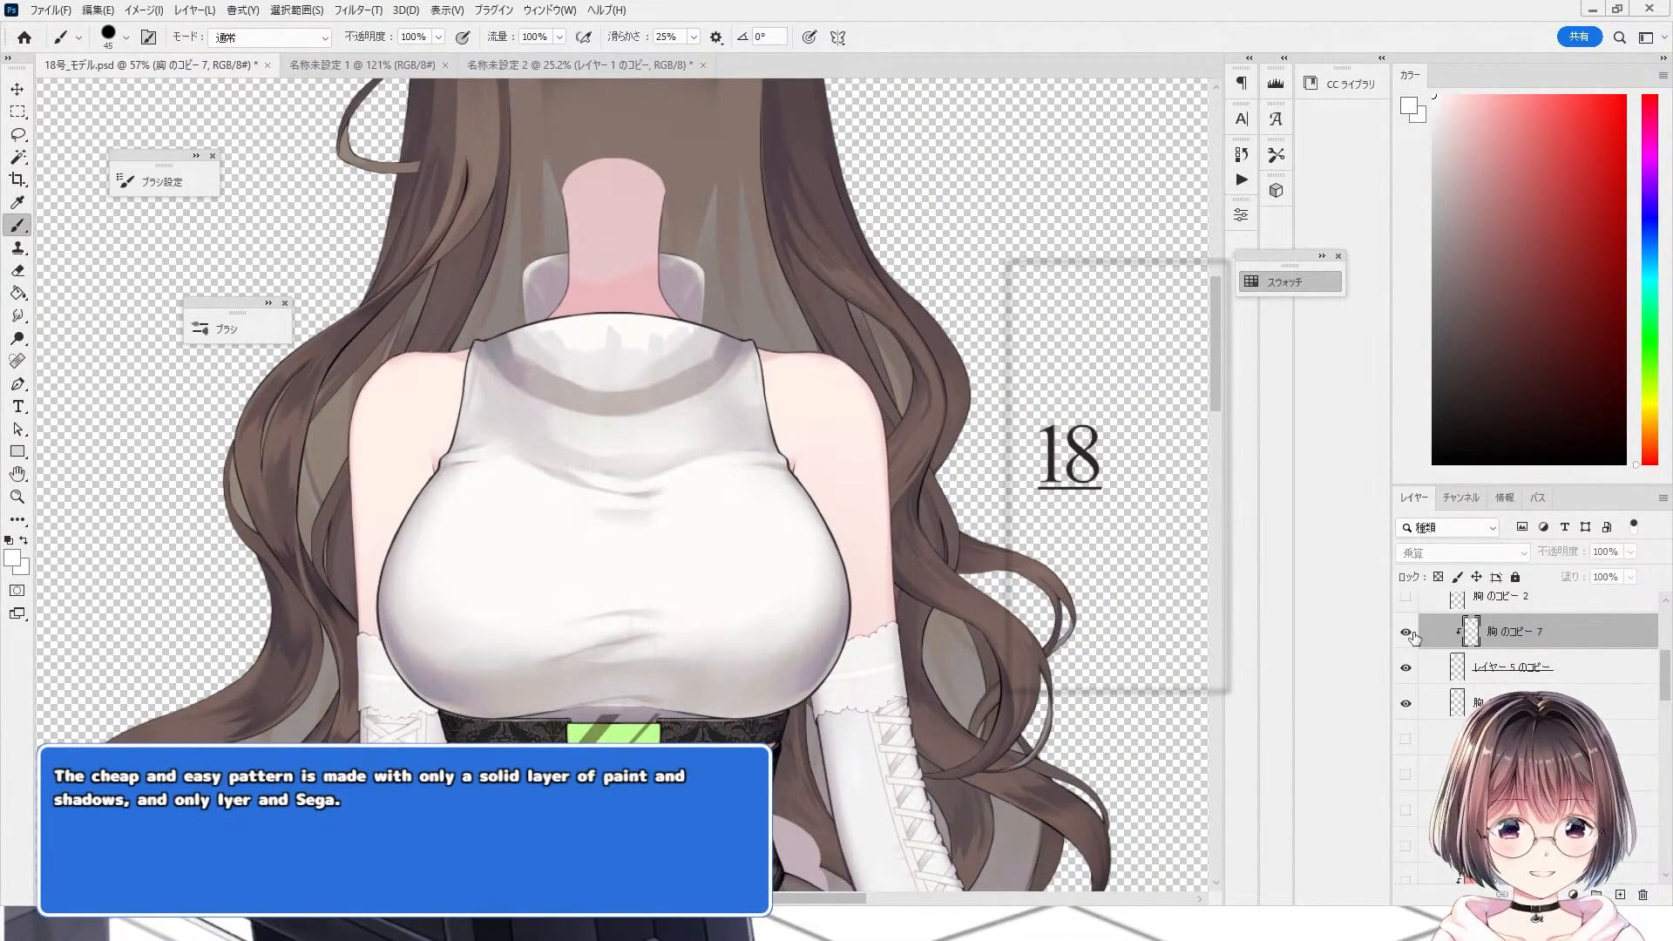
{"action": "left_click", "coordinate": [1411, 635]}
{"action": "left_click", "coordinate": [1411, 635]}
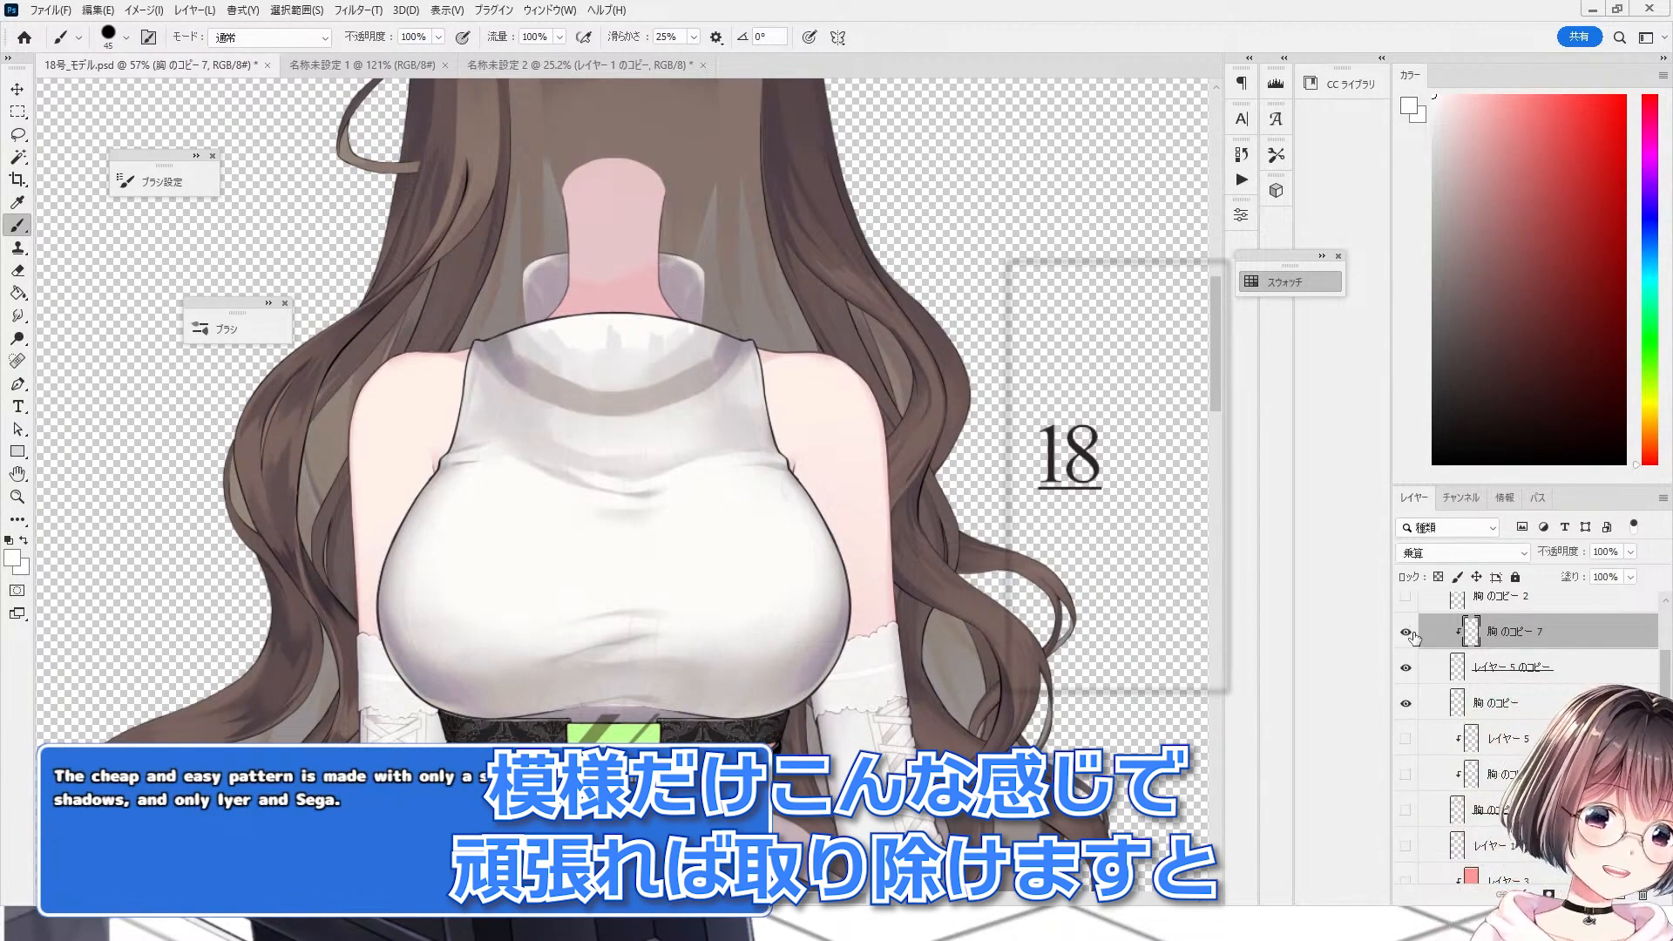
{"action": "scroll", "coordinate": [595, 567], "scroll_direction": "down", "scroll_amount": 3}
{"action": "scroll", "coordinate": [549, 505], "scroll_direction": "up", "scroll_amount": 4}
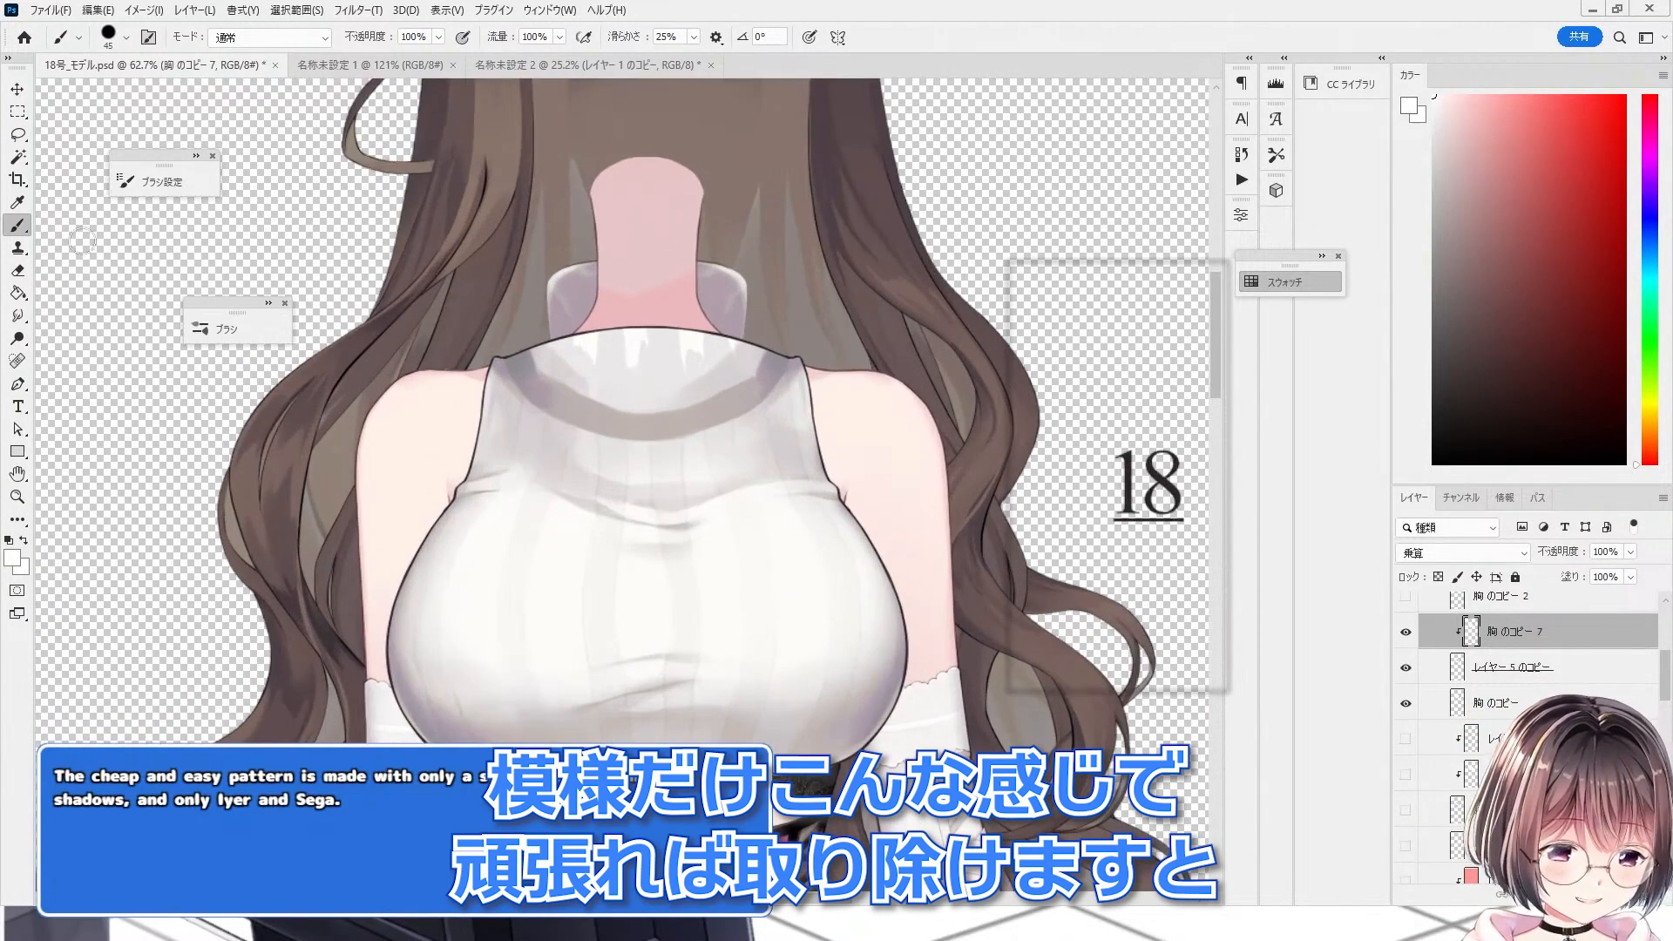
Step: Try warping only the striped chest copy 7 pattern layer with Free Transform, then cancel the transform
{"action": "key", "text": "ctrl+t"}
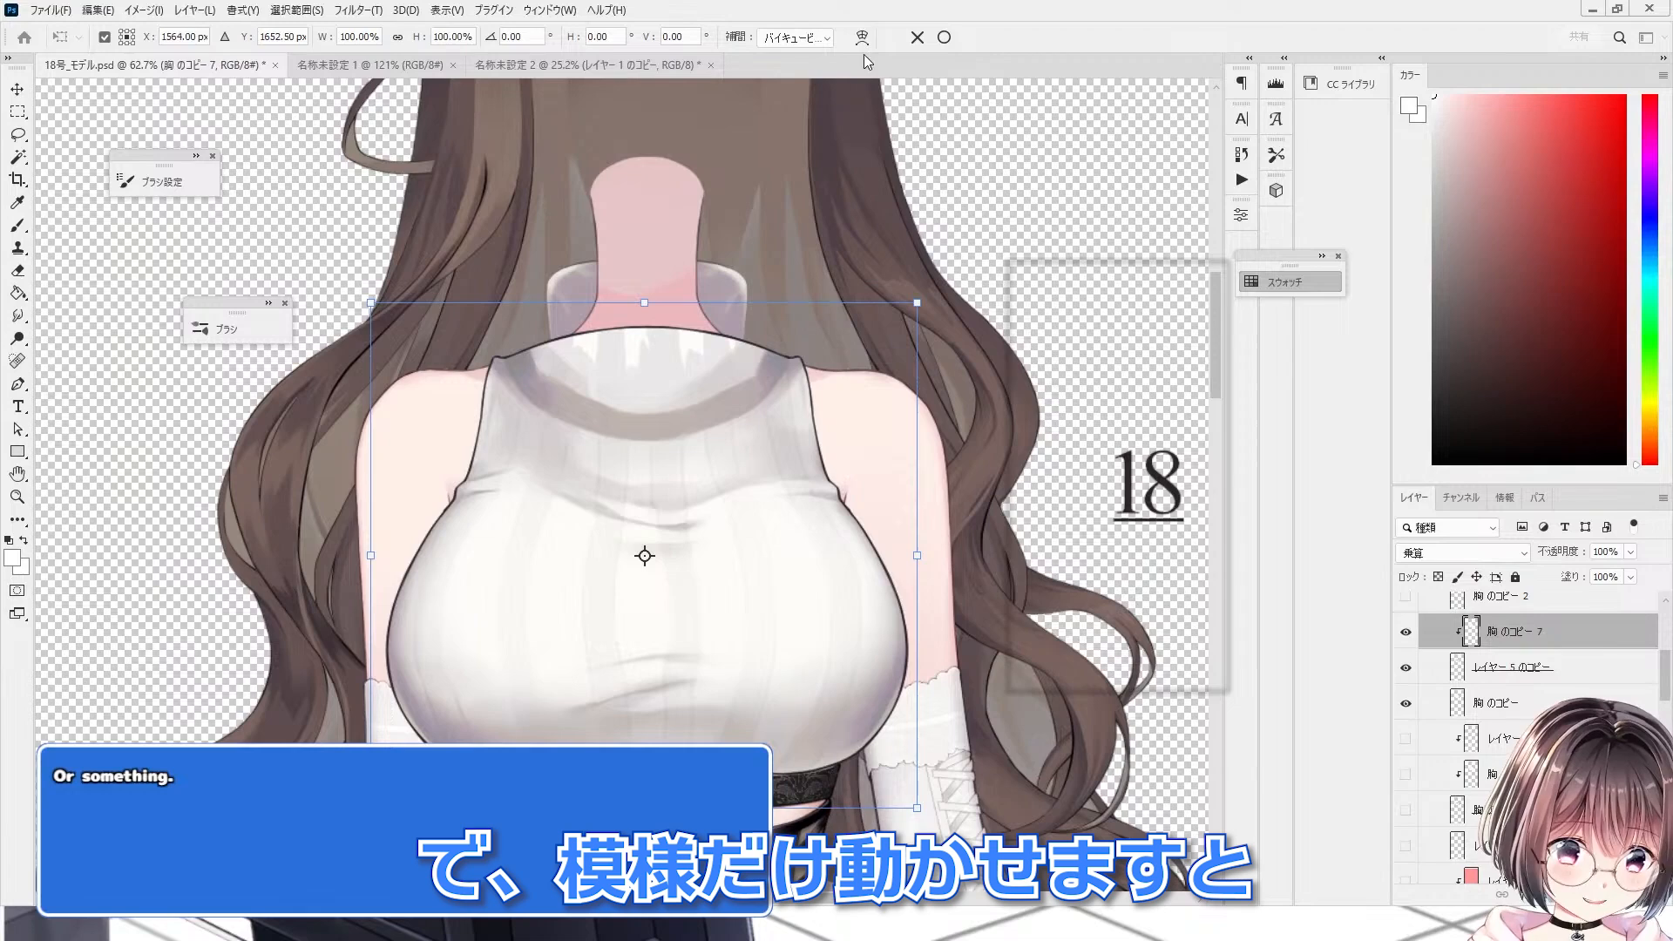
{"action": "left_click", "coordinate": [861, 37]}
{"action": "scroll", "coordinate": [498, 672], "scroll_direction": "up", "scroll_amount": 1}
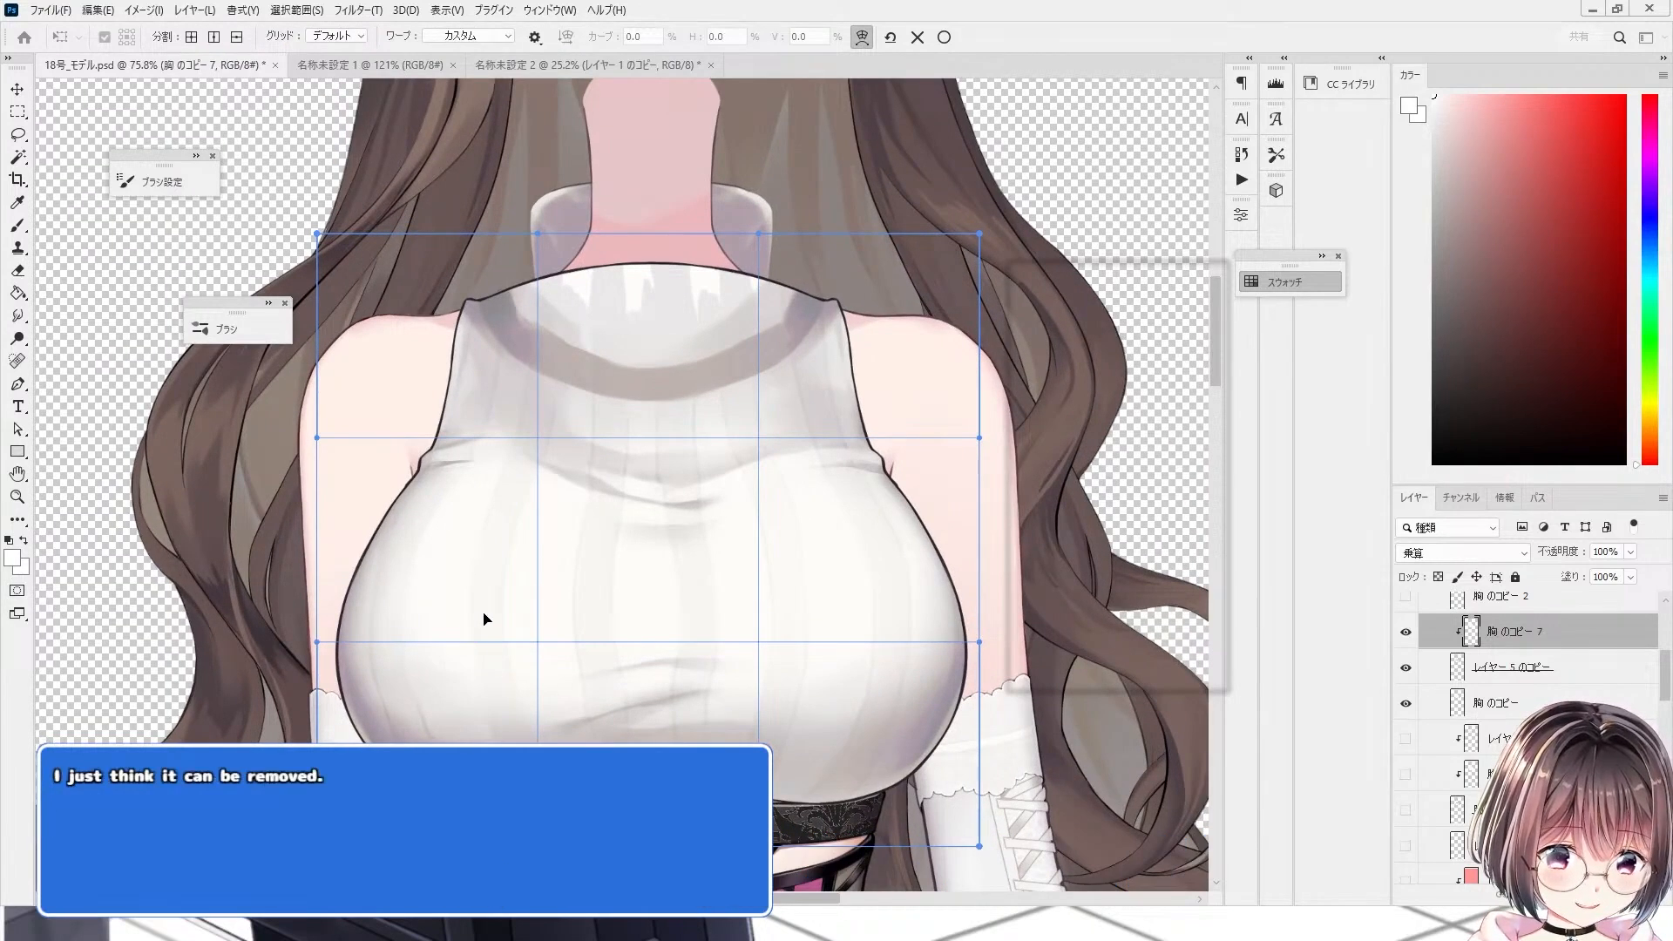
{"action": "left_click_drag", "start_coordinate": [485, 620], "coordinate": [754, 616]}
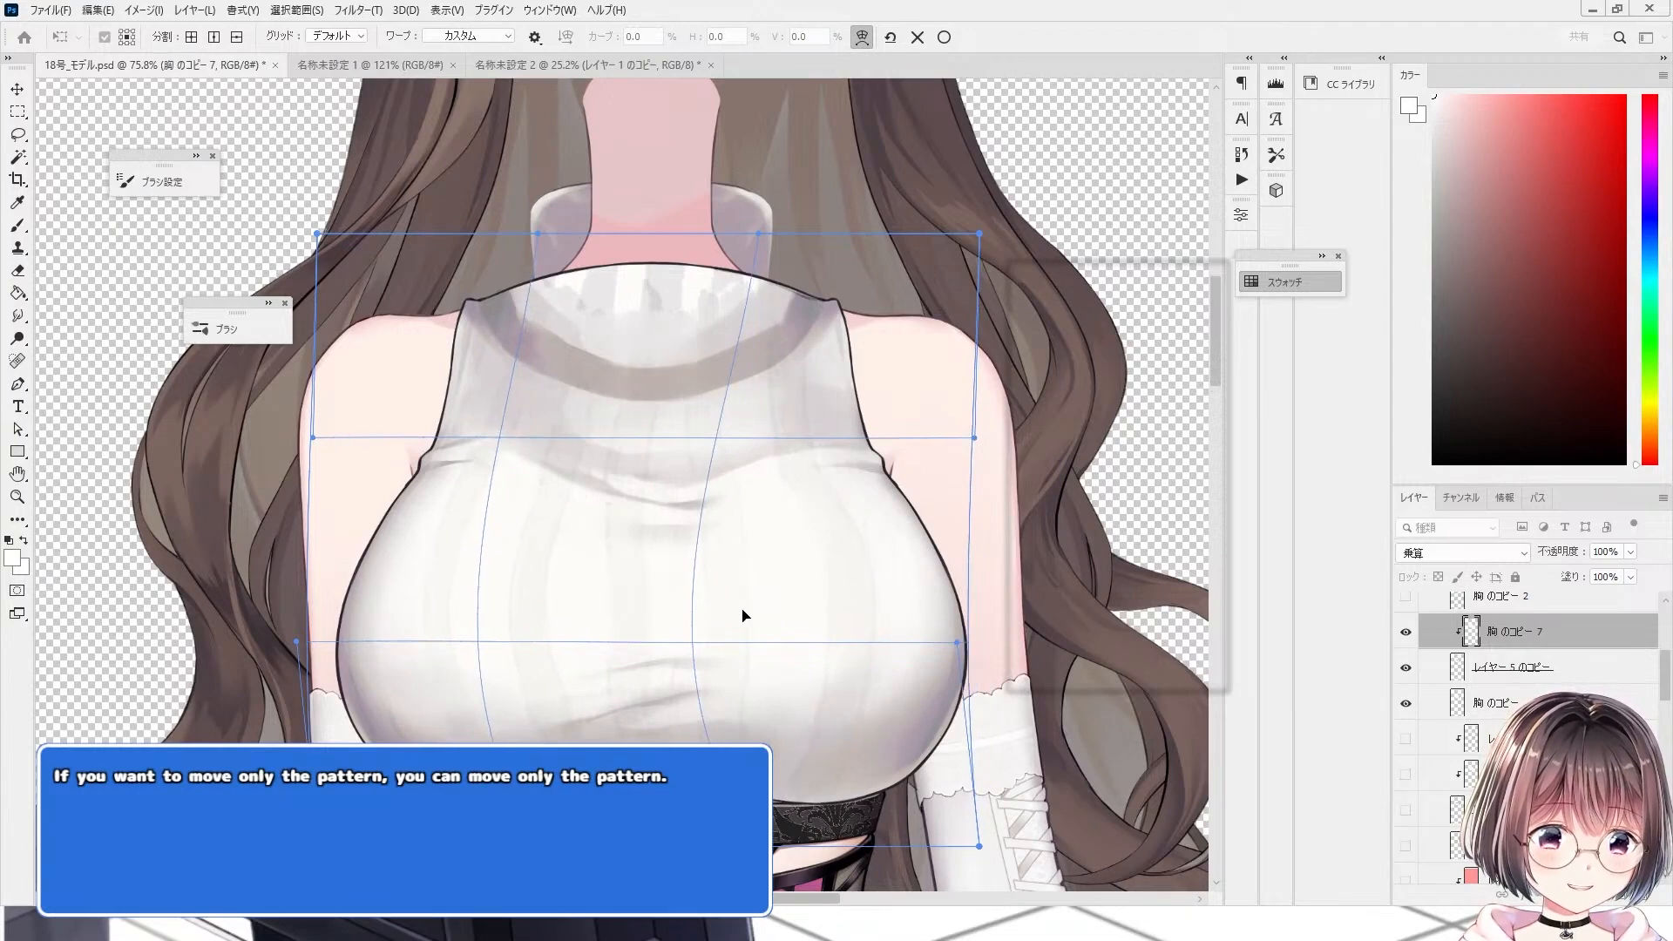
{"action": "scroll", "coordinate": [746, 616], "scroll_direction": "down", "scroll_amount": 2}
{"action": "left_click_drag", "start_coordinate": [526, 630], "coordinate": [817, 622]}
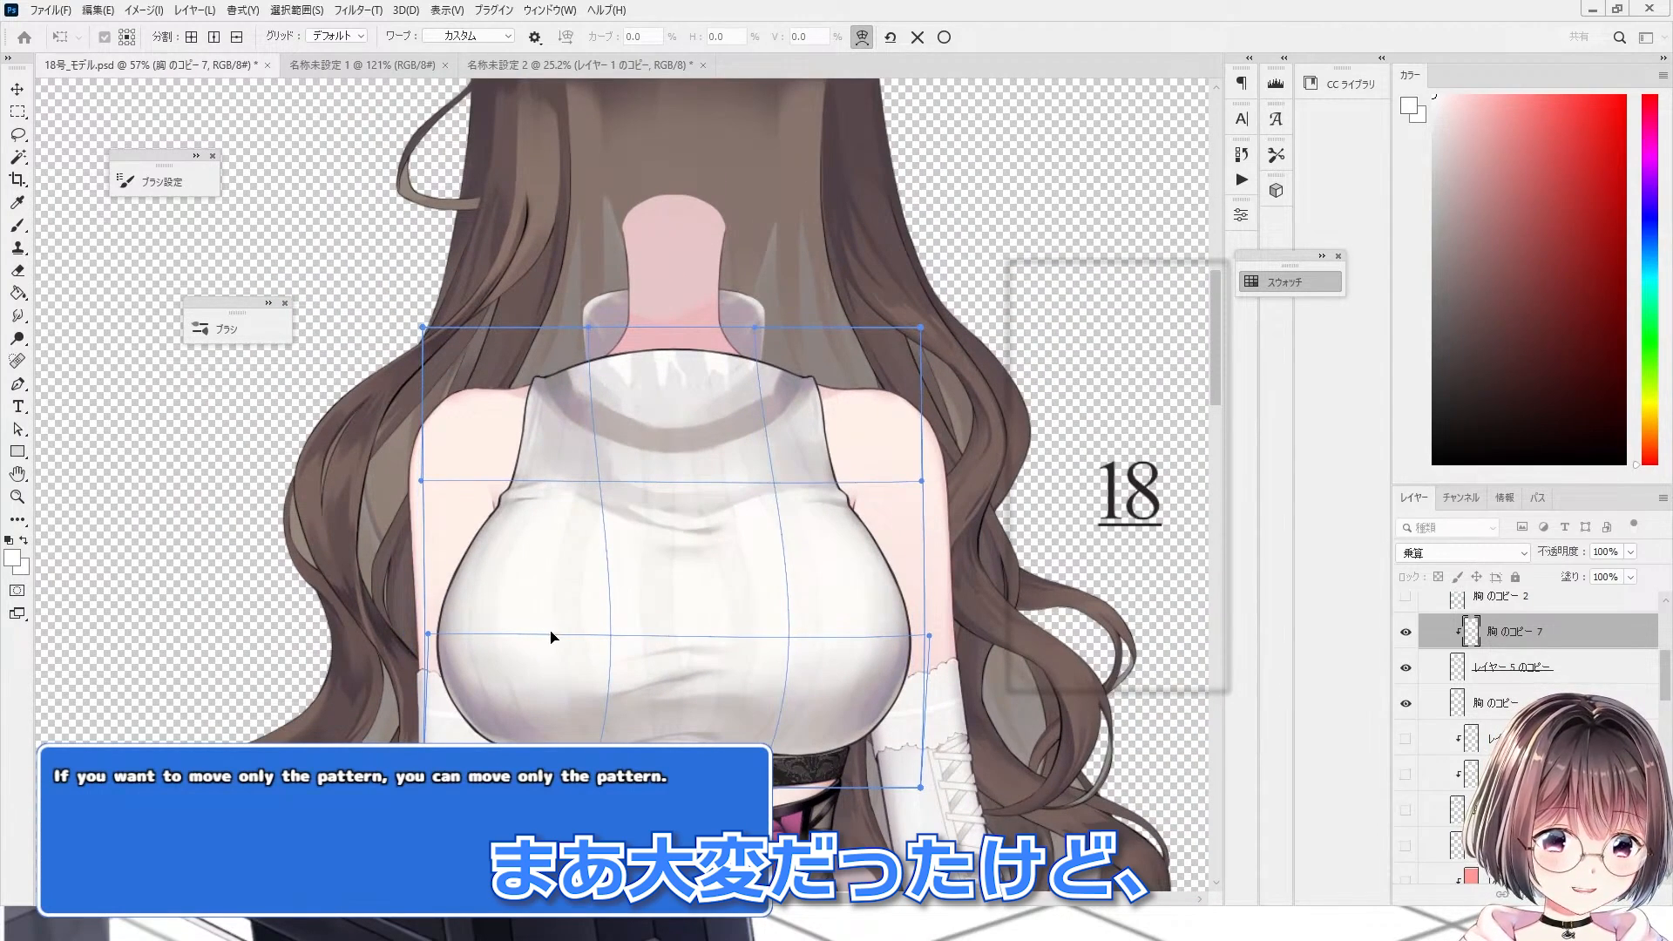
{"action": "left_click_drag", "start_coordinate": [551, 636], "coordinate": [742, 628]}
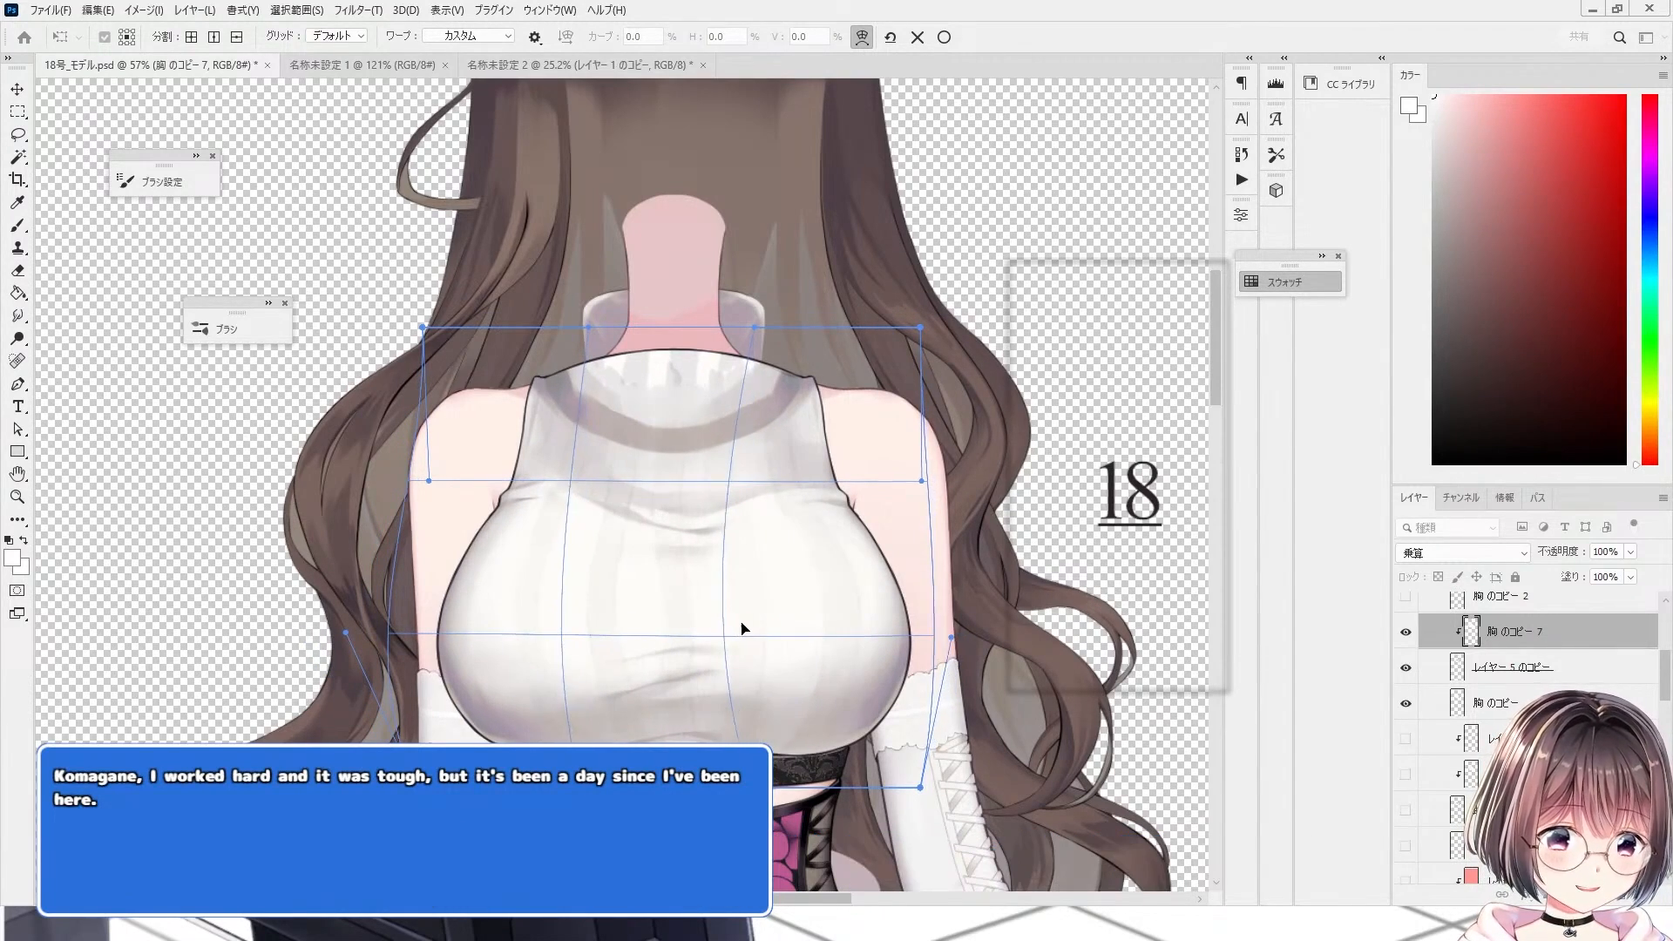
{"action": "scroll", "coordinate": [741, 627], "scroll_direction": "up", "scroll_amount": 3}
{"action": "scroll", "coordinate": [644, 522], "scroll_direction": "down", "scroll_amount": 3}
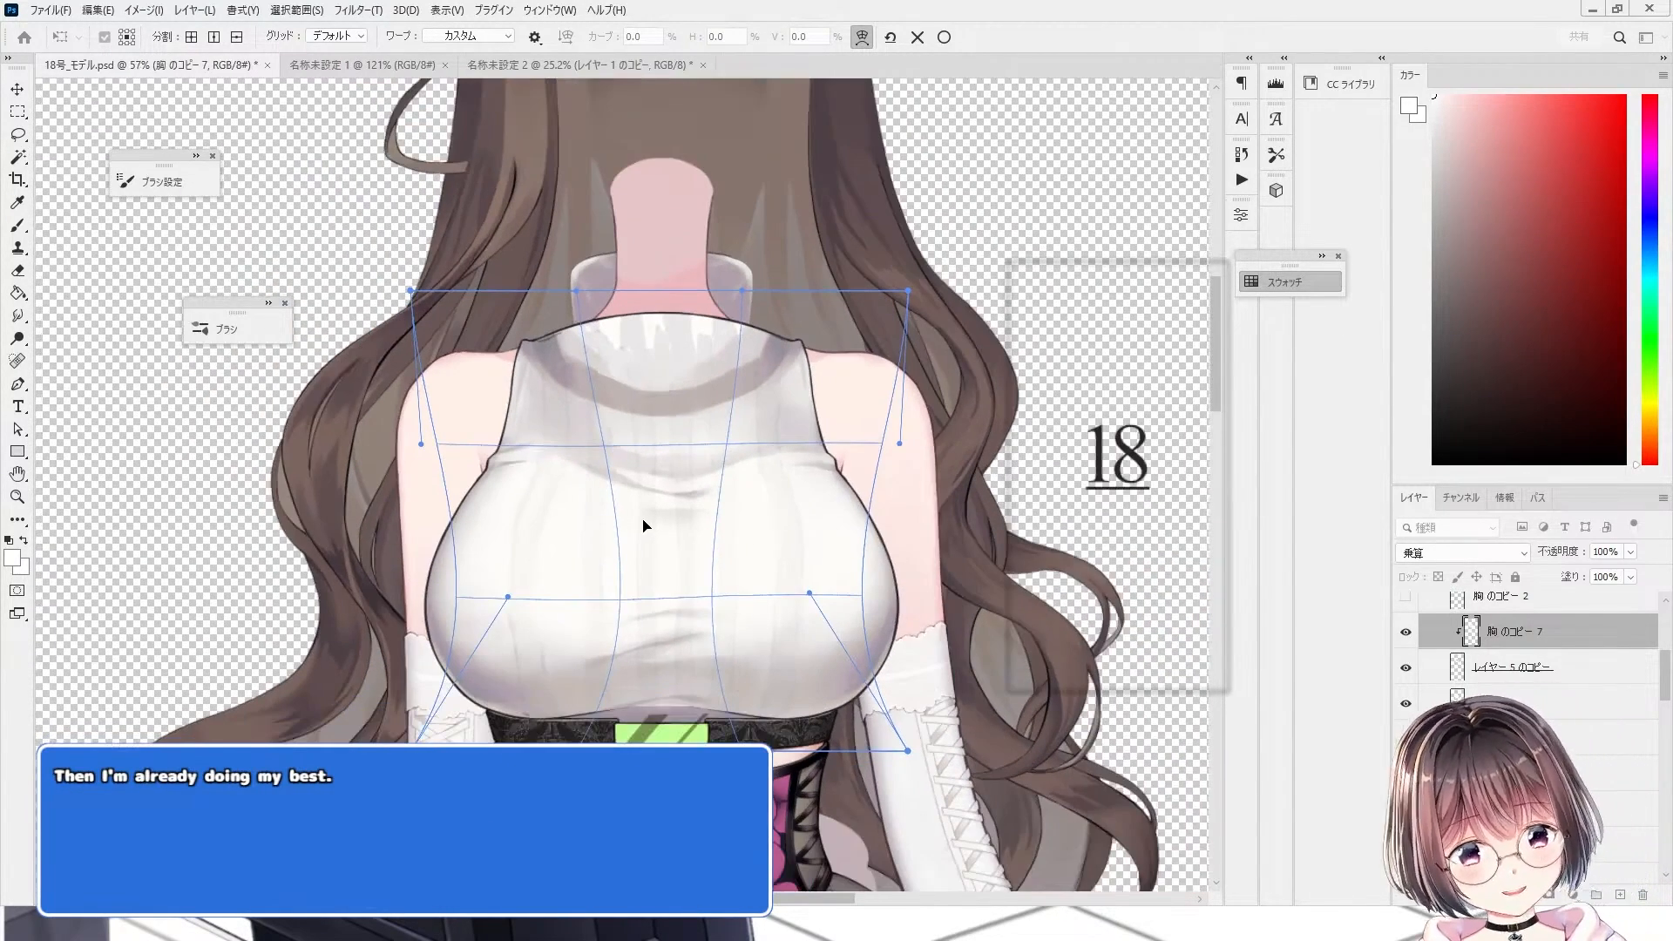
{"action": "left_click", "coordinate": [917, 37]}
Step: Zoom around the turtleneck collar and surrounding hair to examine stray leftover paint marks outside the parts
{"action": "scroll", "coordinate": [714, 401], "scroll_direction": "down", "scroll_amount": 2}
{"action": "scroll", "coordinate": [720, 598], "scroll_direction": "up", "scroll_amount": 5}
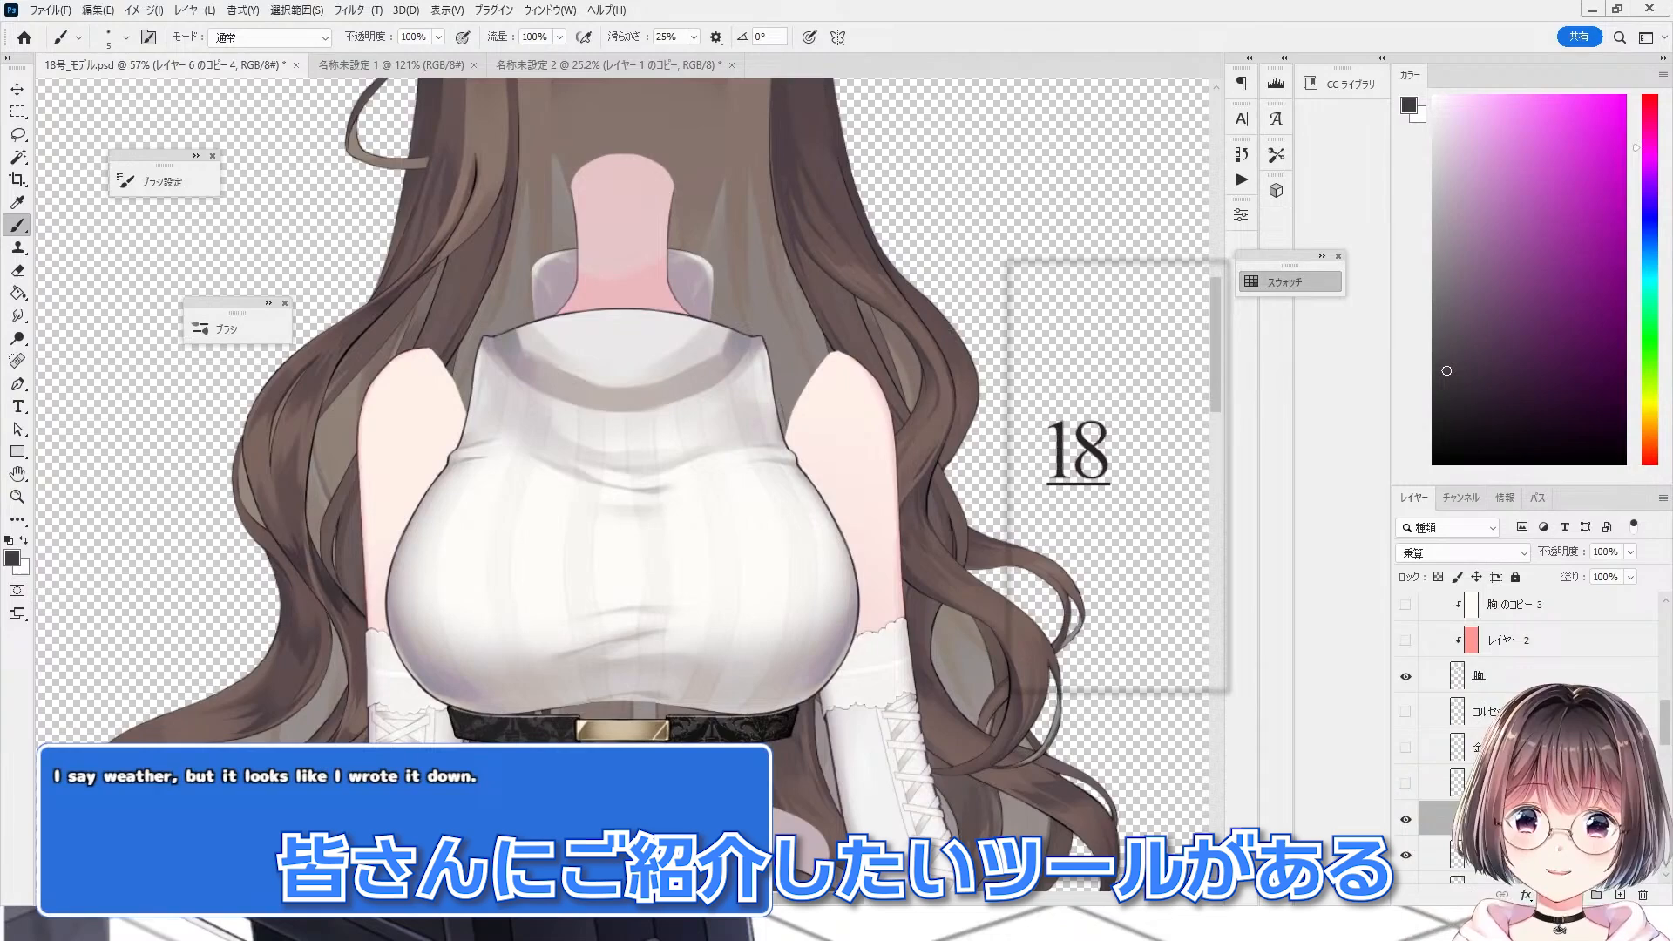
{"action": "scroll", "coordinate": [619, 601], "scroll_direction": "down", "scroll_amount": 11}
{"action": "scroll", "coordinate": [674, 549], "scroll_direction": "up", "scroll_amount": 10}
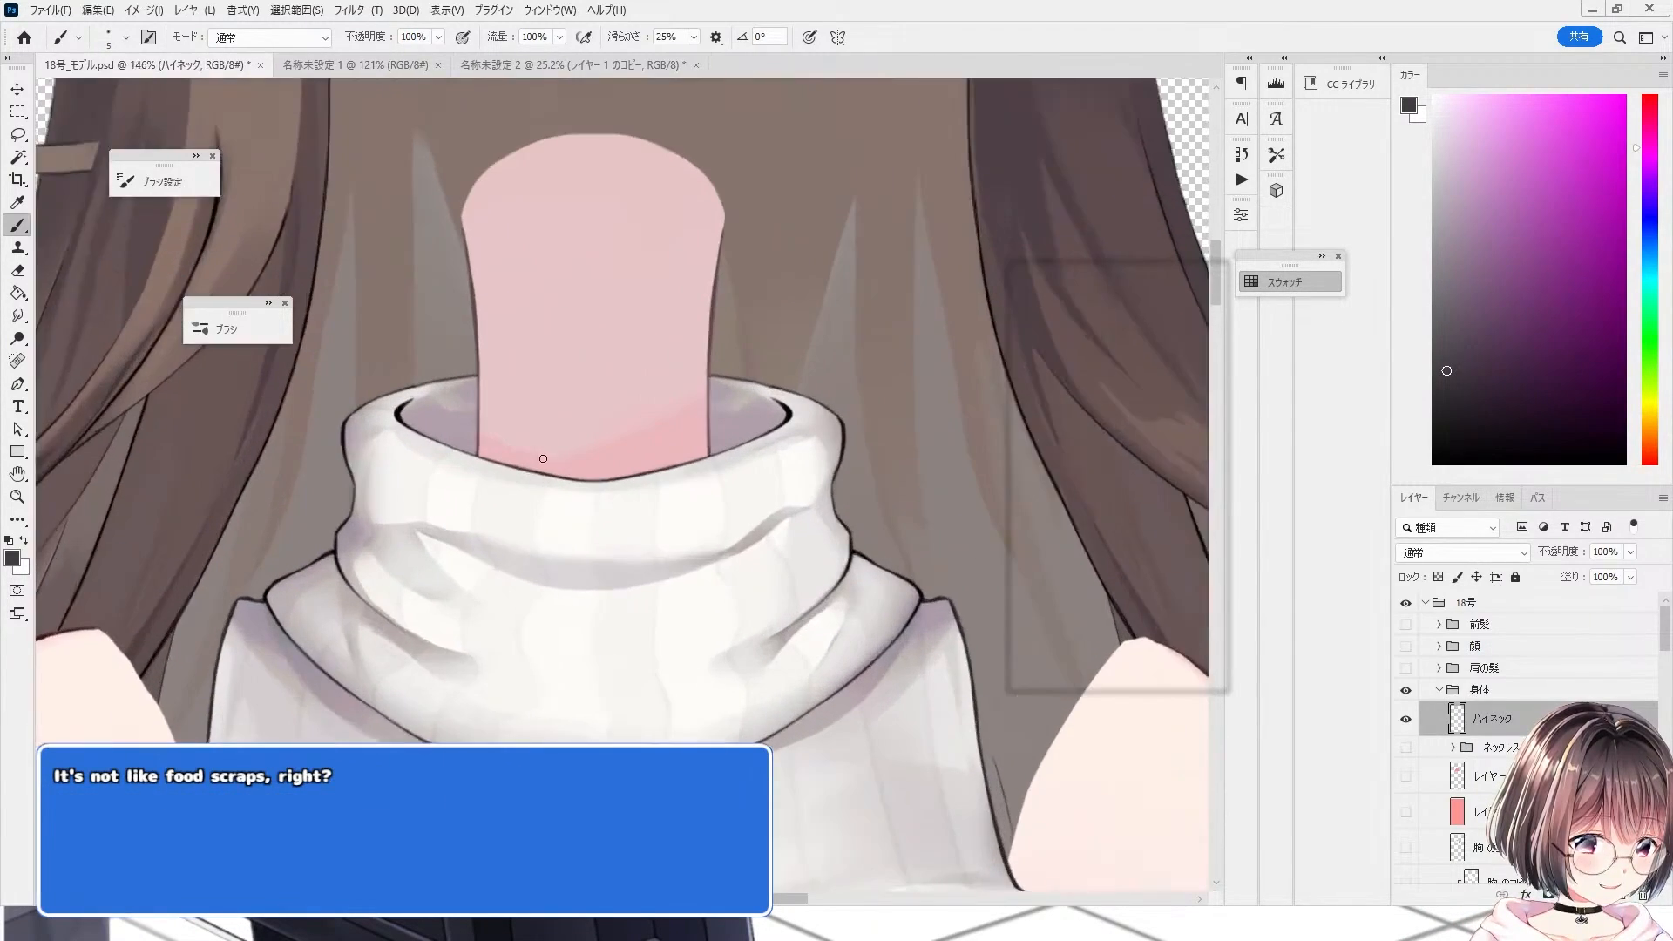
{"action": "scroll", "coordinate": [462, 517], "scroll_direction": "up", "scroll_amount": 5}
{"action": "scroll", "coordinate": [463, 517], "scroll_direction": "up", "scroll_amount": 5}
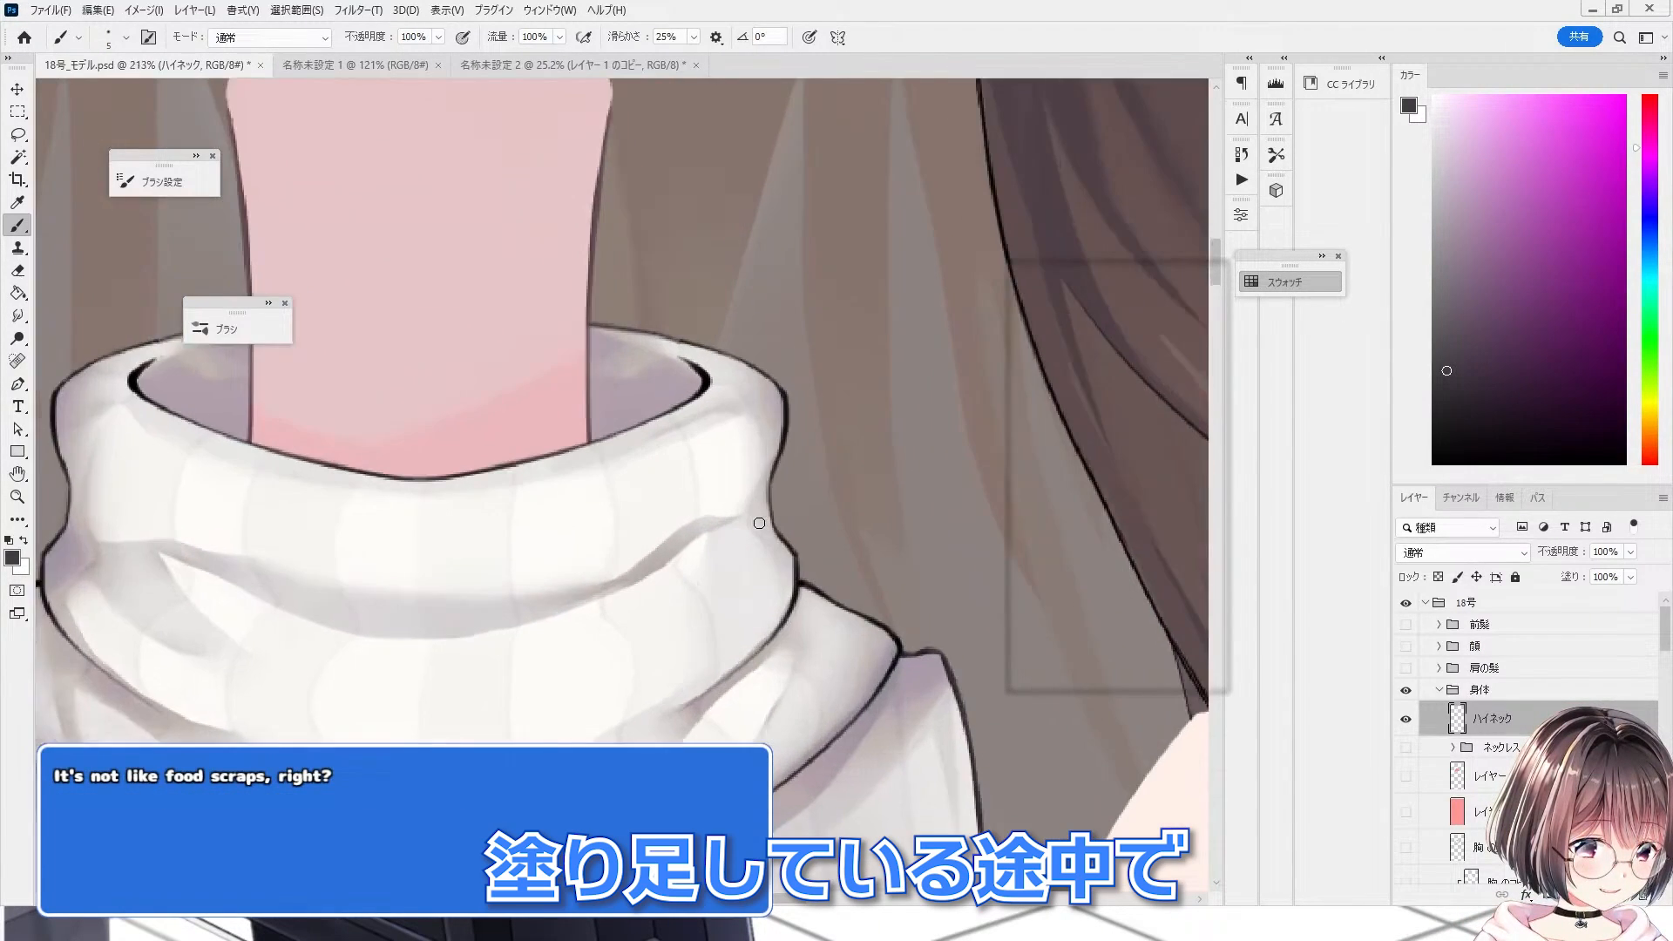
{"action": "key", "text": "d"}
{"action": "scroll", "coordinate": [596, 424], "scroll_direction": "down", "scroll_amount": 1}
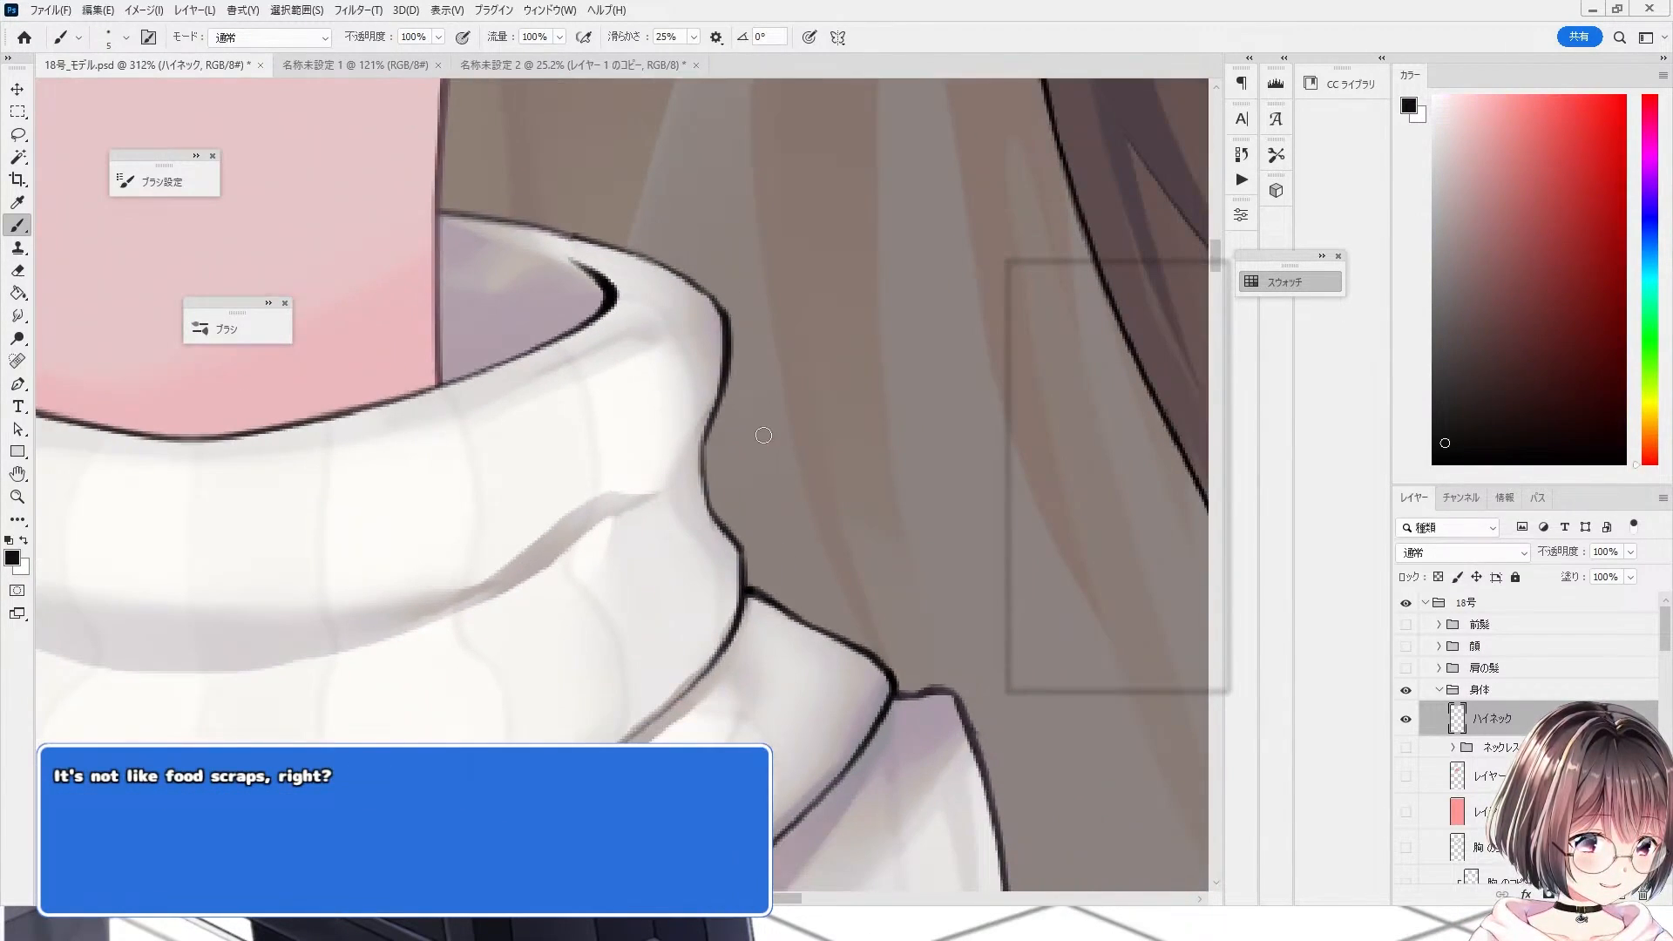
{"action": "scroll", "coordinate": [741, 457], "scroll_direction": "up", "scroll_amount": 2}
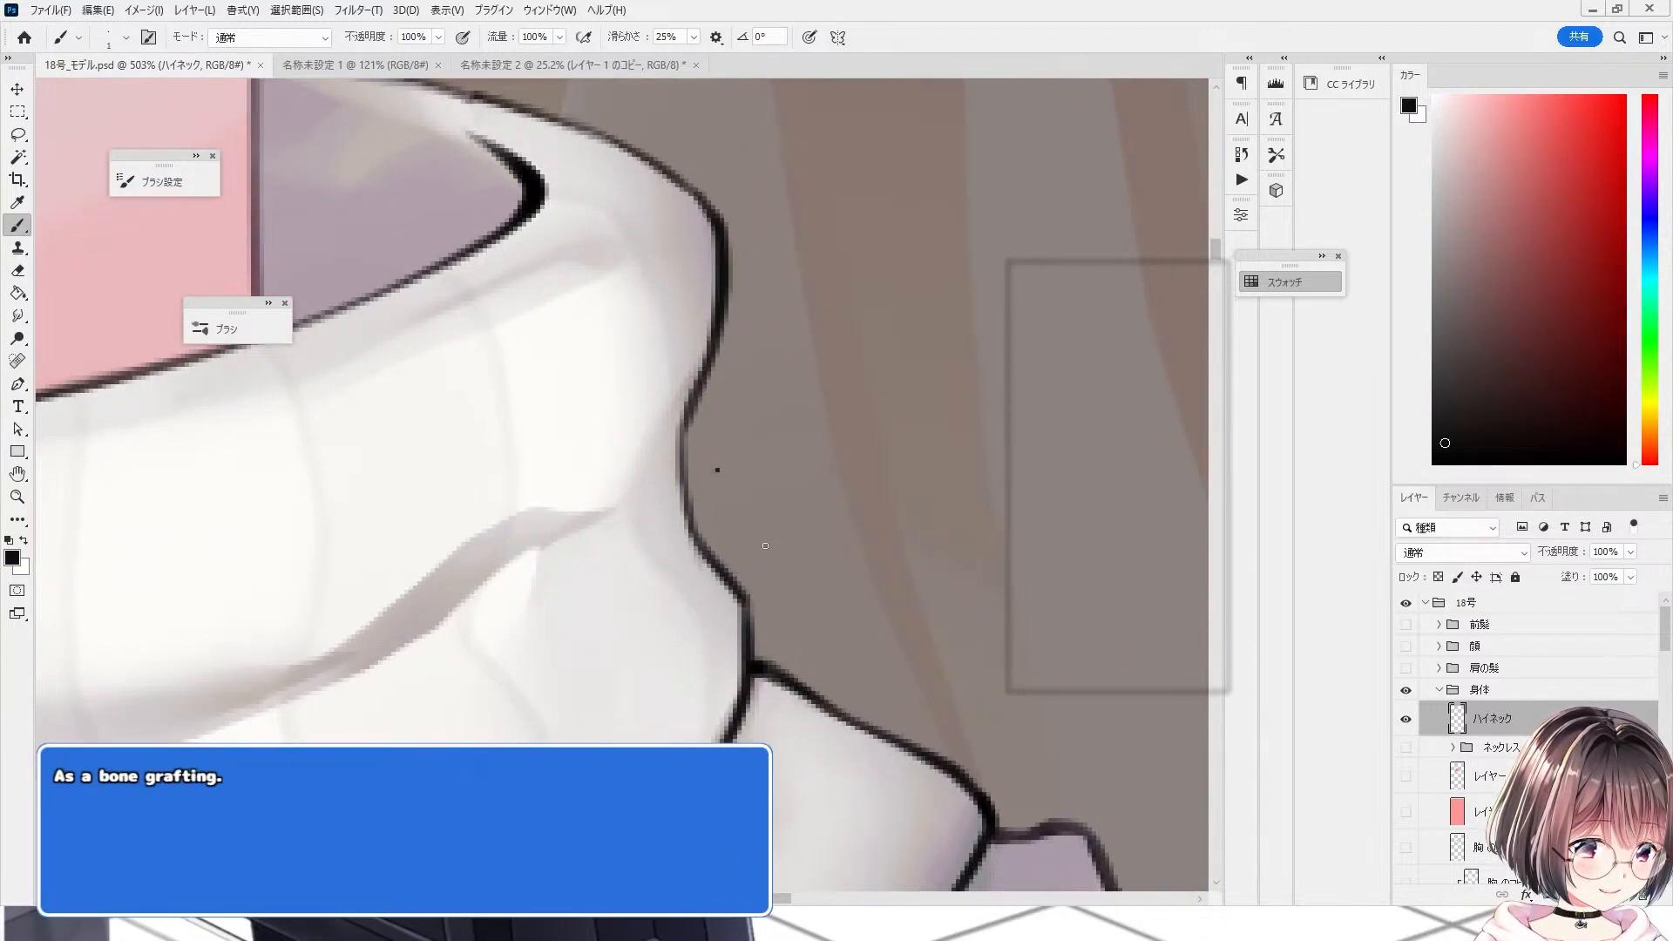
{"action": "scroll", "coordinate": [847, 464], "scroll_direction": "down", "scroll_amount": 7}
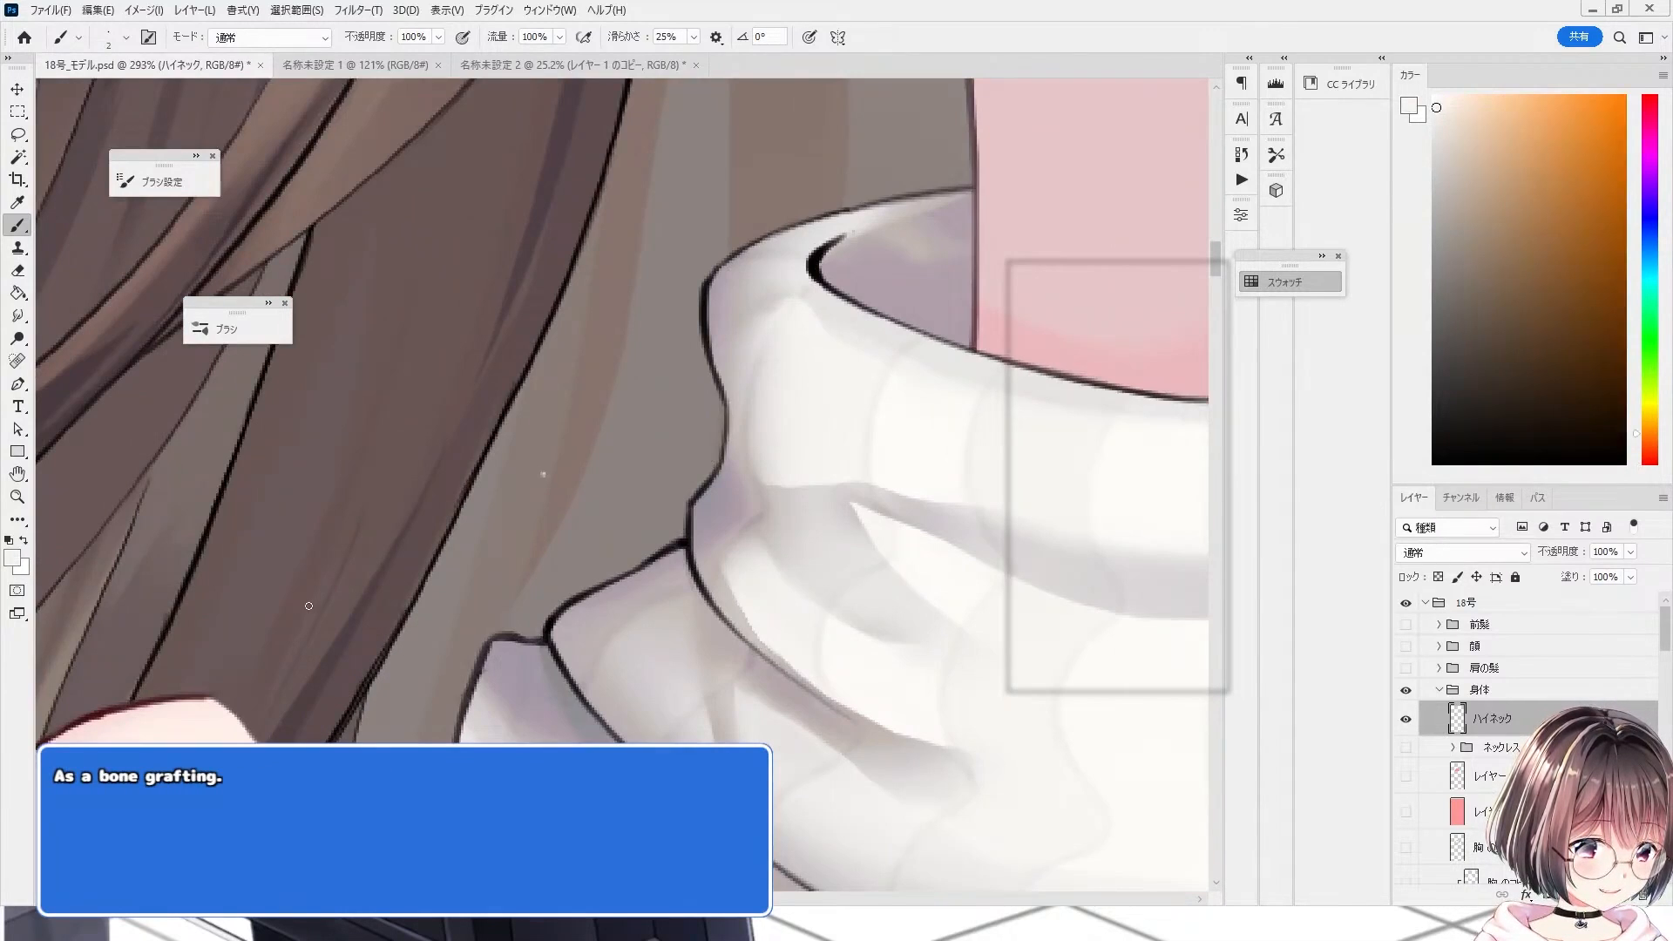
{"action": "scroll", "coordinate": [308, 606], "scroll_direction": "down", "scroll_amount": 6}
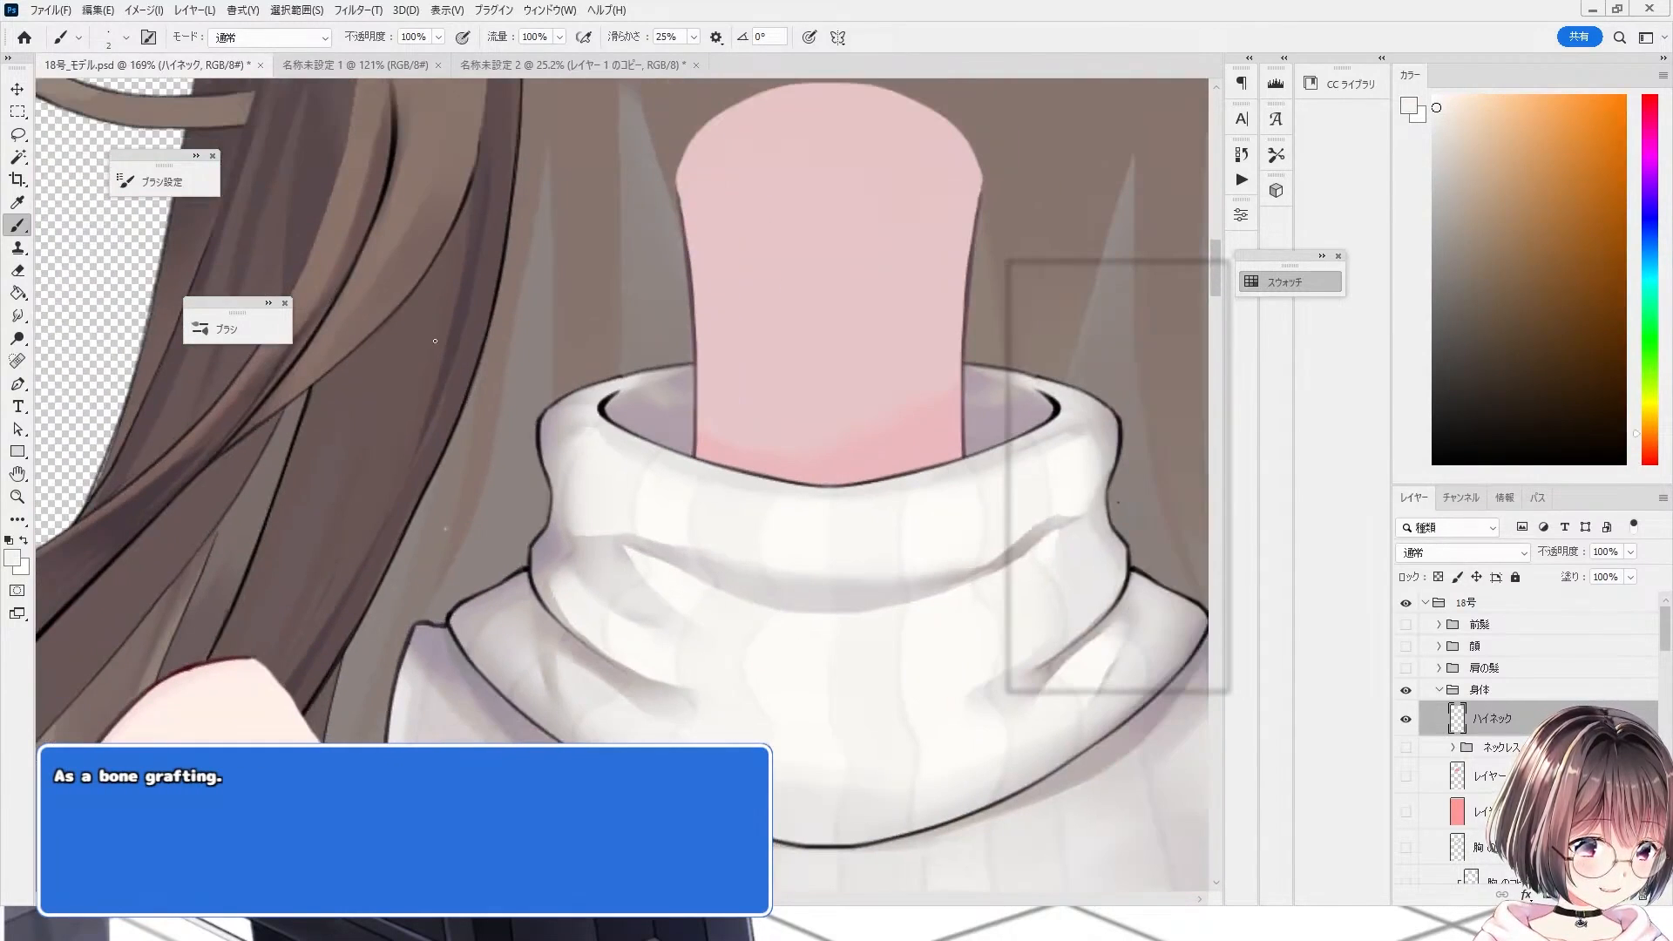
{"action": "scroll", "coordinate": [854, 494], "scroll_direction": "up", "scroll_amount": 3}
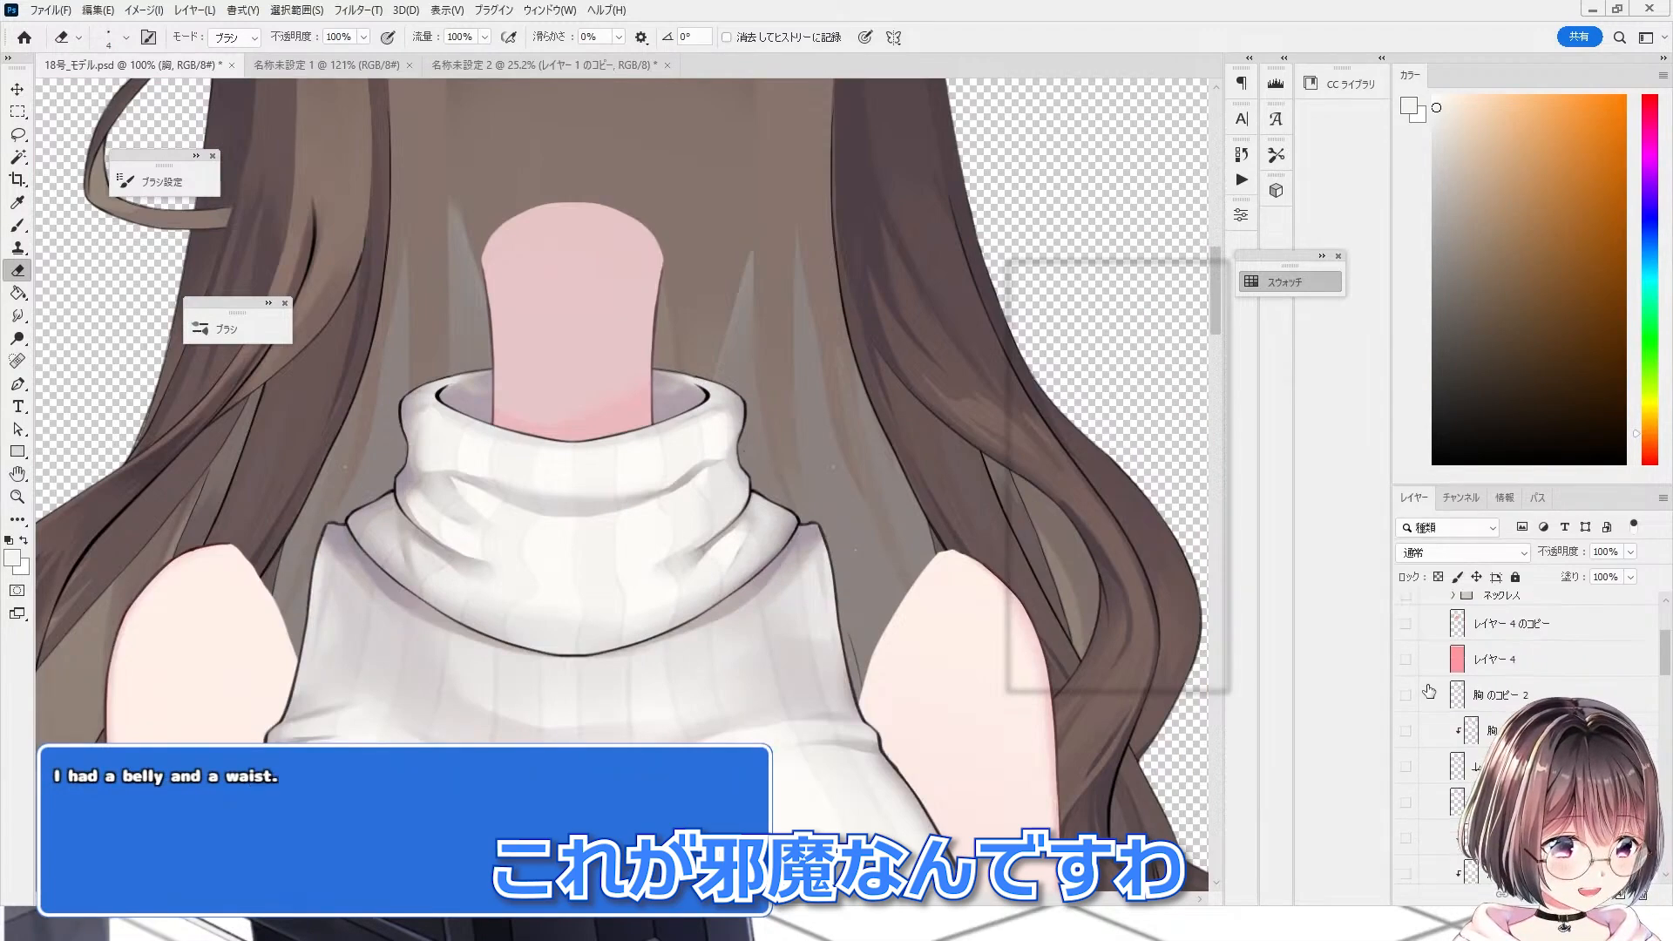
{"action": "scroll", "coordinate": [1414, 662], "scroll_direction": "down", "scroll_amount": 1}
{"action": "left_click", "coordinate": [1406, 632]}
{"action": "left_click", "coordinate": [1406, 631]}
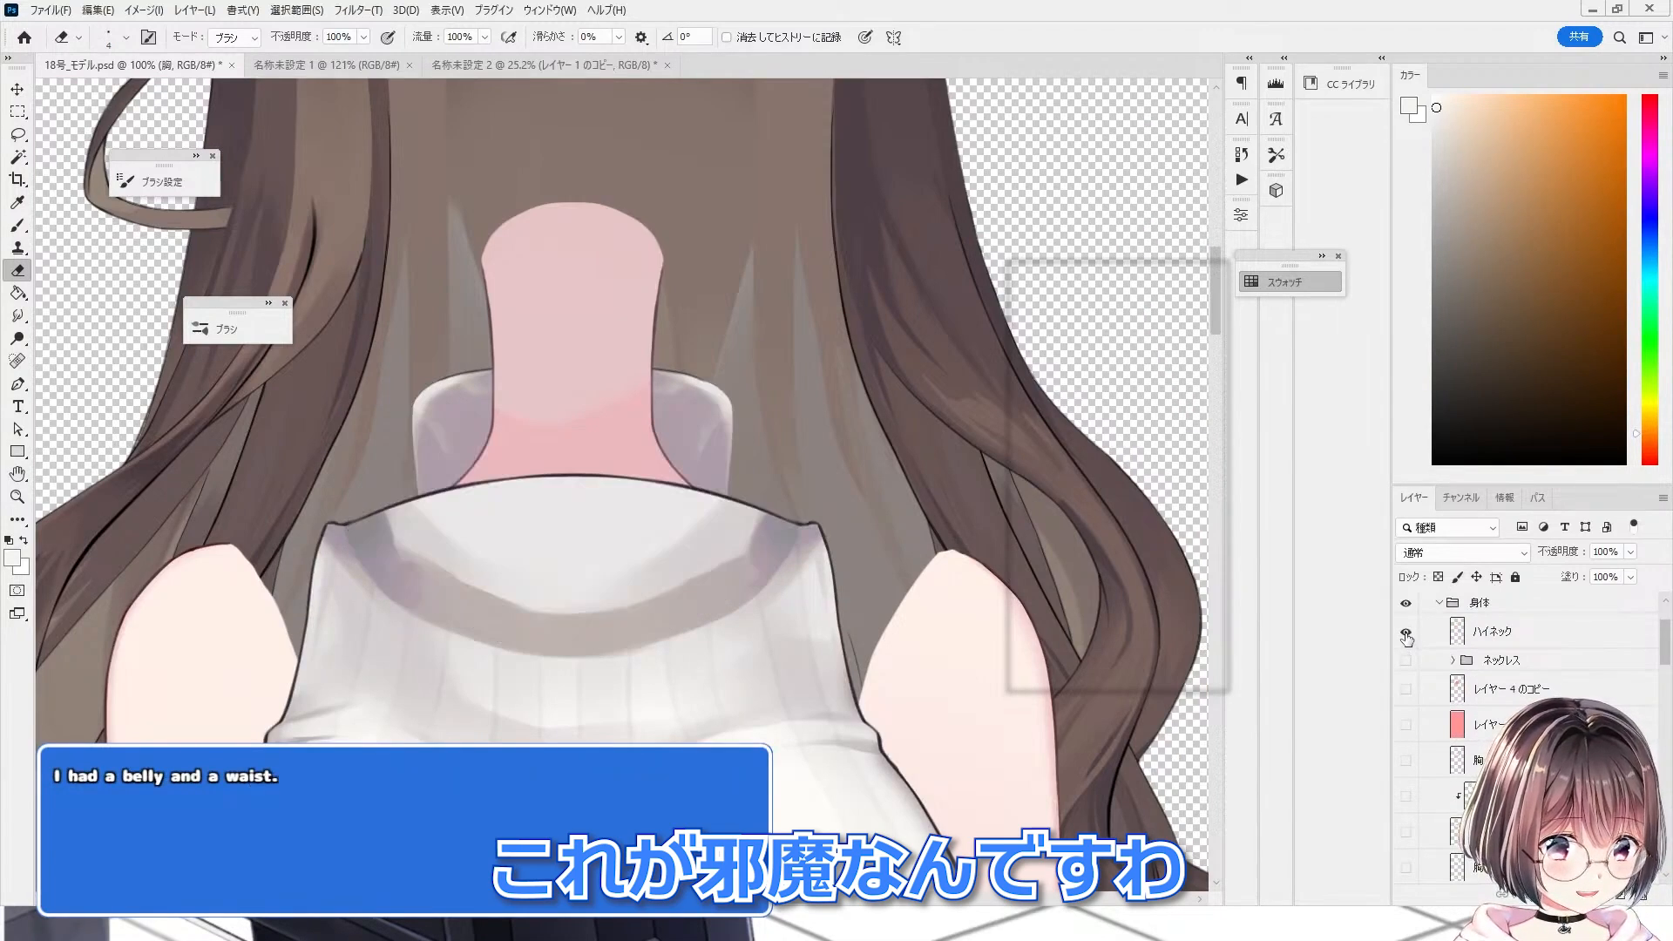
{"action": "scroll", "coordinate": [346, 444], "scroll_direction": "up", "scroll_amount": 2}
{"action": "scroll", "coordinate": [346, 443], "scroll_direction": "up", "scroll_amount": 2}
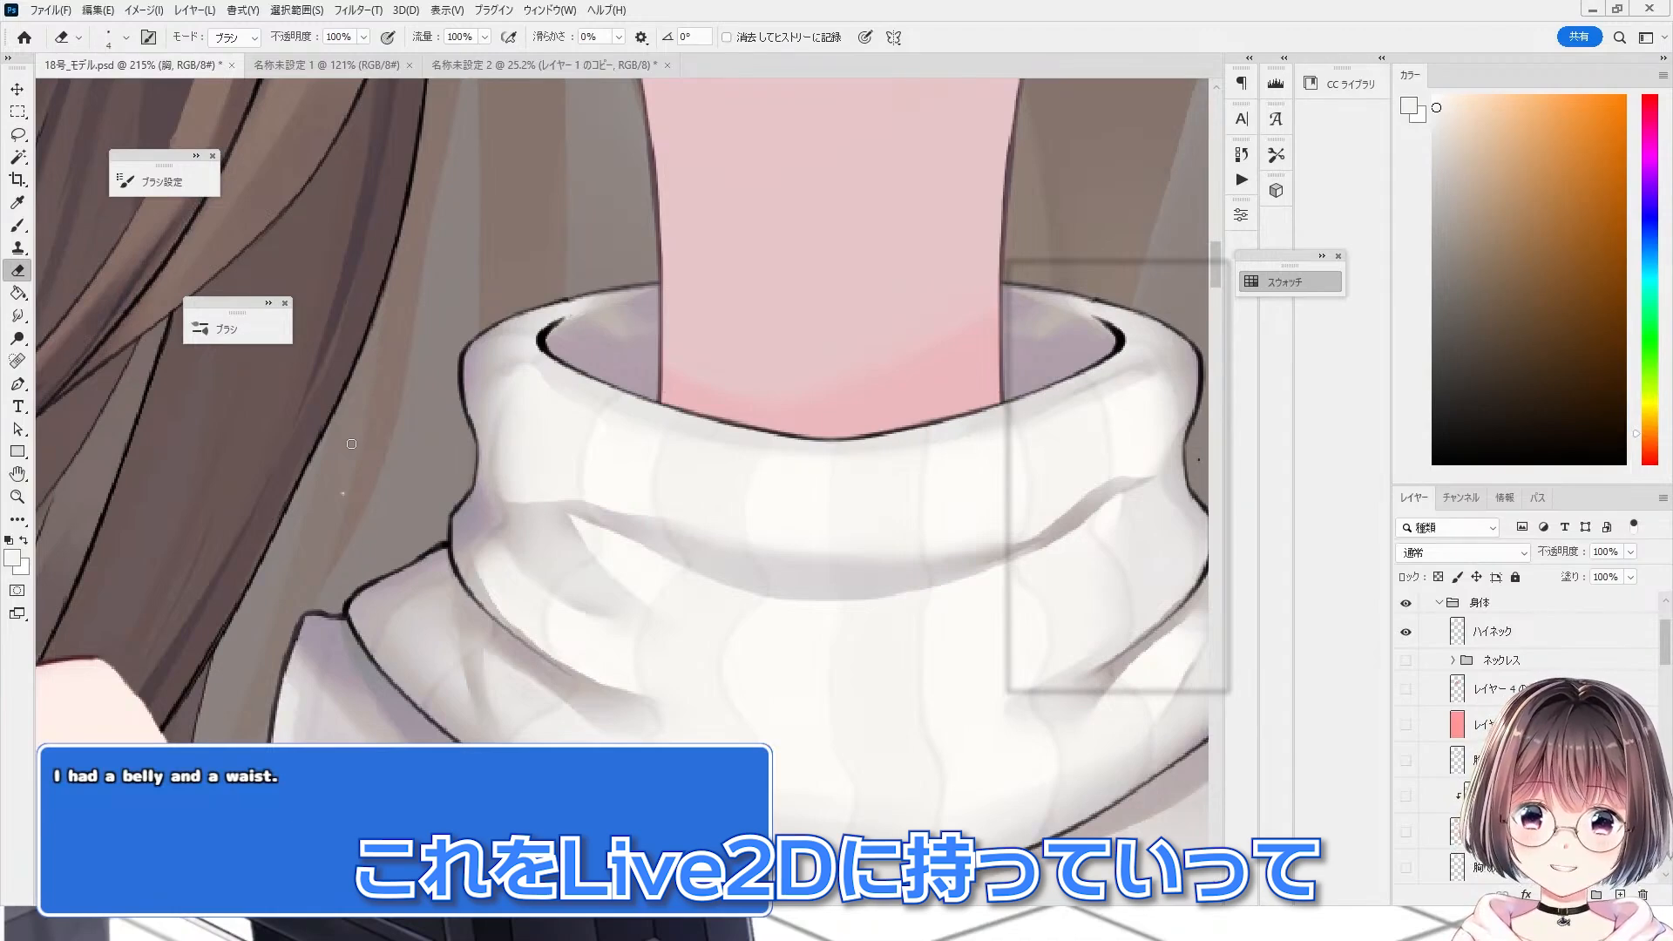
{"action": "scroll", "coordinate": [353, 471], "scroll_direction": "up", "scroll_amount": 2}
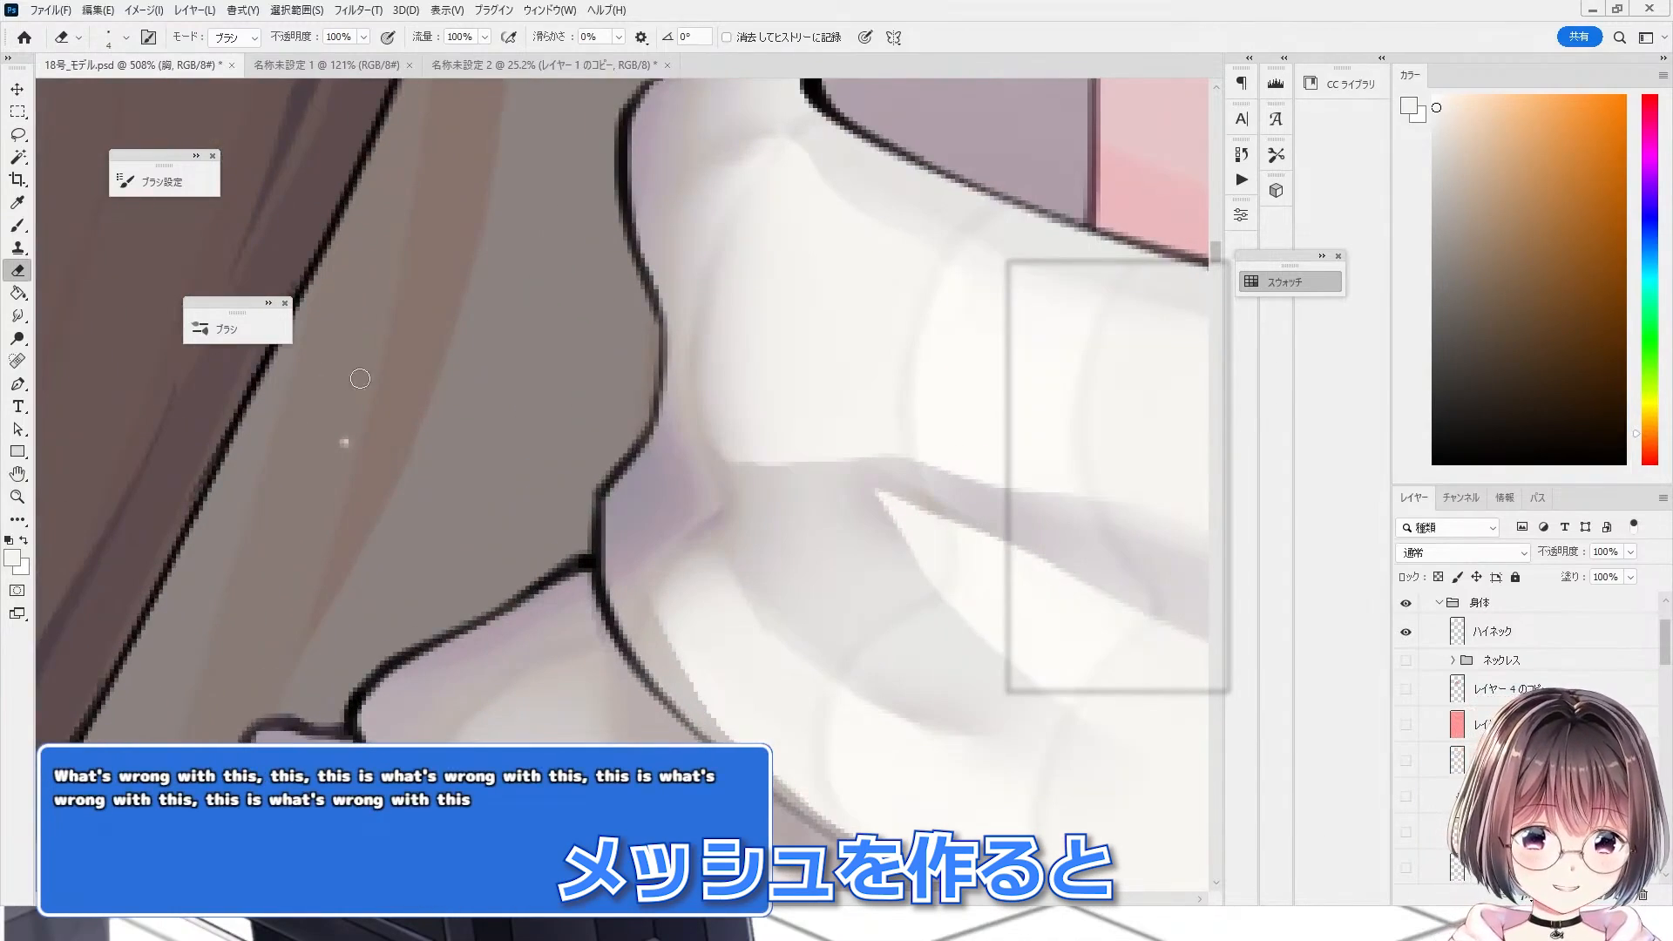
{"action": "scroll", "coordinate": [296, 505], "scroll_direction": "down", "scroll_amount": 10}
{"action": "scroll", "coordinate": [663, 514], "scroll_direction": "up", "scroll_amount": 5}
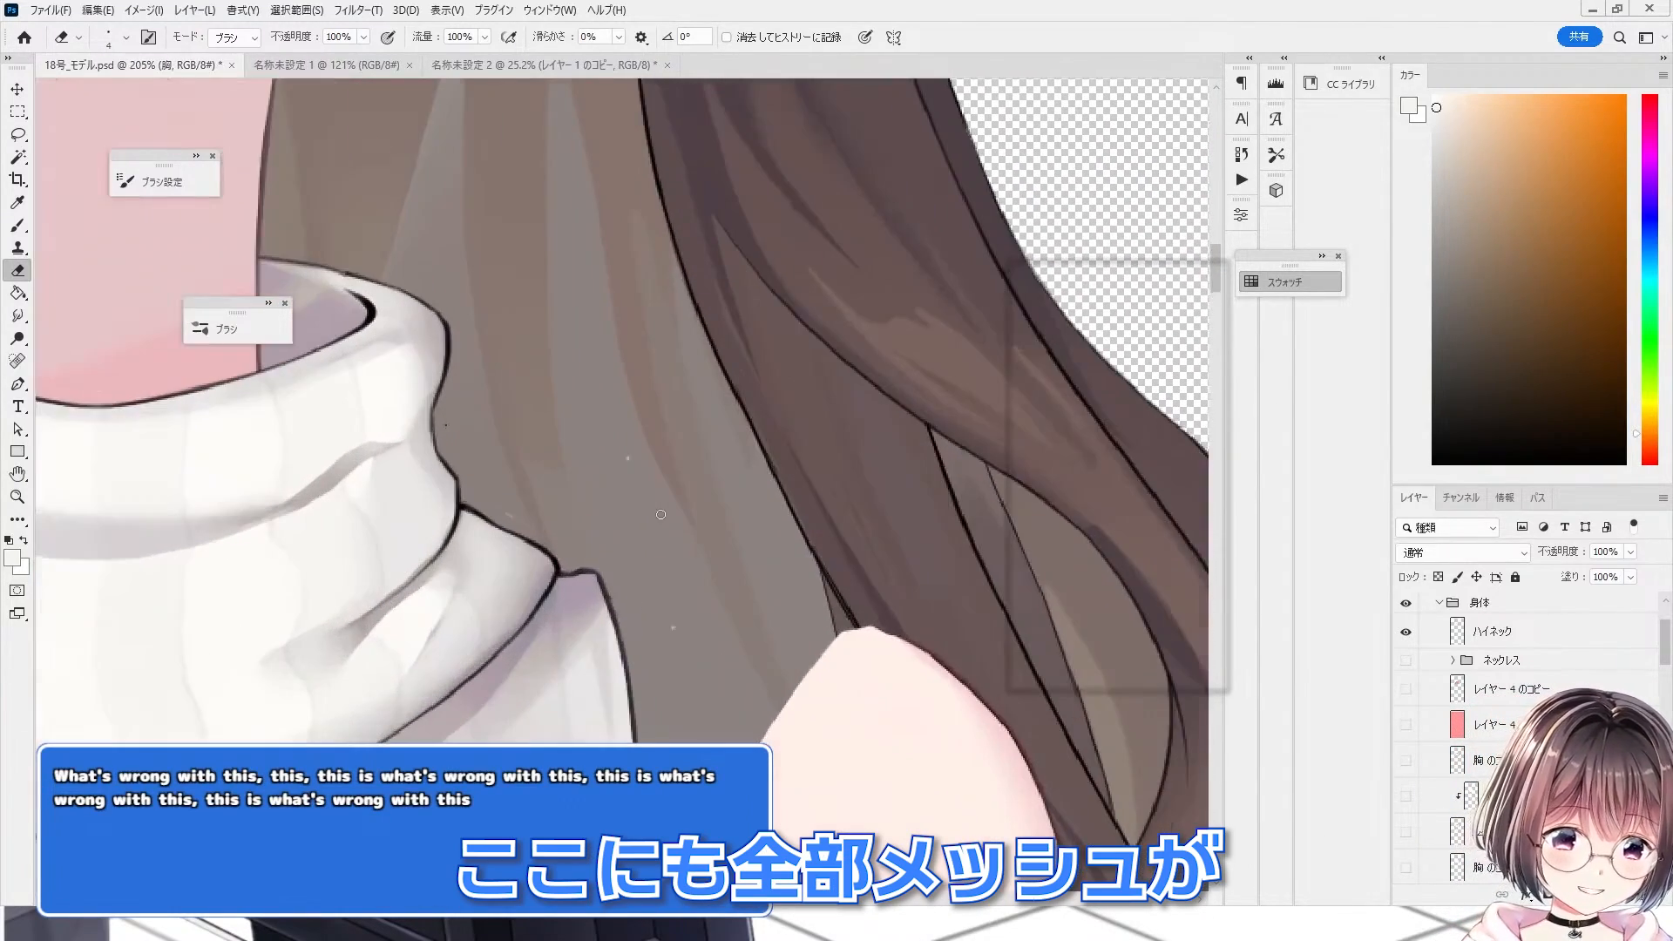
{"action": "scroll", "coordinate": [661, 514], "scroll_direction": "up", "scroll_amount": 2}
{"action": "scroll", "coordinate": [603, 415], "scroll_direction": "up", "scroll_amount": 2}
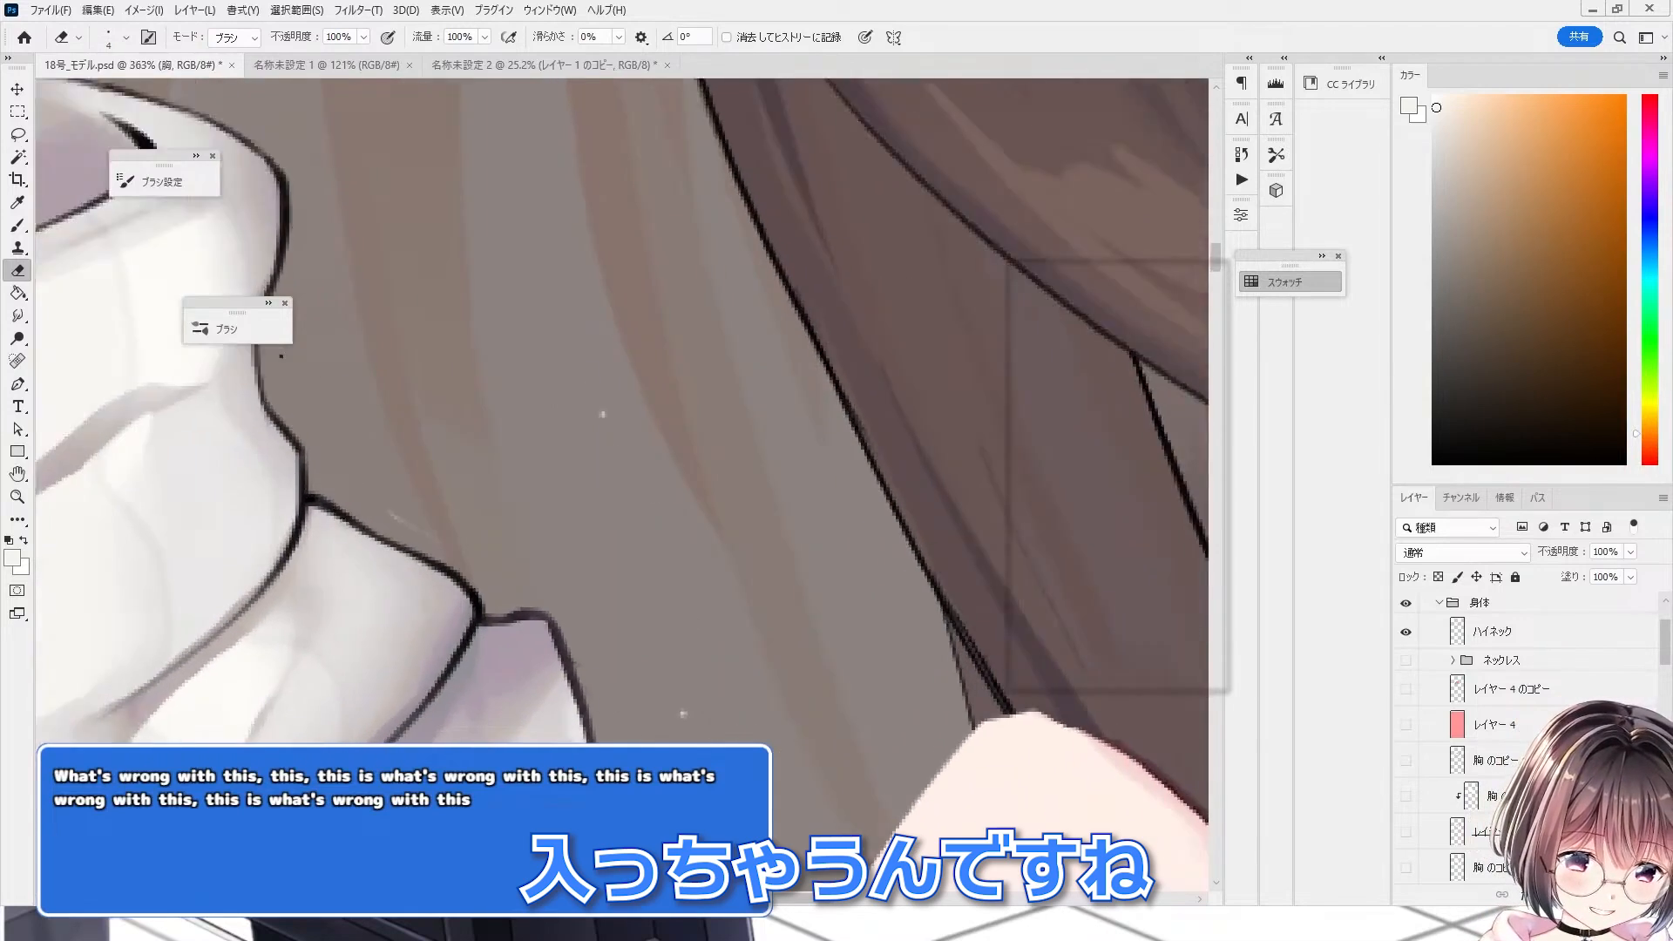
{"action": "scroll", "coordinate": [510, 612], "scroll_direction": "up", "scroll_amount": 1}
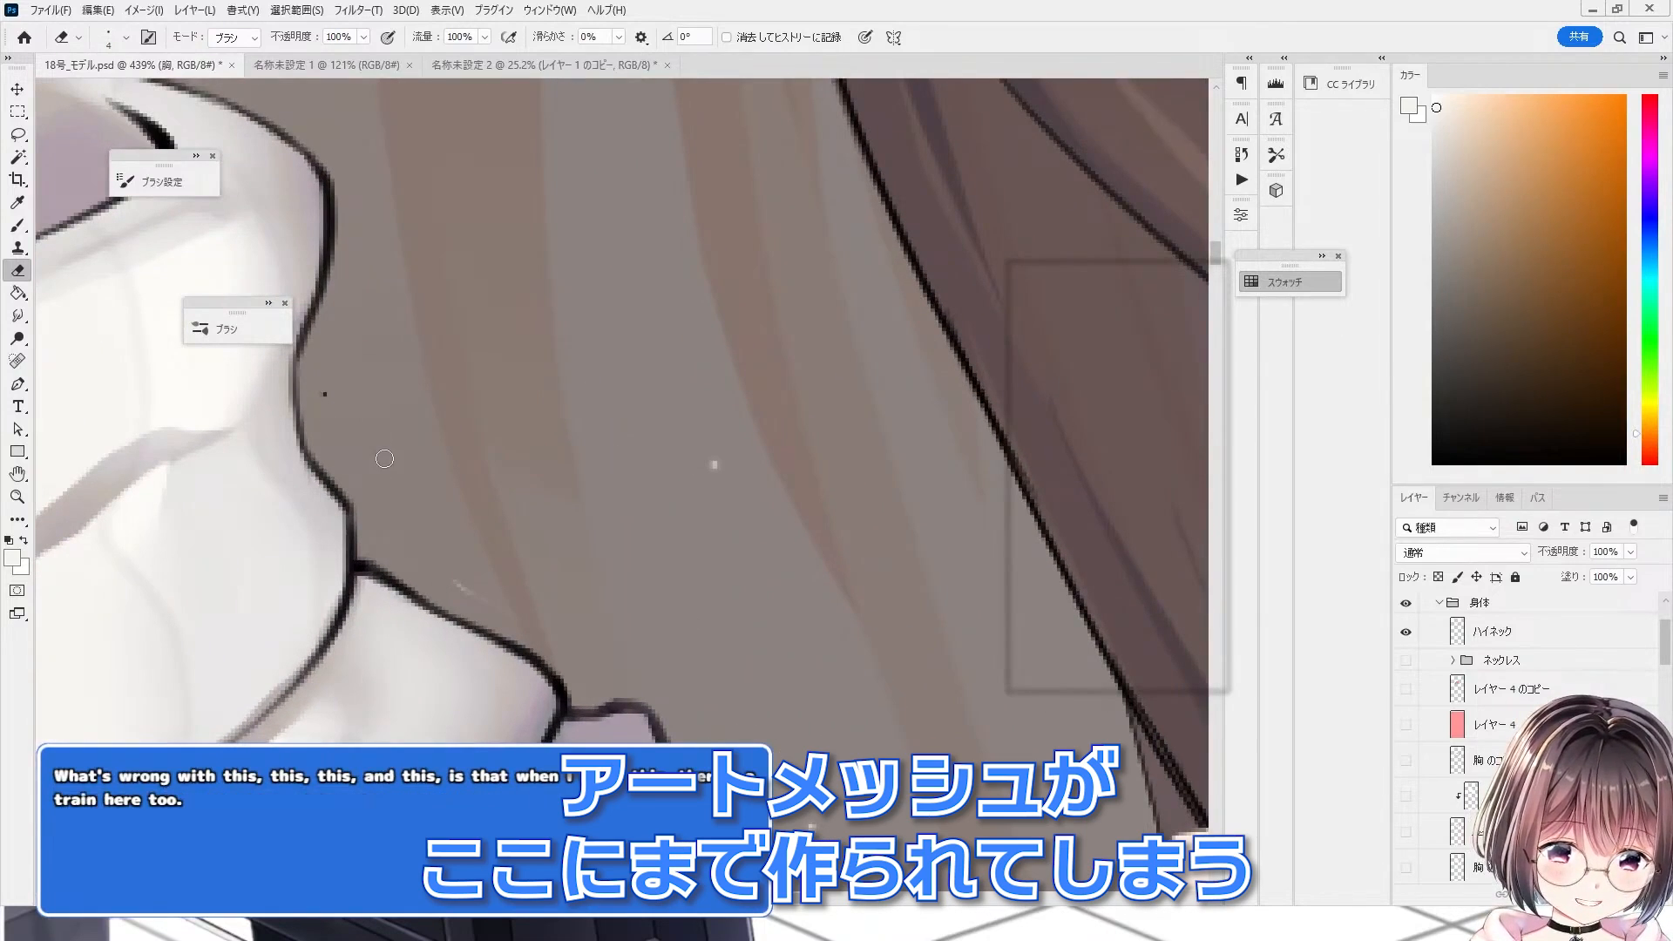
{"action": "scroll", "coordinate": [384, 458], "scroll_direction": "down", "scroll_amount": 6}
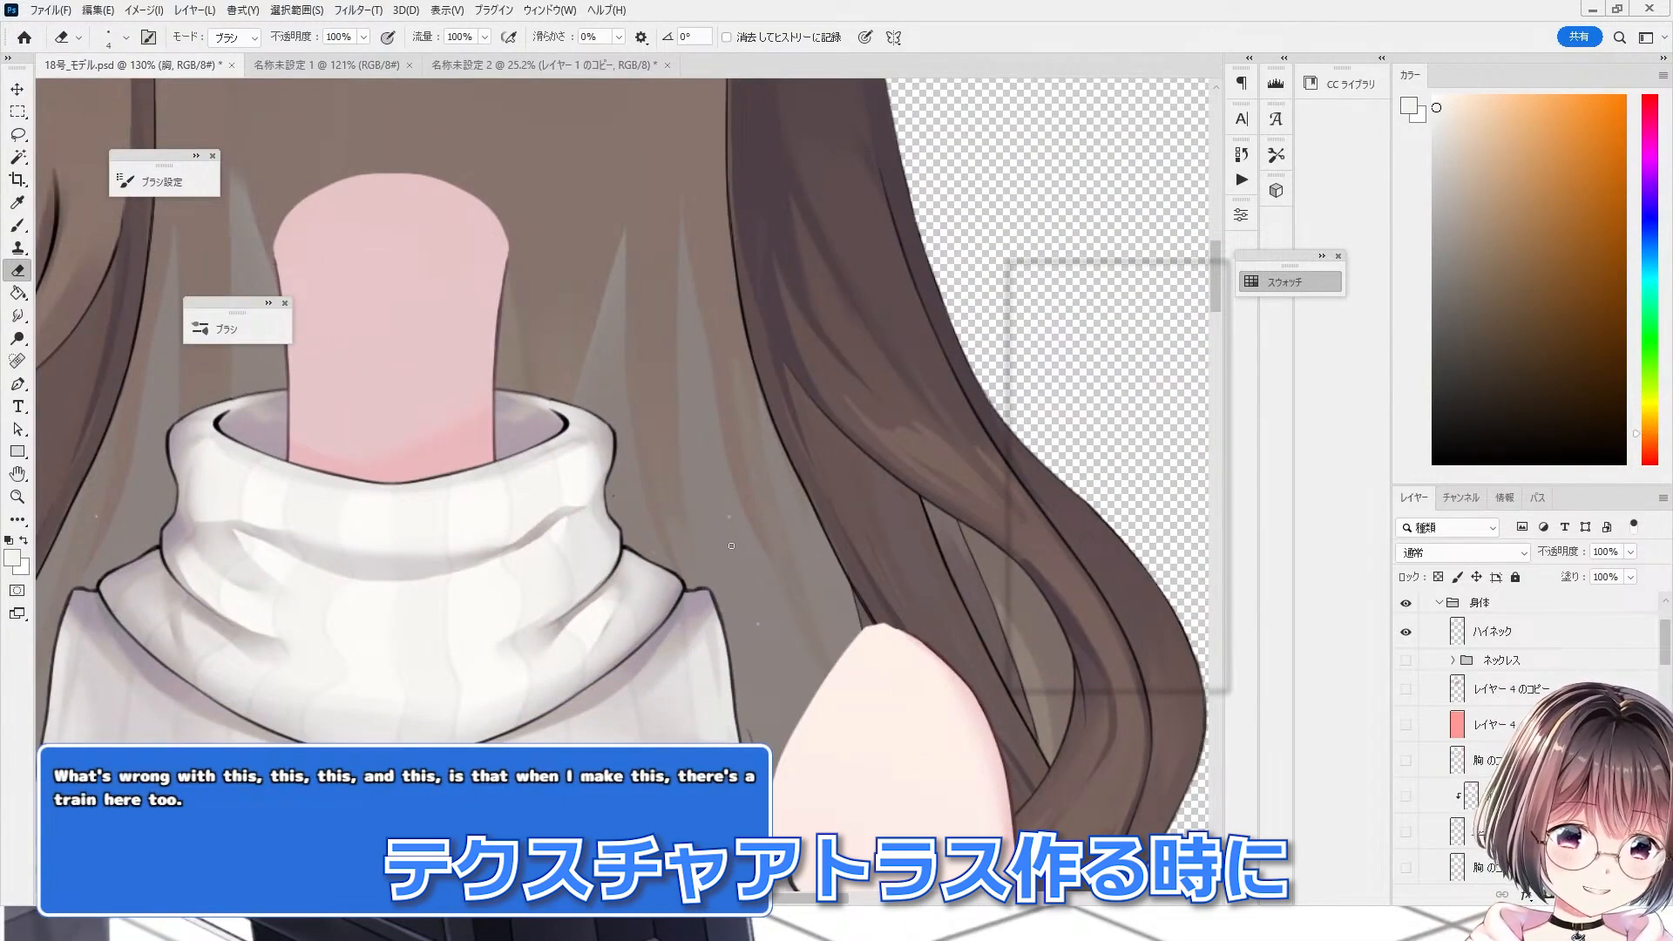
{"action": "scroll", "coordinate": [731, 546], "scroll_direction": "up", "scroll_amount": 6}
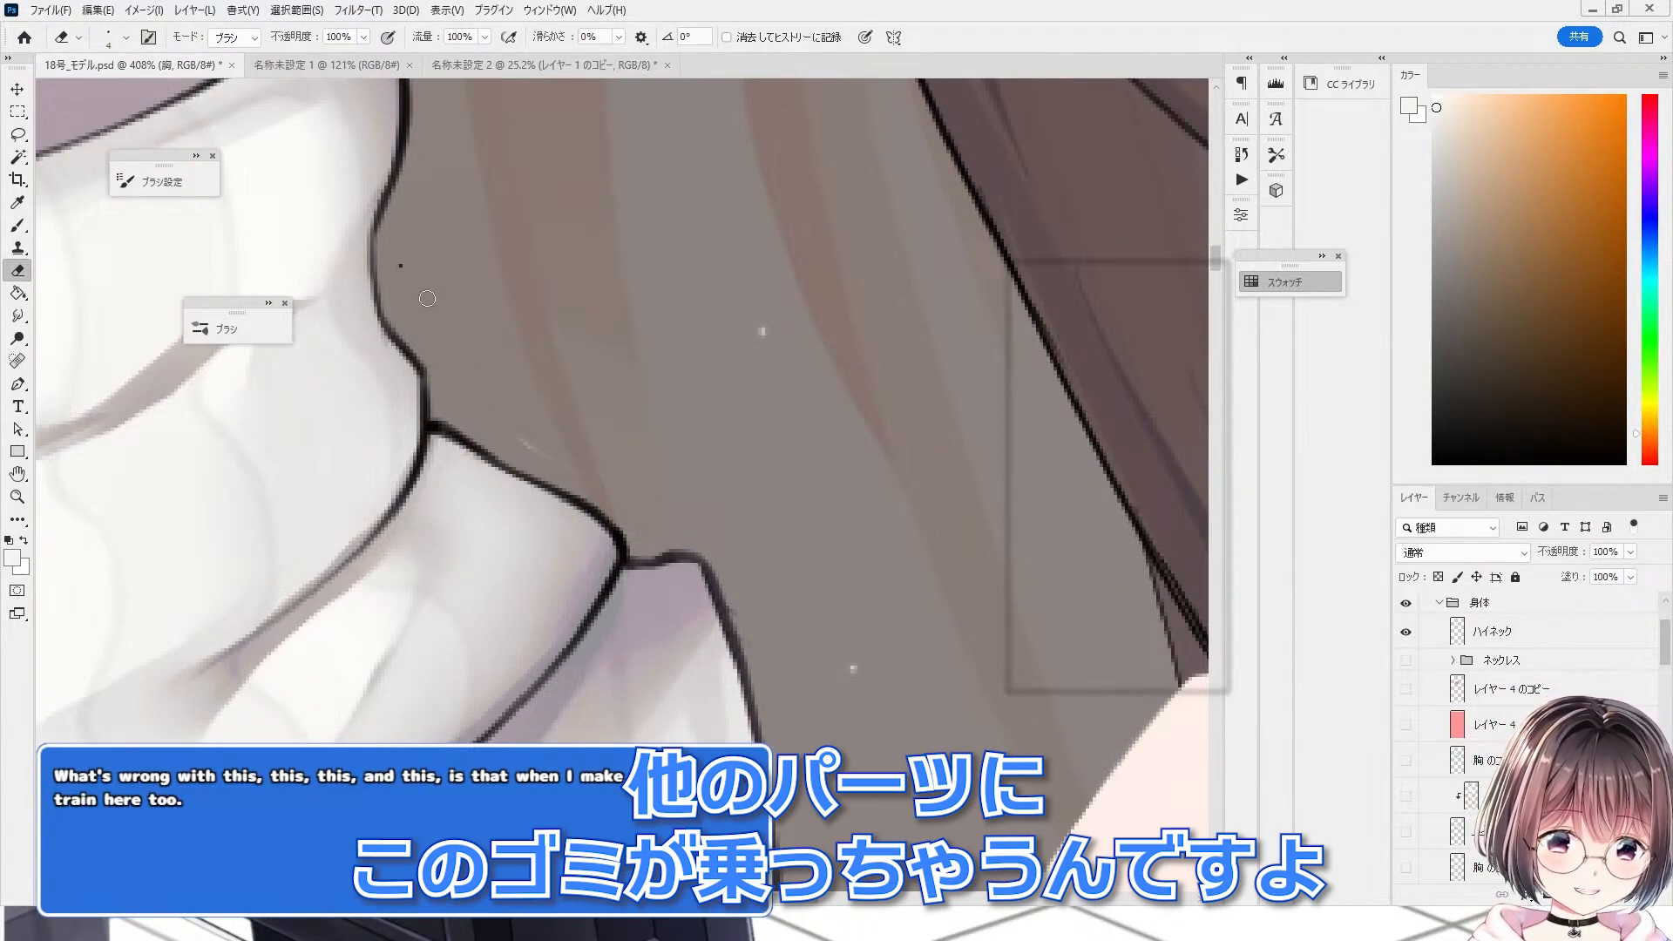
{"action": "scroll", "coordinate": [346, 559], "scroll_direction": "down", "scroll_amount": 5}
{"action": "scroll", "coordinate": [347, 559], "scroll_direction": "down", "scroll_amount": 4}
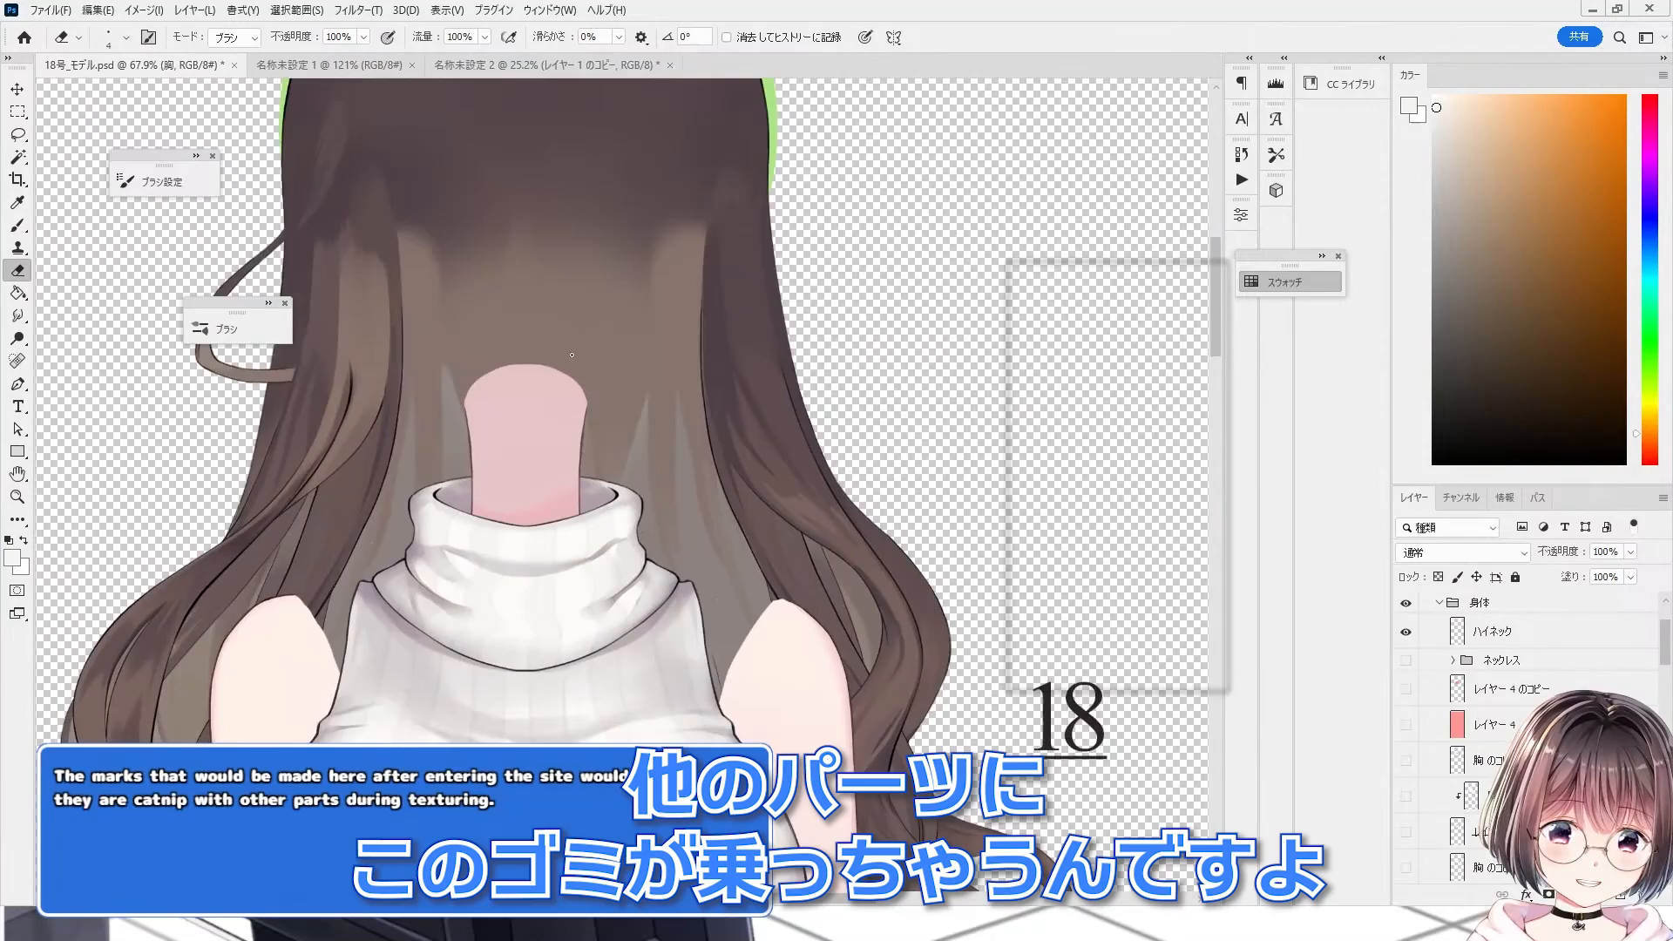
{"action": "scroll", "coordinate": [385, 425], "scroll_direction": "up", "scroll_amount": 3}
{"action": "scroll", "coordinate": [125, 515], "scroll_direction": "up", "scroll_amount": 4}
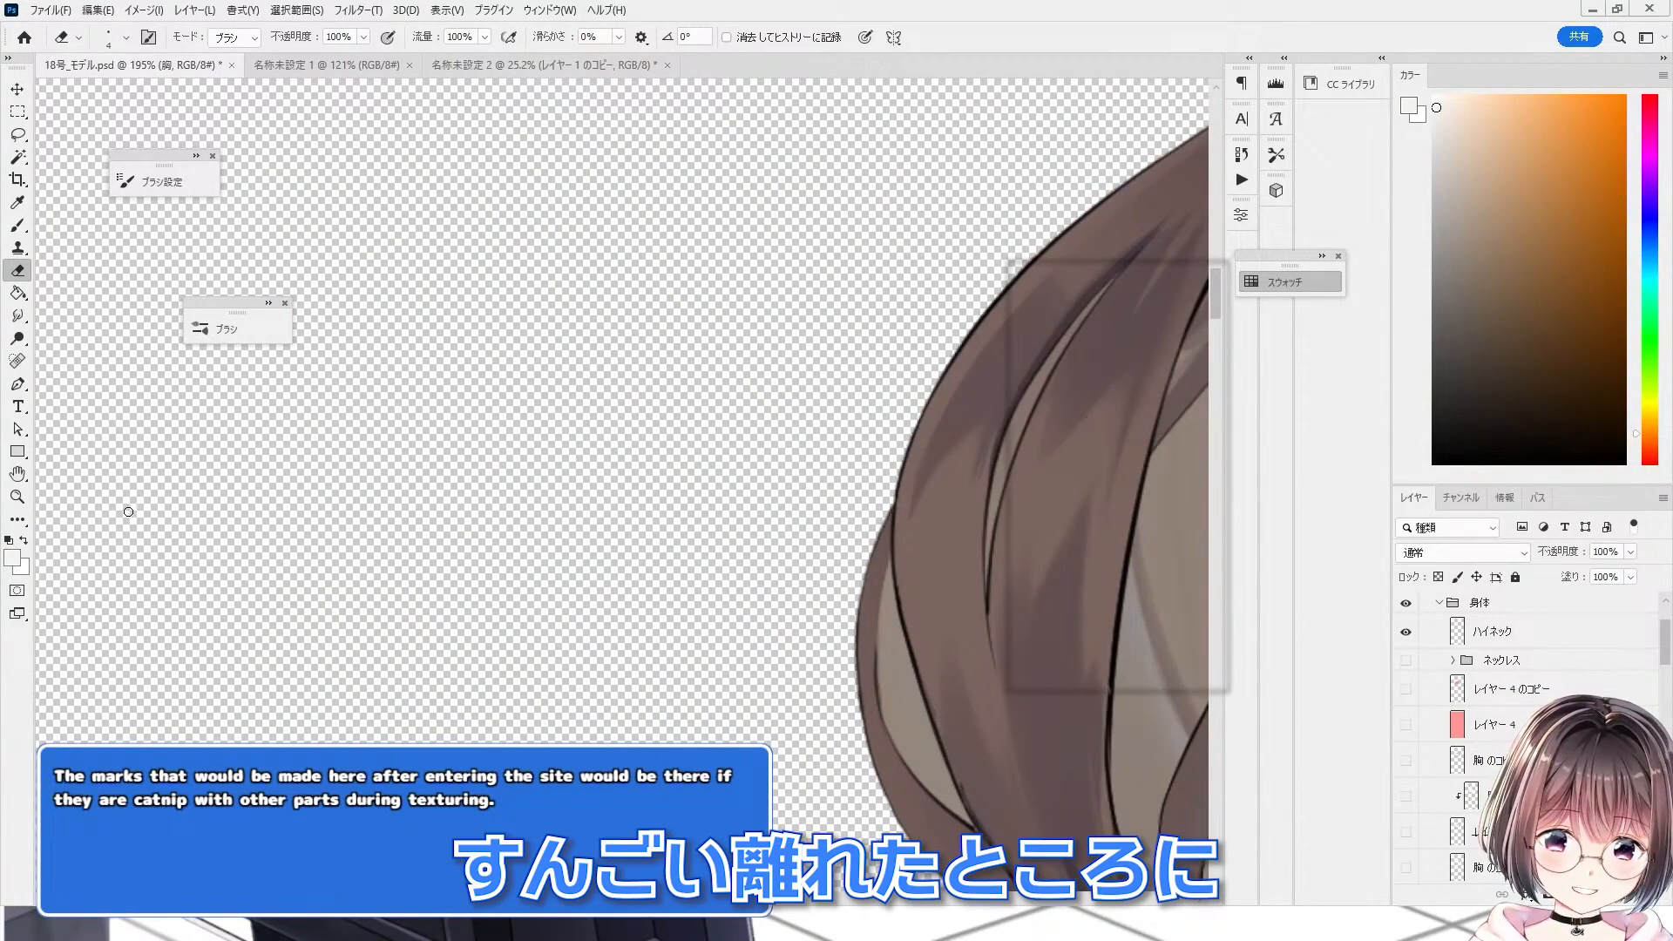
Step: Open the Layer Style for the ハイネック layer and enable the Stroke (境界線) effect
{"action": "left_click", "coordinate": [1529, 634]}
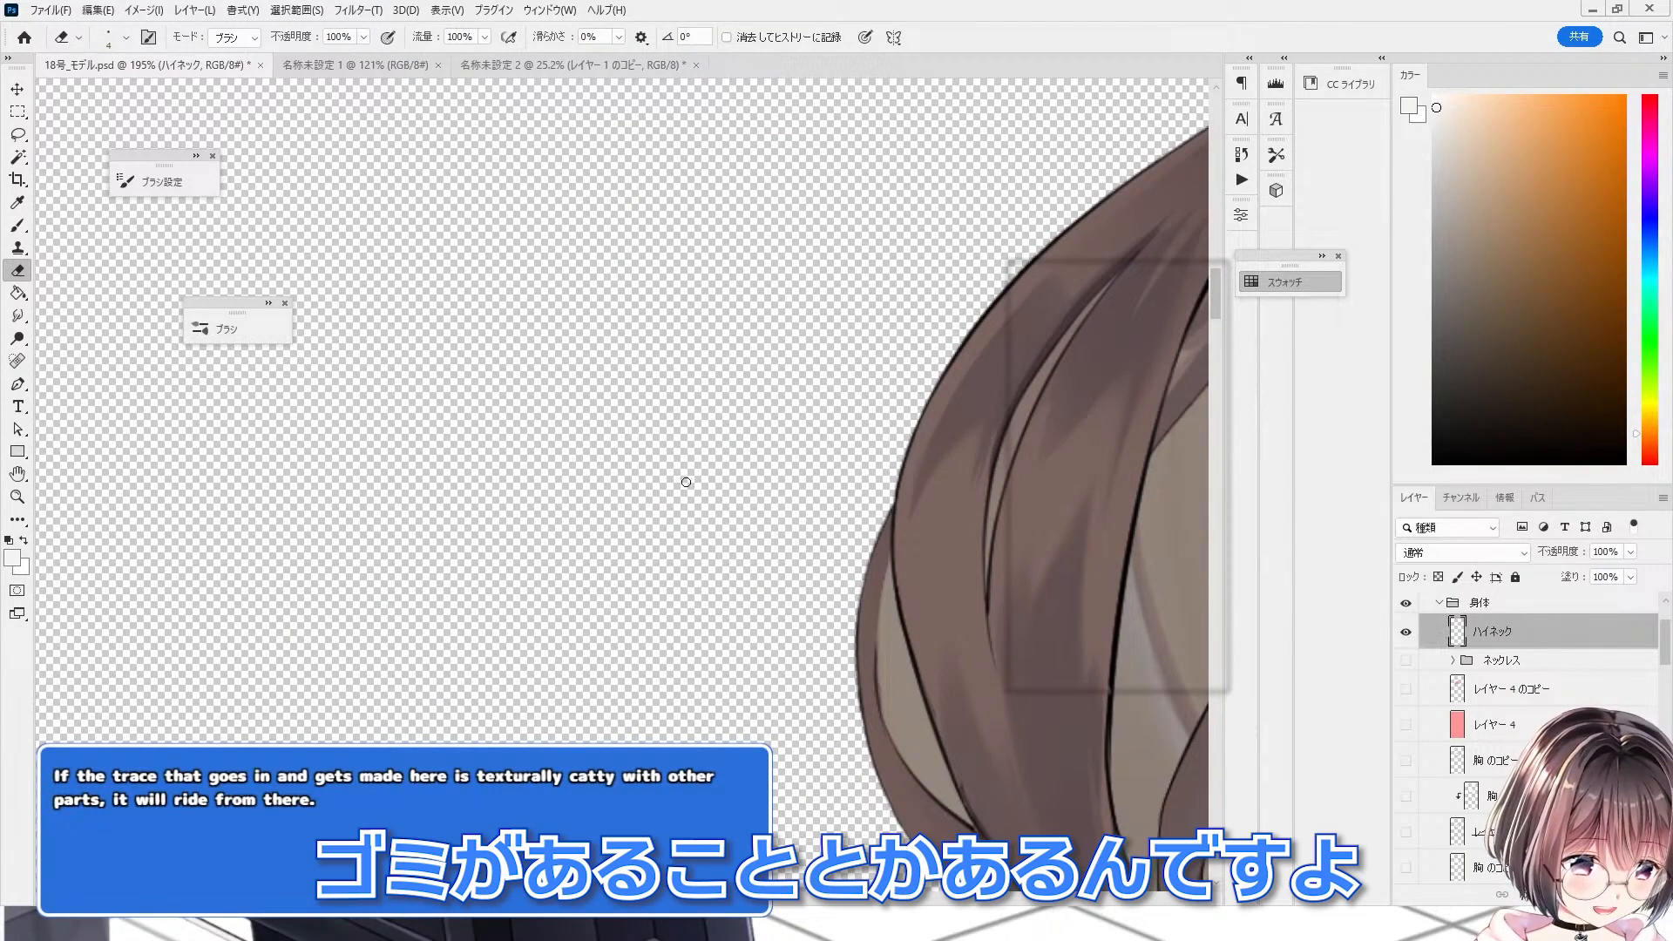
{"action": "scroll", "coordinate": [118, 472], "scroll_direction": "down", "scroll_amount": 6}
{"action": "key", "text": "b"}
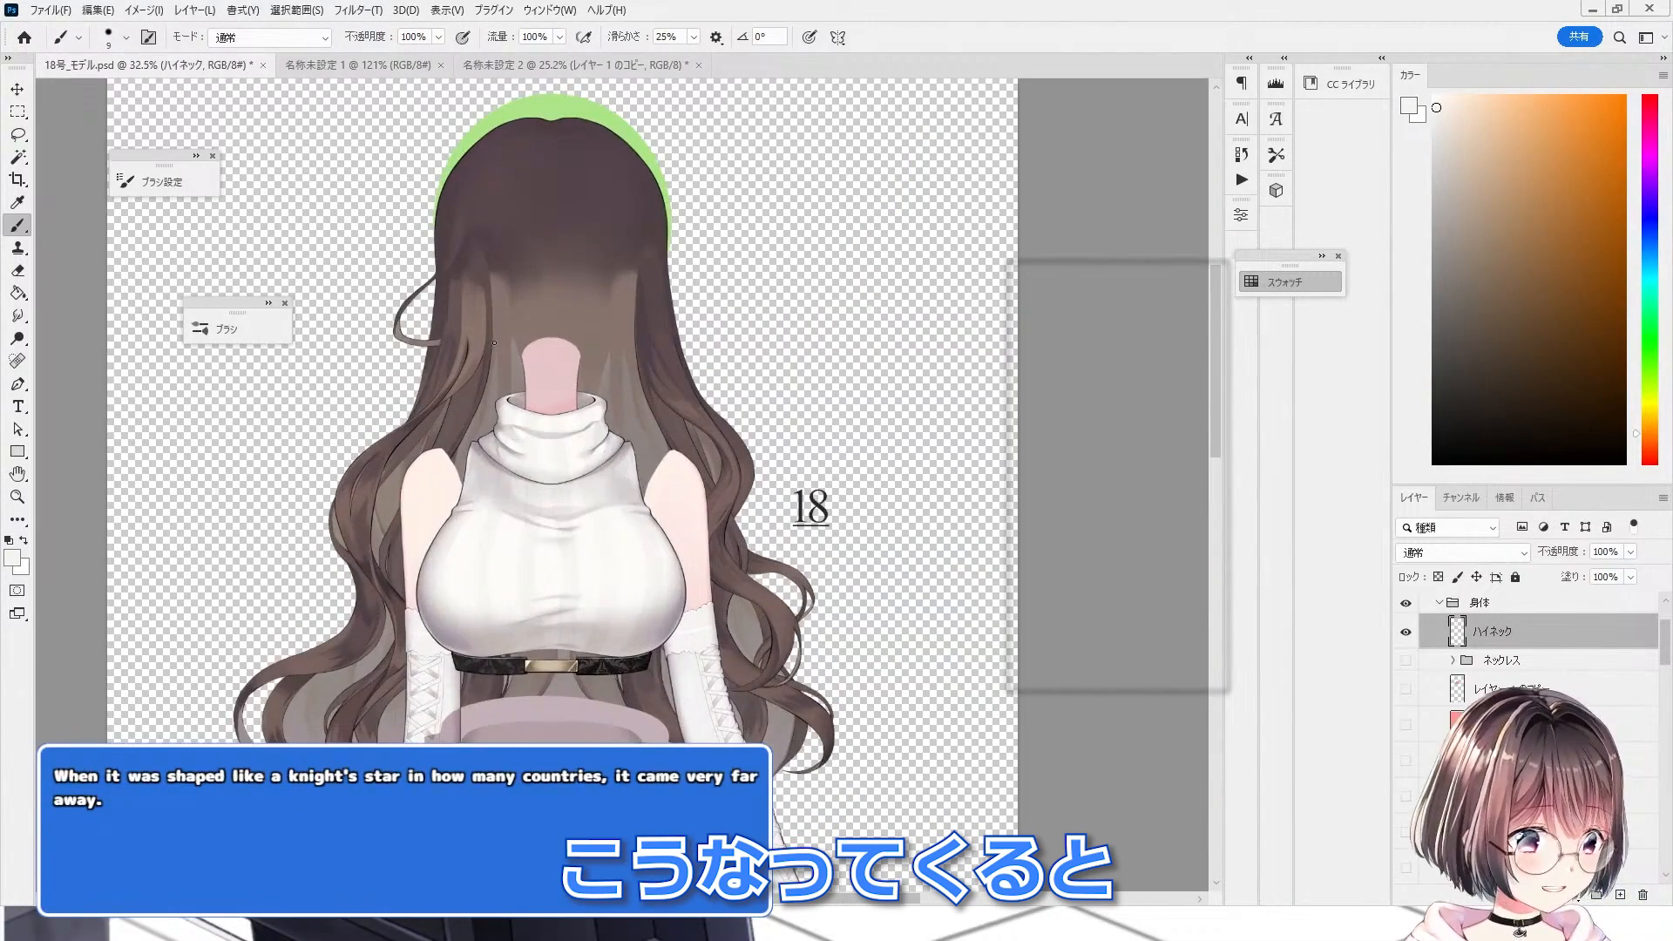
{"action": "scroll", "coordinate": [500, 350], "scroll_direction": "up", "scroll_amount": 1}
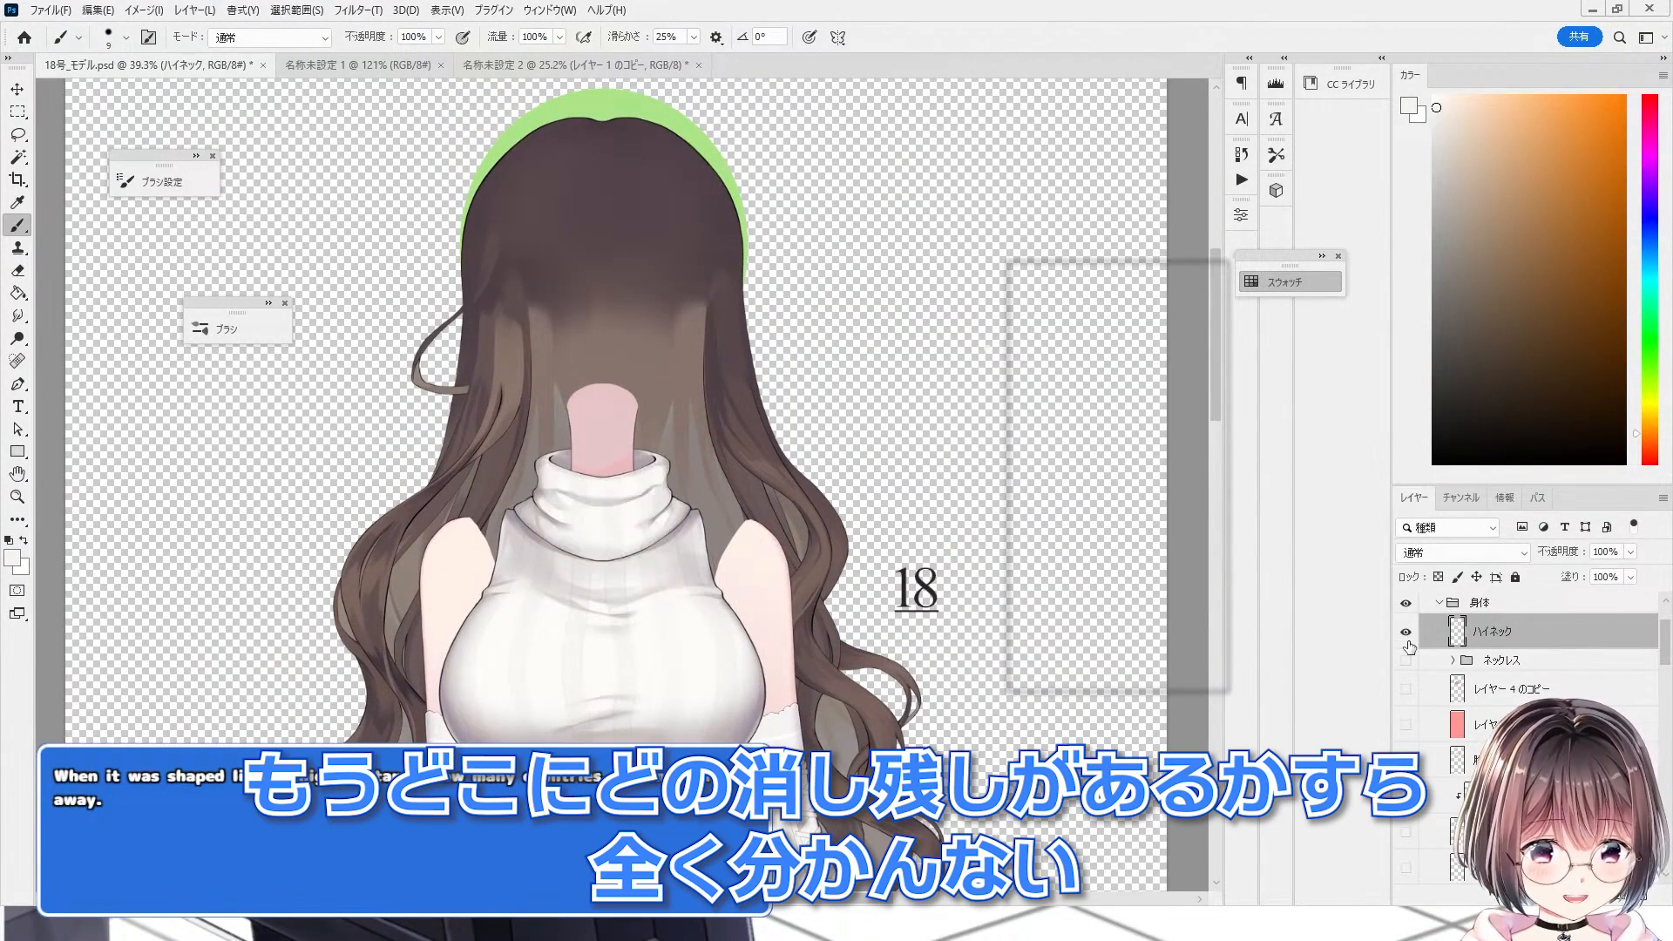
{"action": "key", "text": "h"}
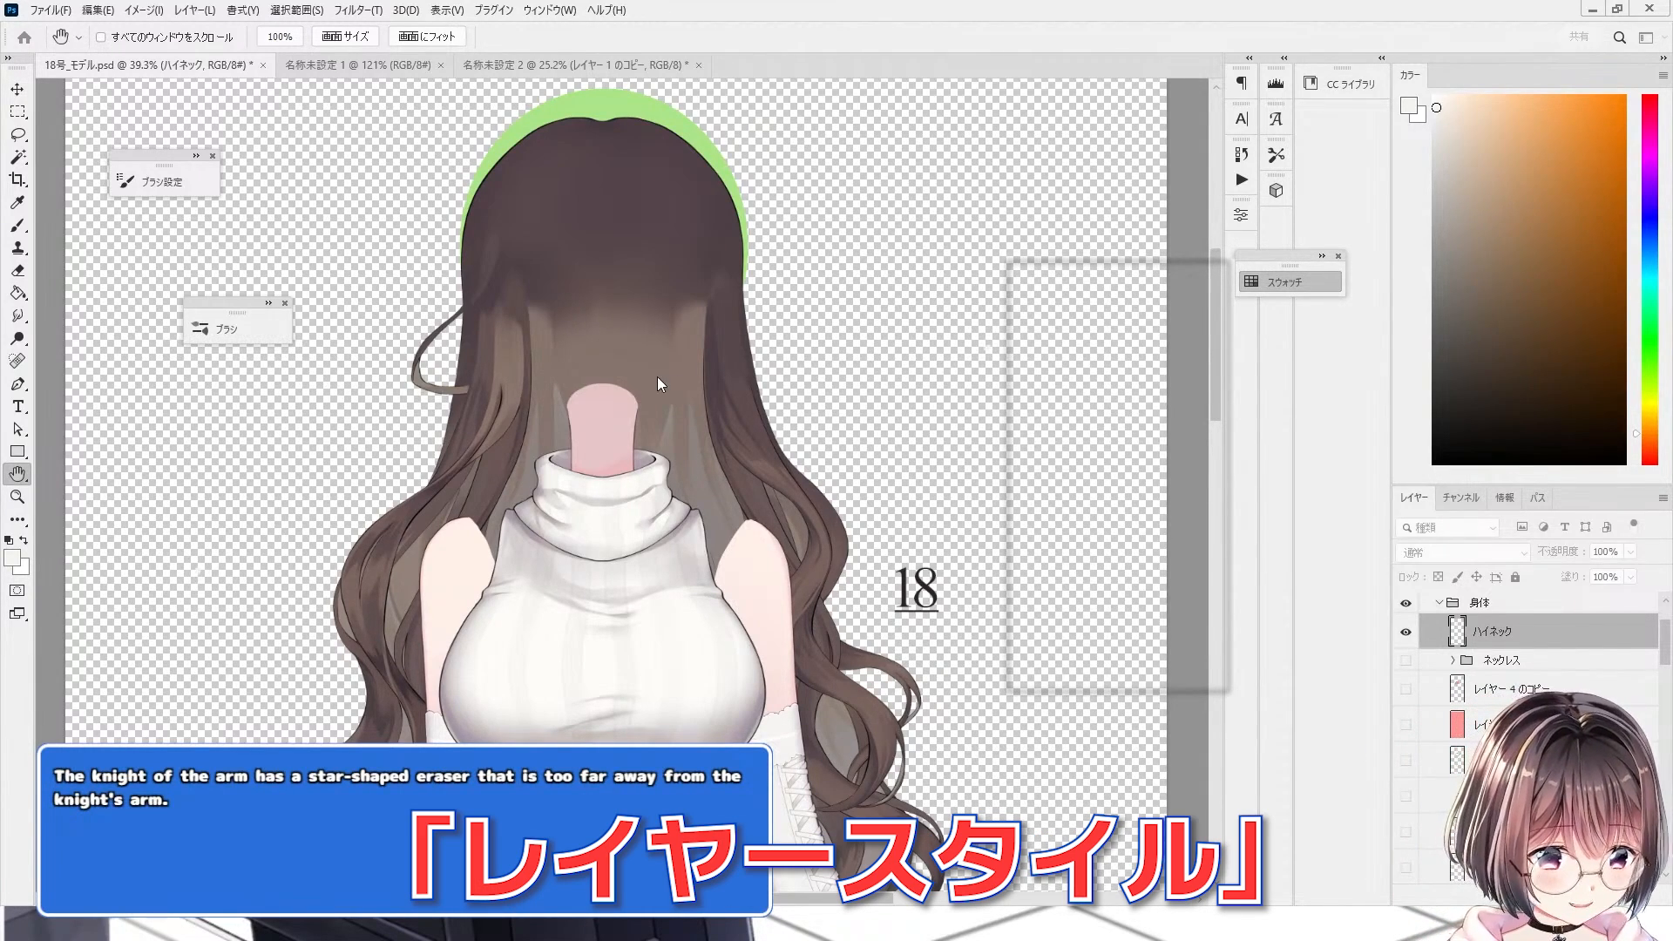
{"action": "key", "text": "b"}
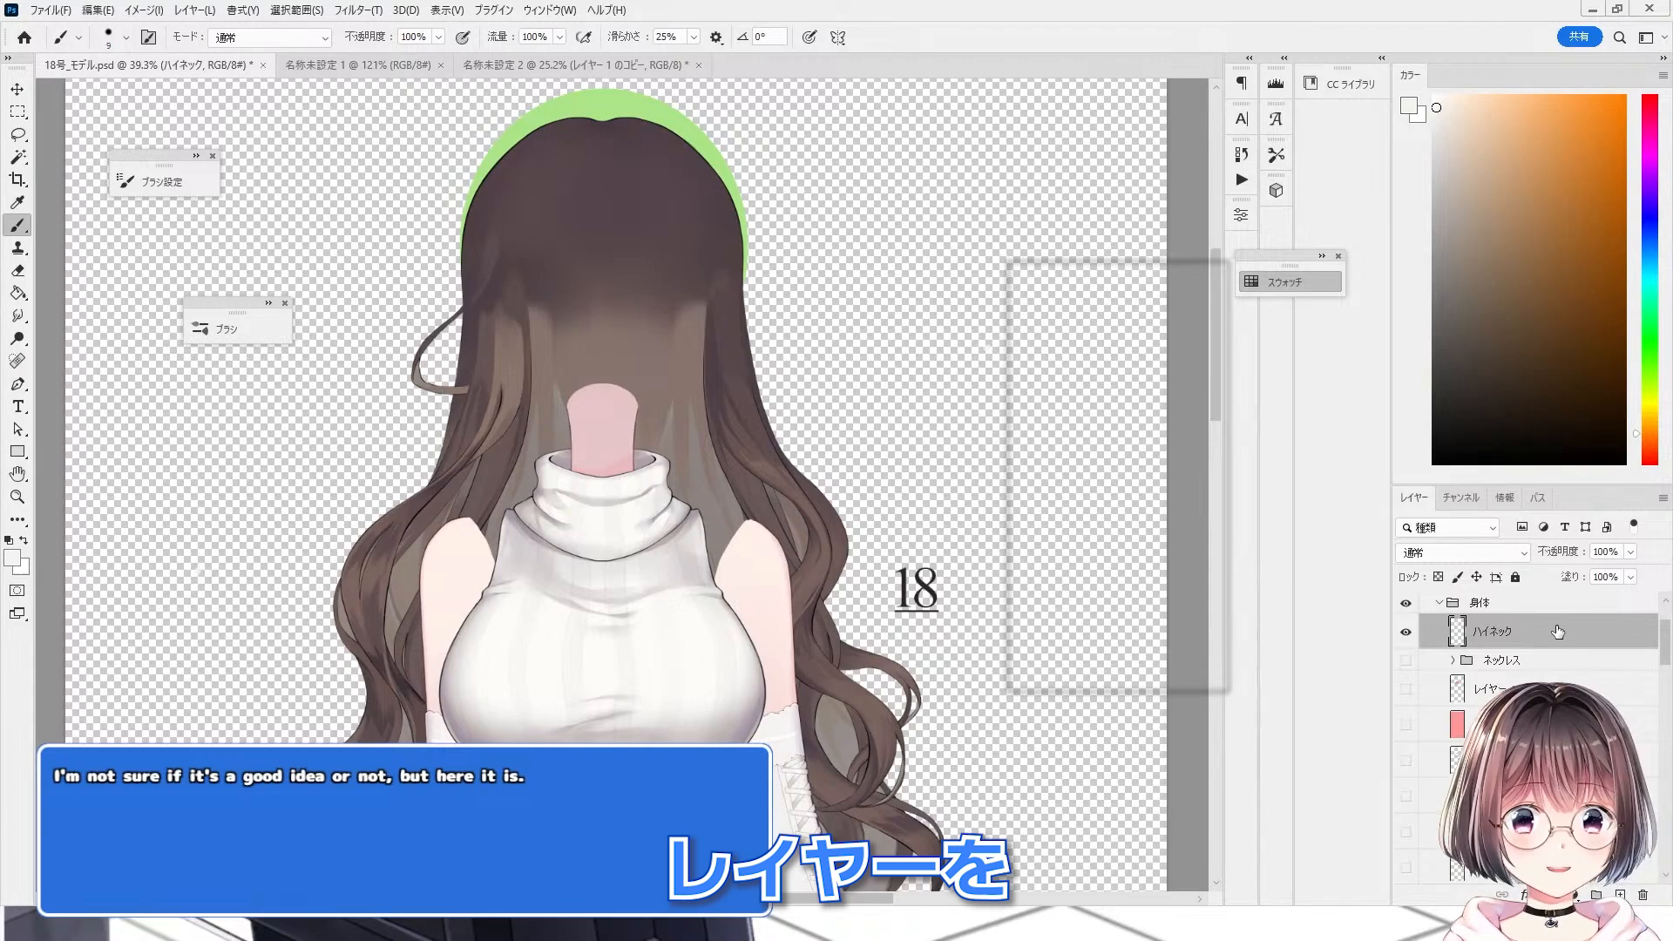
{"action": "double_click", "coordinate": [1557, 631]}
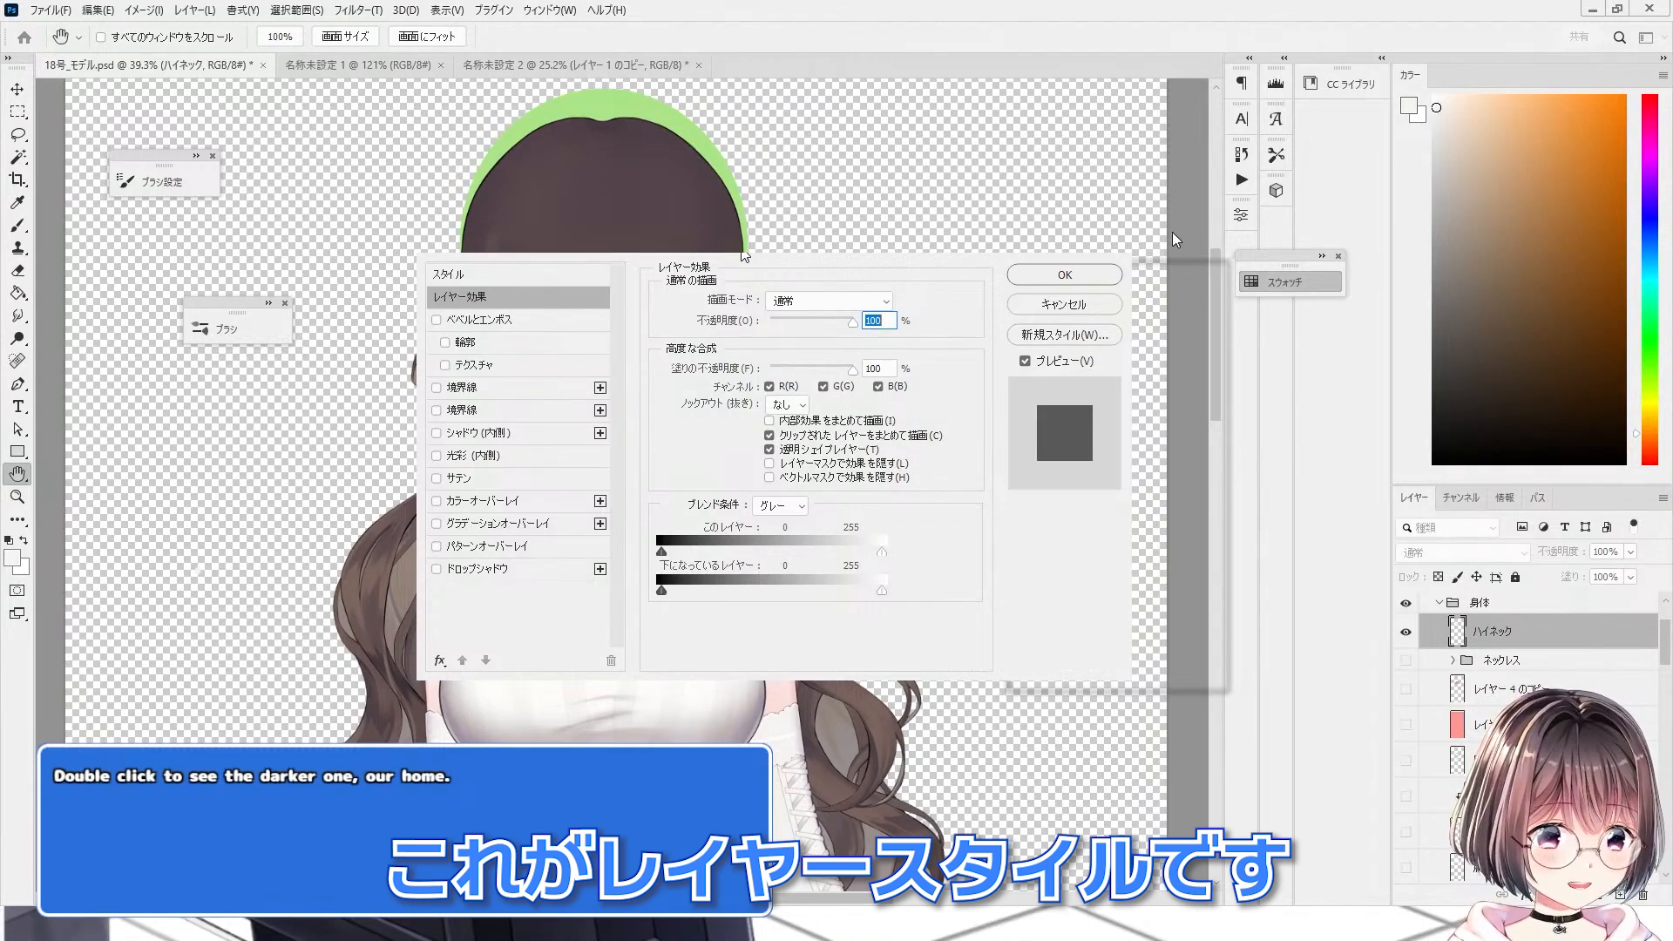
{"action": "left_click", "coordinate": [514, 388]}
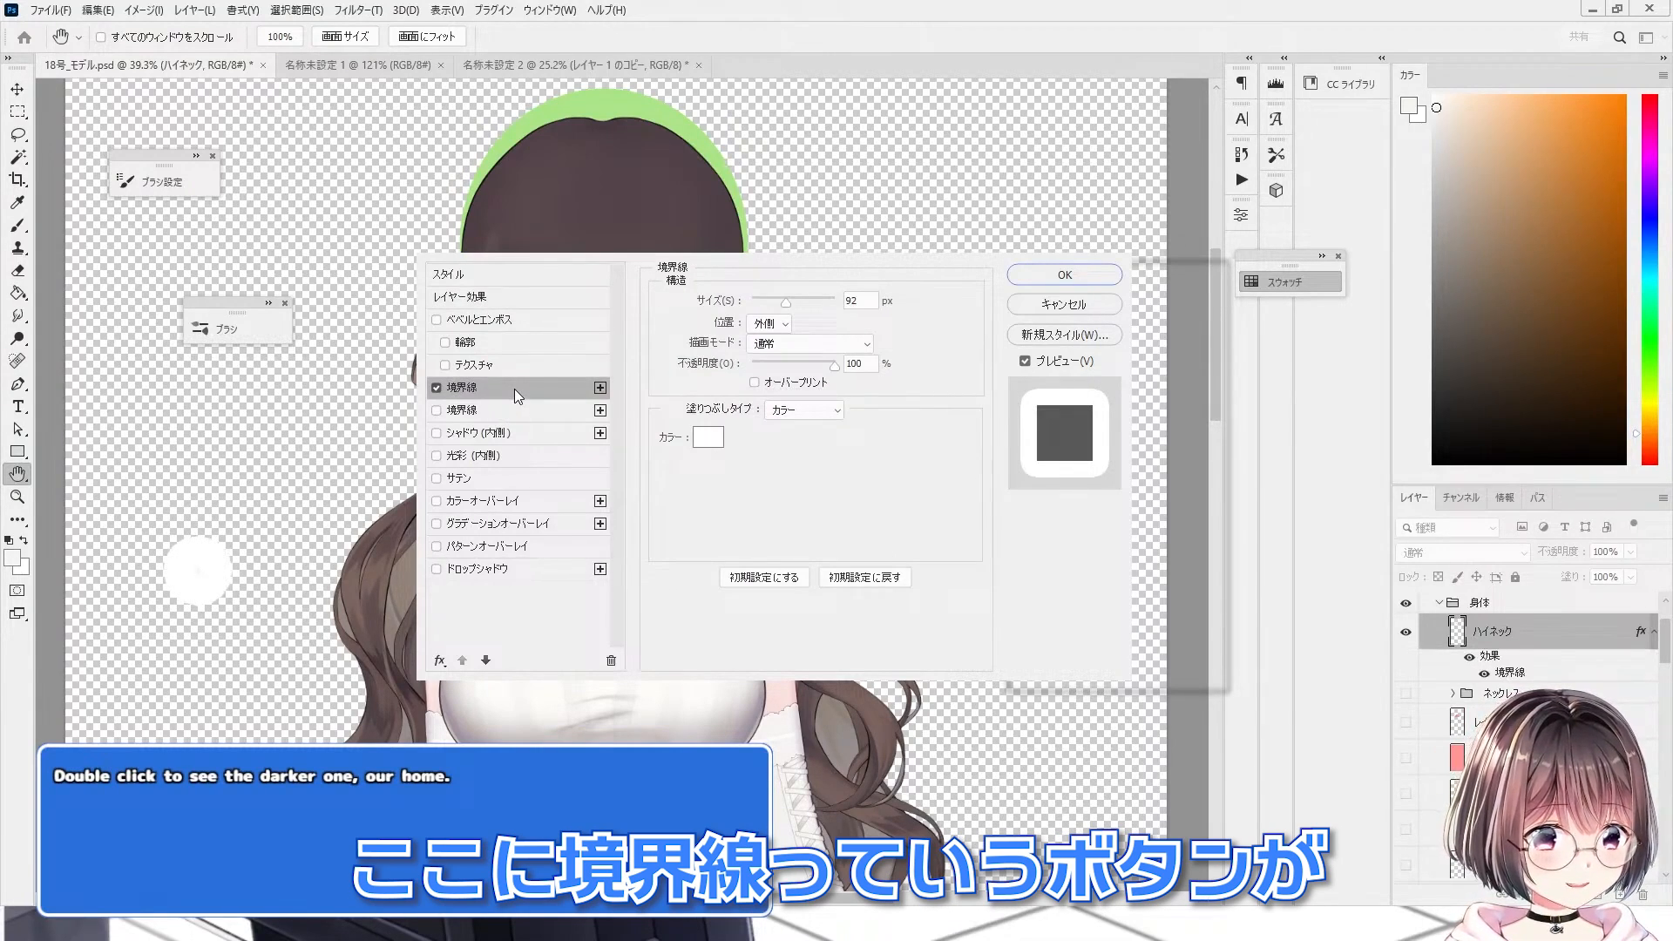
Step: Set the Stroke (境界線) size to 53 px to reveal stray marks around the layer's painted area
{"action": "scroll", "coordinate": [514, 388], "scroll_direction": "down", "scroll_amount": 1}
{"action": "scroll", "coordinate": [549, 425], "scroll_direction": "up", "scroll_amount": 1}
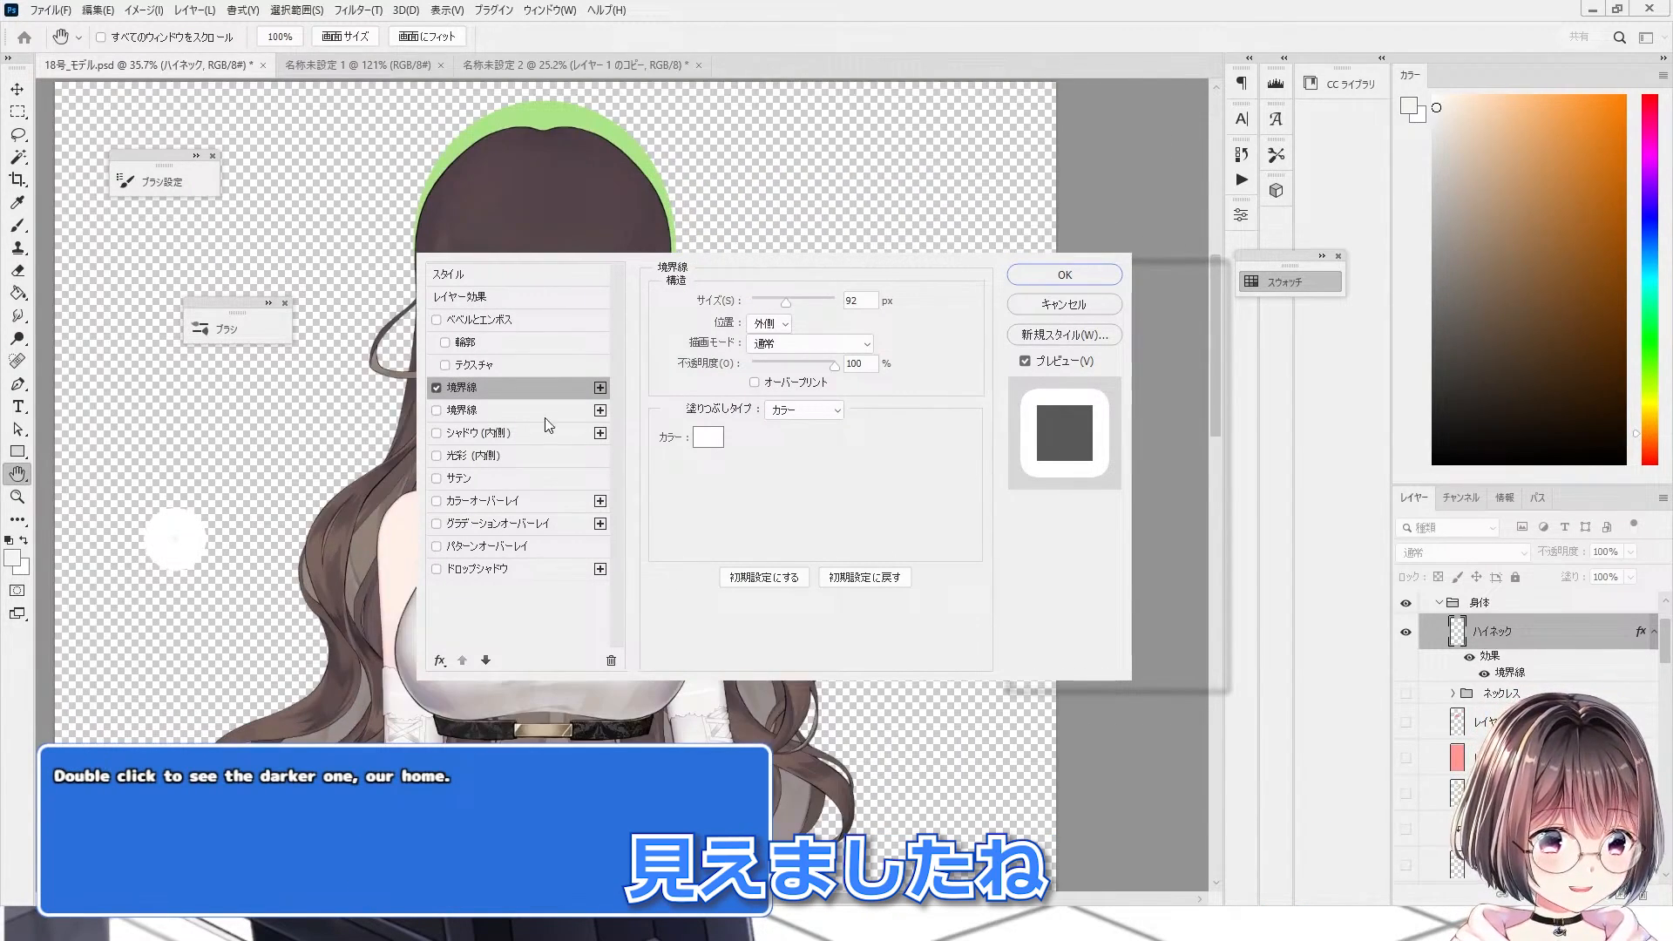
{"action": "left_click", "coordinate": [438, 389]}
{"action": "left_click", "coordinate": [438, 390]}
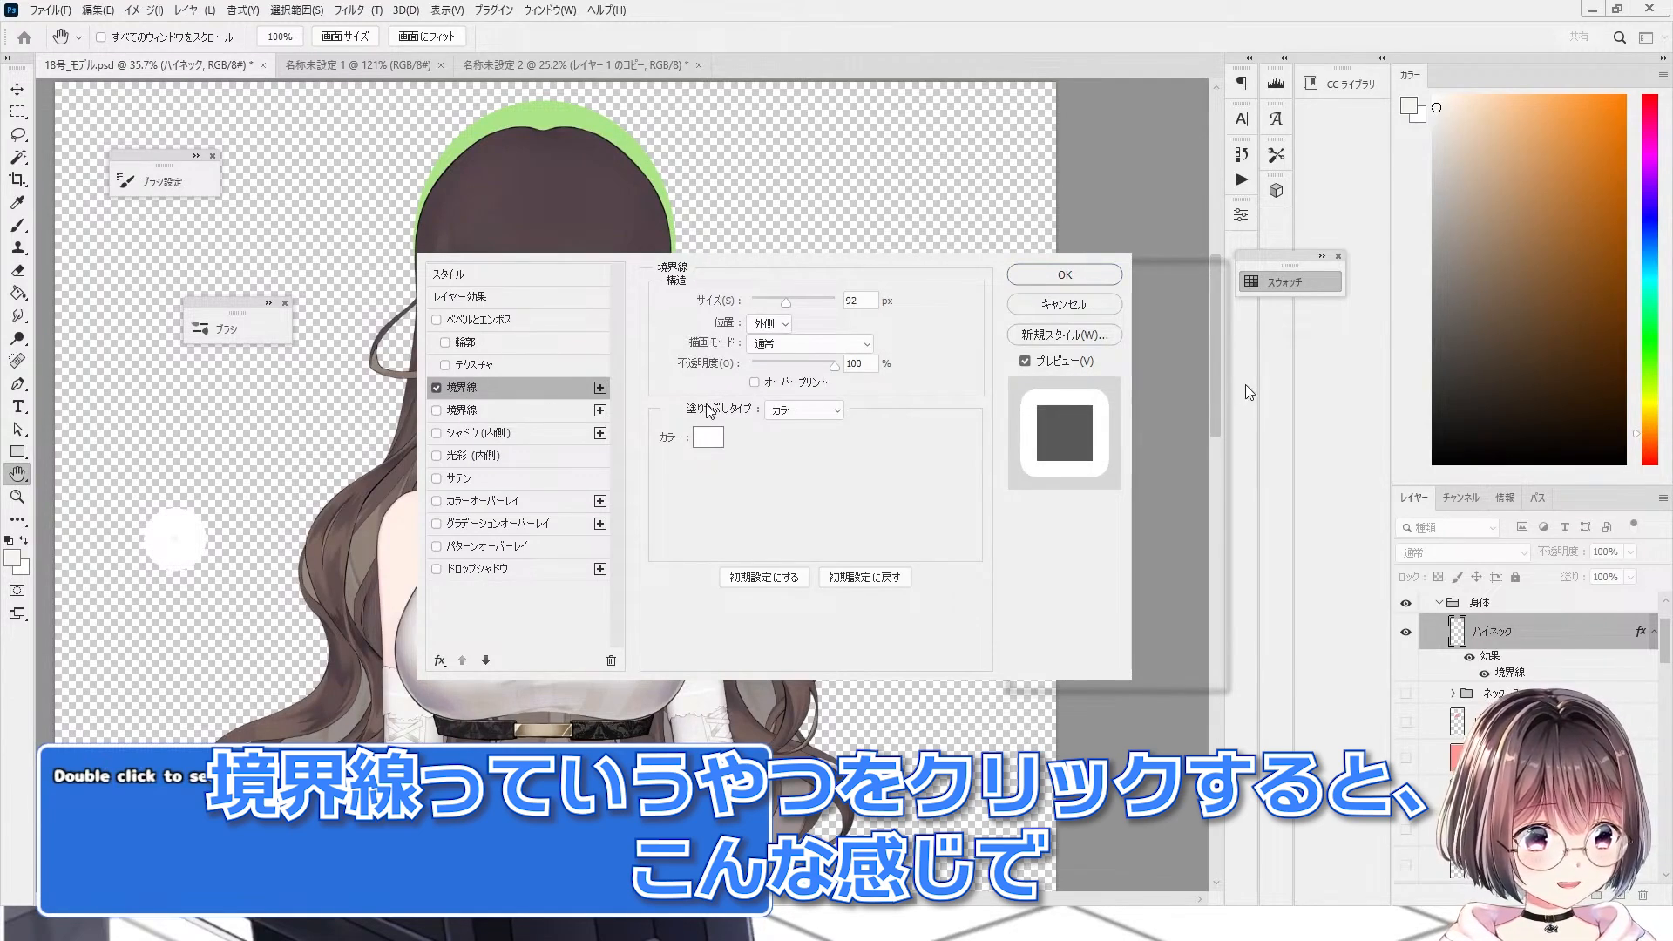
{"action": "scroll", "coordinate": [224, 531], "scroll_direction": "up", "scroll_amount": 5}
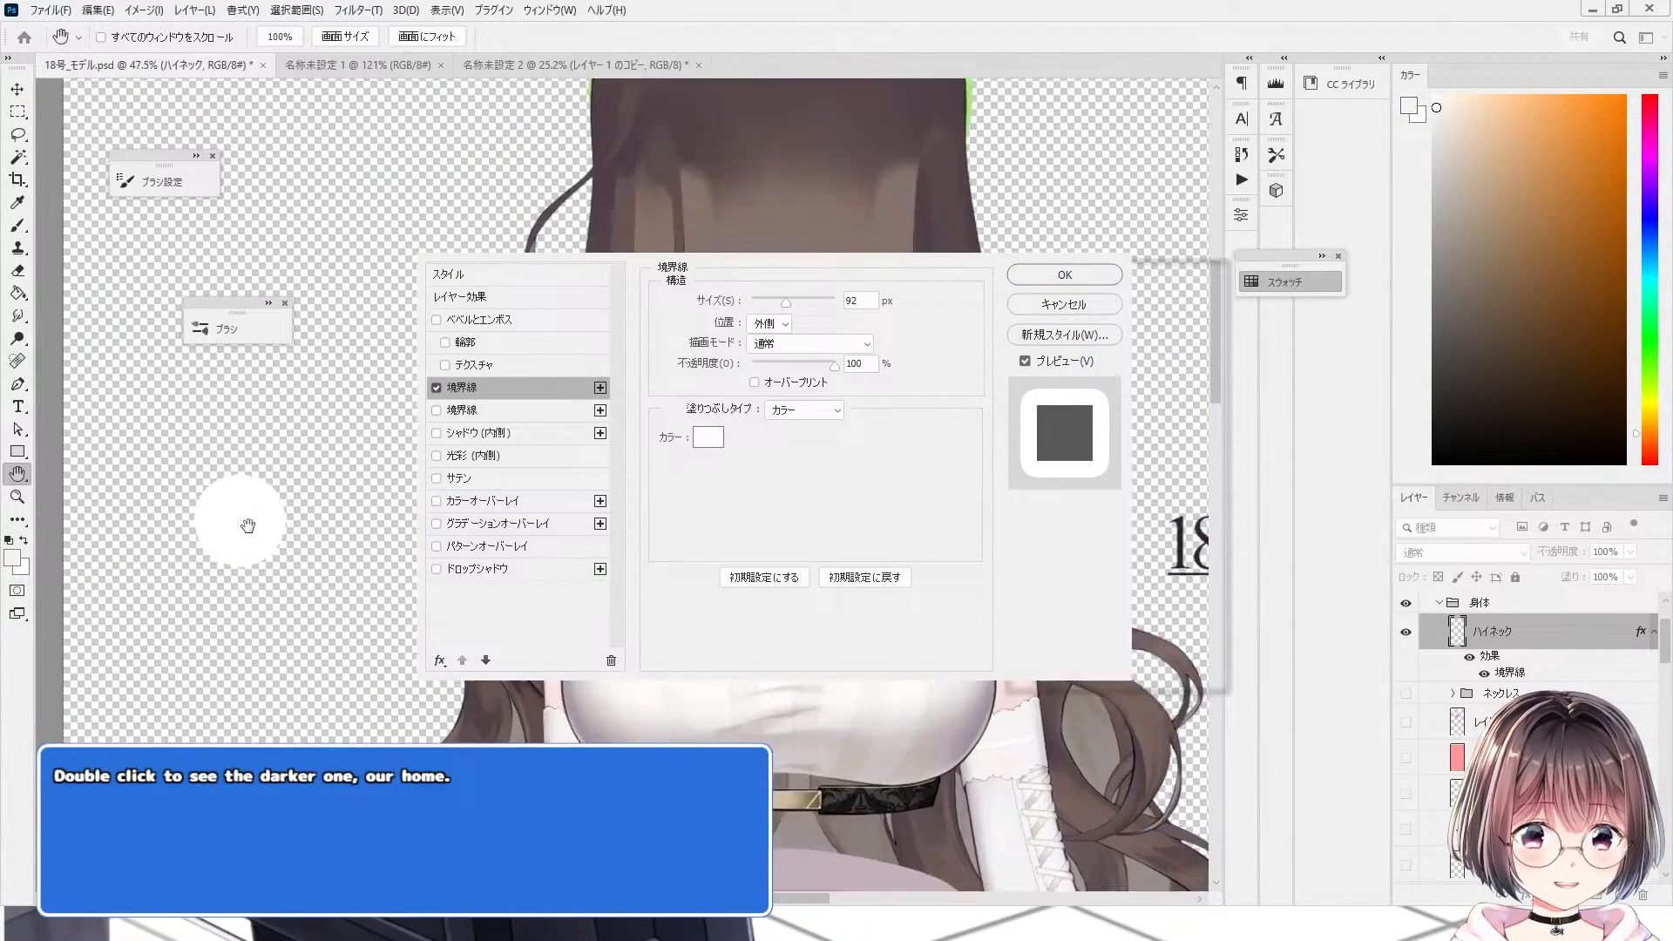
{"action": "scroll", "coordinate": [235, 528], "scroll_direction": "down", "scroll_amount": 3}
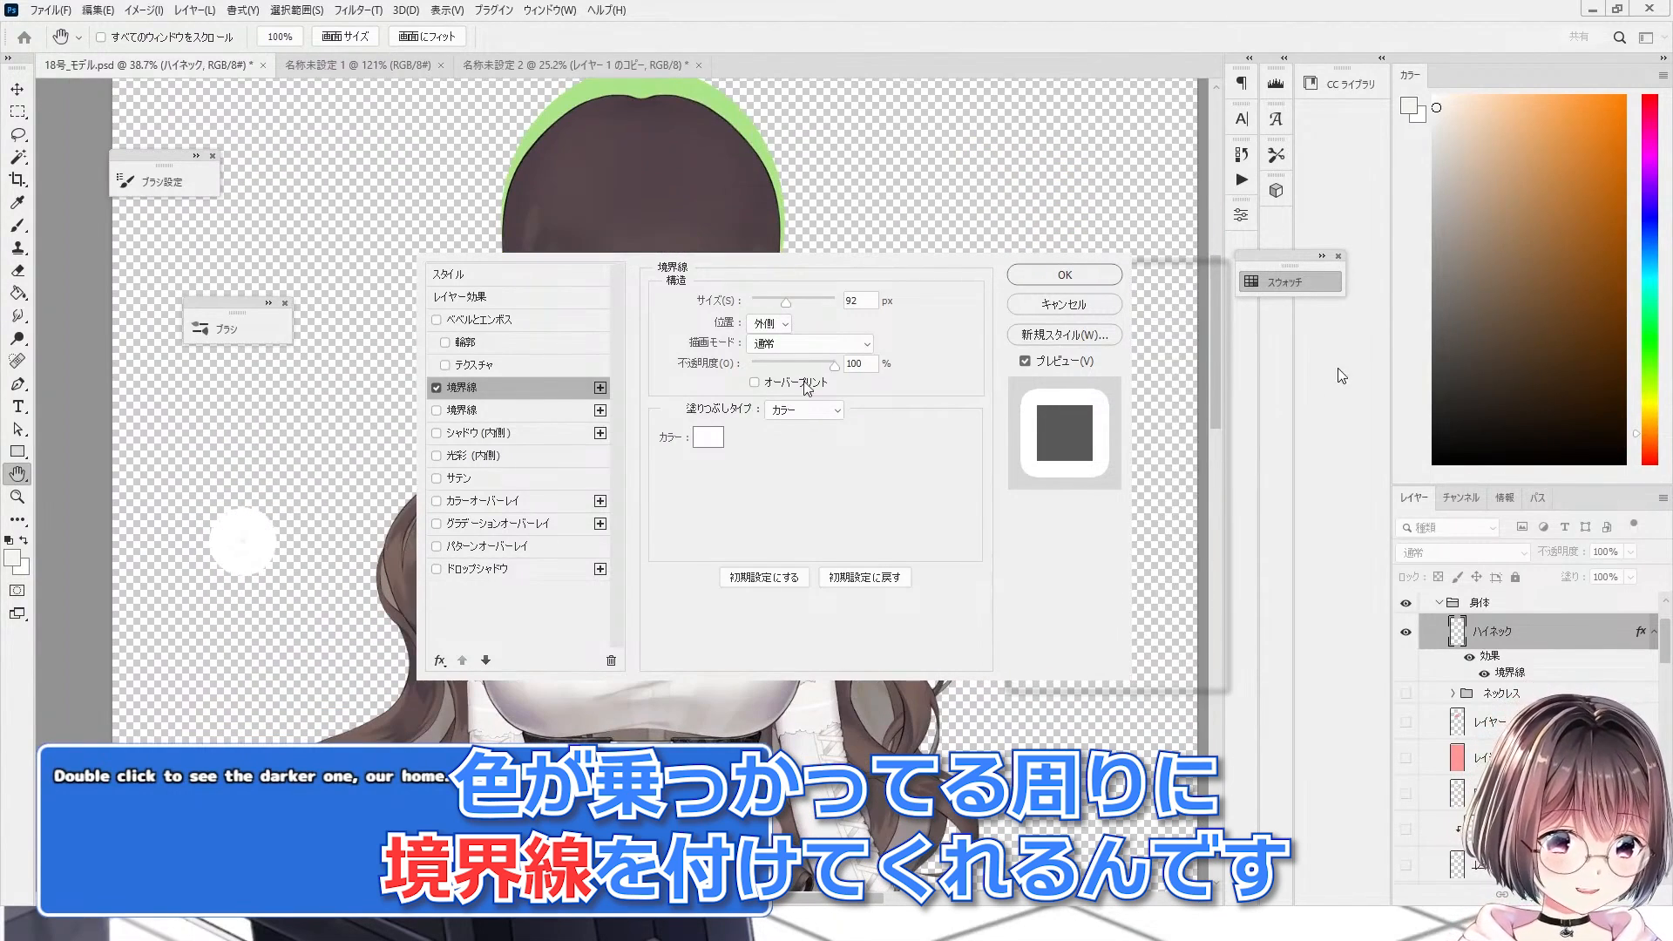
{"action": "left_click", "coordinate": [871, 300]}
{"action": "type", "text": "53"}
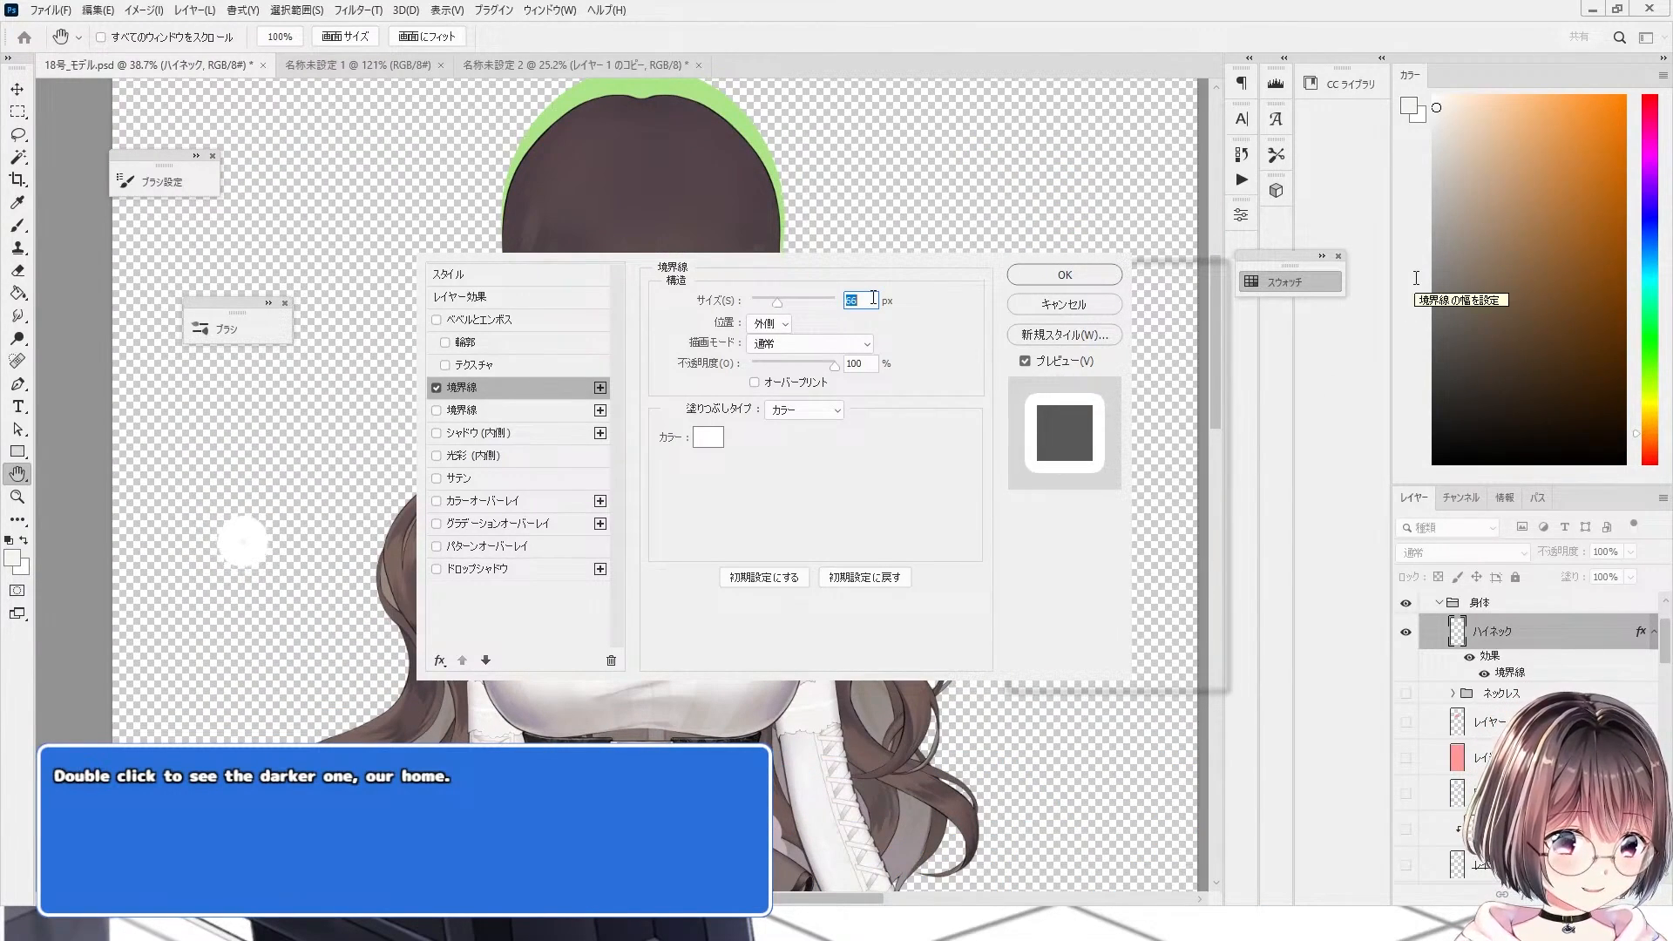
Step: Reduce the Stroke size, change the stroke colour to red, and apply the layer style
{"action": "scroll", "coordinate": [874, 298], "scroll_direction": "down", "scroll_amount": 9}
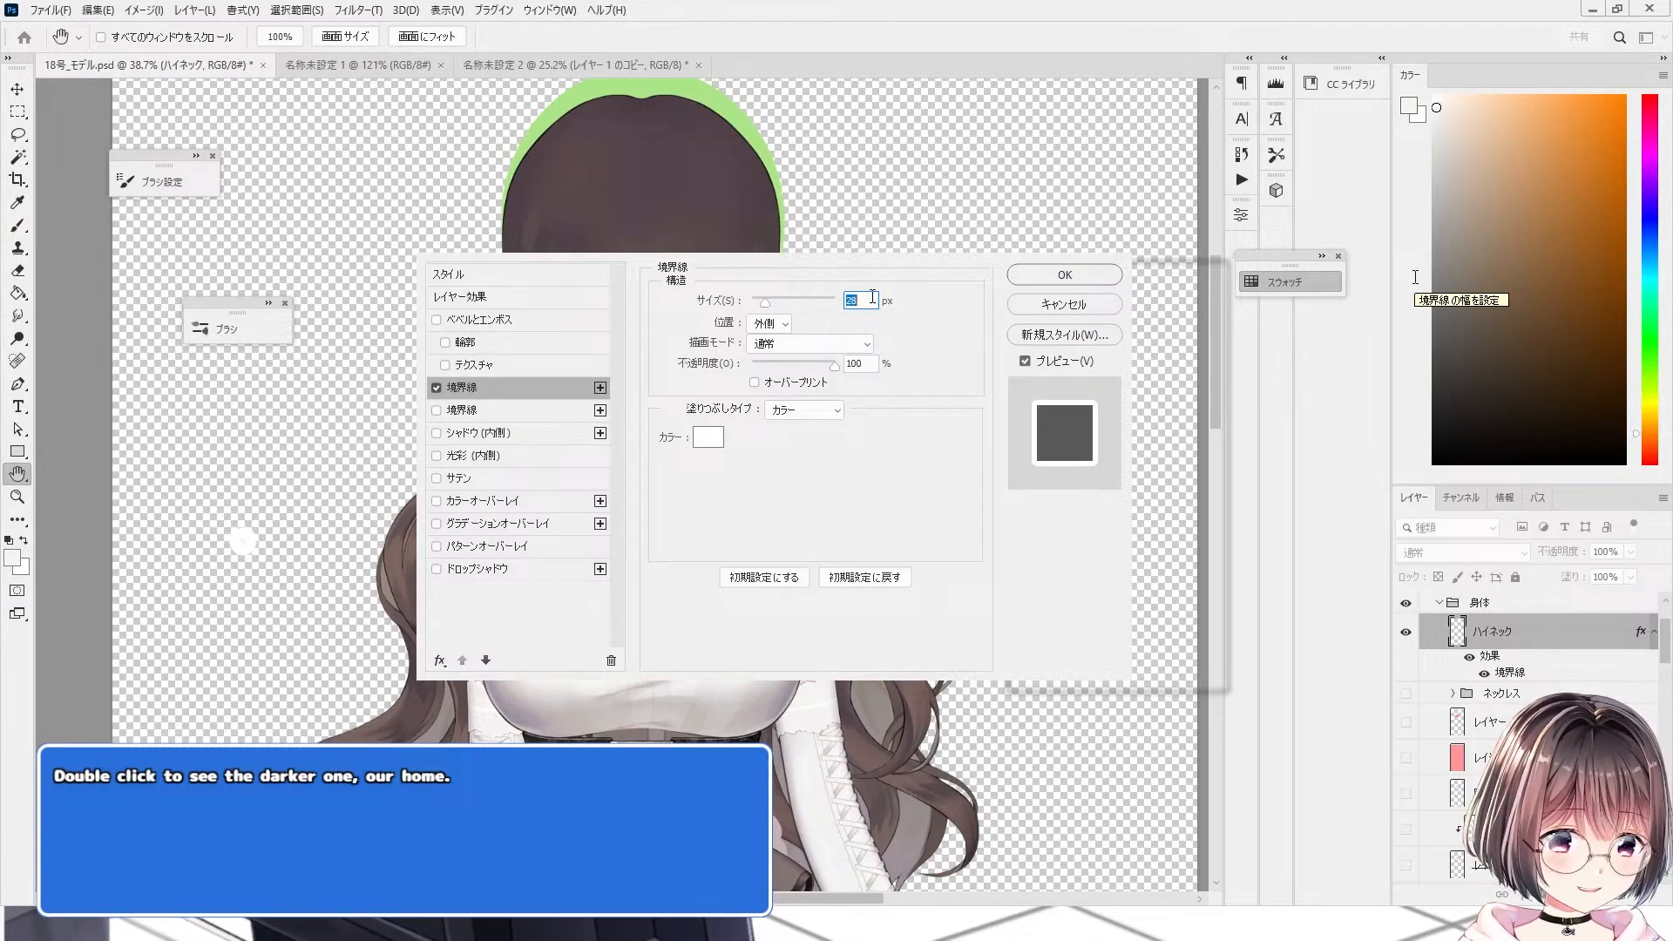
{"action": "scroll", "coordinate": [873, 297], "scroll_direction": "down", "scroll_amount": 1}
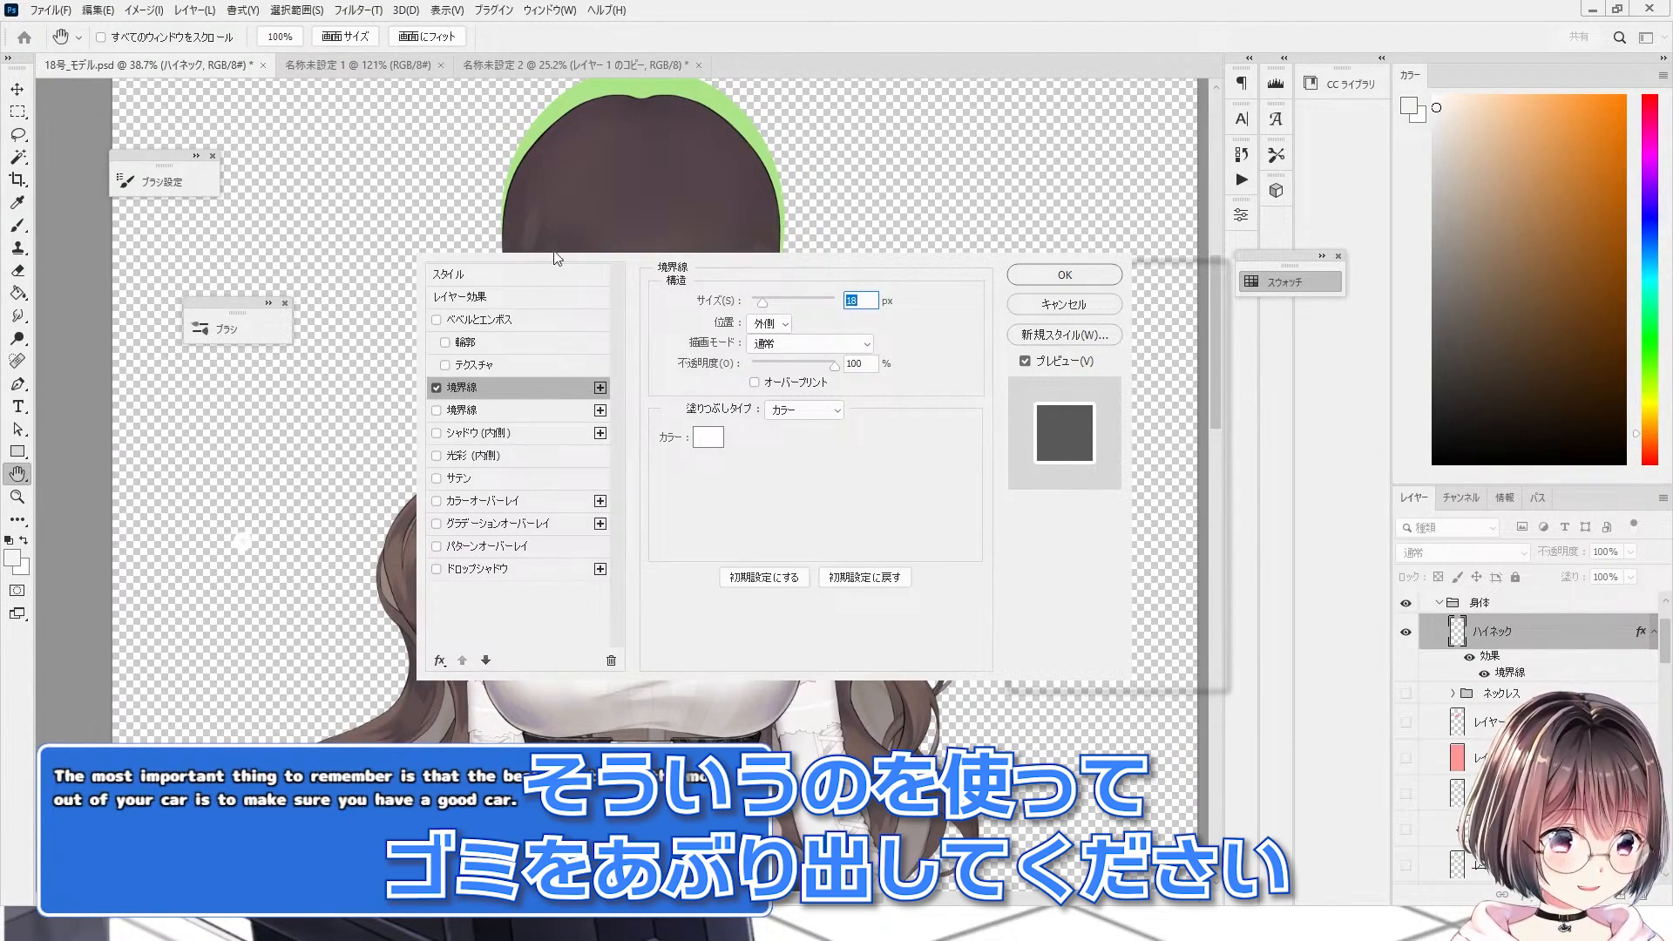
{"action": "left_click", "coordinate": [706, 441]}
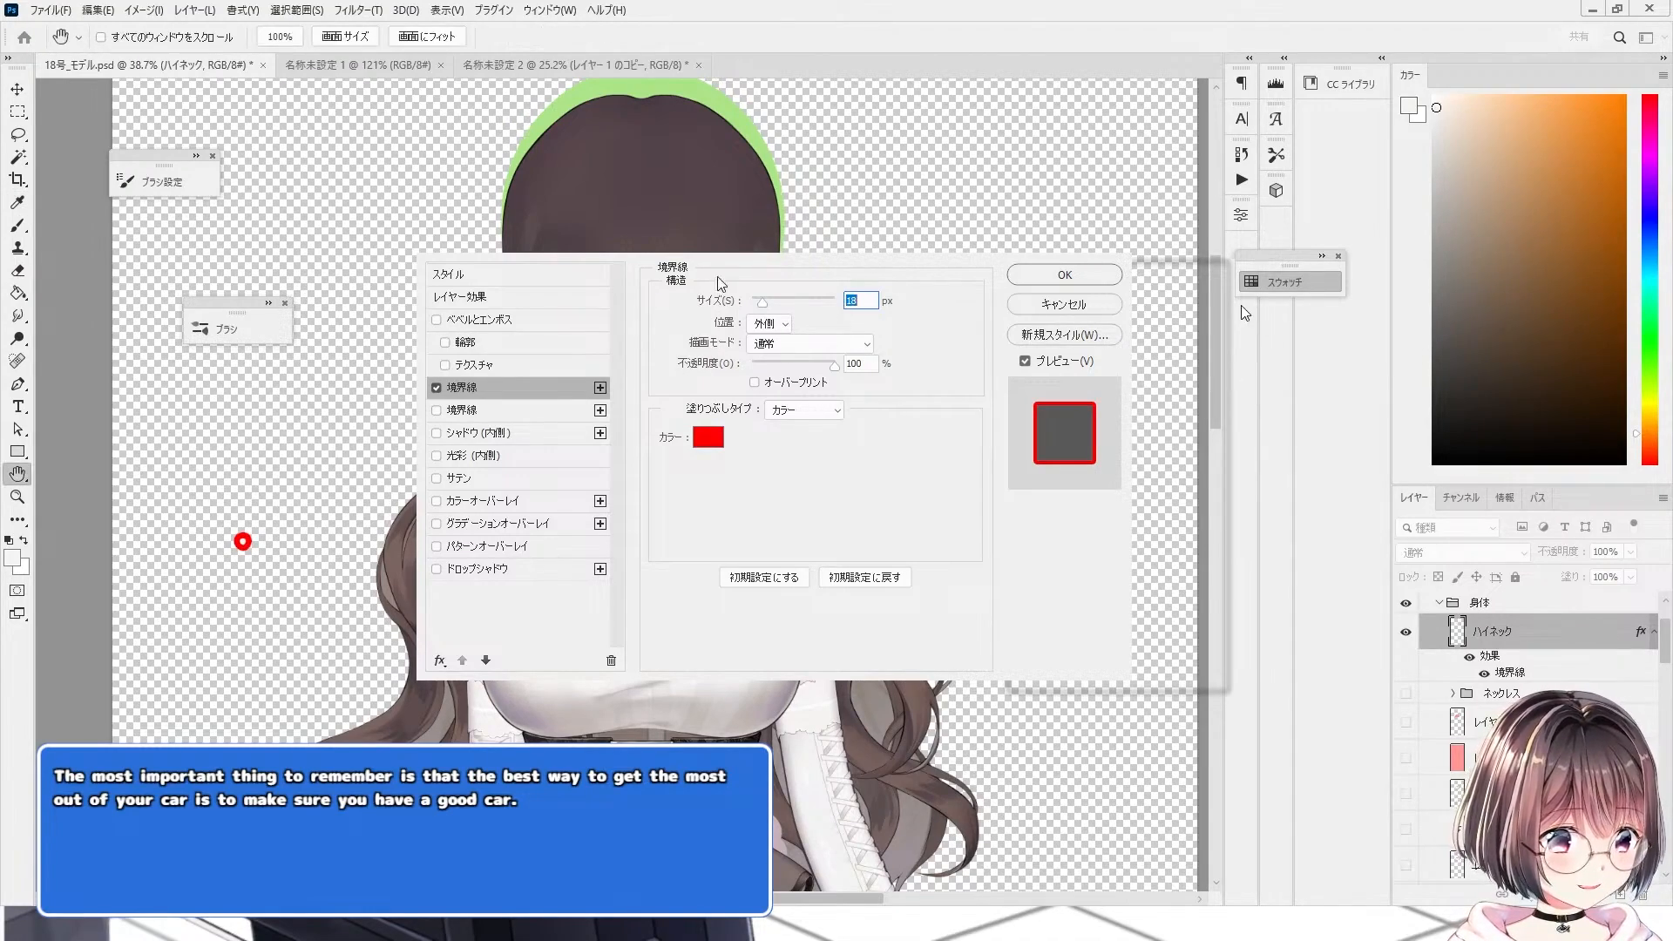
{"action": "key", "text": "Return"}
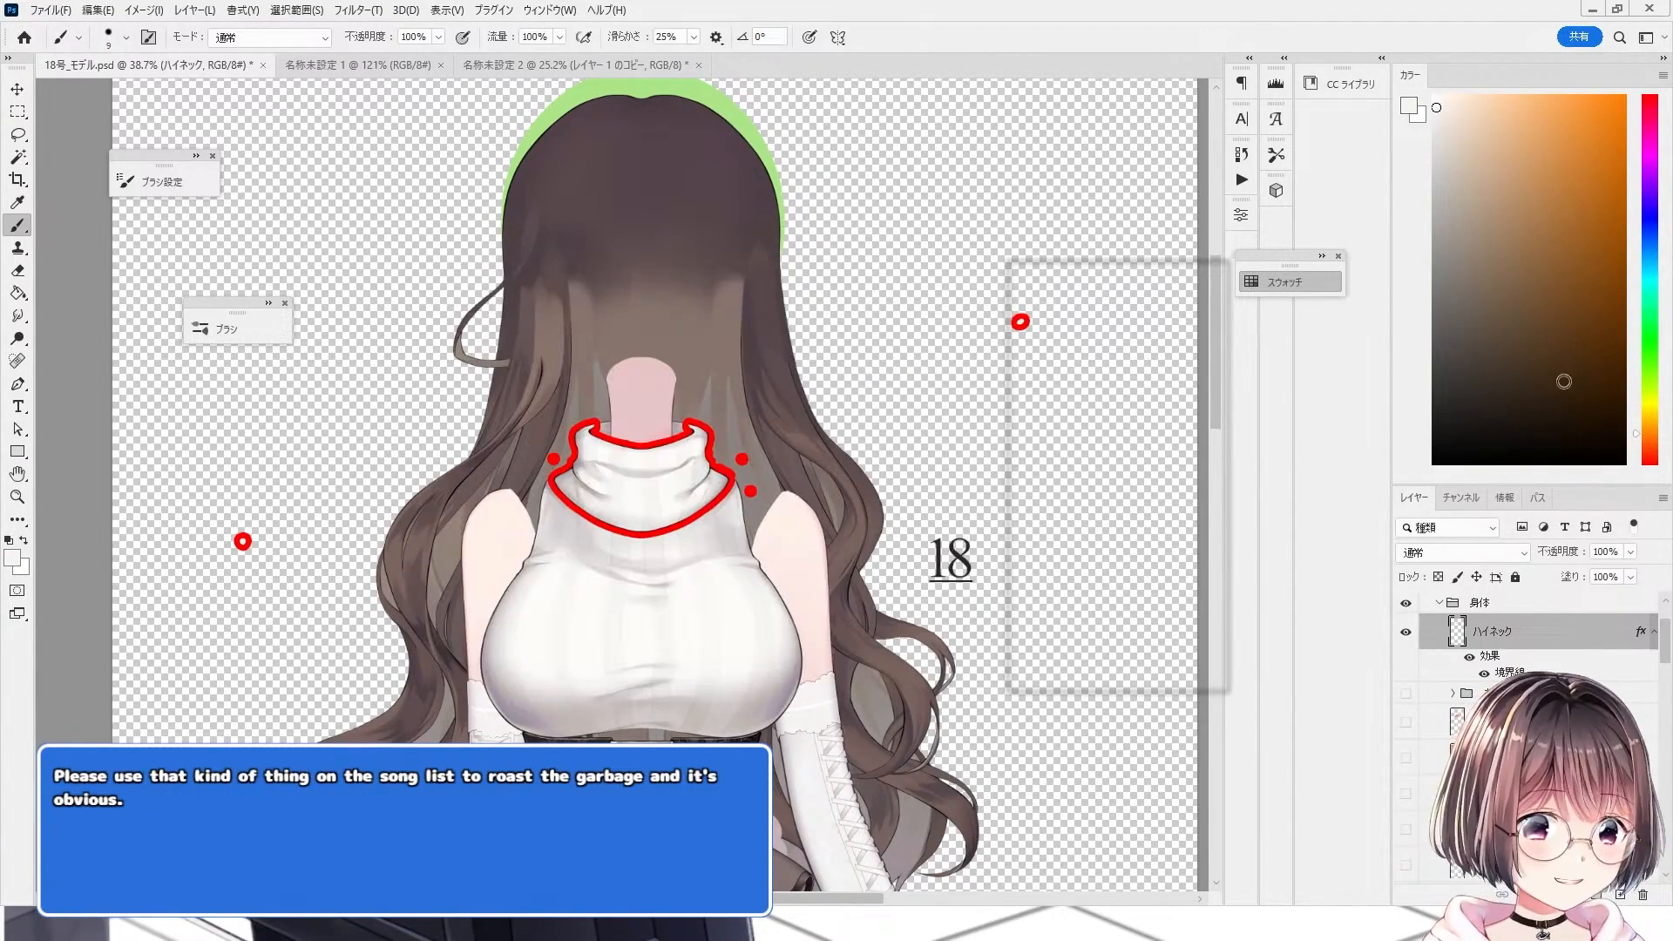
Step: Erase the stray paint mark outlined in red beside the turtleneck using an enlarged Eraser
{"action": "scroll", "coordinate": [386, 649], "scroll_direction": "down", "scroll_amount": 4}
{"action": "scroll", "coordinate": [218, 589], "scroll_direction": "up", "scroll_amount": 5}
{"action": "scroll", "coordinate": [218, 589], "scroll_direction": "down", "scroll_amount": 3}
{"action": "scroll", "coordinate": [515, 552], "scroll_direction": "up", "scroll_amount": 4}
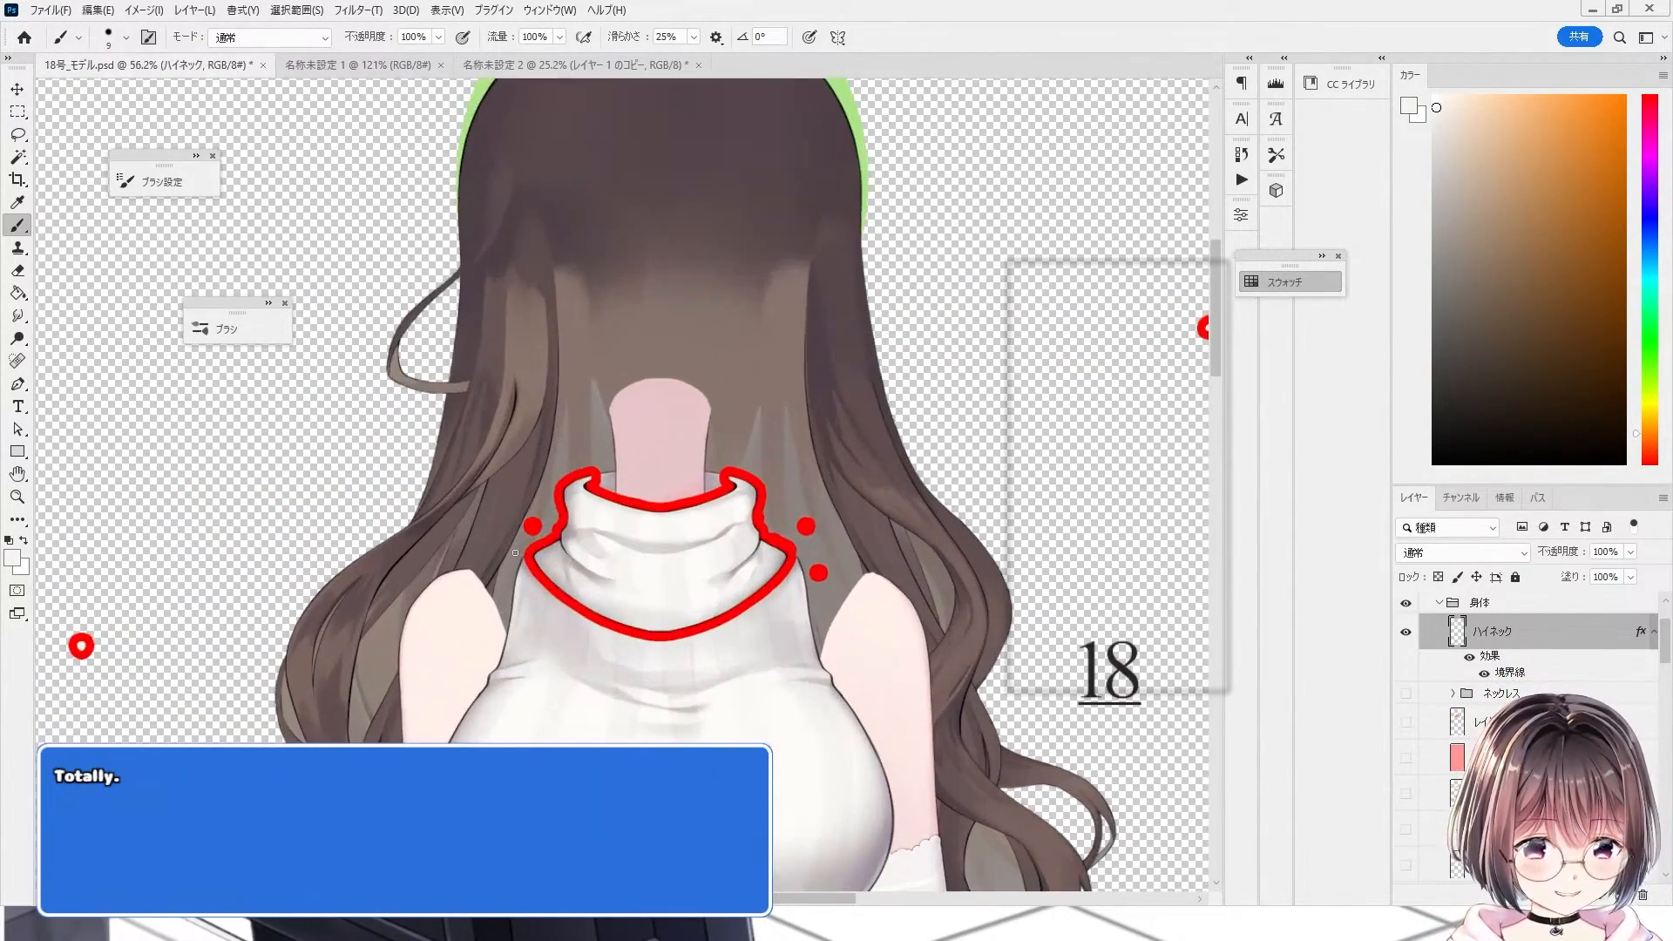
{"action": "scroll", "coordinate": [571, 538], "scroll_direction": "down", "scroll_amount": 6}
{"action": "scroll", "coordinate": [308, 626], "scroll_direction": "up", "scroll_amount": 9}
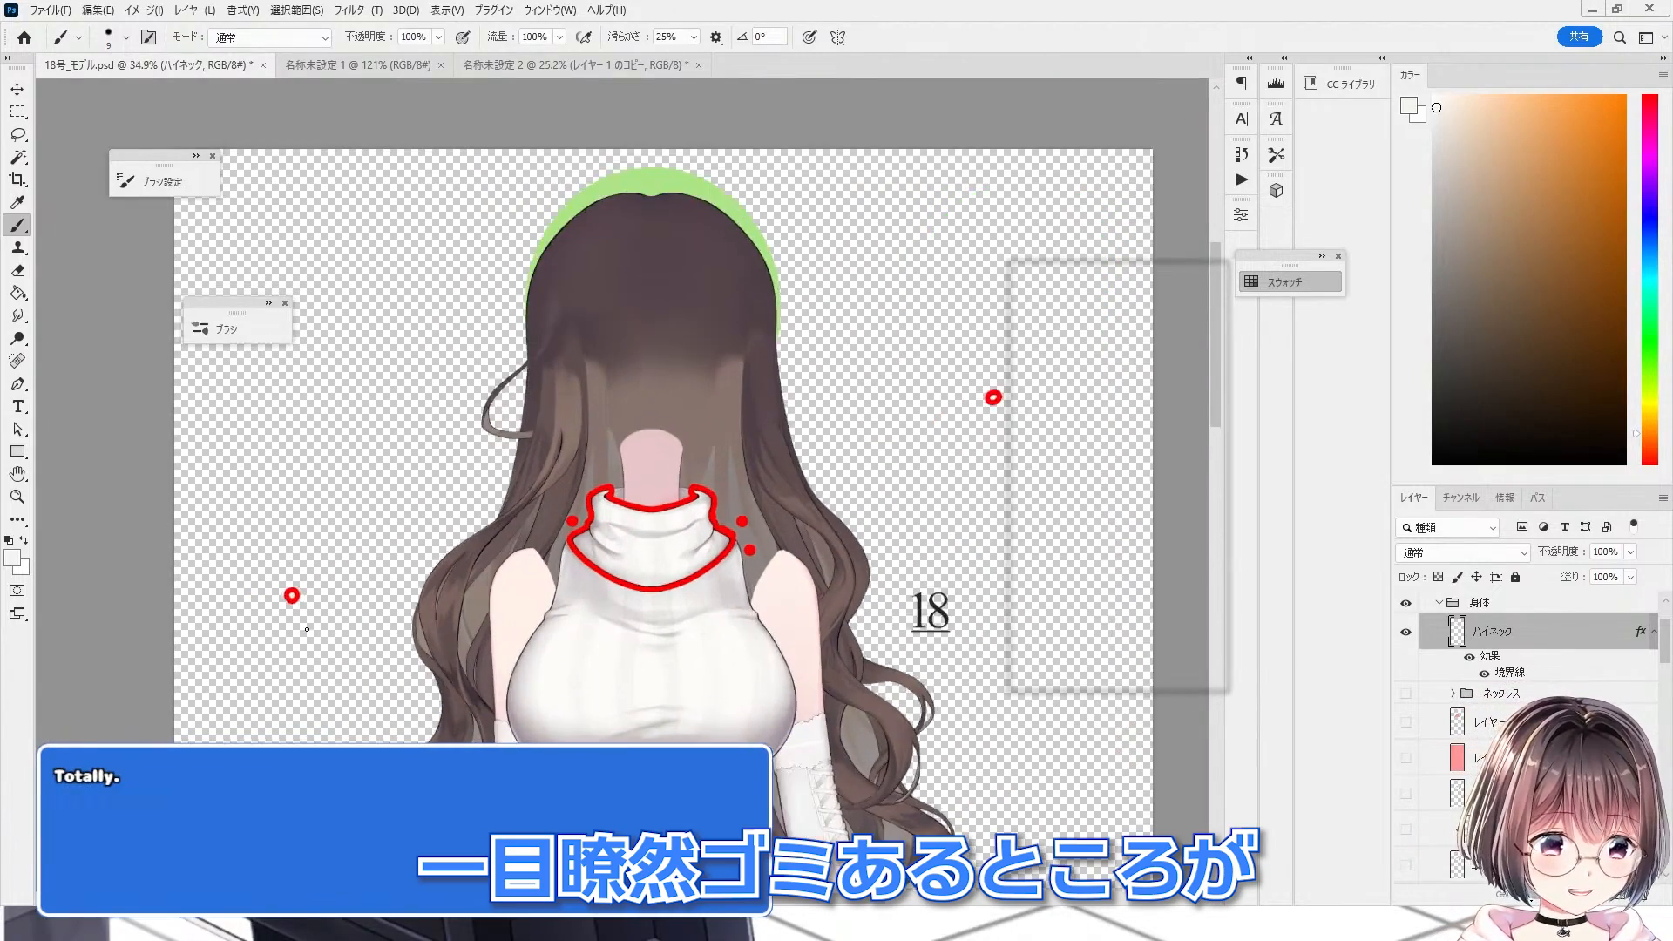
{"action": "key", "text": "e"}
{"action": "key", "text": "bracketright"}
{"action": "key", "text": "bracketright"}
{"action": "key", "text": "bracketright"}
{"action": "key", "text": "bracketright"}
{"action": "key", "text": "bracketright"}
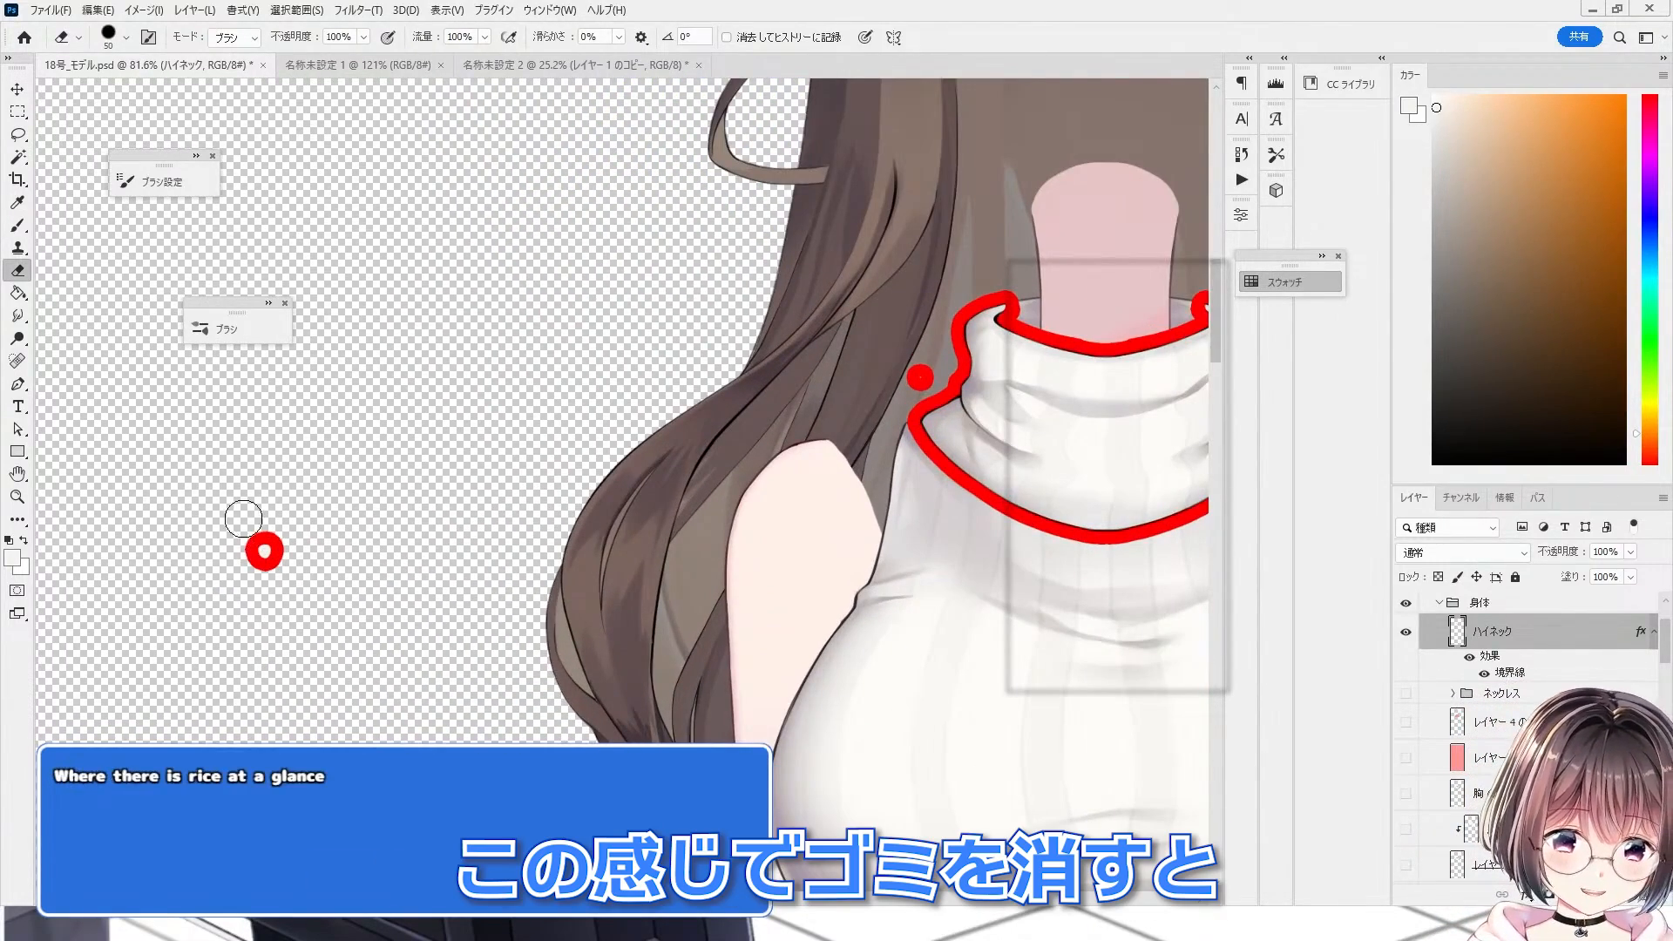
{"action": "left_click", "coordinate": [262, 552]}
{"action": "scroll", "coordinate": [261, 567], "scroll_direction": "down", "scroll_amount": 3}
{"action": "scroll", "coordinate": [637, 466], "scroll_direction": "up", "scroll_amount": 3}
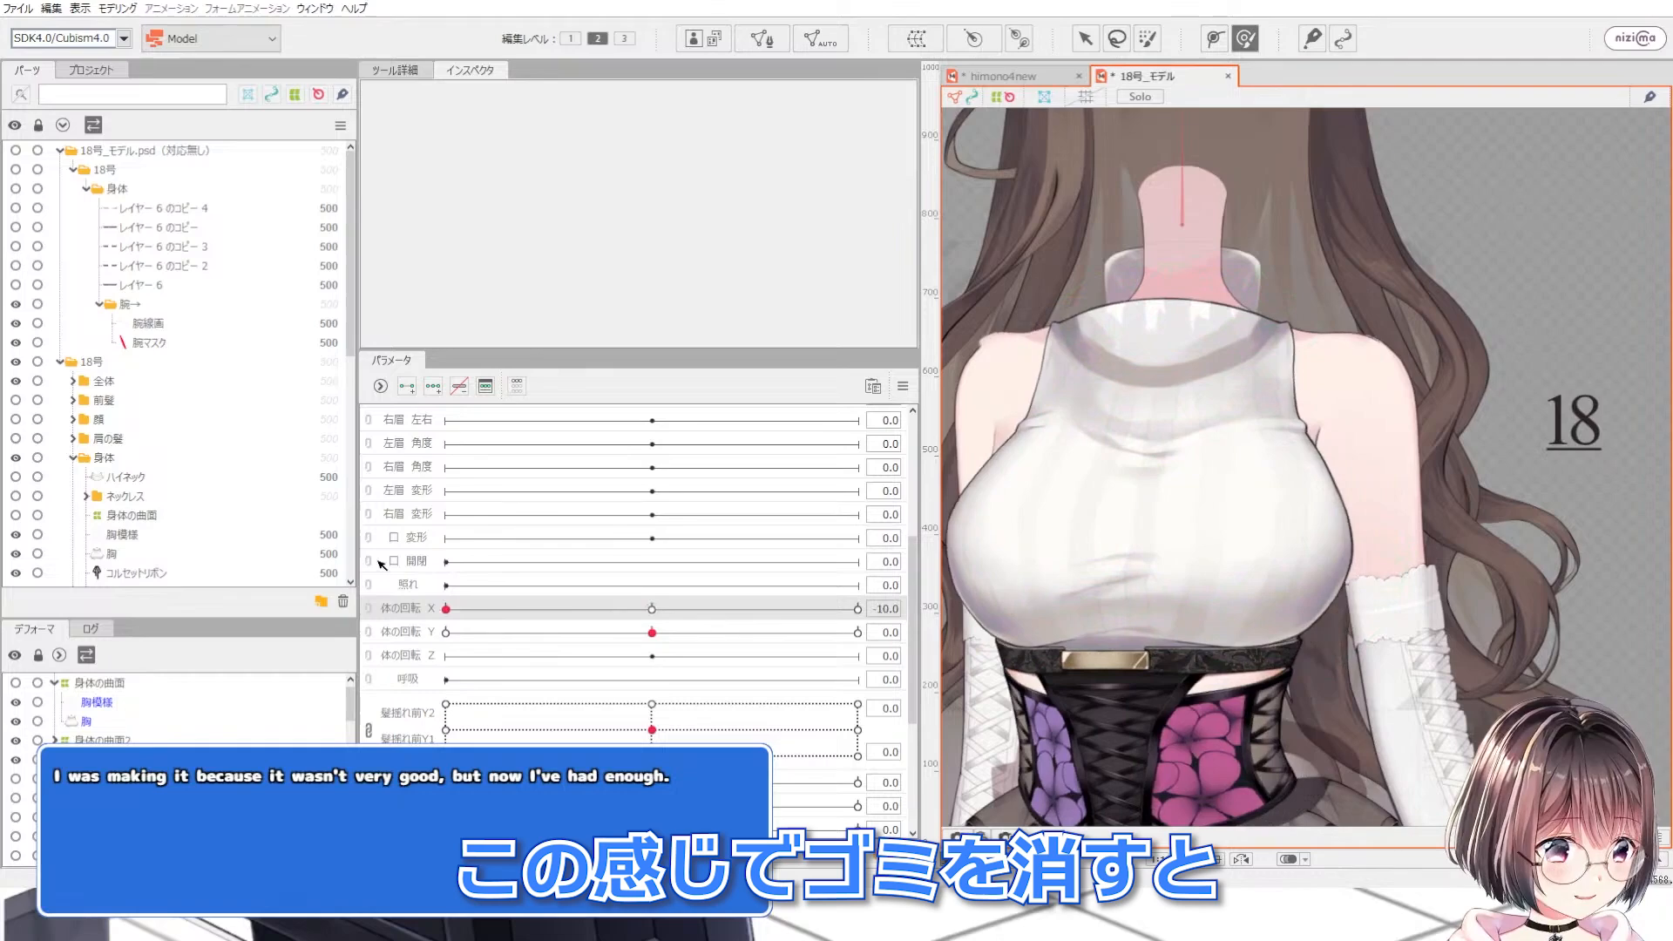
Step: Switch to Cubism Editor, set 体の回転 X to -10 and select the 身体の曲面4 warp deformer
{"action": "left_click_drag", "start_coordinate": [538, 535], "coordinate": [501, 535]}
{"action": "scroll", "coordinate": [1236, 358], "scroll_direction": "down", "scroll_amount": 2}
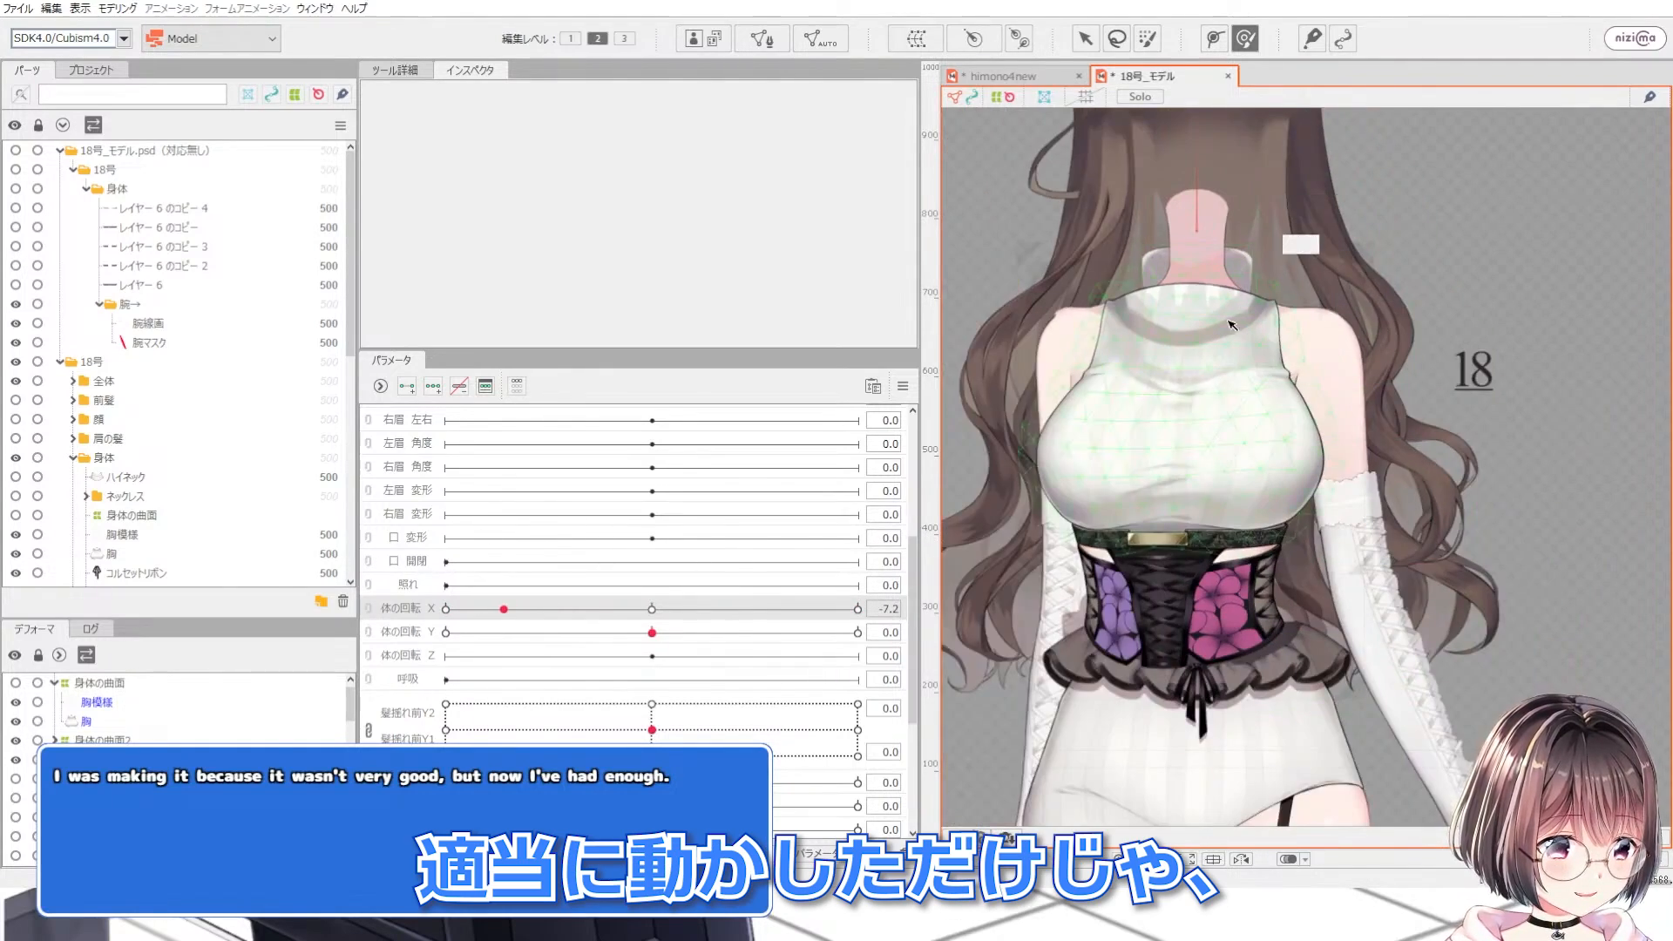
{"action": "scroll", "coordinate": [1194, 475], "scroll_direction": "up", "scroll_amount": 6}
{"action": "left_click", "coordinate": [1195, 455]}
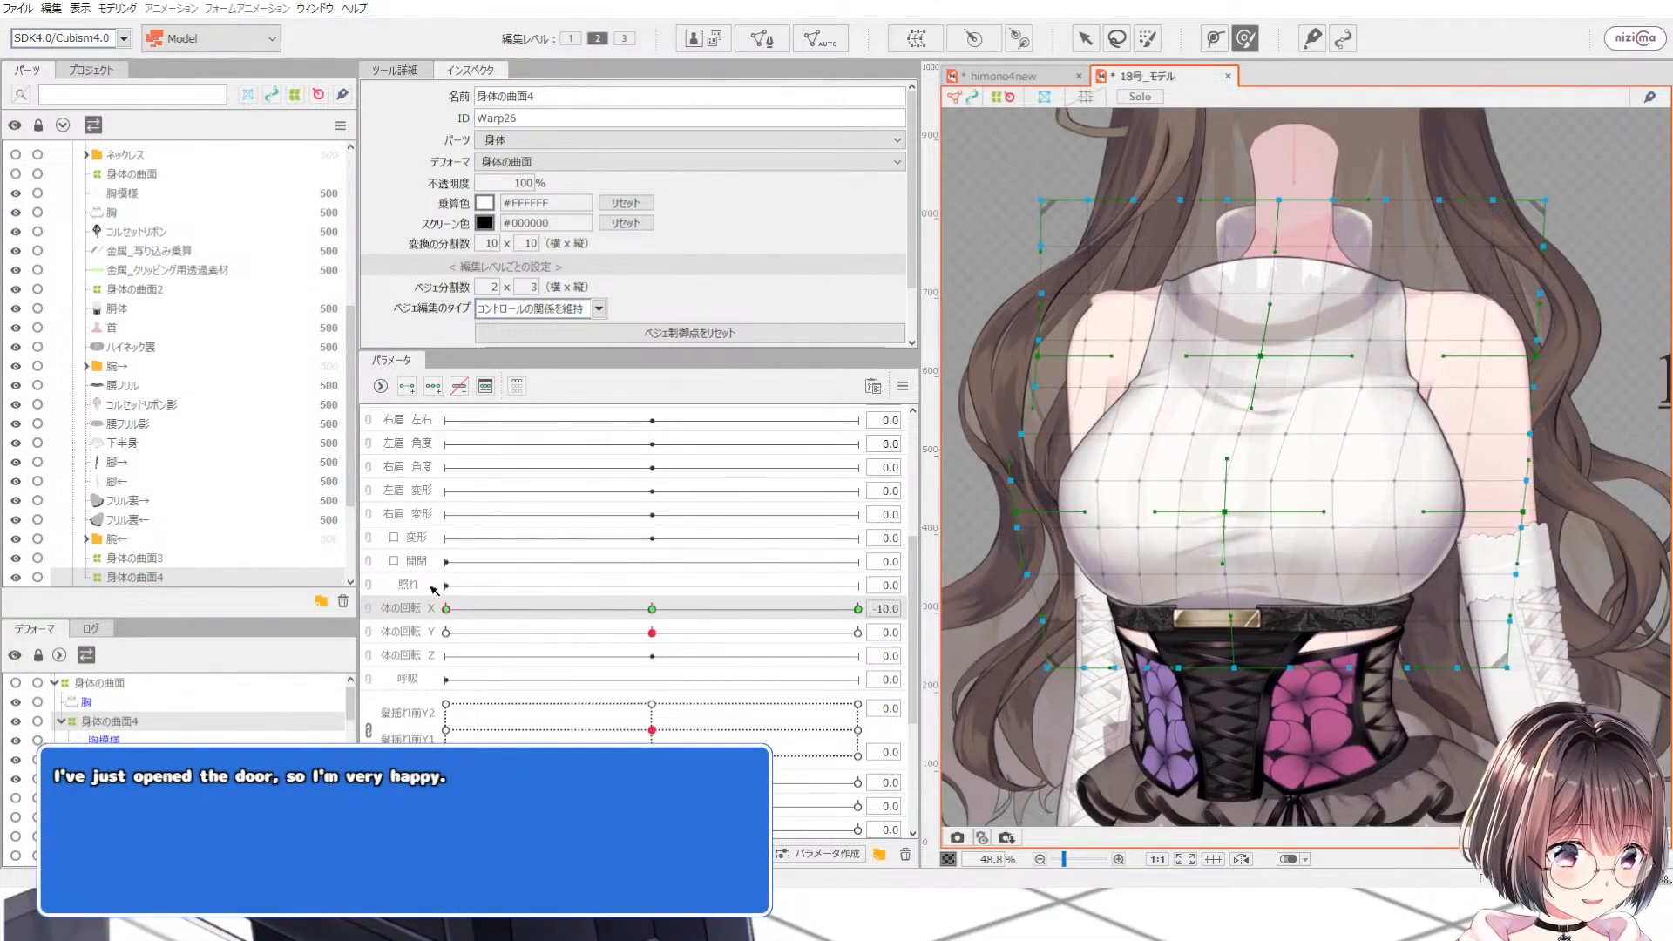
{"action": "scroll", "coordinate": [1177, 475], "scroll_direction": "up", "scroll_amount": 3}
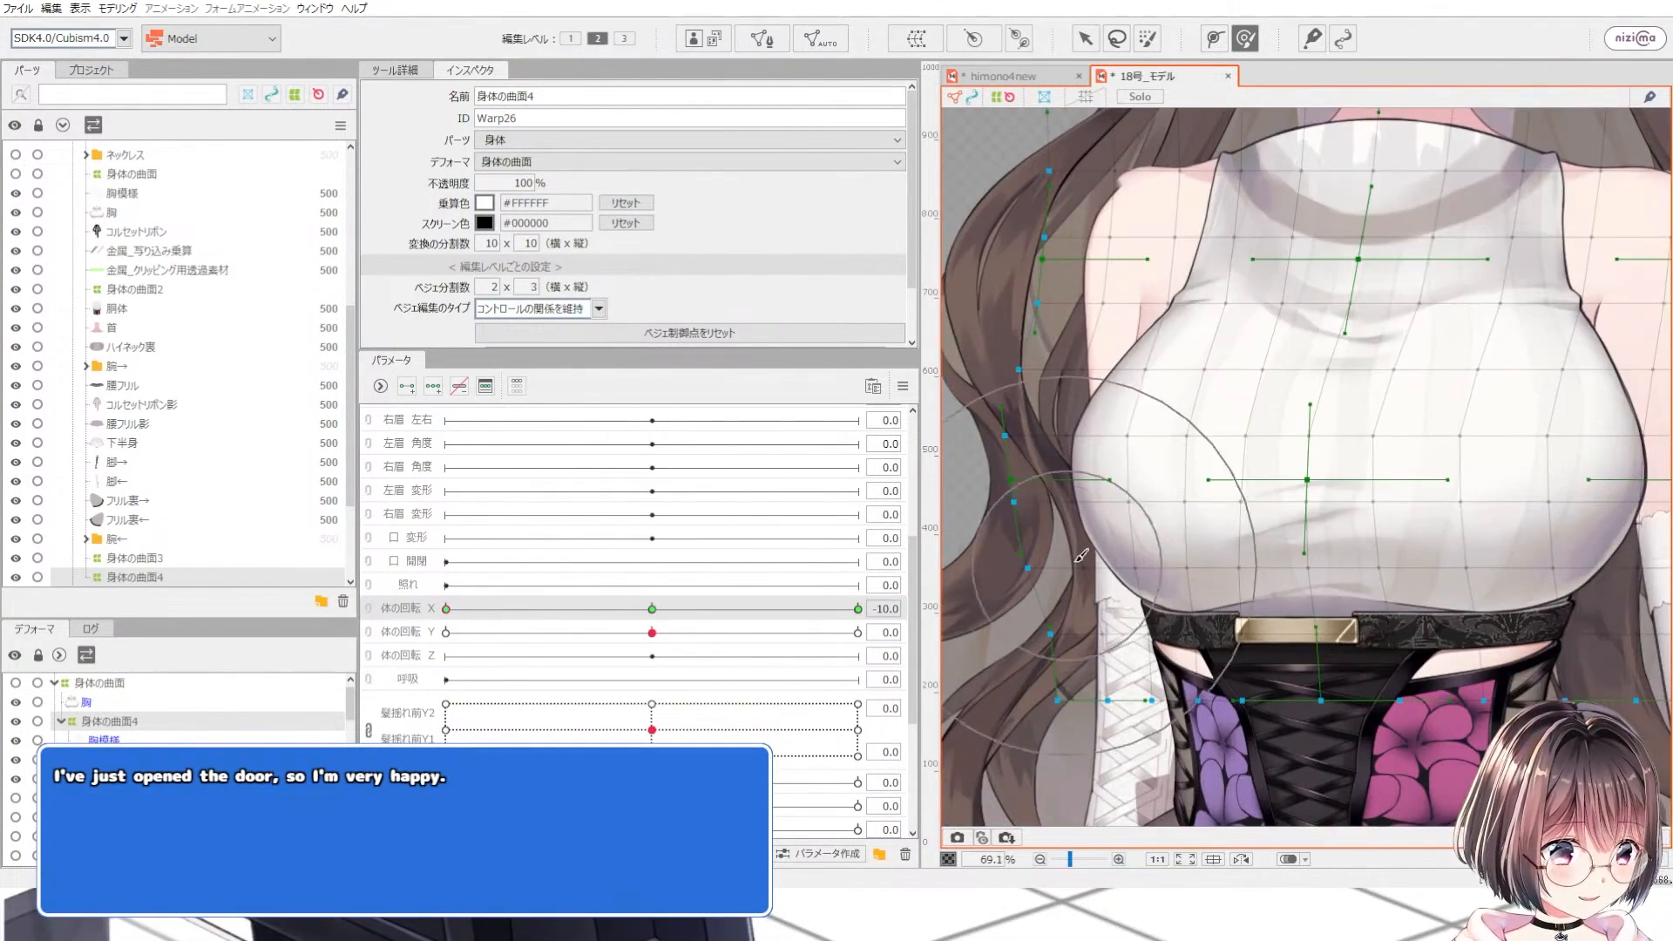
{"action": "scroll", "coordinate": [1176, 477], "scroll_direction": "down", "scroll_amount": 3}
{"action": "scroll", "coordinate": [1388, 442], "scroll_direction": "up", "scroll_amount": 3}
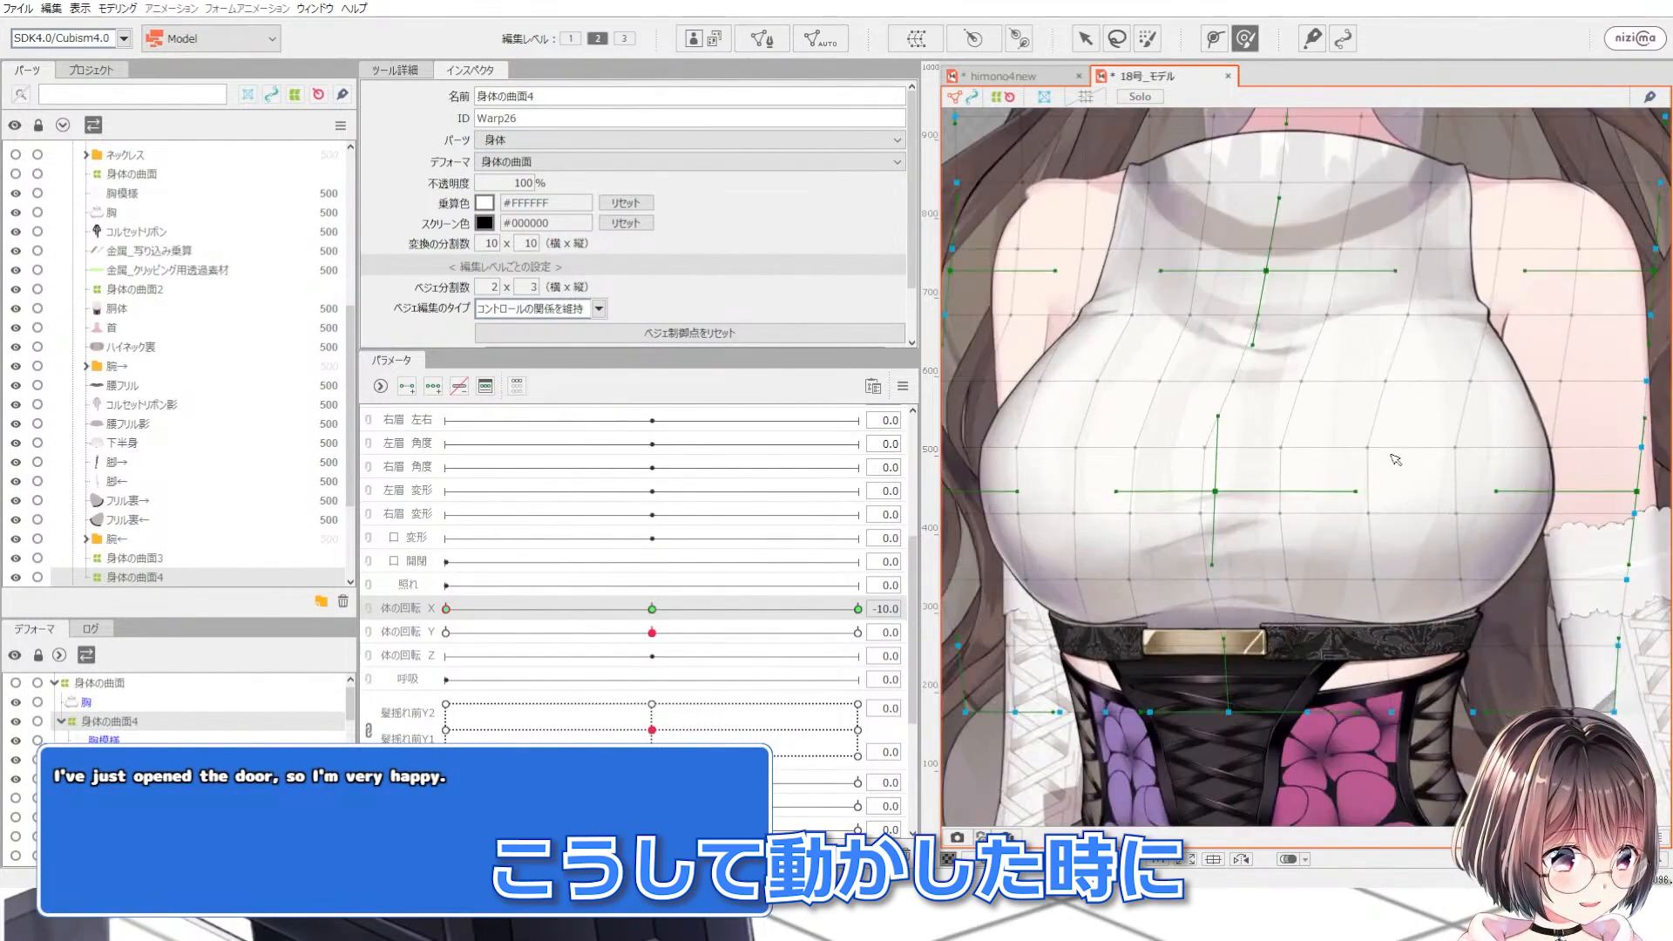
Step: Nudge the 身体の曲面4 warp deformer's control points across the chest to add depth
{"action": "left_click_drag", "start_coordinate": [1384, 446], "coordinate": [1379, 446]}
{"action": "left_click_drag", "start_coordinate": [1309, 448], "coordinate": [1283, 451]}
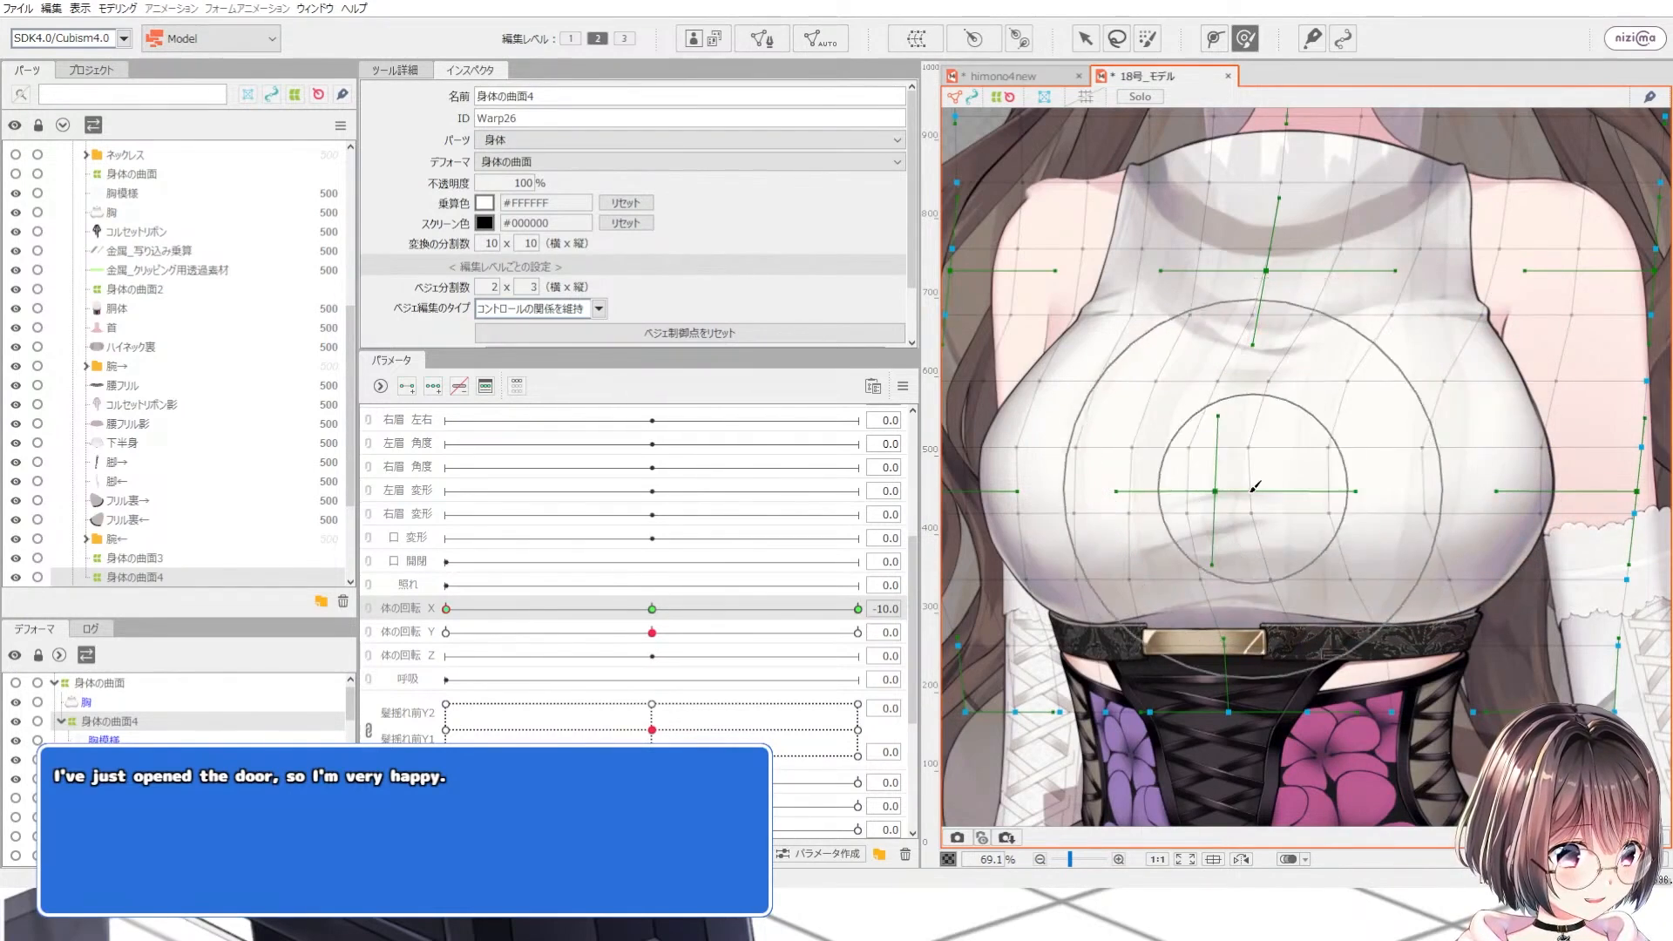
{"action": "left_click_drag", "start_coordinate": [1501, 445], "coordinate": [1493, 443]}
{"action": "scroll", "coordinate": [1125, 594], "scroll_direction": "down", "scroll_amount": 3}
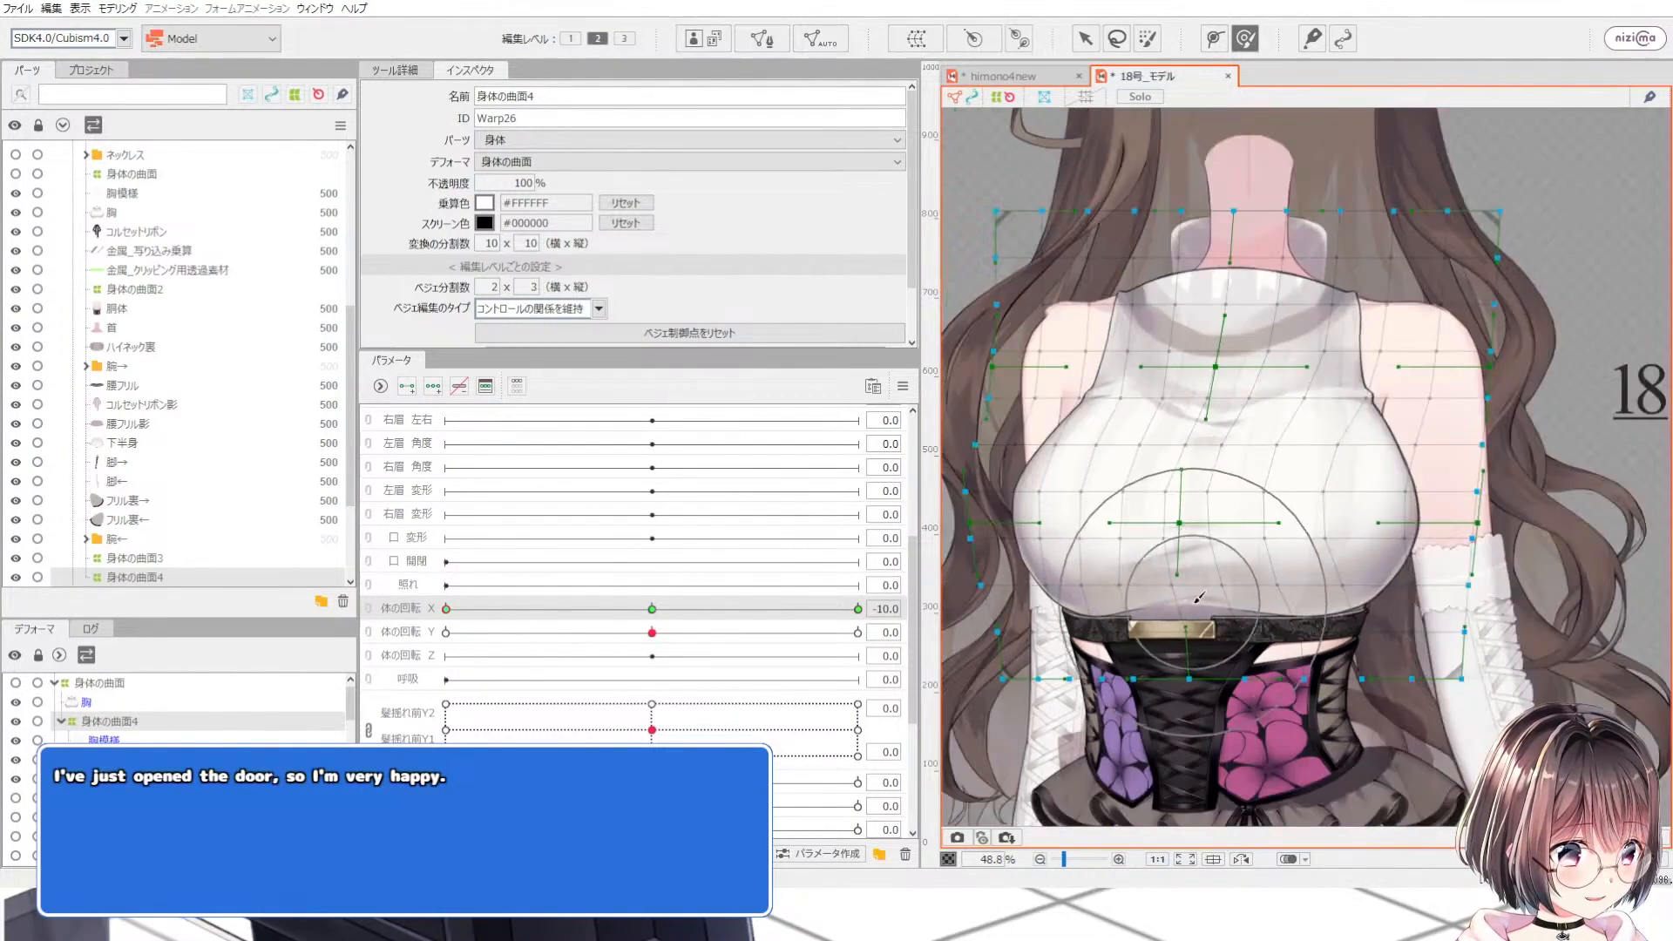
{"action": "scroll", "coordinate": [1206, 600], "scroll_direction": "up", "scroll_amount": 3}
{"action": "left_click_drag", "start_coordinate": [1208, 599], "coordinate": [1197, 601]}
{"action": "scroll", "coordinate": [1223, 484], "scroll_direction": "down", "scroll_amount": 3}
{"action": "scroll", "coordinate": [1165, 472], "scroll_direction": "up", "scroll_amount": 3}
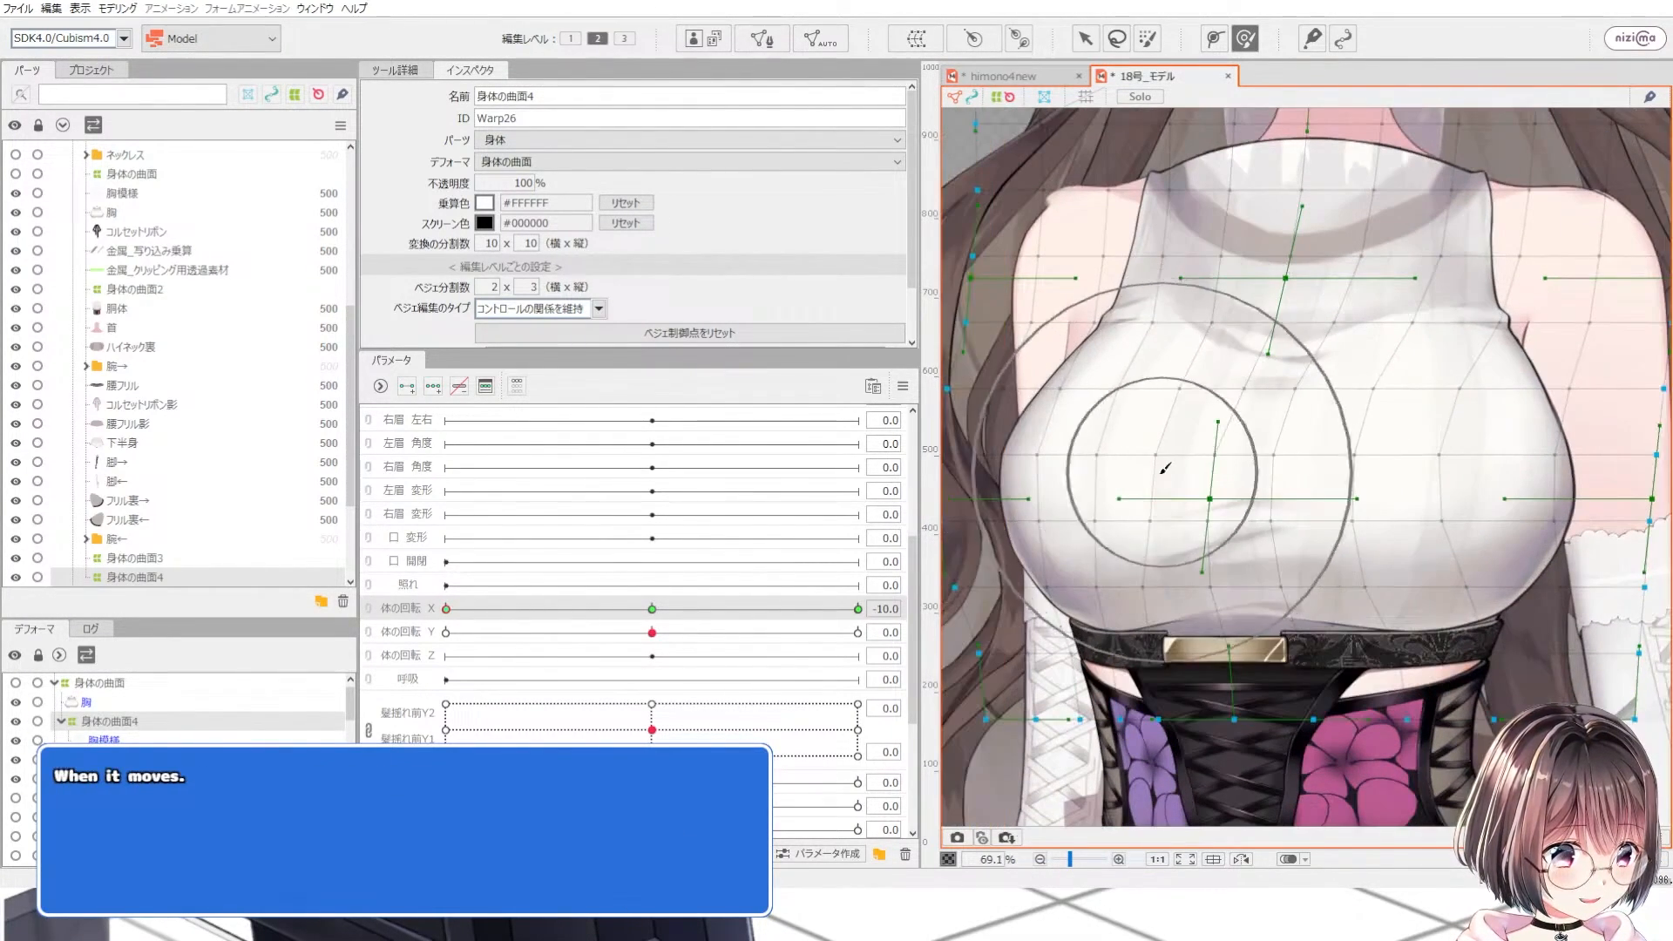
{"action": "left_click_drag", "start_coordinate": [1121, 478], "coordinate": [1115, 473]}
{"action": "scroll", "coordinate": [1348, 451], "scroll_direction": "down", "scroll_amount": 3}
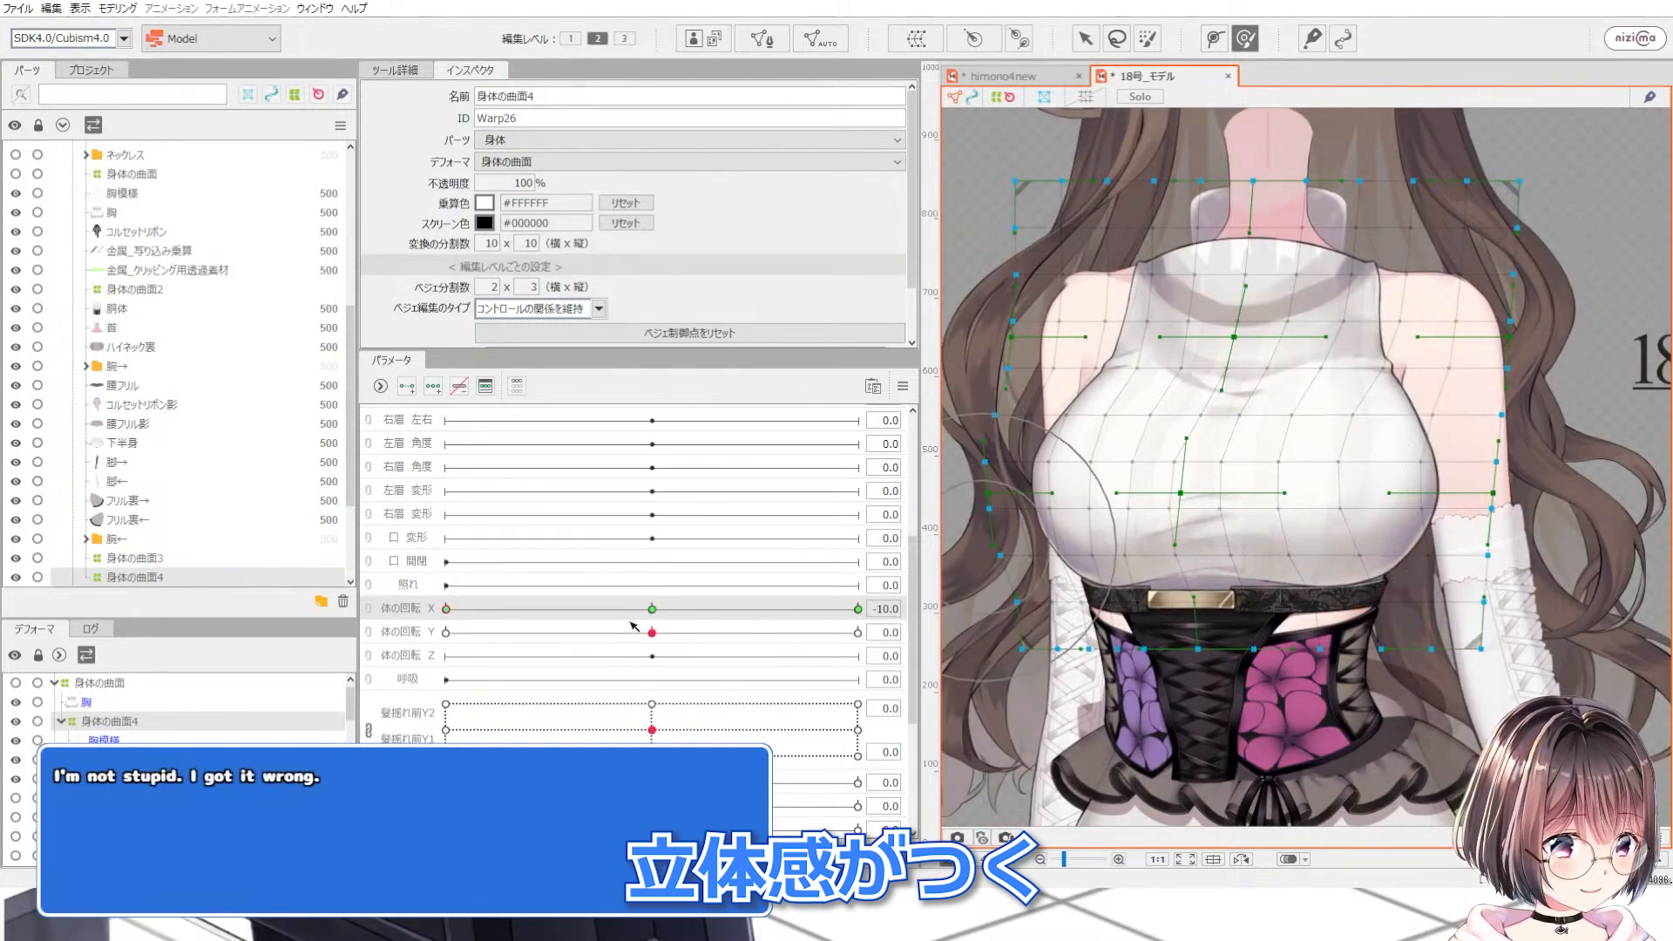
Step: Move the 体の回転 X parameter back and forth to preview the body rotation
{"action": "left_click_drag", "start_coordinate": [631, 614], "coordinate": [420, 579]}
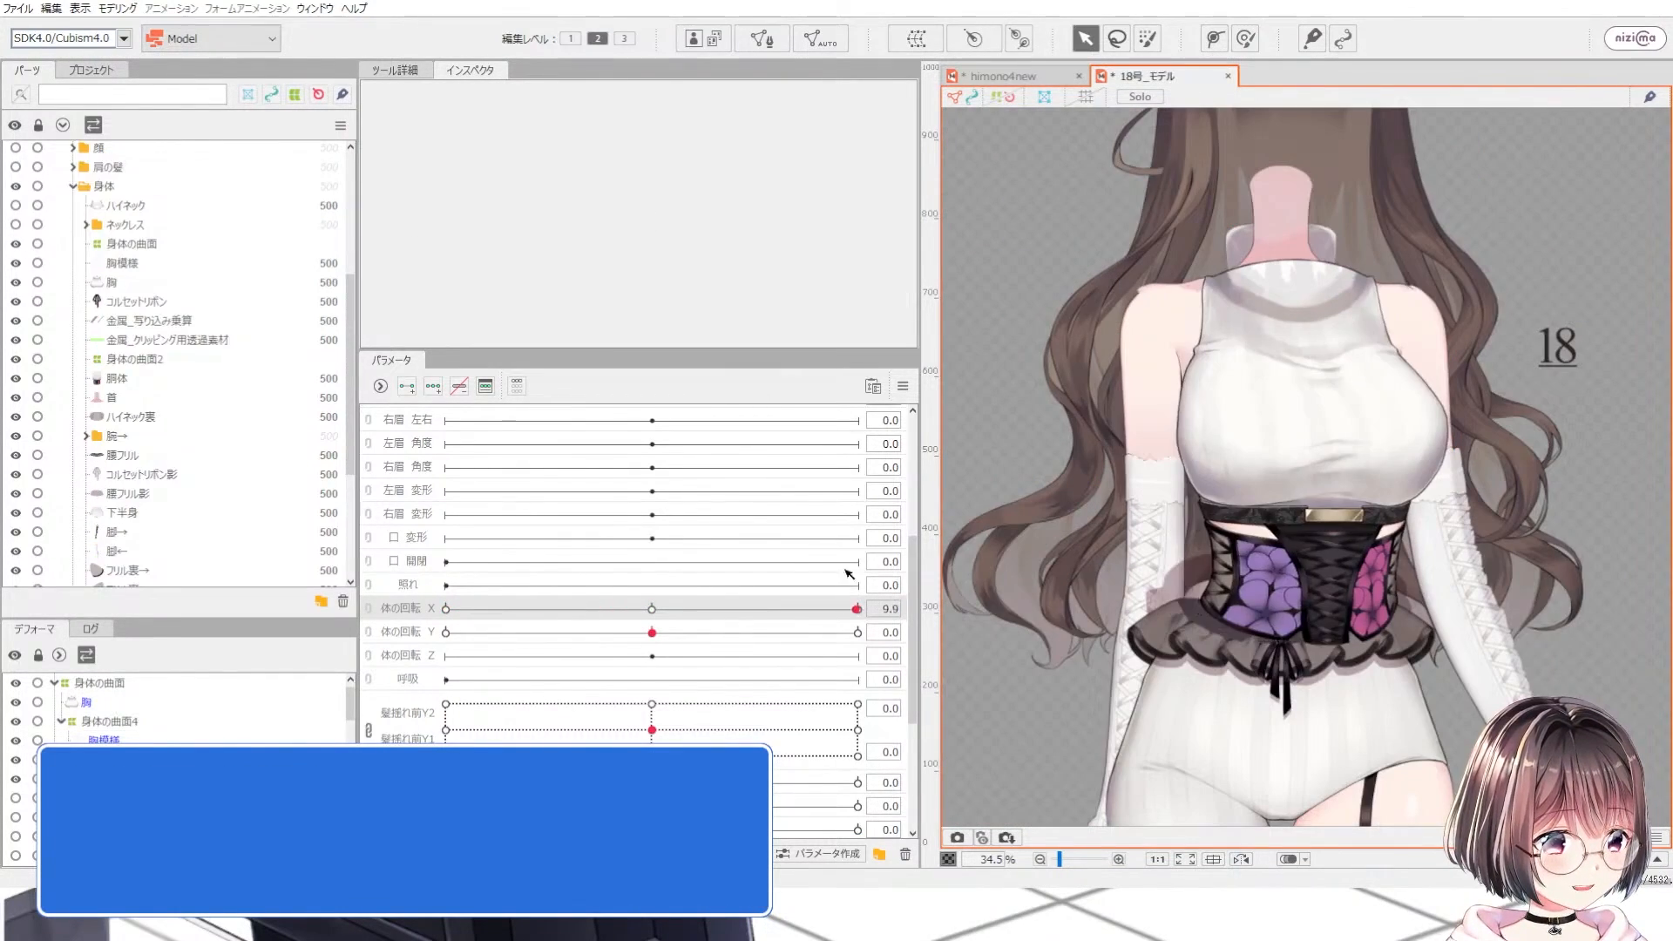
{"action": "left_click_drag", "start_coordinate": [803, 561], "coordinate": [457, 555]}
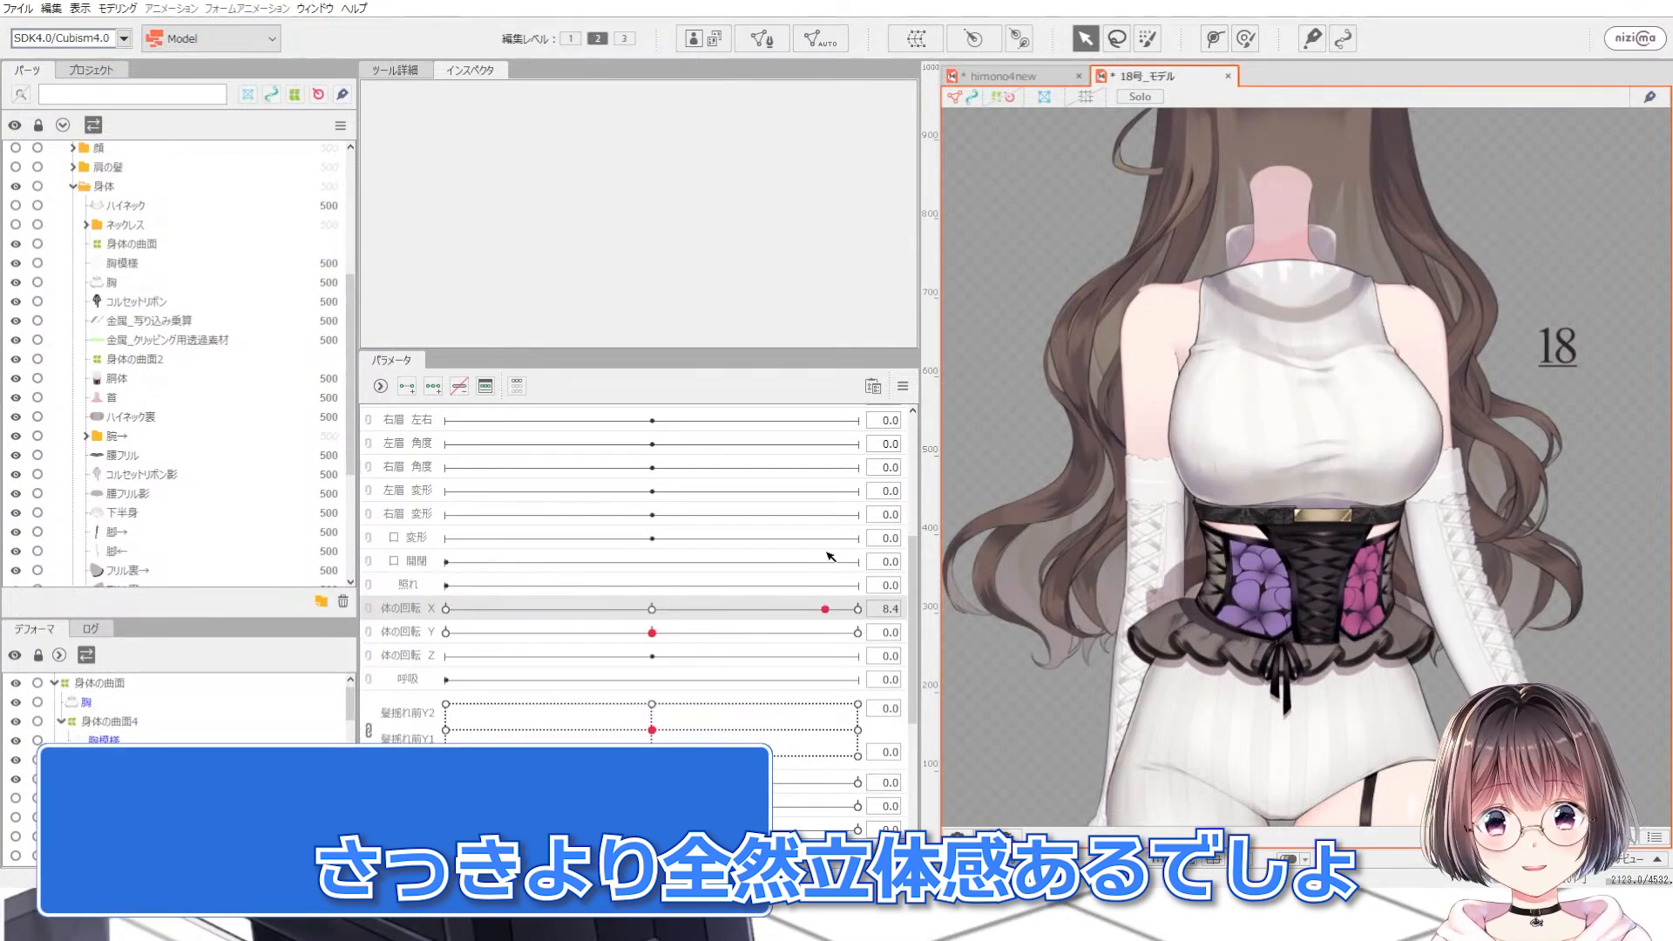
{"action": "left_click_drag", "start_coordinate": [830, 555], "coordinate": [497, 609]}
{"action": "scroll", "coordinate": [1548, 314], "scroll_direction": "up", "scroll_amount": 2}
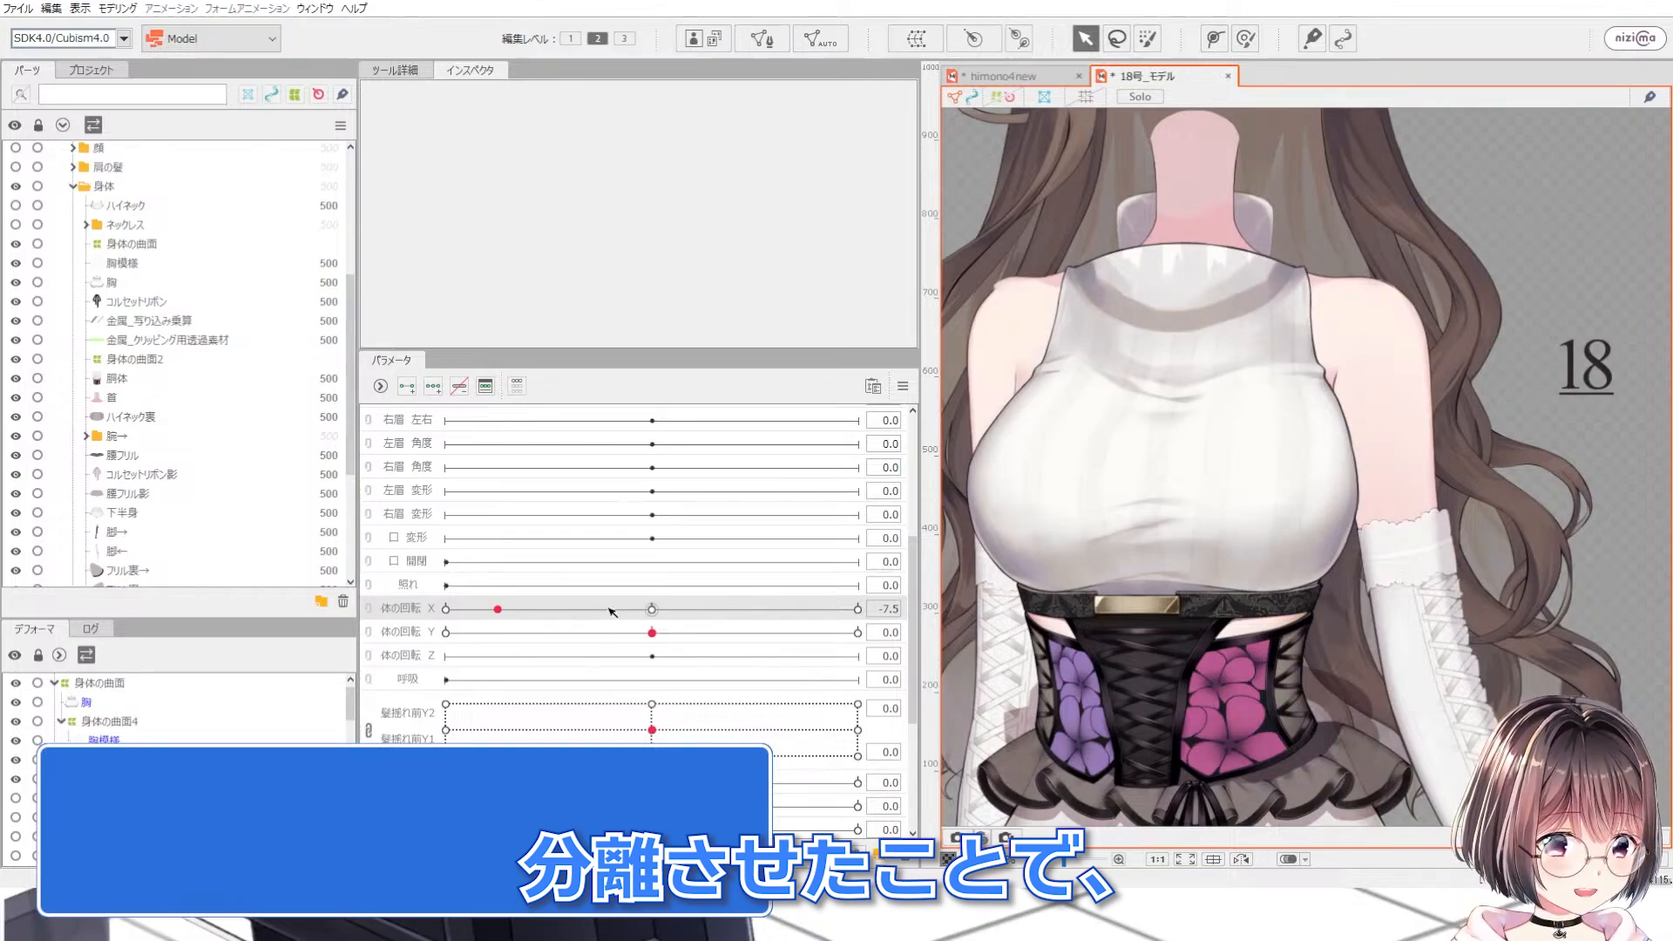
{"action": "left_click_drag", "start_coordinate": [609, 608], "coordinate": [843, 588]}
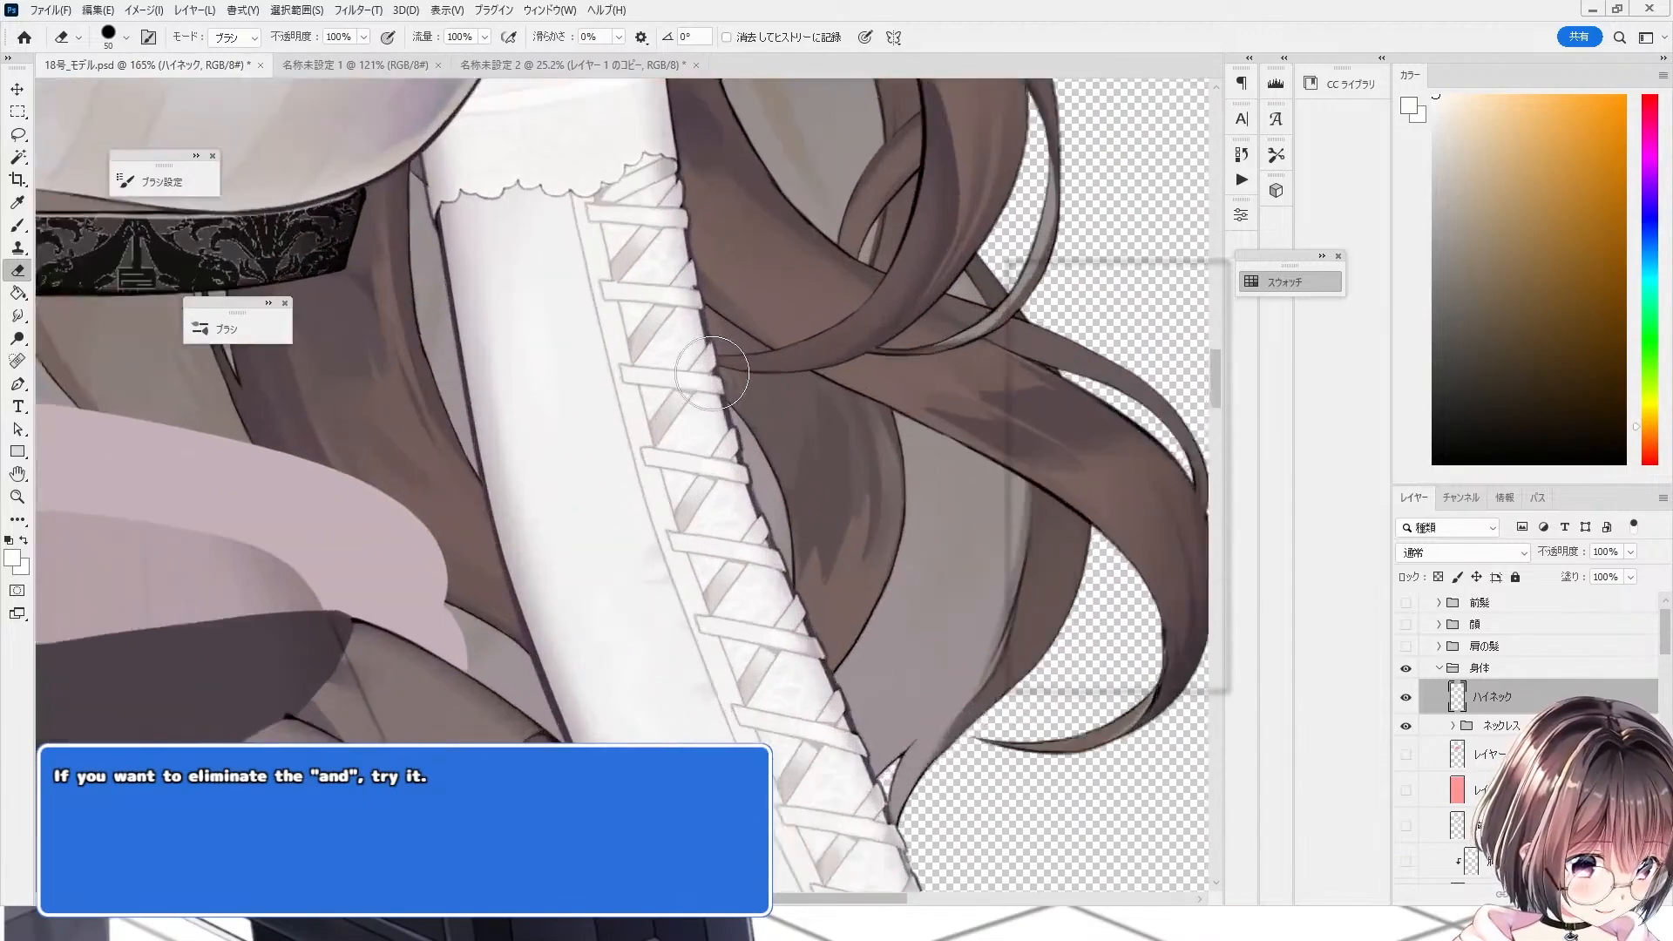
Step: Switch back to Photoshop and zoom in on the arm's lace ribbons overlapping the hair
{"action": "scroll", "coordinate": [609, 534], "scroll_direction": "up", "scroll_amount": 2}
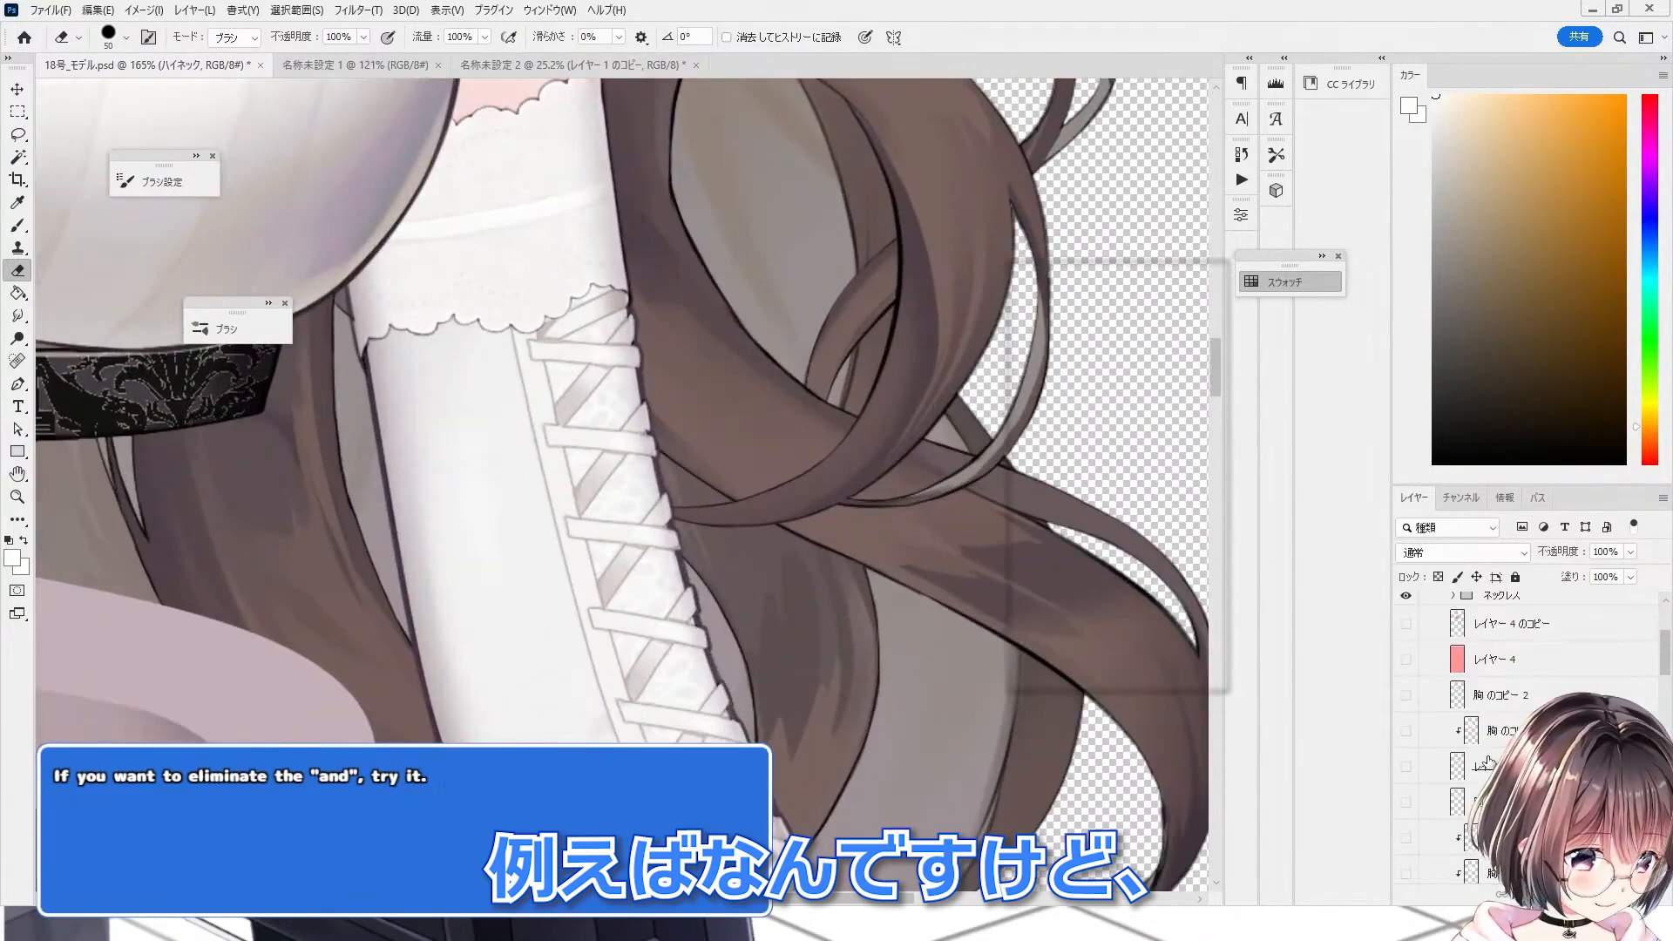
{"action": "scroll", "coordinate": [1488, 763], "scroll_direction": "down", "scroll_amount": 3}
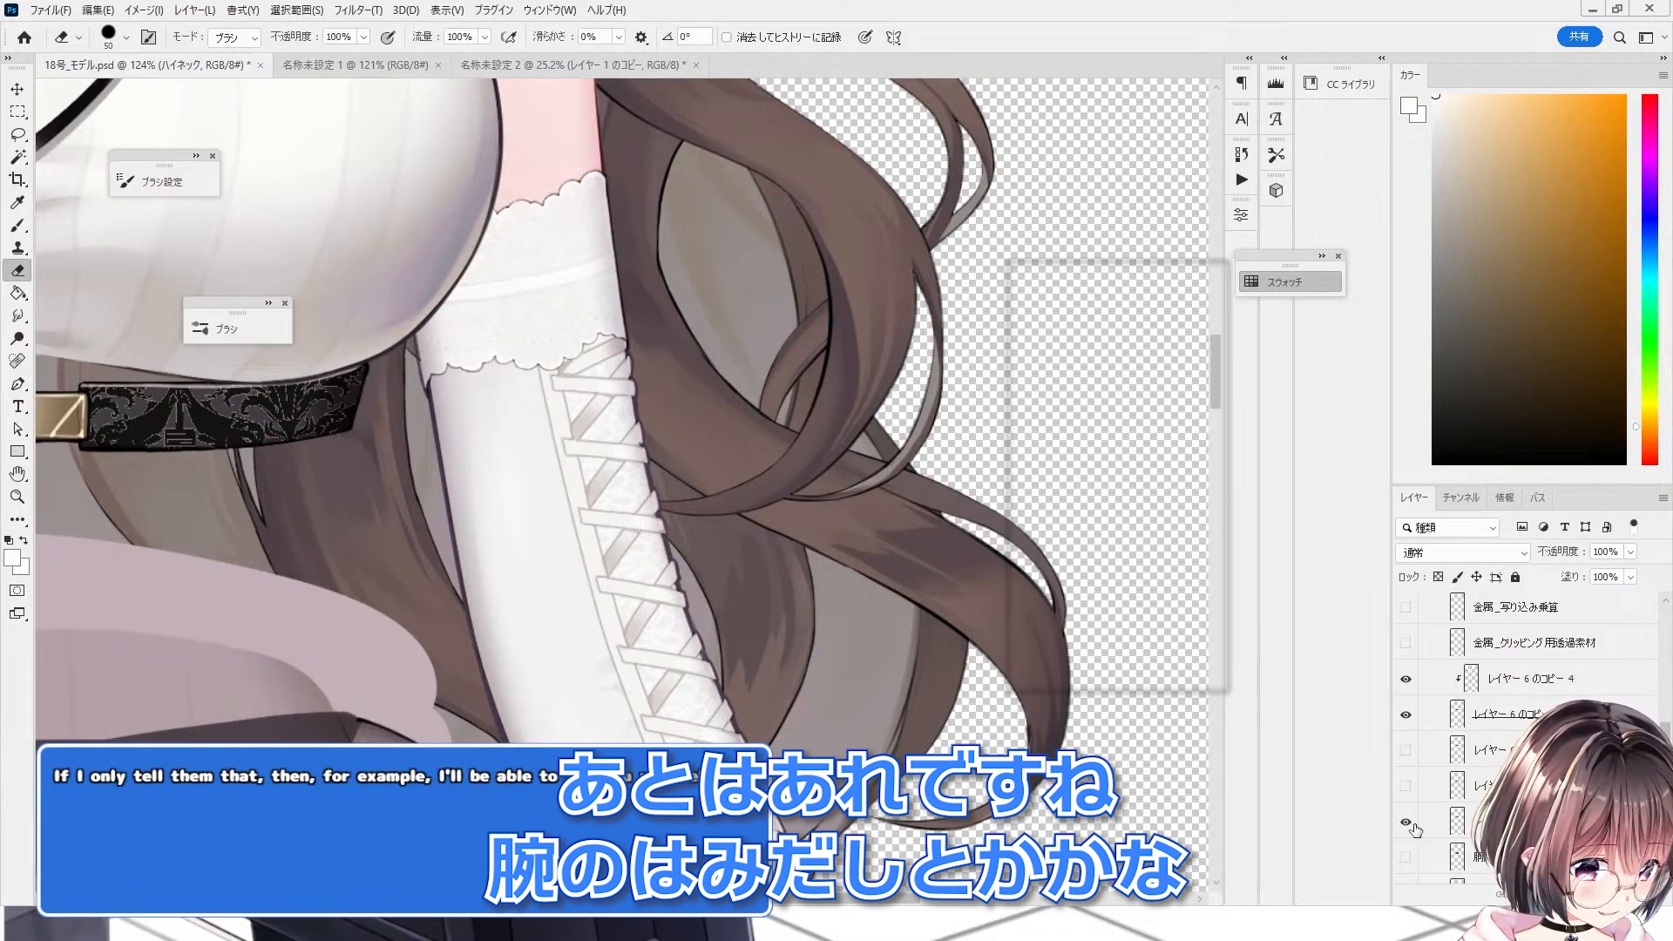
{"action": "scroll", "coordinate": [1429, 810], "scroll_direction": "down", "scroll_amount": 3}
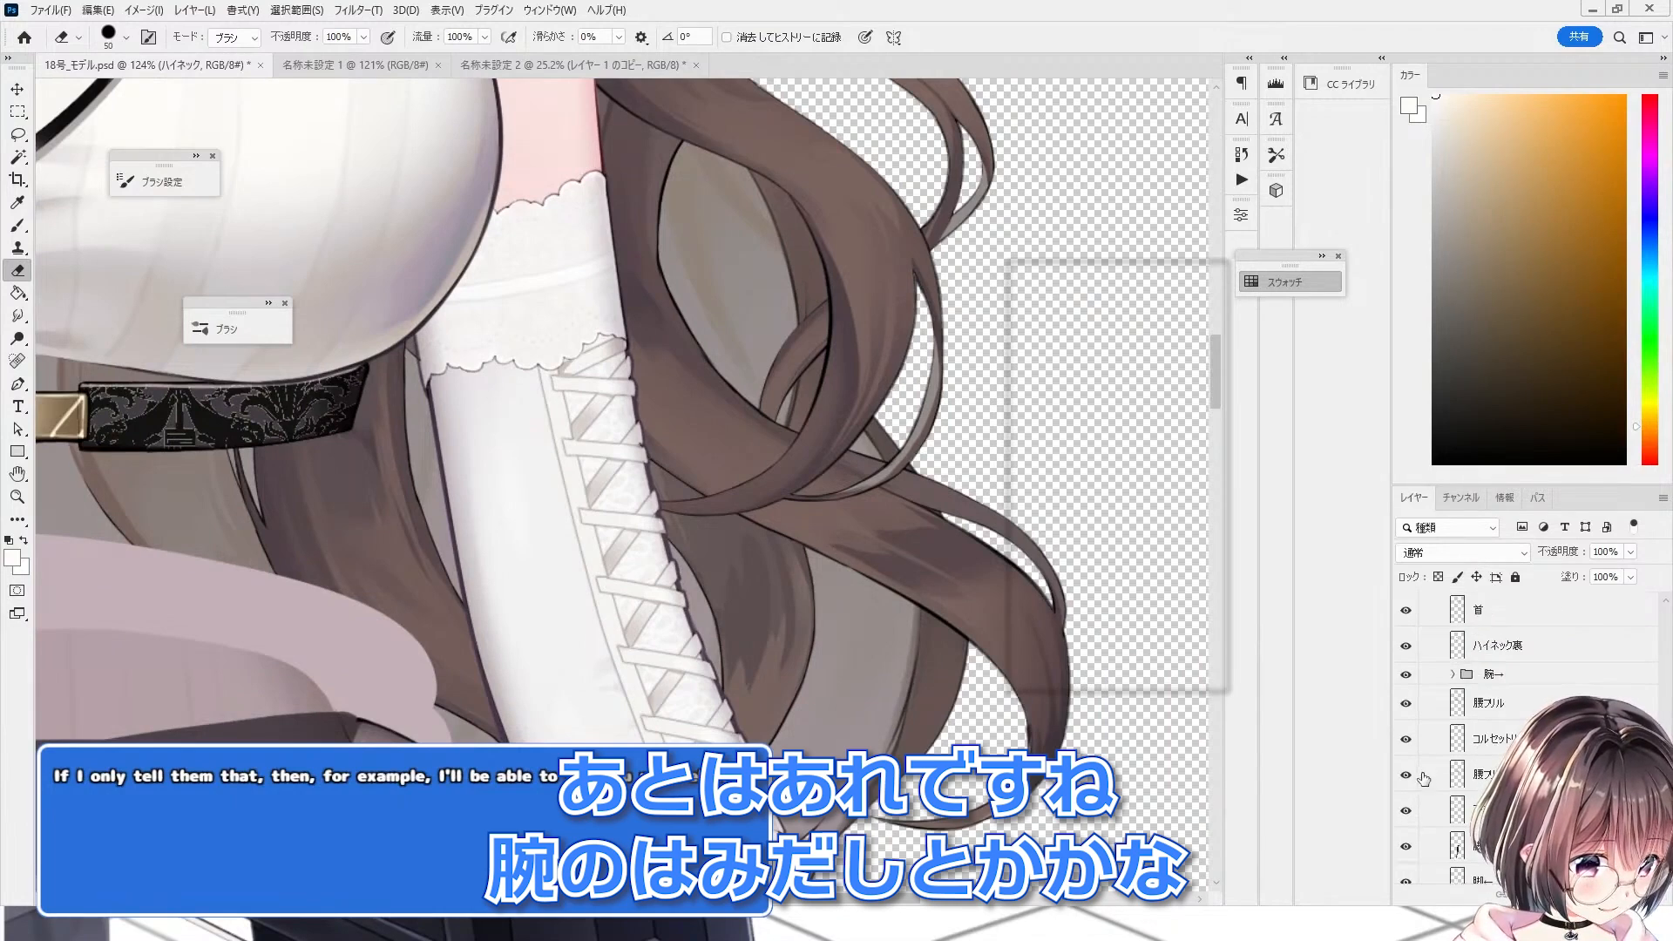
{"action": "scroll", "coordinate": [1423, 778], "scroll_direction": "down", "scroll_amount": 3}
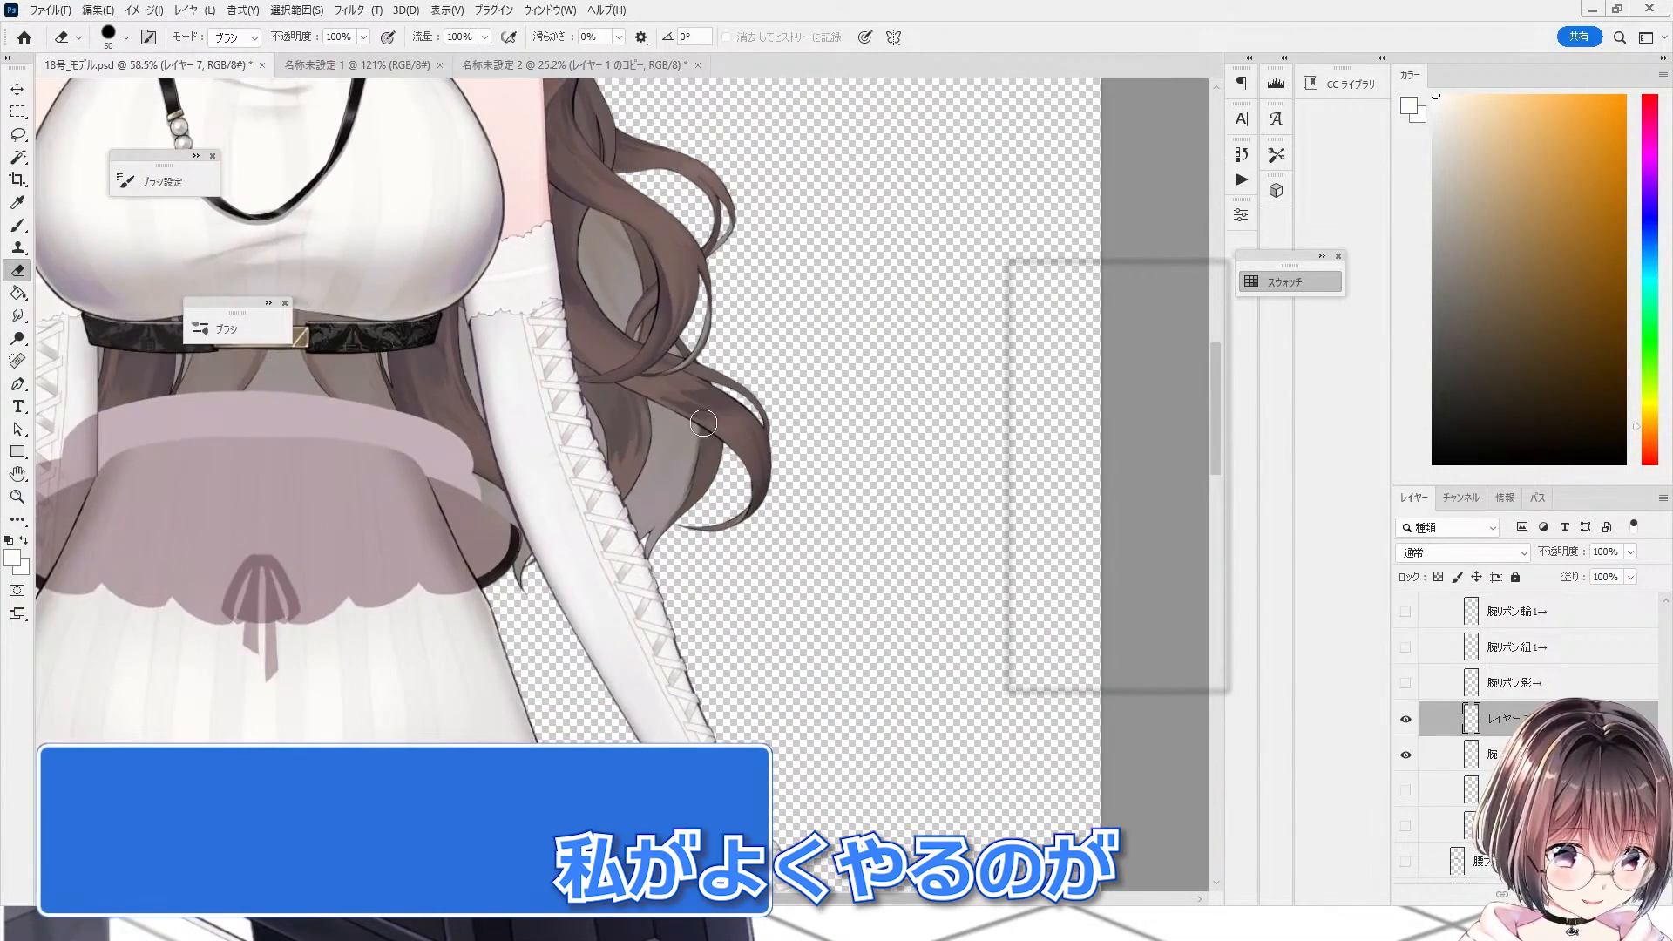
{"action": "mouse_move", "coordinate": [582, 360]}
{"action": "left_mouse_down"}
{"action": "mouse_move", "coordinate": [556, 376]}
{"action": "mouse_move", "coordinate": [542, 448]}
{"action": "left_mouse_up"}
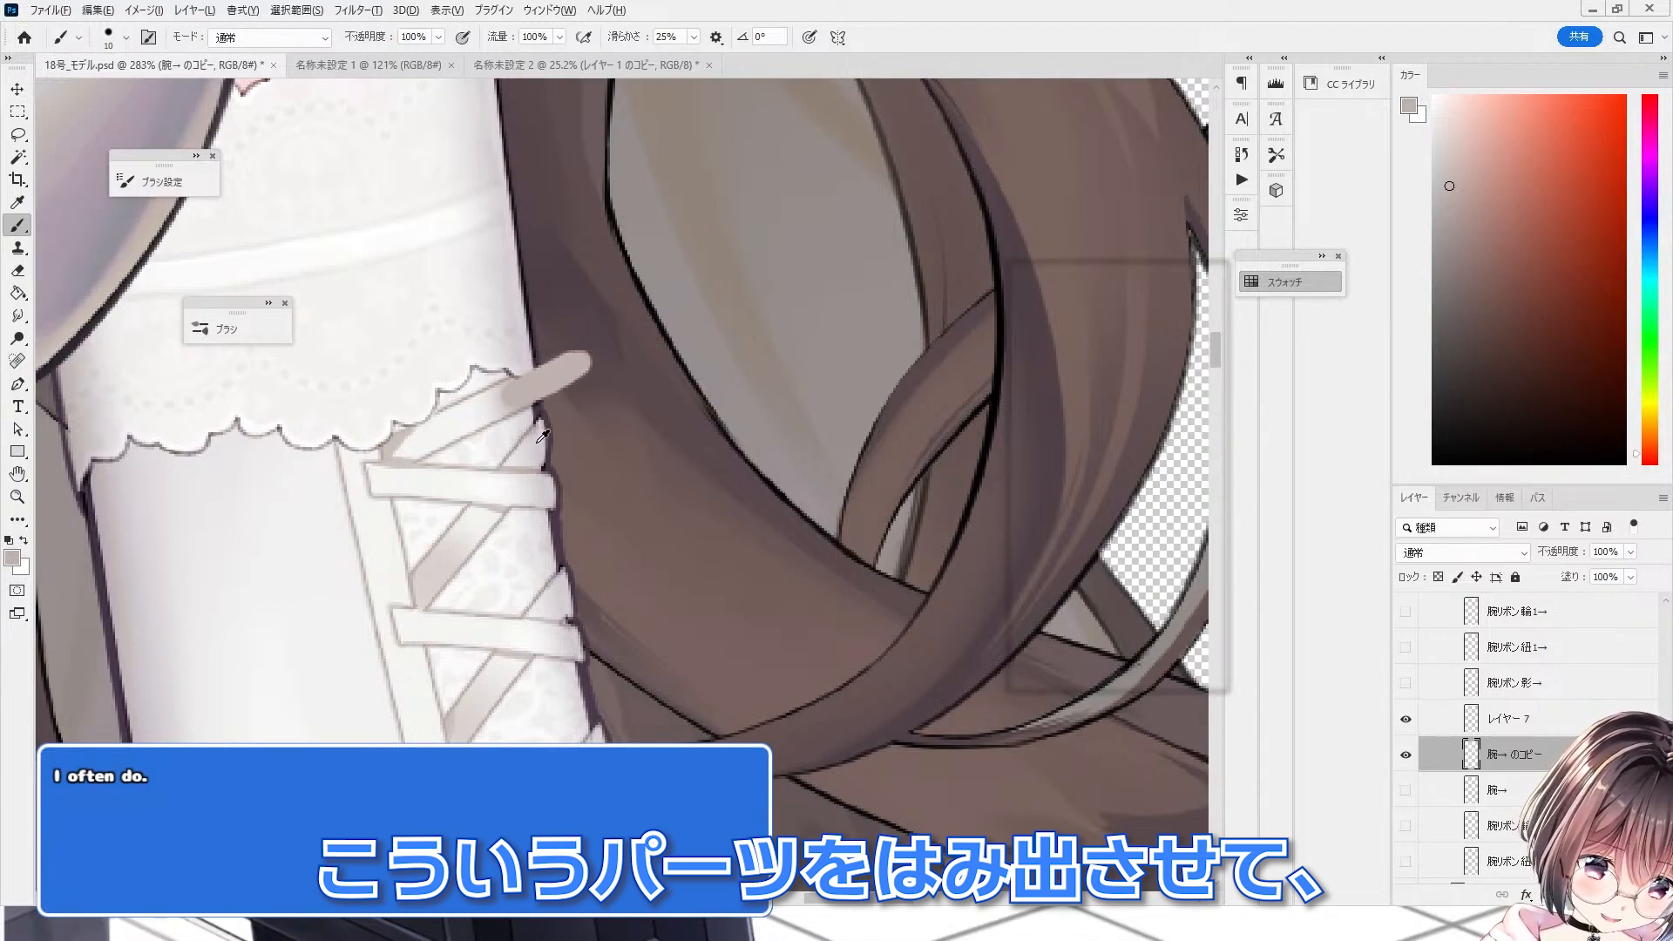
{"action": "left_click", "coordinate": [536, 442], "text": "alt"}
{"action": "mouse_move", "coordinate": [603, 499]}
{"action": "left_mouse_down"}
{"action": "mouse_move", "coordinate": [545, 486]}
{"action": "mouse_move", "coordinate": [558, 502]}
{"action": "left_mouse_up"}
{"action": "scroll", "coordinate": [523, 444], "scroll_direction": "down", "scroll_amount": 8}
{"action": "scroll", "coordinate": [529, 472], "scroll_direction": "up", "scroll_amount": 11}
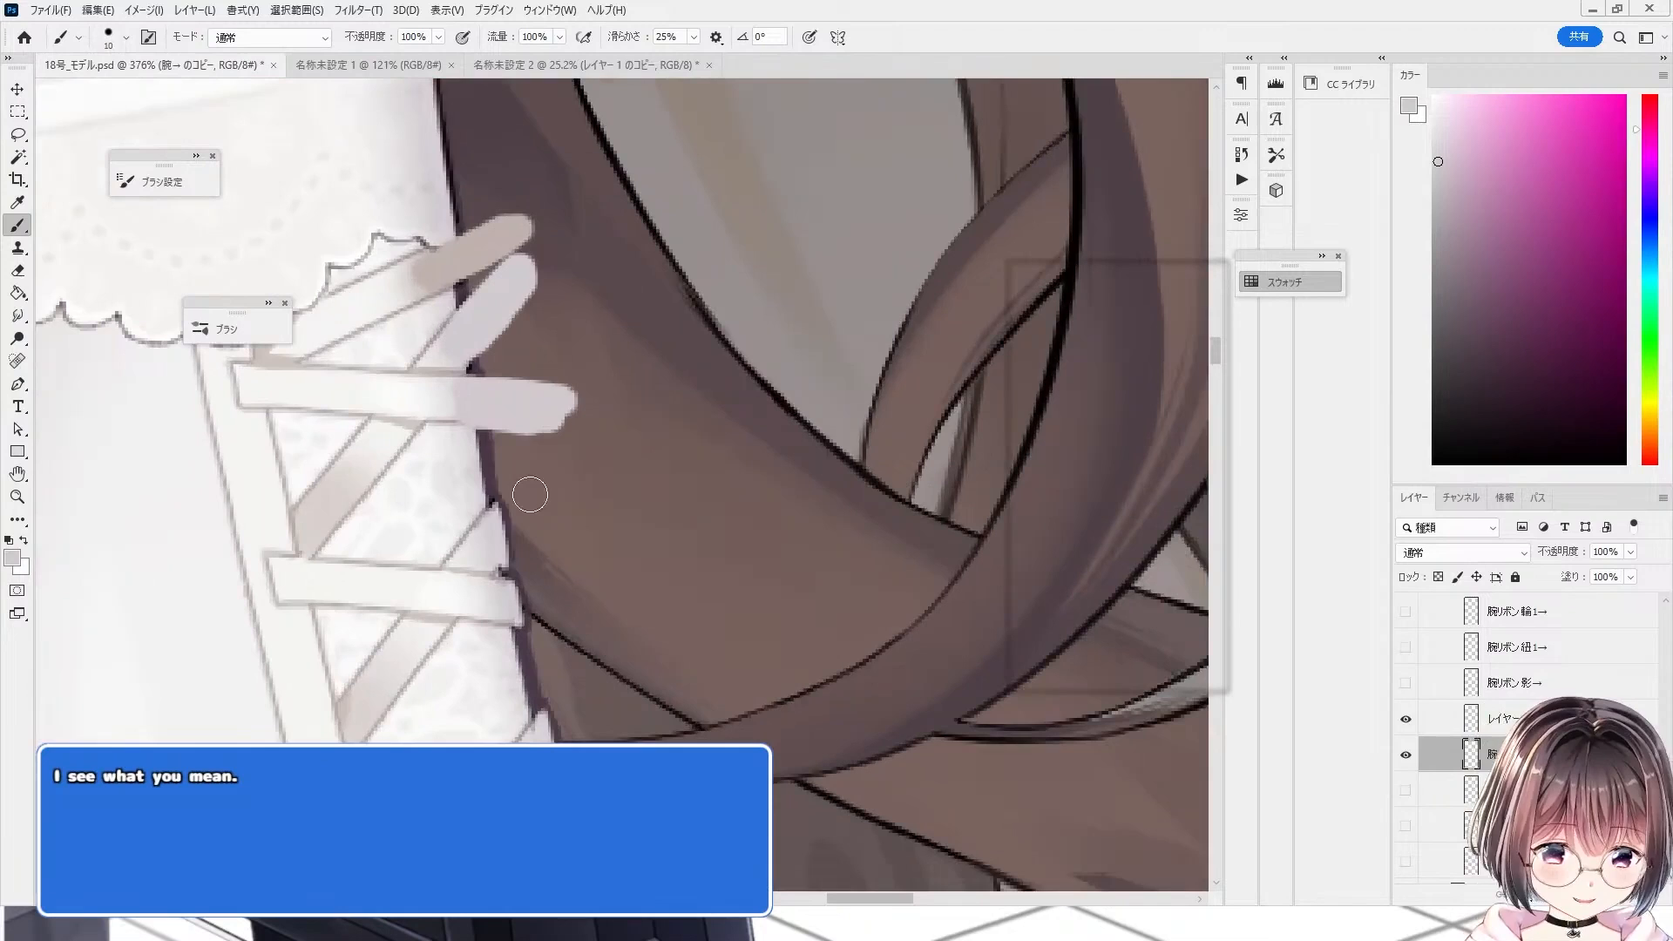
Step: Paint extensions of the upper lace ribbon strips past the arm's edge on the 腕→ のコピー layer
{"action": "left_click", "coordinate": [490, 540], "text": "alt"}
{"action": "mouse_move", "coordinate": [490, 549]}
{"action": "left_mouse_down"}
{"action": "mouse_move", "coordinate": [554, 494]}
{"action": "mouse_move", "coordinate": [558, 464]}
{"action": "left_mouse_up"}
{"action": "left_click_drag", "start_coordinate": [530, 605], "coordinate": [585, 617]}
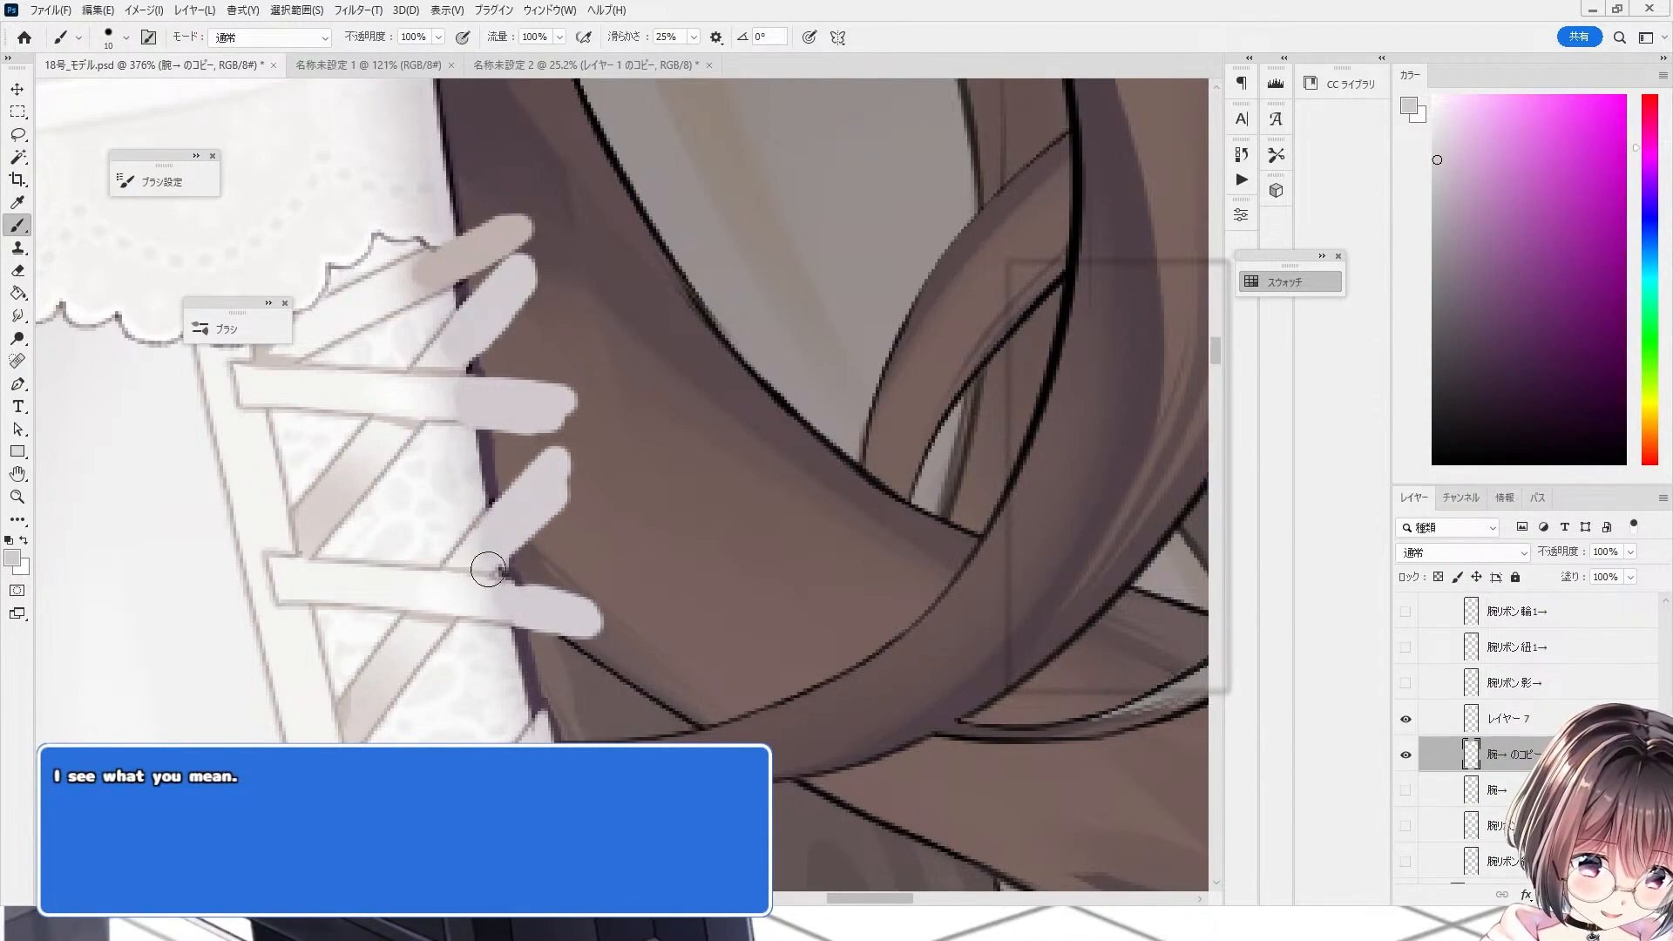
{"action": "scroll", "coordinate": [556, 230], "scroll_direction": "down", "scroll_amount": 6}
{"action": "scroll", "coordinate": [539, 490], "scroll_direction": "up", "scroll_amount": 8}
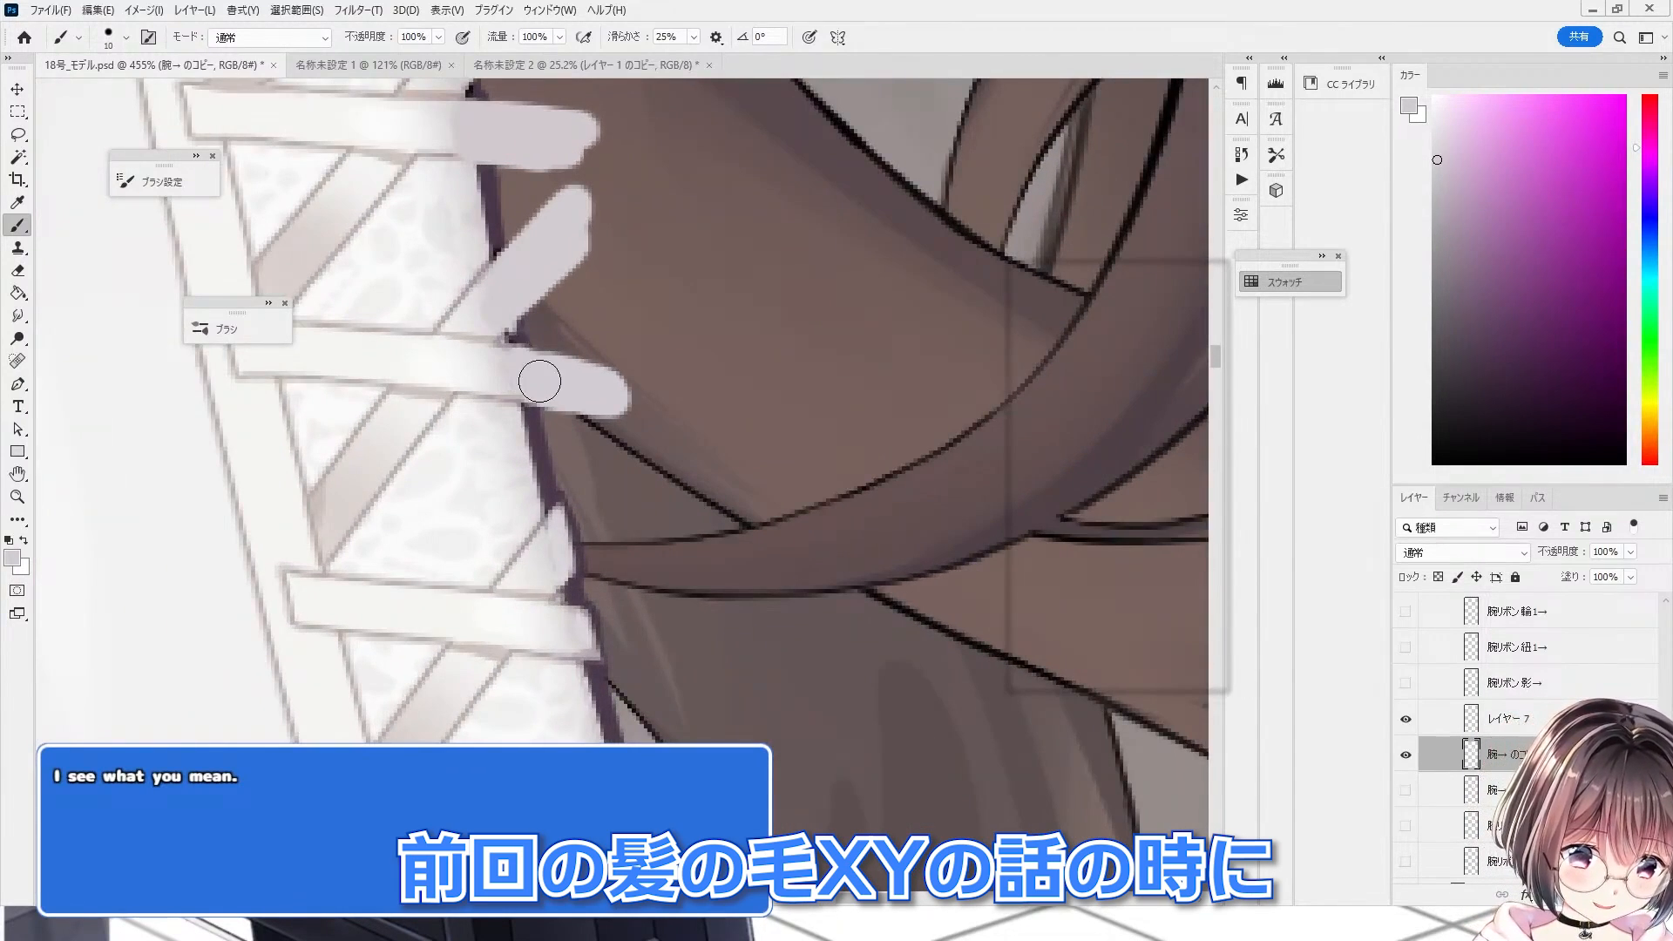
{"action": "mouse_move", "coordinate": [562, 553]}
{"action": "left_mouse_down"}
{"action": "mouse_move", "coordinate": [629, 466]}
{"action": "mouse_move", "coordinate": [625, 444]}
{"action": "left_mouse_up"}
{"action": "mouse_move", "coordinate": [575, 610]}
{"action": "left_mouse_down"}
{"action": "mouse_move", "coordinate": [628, 642]}
{"action": "mouse_move", "coordinate": [610, 645]}
{"action": "left_mouse_up"}
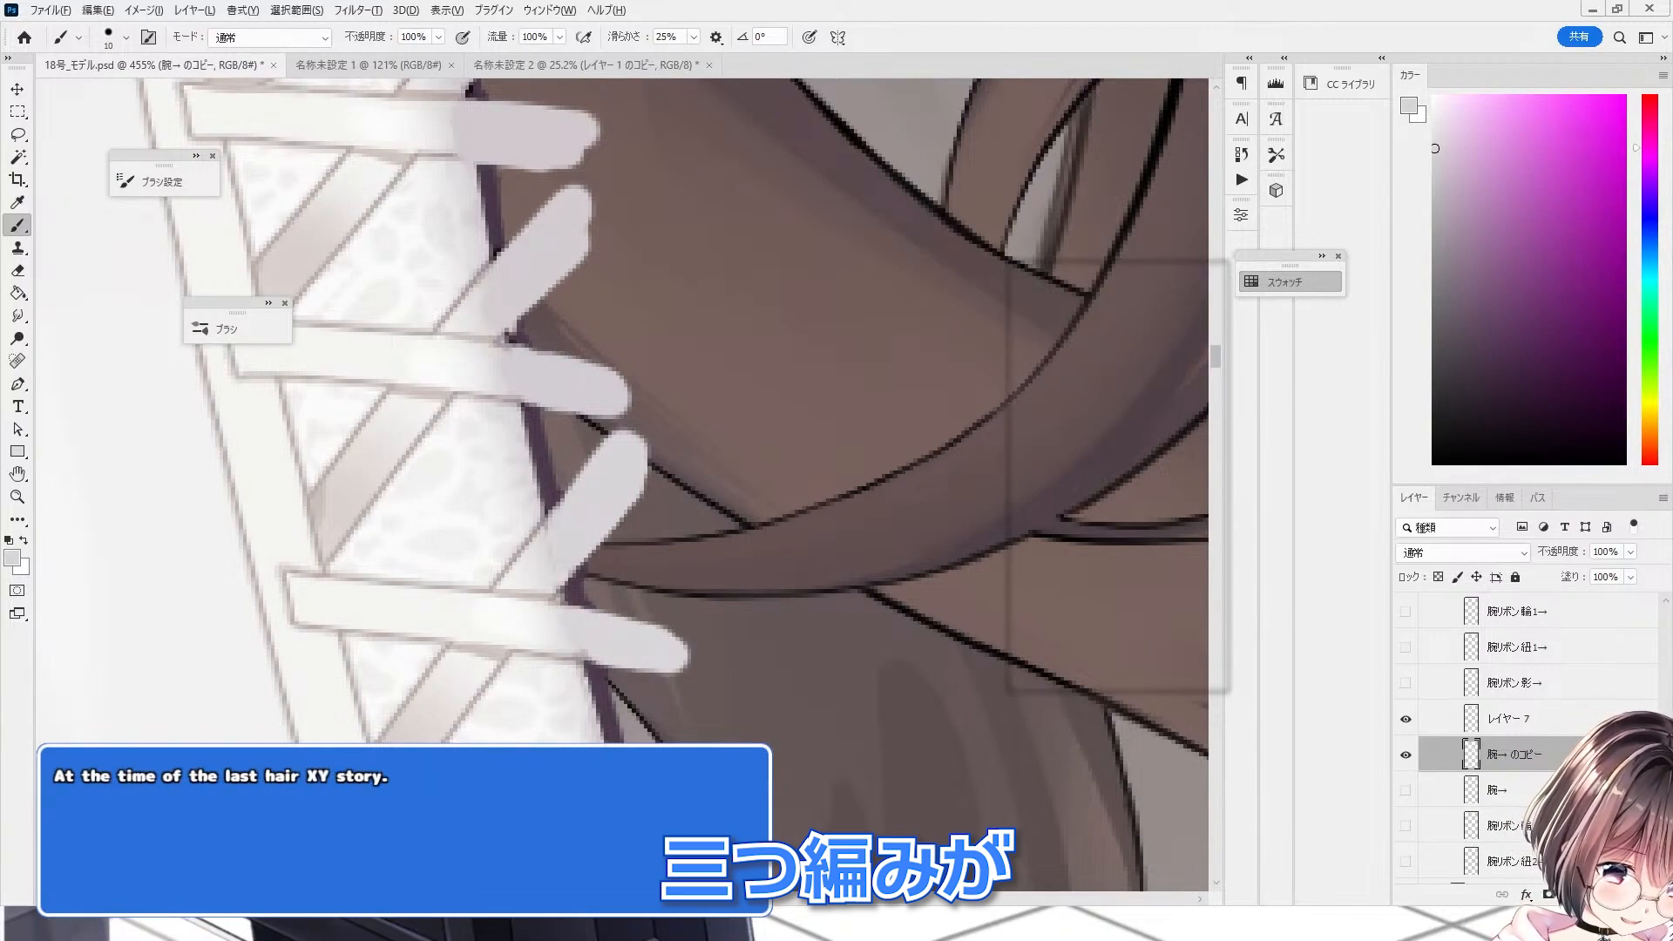
{"action": "mouse_move", "coordinate": [671, 740]}
{"action": "left_mouse_down"}
{"action": "mouse_move", "coordinate": [716, 717]}
{"action": "mouse_move", "coordinate": [677, 716]}
{"action": "left_mouse_up"}
{"action": "scroll", "coordinate": [601, 488], "scroll_direction": "down", "scroll_amount": 9}
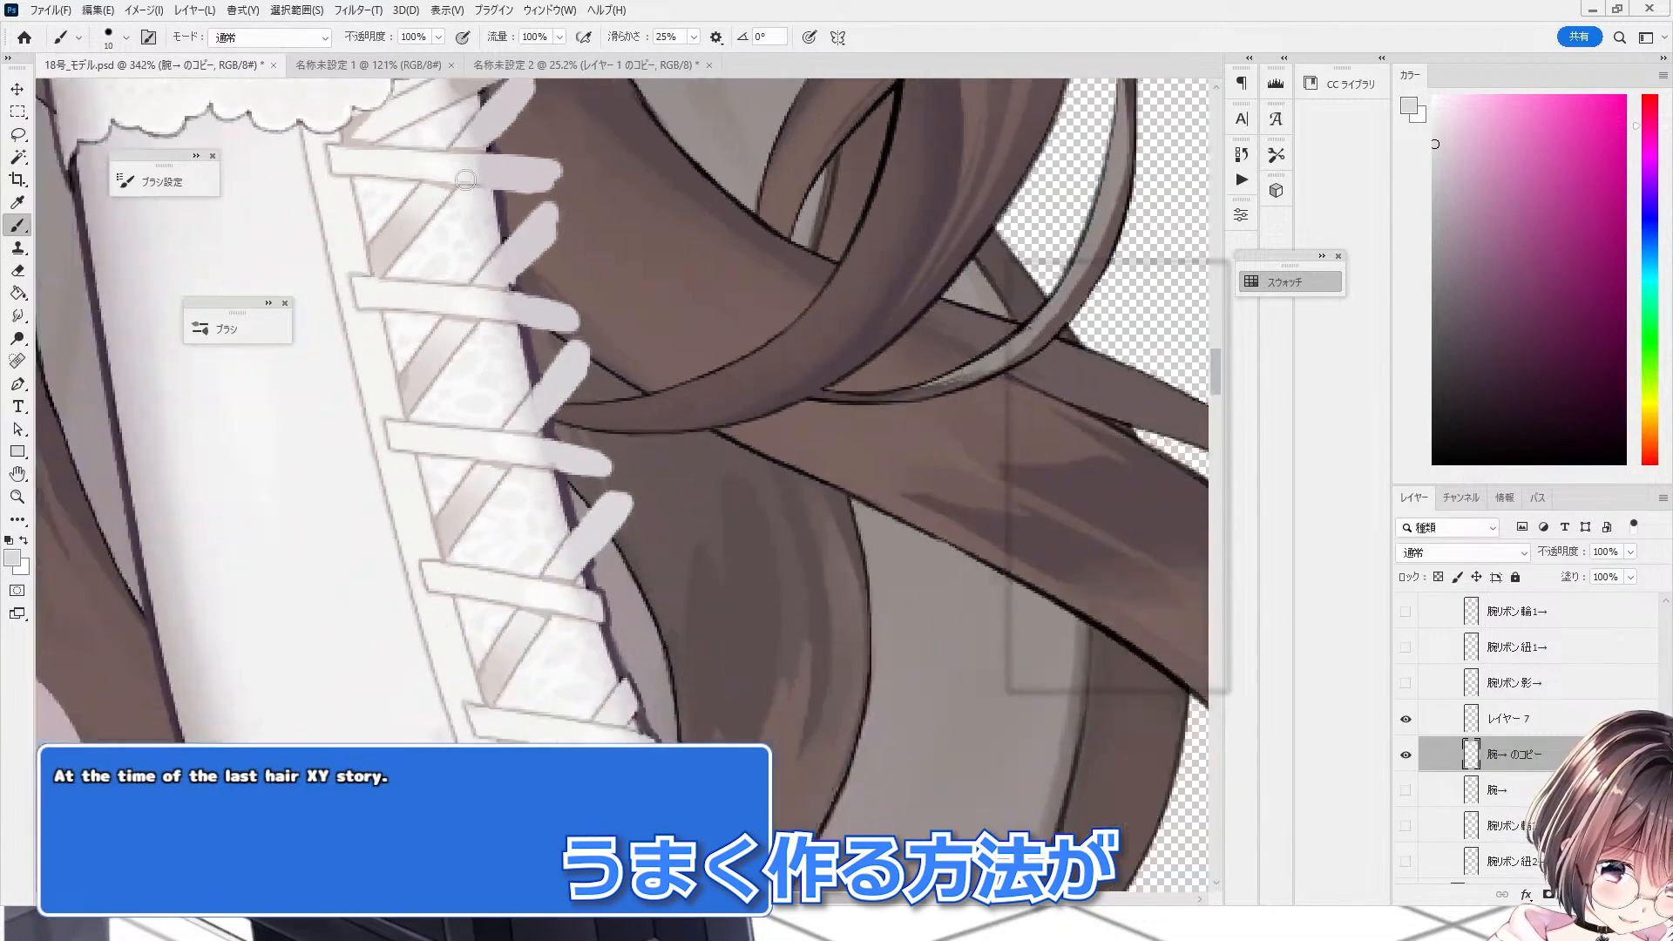
{"action": "scroll", "coordinate": [561, 497], "scroll_direction": "up", "scroll_amount": 11}
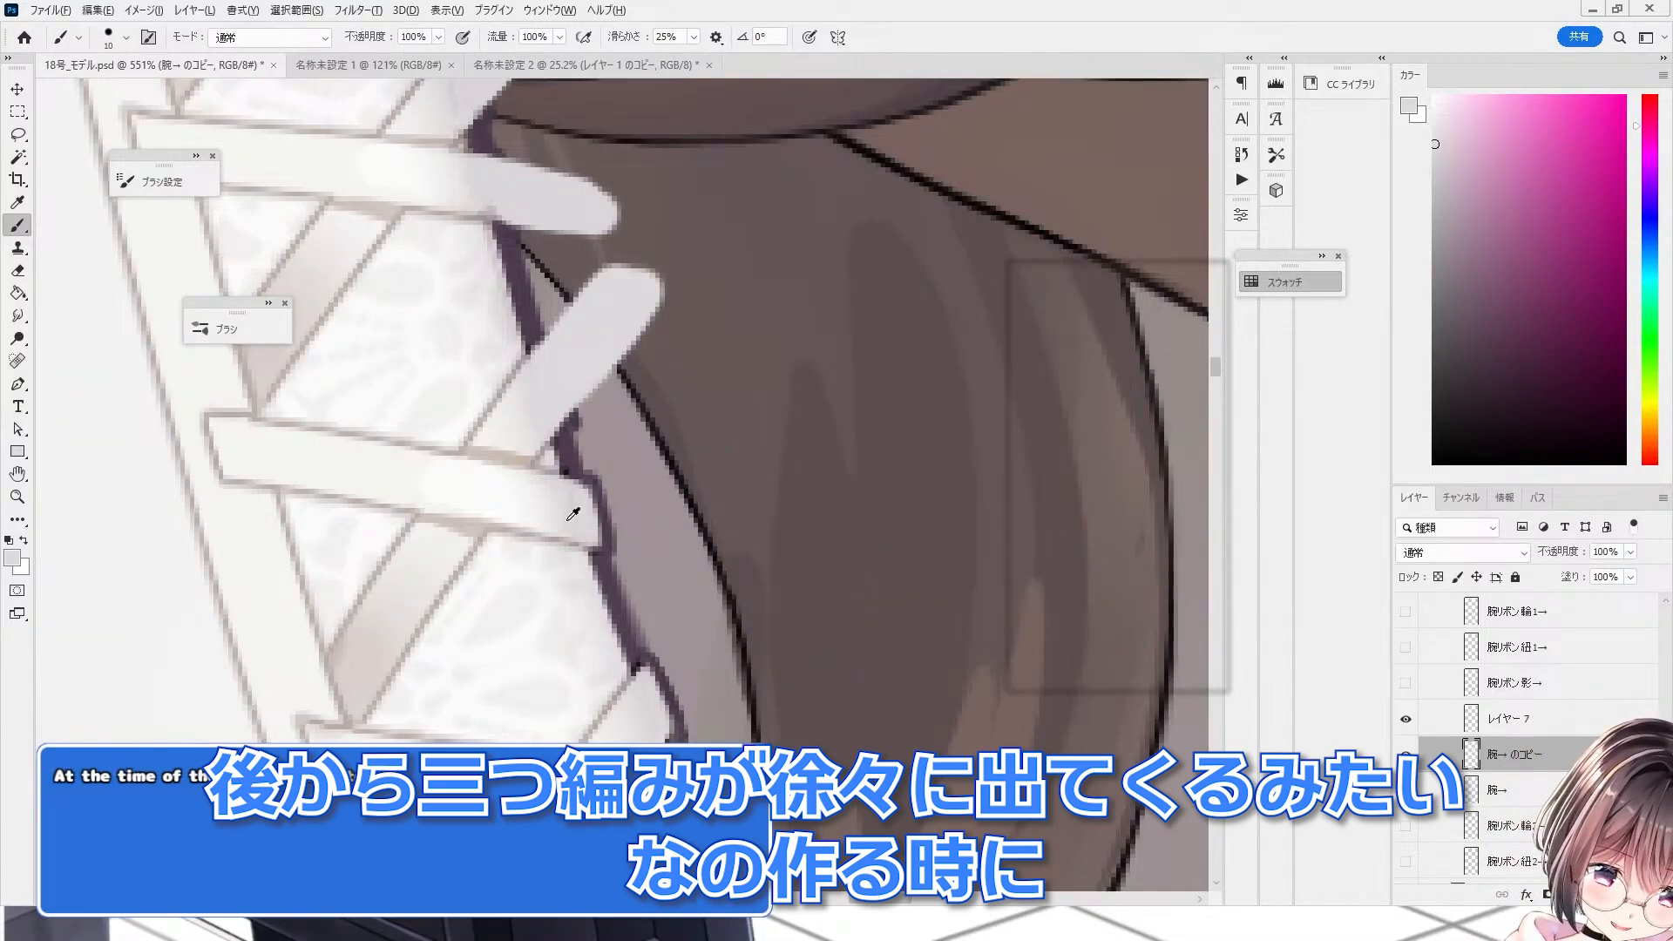
Step: Extend the lower lace ribbon strips beyond the arm's edge with the brush
{"action": "mouse_move", "coordinate": [574, 506]}
{"action": "left_mouse_down"}
{"action": "mouse_move", "coordinate": [677, 541]}
{"action": "mouse_move", "coordinate": [604, 529]}
{"action": "left_mouse_up"}
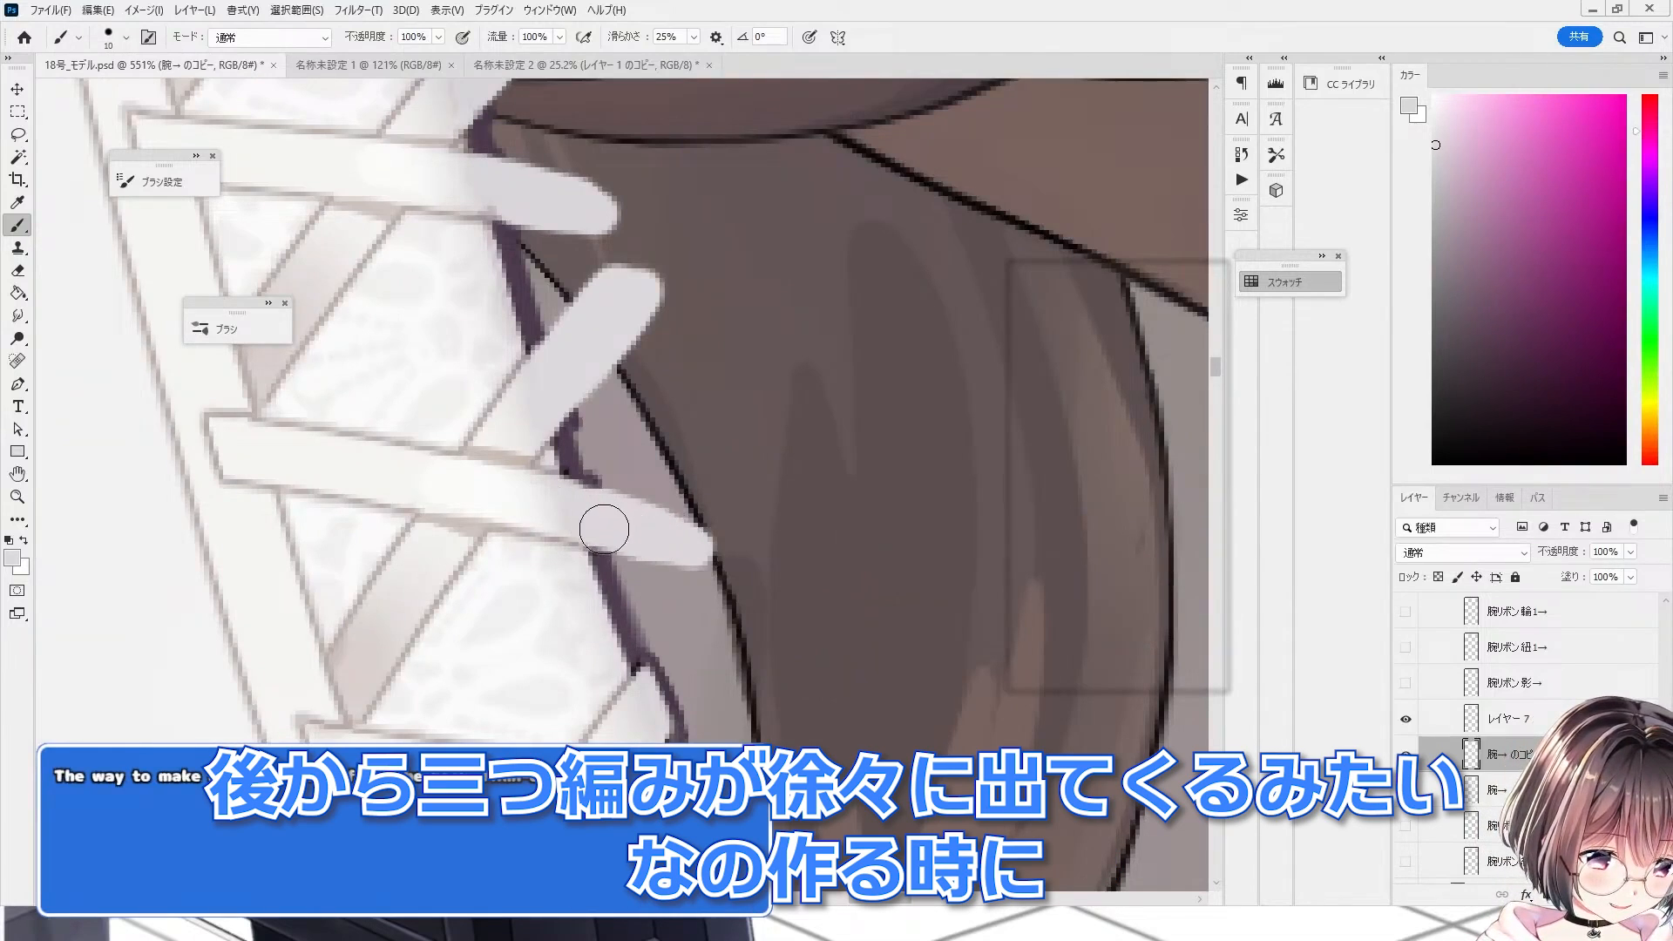
{"action": "left_click", "coordinate": [648, 716], "text": "alt"}
{"action": "mouse_move", "coordinate": [675, 701]}
{"action": "left_mouse_down"}
{"action": "mouse_move", "coordinate": [704, 626]}
{"action": "mouse_move", "coordinate": [667, 680]}
{"action": "left_mouse_up"}
{"action": "scroll", "coordinate": [392, 226], "scroll_direction": "down", "scroll_amount": 6}
{"action": "scroll", "coordinate": [566, 523], "scroll_direction": "up", "scroll_amount": 6}
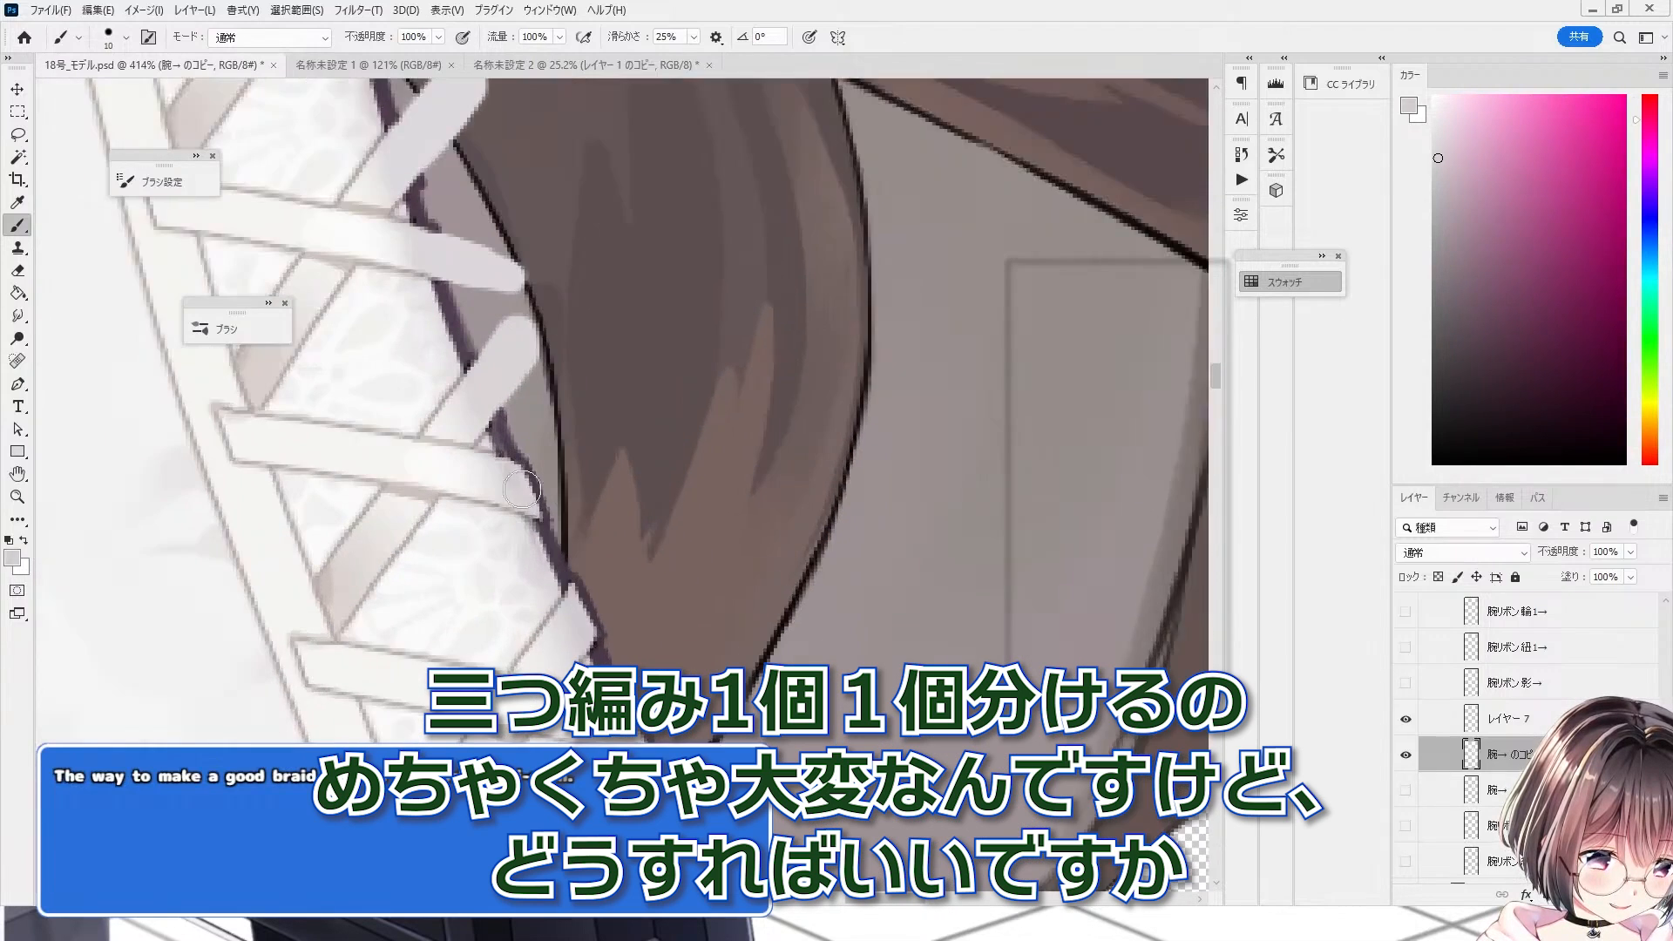
{"action": "mouse_move", "coordinate": [577, 505]}
{"action": "left_mouse_down"}
{"action": "mouse_move", "coordinate": [508, 471]}
{"action": "mouse_move", "coordinate": [600, 522]}
{"action": "mouse_move", "coordinate": [579, 526]}
{"action": "left_mouse_up"}
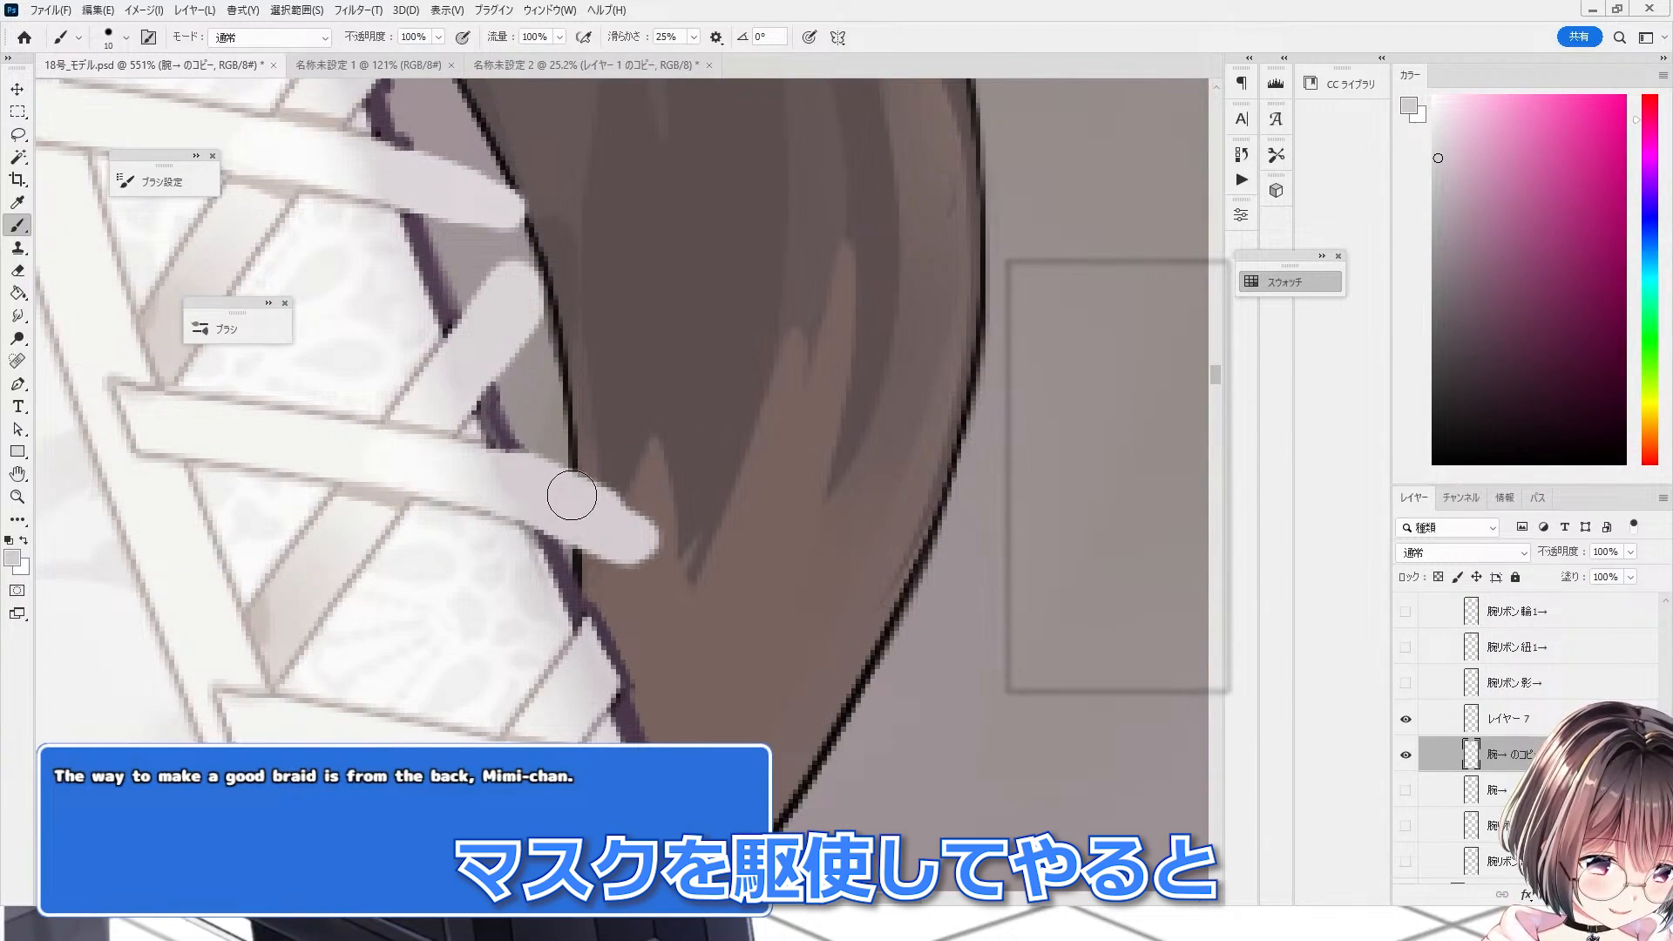
{"action": "left_click", "coordinate": [596, 676], "text": "alt"}
{"action": "mouse_move", "coordinate": [615, 659]}
{"action": "left_mouse_down"}
{"action": "mouse_move", "coordinate": [634, 614]}
{"action": "mouse_move", "coordinate": [647, 625]}
{"action": "mouse_move", "coordinate": [643, 585]}
{"action": "mouse_move", "coordinate": [601, 693]}
{"action": "left_mouse_up"}
{"action": "scroll", "coordinate": [571, 468], "scroll_direction": "down", "scroll_amount": 2}
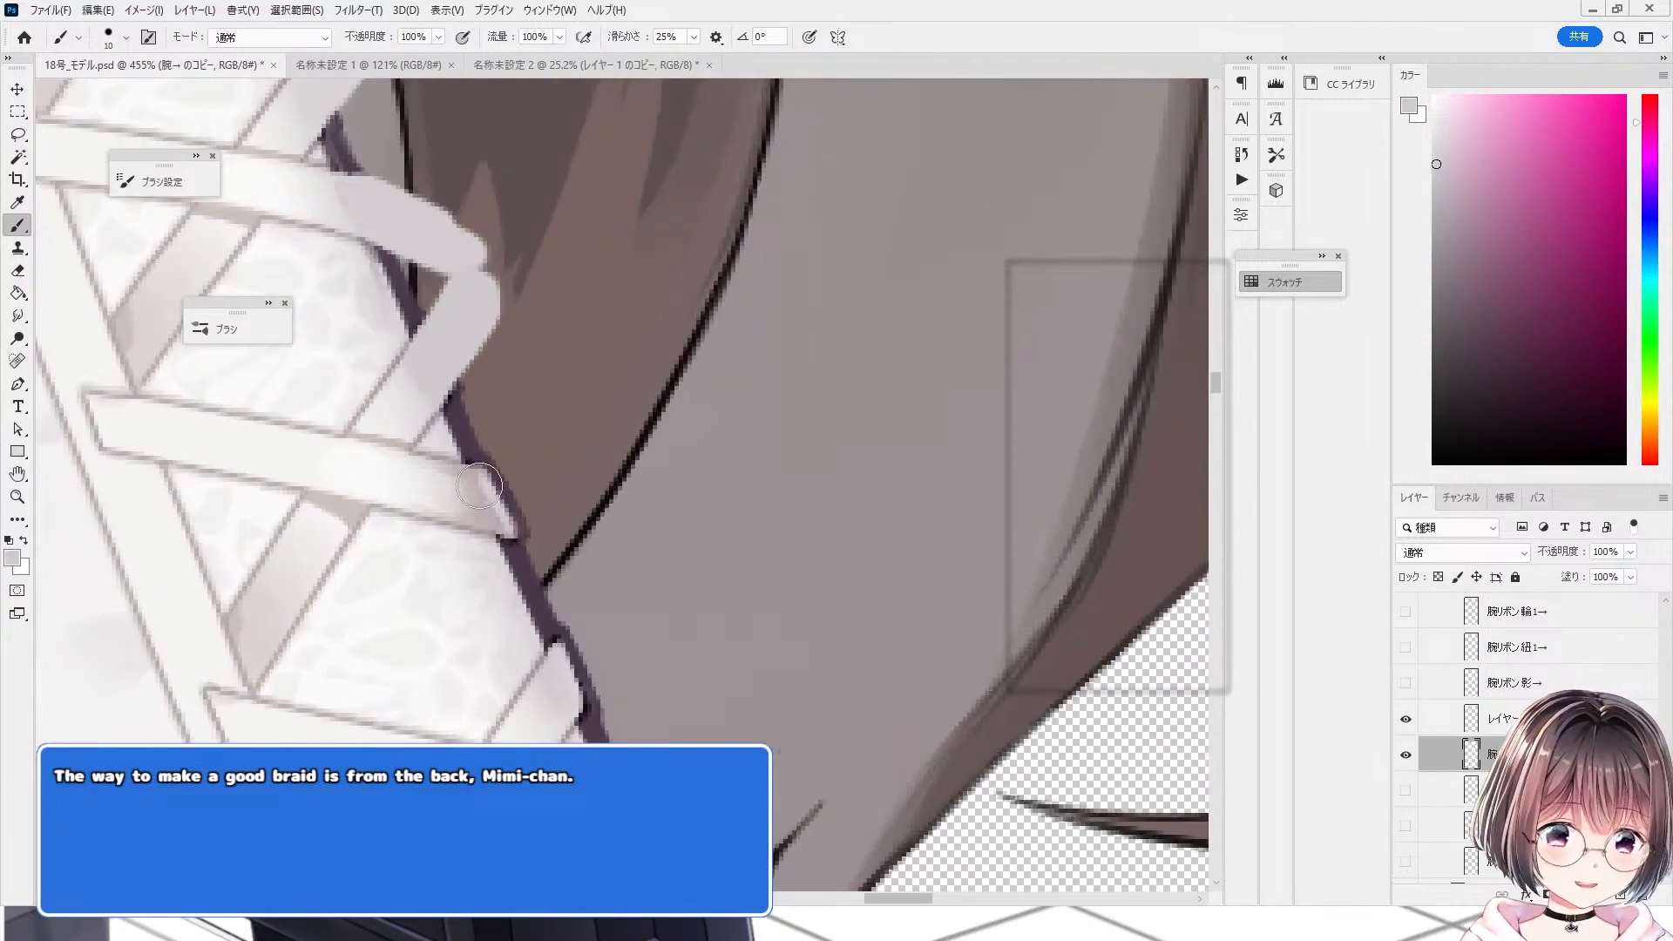
{"action": "left_click", "coordinate": [487, 514], "text": "alt"}
{"action": "mouse_move", "coordinate": [493, 503]}
{"action": "left_mouse_down"}
{"action": "mouse_move", "coordinate": [593, 533]}
{"action": "mouse_move", "coordinate": [505, 512]}
{"action": "left_mouse_up"}
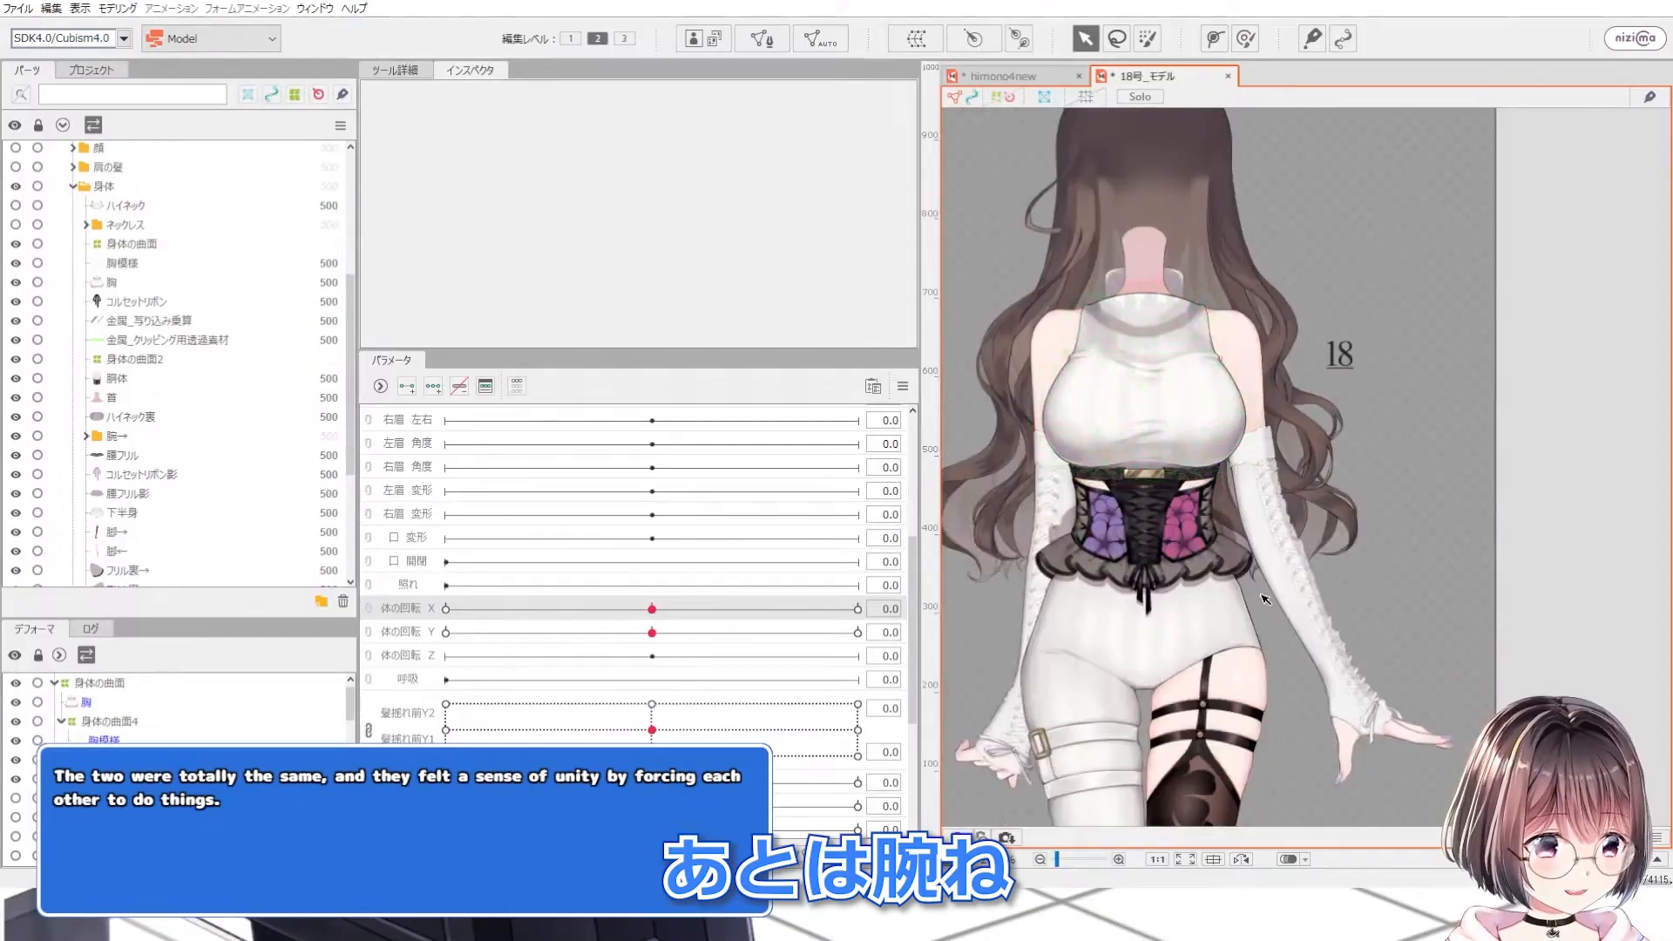
Step: Switch to Cubism Editor and add mesh vertices along the outer edge of the left arm's mesh
{"action": "scroll", "coordinate": [1320, 582], "scroll_direction": "up", "scroll_amount": 5}
{"action": "left_click", "coordinate": [1320, 581]}
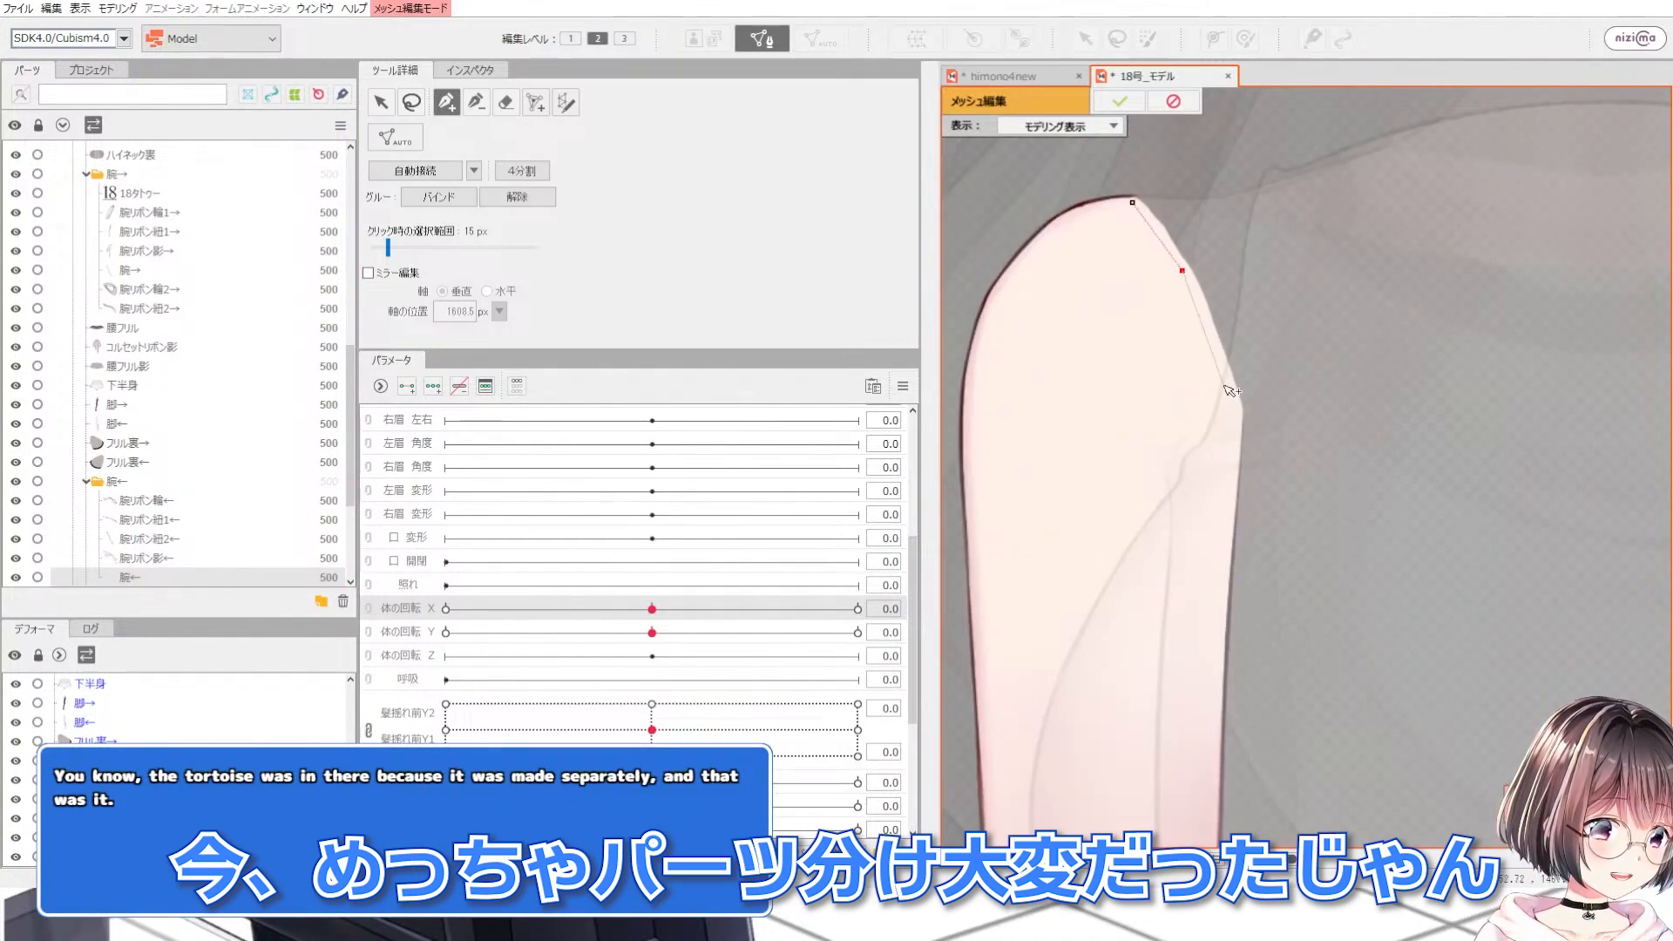
{"action": "scroll", "coordinate": [1209, 333], "scroll_direction": "down", "scroll_amount": 3}
{"action": "scroll", "coordinate": [1164, 366], "scroll_direction": "up", "scroll_amount": 3}
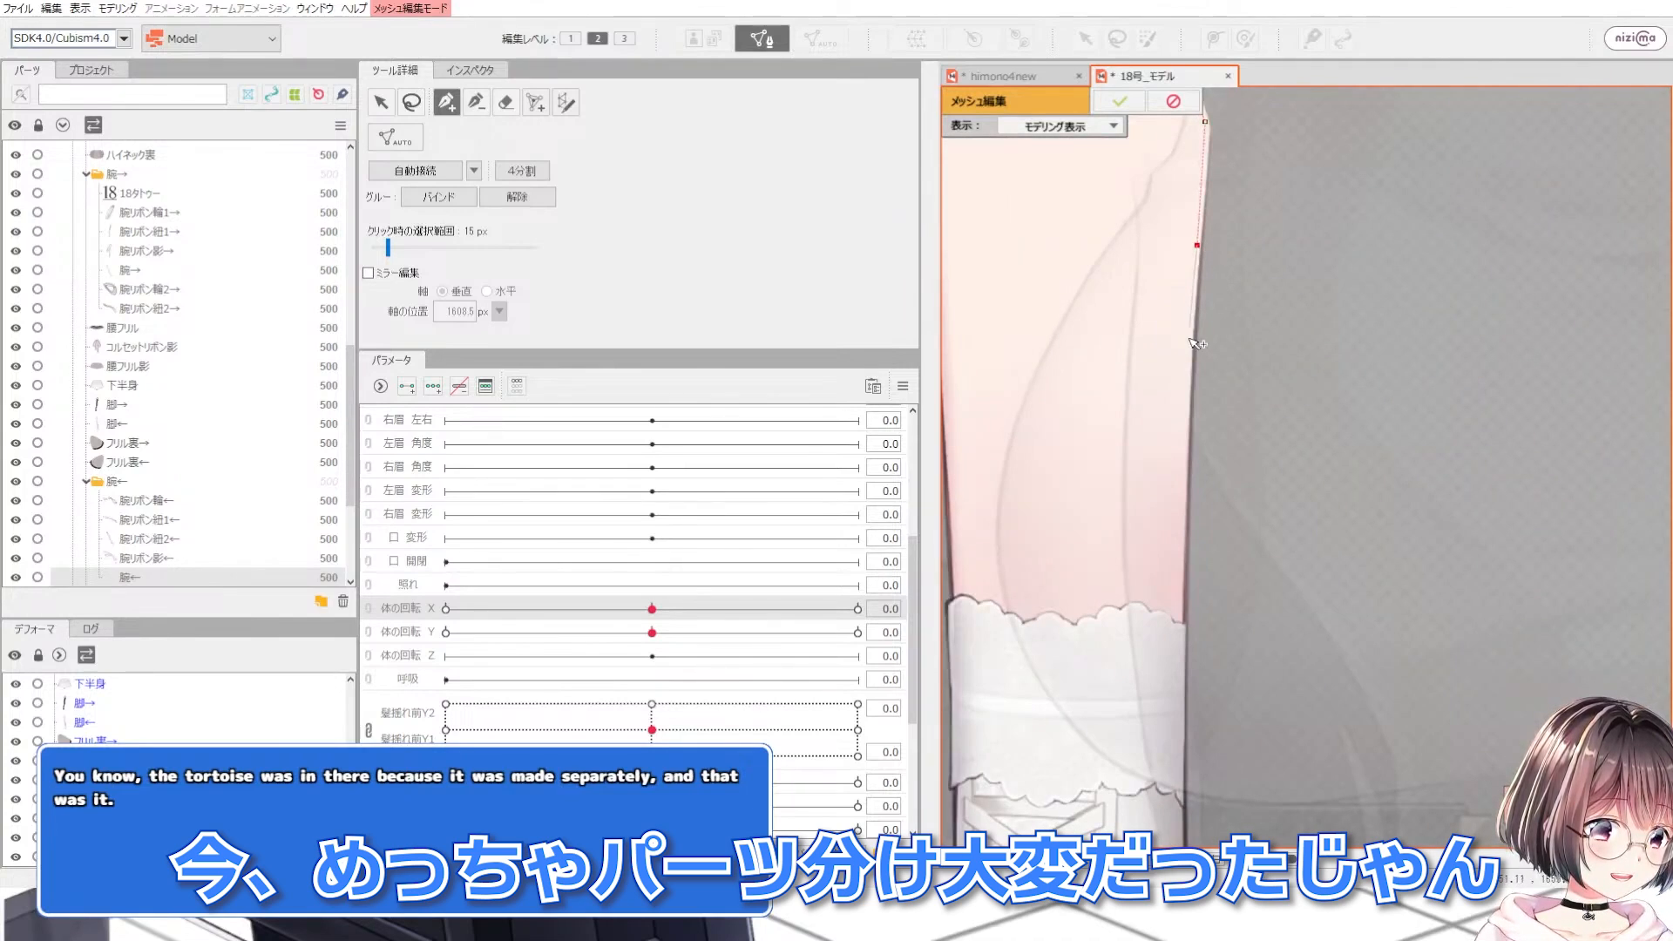
{"action": "left_click", "coordinate": [1182, 623]}
{"action": "scroll", "coordinate": [1140, 375], "scroll_direction": "down", "scroll_amount": 4}
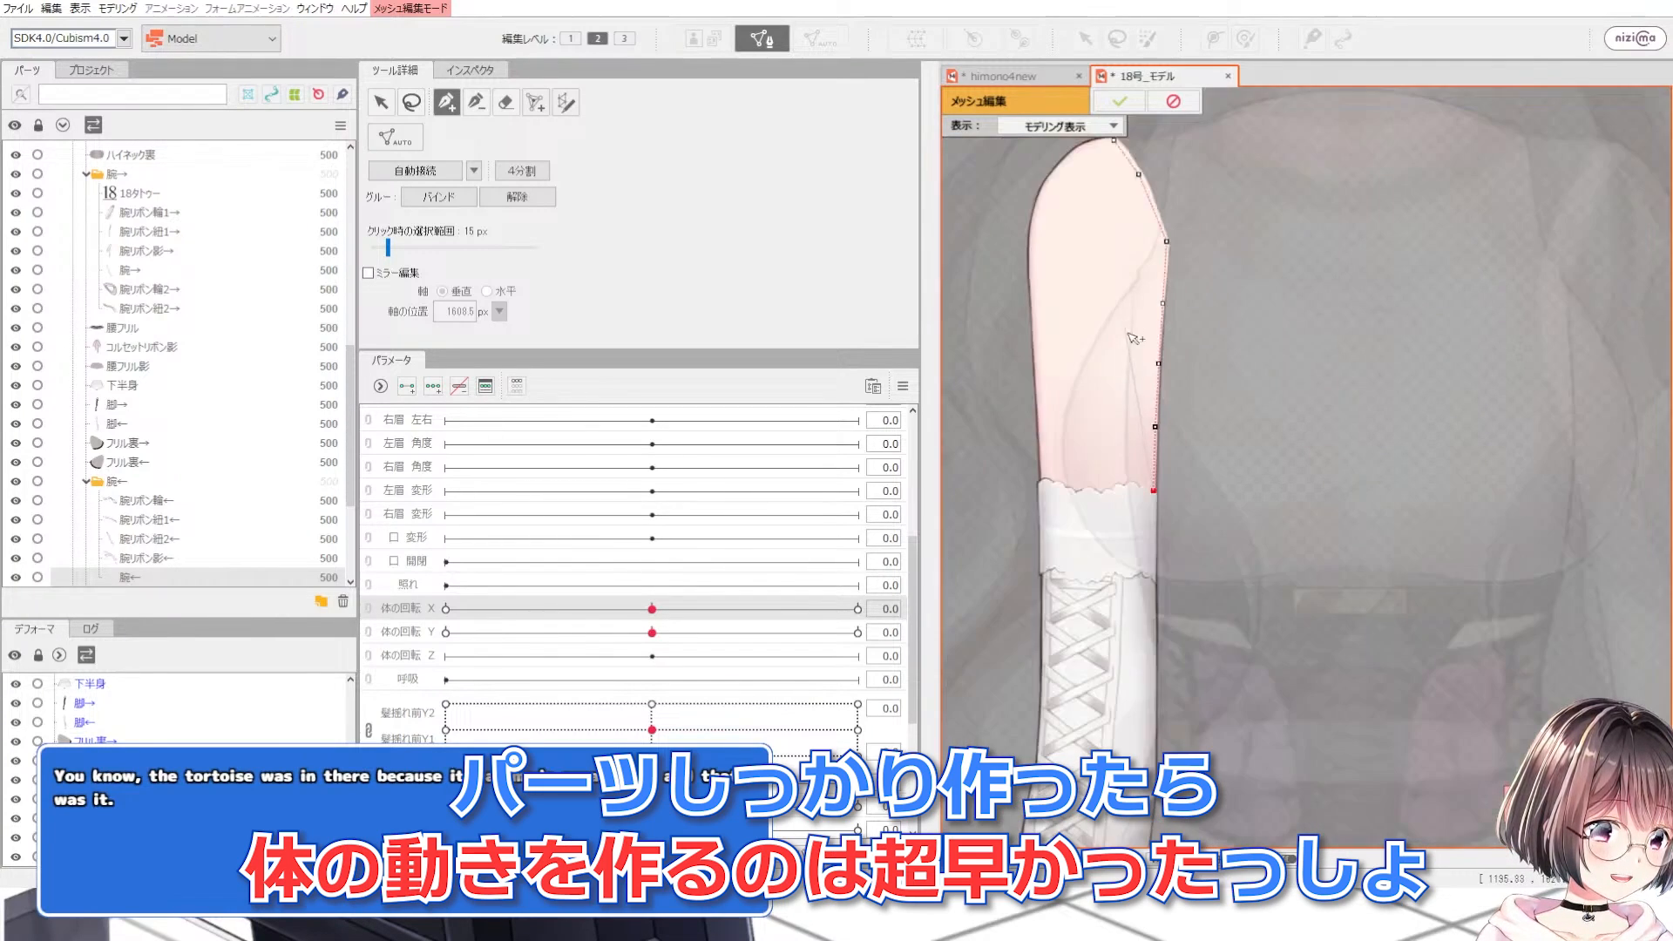
{"action": "scroll", "coordinate": [1151, 529], "scroll_direction": "up", "scroll_amount": 5}
{"action": "scroll", "coordinate": [1153, 488], "scroll_direction": "down", "scroll_amount": 4}
{"action": "scroll", "coordinate": [1122, 407], "scroll_direction": "up", "scroll_amount": 4}
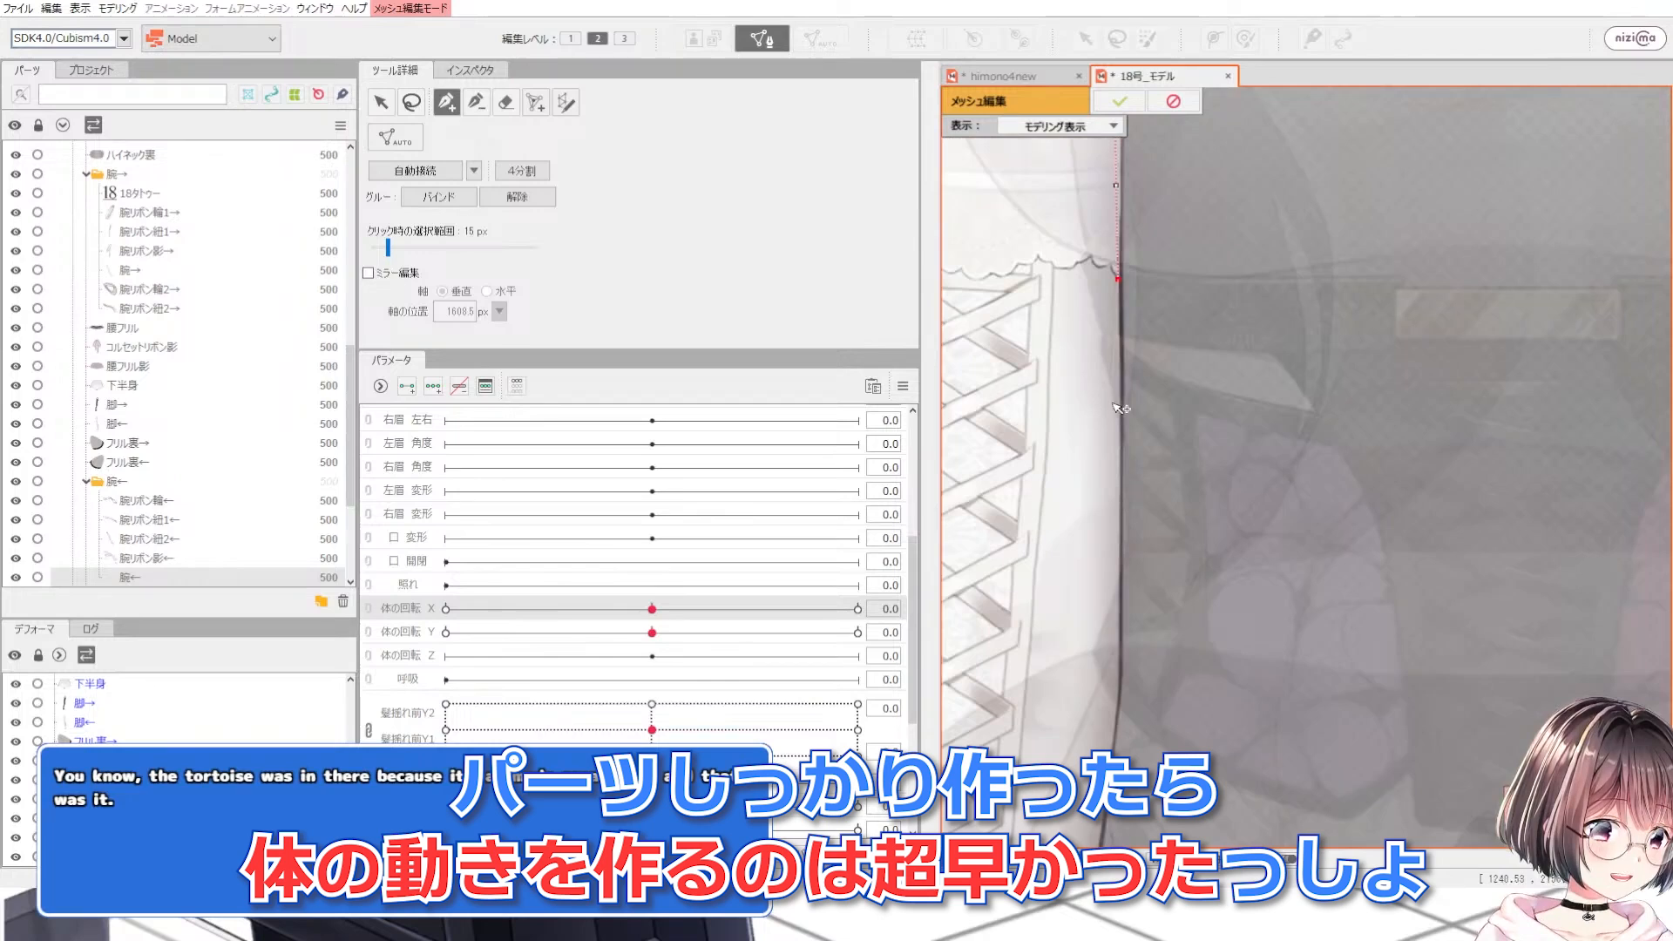
{"action": "left_click", "coordinate": [1117, 590]}
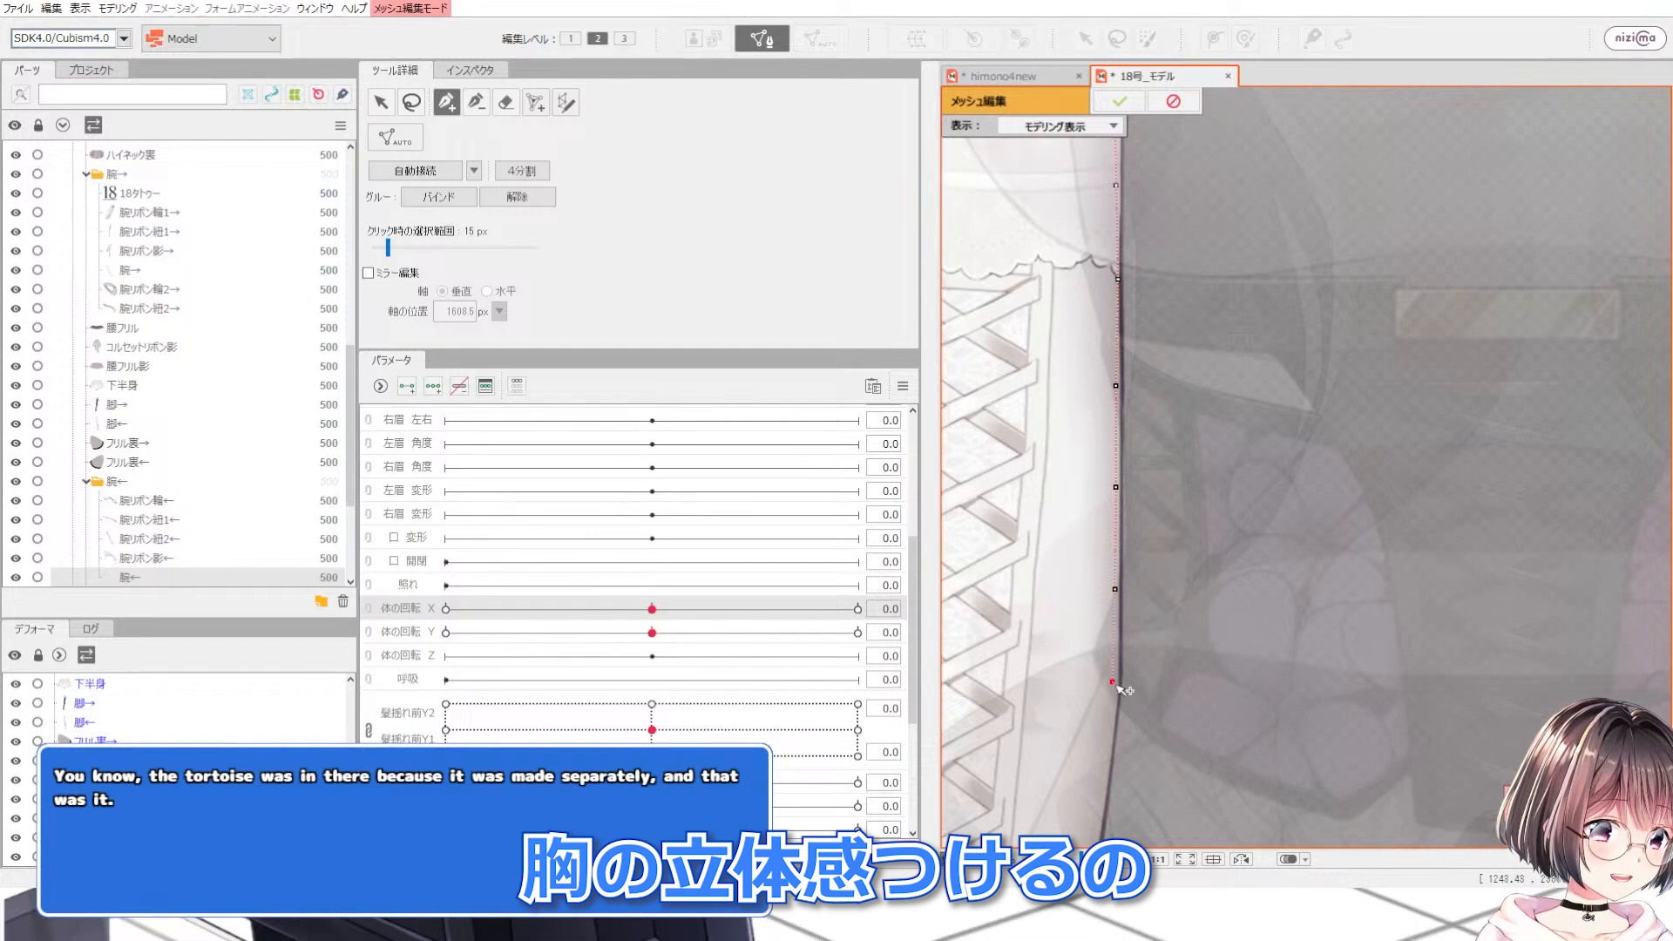
Step: Add more vertices around the left arm's shoulder, through its middle and near the wrist, then leave mesh editing
{"action": "scroll", "coordinate": [1120, 688], "scroll_direction": "down", "scroll_amount": 4}
{"action": "scroll", "coordinate": [1107, 610], "scroll_direction": "up", "scroll_amount": 4}
{"action": "scroll", "coordinate": [1113, 557], "scroll_direction": "down", "scroll_amount": 4}
{"action": "scroll", "coordinate": [1148, 339], "scroll_direction": "up", "scroll_amount": 4}
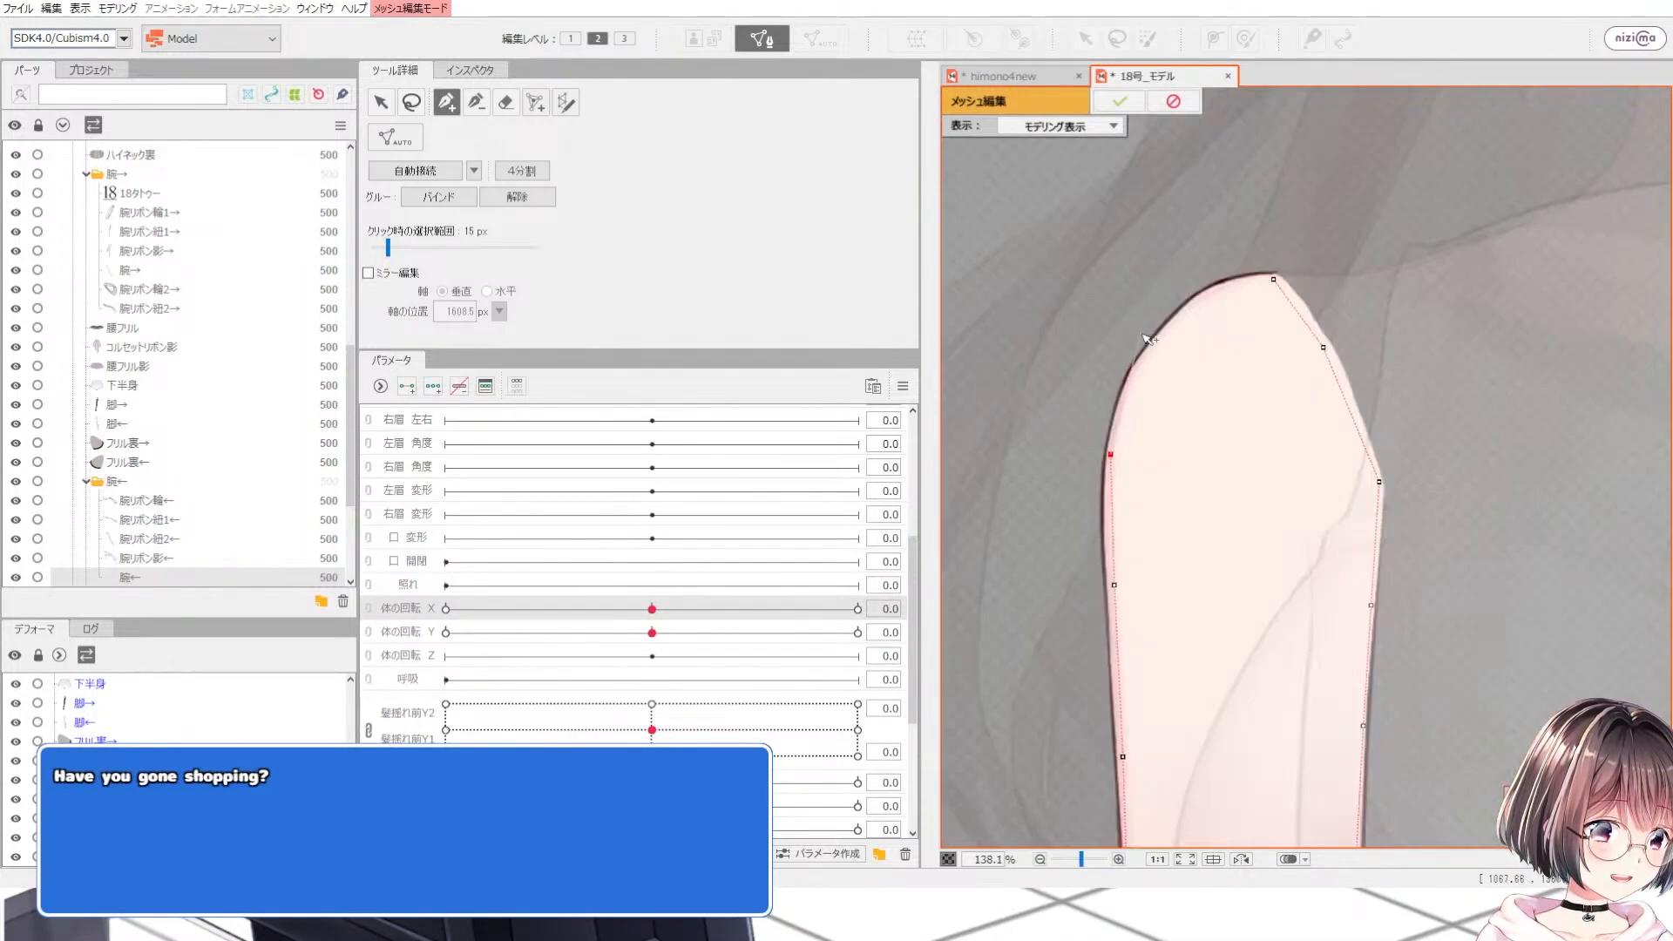
{"action": "left_click", "coordinate": [1203, 303]}
{"action": "left_click", "coordinate": [1273, 279]}
{"action": "scroll", "coordinate": [1211, 168], "scroll_direction": "down", "scroll_amount": 2}
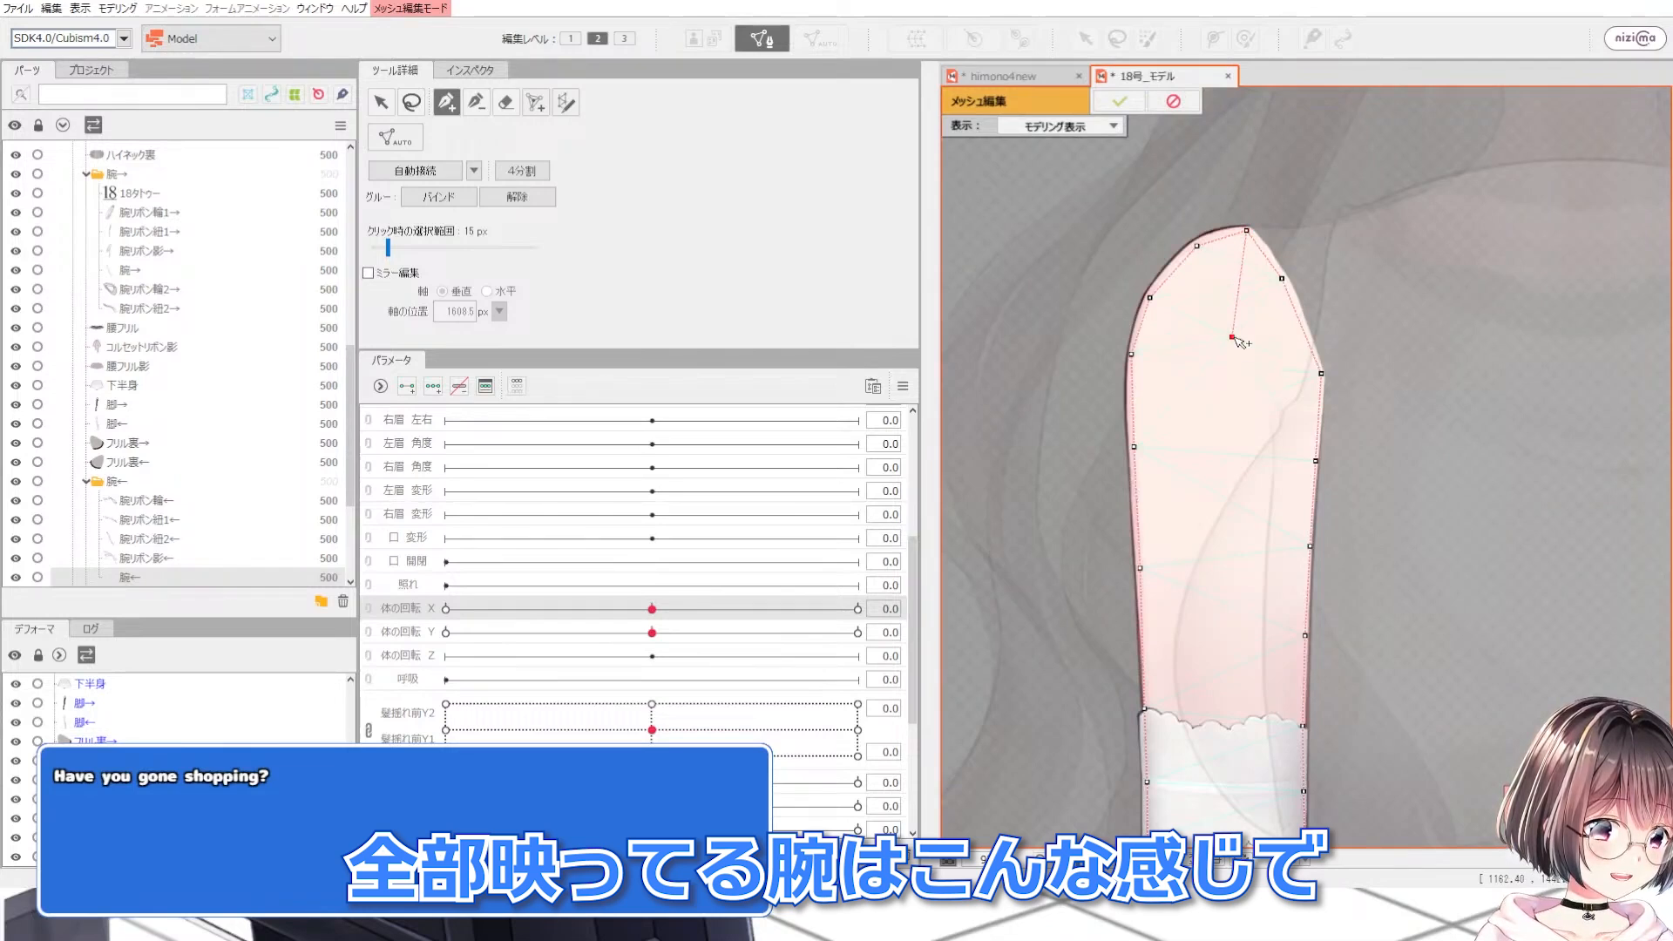
{"action": "left_click", "coordinate": [1231, 507]}
{"action": "scroll", "coordinate": [1231, 508], "scroll_direction": "down", "scroll_amount": 3}
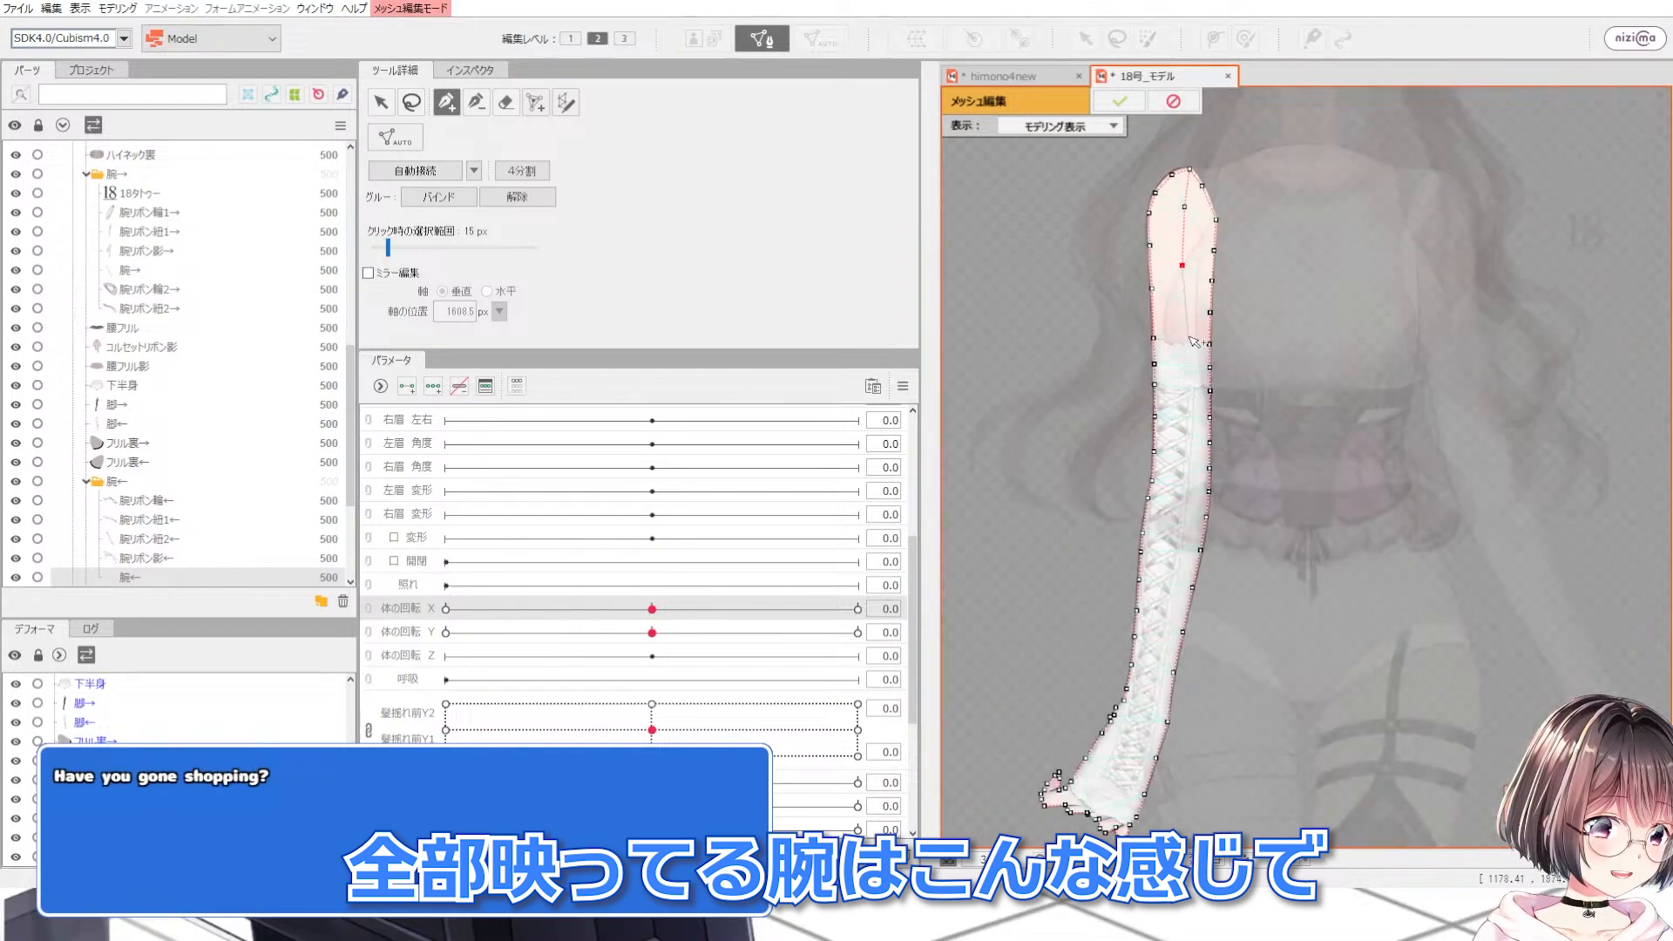
{"action": "left_click", "coordinate": [1182, 468]}
{"action": "left_click", "coordinate": [1176, 527]}
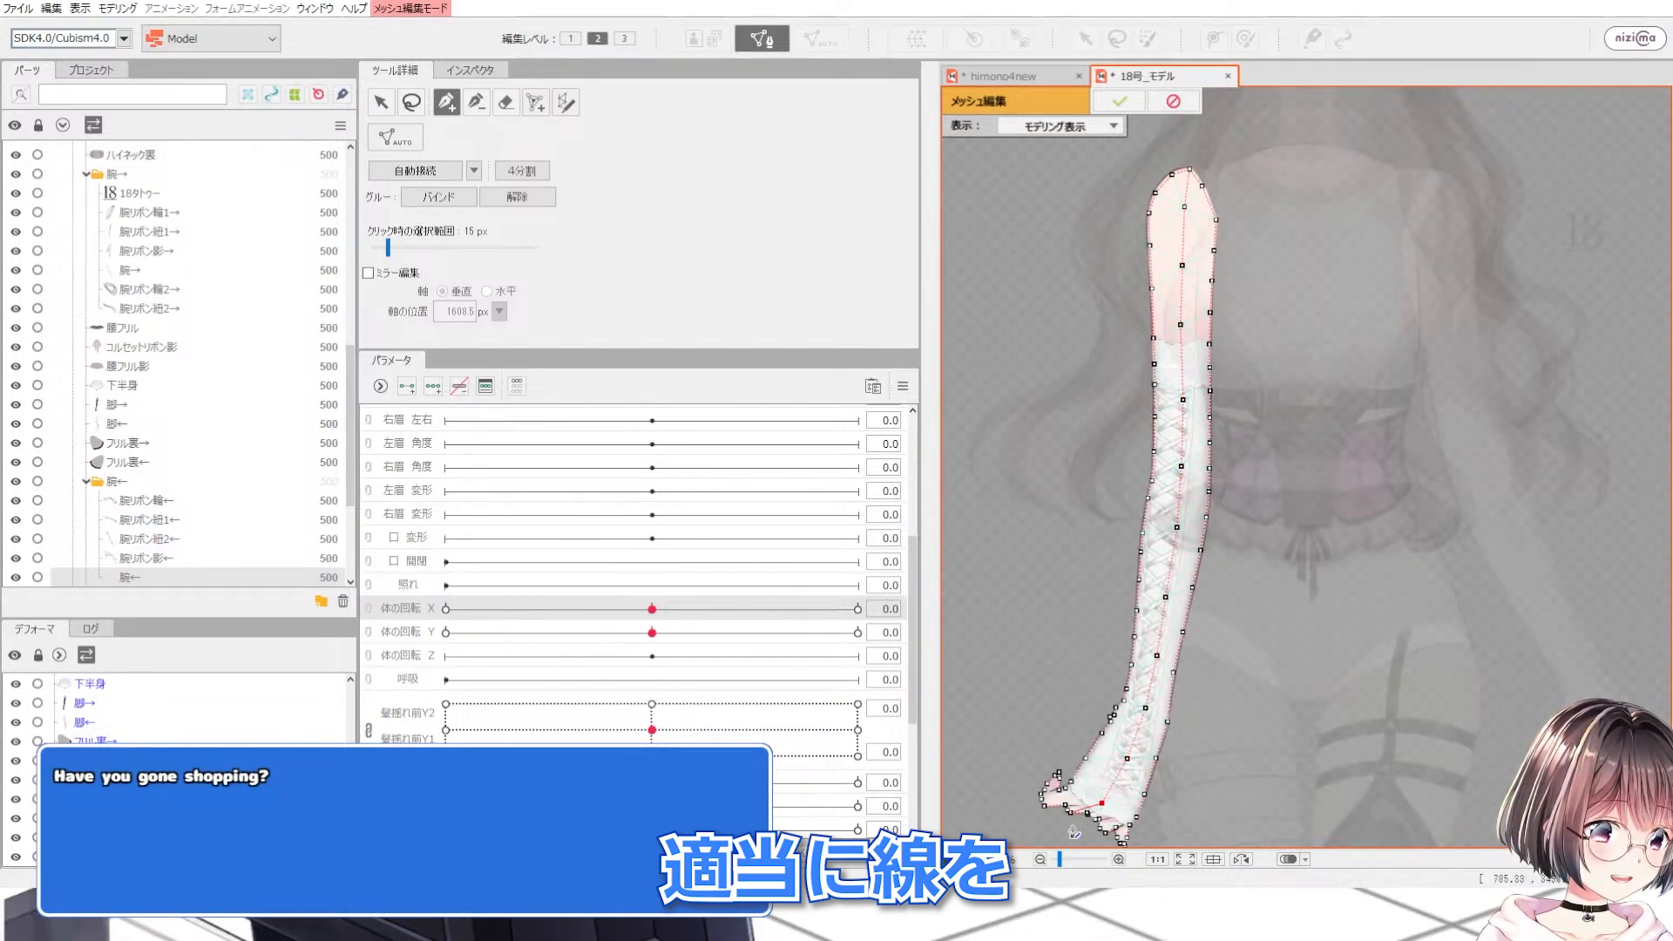
{"action": "scroll", "coordinate": [1080, 827], "scroll_direction": "up", "scroll_amount": 3}
{"action": "left_click", "coordinate": [1100, 802]}
{"action": "scroll", "coordinate": [1107, 801], "scroll_direction": "down", "scroll_amount": 5}
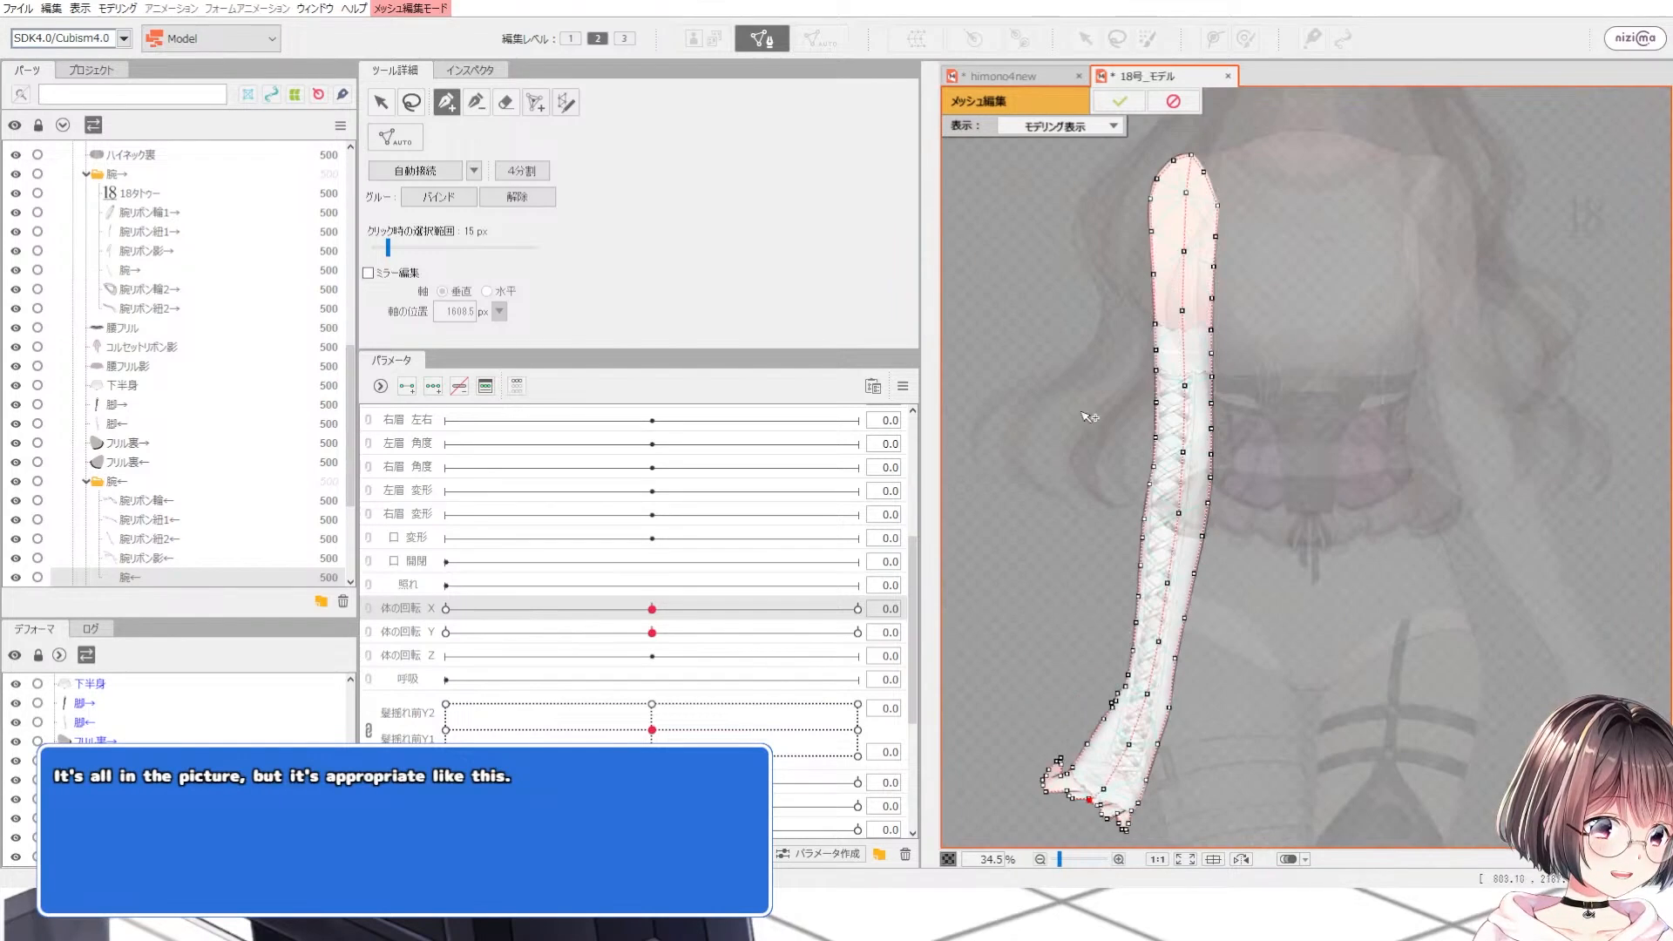
{"action": "scroll", "coordinate": [1090, 417], "scroll_direction": "down", "scroll_amount": 2}
{"action": "scroll", "coordinate": [1168, 216], "scroll_direction": "up", "scroll_amount": 3}
{"action": "left_click", "coordinate": [1169, 212]}
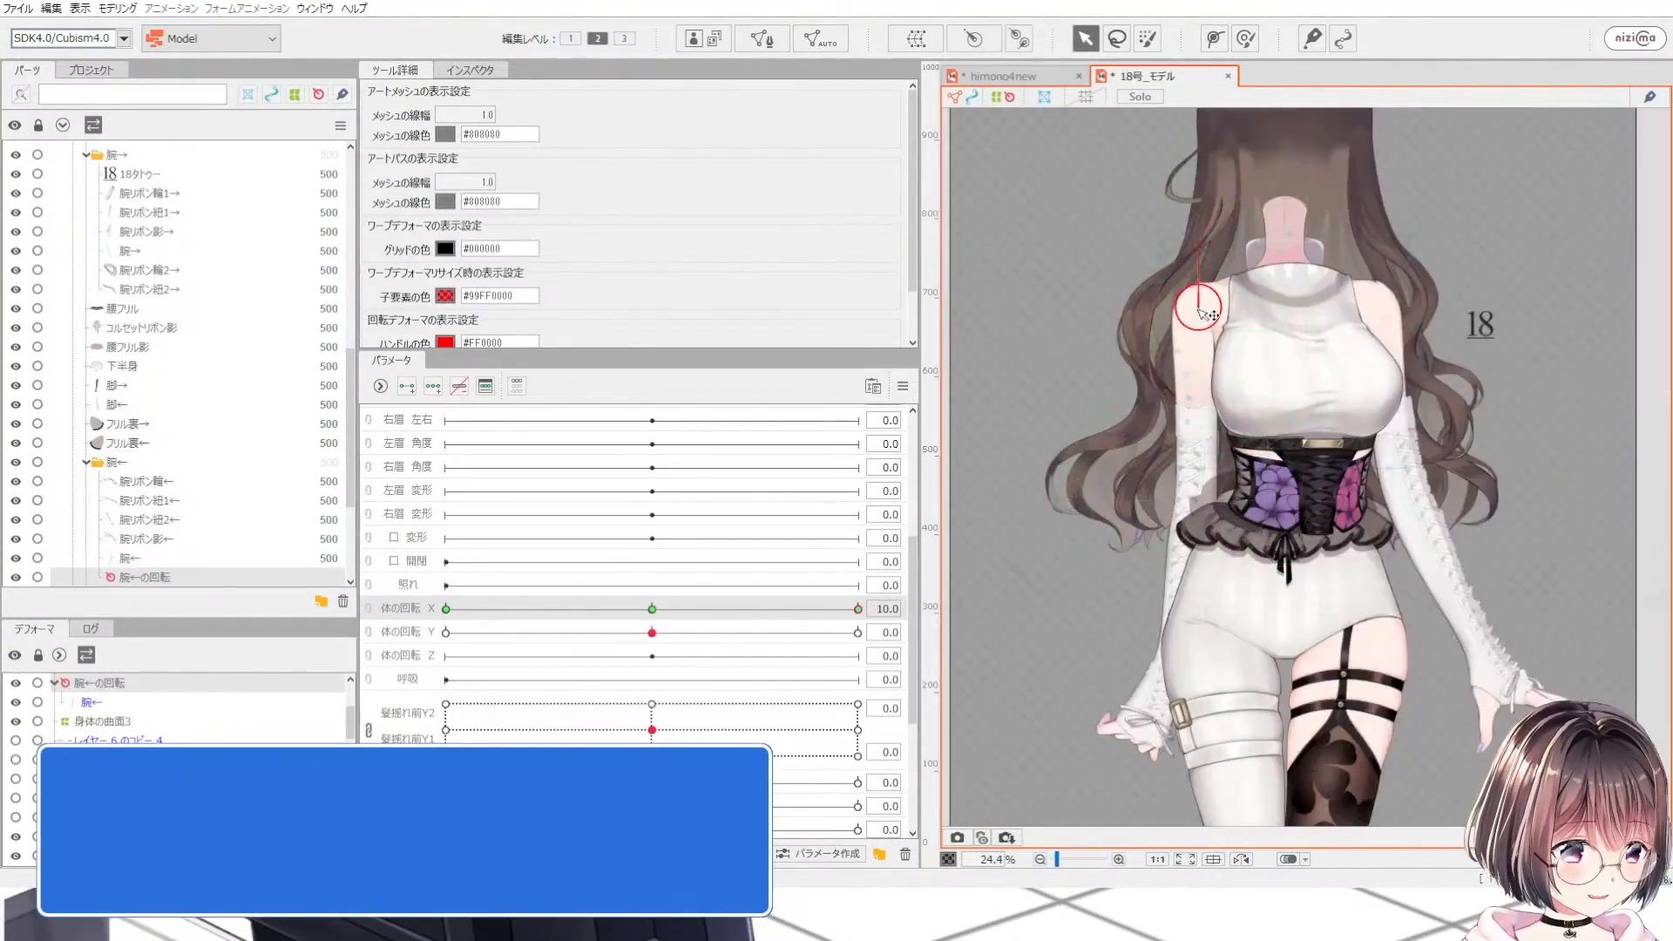
Step: With body rotation X at 10, drag the left arm's mesh points around the elbow outward
{"action": "left_click_drag", "start_coordinate": [697, 608], "coordinate": [760, 643]}
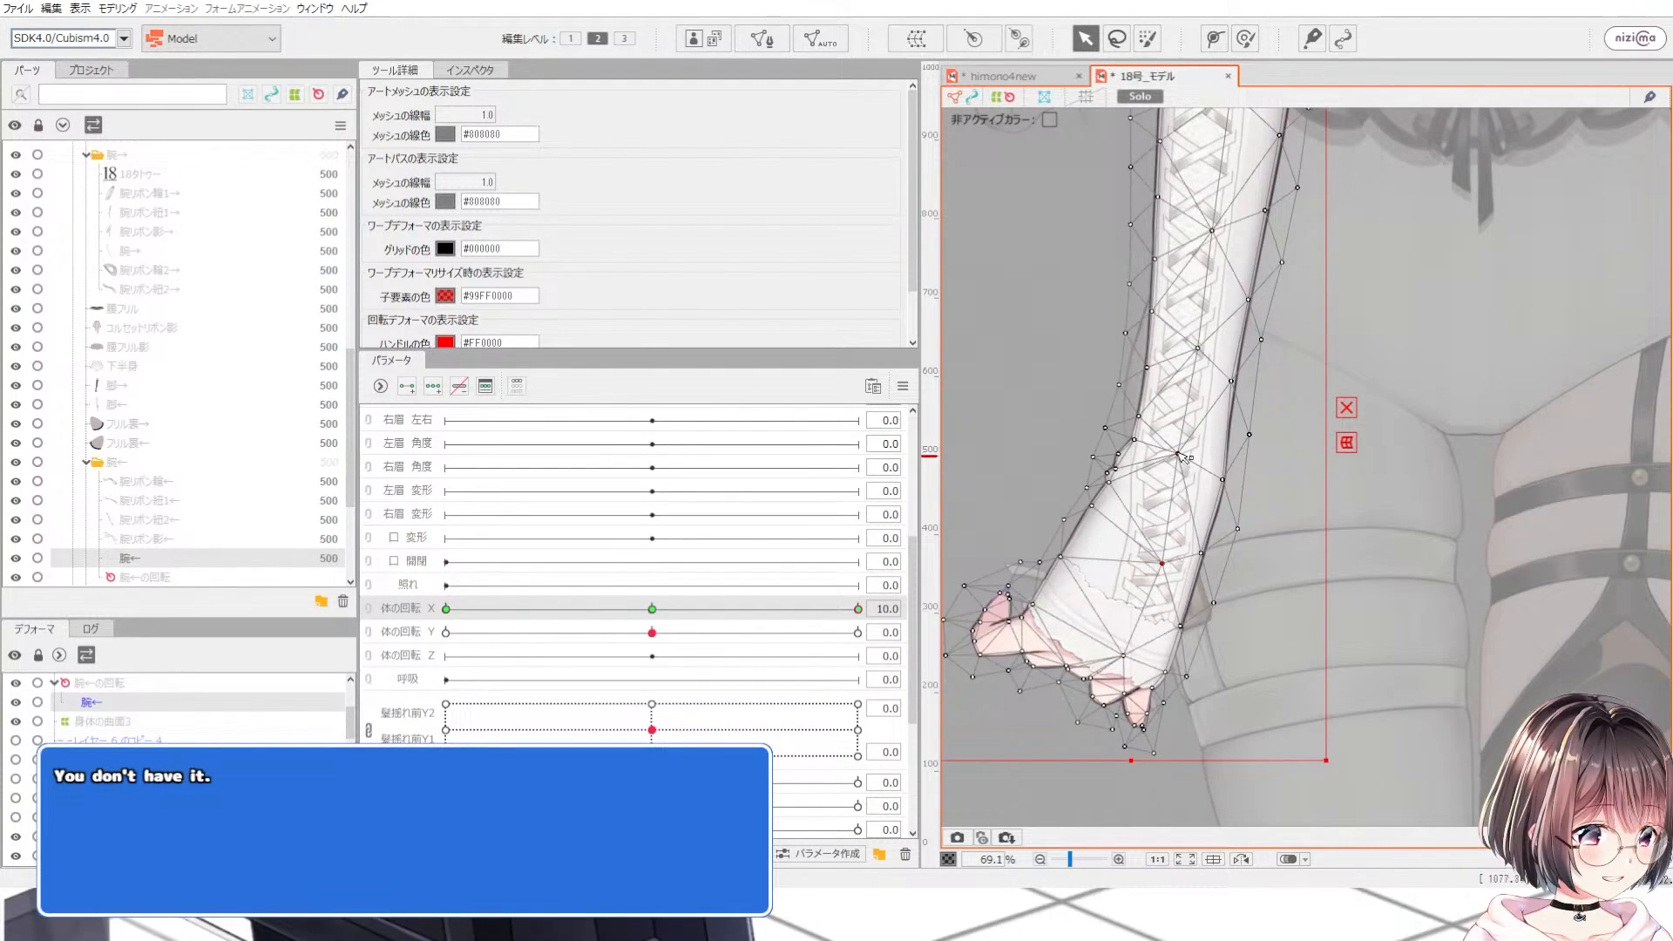
{"action": "left_click_drag", "start_coordinate": [1178, 454], "coordinate": [1192, 457]}
{"action": "scroll", "coordinate": [1167, 623], "scroll_direction": "down", "scroll_amount": 3}
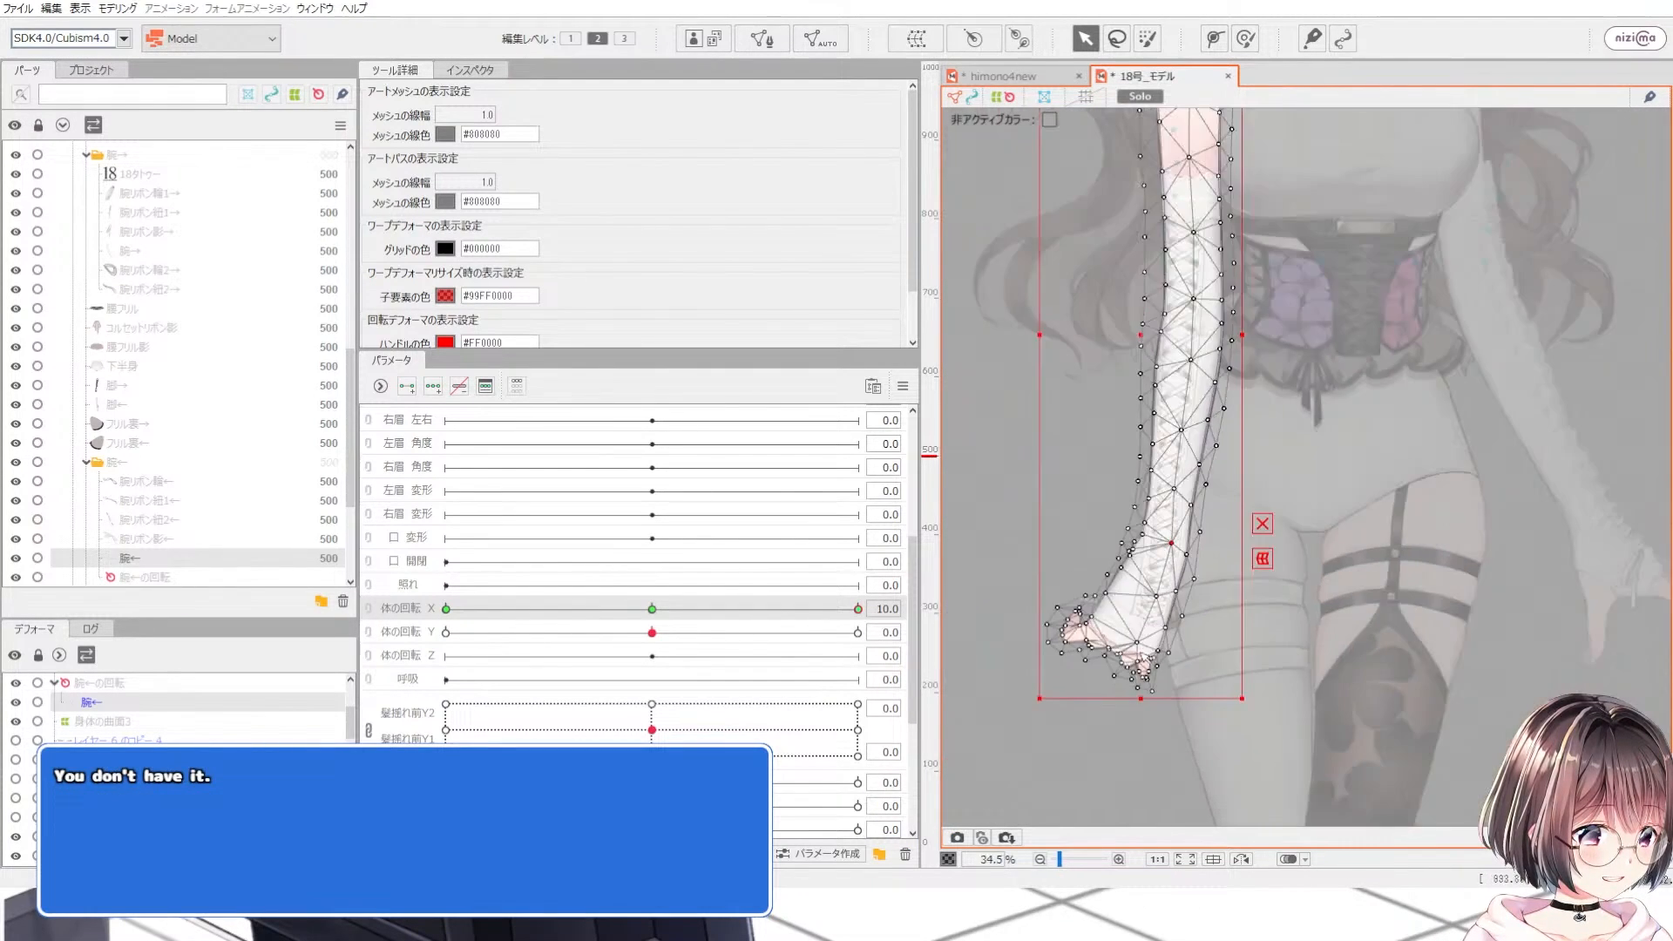
{"action": "scroll", "coordinate": [1185, 389], "scroll_direction": "up", "scroll_amount": 3}
{"action": "left_click_drag", "start_coordinate": [1171, 590], "coordinate": [1184, 591]}
{"action": "scroll", "coordinate": [1190, 470], "scroll_direction": "down", "scroll_amount": 3}
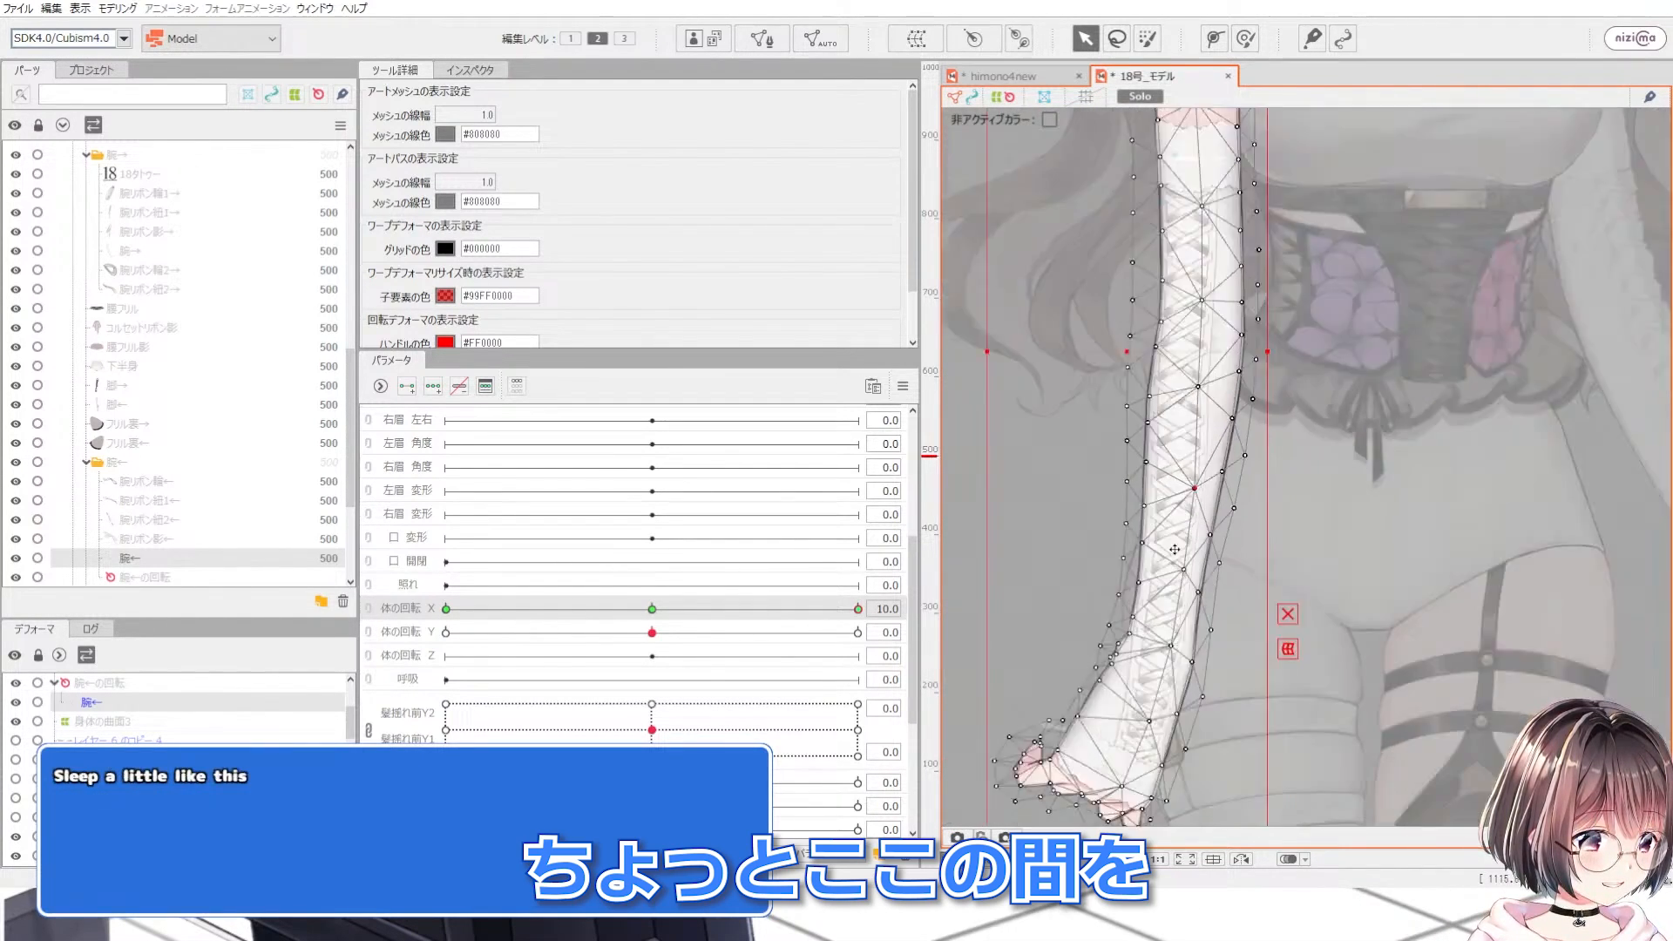
Step: Pull the left arm's upper mesh points outward to give the arm a rounded, three-dimensional shape
{"action": "scroll", "coordinate": [1199, 361], "scroll_direction": "up", "scroll_amount": 3}
{"action": "scroll", "coordinate": [1198, 359], "scroll_direction": "down", "scroll_amount": 3}
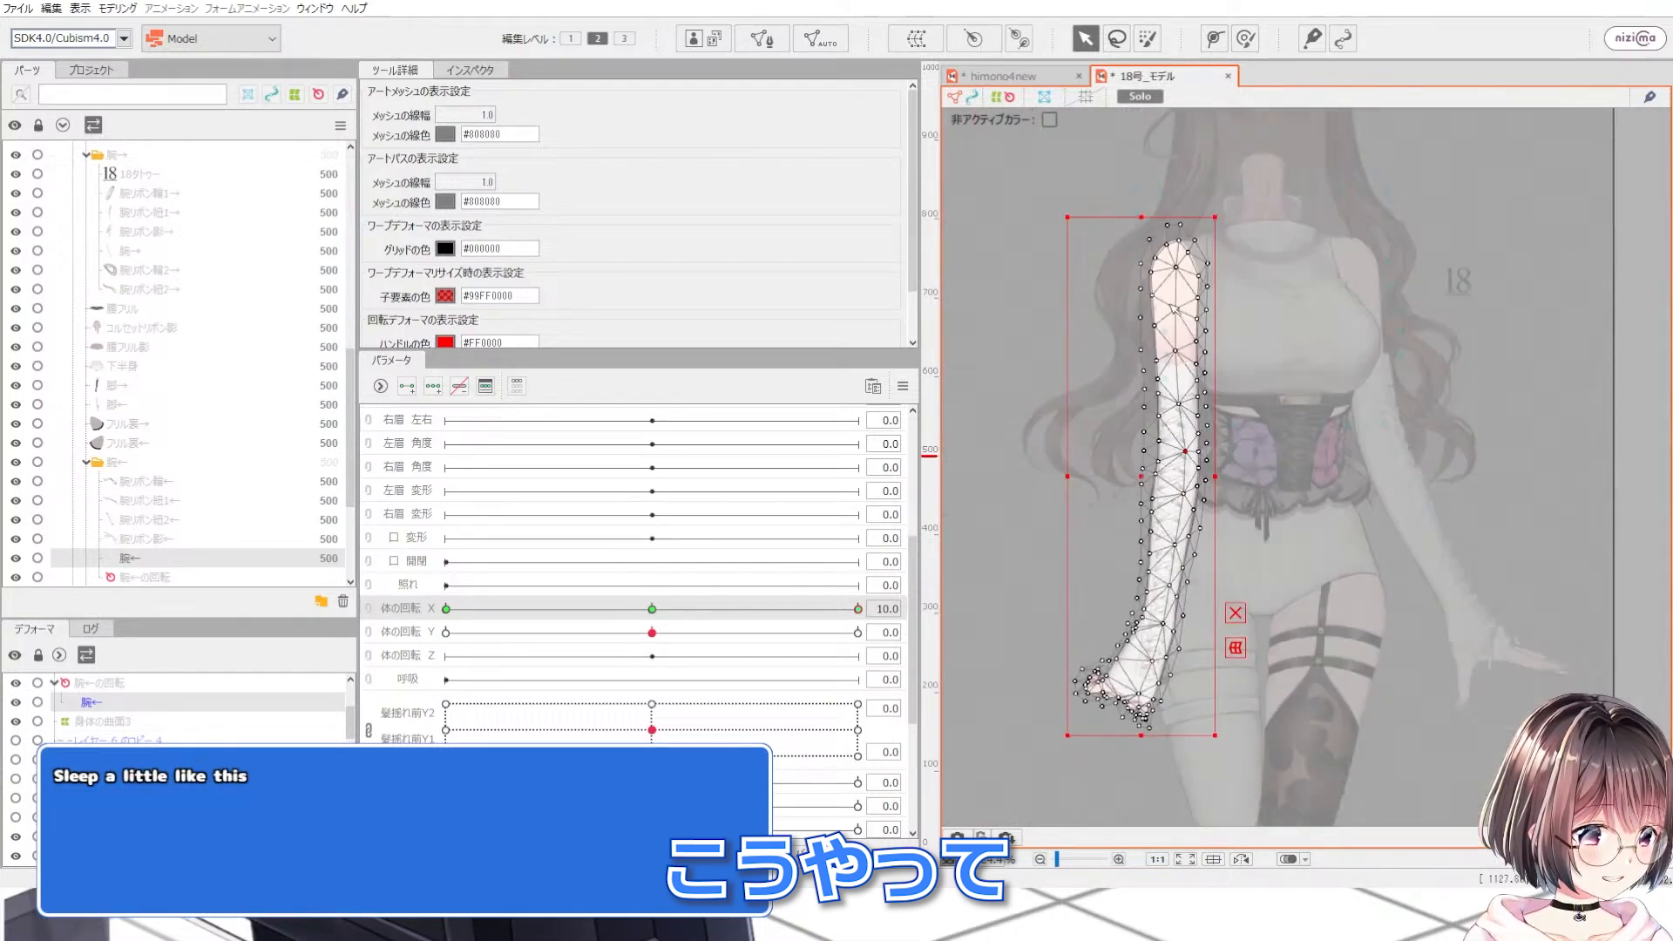
{"action": "scroll", "coordinate": [1190, 453], "scroll_direction": "up", "scroll_amount": 3}
{"action": "left_click_drag", "start_coordinate": [1186, 416], "coordinate": [1208, 417]}
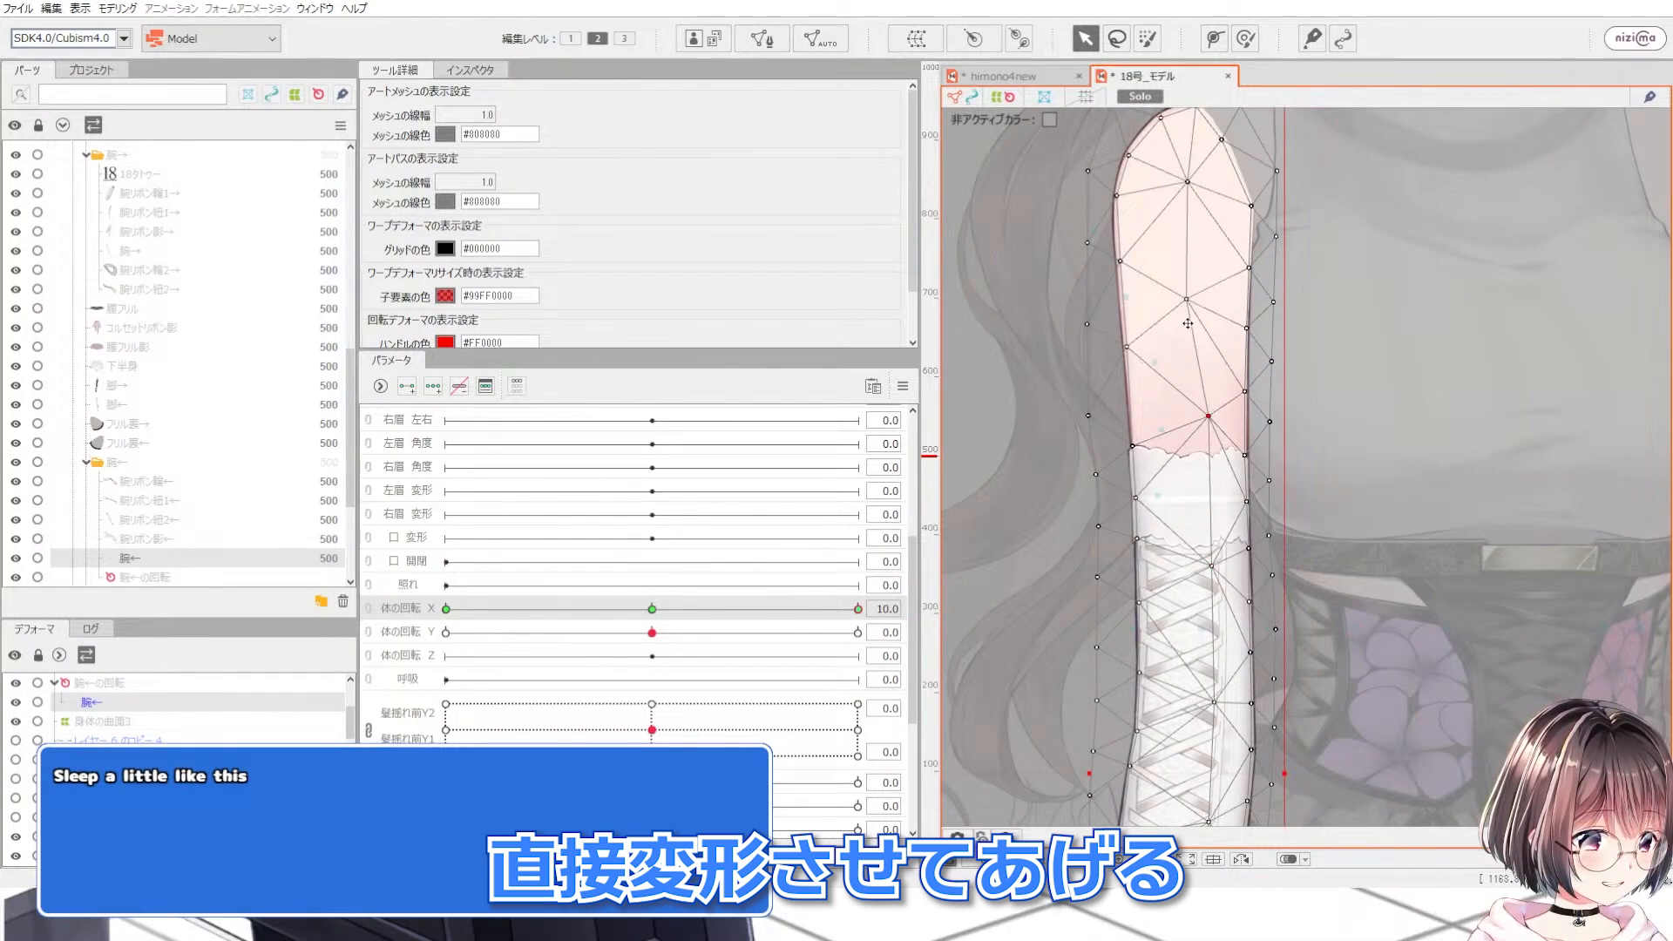
{"action": "left_click_drag", "start_coordinate": [1187, 298], "coordinate": [1209, 298]}
{"action": "left_click_drag", "start_coordinate": [1187, 181], "coordinate": [1194, 181]}
{"action": "scroll", "coordinate": [1186, 174], "scroll_direction": "down", "scroll_amount": 3}
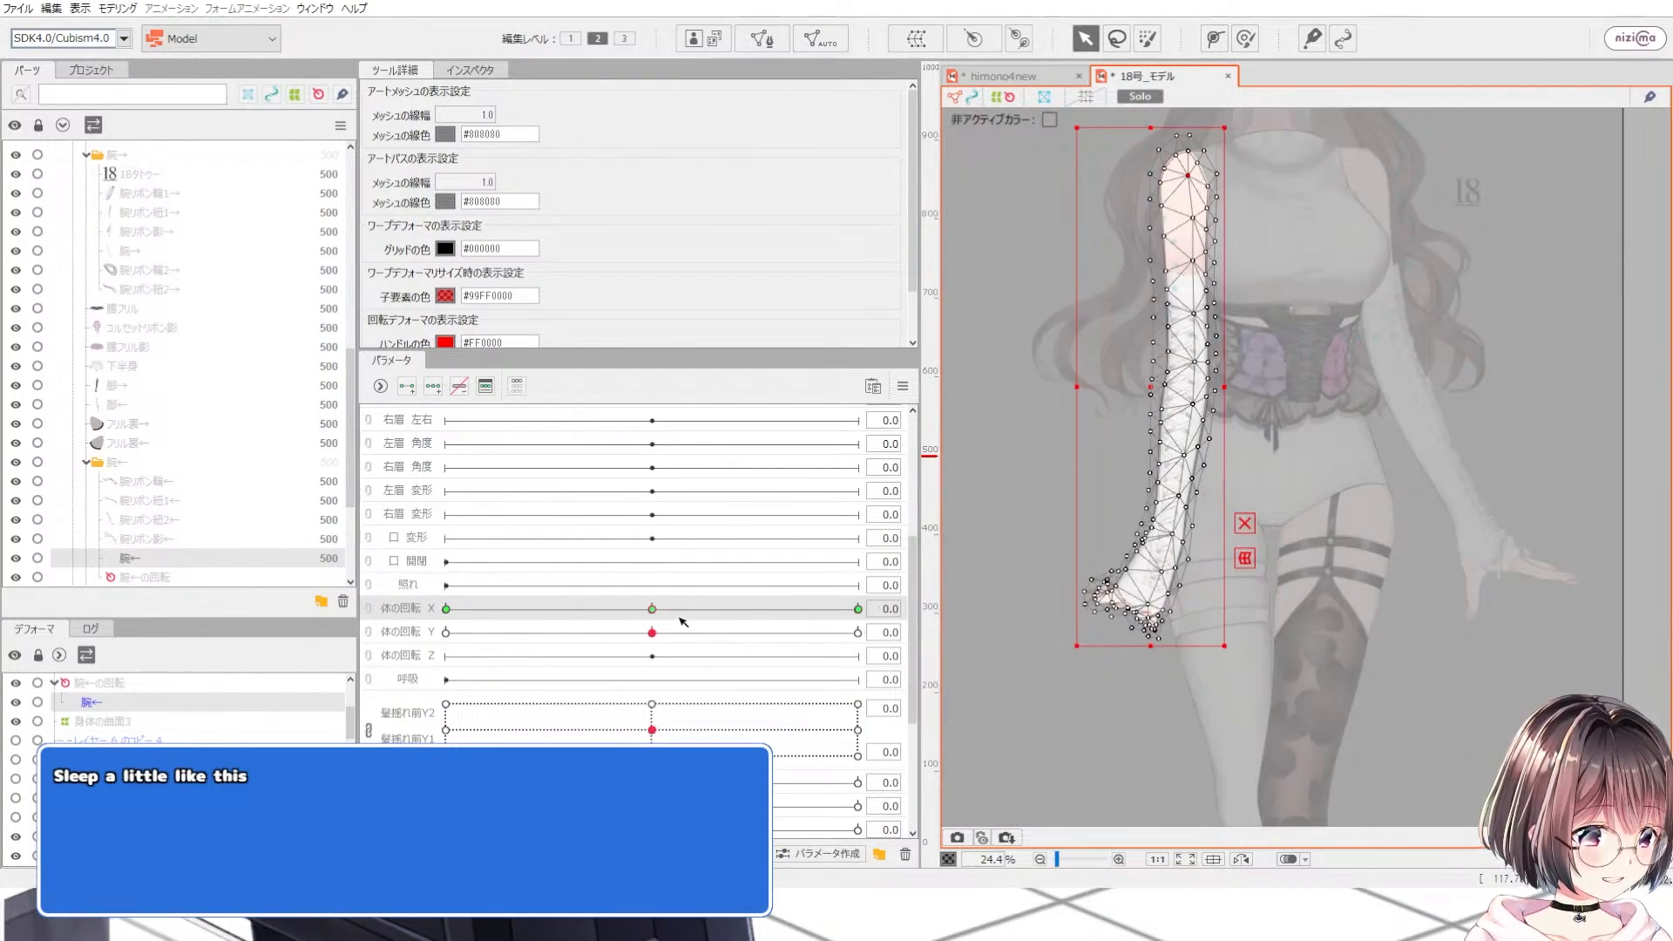
{"action": "scroll", "coordinate": [1184, 529], "scroll_direction": "up", "scroll_amount": 2}
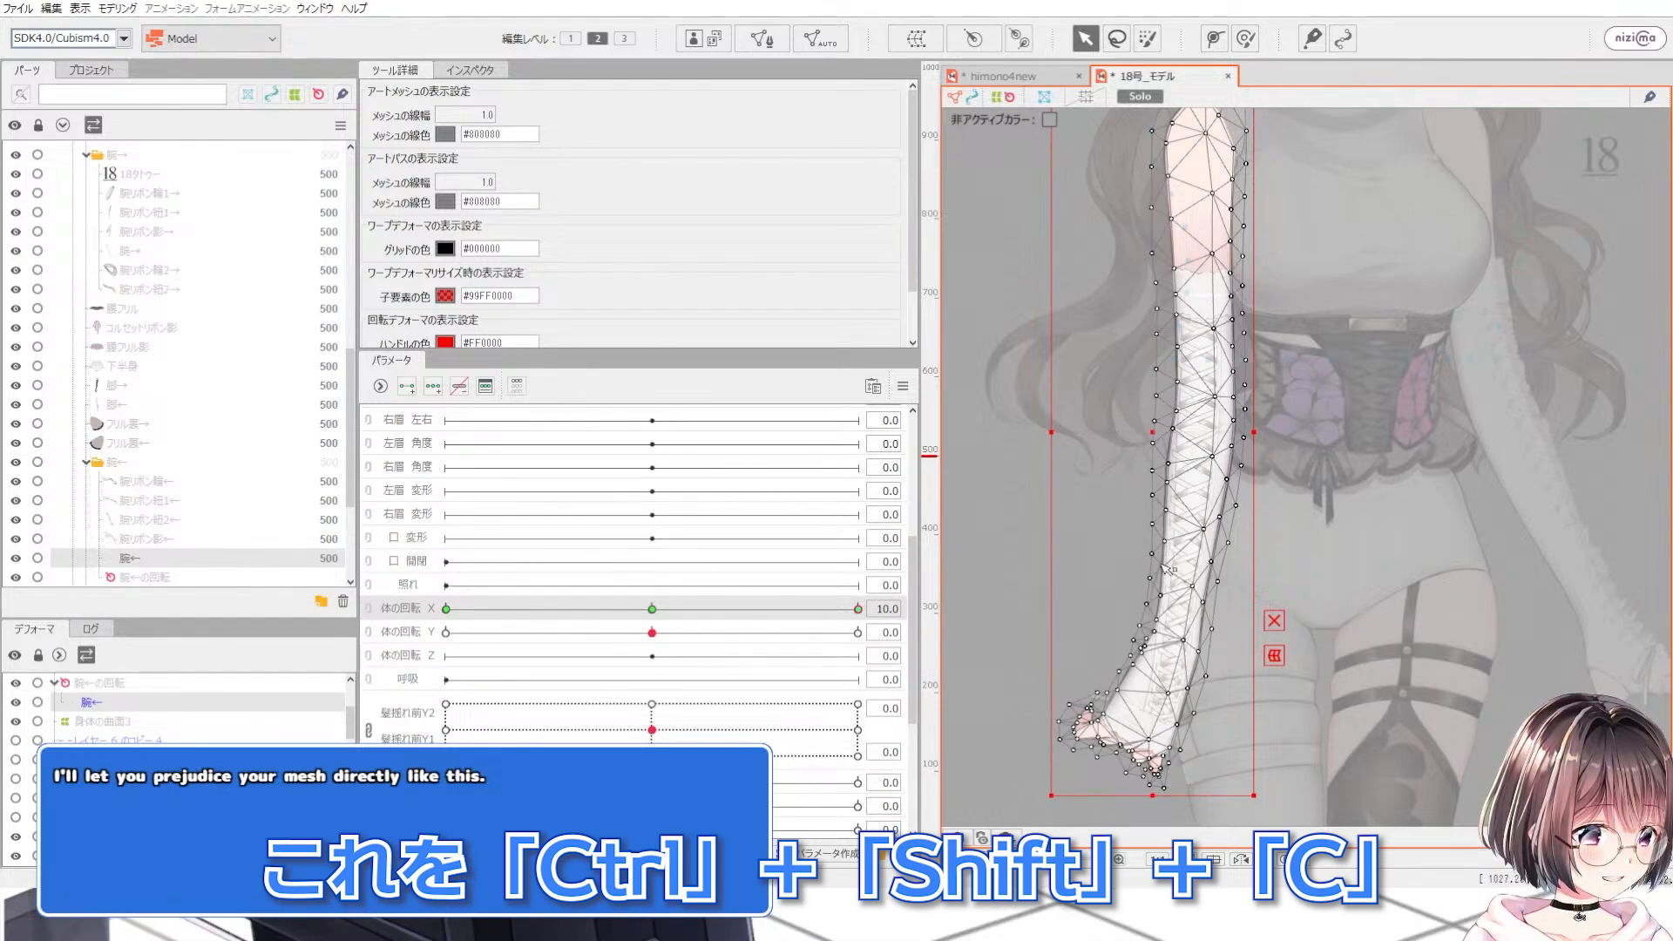
Step: Set body rotation X to -10 and paste the arm's deformation with an application rate of -100
{"action": "scroll", "coordinate": [1166, 568], "scroll_direction": "up", "scroll_amount": 2}
{"action": "left_click_drag", "start_coordinate": [849, 613], "coordinate": [301, 562]}
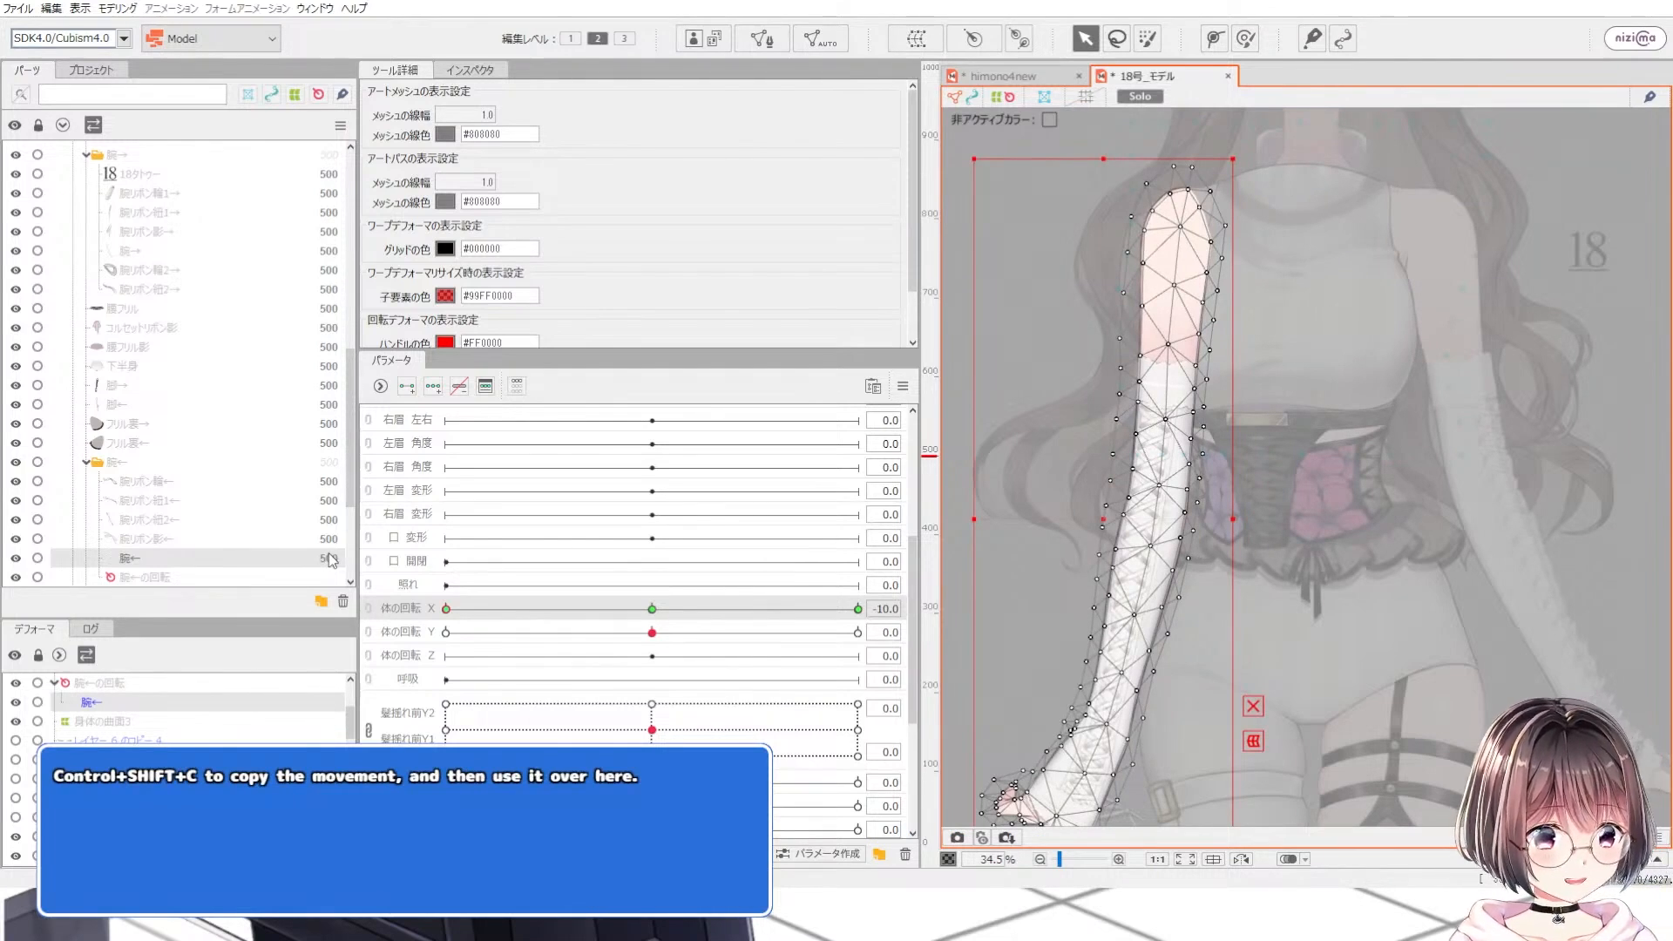
{"action": "key", "text": "ctrl+shift+b"}
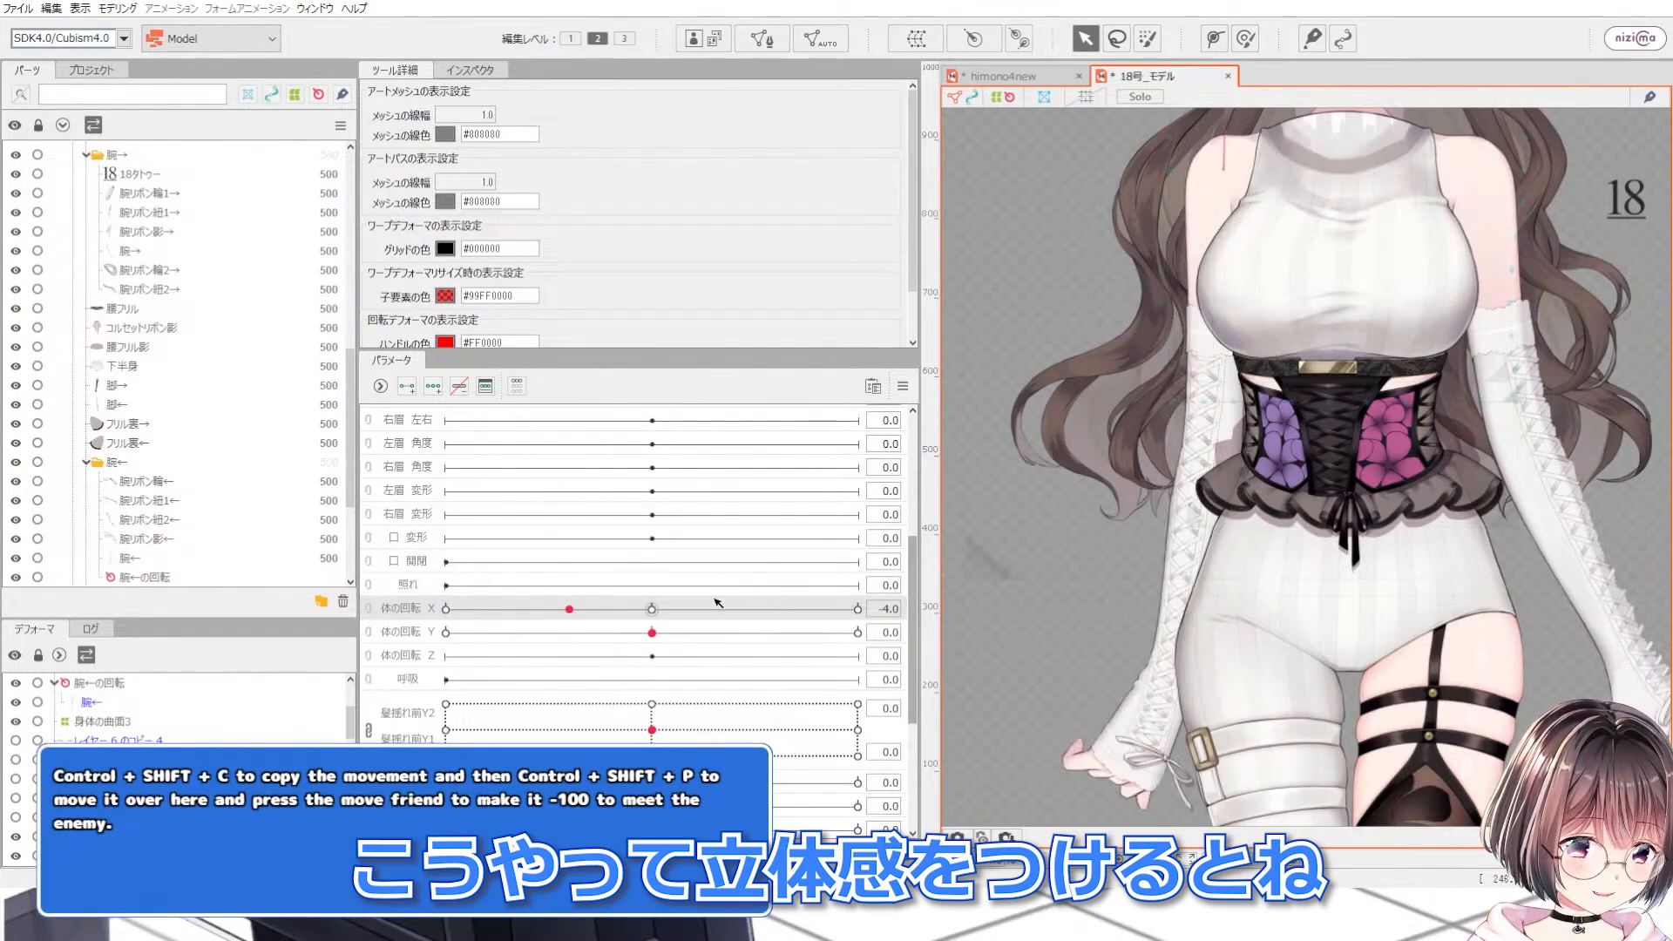
Step: Slide body rotation X to preview the arms, then inspect the right arm's mesh up close
{"action": "left_click_drag", "start_coordinate": [718, 602], "coordinate": [425, 611]}
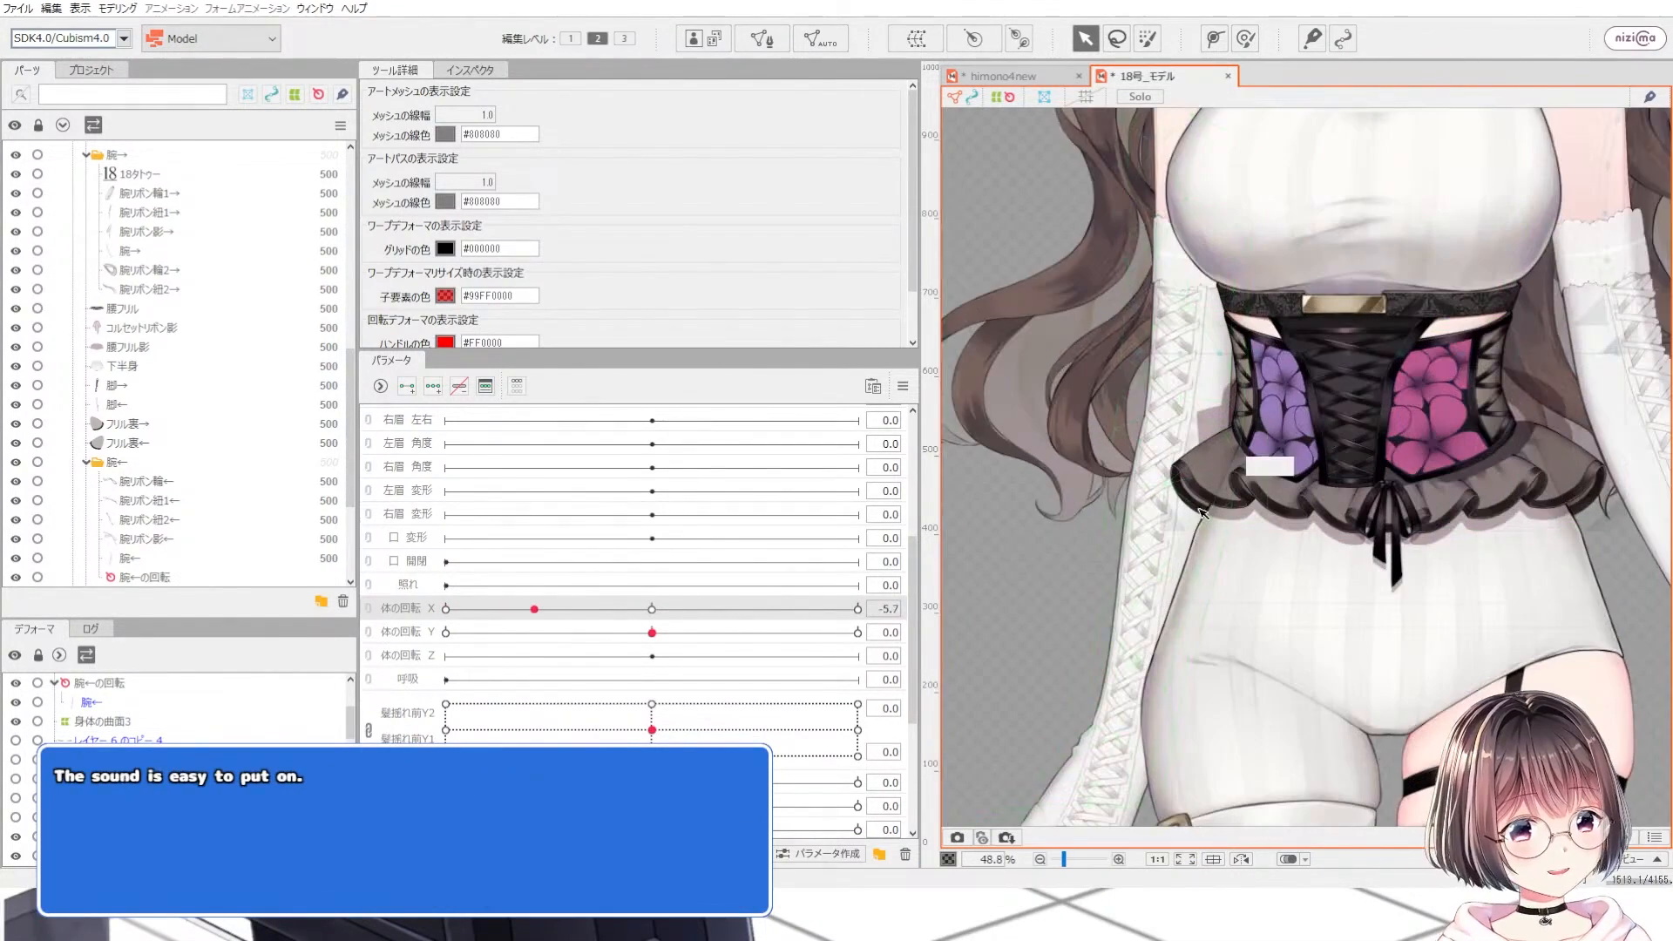
{"action": "left_click", "coordinate": [1202, 514]}
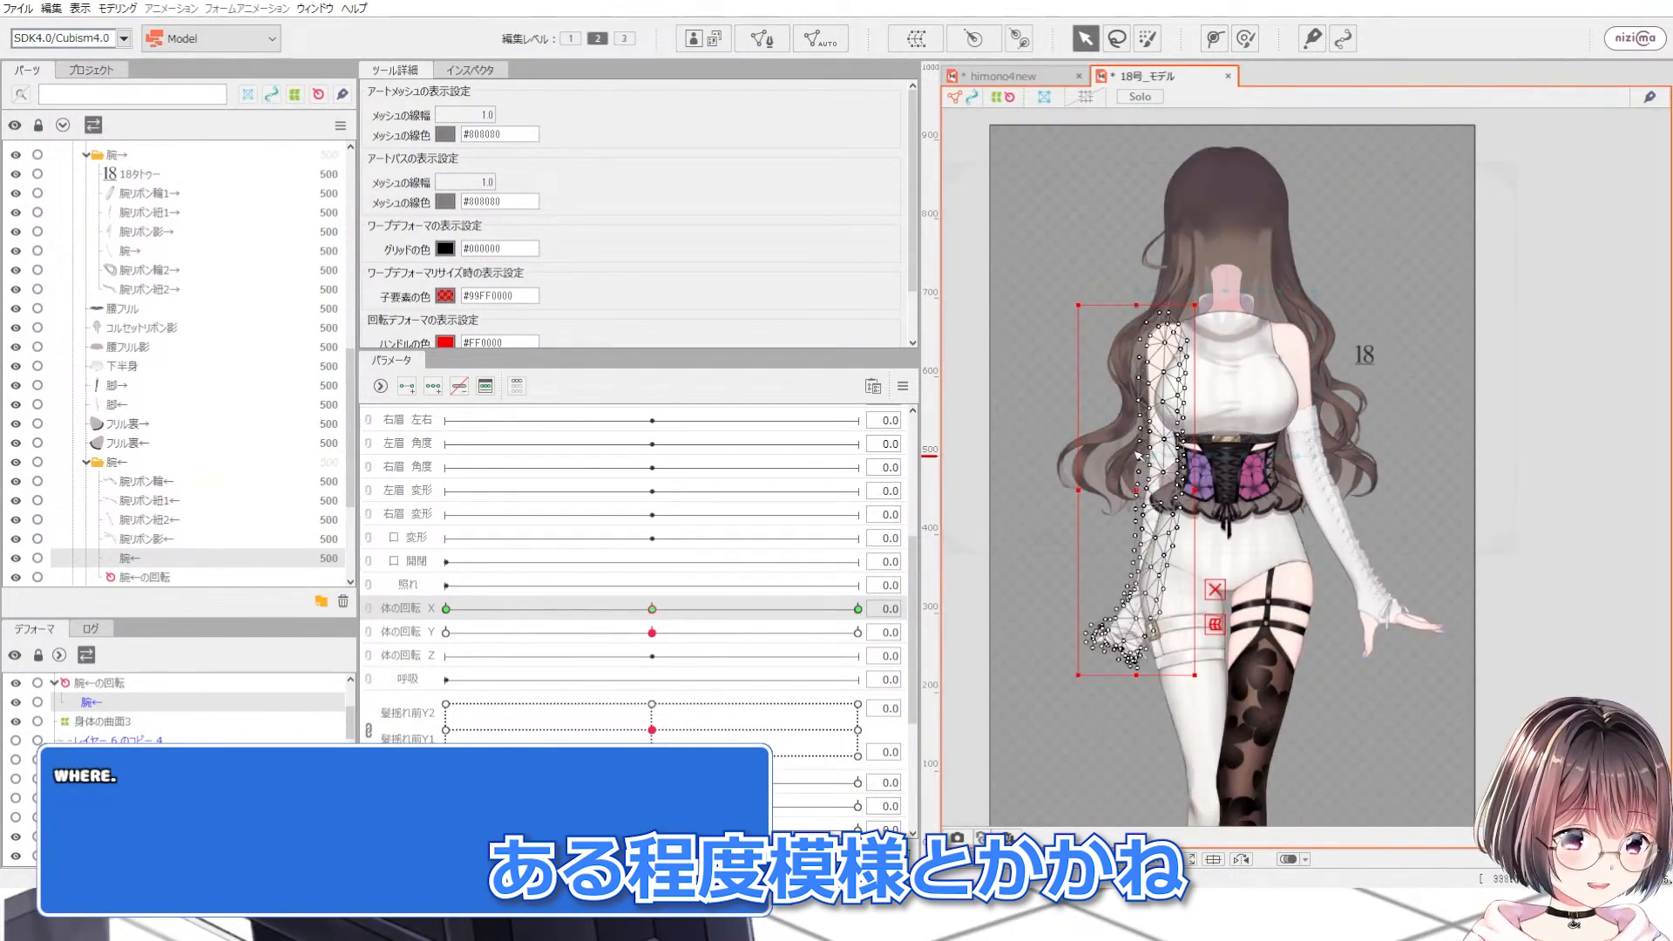
{"action": "left_click_drag", "start_coordinate": [707, 609], "coordinate": [424, 597]}
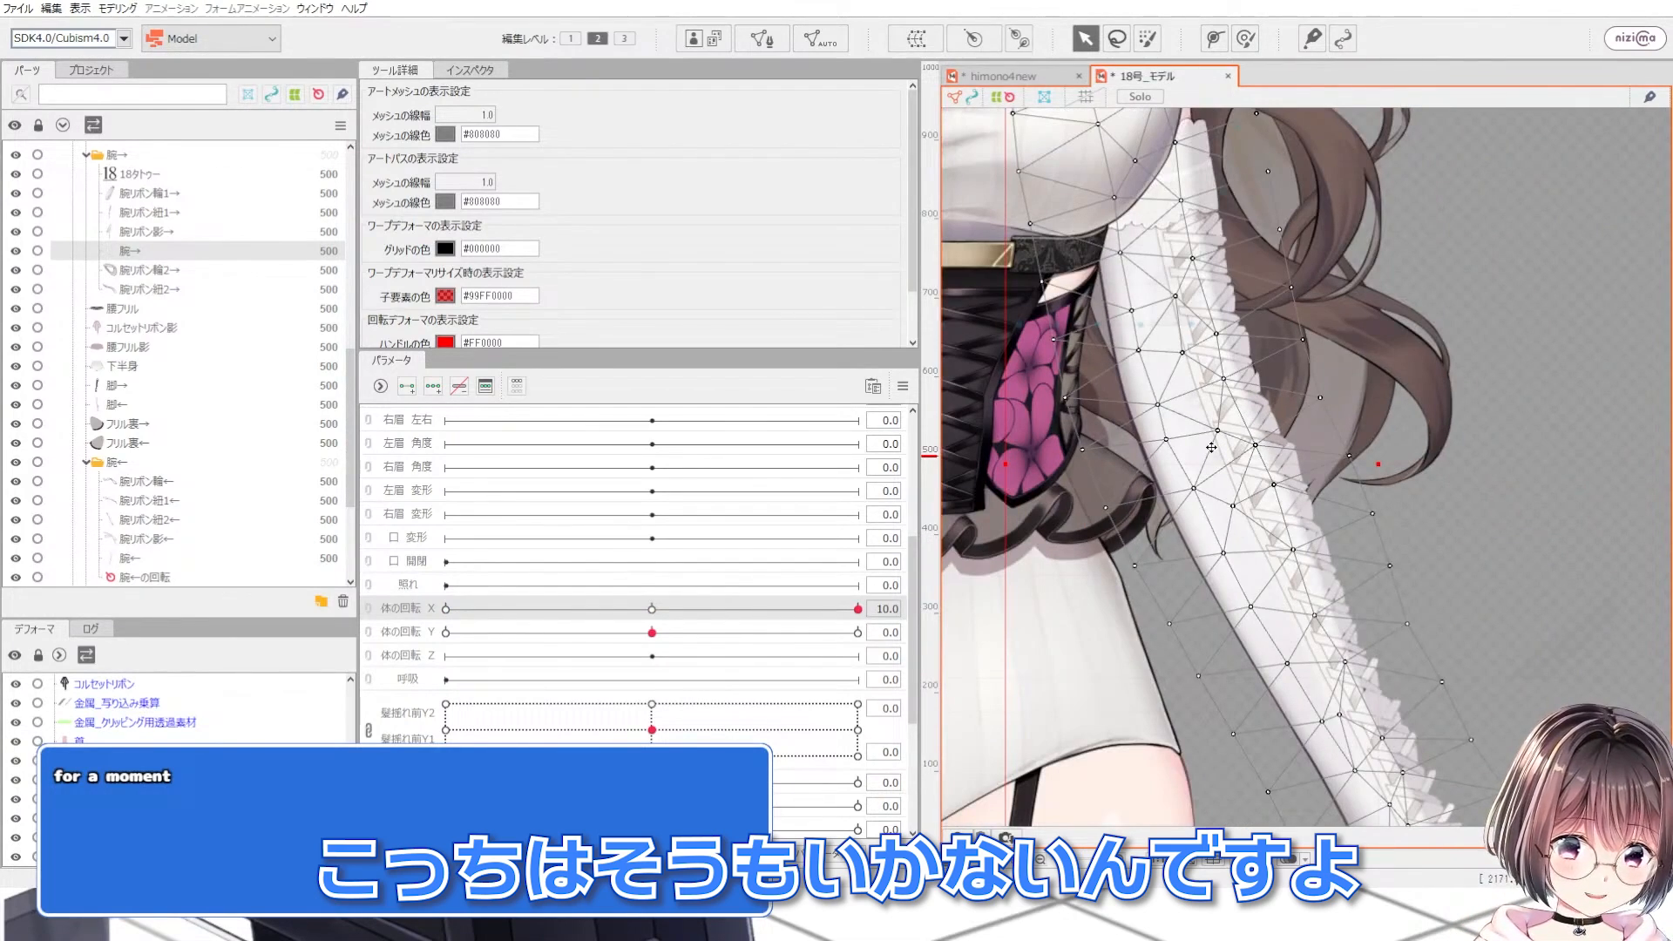
{"action": "scroll", "coordinate": [1211, 447], "scroll_direction": "down", "scroll_amount": 3}
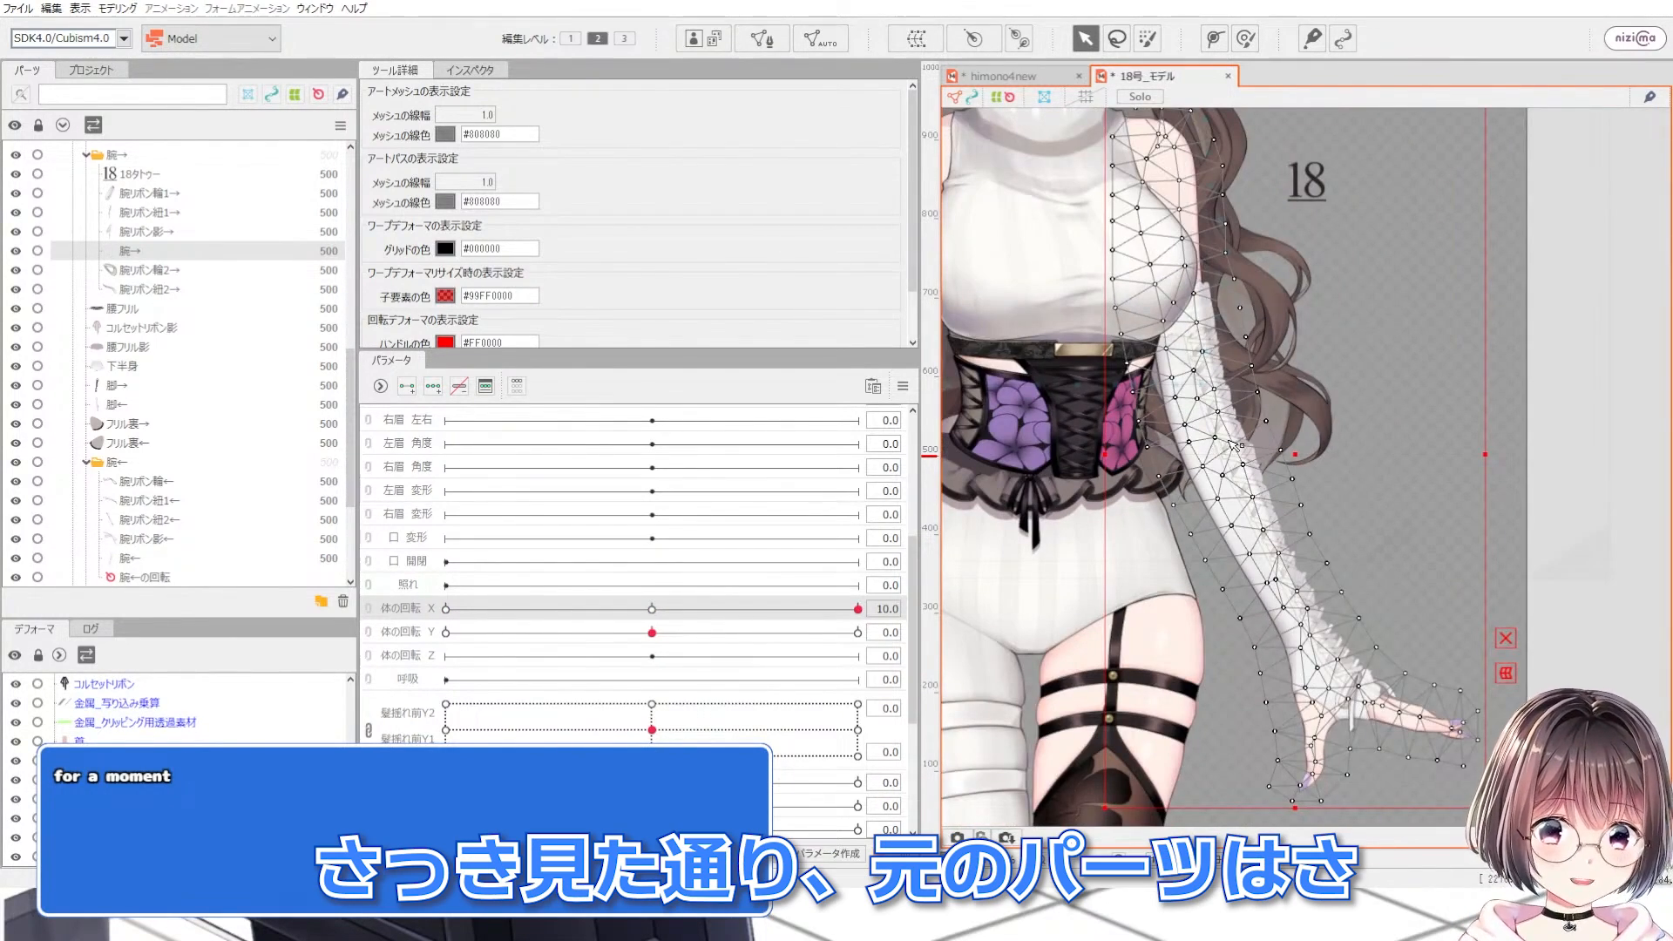
{"action": "scroll", "coordinate": [1292, 558], "scroll_direction": "up", "scroll_amount": 5}
{"action": "scroll", "coordinate": [1208, 373], "scroll_direction": "down", "scroll_amount": 5}
{"action": "scroll", "coordinate": [1333, 601], "scroll_direction": "up", "scroll_amount": 5}
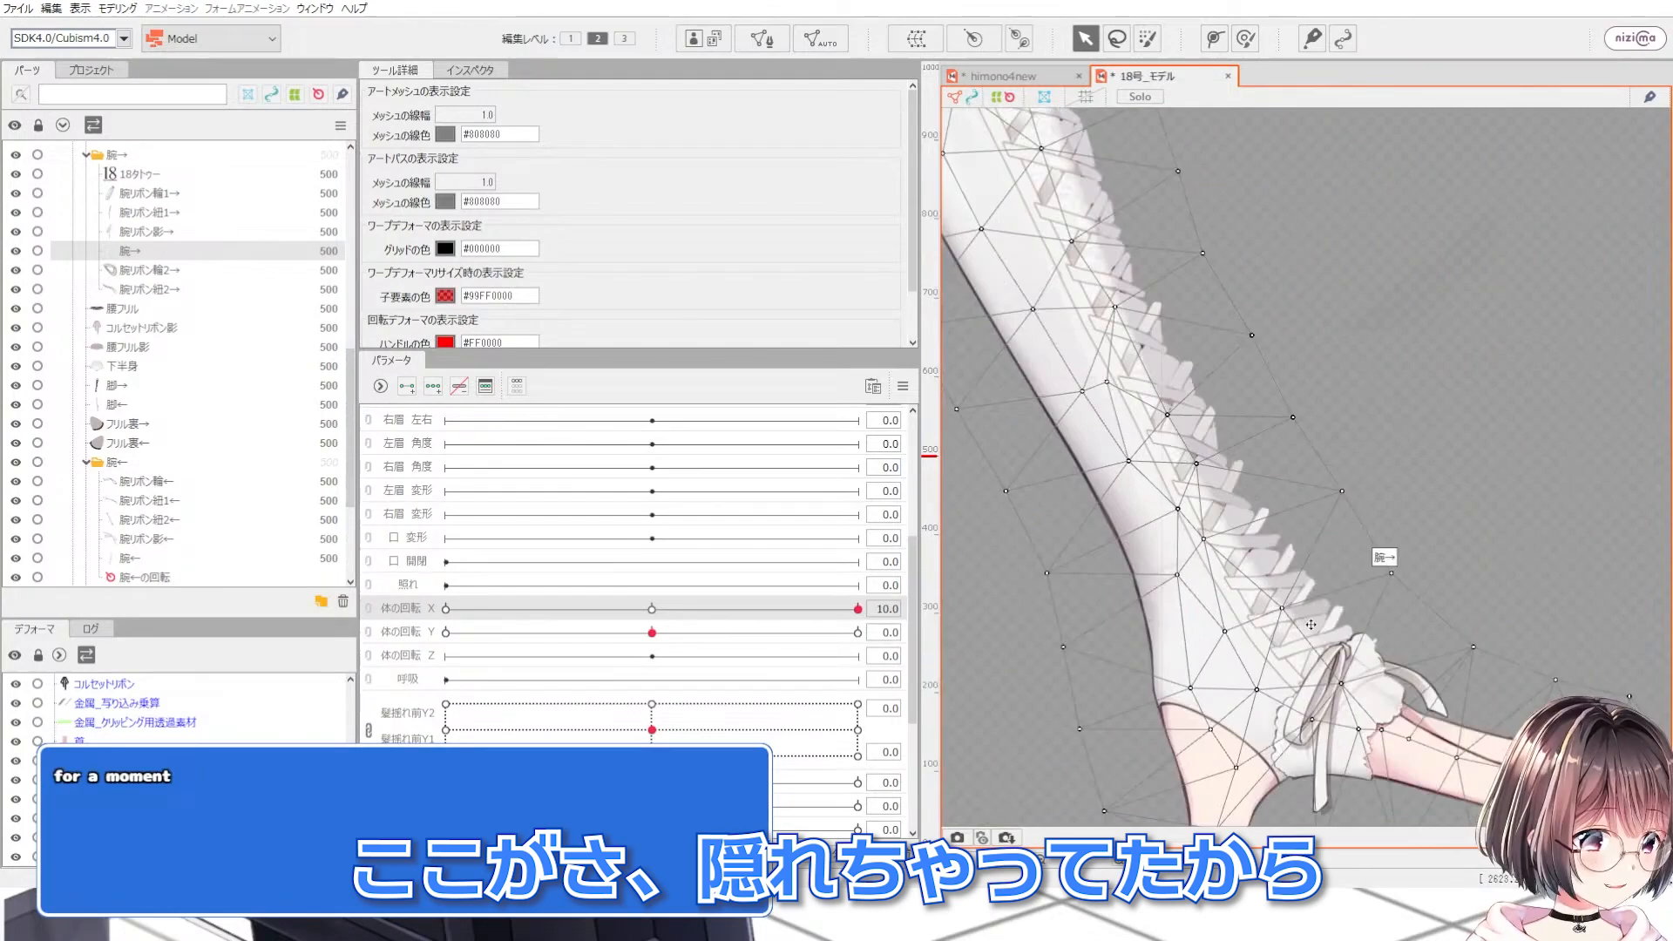
{"action": "scroll", "coordinate": [1383, 559], "scroll_direction": "down", "scroll_amount": 2}
{"action": "scroll", "coordinate": [18, 216], "scroll_direction": "up", "scroll_amount": 8}
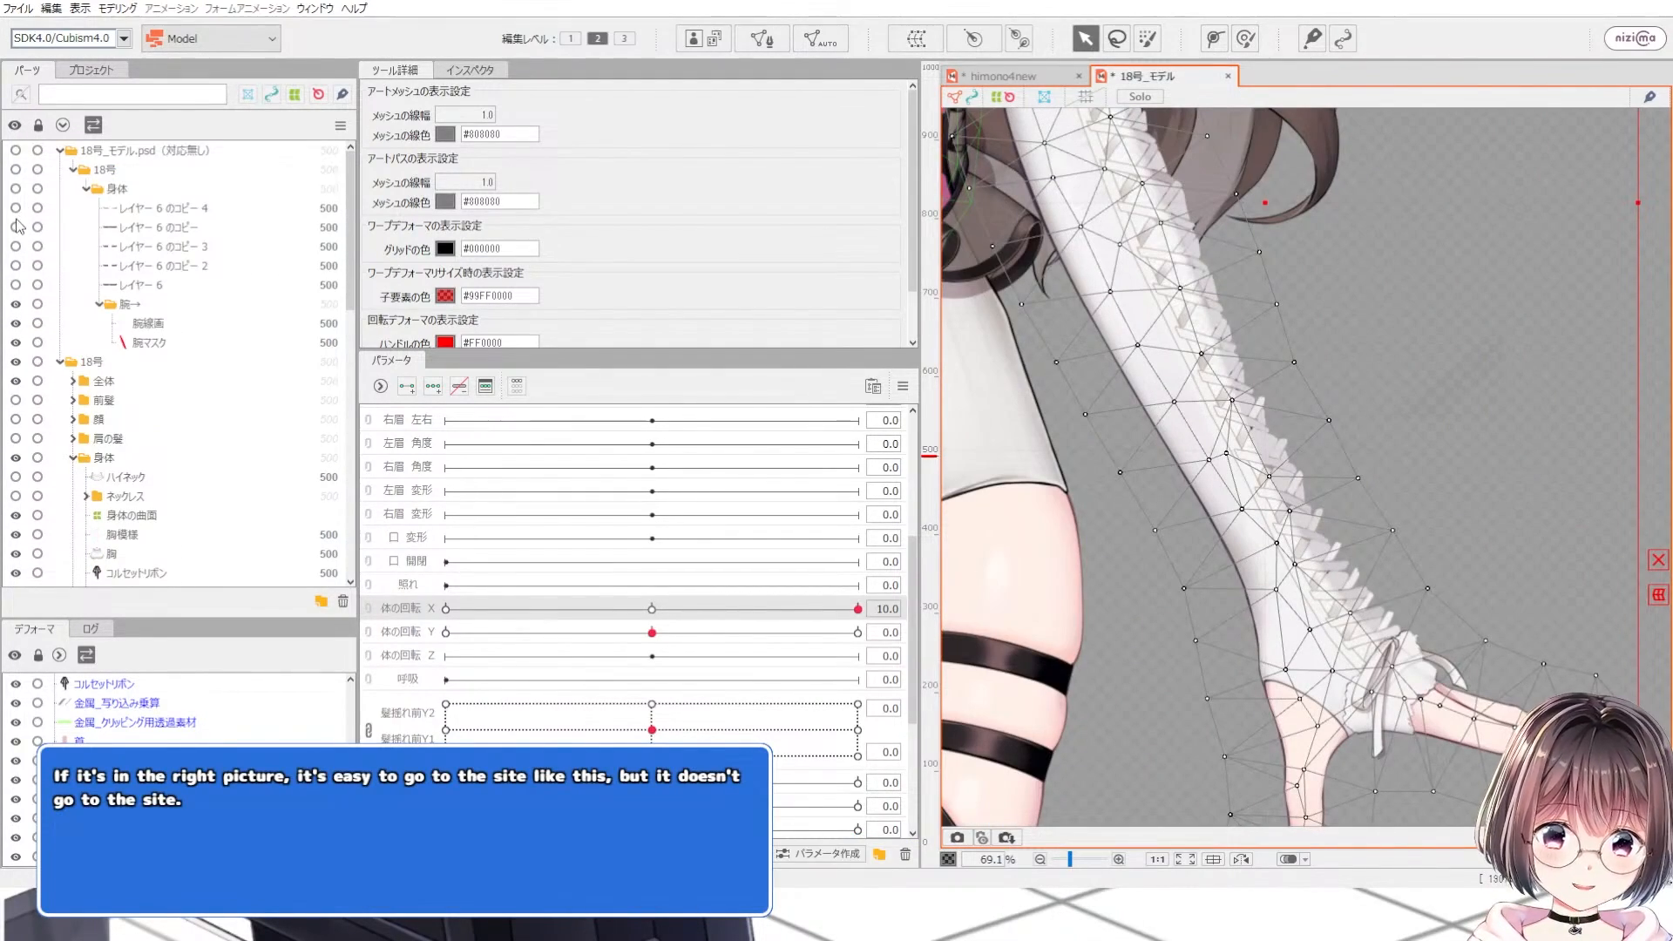
Step: Show the 腕マスク mesh and examine how it covers the right arm
{"action": "left_click", "coordinate": [16, 343]}
{"action": "scroll", "coordinate": [1305, 547], "scroll_direction": "up", "scroll_amount": 5}
{"action": "scroll", "coordinate": [1333, 566], "scroll_direction": "down", "scroll_amount": 4}
{"action": "scroll", "coordinate": [1244, 370], "scroll_direction": "up", "scroll_amount": 2}
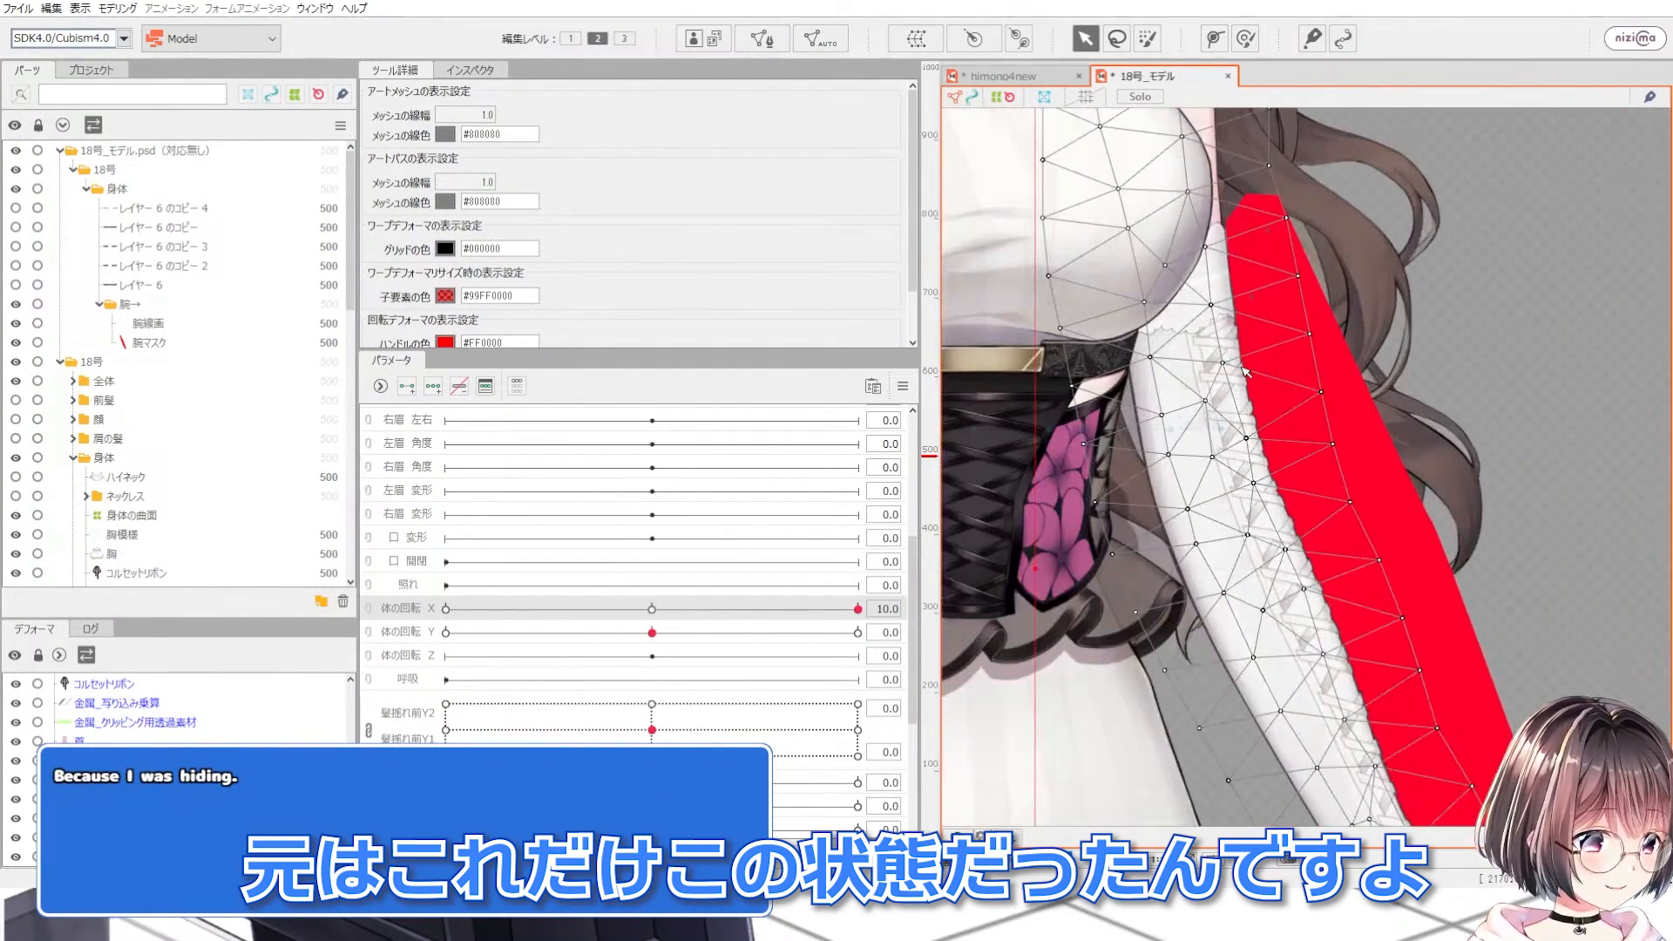
{"action": "scroll", "coordinate": [1246, 440], "scroll_direction": "up", "scroll_amount": 2}
{"action": "scroll", "coordinate": [1237, 449], "scroll_direction": "down", "scroll_amount": 3}
{"action": "scroll", "coordinate": [1229, 412], "scroll_direction": "up", "scroll_amount": 2}
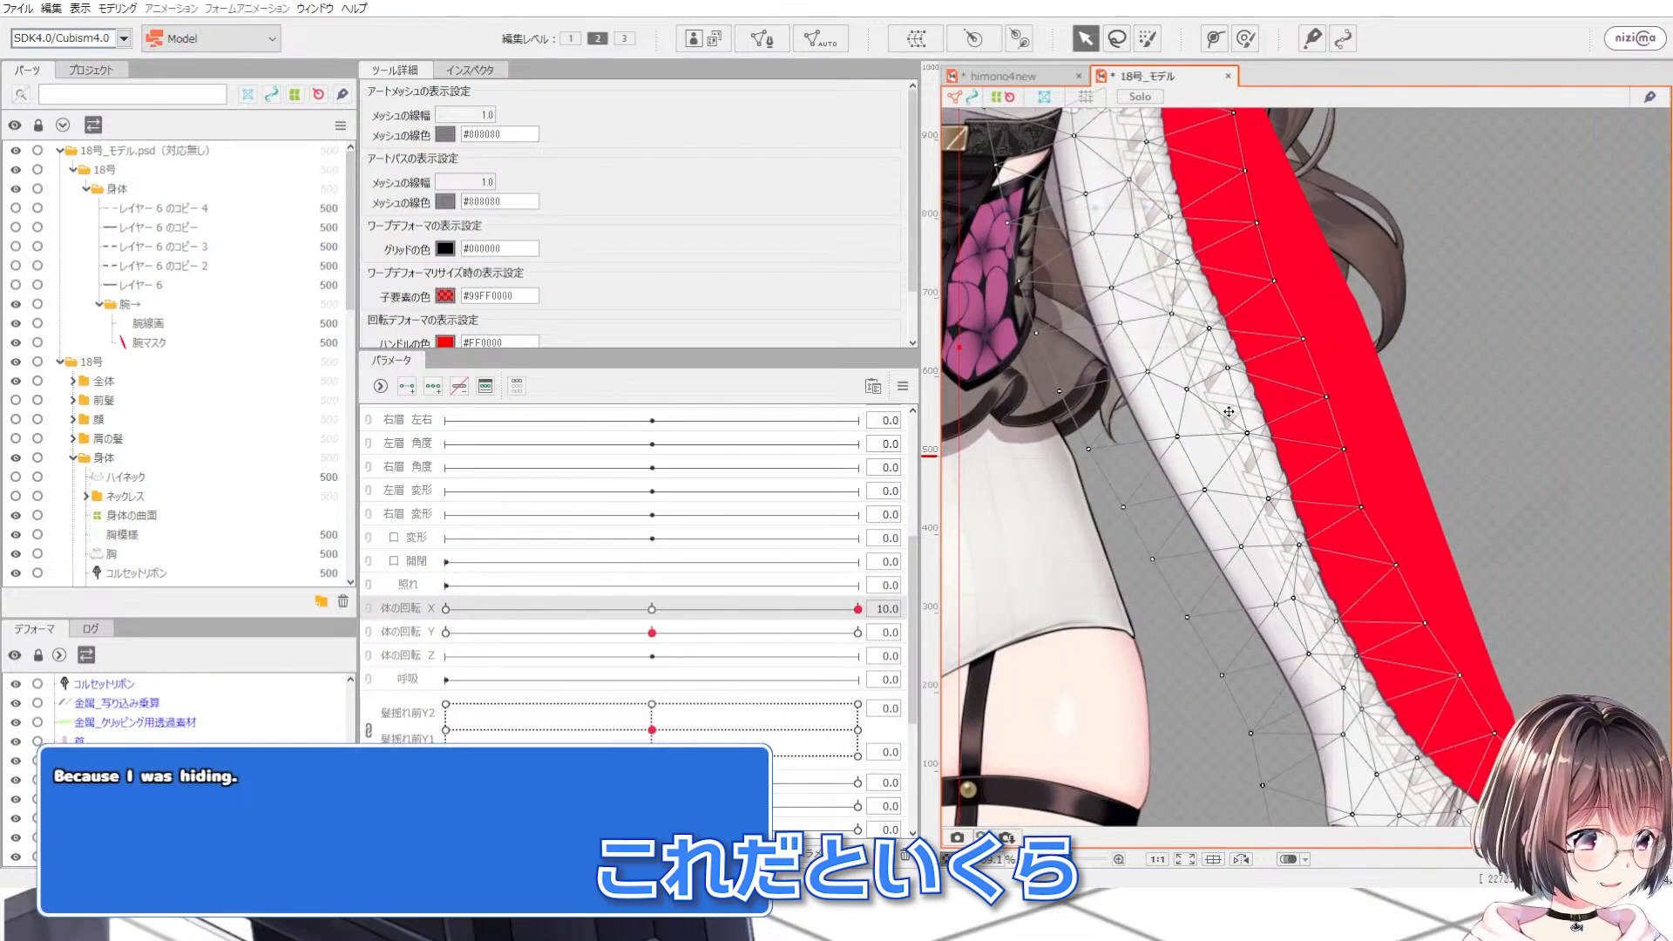
{"action": "scroll", "coordinate": [1173, 405], "scroll_direction": "up", "scroll_amount": 2}
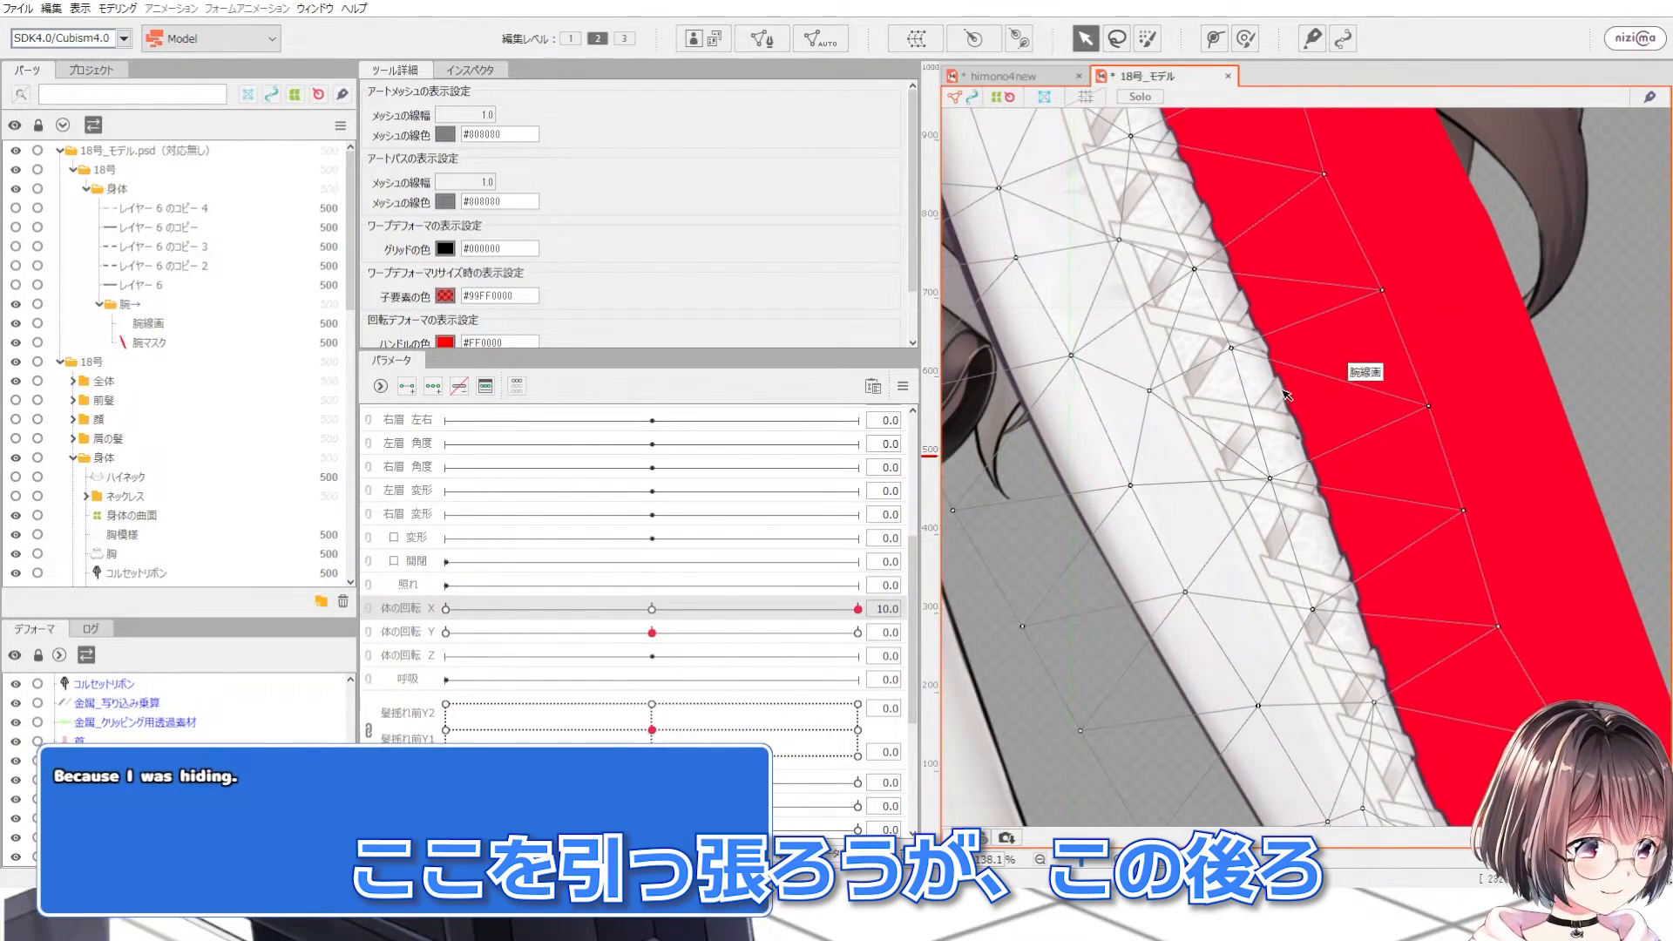
{"action": "scroll", "coordinate": [1221, 381], "scroll_direction": "down", "scroll_amount": 3}
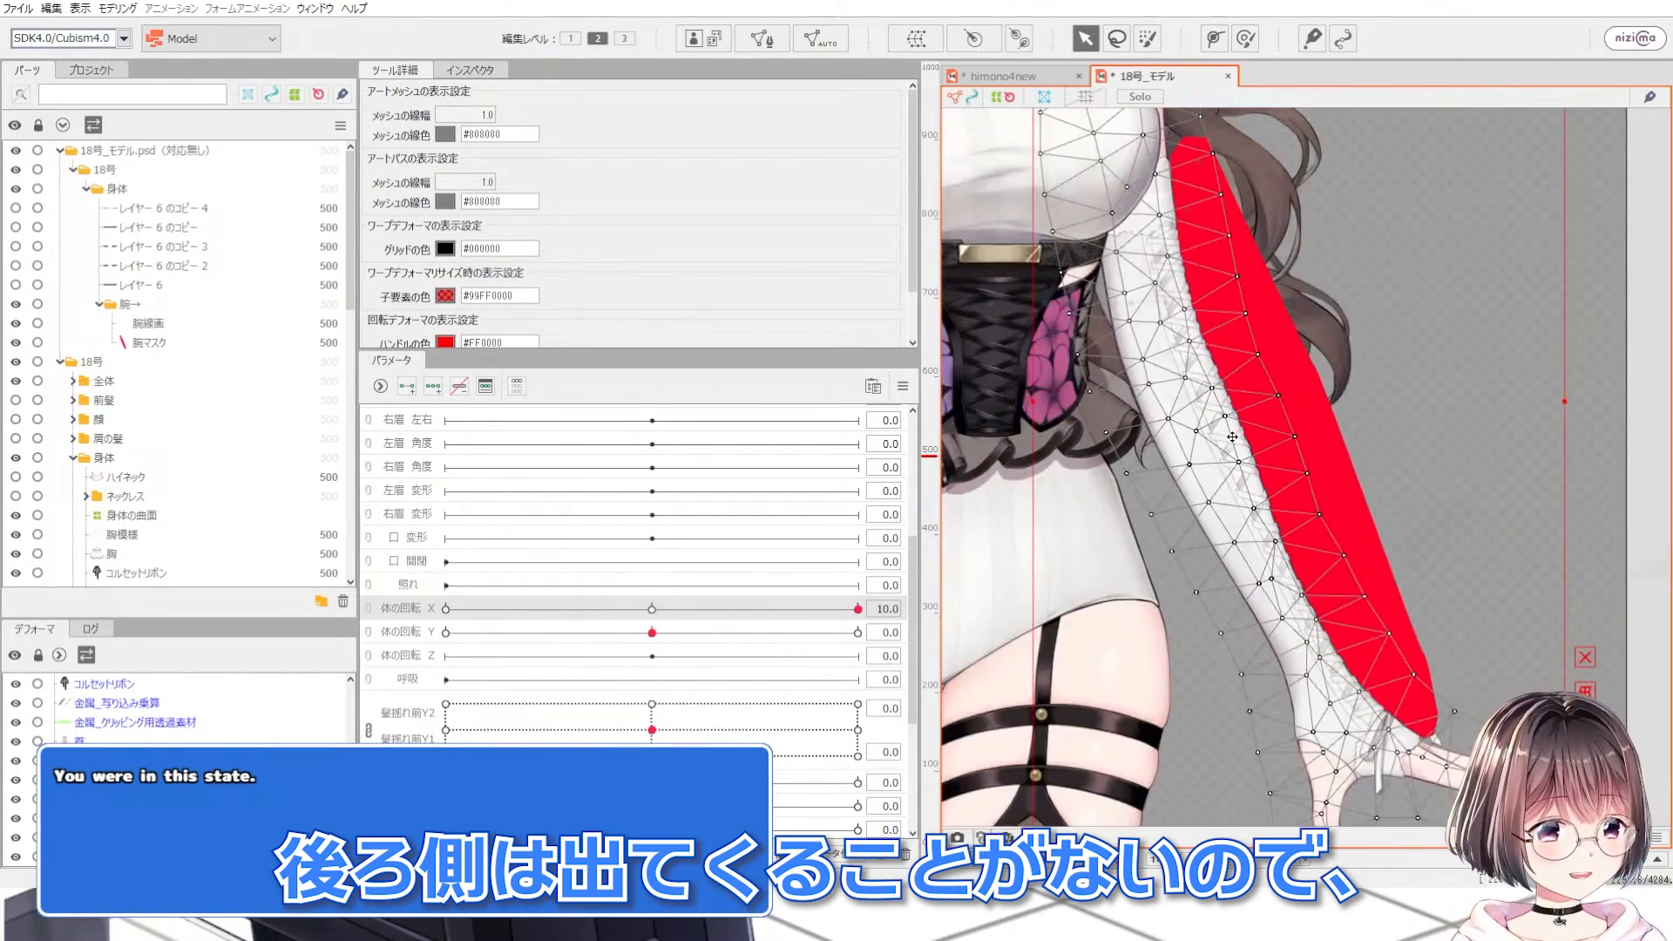
{"action": "left_click", "coordinate": [22, 342]}
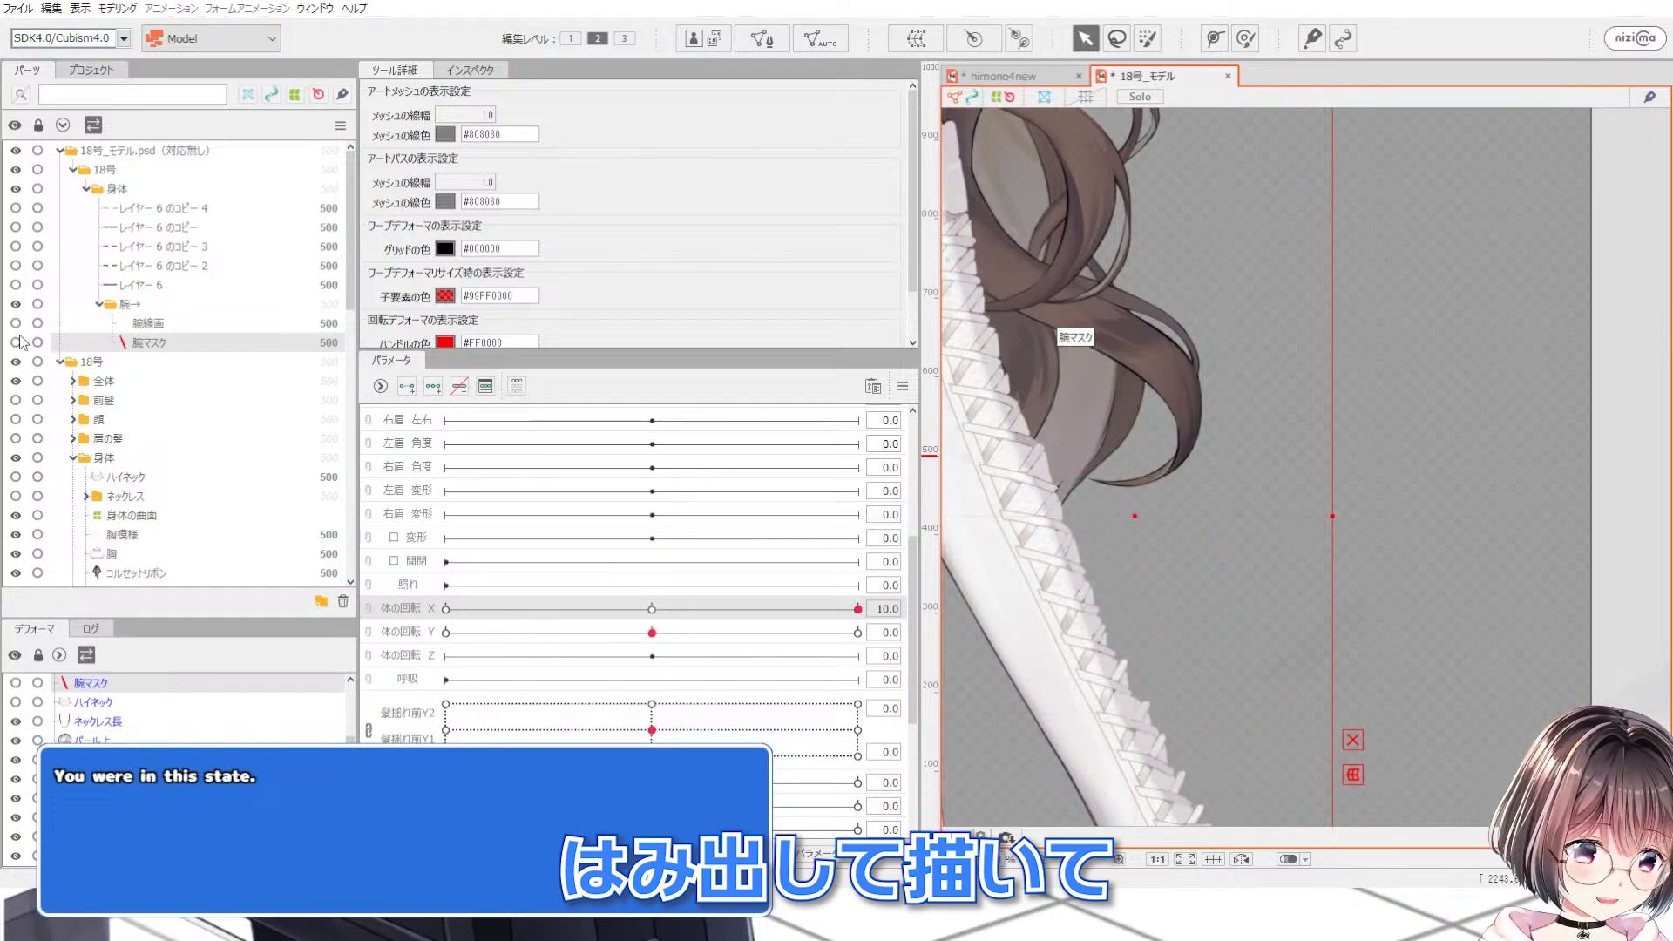
{"action": "left_click", "coordinate": [20, 340]}
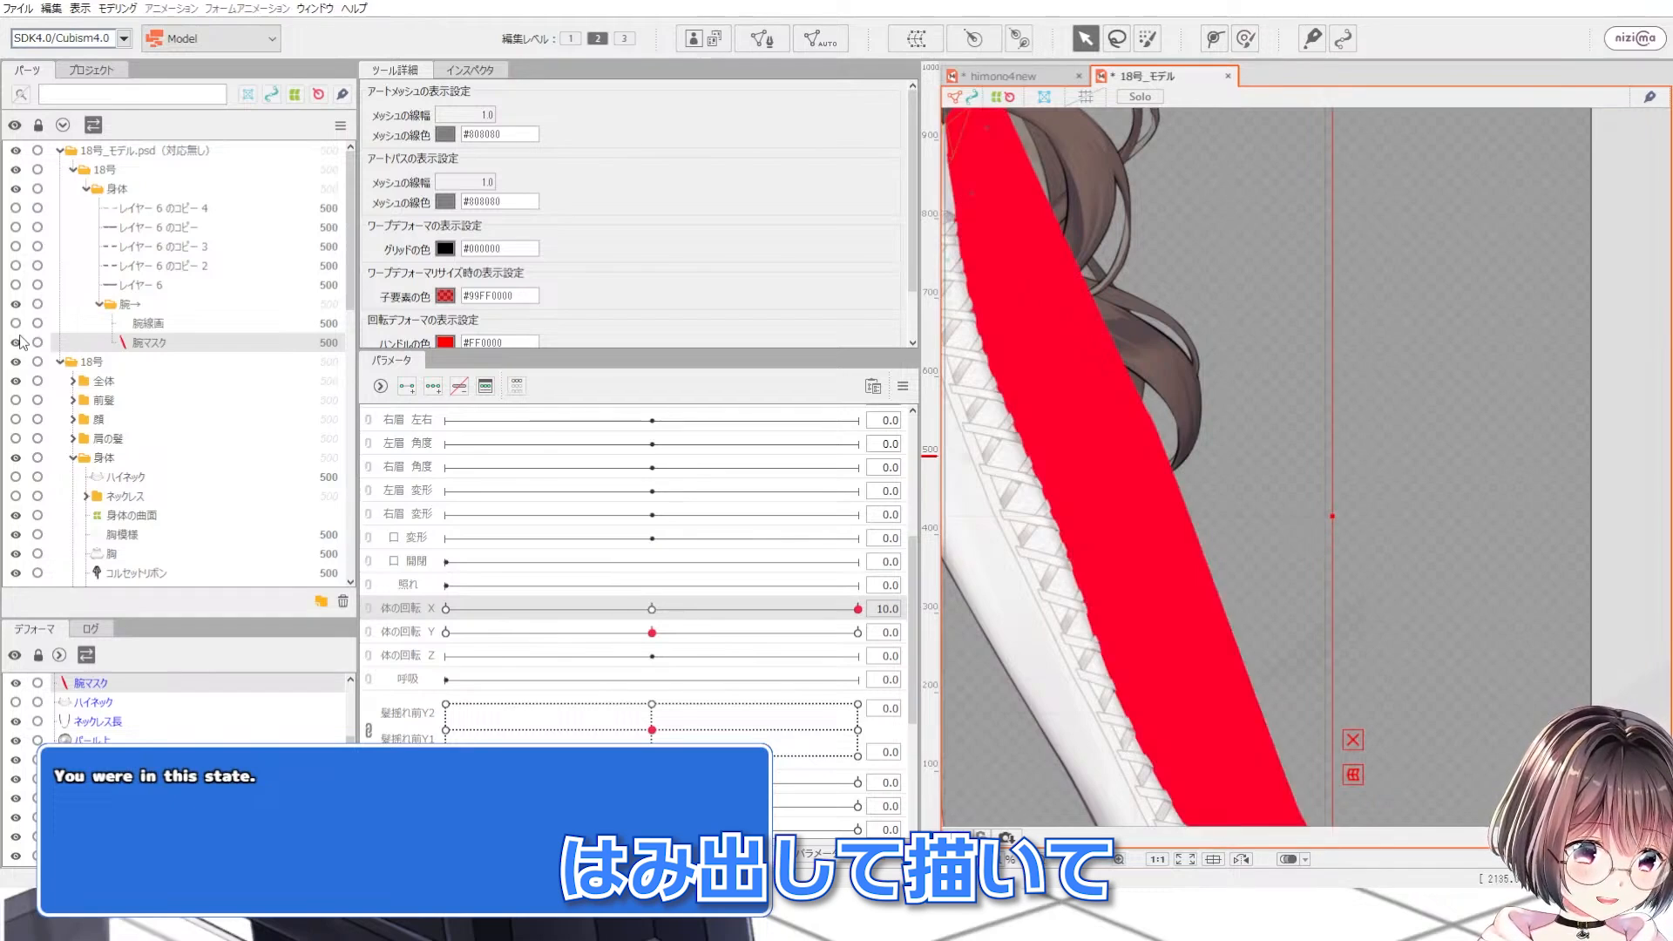
{"action": "scroll", "coordinate": [1277, 423], "scroll_direction": "down", "scroll_amount": 3}
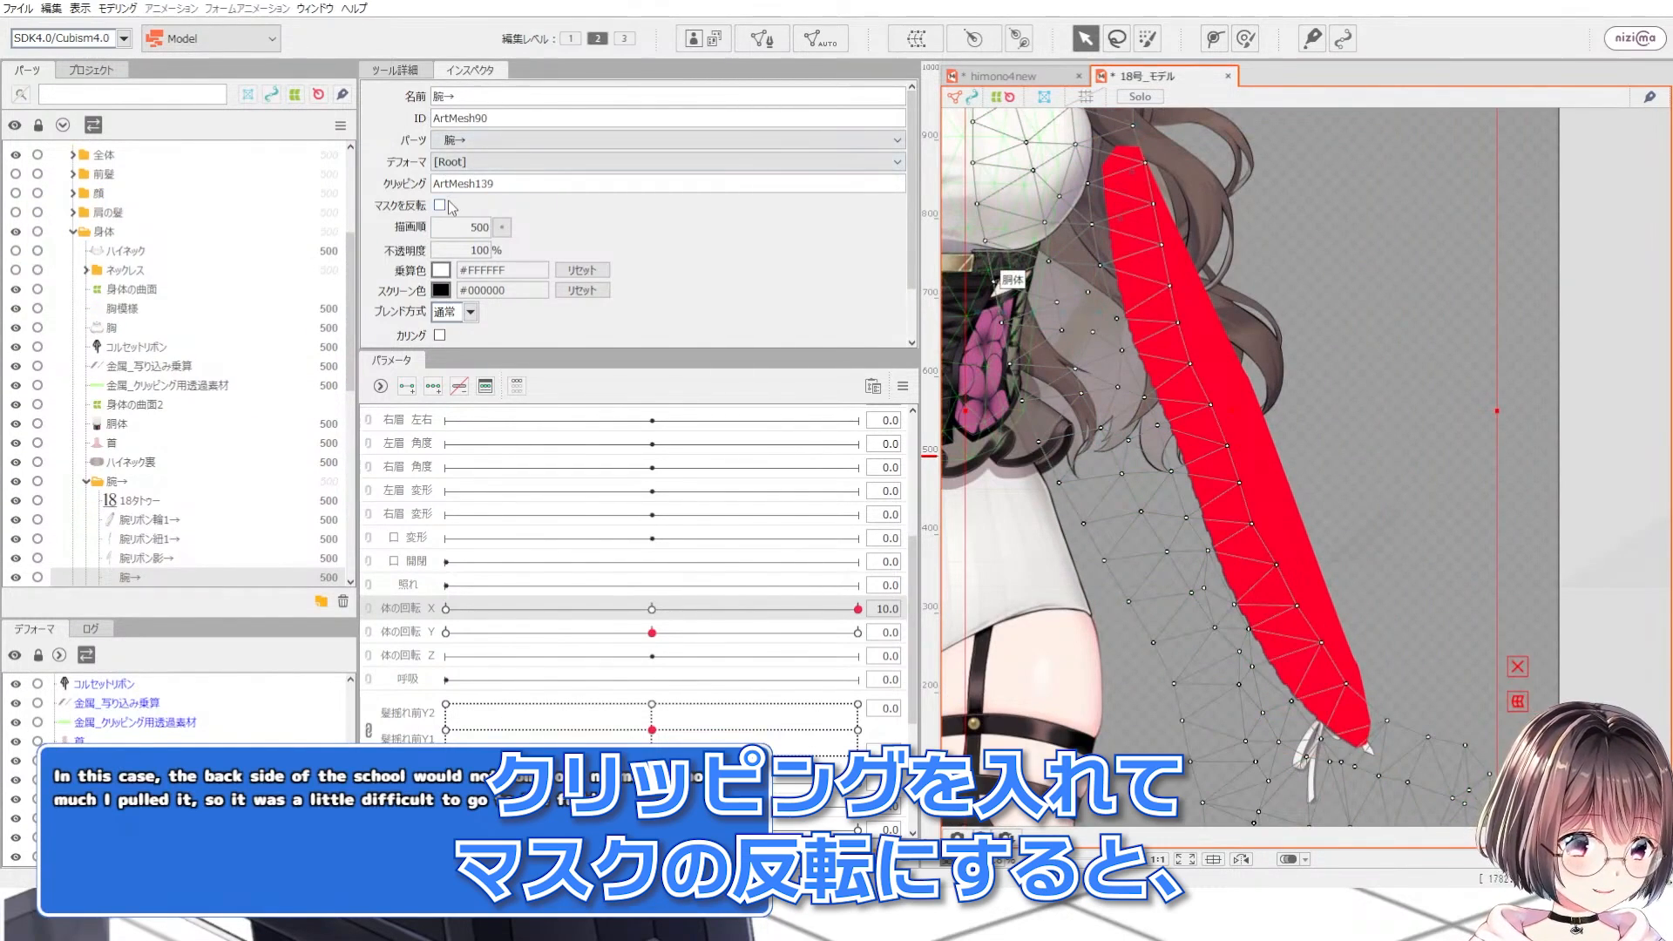
Step: Turn on mask inversion for the 腕→ mesh clipped by 腕マスク, then hide the 腕マスク mesh
{"action": "left_click", "coordinate": [441, 205]}
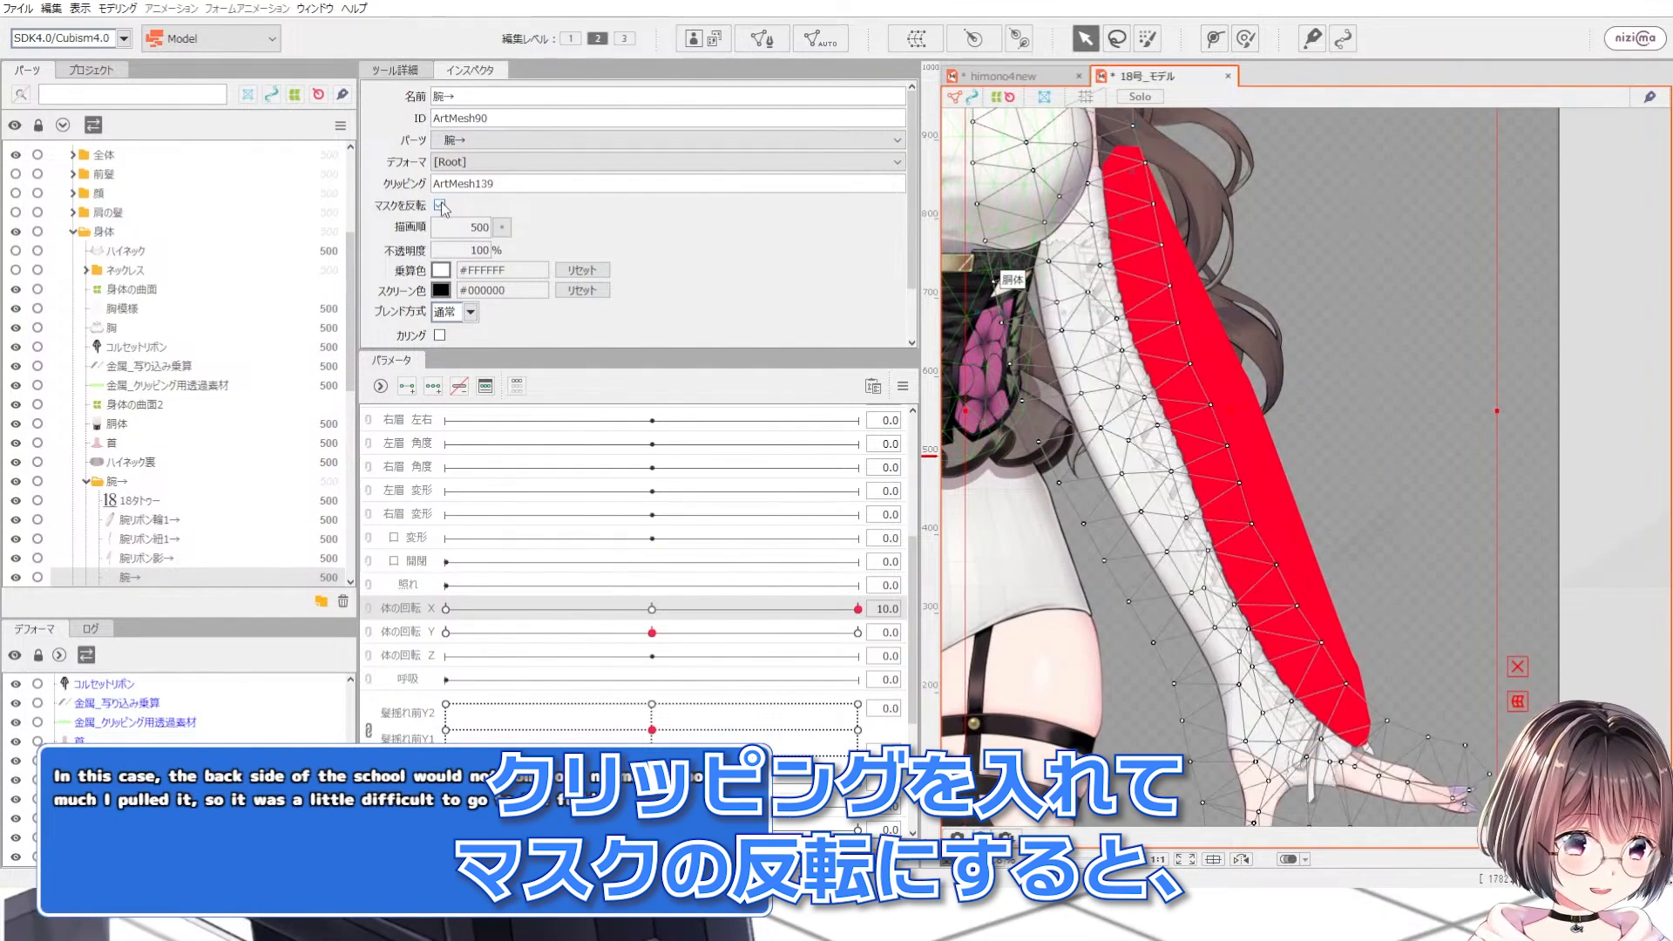
{"action": "left_click_drag", "start_coordinate": [350, 278], "coordinate": [351, 197]}
{"action": "left_click", "coordinate": [155, 338]}
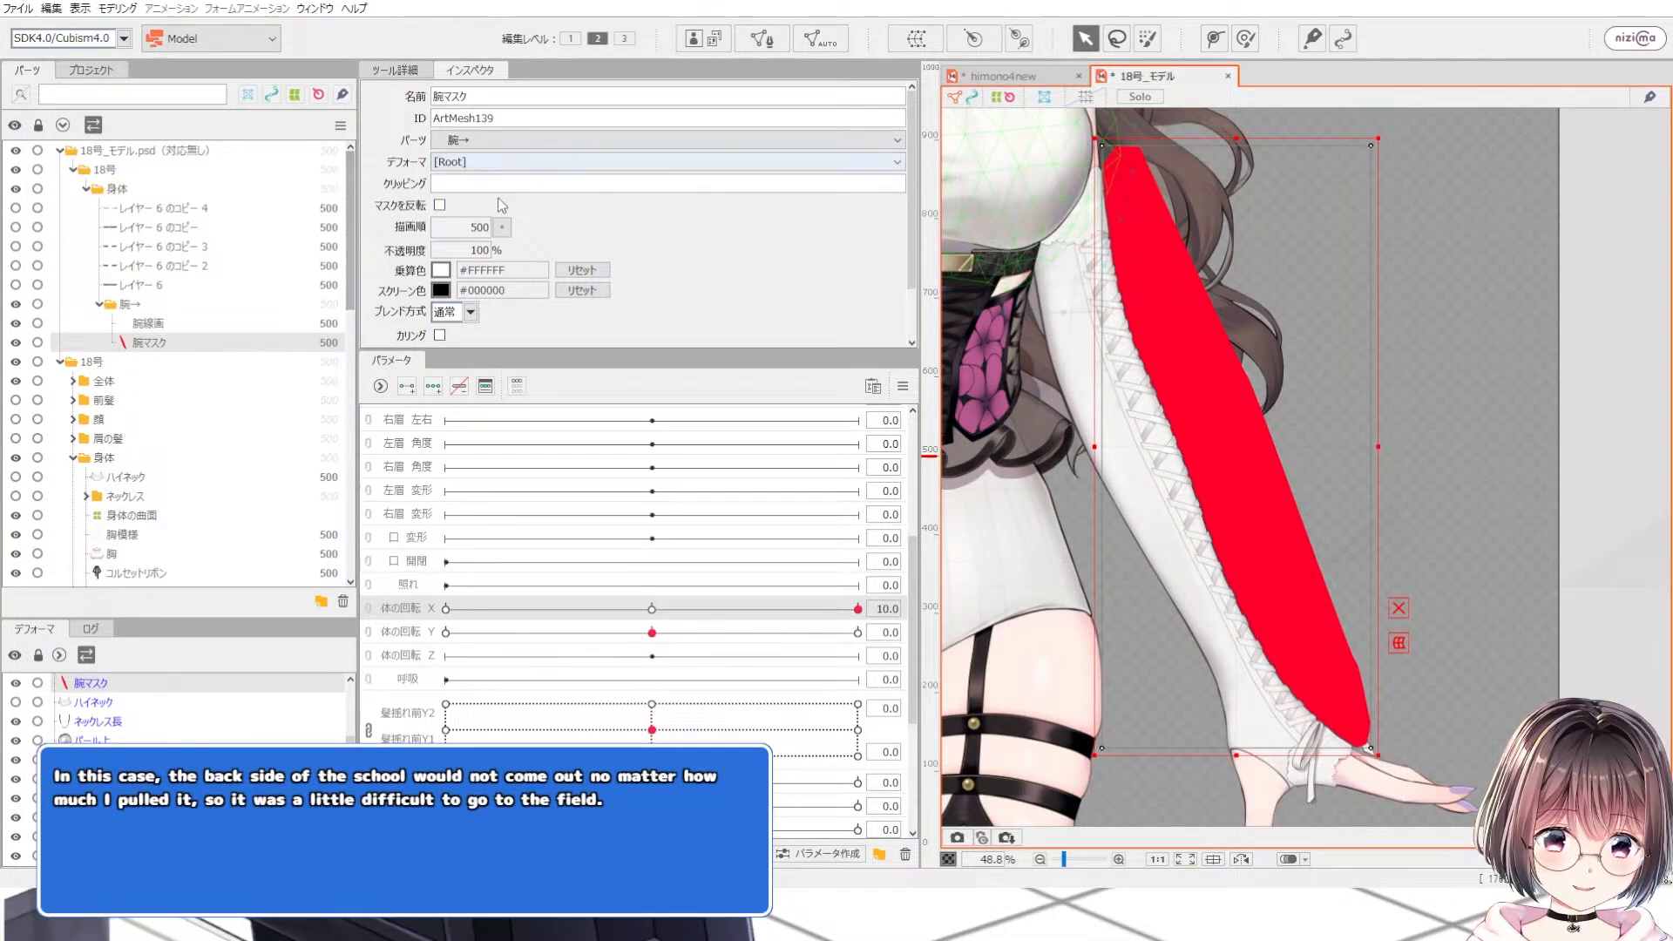
{"action": "left_click", "coordinate": [16, 344]}
{"action": "left_click", "coordinate": [16, 343]}
Step: Show the 腕マスク mesh again and set its opacity to 0%
{"action": "left_click", "coordinate": [17, 344]}
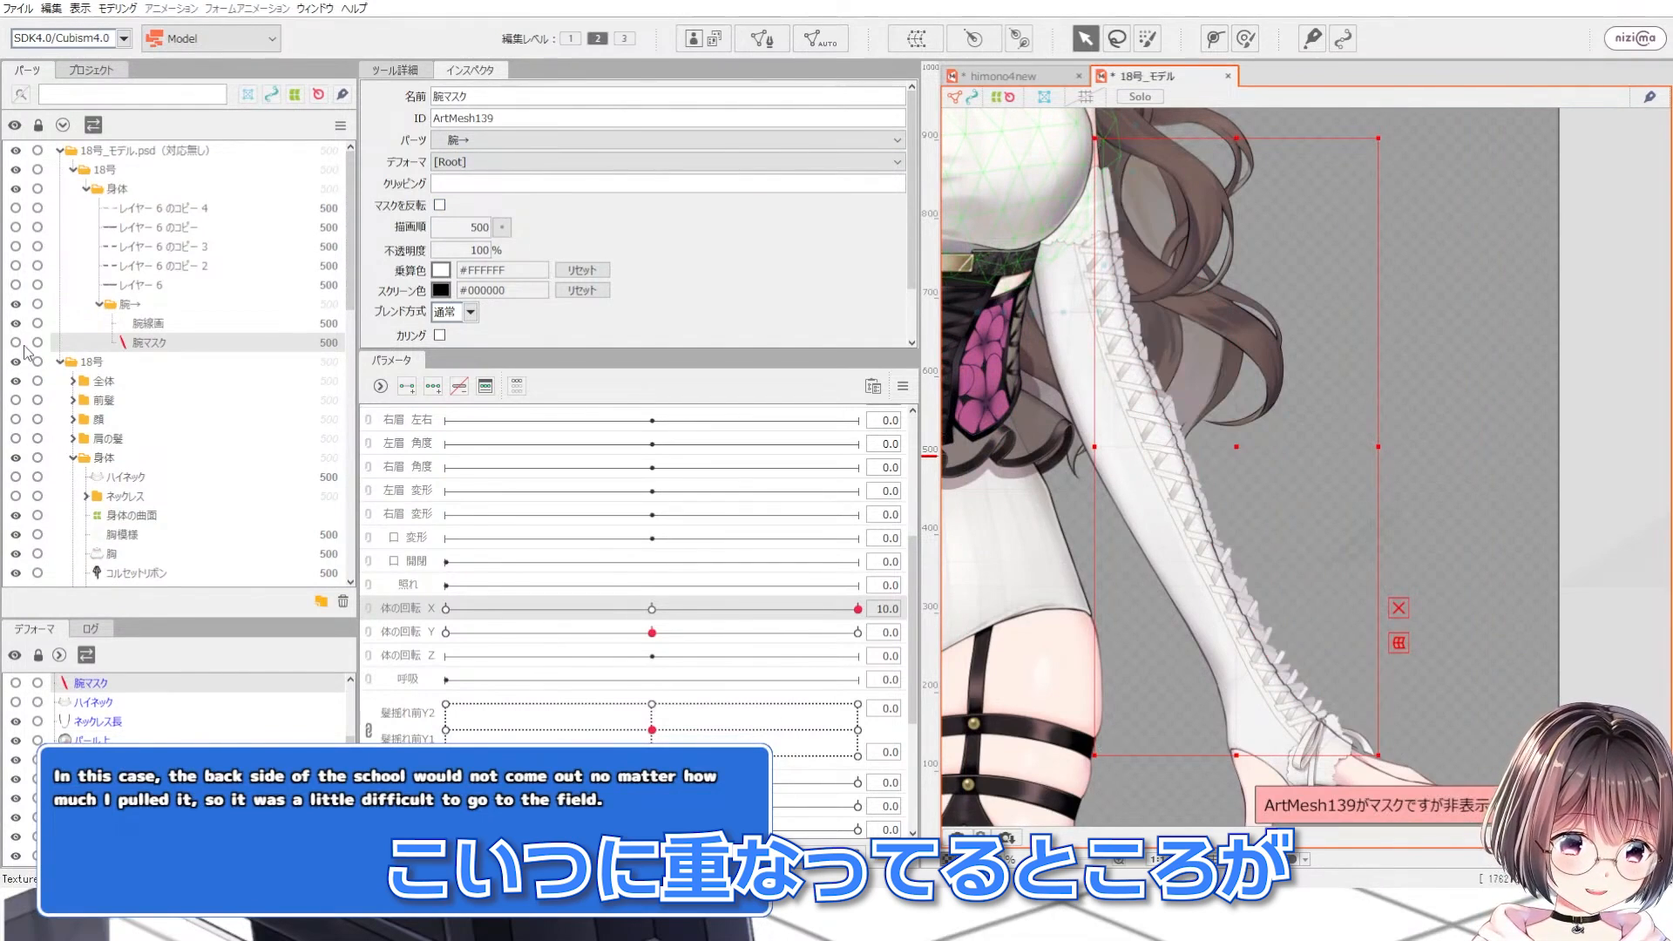
{"action": "left_click", "coordinate": [16, 343]}
{"action": "left_click", "coordinate": [463, 249]}
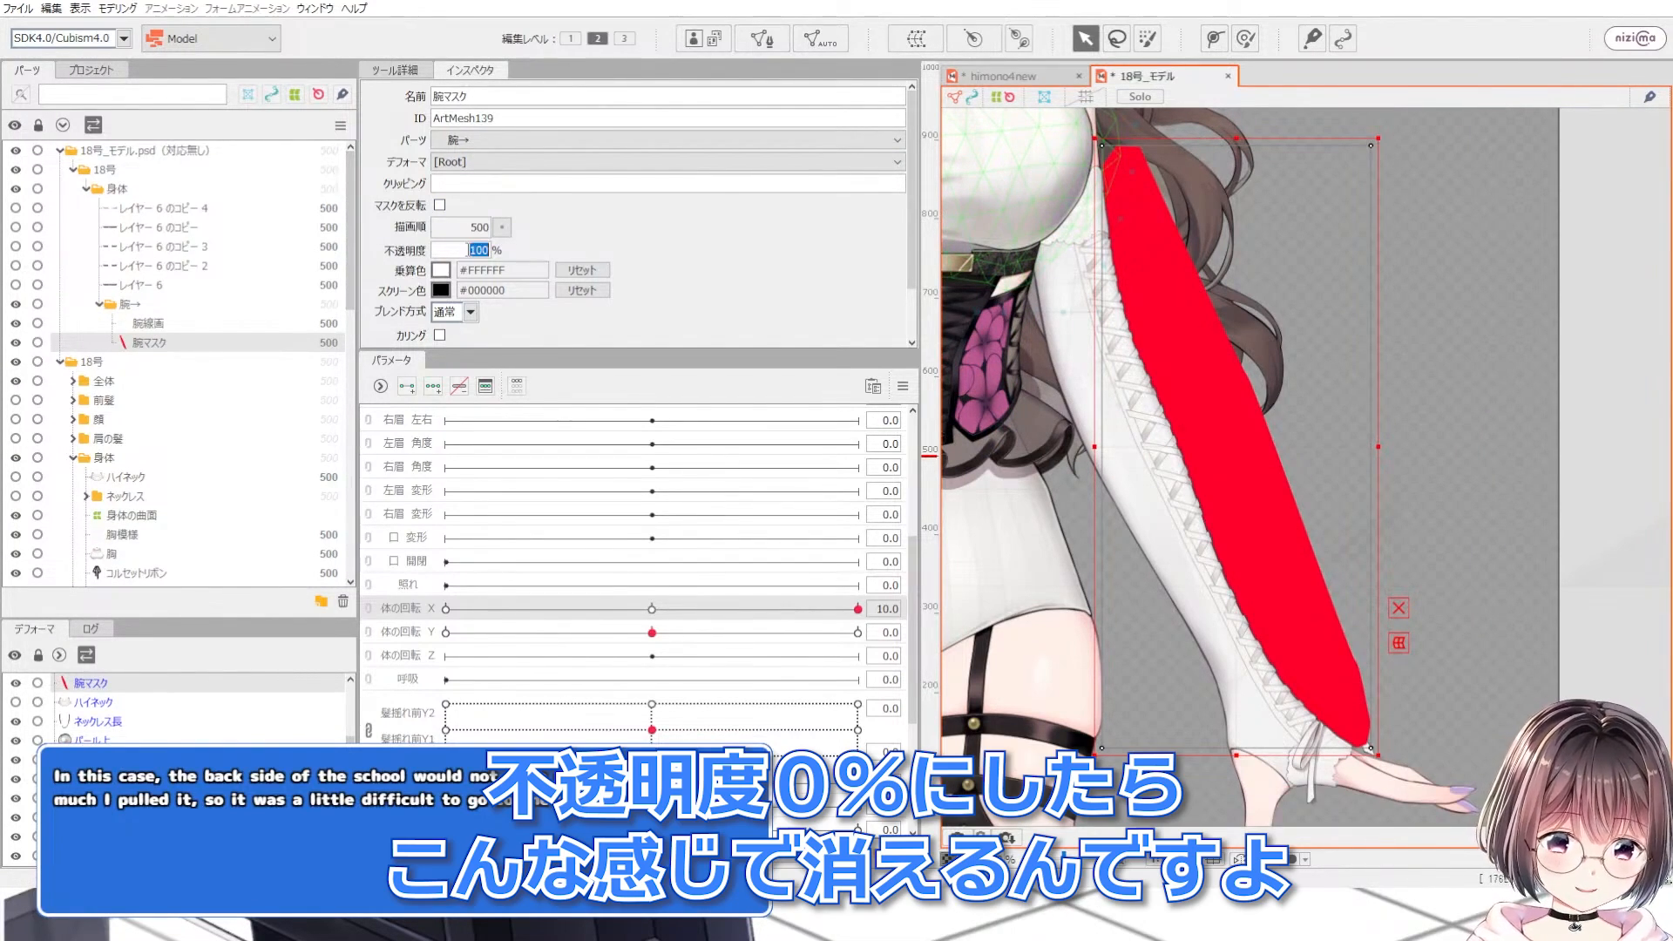
{"action": "type", "text": "0"}
{"action": "key", "text": "Return"}
{"action": "scroll", "coordinate": [1218, 390], "scroll_direction": "up", "scroll_amount": 5}
{"action": "scroll", "coordinate": [1188, 390], "scroll_direction": "down", "scroll_amount": 3}
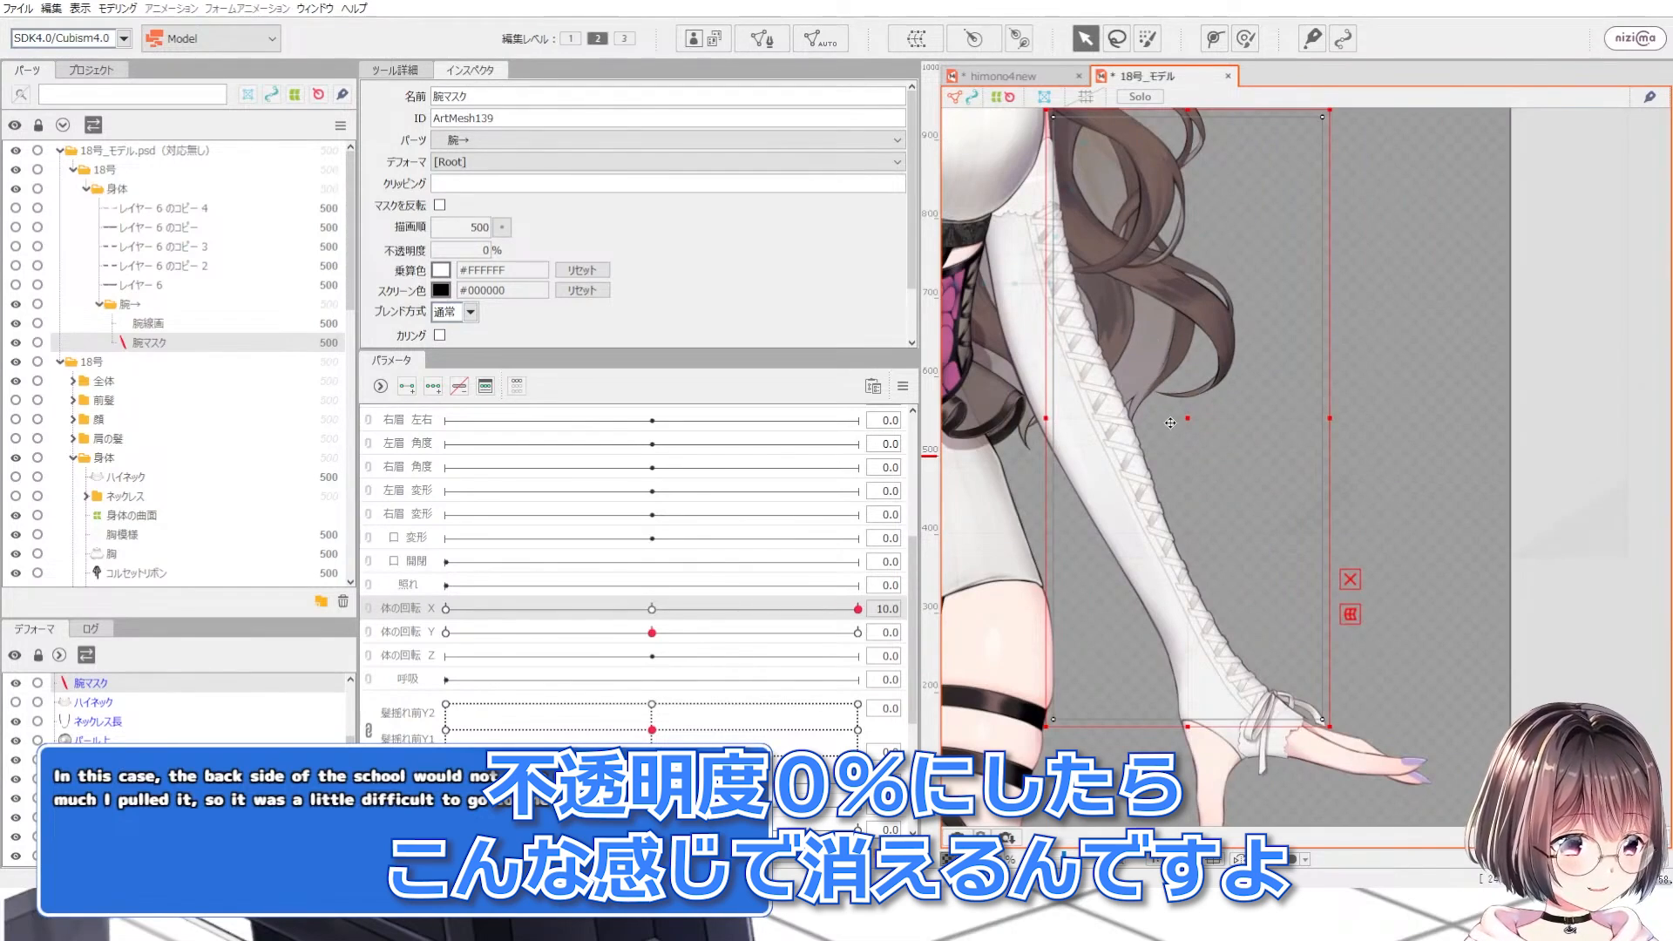
Step: Select the arm line art together with 腕マスク and nudge them slightly to reveal the hidden area
{"action": "left_click", "coordinate": [139, 324], "text": "ctrl"}
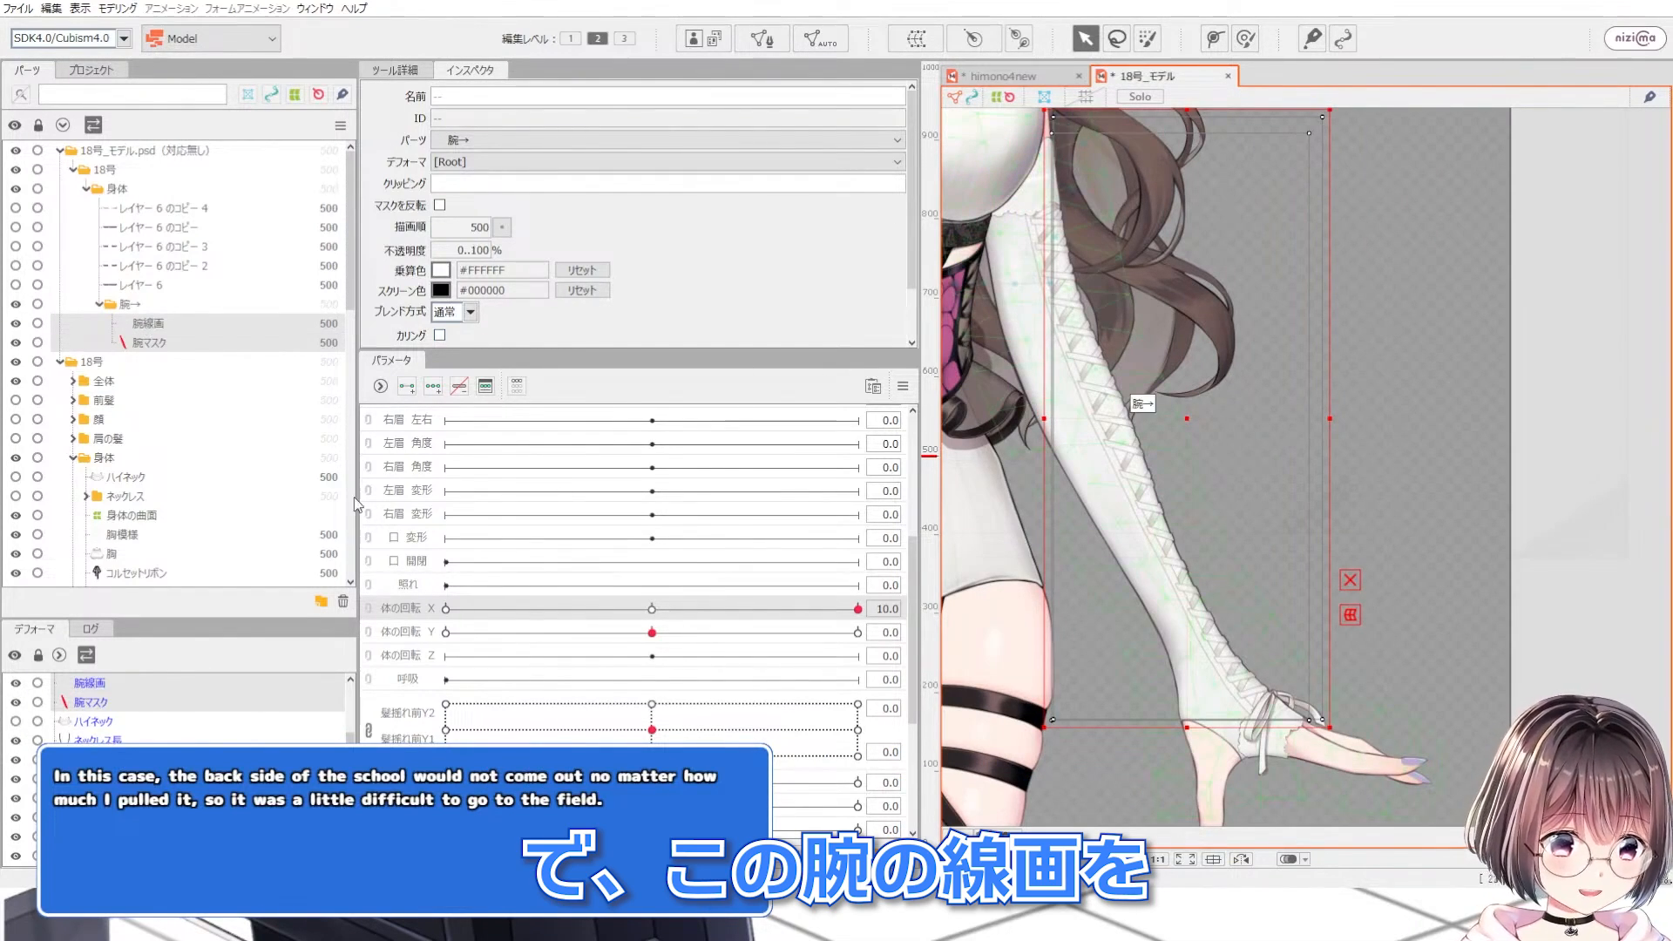
{"action": "scroll", "coordinate": [1176, 403], "scroll_direction": "up", "scroll_amount": 5}
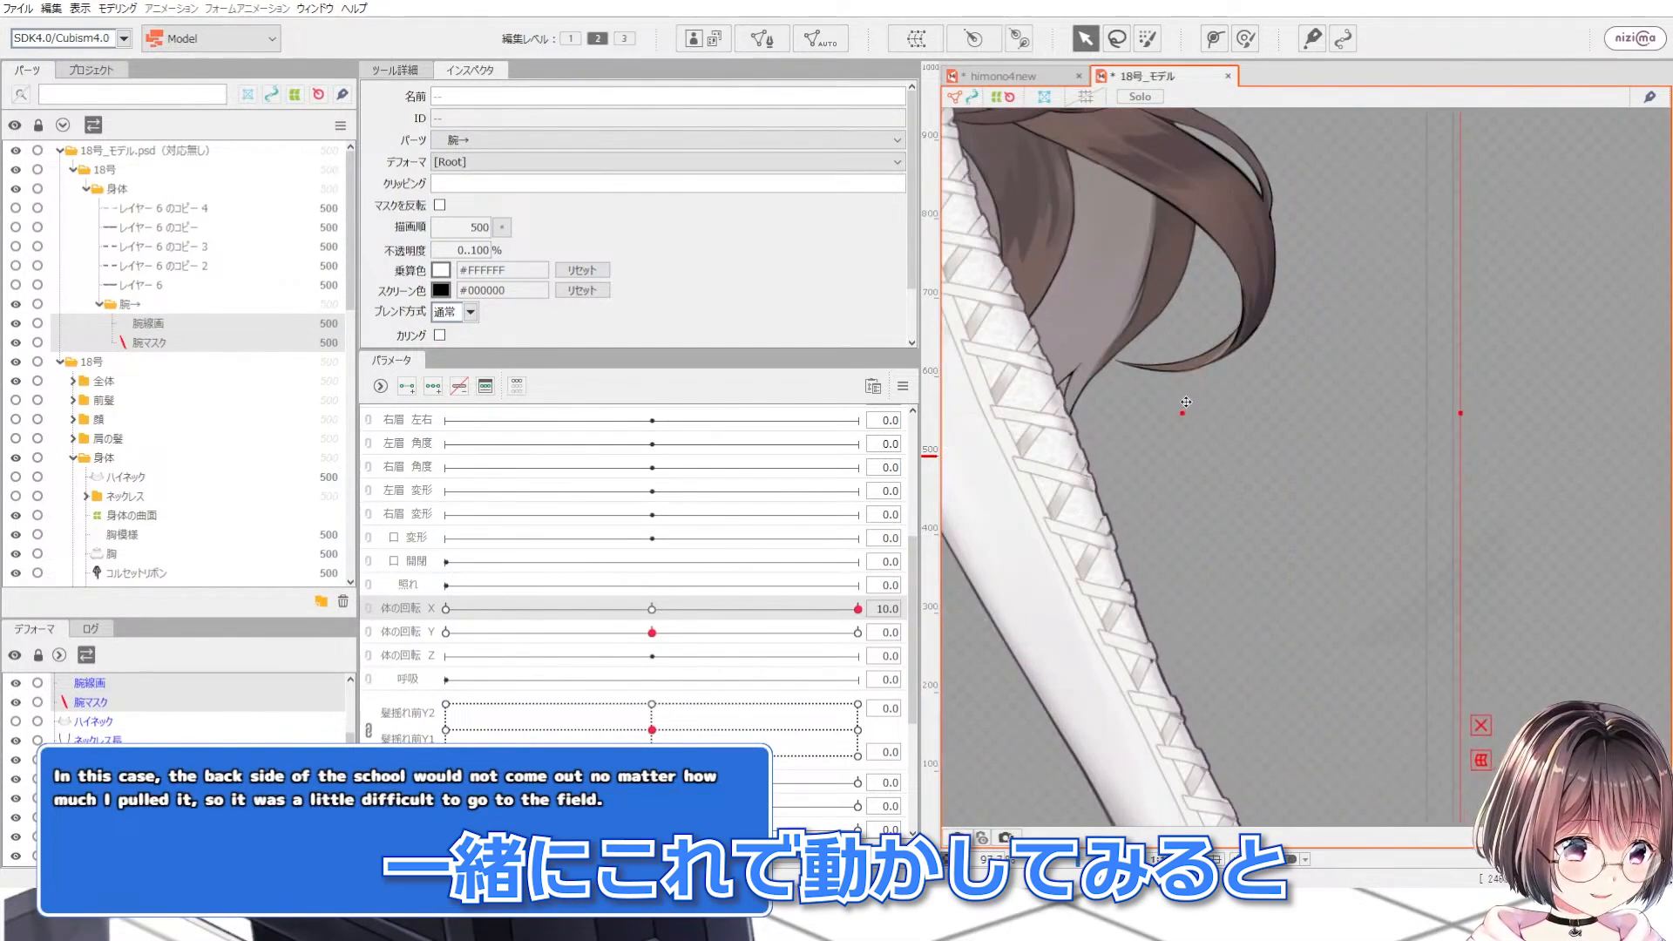
{"action": "scroll", "coordinate": [1188, 401], "scroll_direction": "down", "scroll_amount": 3}
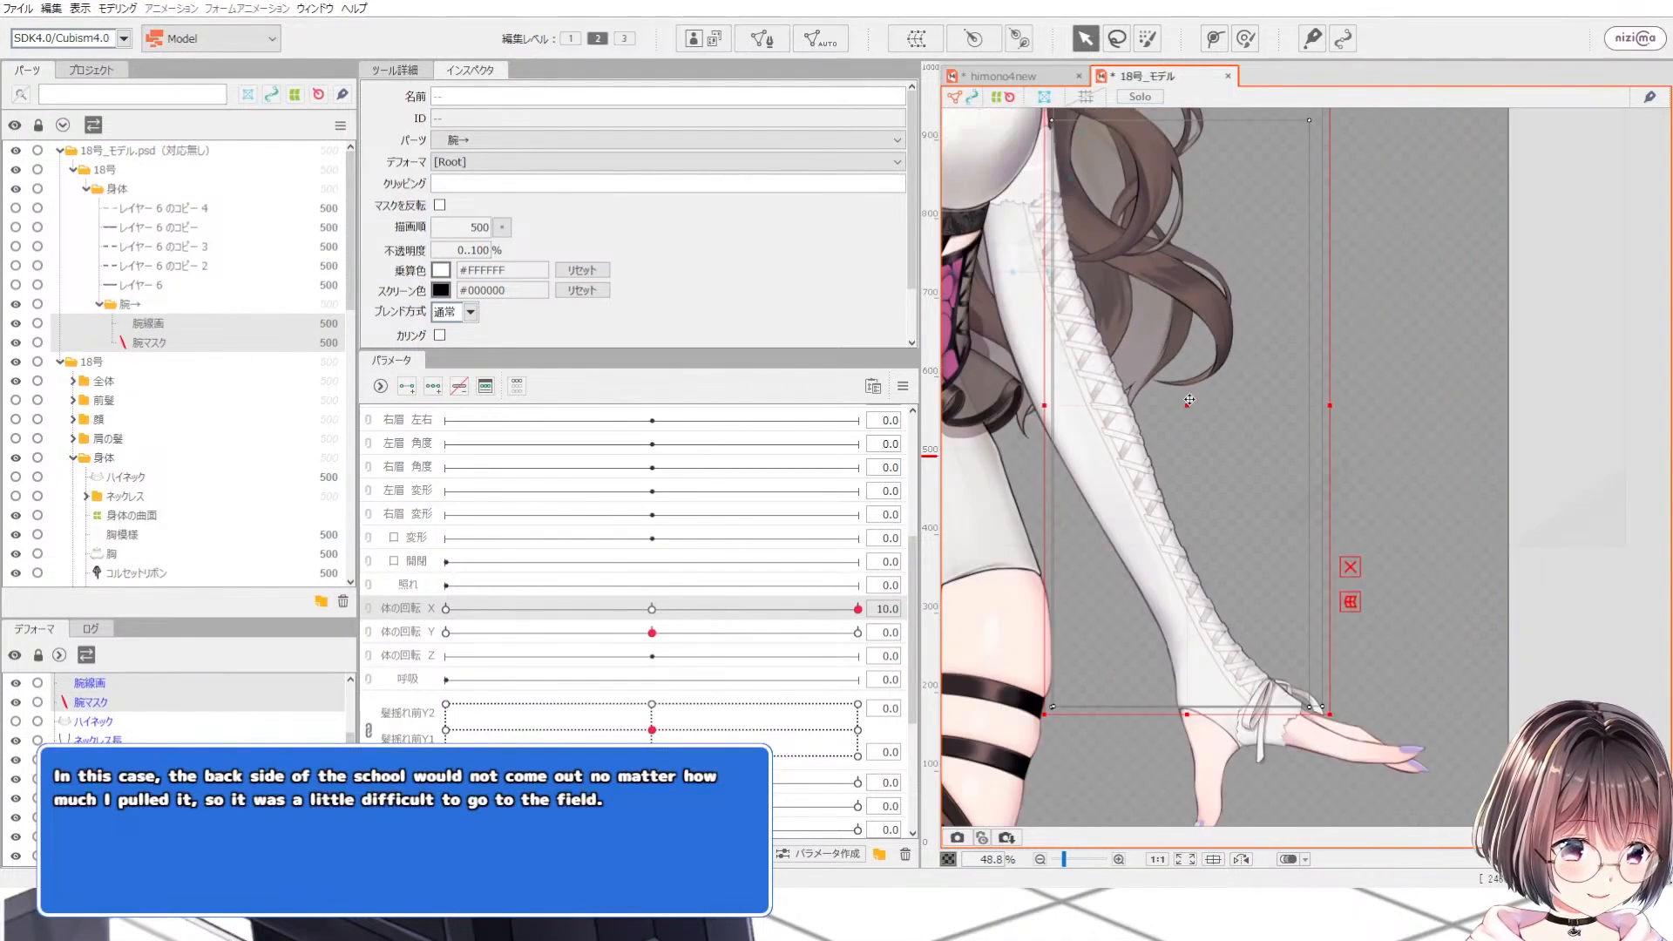
{"action": "left_click_drag", "start_coordinate": [1187, 400], "coordinate": [1183, 400]}
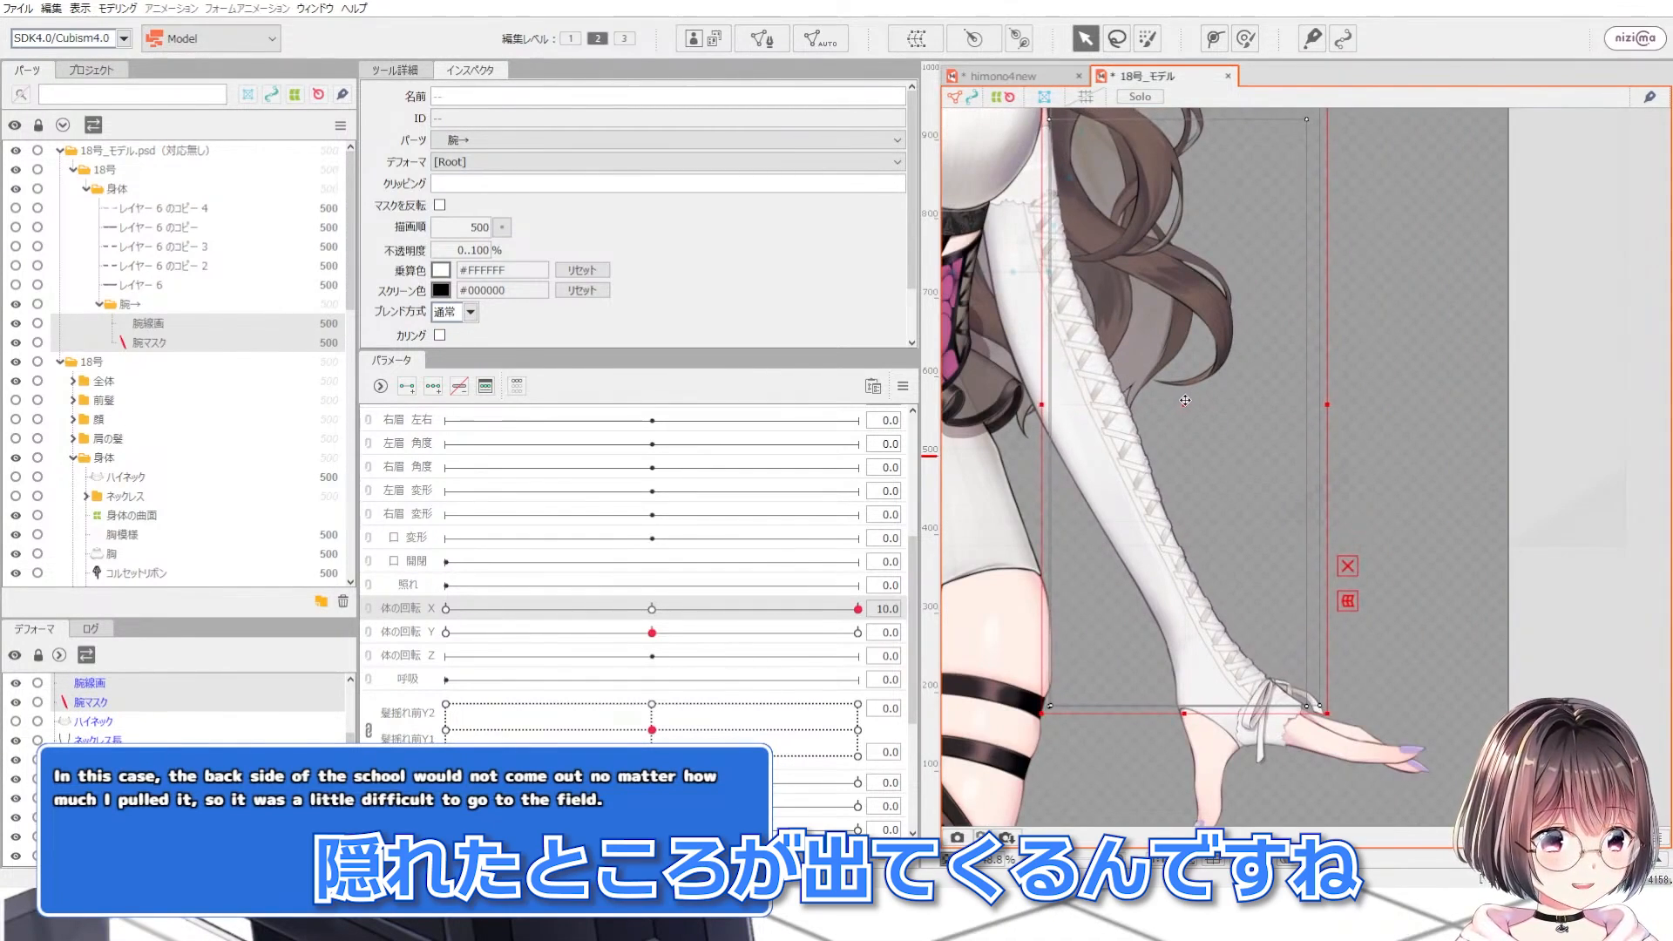
Step: Reshape the 腕→ mesh at body rotation X -10 with the deform brush along the upper arm and wrist
{"action": "scroll", "coordinate": [246, 484], "scroll_direction": "down", "scroll_amount": 5}
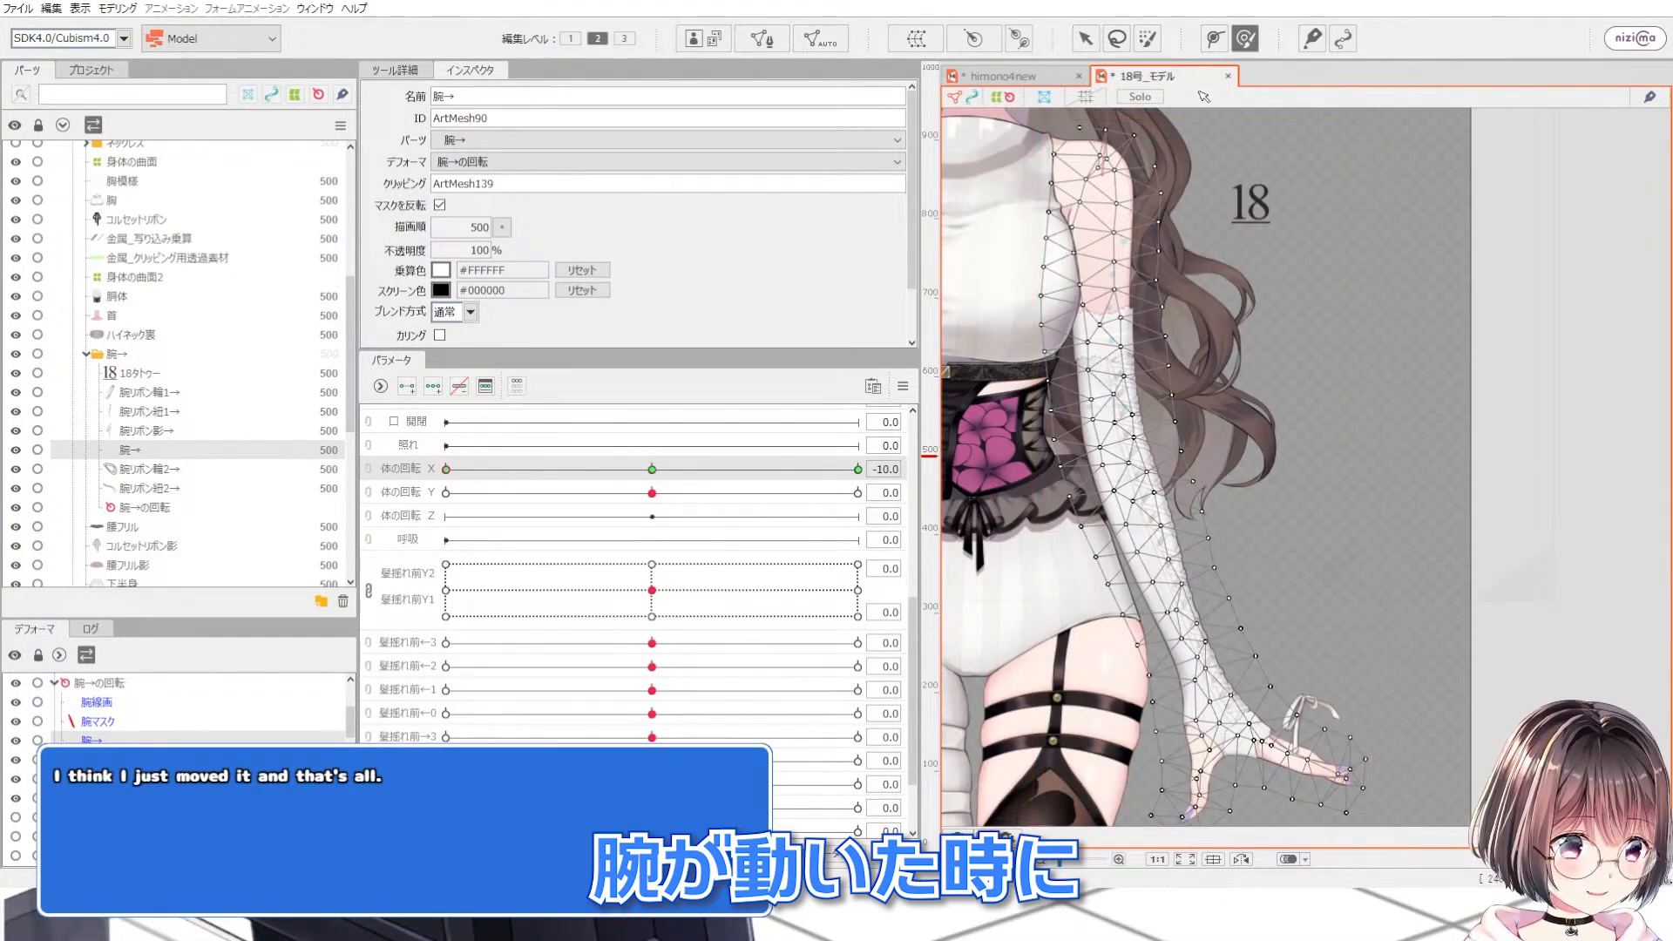
{"action": "scroll", "coordinate": [1127, 264], "scroll_direction": "up", "scroll_amount": 2}
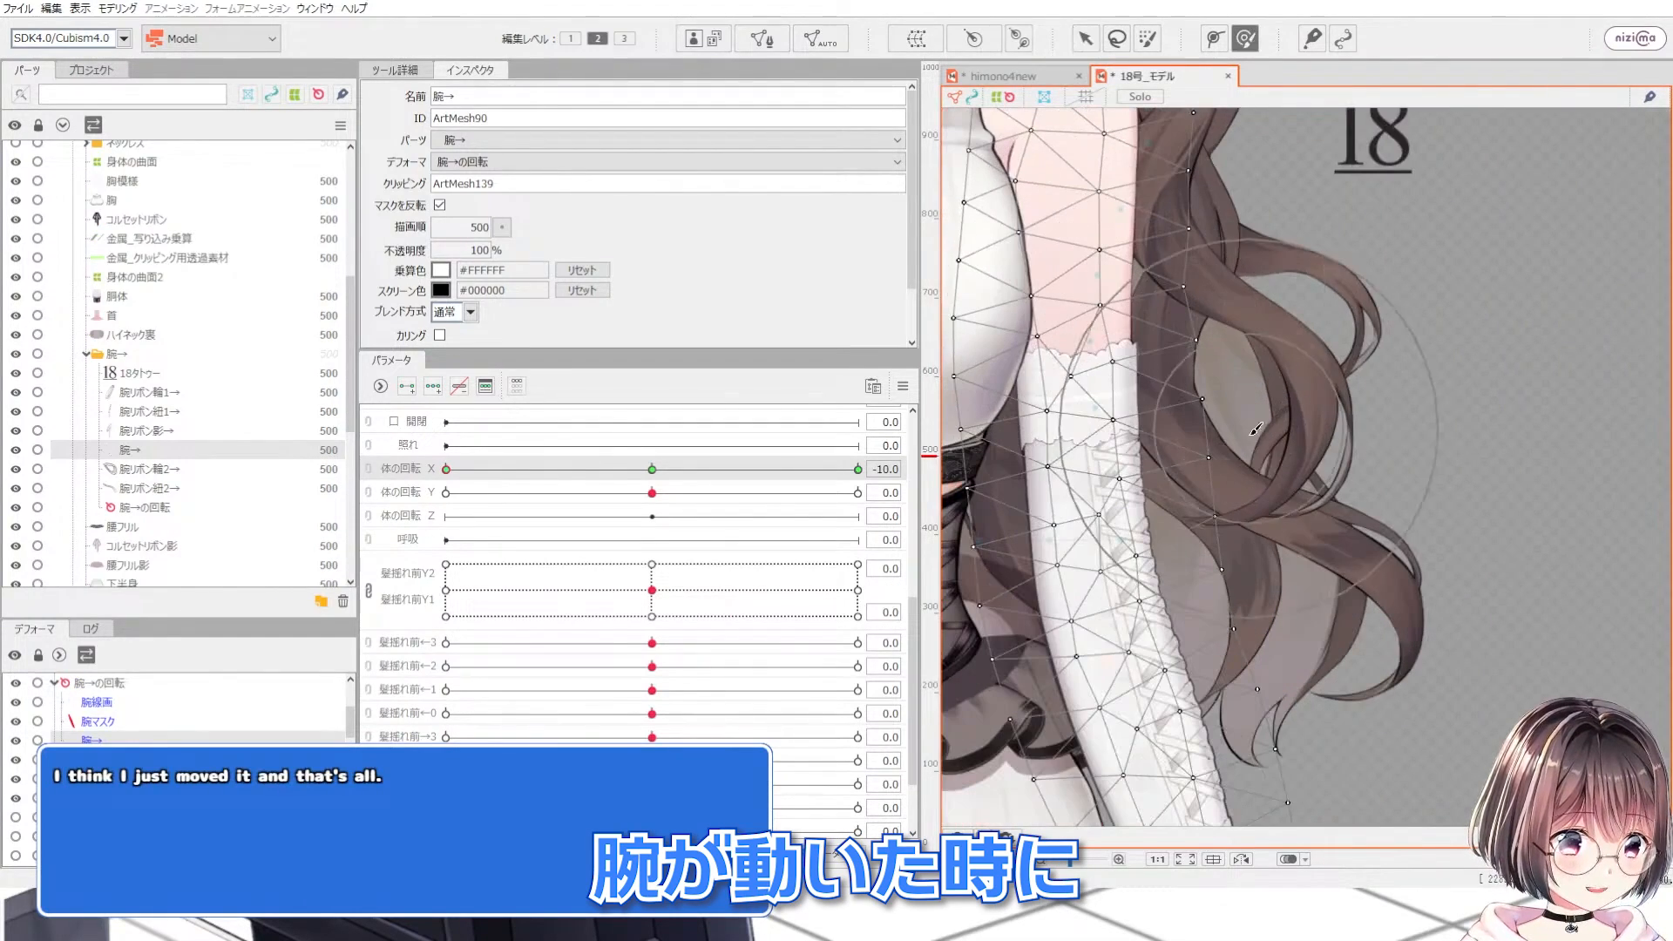
{"action": "scroll", "coordinate": [1244, 516], "scroll_direction": "up", "scroll_amount": 1}
{"action": "left_click_drag", "start_coordinate": [1277, 526], "coordinate": [1260, 527]}
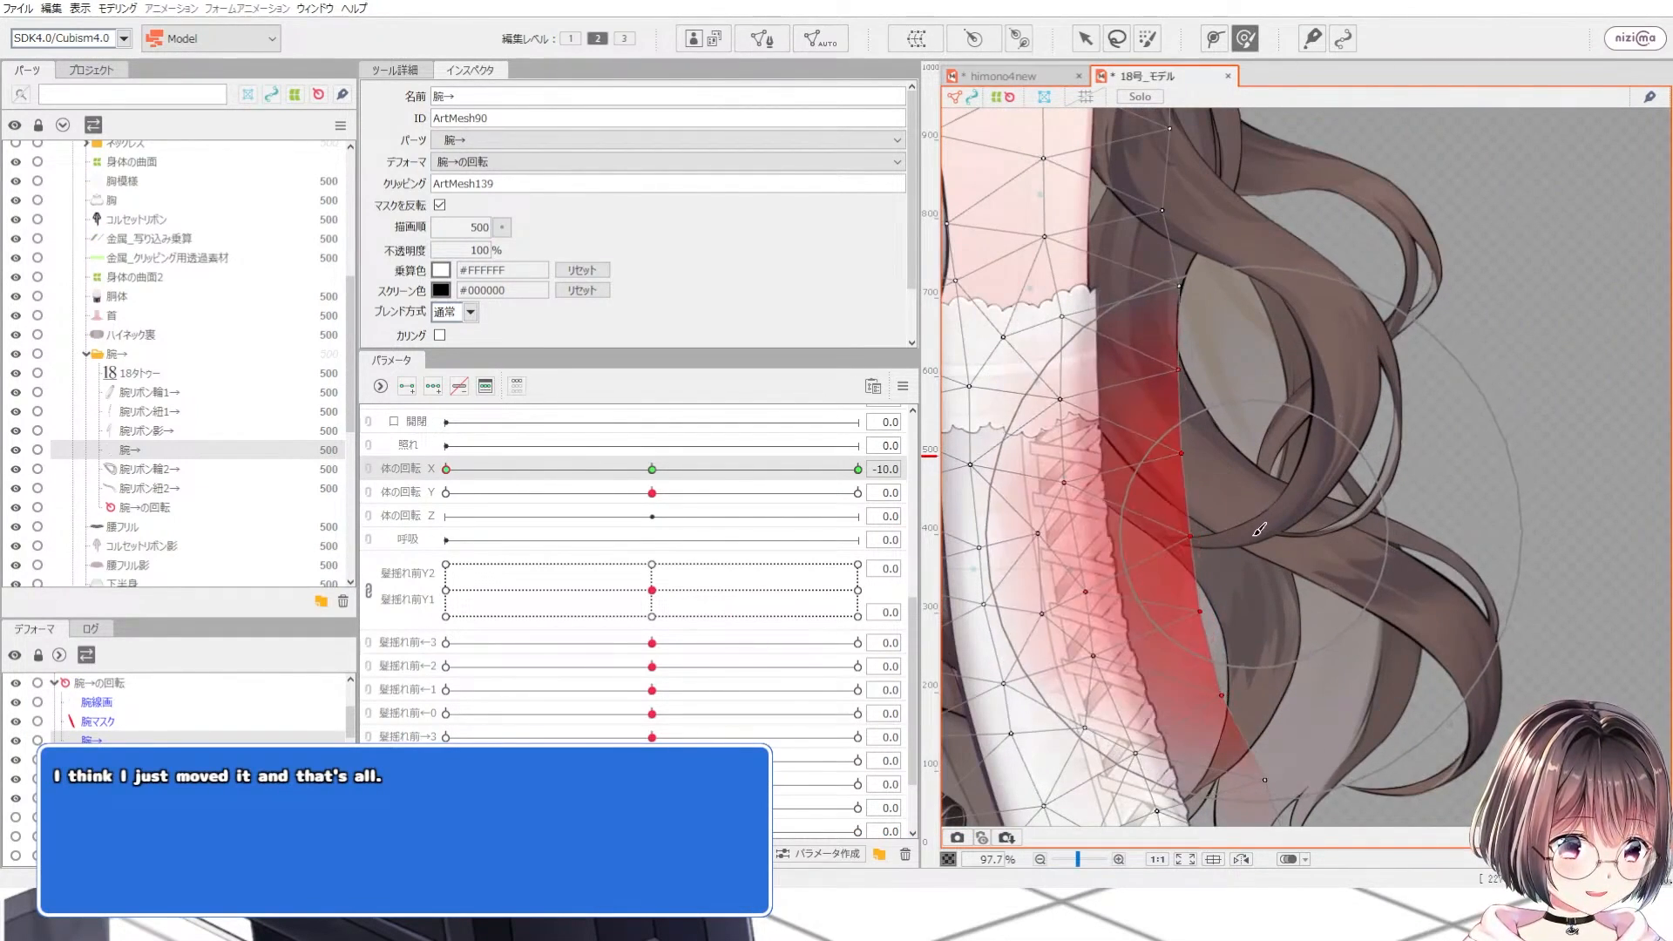
{"action": "scroll", "coordinate": [1246, 501], "scroll_direction": "down", "scroll_amount": 3}
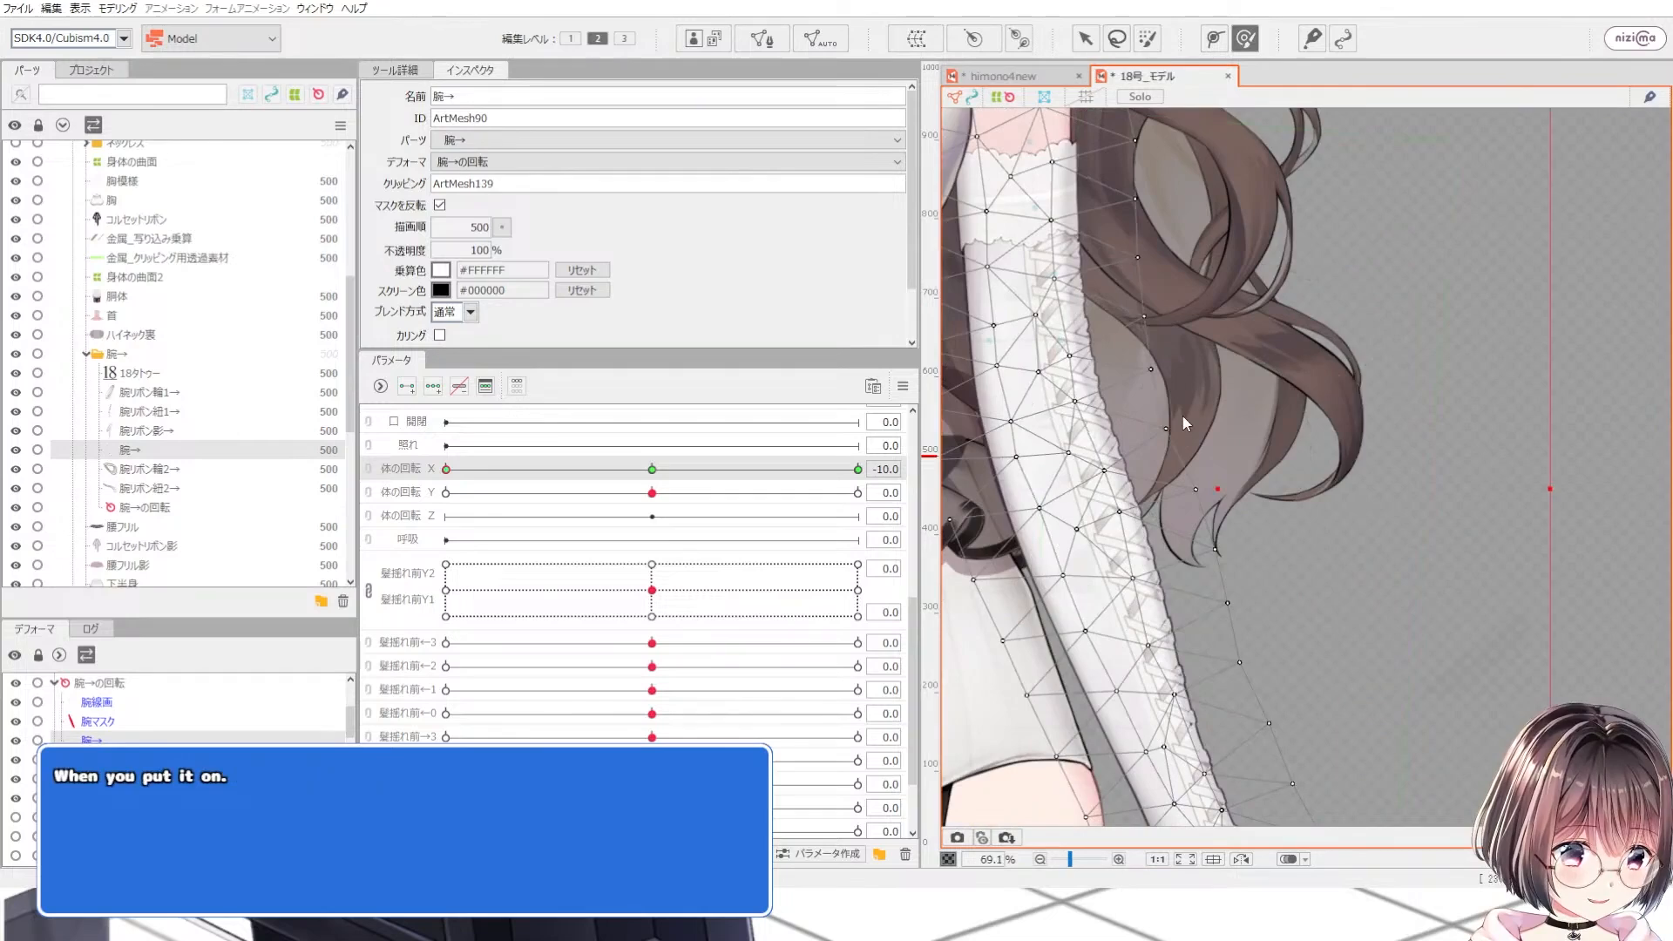
{"action": "scroll", "coordinate": [1185, 424], "scroll_direction": "up", "scroll_amount": 3}
{"action": "left_click_drag", "start_coordinate": [1140, 349], "coordinate": [1131, 353]}
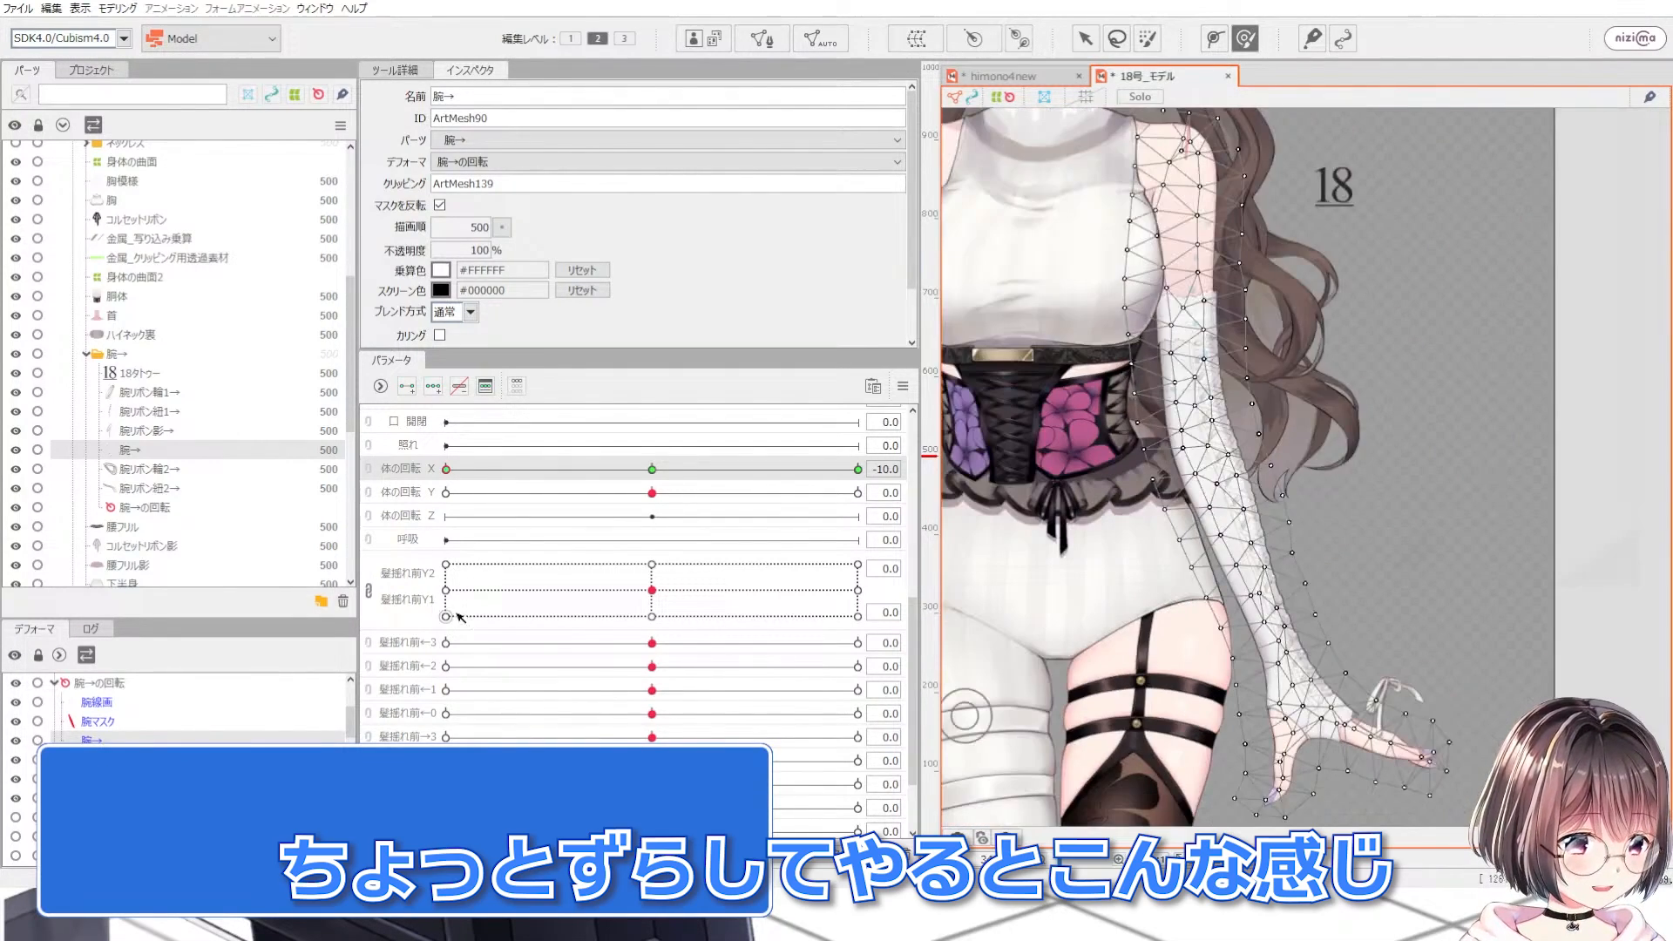
Step: Slide body rotation X back and forth to preview the arm depth, then return it to 0
{"action": "left_click_drag", "start_coordinate": [446, 469], "coordinate": [372, 470]}
{"action": "left_click_drag", "start_coordinate": [671, 472], "coordinate": [596, 470]}
{"action": "left_click_drag", "start_coordinate": [874, 490], "coordinate": [471, 540]}
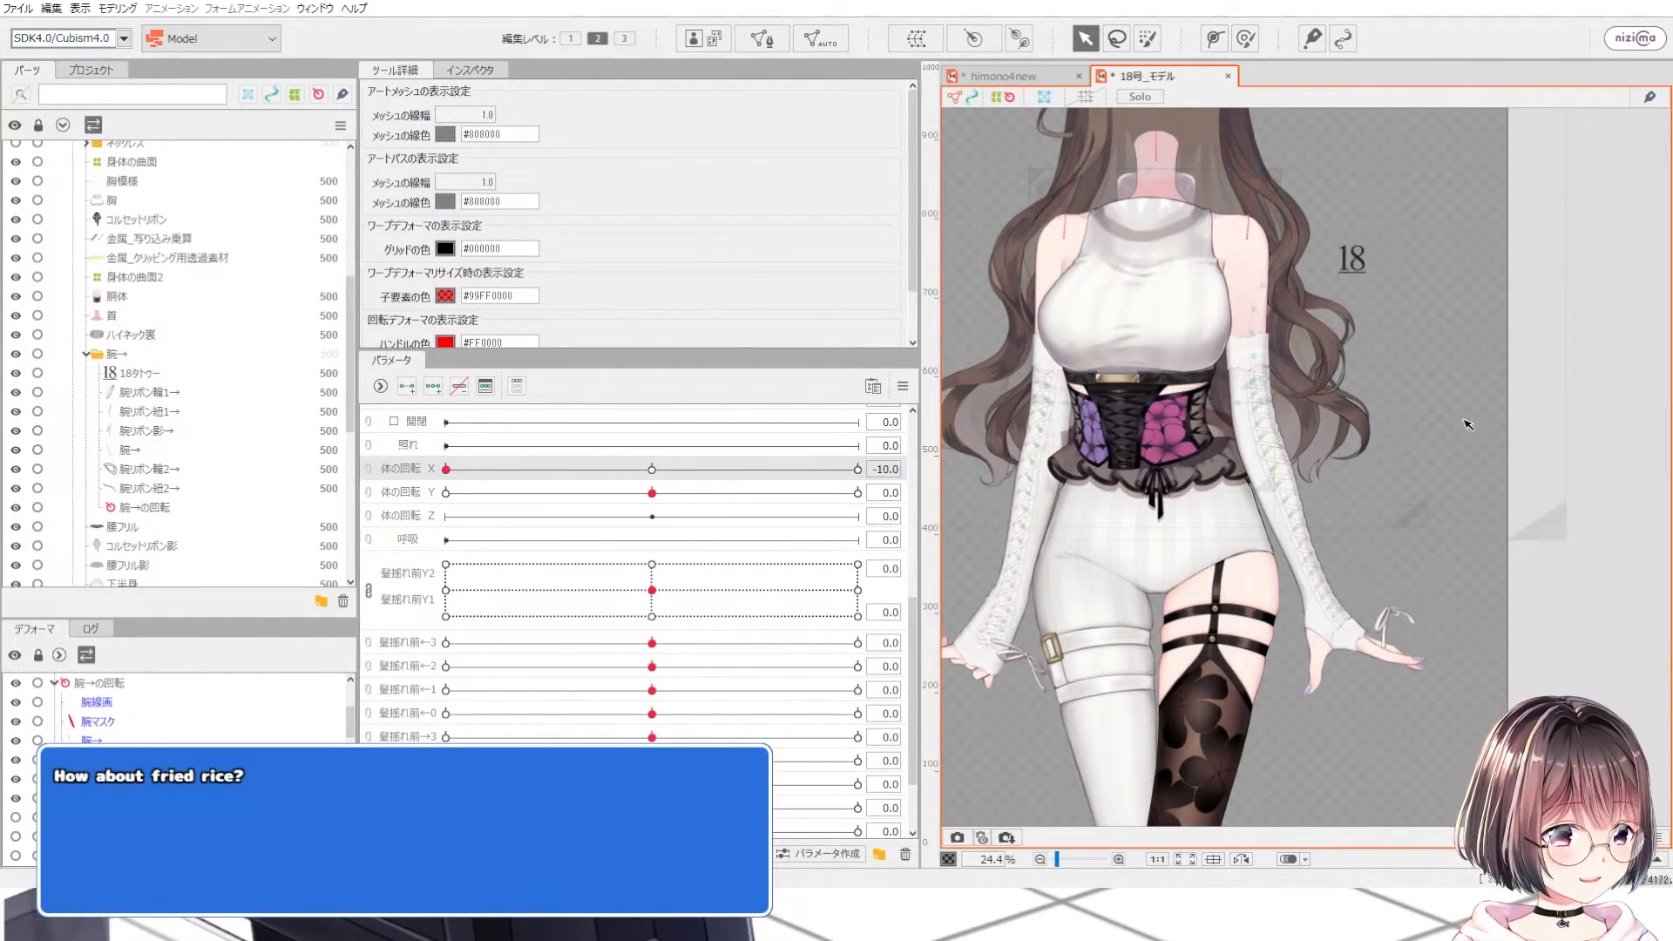
{"action": "scroll", "coordinate": [1464, 420], "scroll_direction": "up", "scroll_amount": 2}
{"action": "left_click_drag", "start_coordinate": [669, 471], "coordinate": [913, 506]}
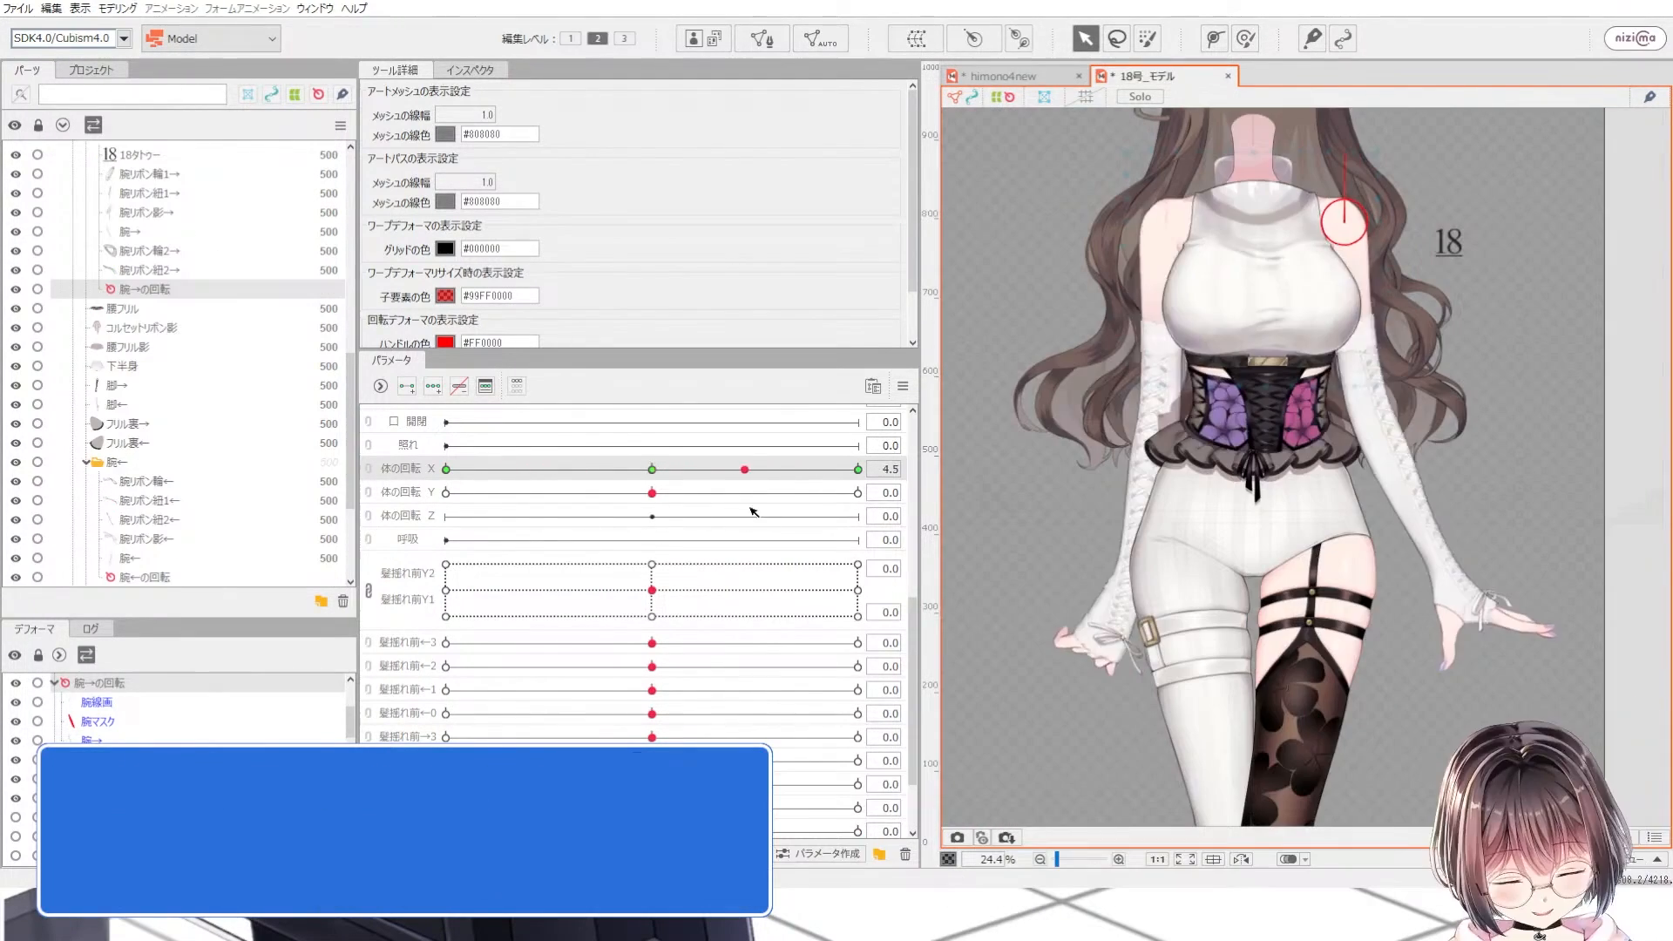
{"action": "left_click_drag", "start_coordinate": [540, 545], "coordinate": [706, 495]}
{"action": "scroll", "coordinate": [1011, 529], "scroll_direction": "down", "scroll_amount": 2}
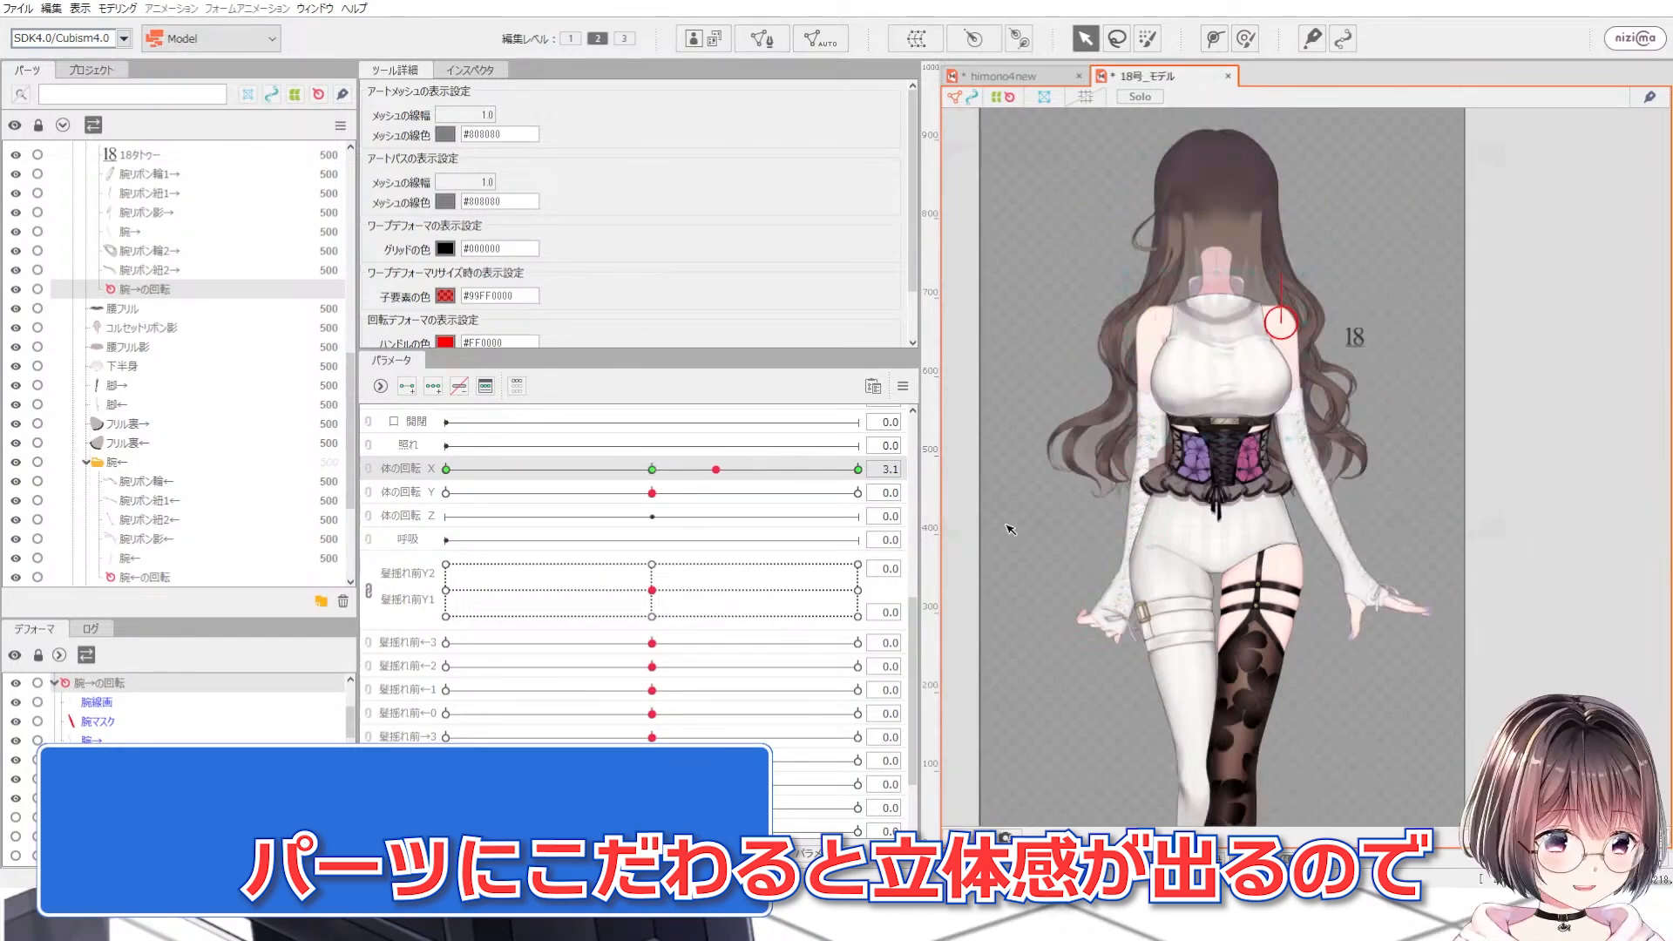
{"action": "left_click", "coordinate": [653, 469]}
Step: Zoom around the model to inspect the torso and chest meshes
{"action": "scroll", "coordinate": [1154, 418], "scroll_direction": "up", "scroll_amount": 3}
{"action": "scroll", "coordinate": [1164, 397], "scroll_direction": "down", "scroll_amount": 5}
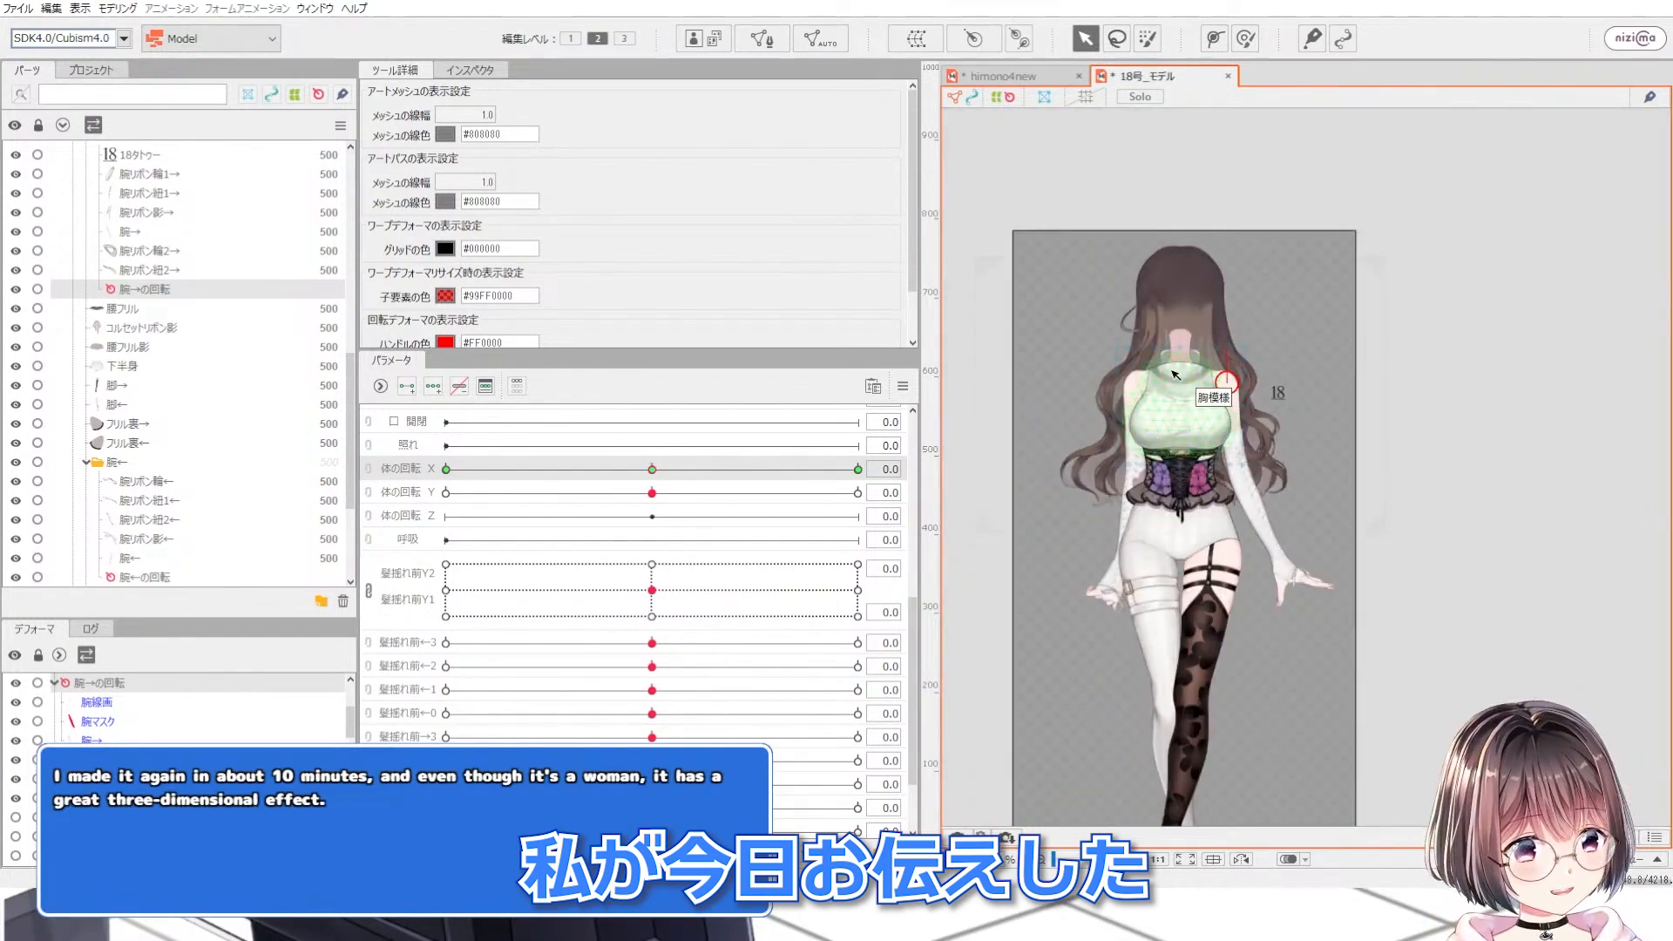
{"action": "scroll", "coordinate": [1176, 370], "scroll_direction": "up", "scroll_amount": 6}
{"action": "left_click", "coordinate": [1096, 533]}
{"action": "scroll", "coordinate": [1111, 497], "scroll_direction": "down", "scroll_amount": 3}
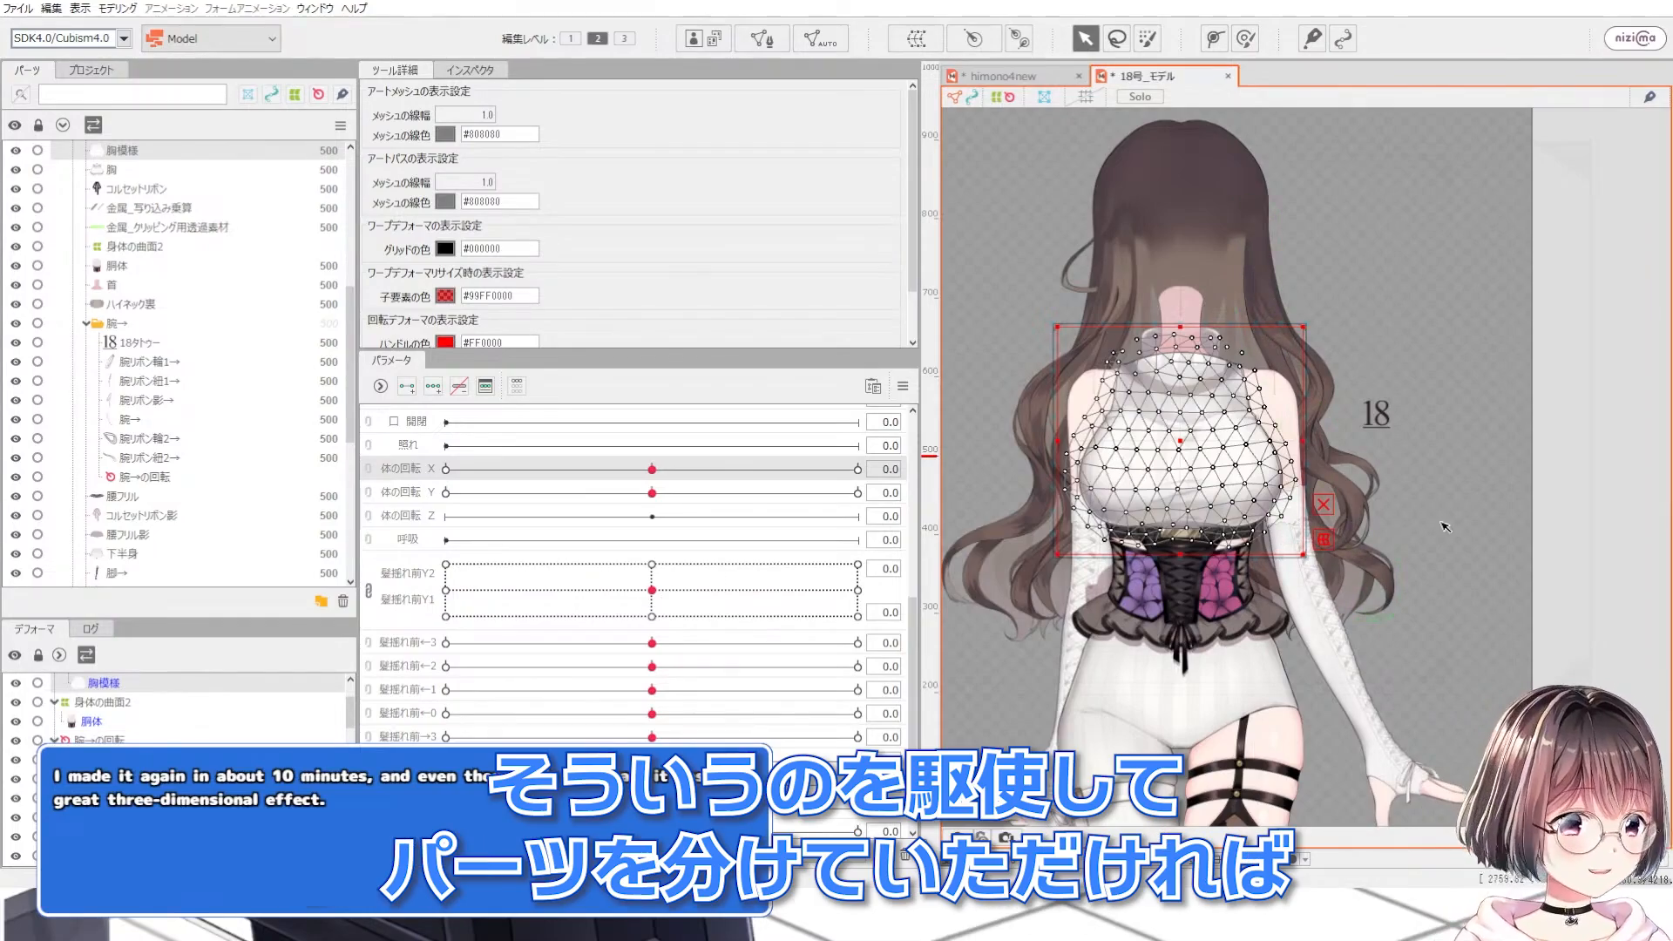
{"action": "scroll", "coordinate": [1115, 444], "scroll_direction": "up", "scroll_amount": 3}
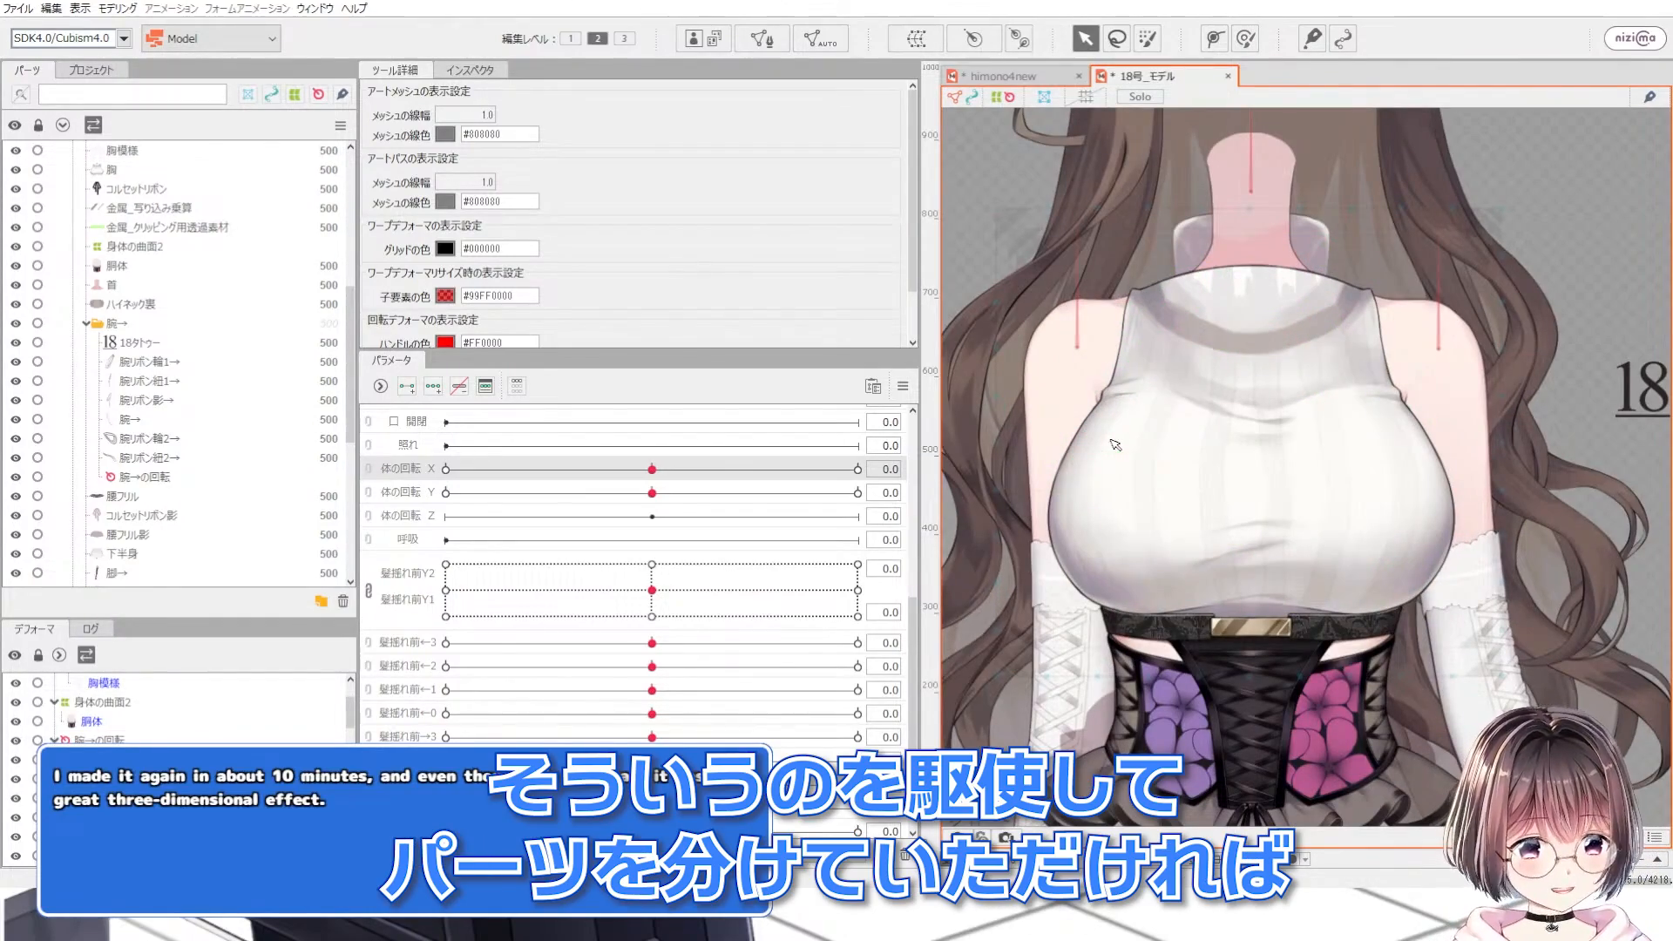
{"action": "scroll", "coordinate": [1159, 458], "scroll_direction": "down", "scroll_amount": 7}
{"action": "scroll", "coordinate": [1124, 462], "scroll_direction": "up", "scroll_amount": 4}
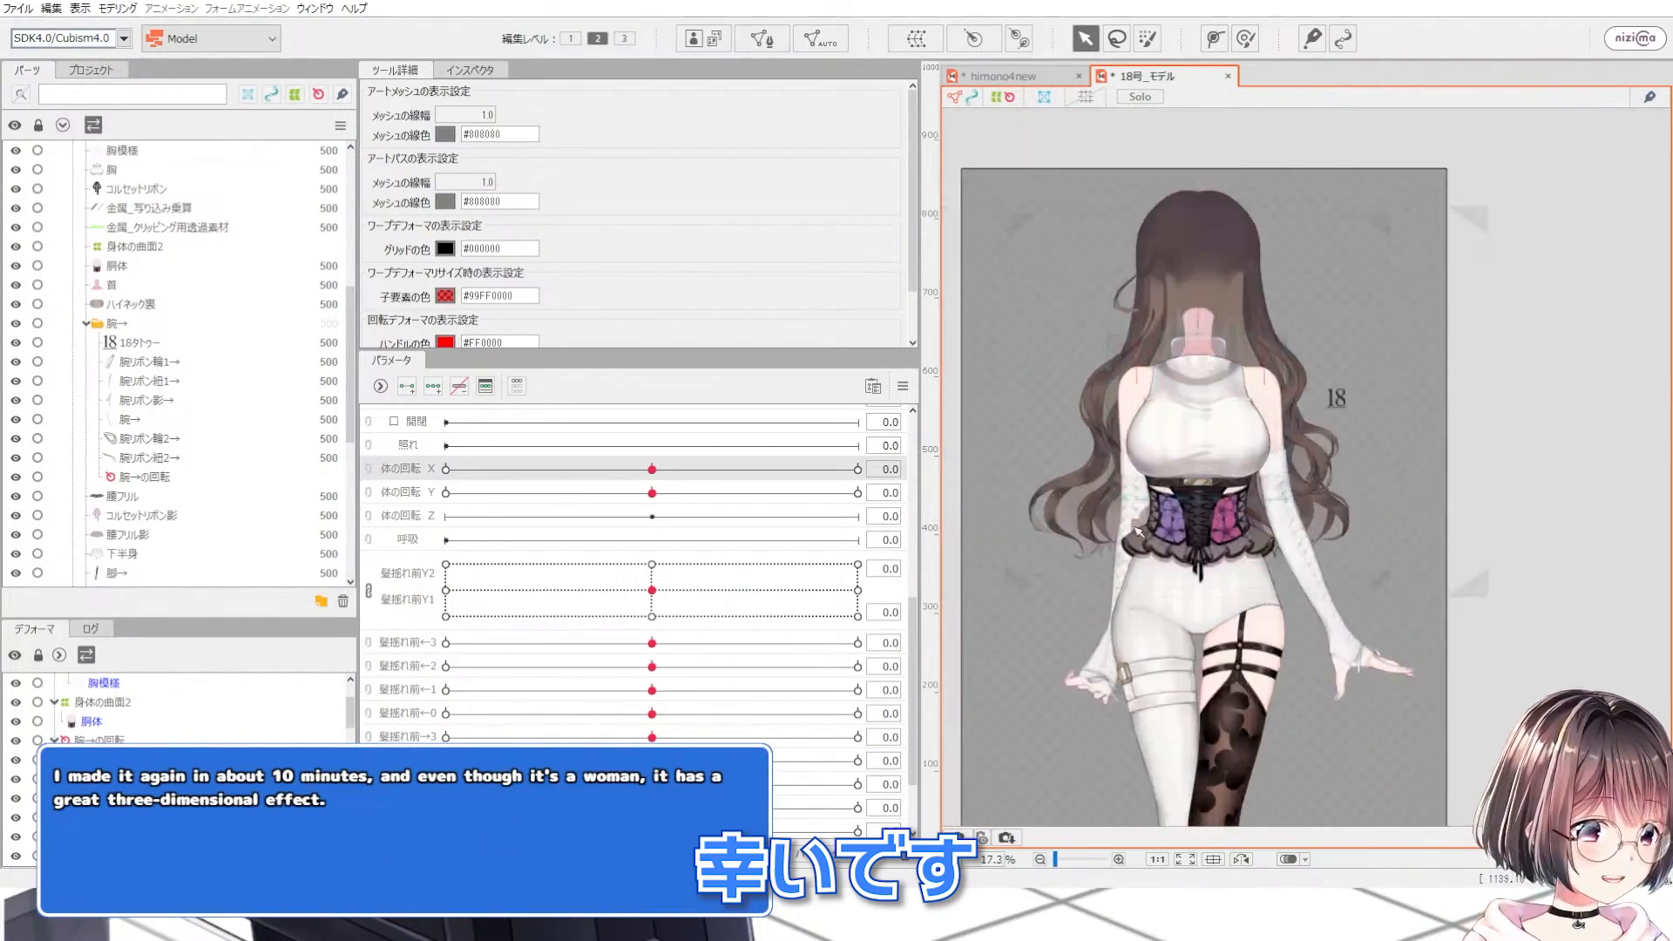